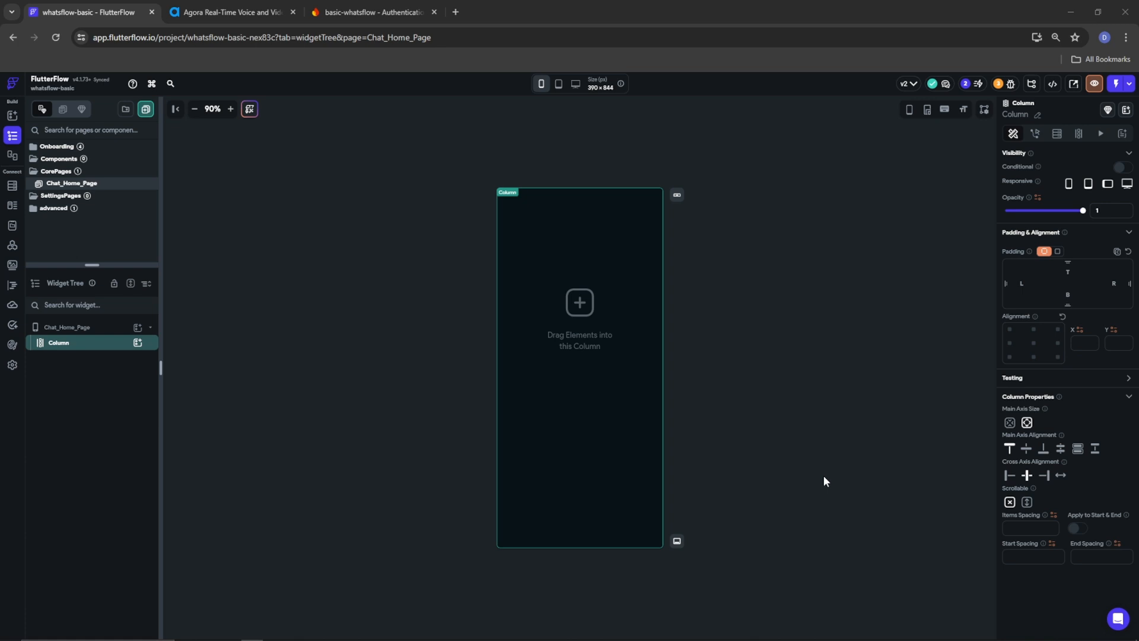
Select the Chat_Home_Page Column and set its Items Spacing to 10
click(787, 488)
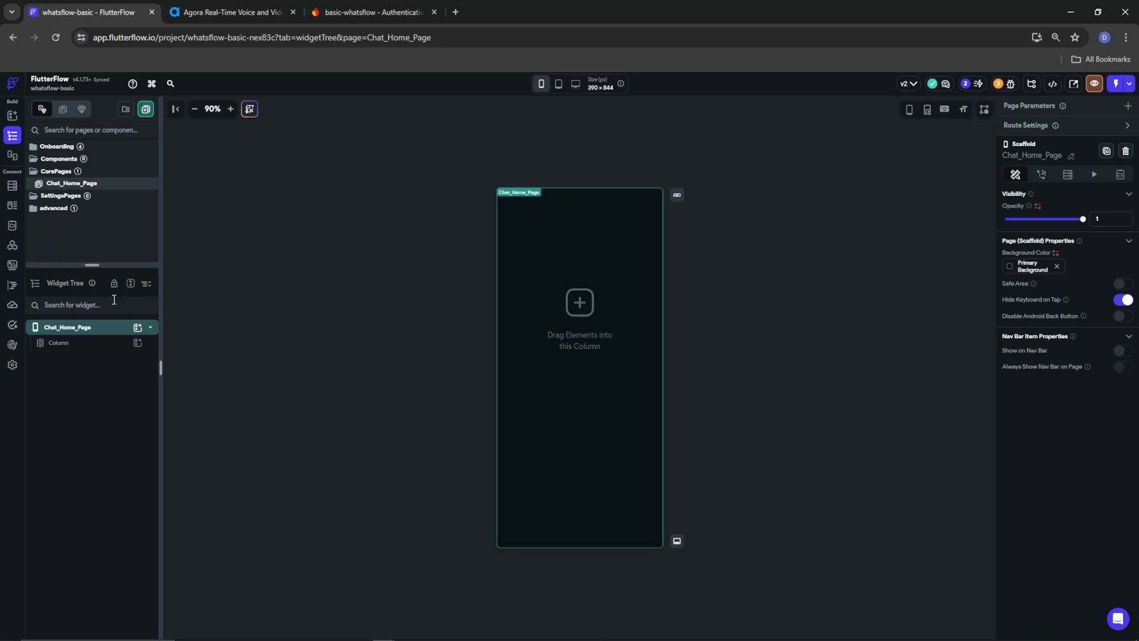
click(77, 347)
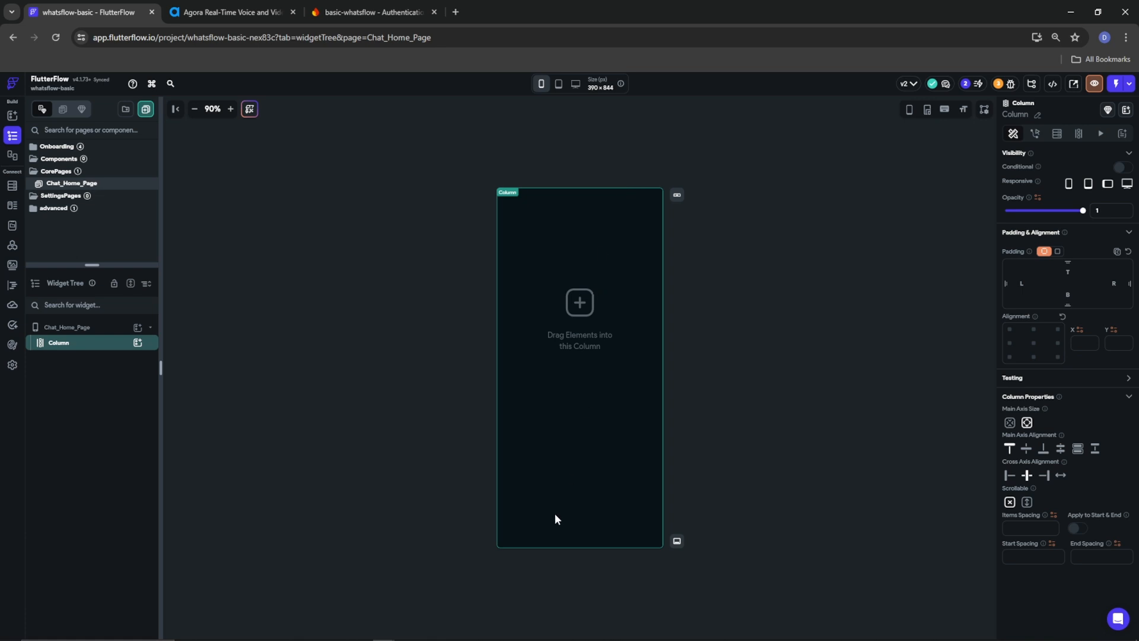
click(53, 326)
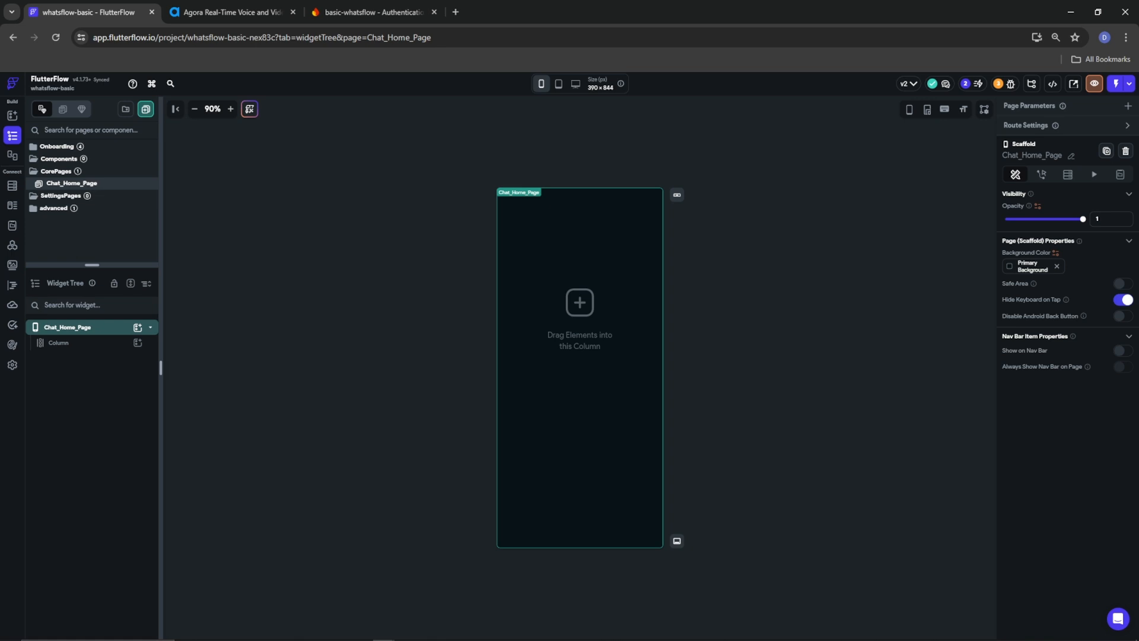
click(75, 343)
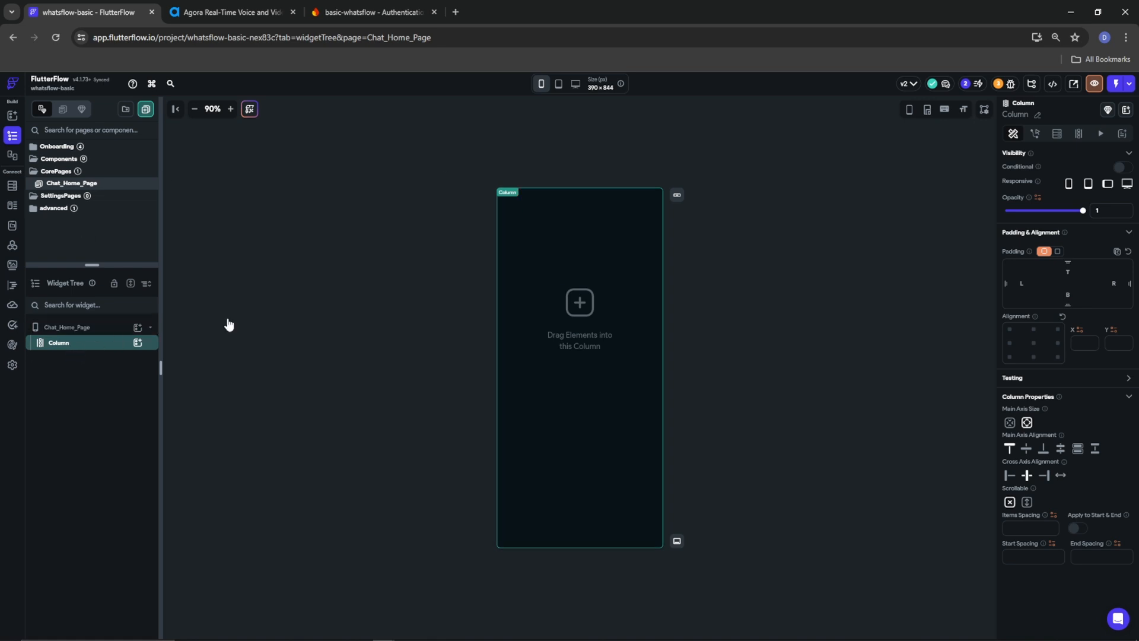
click(1014, 527)
text(10)
Add a Container, a ListView and a second Container to the Column, in that order
click(137, 343)
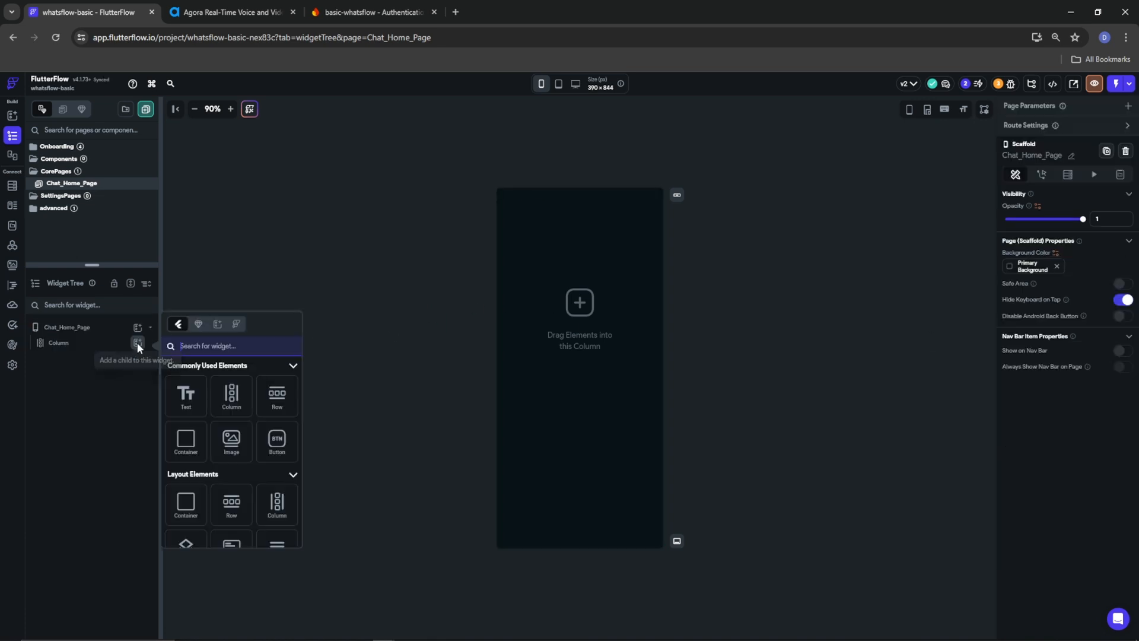
click(184, 442)
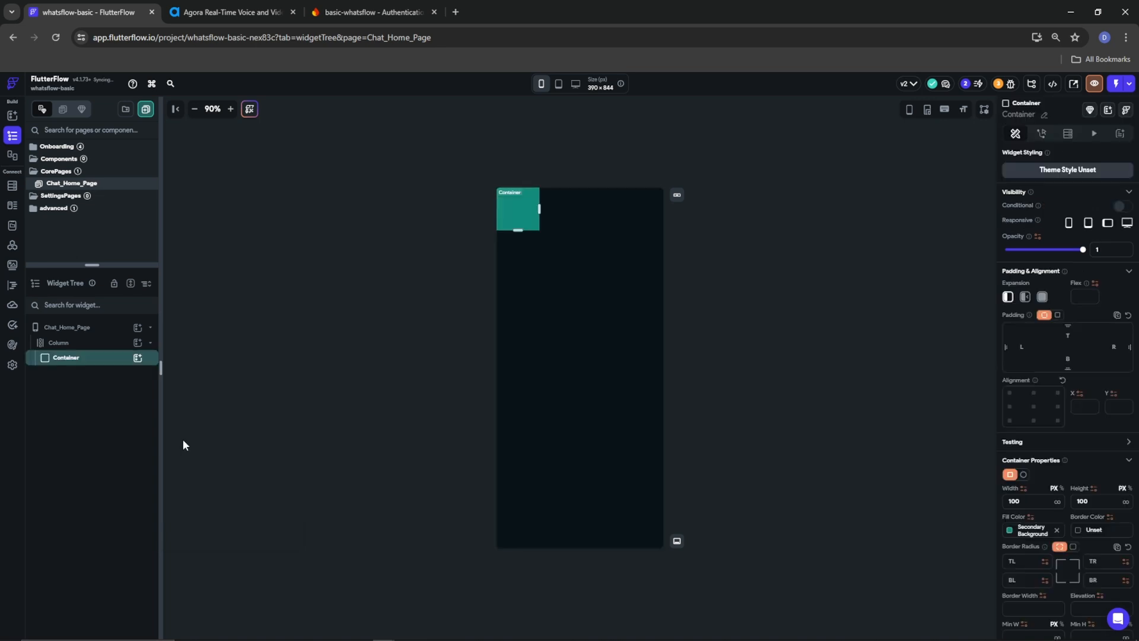
click(137, 343)
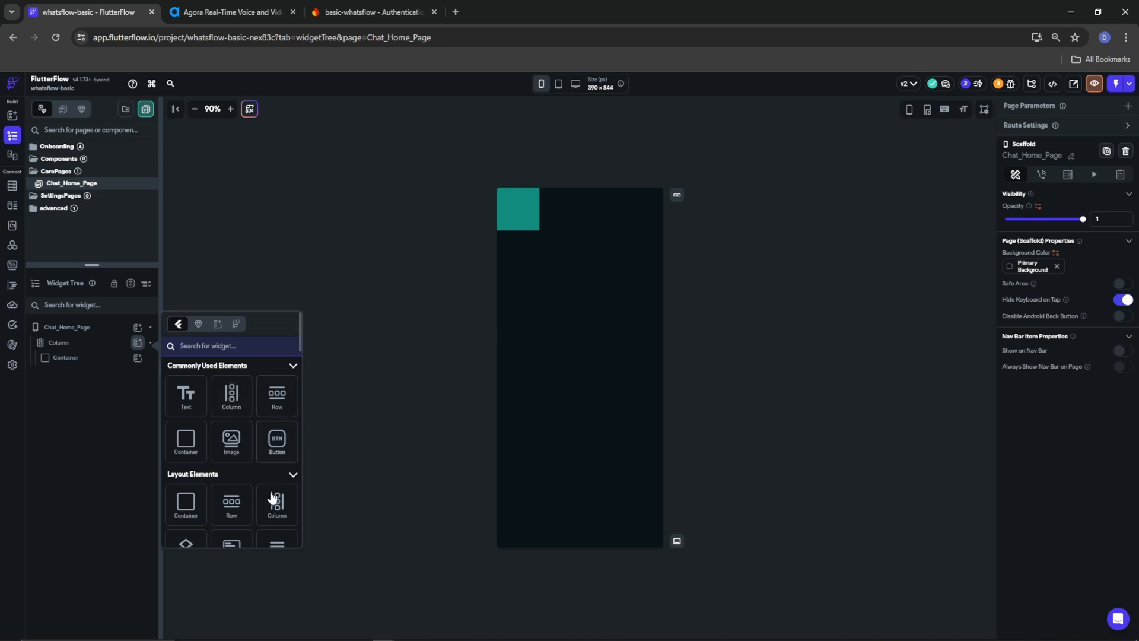
click(274, 542)
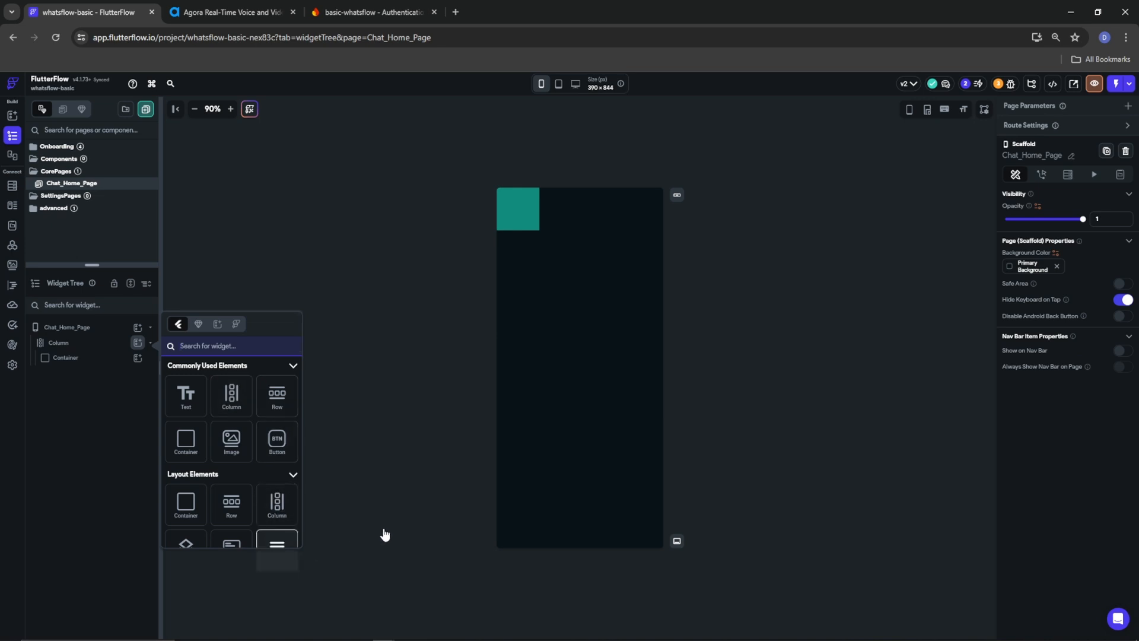
click(89, 344)
click(138, 342)
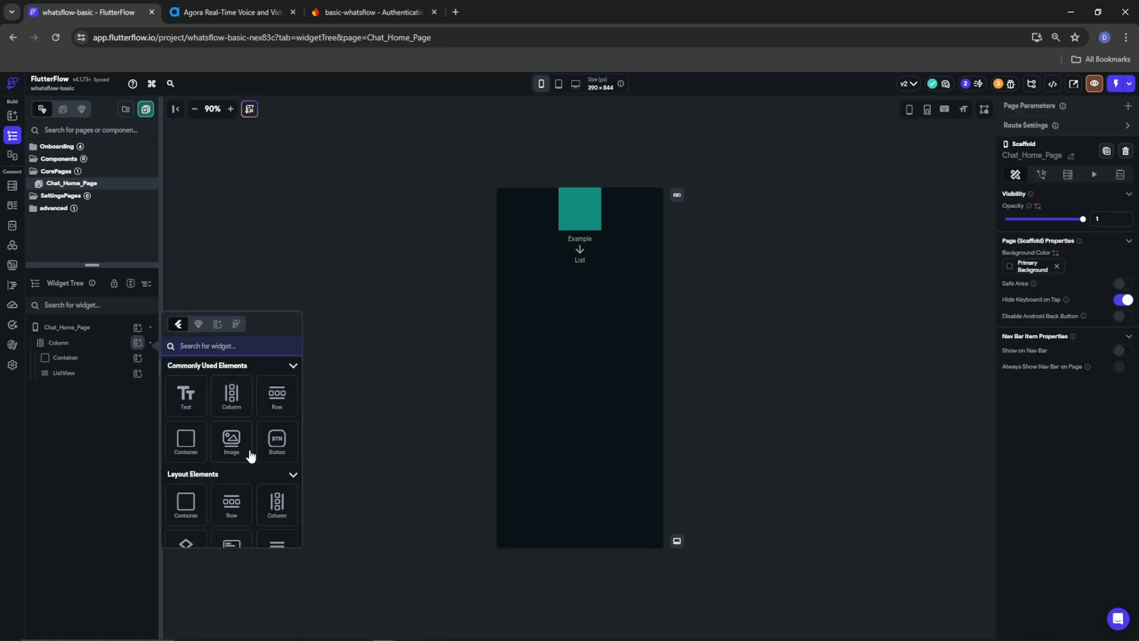
click(187, 451)
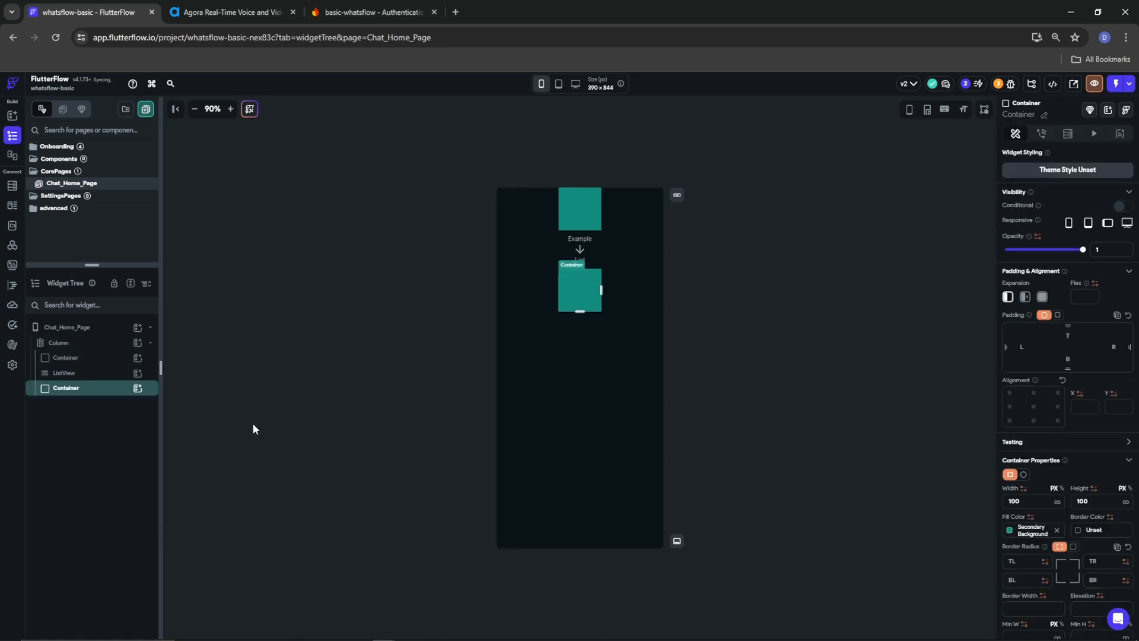
Set the ListView's expansion to Expanded so it fills the space between the containers
click(70, 372)
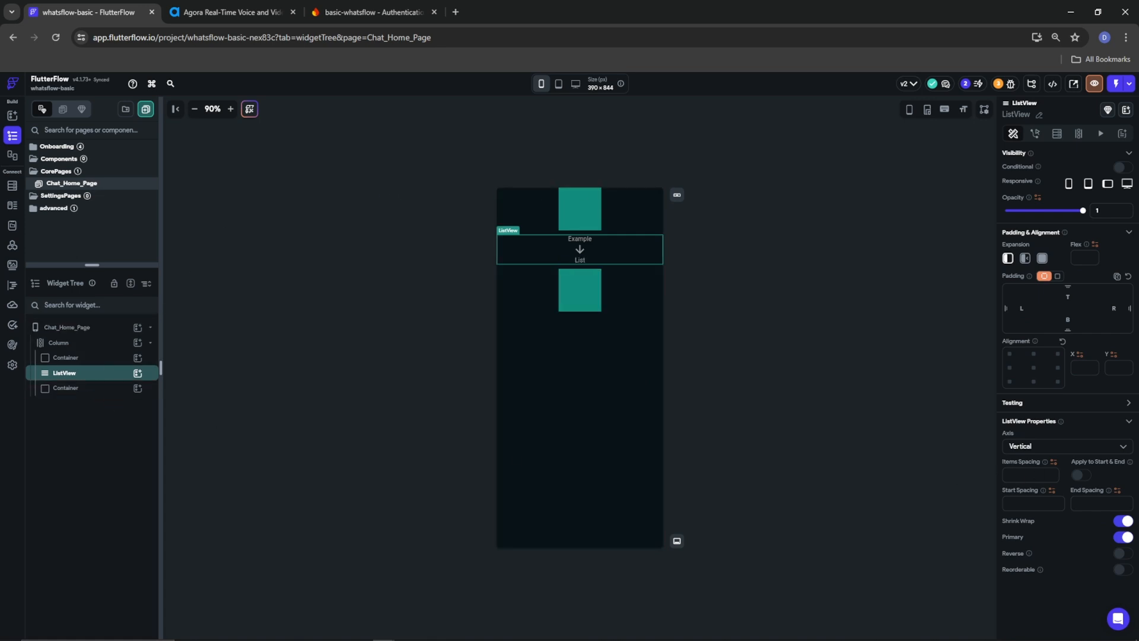
click(1046, 258)
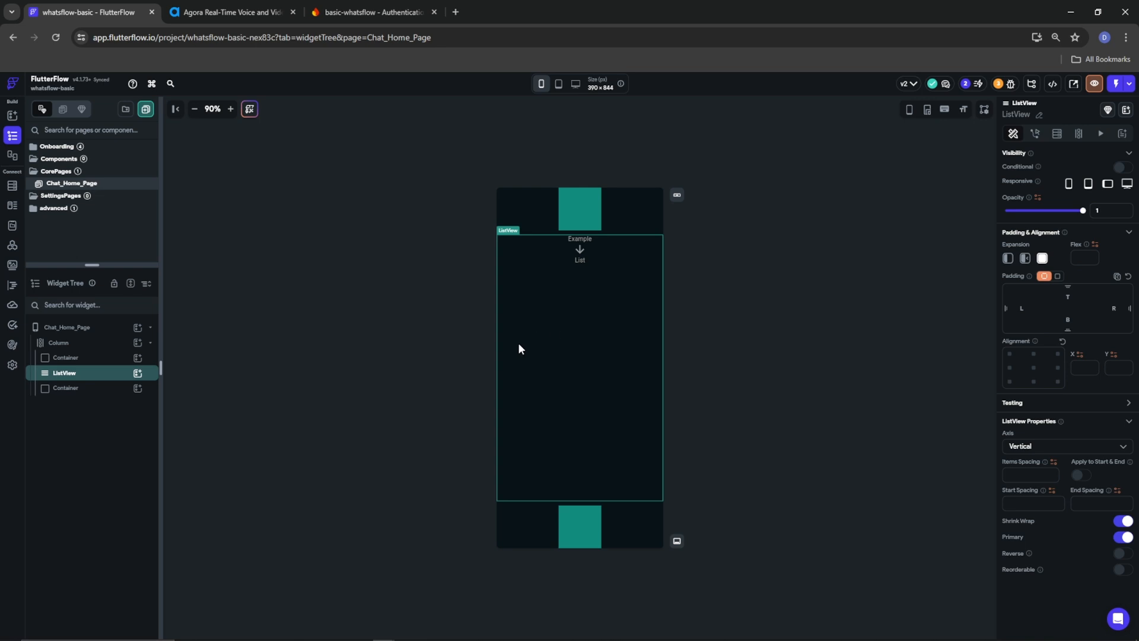
click(134, 330)
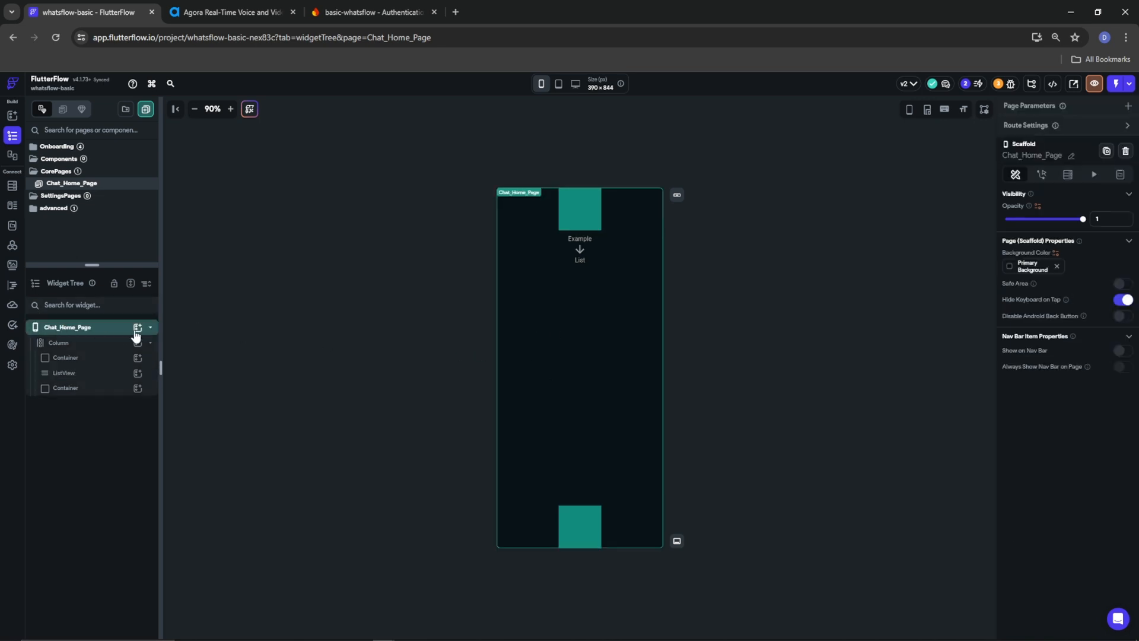
Add a FloatingActionButton to Chat_Home_Page from the 'fab' widget search
click(137, 330)
text(fab)
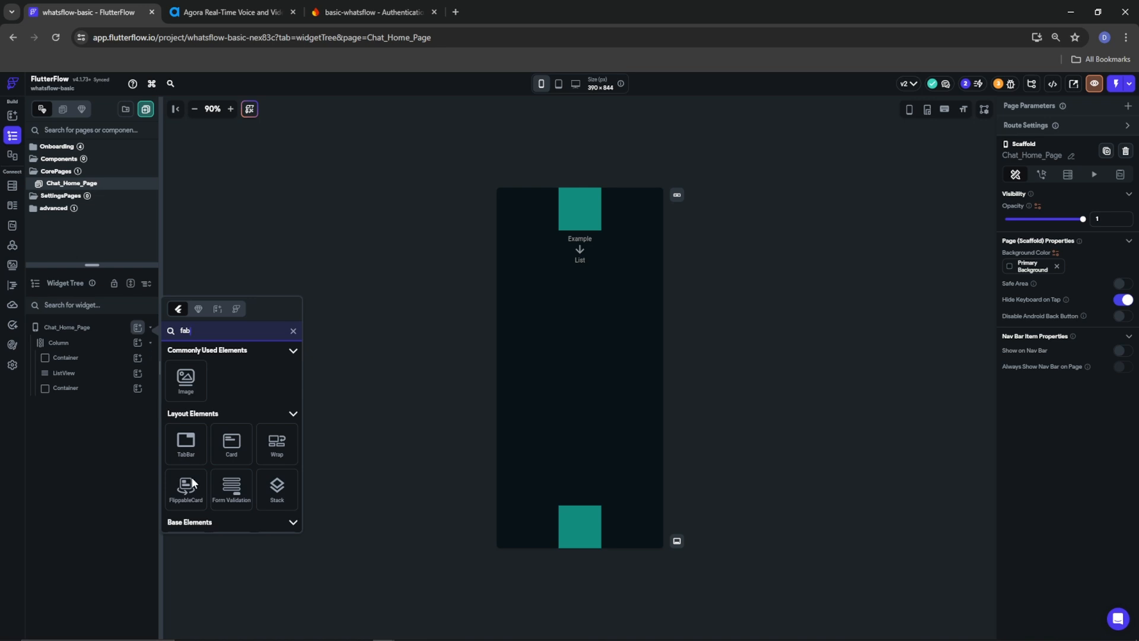
scroll(187, 482, down, 3)
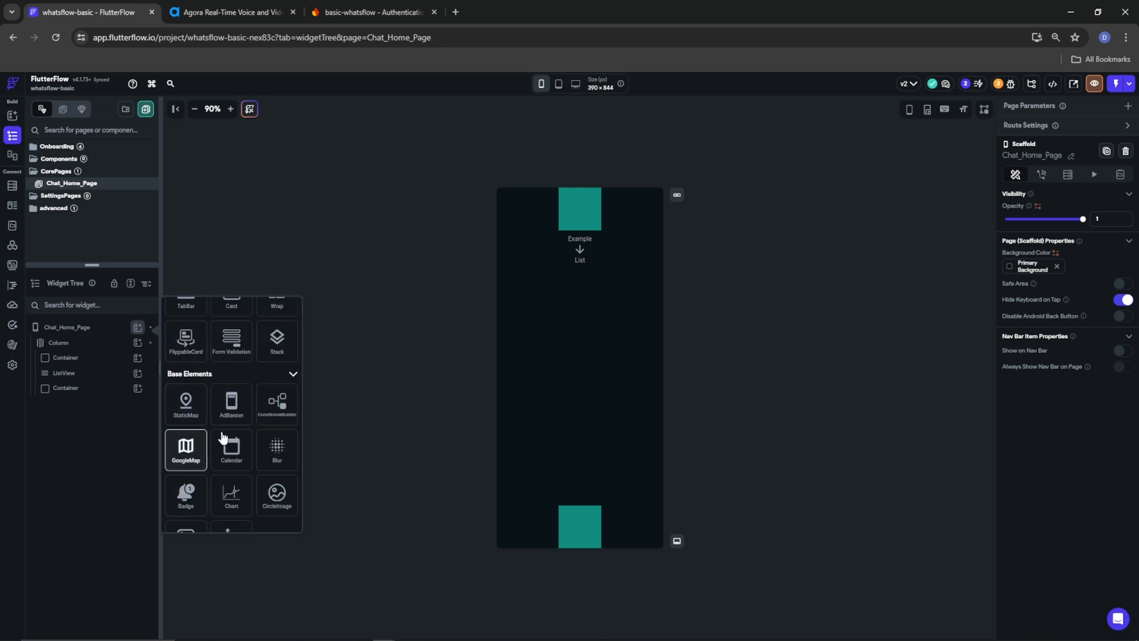
scroll(231, 439, down, 3)
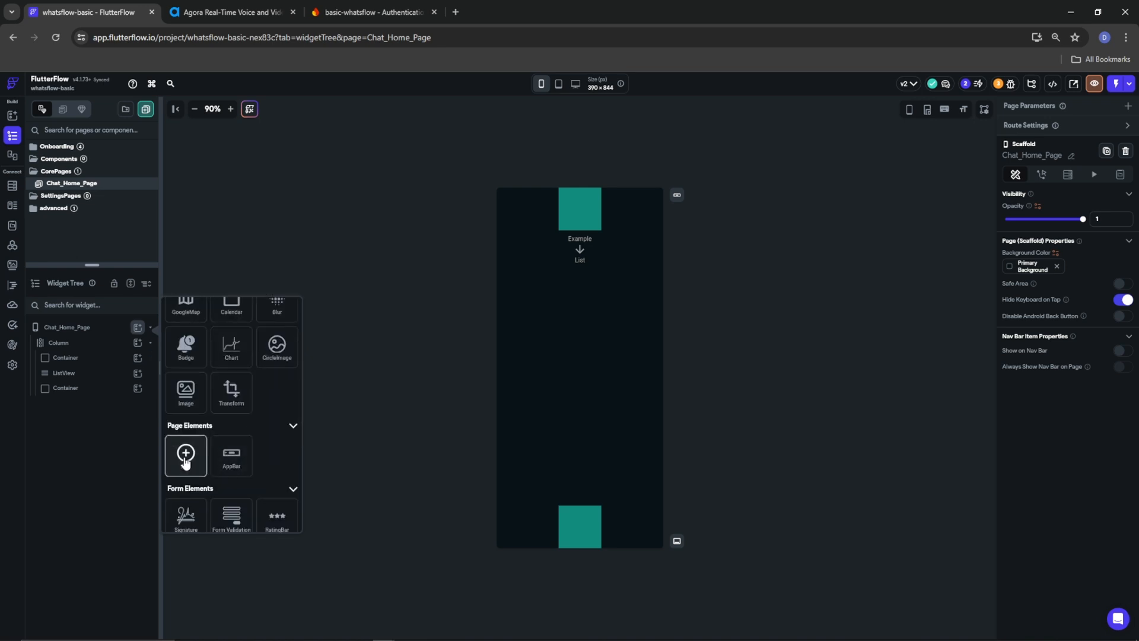
click(186, 457)
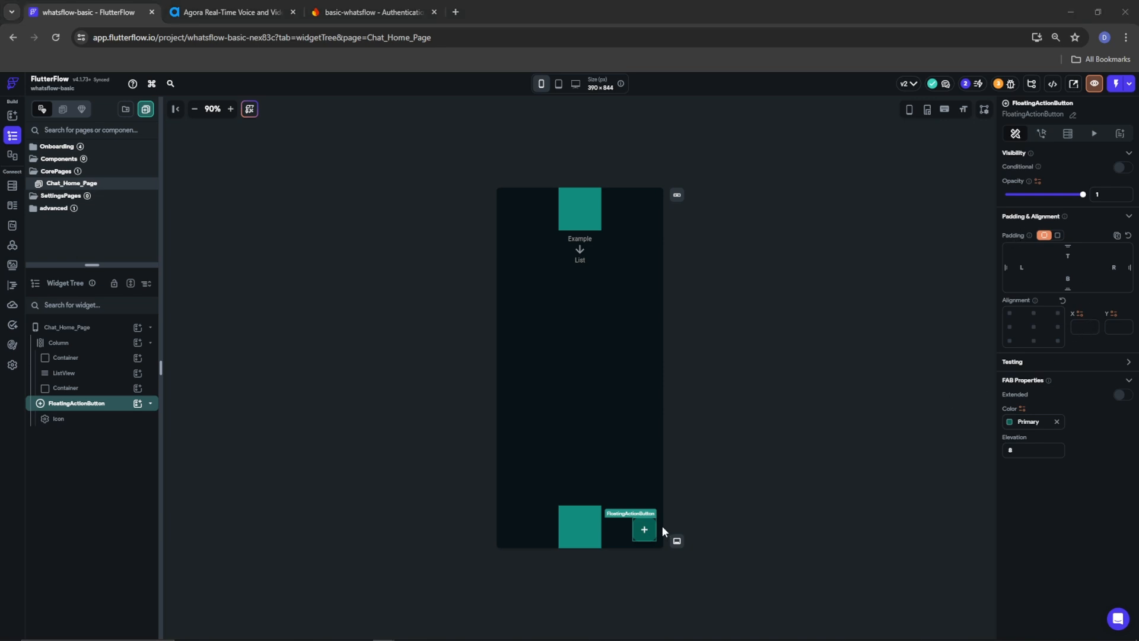
click(642, 532)
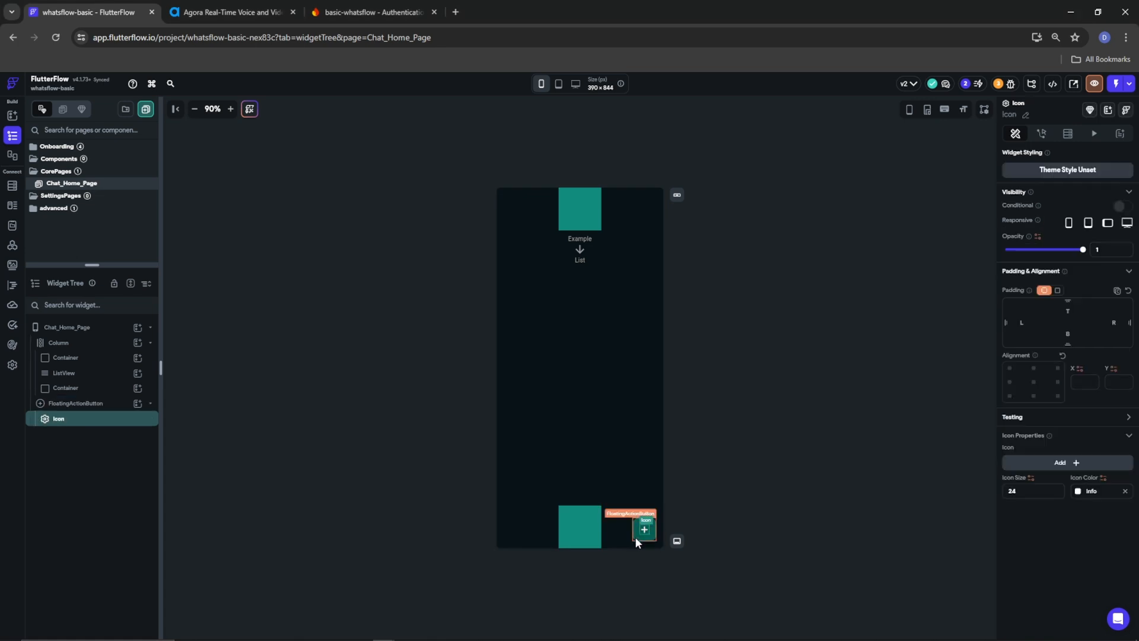
click(636, 539)
mouse_move(636, 517)
mouse_down()
mouse_move(626, 486)
mouse_move(644, 533)
mouse_up()
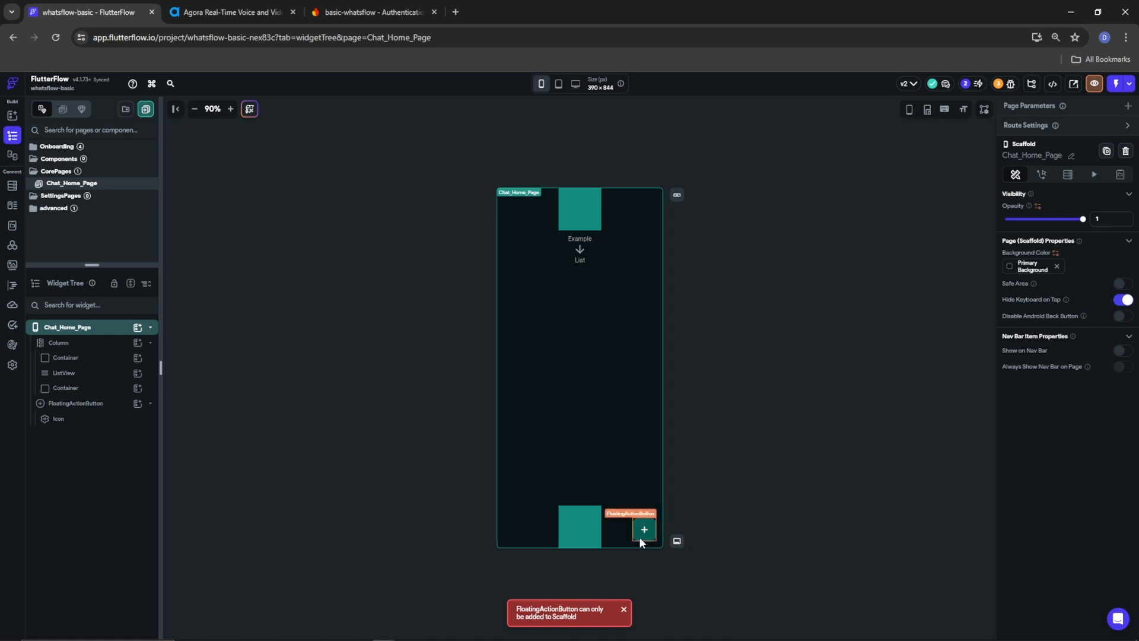
click(639, 537)
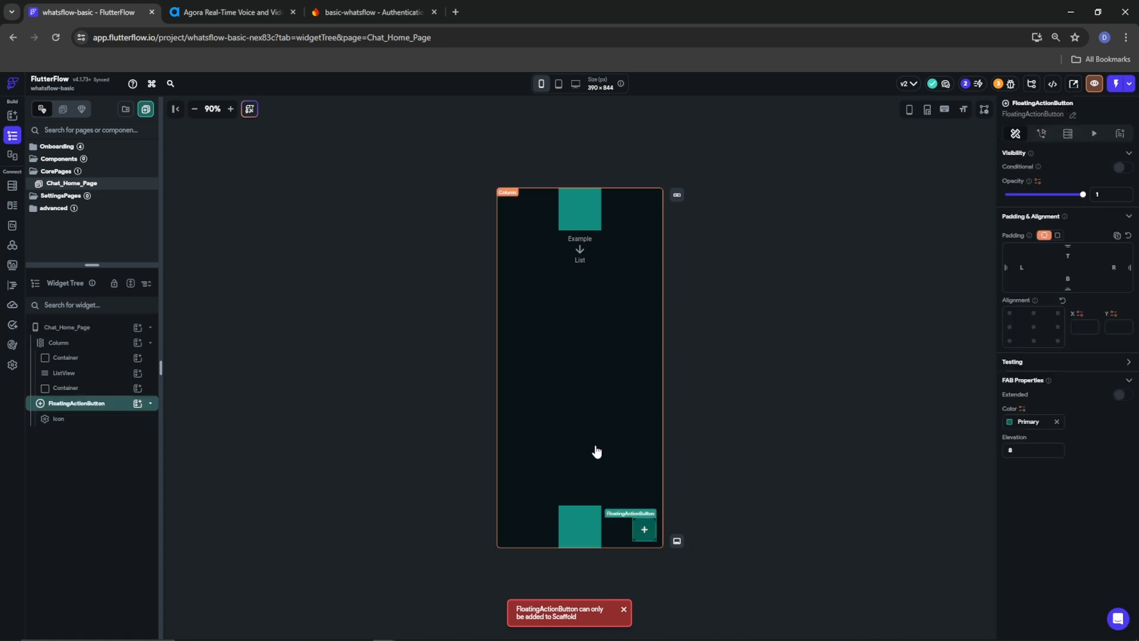
click(500, 522)
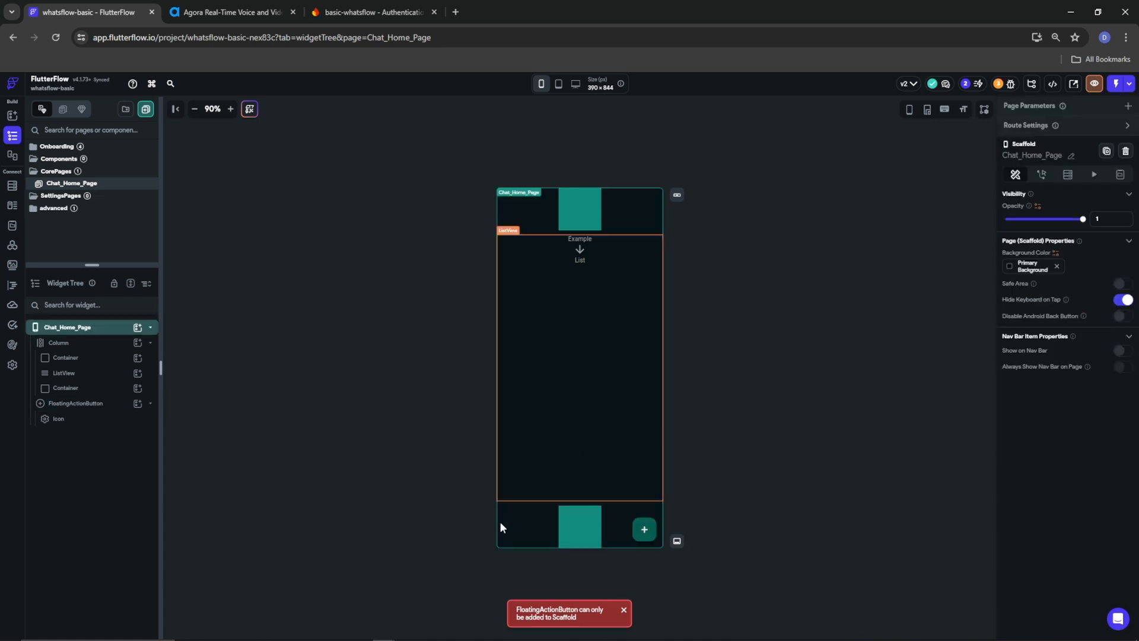
click(638, 529)
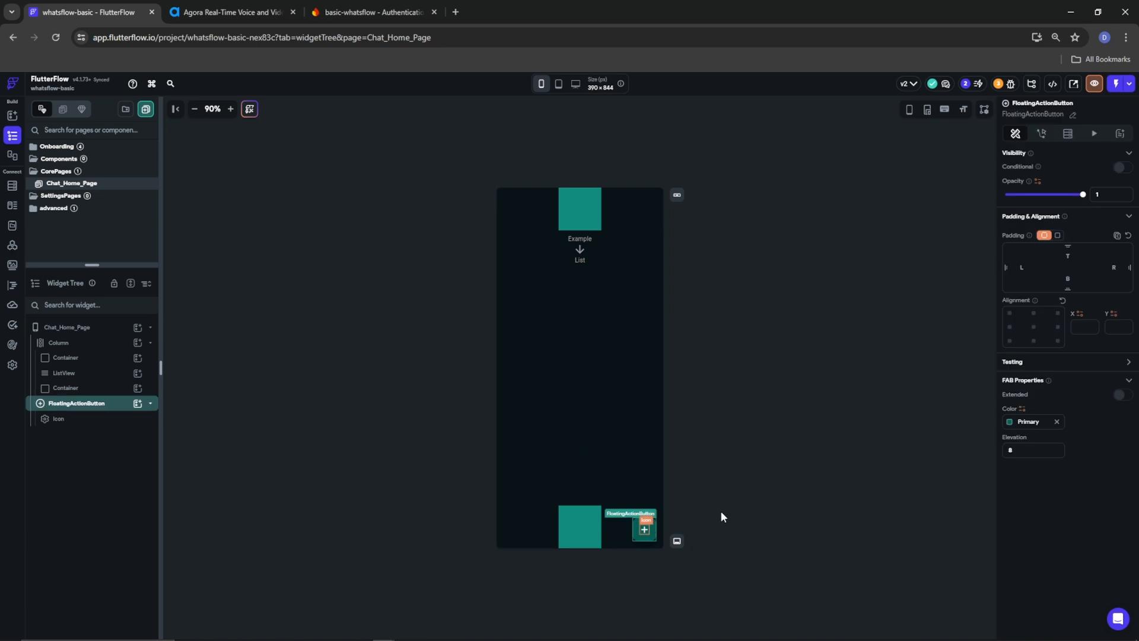
Align the floating action button at X 1 and Y 0.78
click(1086, 328)
text(1)
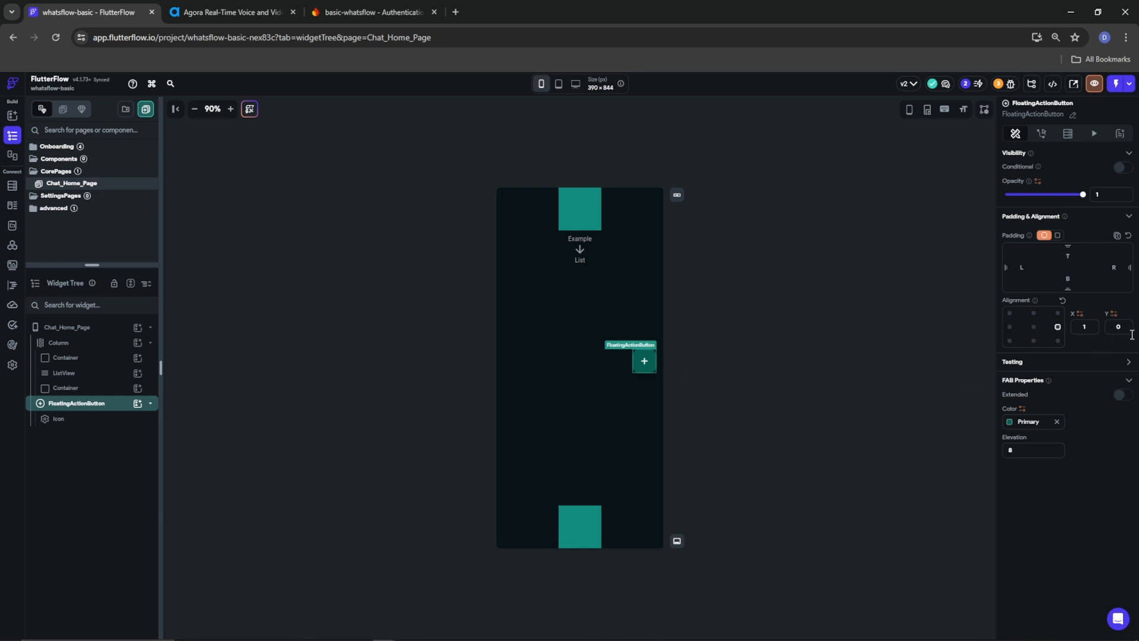
text(.75)
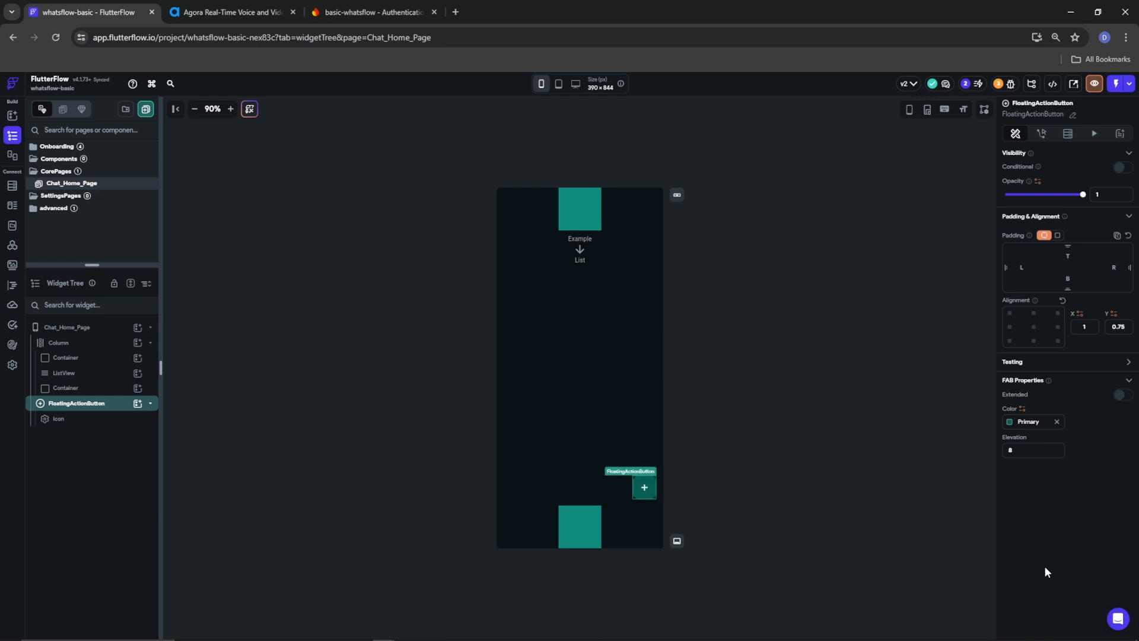
key(BackSpace)
text(8)
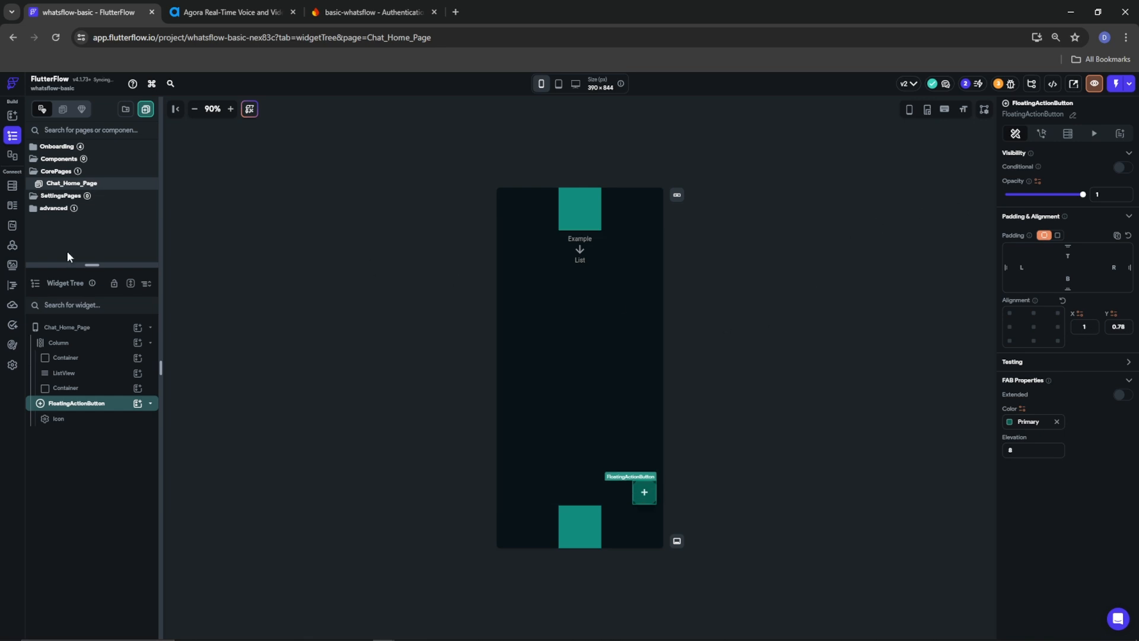
Make the bottom container full width with a Primary Background fill
click(56, 390)
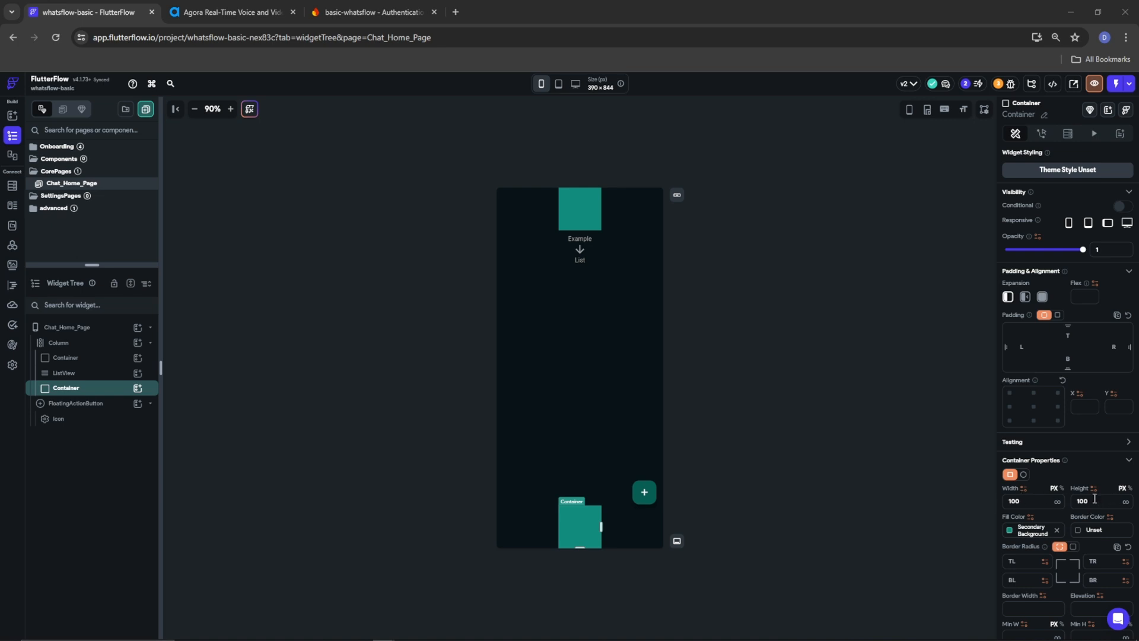
click(1057, 501)
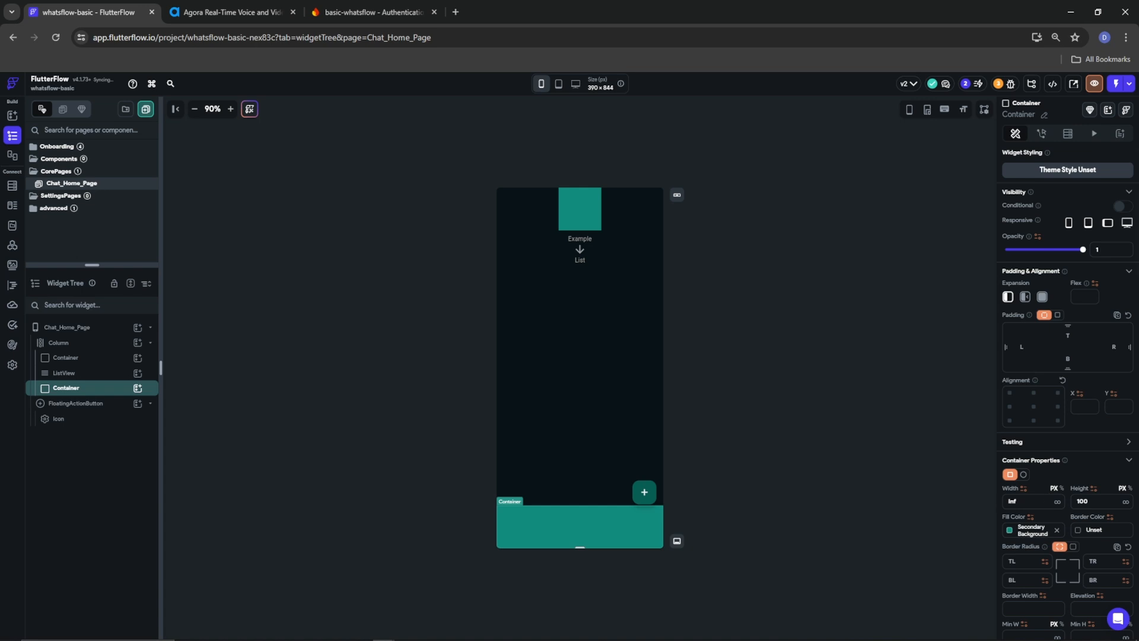
click(1009, 530)
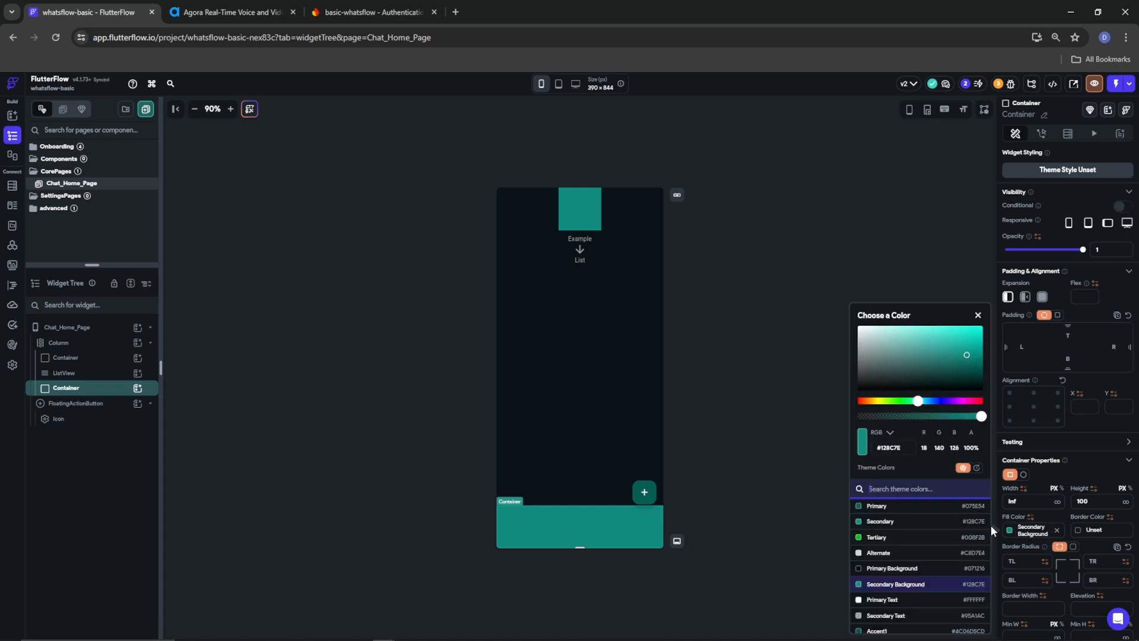
click(888, 568)
click(1065, 514)
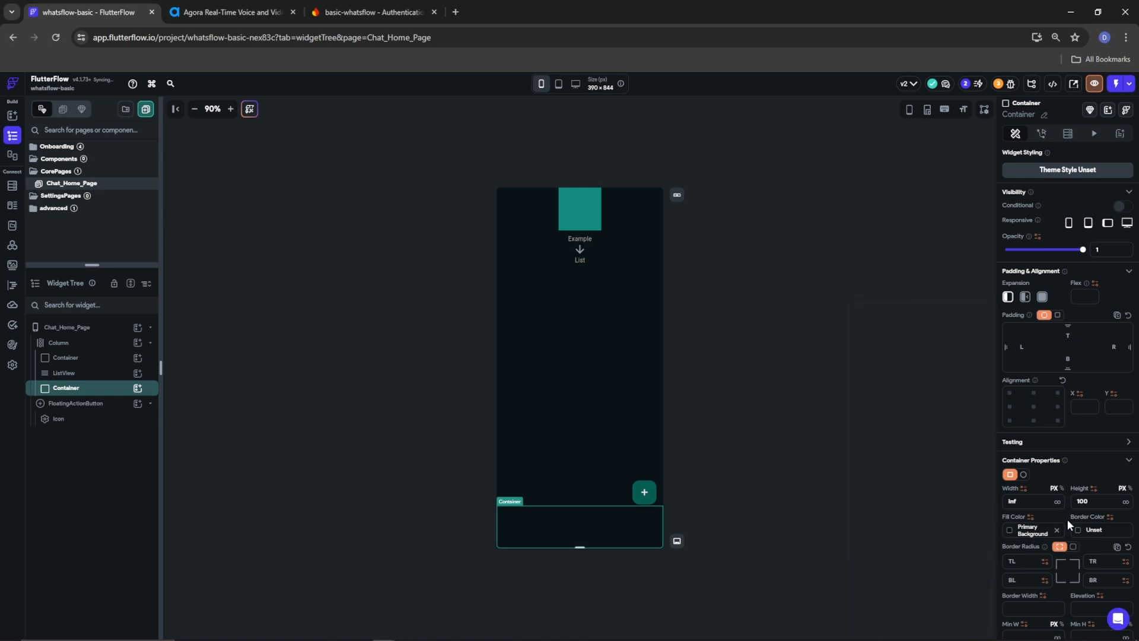
Give the bottom container elevation 2 and a box shadow in opaque dark green (#0b1e0f)
scroll(1066, 547, down, 1)
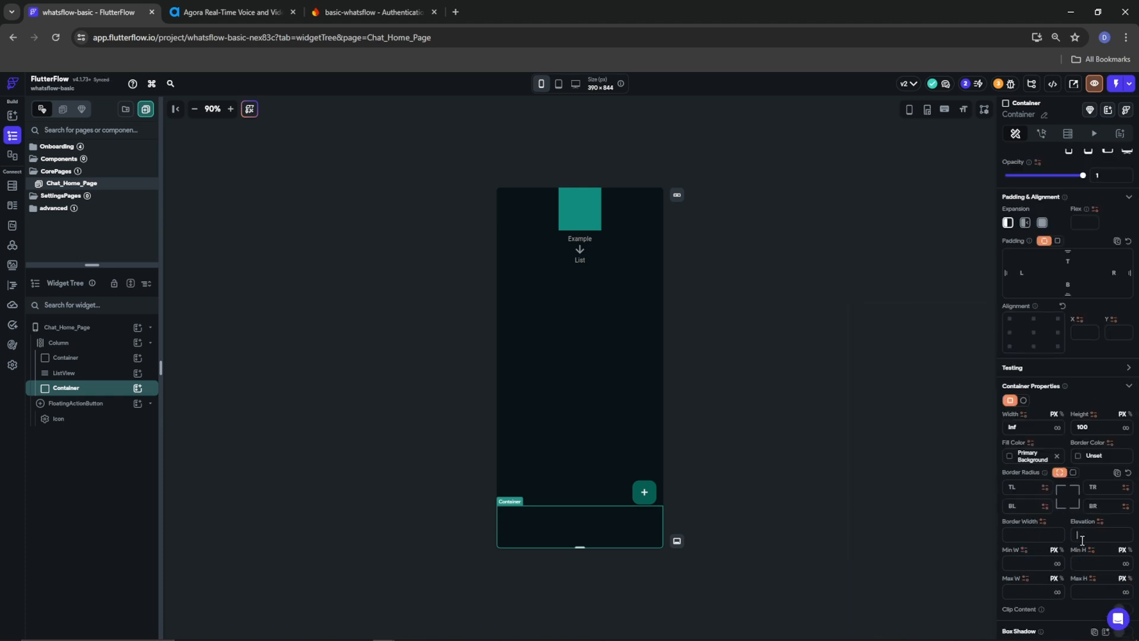
click(1082, 540)
text(2)
scroll(1084, 571, down, 1)
click(1120, 559)
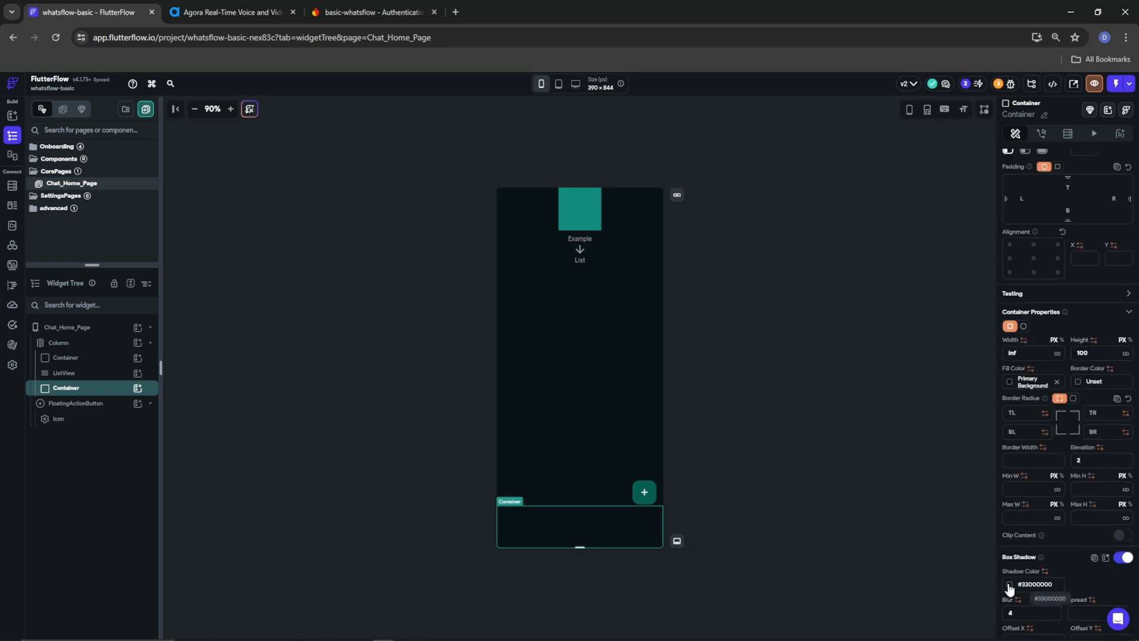
click(1010, 588)
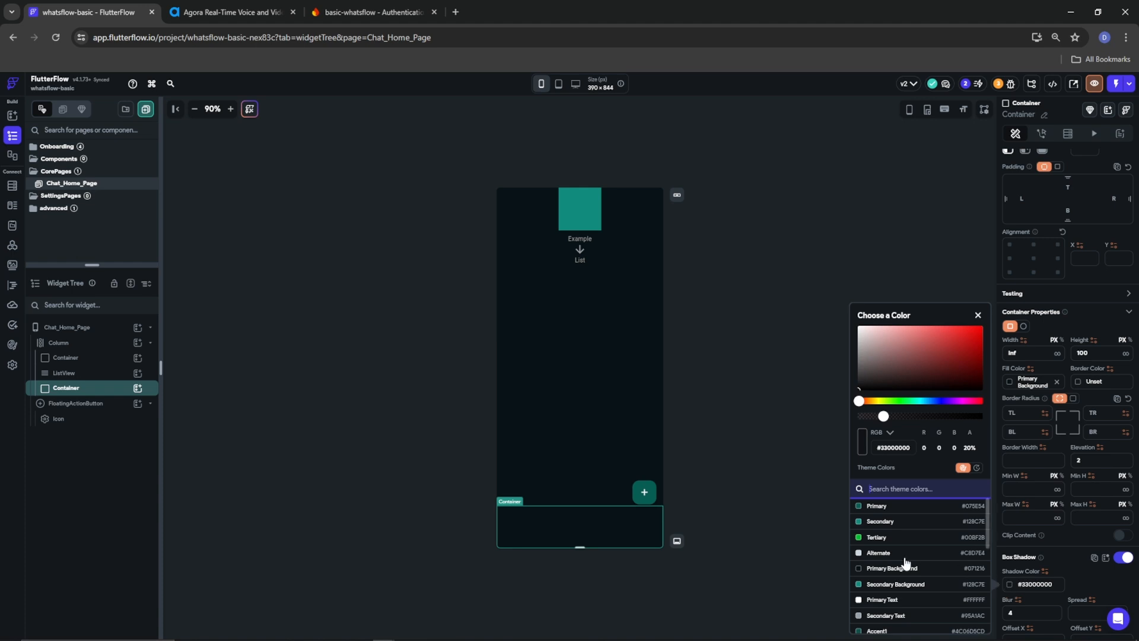
scroll(890, 608, down, 5)
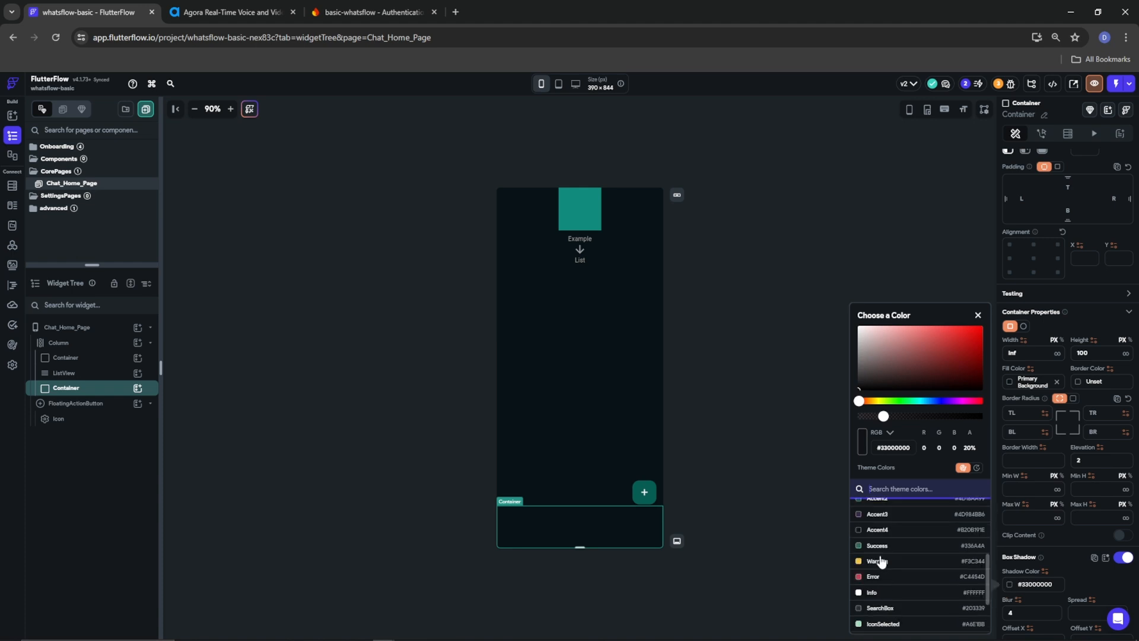
click(875, 530)
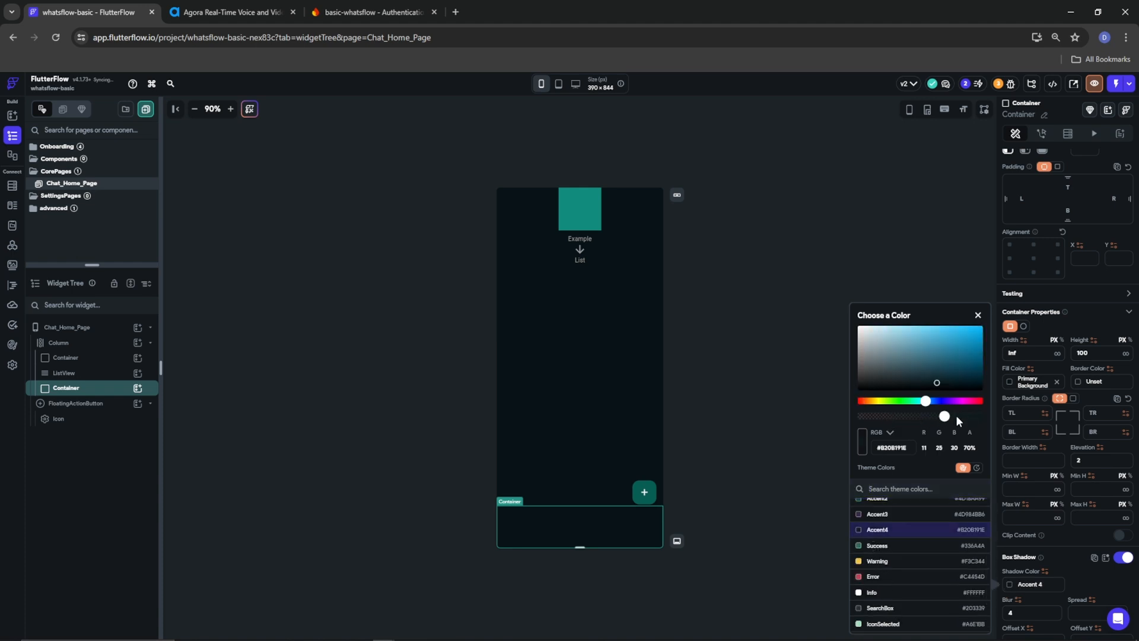
click(992, 412)
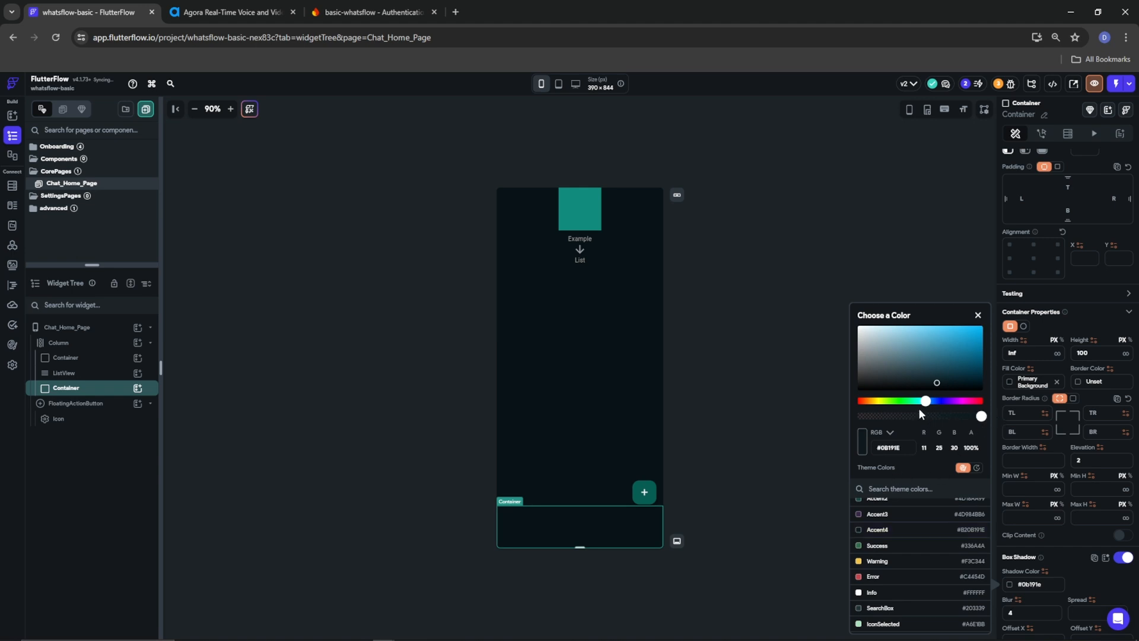
click(904, 402)
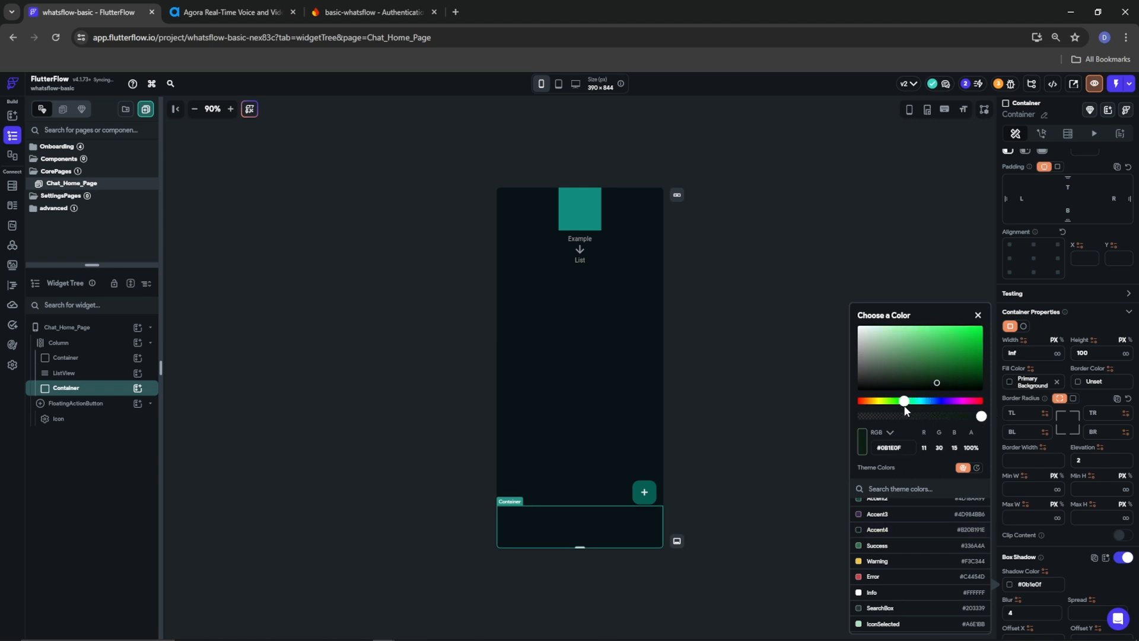
click(414, 499)
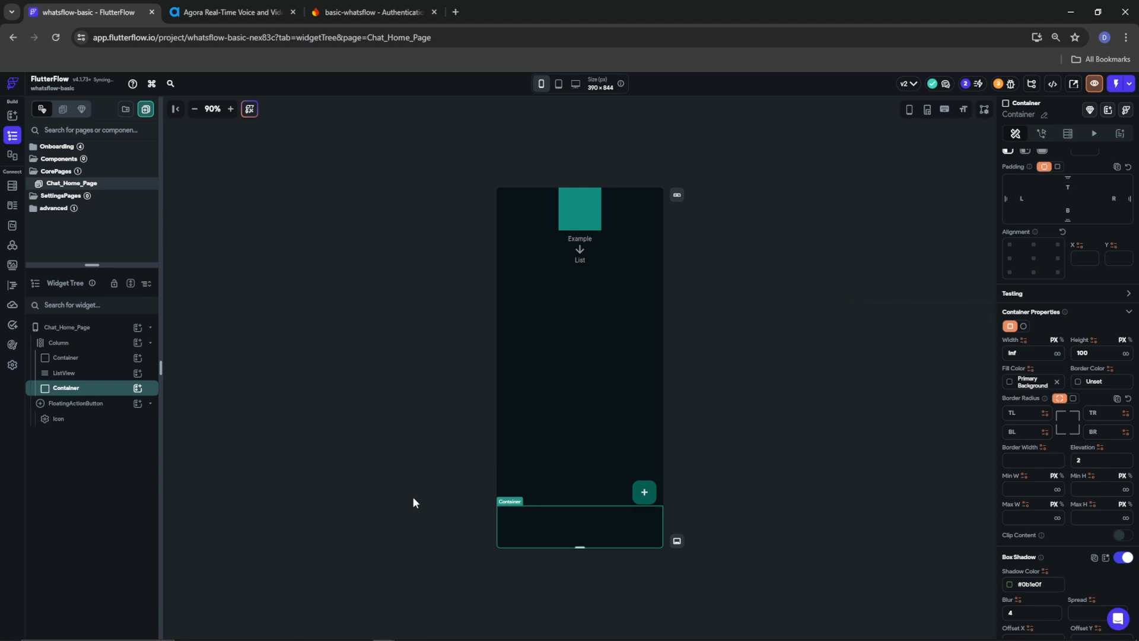
click(413, 499)
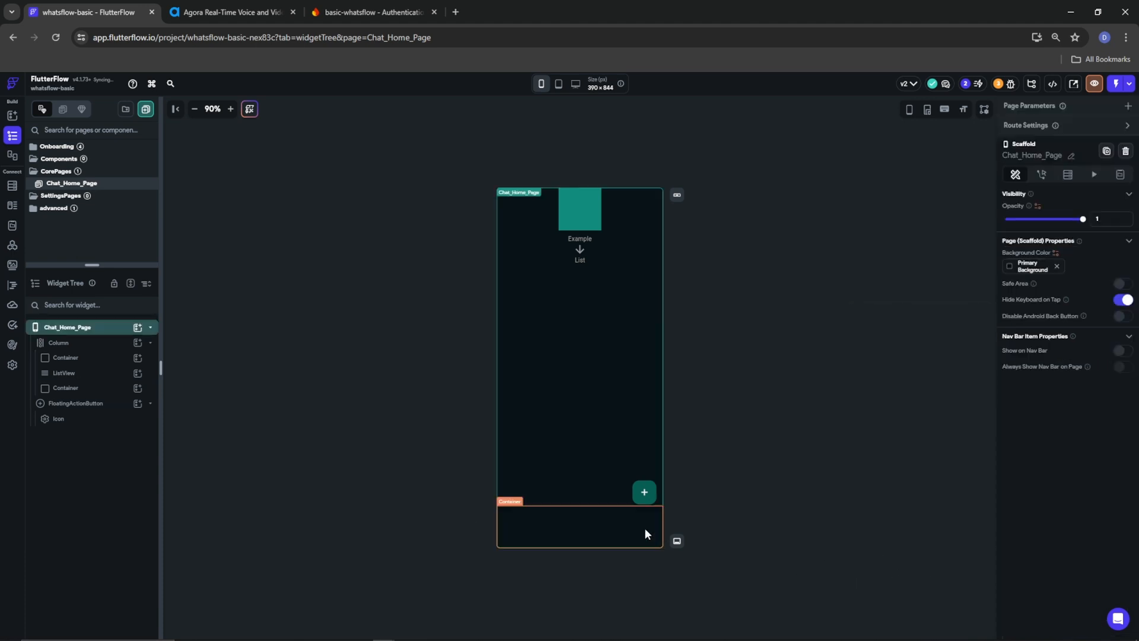
Set the bottom container's box shadow spread to 2
click(586, 531)
scroll(1029, 521, down, 6)
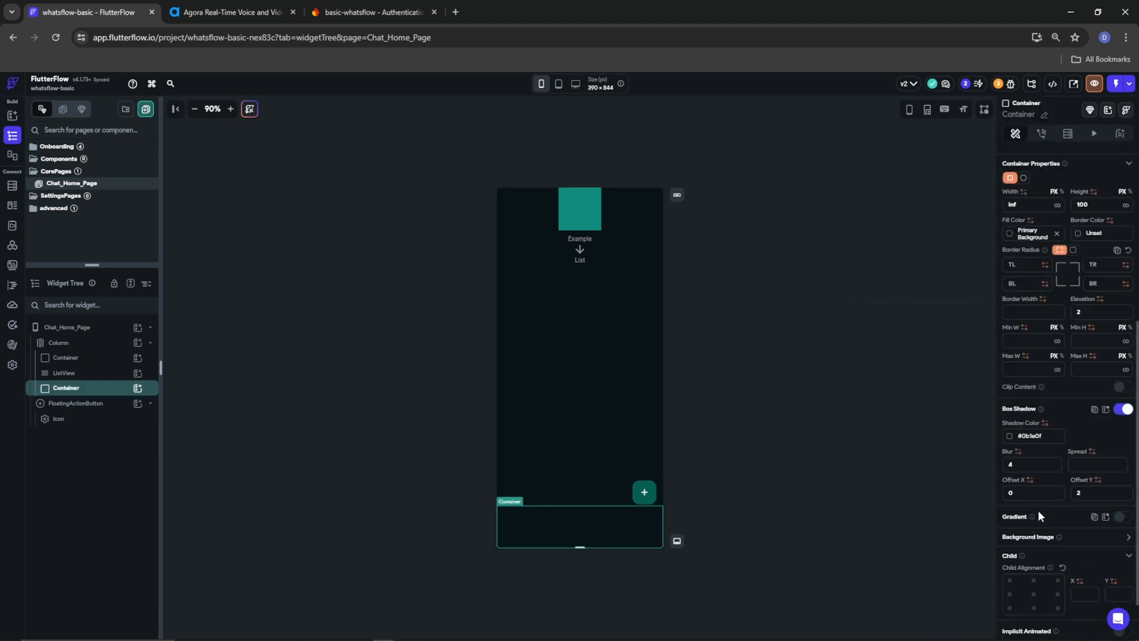
click(1085, 405)
text(2)
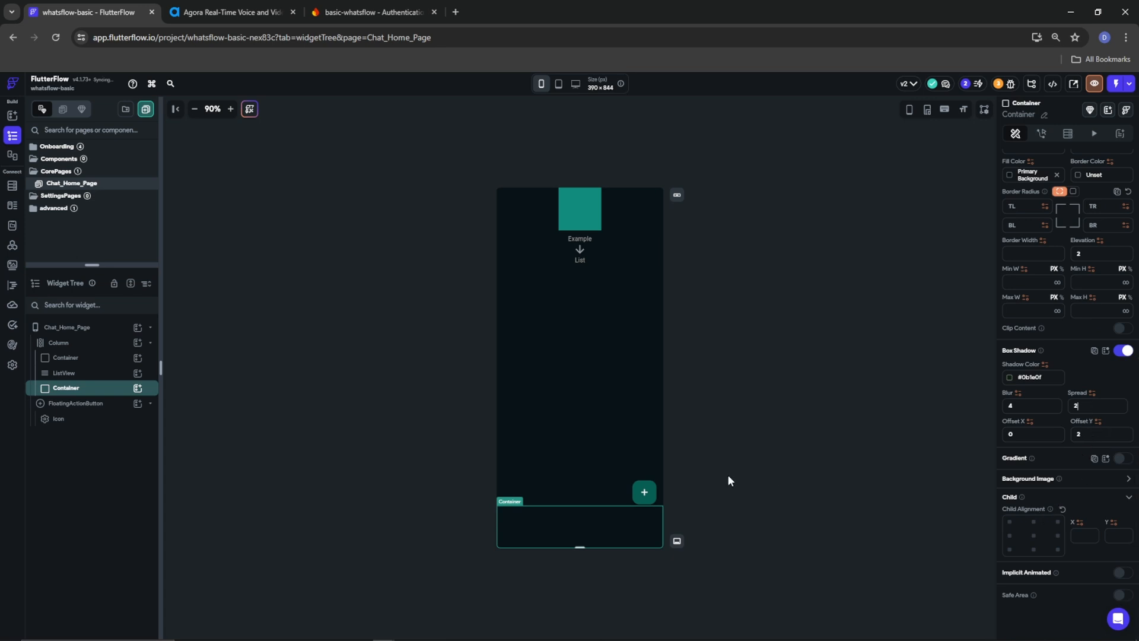
click(465, 483)
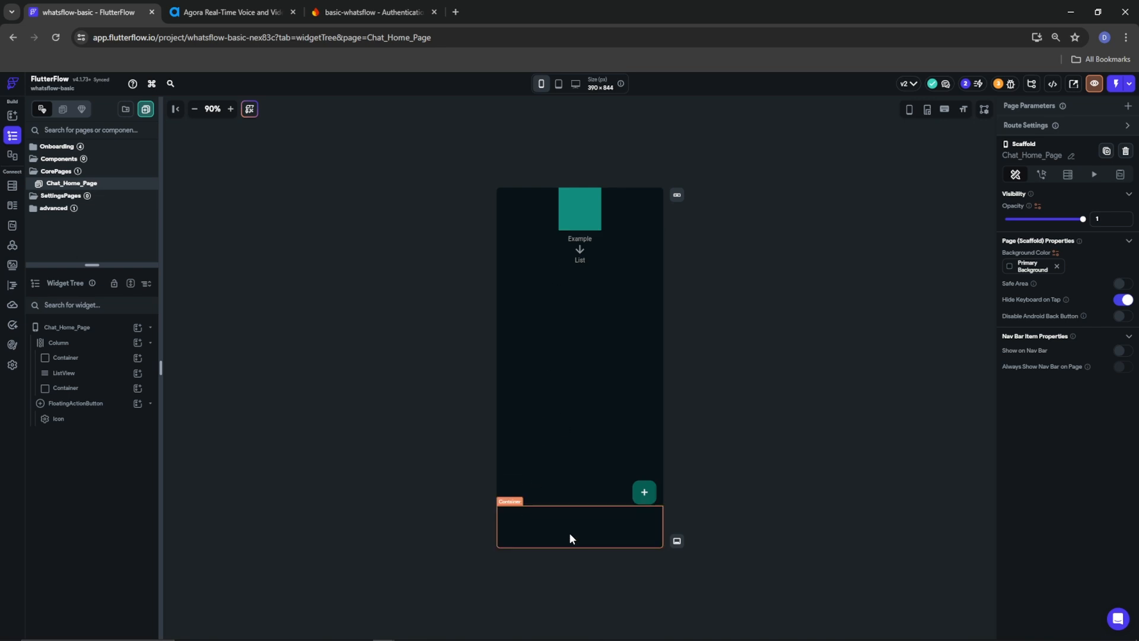
Colour the floating action button with the FabButton theme green (#00BF2B)
click(643, 499)
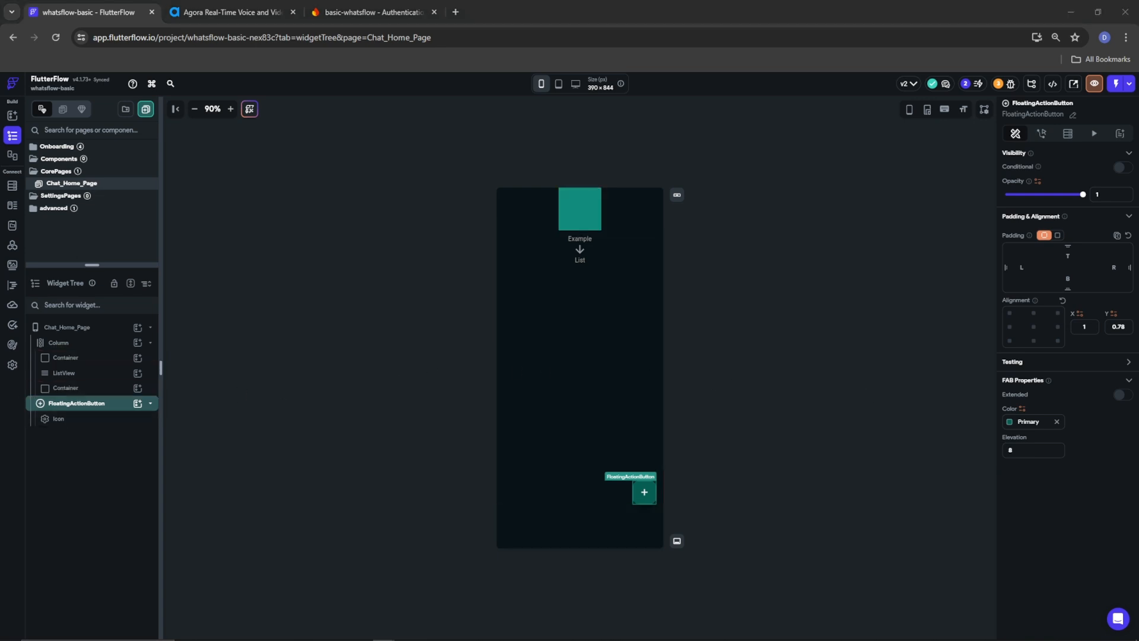
click(1014, 421)
scroll(899, 577, down, 3)
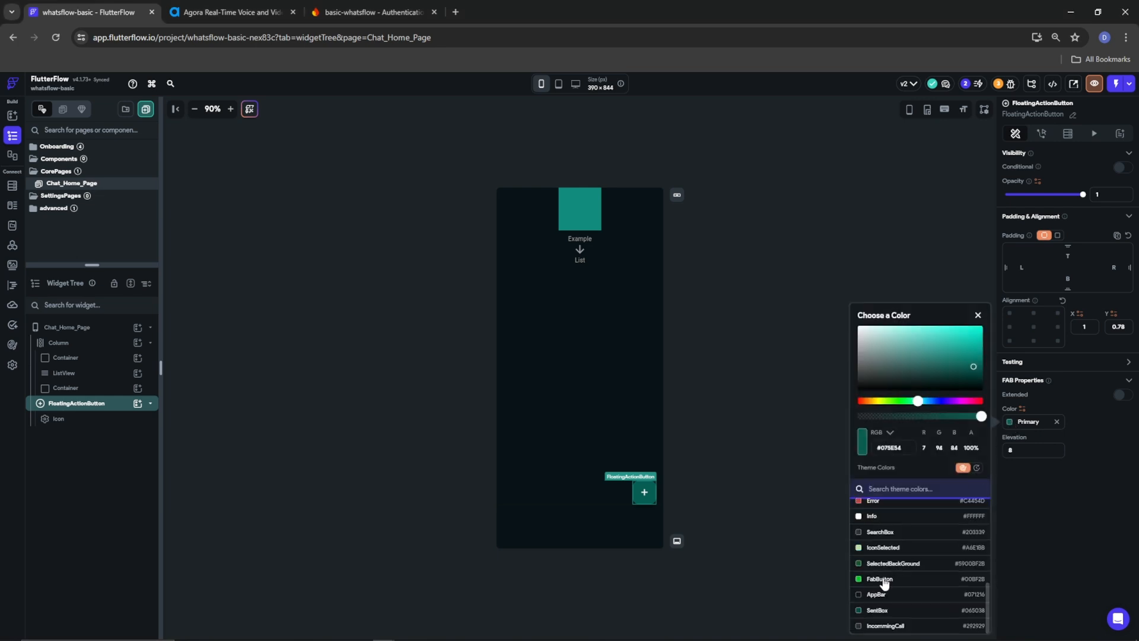
click(887, 579)
click(1013, 494)
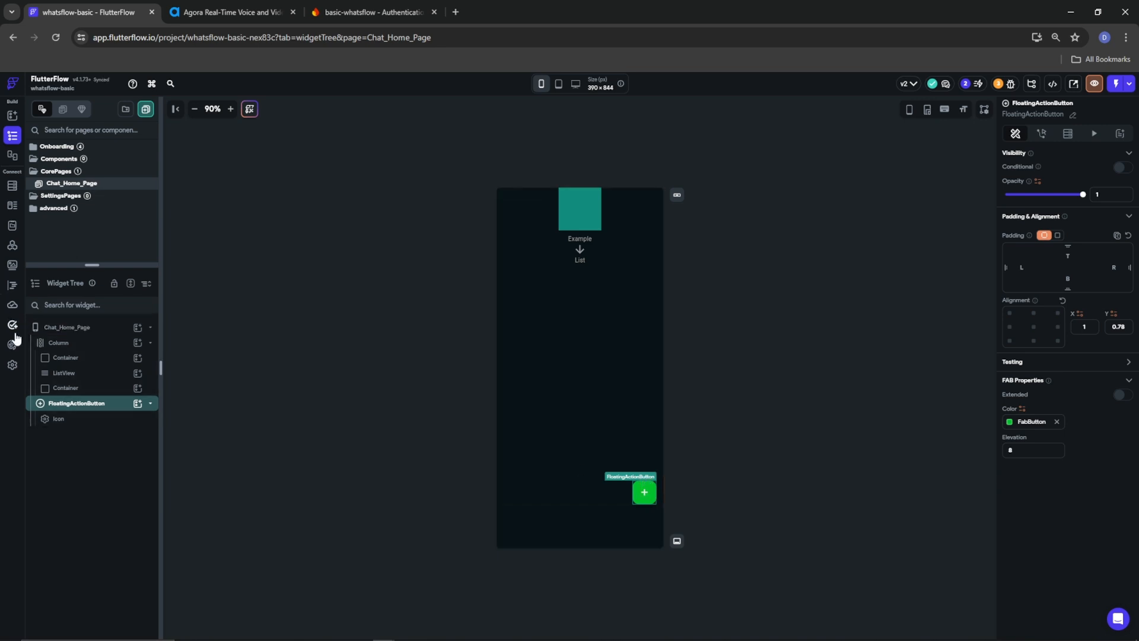
click(645, 490)
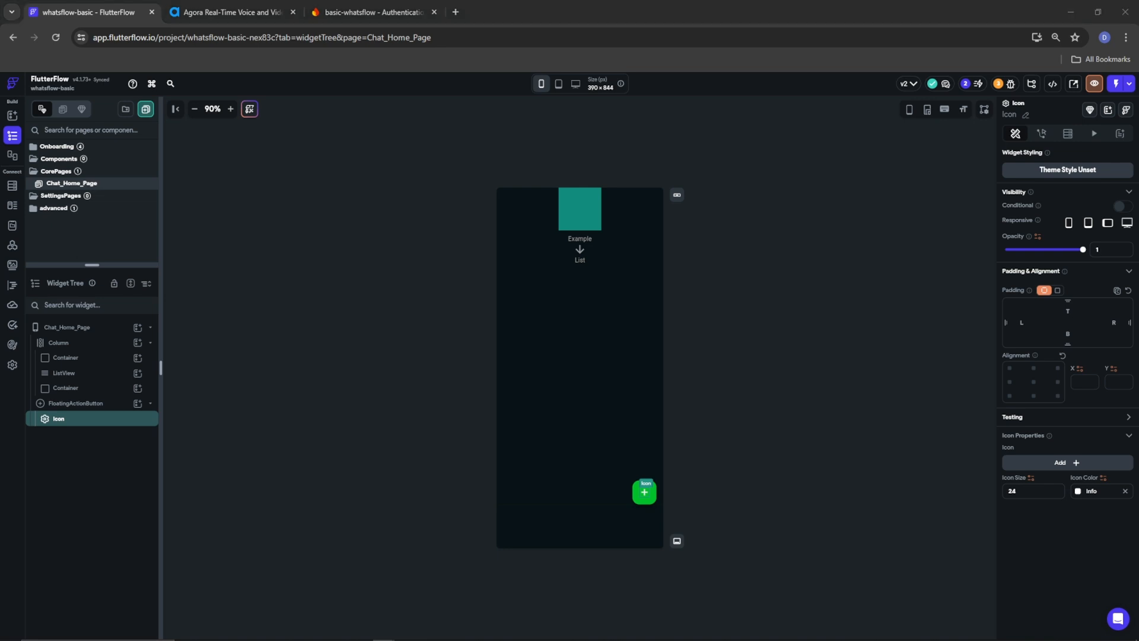
Set the floating button's icon colour to Primary Background
click(1078, 491)
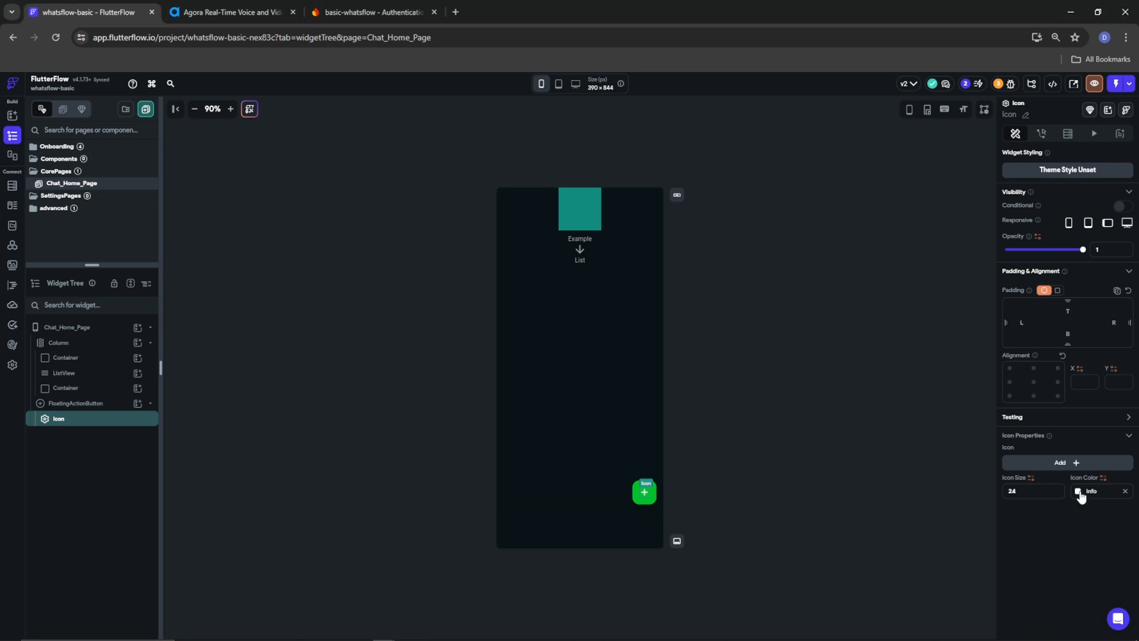
click(943, 568)
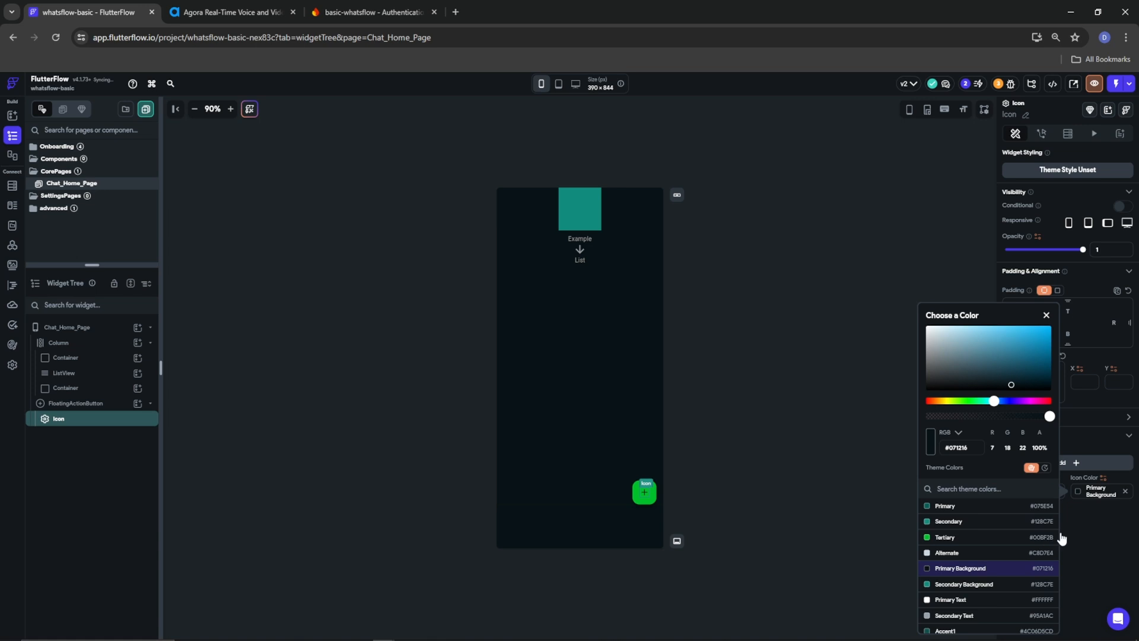
click(1081, 521)
Replace the icon with the Material Chat bubble found by searching 'chat'
click(1073, 465)
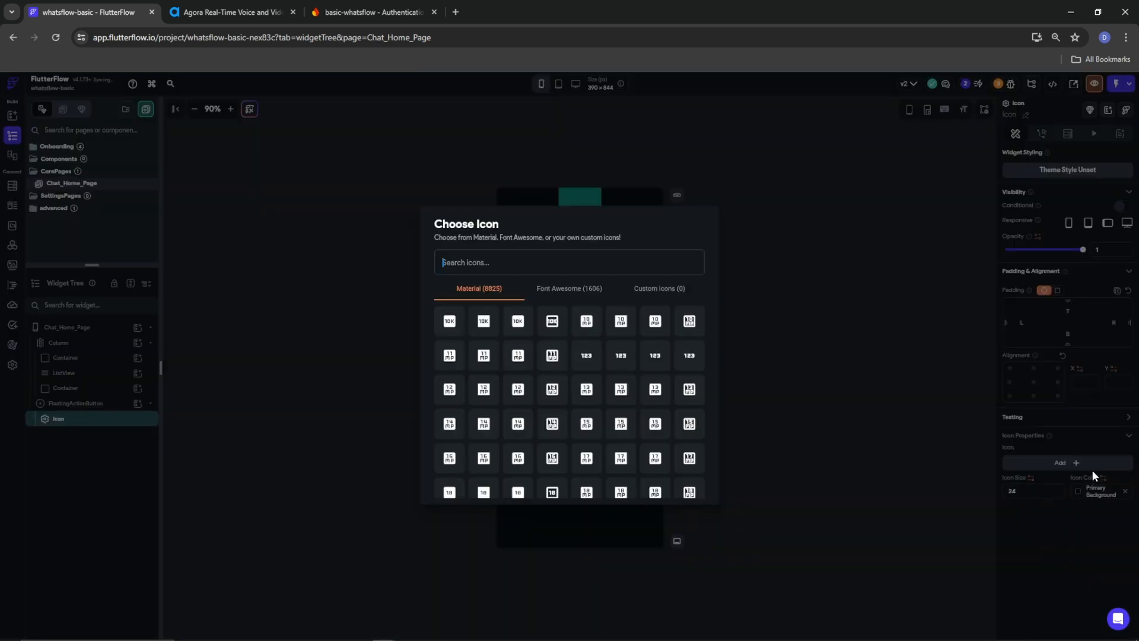
text(chat)
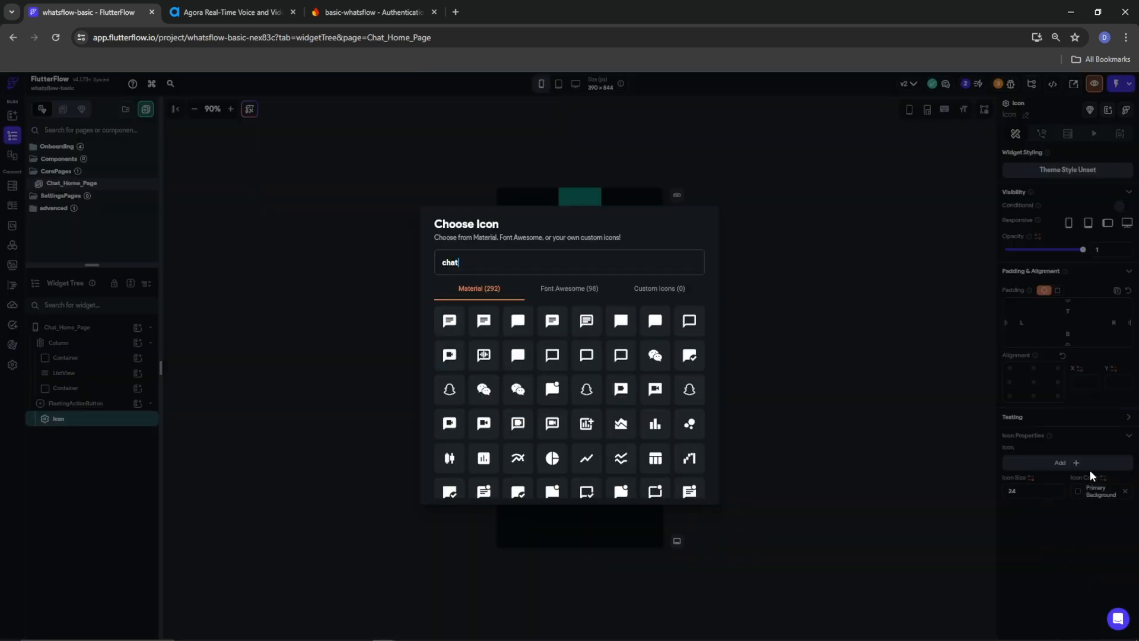
click(449, 324)
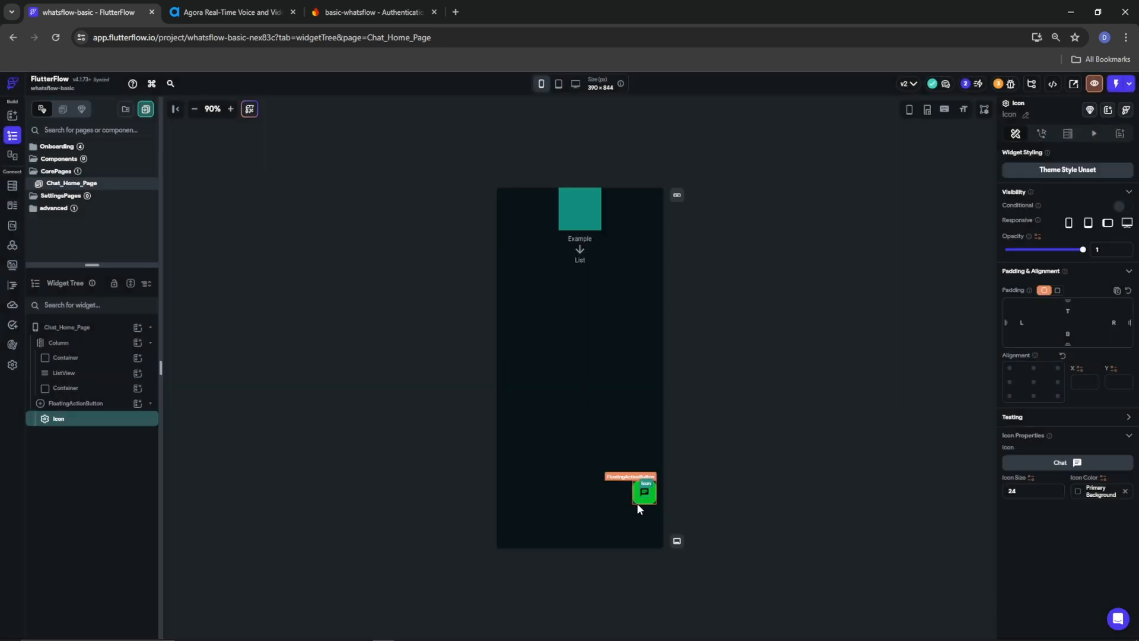
click(597, 214)
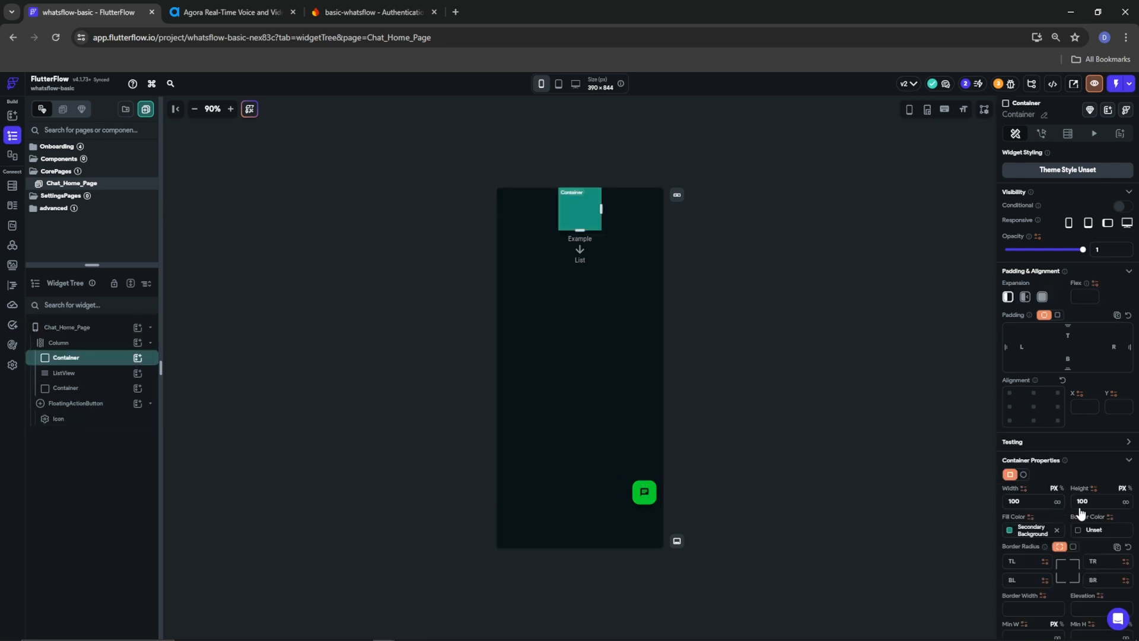
Set the top container's width to Inf, clear its height, and fill it with AppBar
click(1058, 502)
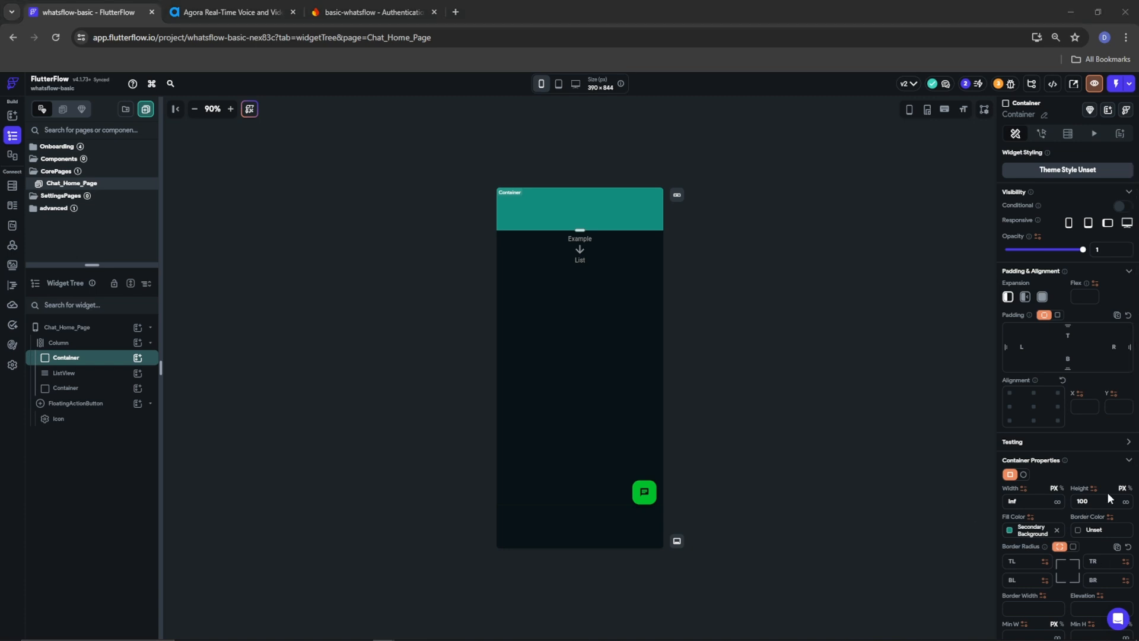
drag(1095, 500, 1066, 497)
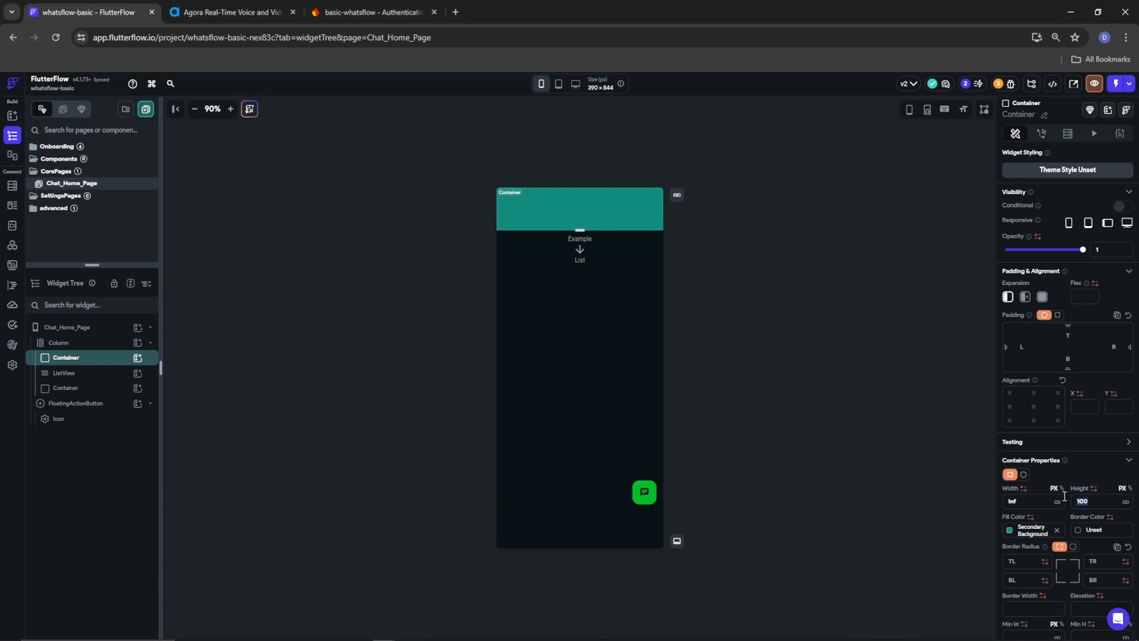
key(BackSpace)
click(1009, 531)
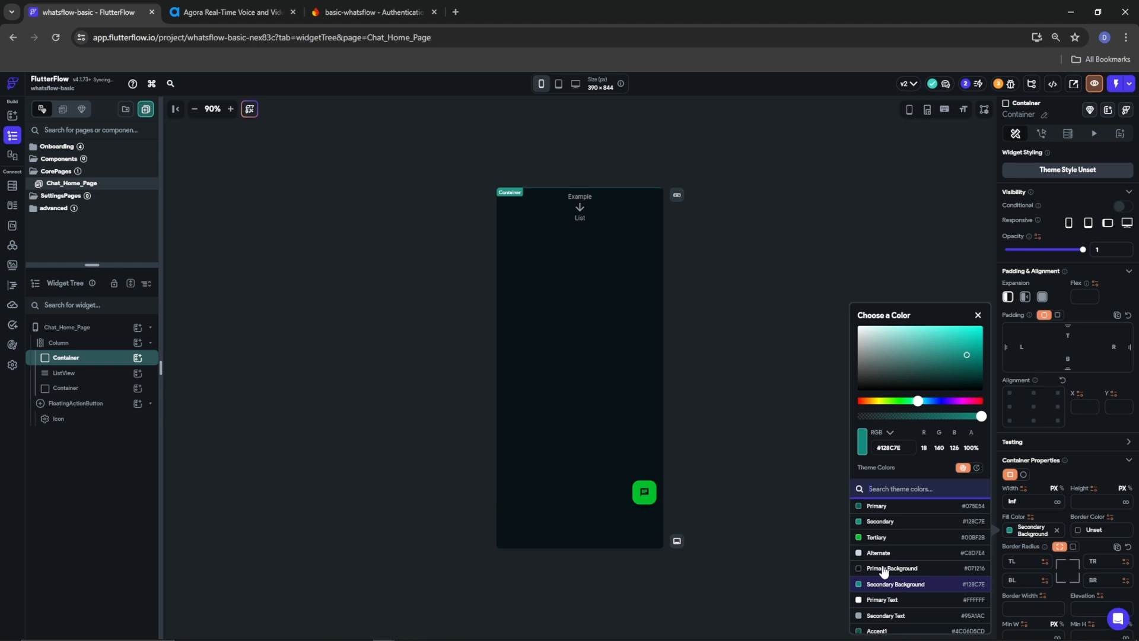
scroll(882, 567, down, 4)
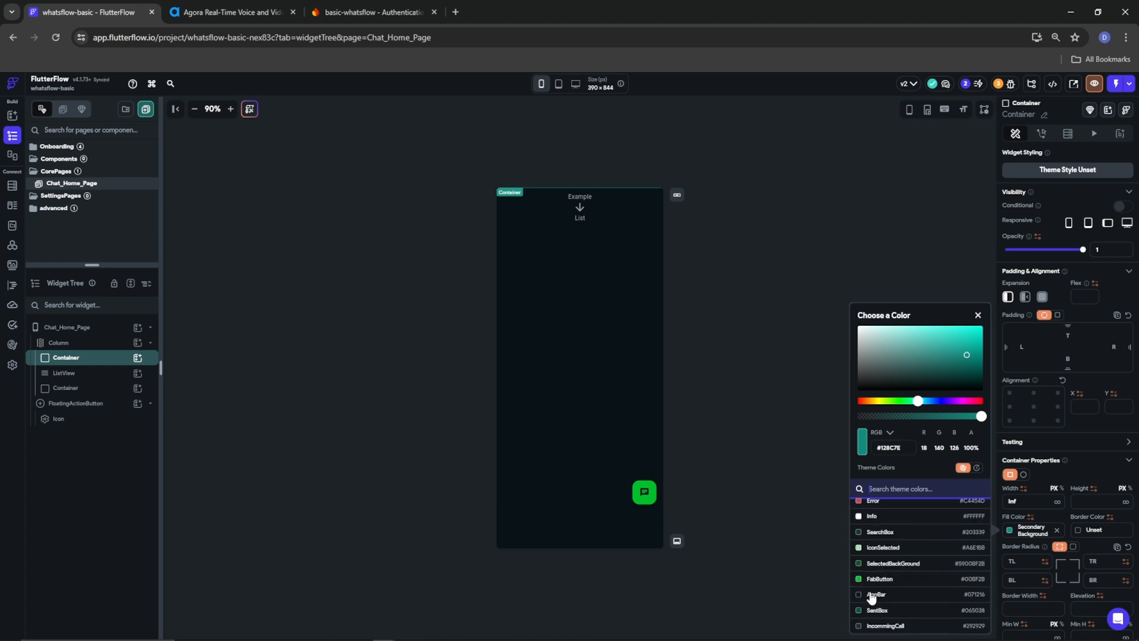
click(876, 595)
click(1047, 479)
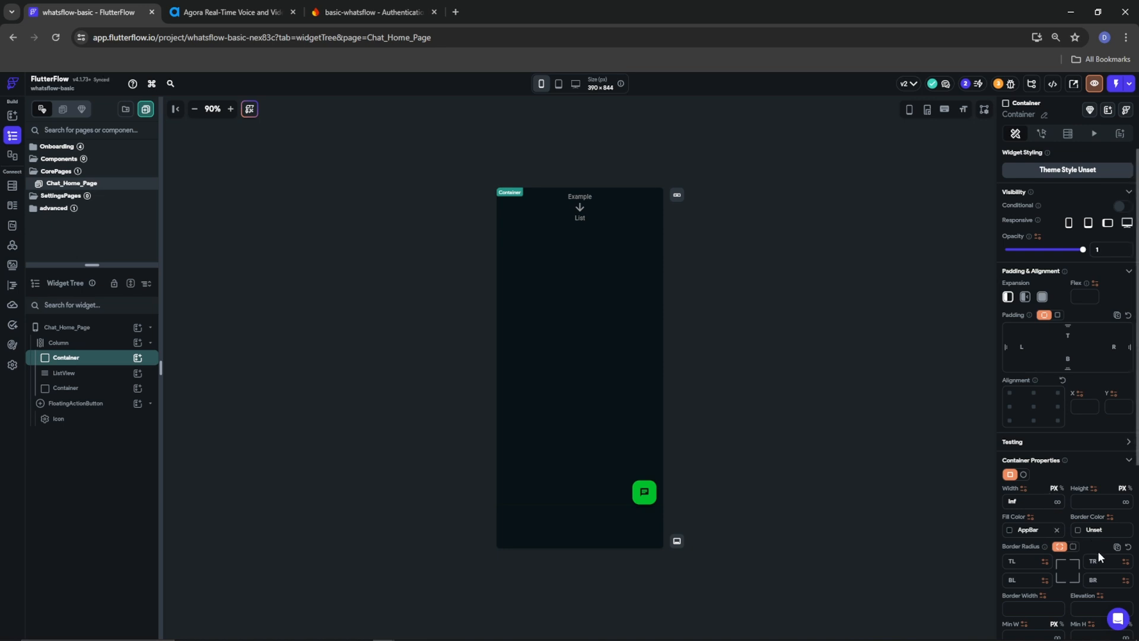
Give the top container an elevation of 4
scroll(1097, 551, down, 1)
click(1089, 537)
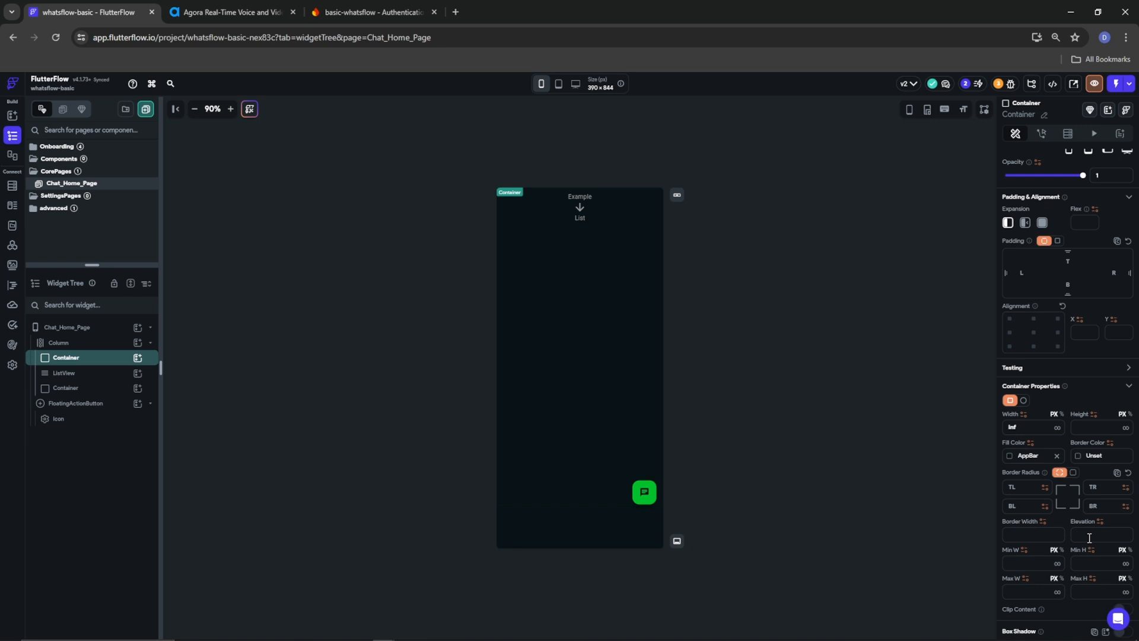
text(4)
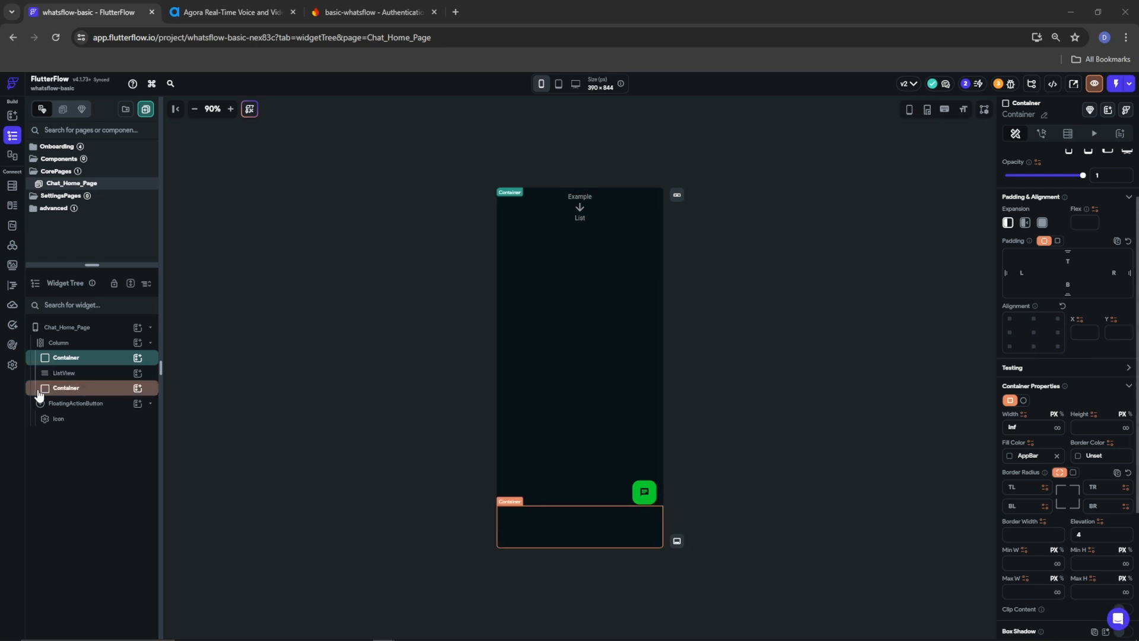
click(137, 388)
Insert a Row in the bottom container with padding 10 top, left, right and 30 bottom
click(276, 439)
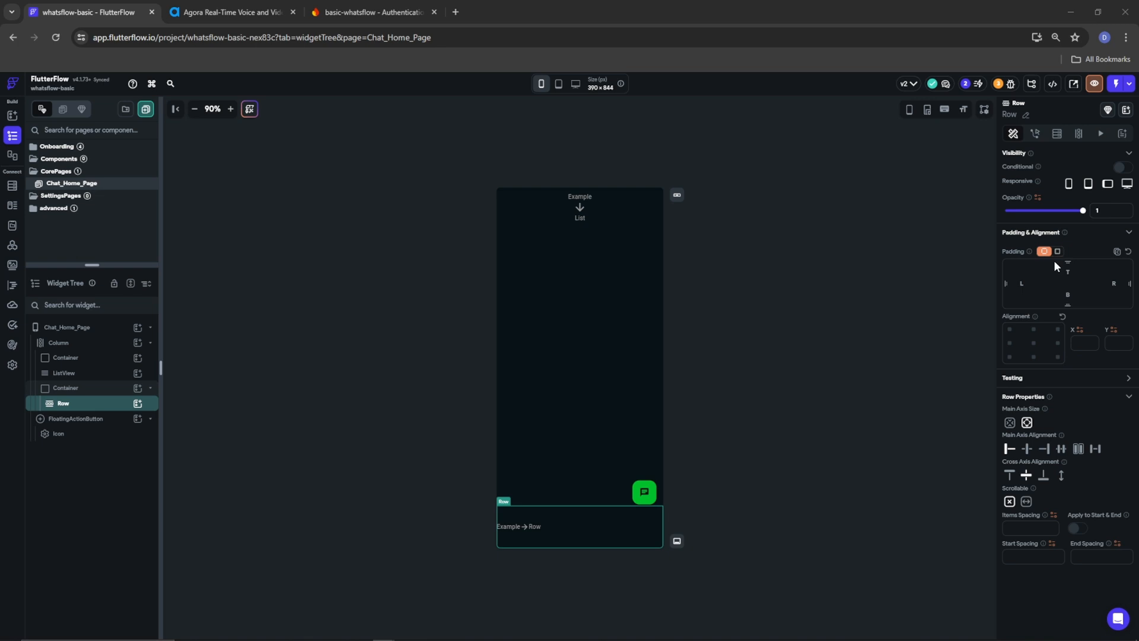
click(1067, 297)
text(30)
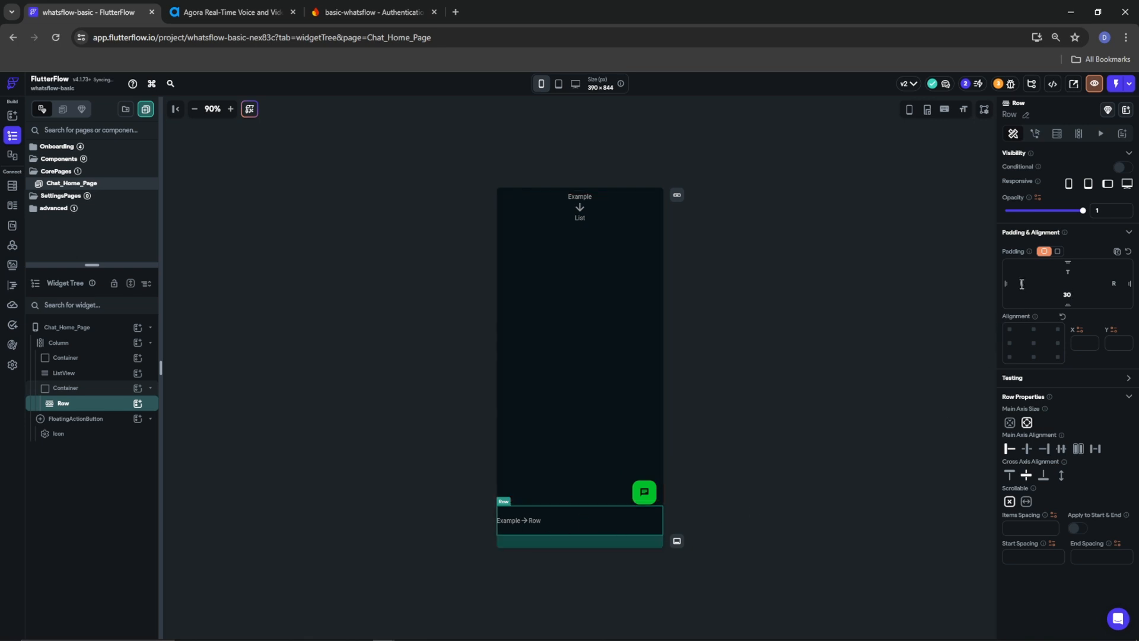
text(100)
key(BackSpace)
click(1071, 274)
text(10)
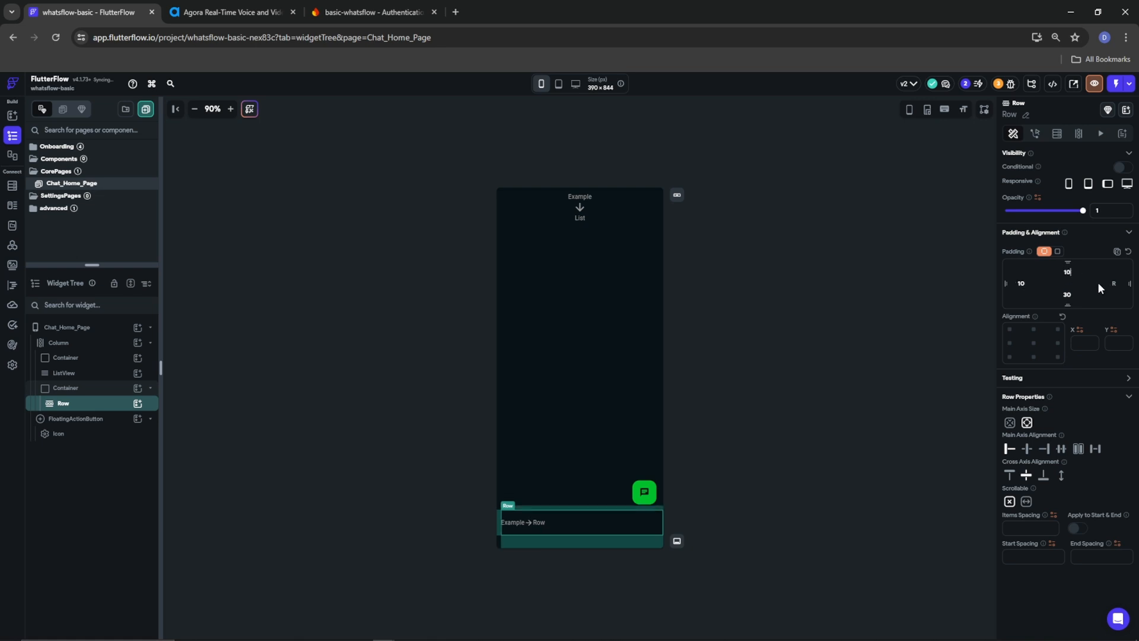
click(1112, 284)
text(10)
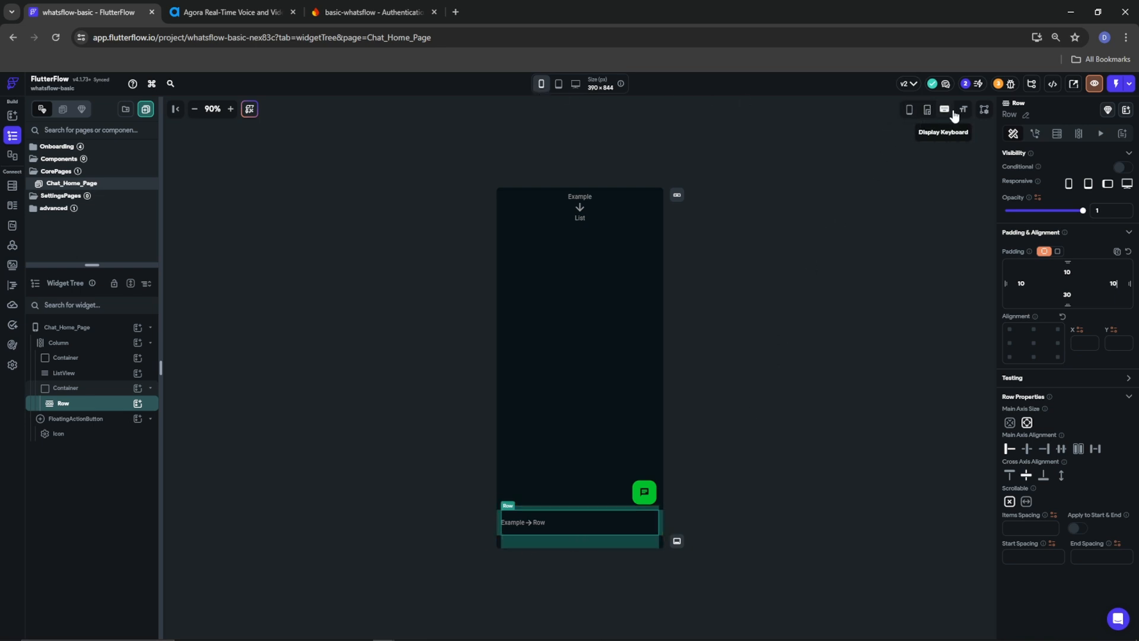
Show the device frame and switch the preview to Samsung Galaxy Note 20 (412 × 916)
click(911, 114)
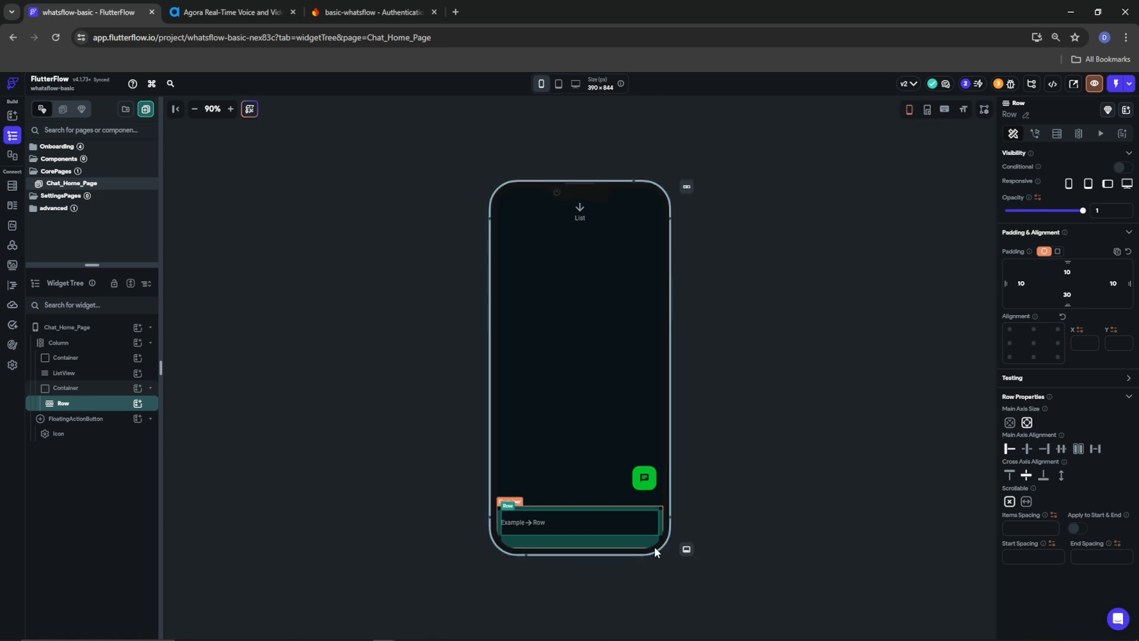
click(541, 83)
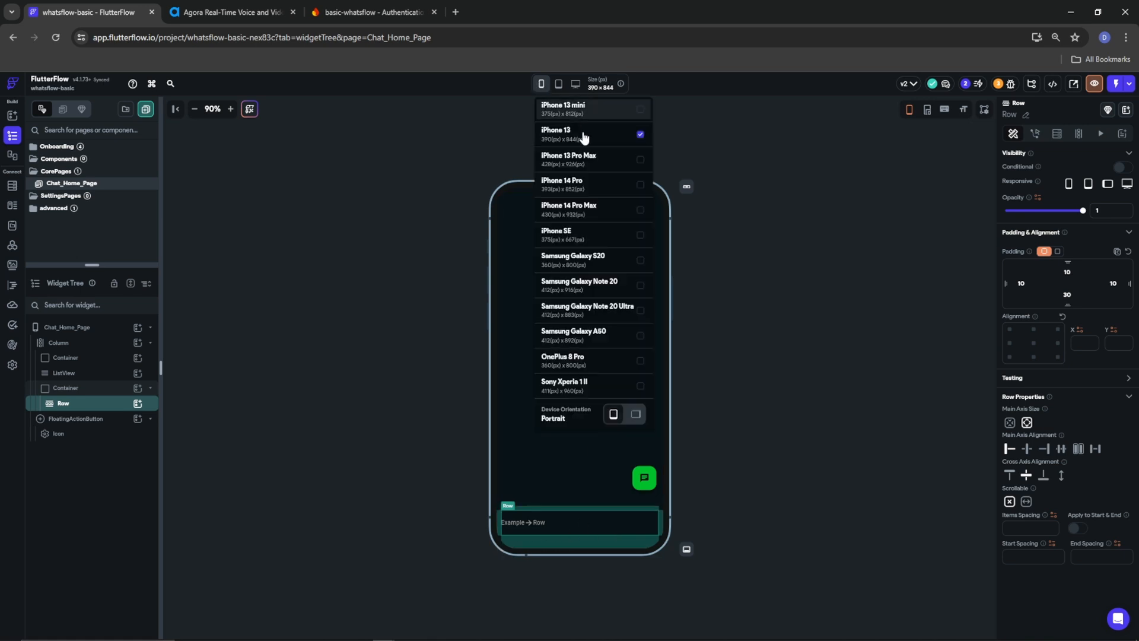
click(593, 284)
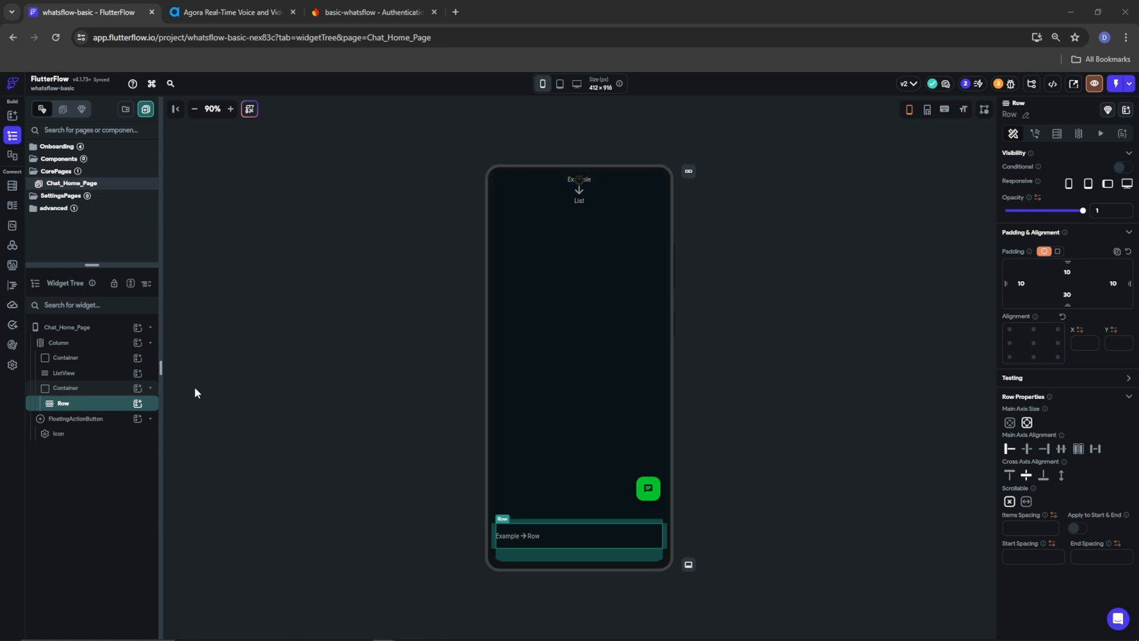
click(137, 402)
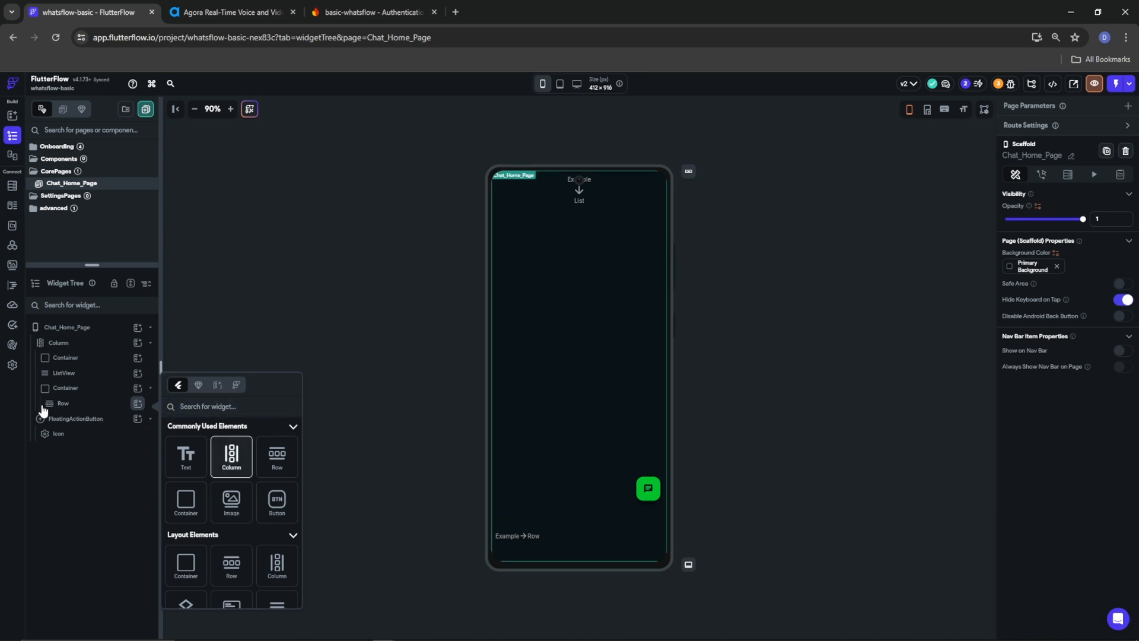
Add a Column inside the bottom Row, holding a Row that contains a Container
key(Return)
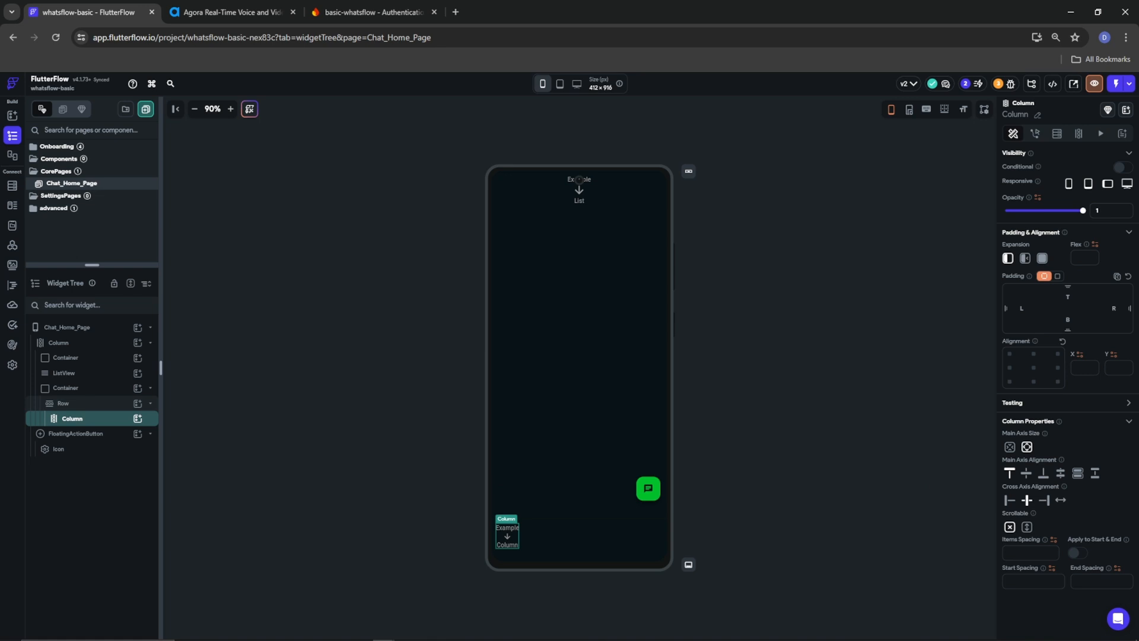
click(138, 419)
click(70, 418)
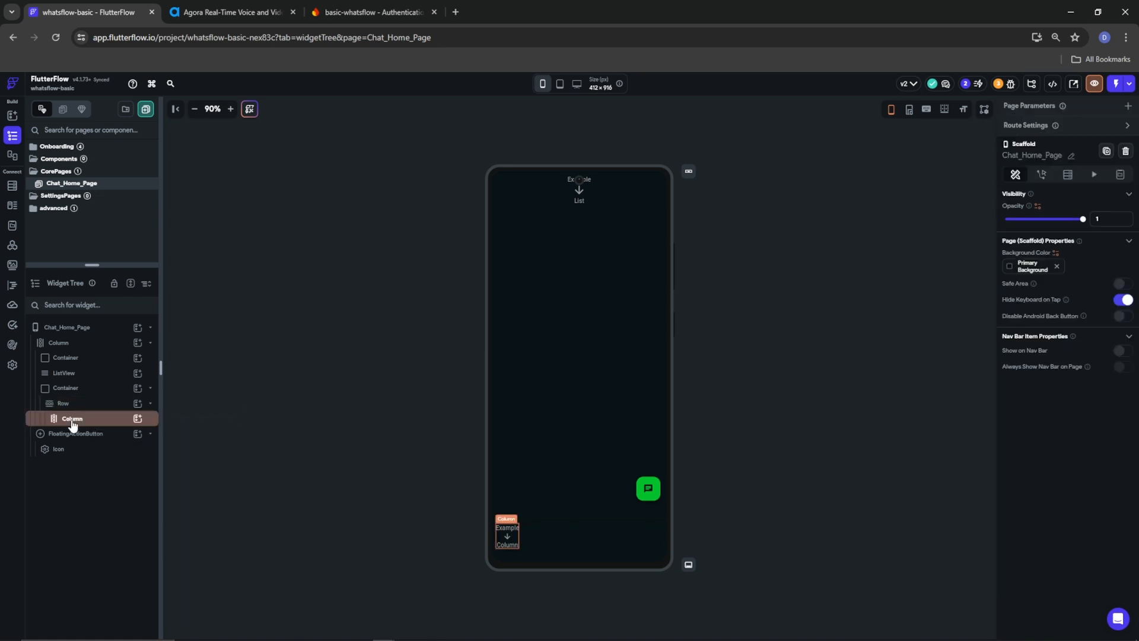
click(72, 422)
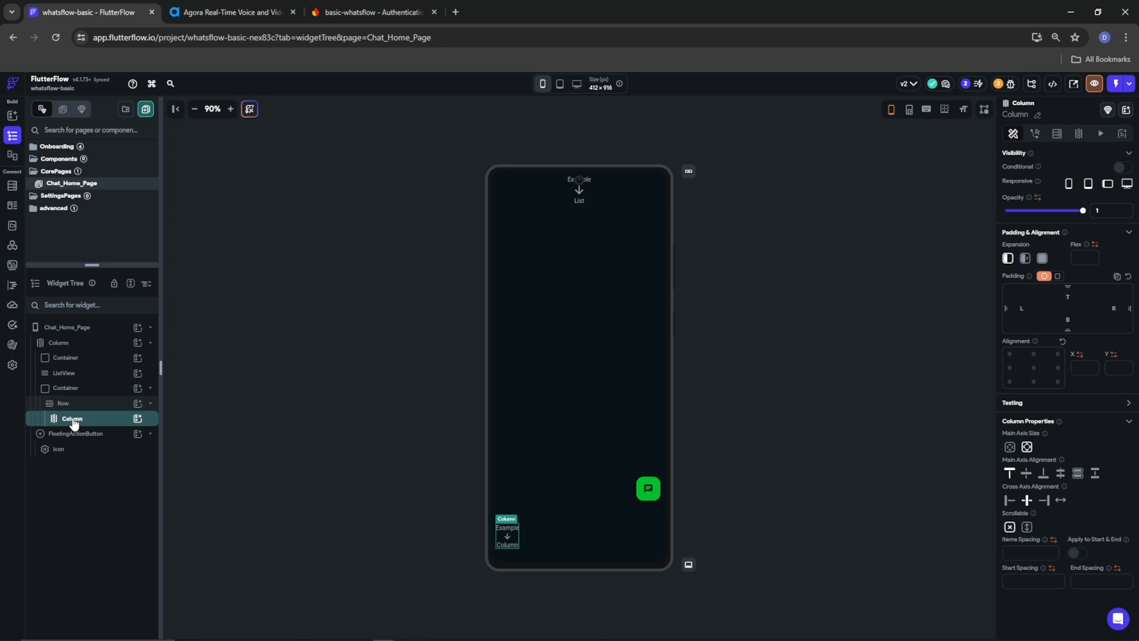
click(138, 419)
click(277, 471)
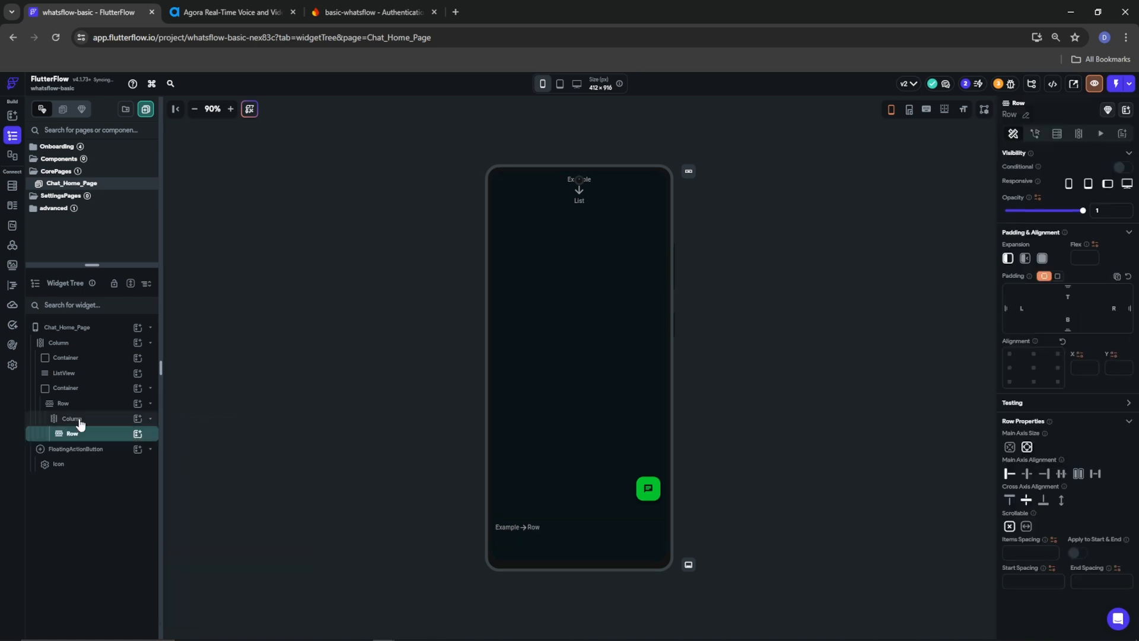
click(138, 434)
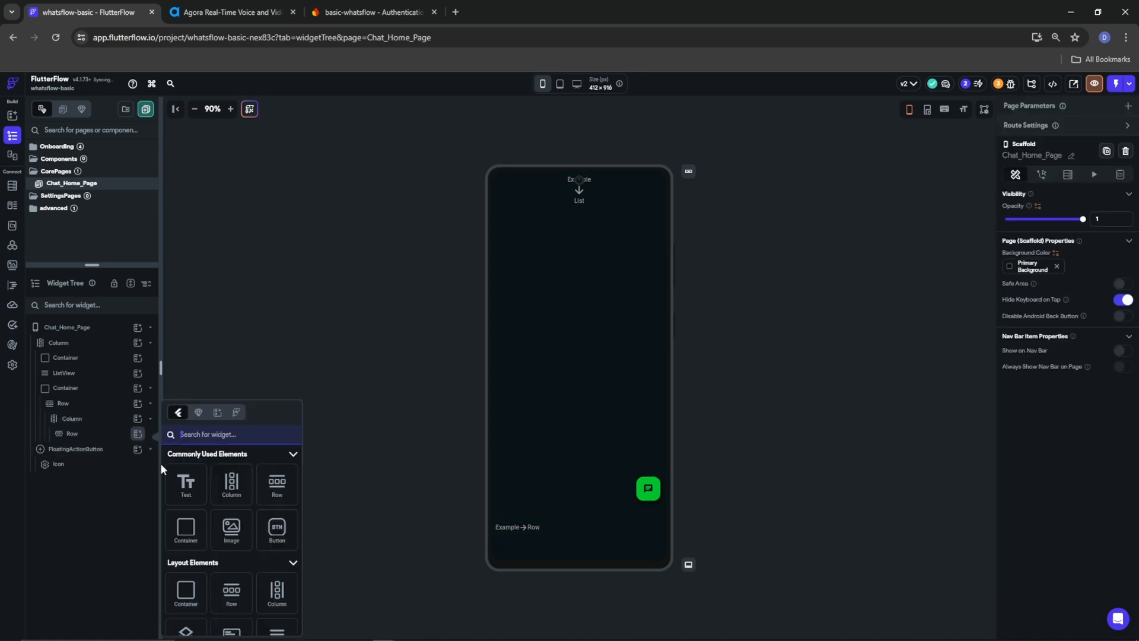
click(186, 529)
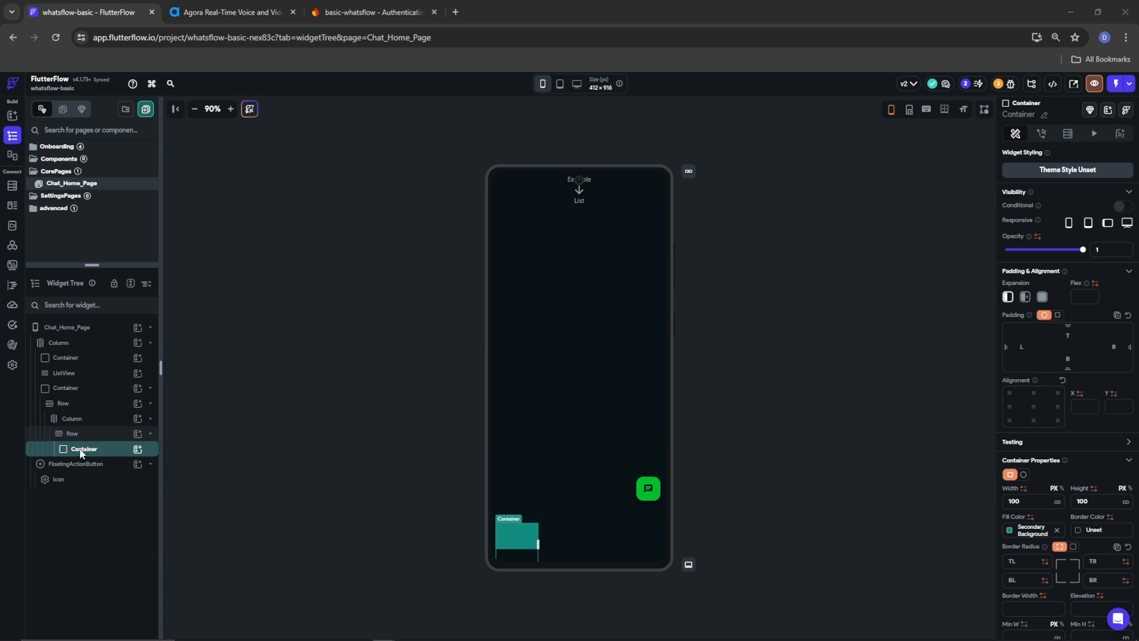
Add a Text widget to the Column below the inner Row
click(142, 420)
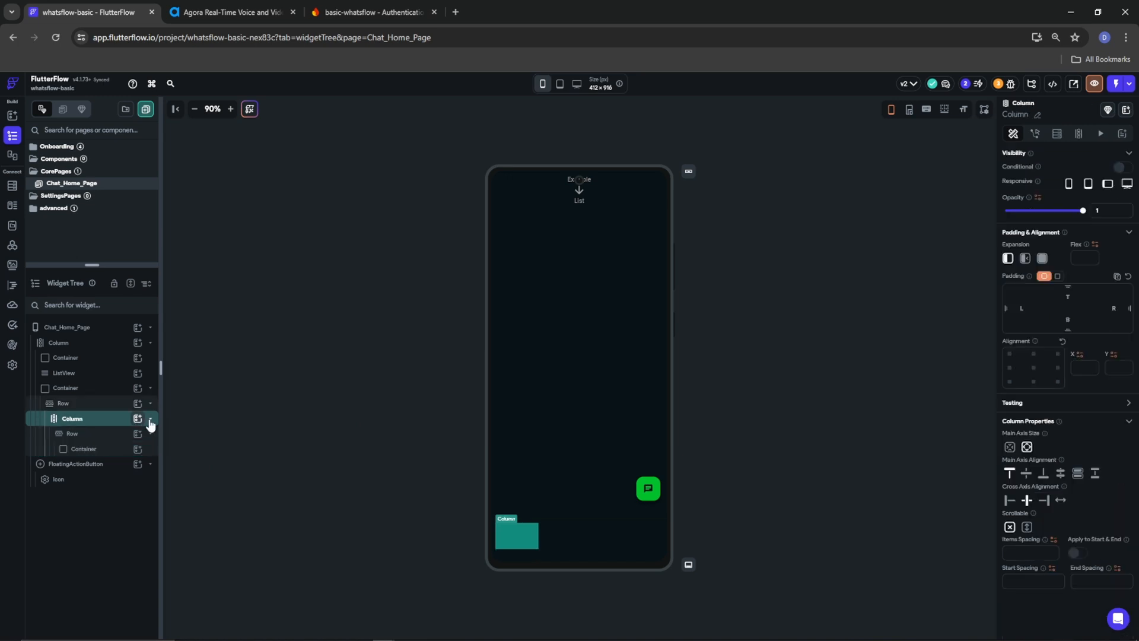
click(138, 419)
click(186, 469)
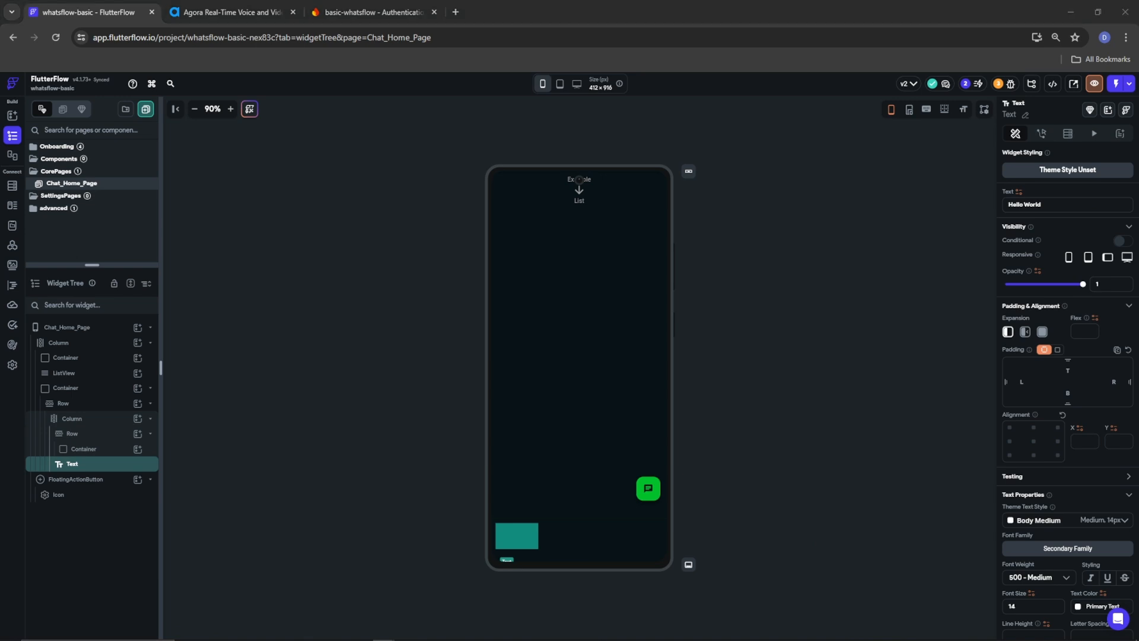
click(77, 451)
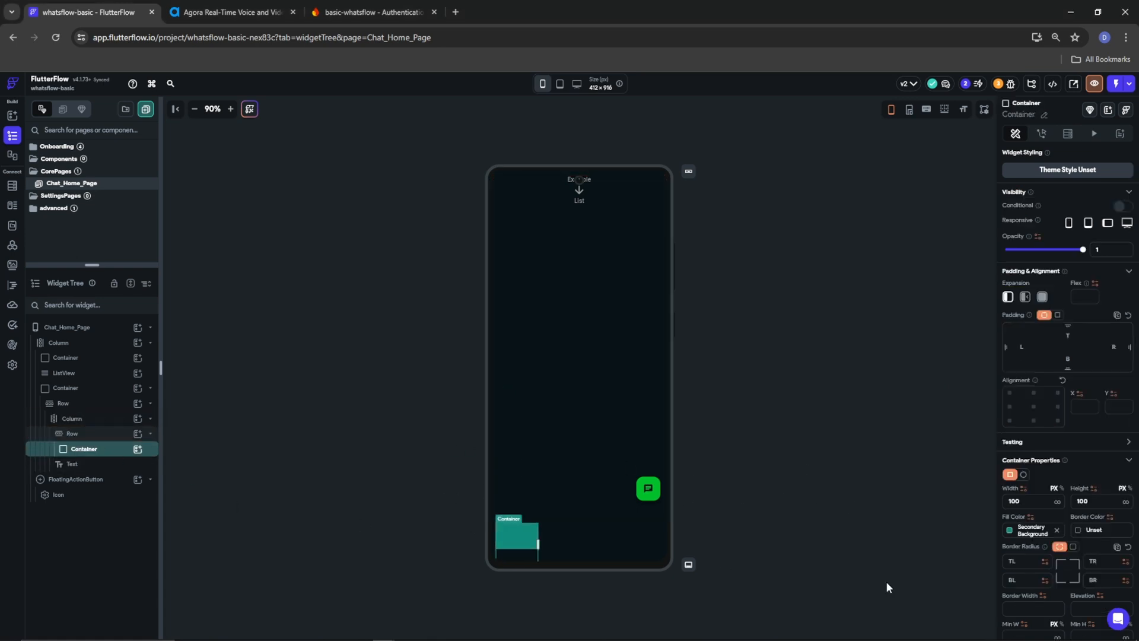
Clear the Container's fixed 100 width and height values
drag(1030, 506, 987, 508)
key(BackSpace)
drag(1098, 503, 1054, 504)
key(BackSpace)
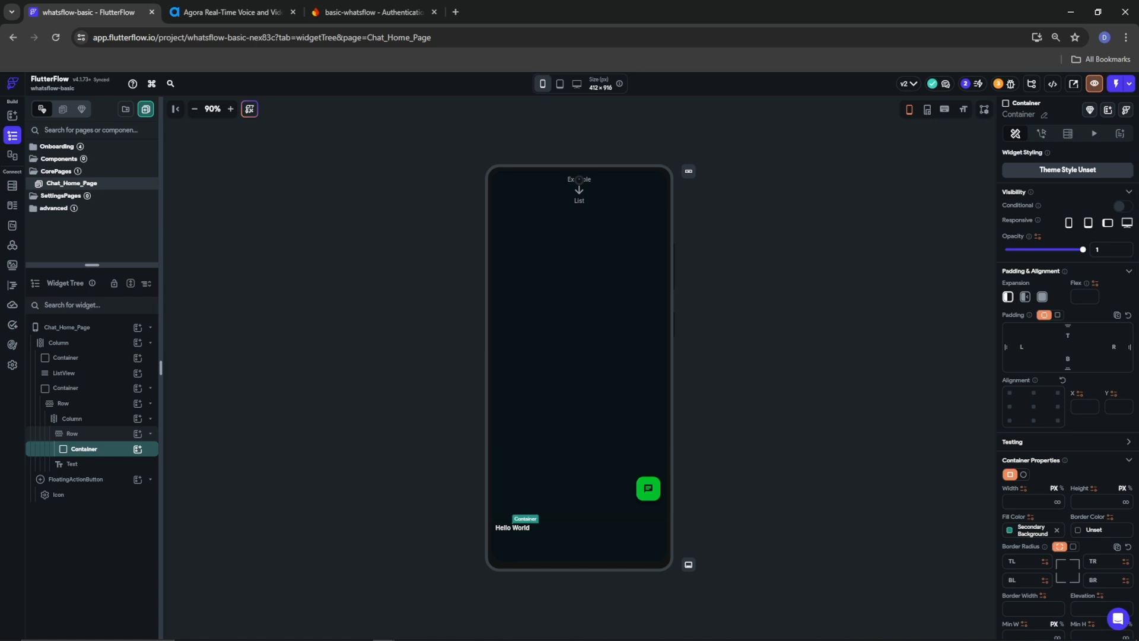
Fill the Container with the SelectedBackGround theme colour
click(1009, 530)
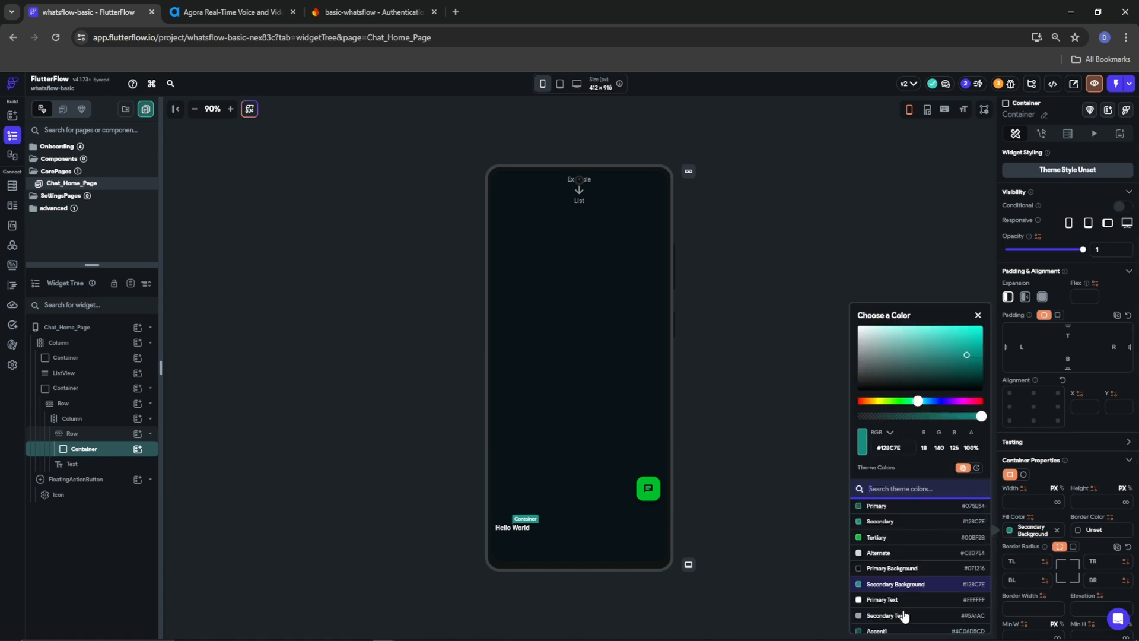
scroll(902, 616, down, 5)
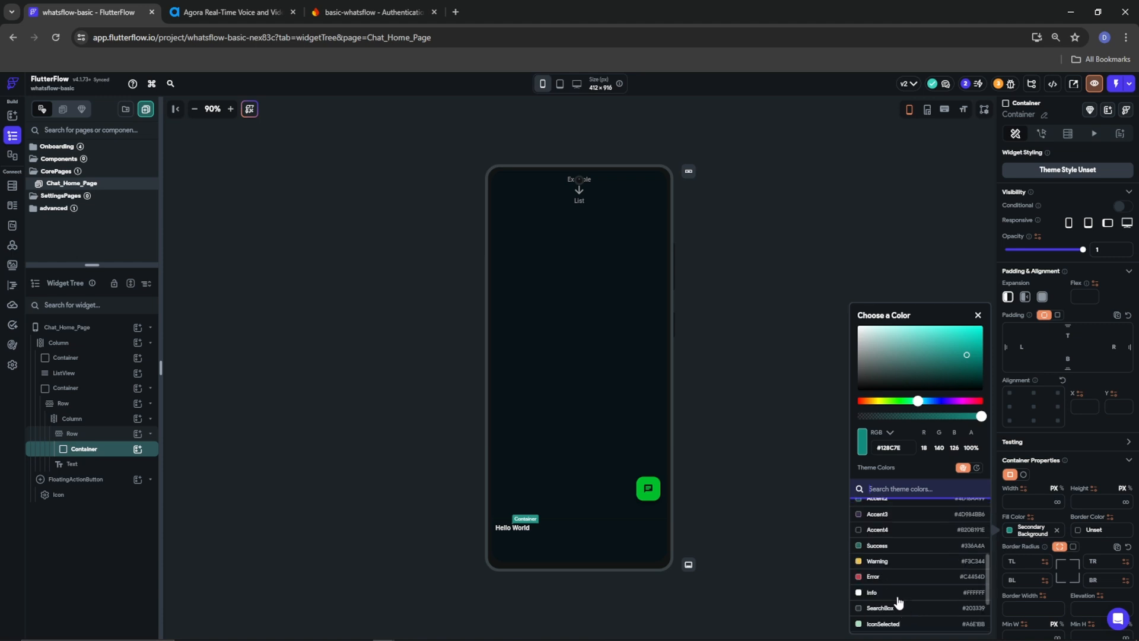
scroll(899, 603, down, 3)
click(887, 563)
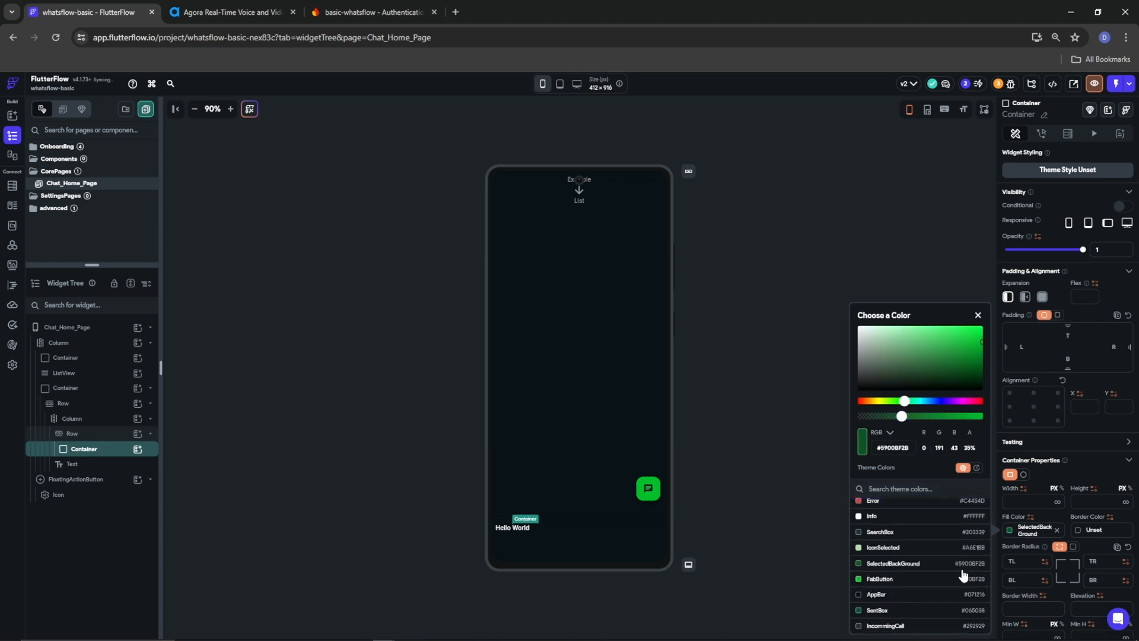
click(1045, 512)
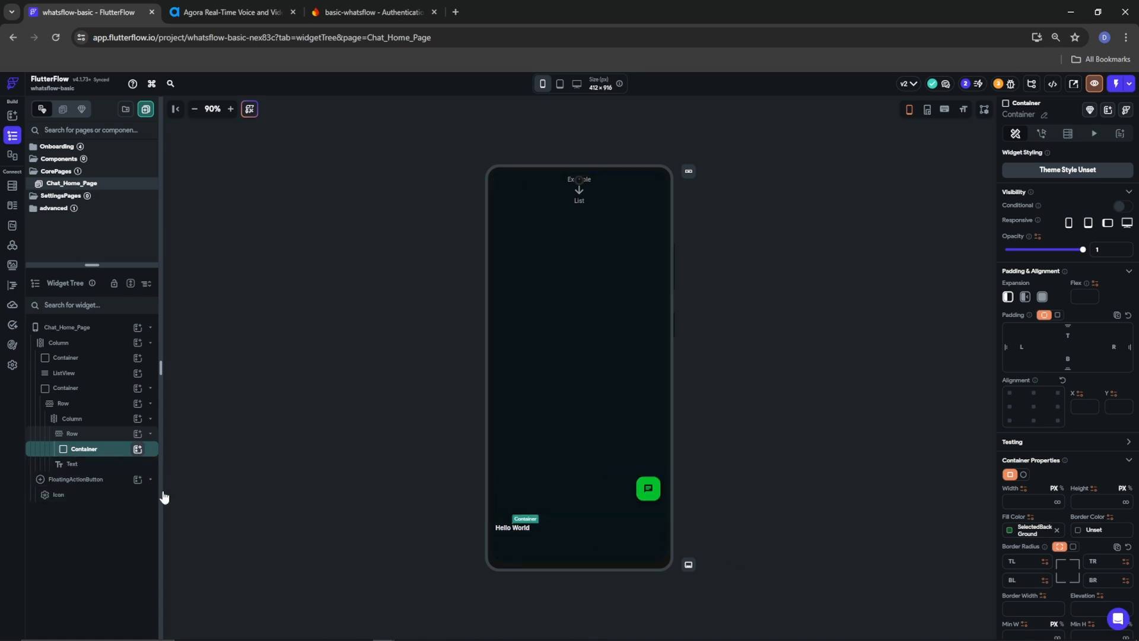
click(138, 449)
Add an unfilled child Container inside the green one, sized 40 × 40
click(185, 531)
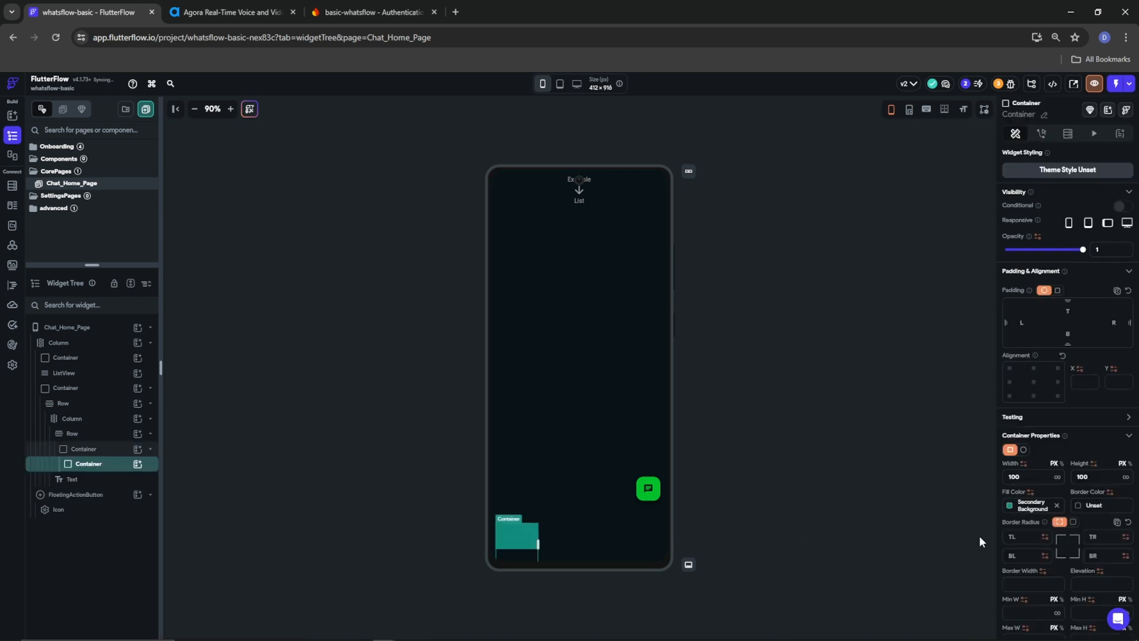
click(1056, 505)
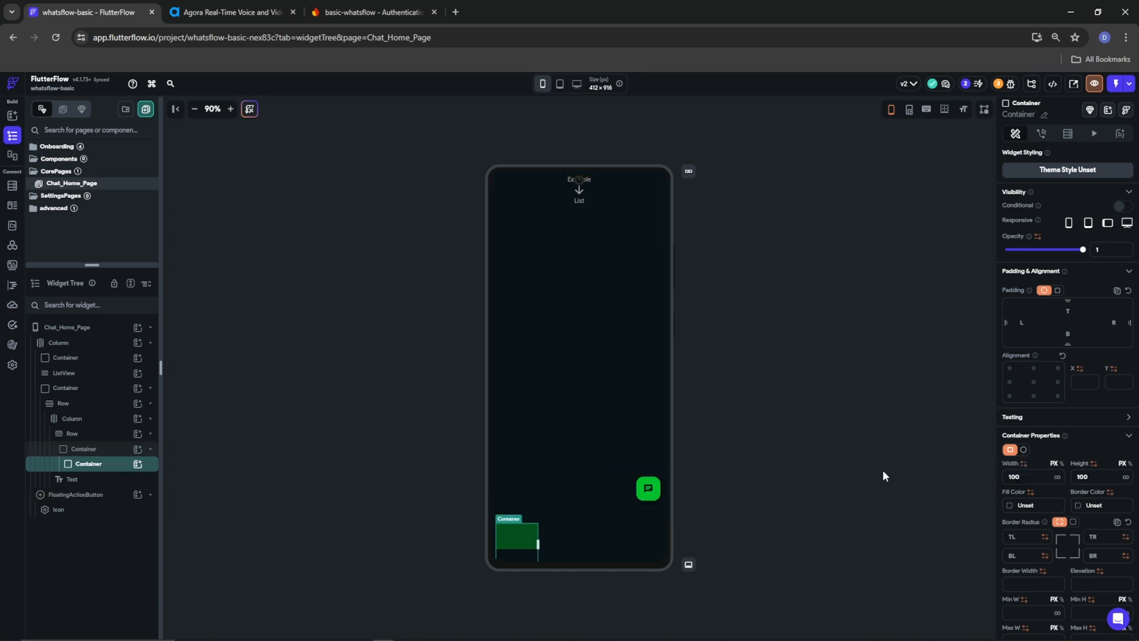
drag(1022, 476, 966, 479)
text(50)
drag(1104, 477, 1068, 478)
text(0)
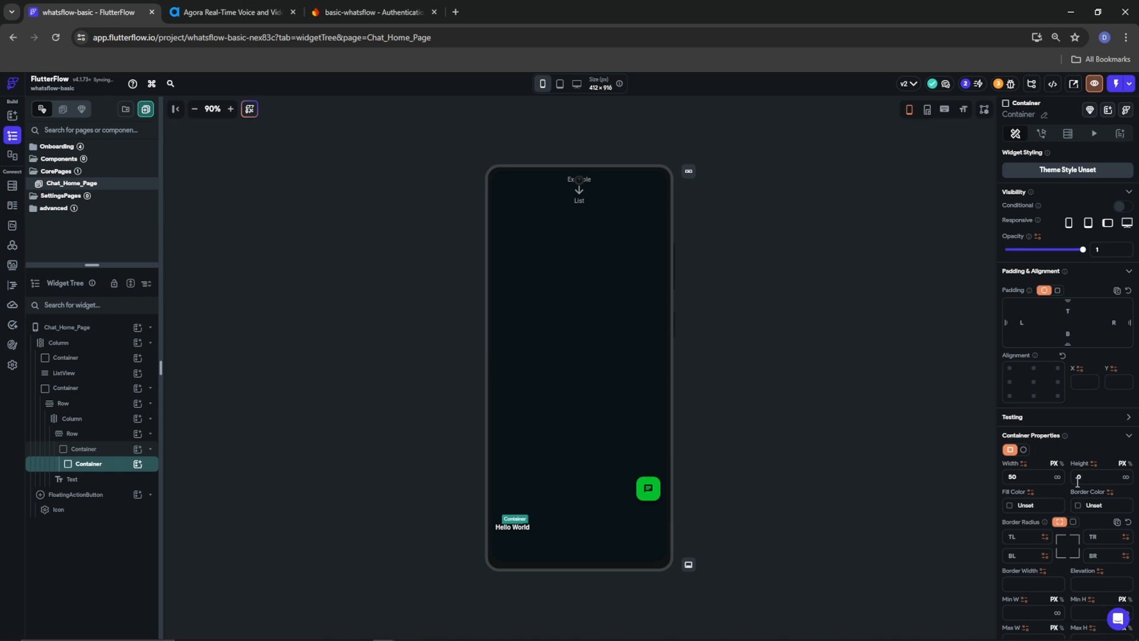
text(5)
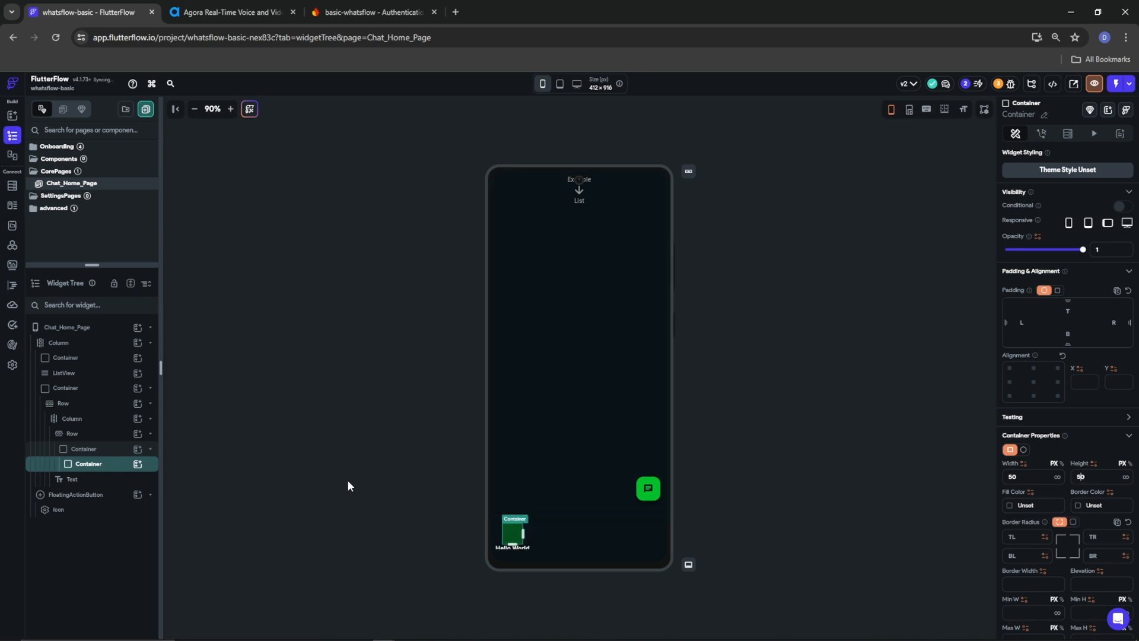
double_click(1028, 478)
text(40)
key(Tab)
key(BackSpace)
key(BackSpace)
text(40)
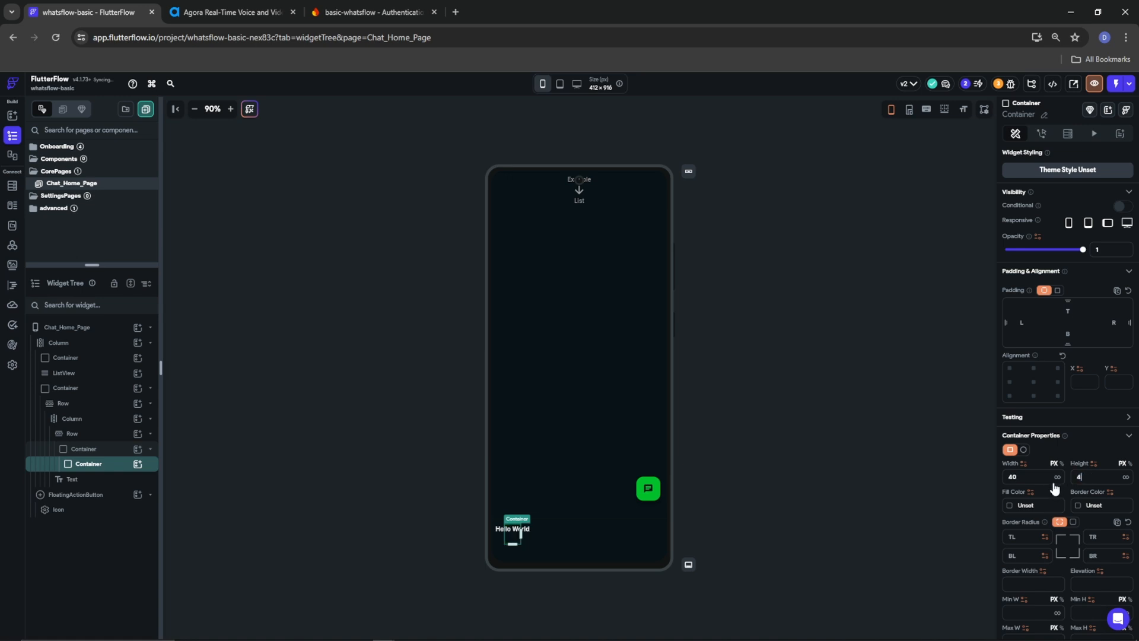
Round the green outer Container's corners with a uniform radius of 25
click(94, 450)
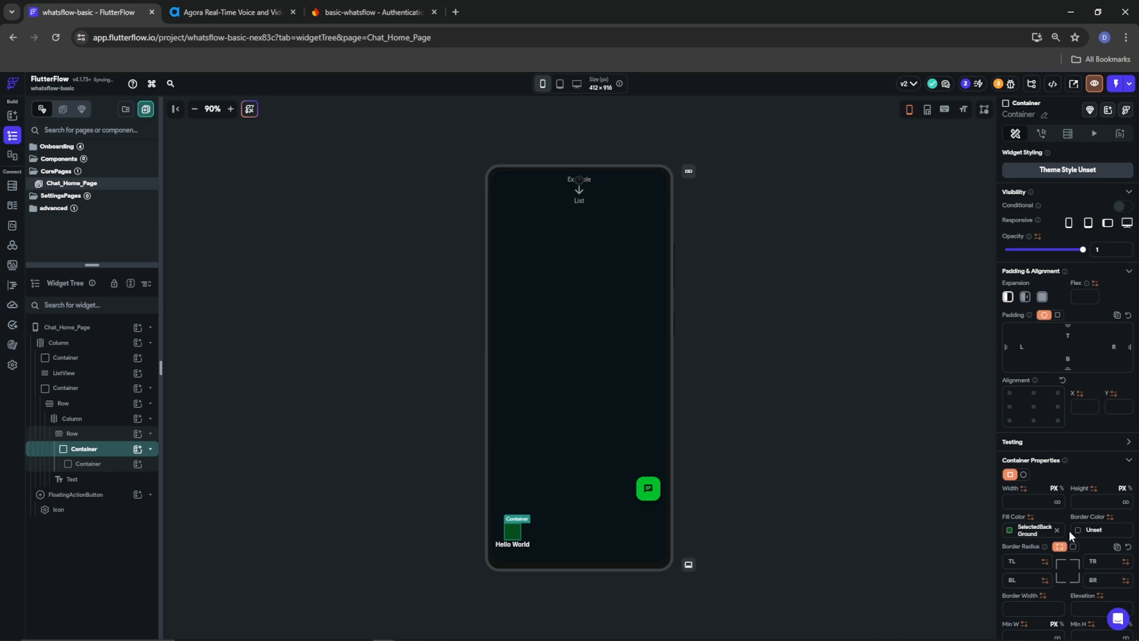
click(1073, 548)
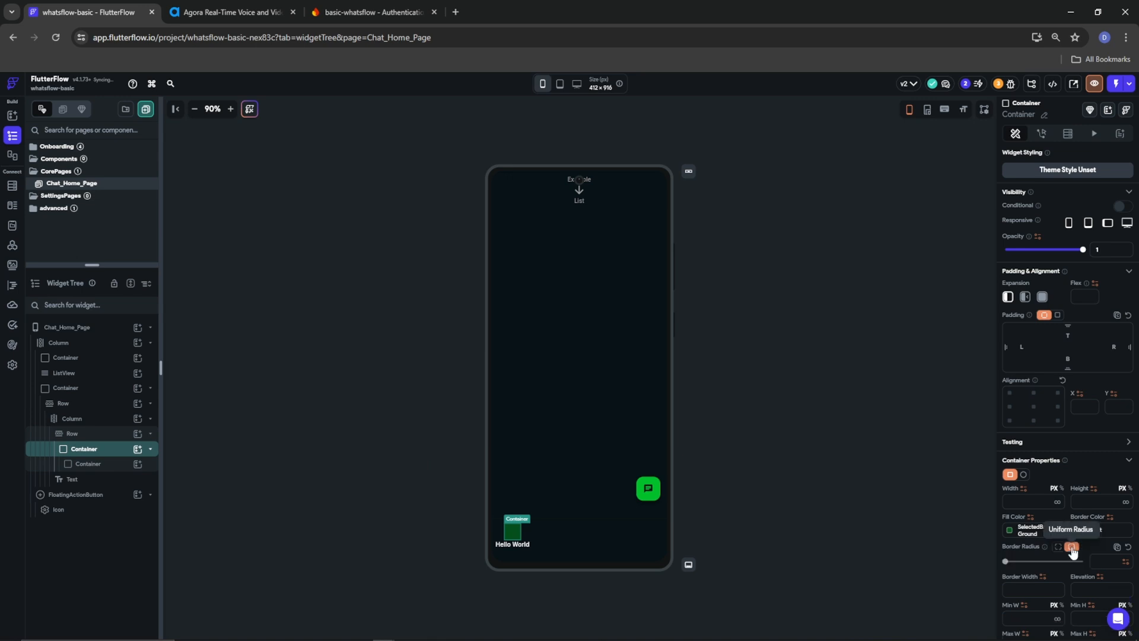
click(1056, 546)
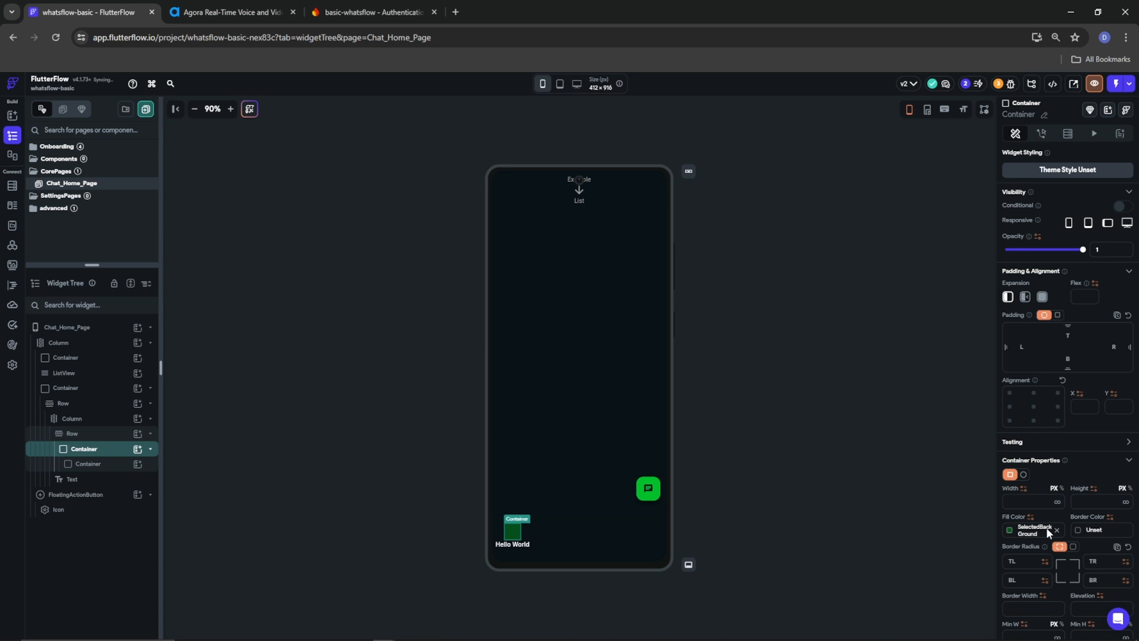
click(1073, 548)
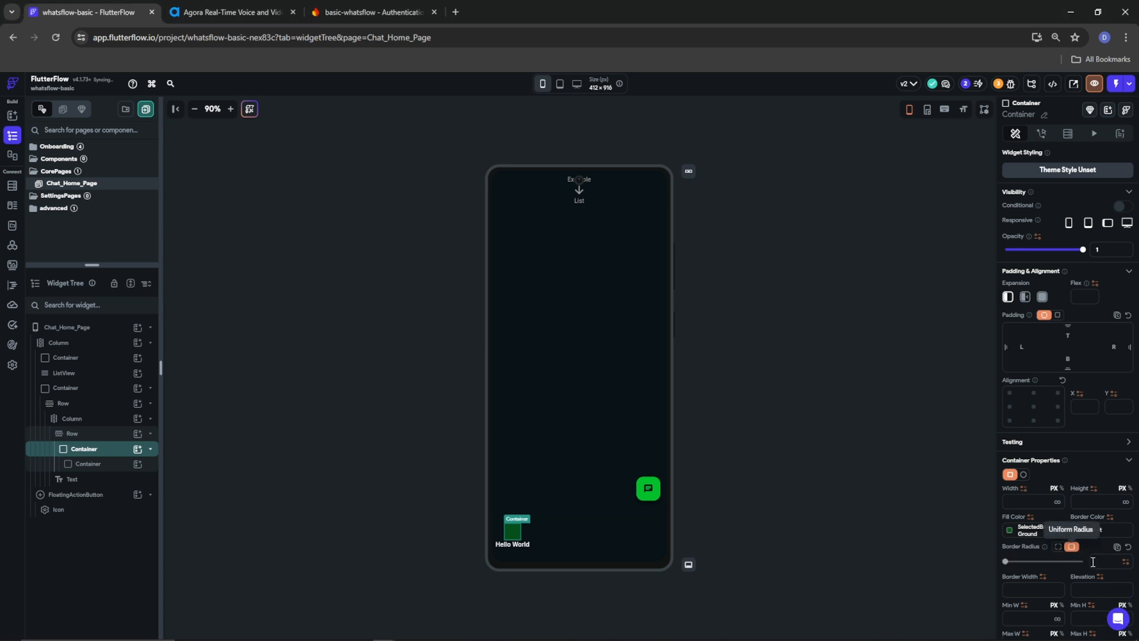
text(25)
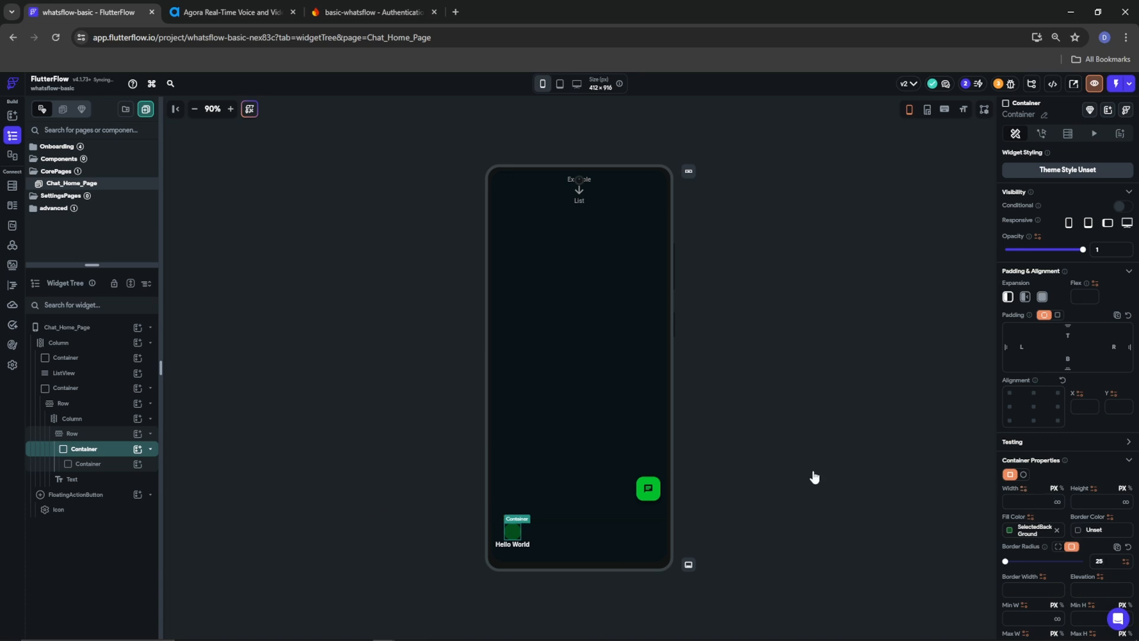
Pad the inner 40×40 Container by 20 on the left and right
click(89, 469)
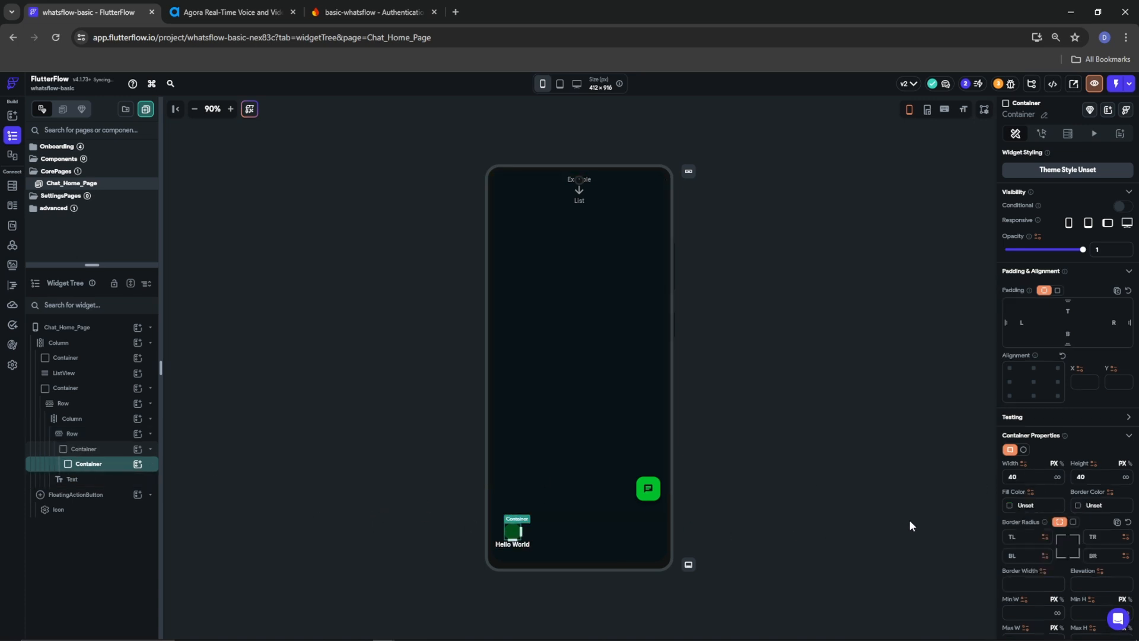
click(1022, 325)
text(20)
click(1112, 322)
text(20)
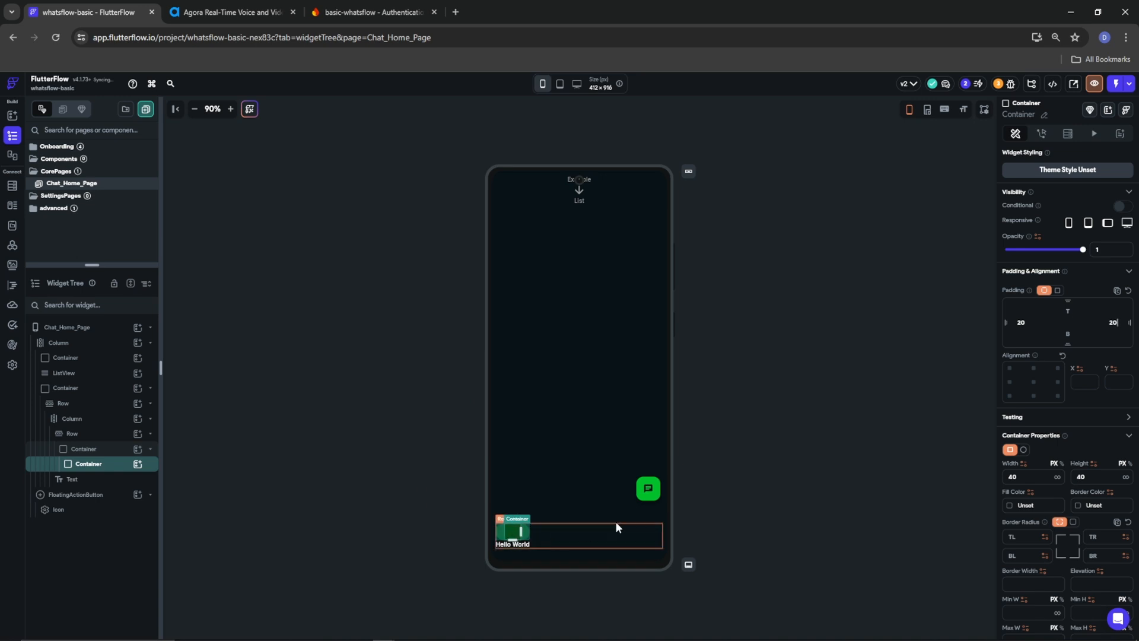
click(730, 504)
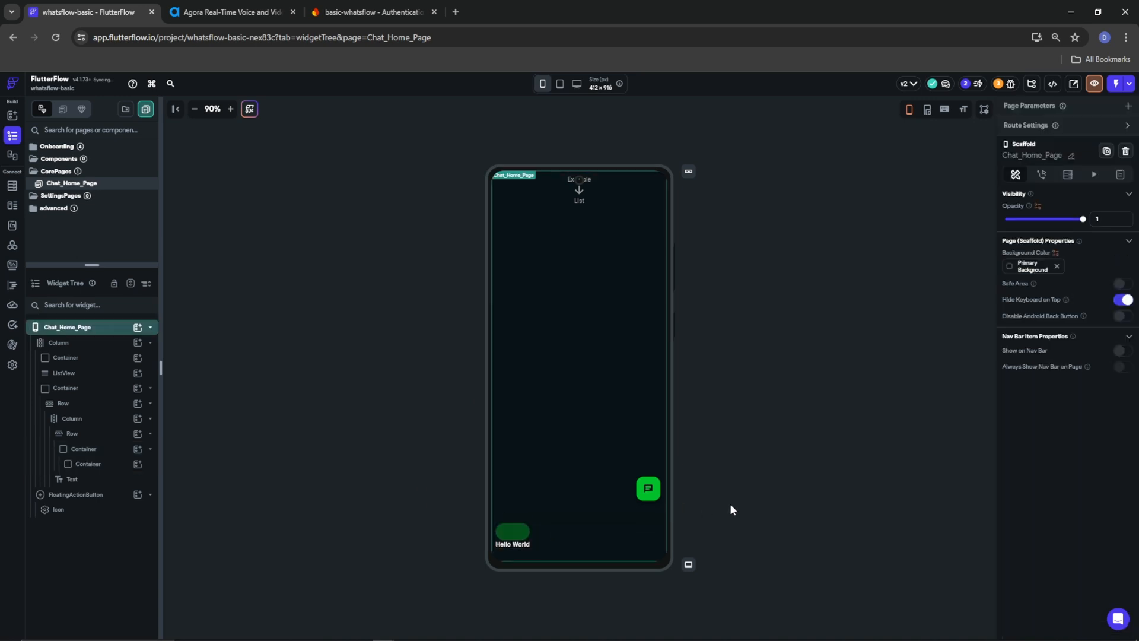
Change the Hello World text to 'Chats'
click(514, 536)
click(517, 542)
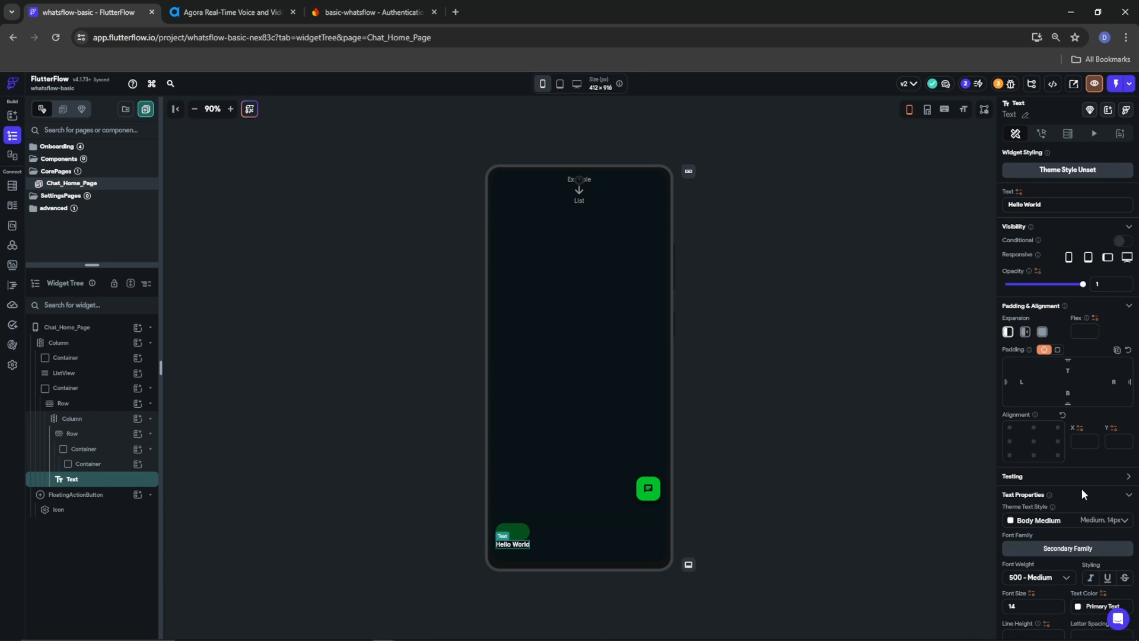
triple_click(1051, 204)
text(Xhat)
key(BackSpace)
key(BackSpace)
key(BackSpace)
key(BackSpace)
text(Chats)
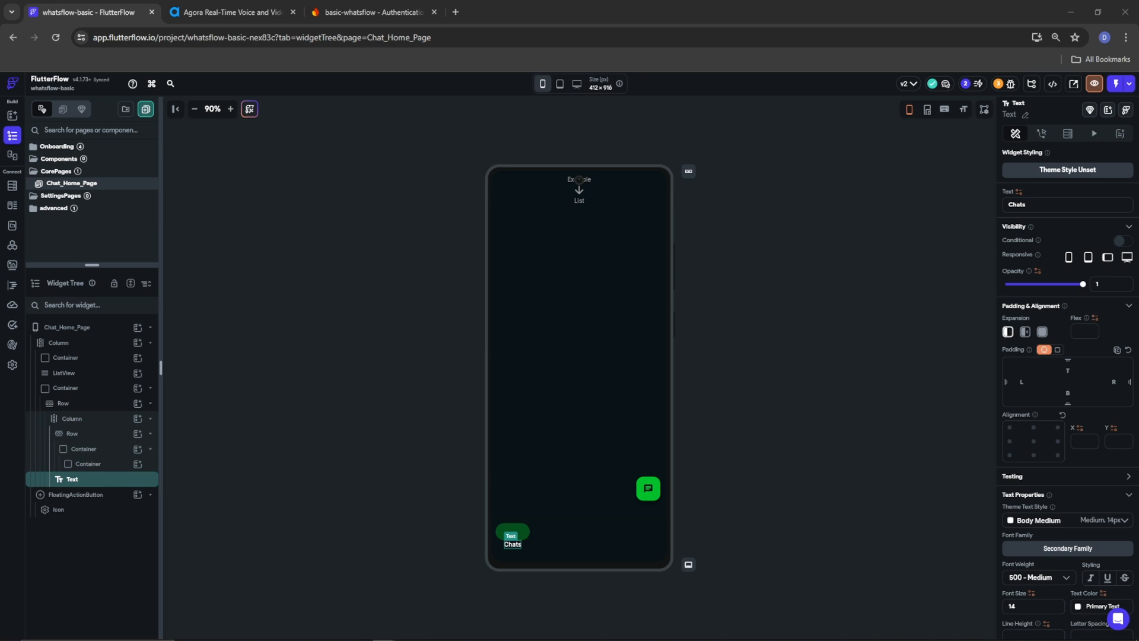
Set the Chats label to font size 12 with 800 - Extra Bold weight
scroll(1041, 478, down, 3)
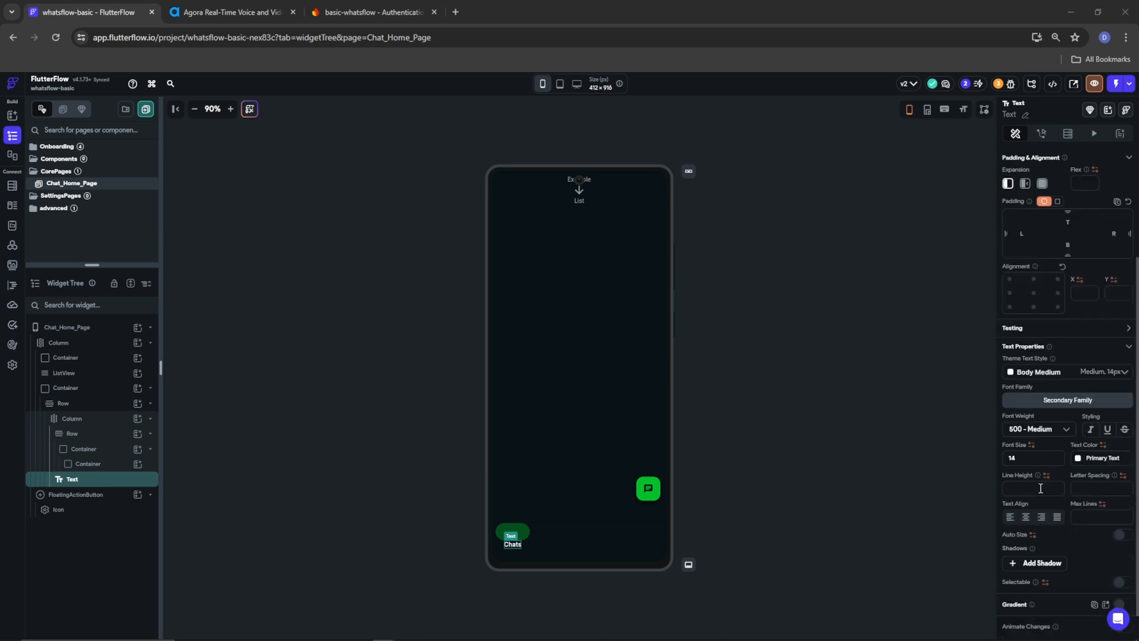
drag(1031, 457, 997, 456)
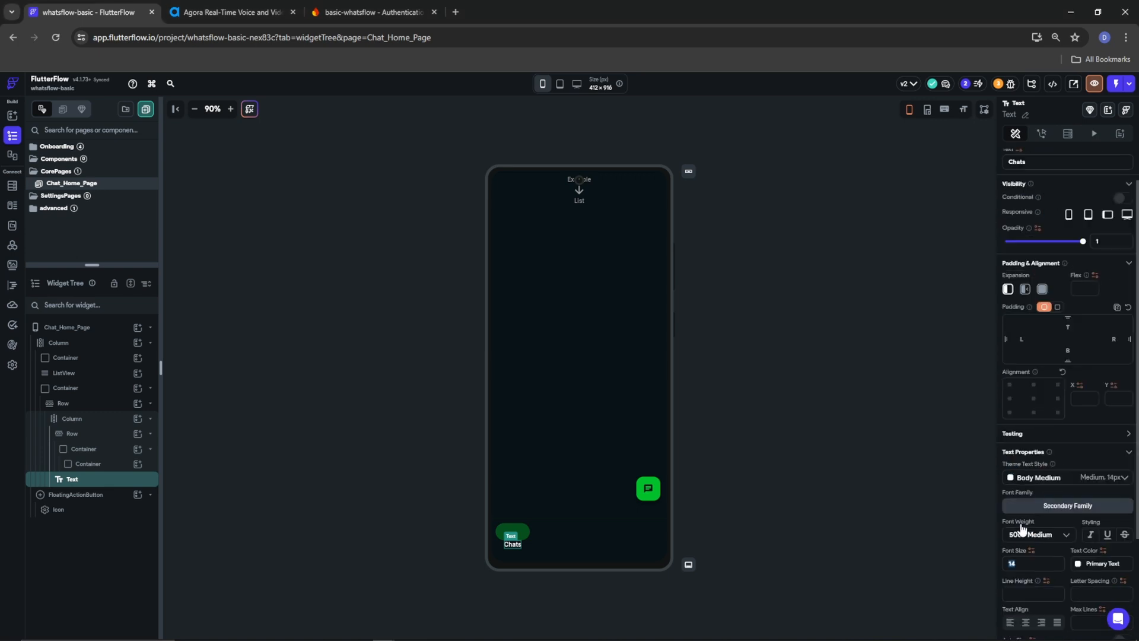
text(12)
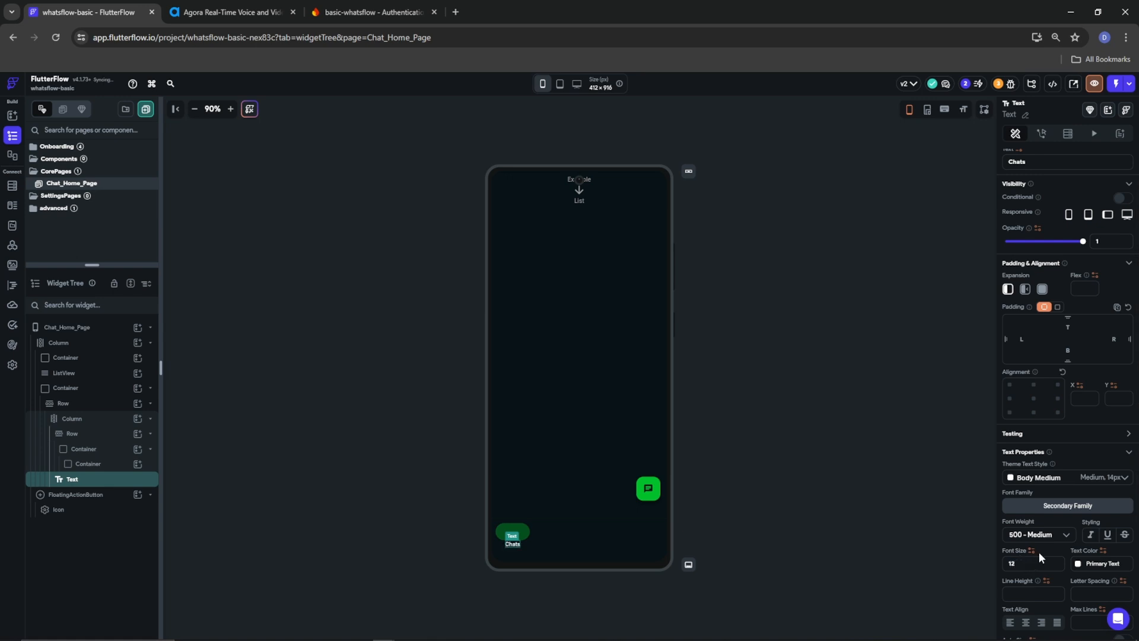
click(1047, 537)
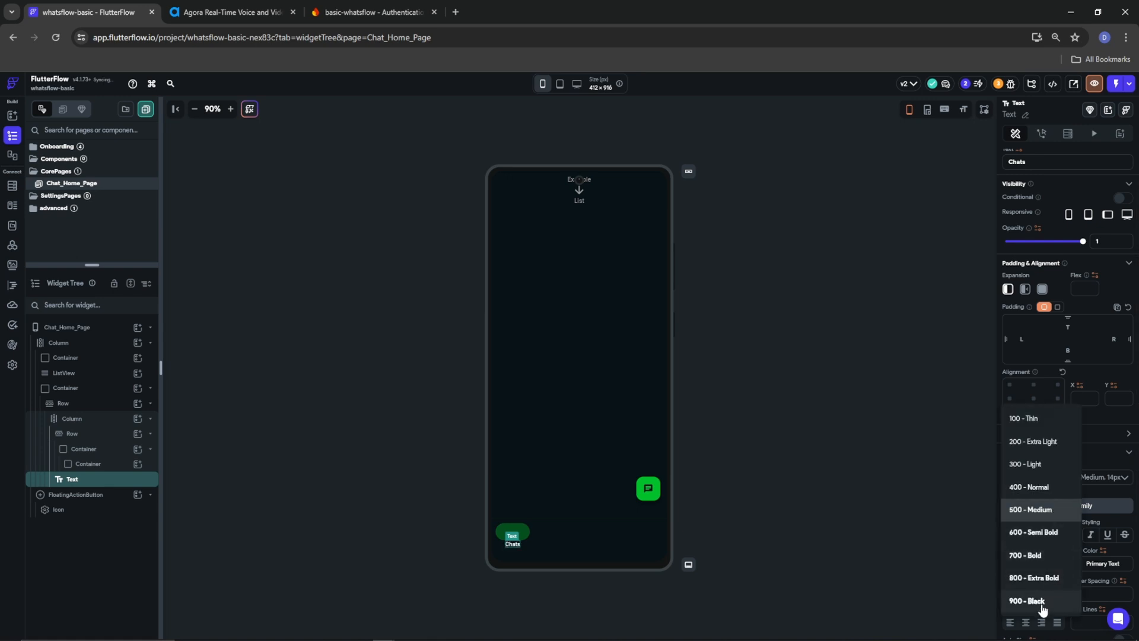
click(1036, 584)
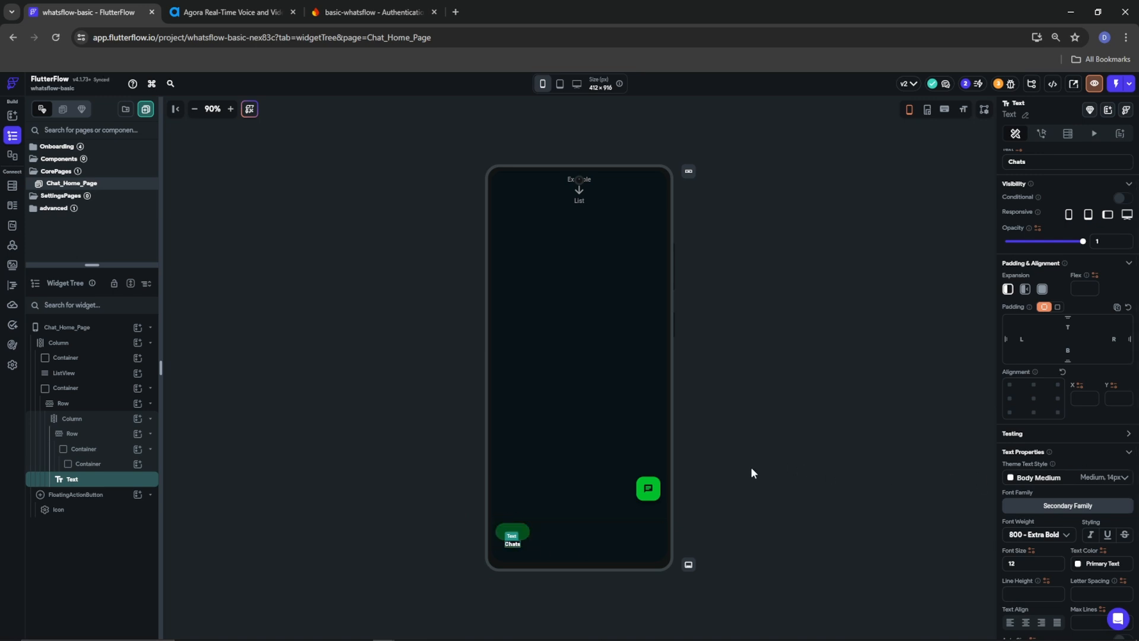
click(523, 531)
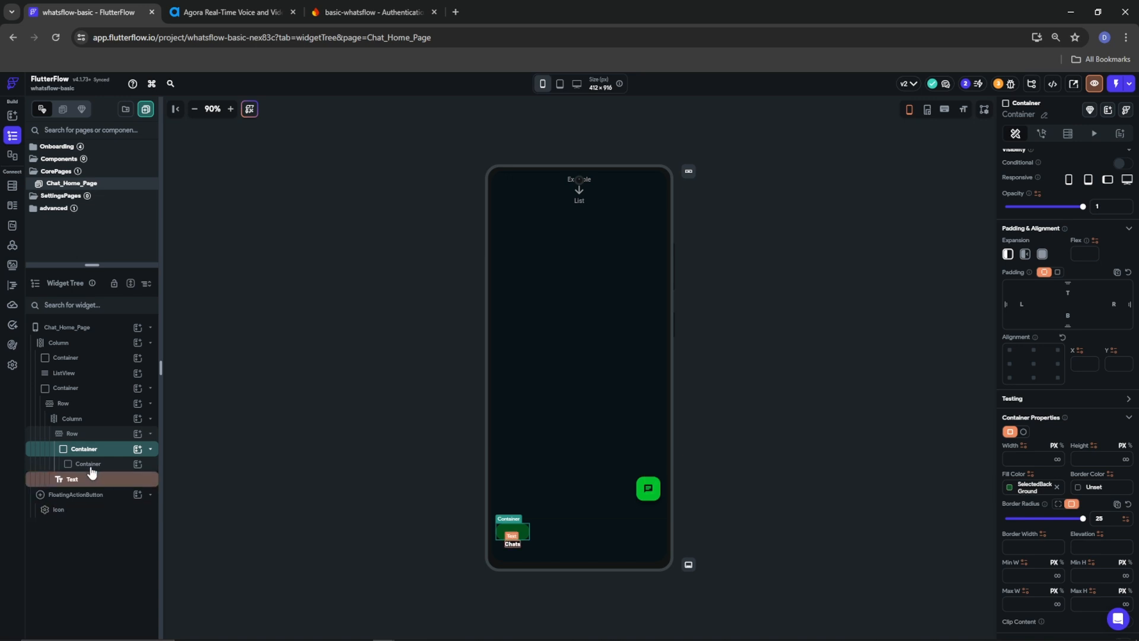
Duplicate the Chats tab Column in the Widget Tree and delete the extra third copy
click(147, 421)
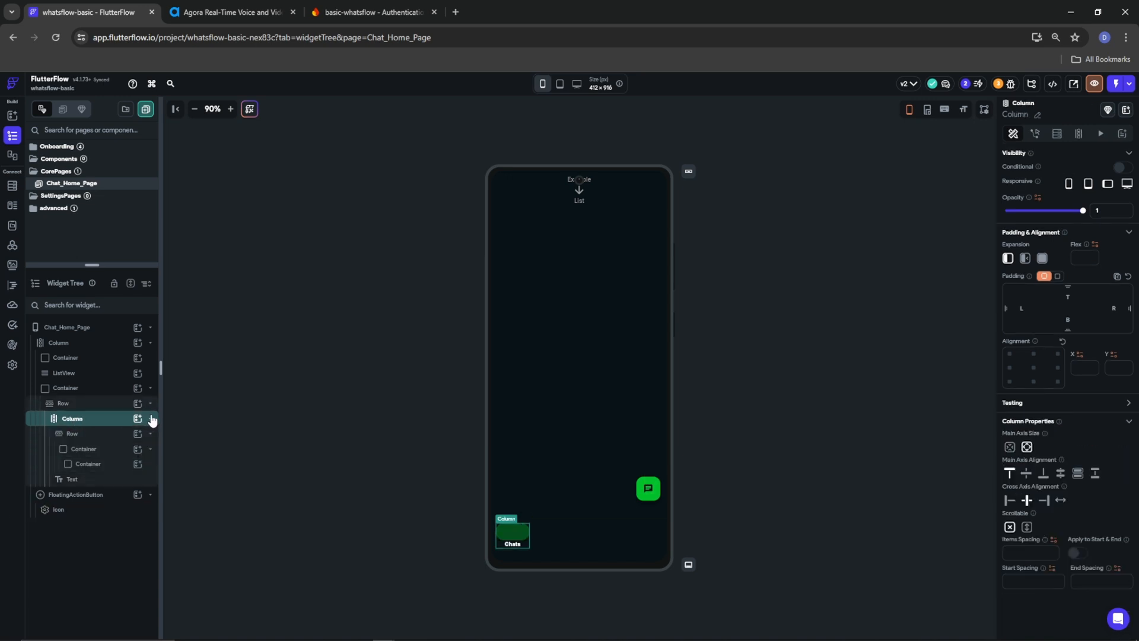
click(150, 419)
click(112, 404)
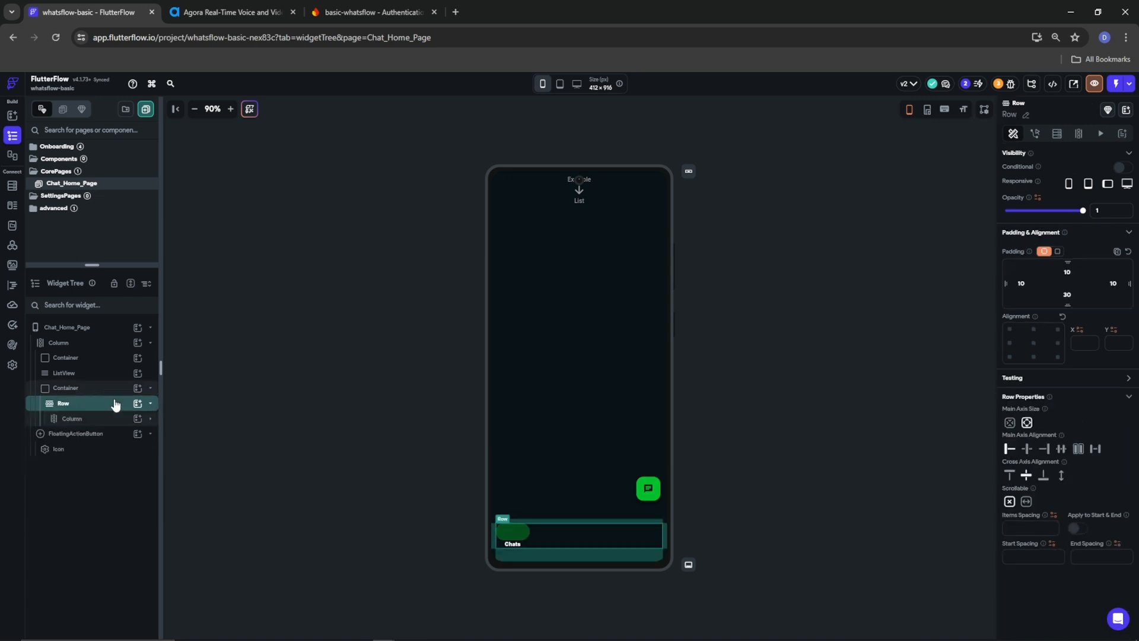
click(92, 422)
right_click(91, 423)
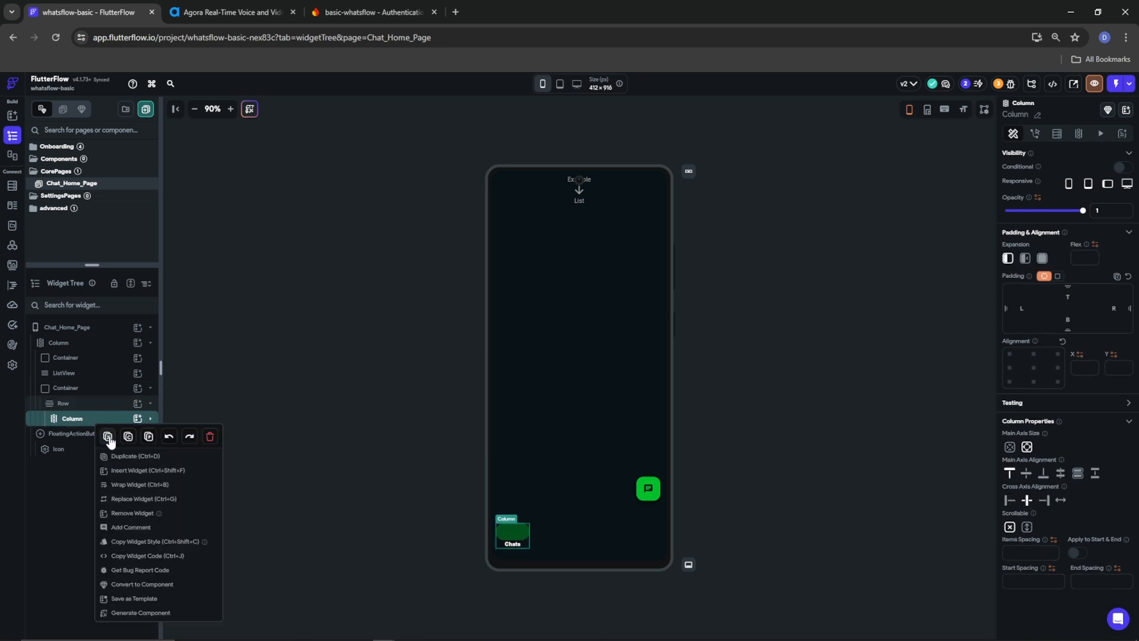
click(118, 457)
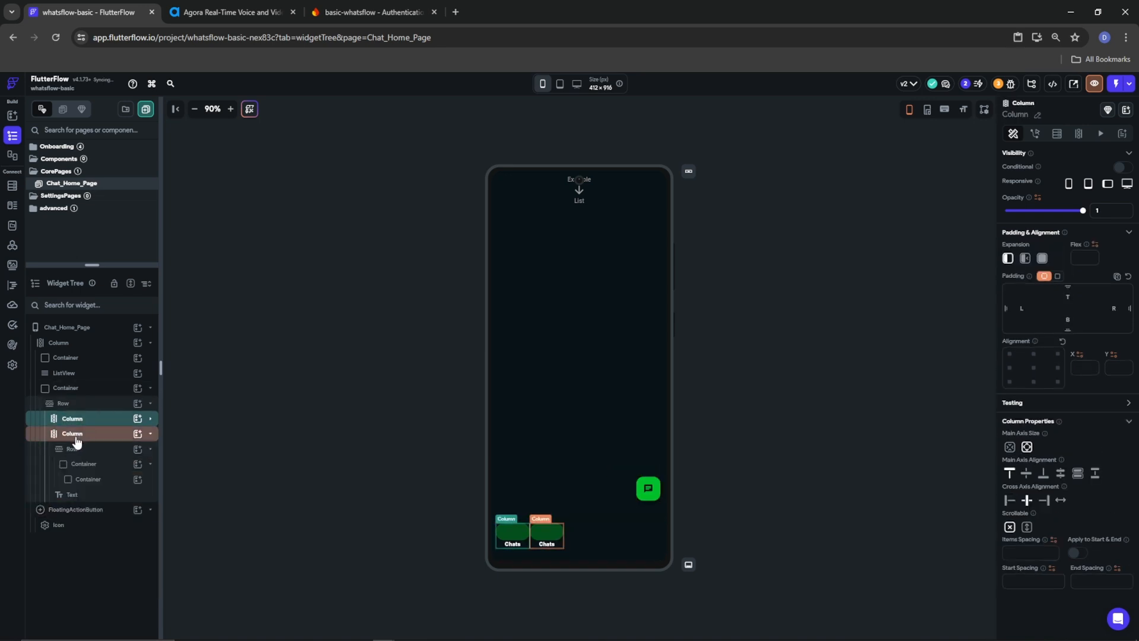
right_click(74, 435)
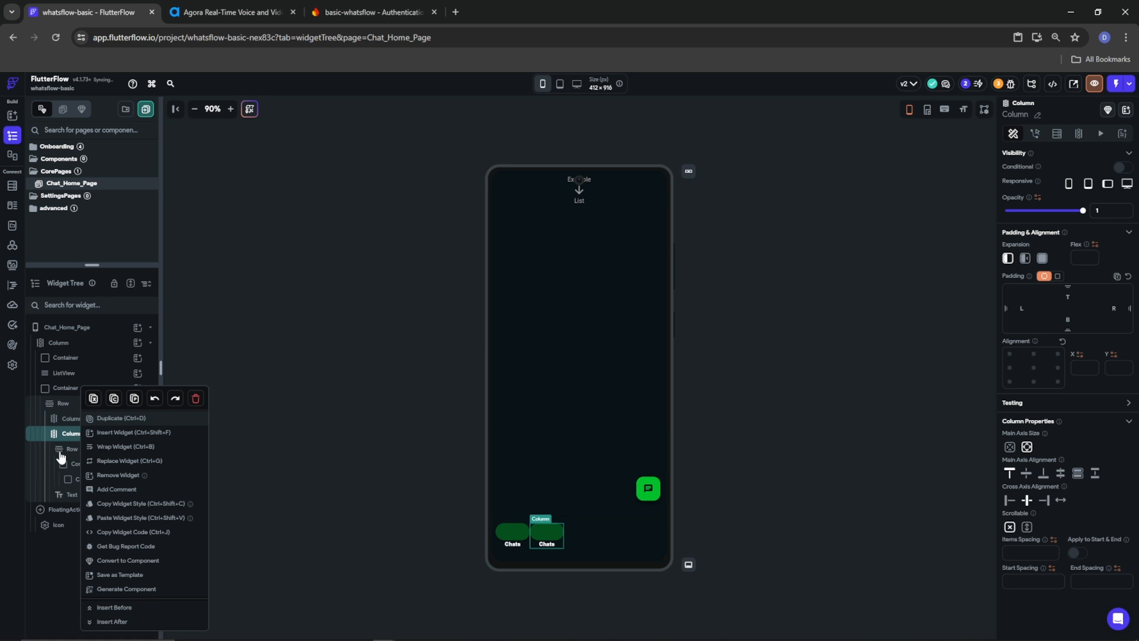
click(98, 420)
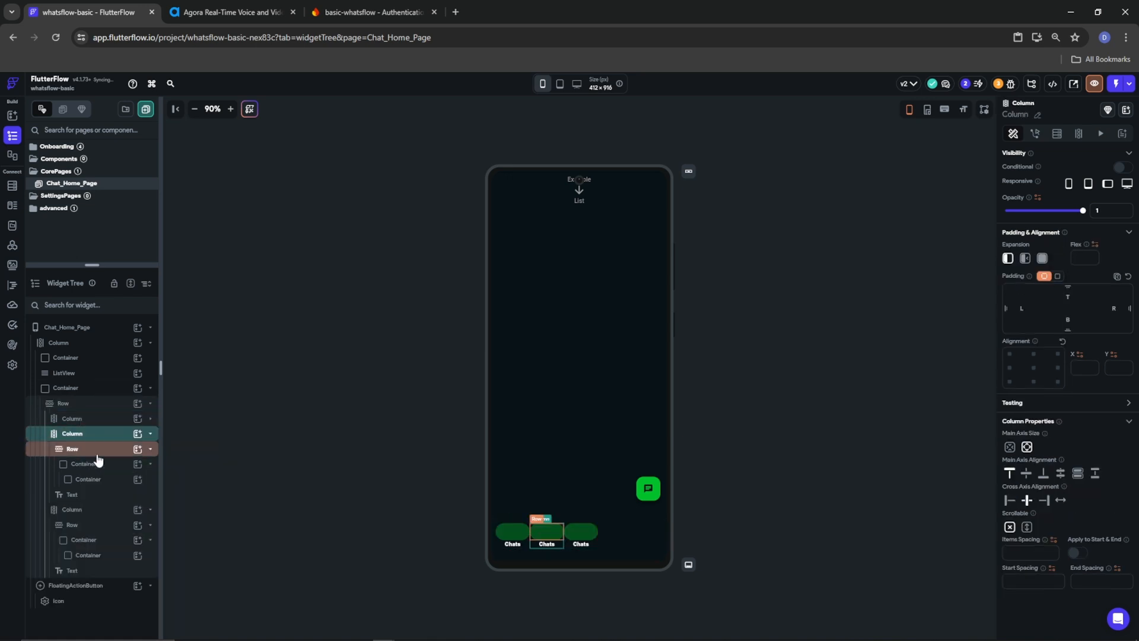
click(60, 510)
right_click(59, 510)
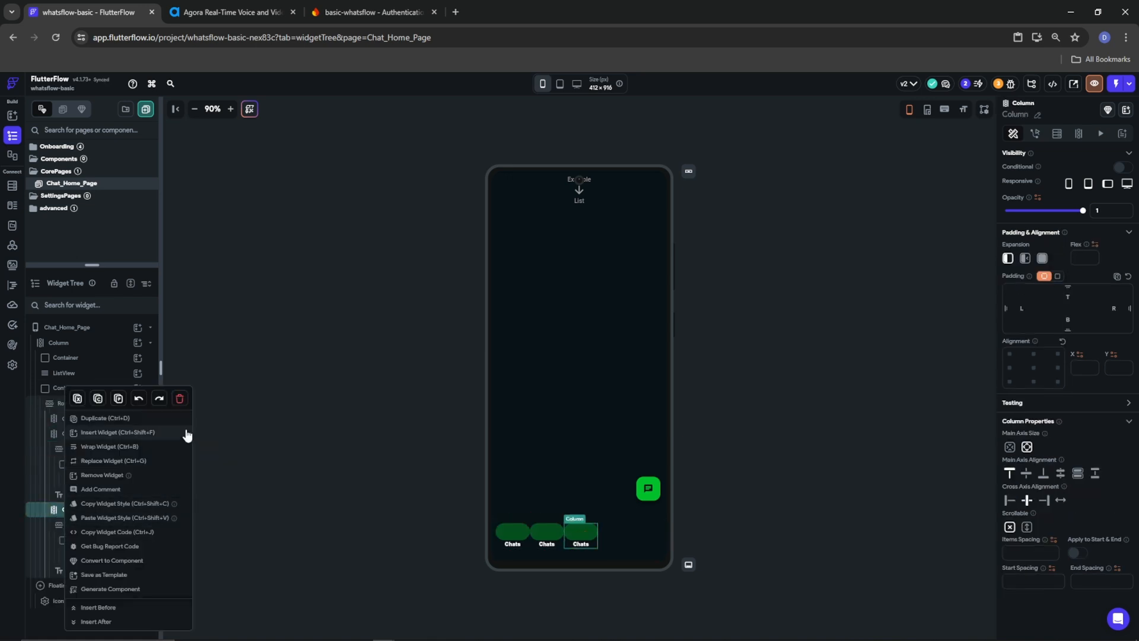
click(180, 398)
click(66, 436)
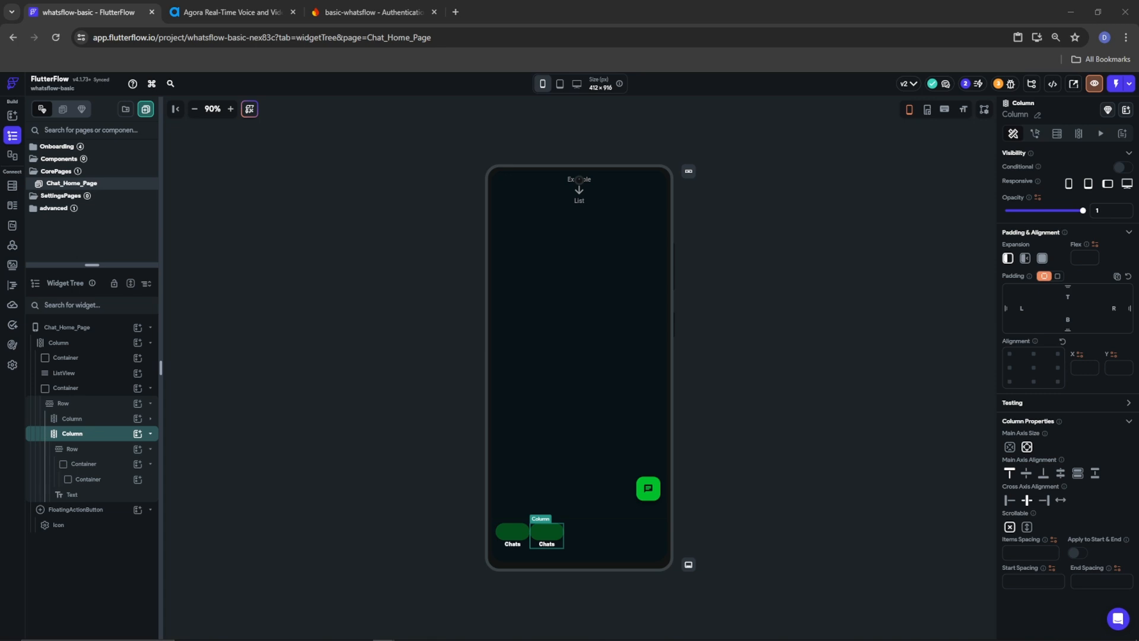
Delete the second tab's green pill Container and its now-empty Row
right_click(65, 466)
click(184, 399)
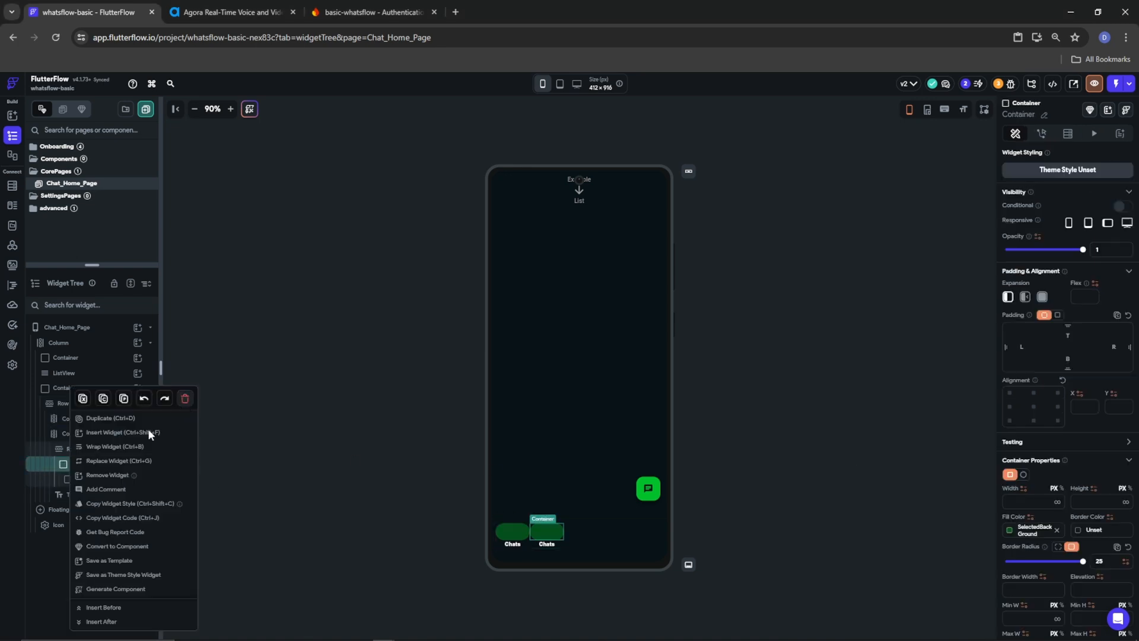
click(152, 451)
click(1027, 474)
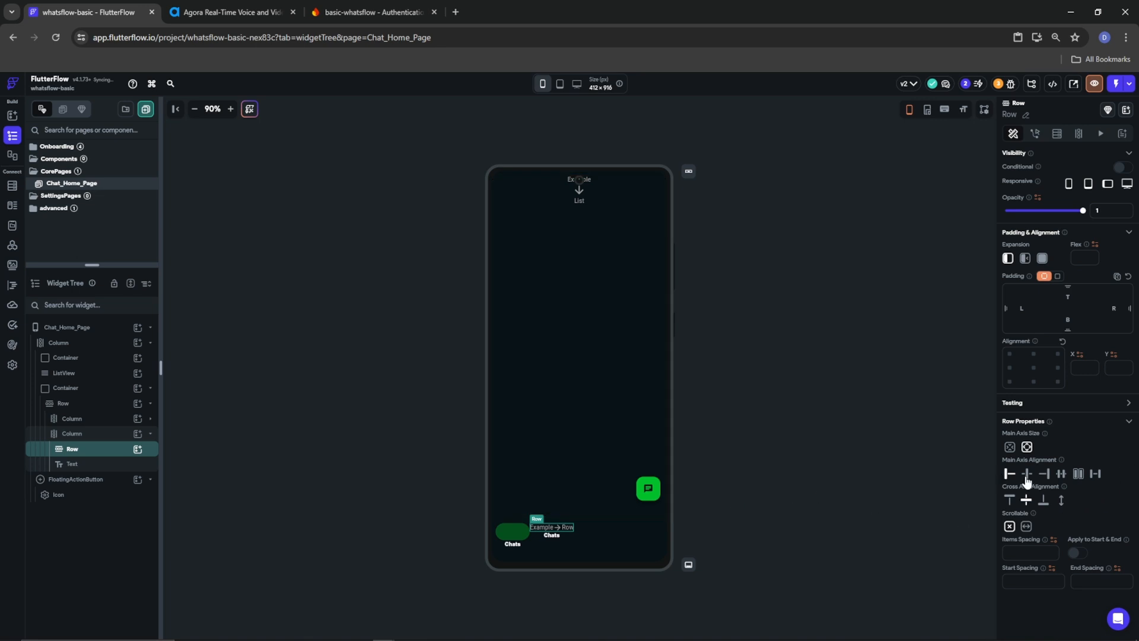
click(138, 449)
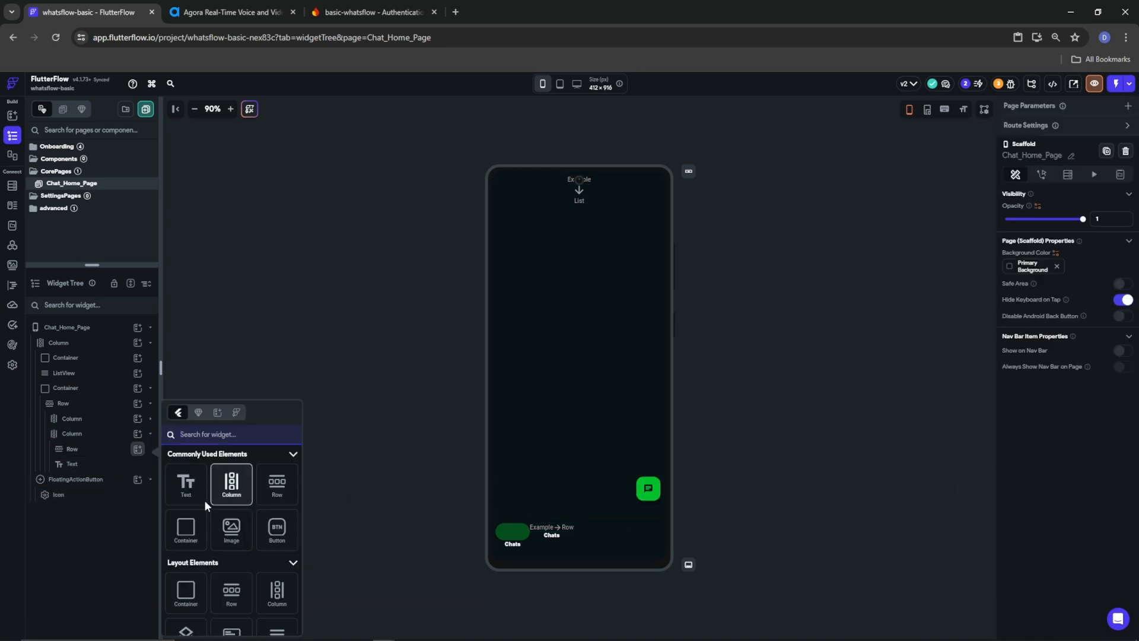
click(80, 449)
right_click(80, 449)
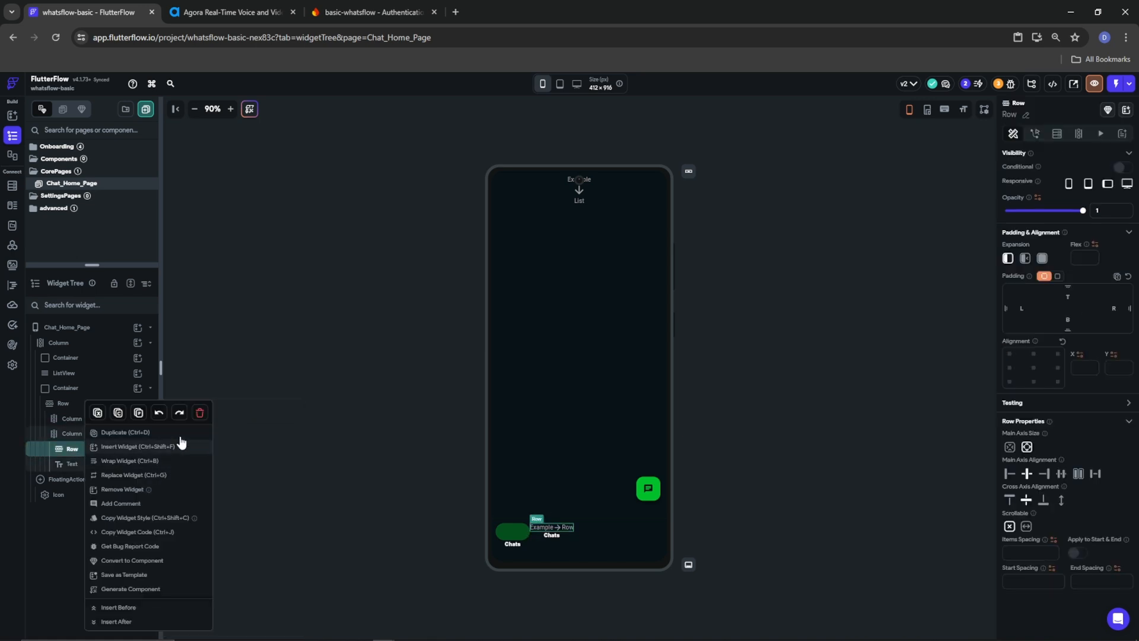
click(137, 432)
Add an Icon to the second tab and move it above the Chats label
click(130, 438)
click(138, 433)
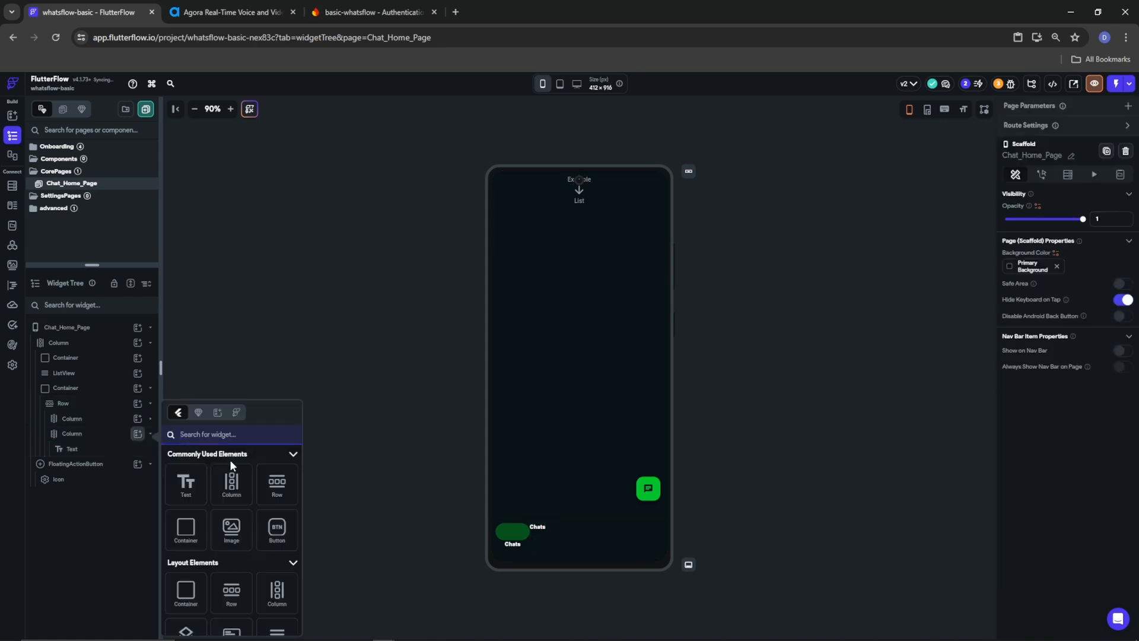
text(icon)
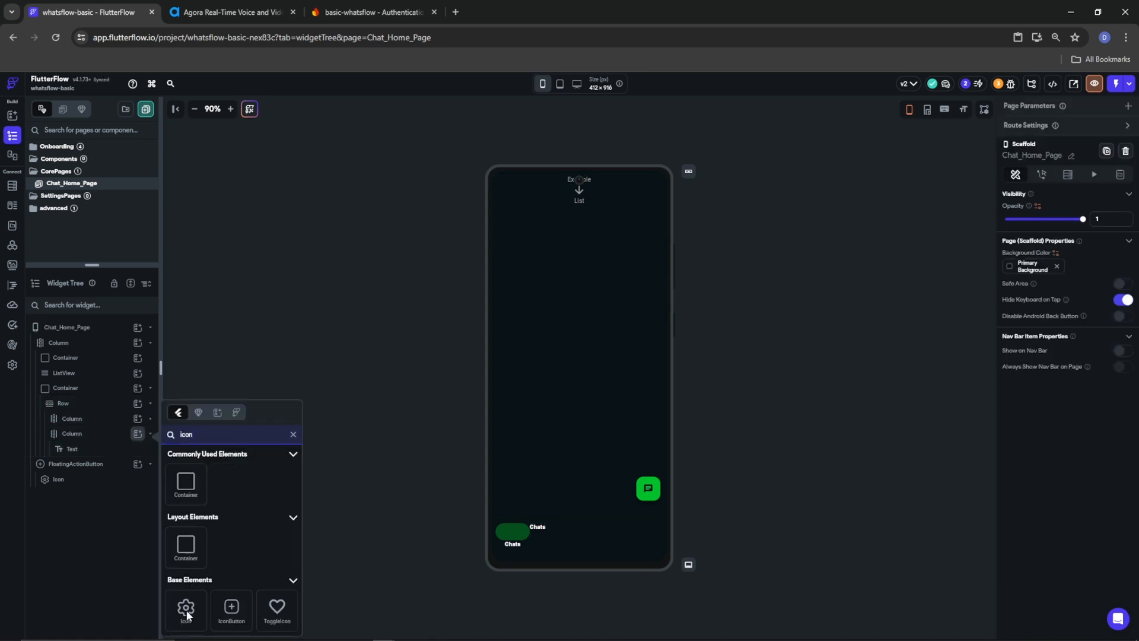
click(186, 608)
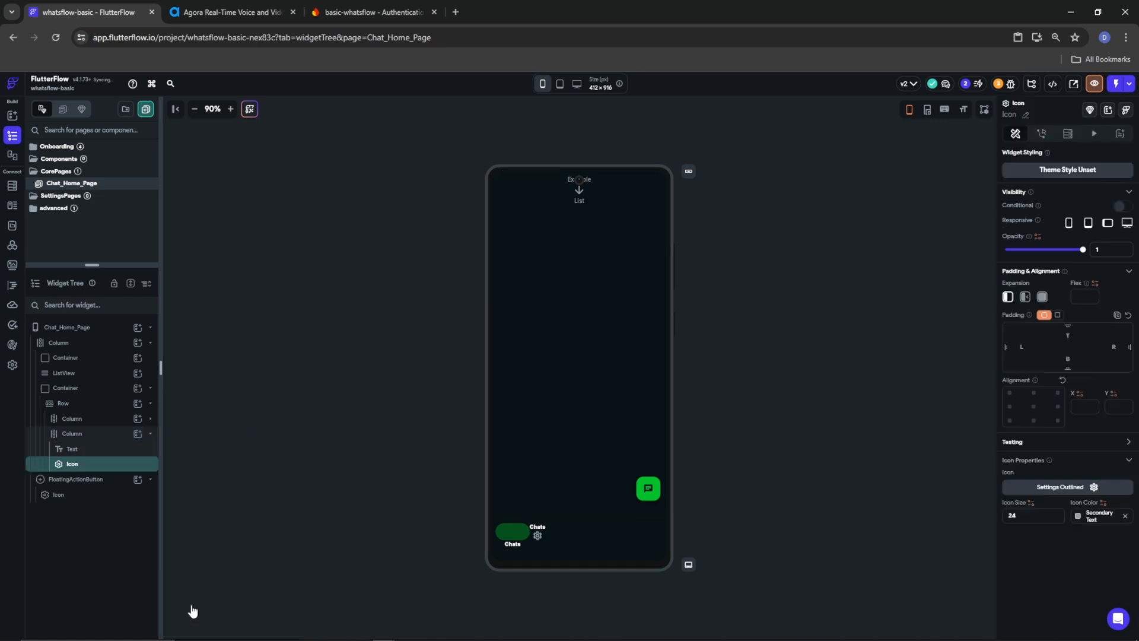
mouse_move(86, 466)
mouse_down()
mouse_move(26, 438)
mouse_move(88, 448)
mouse_up()
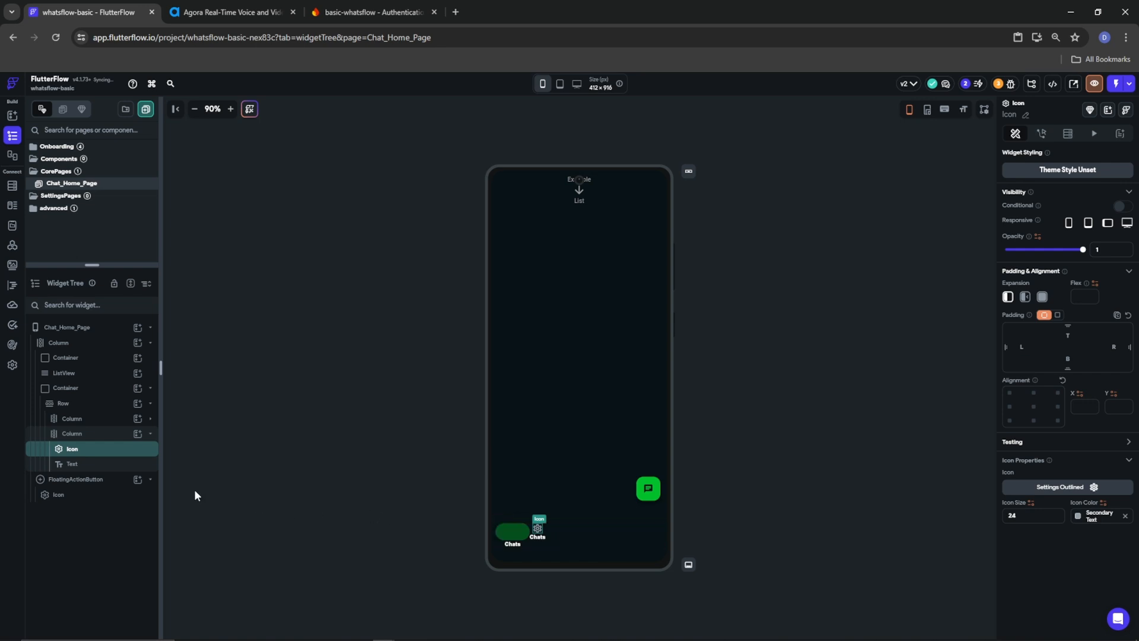
click(78, 438)
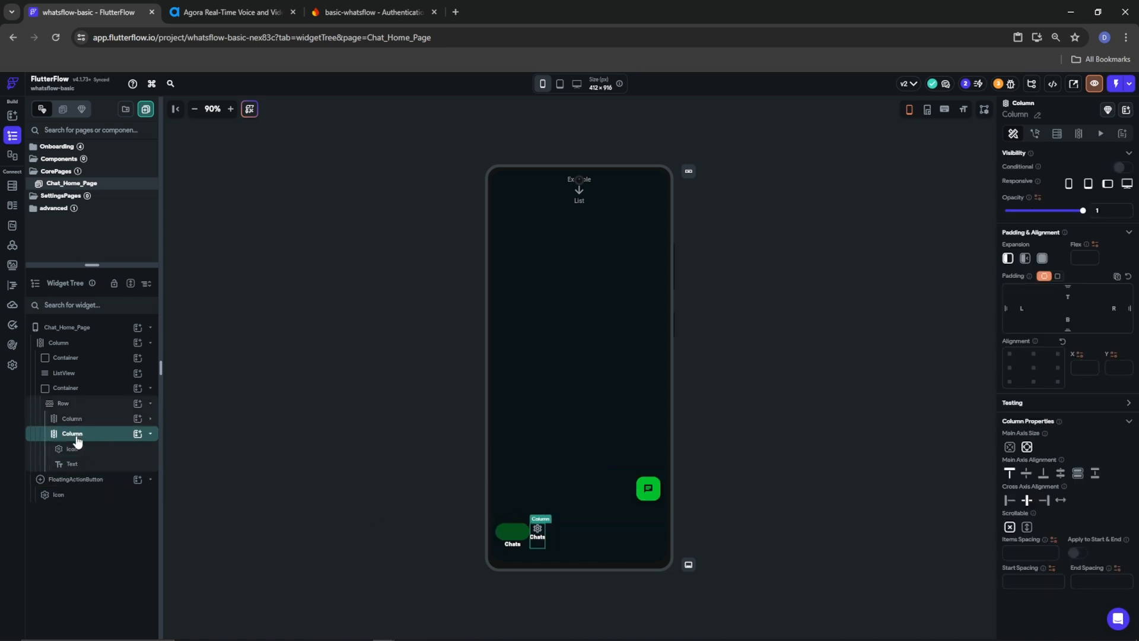
Wrap the second tab's icon in a 40 × 40 Container
right_click(72, 450)
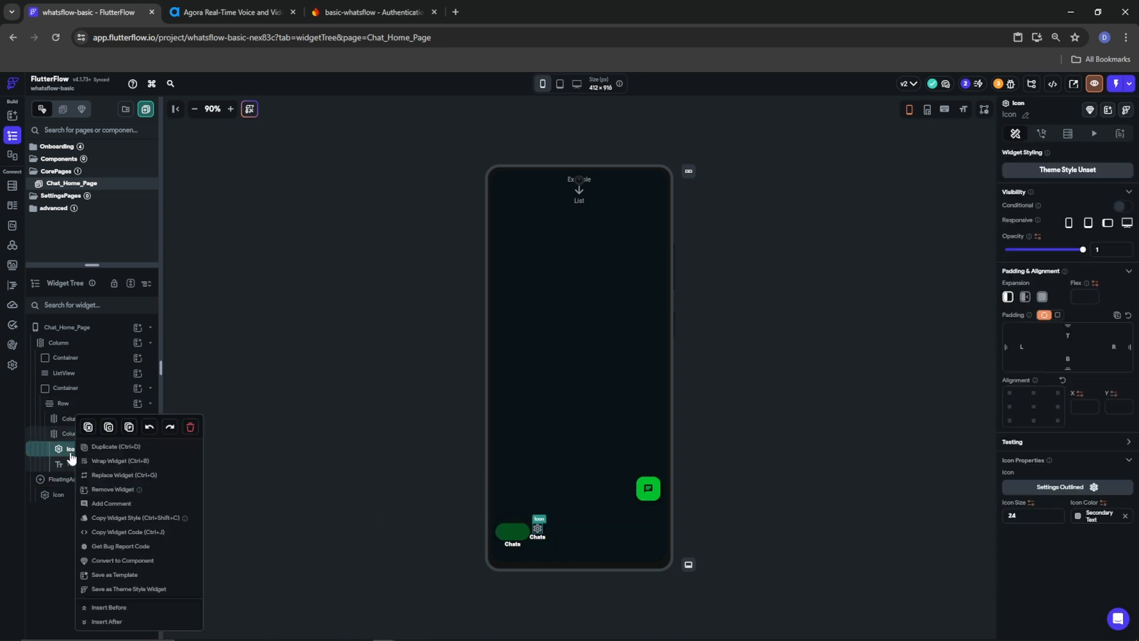
click(123, 463)
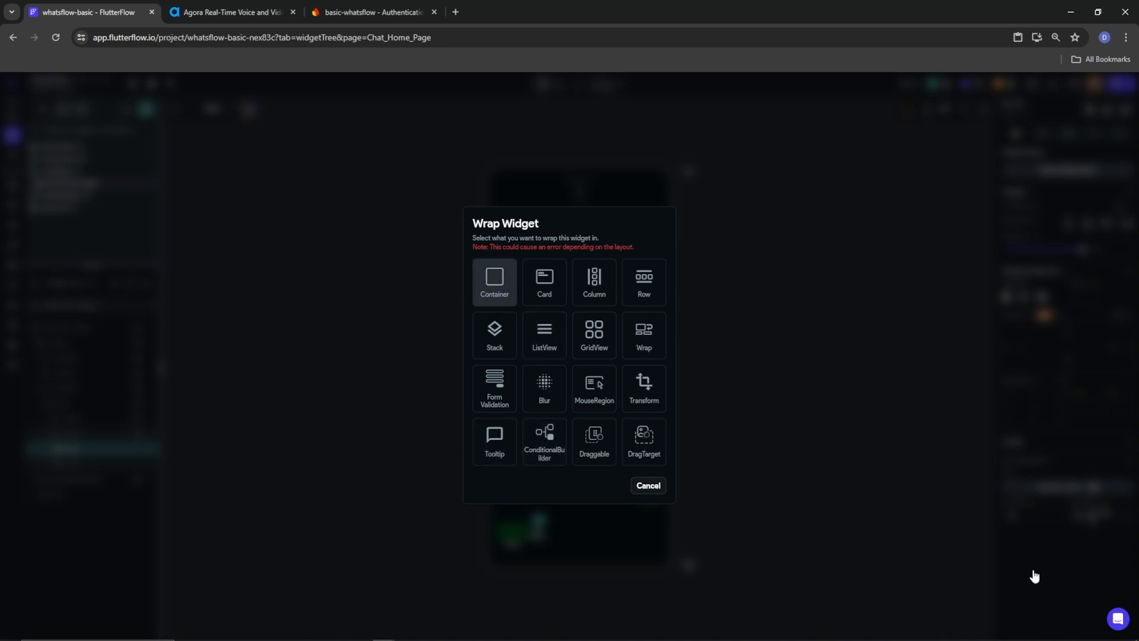
key(Return)
click(1077, 501)
text(40)
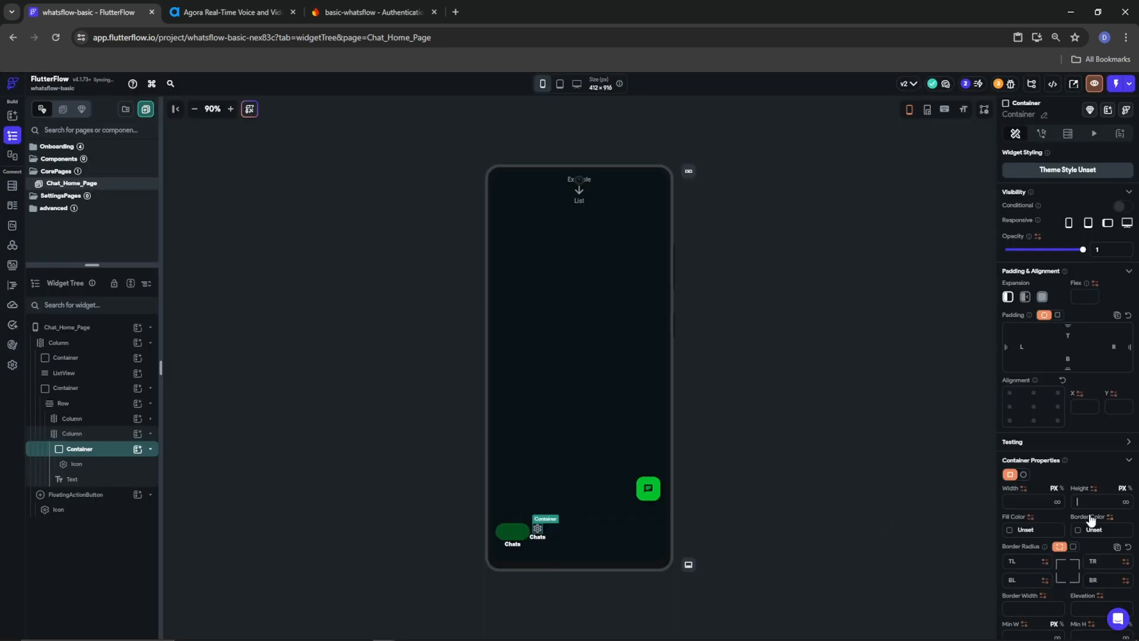
click(1032, 501)
text(40)
Set both tab Columns to expanded and centre the Chats pill in its Row
click(68, 419)
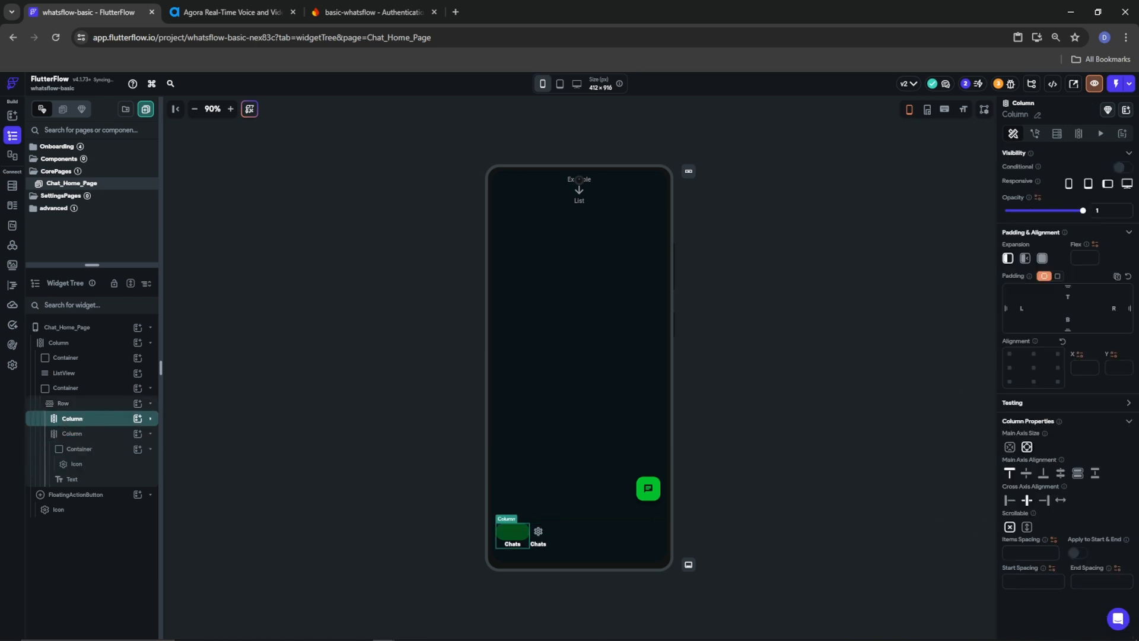
click(1042, 259)
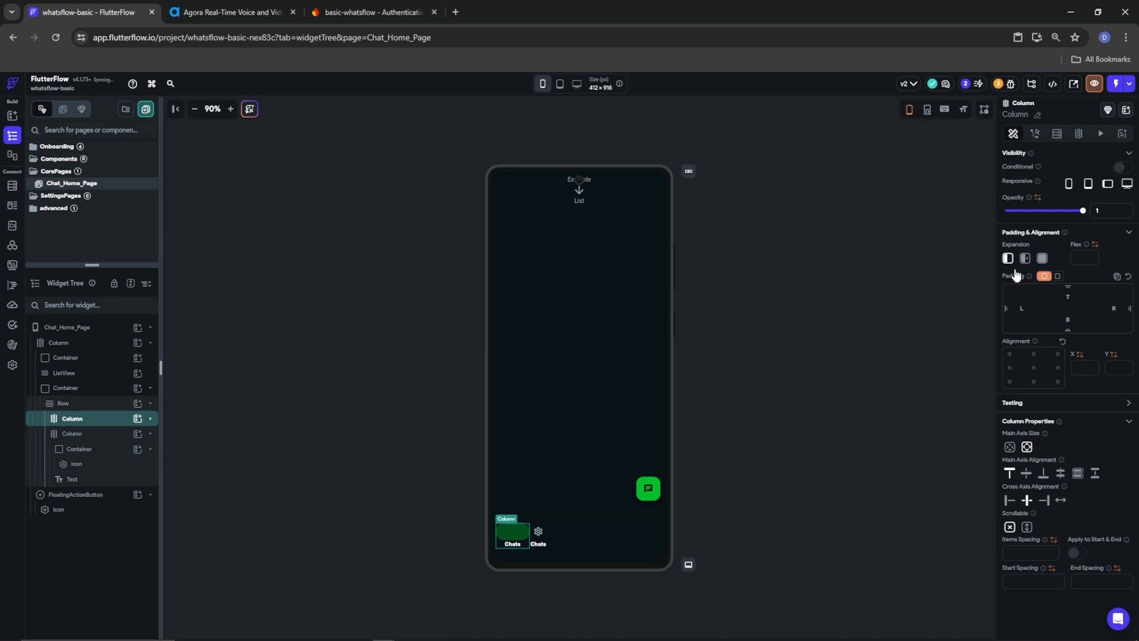
click(73, 433)
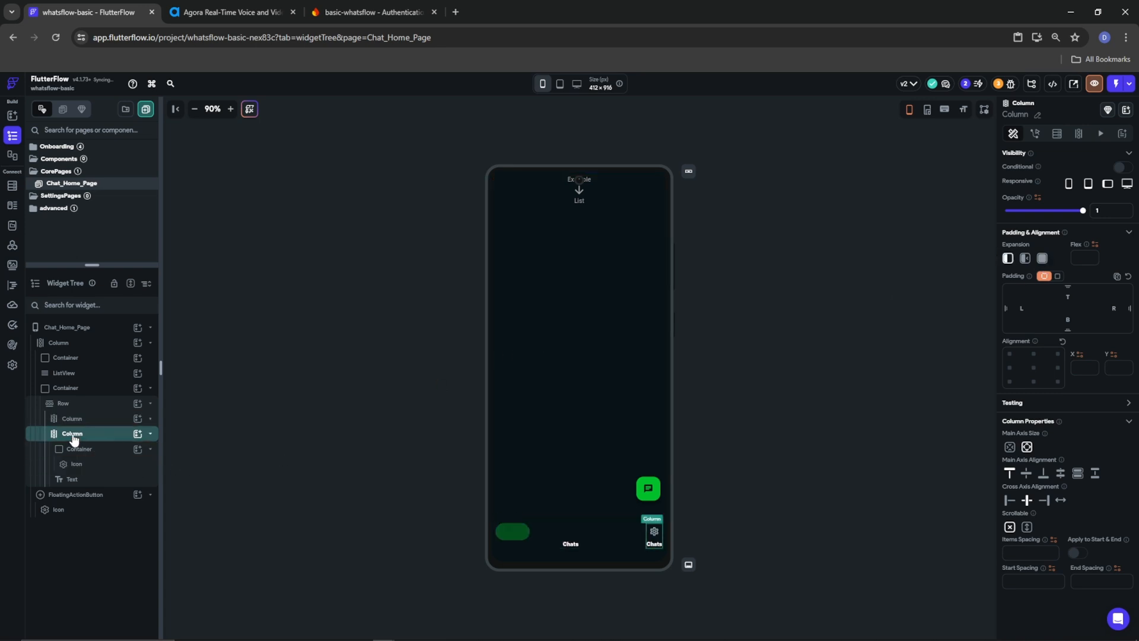
click(83, 420)
click(150, 419)
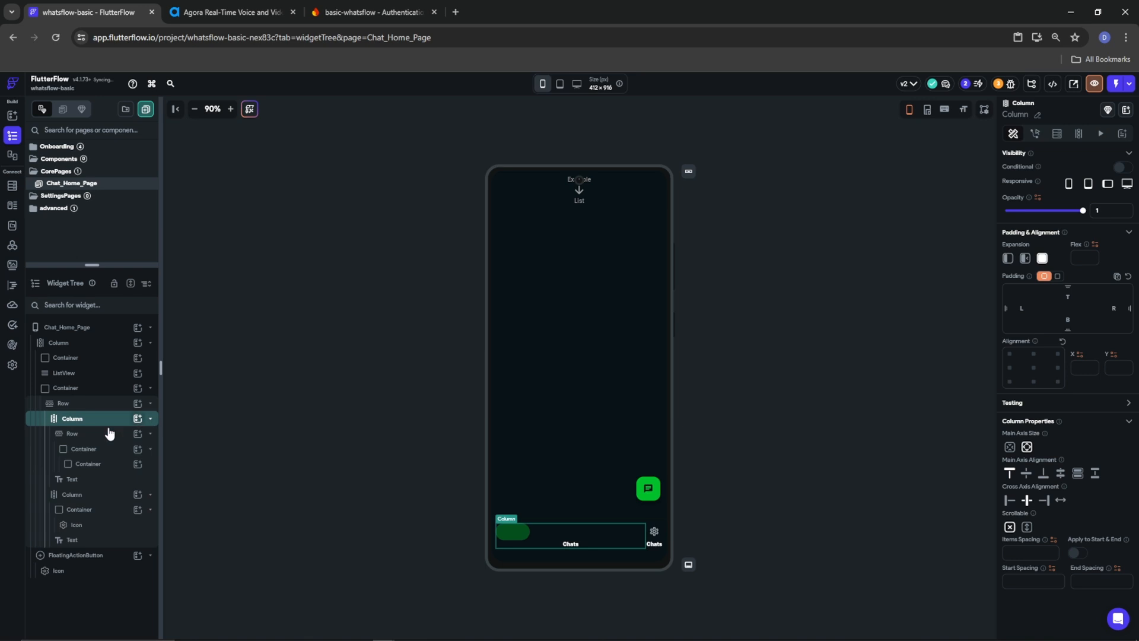
click(81, 434)
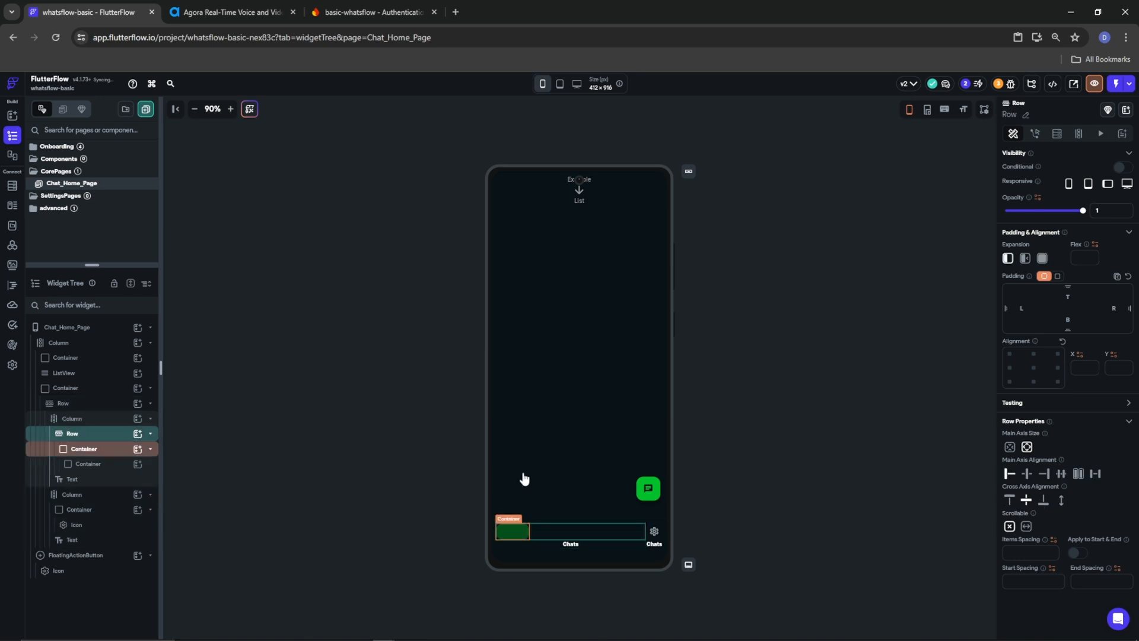
click(1029, 475)
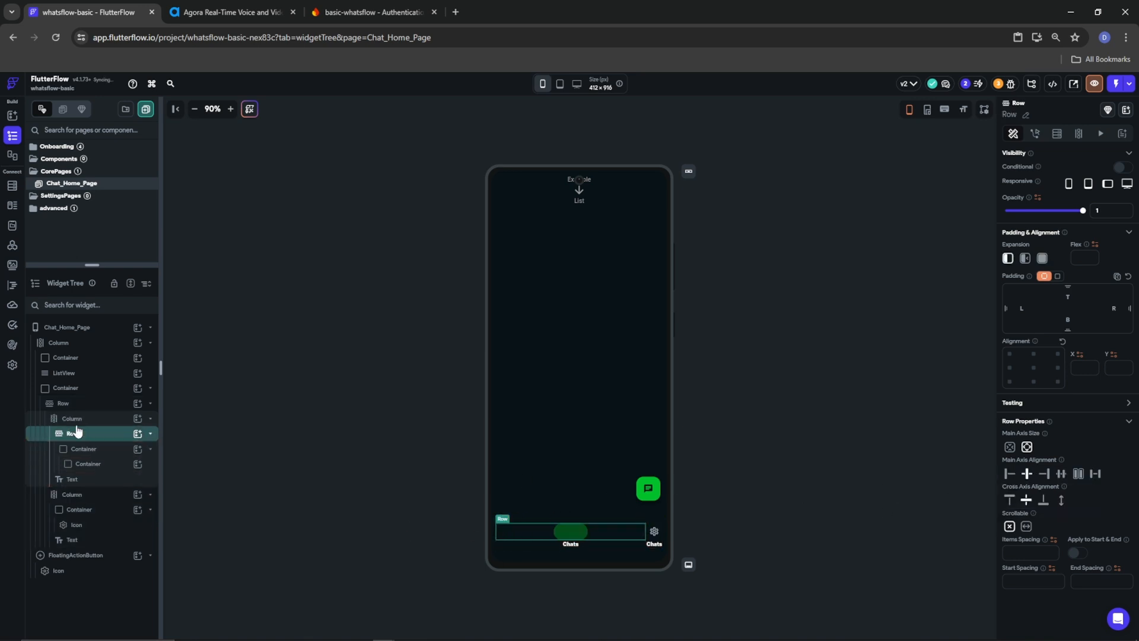
click(59, 496)
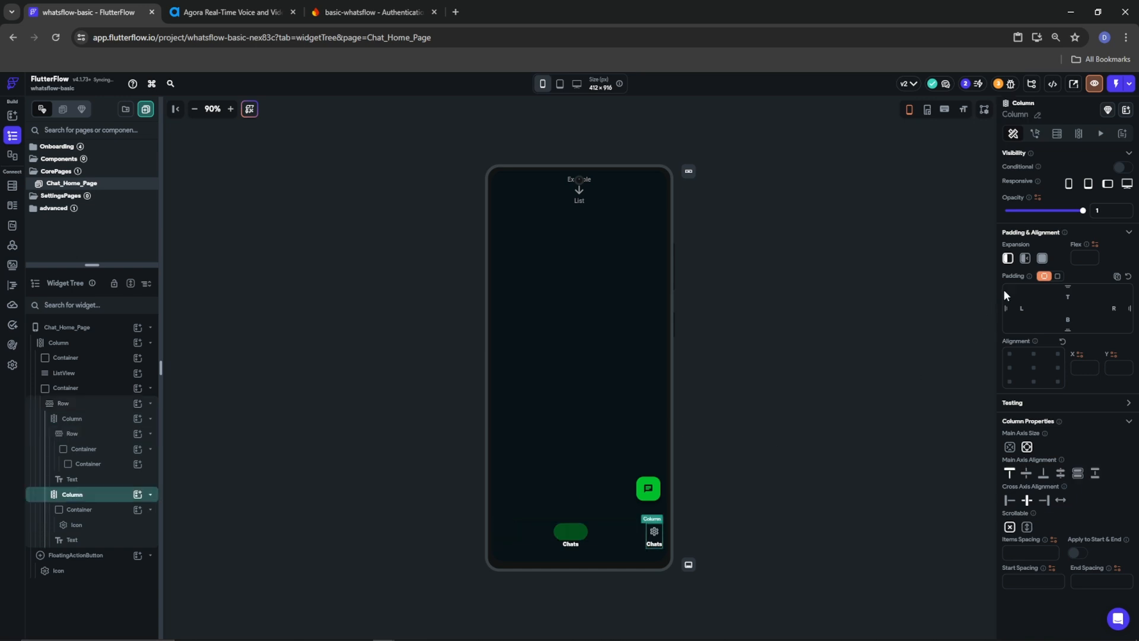
click(1042, 259)
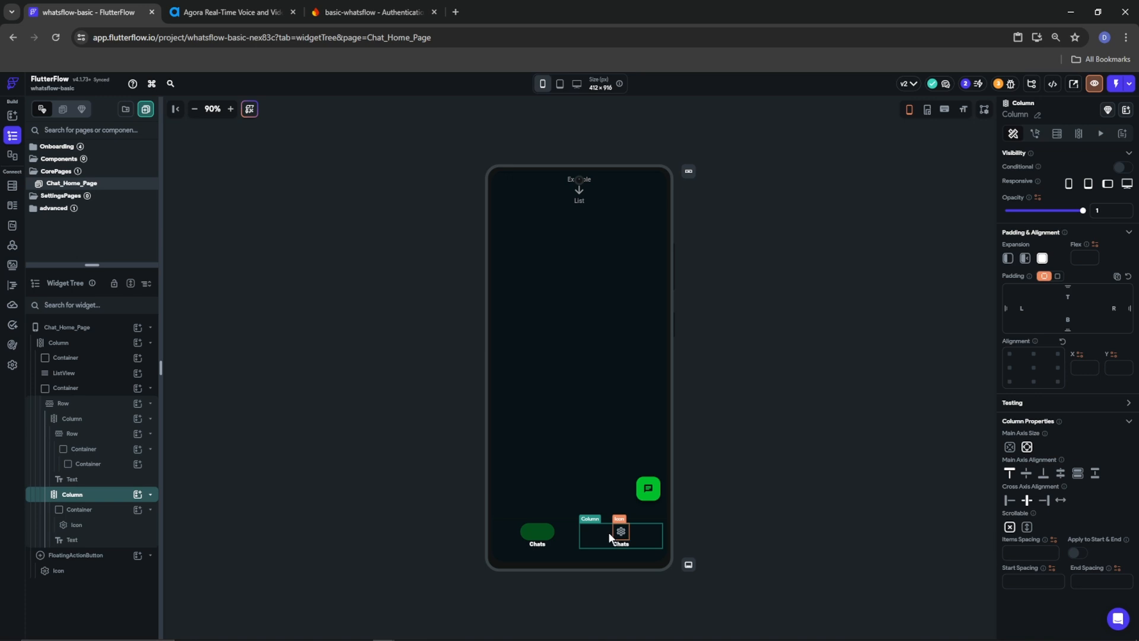
click(623, 534)
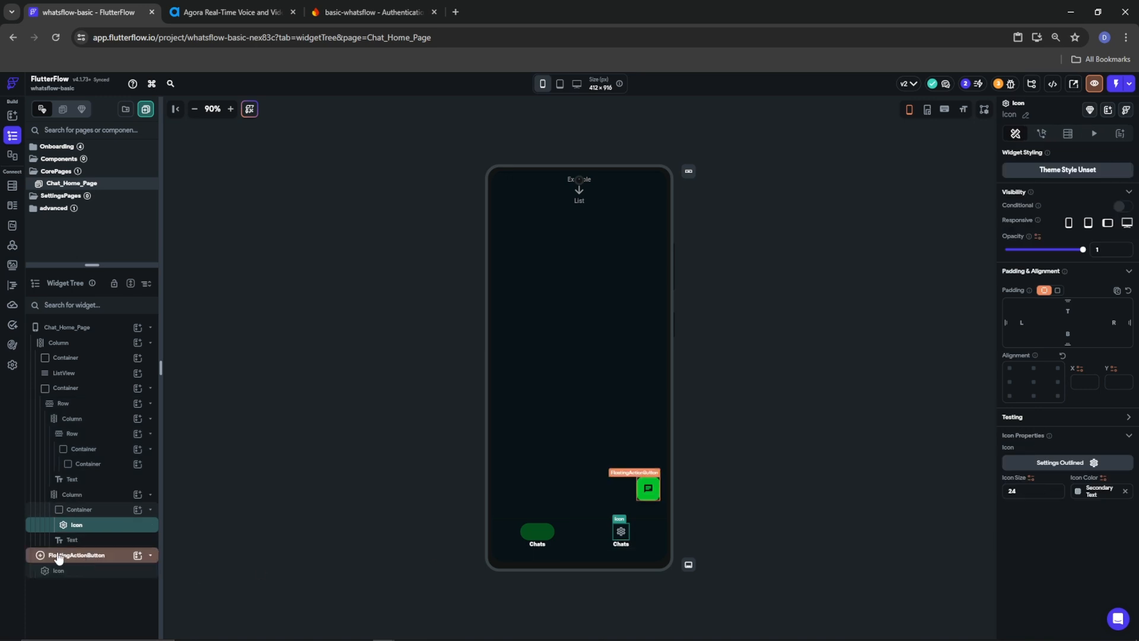
Replace the second tab's icon with camera_outlined found by searching 'camera'
click(1086, 468)
text(updates)
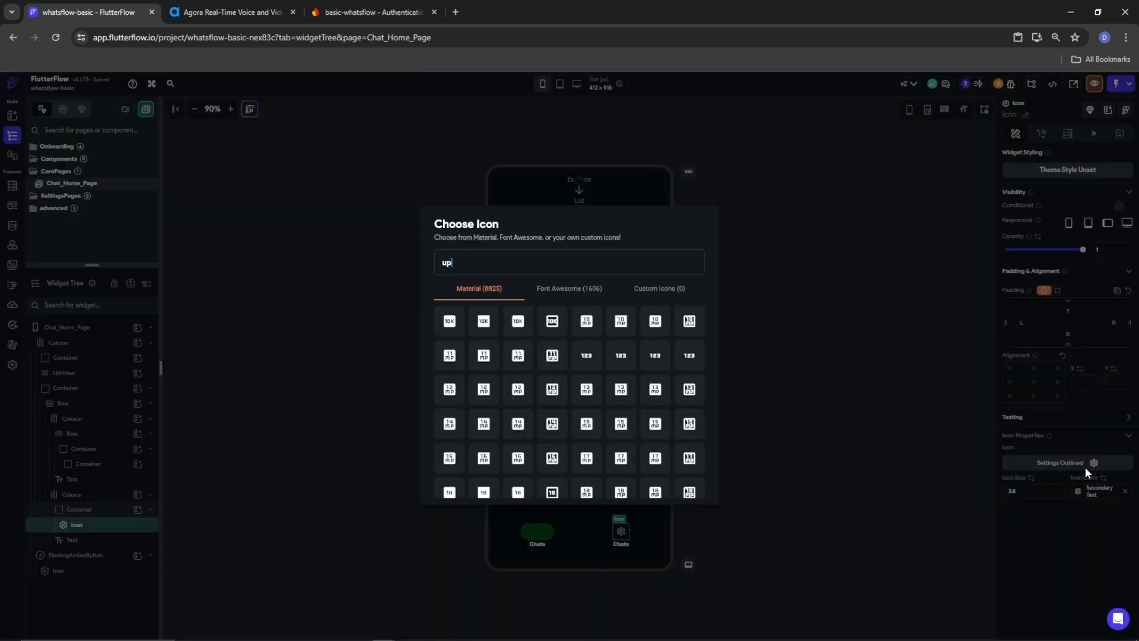
click(562, 299)
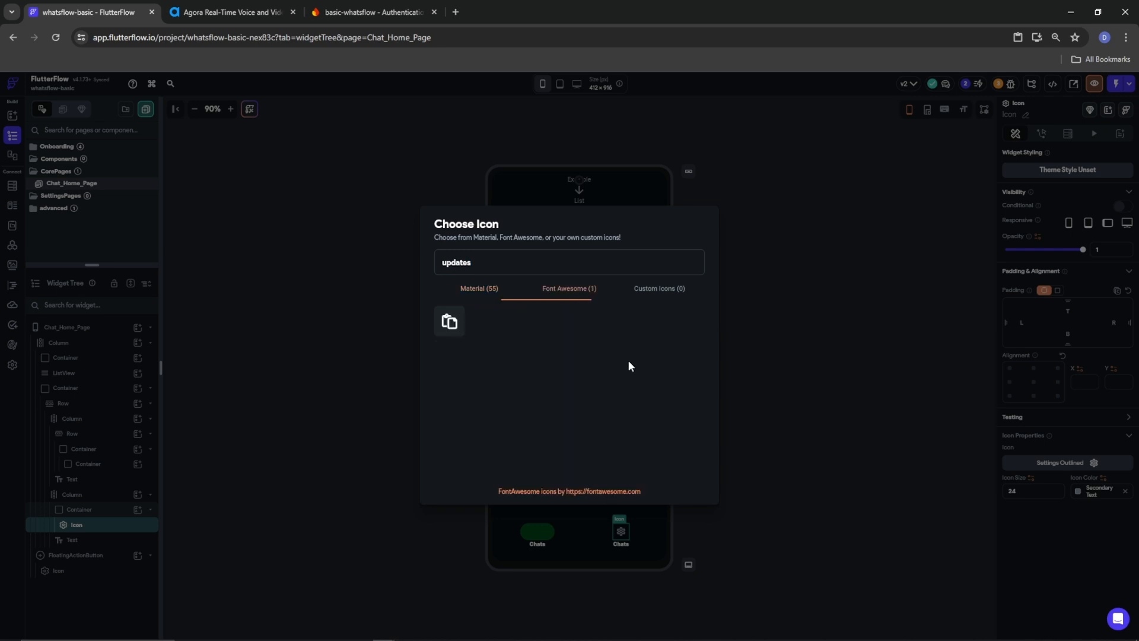
click(461, 296)
scroll(654, 471, down, 2)
scroll(653, 462, up, 2)
double_click(478, 263)
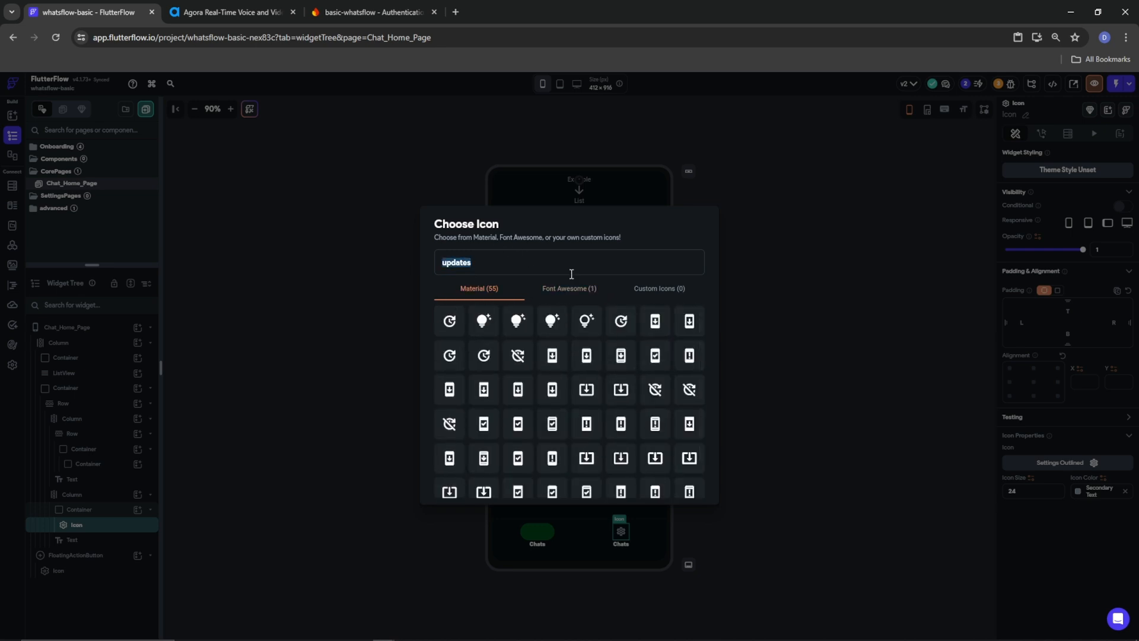
text(camera)
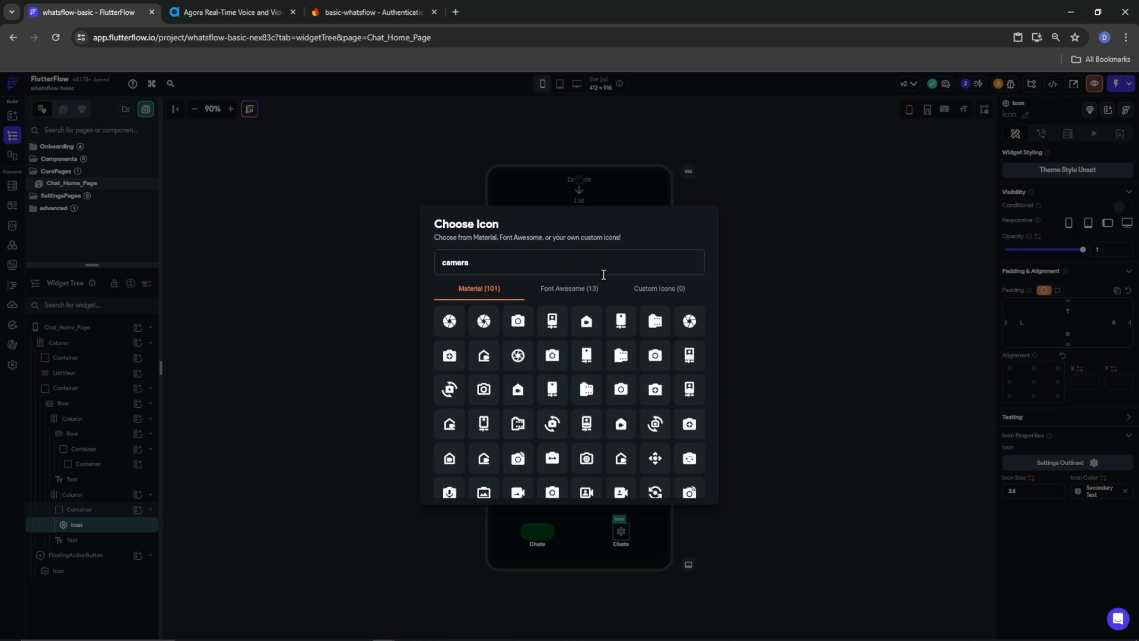
click(518, 355)
click(629, 568)
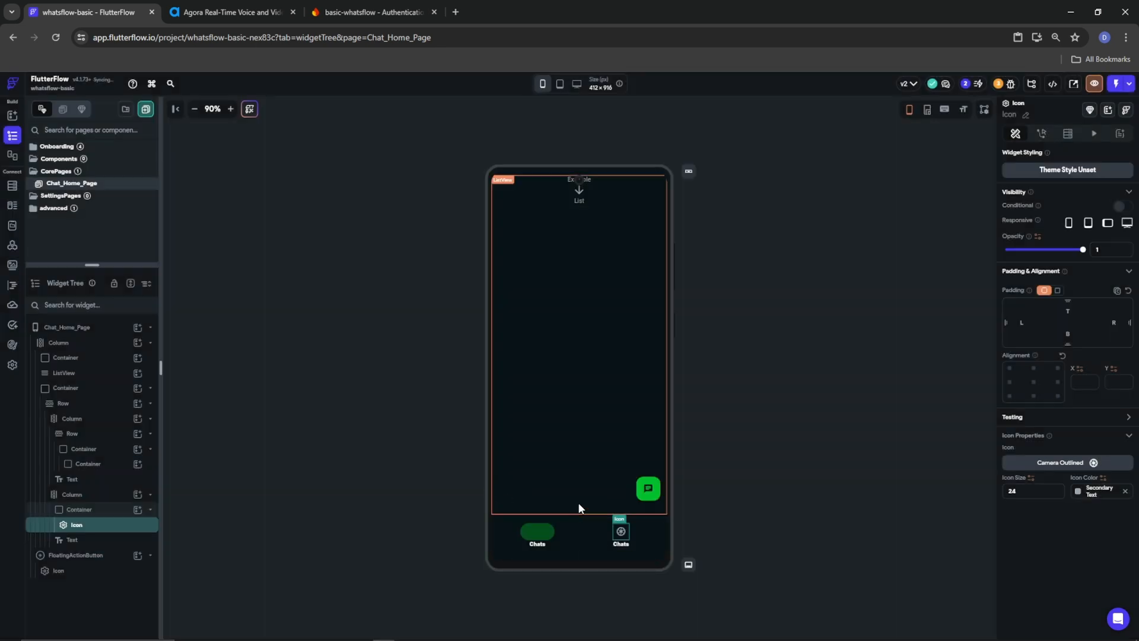
Colour the camera icon Primary Text
click(1076, 492)
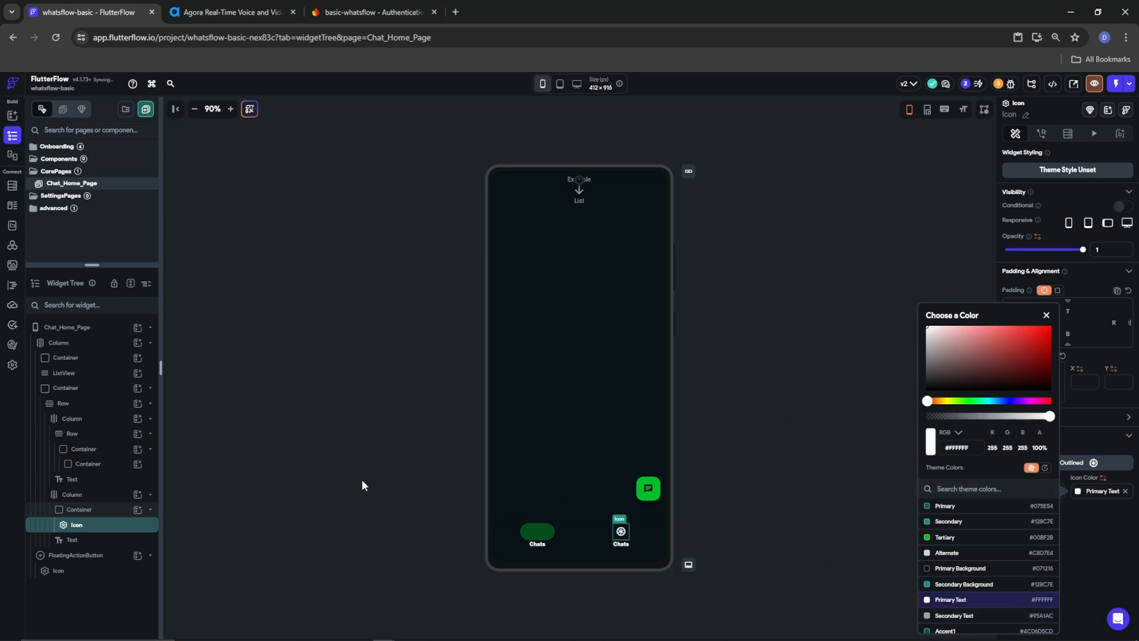
click(80, 496)
click(76, 497)
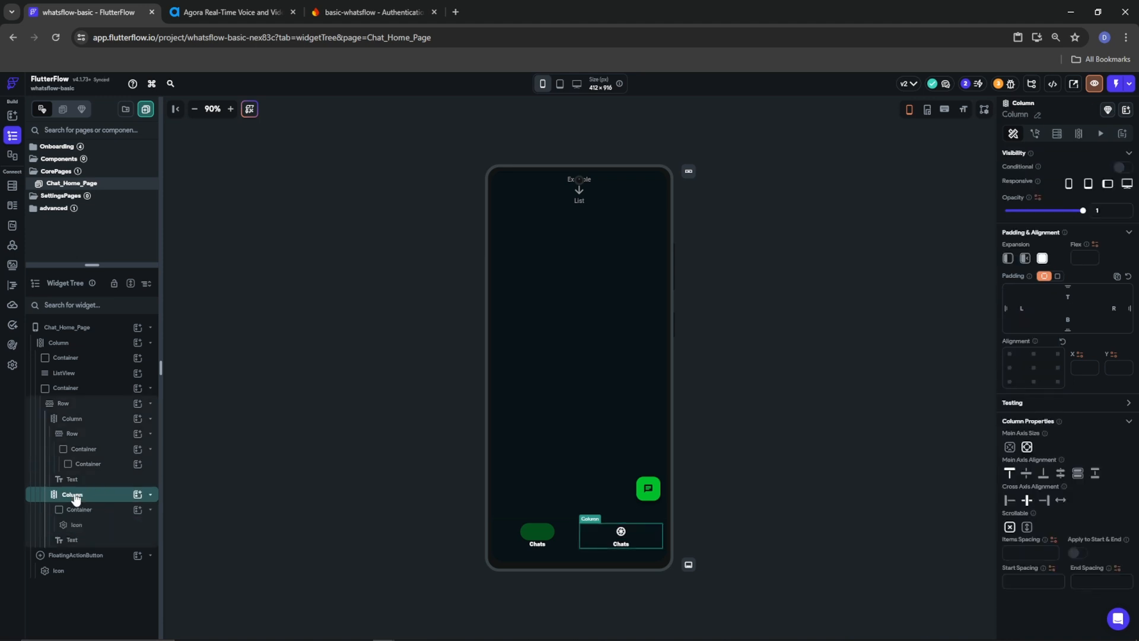
right_click(76, 498)
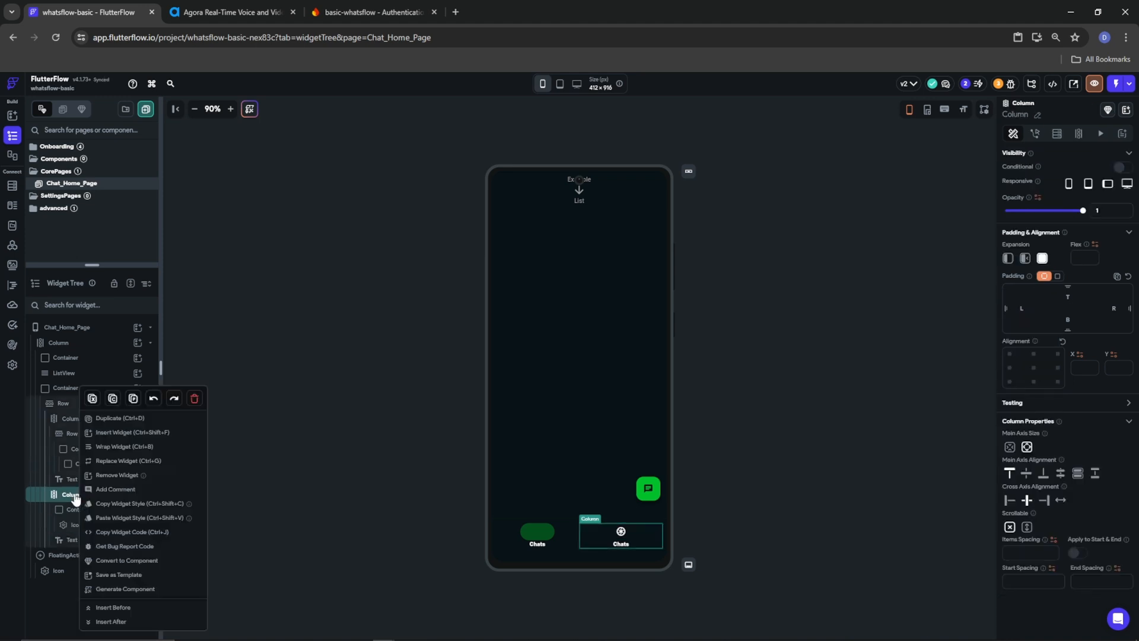
Change the second tab's label to 'Updates'
click(61, 545)
double_click(1053, 201)
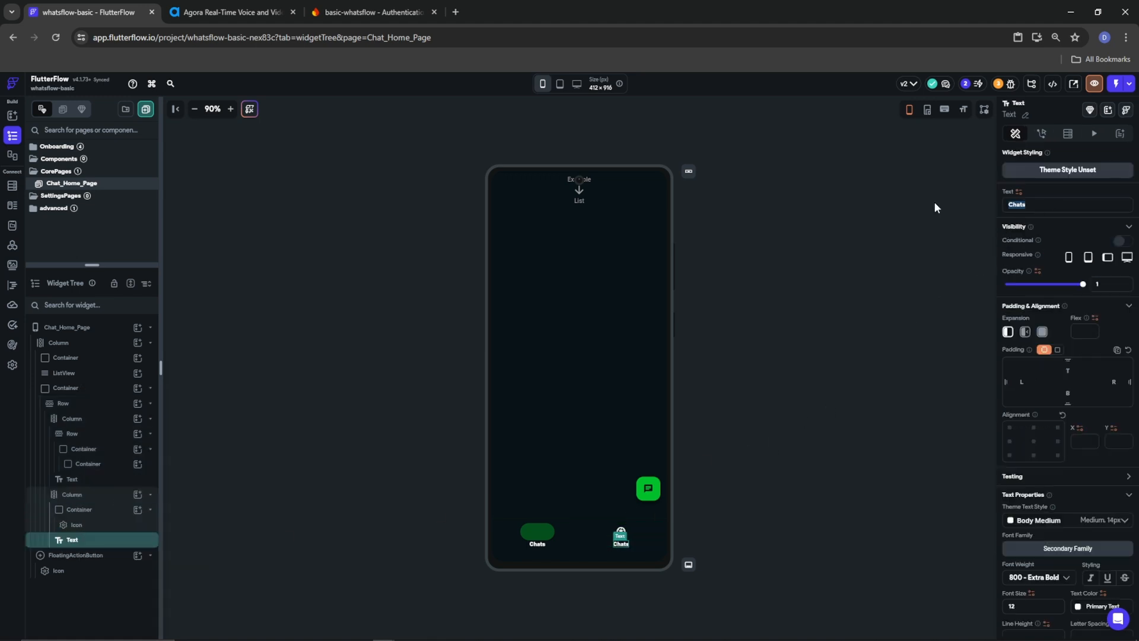
text(Updates)
Duplicate the Updates tab Column twice so the bar holds four tabs
right_click(71, 501)
click(118, 419)
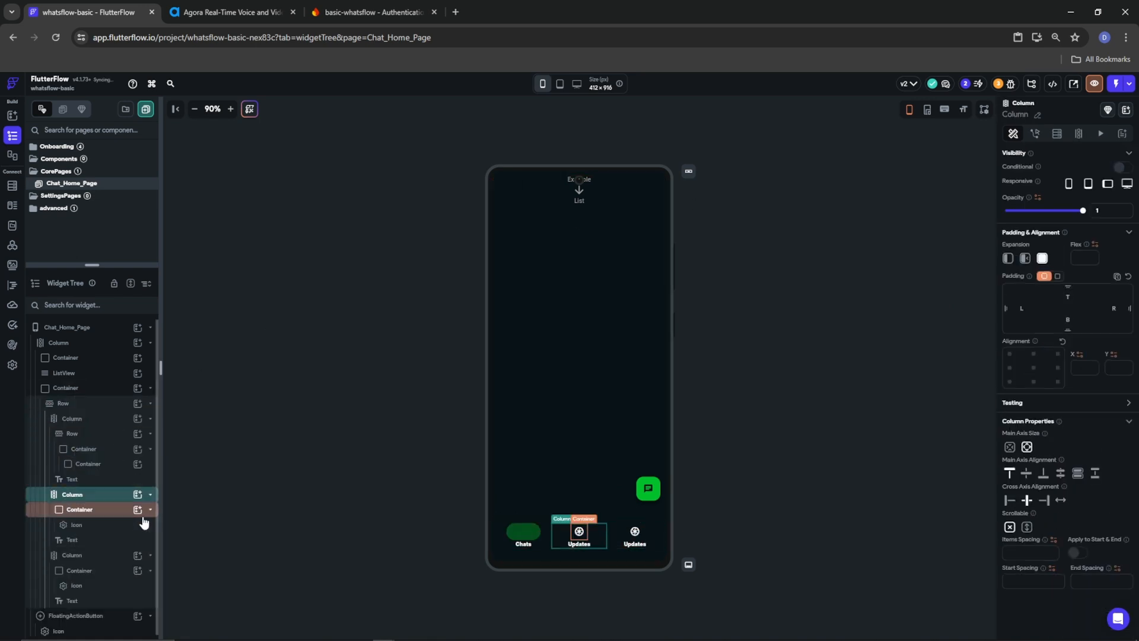
right_click(70, 497)
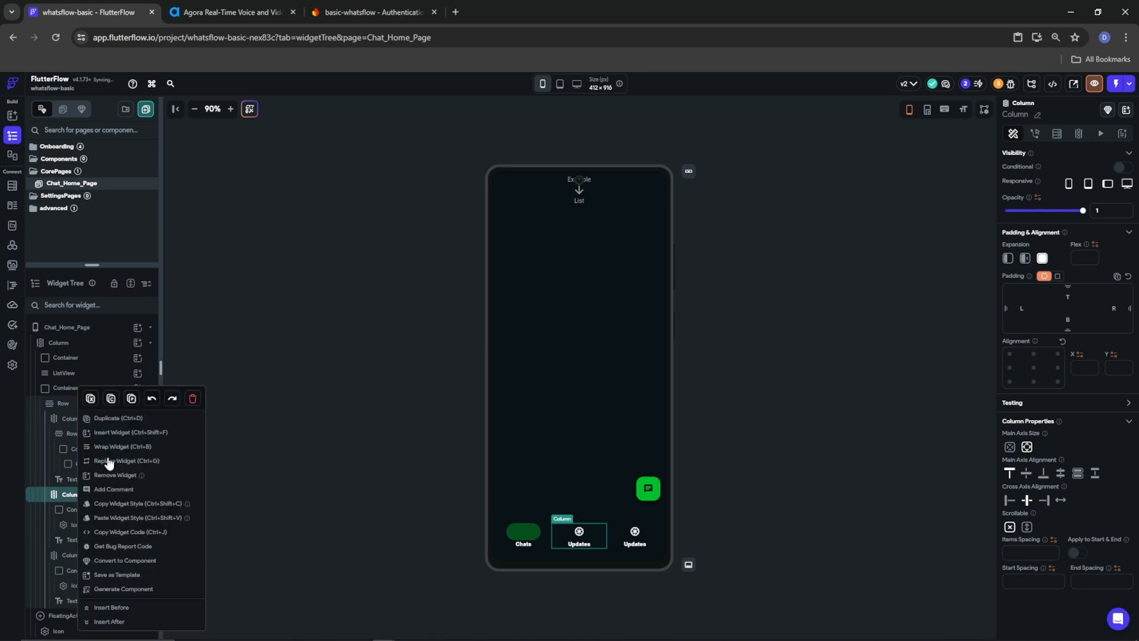
click(111, 398)
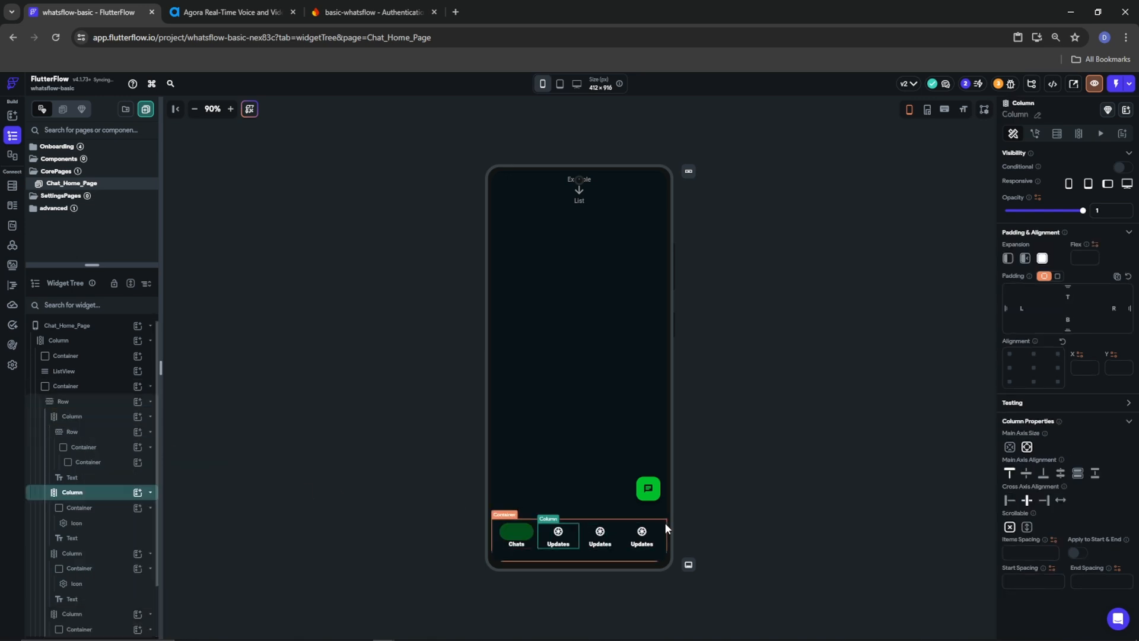
click(642, 531)
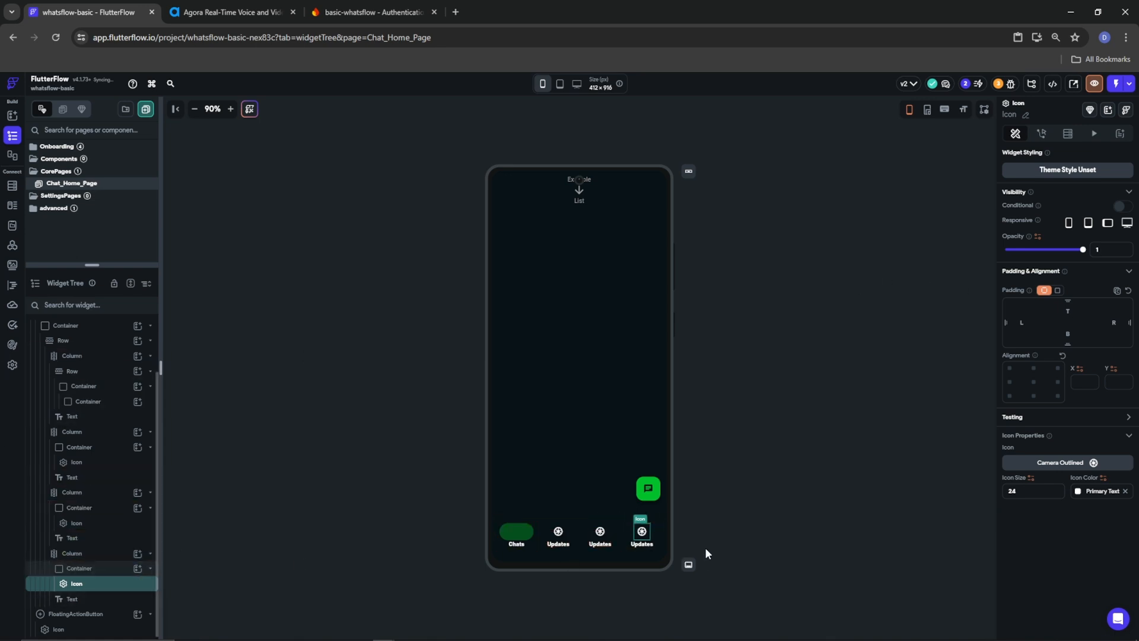
click(559, 531)
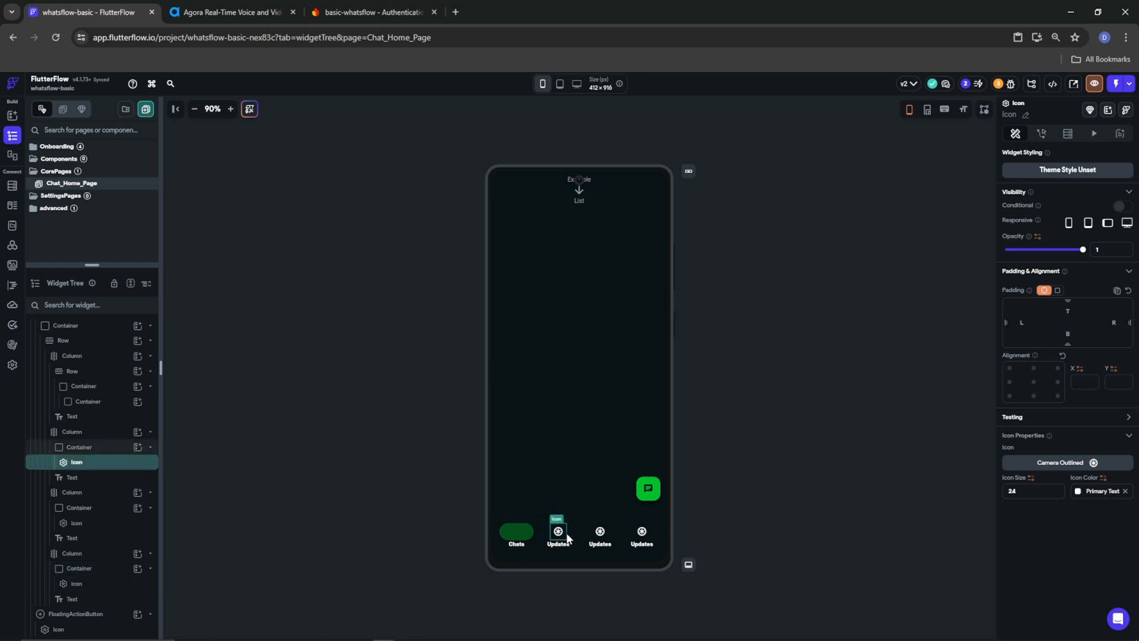
click(642, 531)
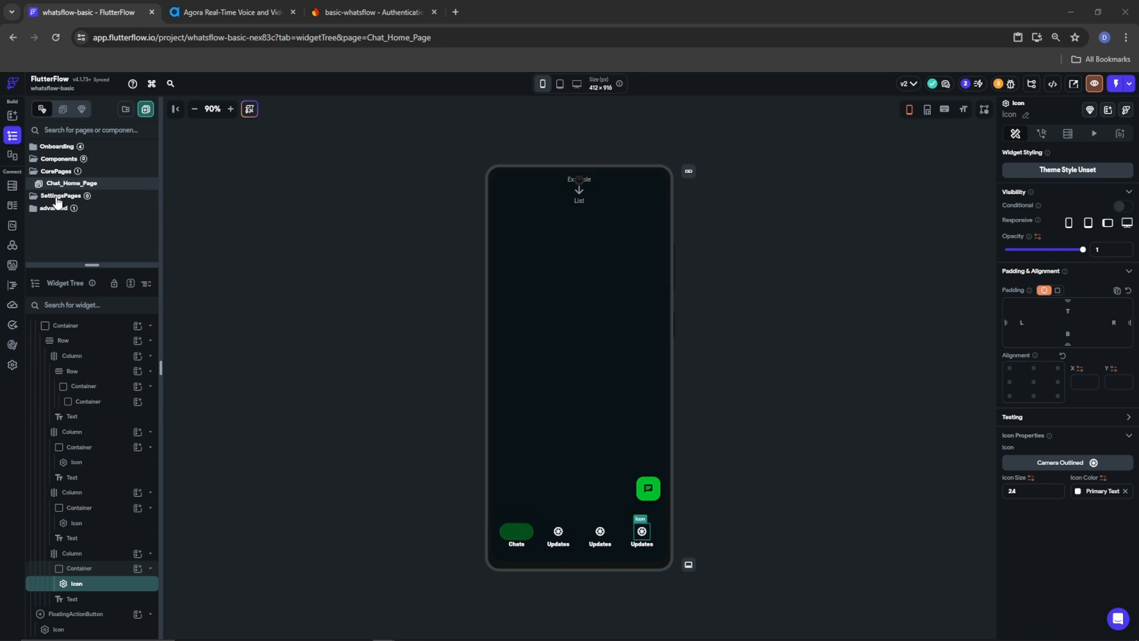
Create a blank component named Chats_Notifications_Stack from the Components folder
right_click(59, 160)
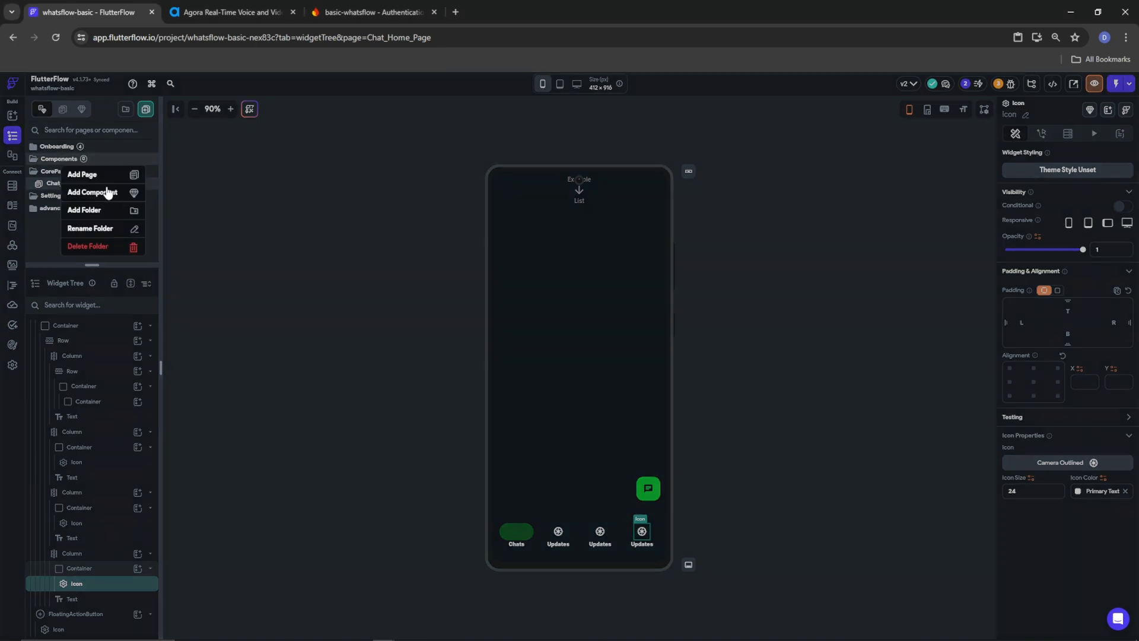
click(110, 193)
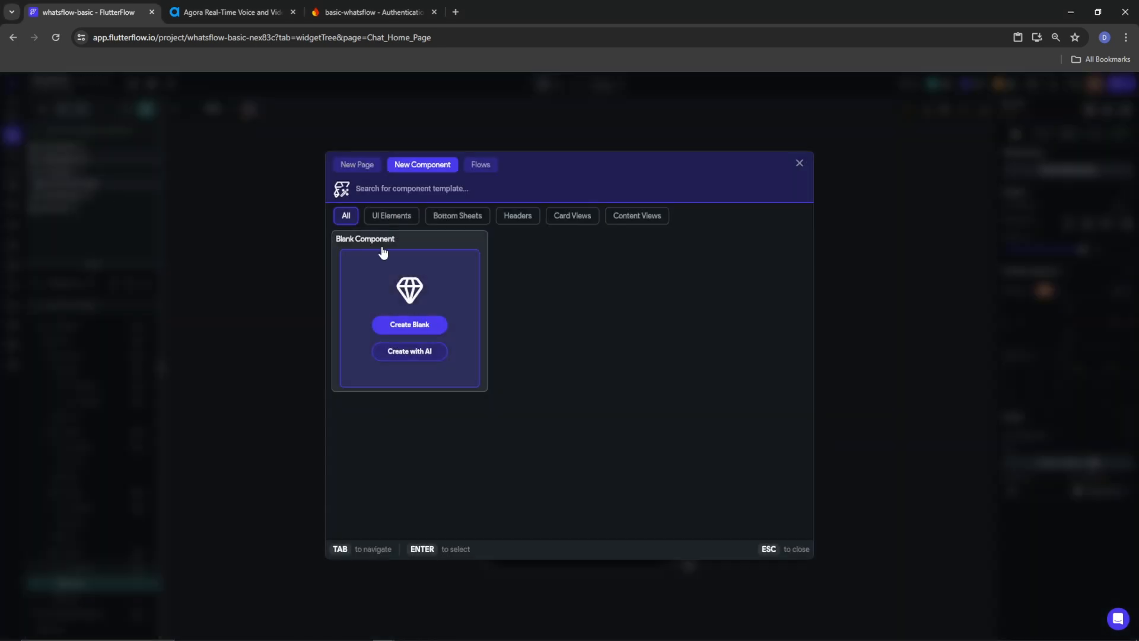
click(420, 325)
text(Chats)
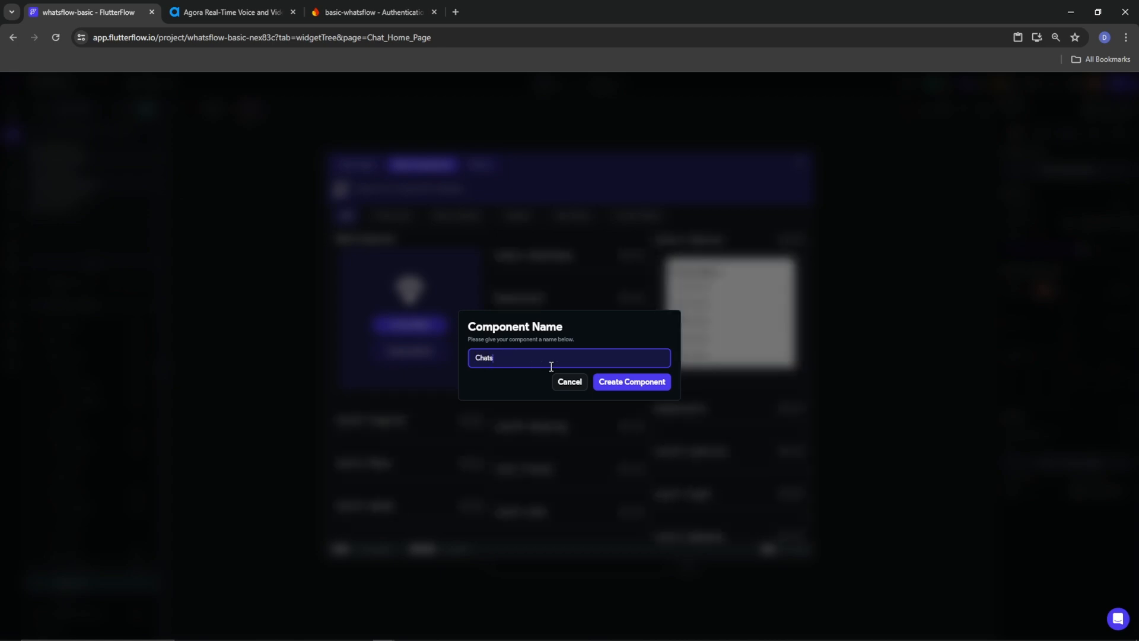
text(_Noft)
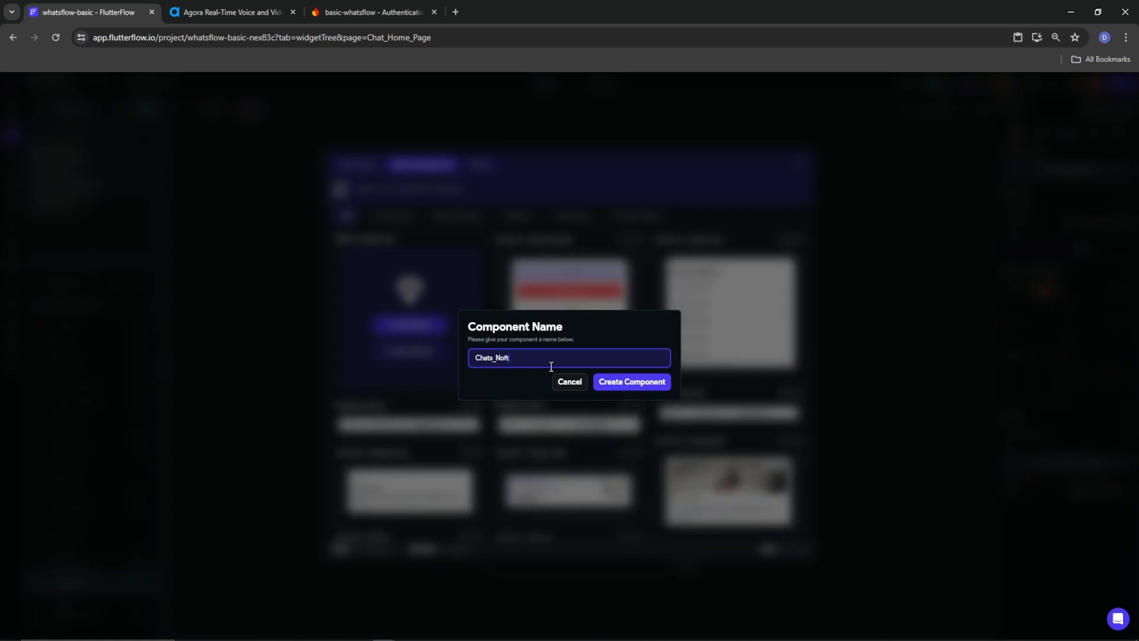
text(fications_Stack)
click(665, 386)
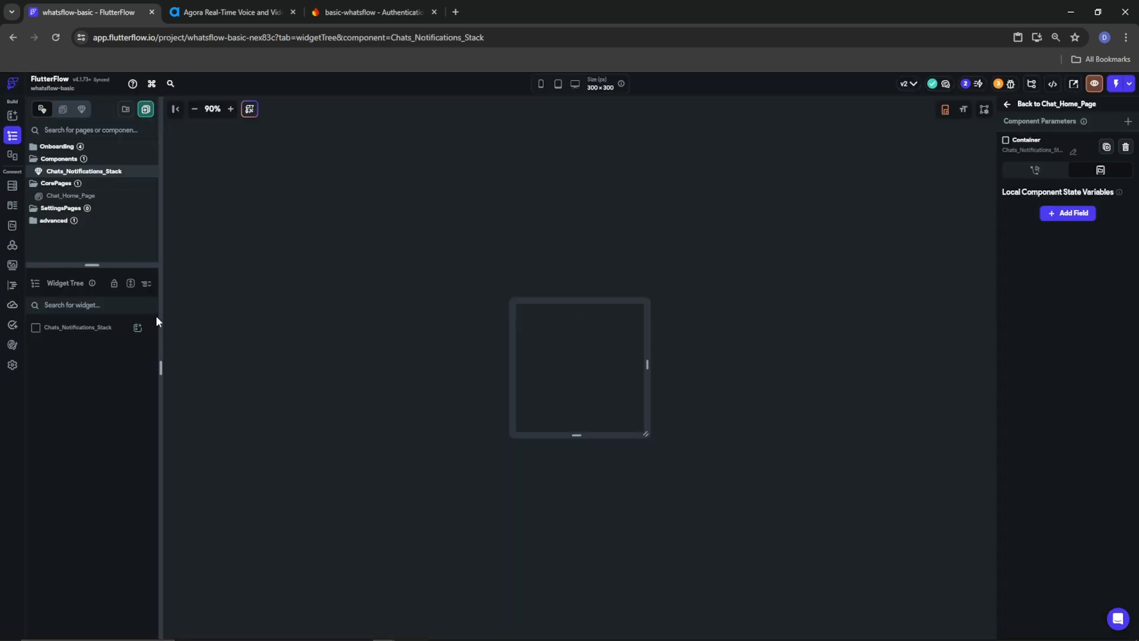
Add a Stack widget to the component
click(138, 328)
scroll(253, 475, down, 2)
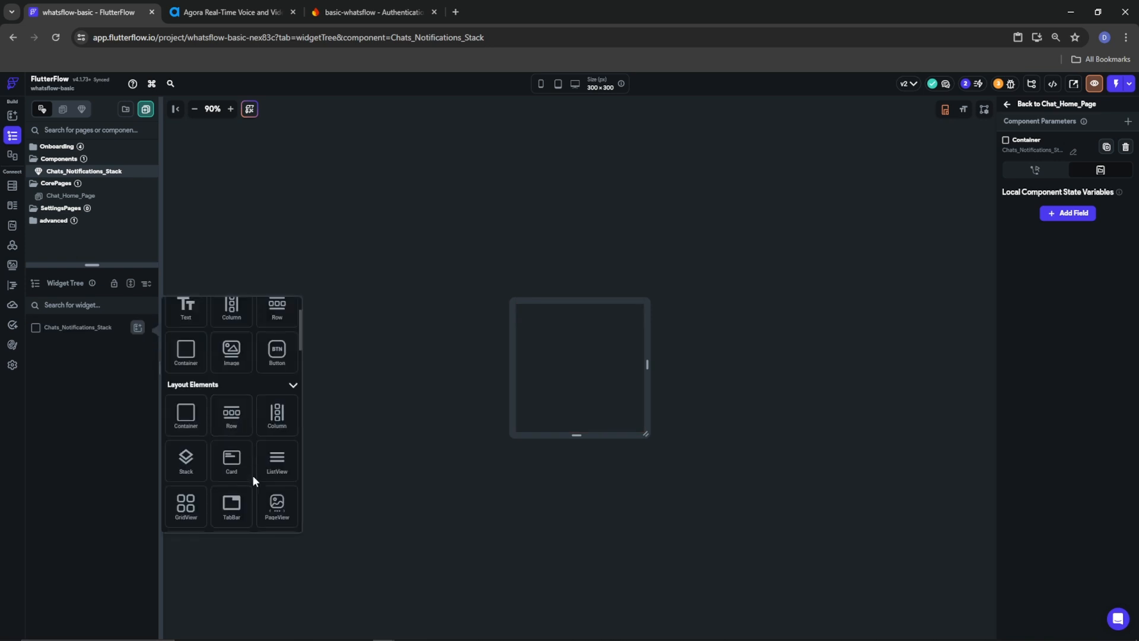
click(185, 466)
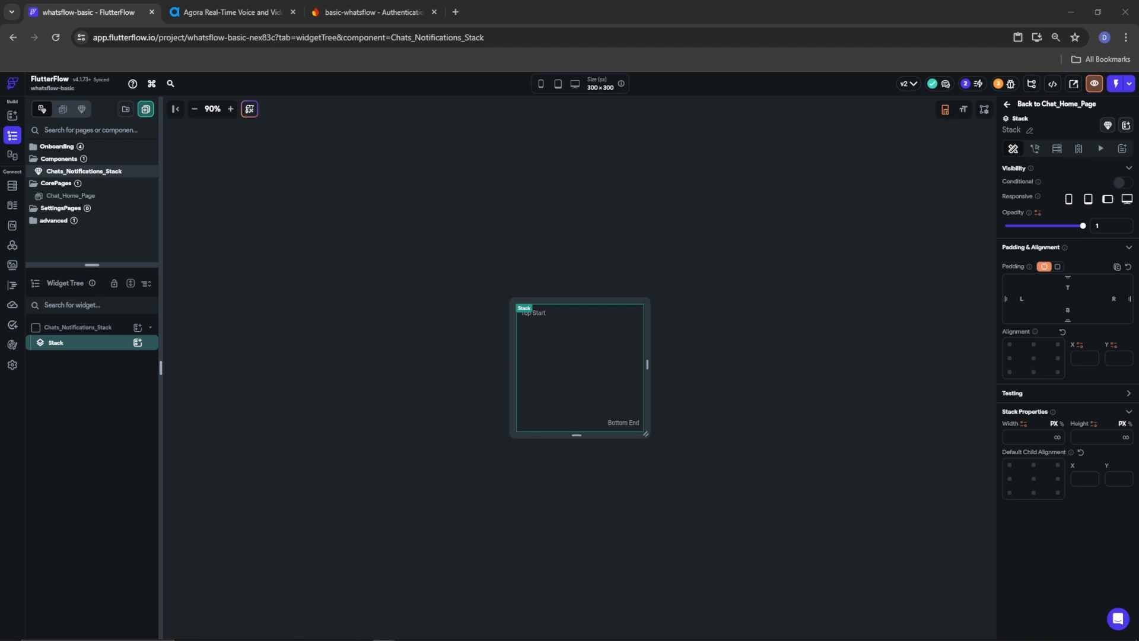
Place a Container inside the Stack, sized 40 × 40 with no fill colour
click(138, 343)
click(186, 437)
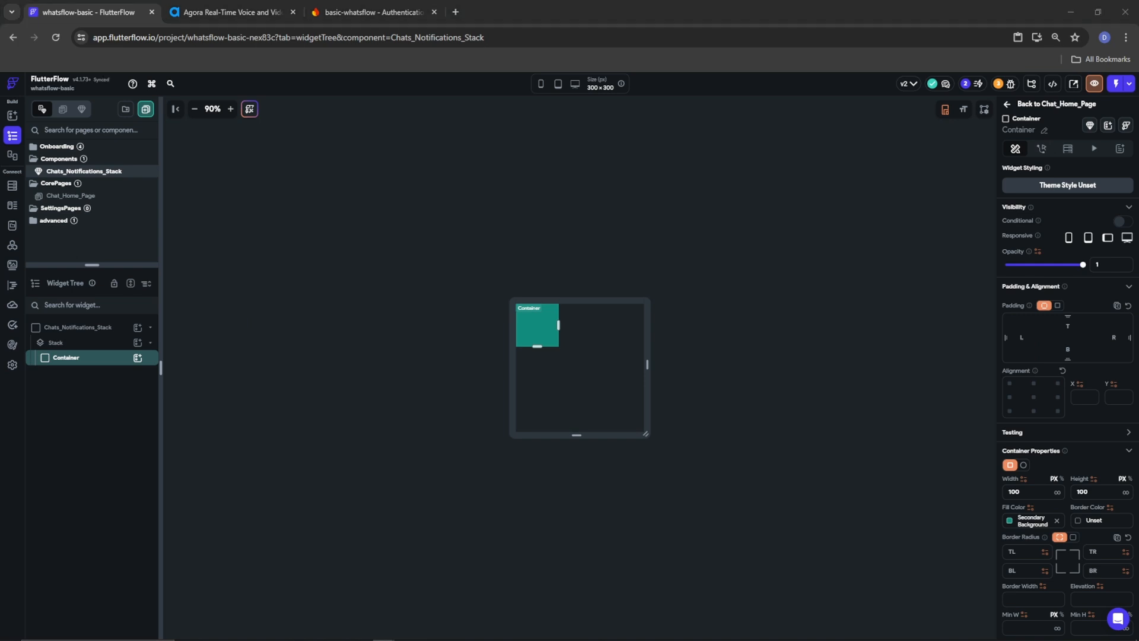
click(1022, 488)
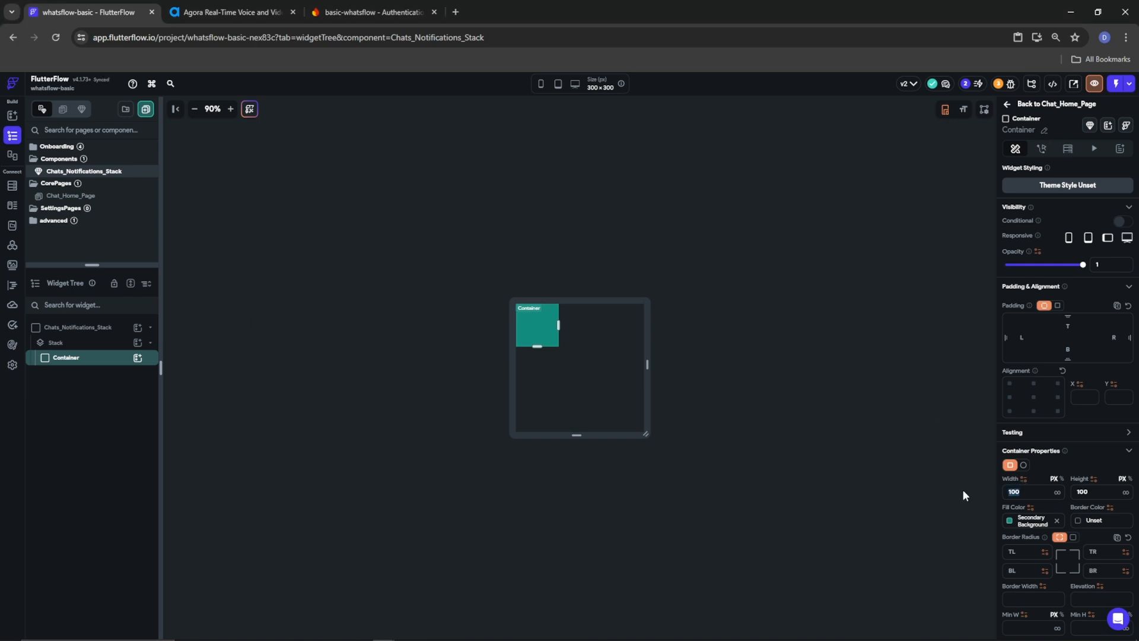
text(40)
key(Tab)
text(40)
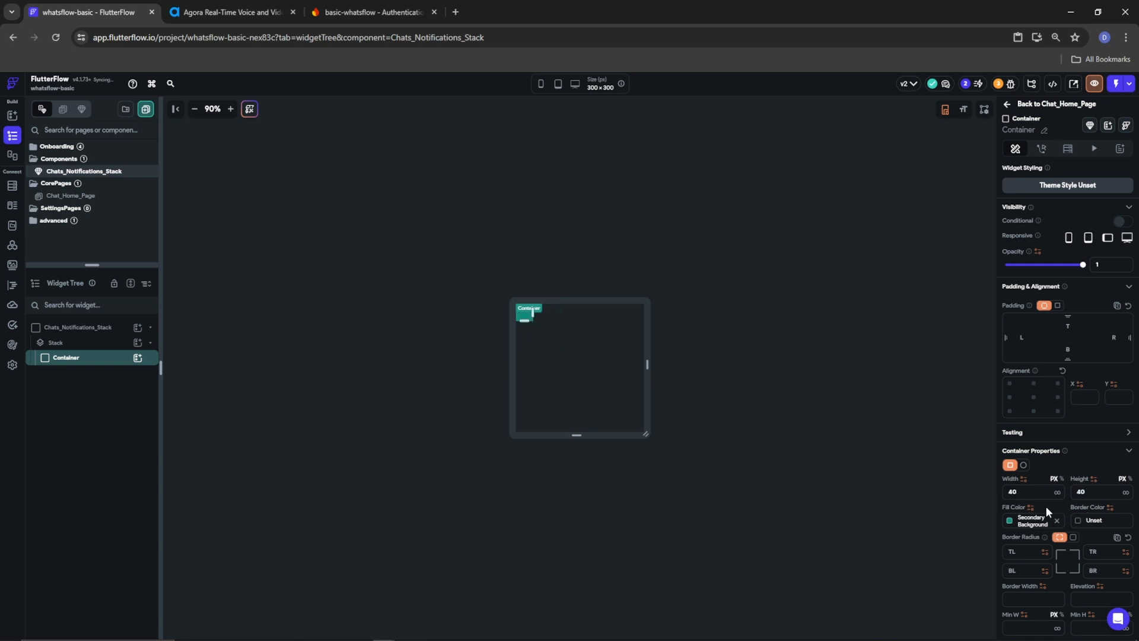
click(1057, 520)
scroll(1049, 507, down, 5)
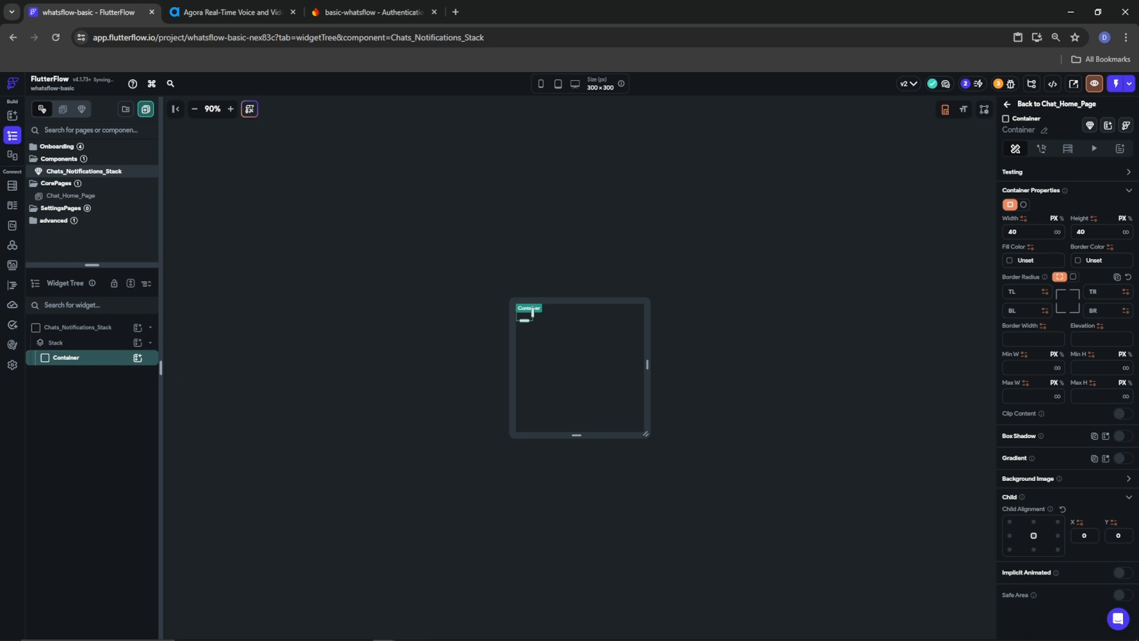
Duplicate the Container so the Stack holds two Containers
right_click(108, 363)
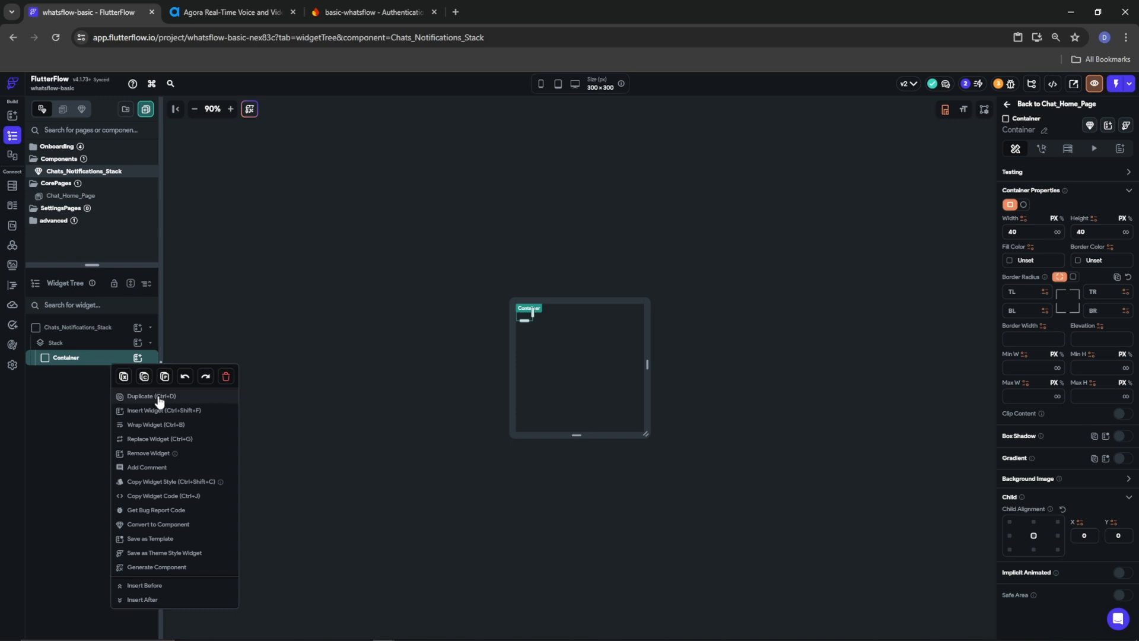
click(128, 396)
click(63, 373)
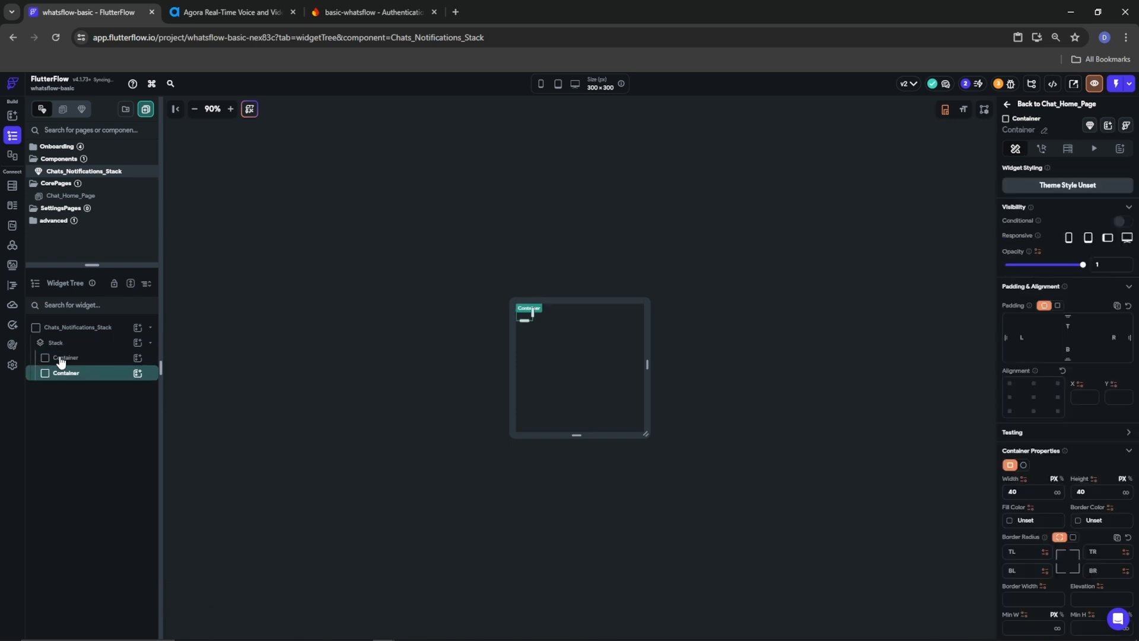
Search for 'badge' and add a Badge inside the first Container
click(137, 357)
scroll(221, 531, down, 5)
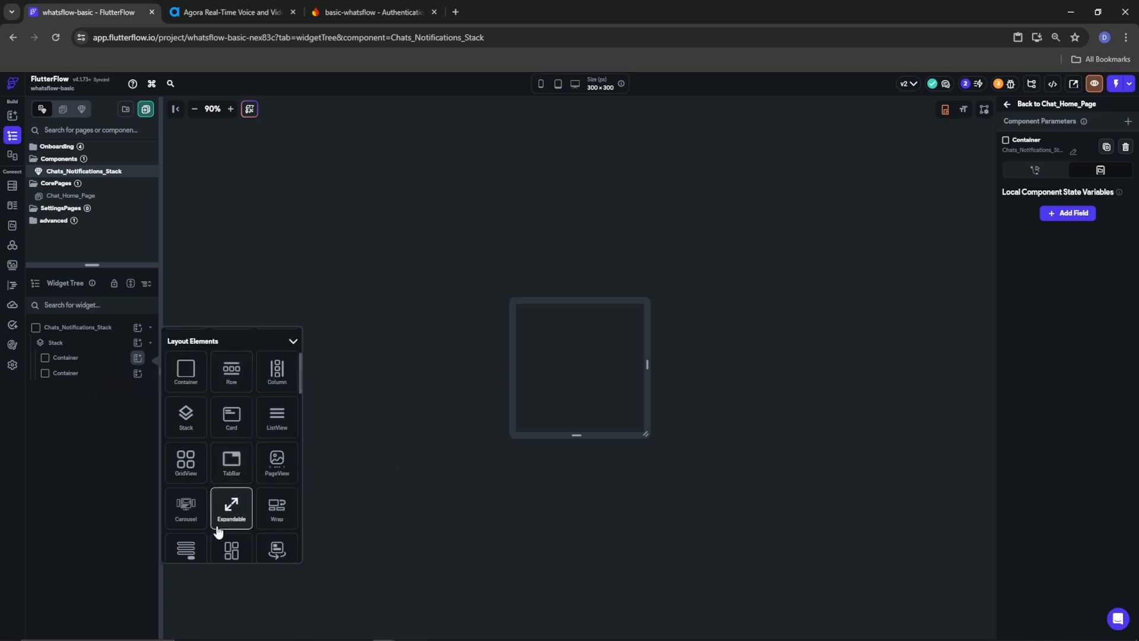
scroll(222, 510, down, 4)
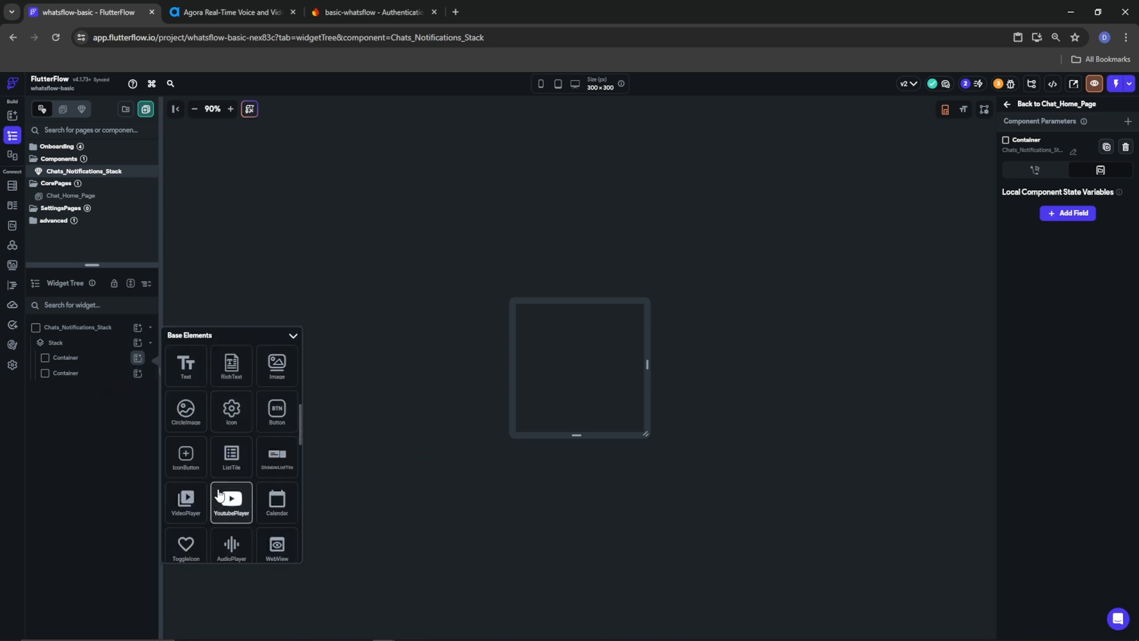
scroll(300, 441, up, 9)
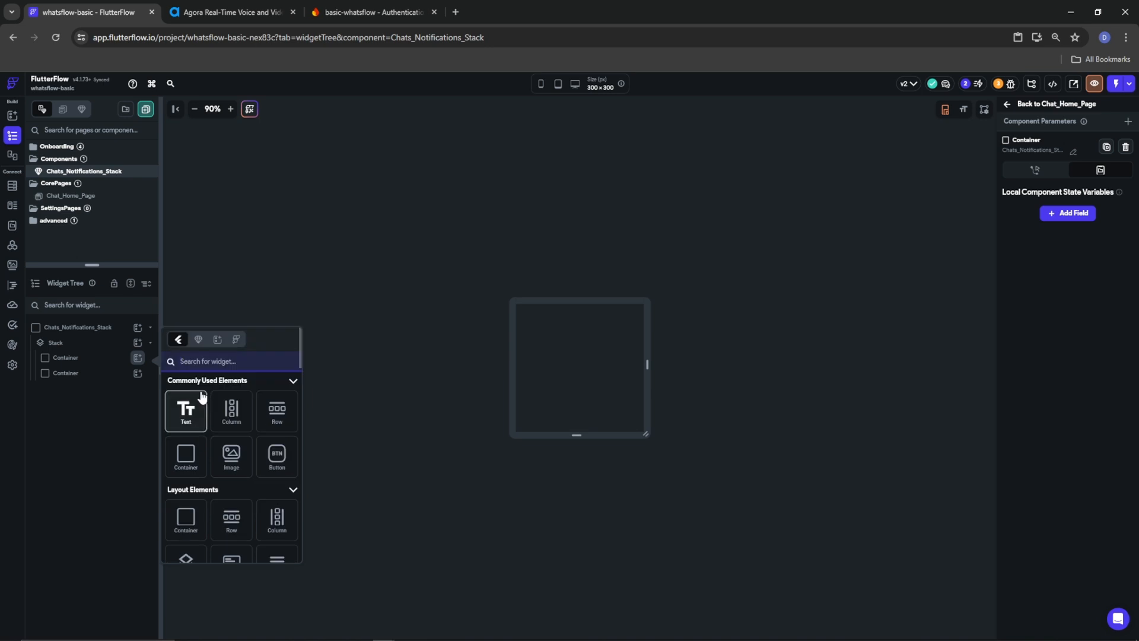
text(badge)
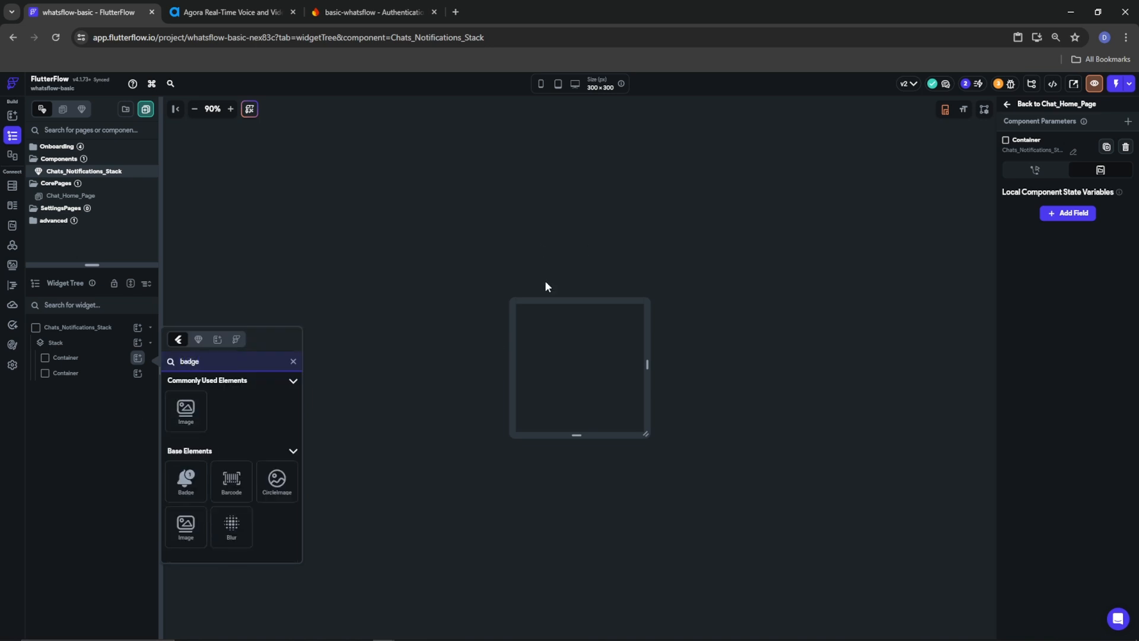
click(186, 480)
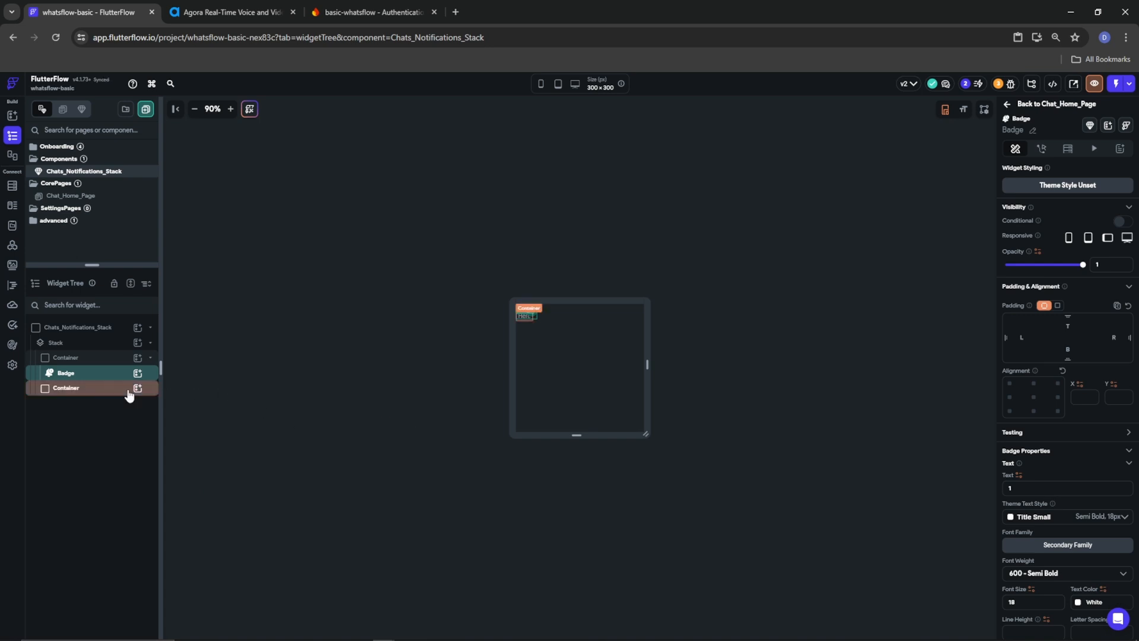
Add an Icon inside the Badge
click(137, 373)
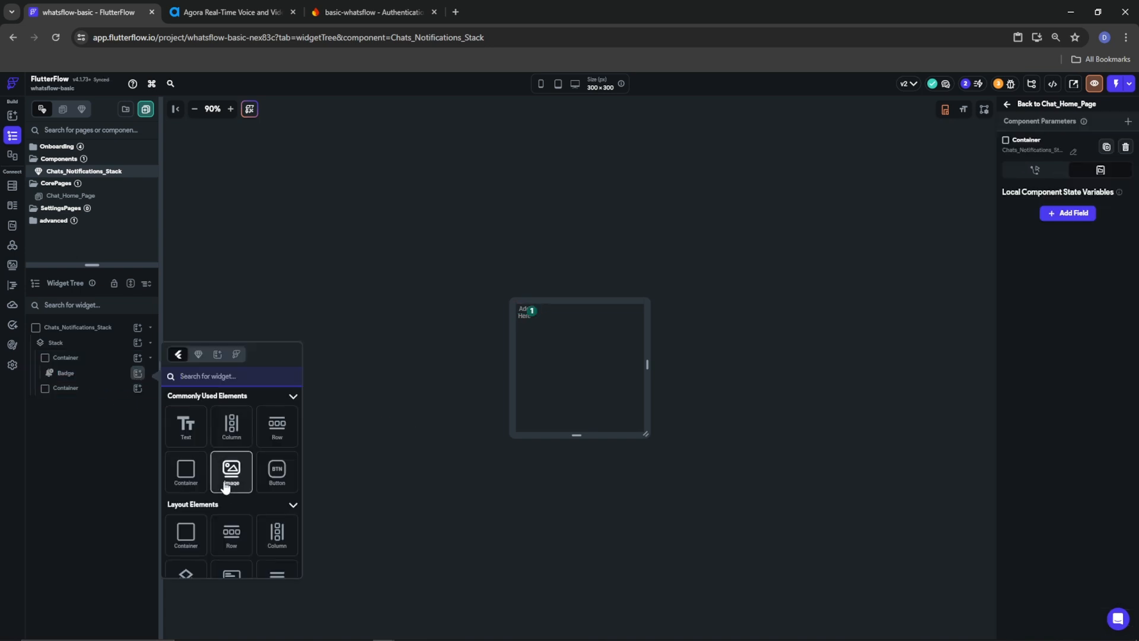
text(icon)
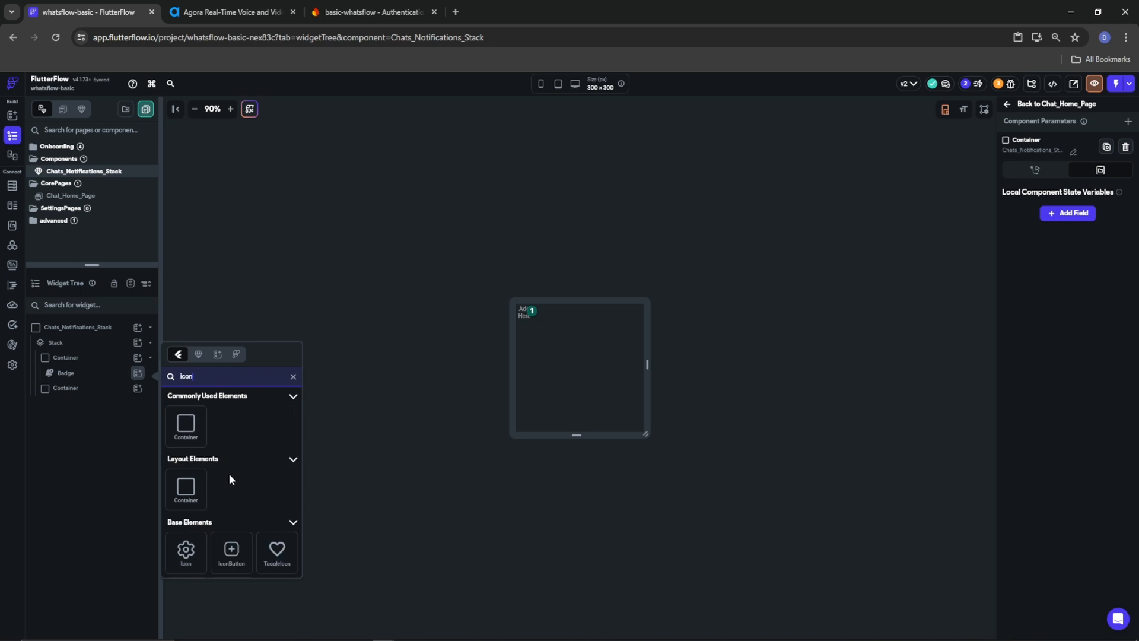
click(184, 552)
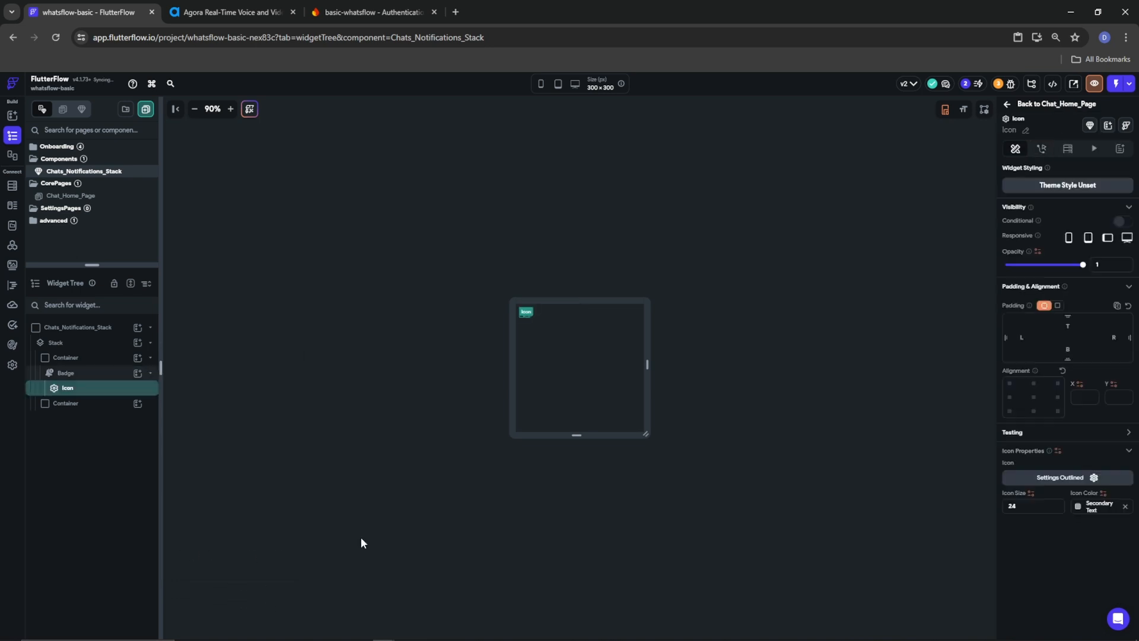
Make the badge's icon a size 20 Chat Outlined icon in Primary Text colour
click(1087, 509)
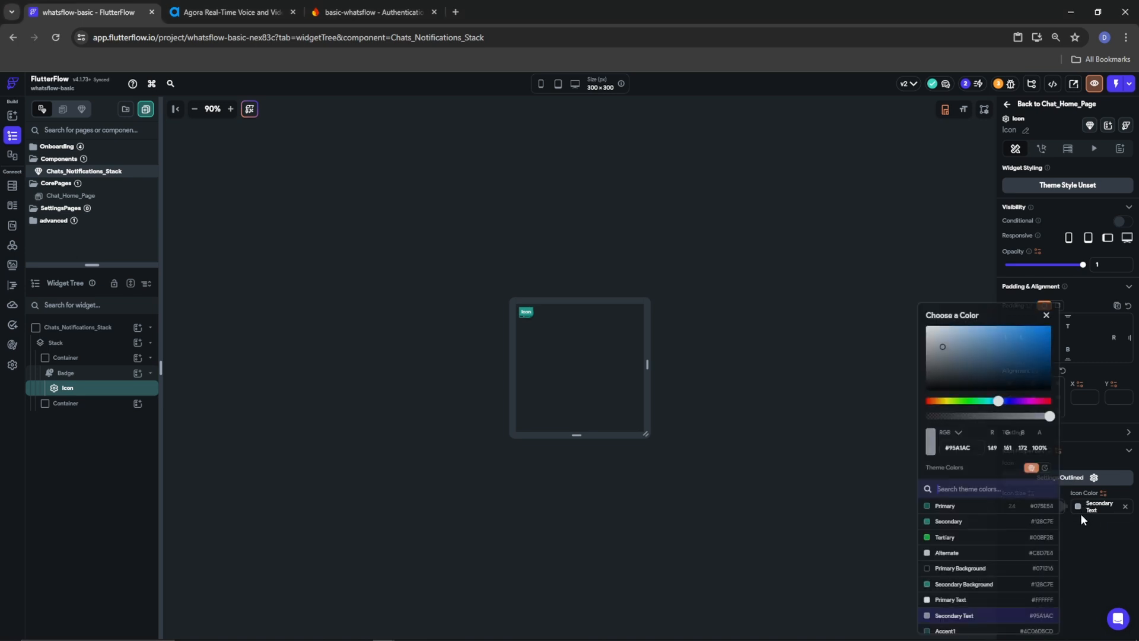
click(943, 599)
click(1081, 554)
click(1062, 478)
click(1032, 506)
text(20)
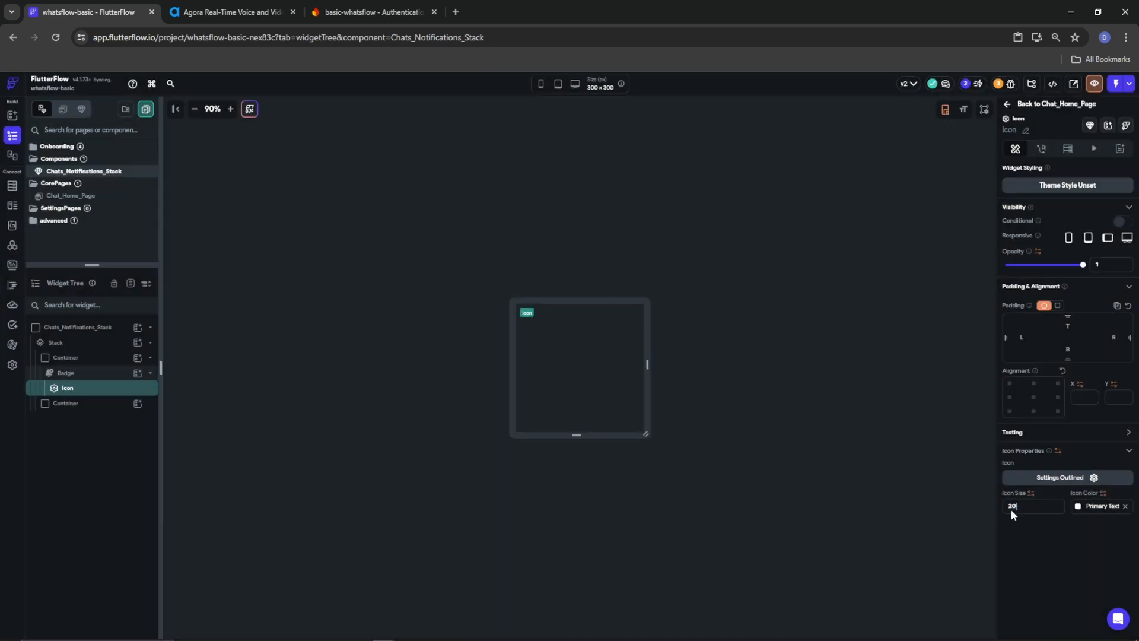
click(1091, 482)
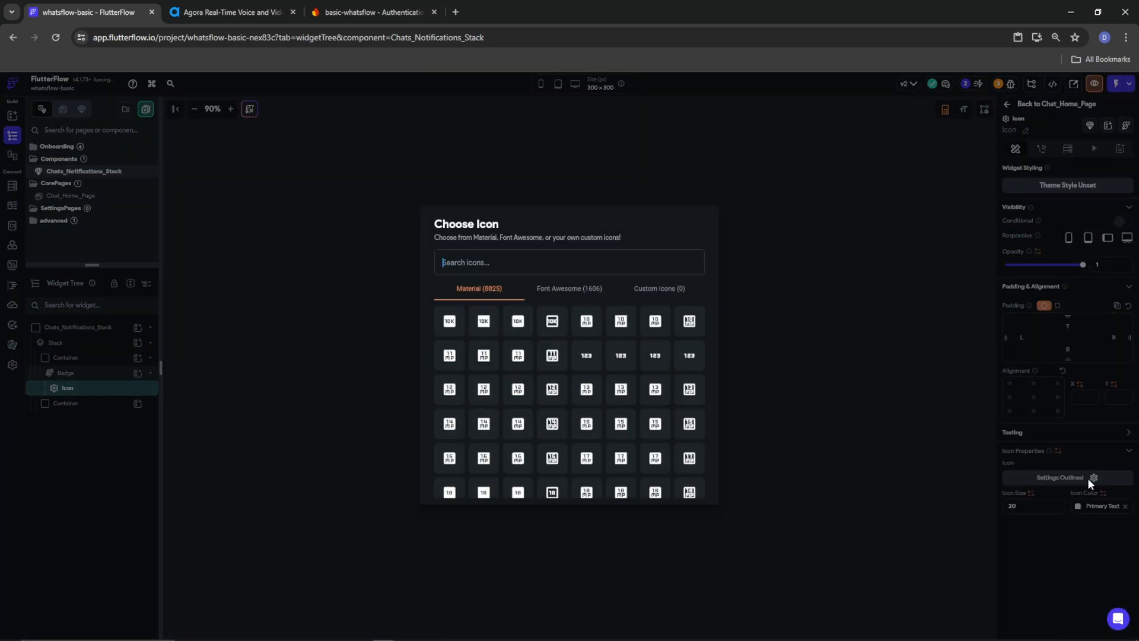
text(Chat)
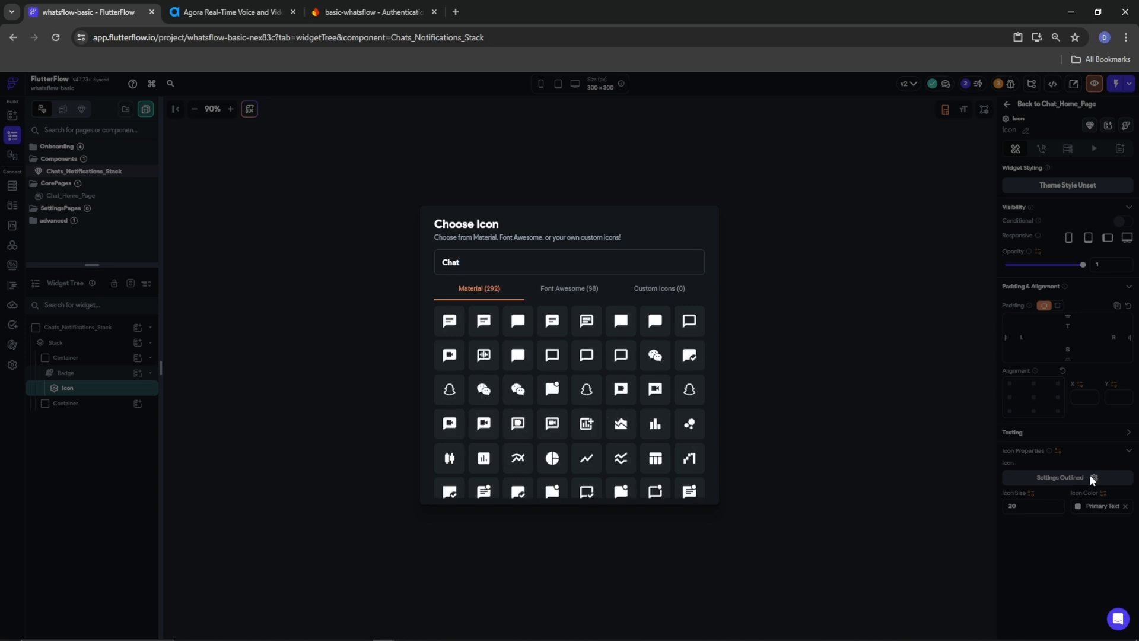
text(_Outl)
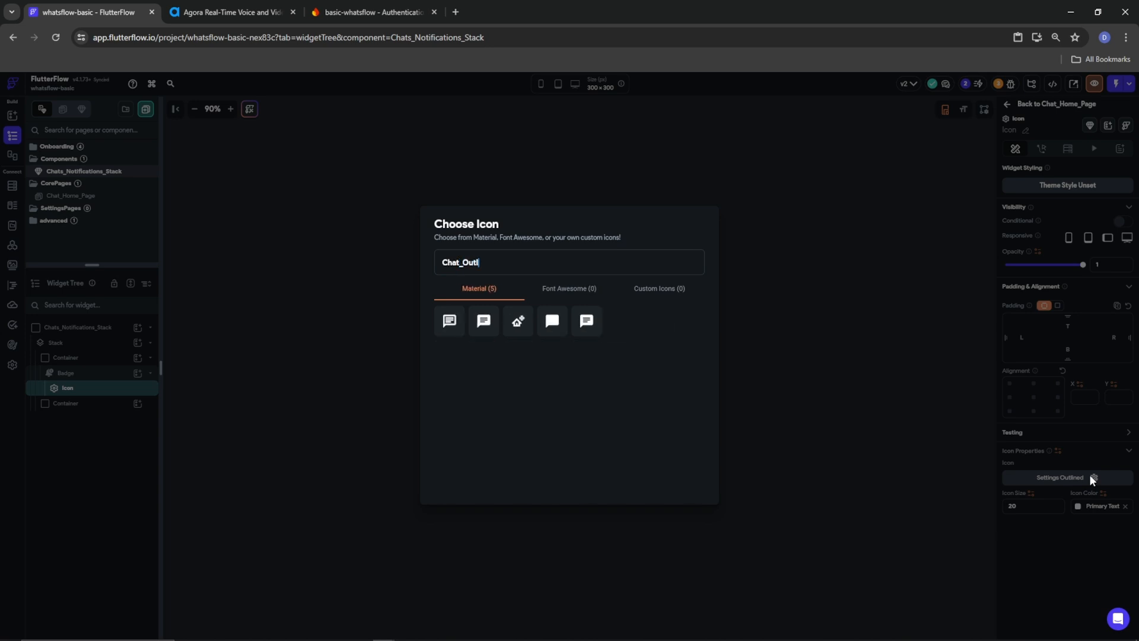
click(449, 321)
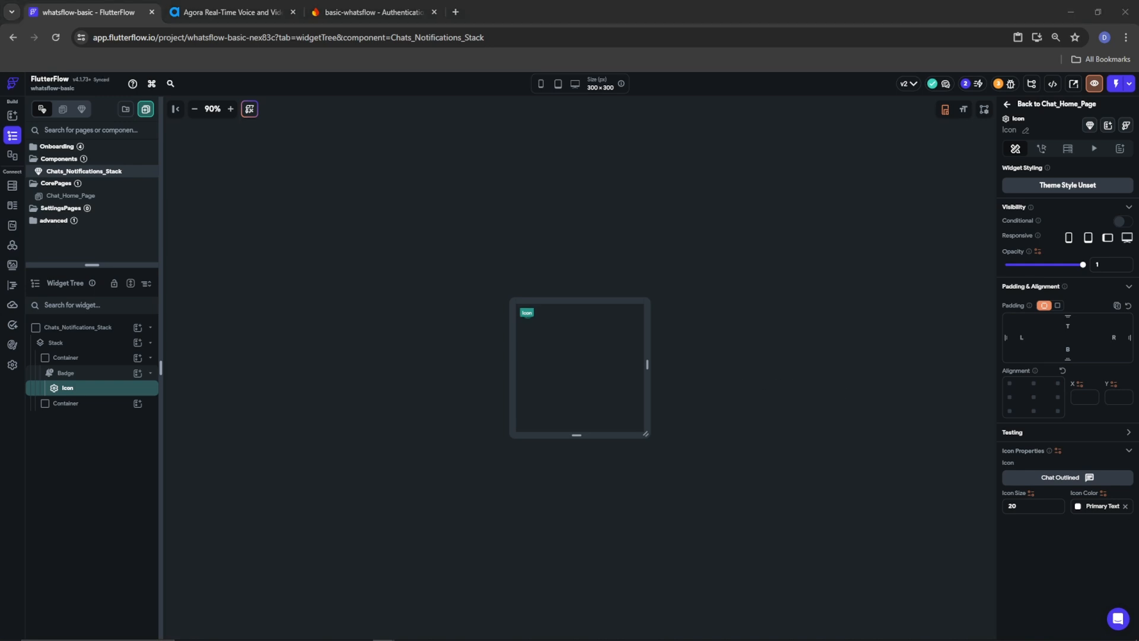
Copy the Icon and paste it into the Stack's second Container
right_click(96, 393)
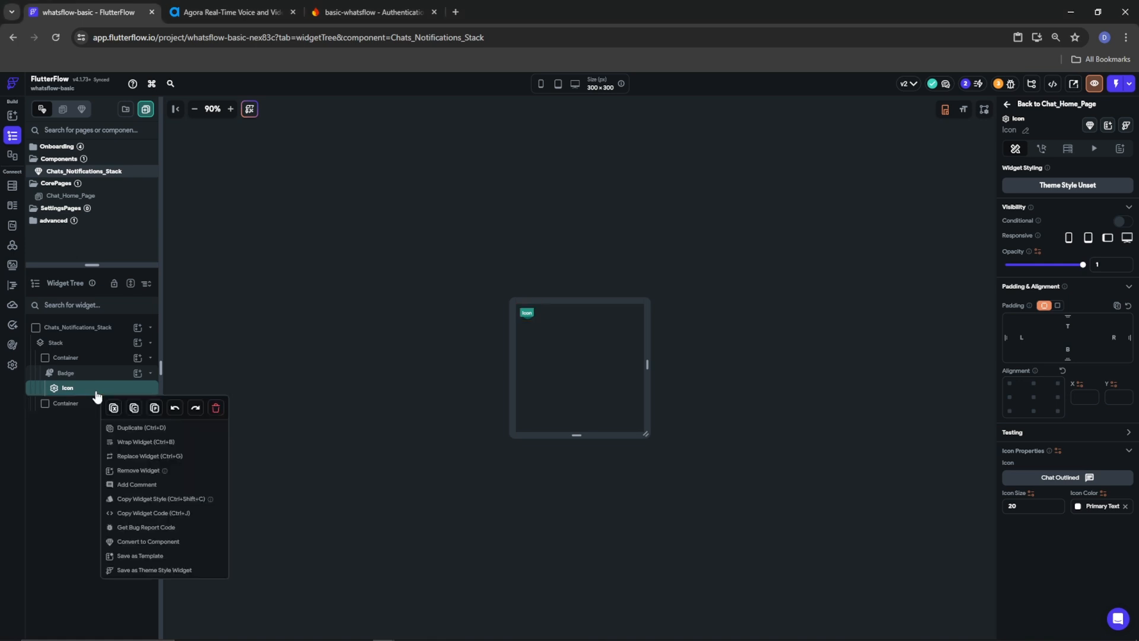
click(113, 407)
right_click(79, 403)
click(137, 404)
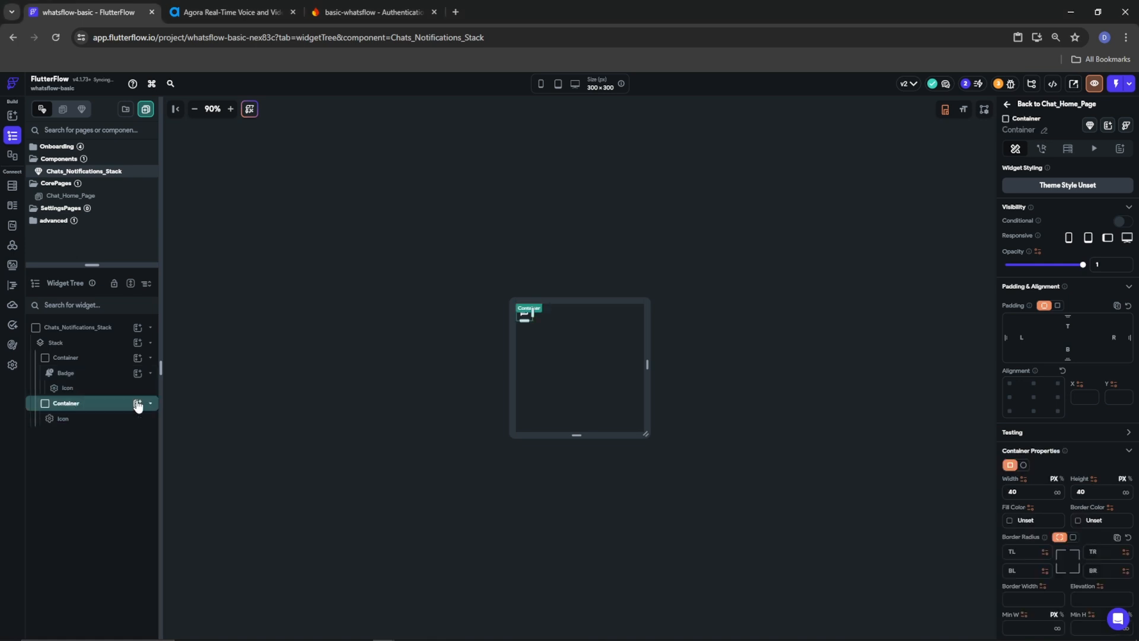
click(68, 419)
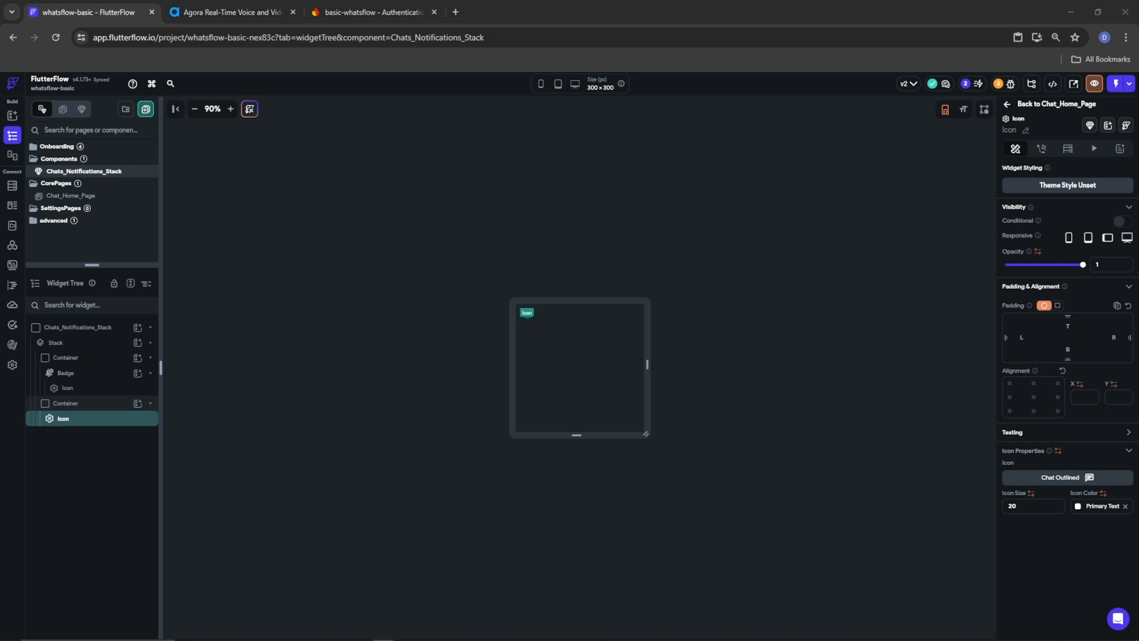
Give the Badge text font size 9 and font weight 500 - Medium
click(66, 372)
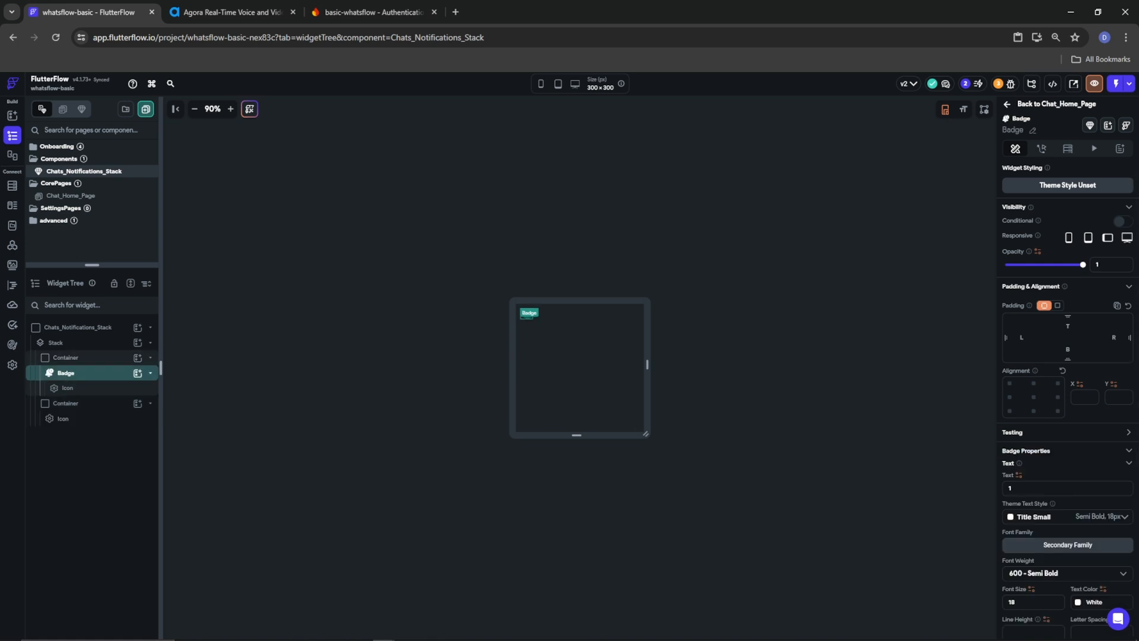
scroll(1055, 465, down, 1)
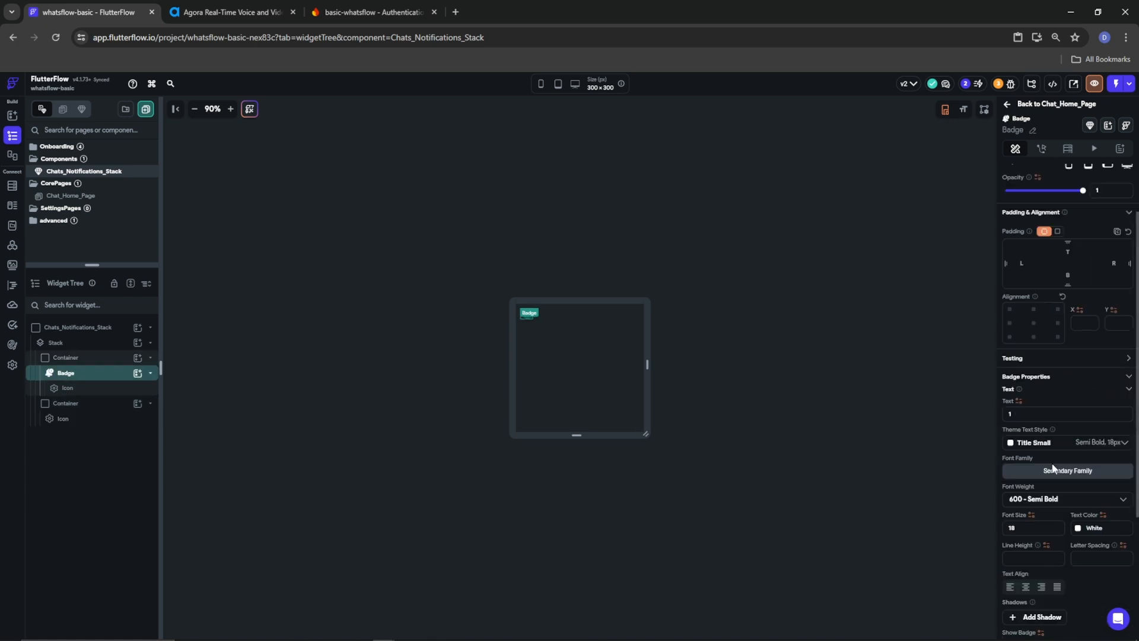
drag(1027, 527, 980, 527)
text(9)
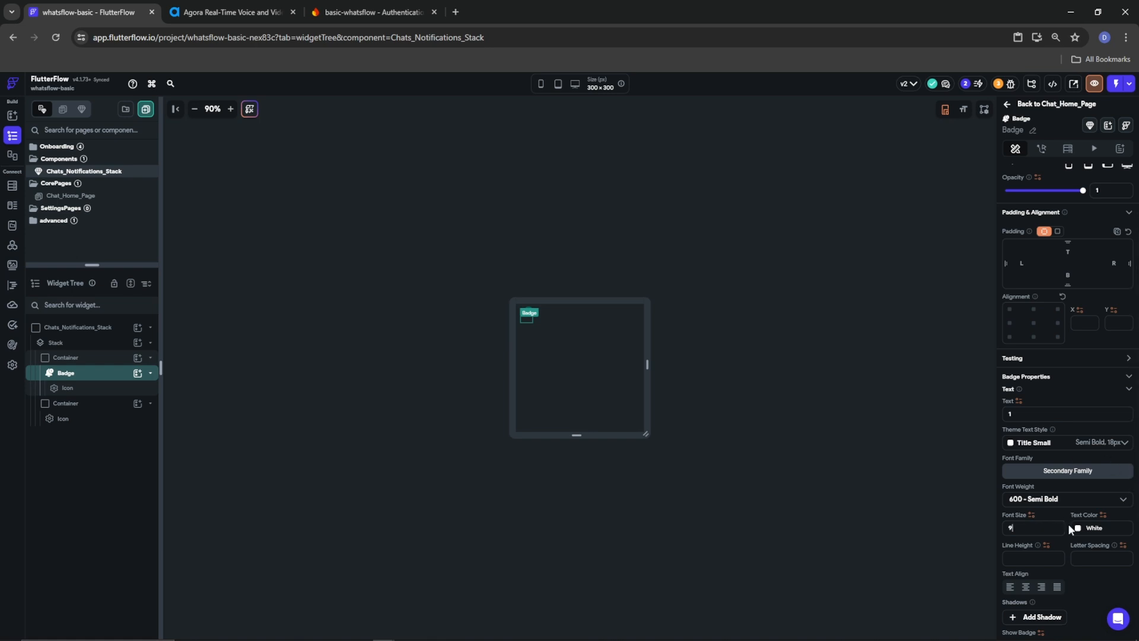
click(1046, 503)
click(1019, 472)
Set the Badge colour to Tertiary with padding 4 on all sides
scroll(1023, 575, down, 3)
click(1010, 484)
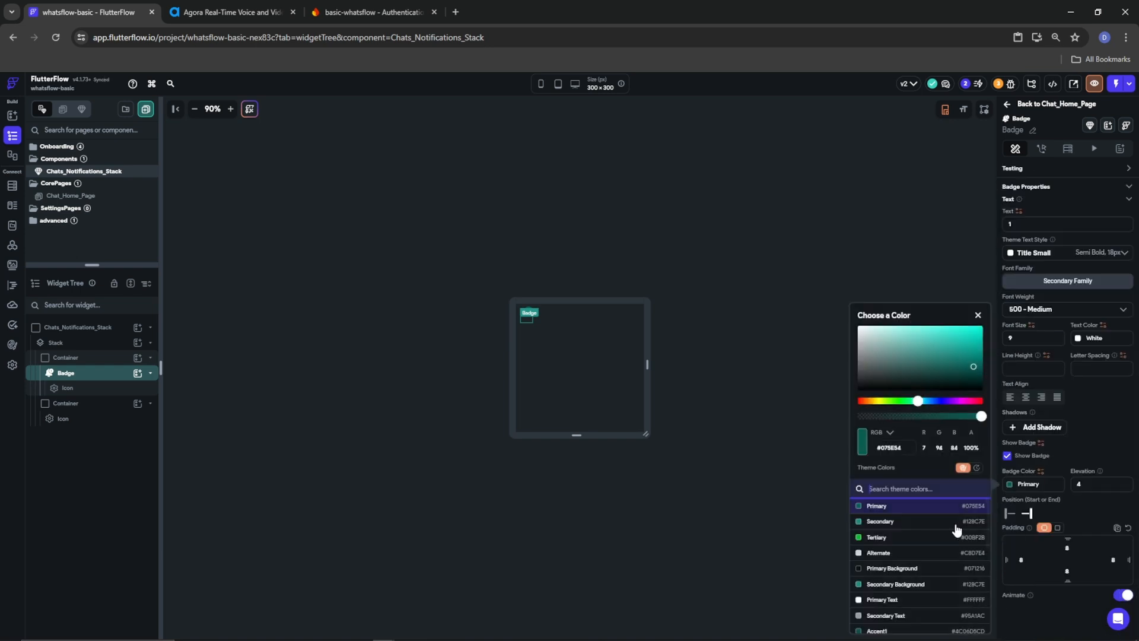
click(885, 540)
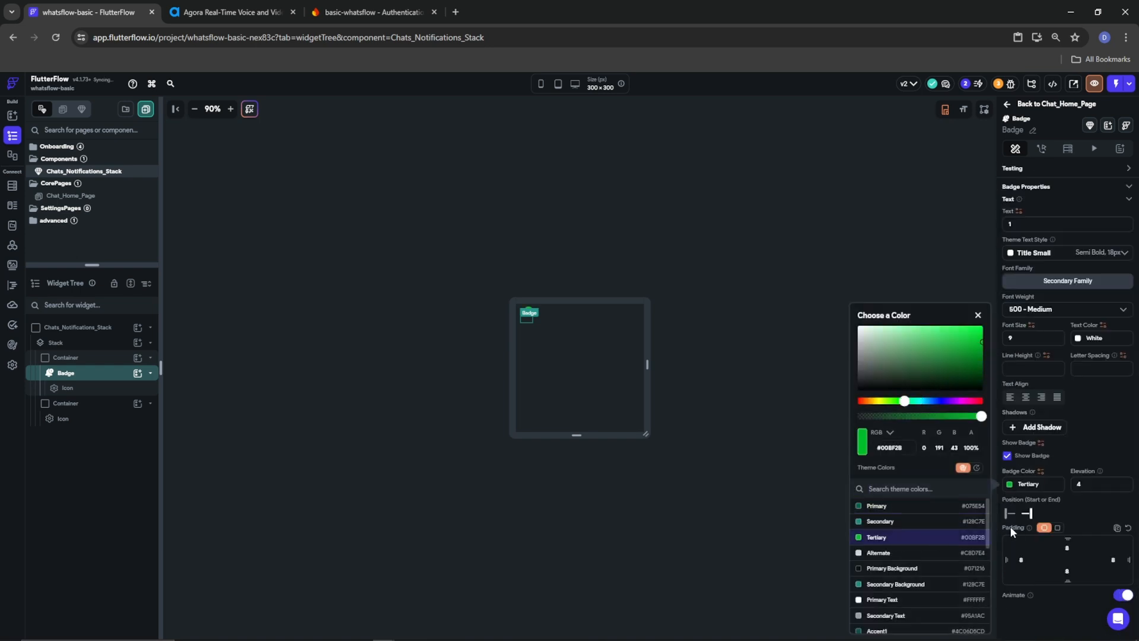
click(1050, 518)
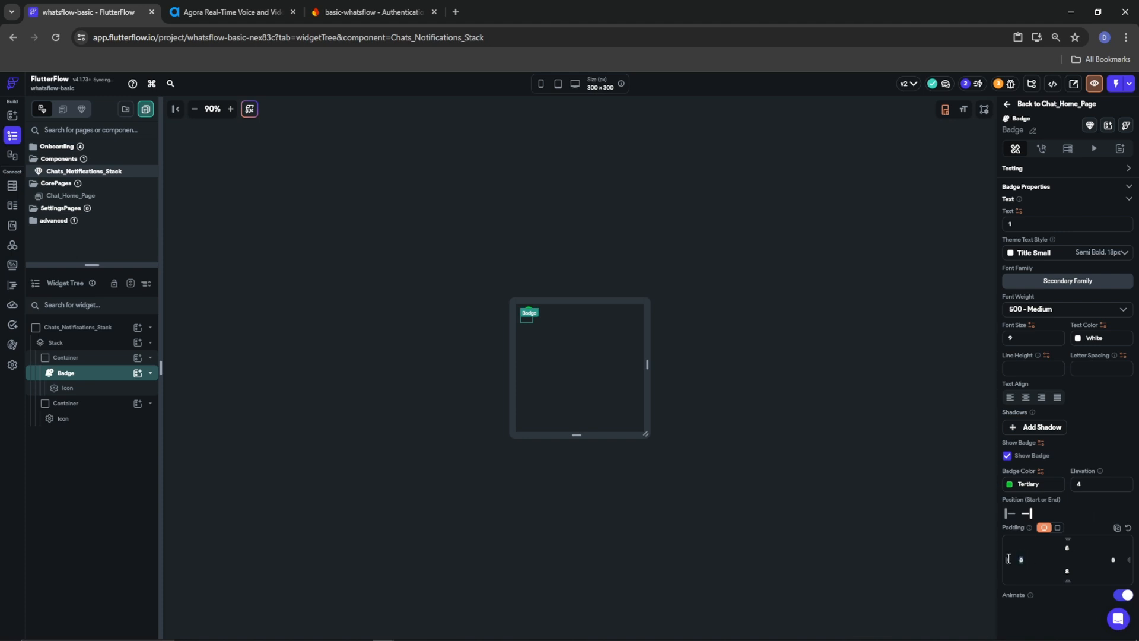
text(44)
click(761, 337)
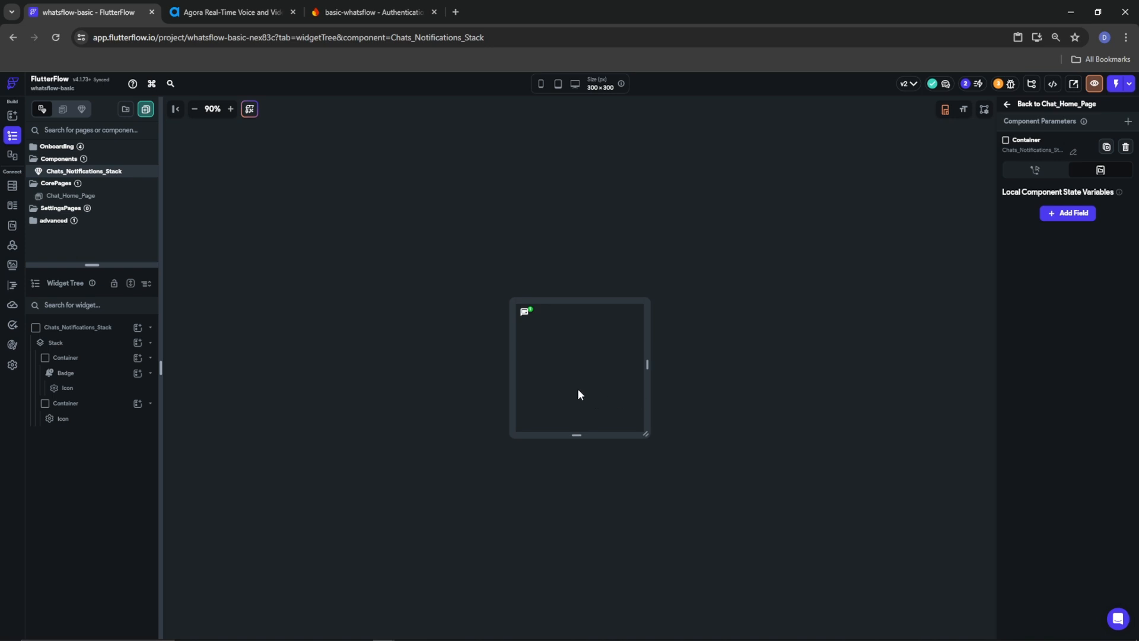
click(65, 372)
scroll(1056, 574, down, 5)
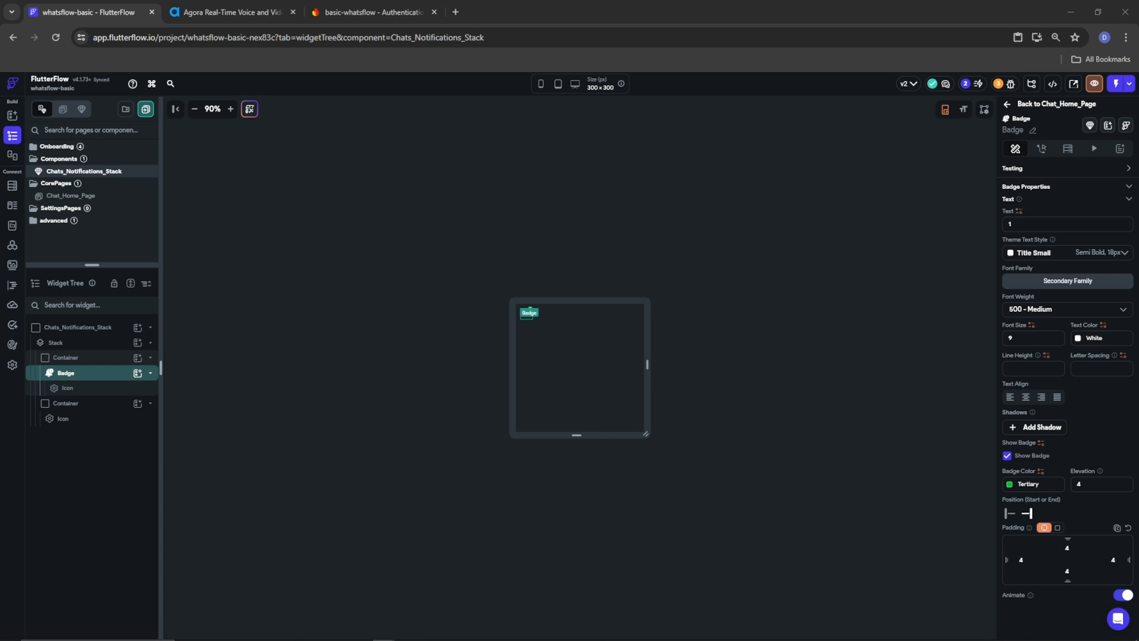
Add a new parameter to the Chats_Notifications_Stack component
click(54, 331)
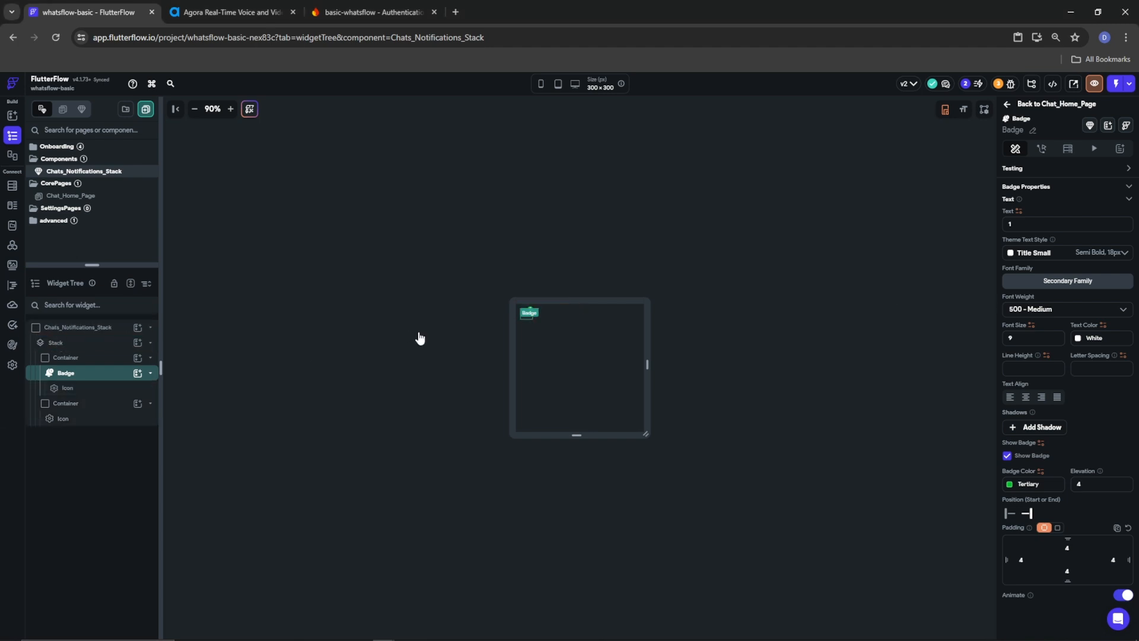
click(119, 331)
click(1129, 123)
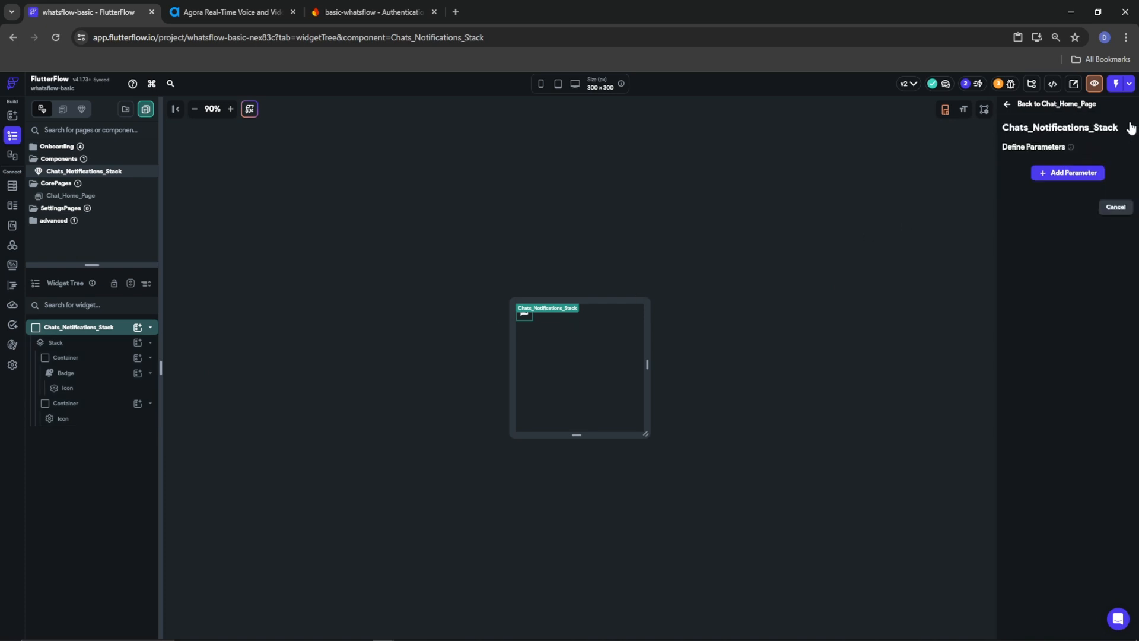
click(1065, 173)
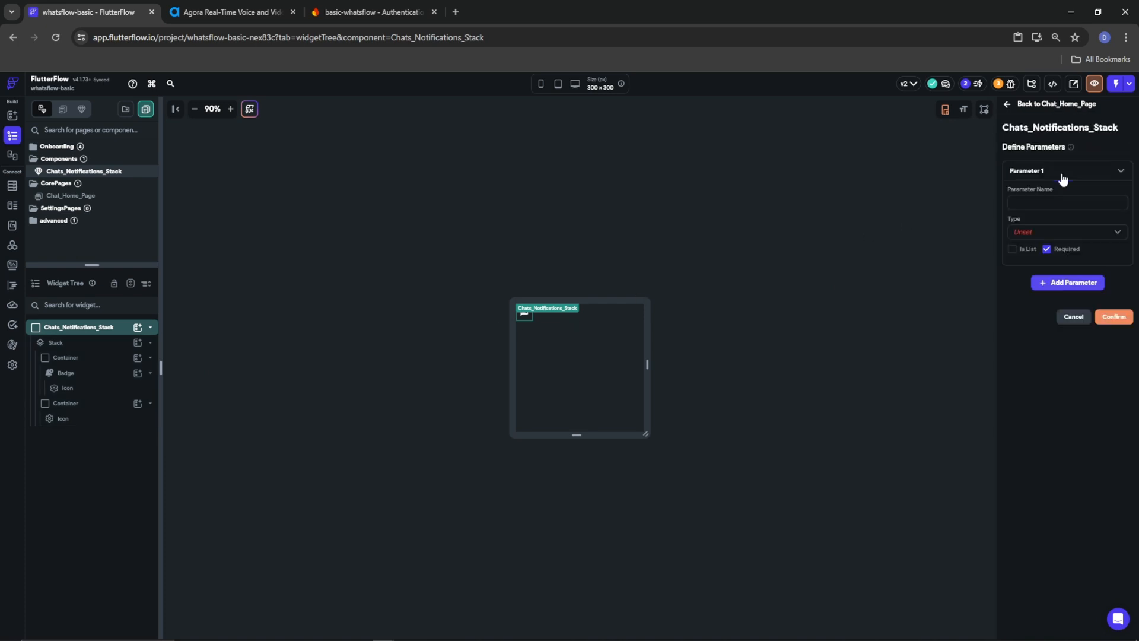
Discard the new parameter and delete the inner Container from Chat_Home_Page's Chats tab
click(1073, 316)
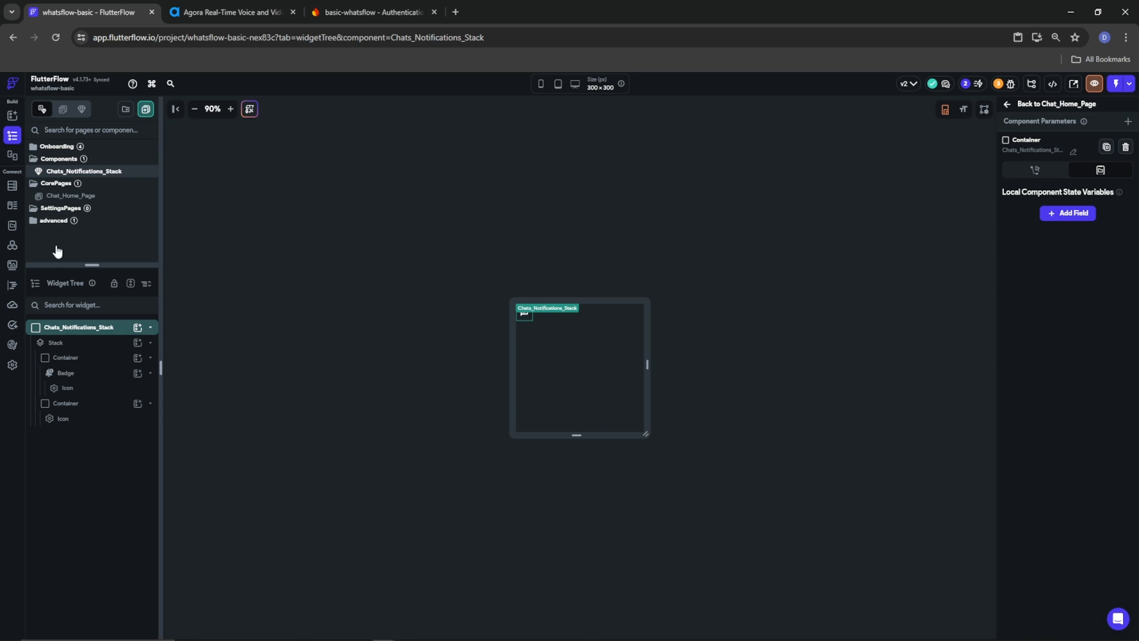
click(67, 195)
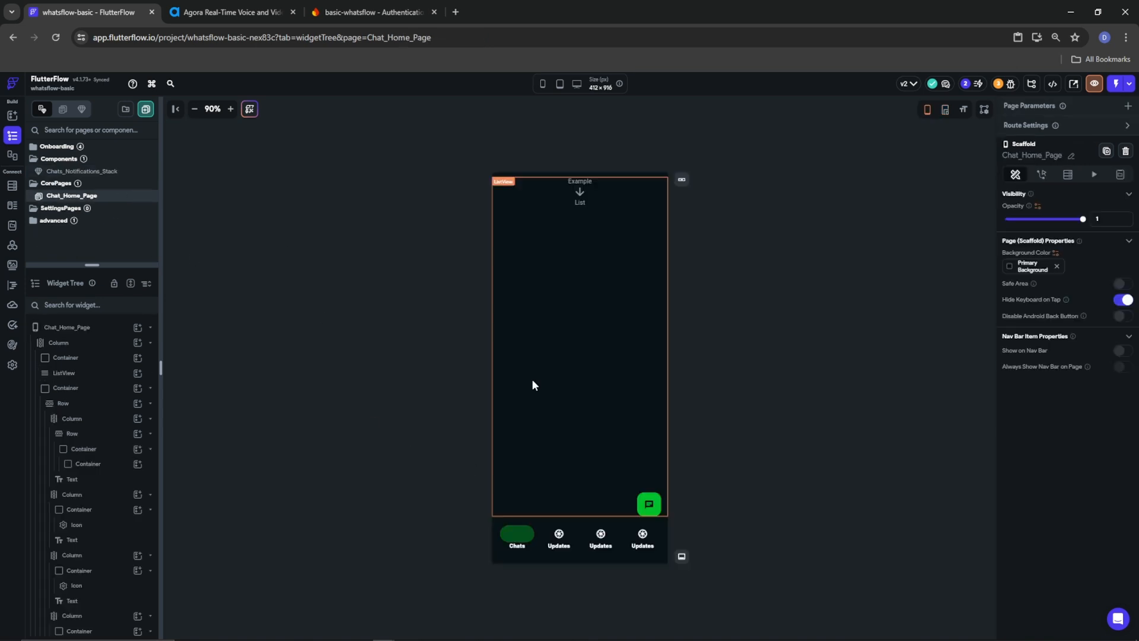
click(518, 534)
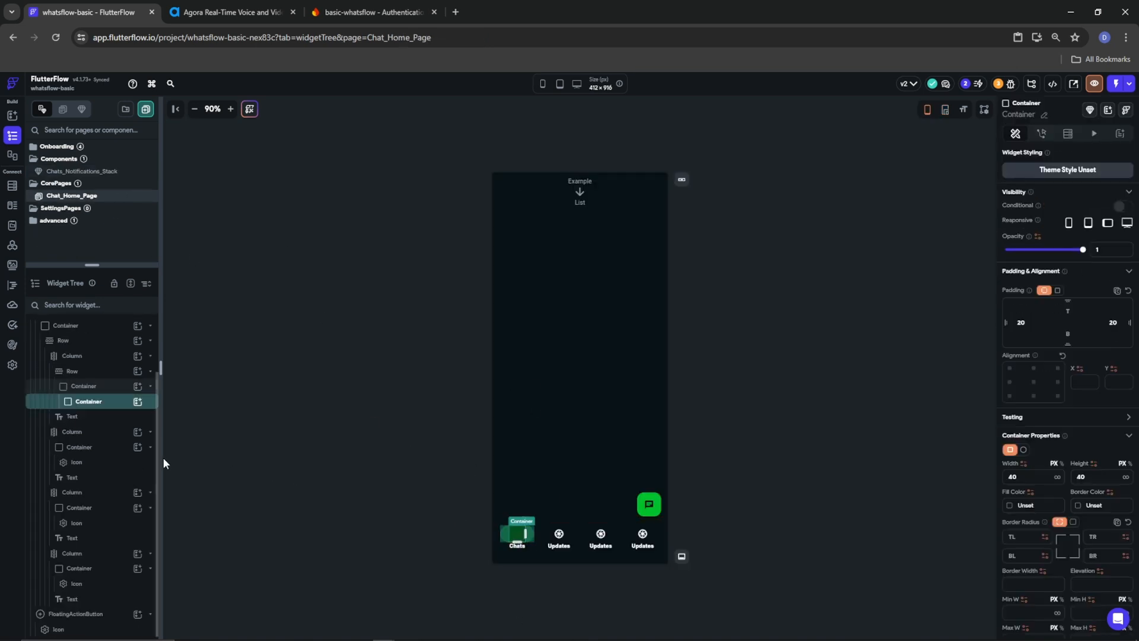
right_click(80, 402)
click(198, 419)
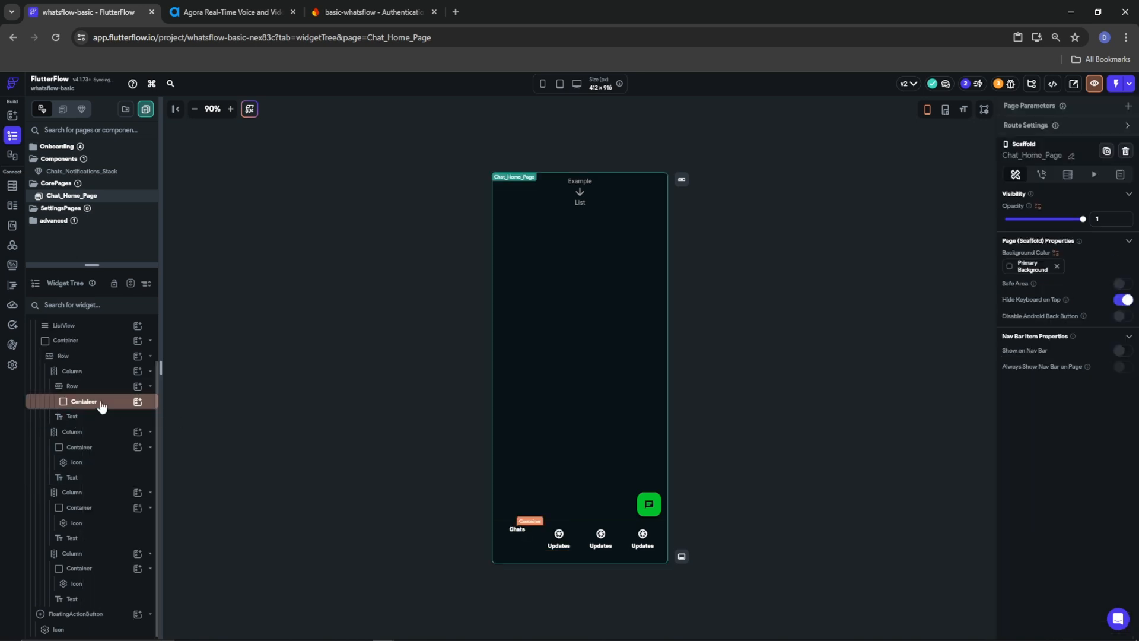
Insert the Chats_Notifications_Stack component into the Chats tab with left and right padding 20
click(137, 402)
click(137, 403)
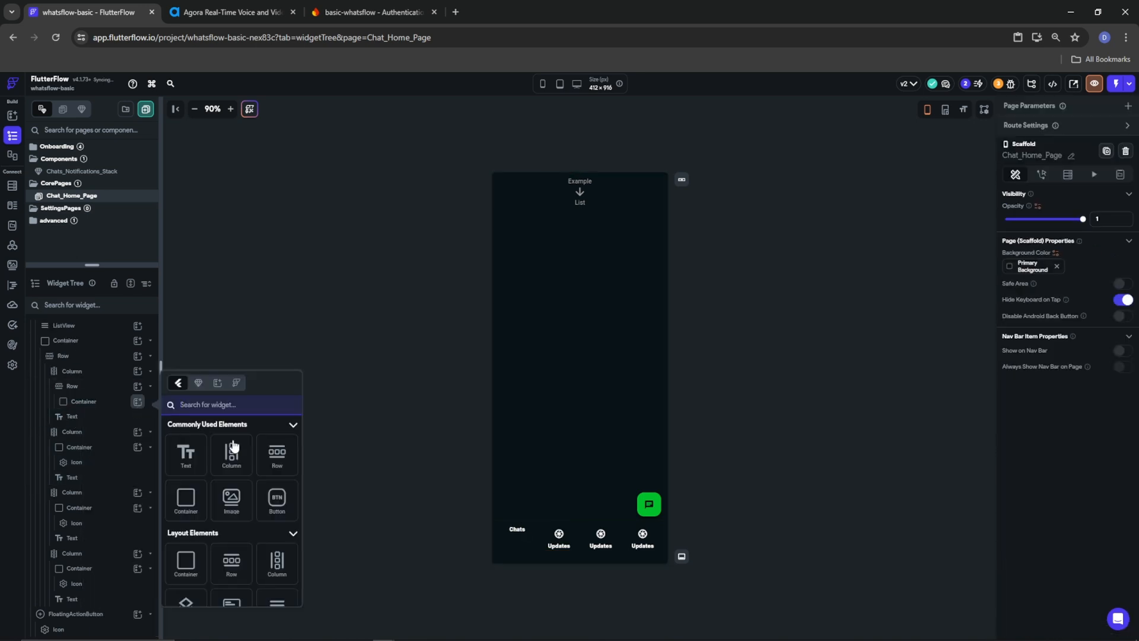
click(198, 382)
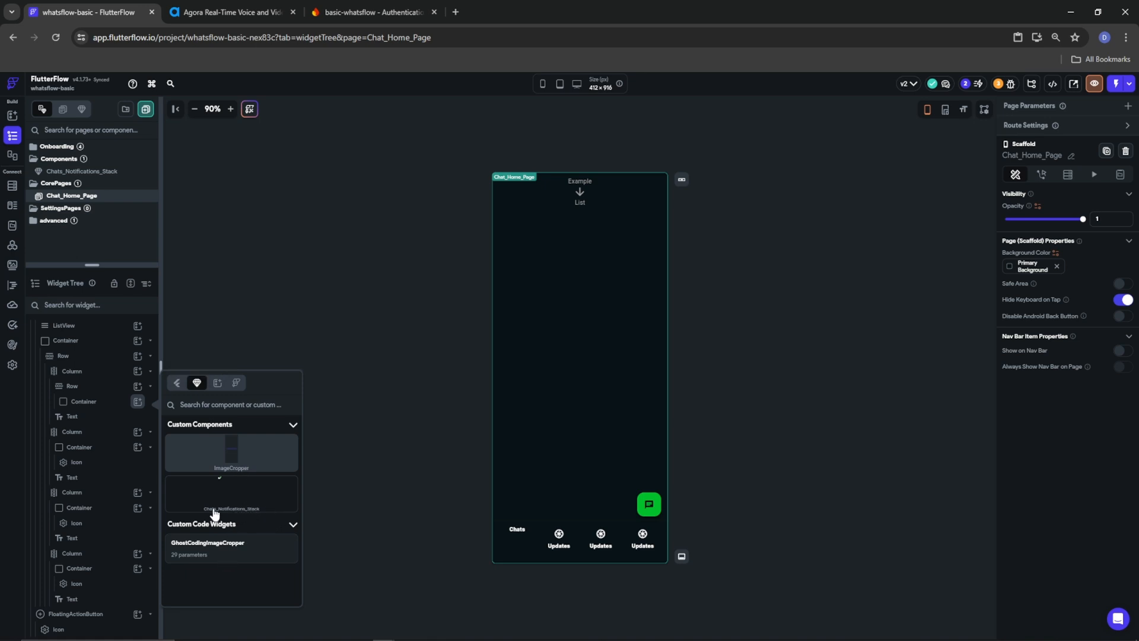
click(240, 507)
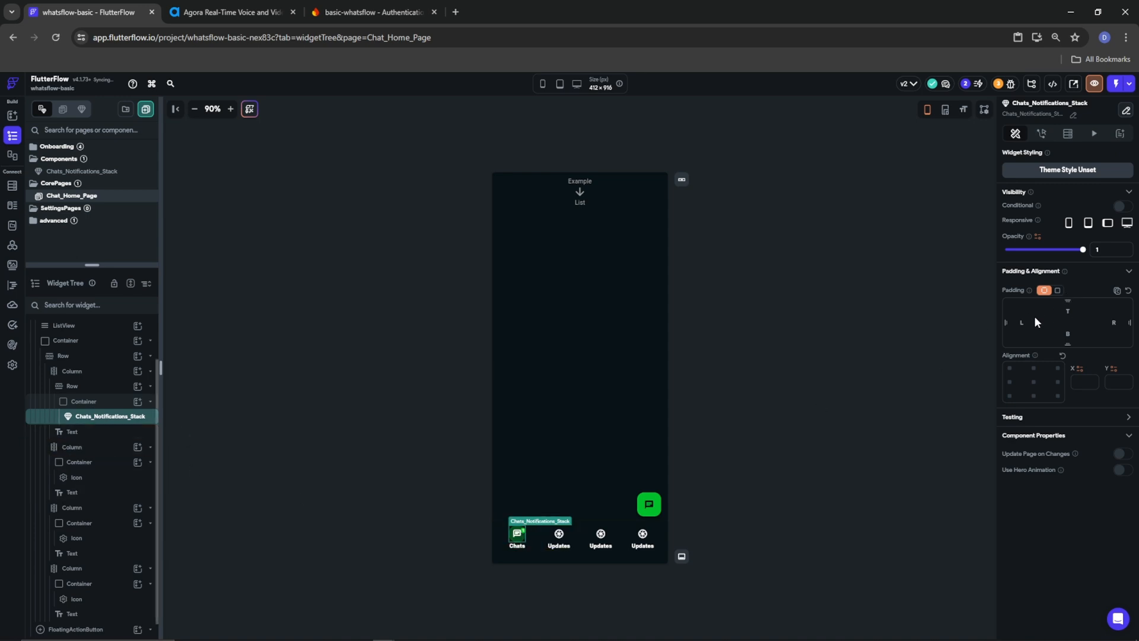
text(20)
click(1112, 324)
text(20)
click(823, 475)
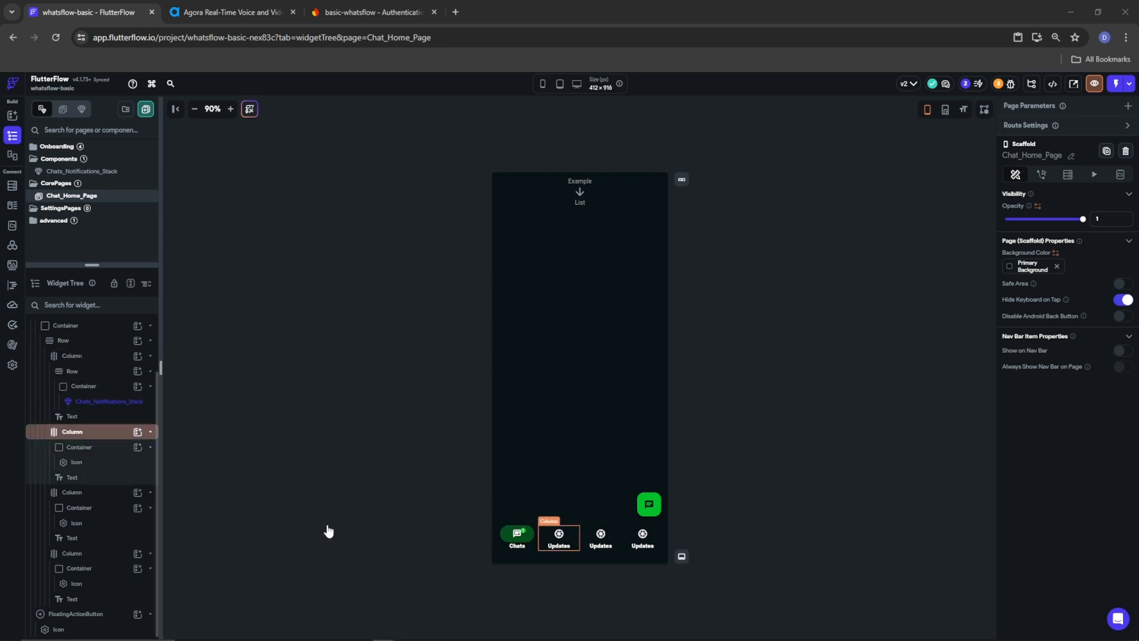
Replace the last nav tab's icon with a Stack inside its Container
click(642, 536)
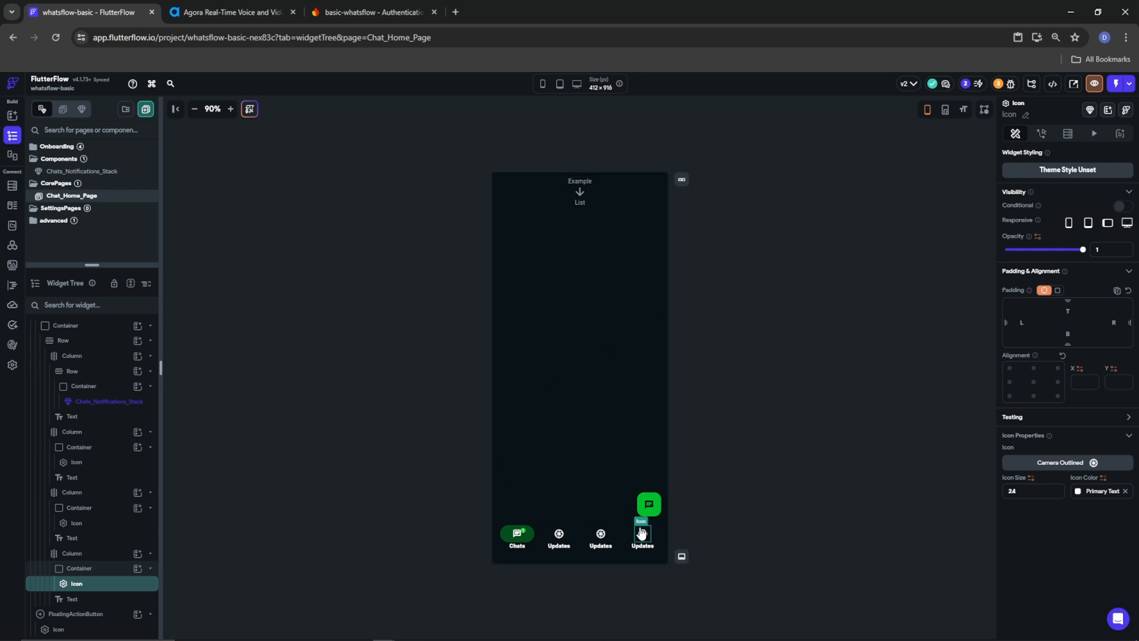
right_click(89, 585)
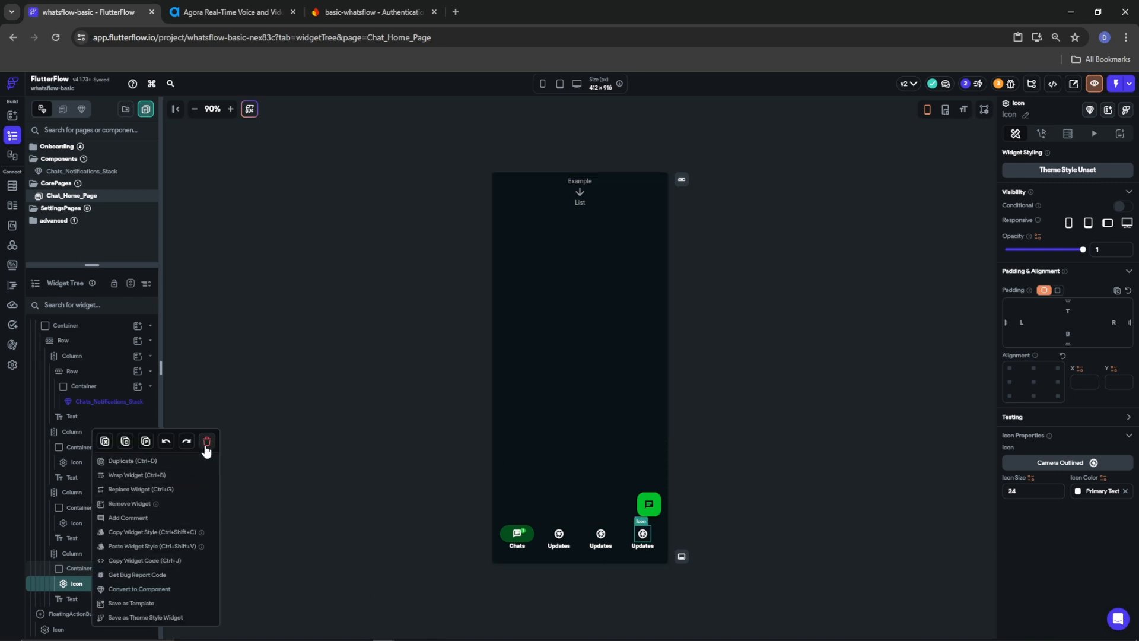
click(205, 440)
click(95, 583)
click(137, 583)
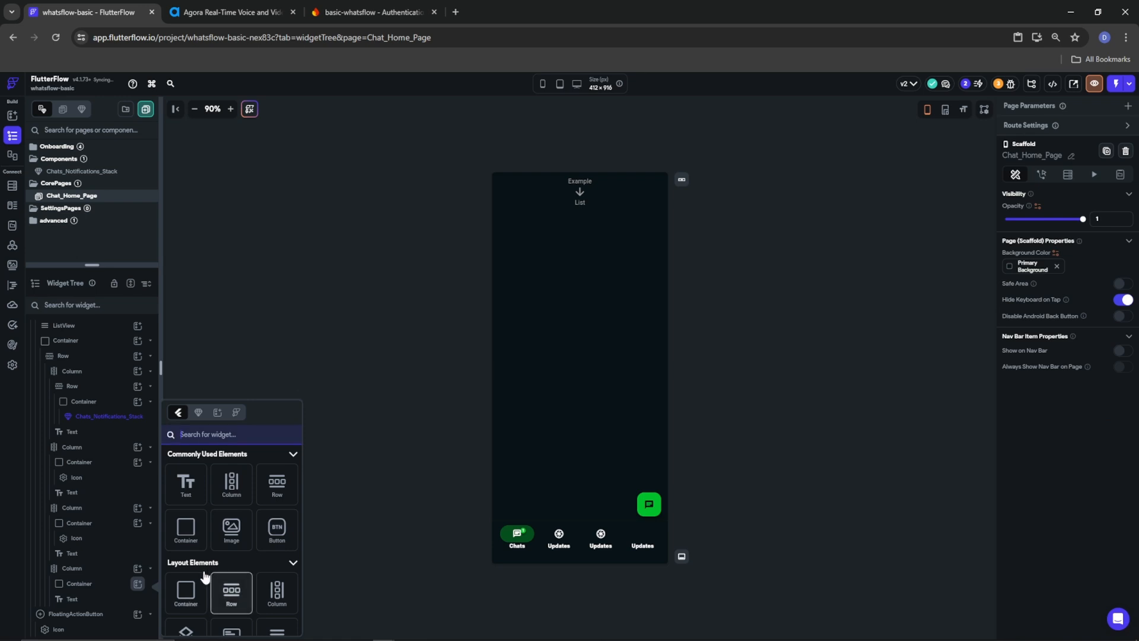
text(stack)
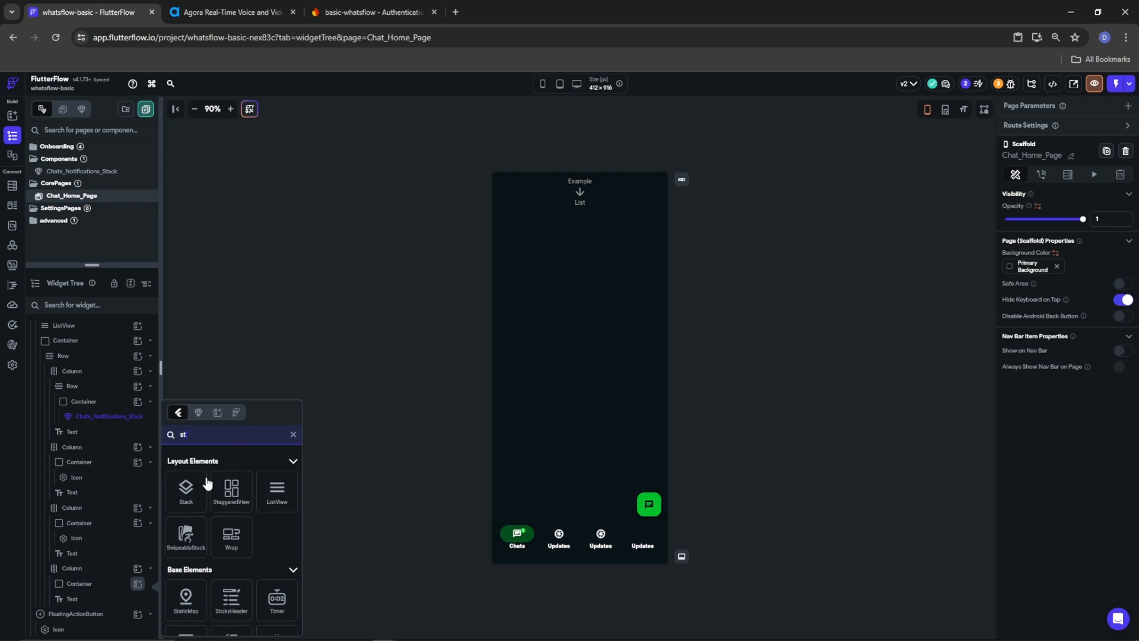
click(196, 514)
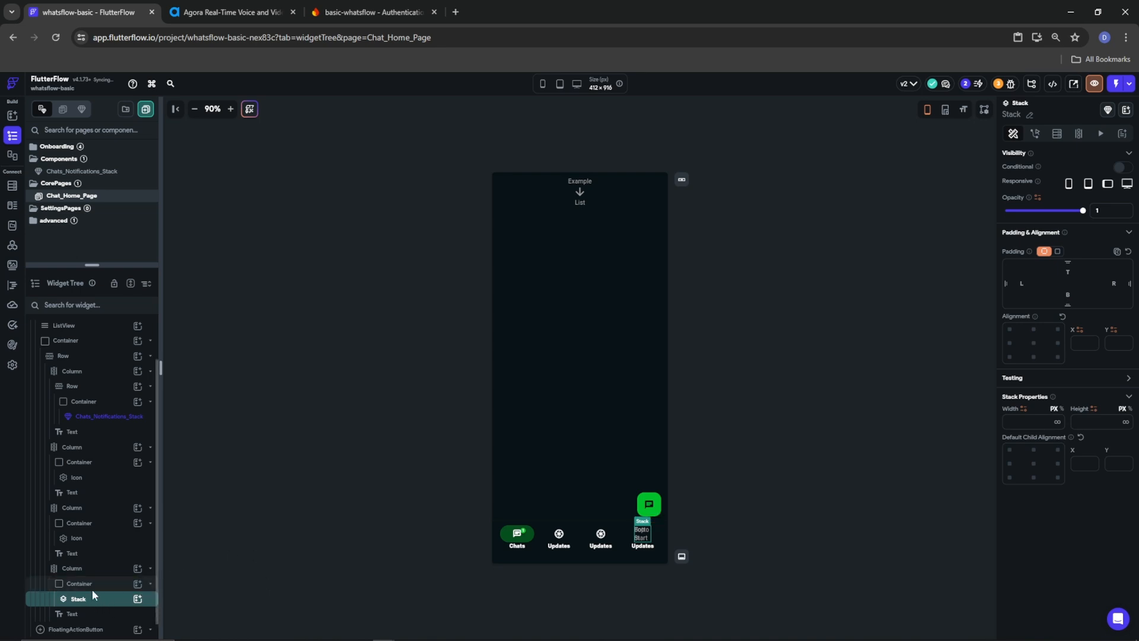
Clear the parent's fixed width and add a 40×40 Container with no fill to the Stack
click(95, 586)
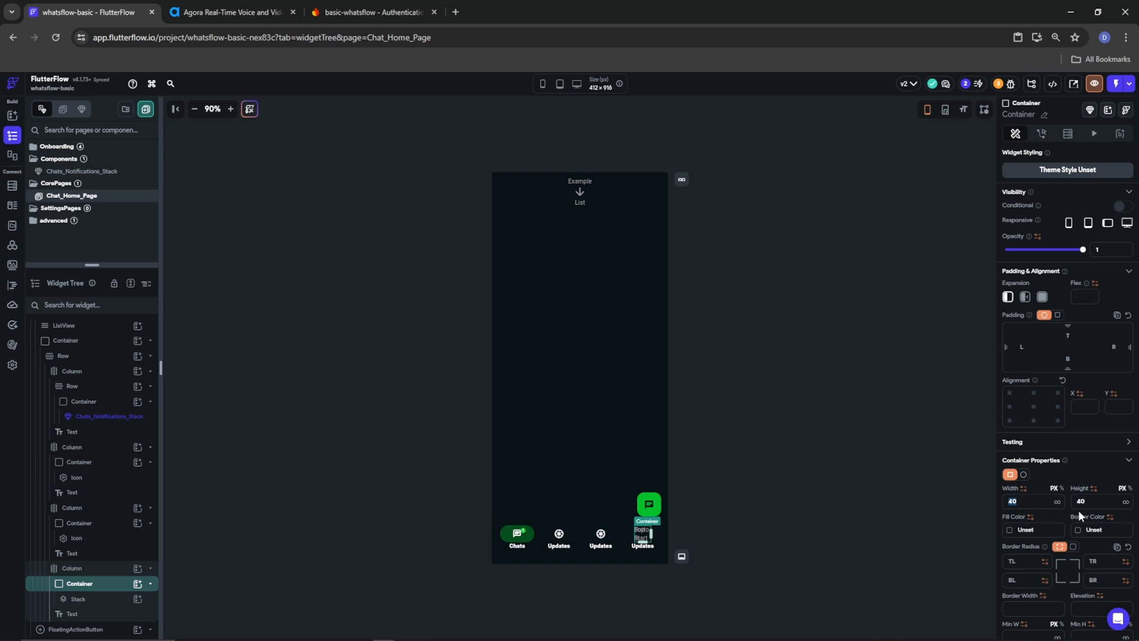
key(BackSpace)
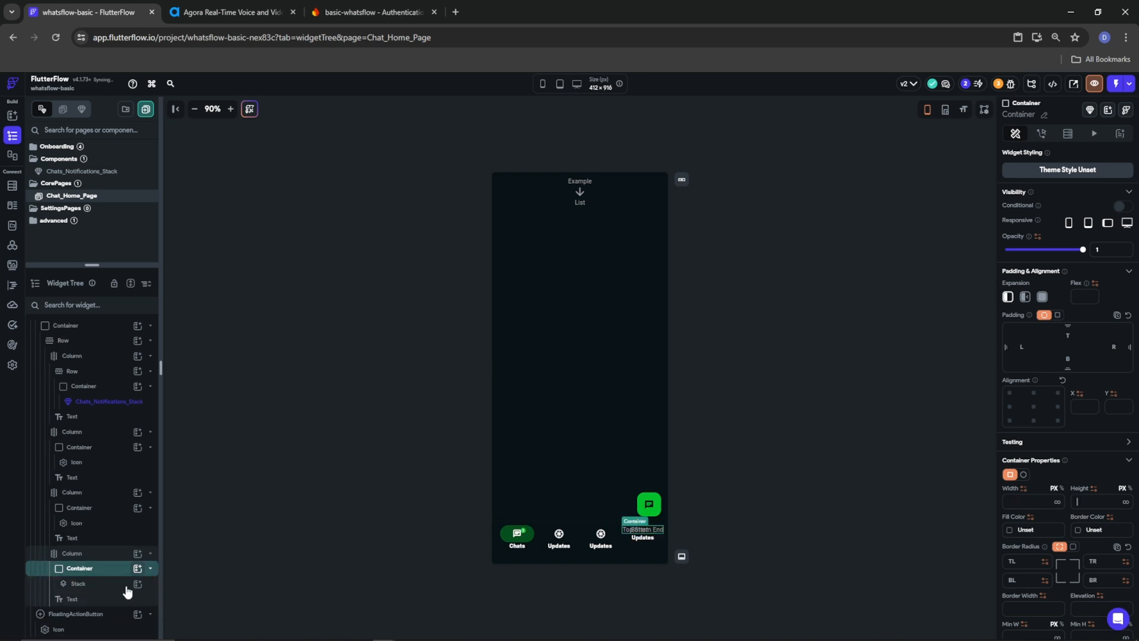
click(136, 585)
click(137, 584)
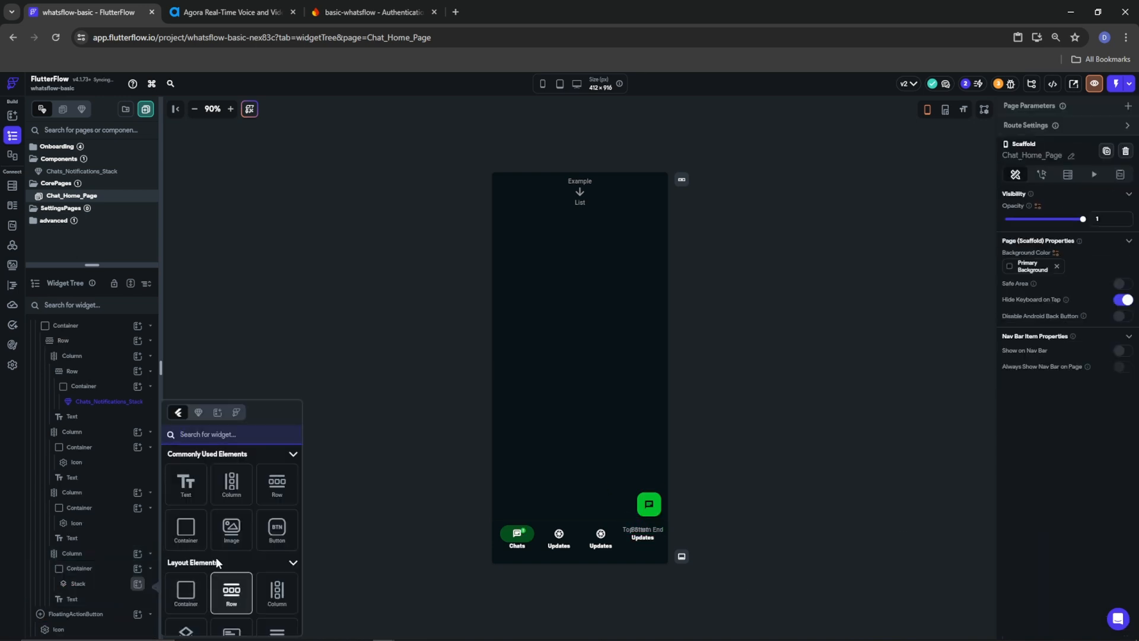
click(186, 528)
double_click(1015, 477)
key(BackSpace)
text(40)
key(Tab)
text(40)
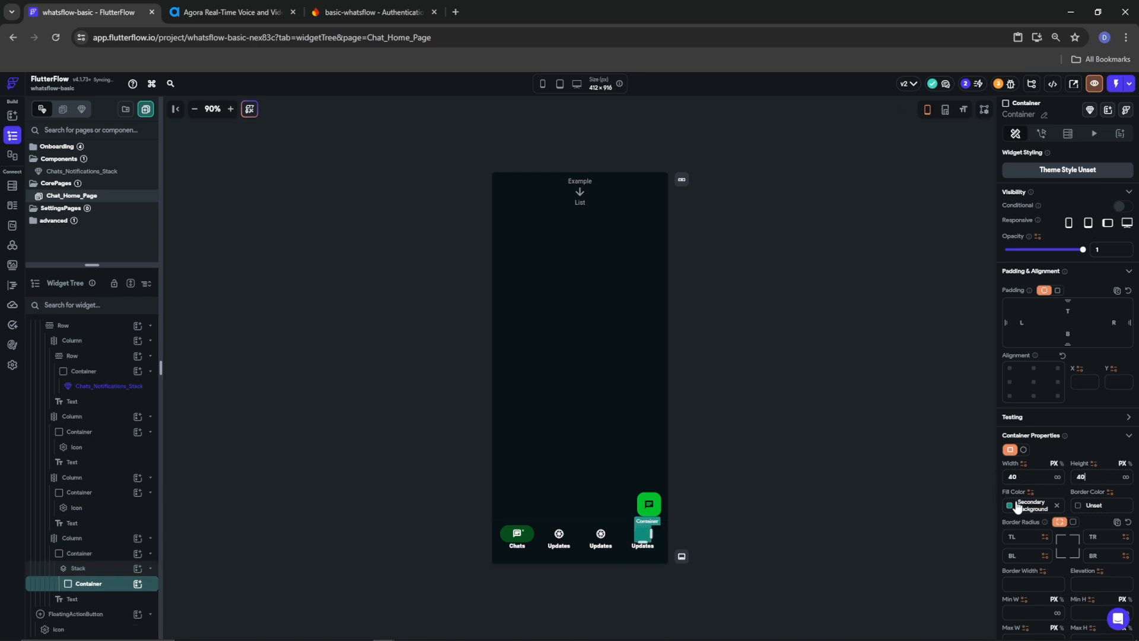
click(1057, 505)
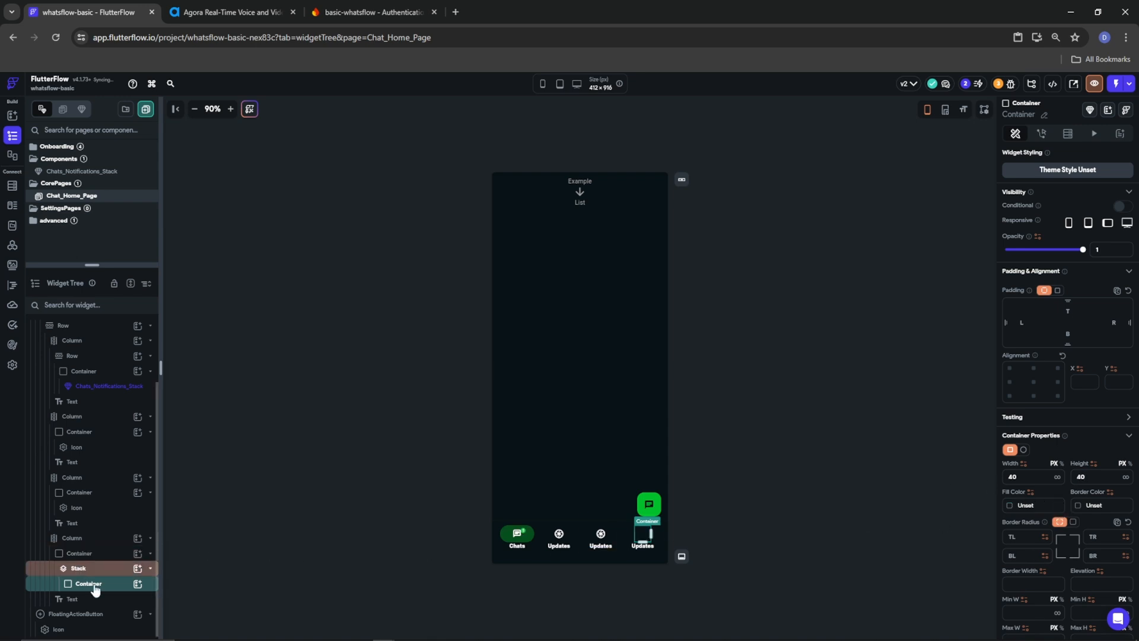
Add a Badge with an Icon inside it, then select the badge's font size
click(138, 583)
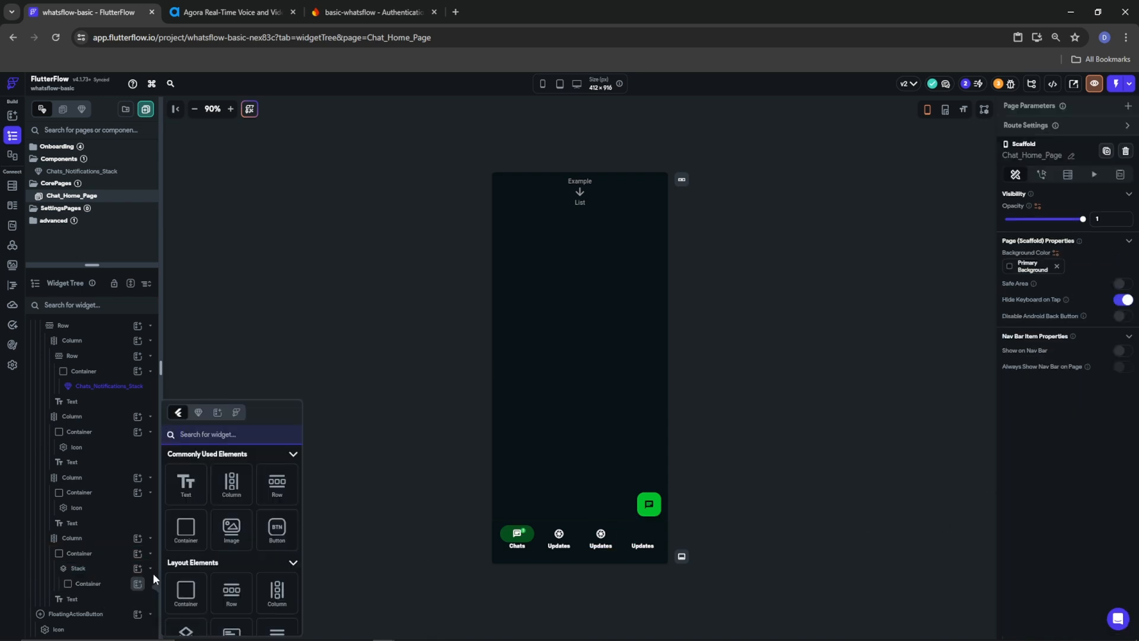
text(badge)
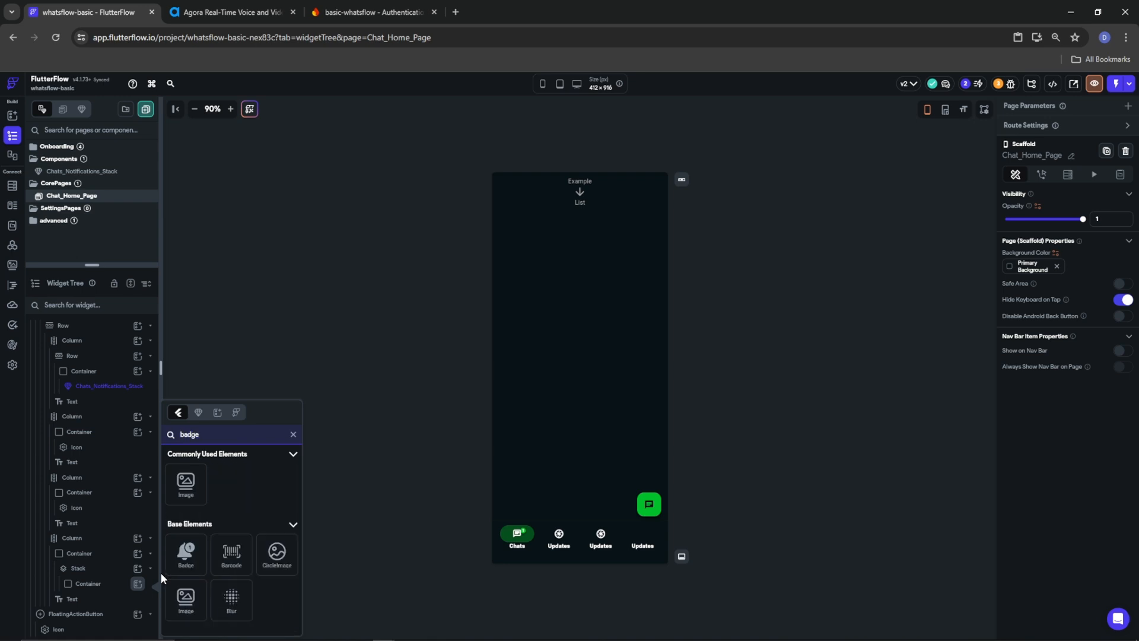
click(184, 554)
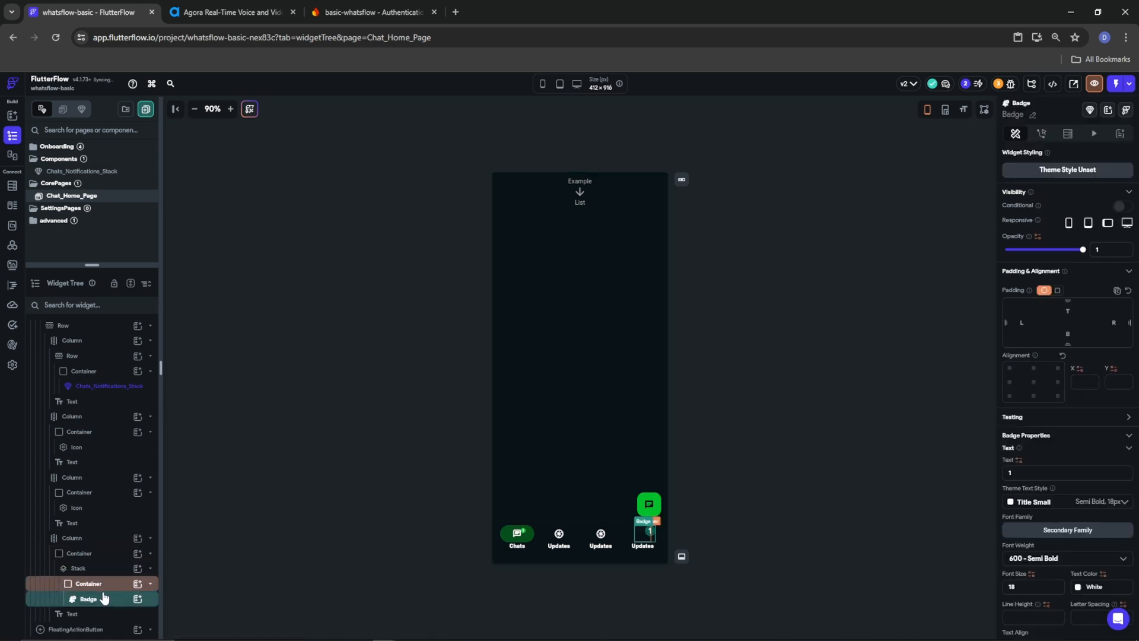
click(138, 599)
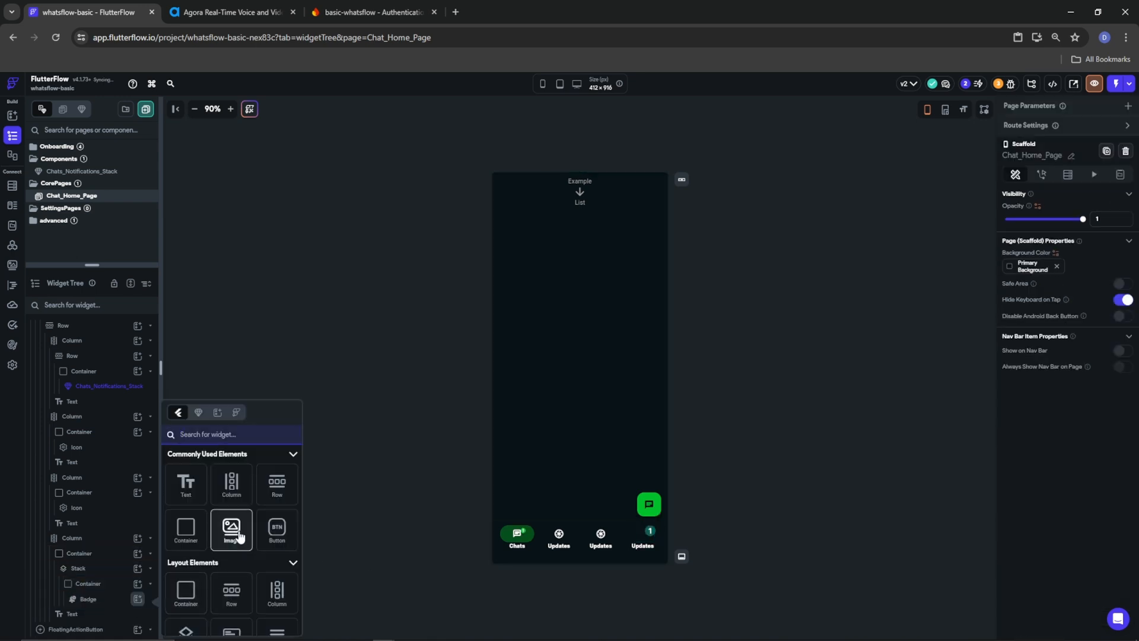
text(icon)
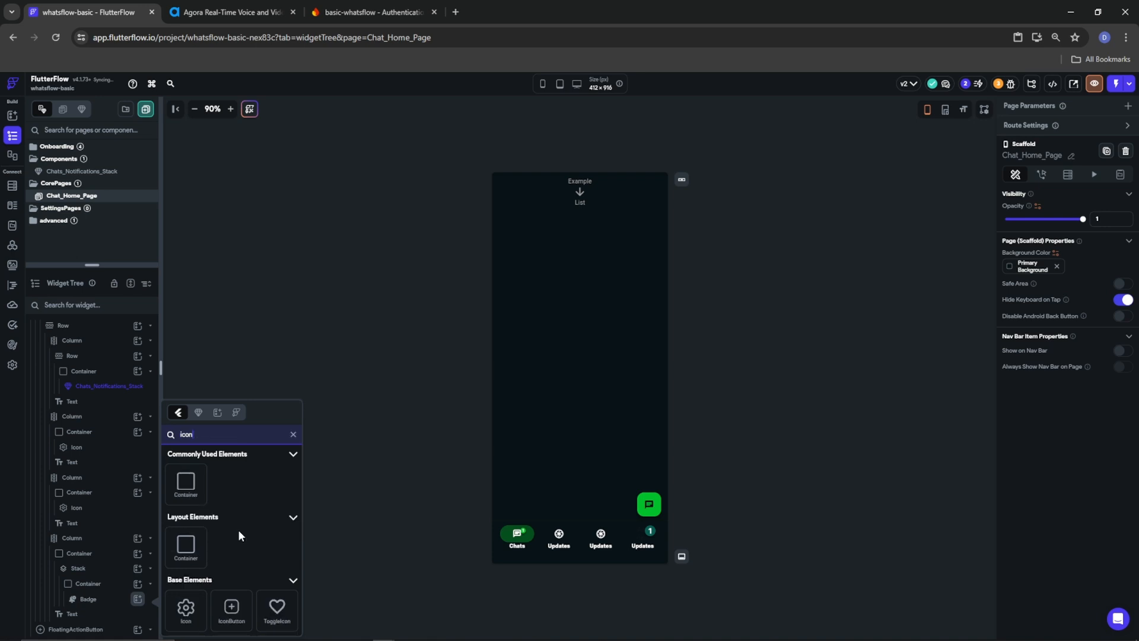
click(184, 611)
click(83, 583)
double_click(1021, 586)
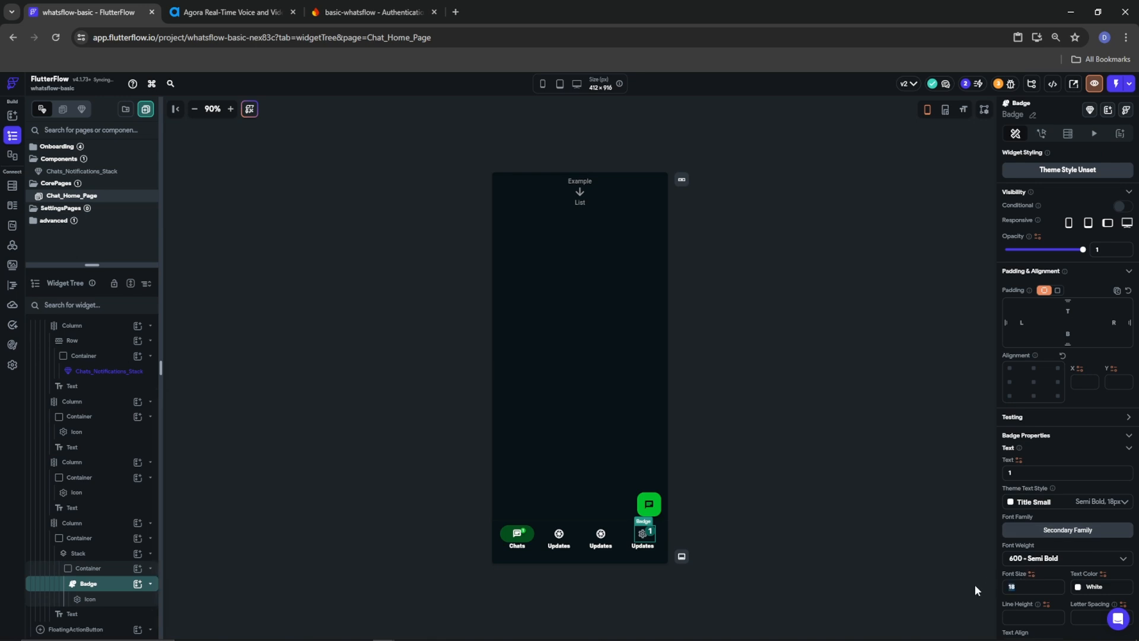
Style the badge with font size 9, weight 500 - Medium, Tertiary colour and padding 4
text(9)
click(1032, 558)
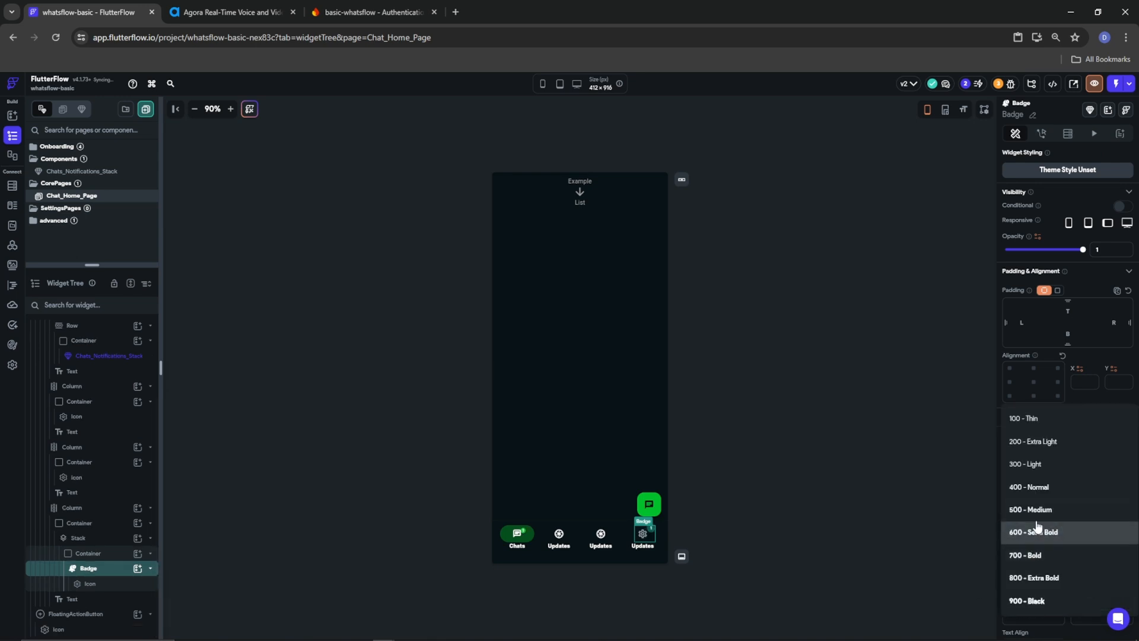
click(1039, 507)
scroll(1049, 565, down, 4)
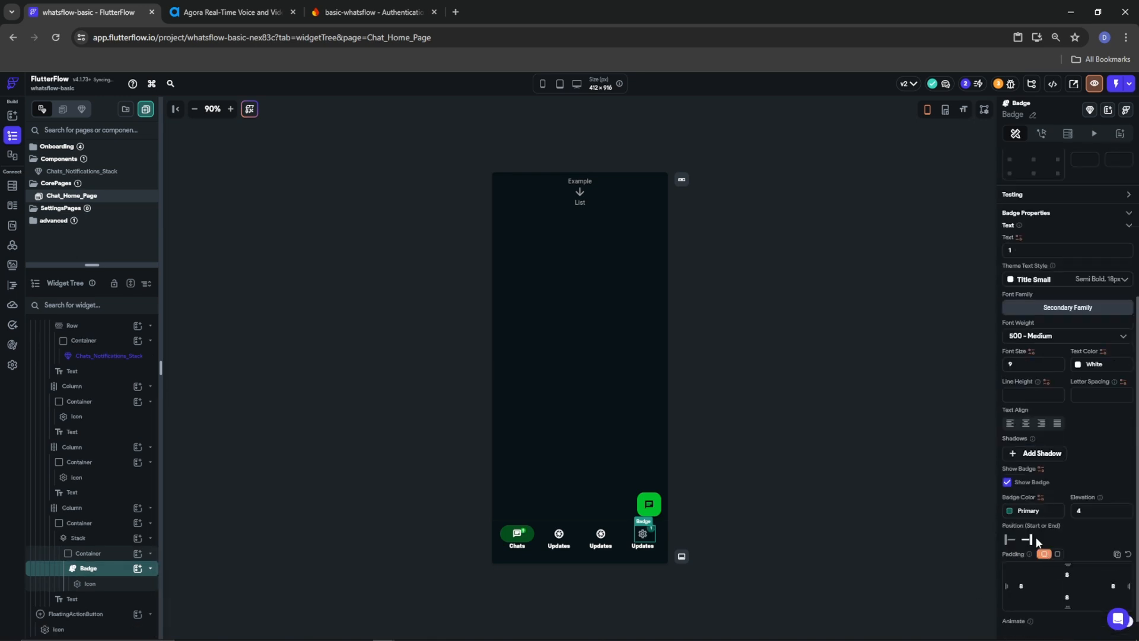
click(1013, 513)
click(900, 537)
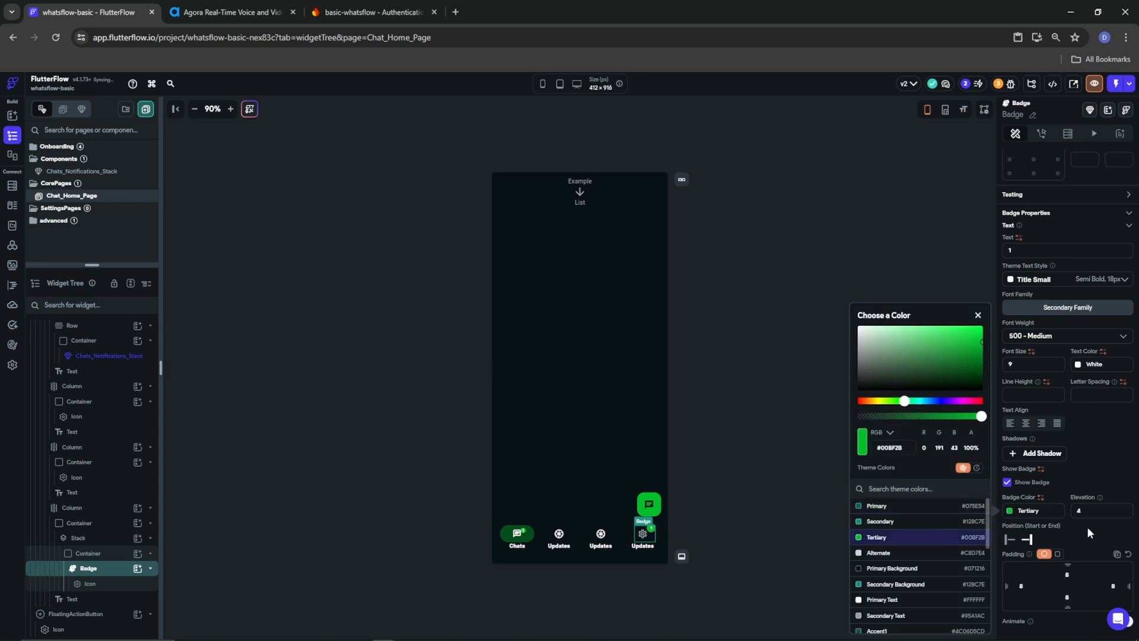
click(1086, 525)
text(4)
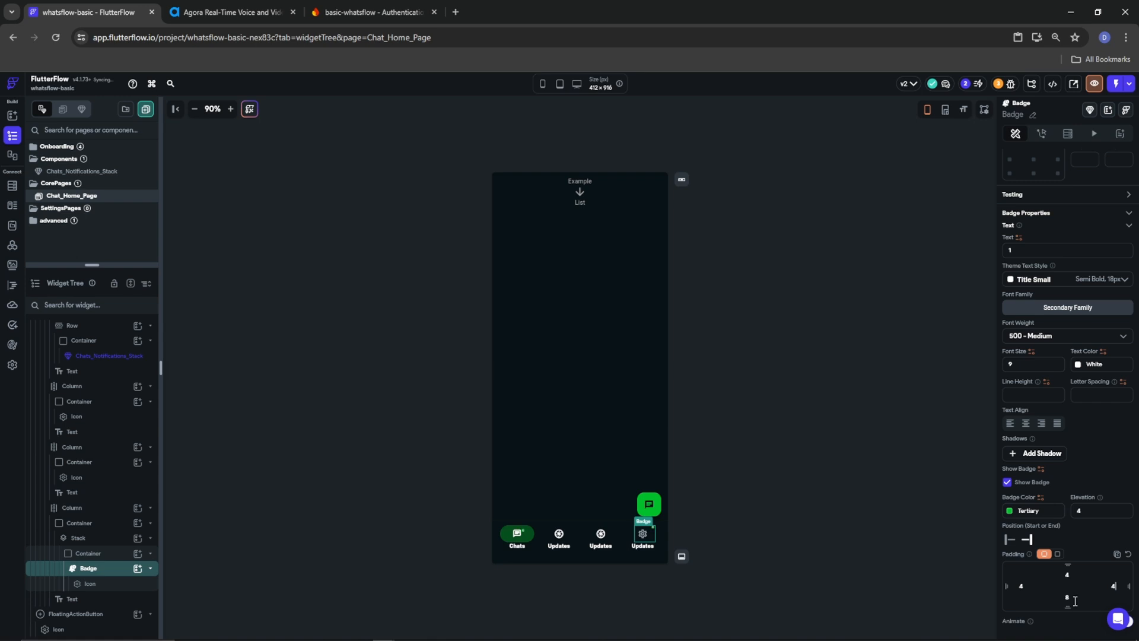
text(4)
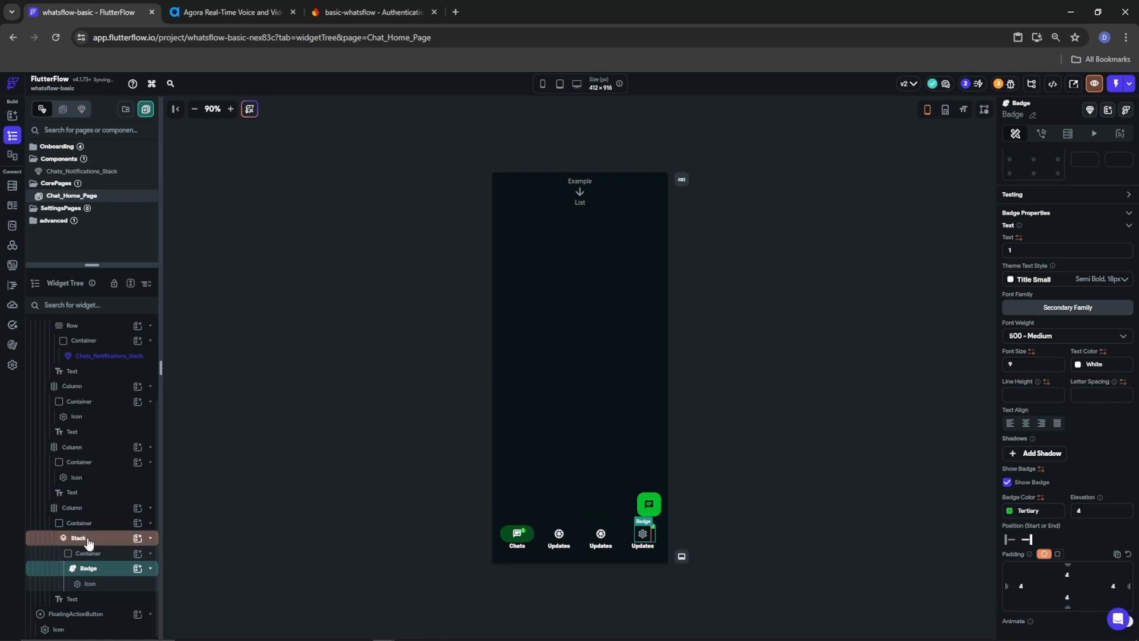
scroll(77, 577, up, 1)
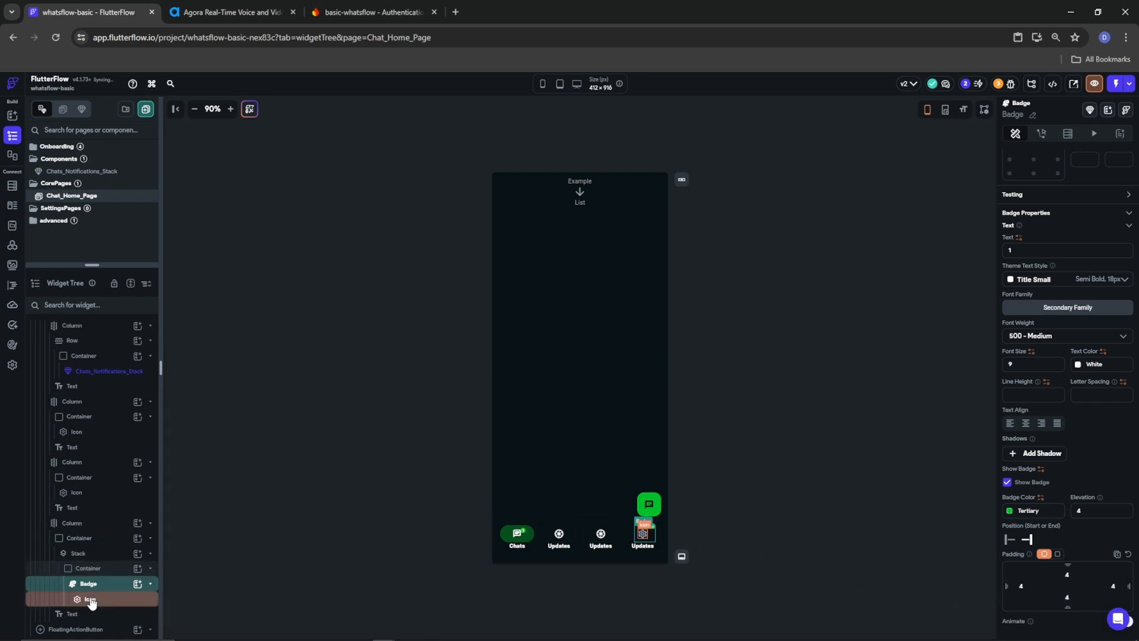
Make the badge's icon a size 20 Call Outlined icon in Primary Text
click(91, 599)
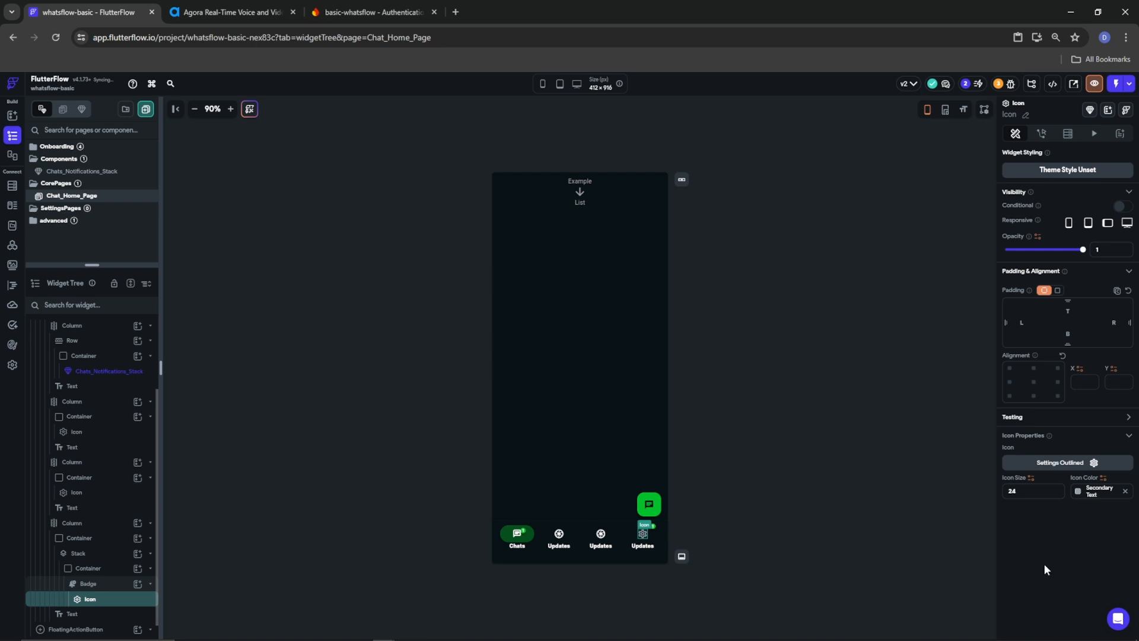
click(1078, 492)
click(949, 600)
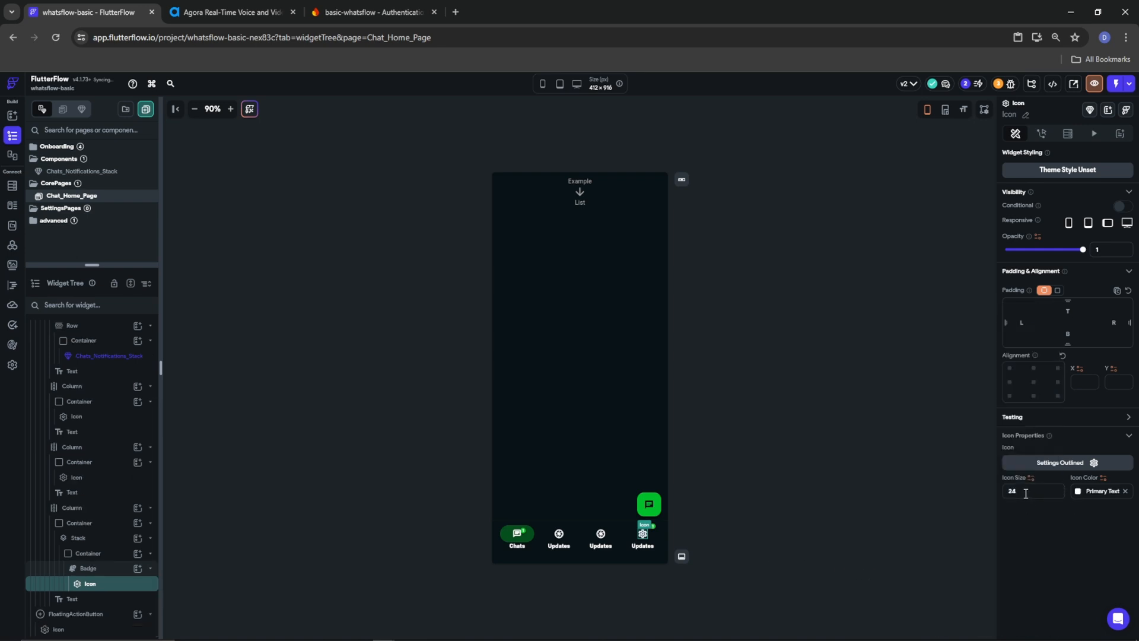
text(20)
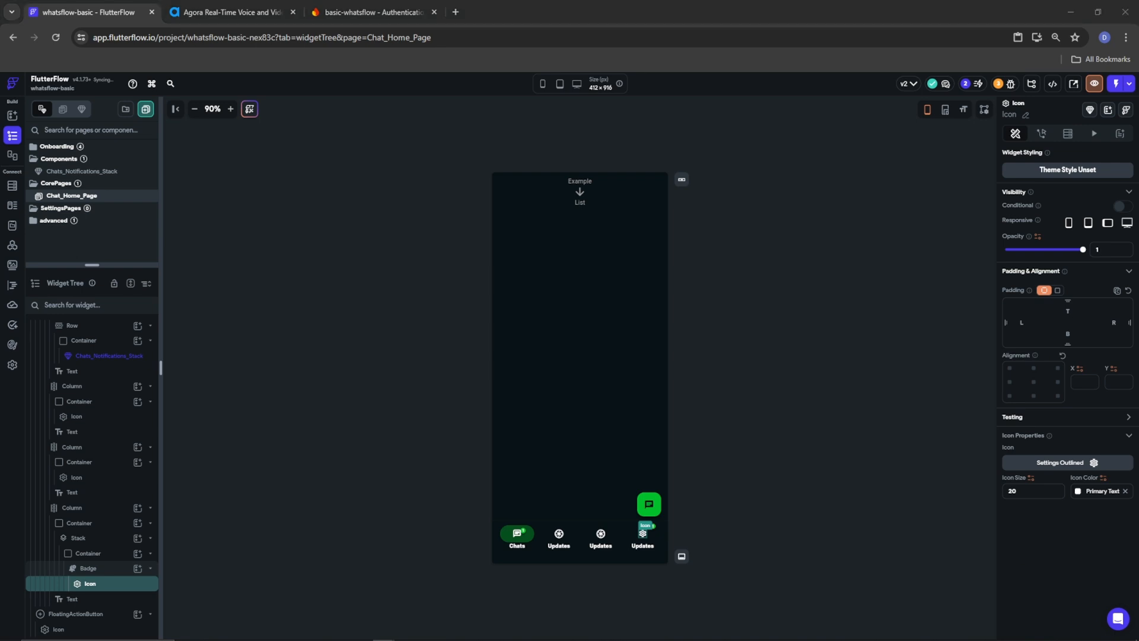
click(1089, 464)
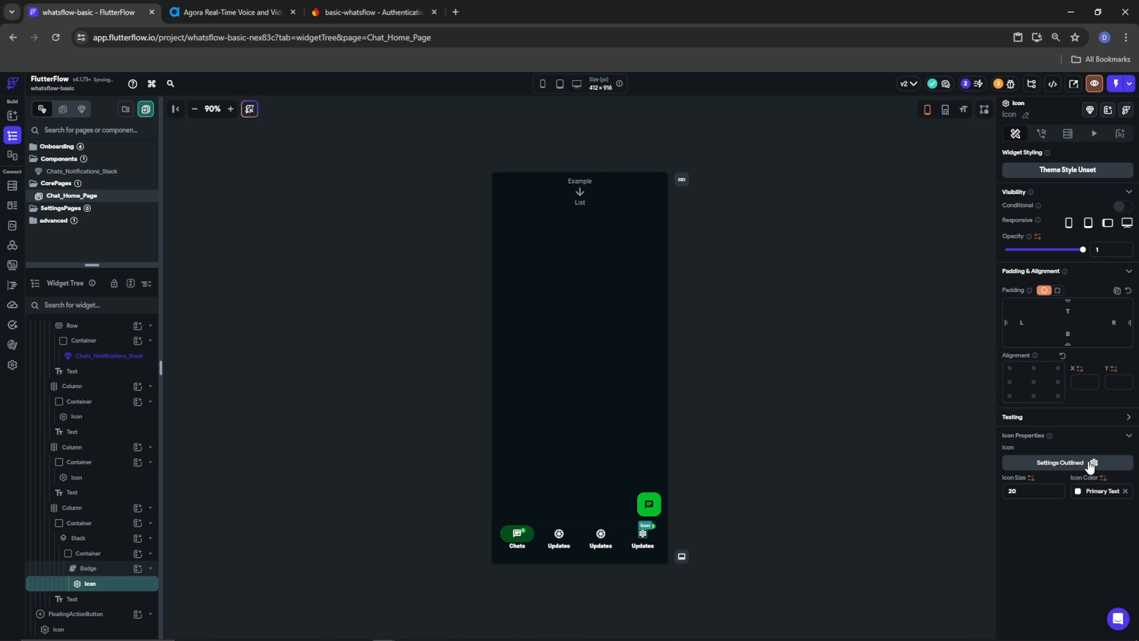
text(call outlo)
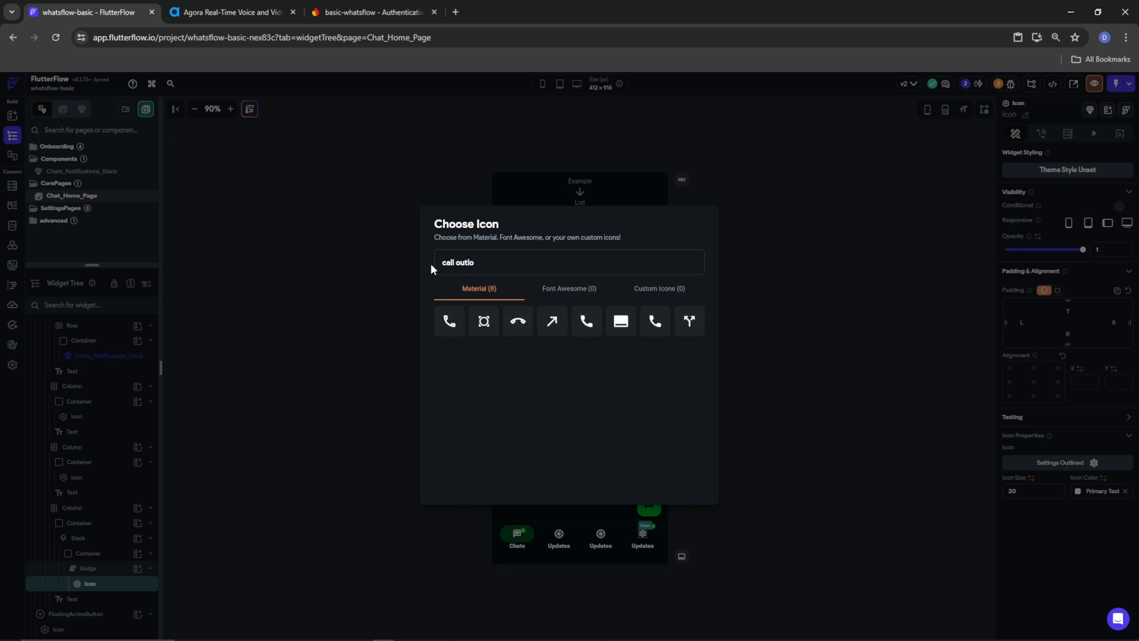
click(455, 332)
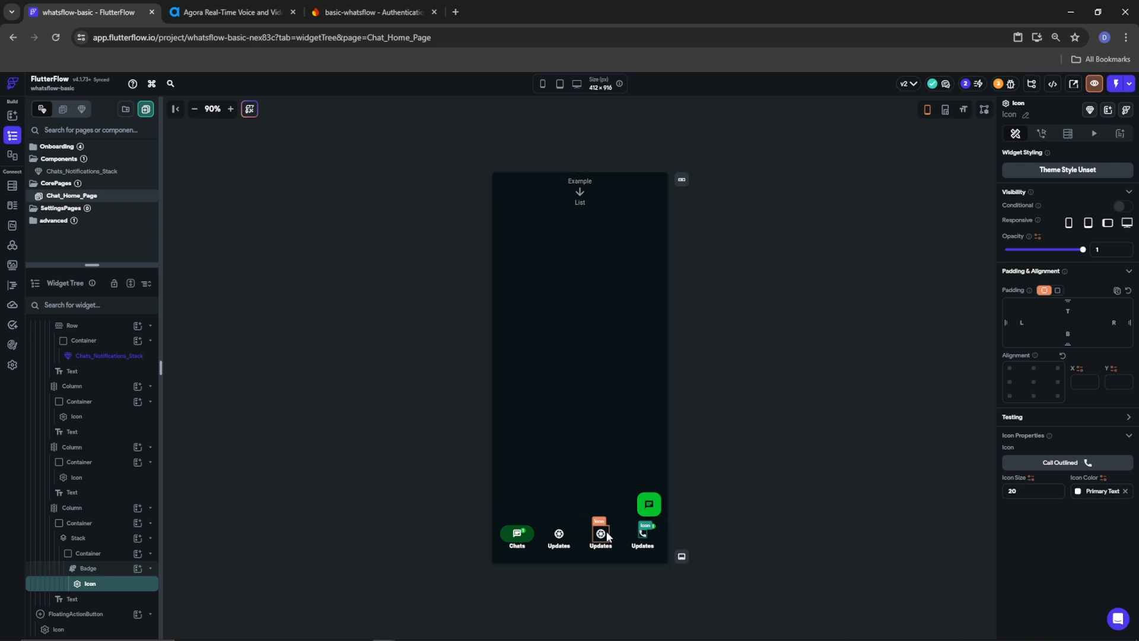
Duplicate the badge's Container inside the Stack
click(77, 553)
right_click(78, 552)
click(112, 418)
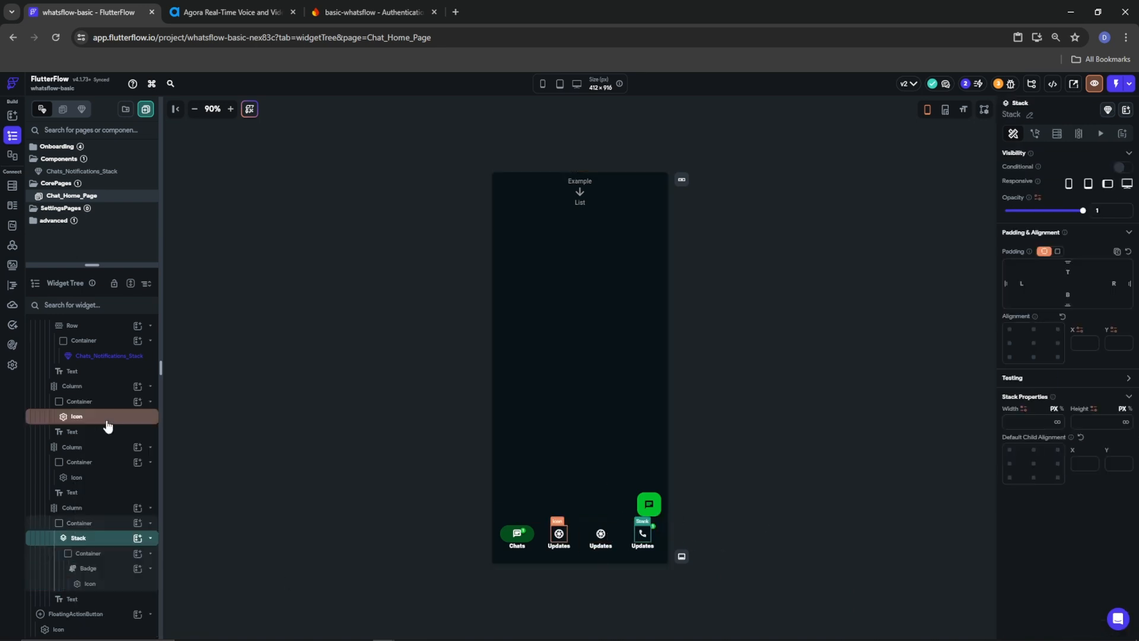
Delete the duplicated Badge and paste the copied Call Outlined icon into the emptied Container
scroll(89, 572, down, 1)
right_click(88, 583)
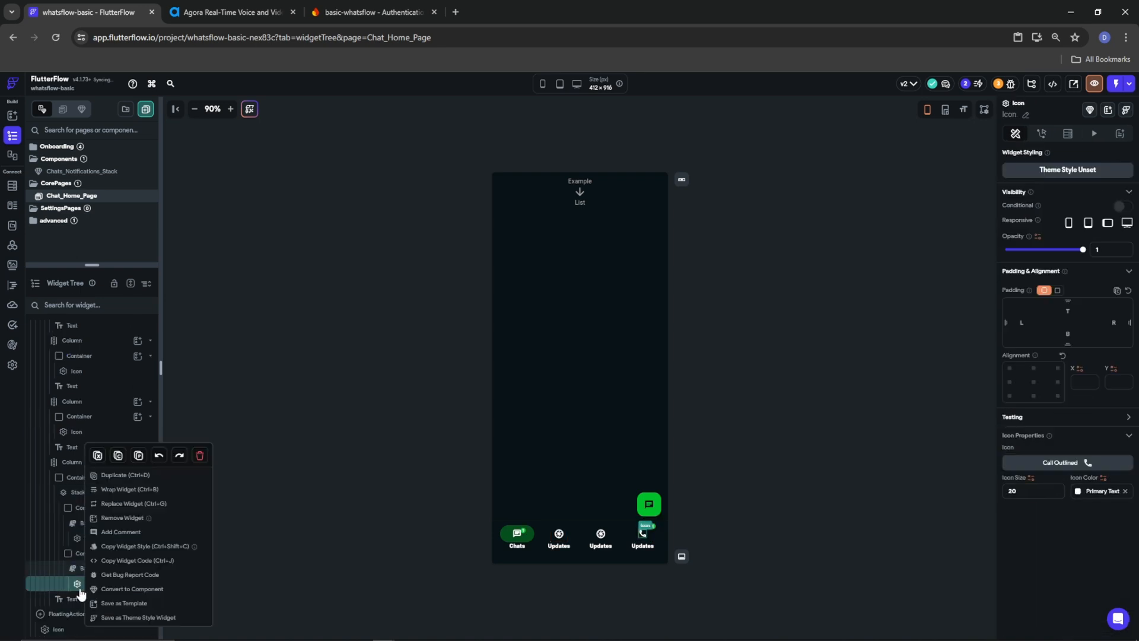
right_click(95, 575)
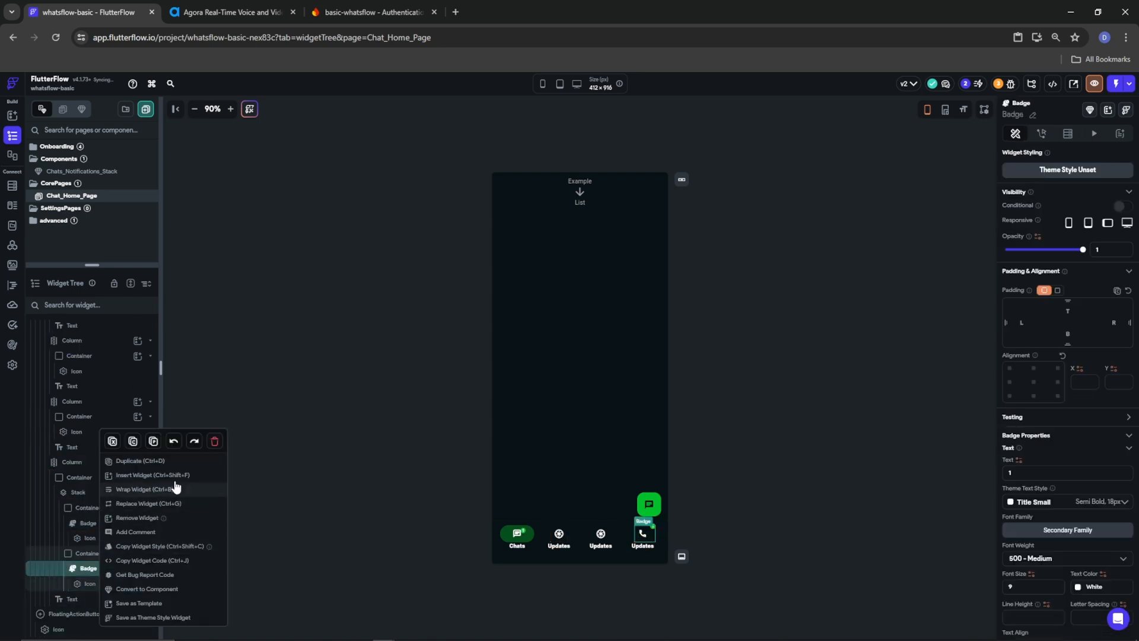
click(217, 441)
right_click(83, 584)
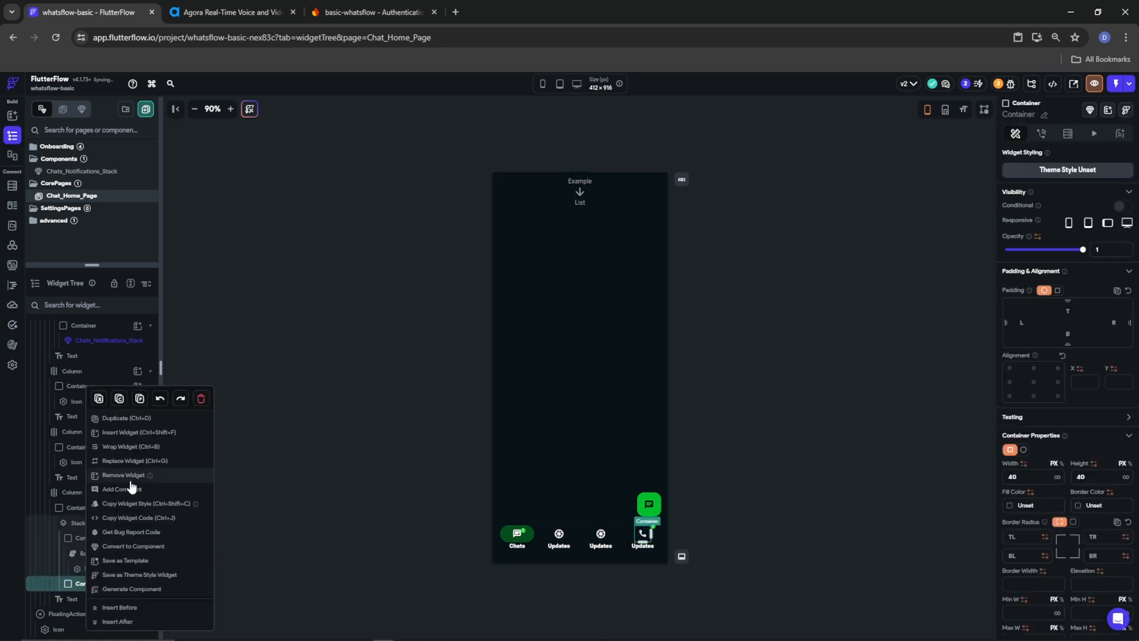
click(133, 401)
click(100, 601)
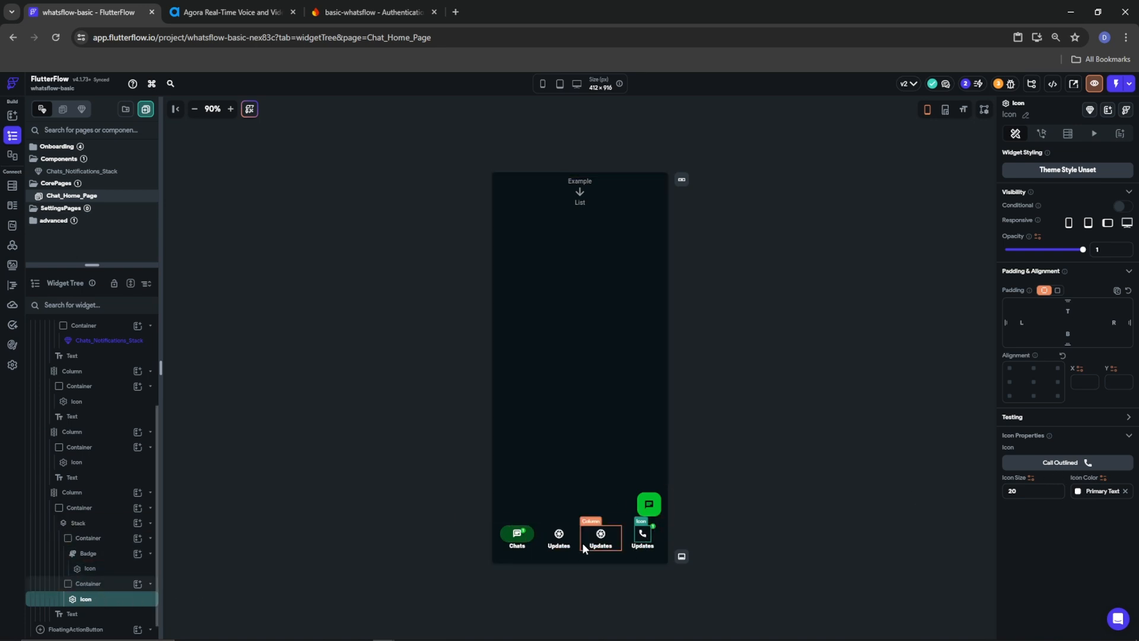
click(89, 538)
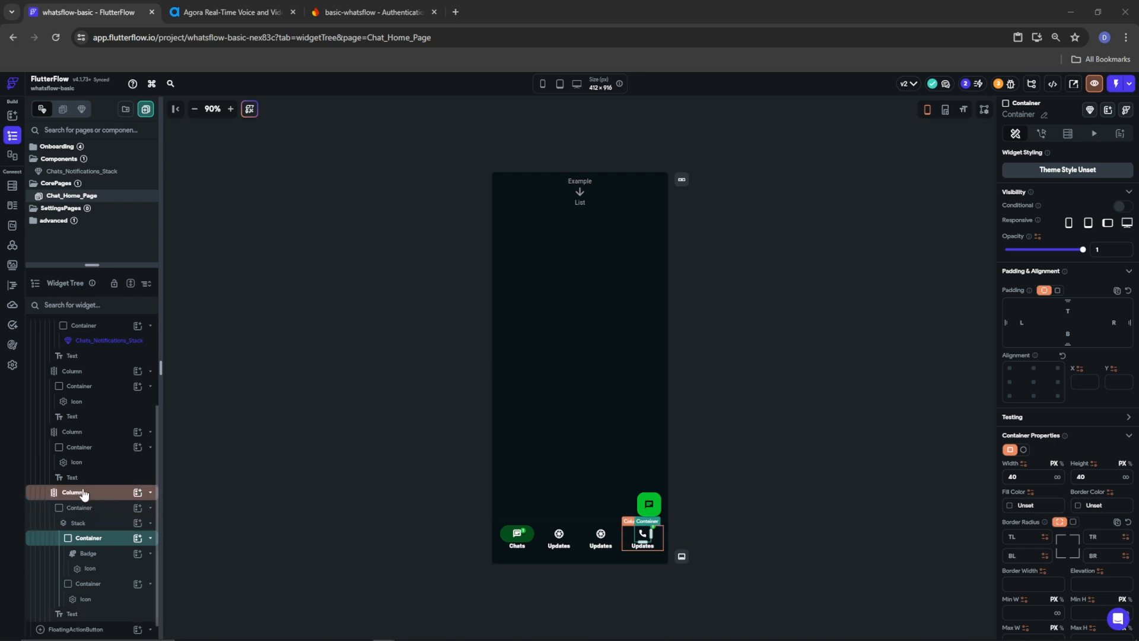
Search 'group' in Choose Icon and give the third nav tab a groups icon
click(76, 462)
click(76, 462)
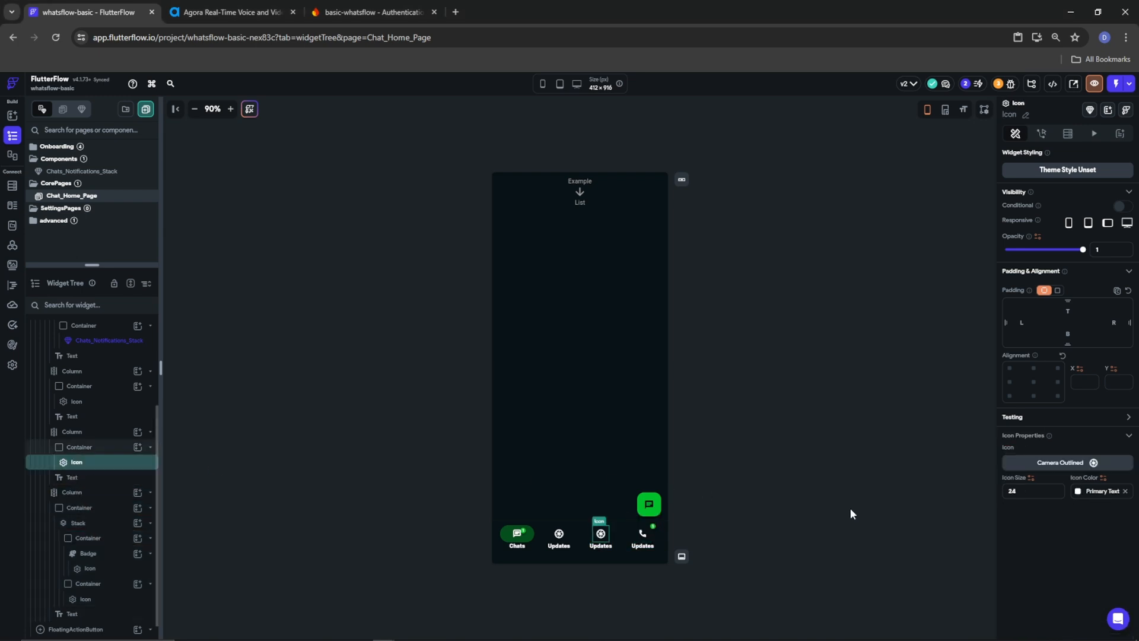
click(1094, 462)
text(communit)
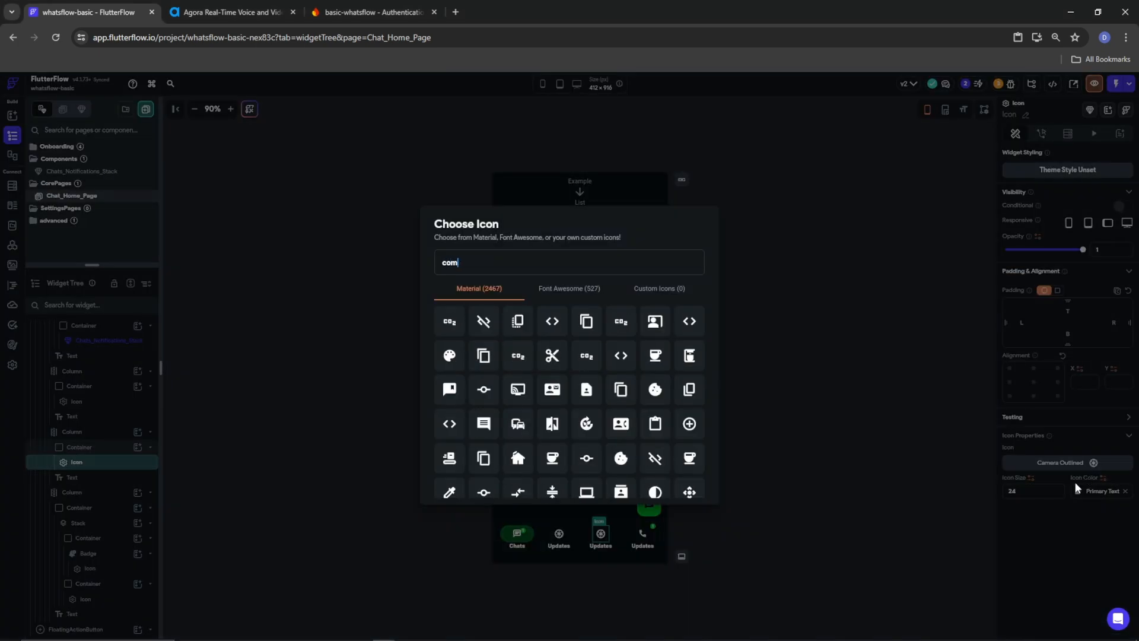
key(BackSpace)
key(BackSpace)
key(BackSpace)
key(BackSpace)
key(BackSpace)
key(BackSpace)
key(BackSpace)
key(BackSpace)
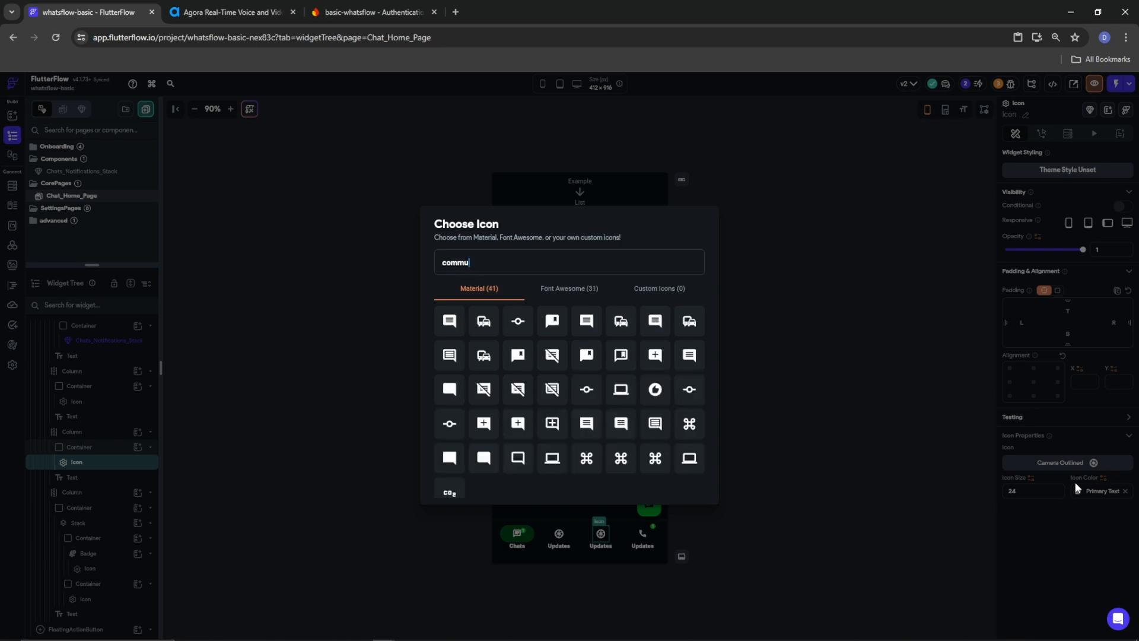
text(group)
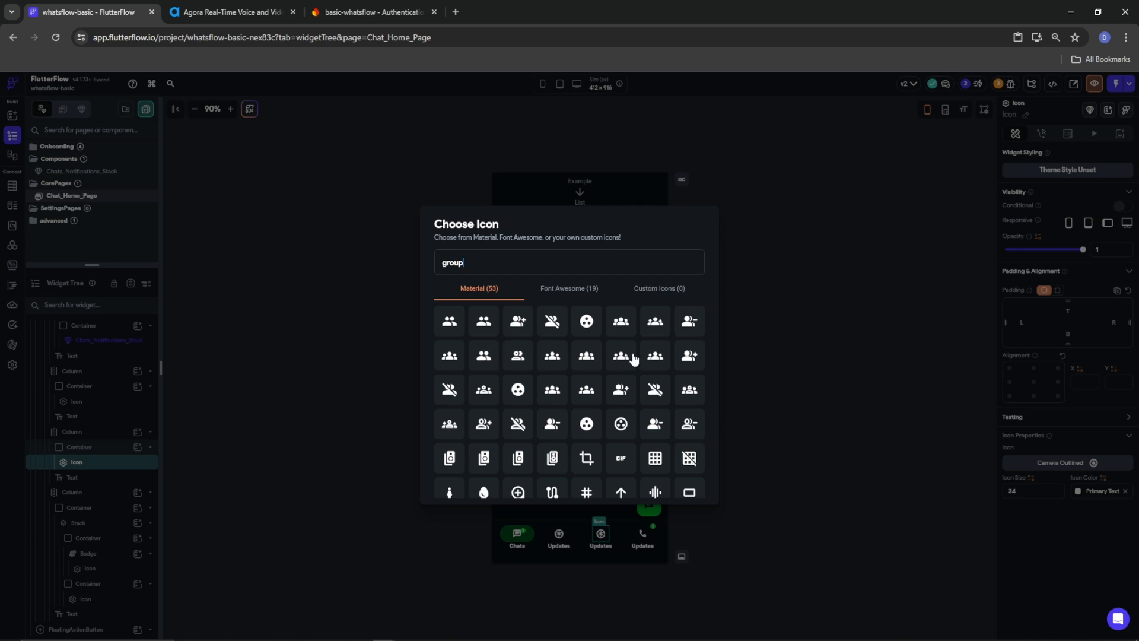
click(485, 389)
Rename the third and fourth tab labels to 'Communities' and 'Calls'
click(559, 533)
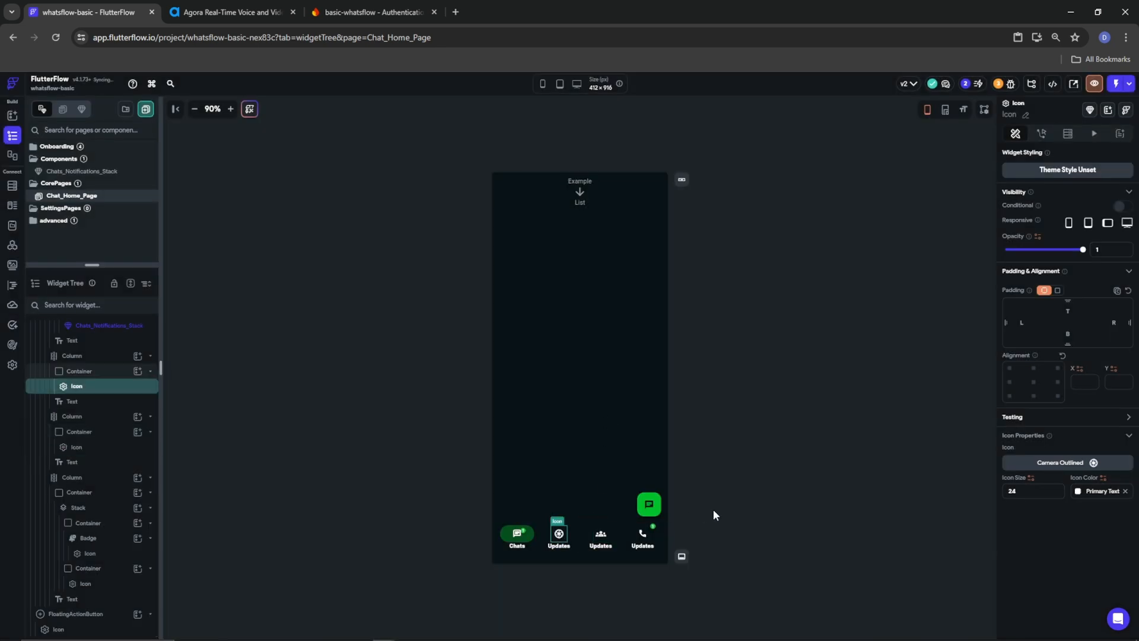
click(600, 545)
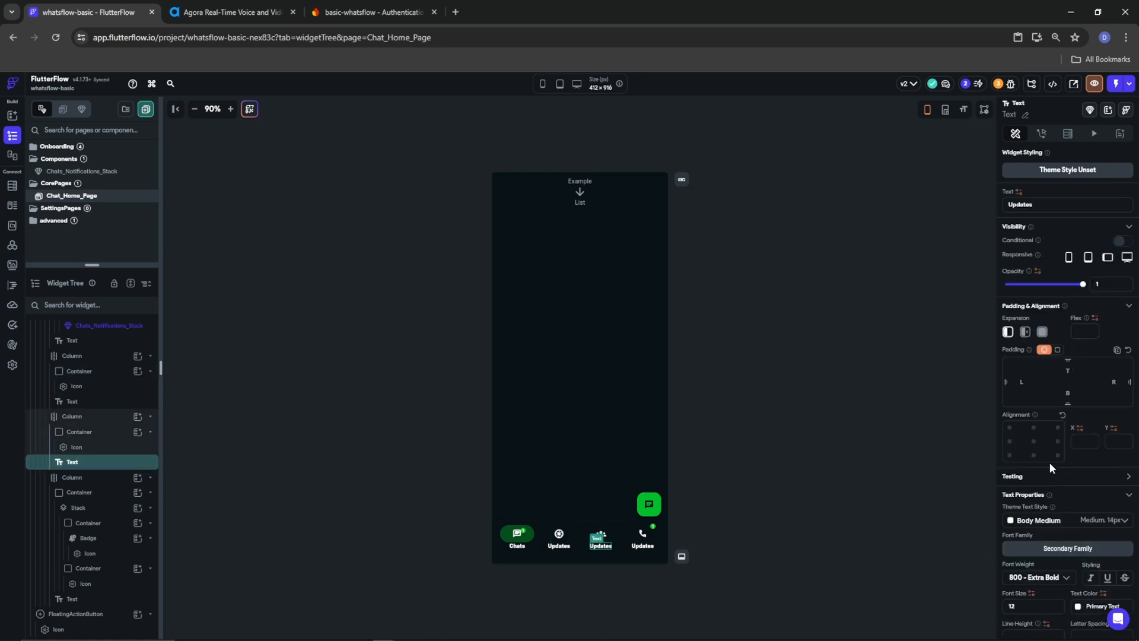
key(ctrl+a)
text(Communities)
click(642, 544)
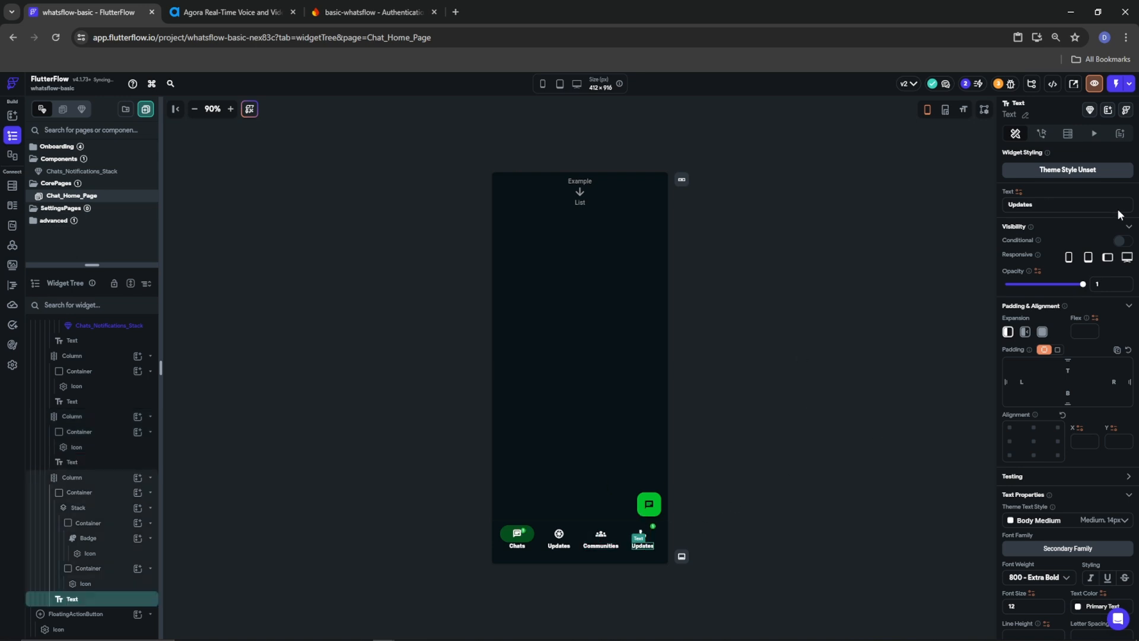
click(1051, 212)
key(ctrl+a)
text(Calls)
click(749, 488)
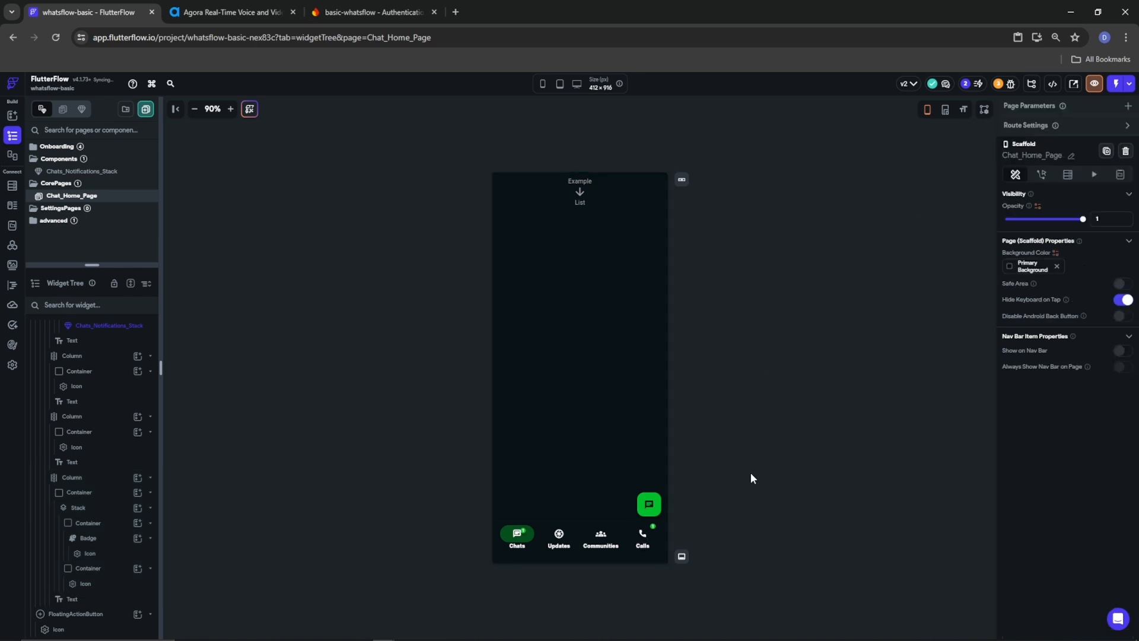
Inspect the Calls tab's badge and its surrounding containers in the Widget Tree
click(648, 532)
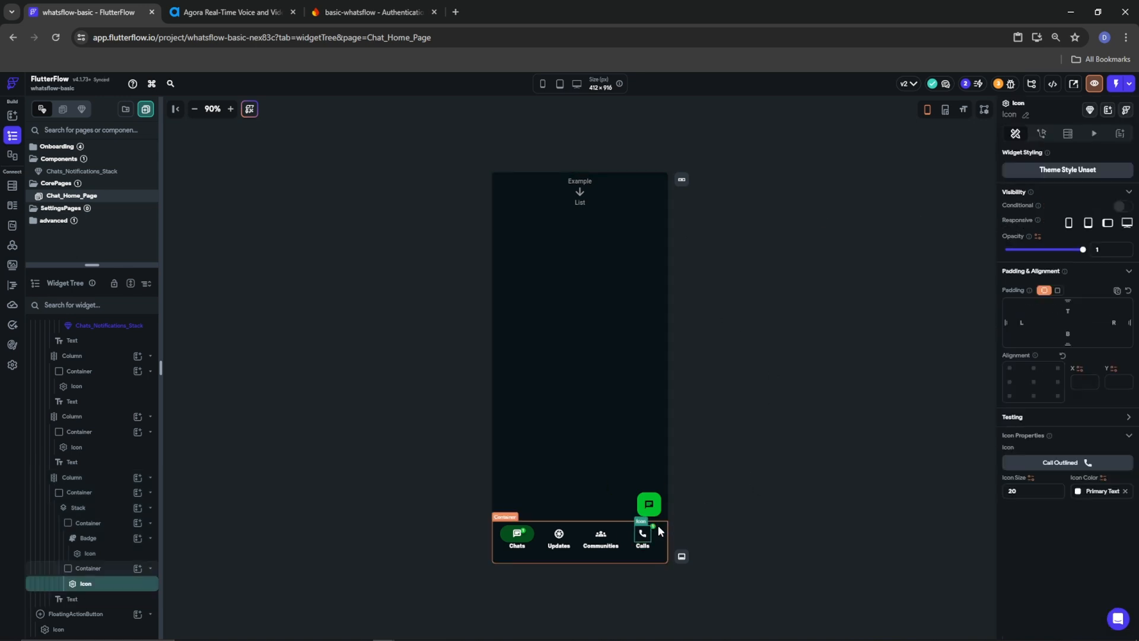
click(93, 539)
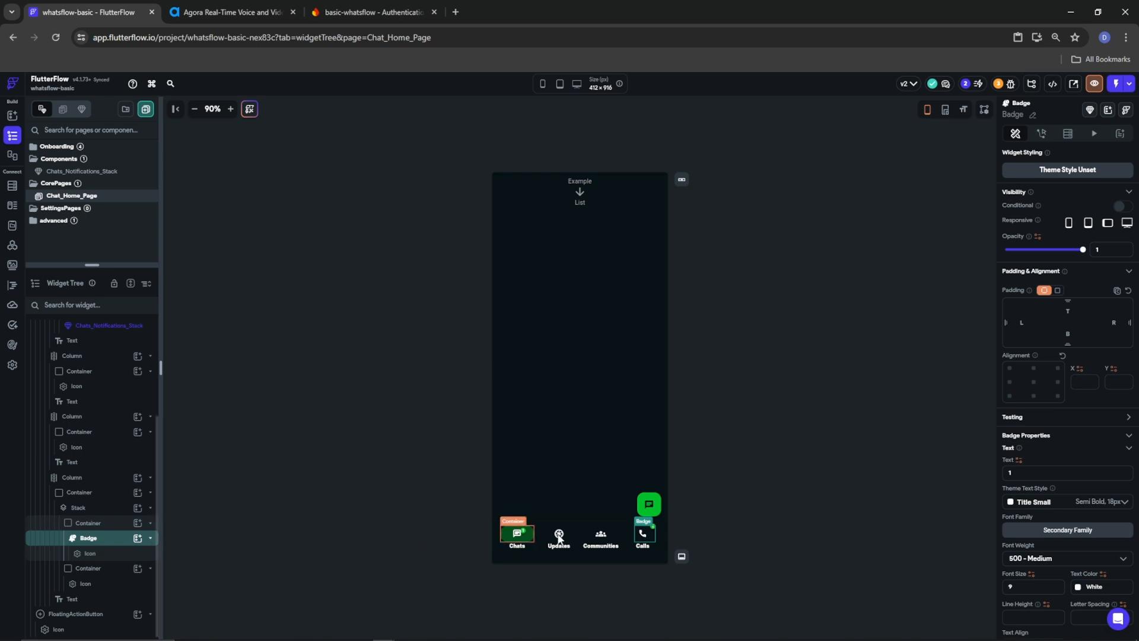
click(88, 522)
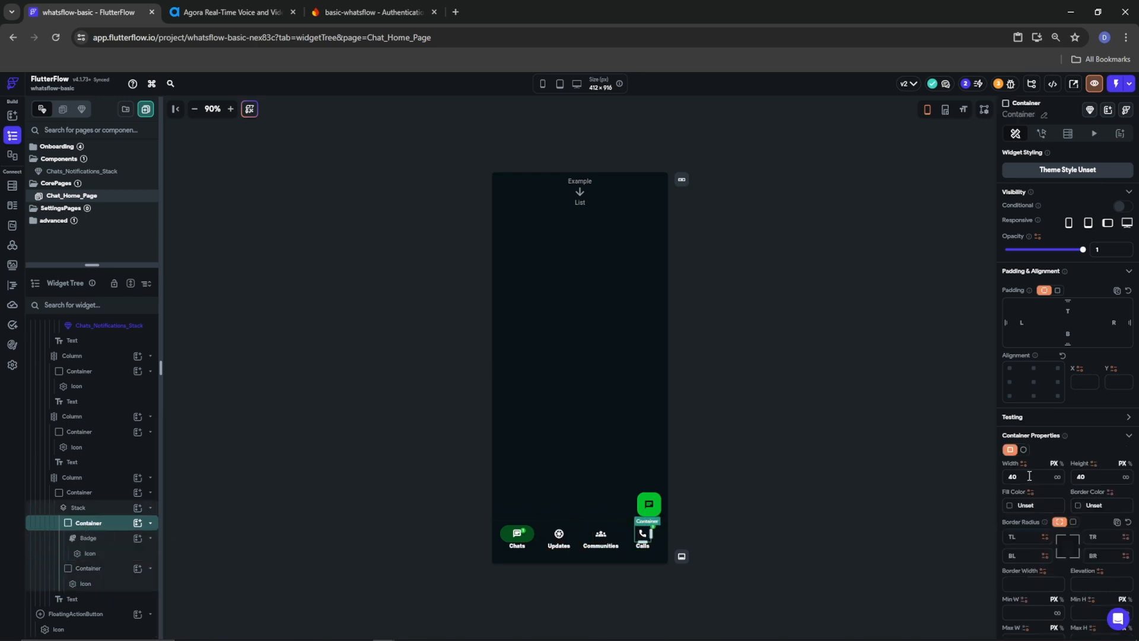
click(87, 538)
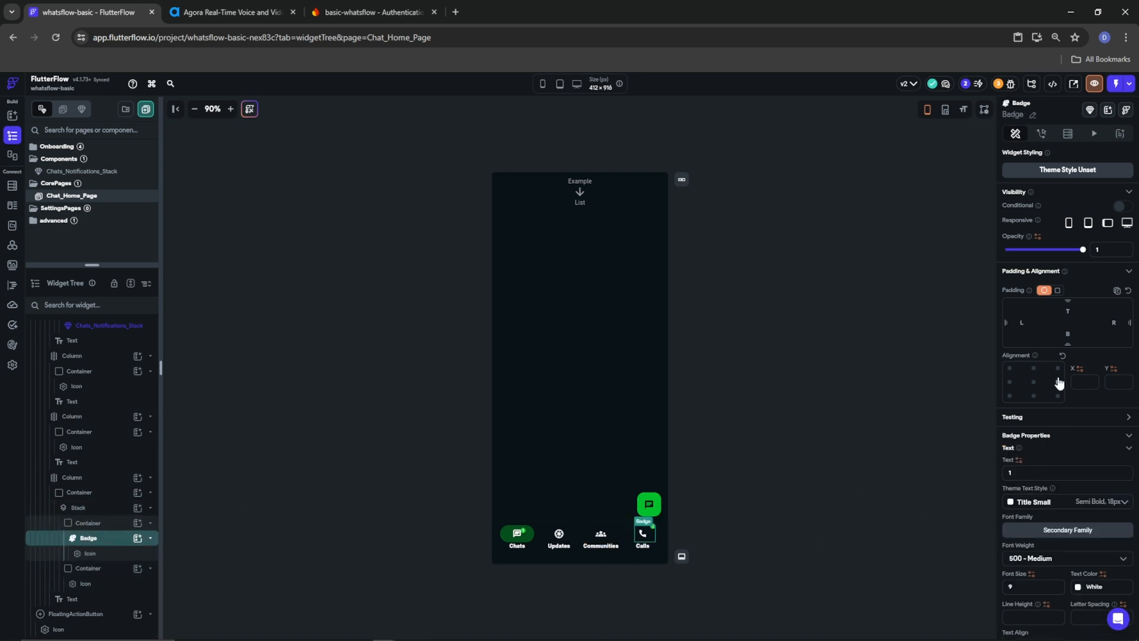
scroll(1043, 556, down, 4)
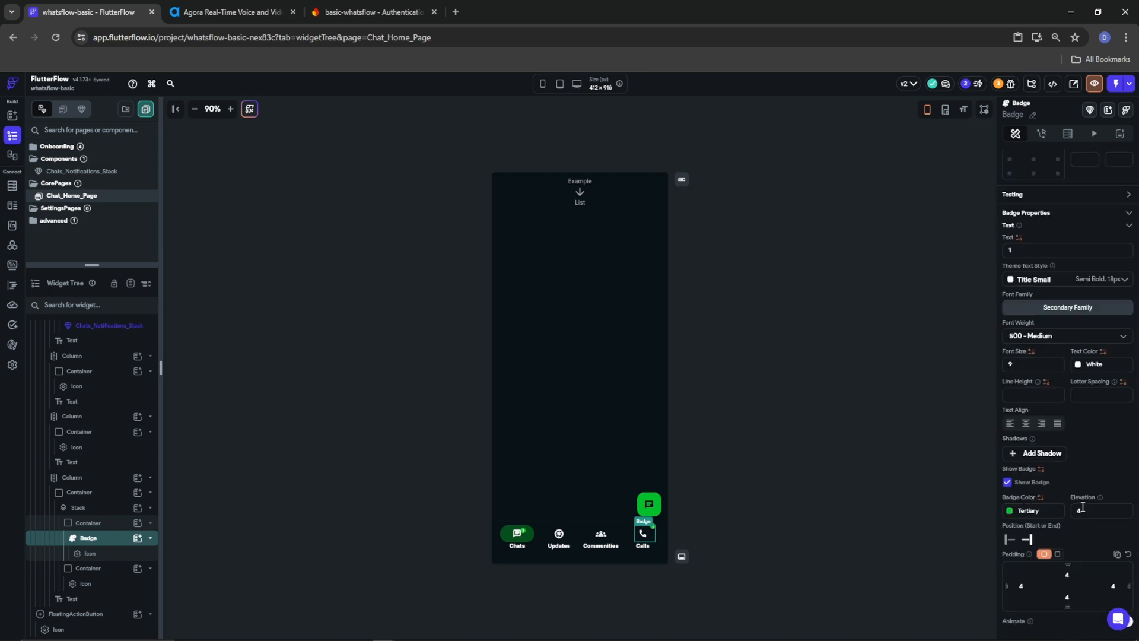
scroll(1096, 510, down, 1)
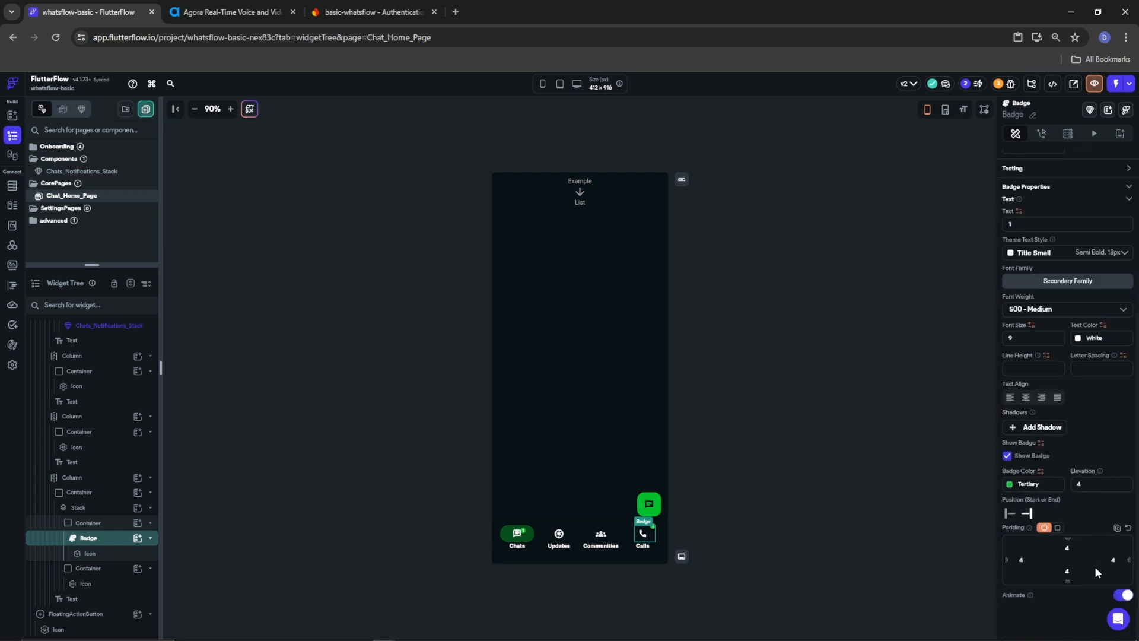
scroll(1082, 587, up, 5)
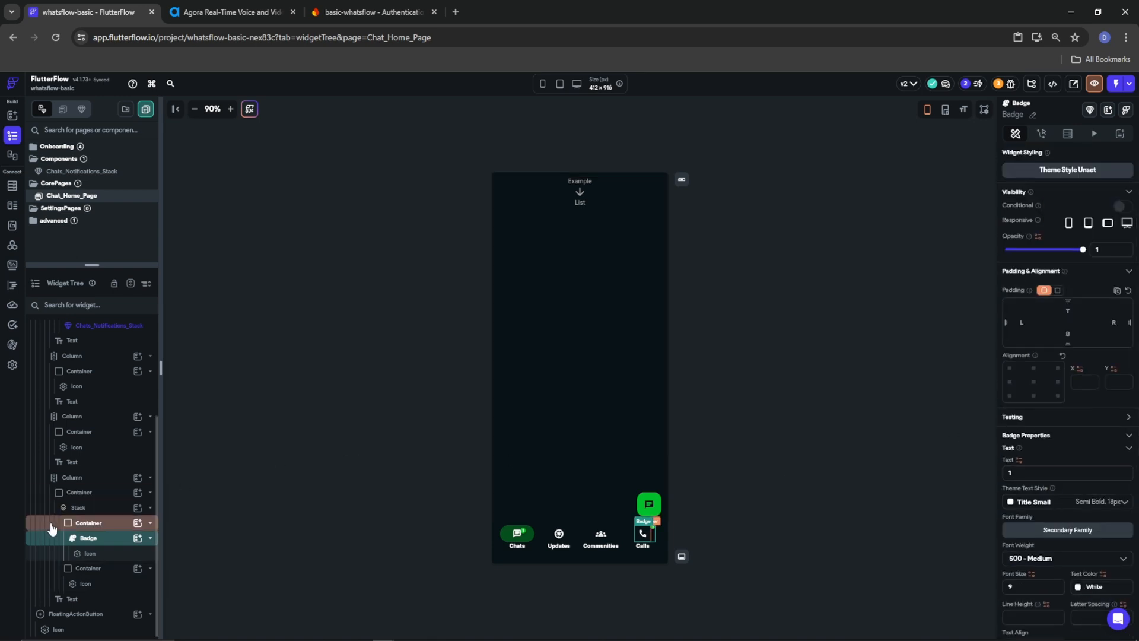
Set the Container wrapping the Calls Stack to width 40 and height 40
click(79, 492)
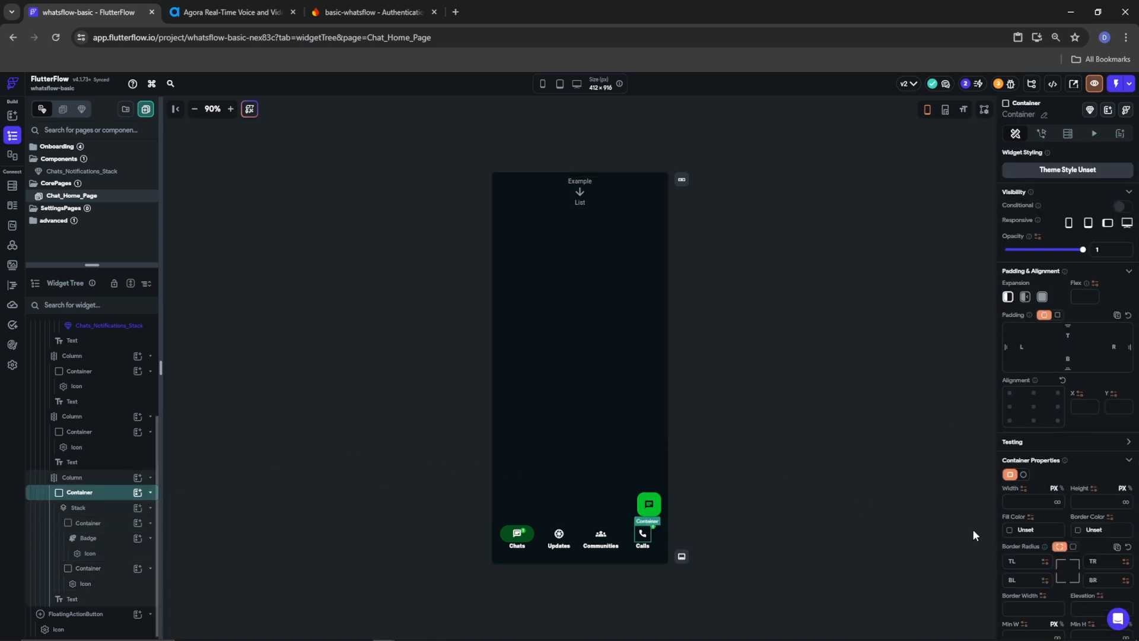
text(40)
click(1076, 505)
text(40)
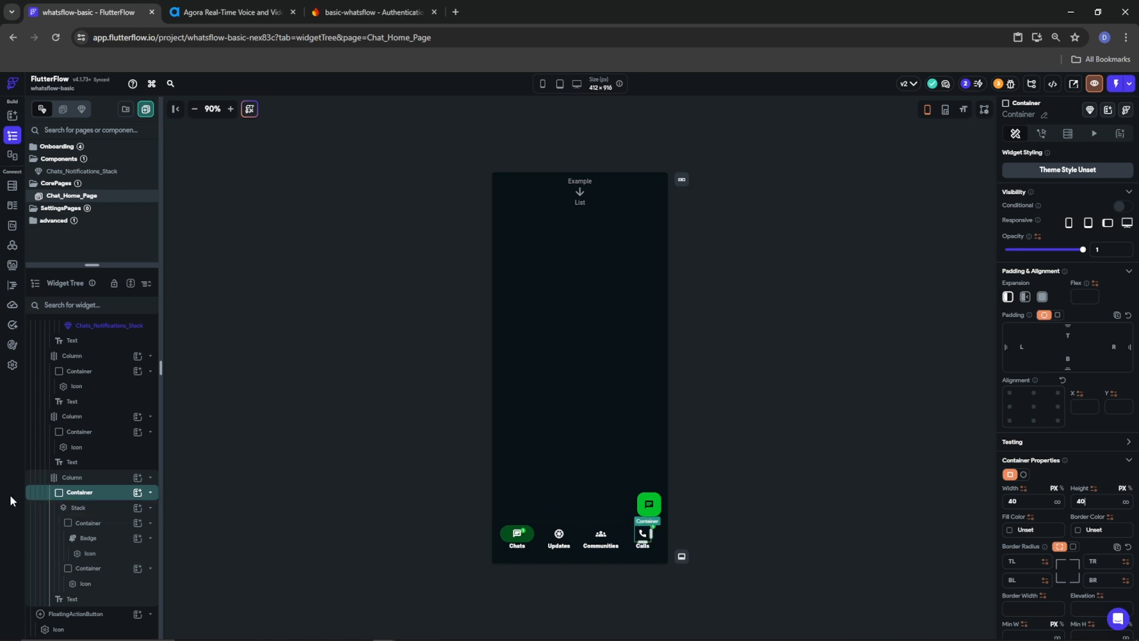
click(88, 539)
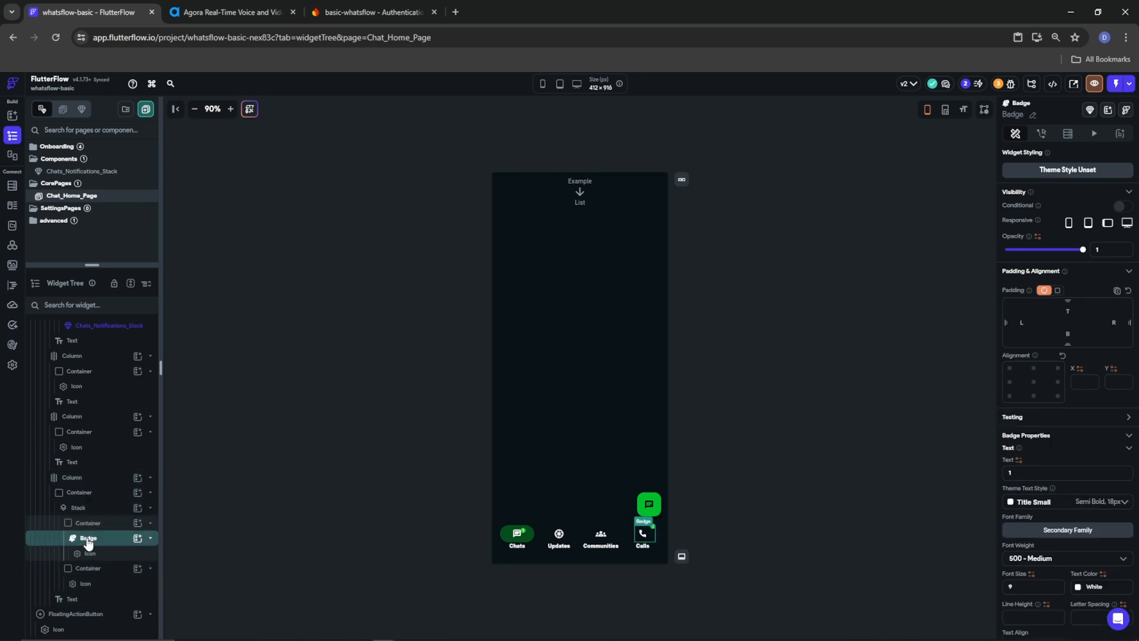
click(77, 508)
Turn the Calls icon stack into a component named Calls_Notification_Nav and inspect its icon and badge
right_click(78, 510)
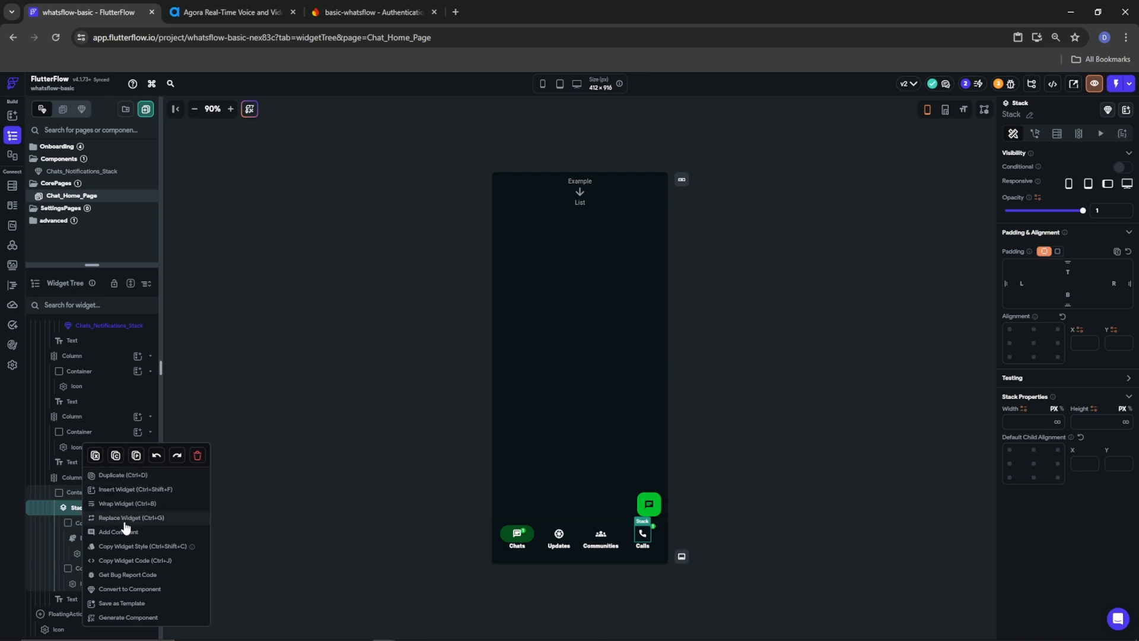
click(131, 589)
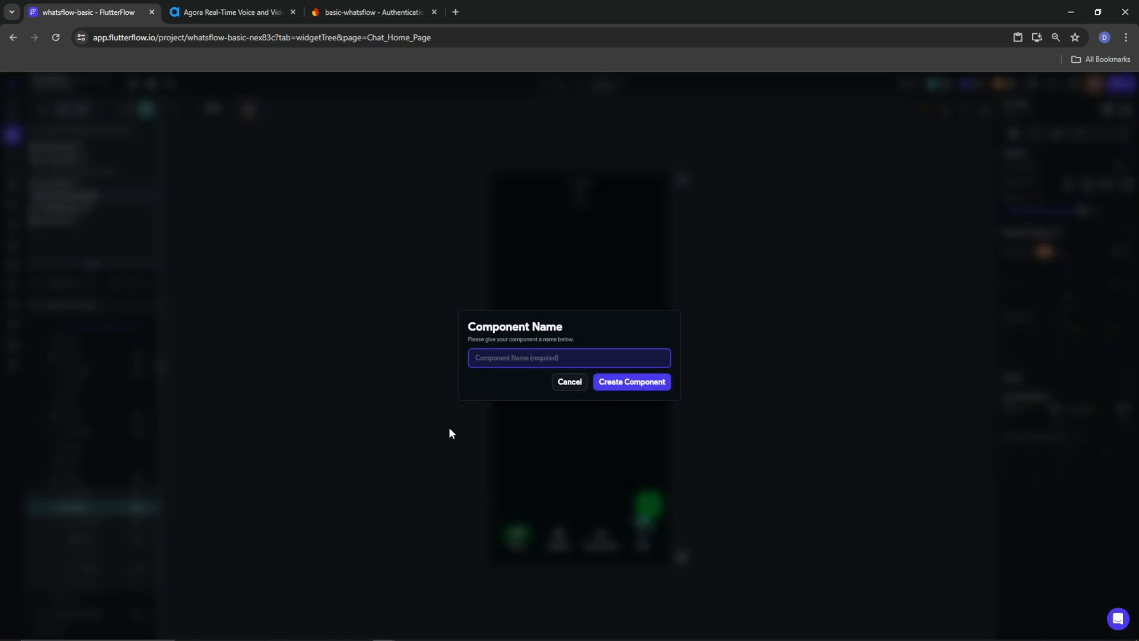
text(Calls_Notification_Nav)
click(650, 386)
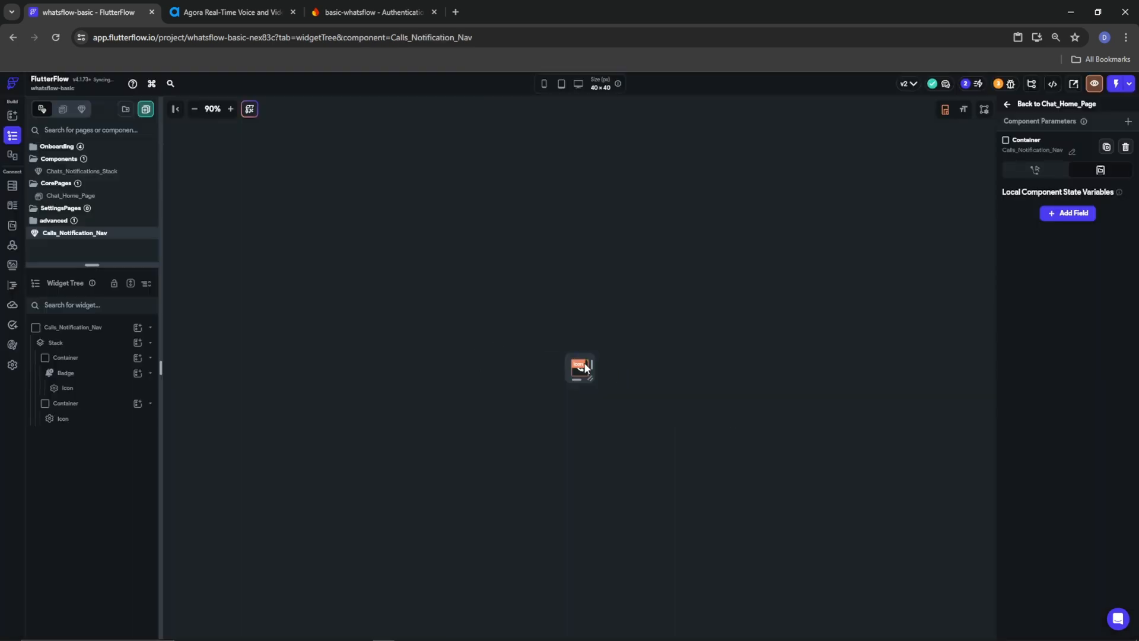
click(579, 368)
click(67, 372)
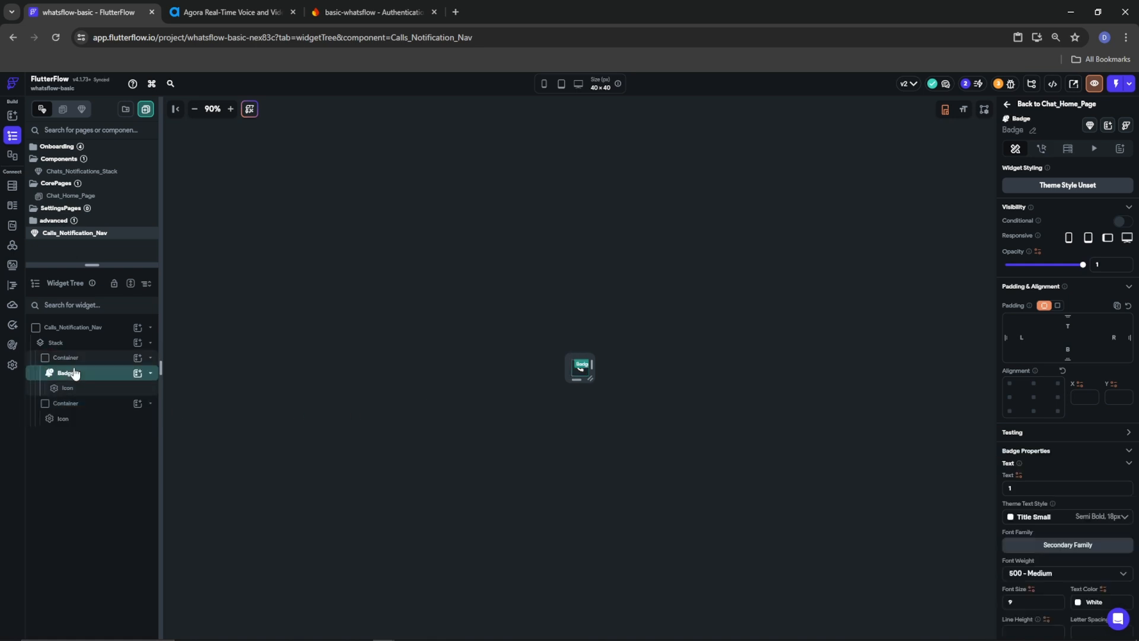
Remove the Calls_Notification_Nav badge instance from the Calls tab on Chat_Home_Page
right_click(62, 234)
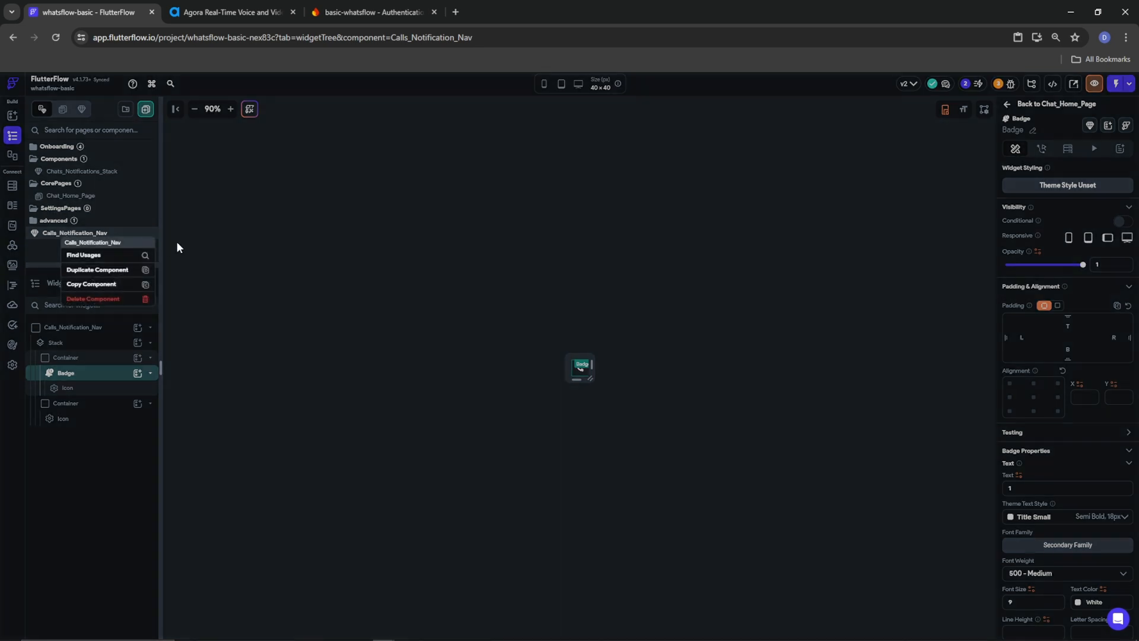
click(132, 297)
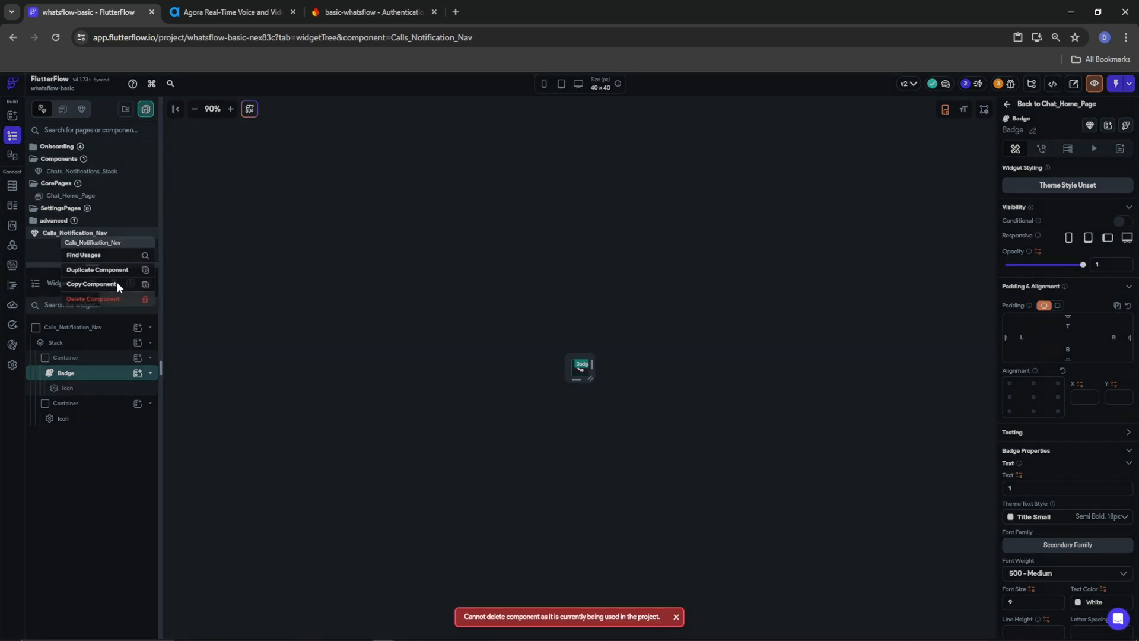
click(71, 196)
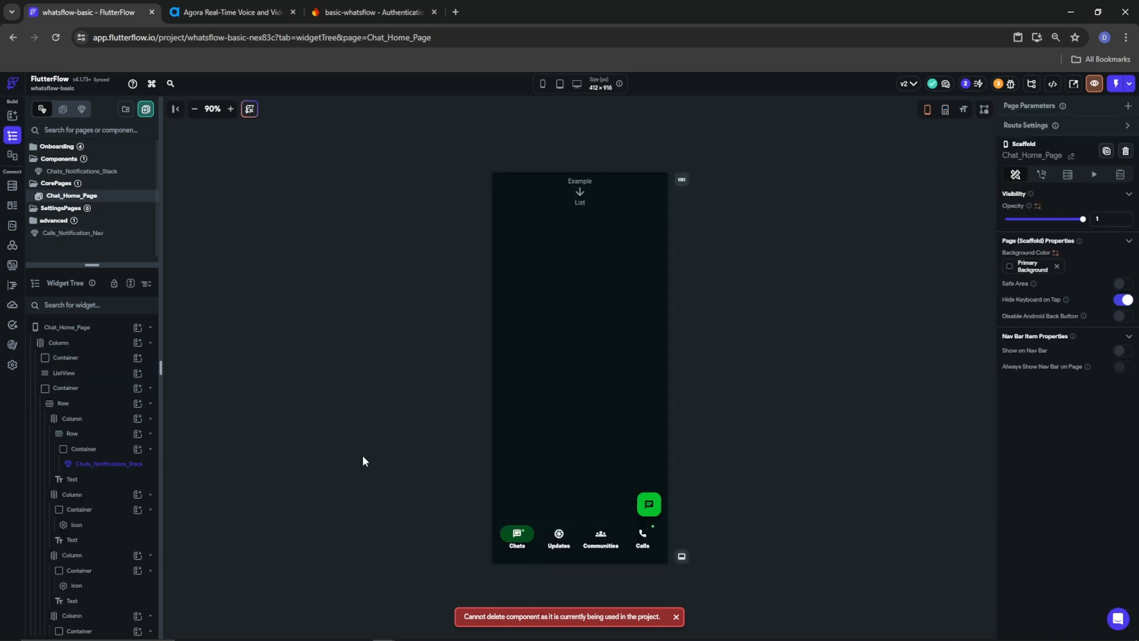
click(646, 535)
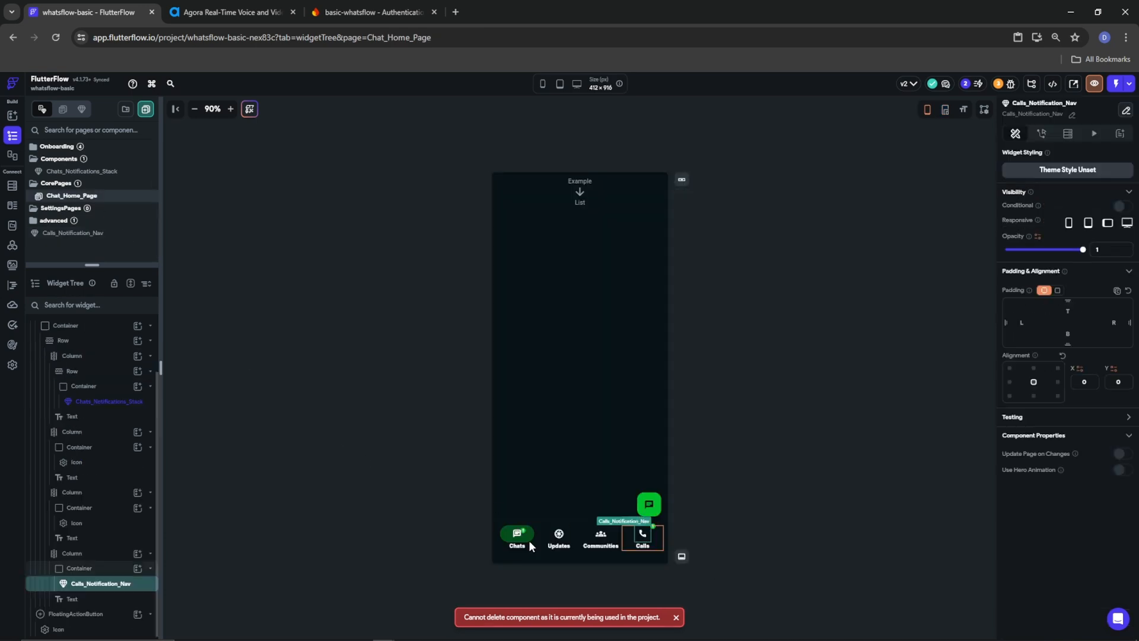
right_click(79, 571)
click(201, 440)
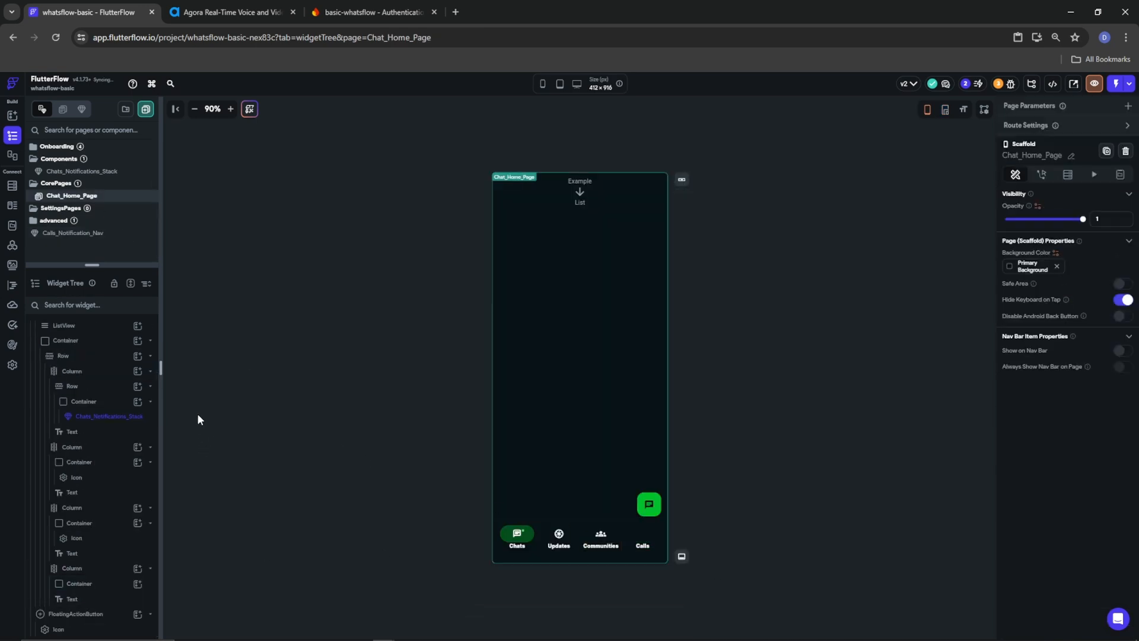
Delete the Calls_Notification_Nav component from the Components list and confirm
right_click(61, 232)
click(52, 232)
right_click(53, 233)
click(121, 298)
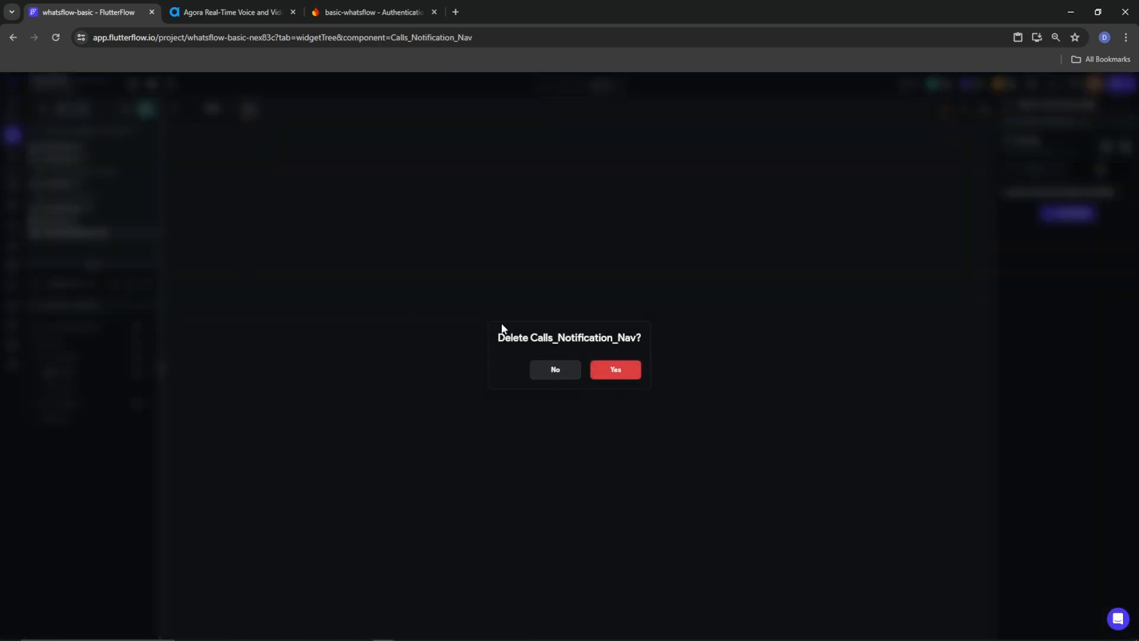
click(626, 372)
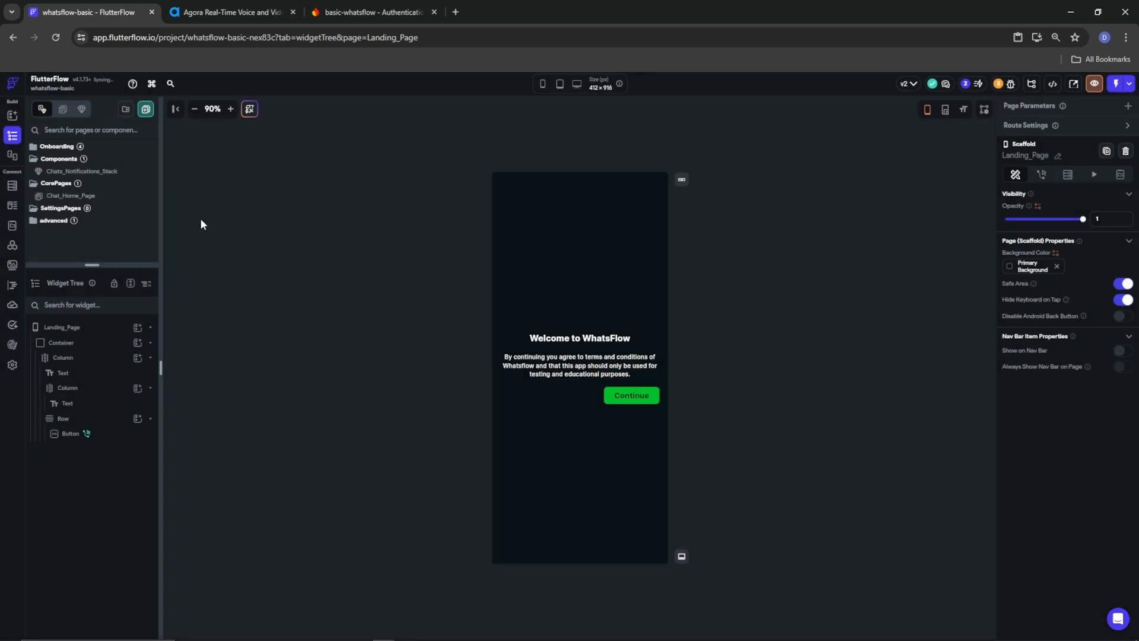
Duplicate Chats_Notifications_Stack and rename the copy Call_Notifications_Nav
click(76, 174)
right_click(76, 175)
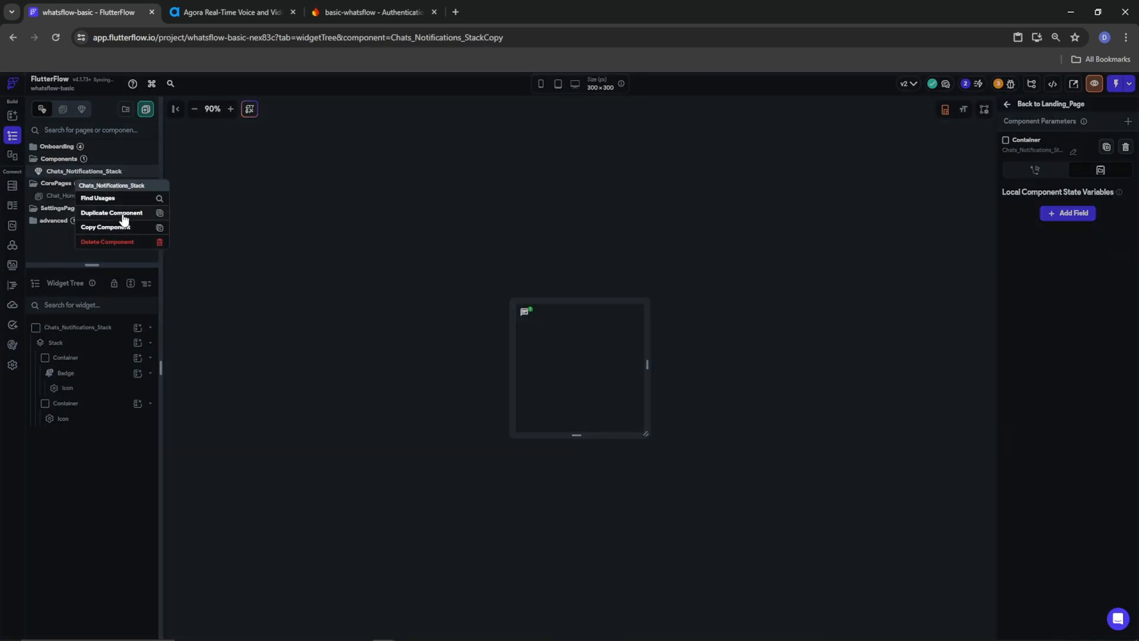
click(122, 215)
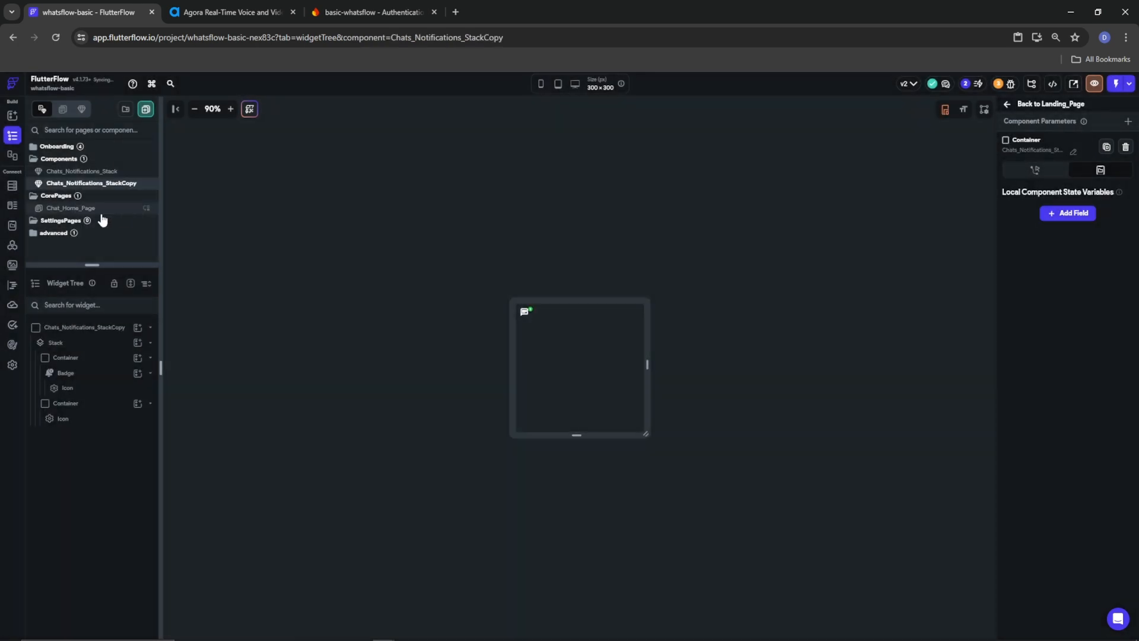
click(56, 330)
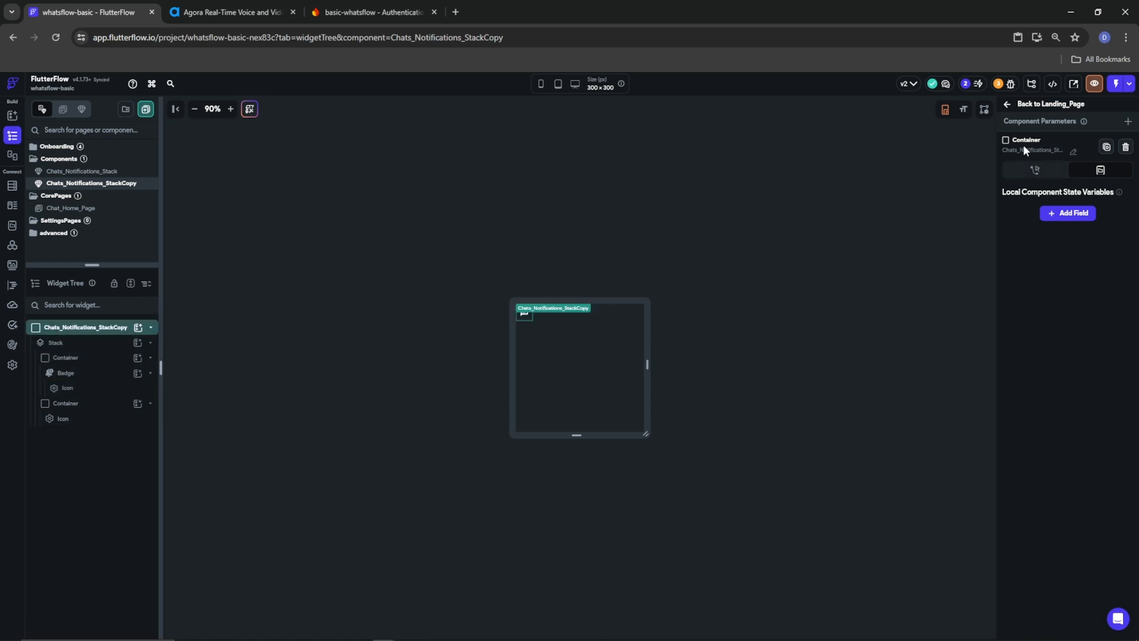
click(1071, 154)
text(C)
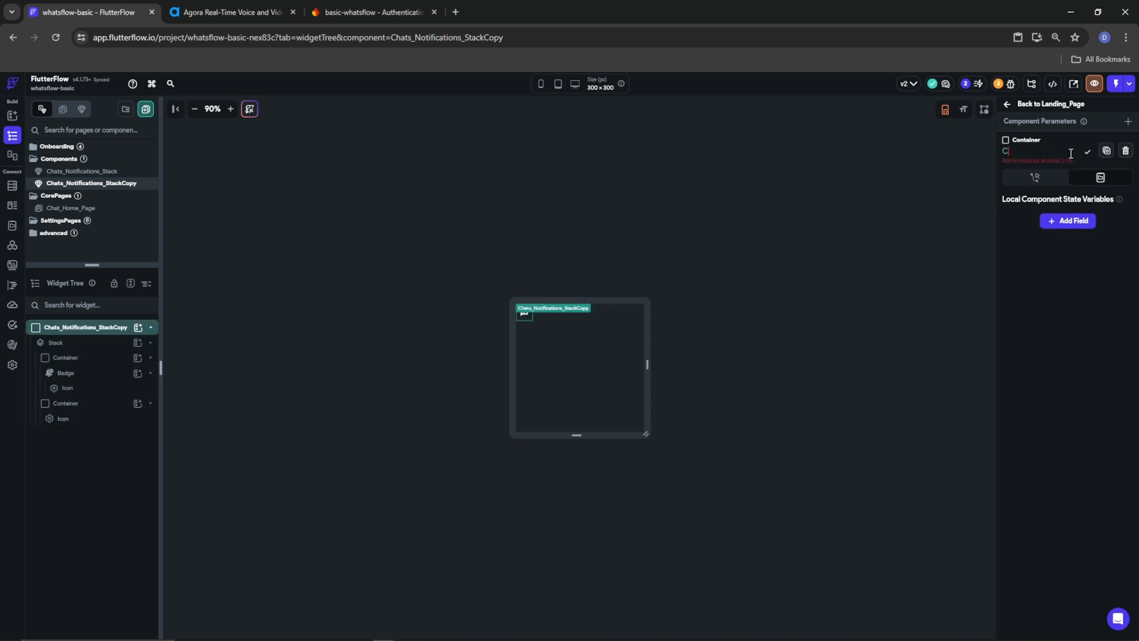
text(all_No)
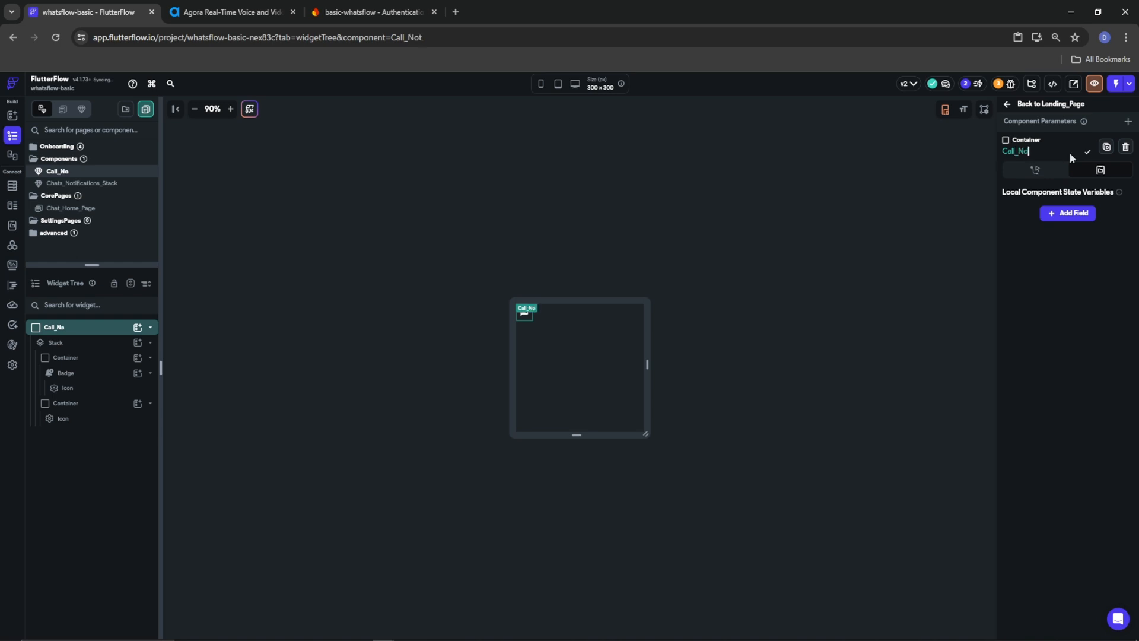
text(tifications_Nav)
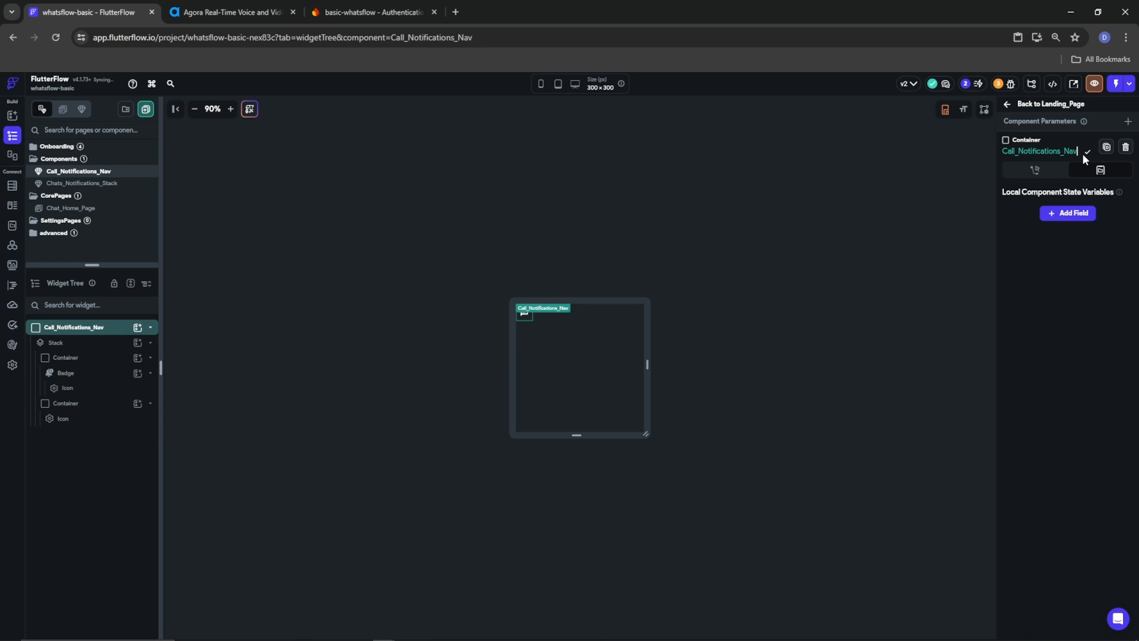
click(1086, 156)
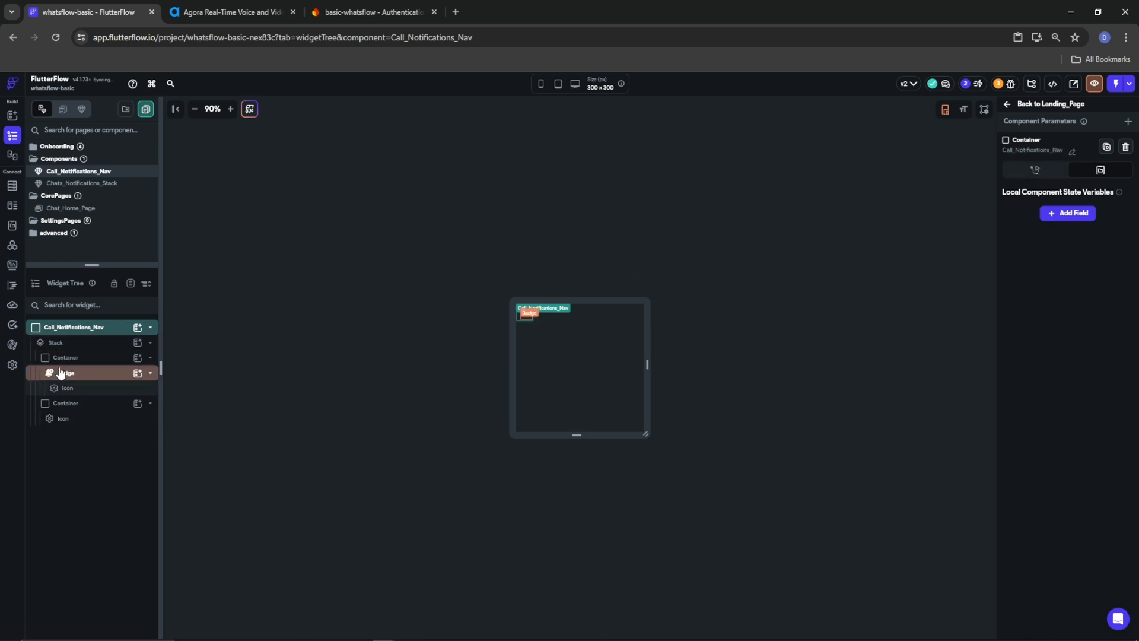
Change the badge icon in Call_Notifications_Nav to Call Outlined
click(62, 388)
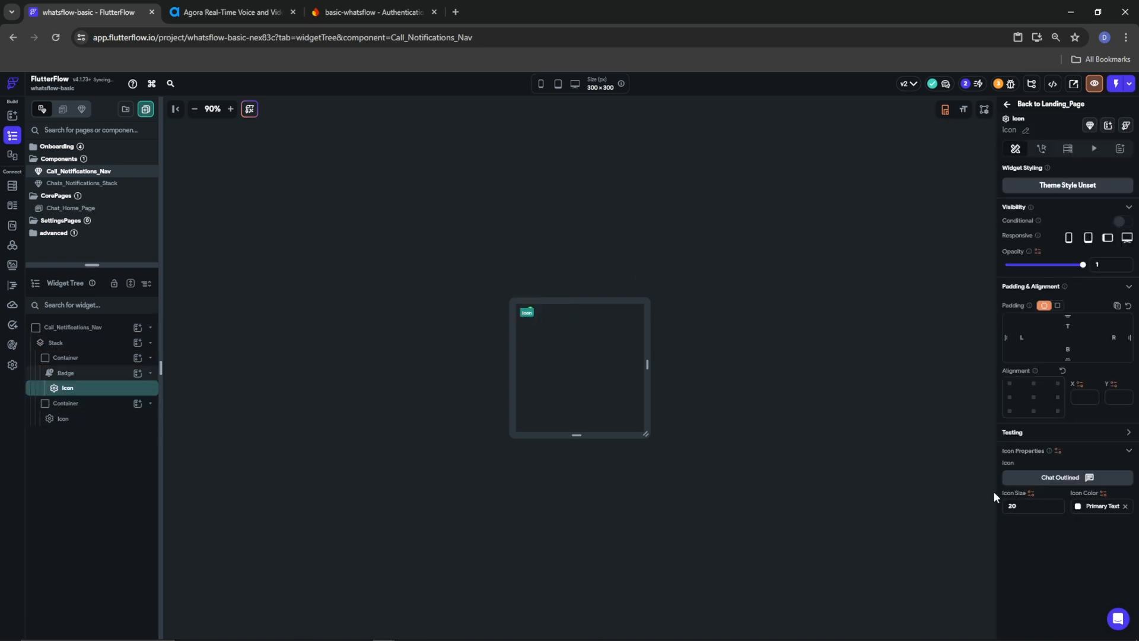
click(1075, 478)
text(call out)
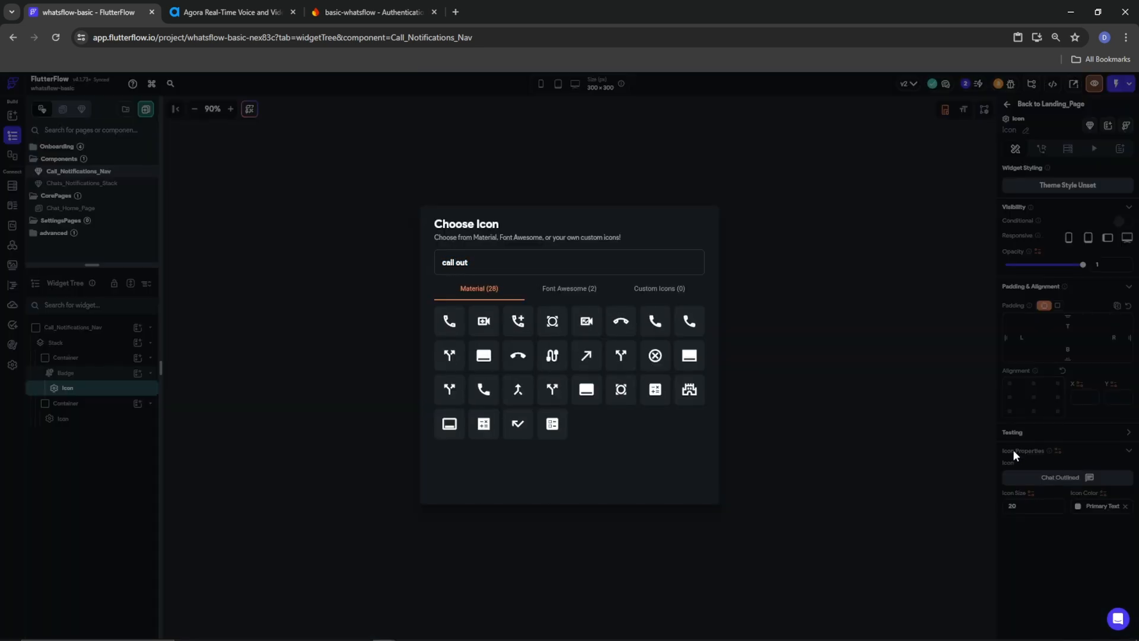
click(454, 322)
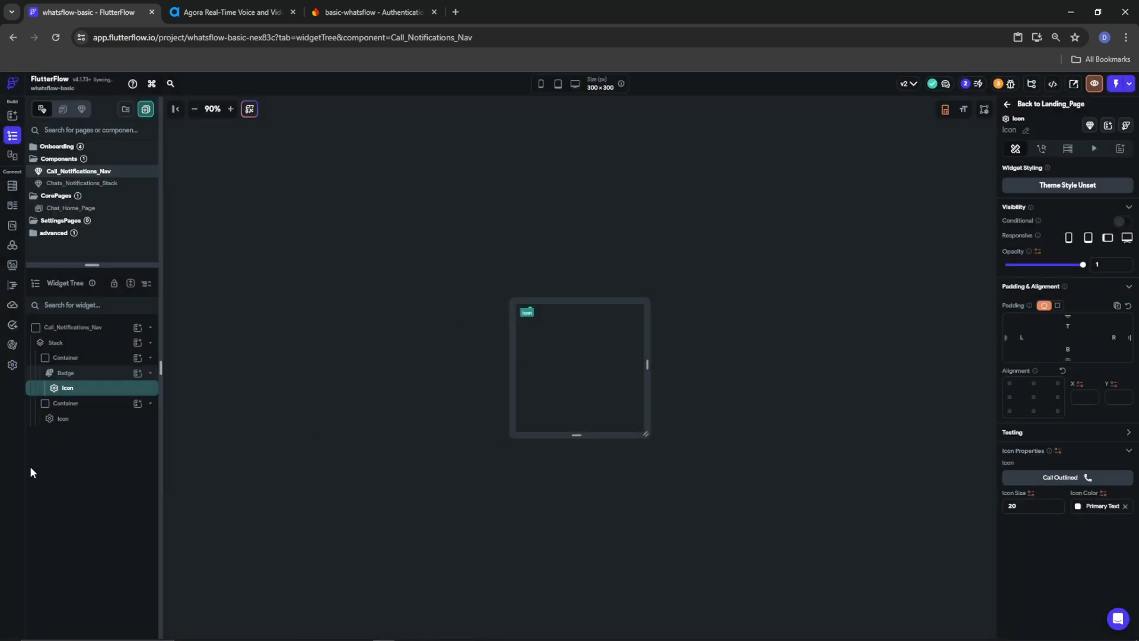
Replace the old icon in the second container with a copy of the Call Outlined icon
right_click(80, 398)
click(111, 409)
right_click(103, 418)
click(192, 441)
right_click(61, 408)
click(115, 398)
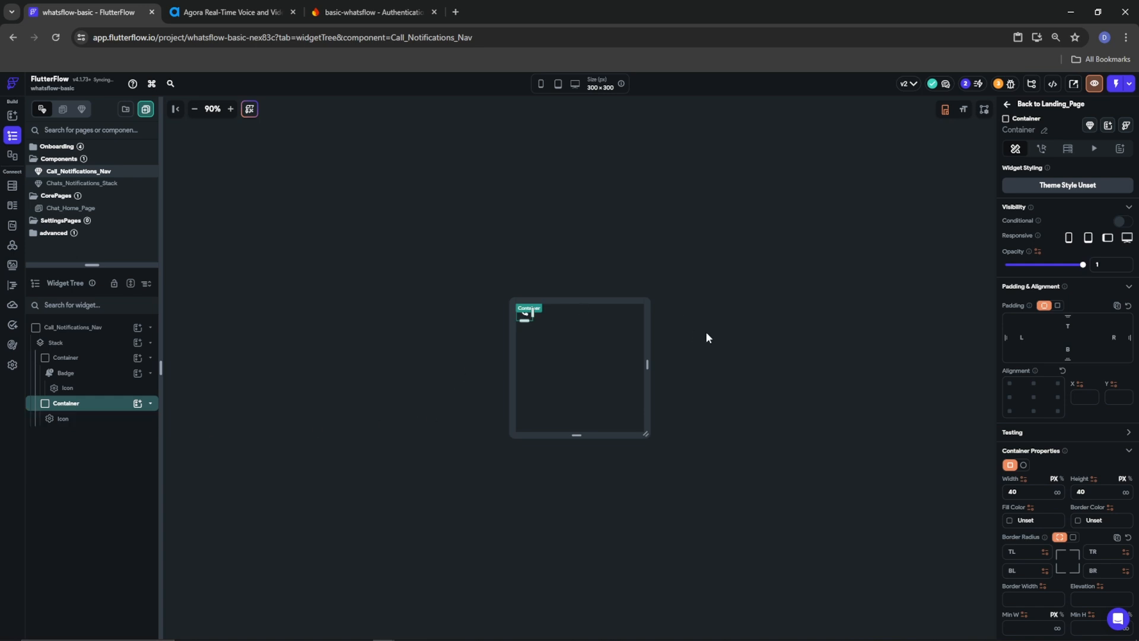
click(729, 369)
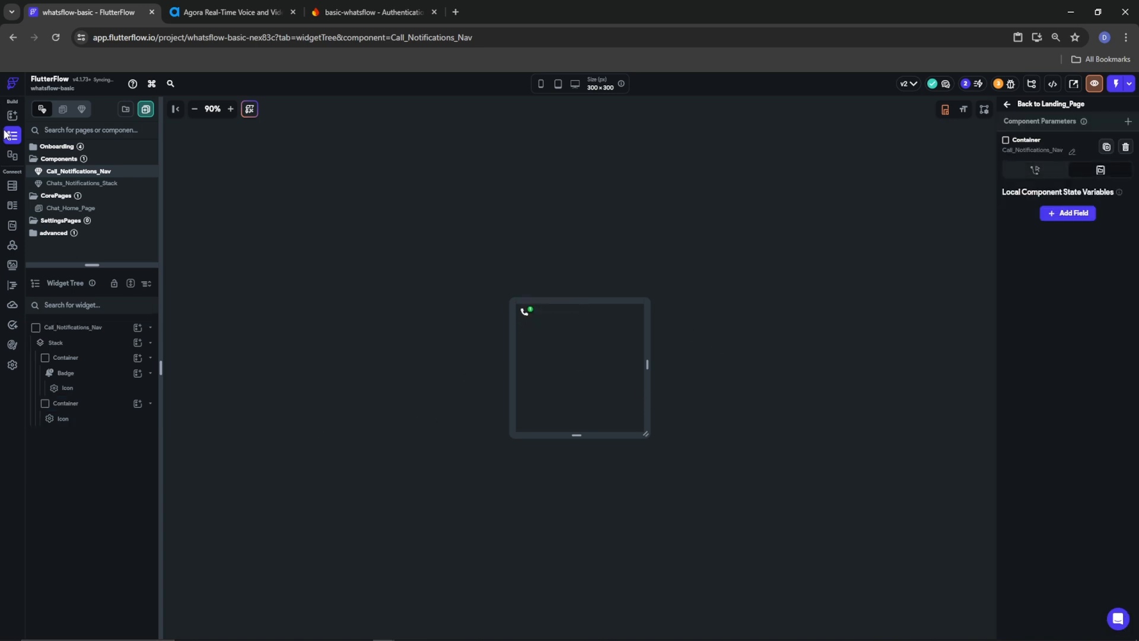
Add the Call_Notifications_Nav component as a child of the Calls tab container on Chat_Home_Page
click(73, 209)
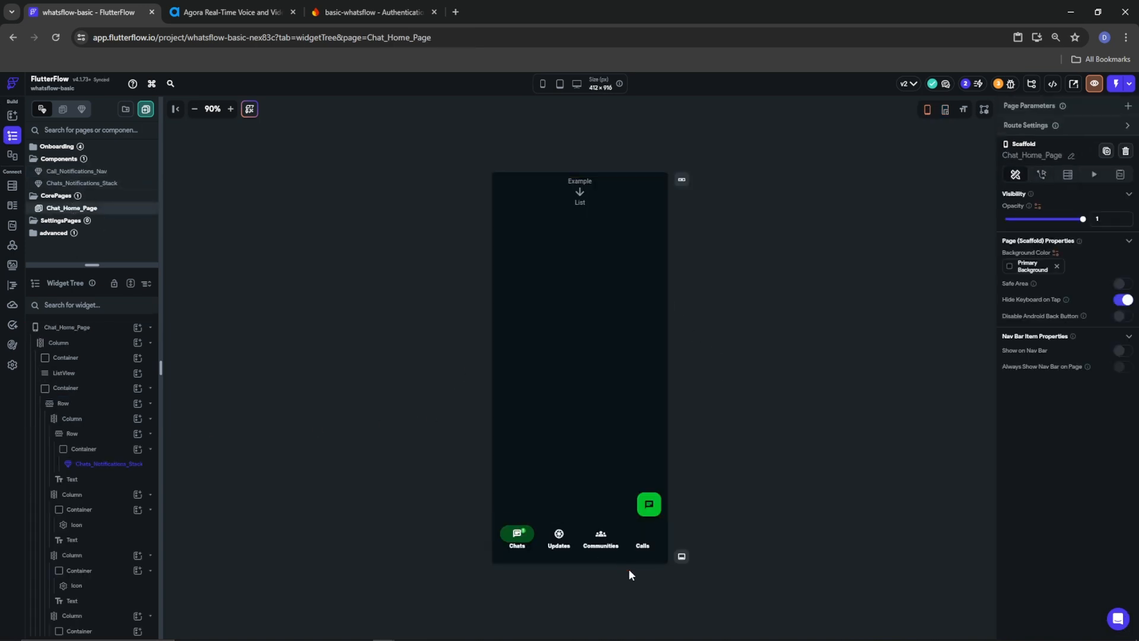
click(639, 529)
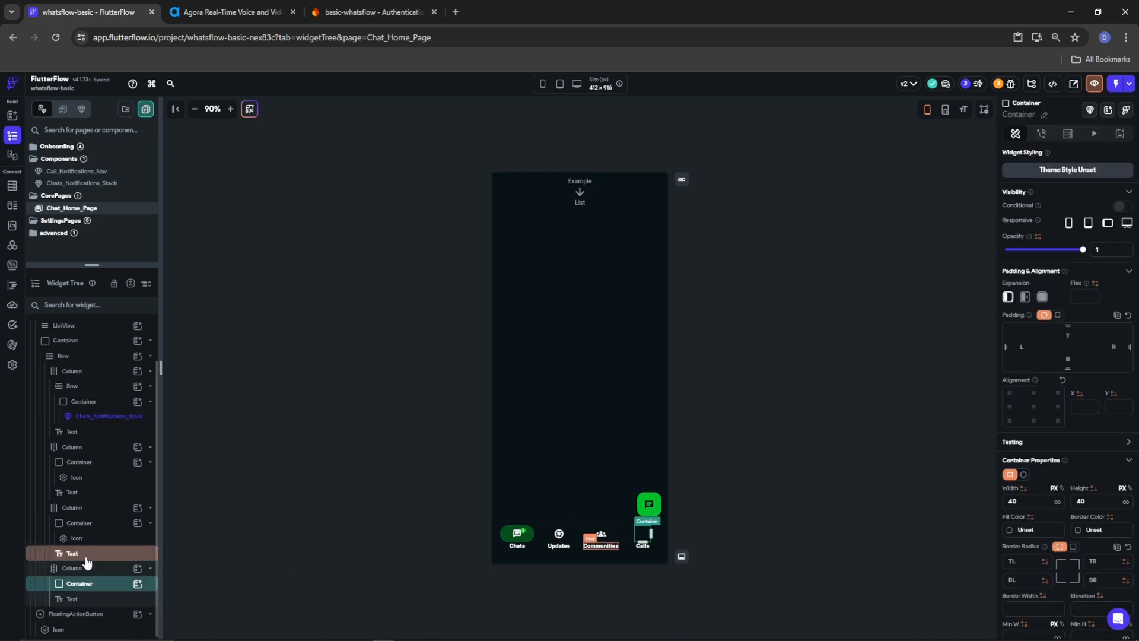
click(137, 583)
click(198, 413)
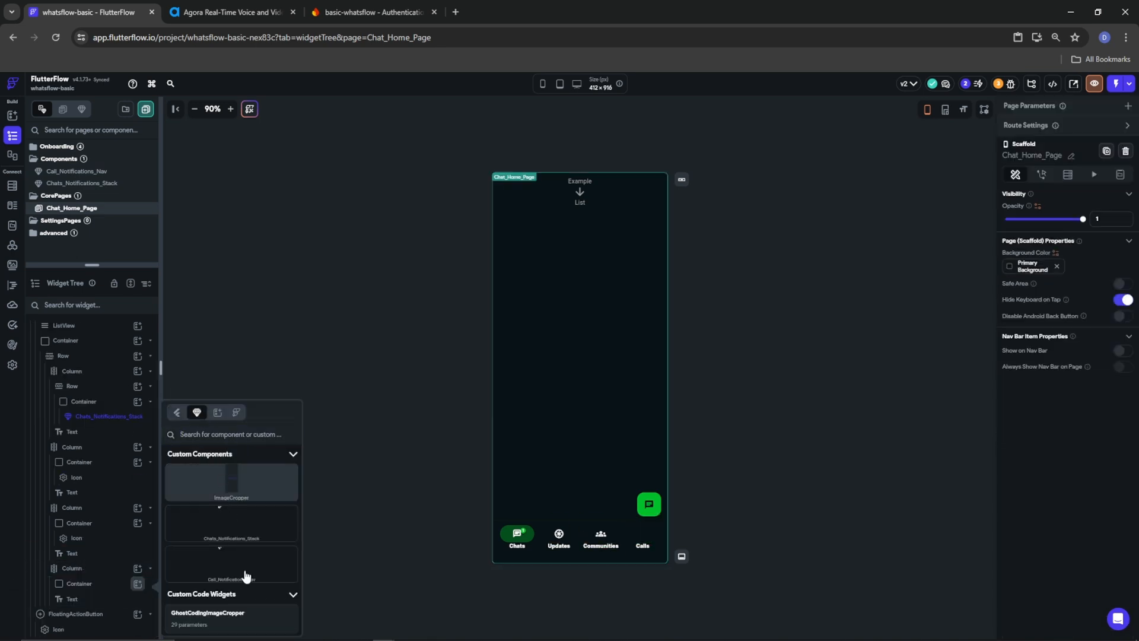
scroll(245, 575, down, 1)
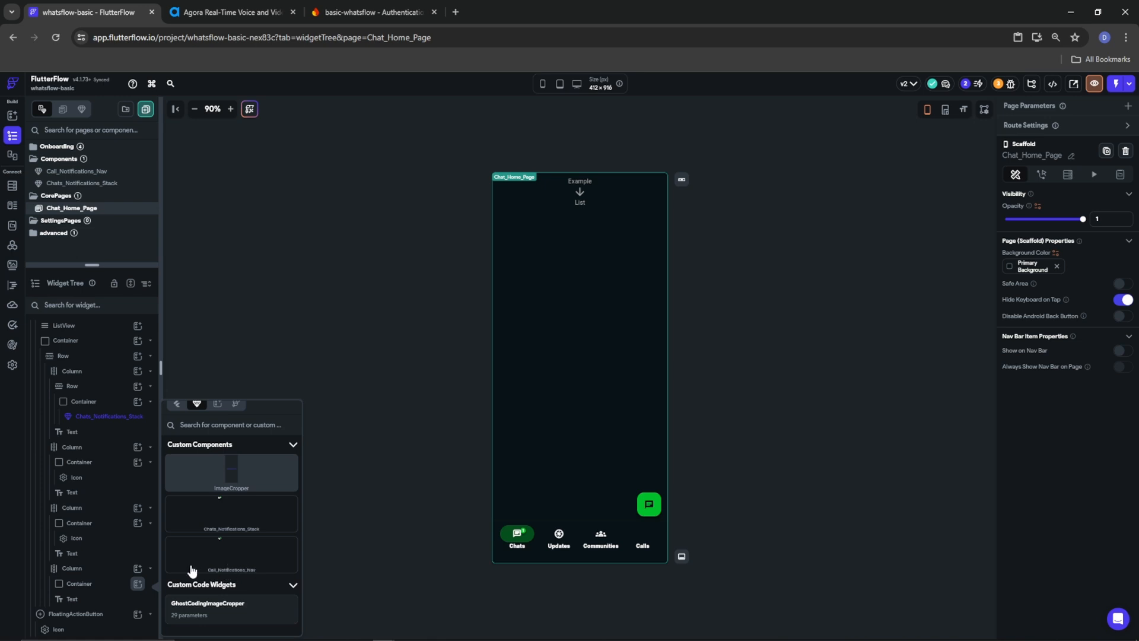
click(234, 560)
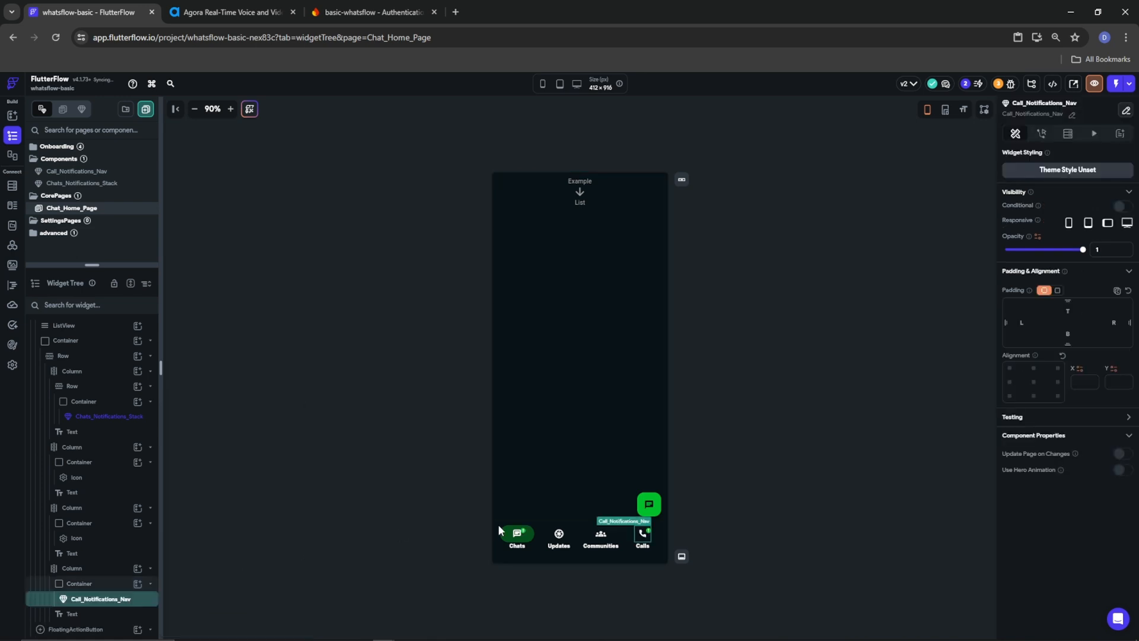
Review the page and select the bottom navigation bar container
click(764, 513)
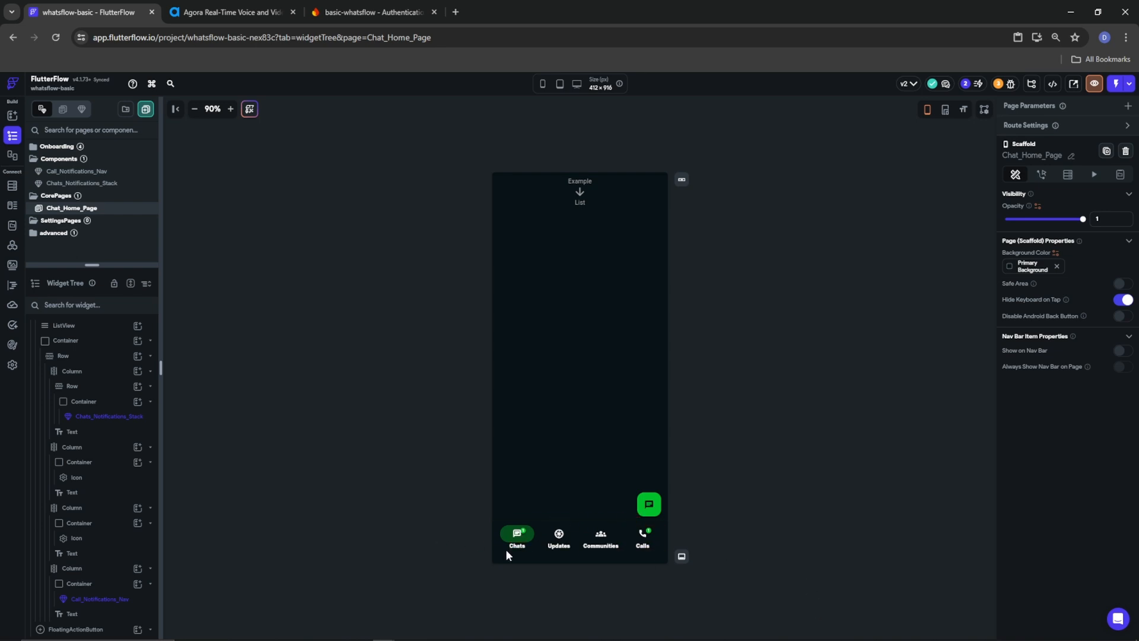
click(493, 522)
scroll(89, 415, up, 1)
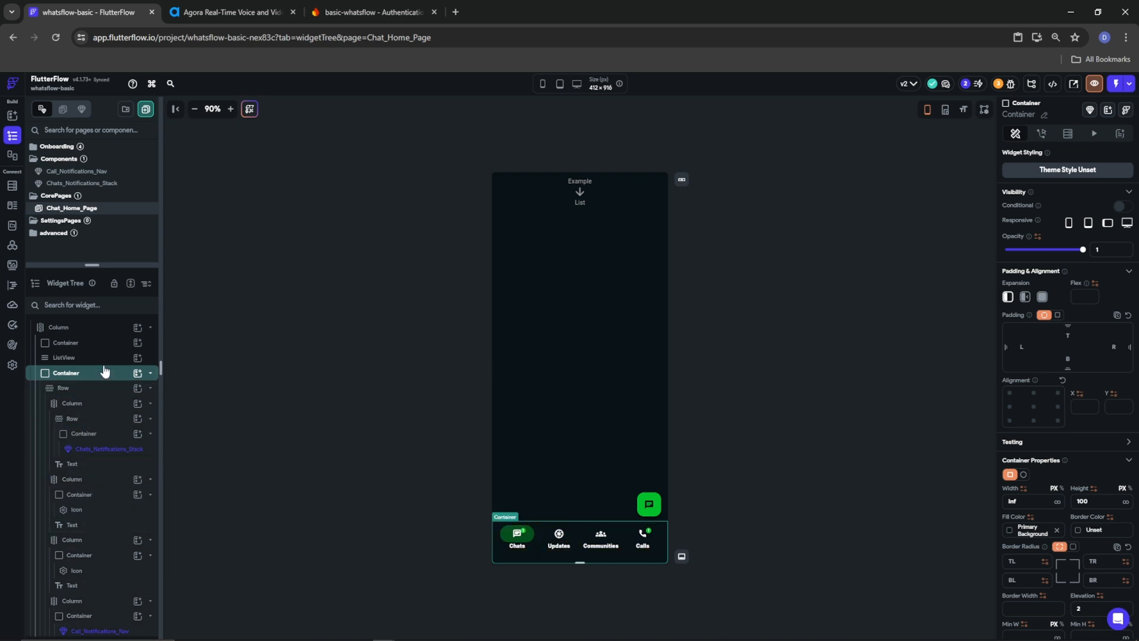
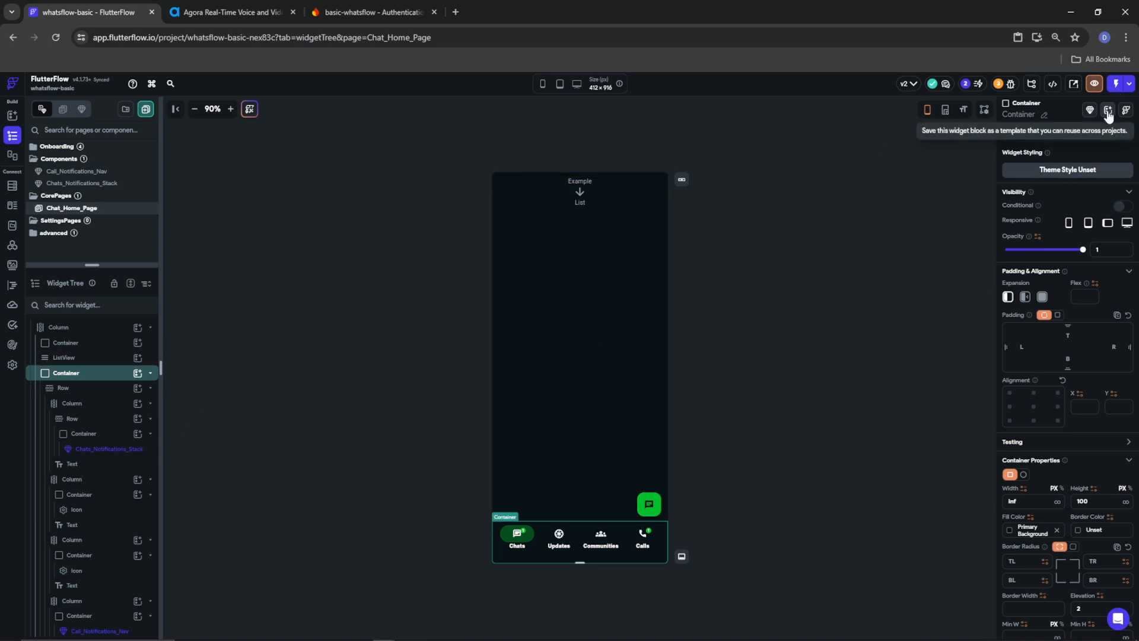
Rename the selected bottom navigation container to NavBar
click(1043, 116)
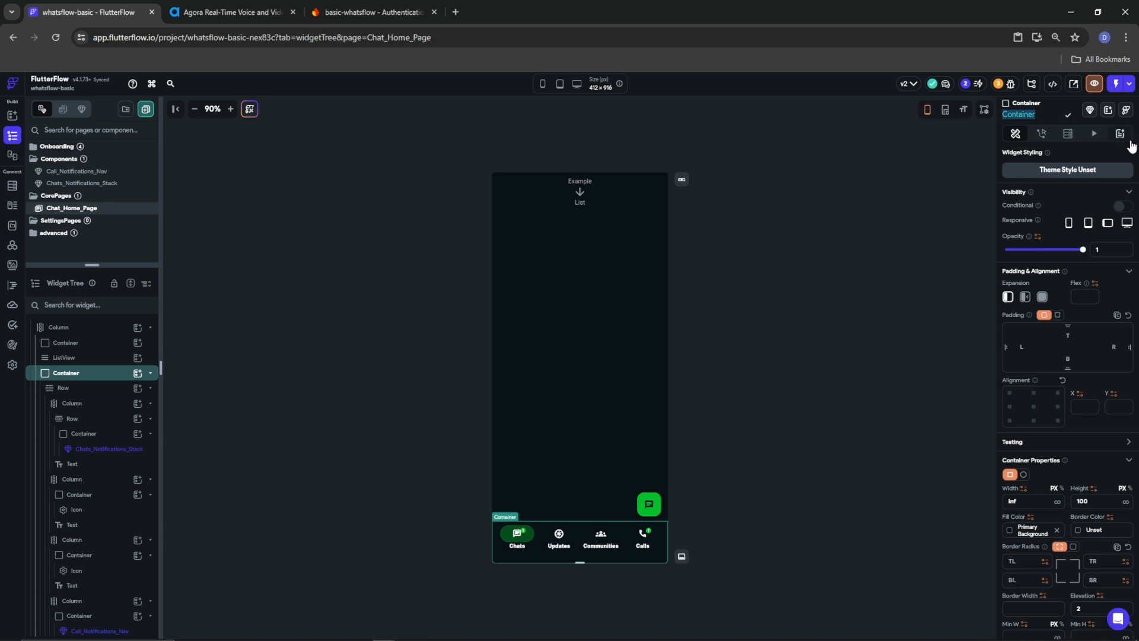
text(NavBar)
click(1068, 114)
click(1107, 111)
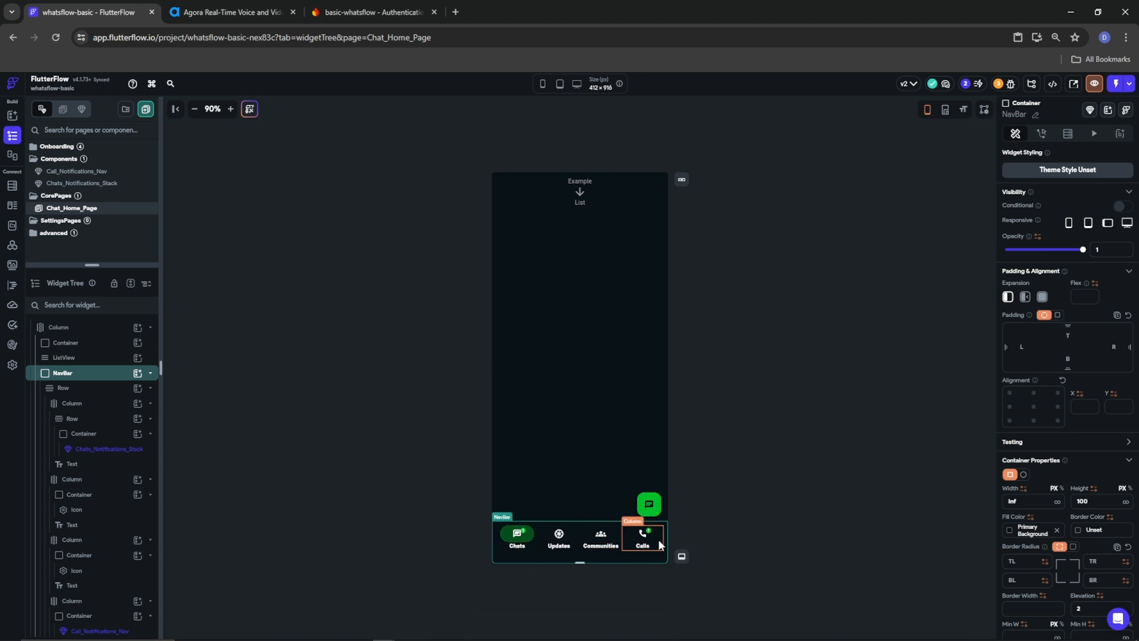
Collapse NavBar and rename the page's top container to AppBar
click(151, 372)
click(75, 359)
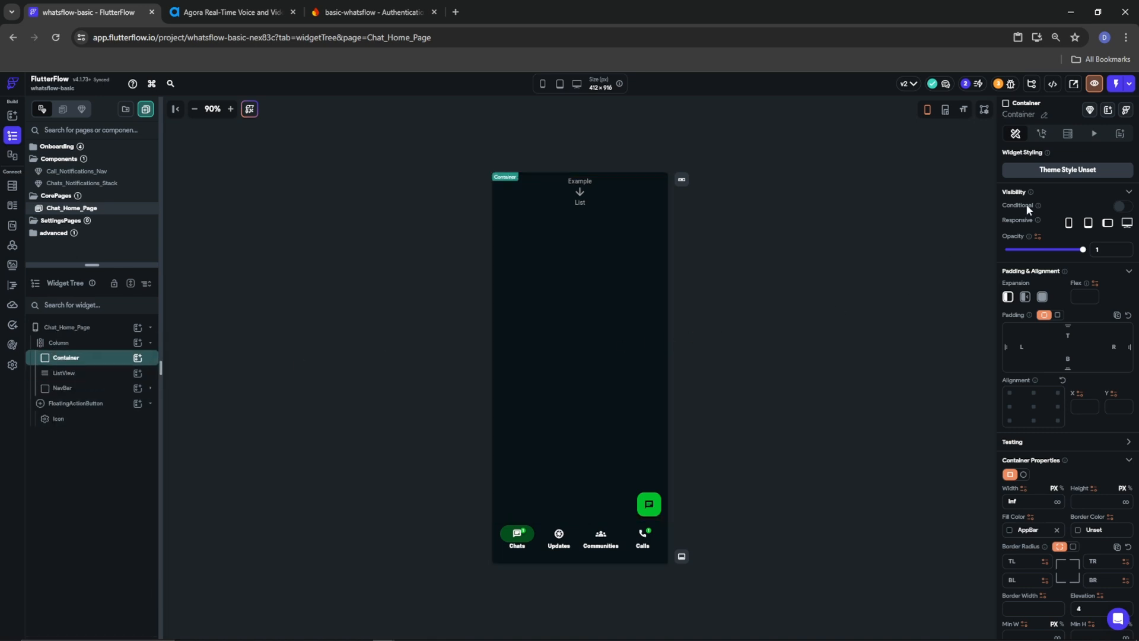
click(1046, 114)
text(AppBar)
click(1068, 114)
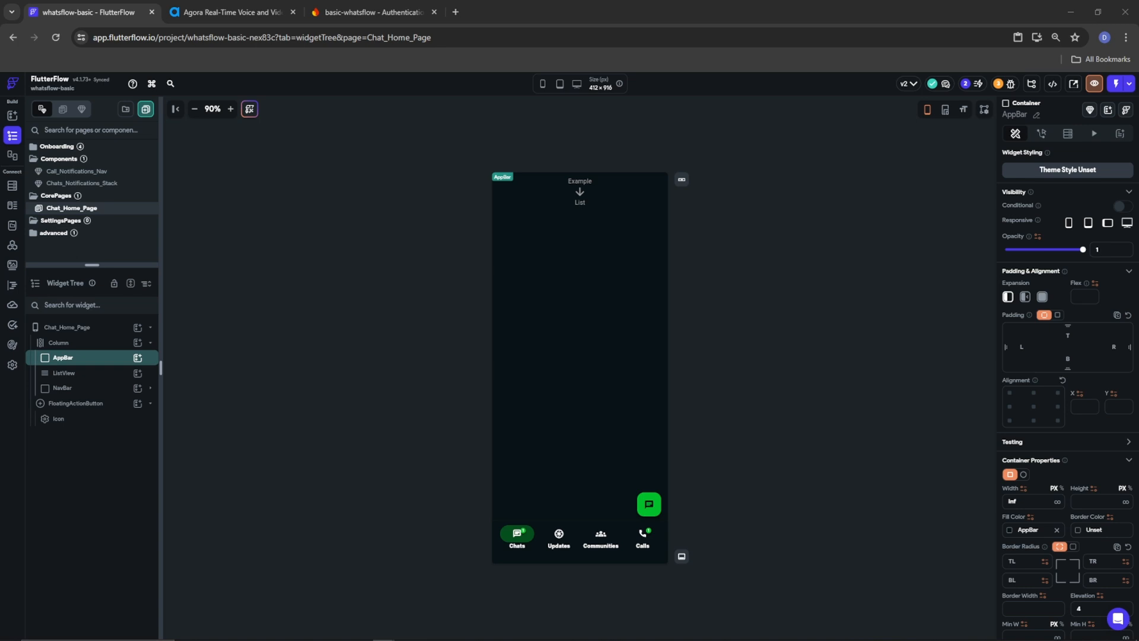
Add a Column inside the AppBar and set its start spacing to 40
click(138, 358)
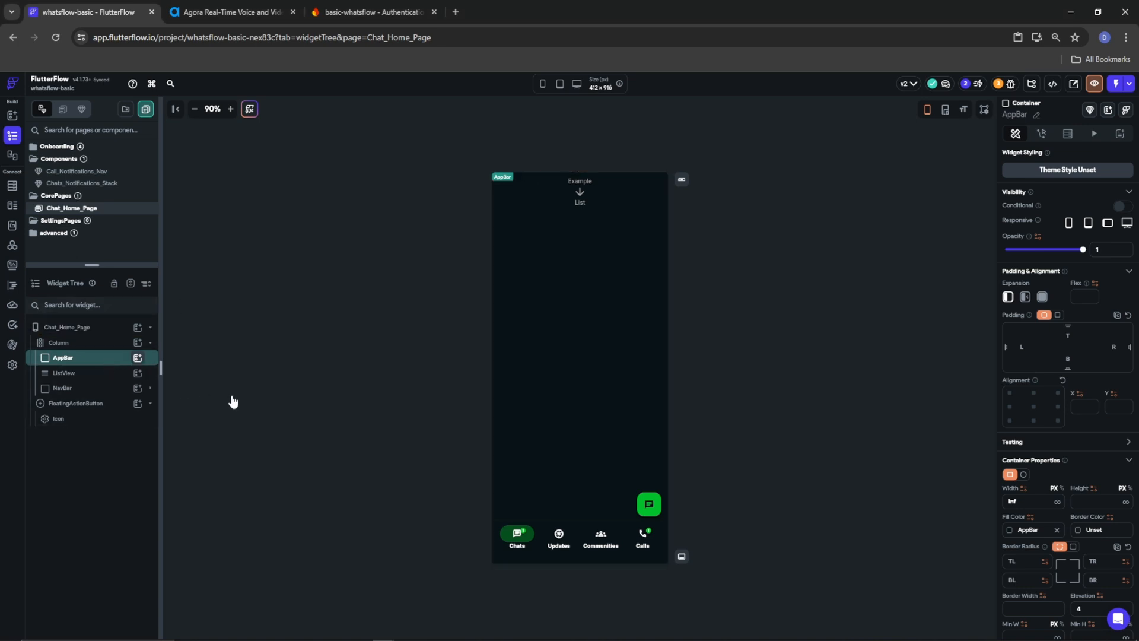
click(233, 411)
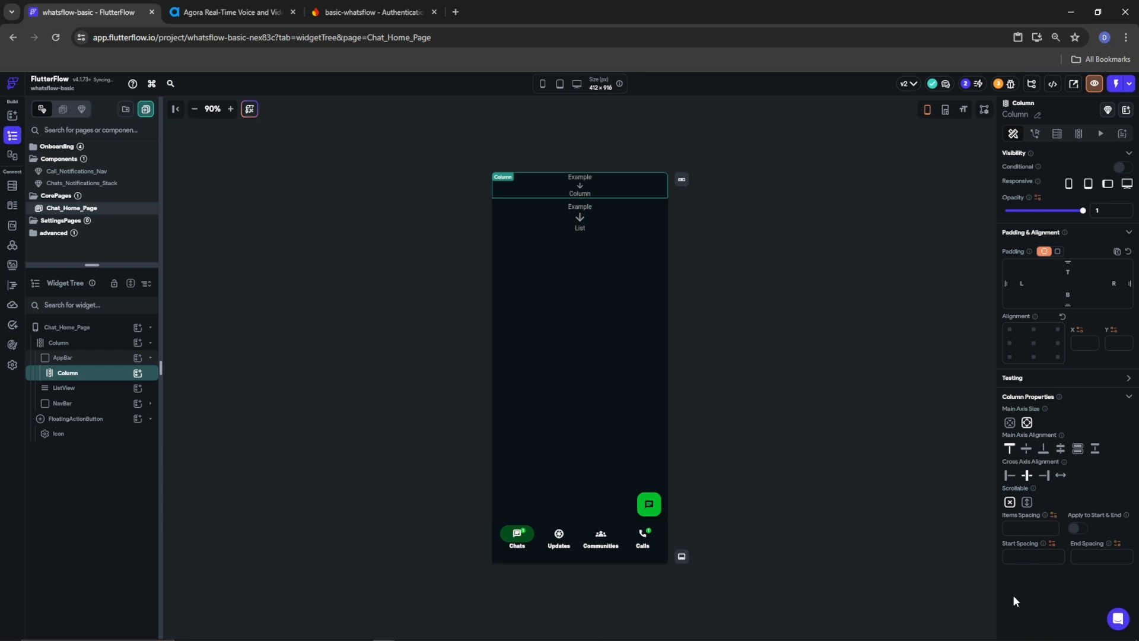
text(40)
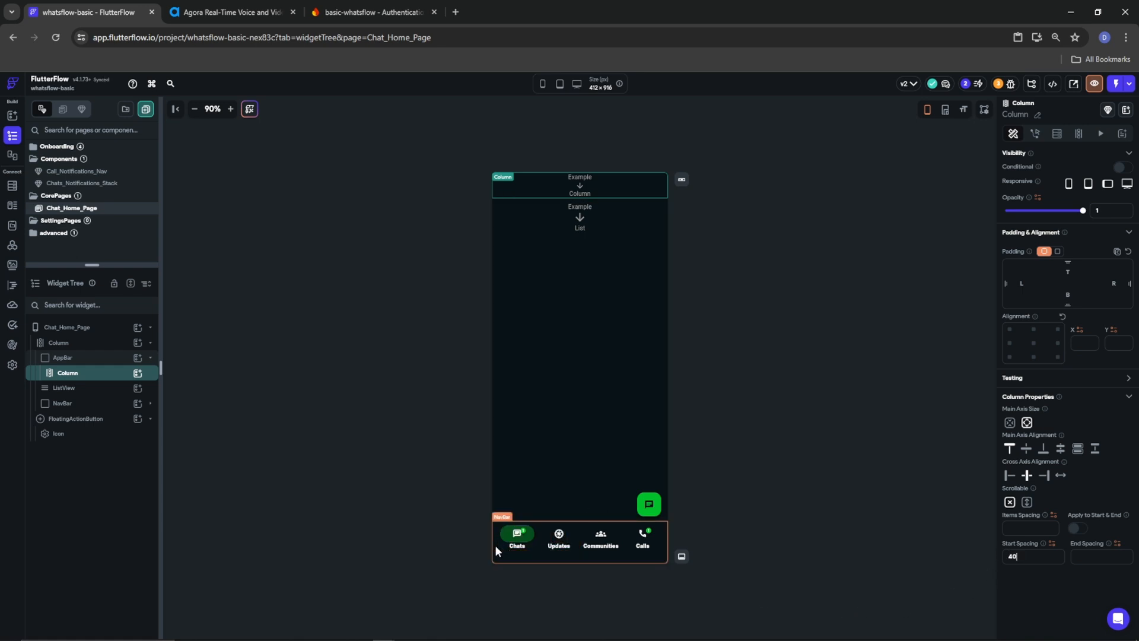
Inspect the Row inside NavBar, then reselect the AppBar Column and its 40 start spacing
click(135, 404)
click(150, 404)
click(76, 418)
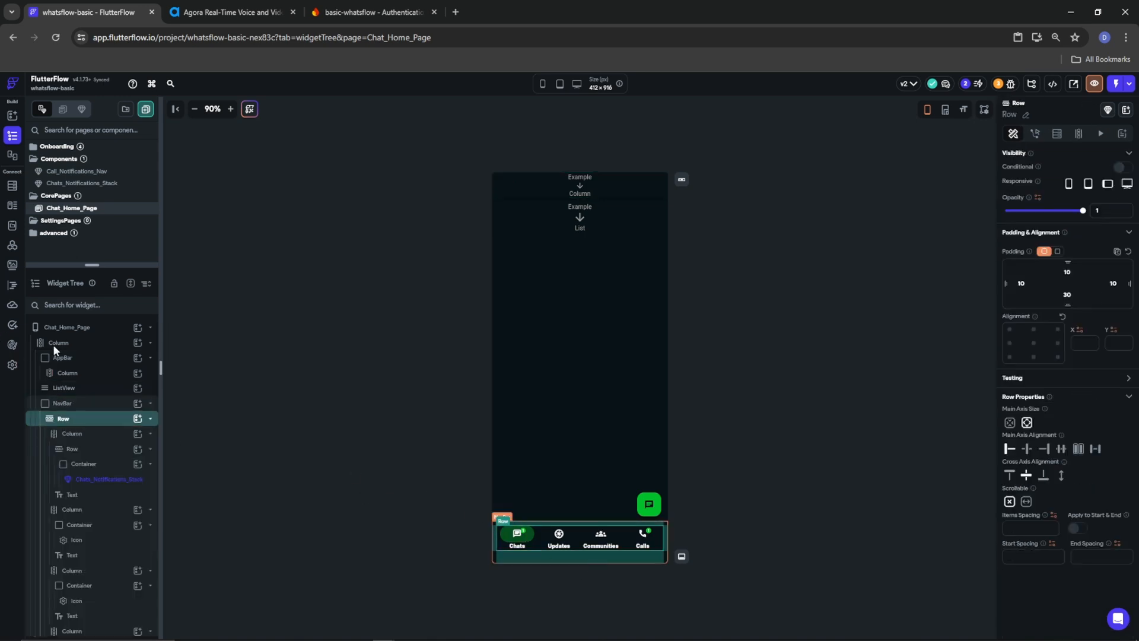
click(67, 373)
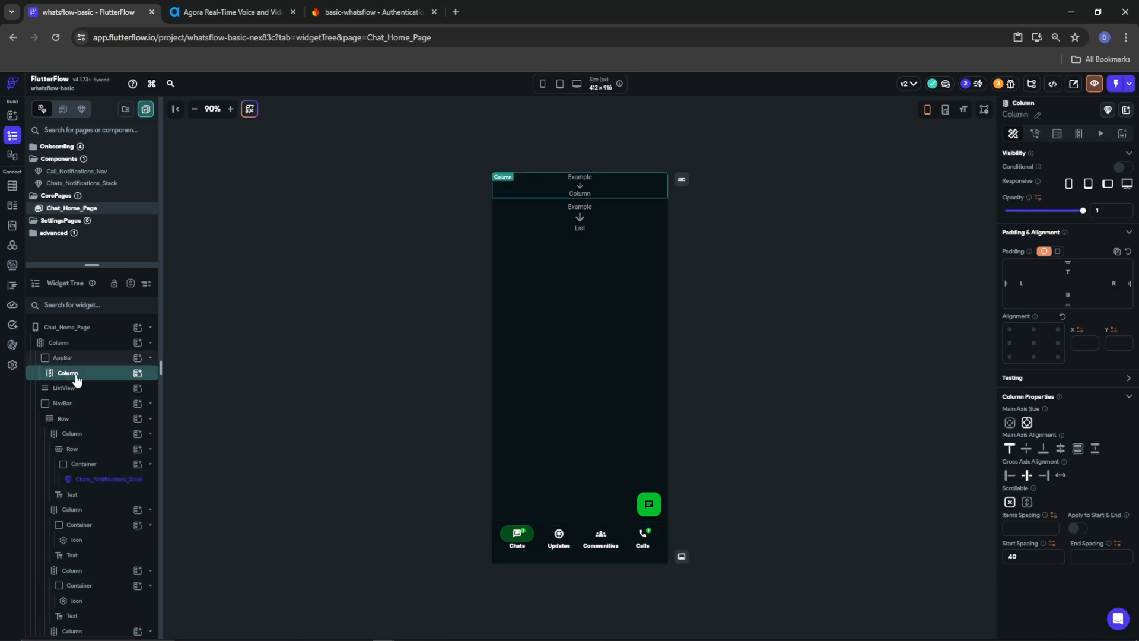
drag(1034, 557, 993, 560)
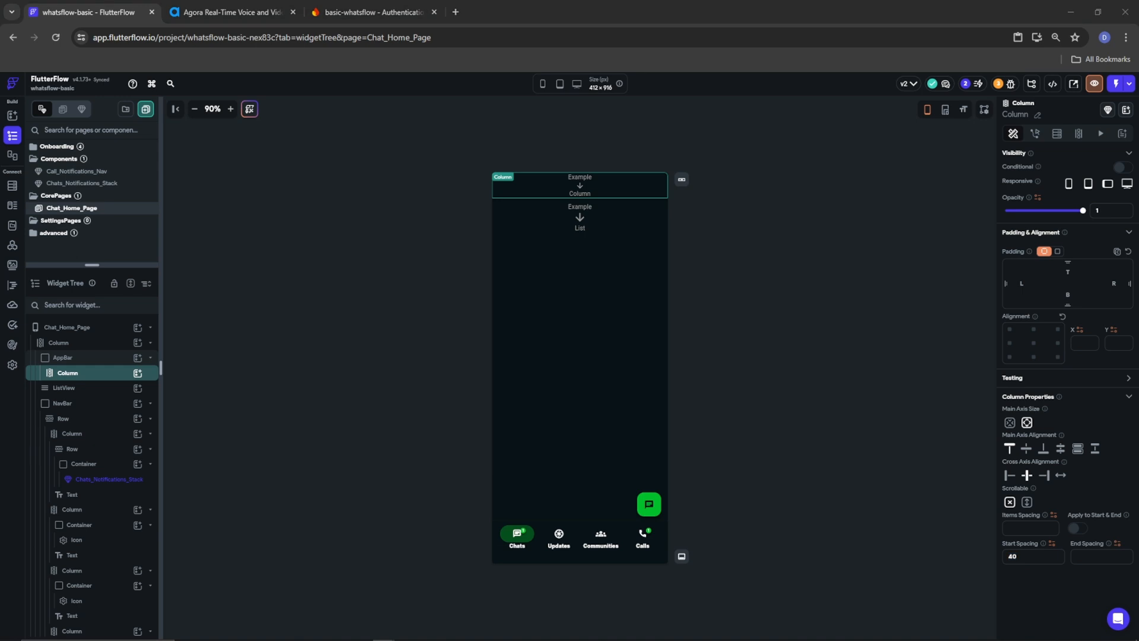
click(138, 372)
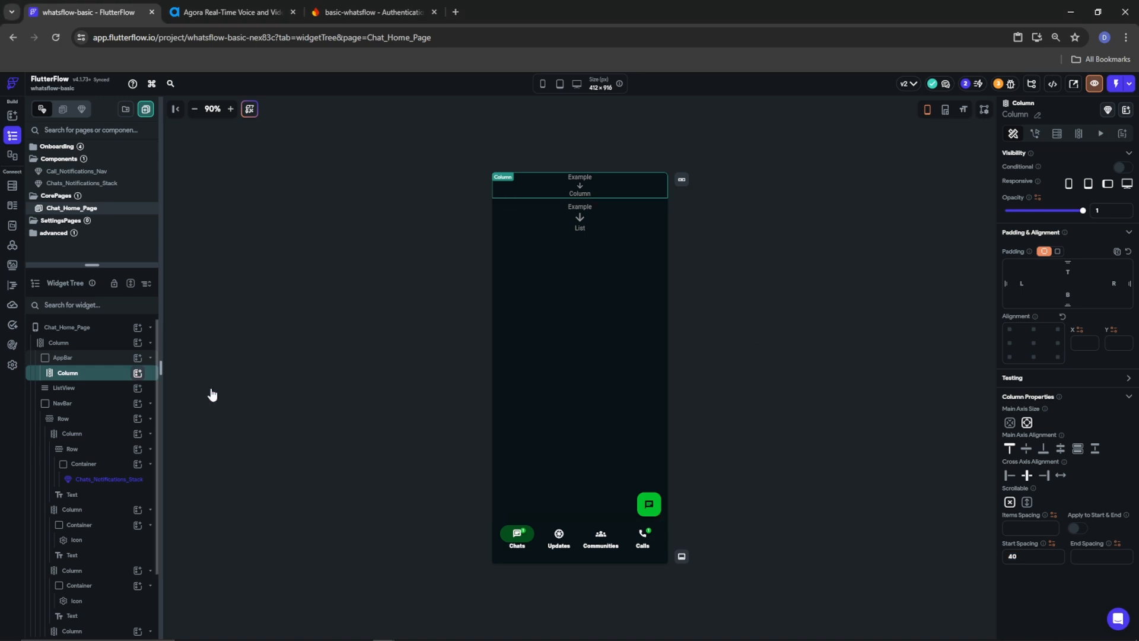
Add a Row holding a Hello World text and a nested Row, aligned Space Between
click(274, 426)
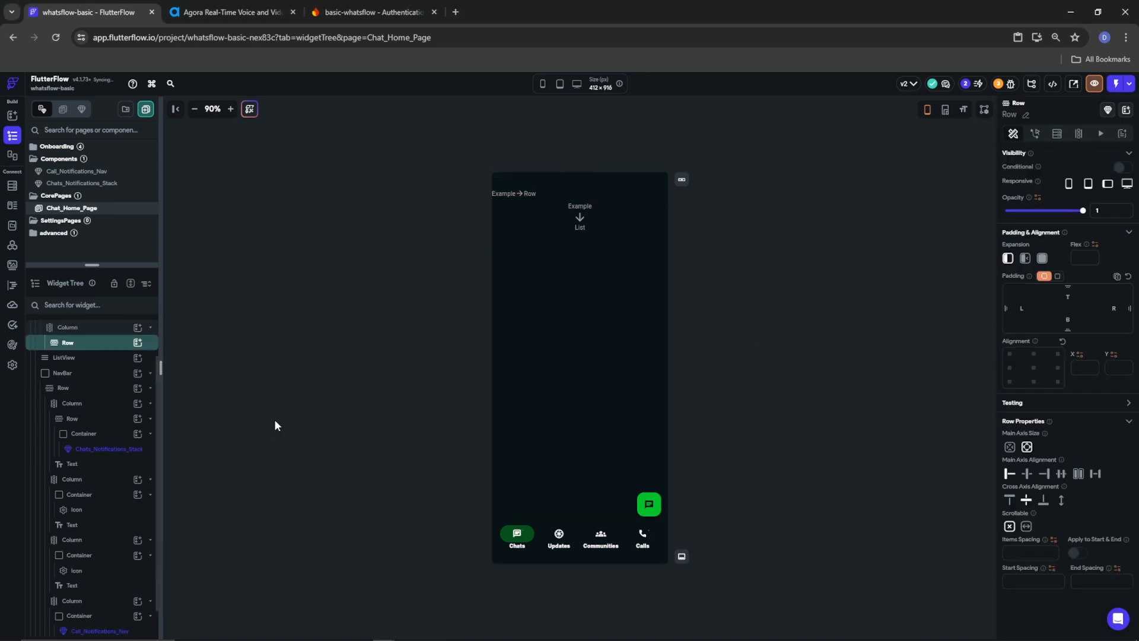
click(138, 343)
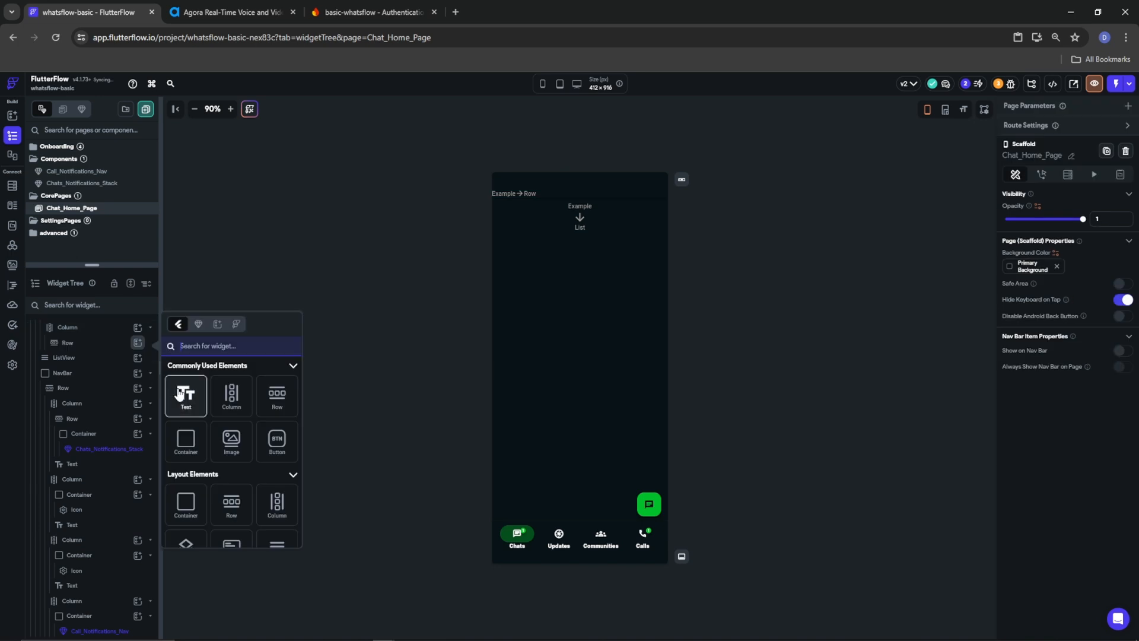
click(181, 394)
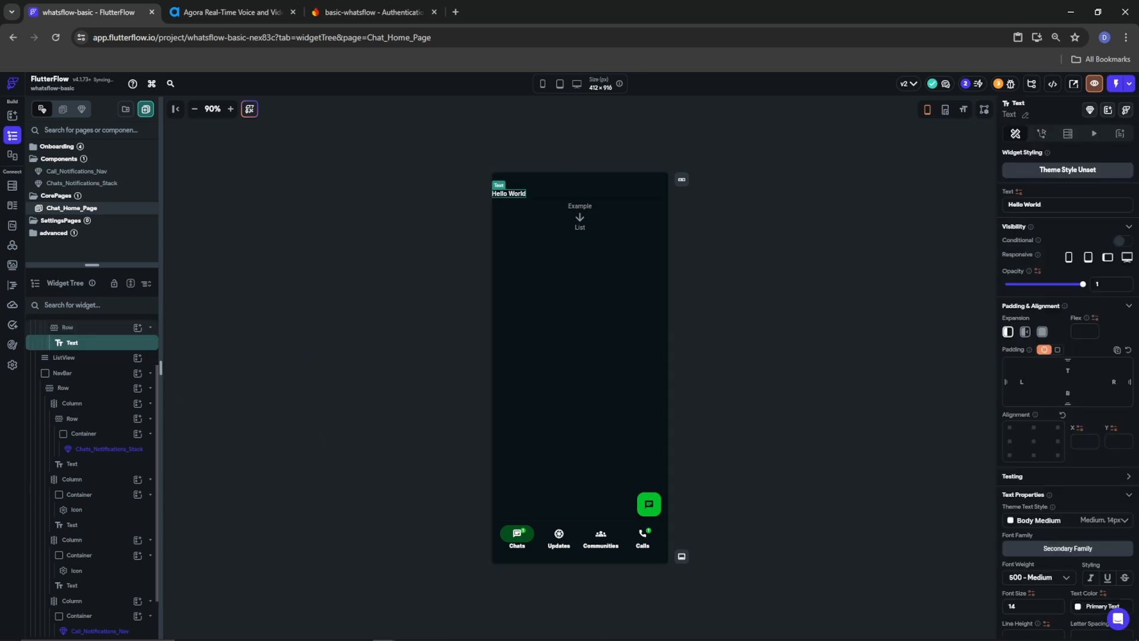
click(137, 328)
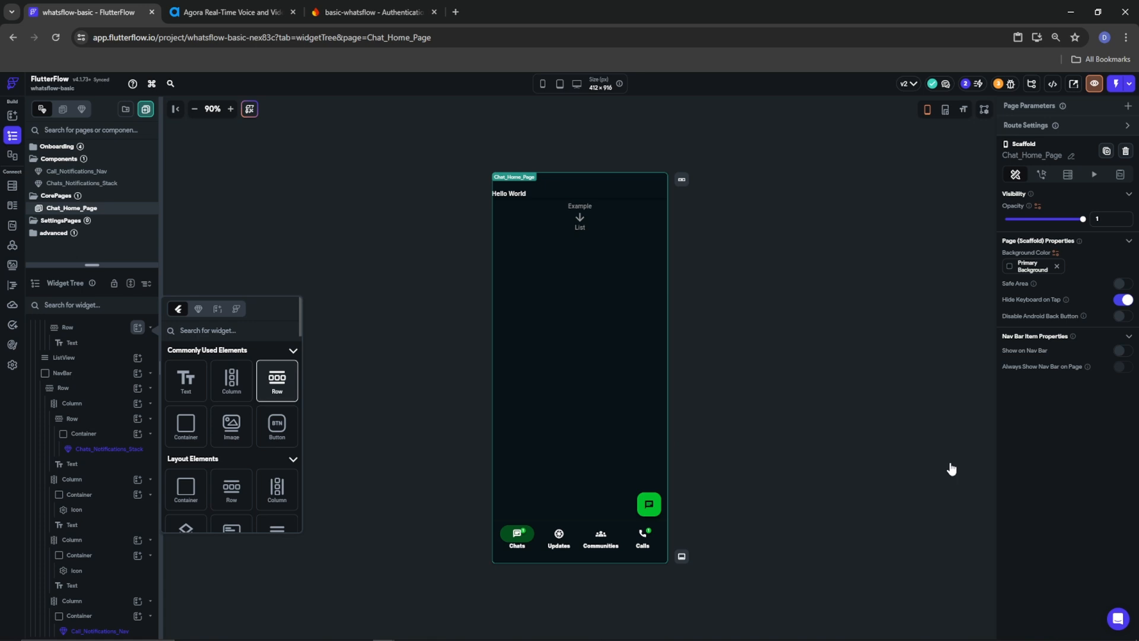
click(67, 327)
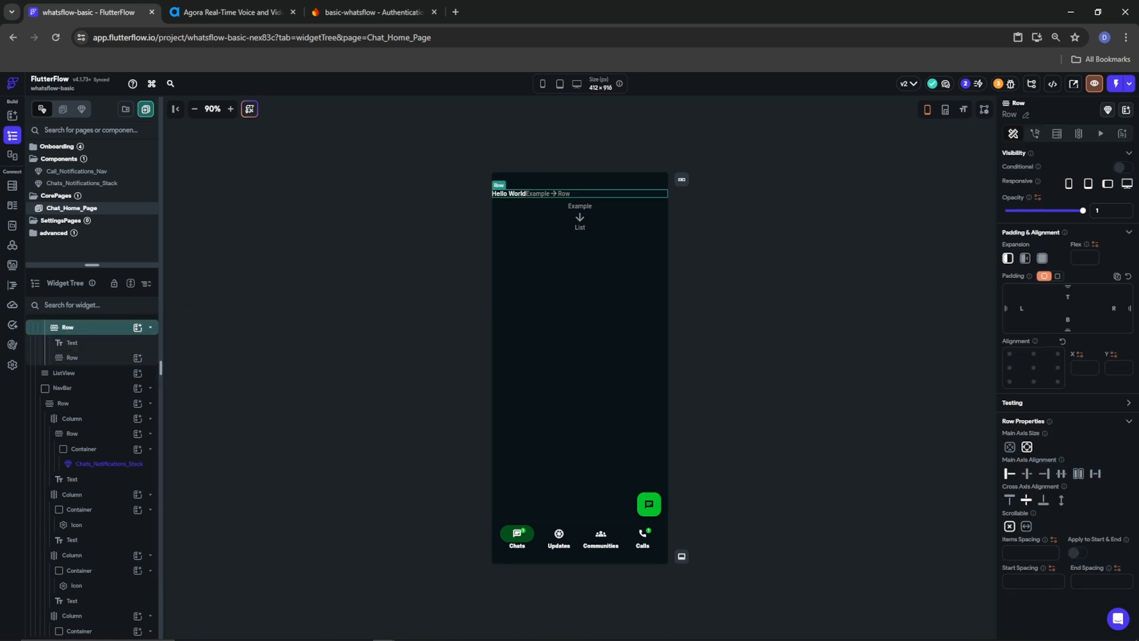
click(1095, 473)
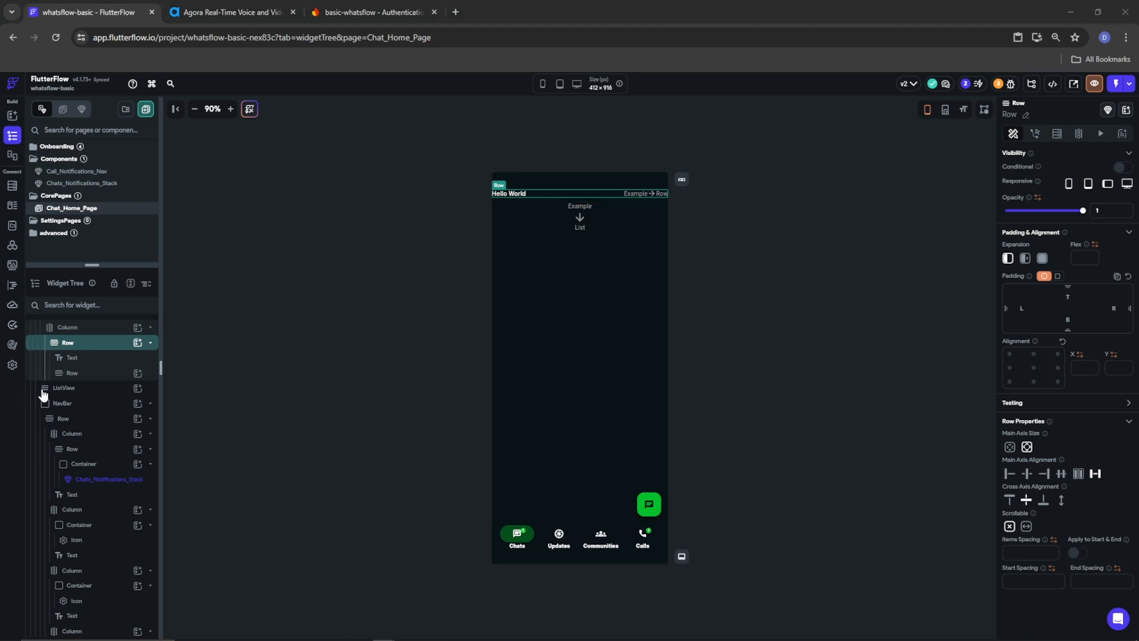
click(89, 357)
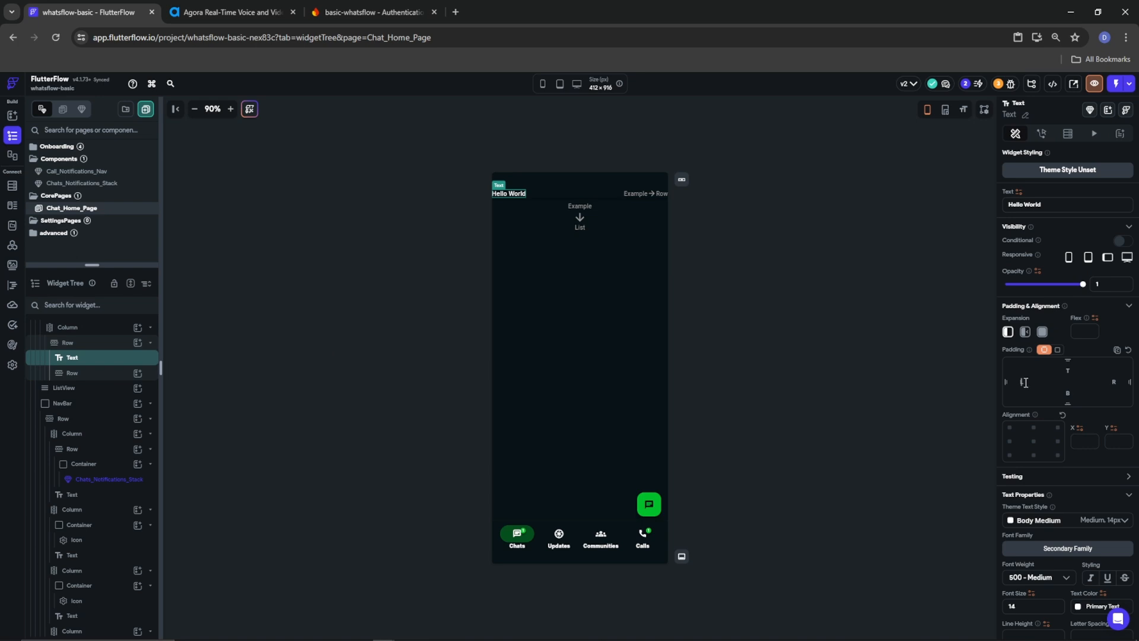
Give the header text 10 left padding, 600 Semi Bold weight, size 20 and Tertiary green
click(1025, 382)
text(10)
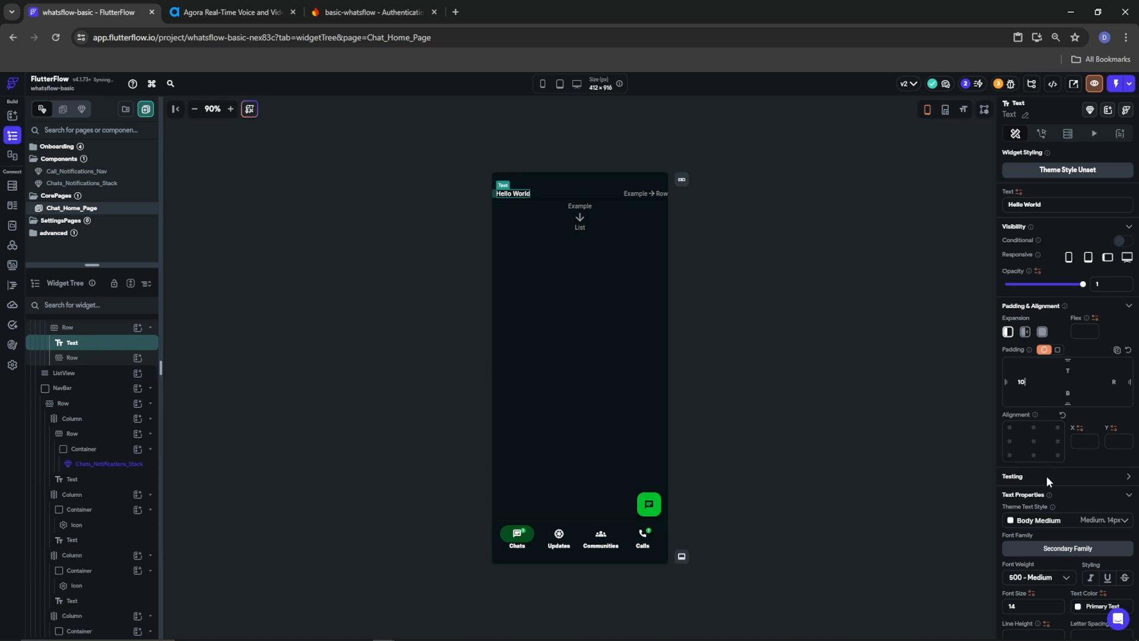
scroll(1045, 475, down, 3)
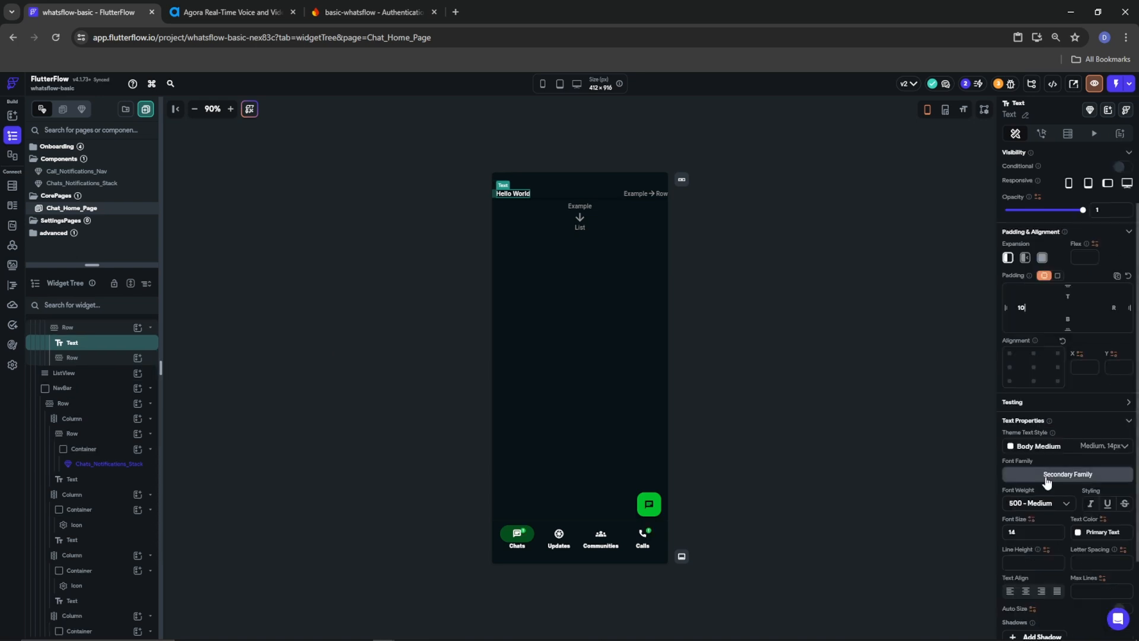
click(1041, 431)
click(1038, 452)
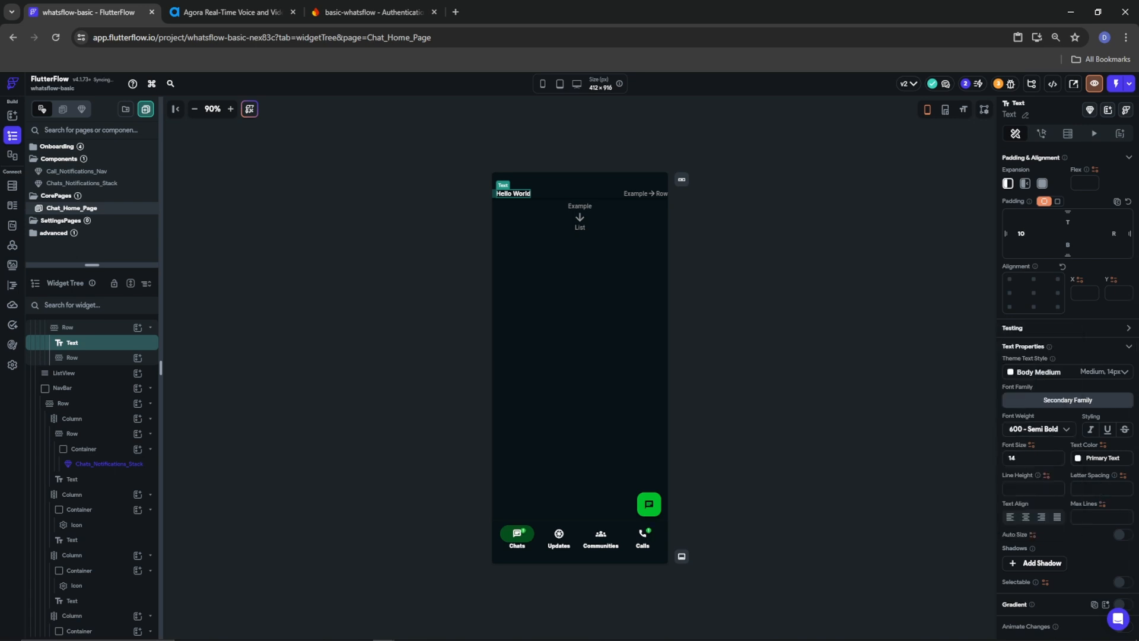
double_click(1012, 458)
text(20)
click(1083, 460)
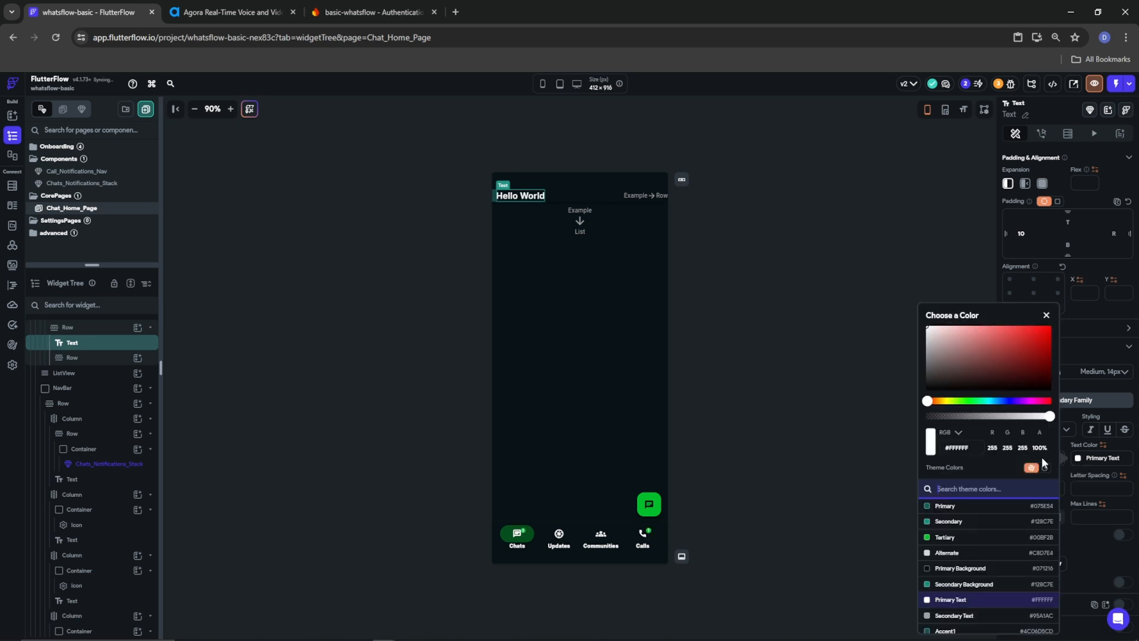
click(942, 543)
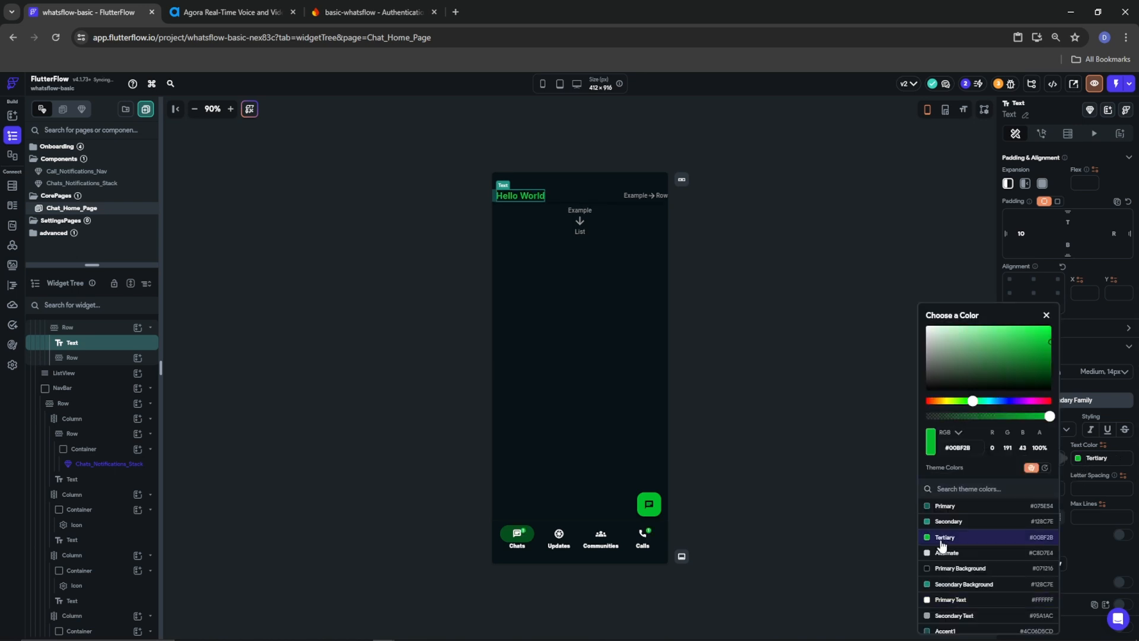
click(1087, 535)
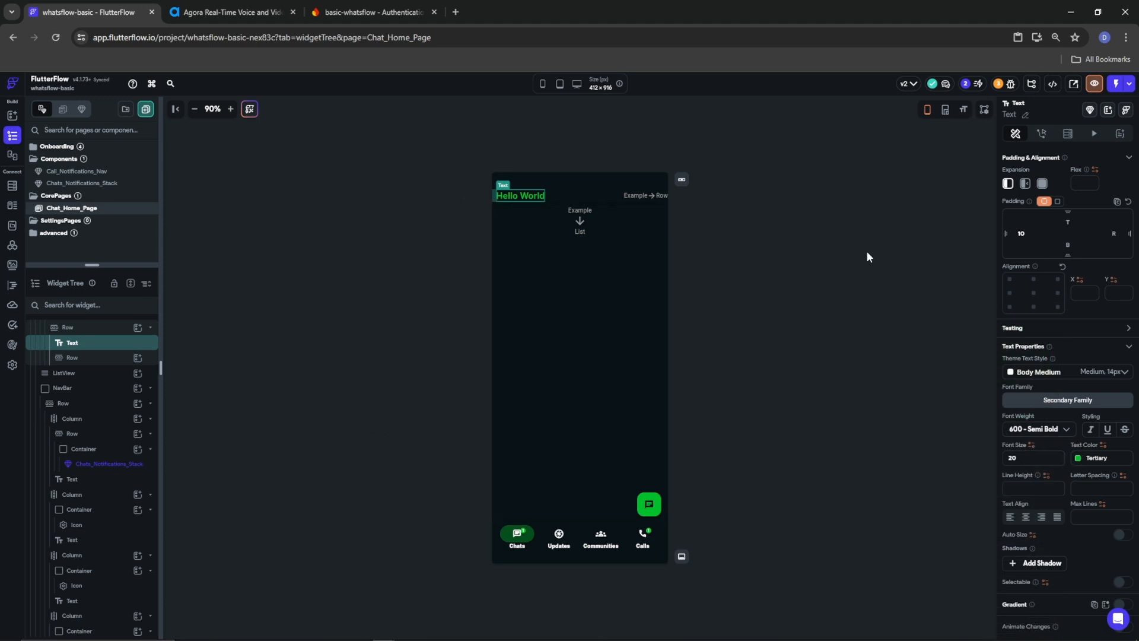
Change the header text to 'WhatsFlow' and select the empty Row beside it
scroll(1037, 249, up, 3)
drag(1042, 204, 962, 204)
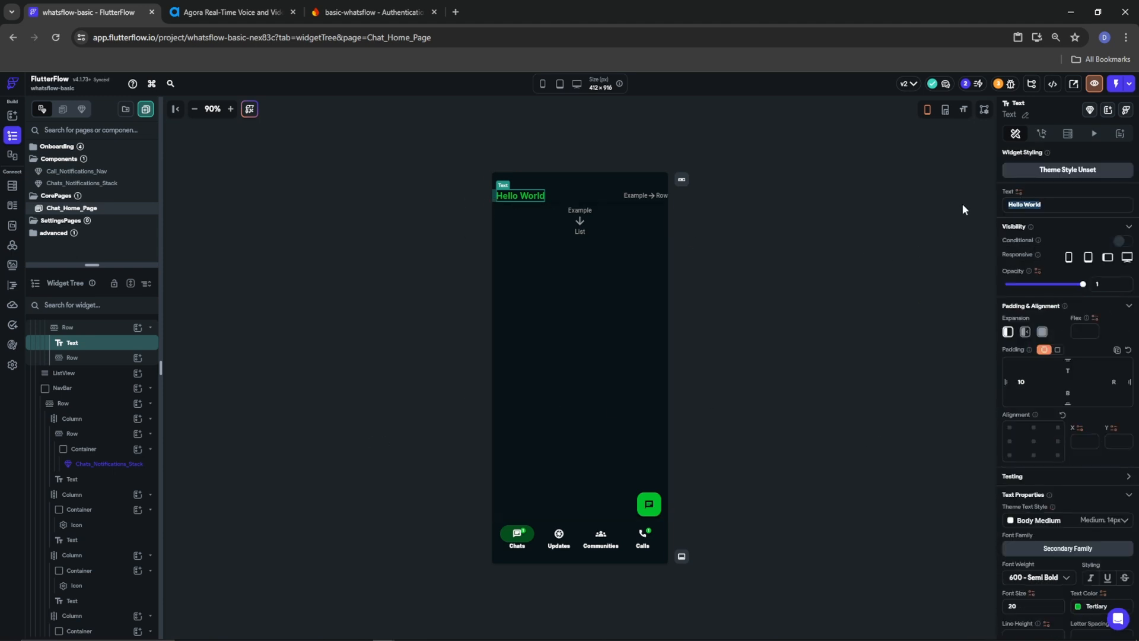
text(ha)
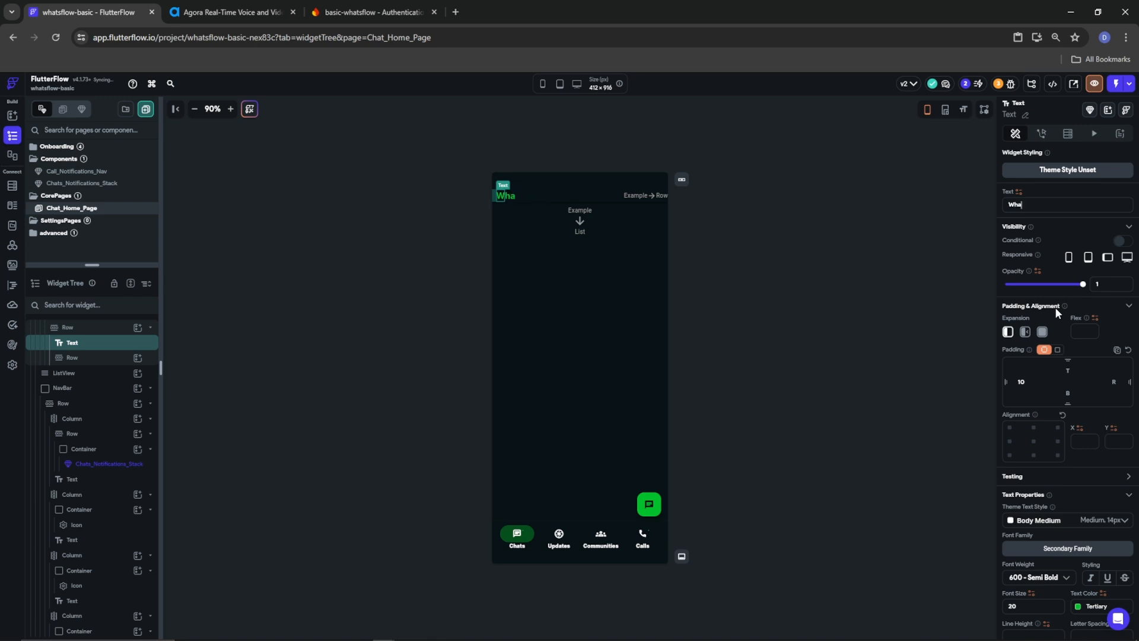
text(tsFlow)
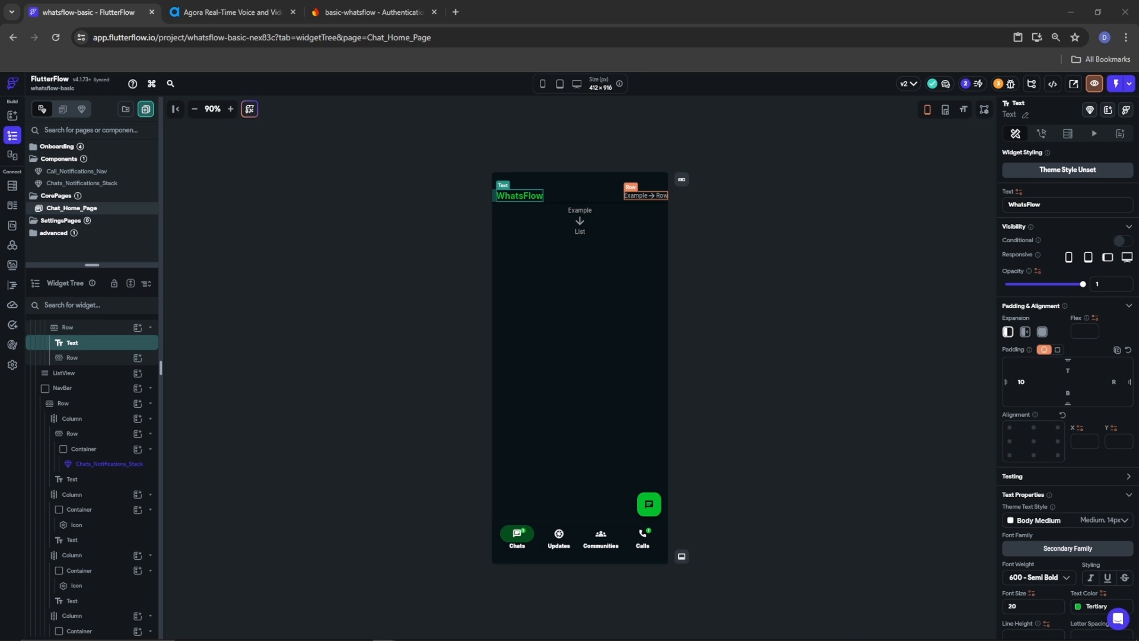
click(135, 357)
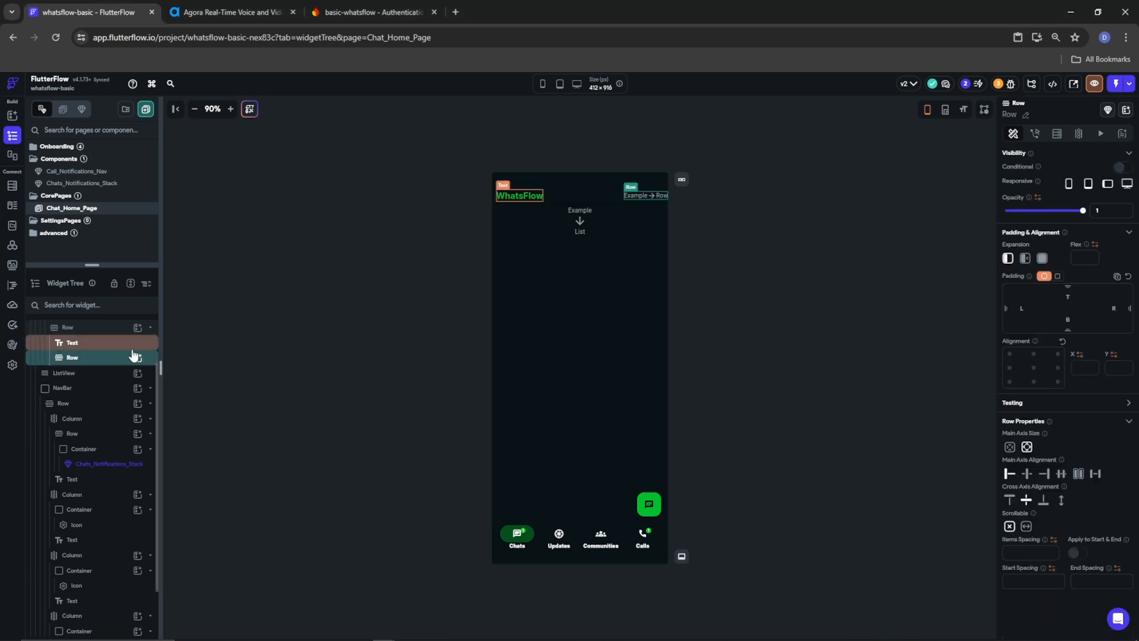
click(137, 357)
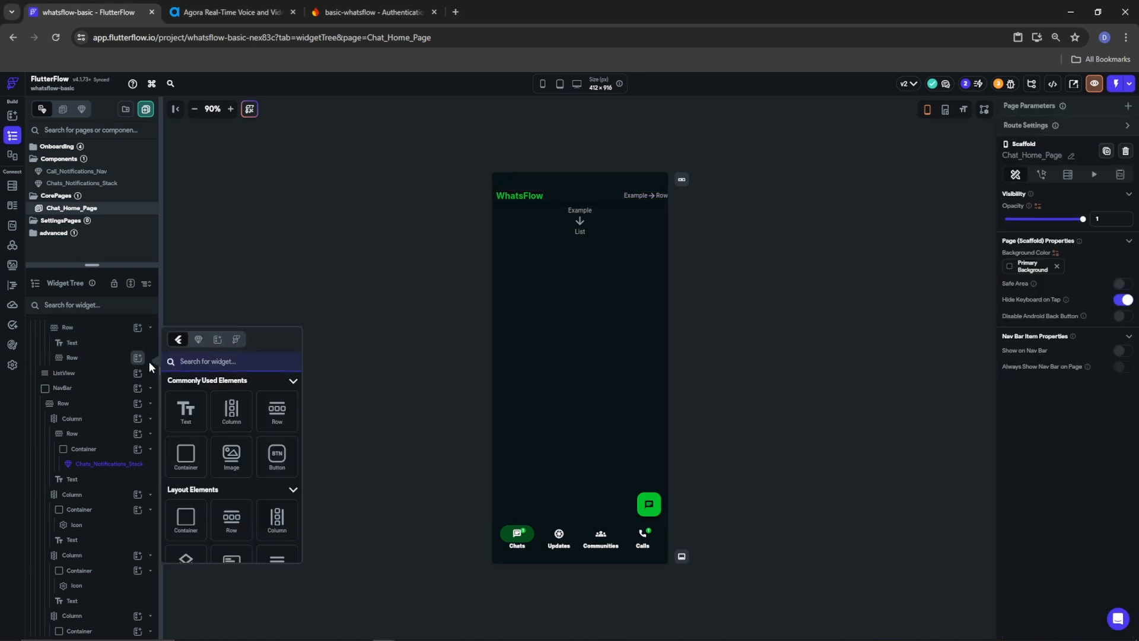
Add an IconButton to the header Row and set the Row's end spacing to 10
text(icon)
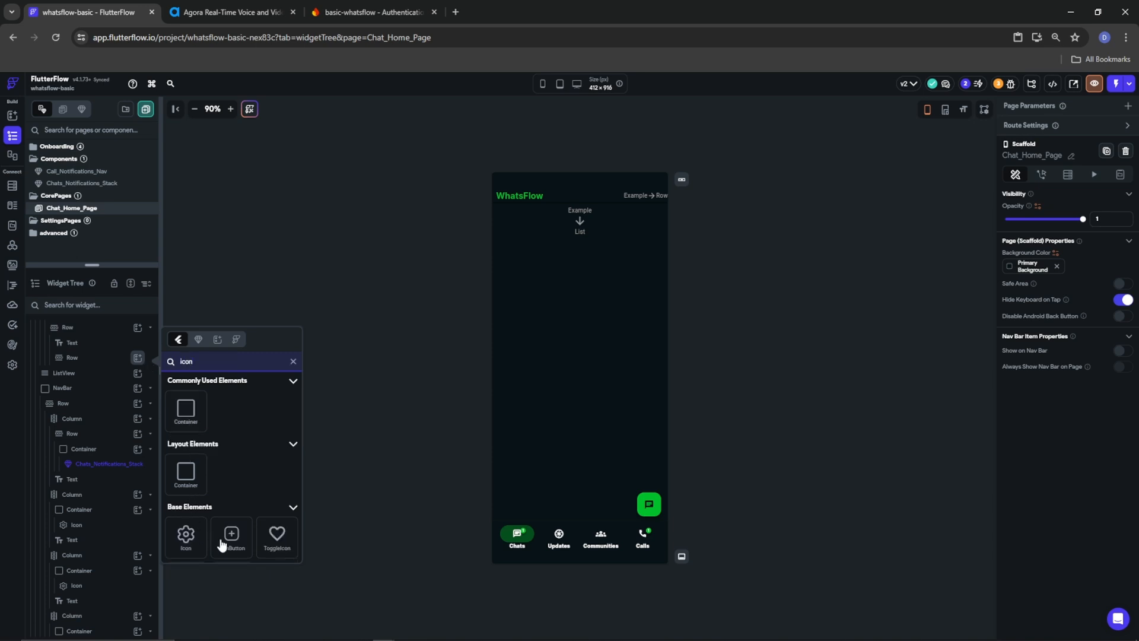
click(217, 534)
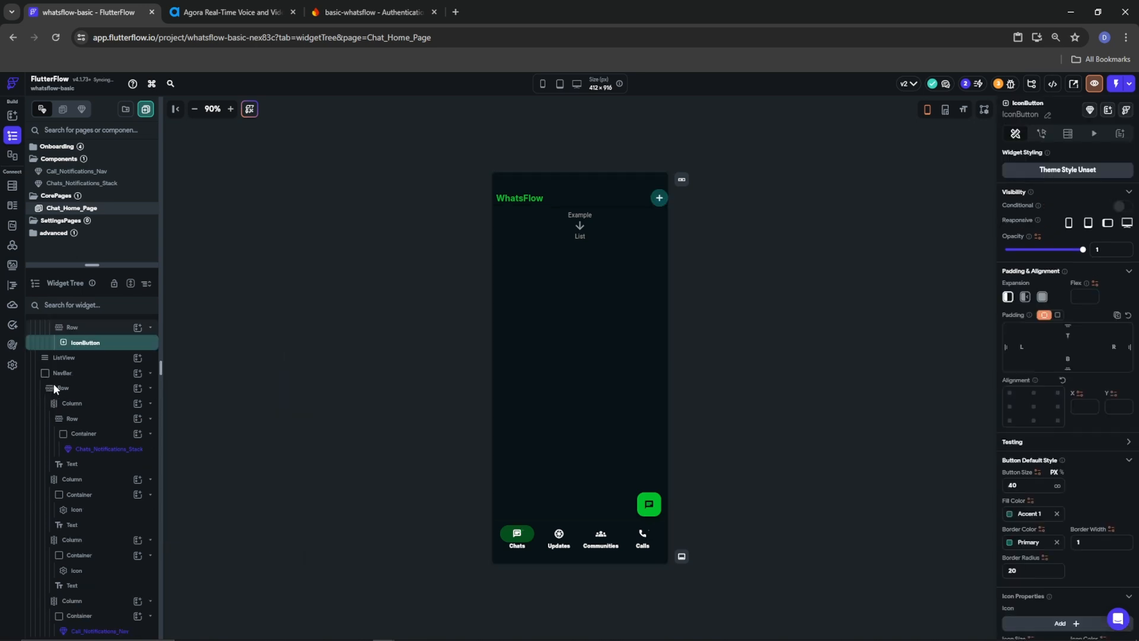
click(91, 330)
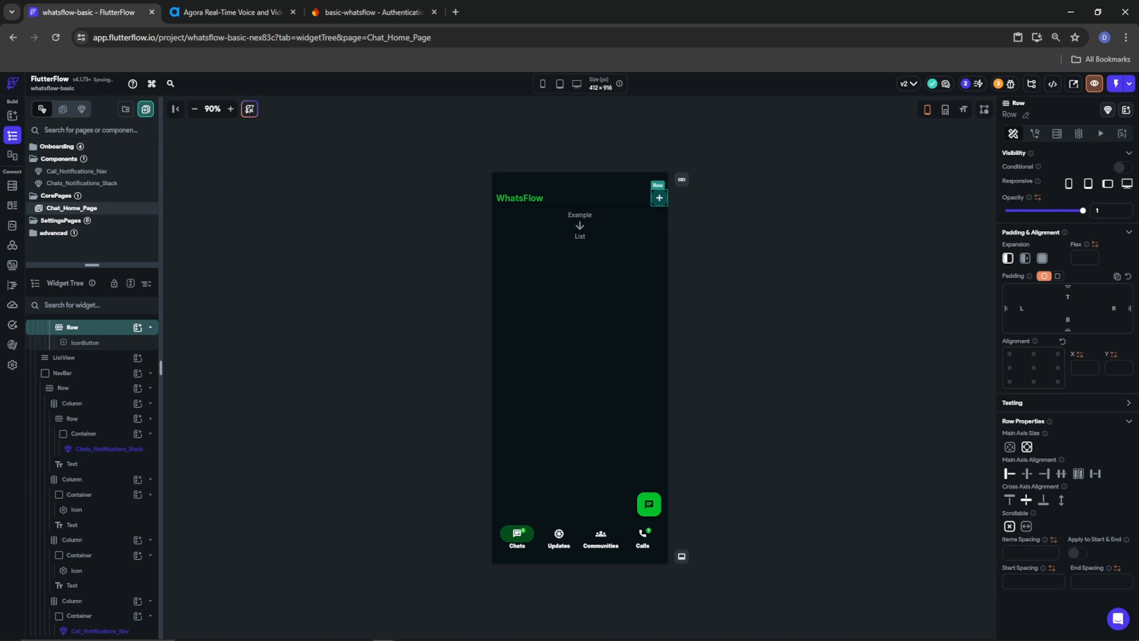
click(1087, 581)
text(10)
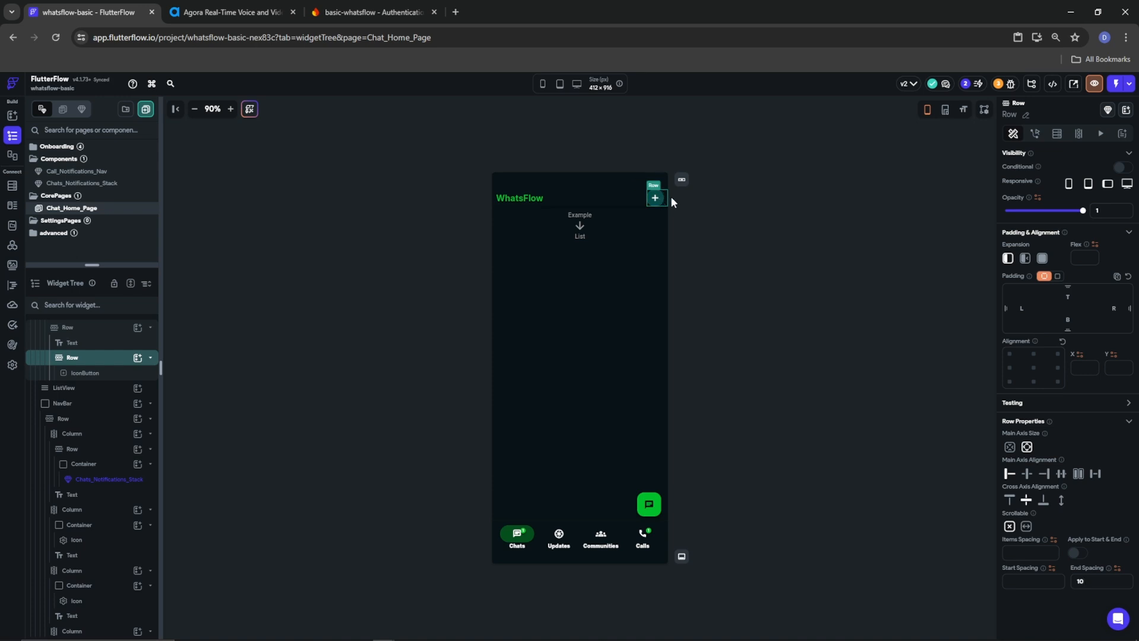
Clear the IconButton's fill and border colours and set its icon to More Vert
click(89, 374)
click(1056, 513)
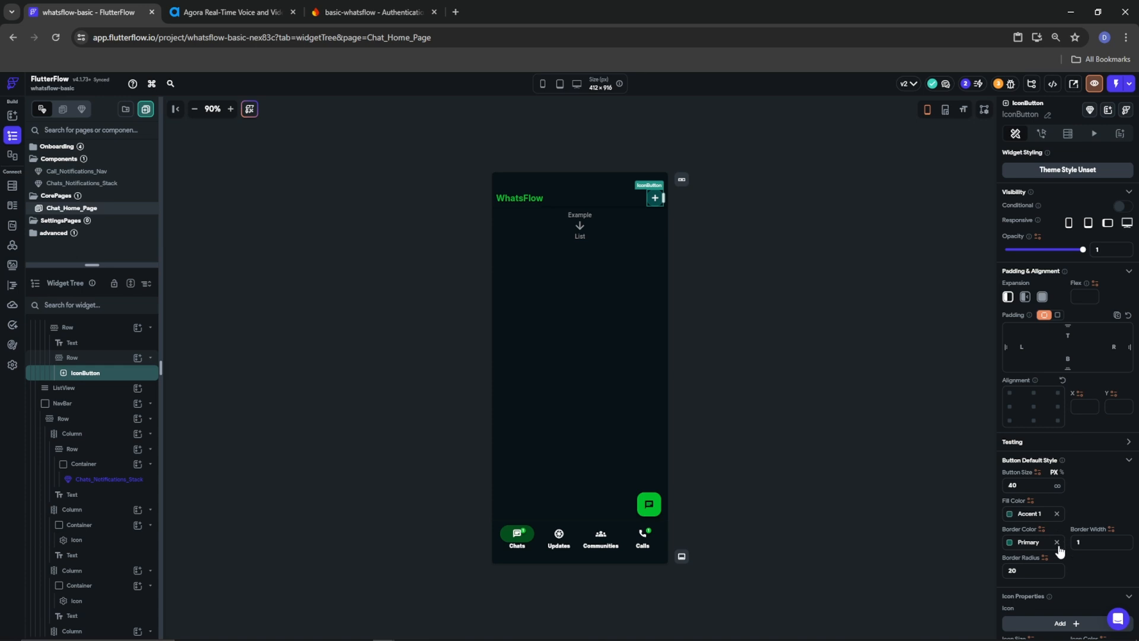
click(1056, 541)
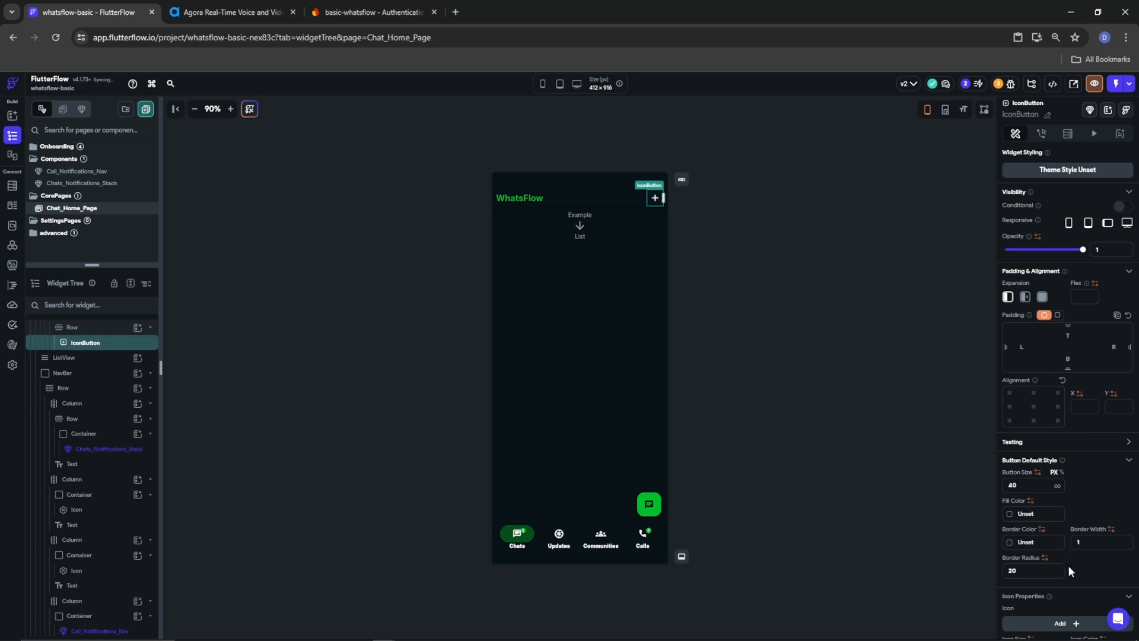
scroll(1068, 567, down, 1)
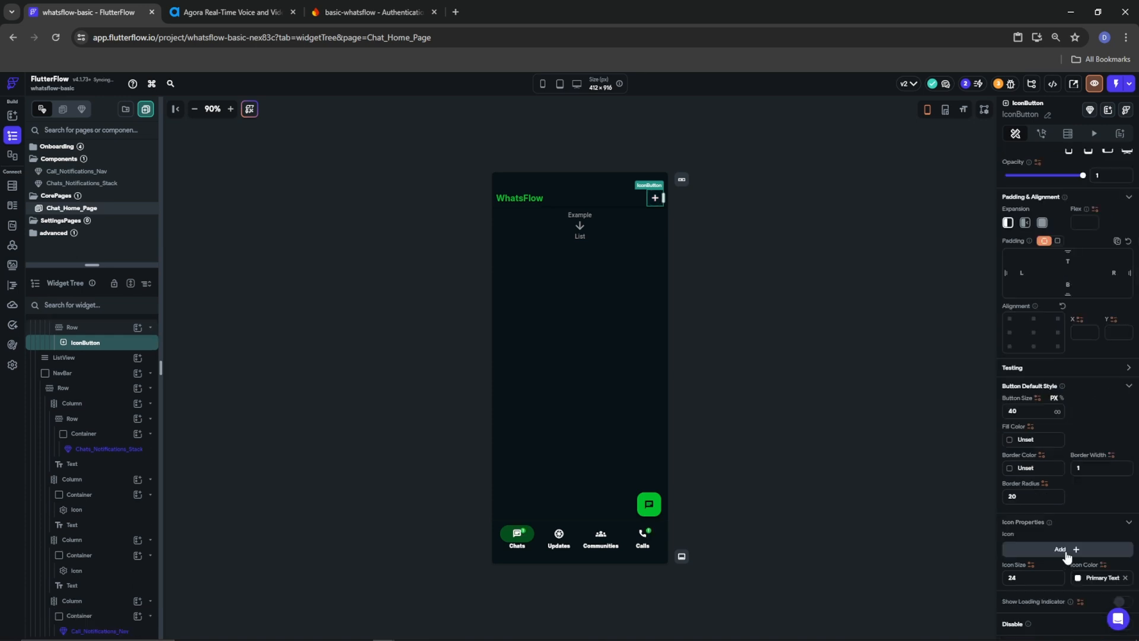
click(1061, 549)
text(more)
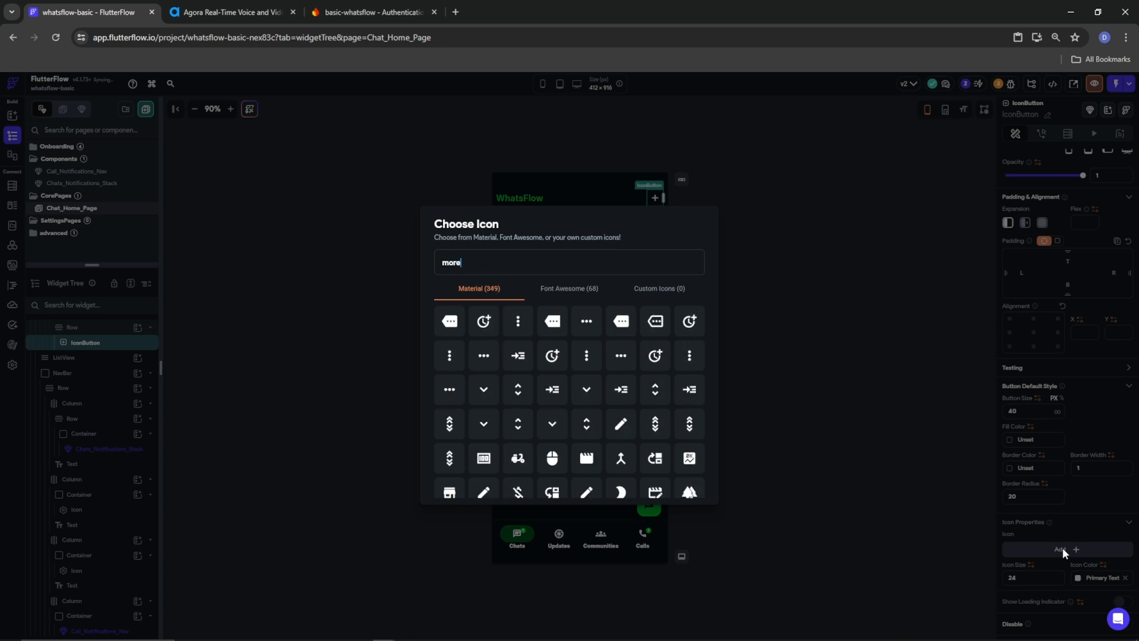
click(518, 321)
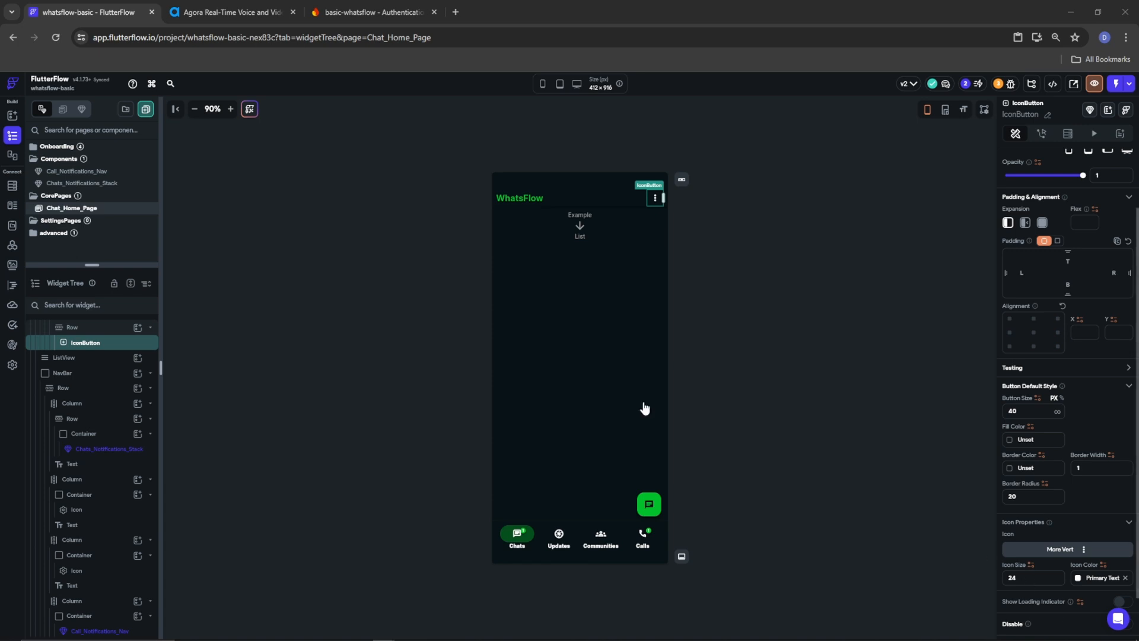
Wrap the IconButton in a Row, duplicate it, and give the copy the Photo Camera Outlined icon
right_click(54, 347)
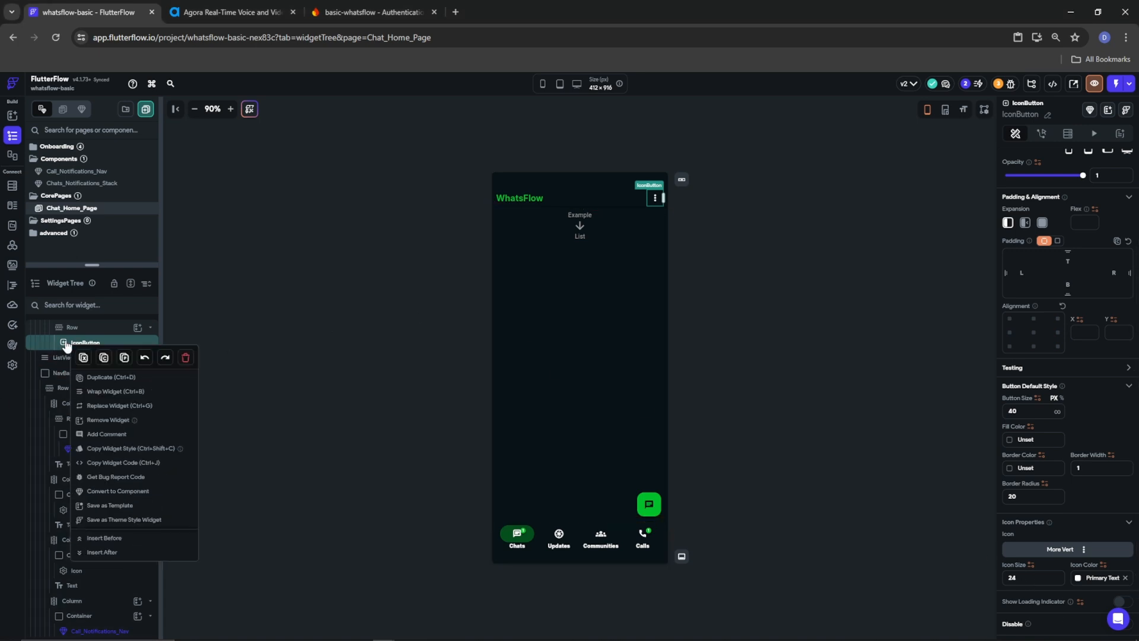
click(105, 359)
key(ctrl+v)
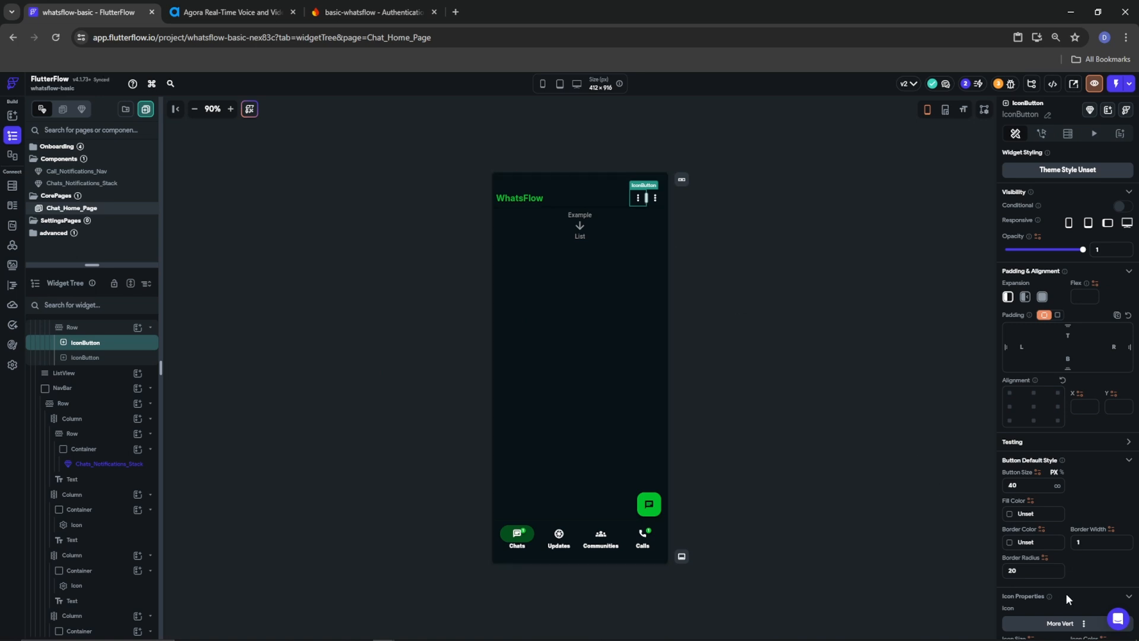
scroll(1065, 593, down, 1)
click(1080, 550)
text(camera)
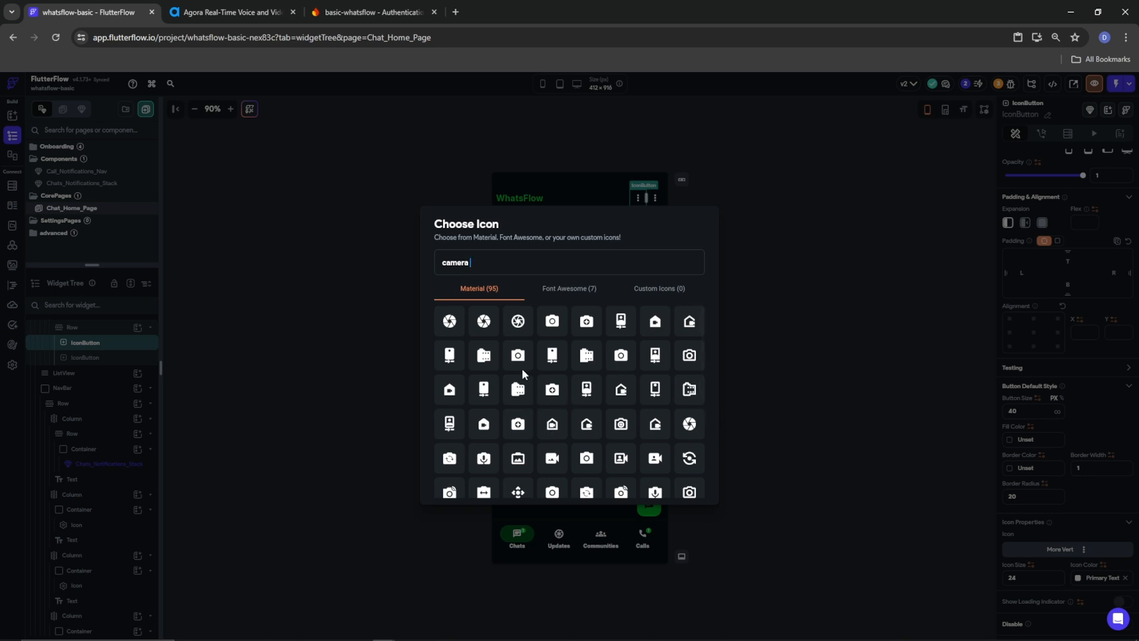
click(689, 492)
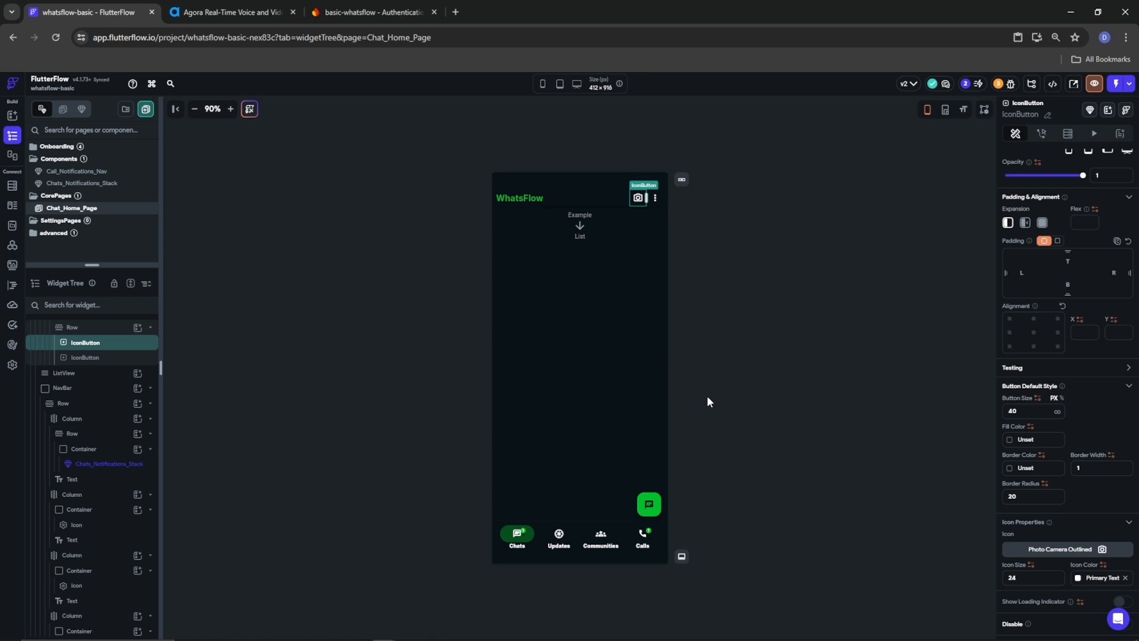
Review the header widgets, toggle the device frame off and on, and select Chat_Home_Page
click(655, 202)
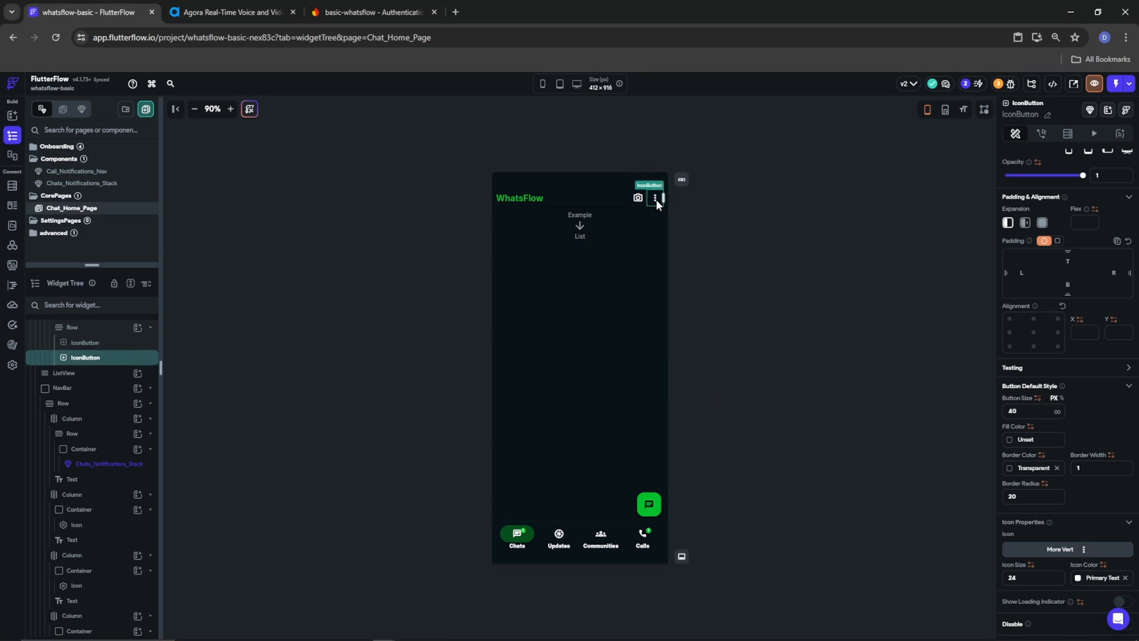
click(575, 196)
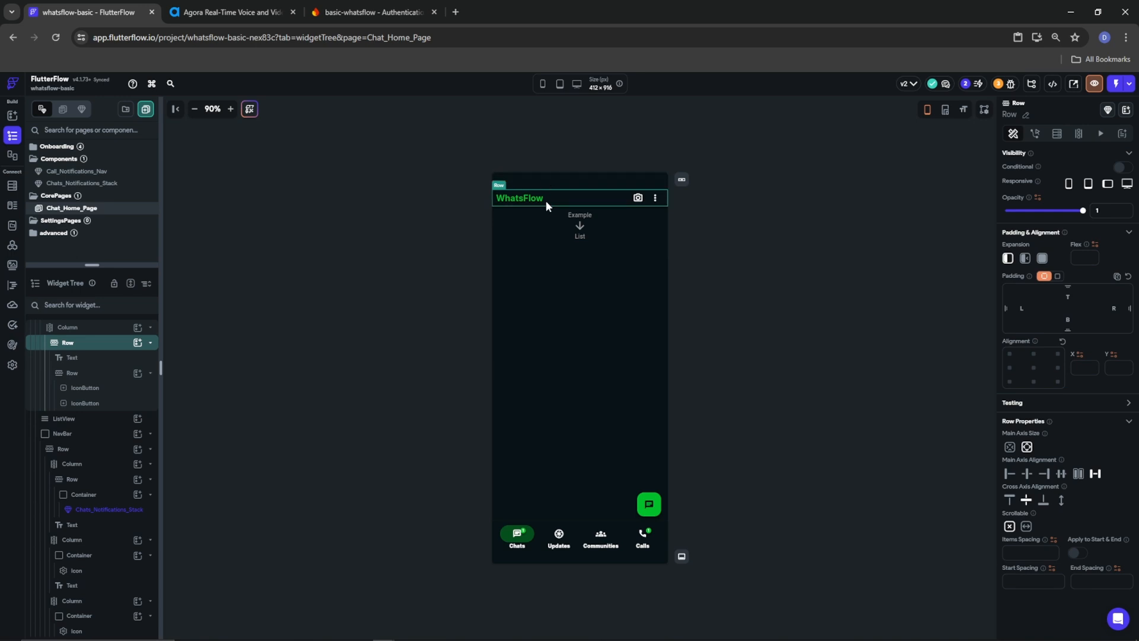
click(64, 329)
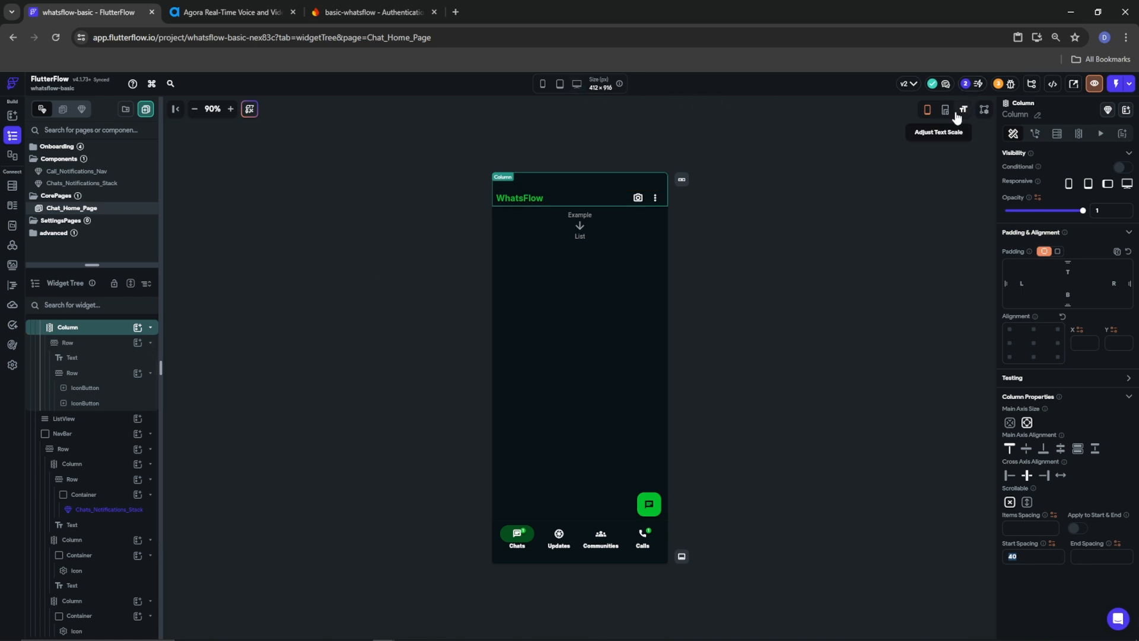
click(926, 113)
click(926, 113)
click(684, 164)
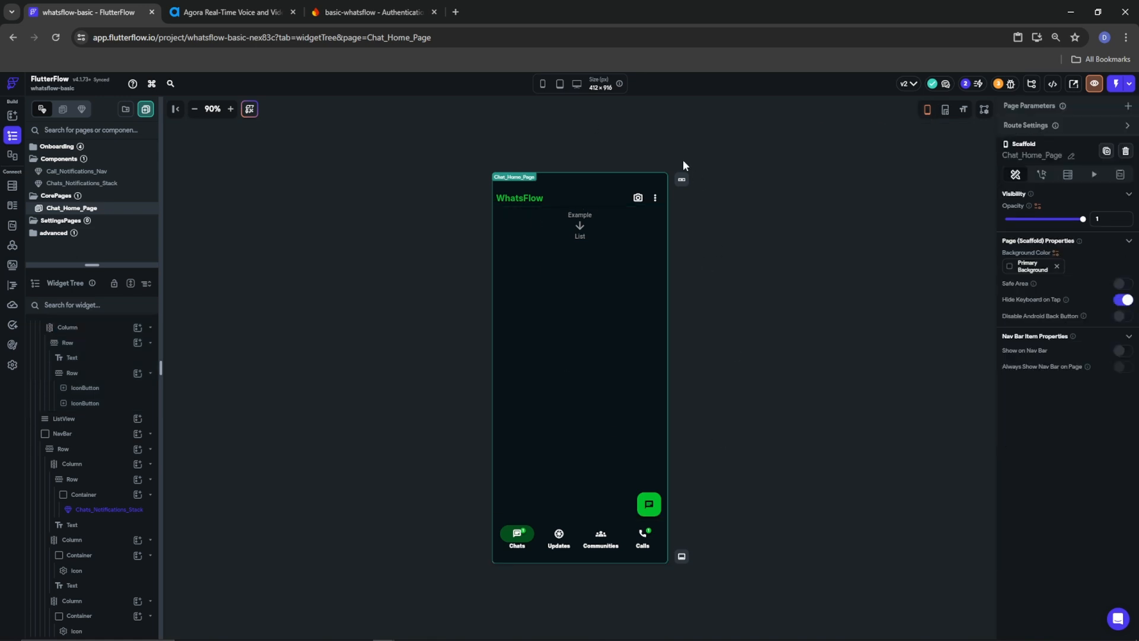
Preview the page on a Samsung Galaxy S20, then switch the preview to OnePlus 8 Pro
click(543, 84)
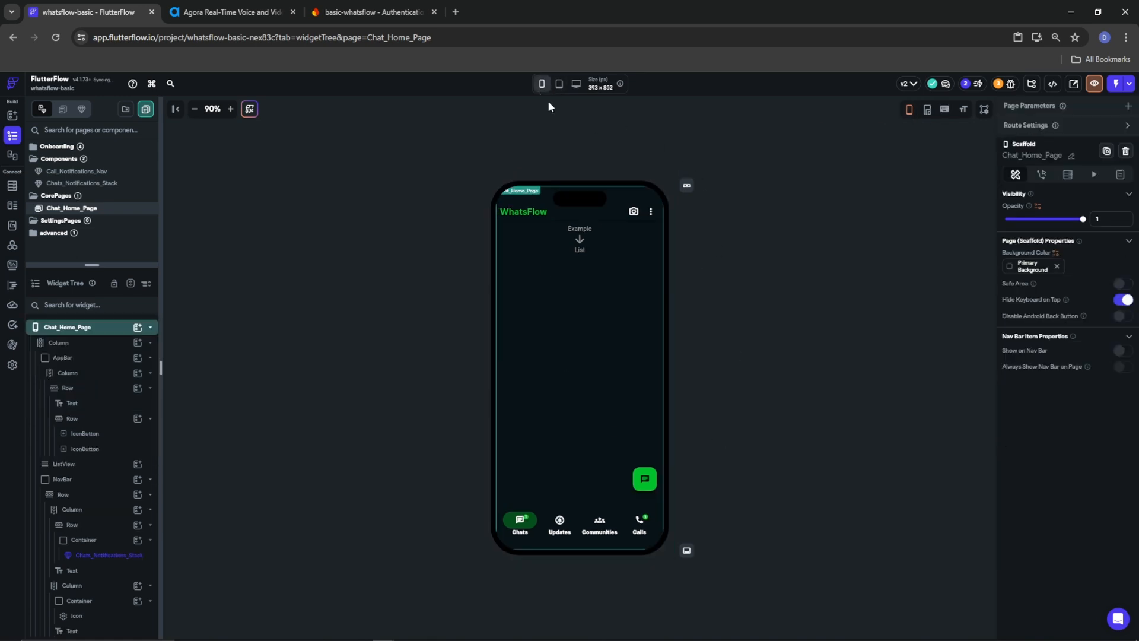
click(543, 85)
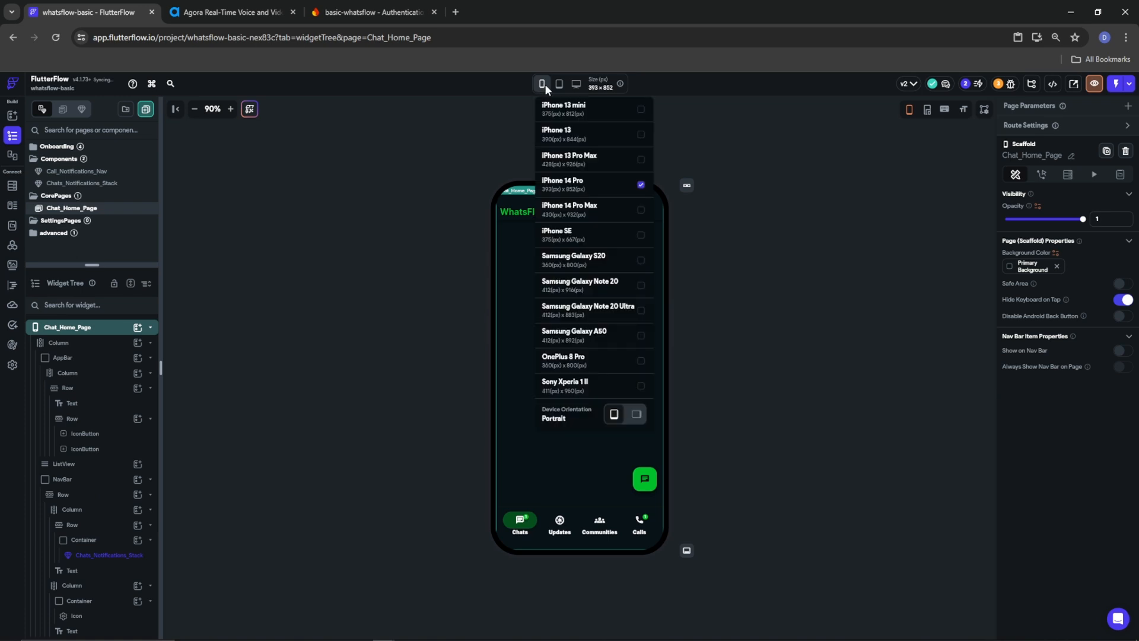
click(596, 270)
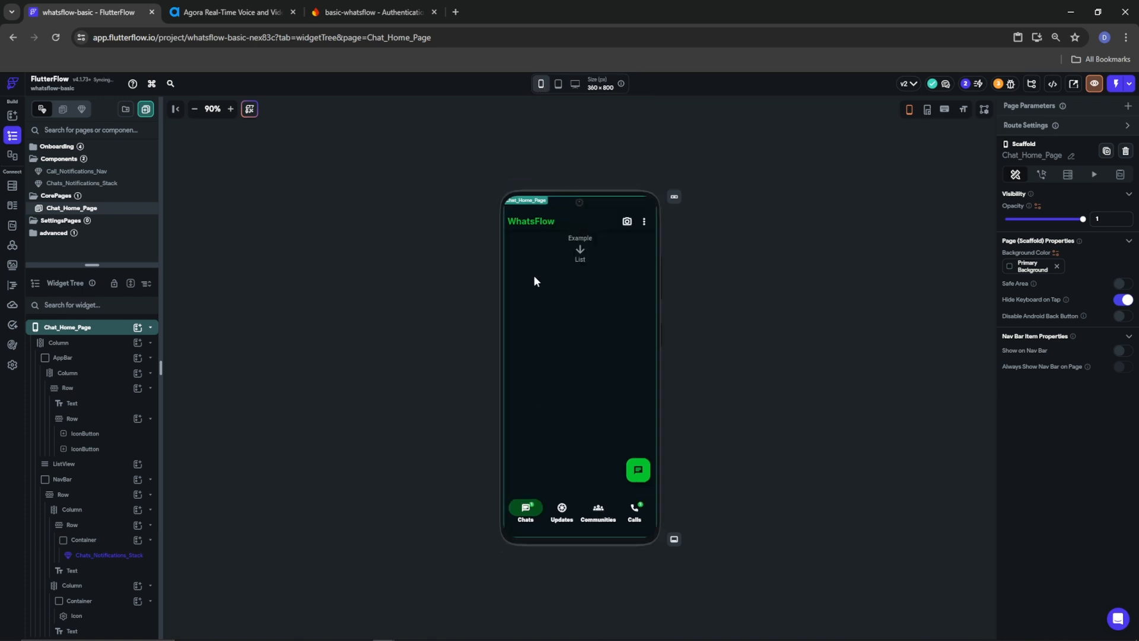
click(773, 407)
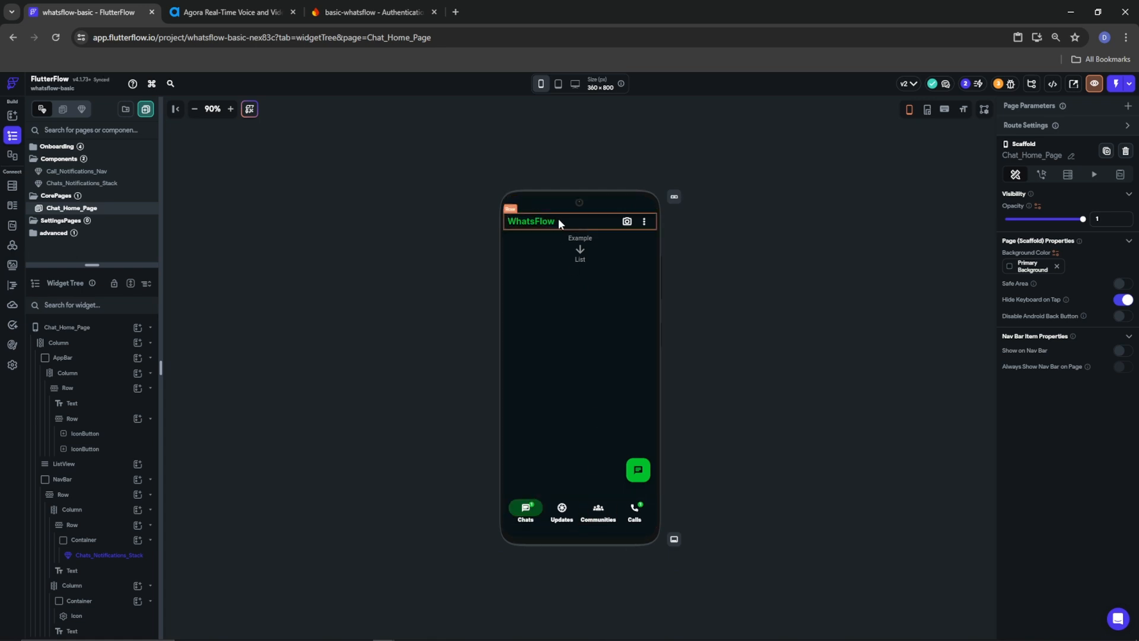
click(540, 84)
click(596, 359)
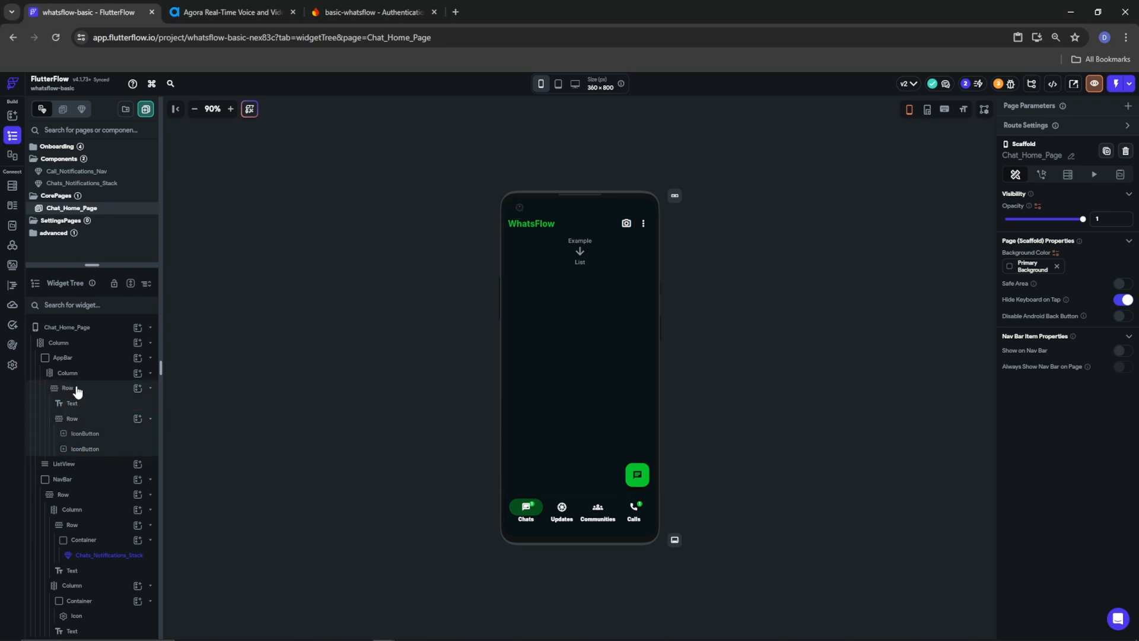
Add an empty Column to the AppBar's Column beneath the WhatsFlow header Row
click(150, 390)
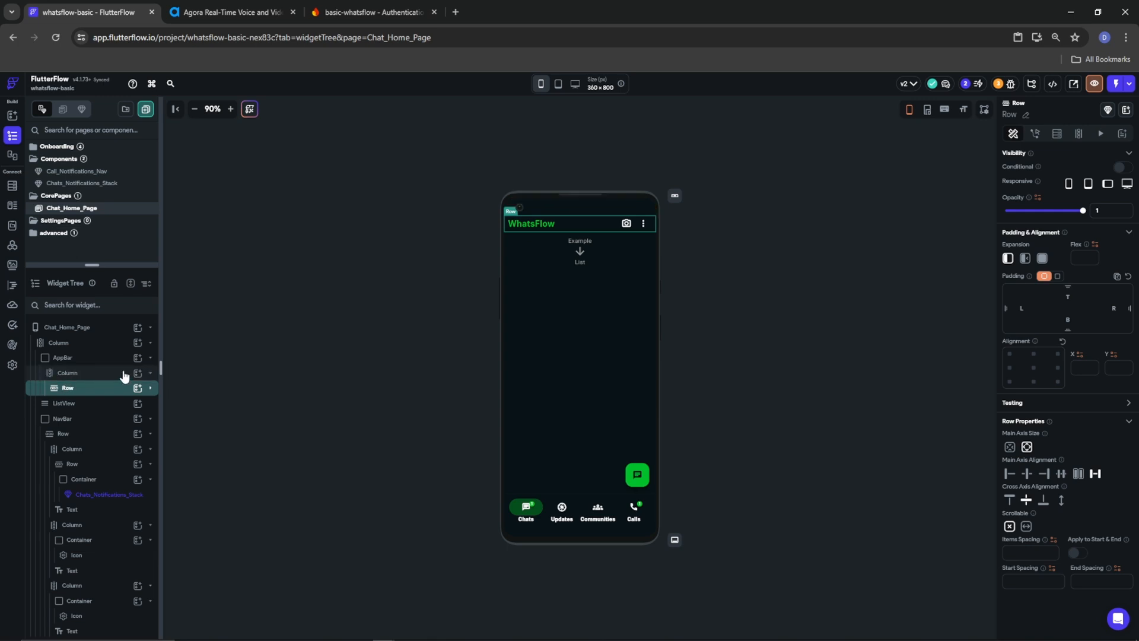
click(140, 375)
click(137, 374)
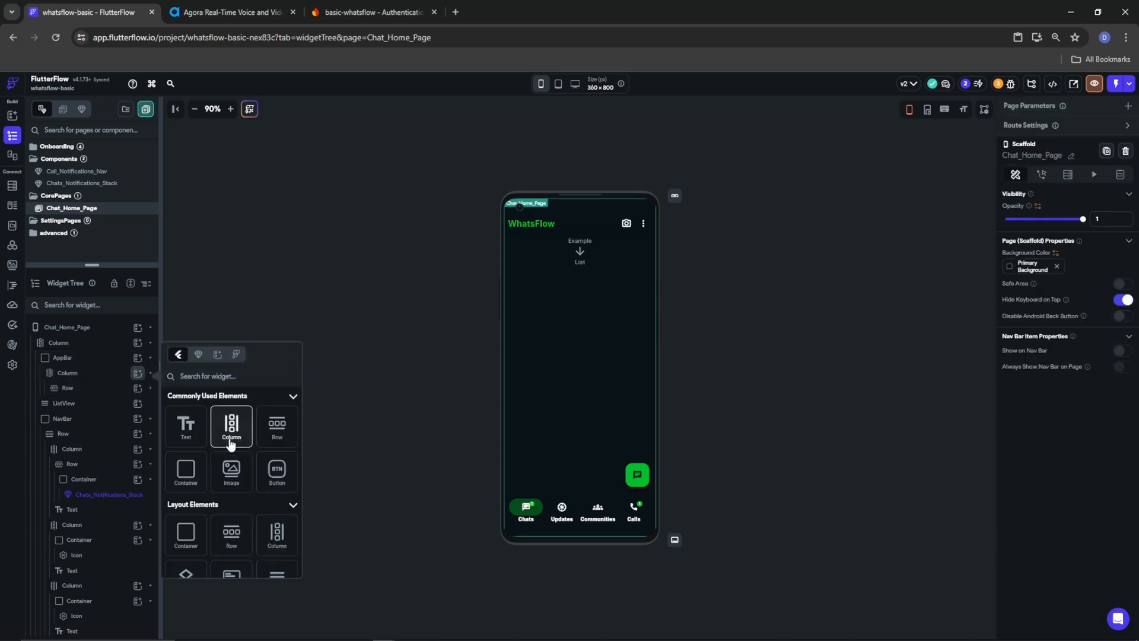
click(230, 438)
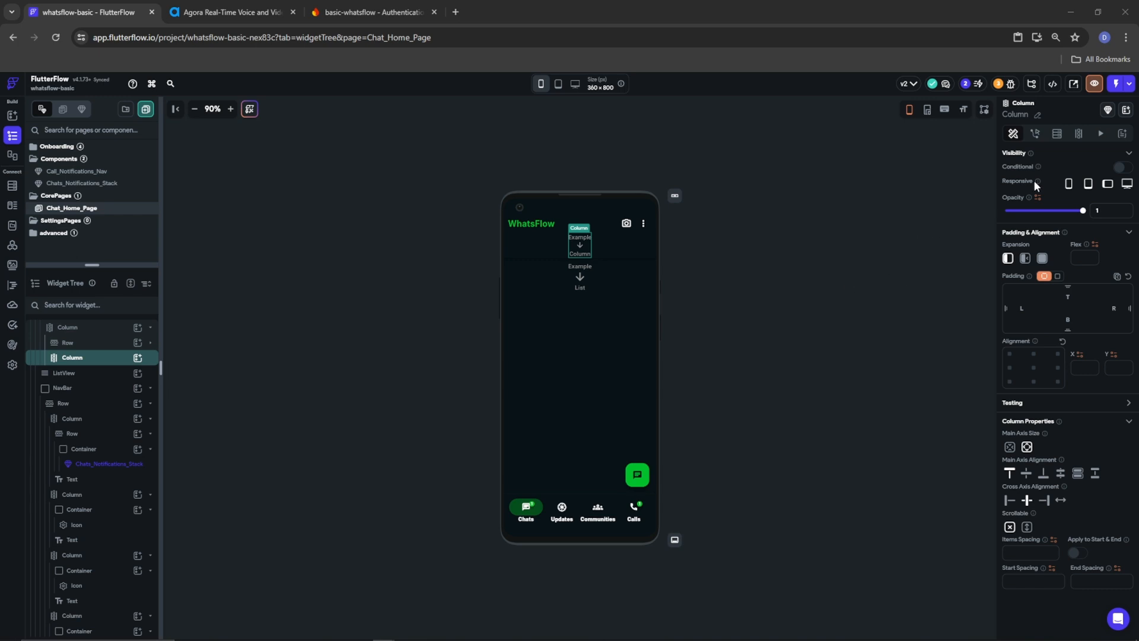
Add a Document from Reference backend query on the UserCallManagement collection to the Column
click(1057, 136)
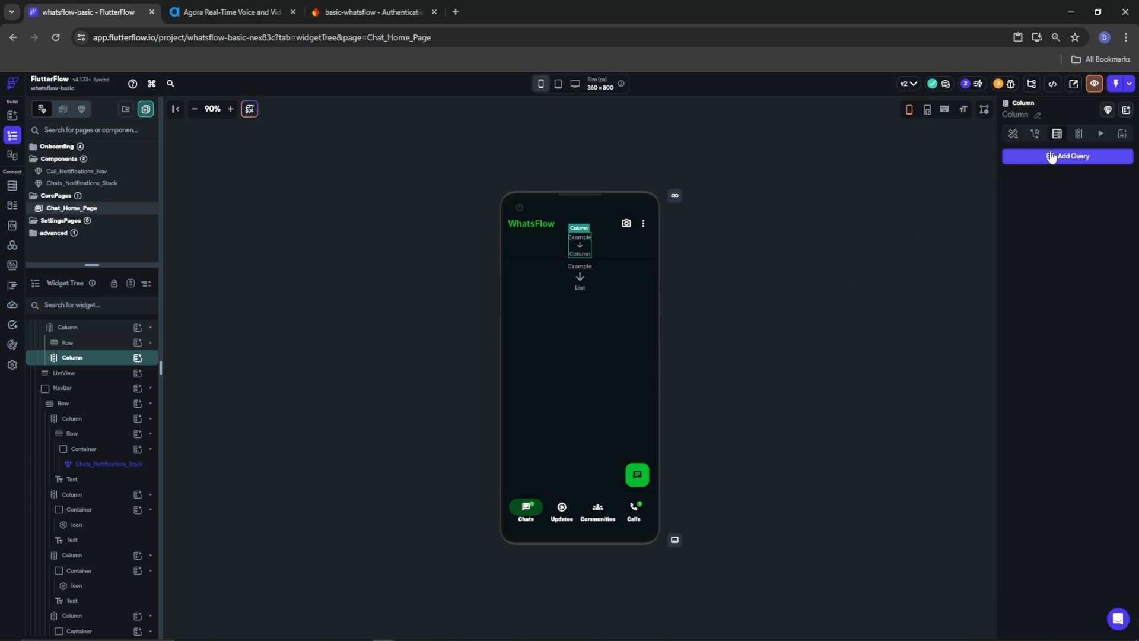
click(1051, 157)
click(900, 155)
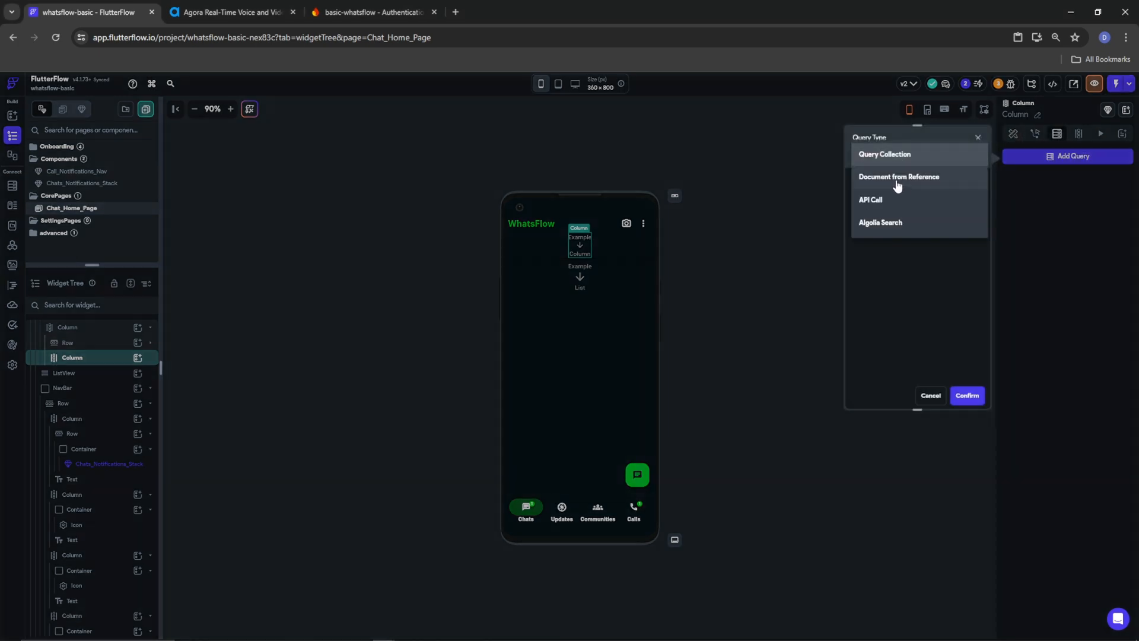
click(887, 155)
click(883, 211)
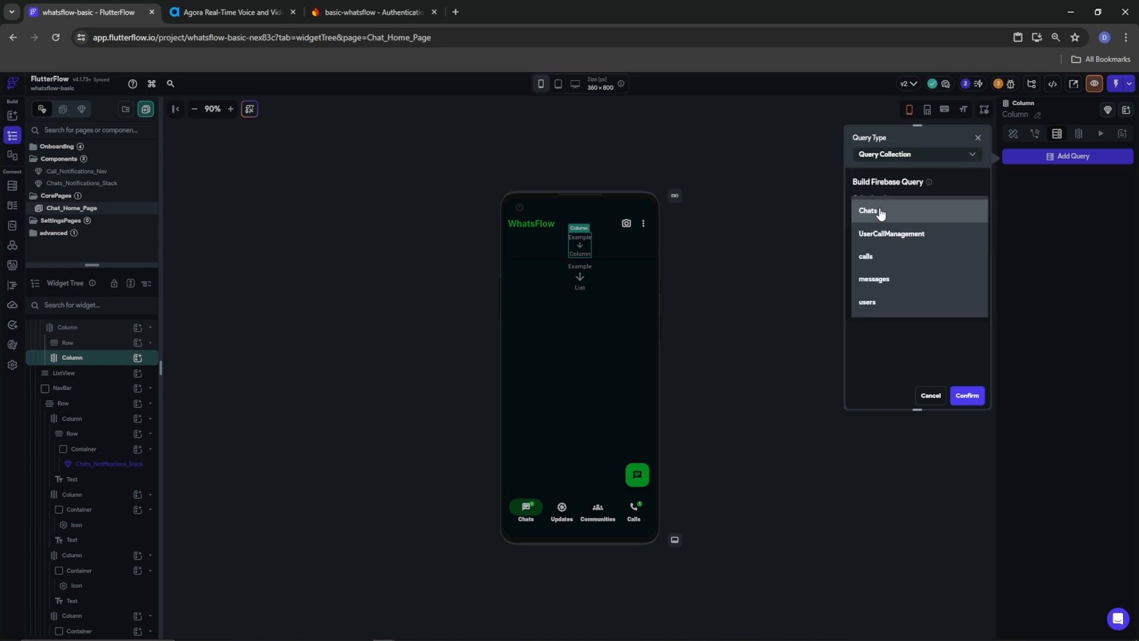
click(888, 235)
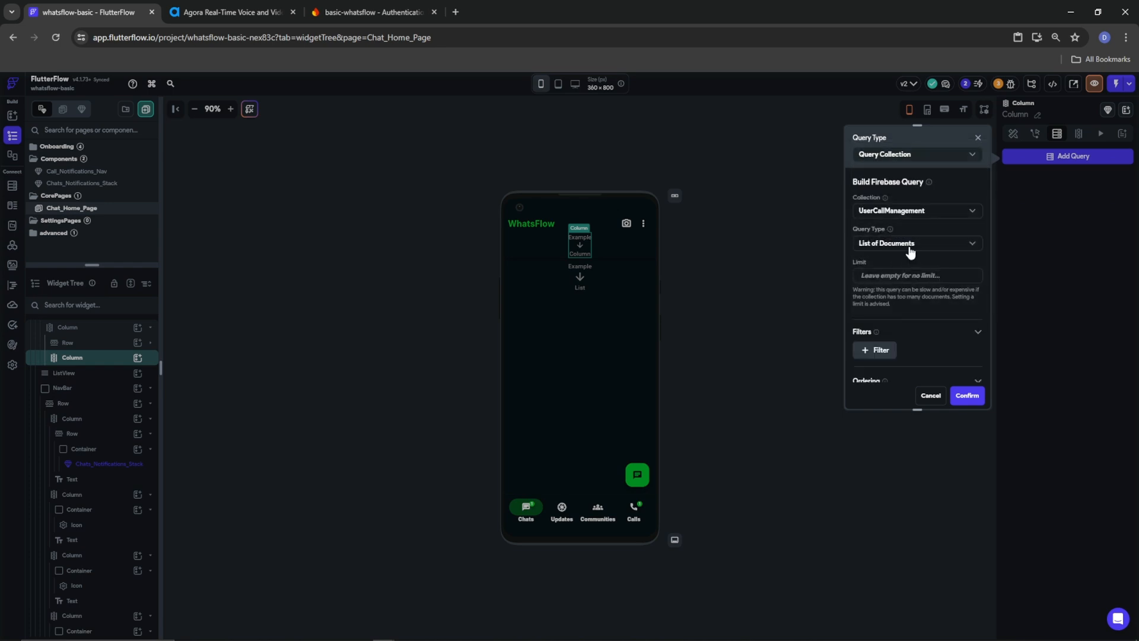
click(911, 251)
click(890, 267)
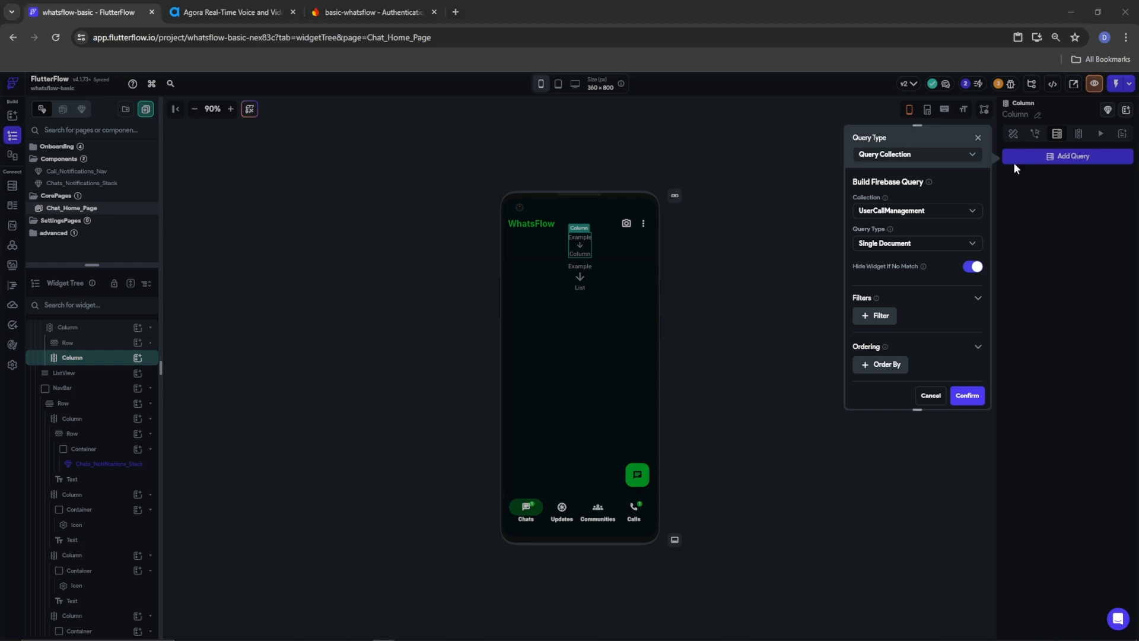
click(908, 154)
click(898, 179)
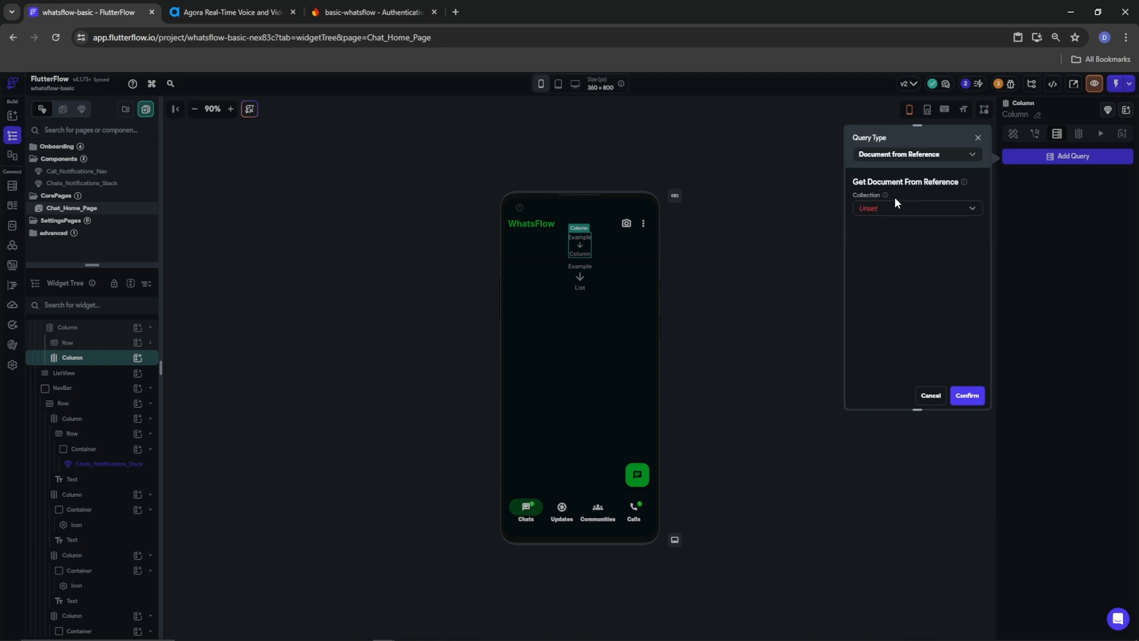
click(889, 210)
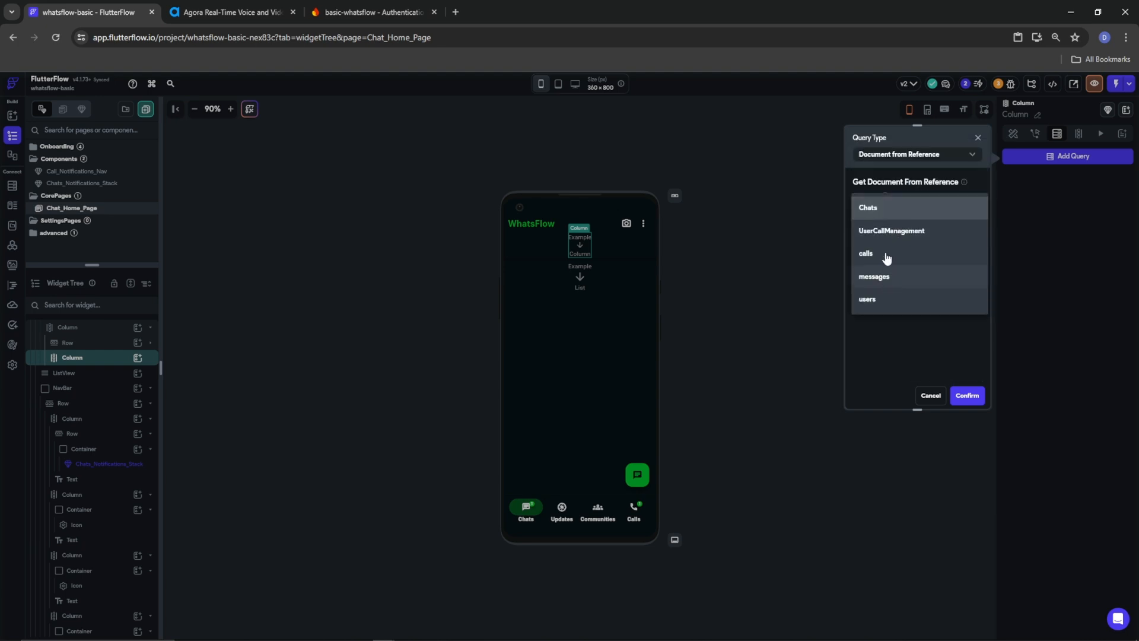
click(890, 231)
Set the reference to Authenticated User > userCallManagement and save the query
click(879, 229)
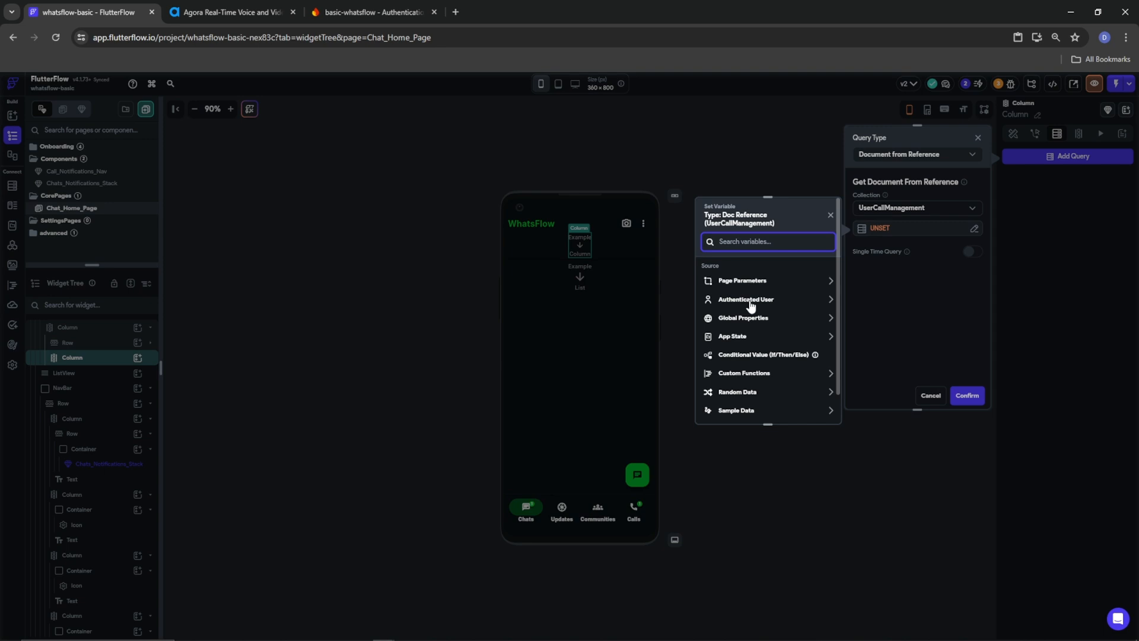
click(751, 301)
scroll(746, 397, down, 3)
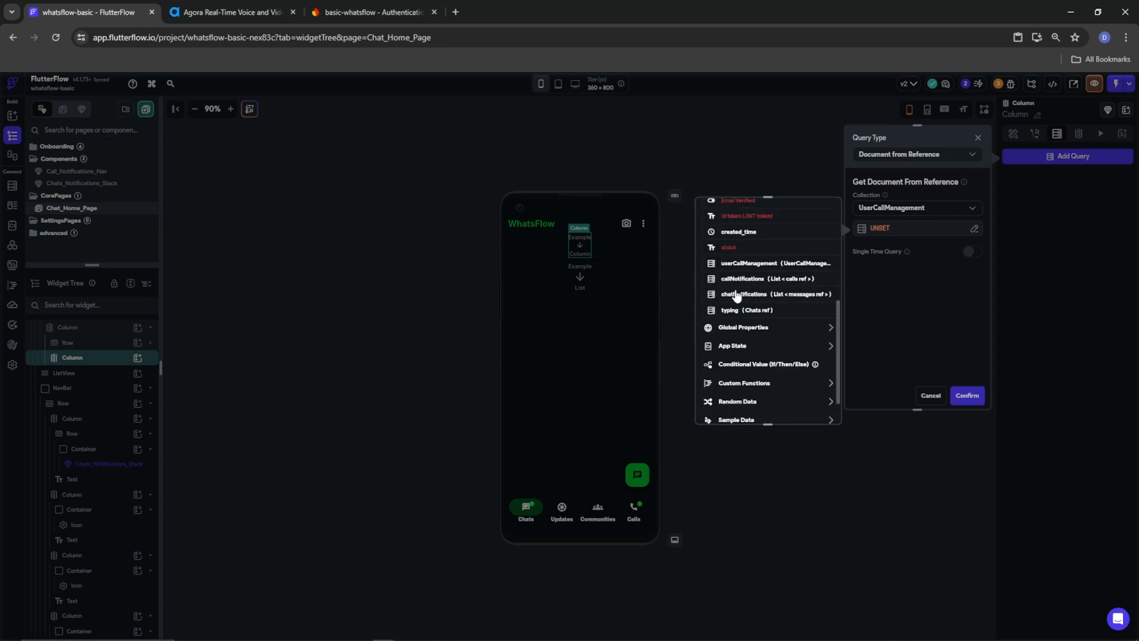
click(735, 264)
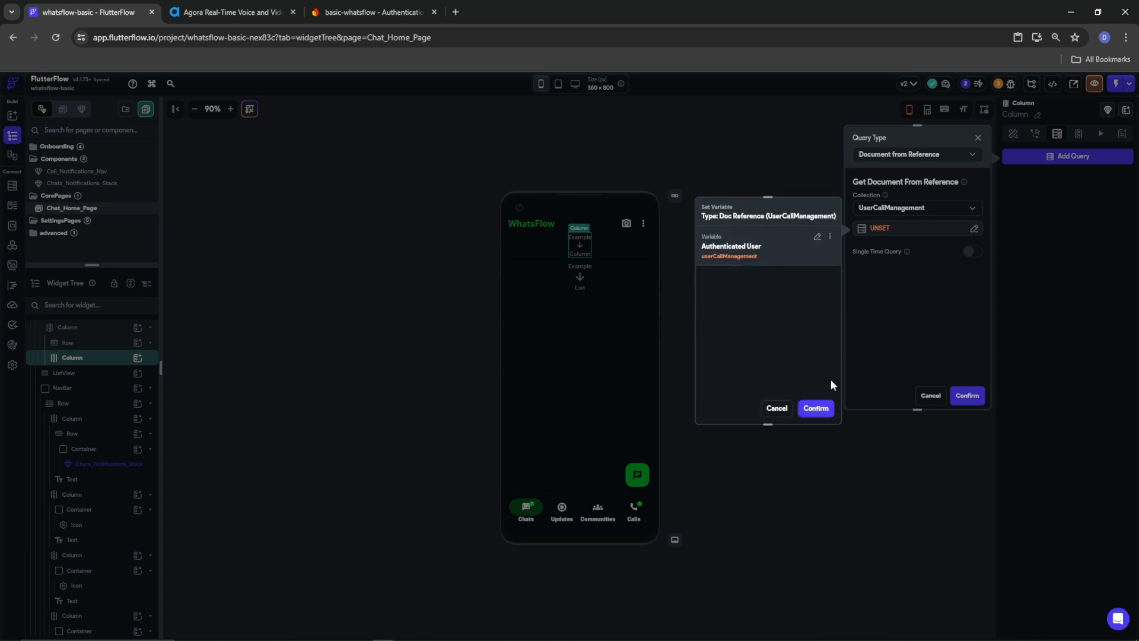
click(816, 408)
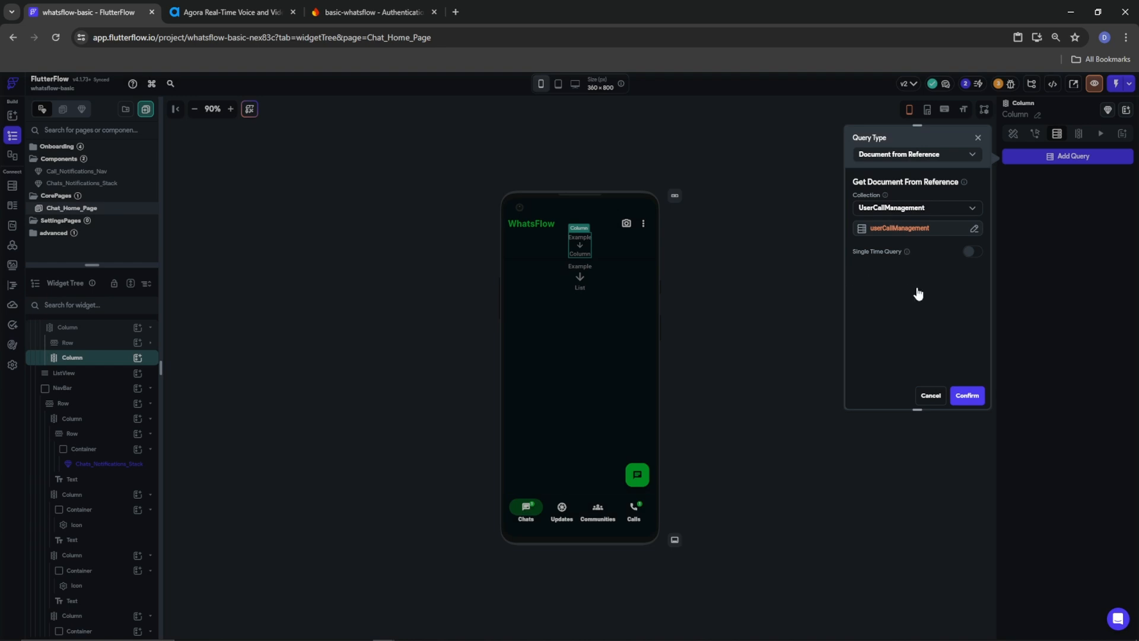
click(975, 401)
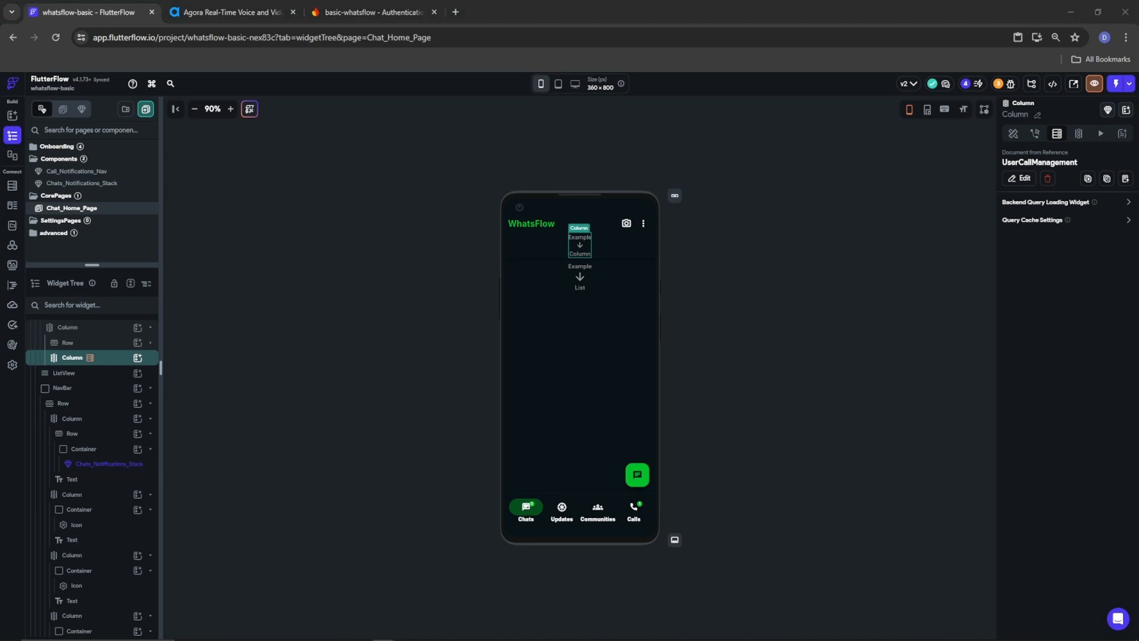
click(137, 358)
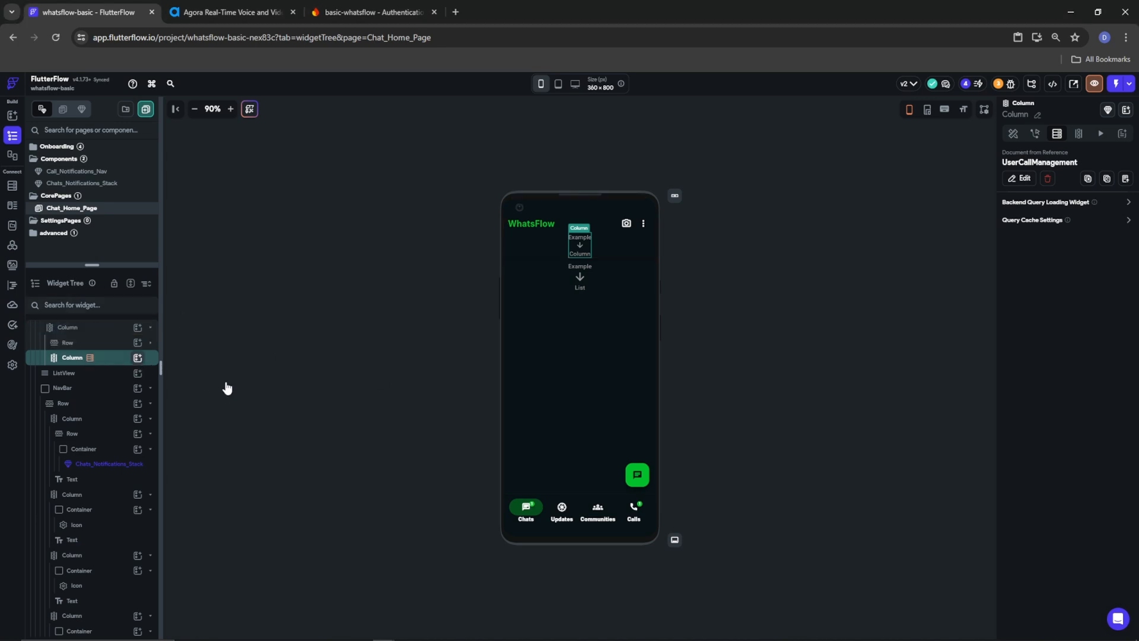
Add a Row inside the queried Column with start and end spacing of 10
click(264, 406)
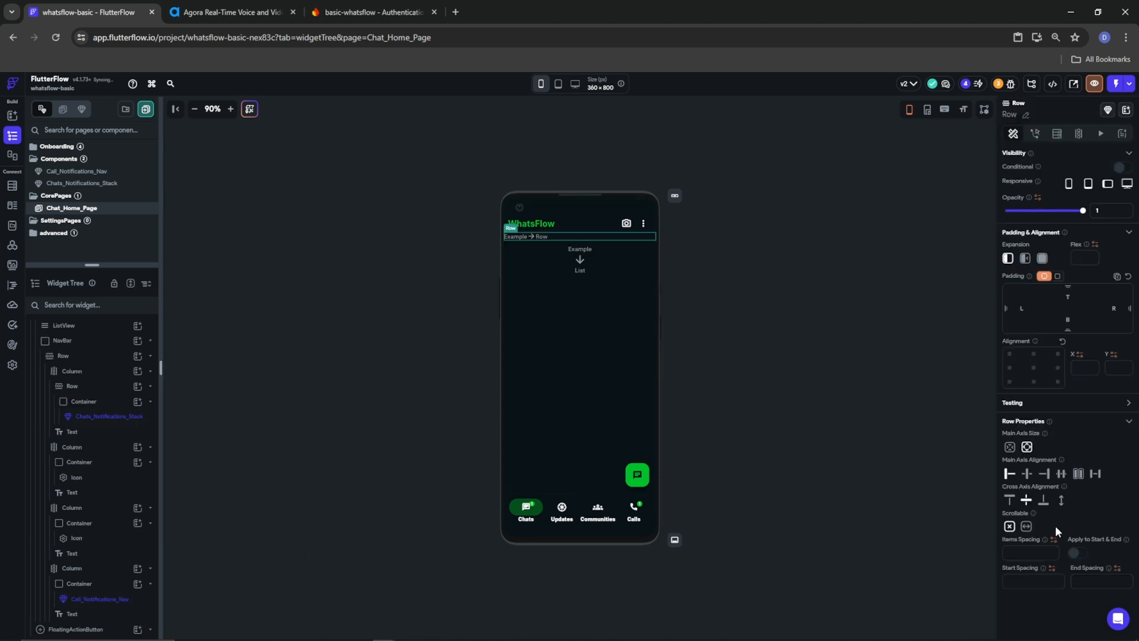
click(1025, 583)
text(10)
click(1086, 581)
text(10)
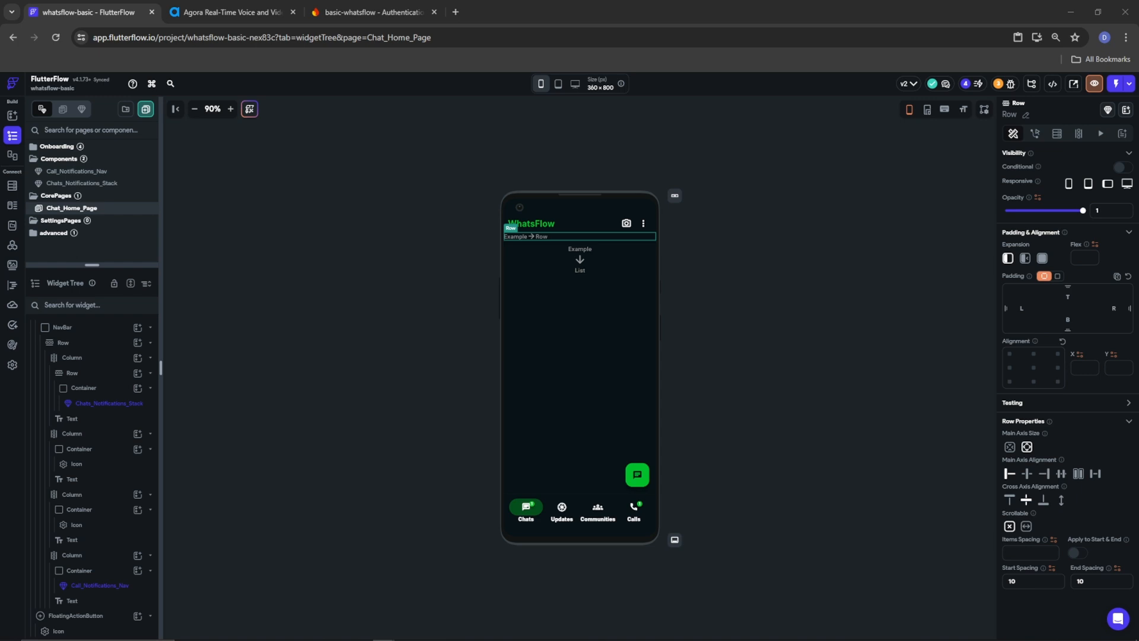
Collapse NavBar in the widget tree and reselect the new app bar Row
right_click(58, 159)
click(276, 250)
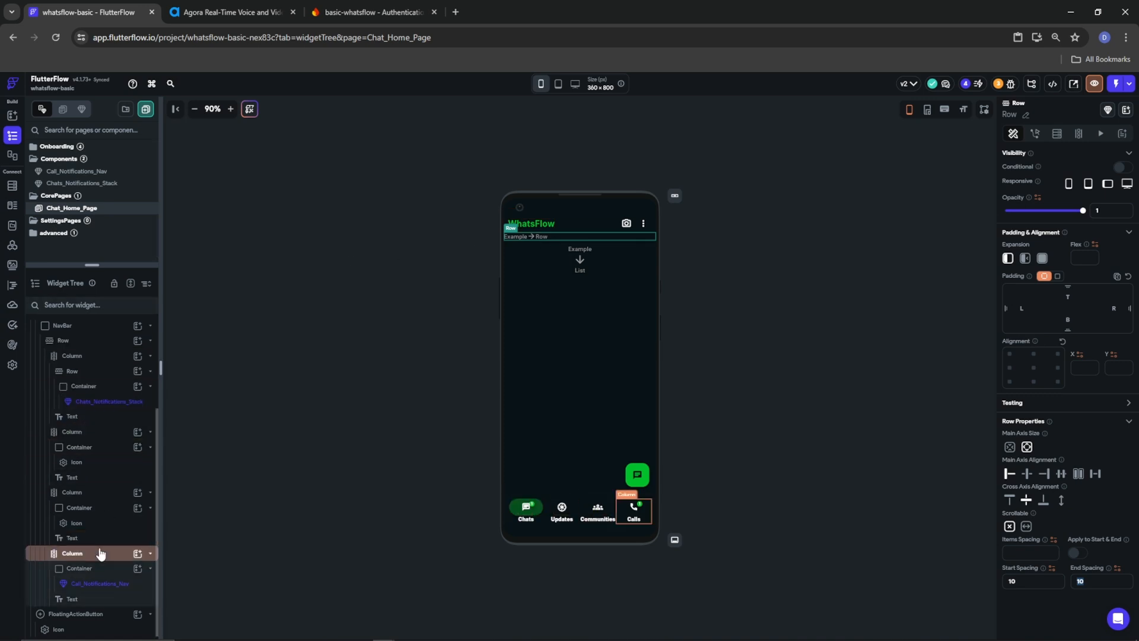
scroll(89, 546, up, 2)
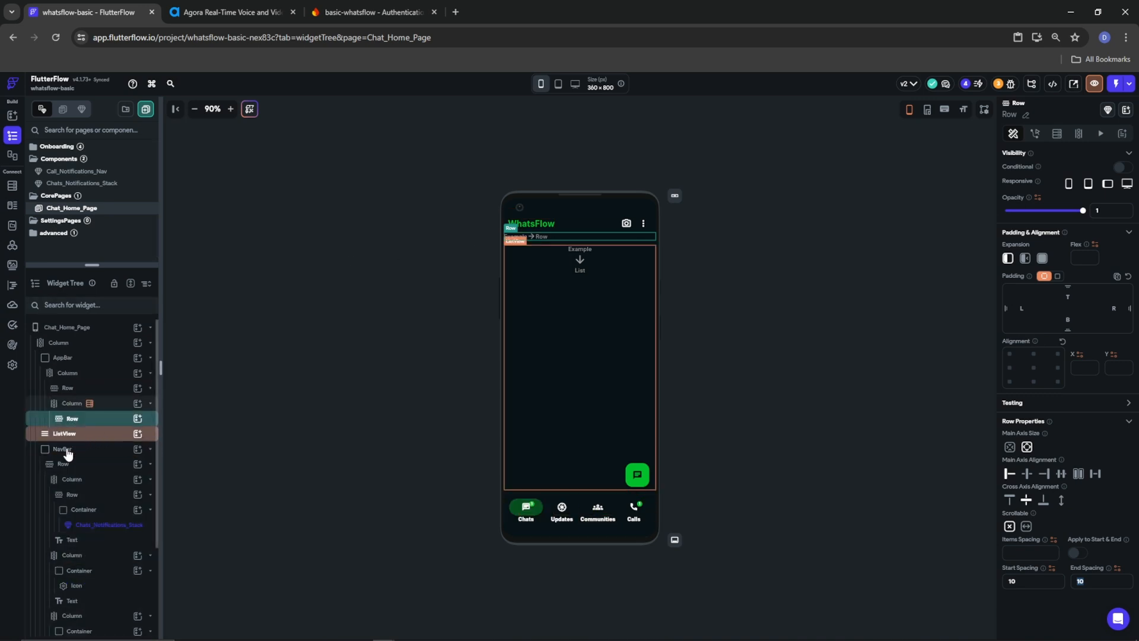
click(145, 452)
click(150, 449)
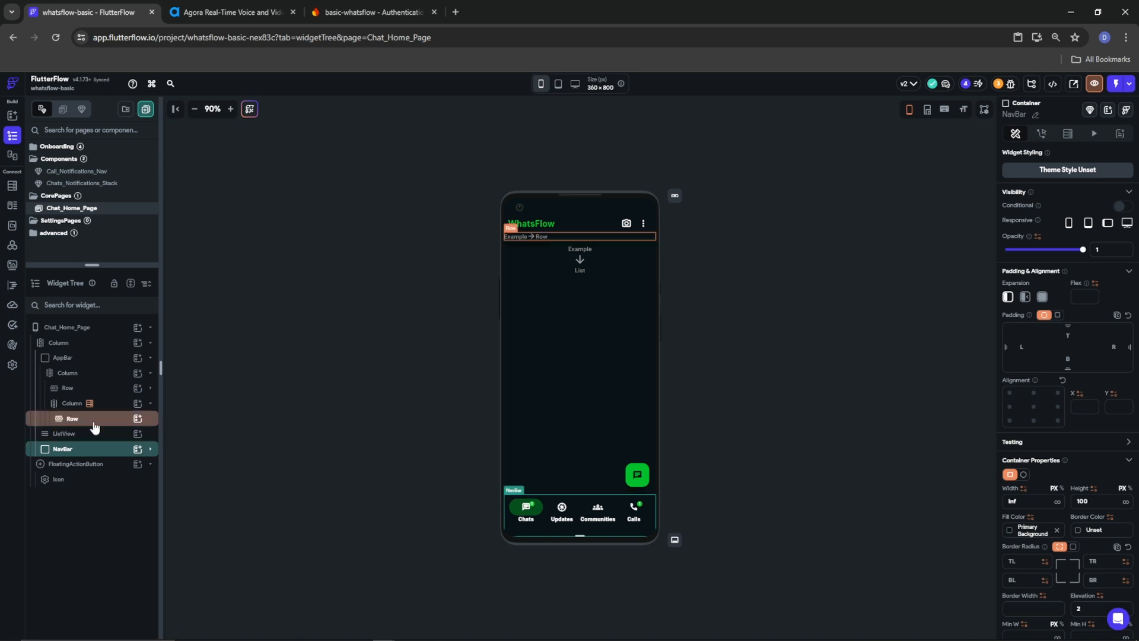
click(93, 426)
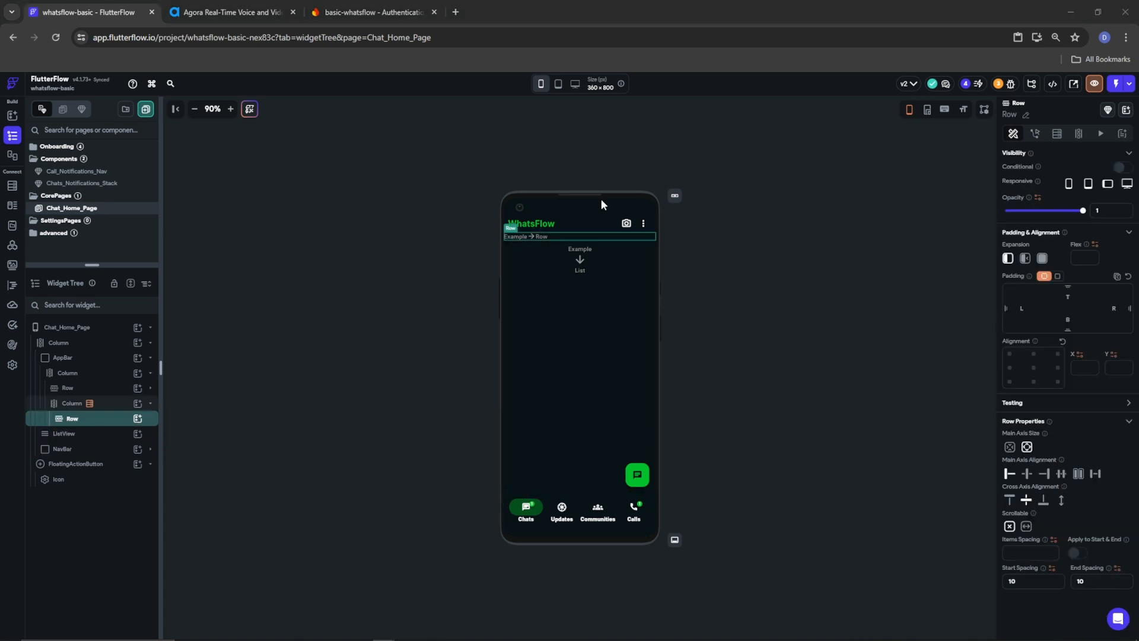
Add a Container to the Row with no fixed width or height, filled with IncommingCall
click(137, 418)
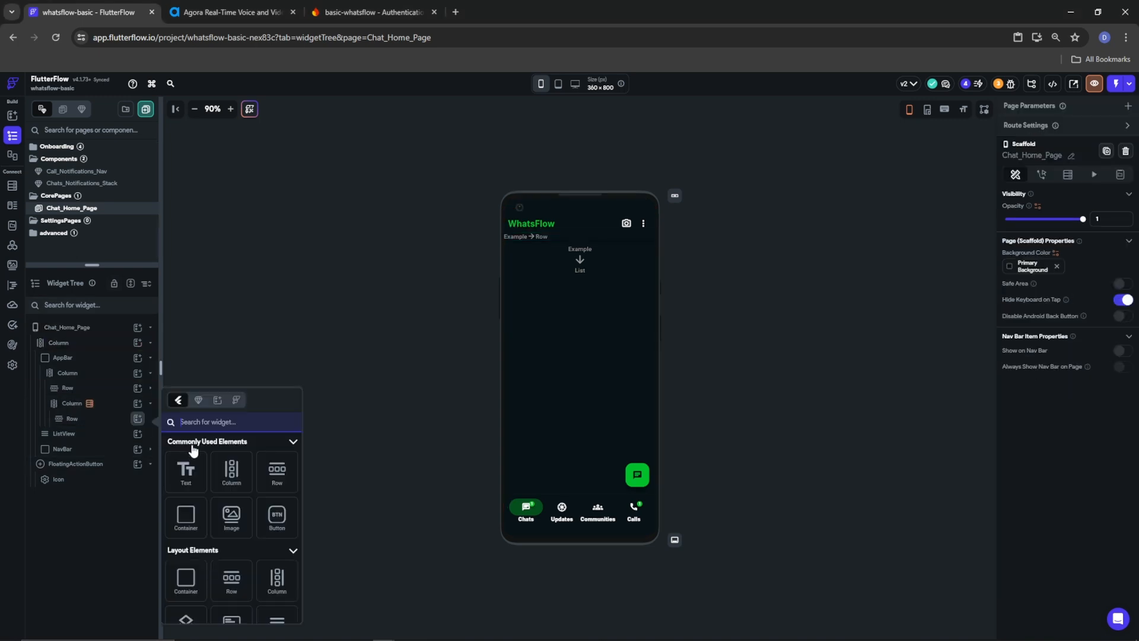
click(186, 515)
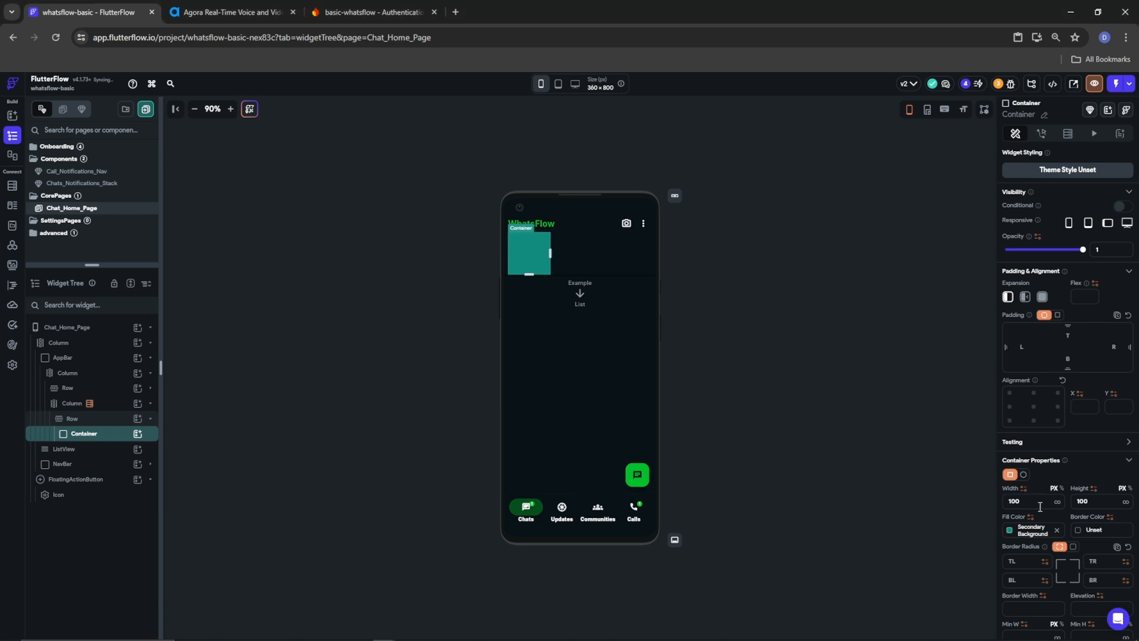
key(BackSpace)
key(Tab)
key(BackSpace)
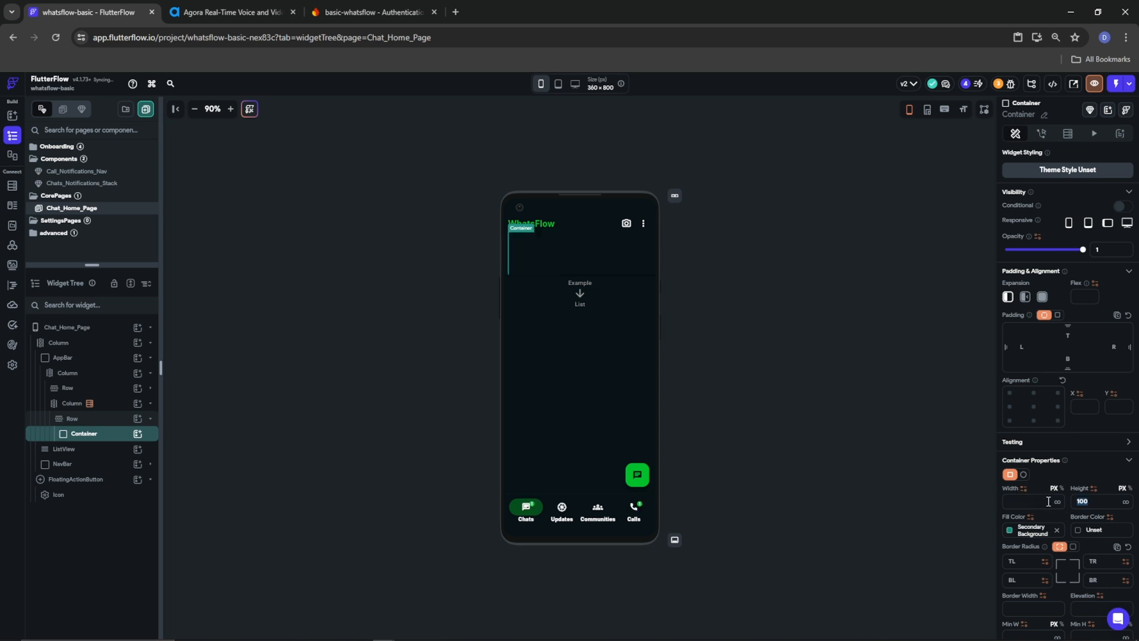
click(1009, 530)
scroll(923, 600, down, 5)
click(900, 627)
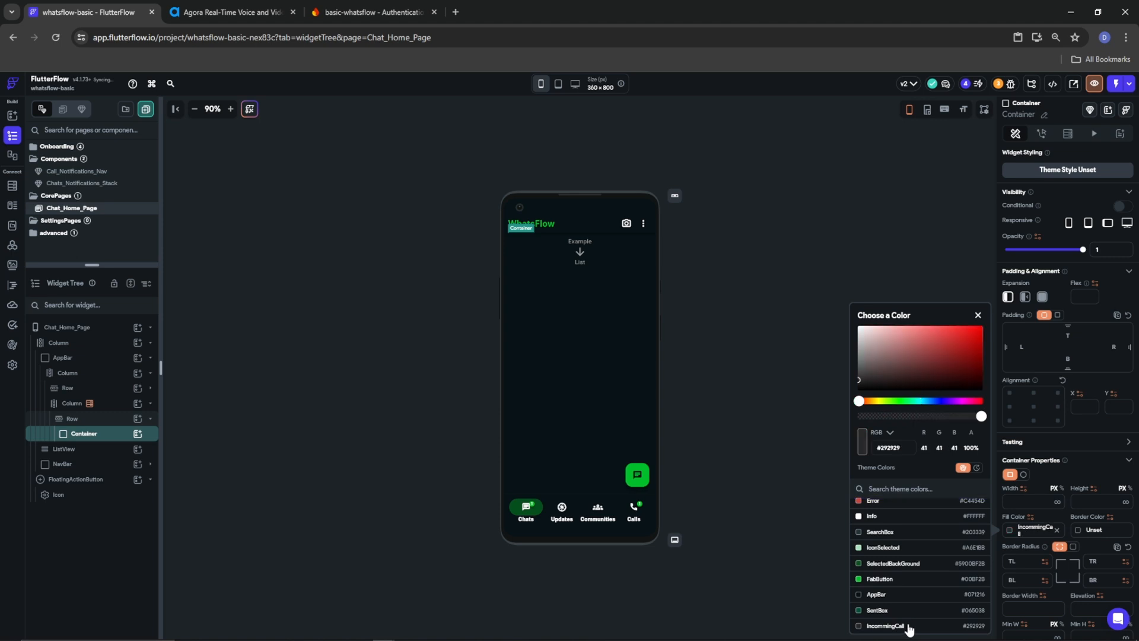
click(1069, 543)
Give the Container a uniform border radius of 20 and add a Column inside it
click(1070, 543)
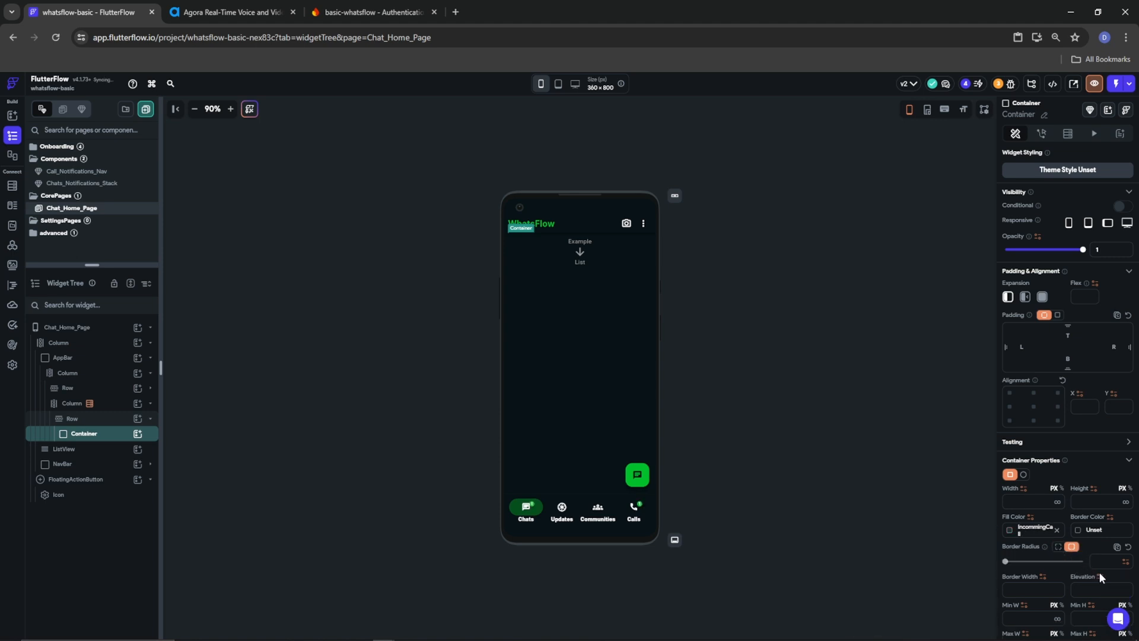
text(20)
scroll(1075, 542, down, 1)
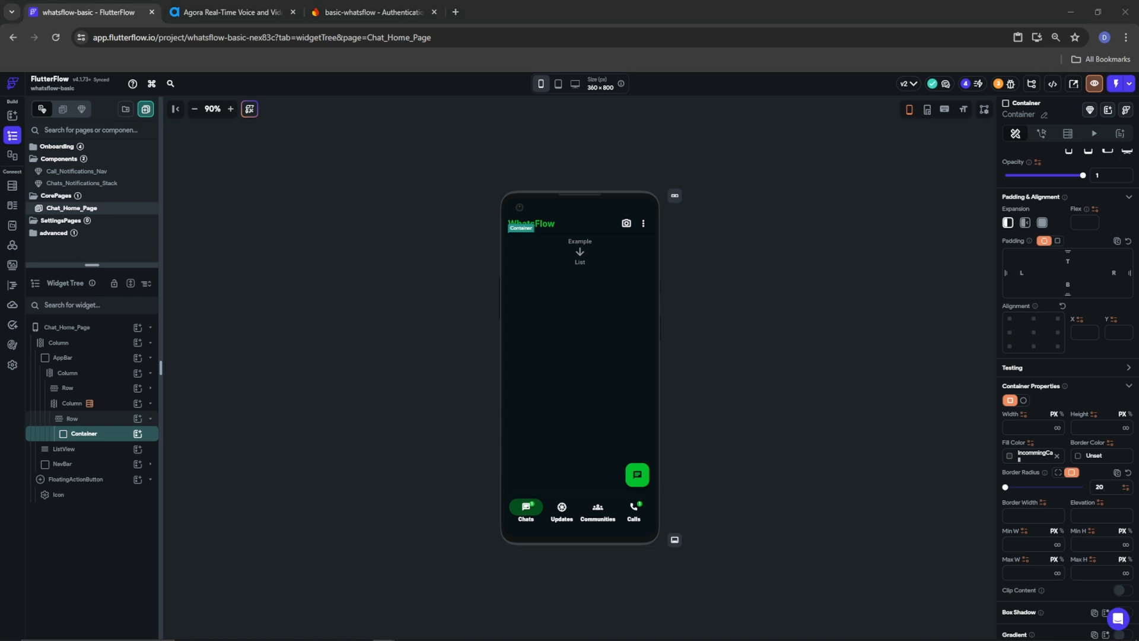
click(136, 436)
click(231, 525)
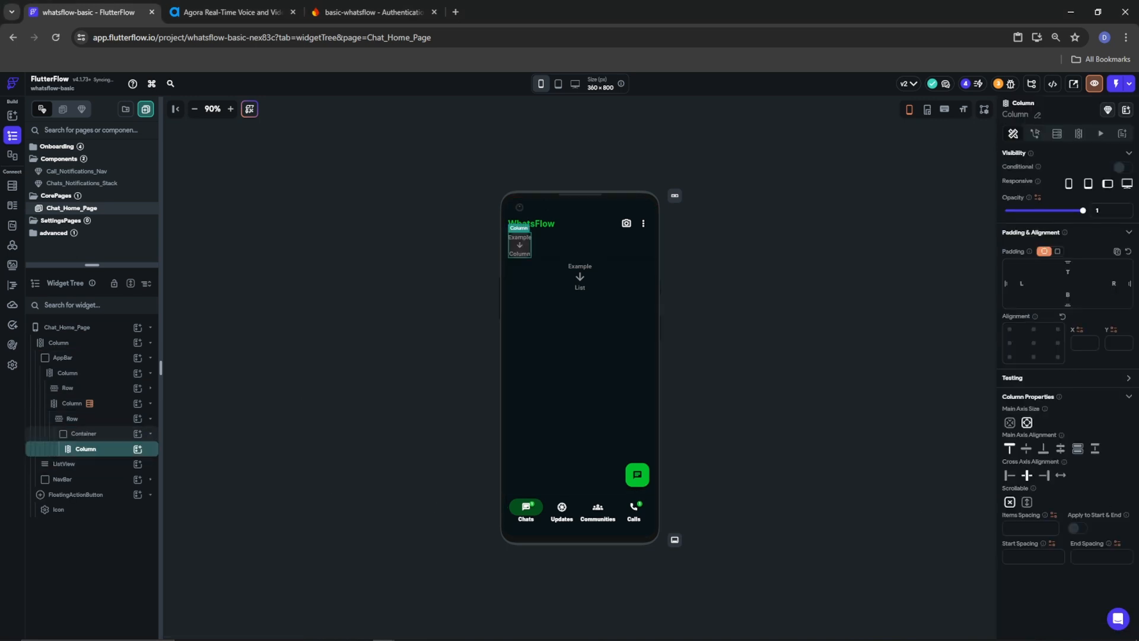
Add a Row inside the Container's Column
click(137, 449)
click(280, 492)
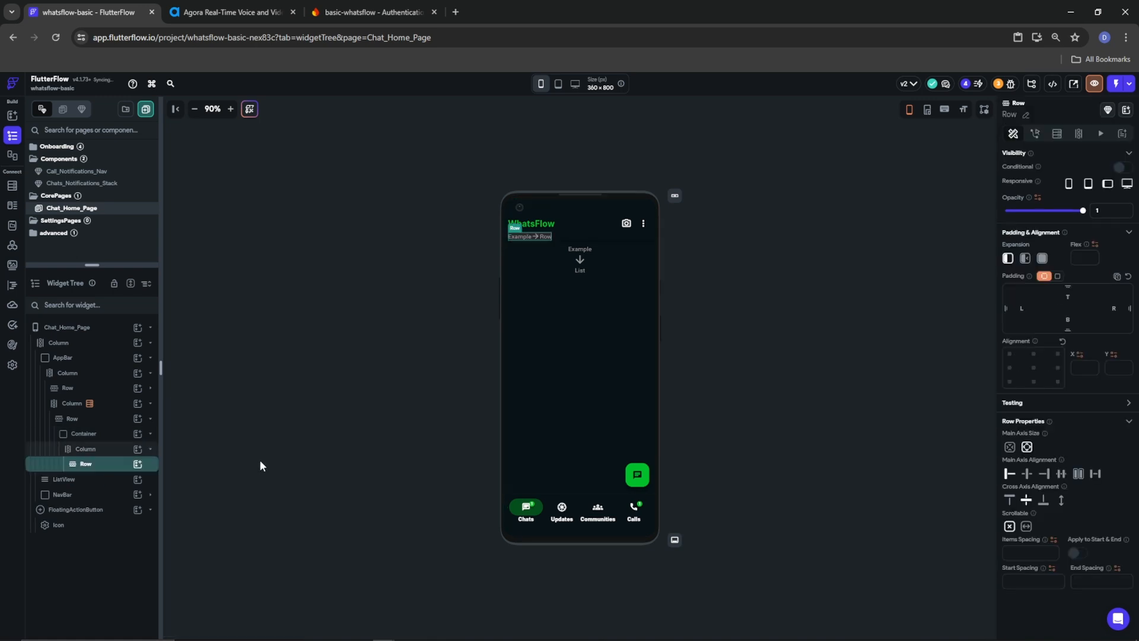
click(83, 449)
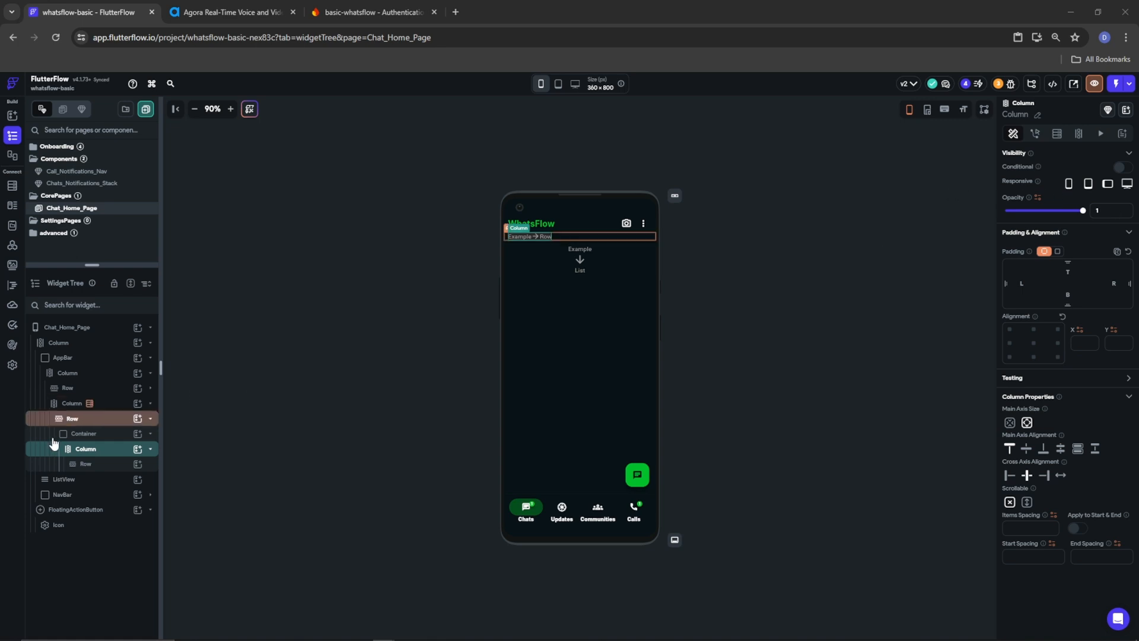
Give the Column a Document from Reference query on calls using UserCallManagement's activeCallRef
click(1056, 134)
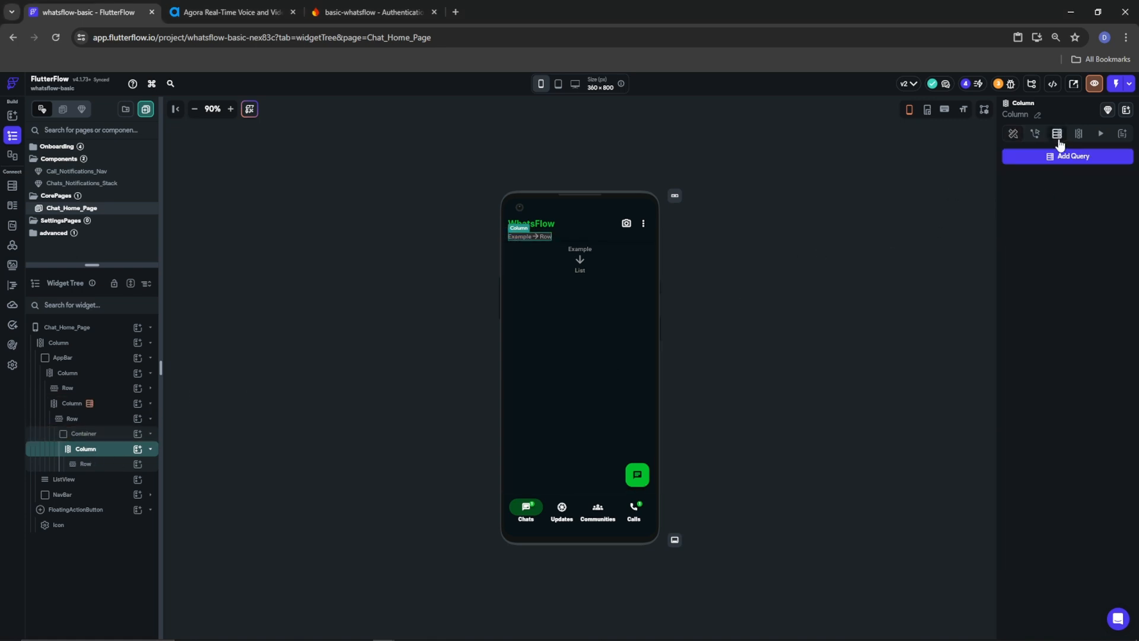
click(1028, 157)
click(927, 159)
click(873, 223)
click(870, 219)
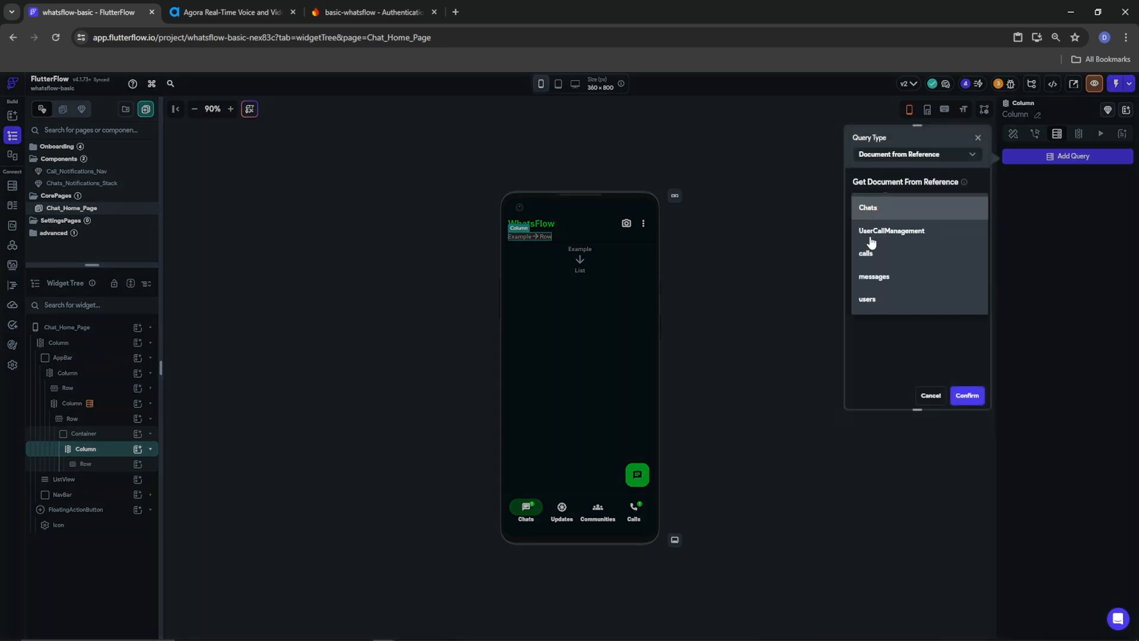
click(869, 252)
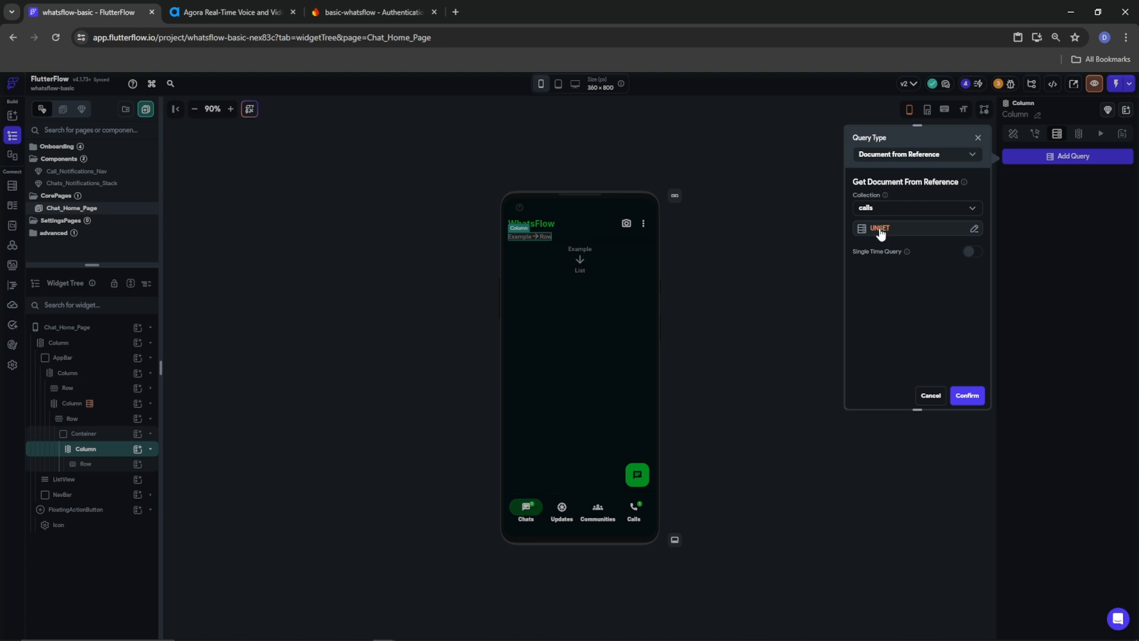
click(880, 230)
click(764, 291)
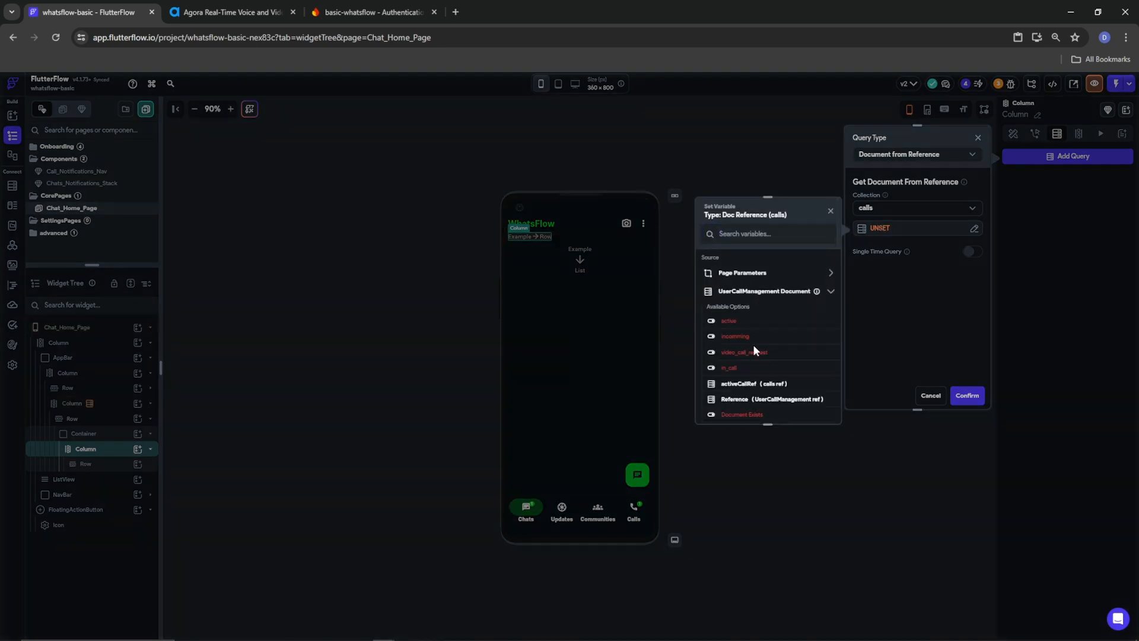
click(757, 383)
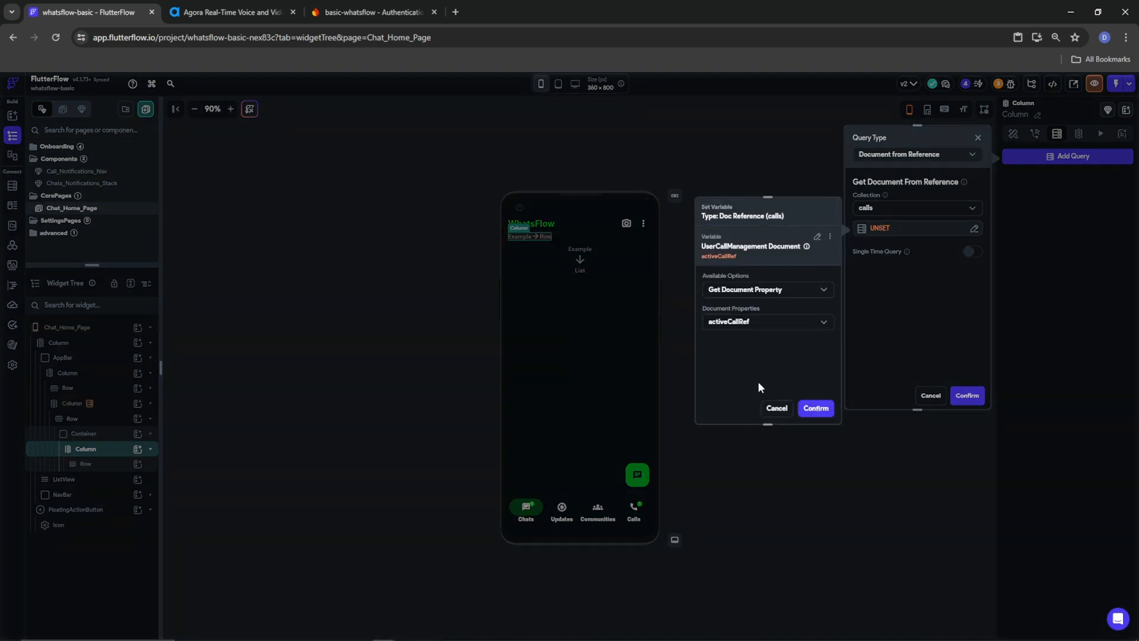
click(816, 409)
click(961, 396)
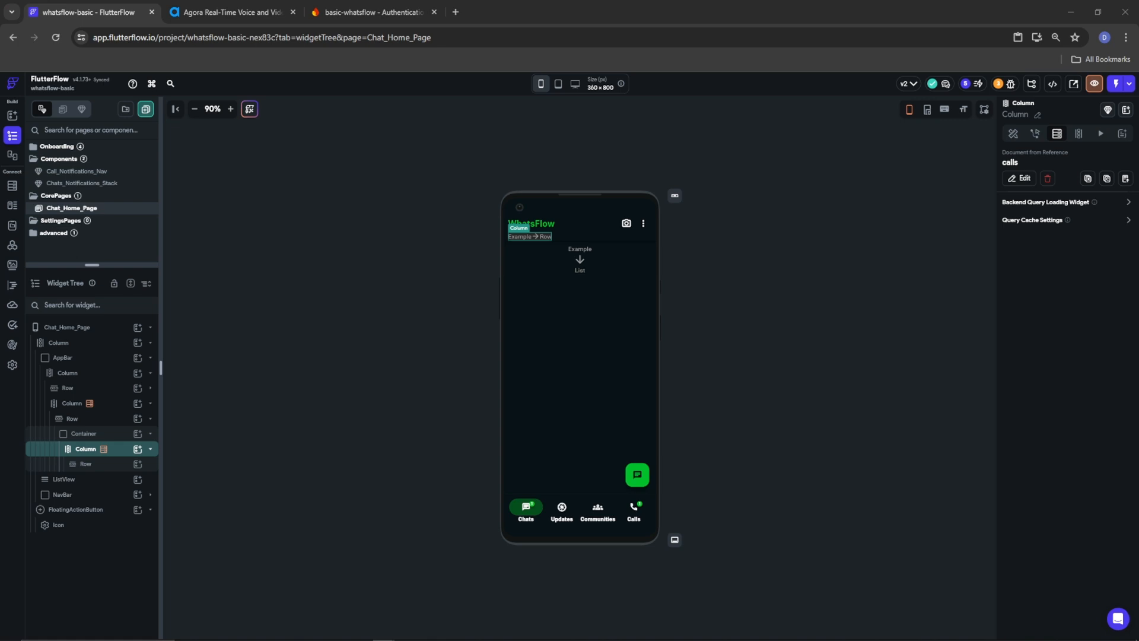
click(98, 465)
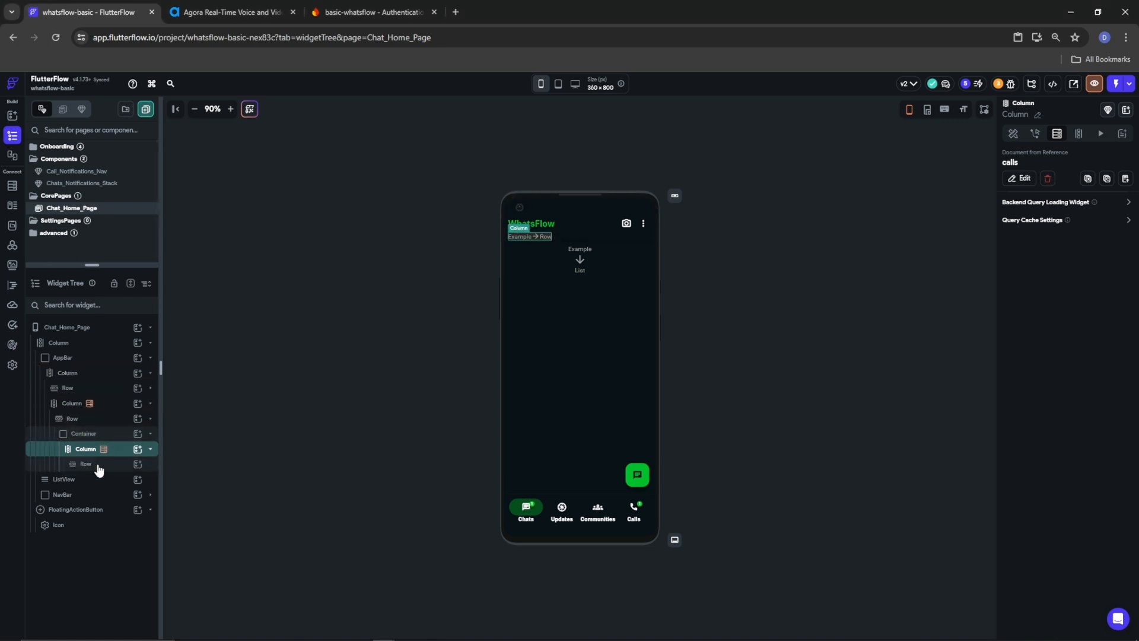
click(98, 466)
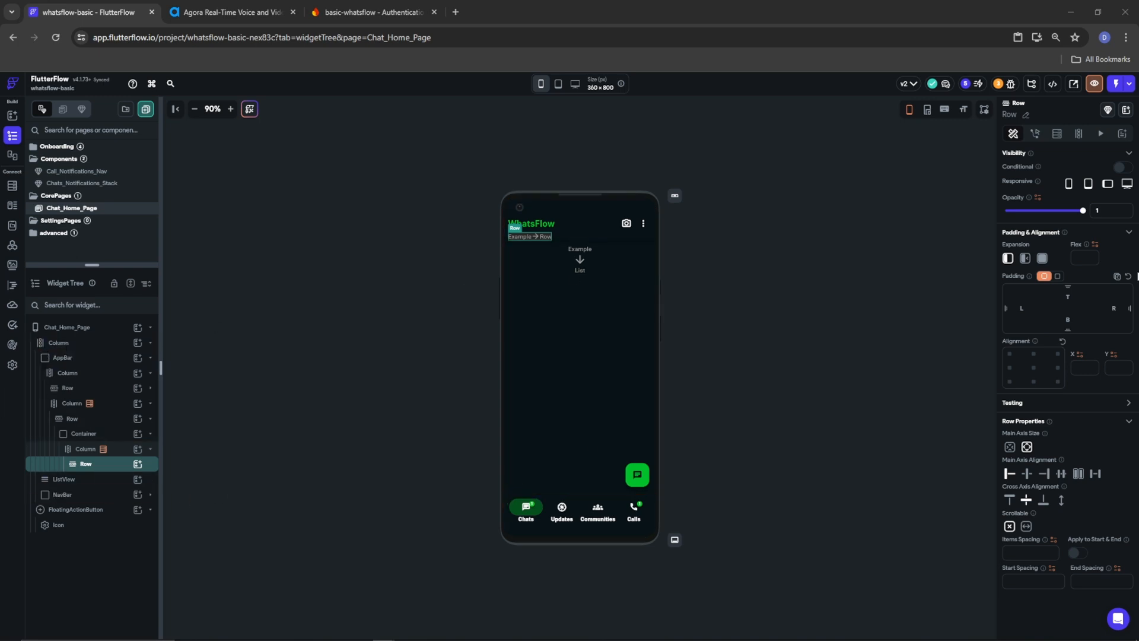
Give the Row a Document from Reference query on users, referenced by the calls document's user_a
click(1057, 134)
click(1043, 157)
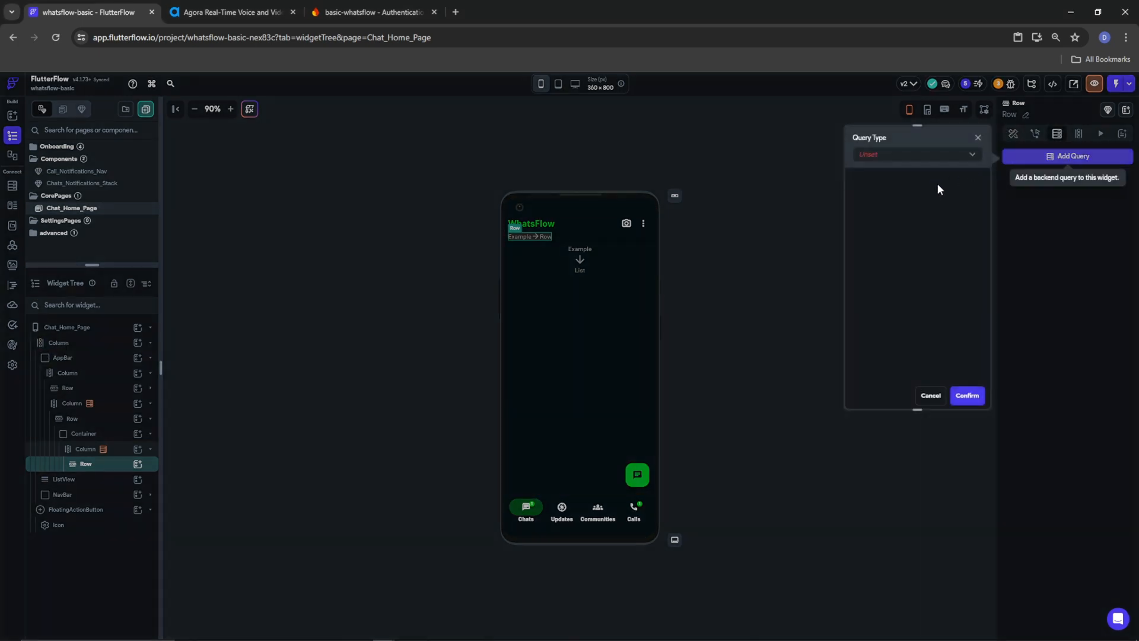
click(910, 155)
click(880, 178)
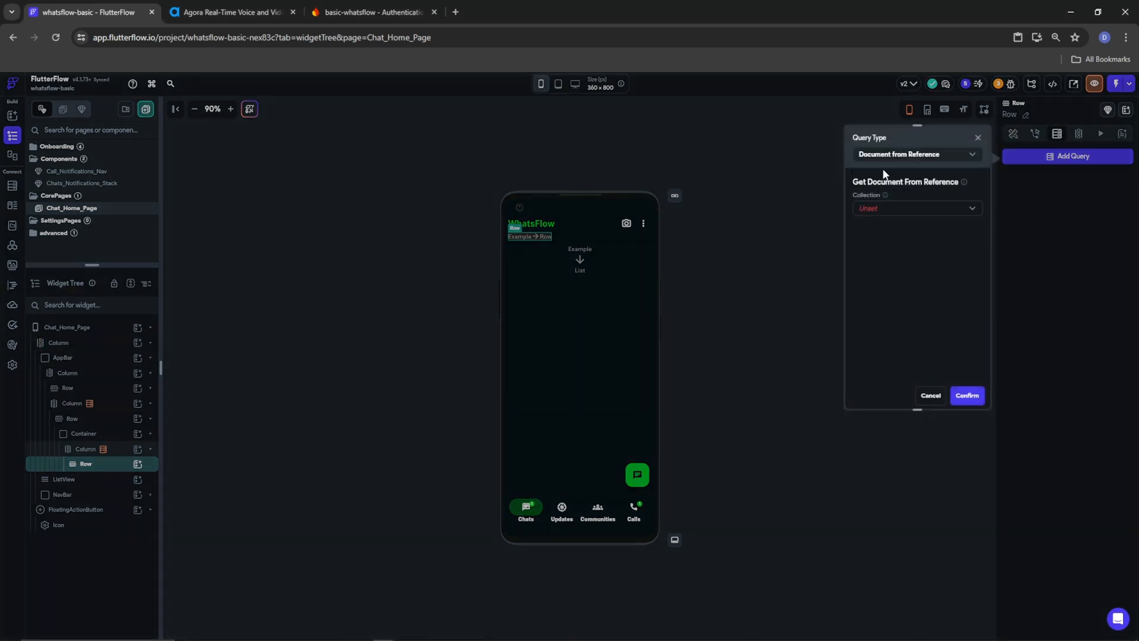
click(884, 209)
click(882, 300)
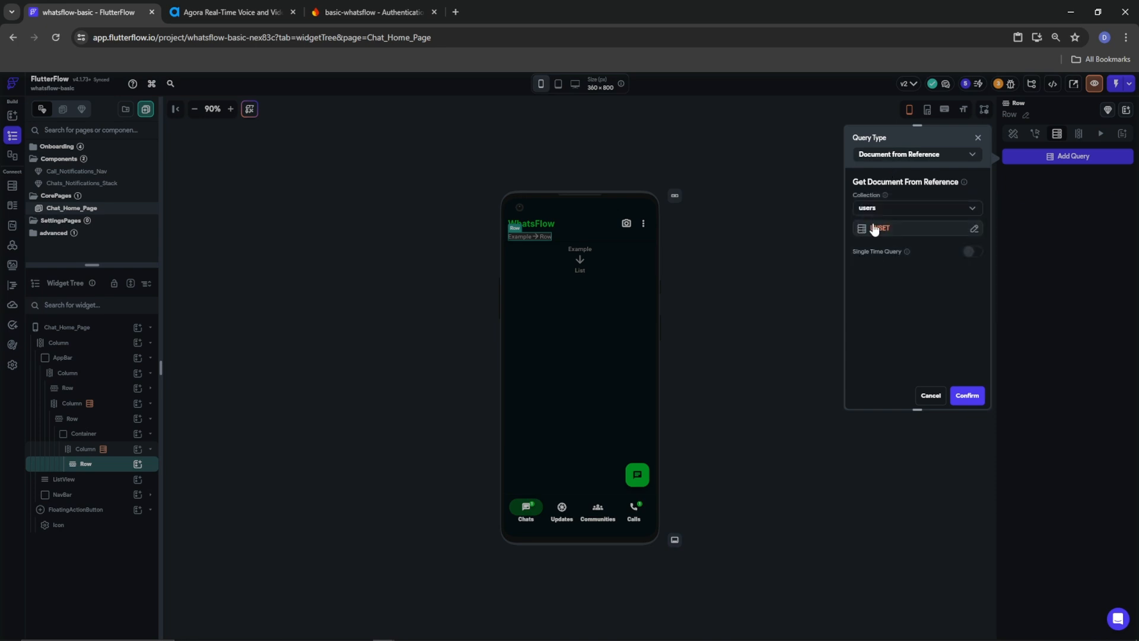
click(874, 229)
click(727, 292)
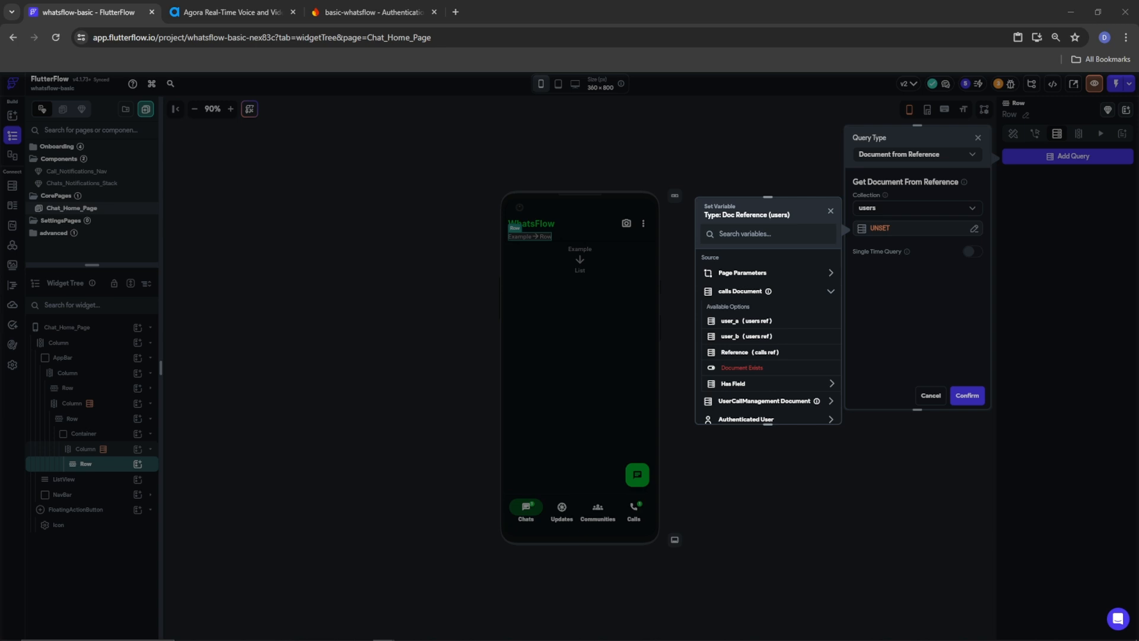
click(754, 323)
click(812, 409)
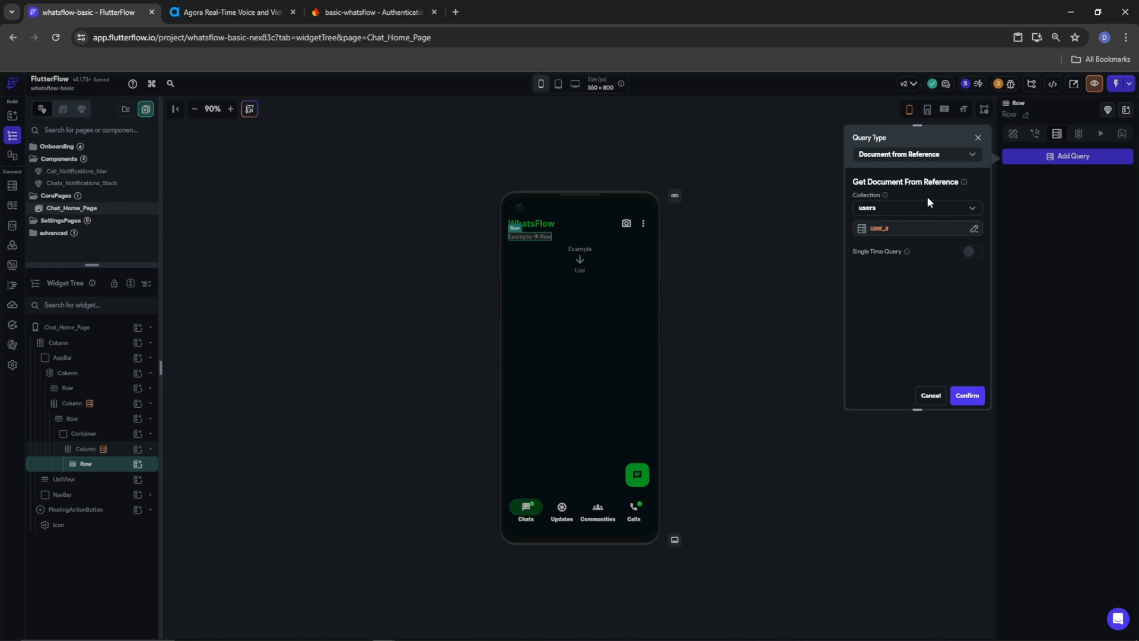
click(969, 396)
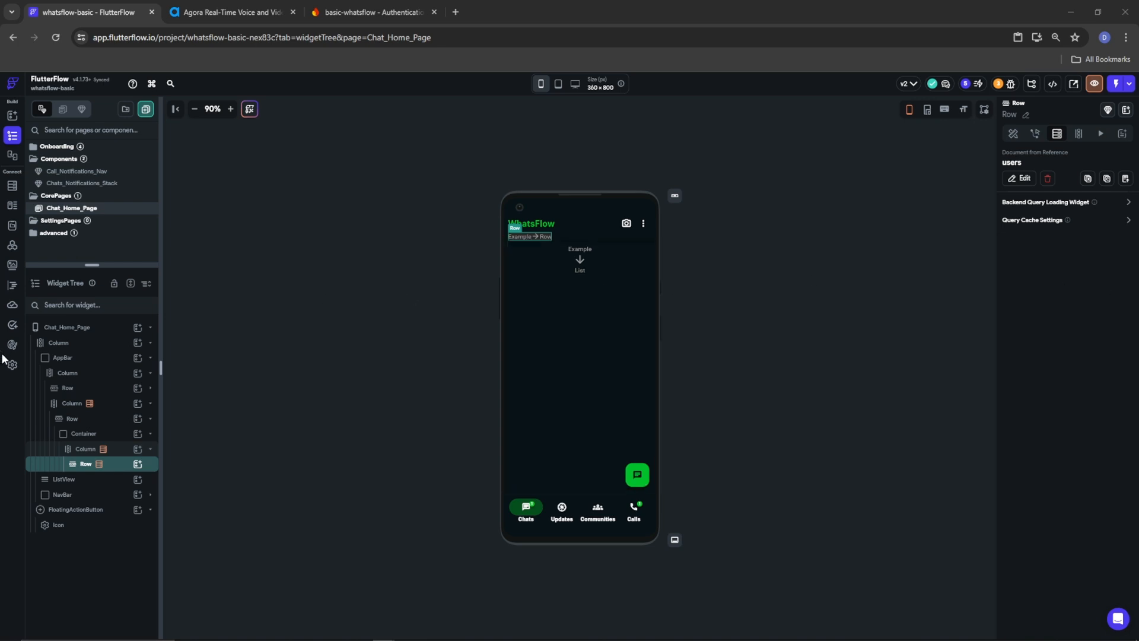
Add a Container to the Row and make it a 45 px circle
click(136, 467)
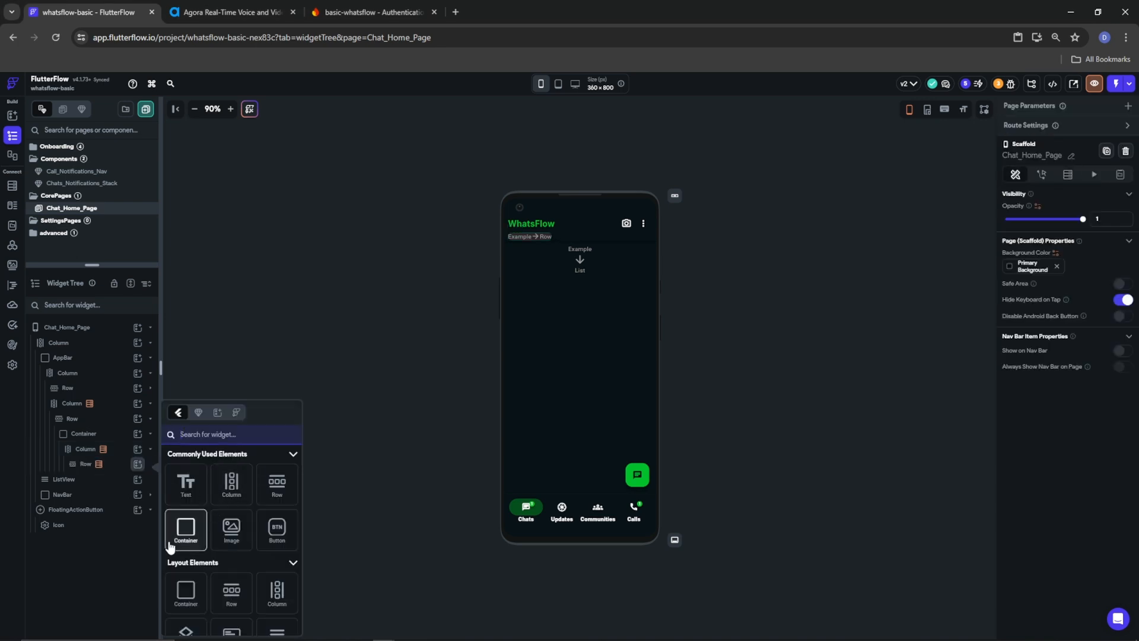
click(183, 537)
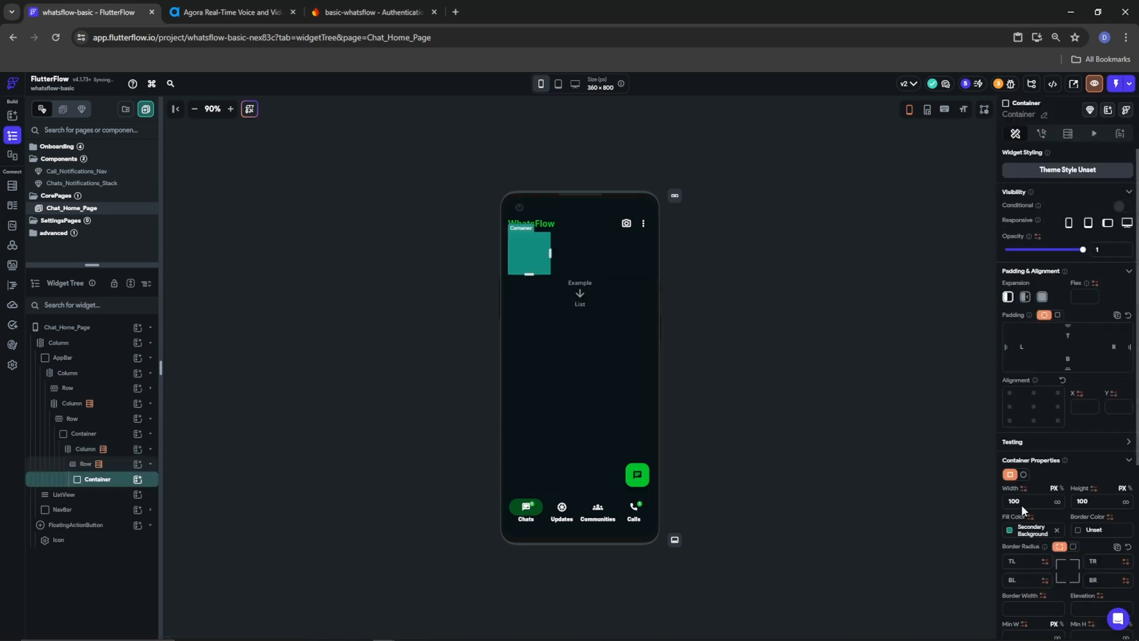
click(1022, 474)
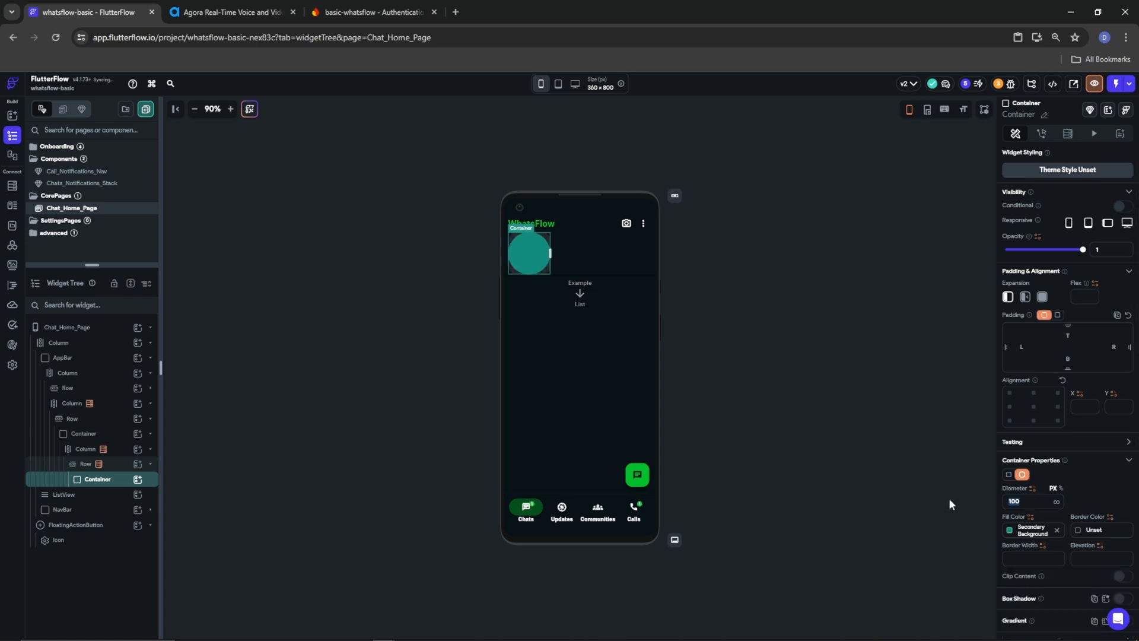
text(45)
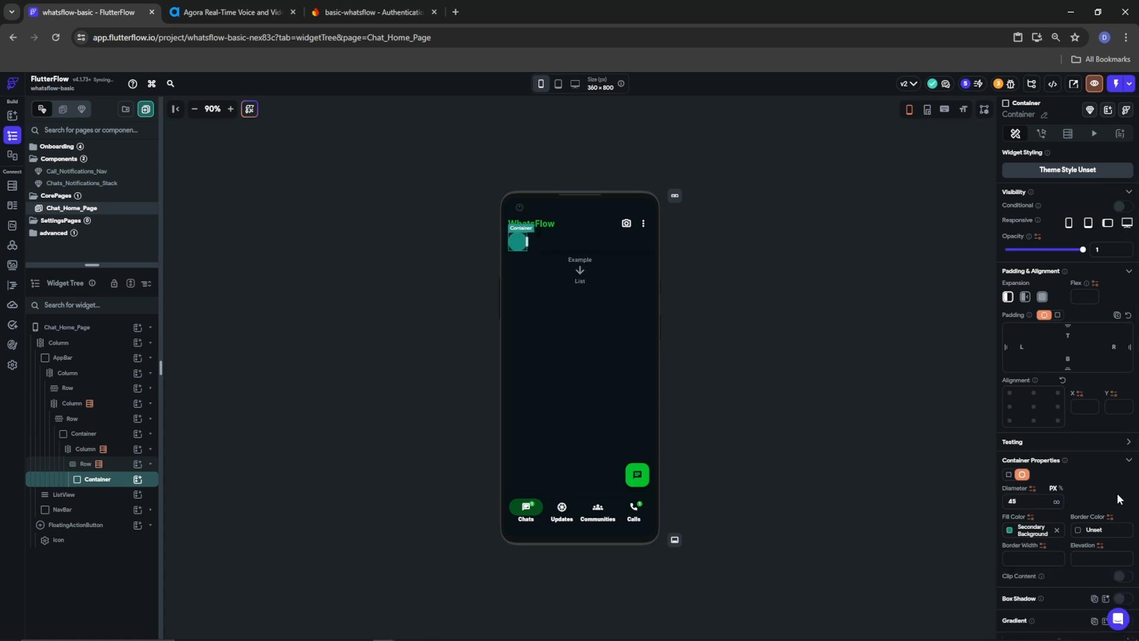
scroll(1066, 531, down, 3)
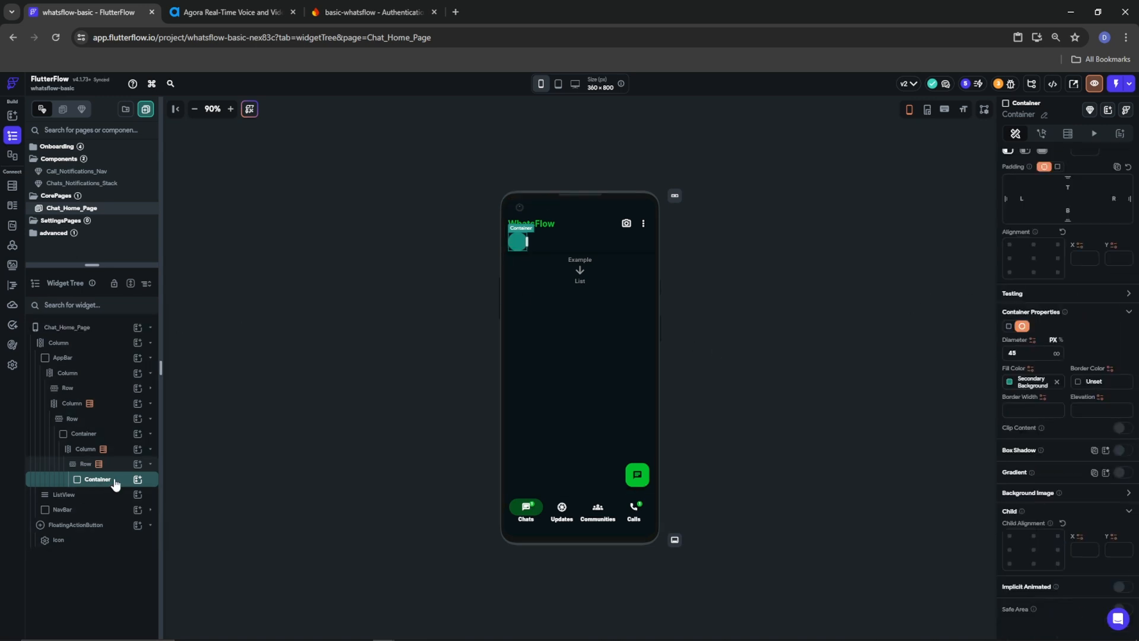
Give the circle a cached Network background image bound to the users photo_url
click(138, 480)
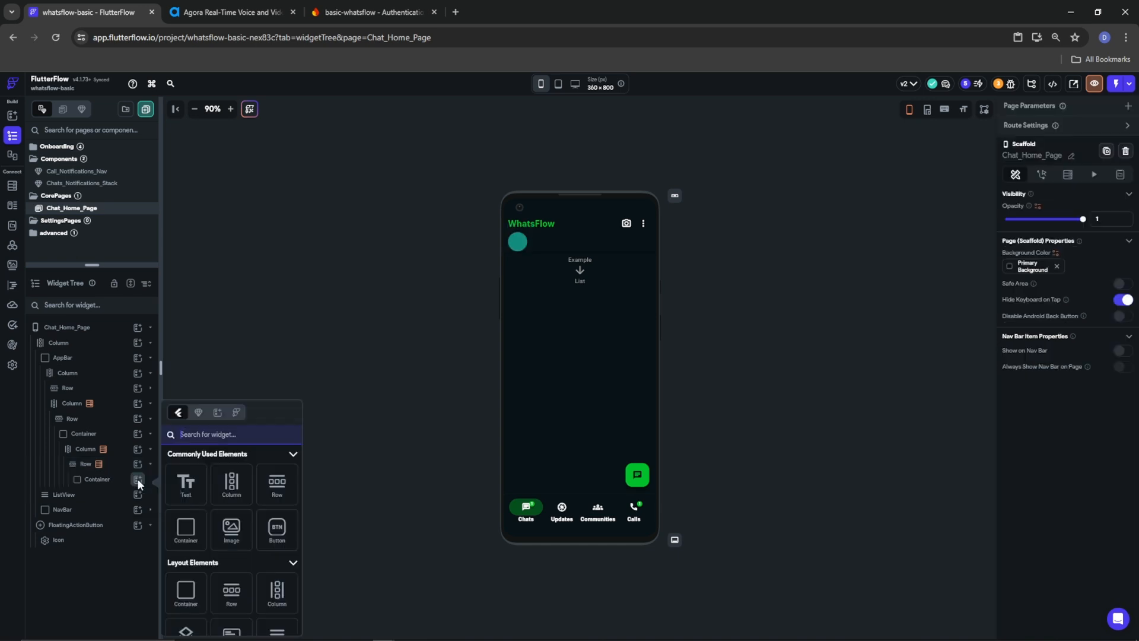
click(95, 476)
click(95, 479)
scroll(1072, 474, down, 3)
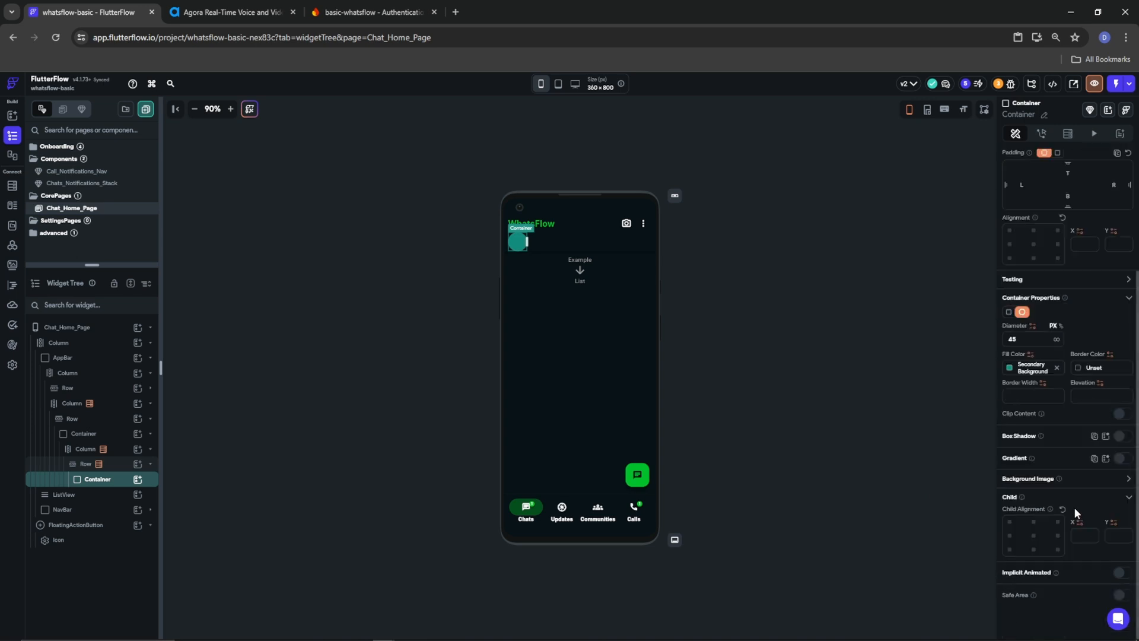
click(1127, 478)
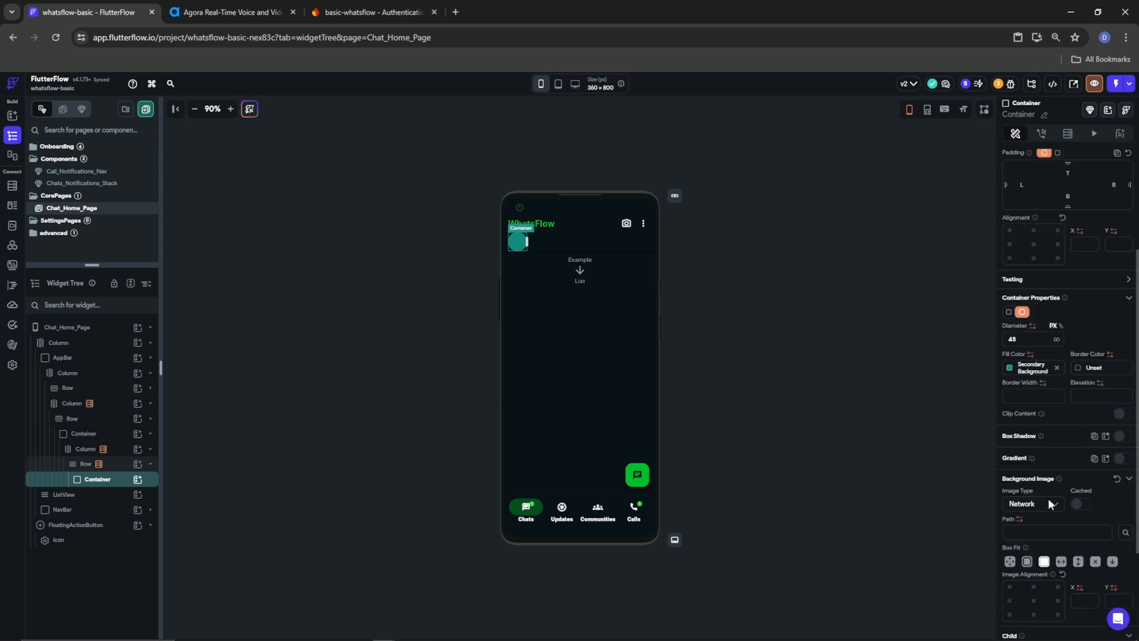
click(1037, 505)
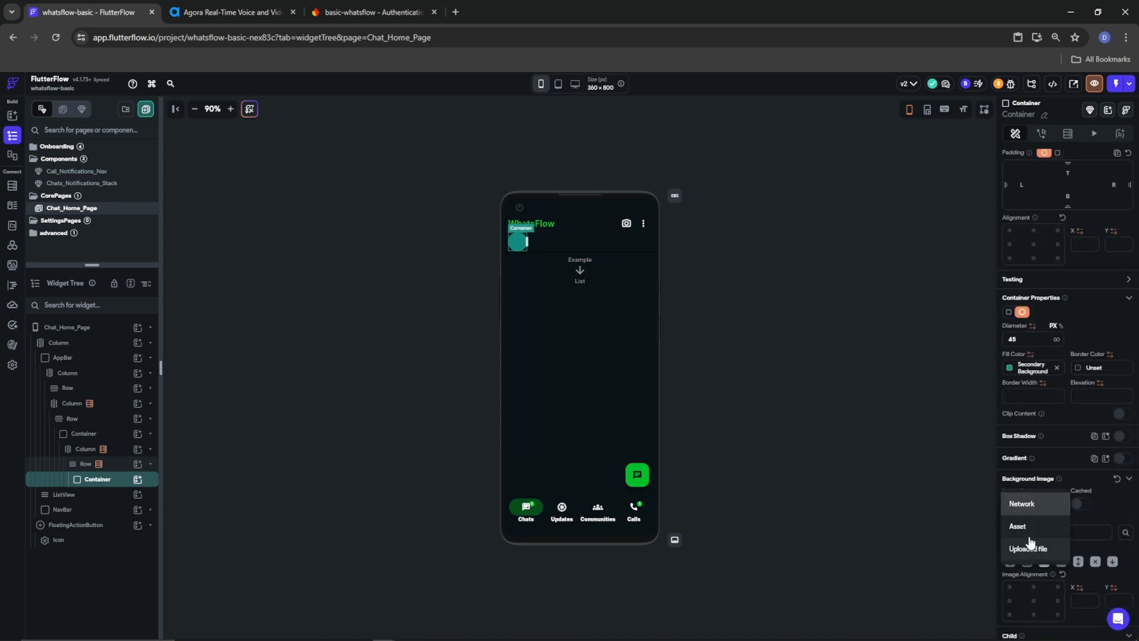
click(1059, 509)
click(1081, 504)
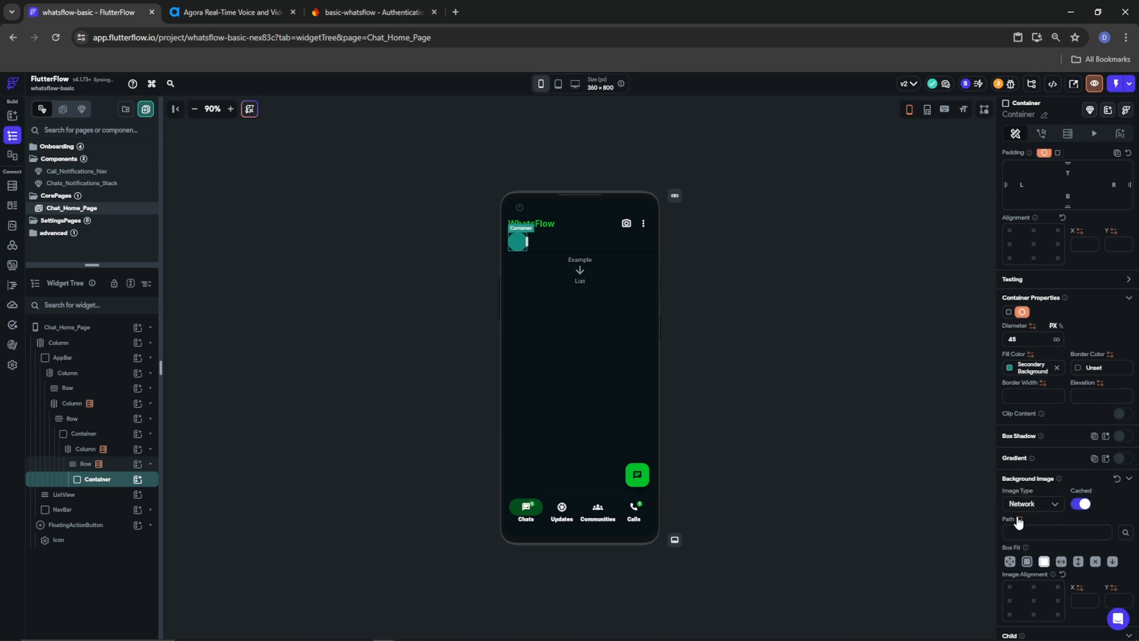
click(1018, 518)
click(896, 502)
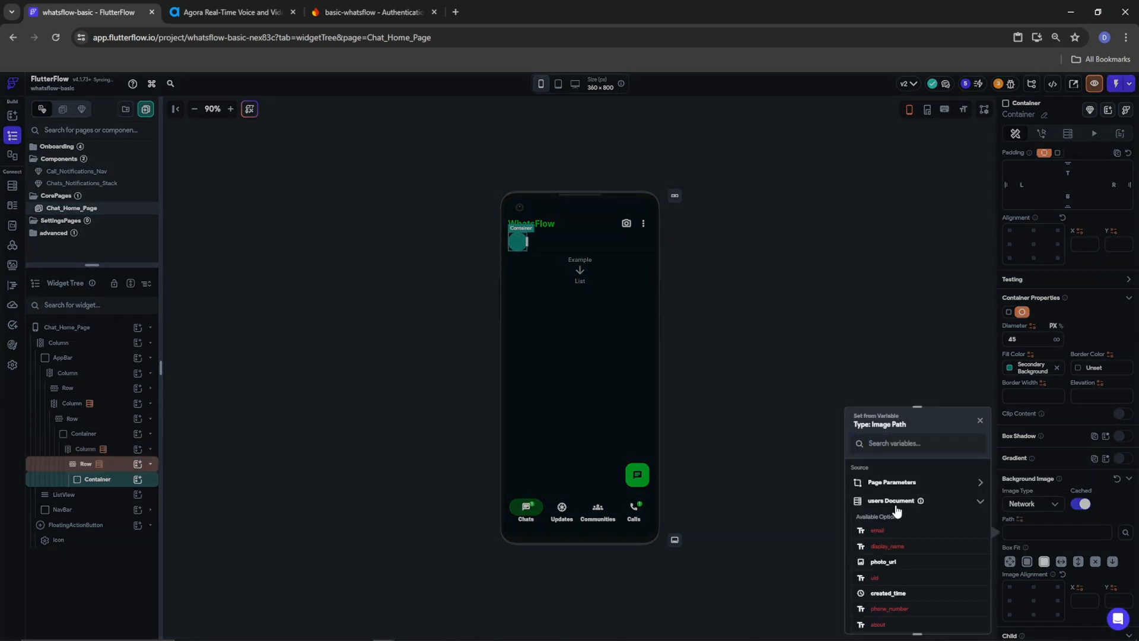
click(882, 562)
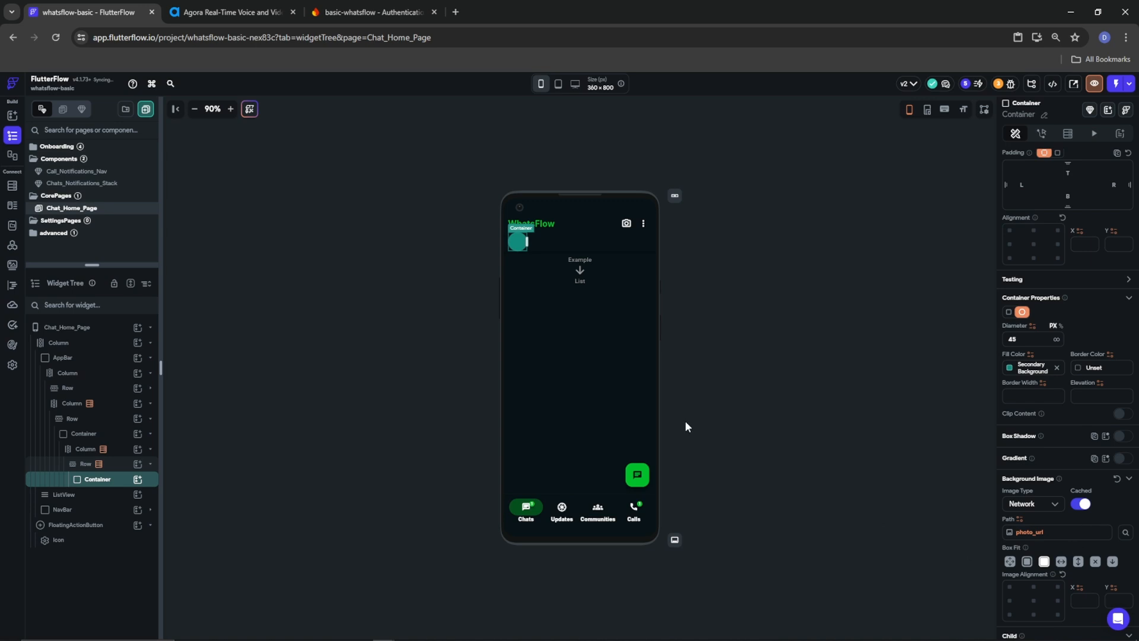
click(137, 479)
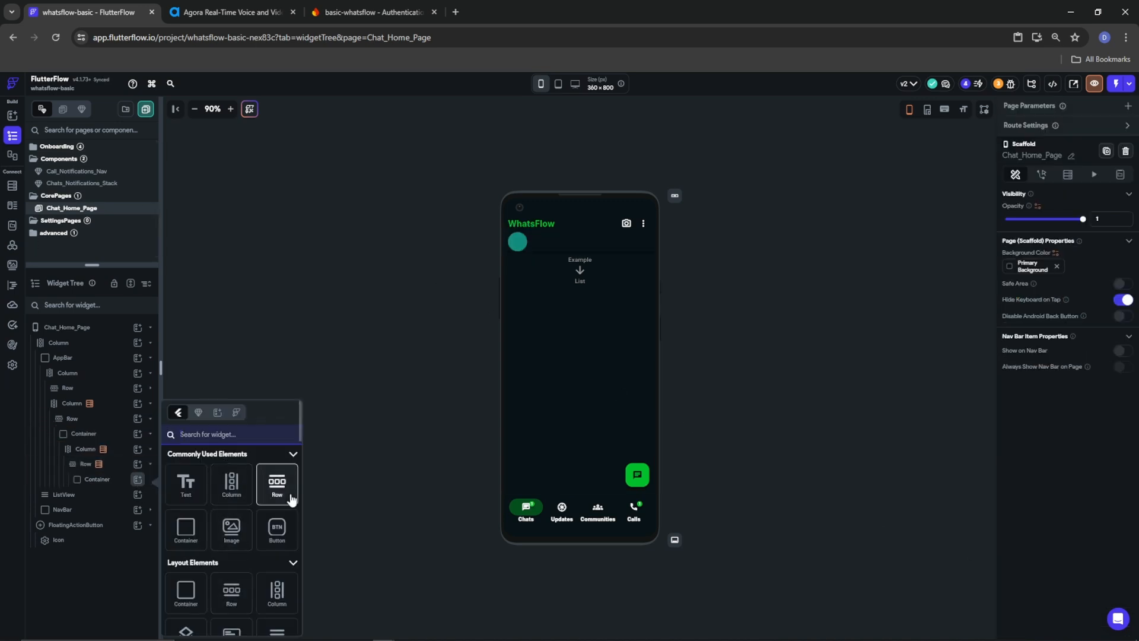
Add a Person icon inside the circle in Primary Text colour at size 40
text(icon)
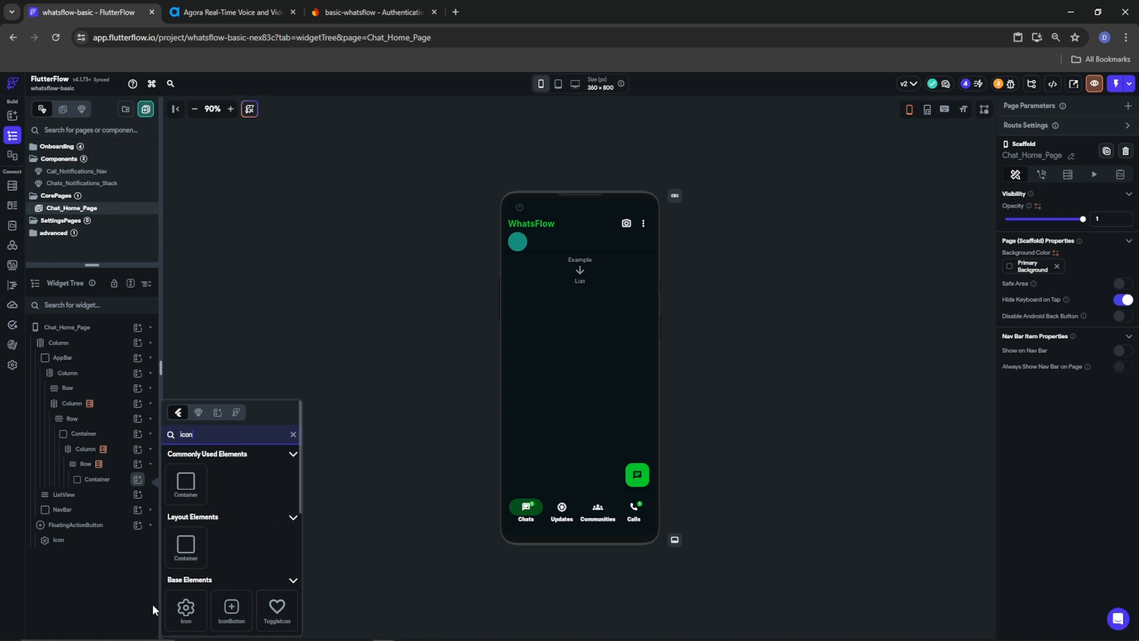
click(186, 607)
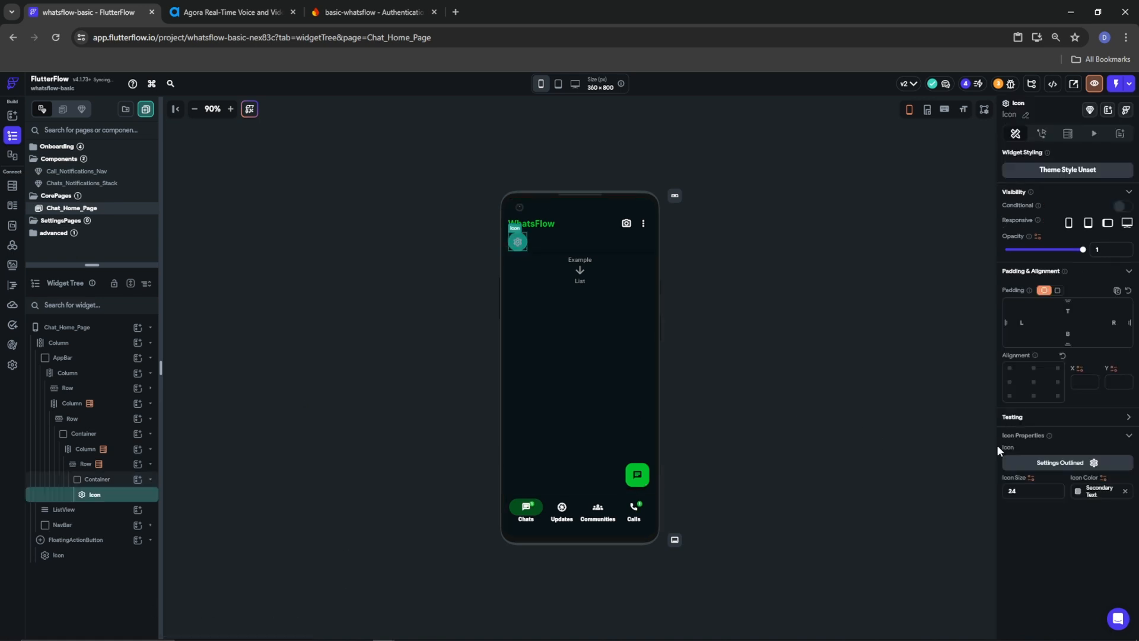
click(1093, 465)
text(pers)
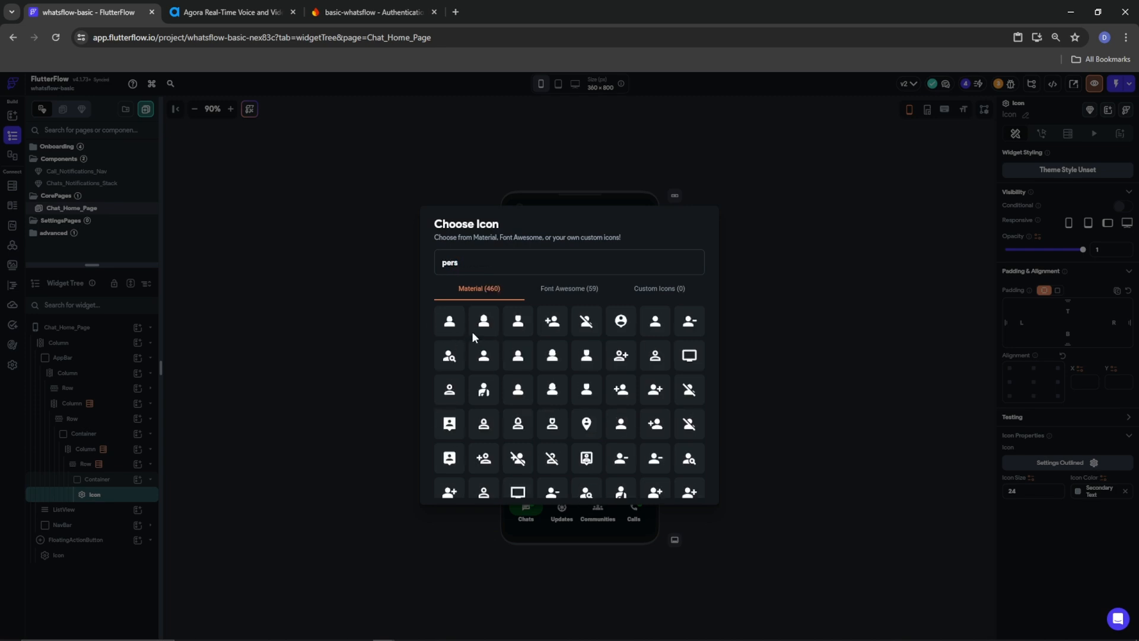
click(484, 356)
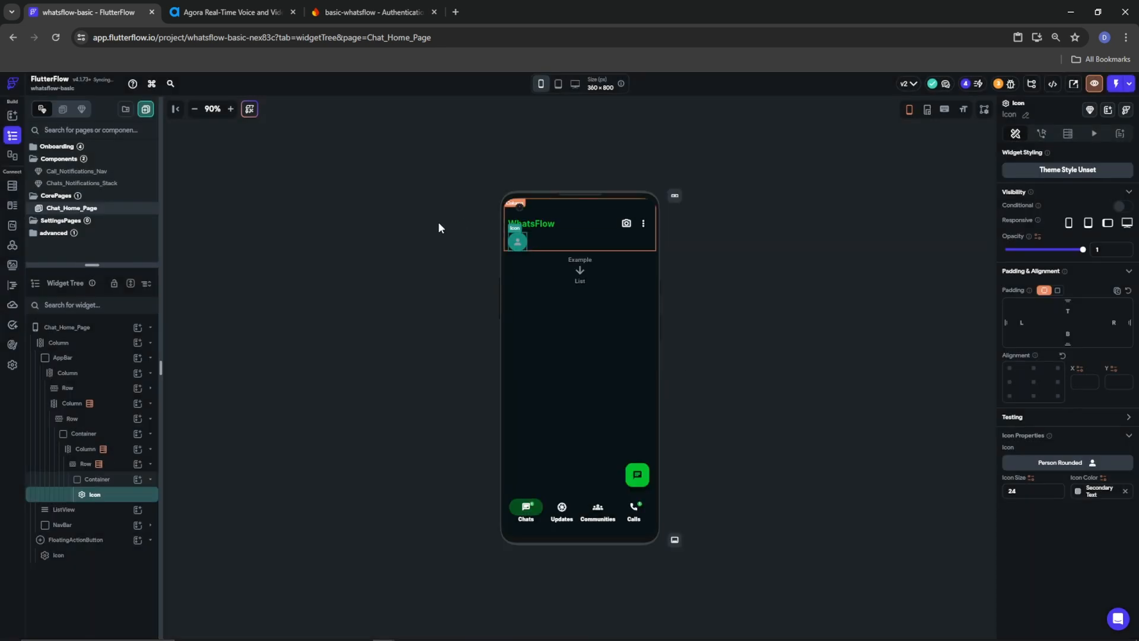
click(1077, 490)
click(952, 600)
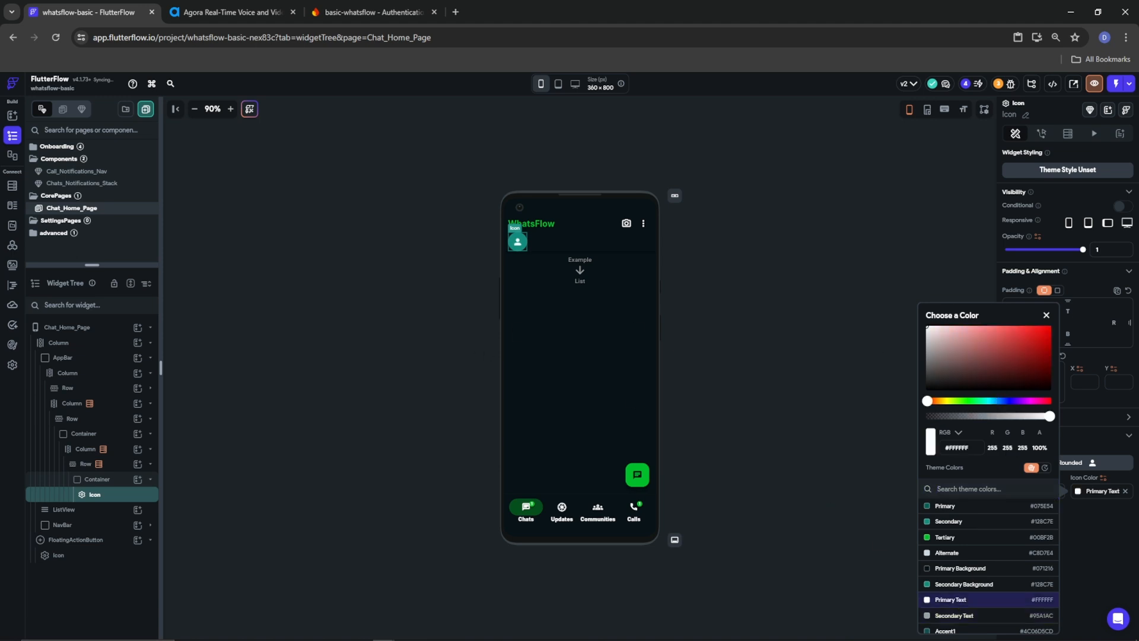
click(1062, 543)
double_click(1018, 491)
text(40)
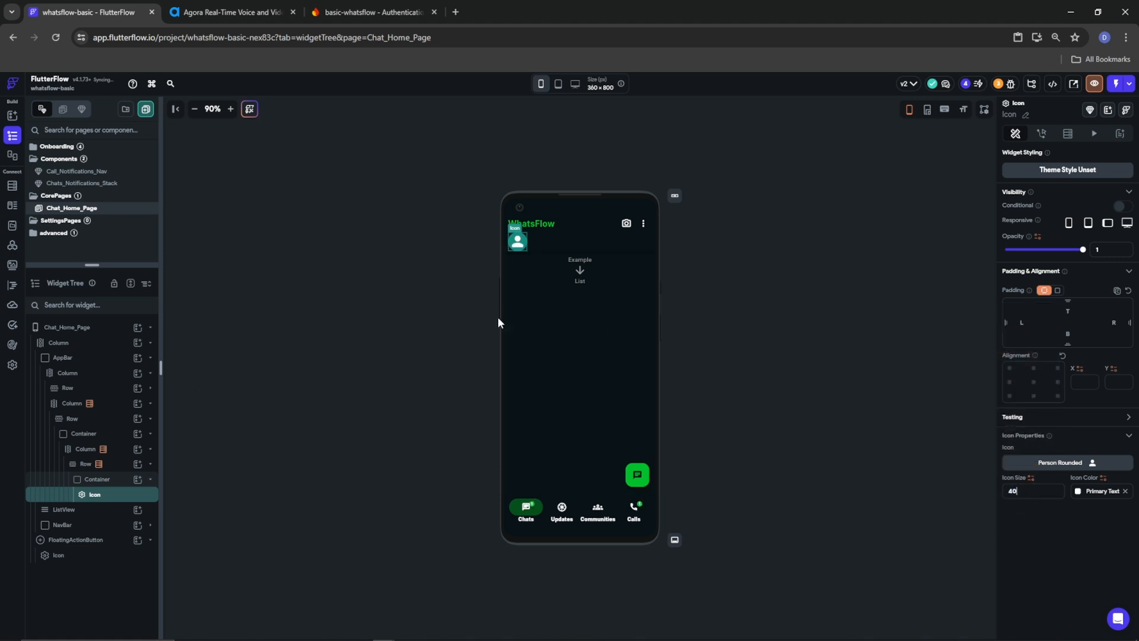
Make the icon visible only when the user's photo_url Is Not Set
click(1117, 205)
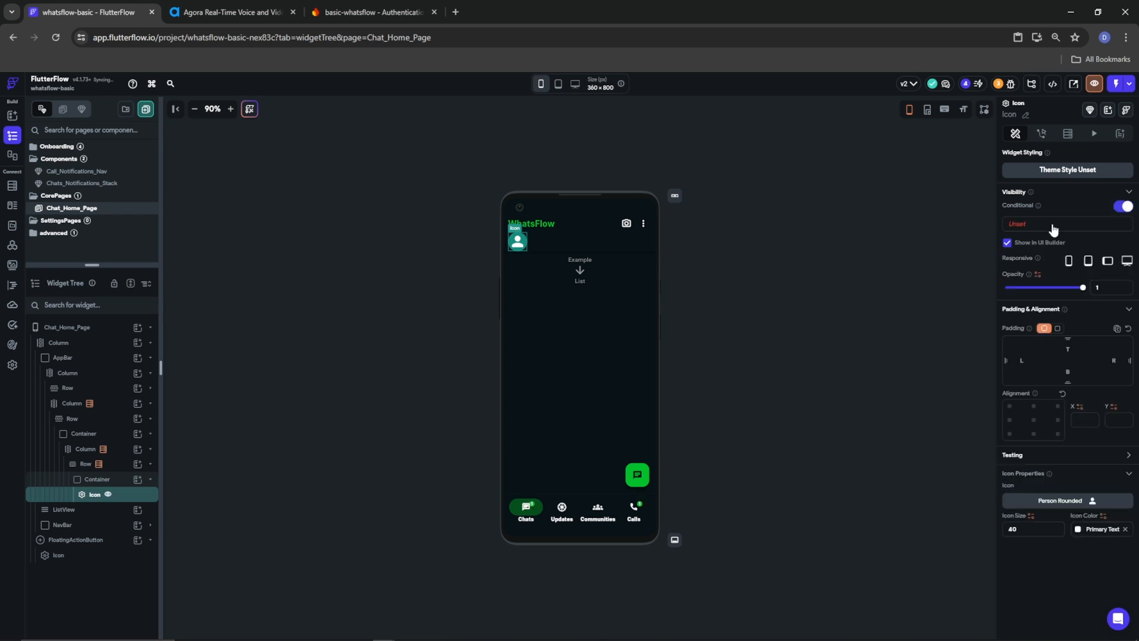
click(1053, 226)
click(902, 265)
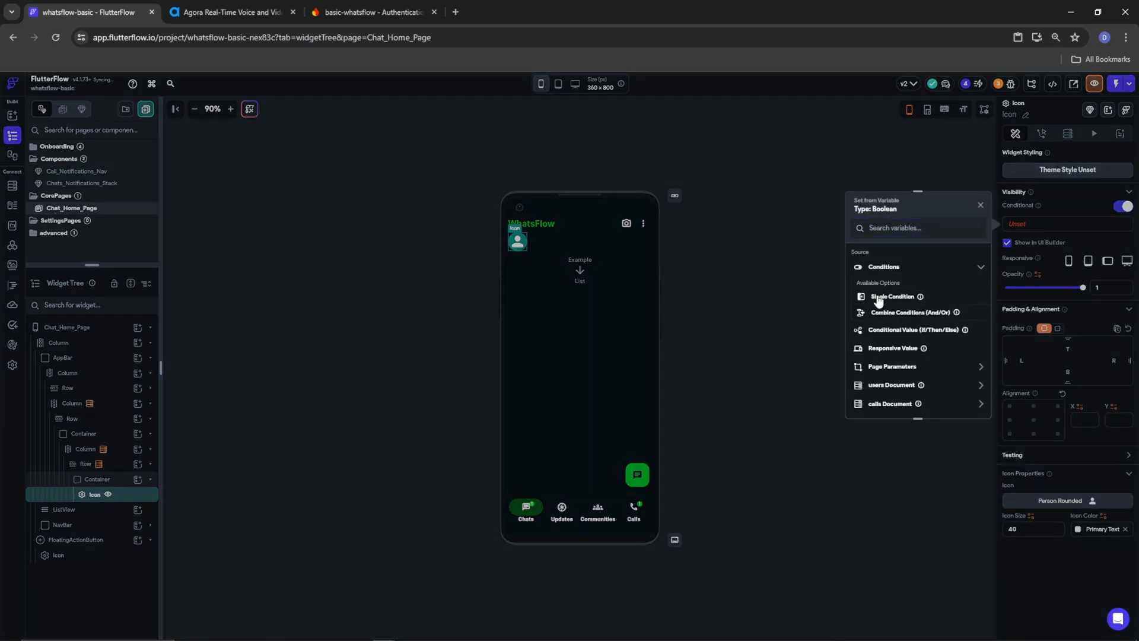
click(905, 294)
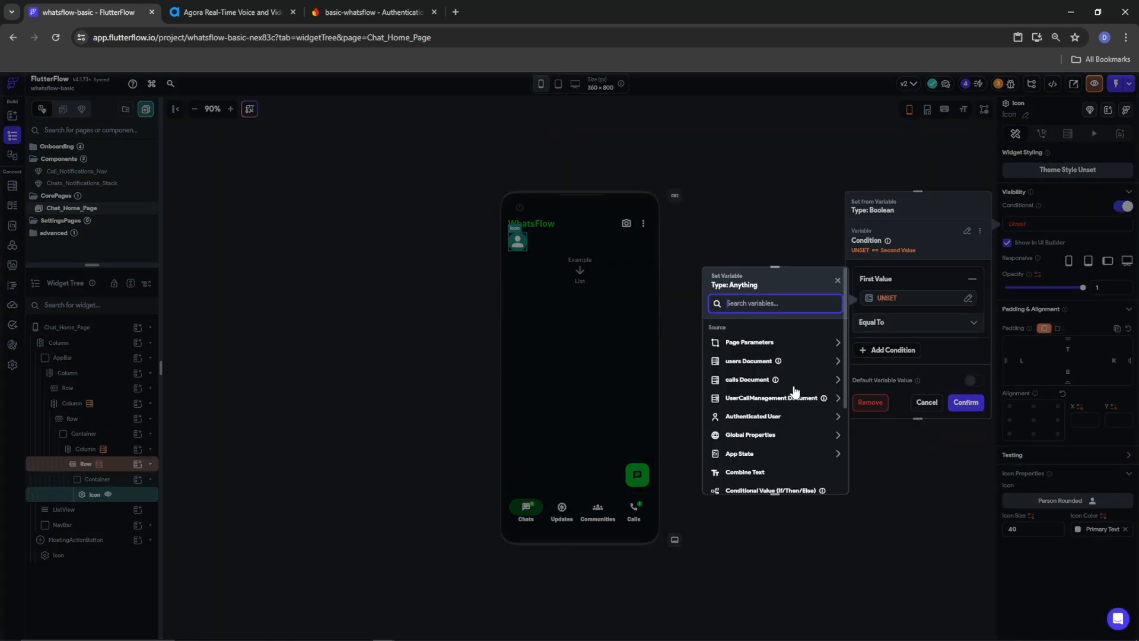
click(746, 362)
click(737, 422)
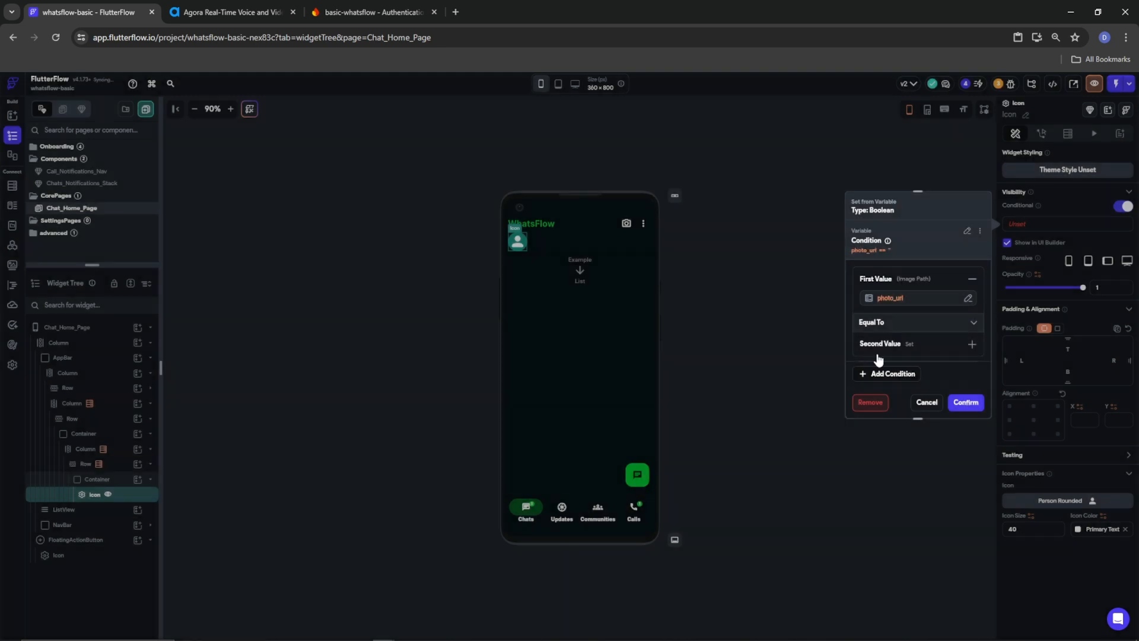
click(898, 323)
click(873, 391)
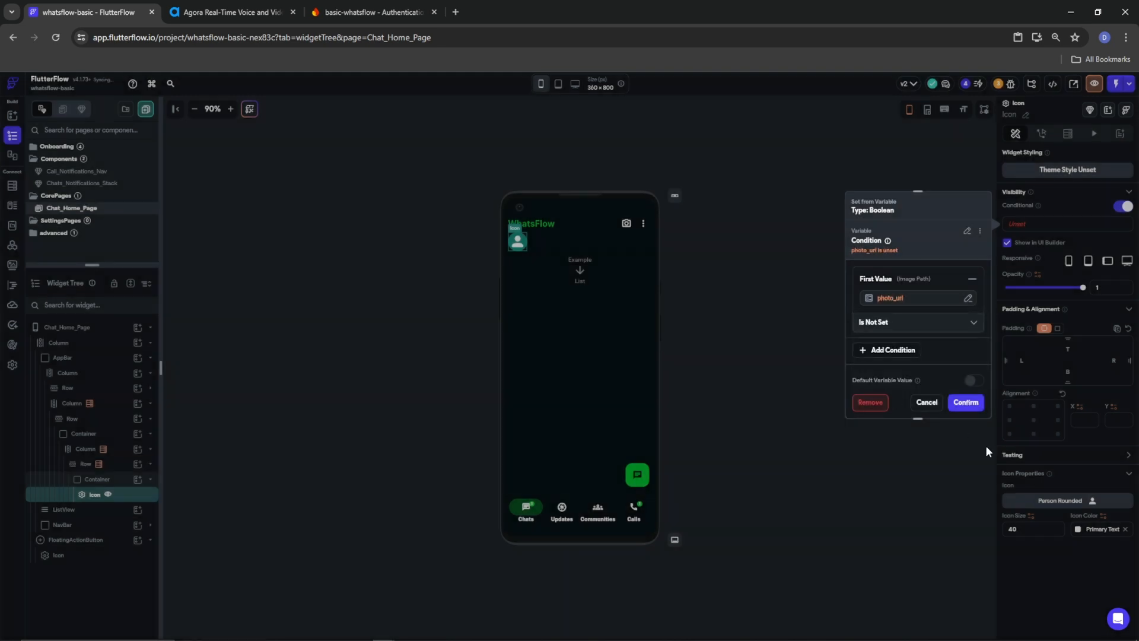
click(967, 402)
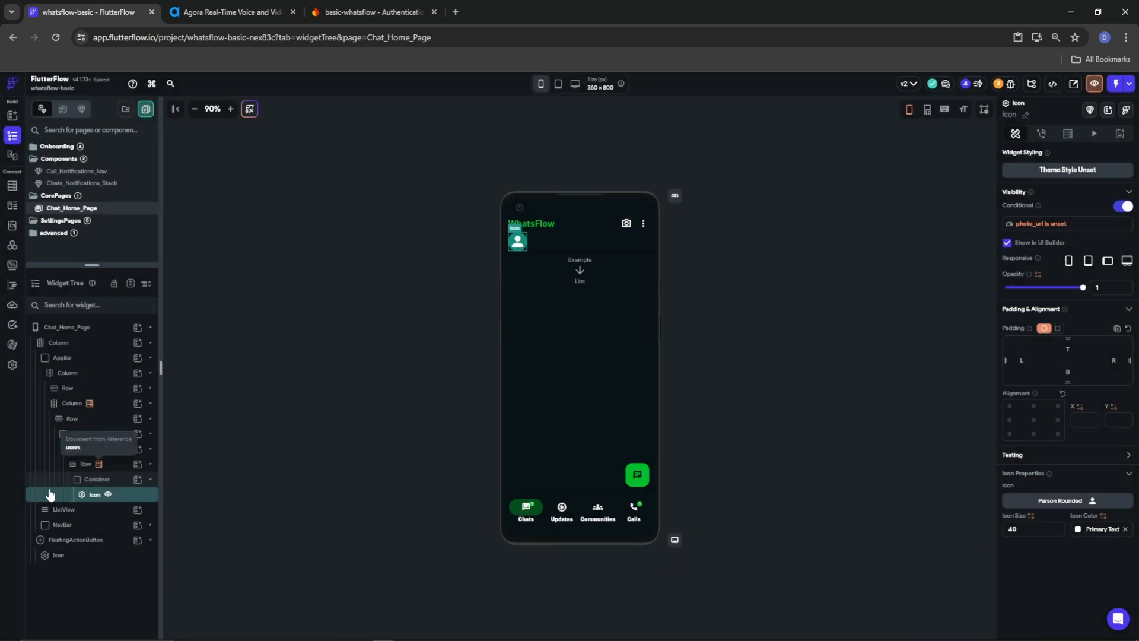
click(95, 479)
click(150, 479)
Add a Column after the avatar in the Row, containing a Hello World Text widget
click(137, 463)
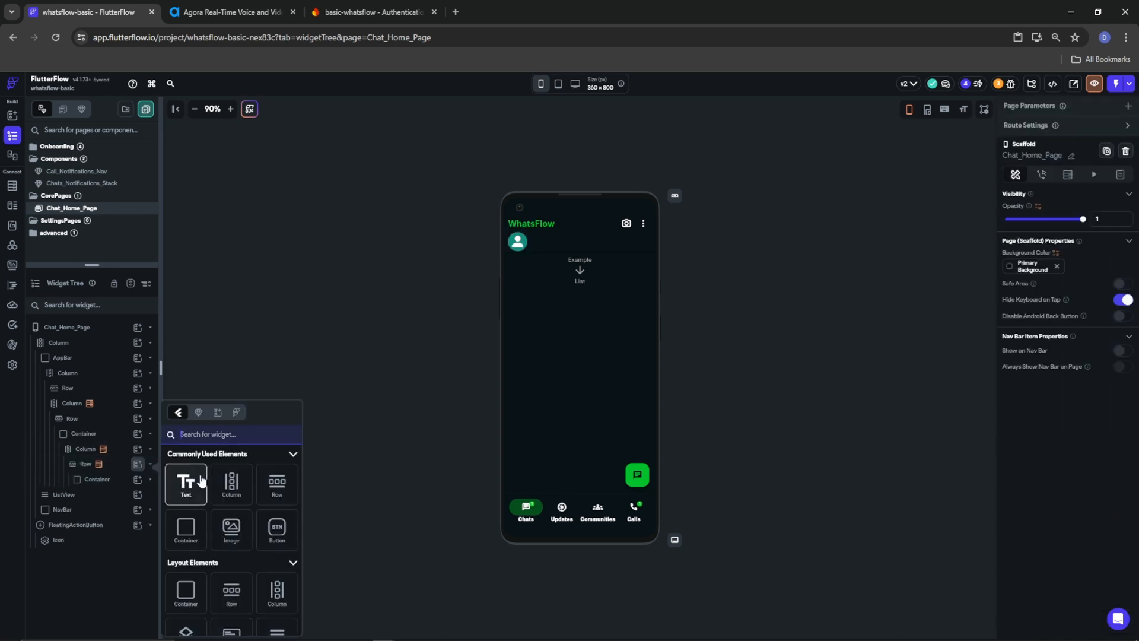
drag(231, 481, 131, 465)
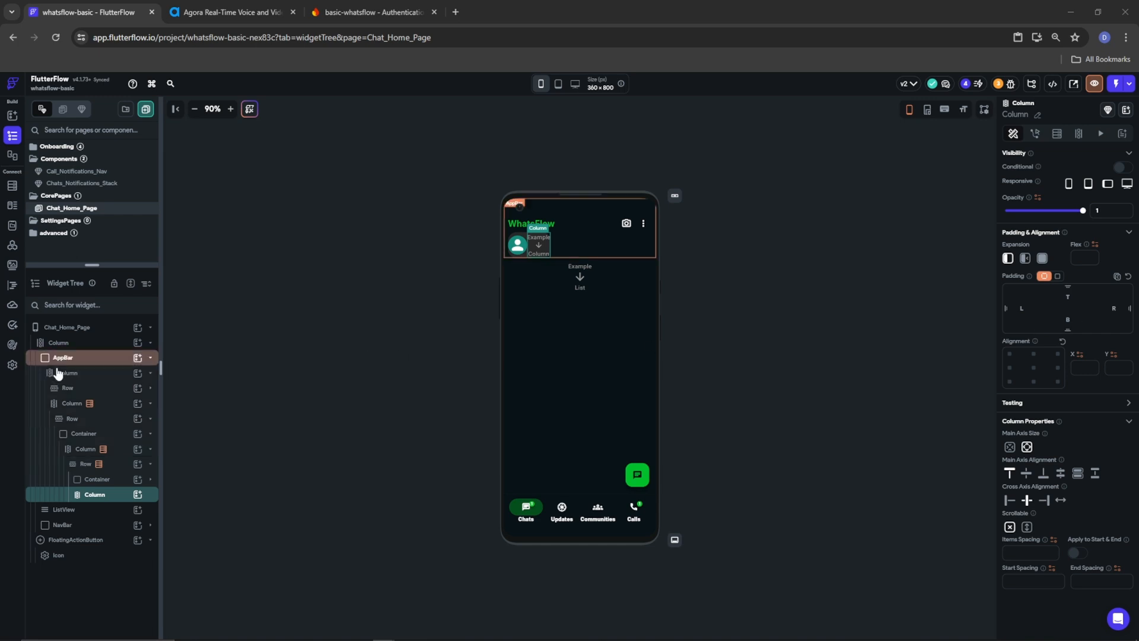
click(138, 494)
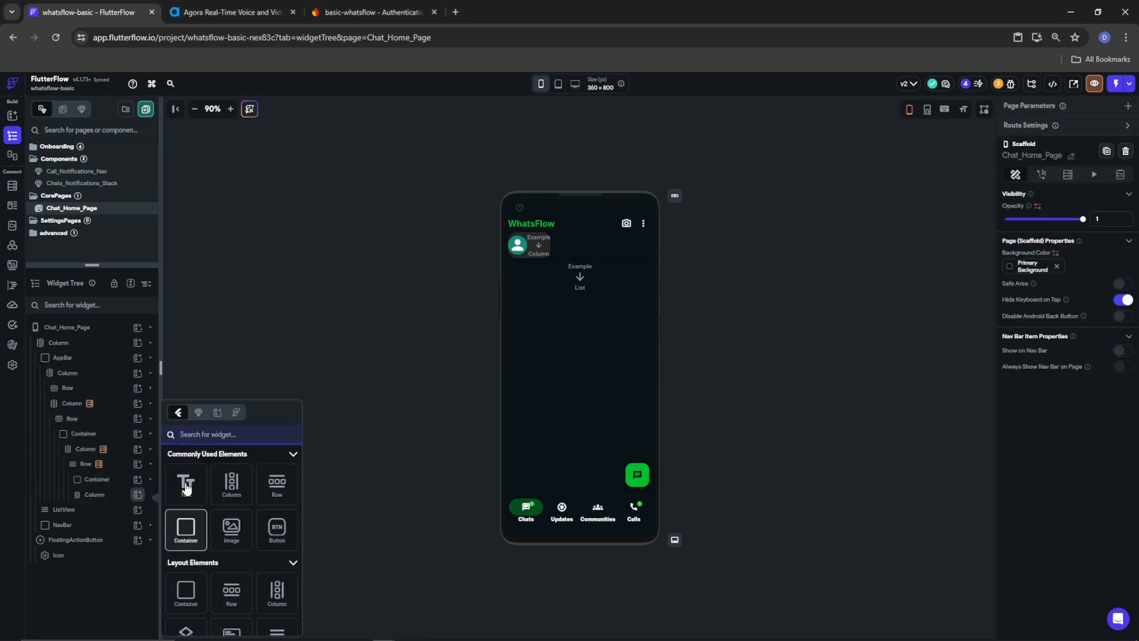
click(185, 537)
click(78, 462)
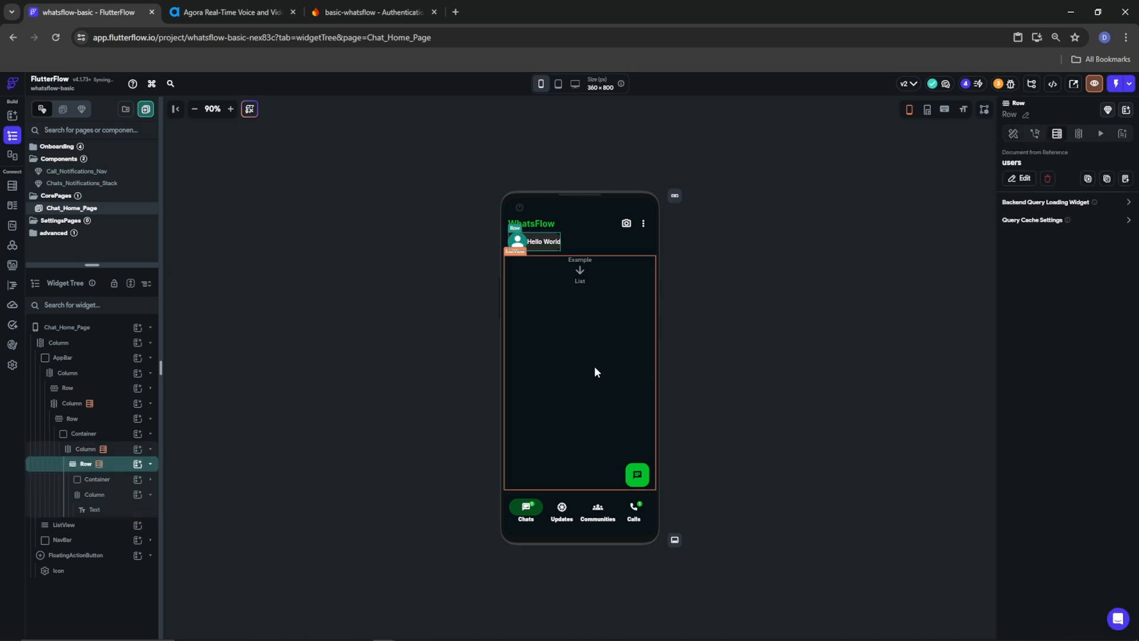
click(997, 133)
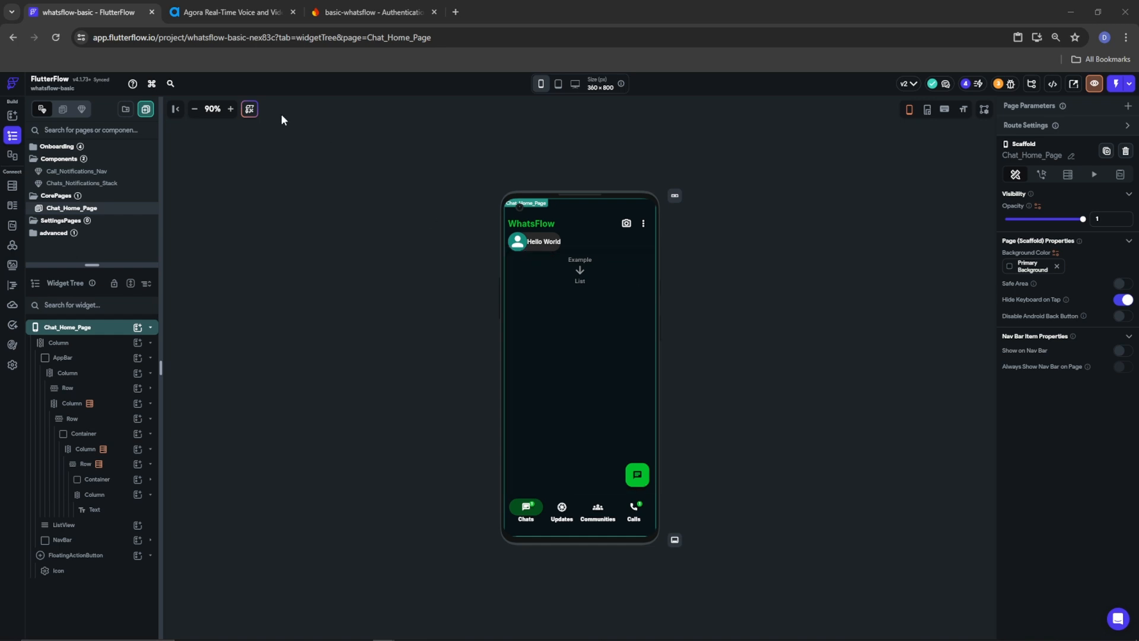
Wrap the name Column in a new Row
click(77, 451)
right_click(79, 453)
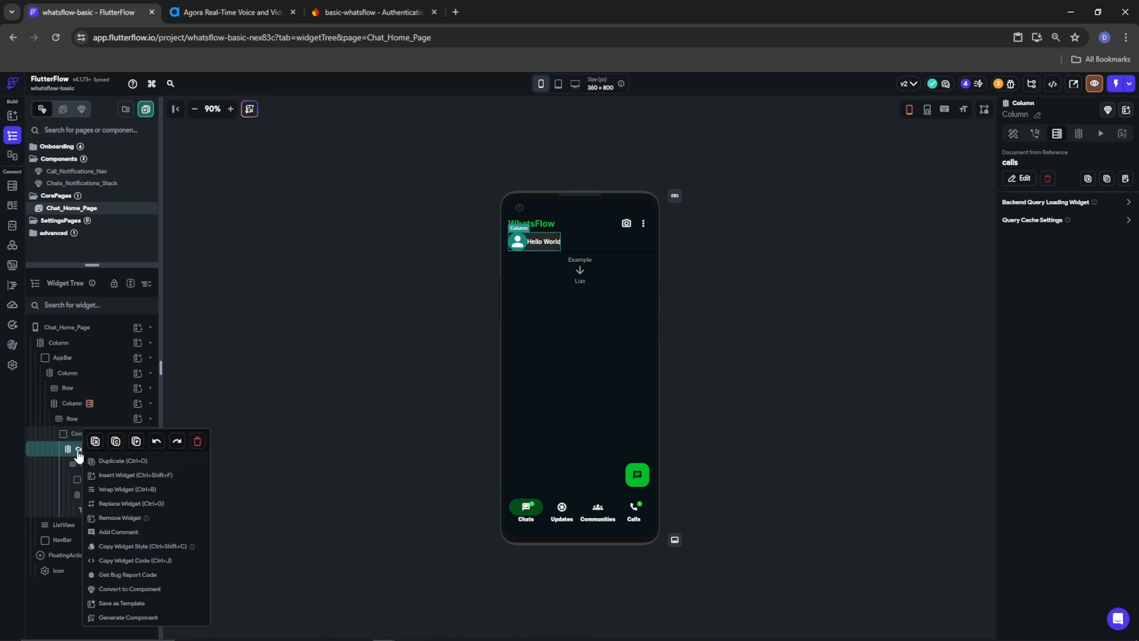
click(132, 490)
click(642, 292)
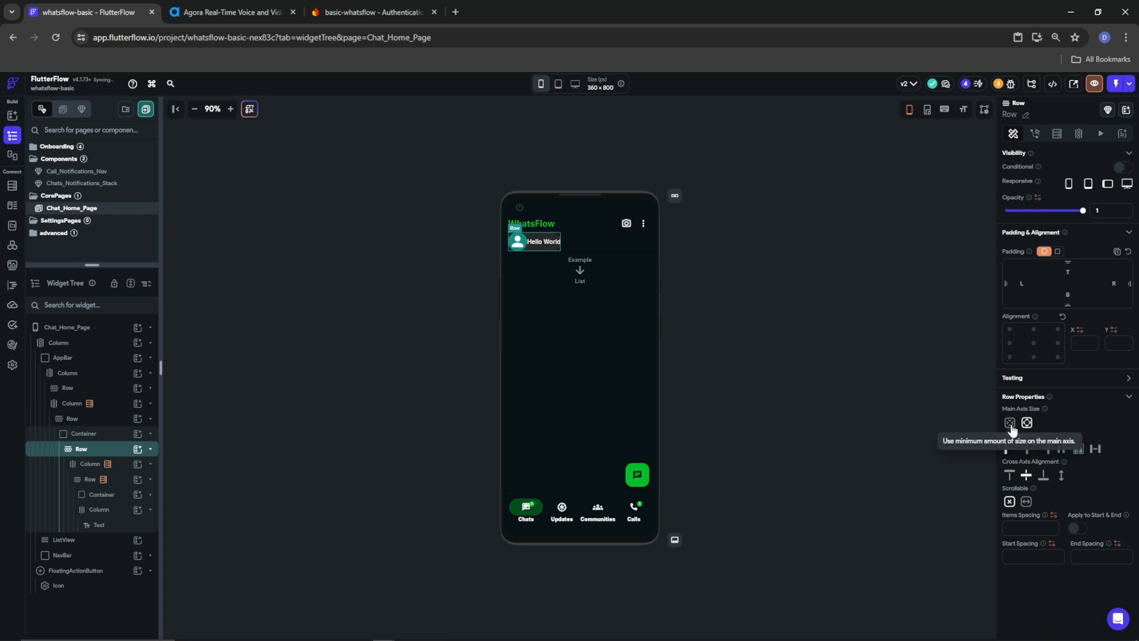
Inspect the caller Container and its nested rows and columns, dismissing an invalid action warning
click(84, 435)
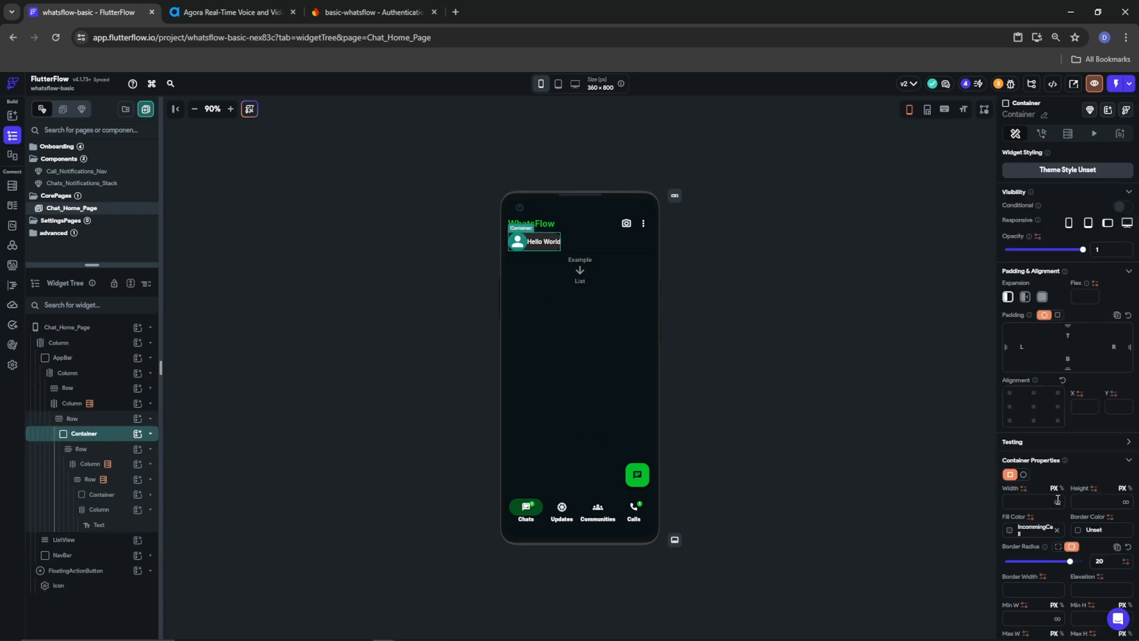
click(681, 341)
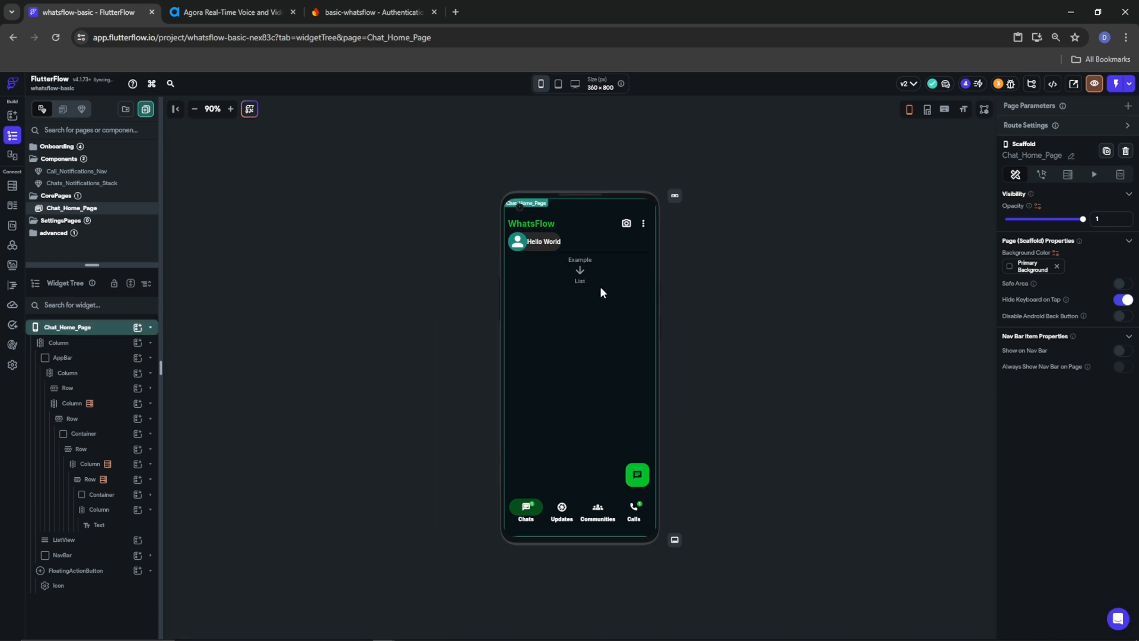
click(529, 246)
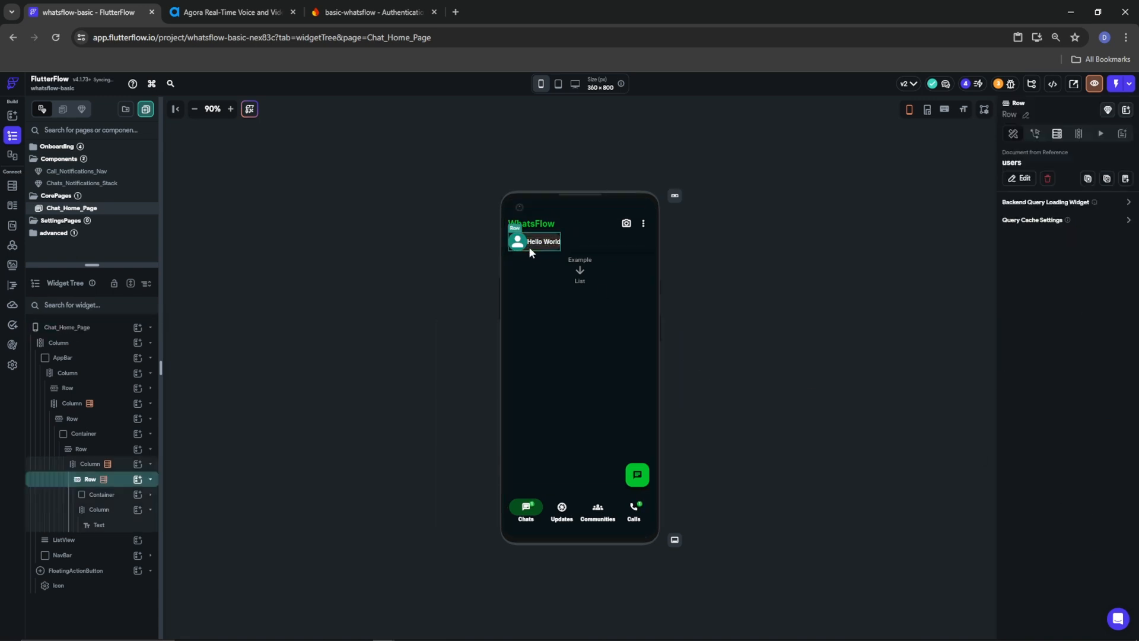
click(77, 436)
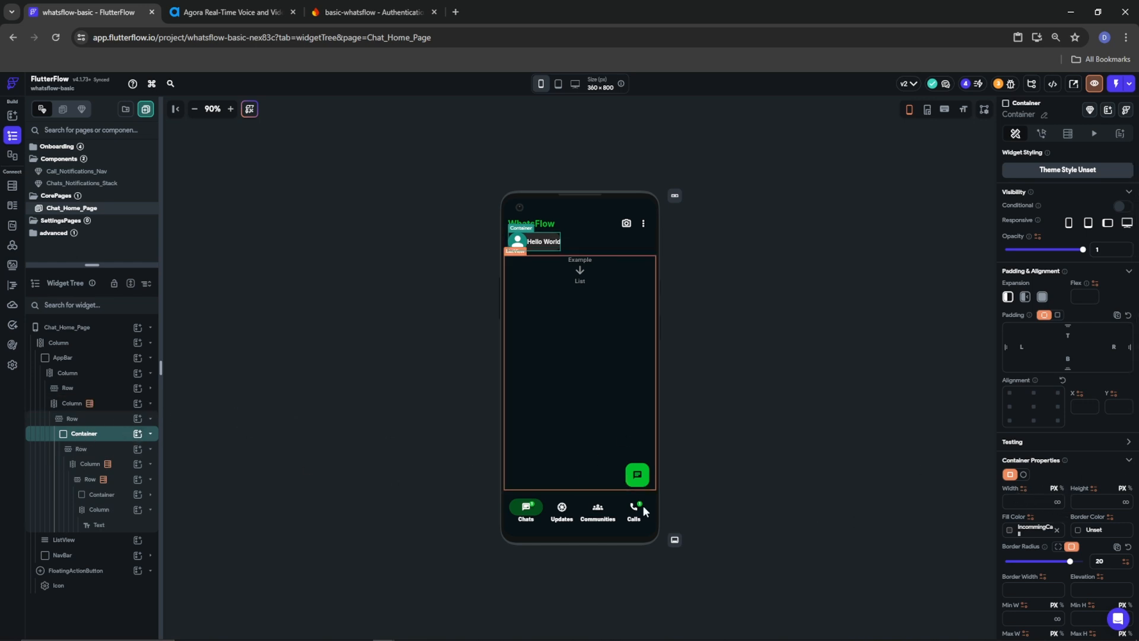
click(1056, 502)
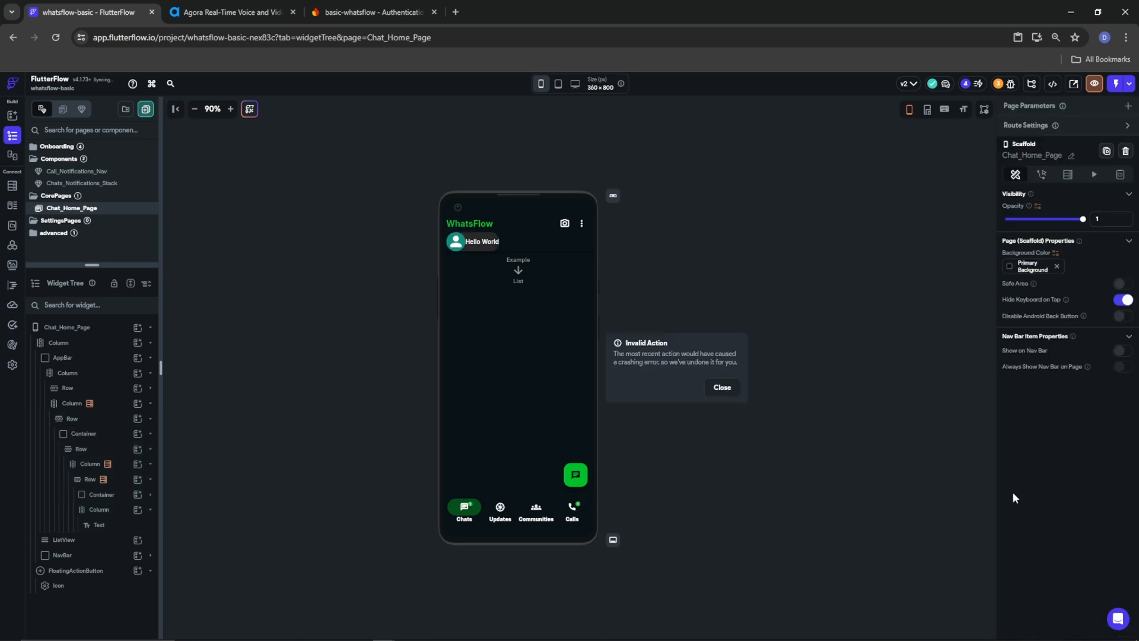
click(724, 393)
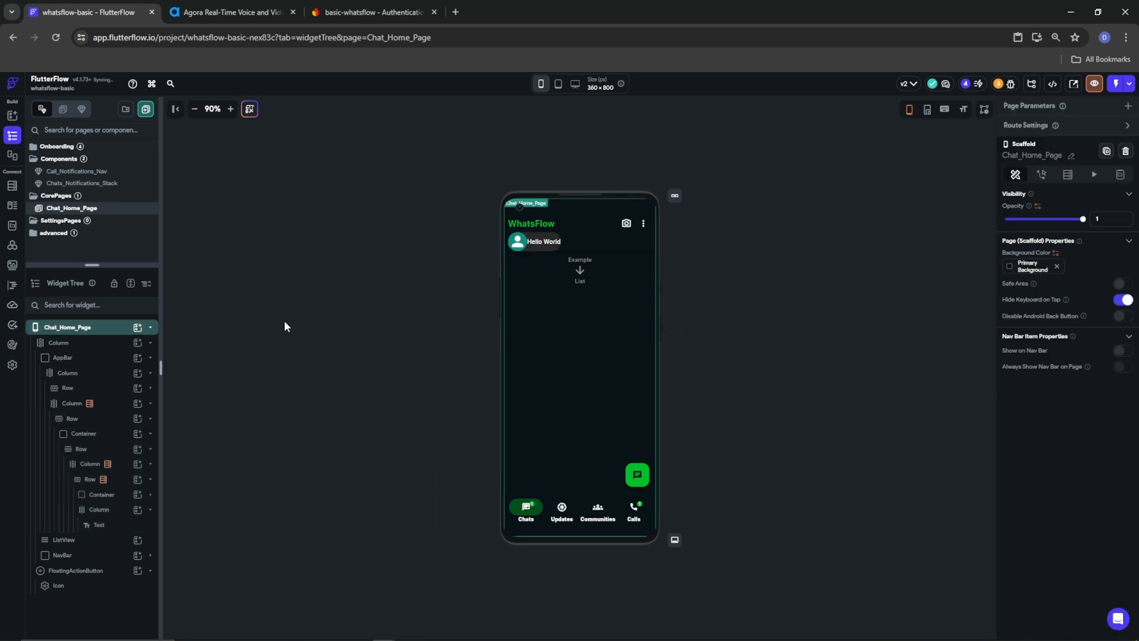
click(84, 434)
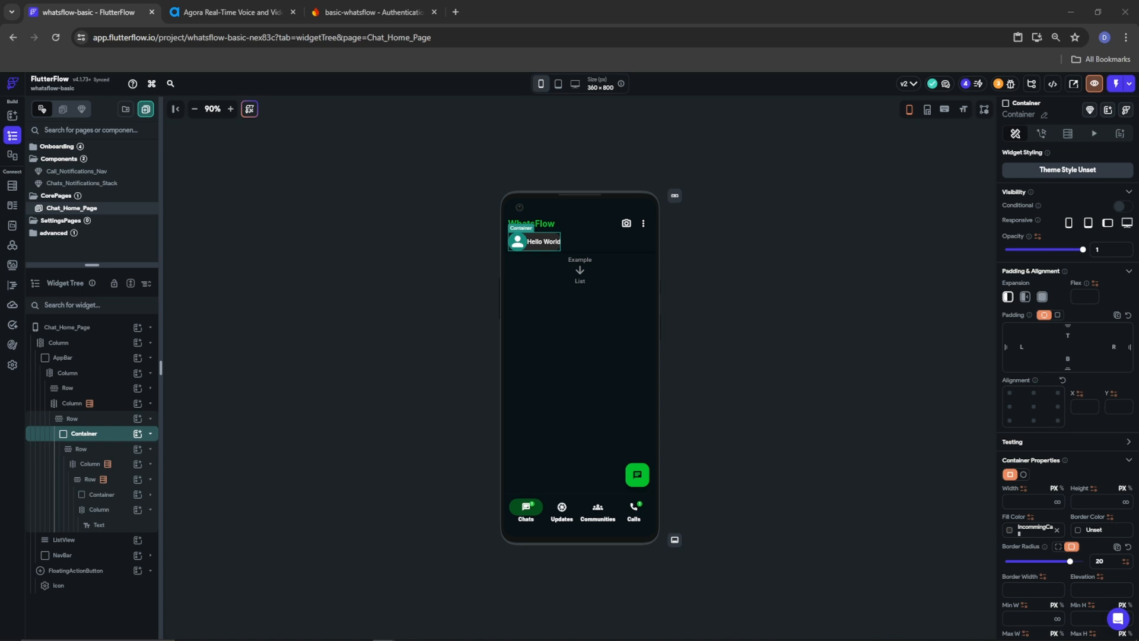
click(78, 449)
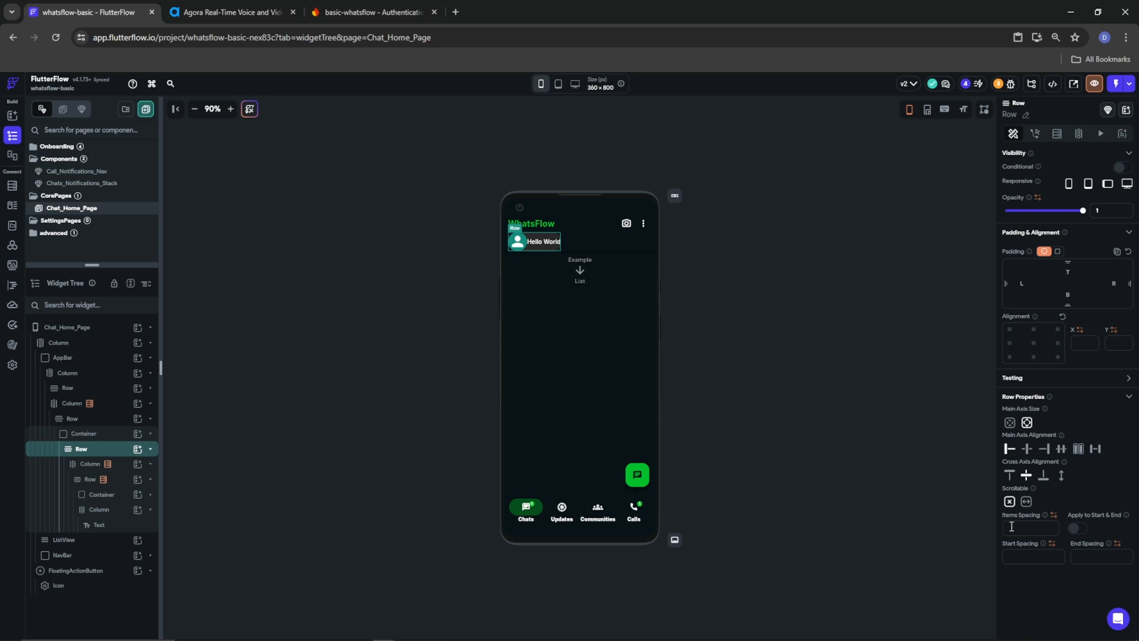
click(72, 419)
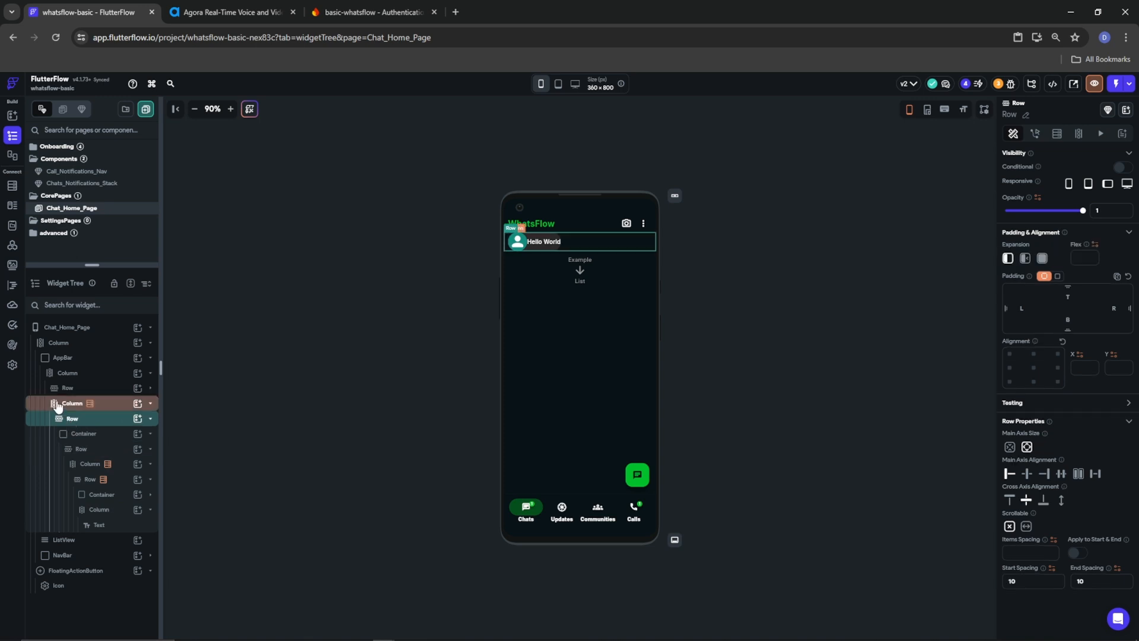
click(60, 403)
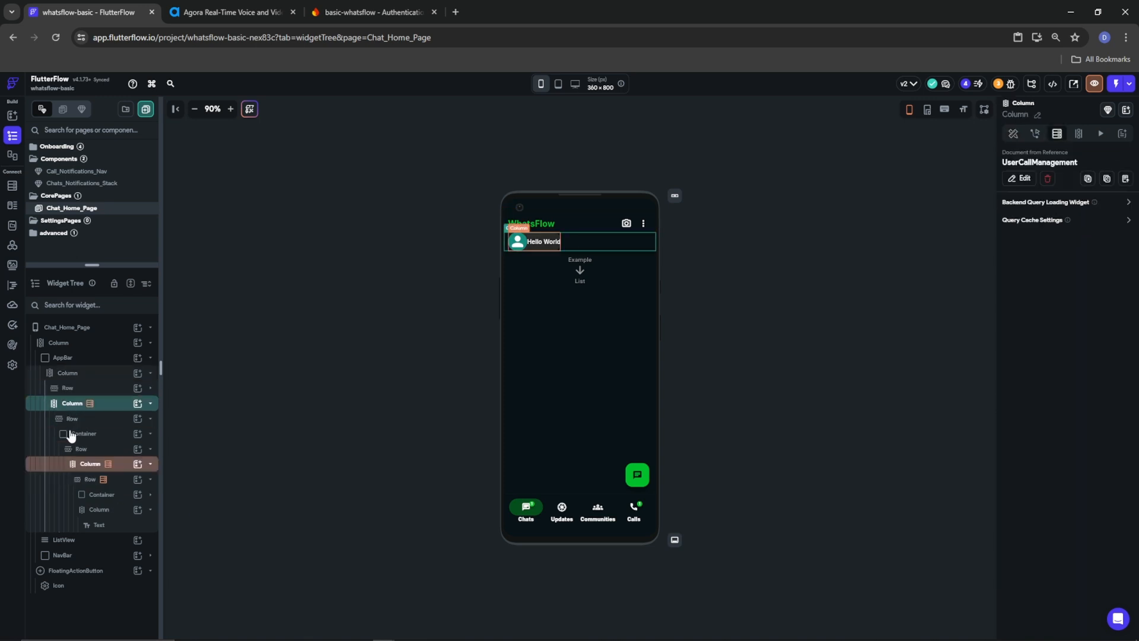
Set Items Spacing to 5 on the avatar-and-name Row
click(82, 449)
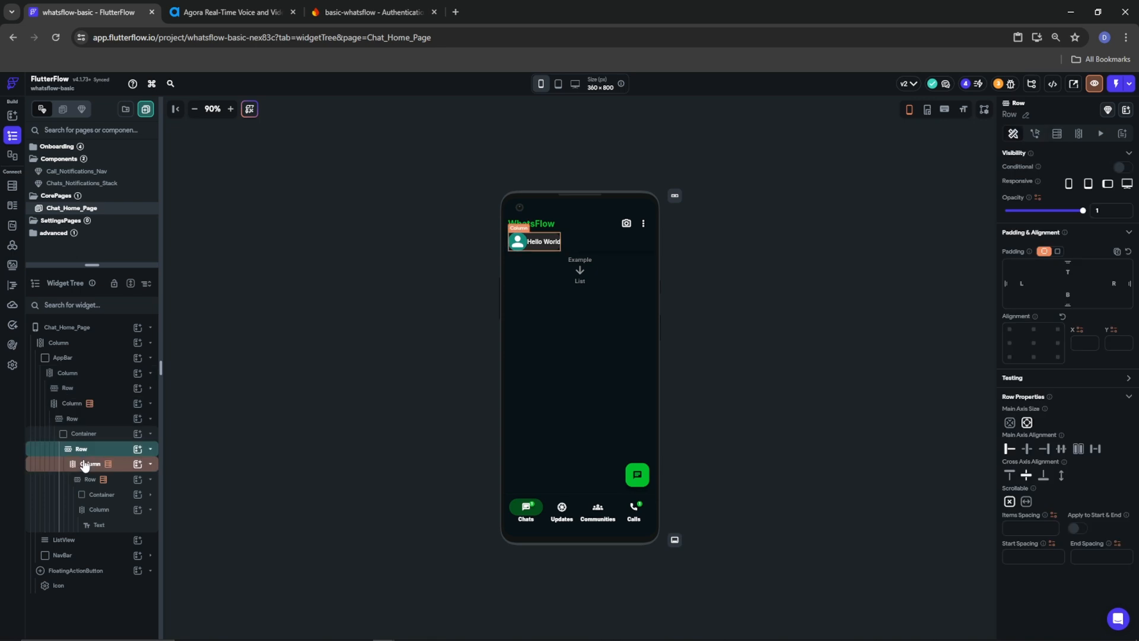
click(89, 479)
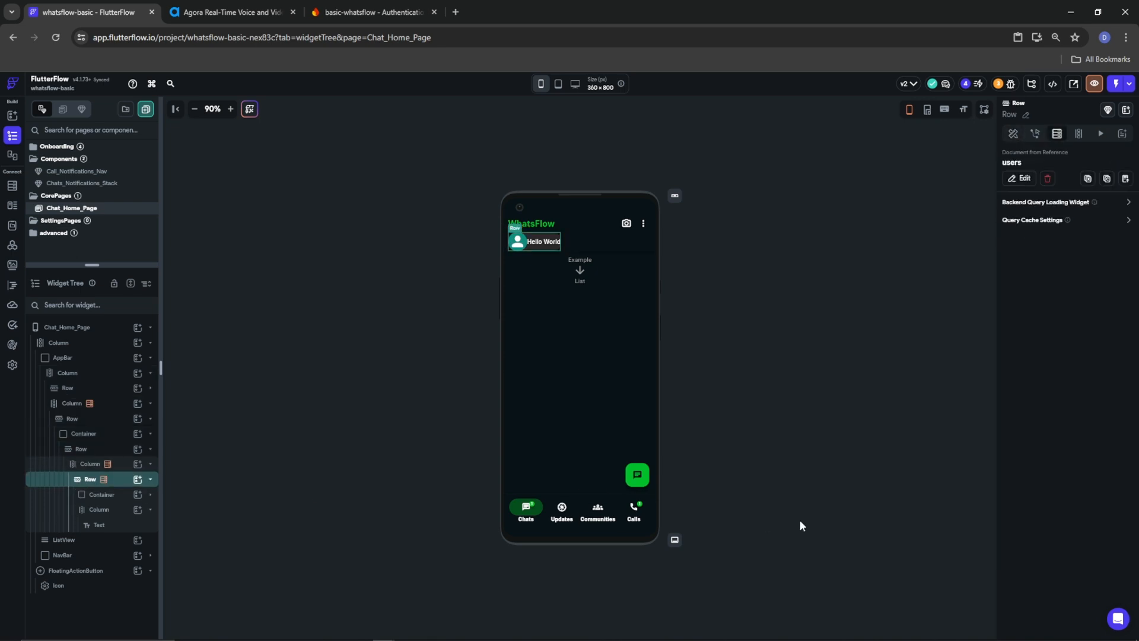
click(1013, 133)
text(5)
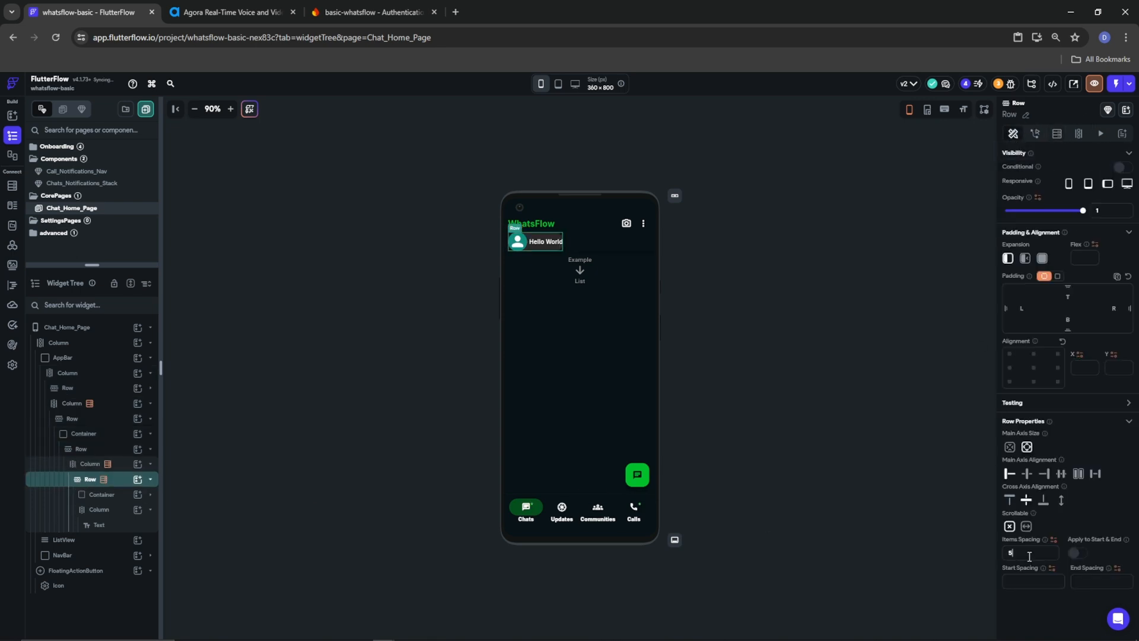
click(98, 524)
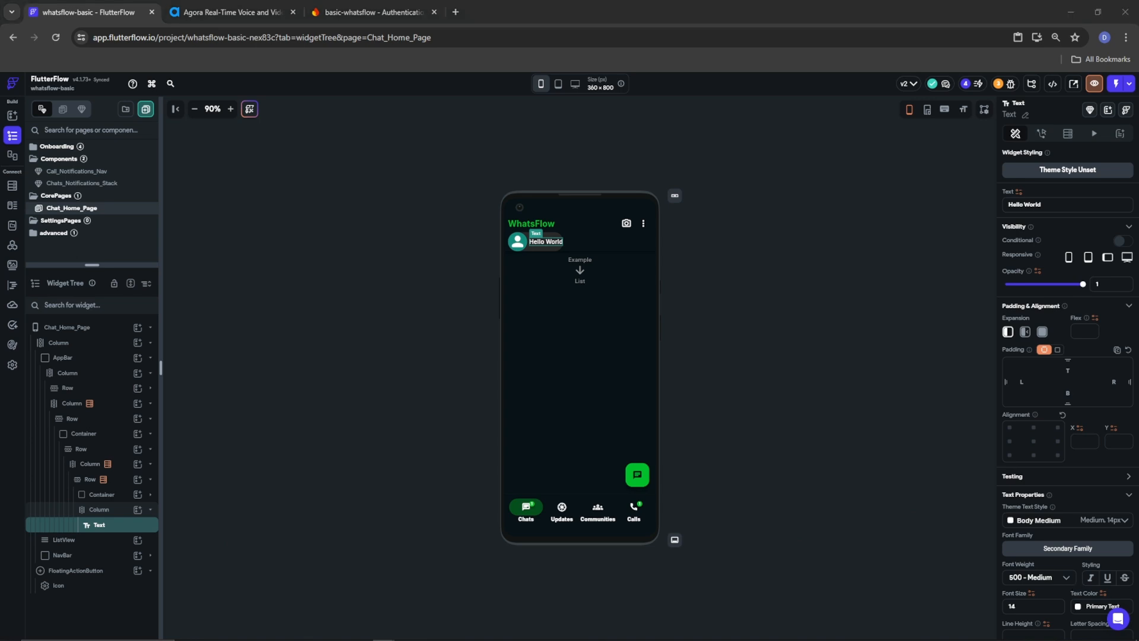
Set the caller text to font size 16 with 400 - Normal weight
drag(1023, 606, 923, 620)
text(16)
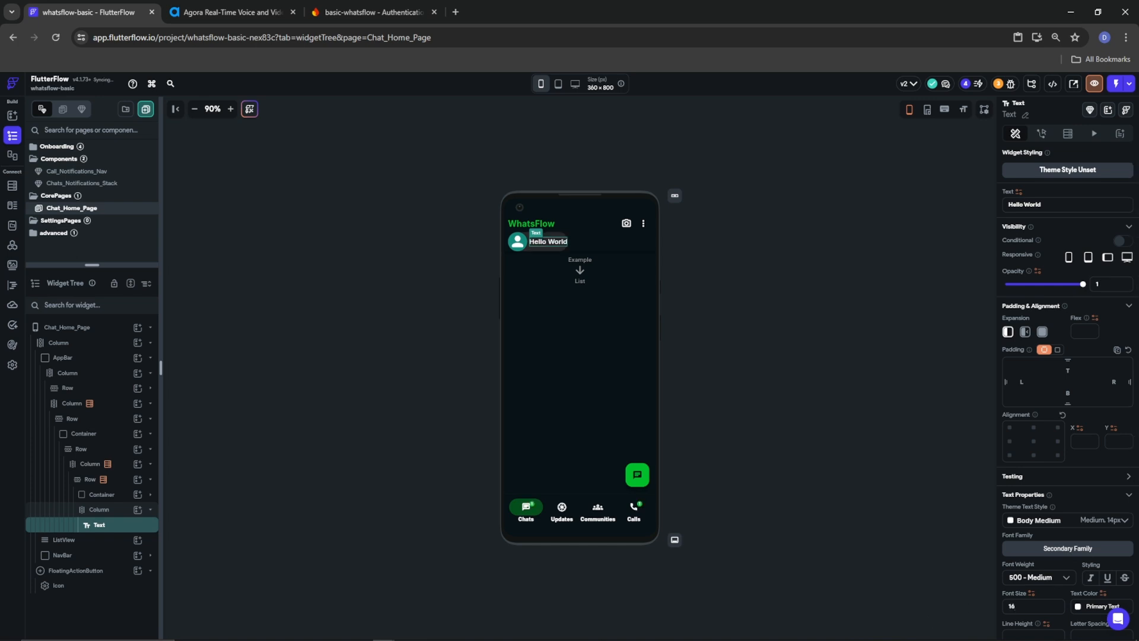
click(1045, 577)
click(1036, 489)
scroll(1077, 546, down, 3)
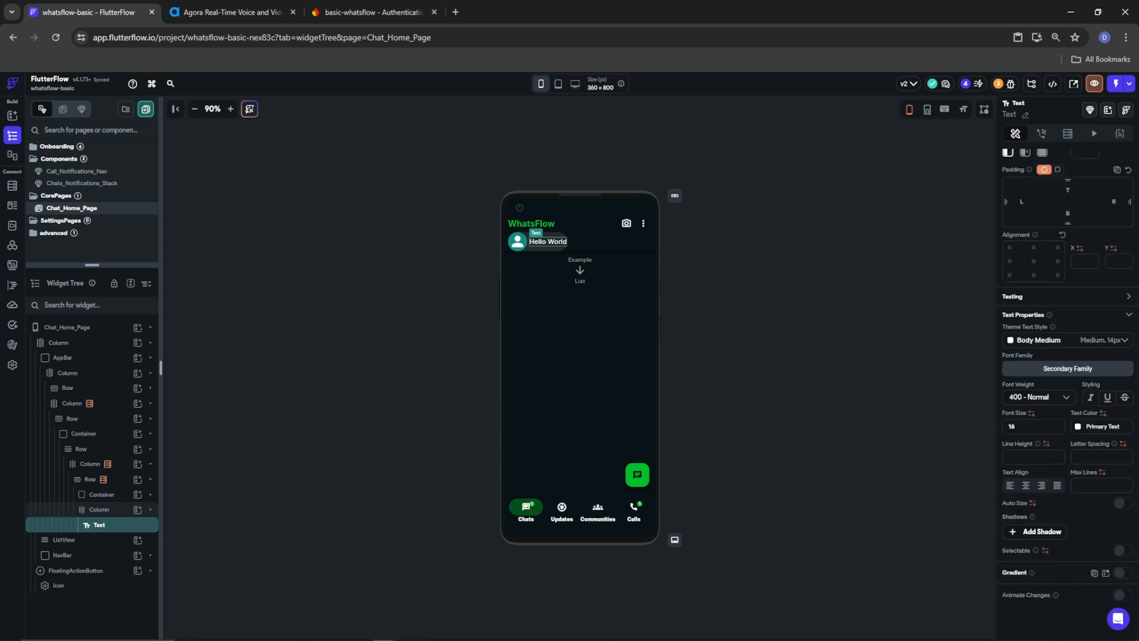
scroll(1021, 249, up, 3)
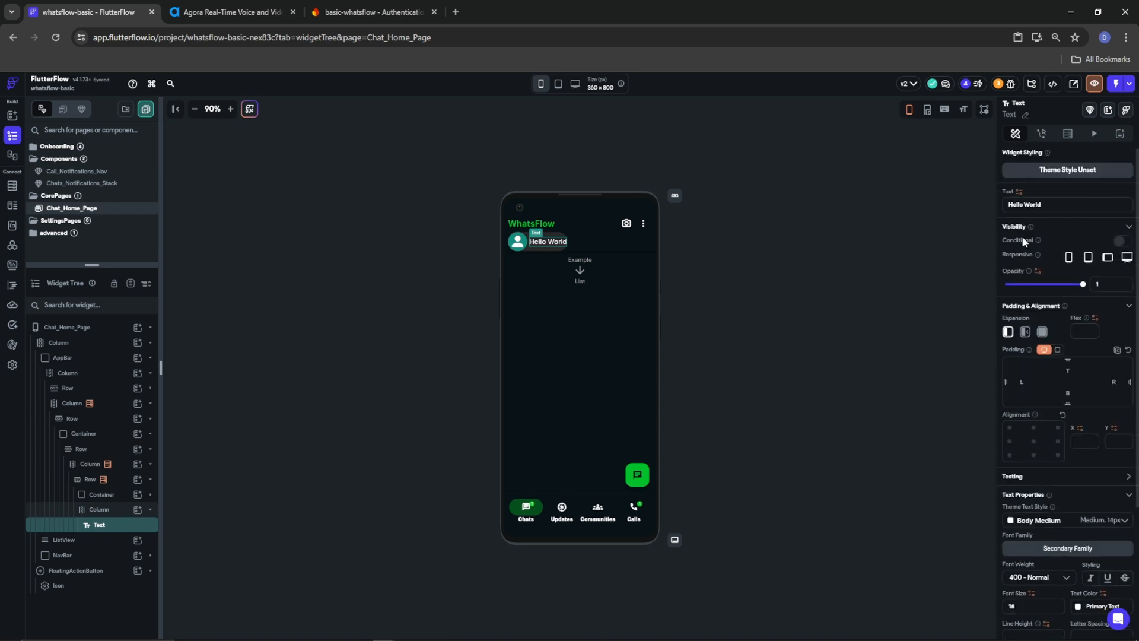
Bind the text to the users document's display_name instead of Hello World
click(1019, 192)
click(908, 267)
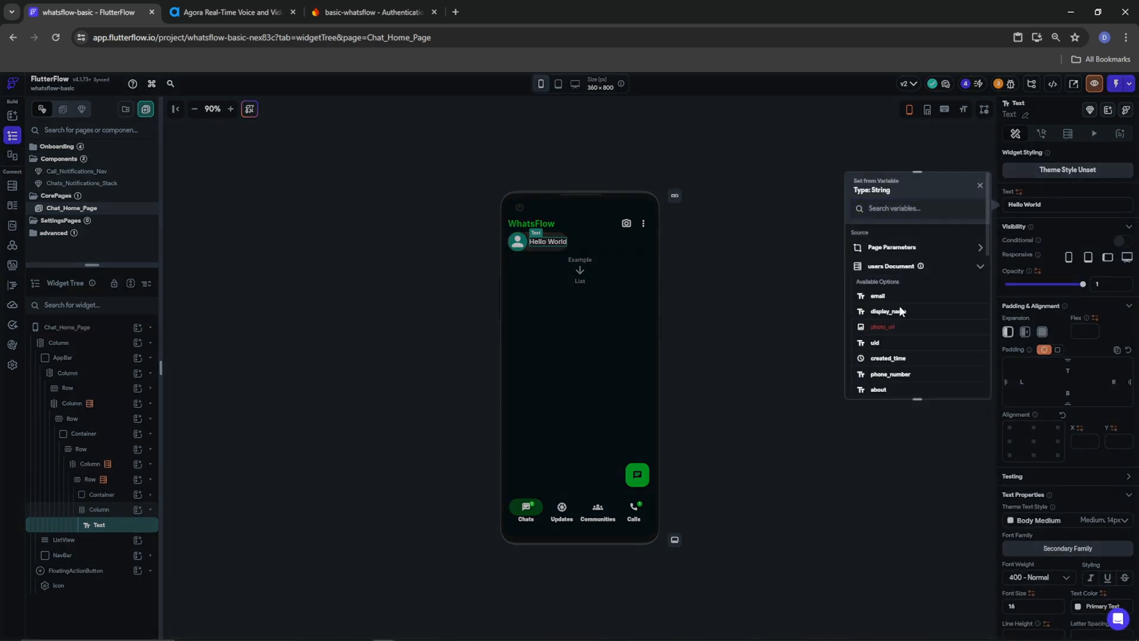
click(897, 316)
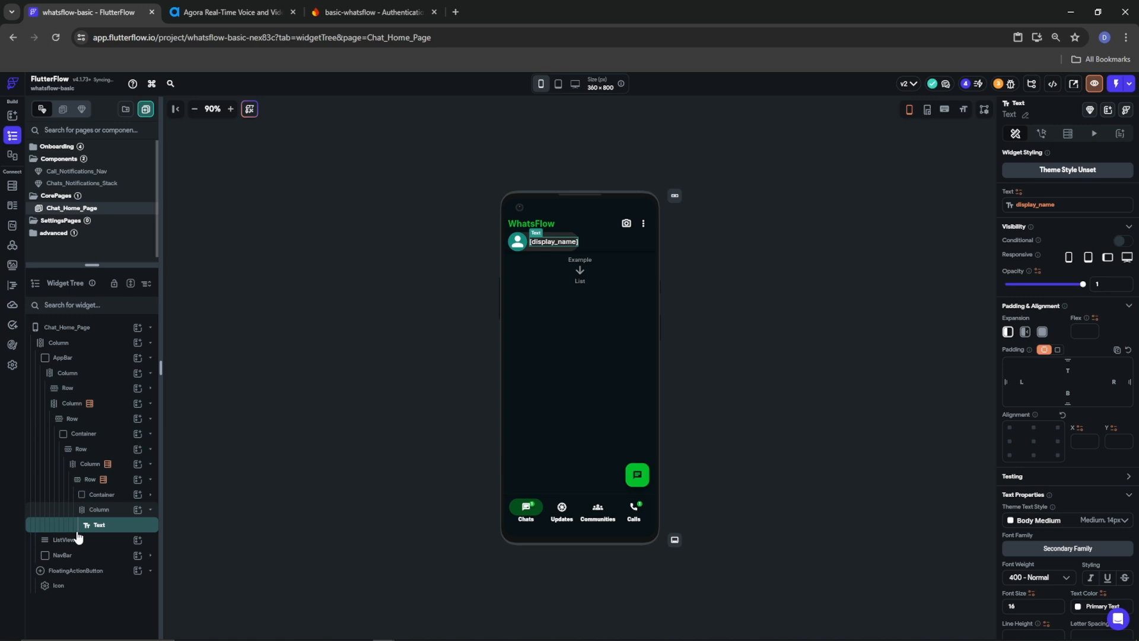
click(109, 510)
click(138, 513)
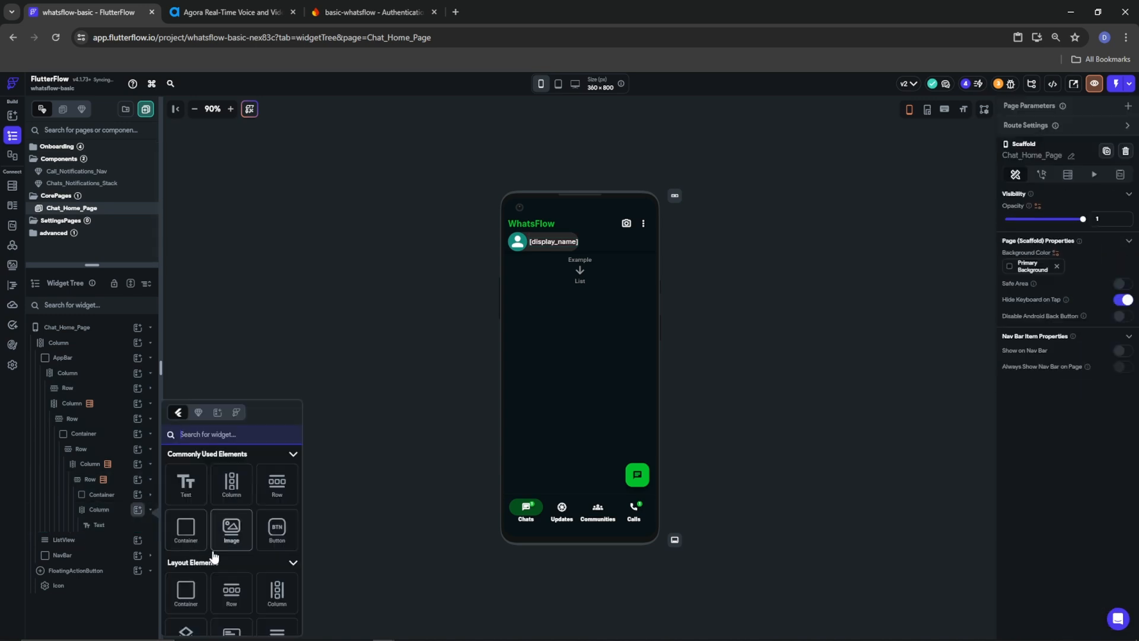
Add a Stack under the name and align the name Column's children to Start
click(186, 623)
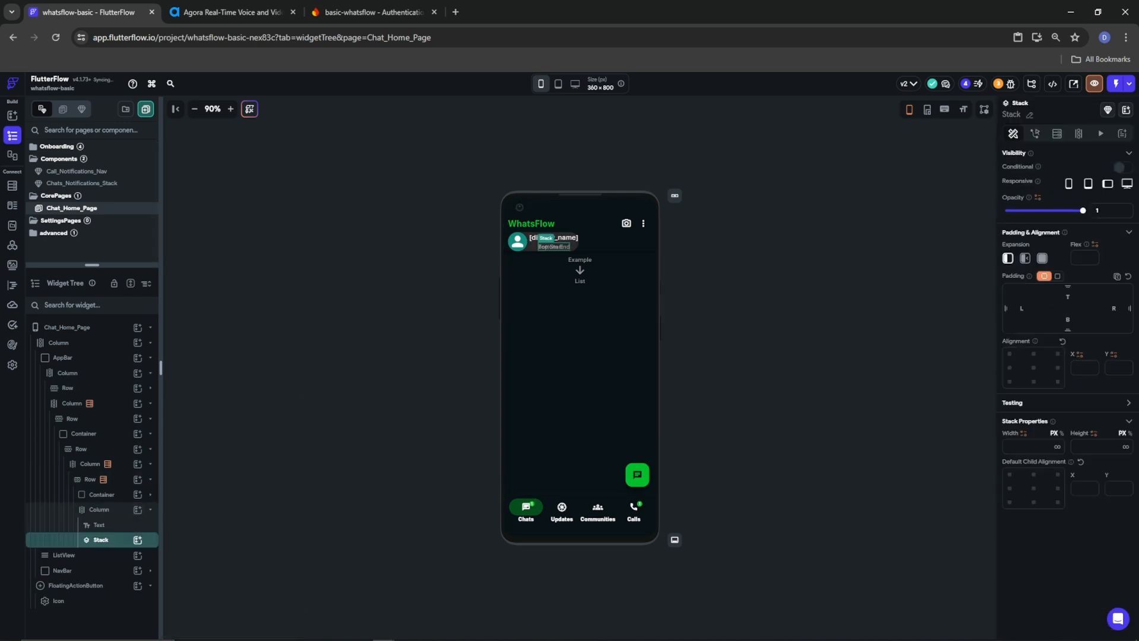
click(83, 511)
click(1009, 501)
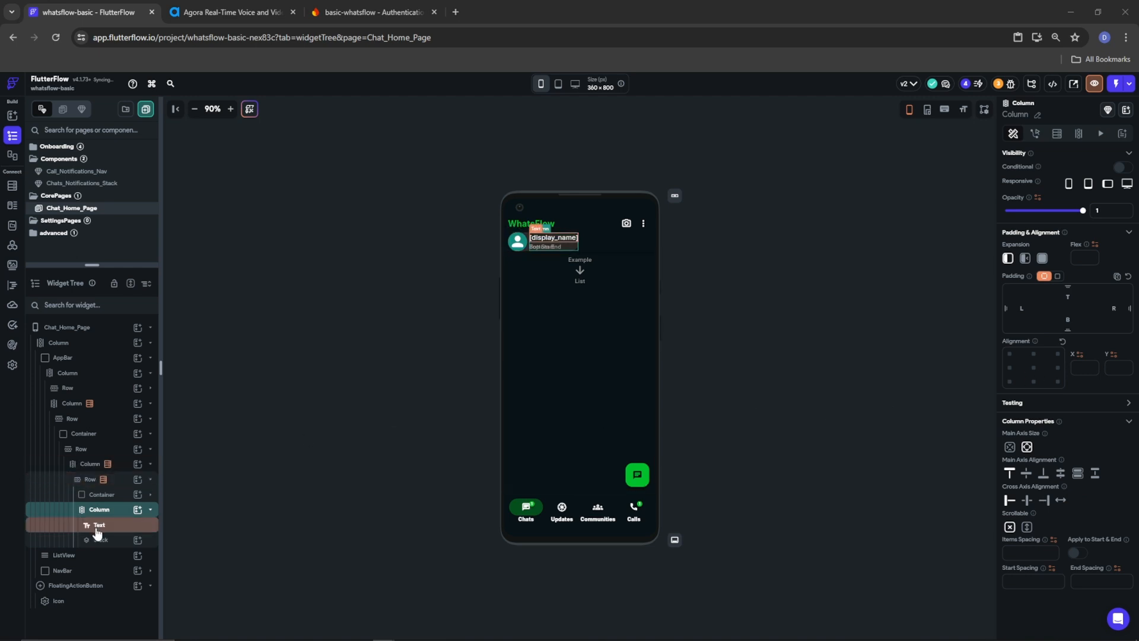
Add a Text widget inside the Stack and duplicate it
click(137, 540)
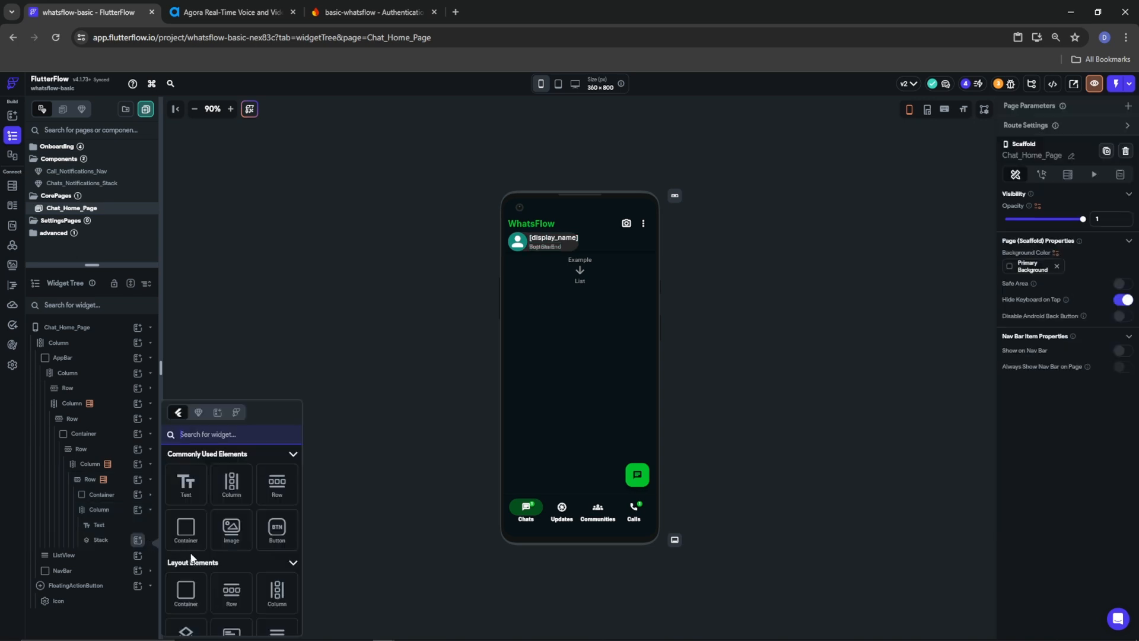
drag(197, 476, 98, 564)
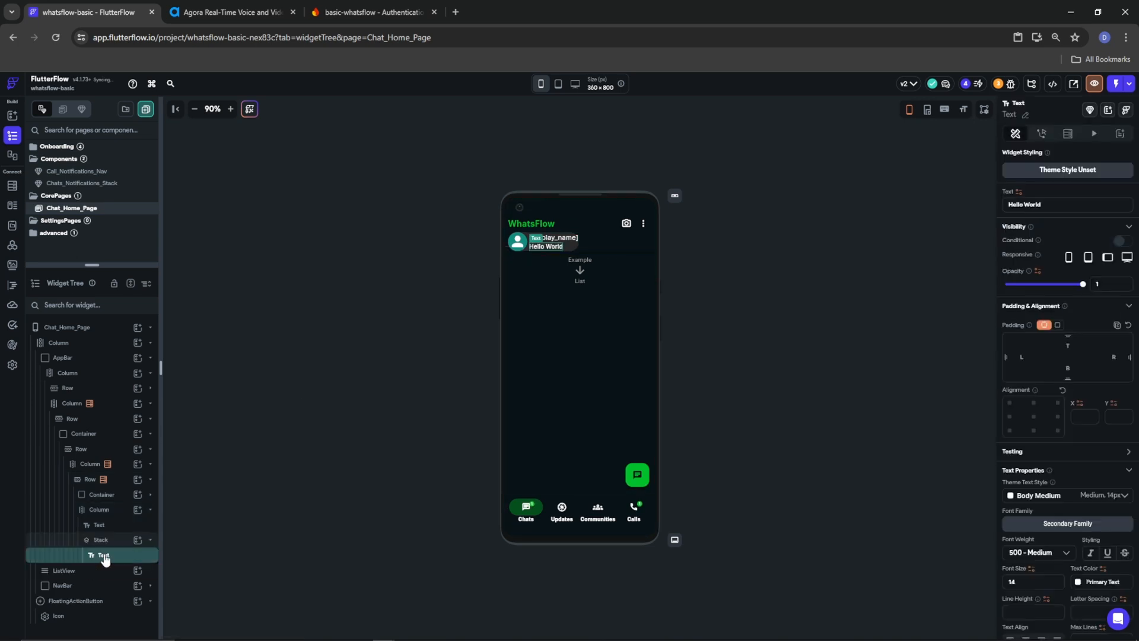
right_click(104, 558)
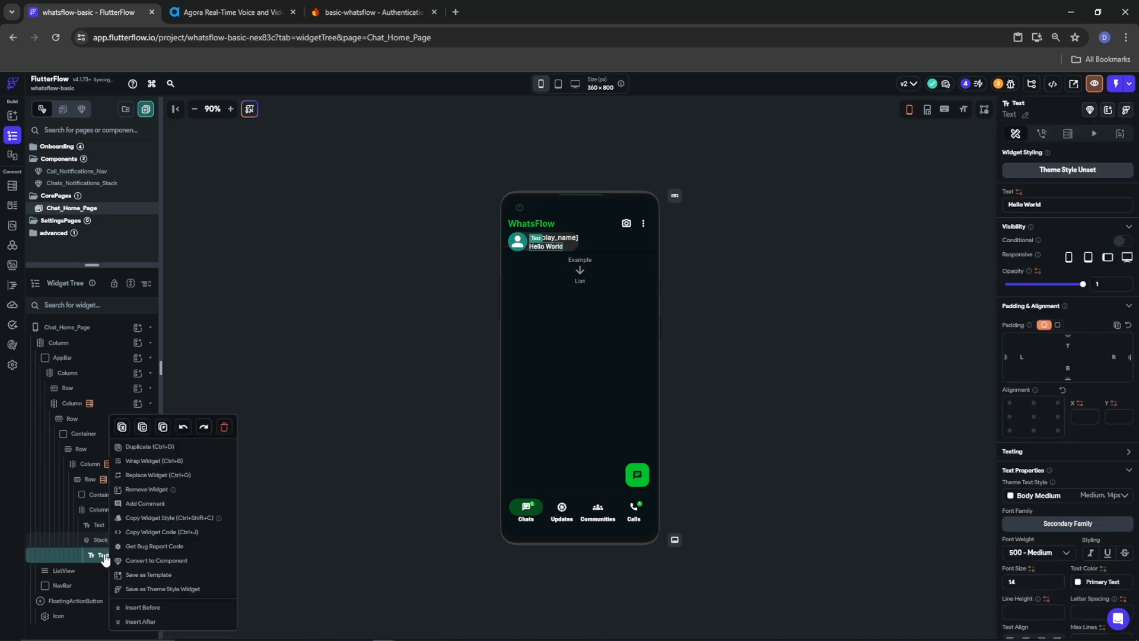
click(131, 447)
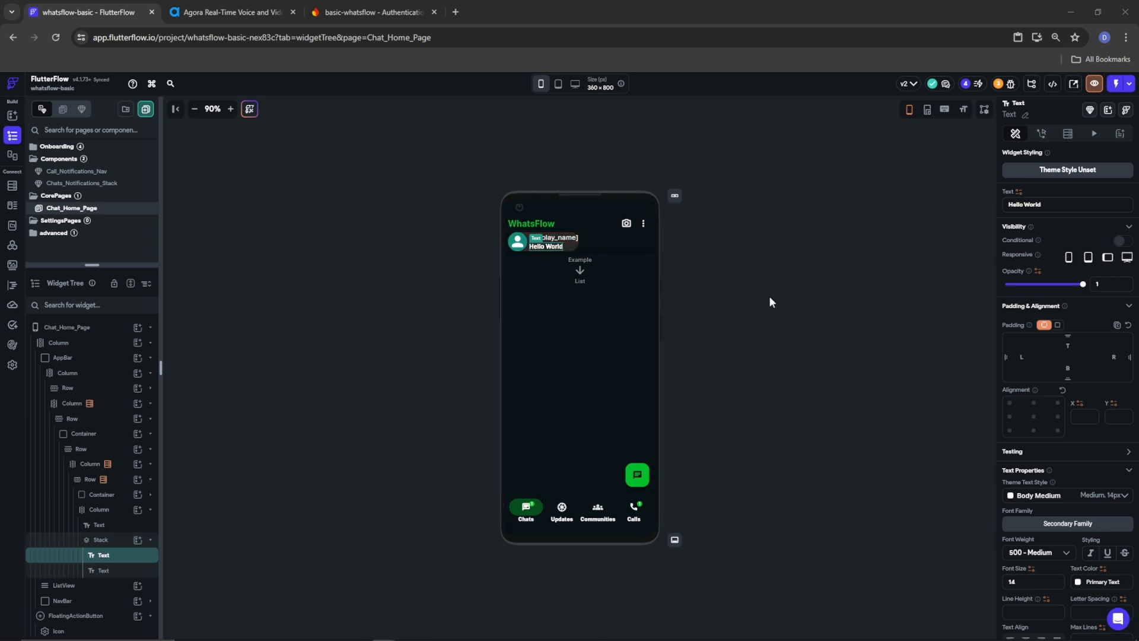
Label the two Stack texts 'Incoming video call' and 'Incoming voice call'
drag(1062, 207, 937, 209)
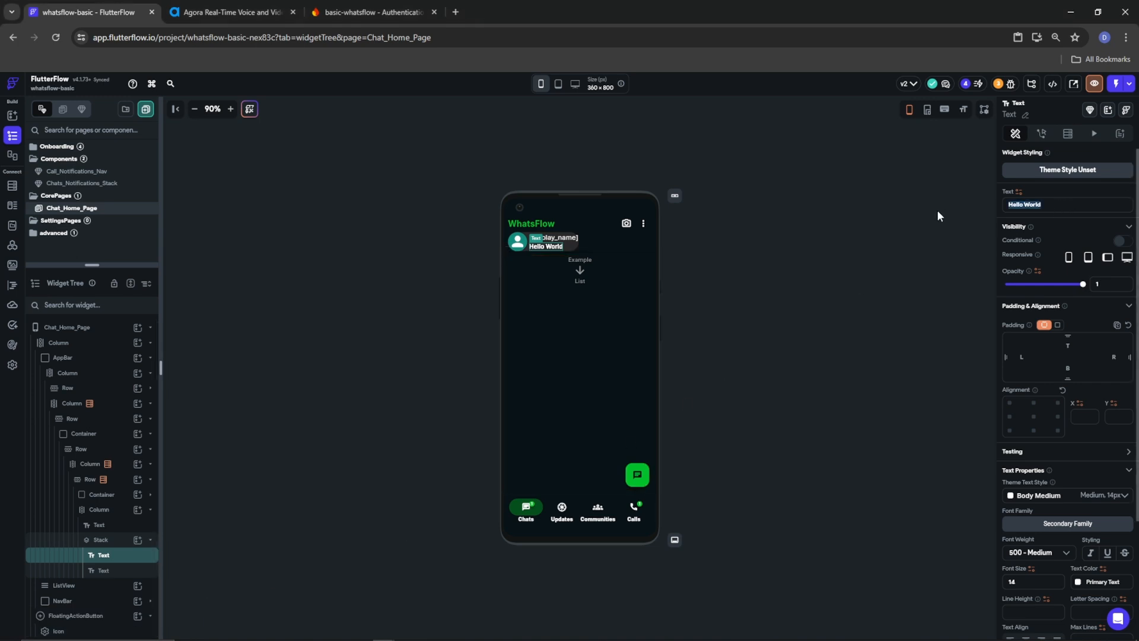
text(Incoming video call)
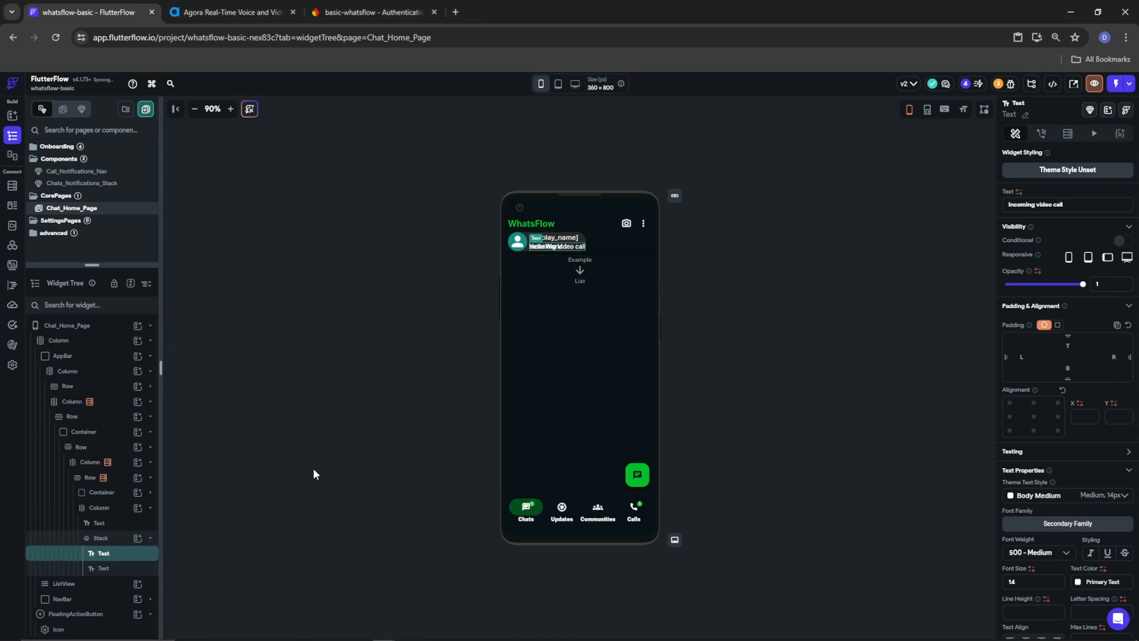
click(80, 568)
drag(1056, 204, 998, 214)
text(Incoming video call)
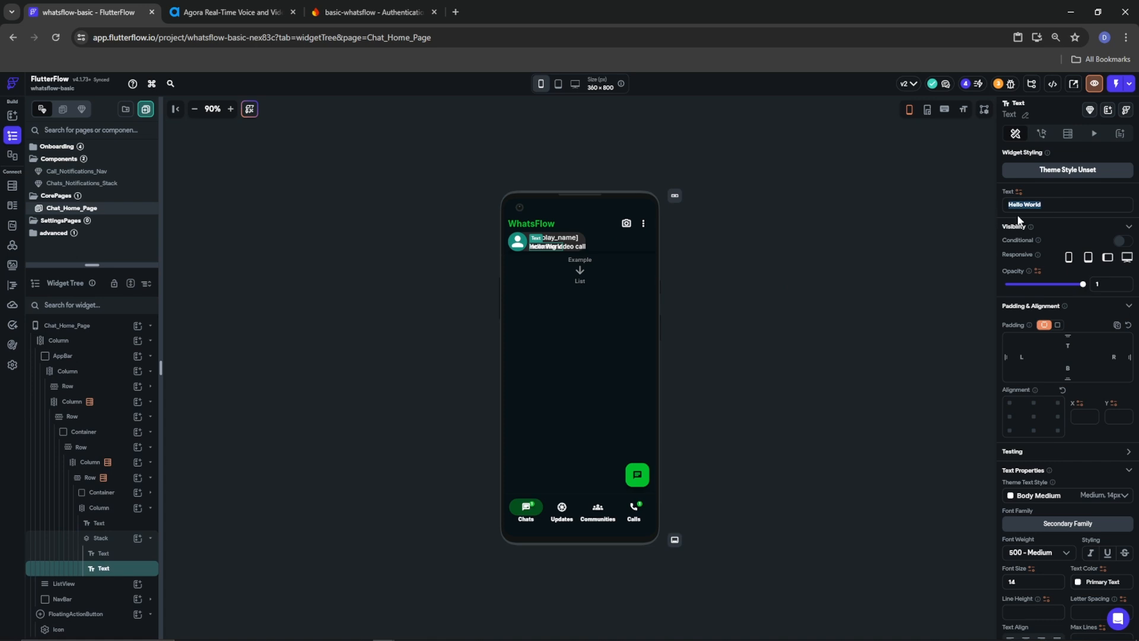
double_click(1038, 205)
text(voice call)
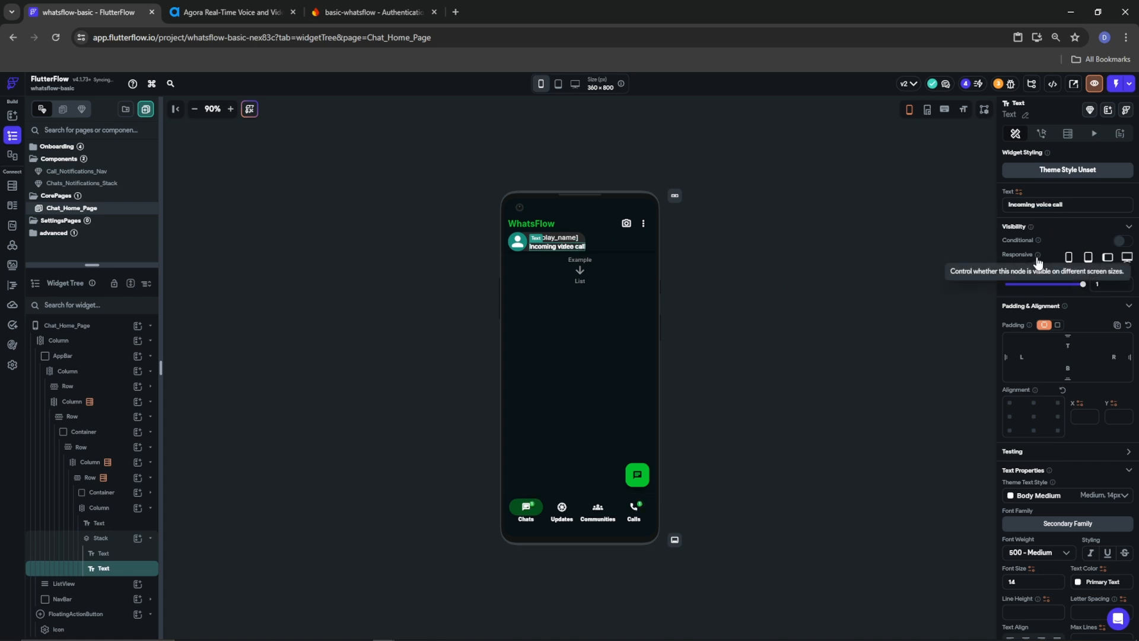
click(101, 553)
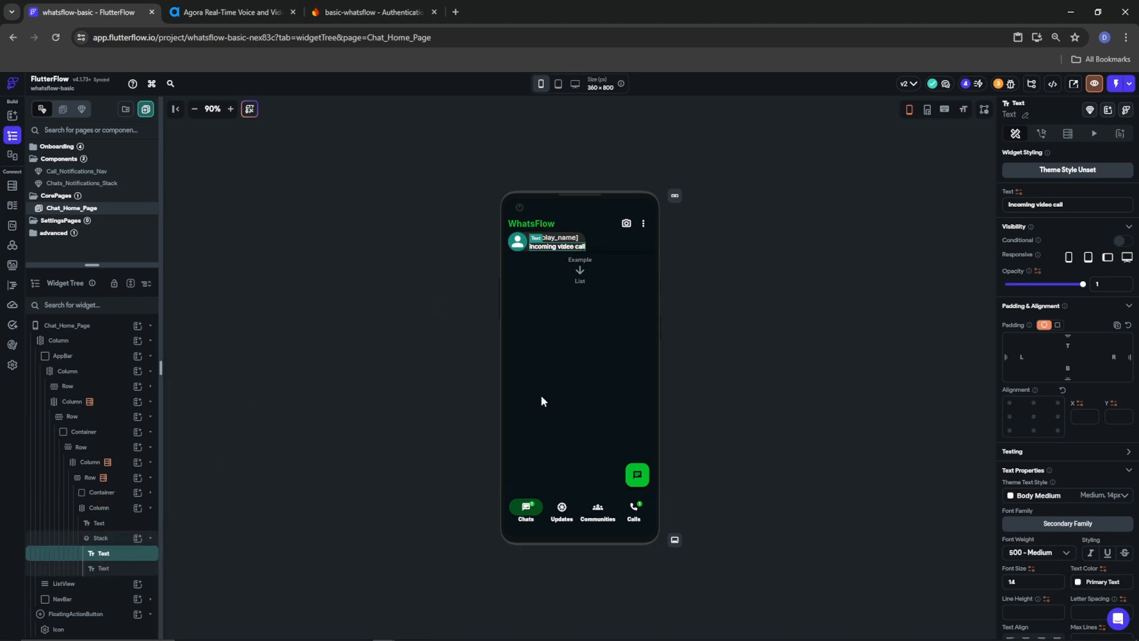
Show the Incoming video call text only when video_call_request is true
click(1121, 243)
click(1029, 261)
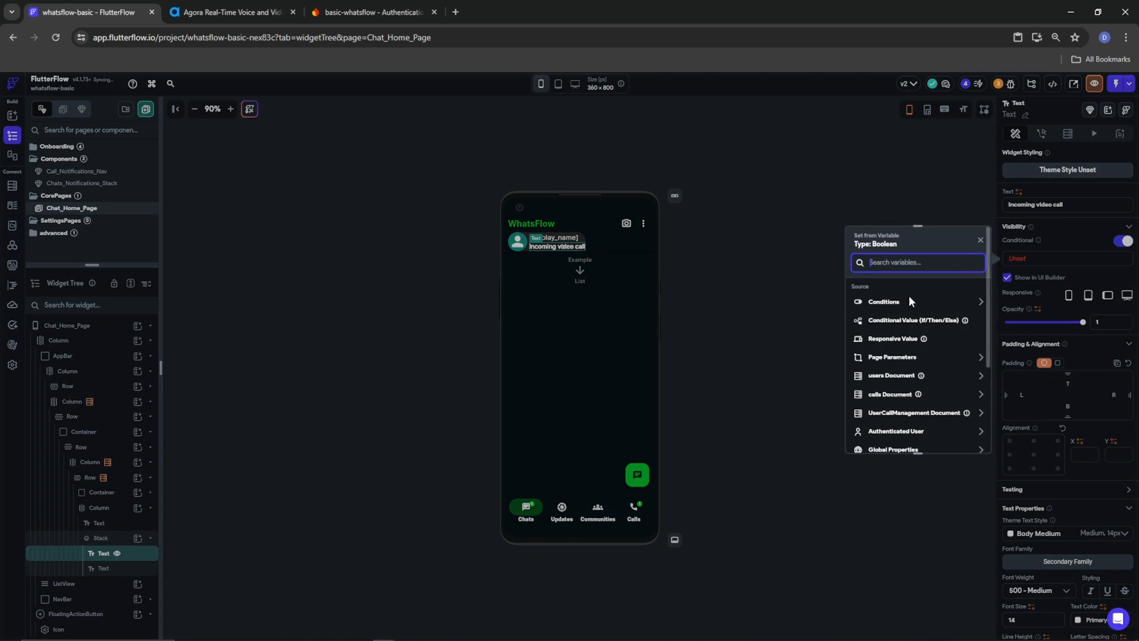
scroll(904, 427, down, 1)
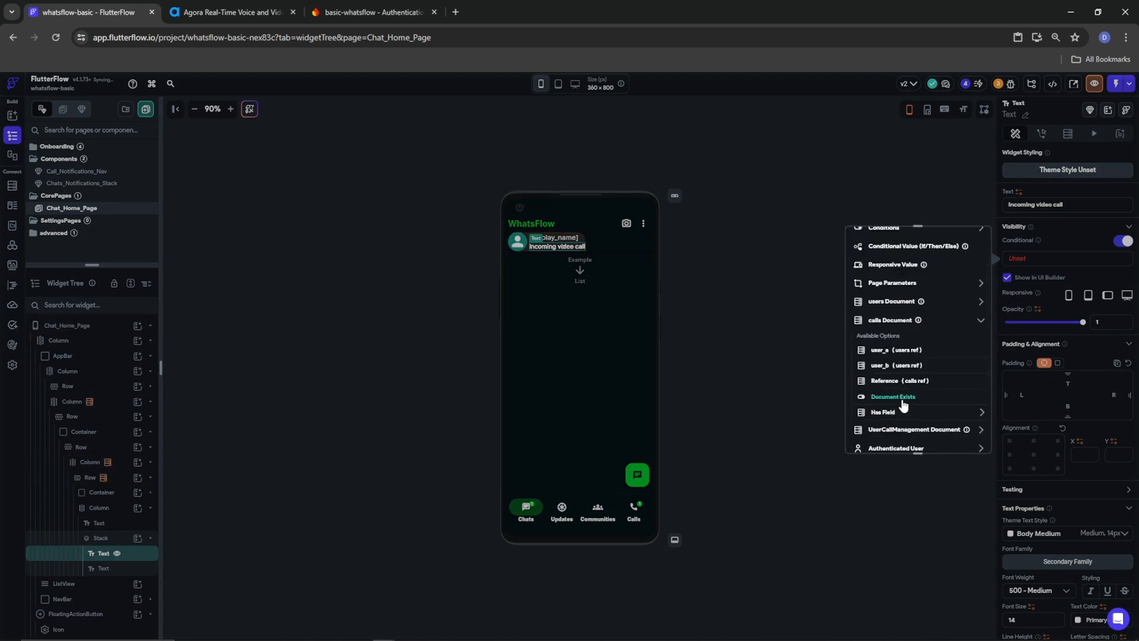
click(905, 430)
scroll(902, 438, down, 2)
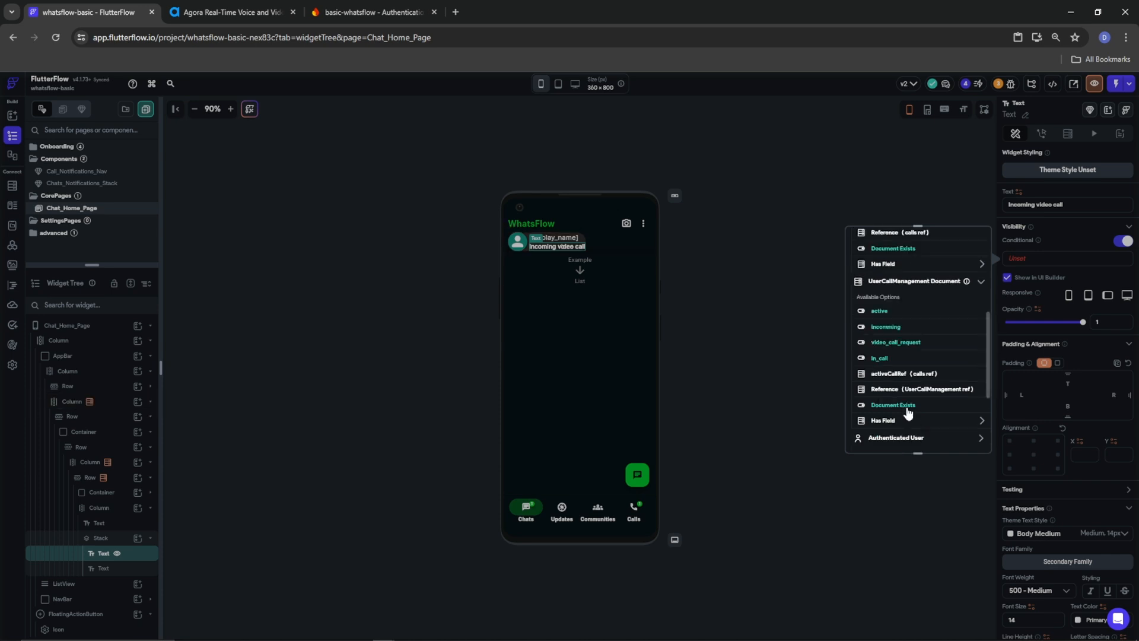
click(894, 343)
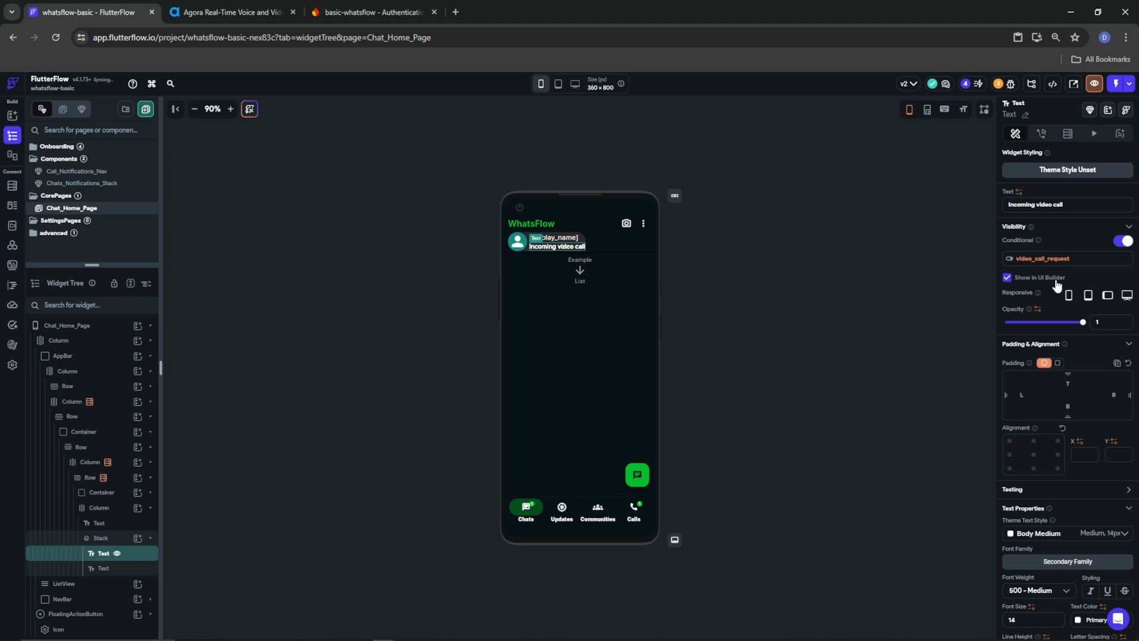
click(1044, 261)
click(980, 265)
click(948, 284)
Show the Incoming voice call text only when video_call_request is false, via Apply Opposite Statement
click(113, 573)
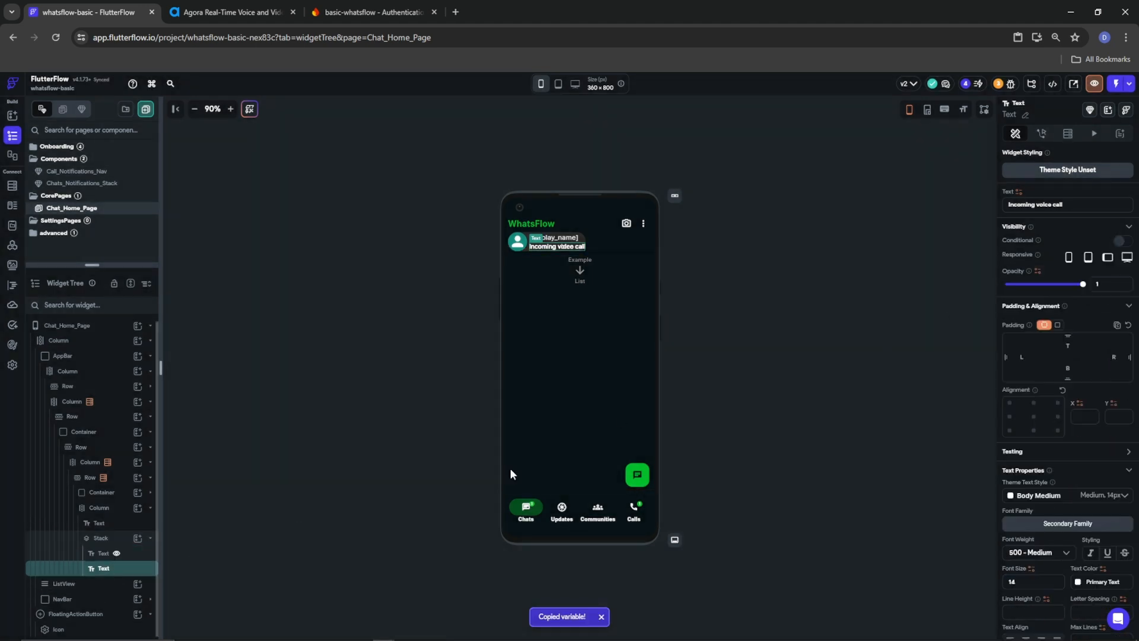
click(1120, 240)
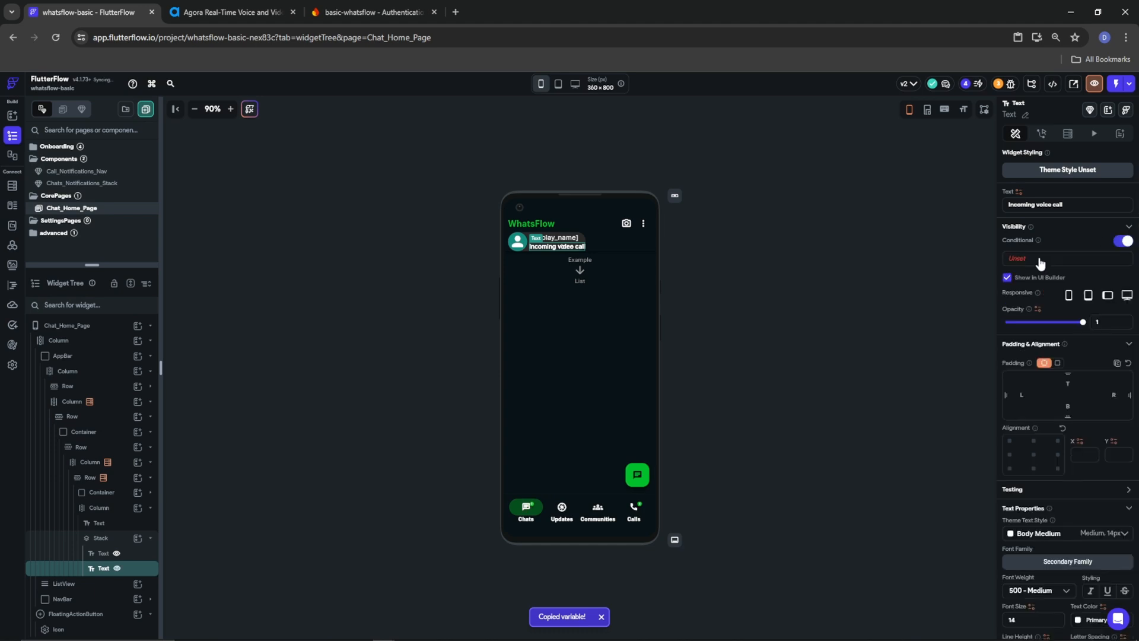
click(1041, 260)
click(965, 241)
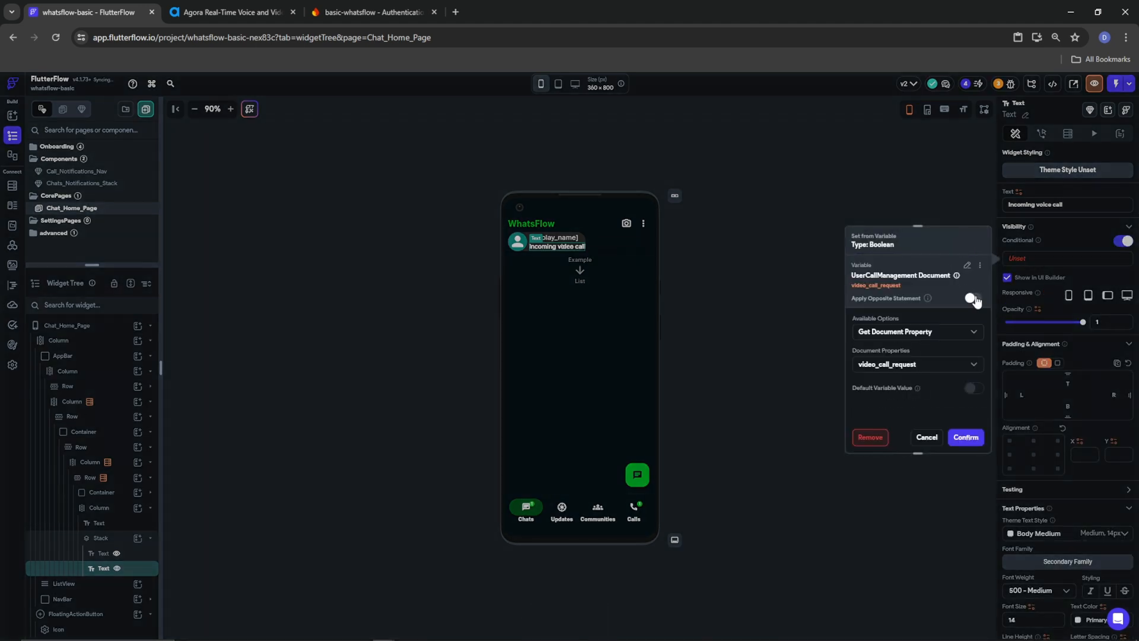
click(966, 437)
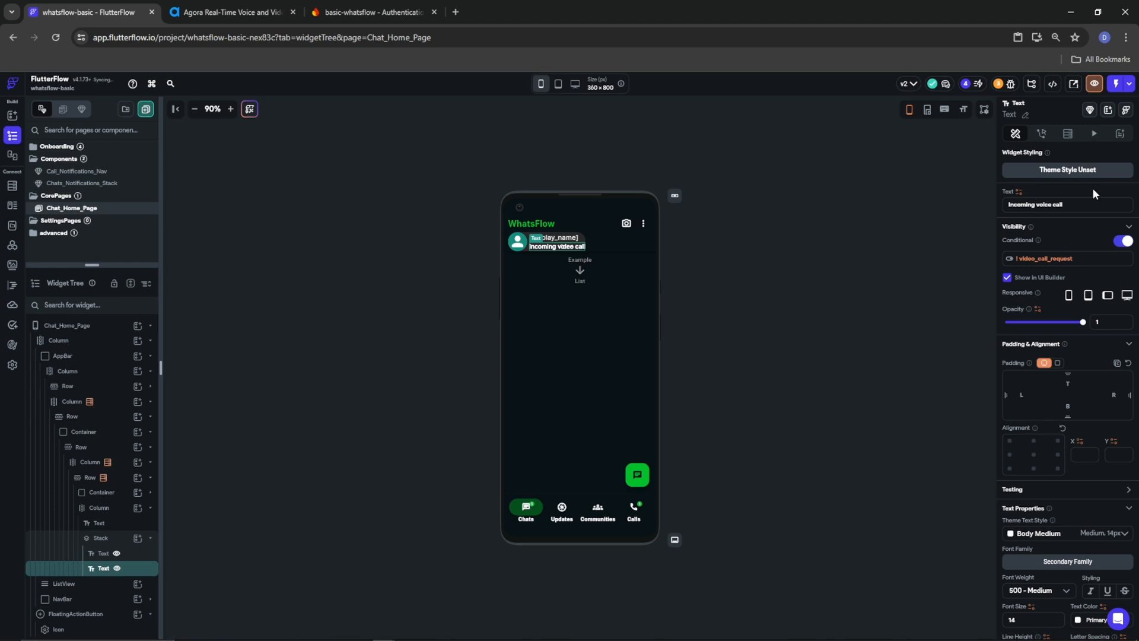
drag(1064, 204, 976, 204)
click(101, 553)
drag(1073, 204, 995, 214)
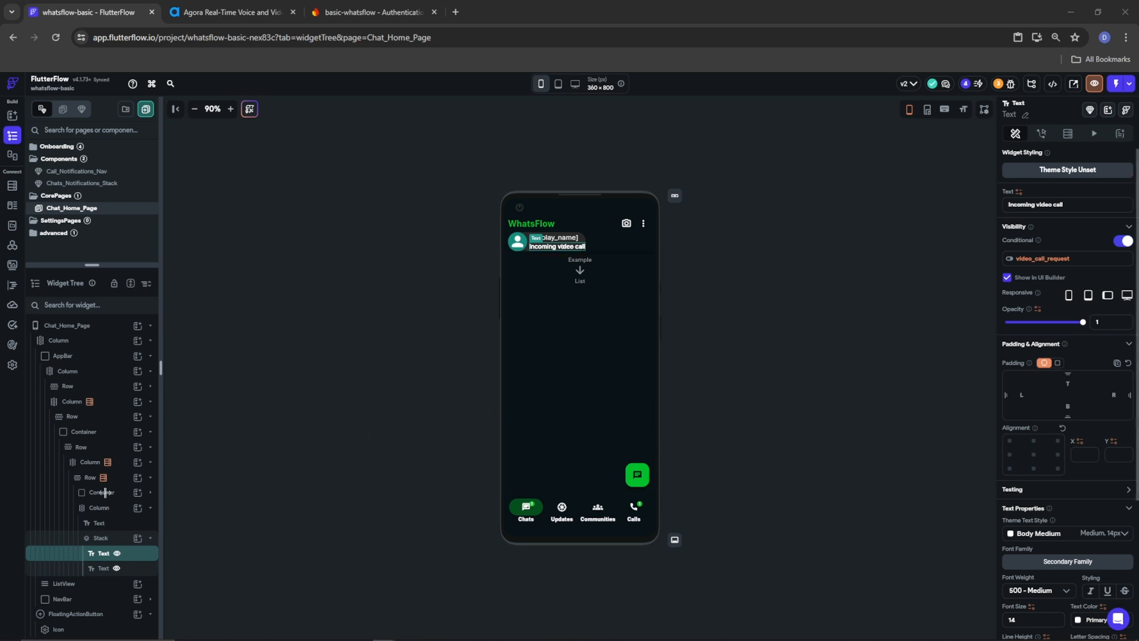
click(106, 511)
Collapse the call-text Column and the avatar Row in the widget tree
click(144, 509)
click(150, 508)
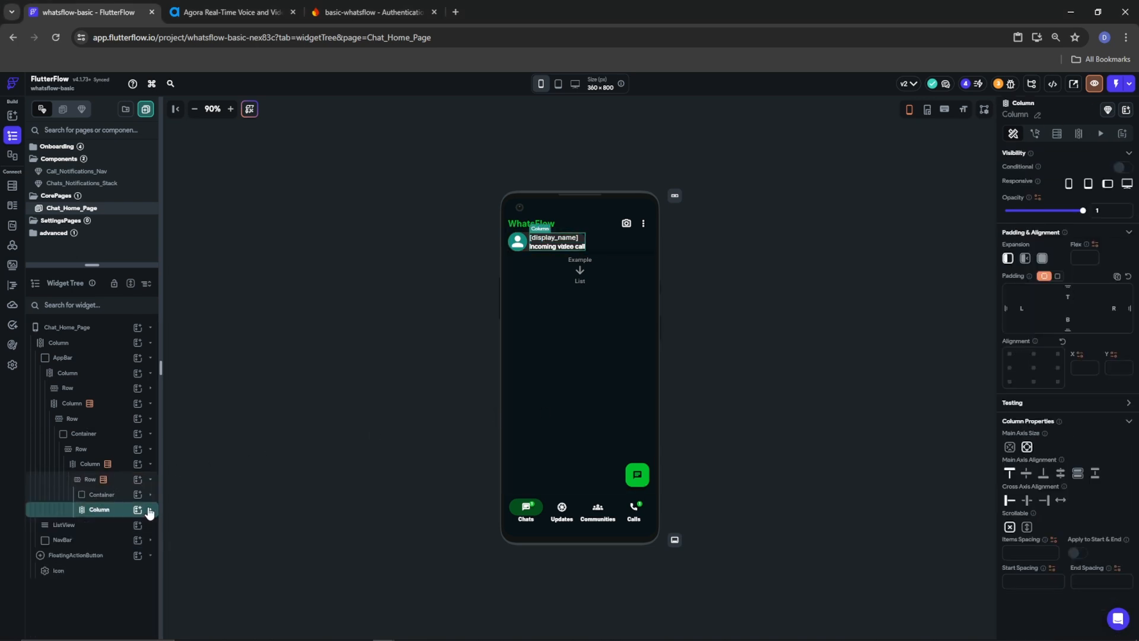
click(104, 498)
click(141, 481)
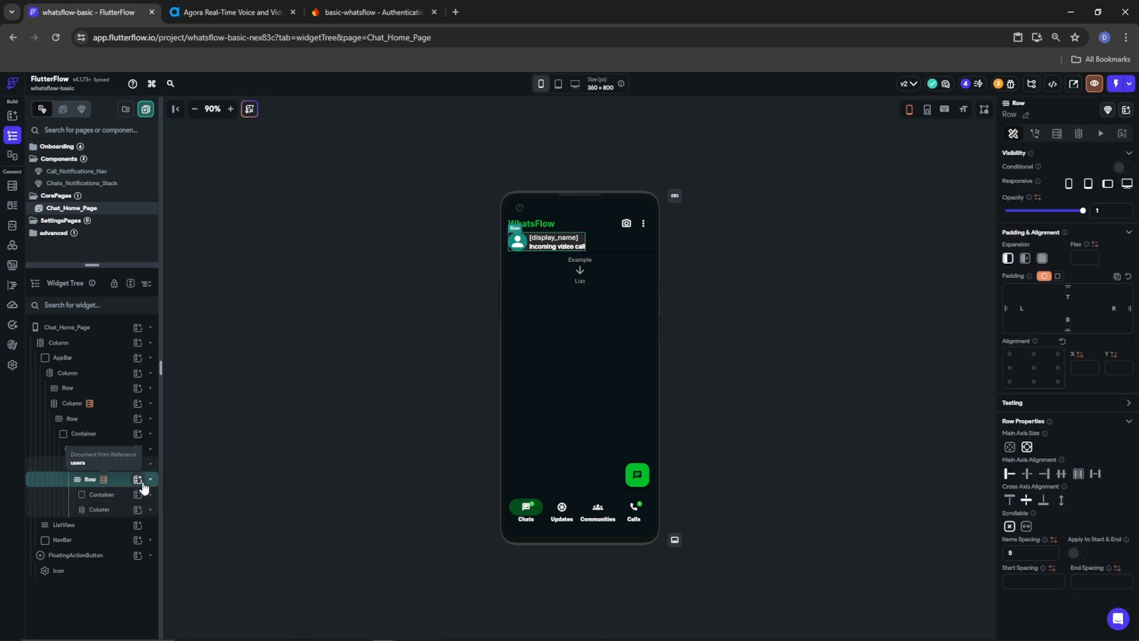
click(150, 479)
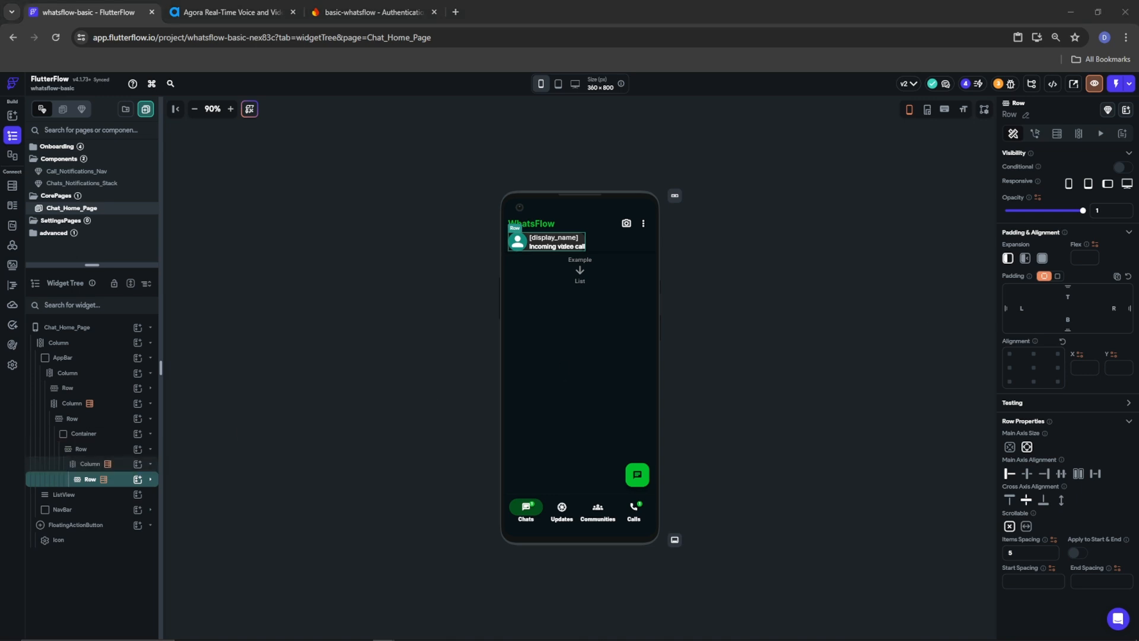
Insert a new Row into the wrapping Column and add two default Buttons to it
click(89, 465)
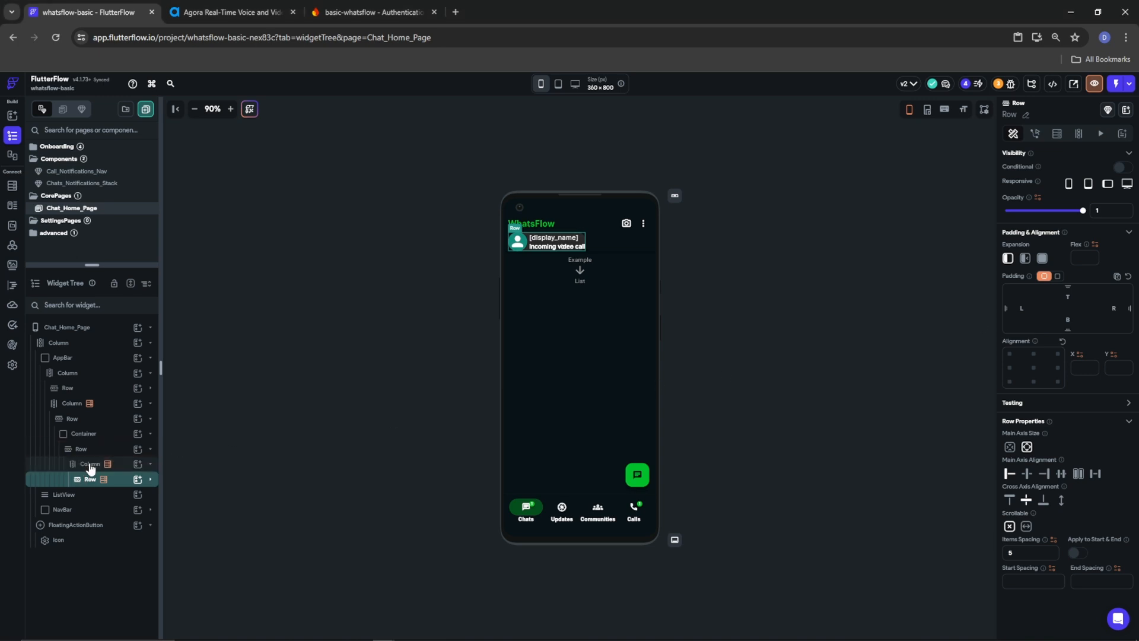
click(137, 464)
click(279, 486)
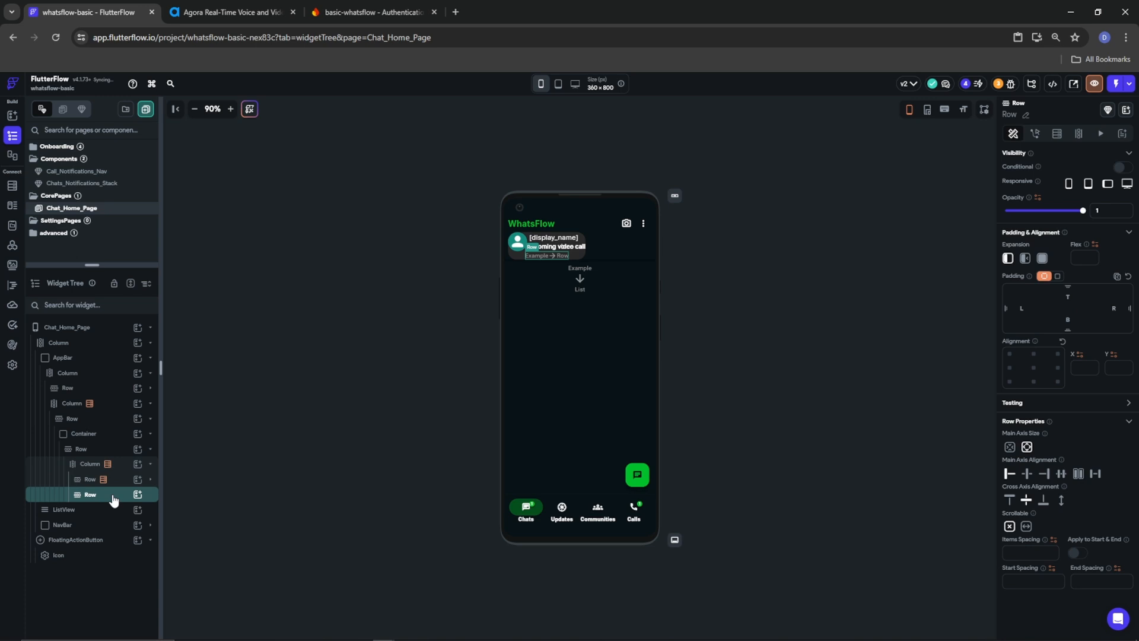
click(137, 495)
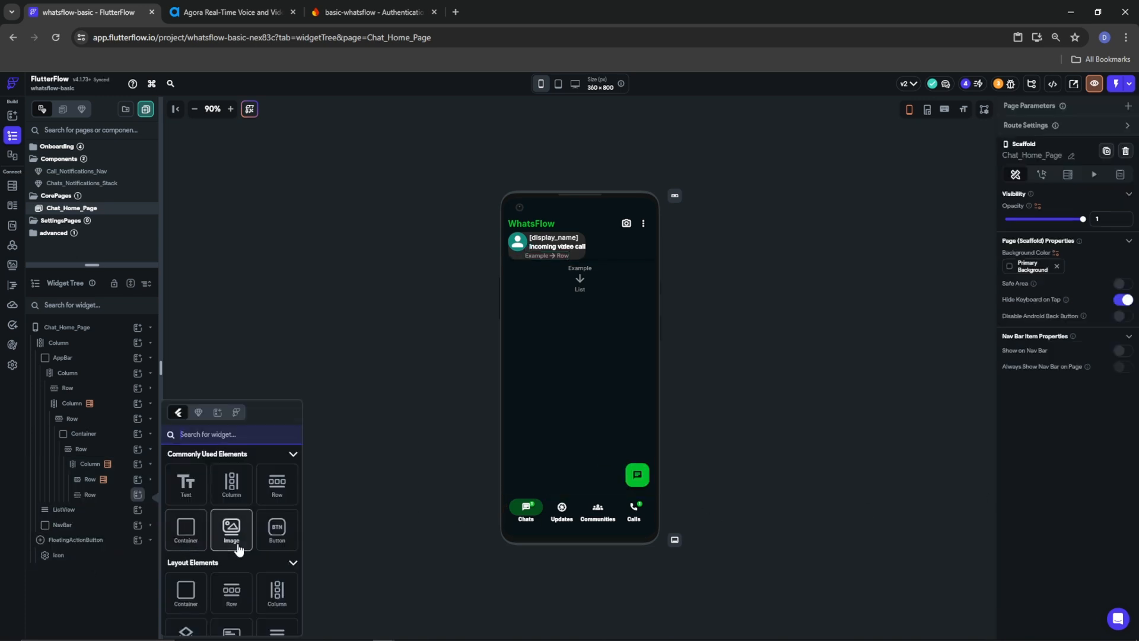
click(279, 532)
click(137, 494)
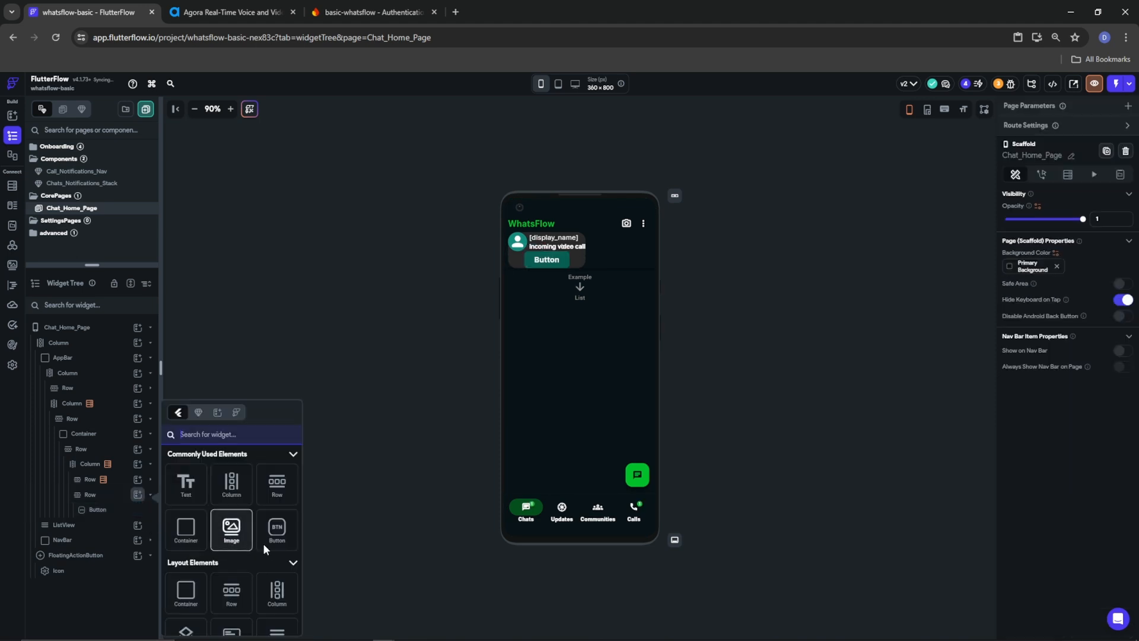
click(277, 531)
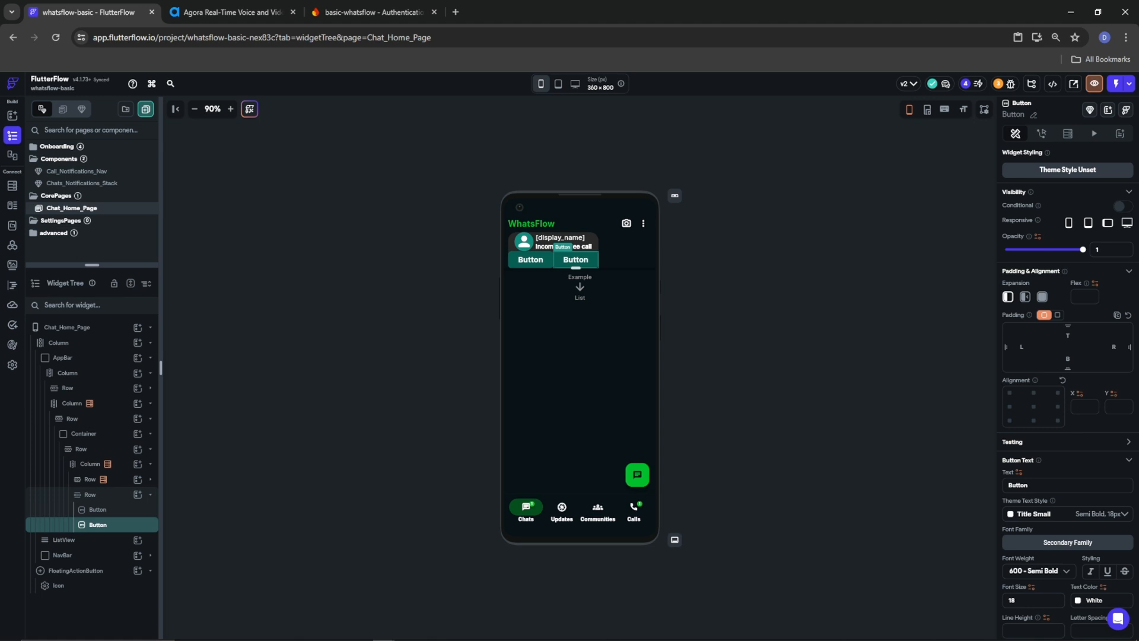
Give the button Row items spacing 5 and center main axis alignment
scroll(1028, 608, down, 5)
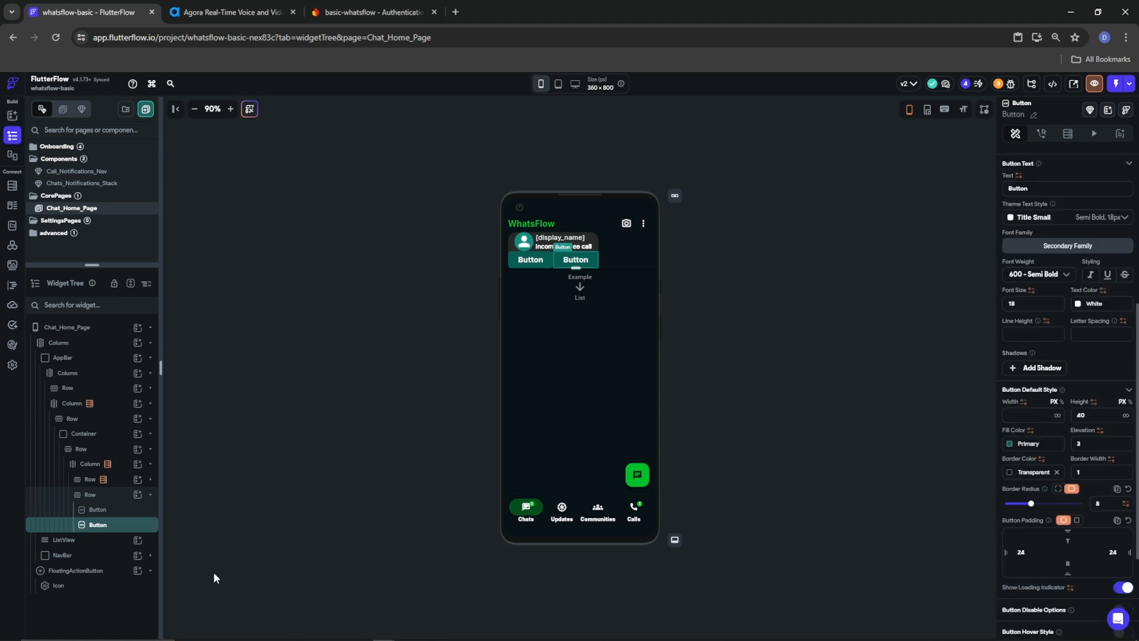
click(92, 495)
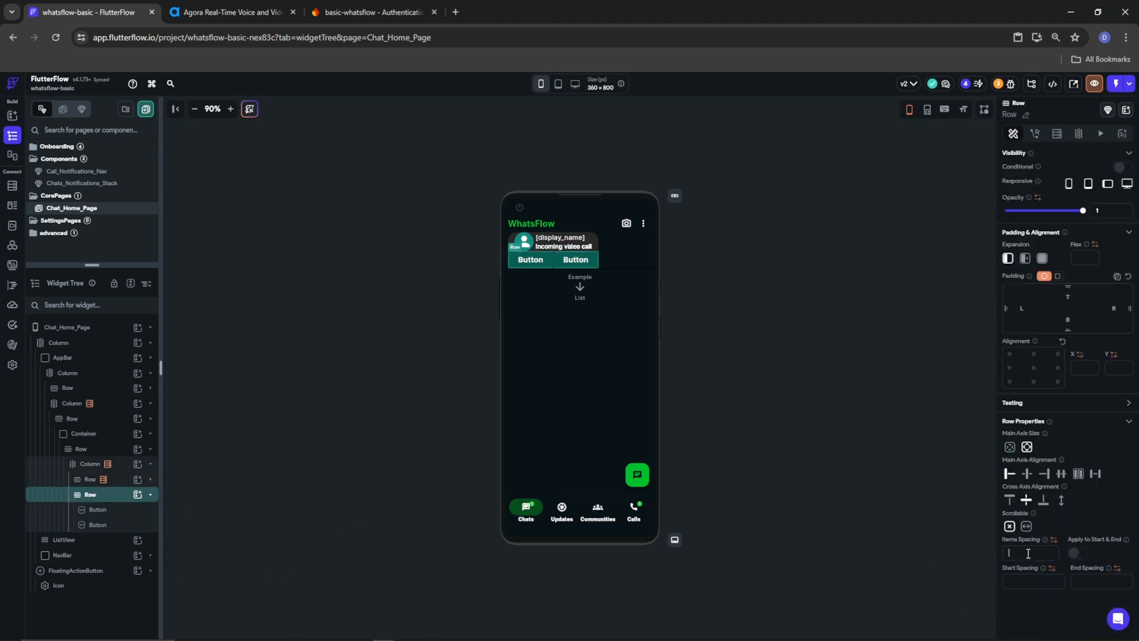
click(1049, 558)
text(5)
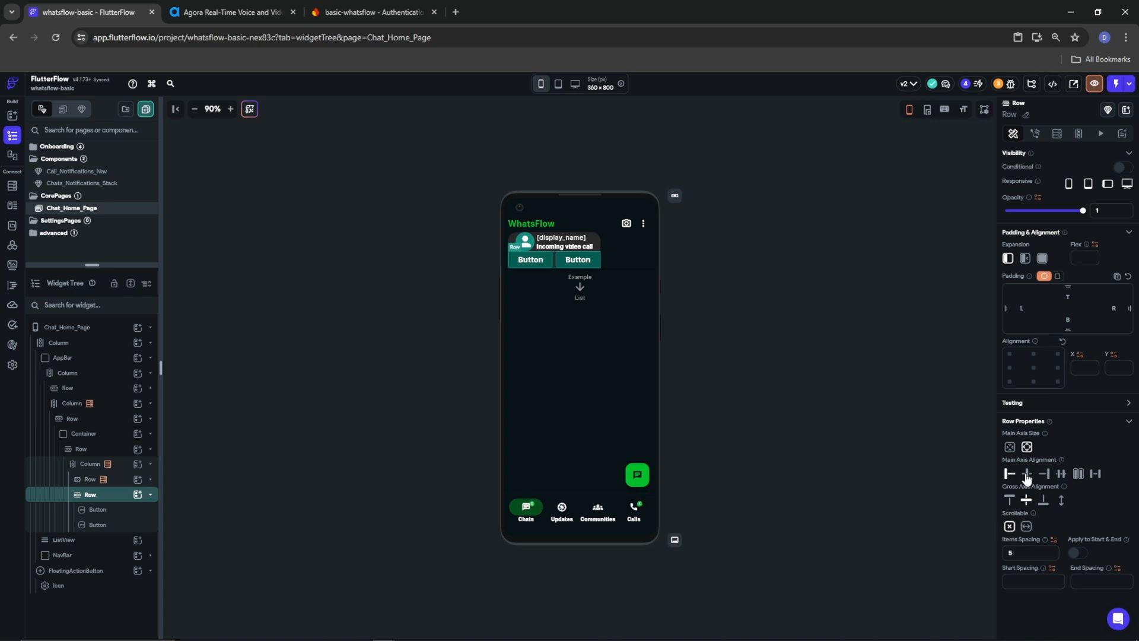
click(1027, 474)
Label the first button 'Decline' and give it fill colour #E3000D
click(118, 513)
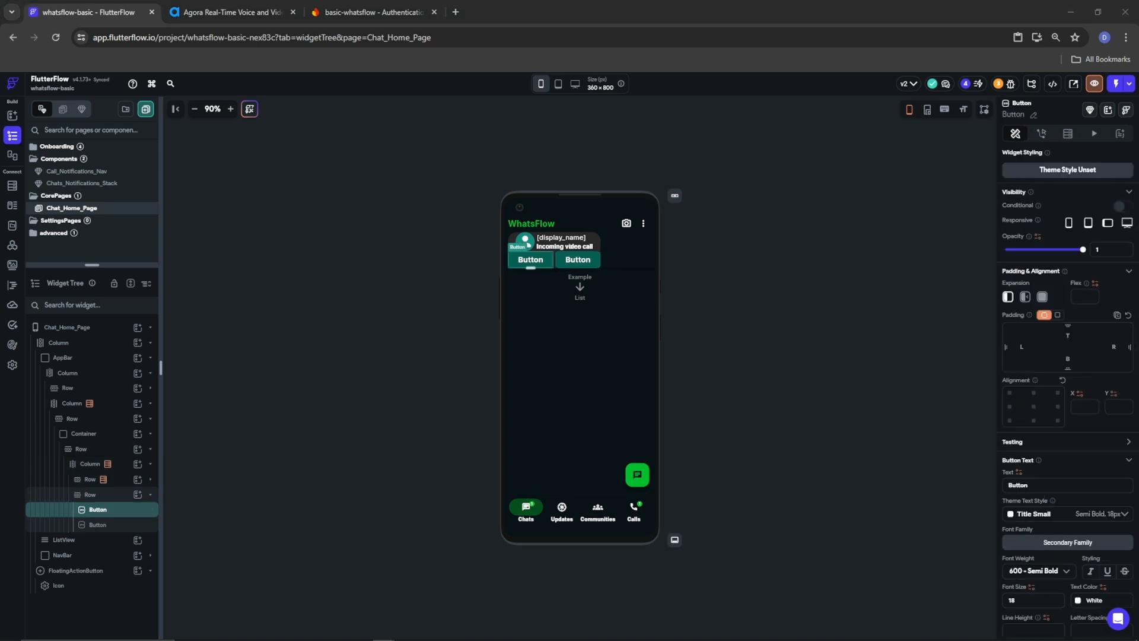
text(Decline)
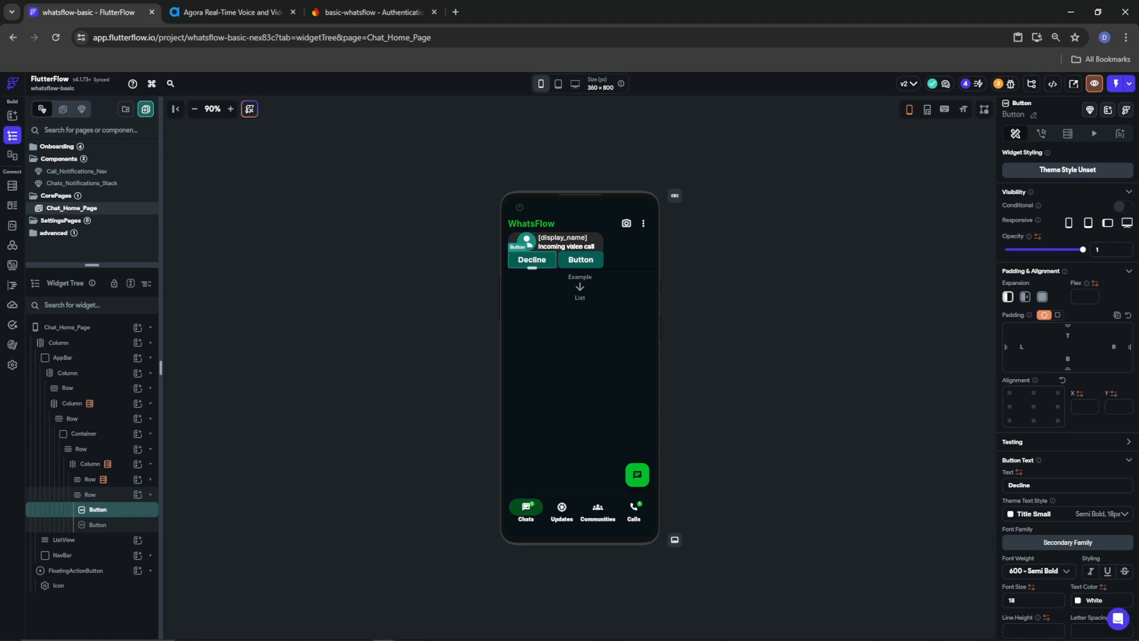
scroll(1039, 579, down, 4)
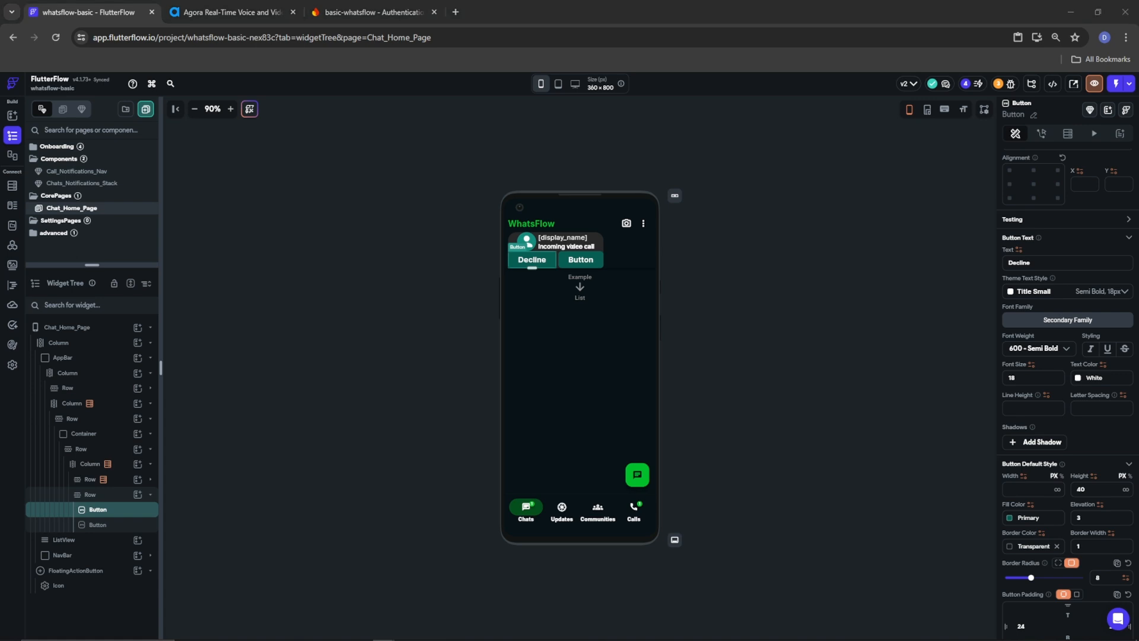
click(1011, 517)
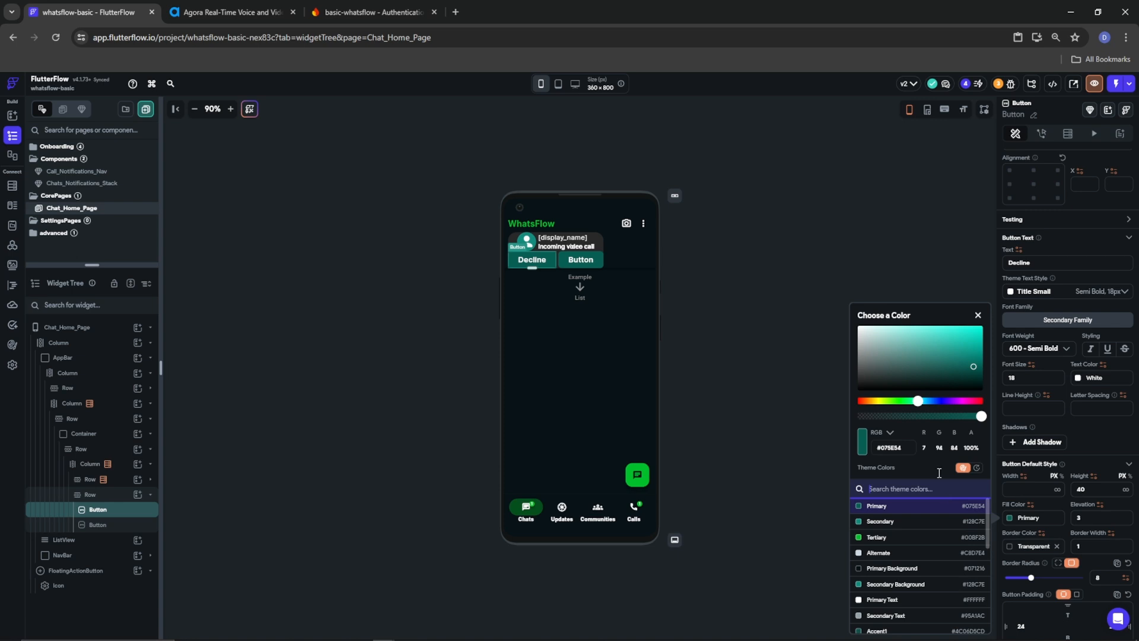
drag(855, 447, 853, 448)
text(#E3000D)
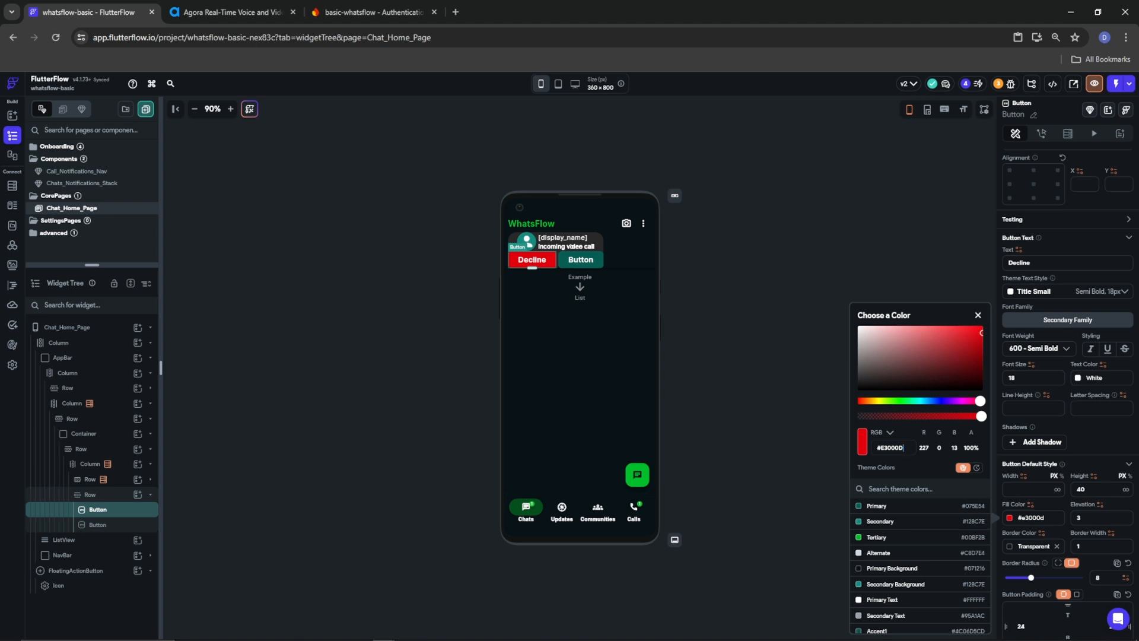
click(1098, 589)
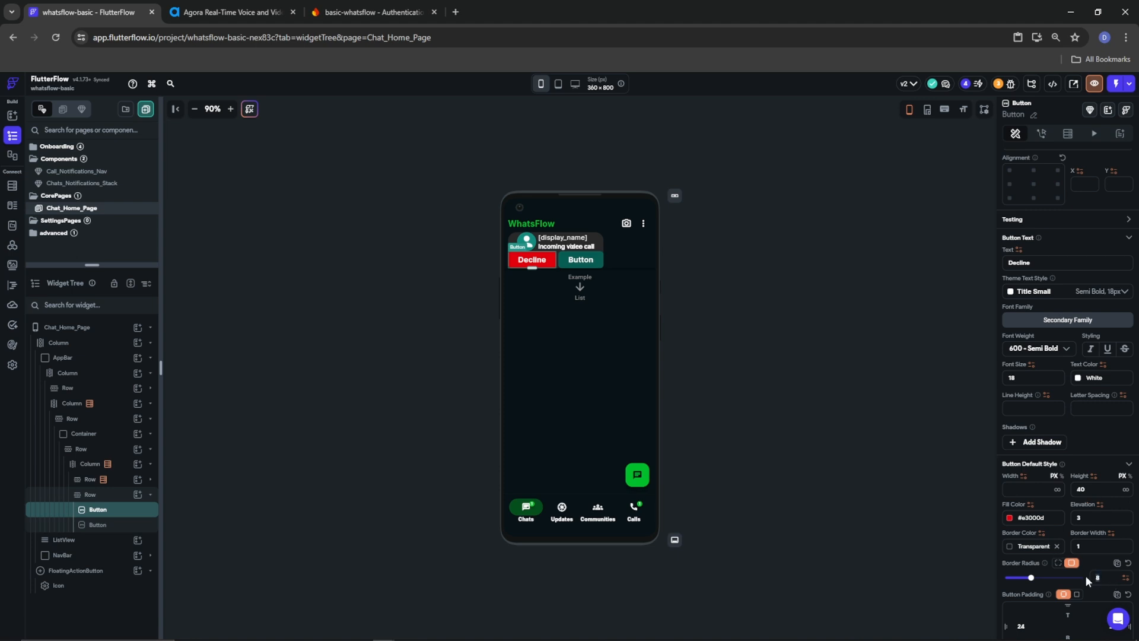
Give the Decline button border radius 25 and font size 16
text(25)
double_click(1030, 376)
text(16)
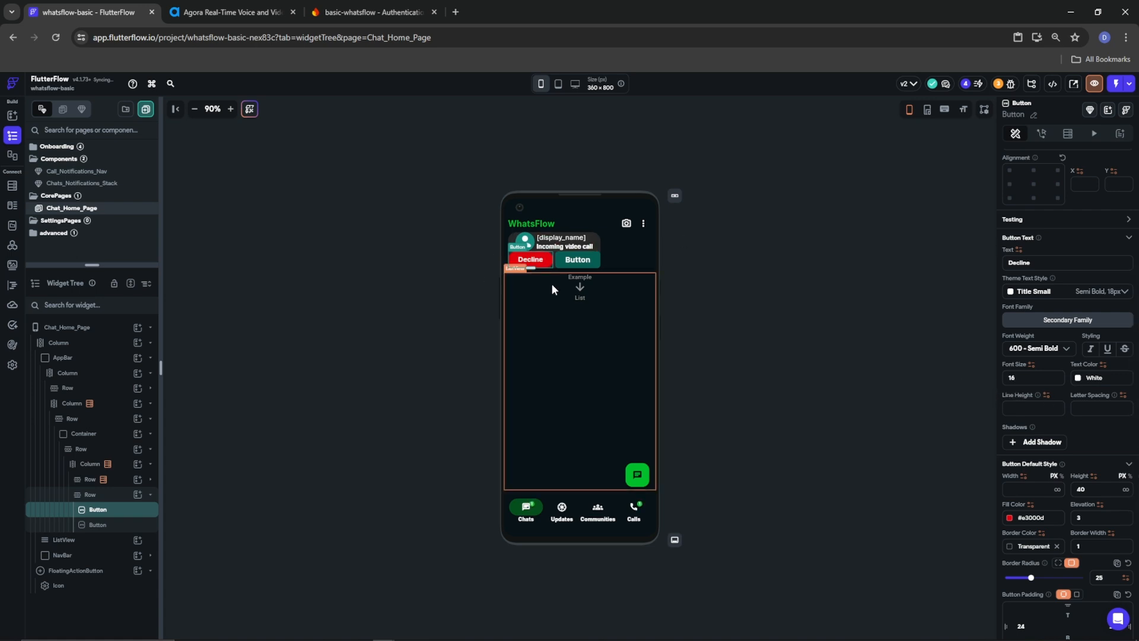
right_click(597, 268)
Replace the second button with a duplicate of Decline labelled 'Answer'
click(708, 283)
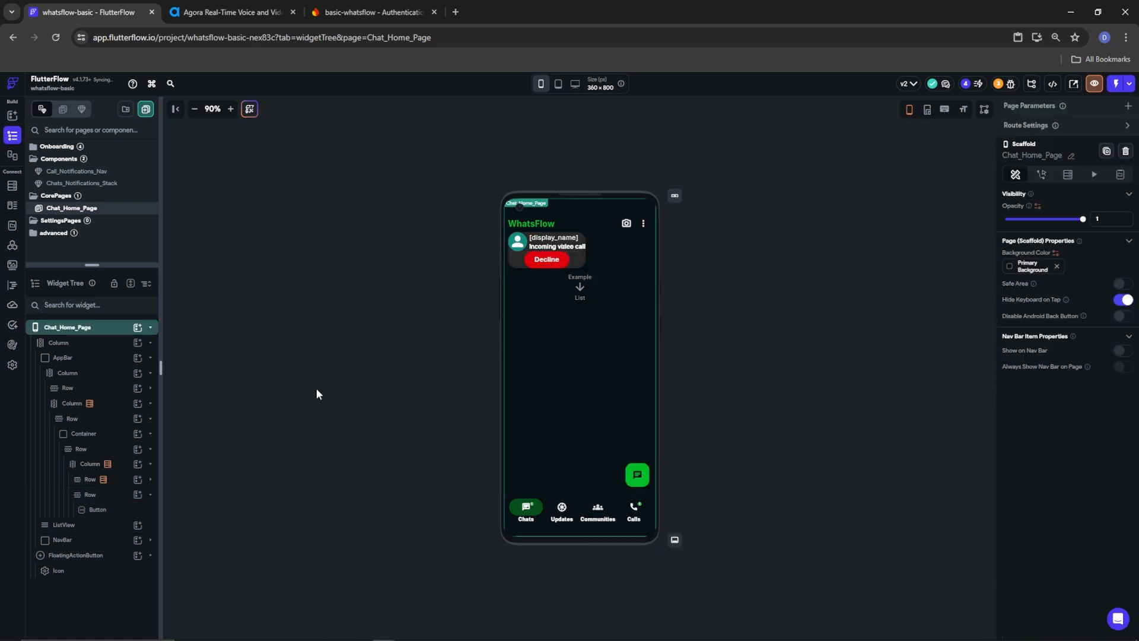
right_click(96, 511)
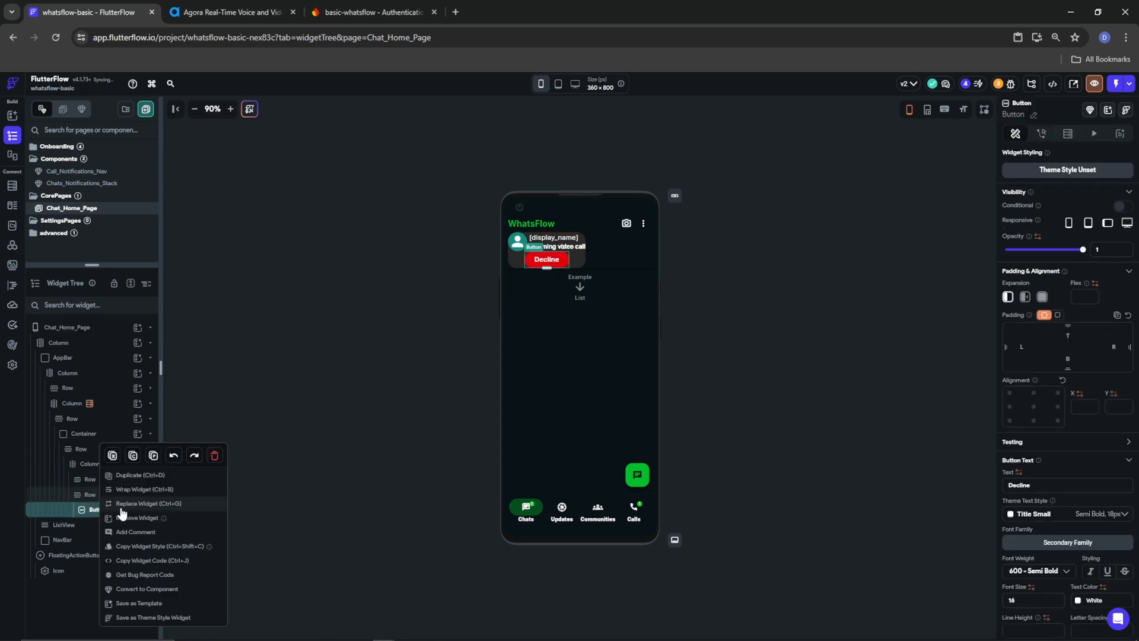
click(170, 479)
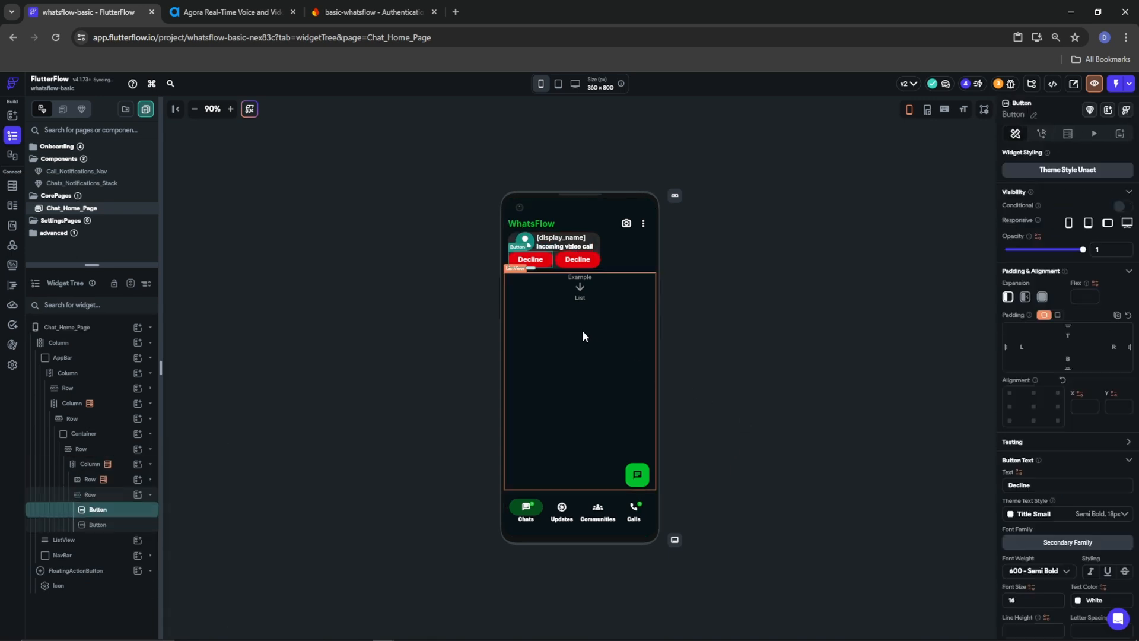
click(573, 261)
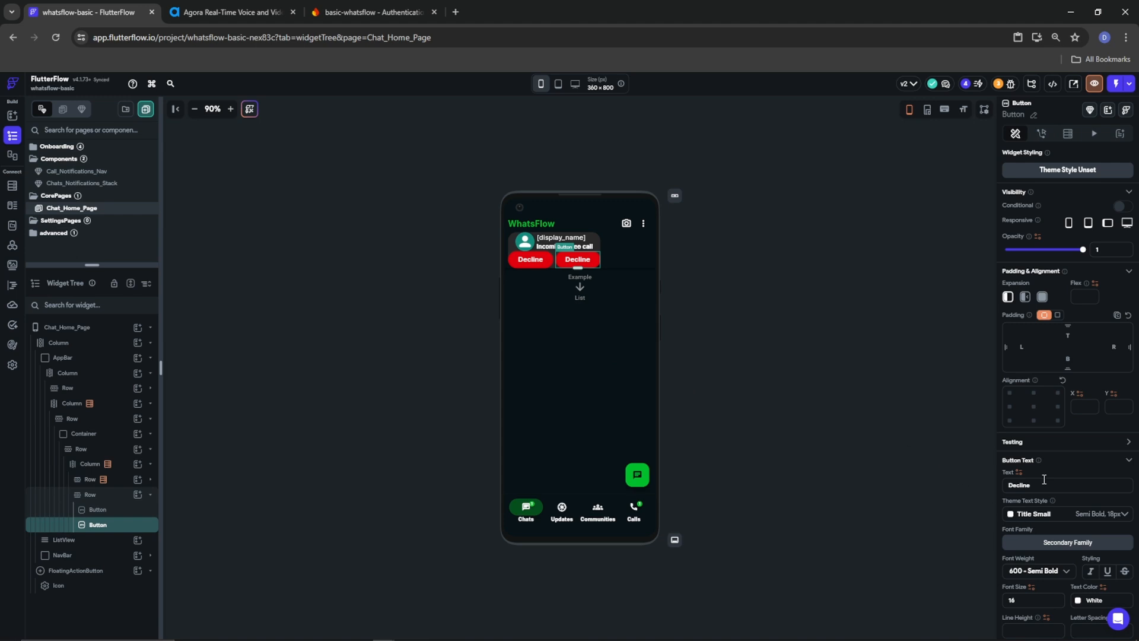
key(BackSpace)
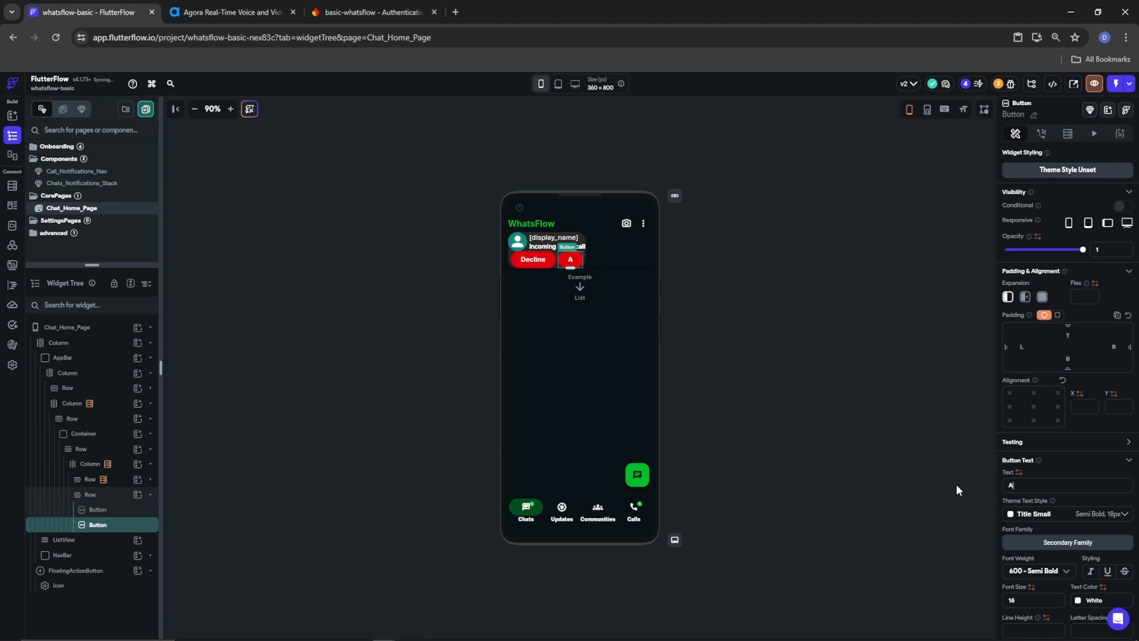
text(Answer)
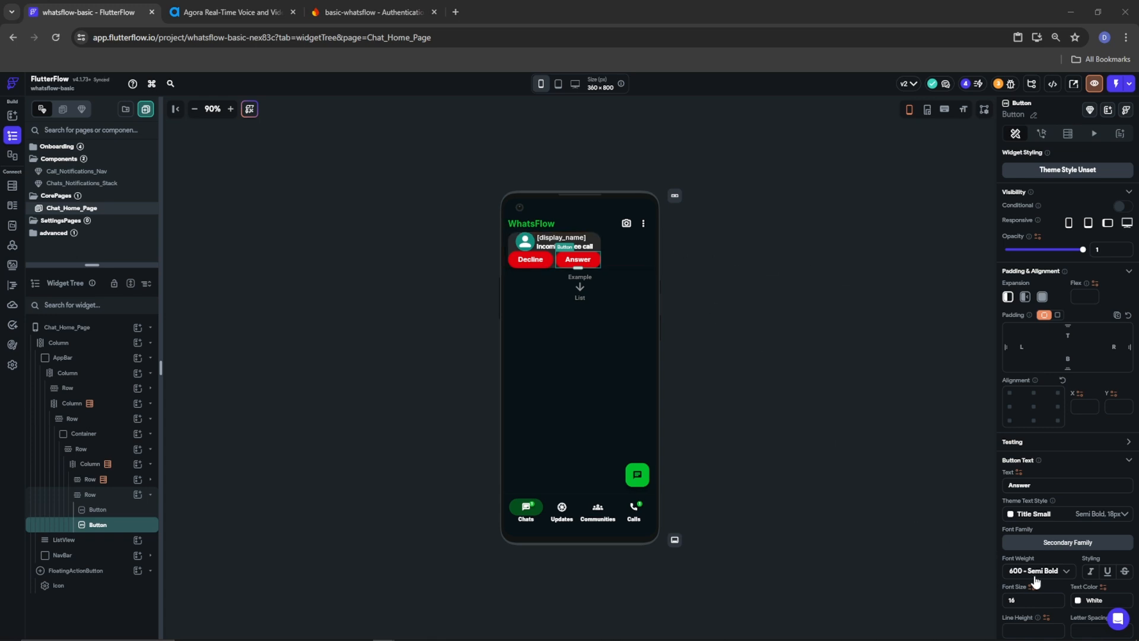
Change the Answer button's fill colour to green #00B227
scroll(1030, 552, down, 5)
click(1011, 444)
drag(903, 451, 852, 449)
text(#00B227)
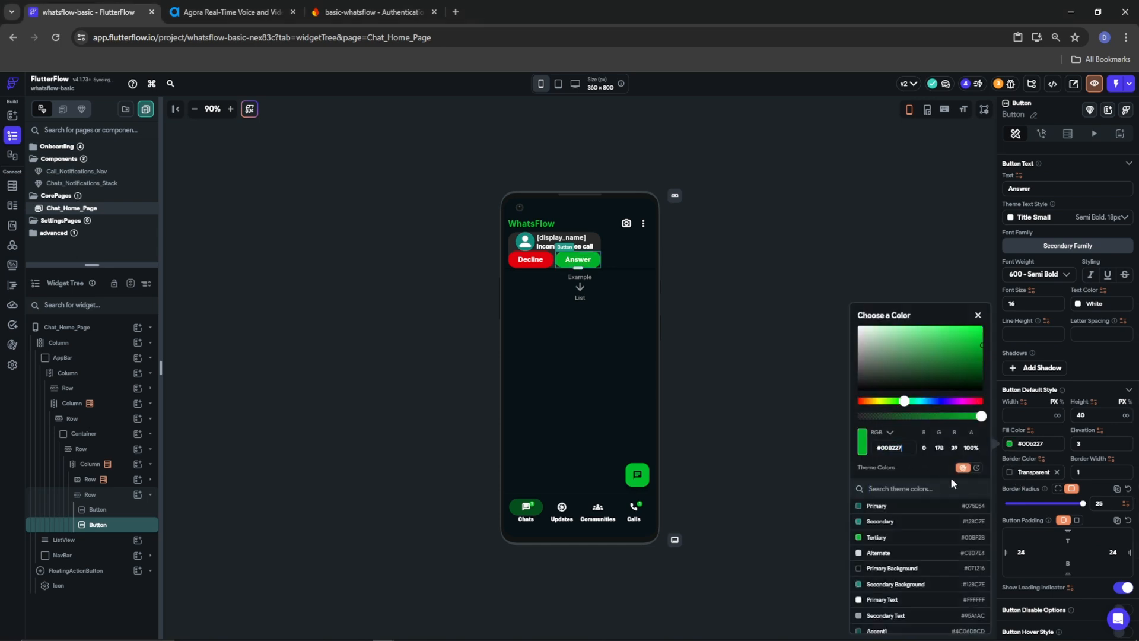
click(1065, 421)
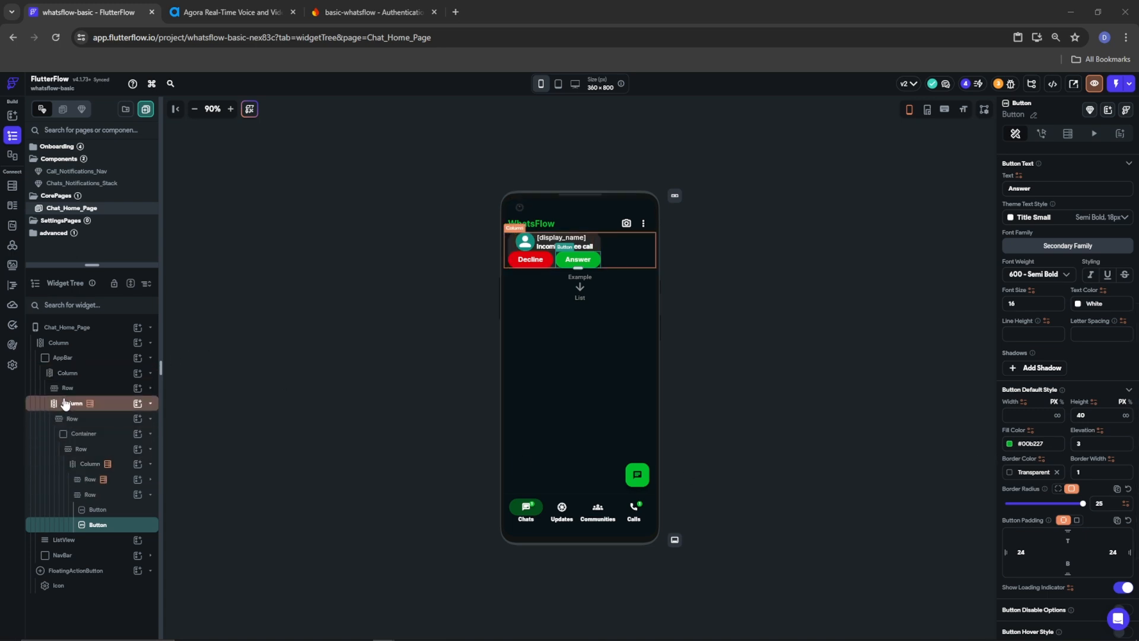
Remove the extra Row wrapping the call card's Column
click(59, 374)
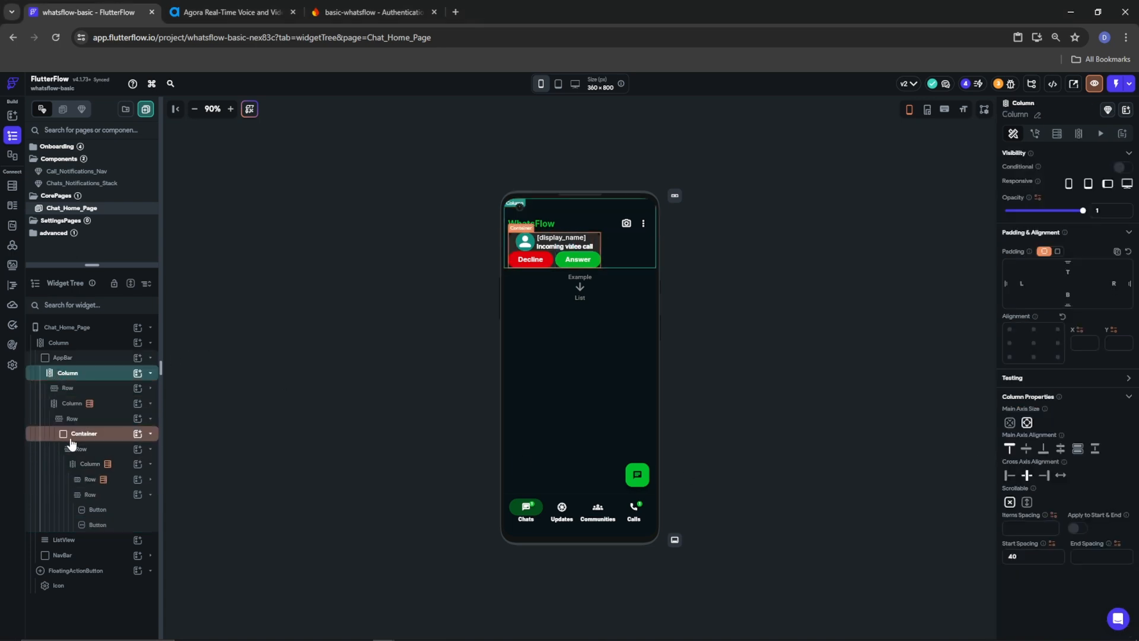
click(84, 465)
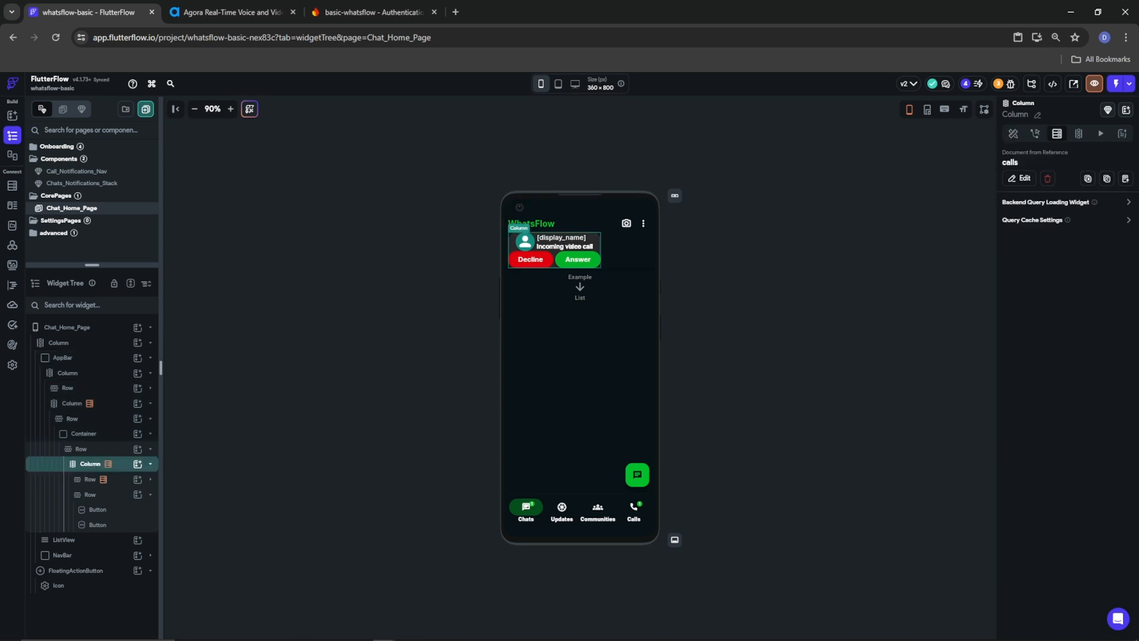
click(76, 438)
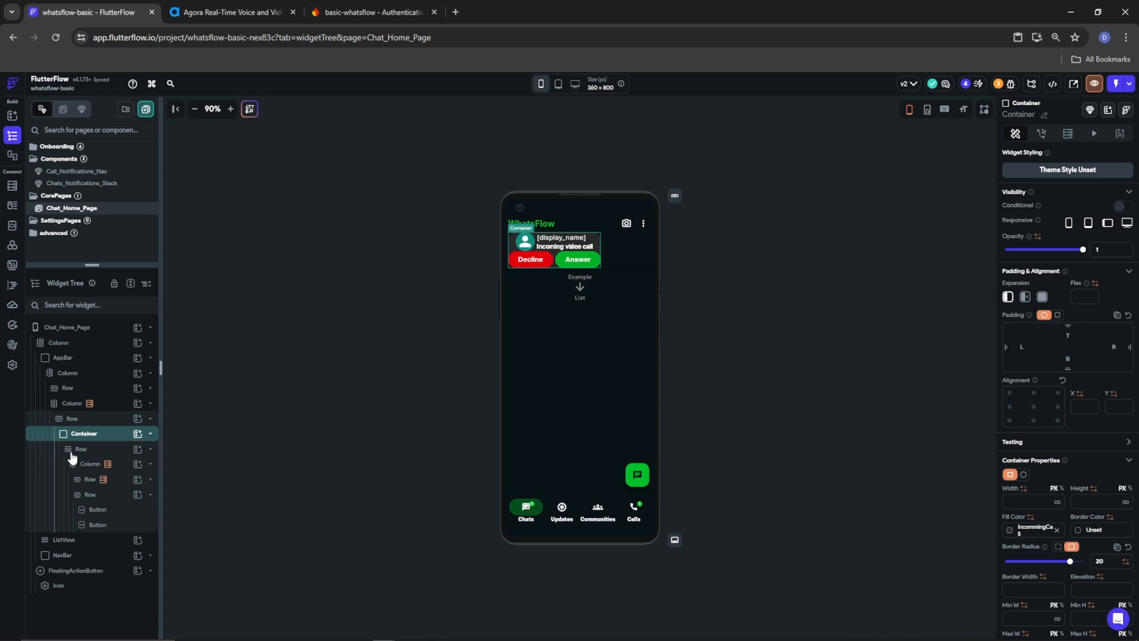
click(77, 449)
right_click(77, 449)
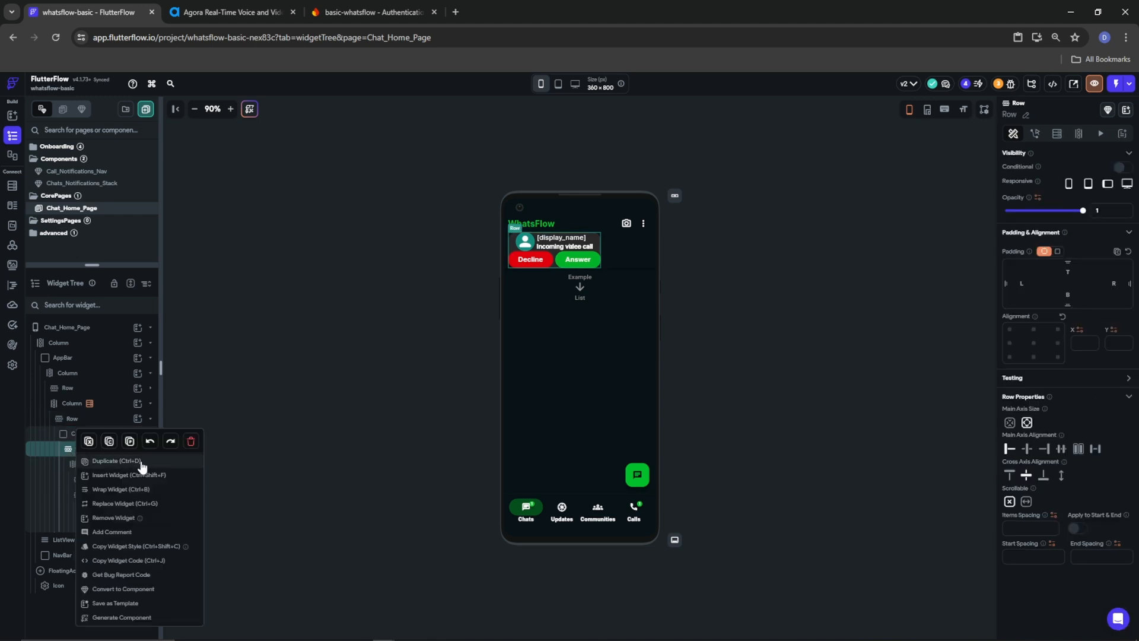
click(117, 518)
Set the call card Column's items, start and end spacing to 20
click(85, 449)
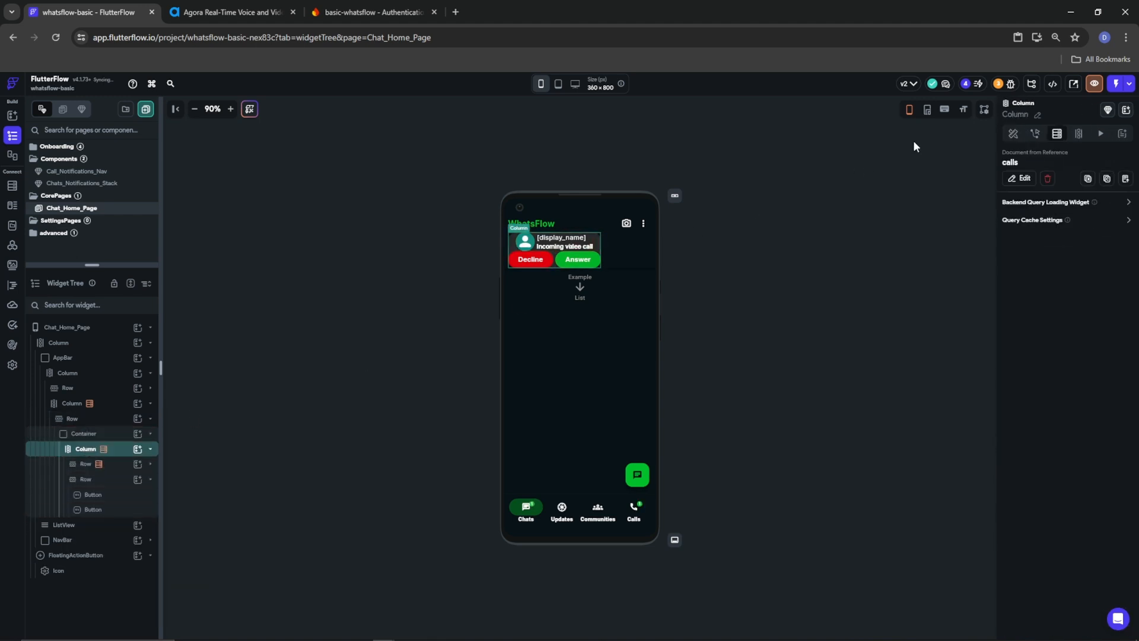
click(1015, 131)
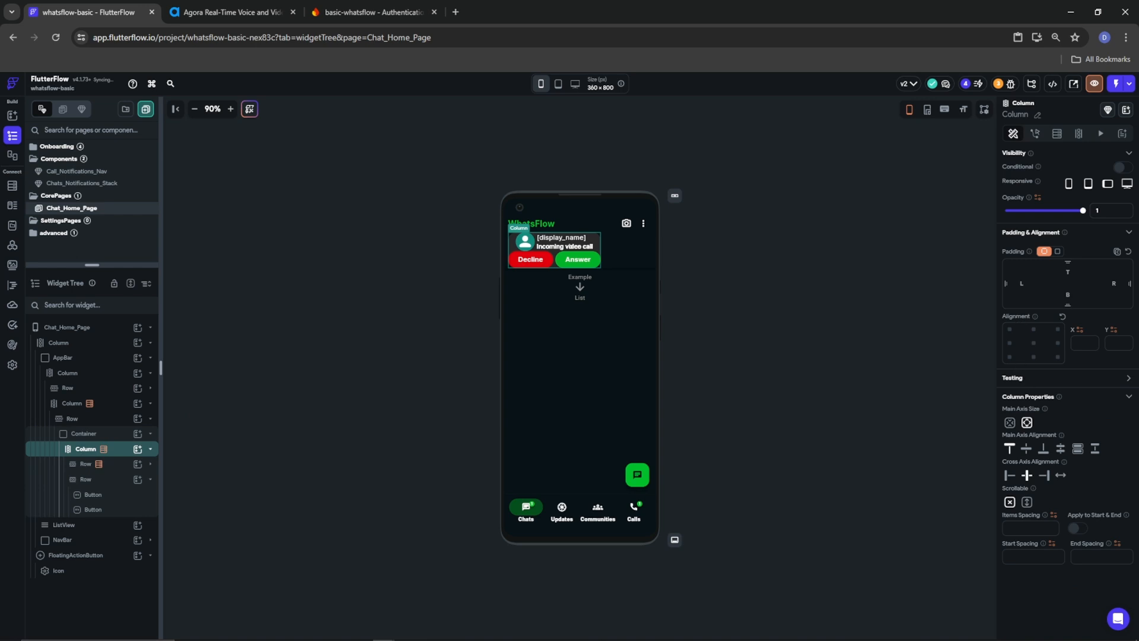
click(1019, 528)
text(20)
click(1026, 556)
text(2)
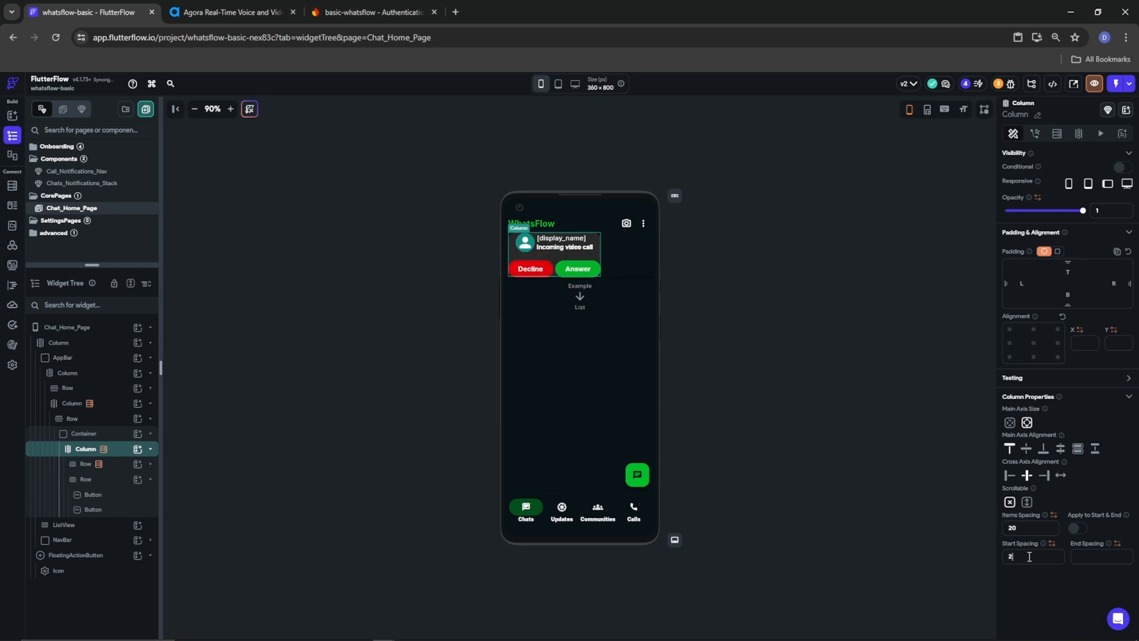
text(020)
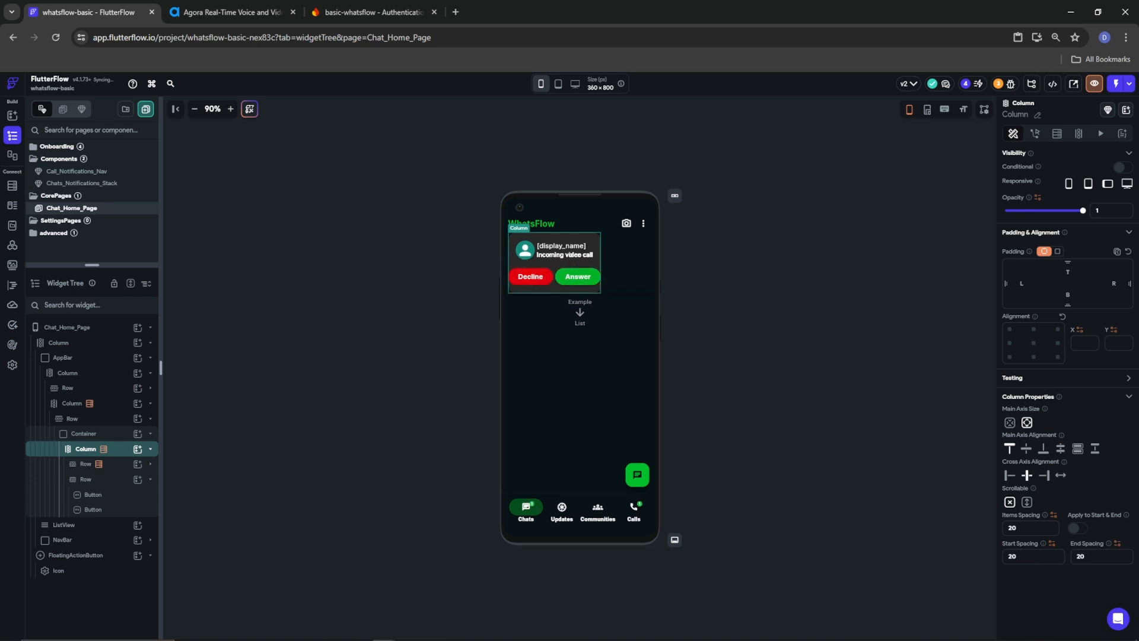
Give the Column 10 padding on its left and right sides
click(1020, 284)
text(10)
click(1117, 283)
text(10)
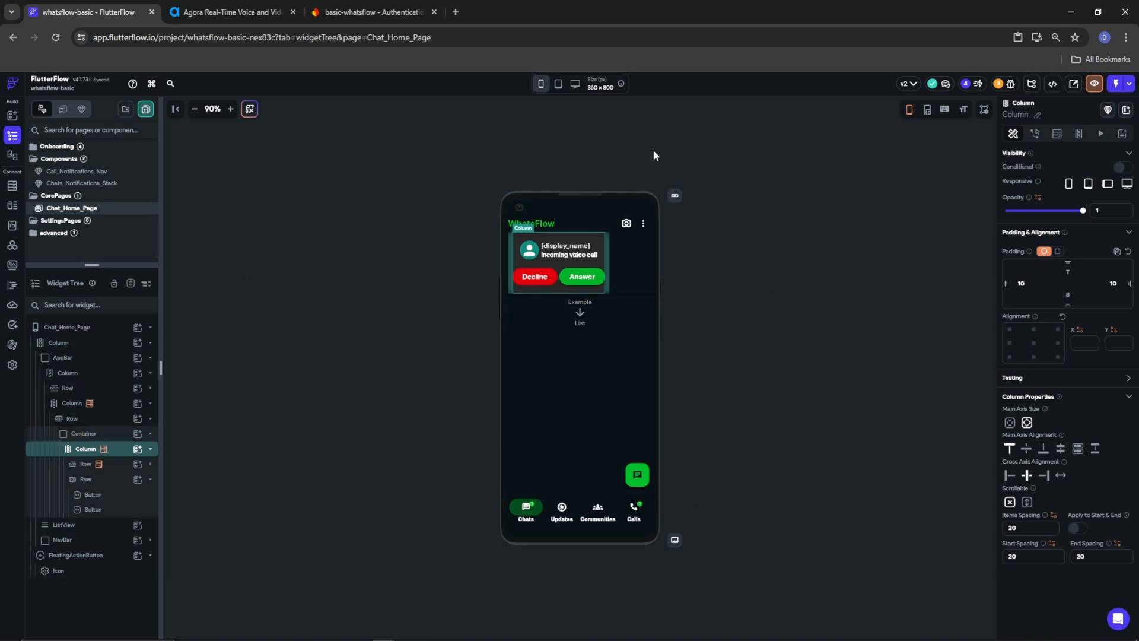
click(510, 278)
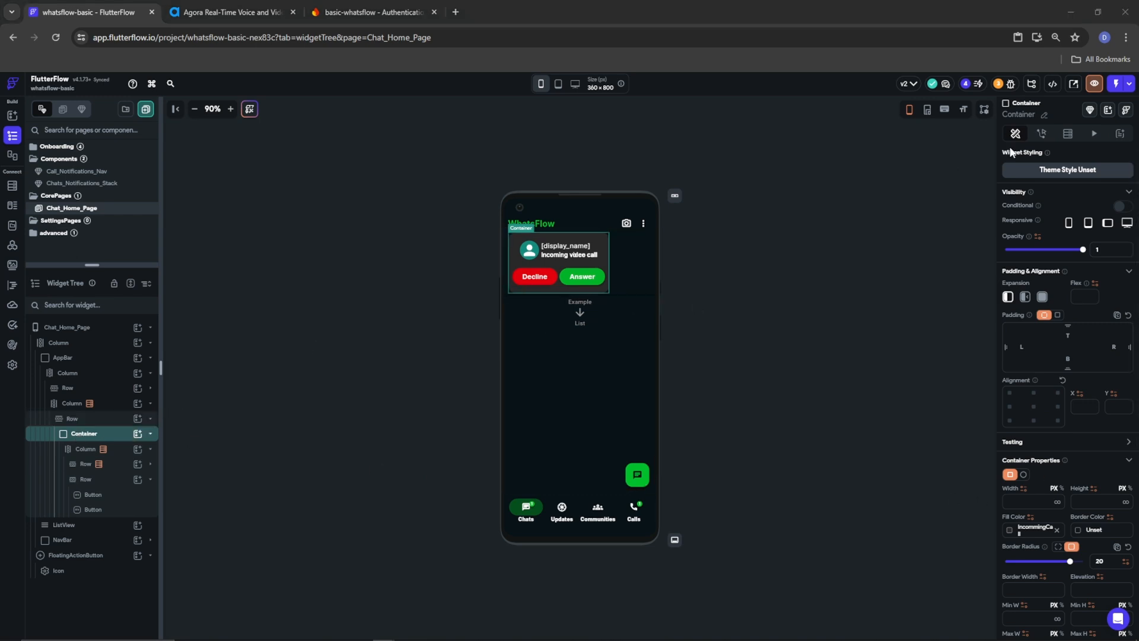
Convert the call Container into a component named Incomming_Call_Box
click(1089, 109)
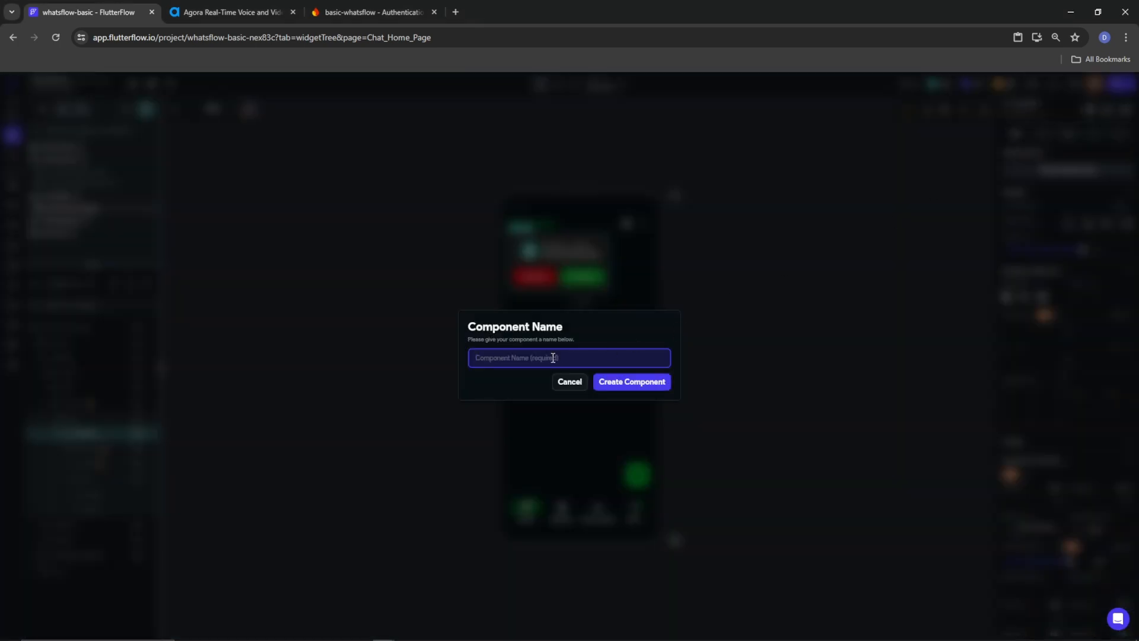
text(Incomming_Call_Box)
click(627, 383)
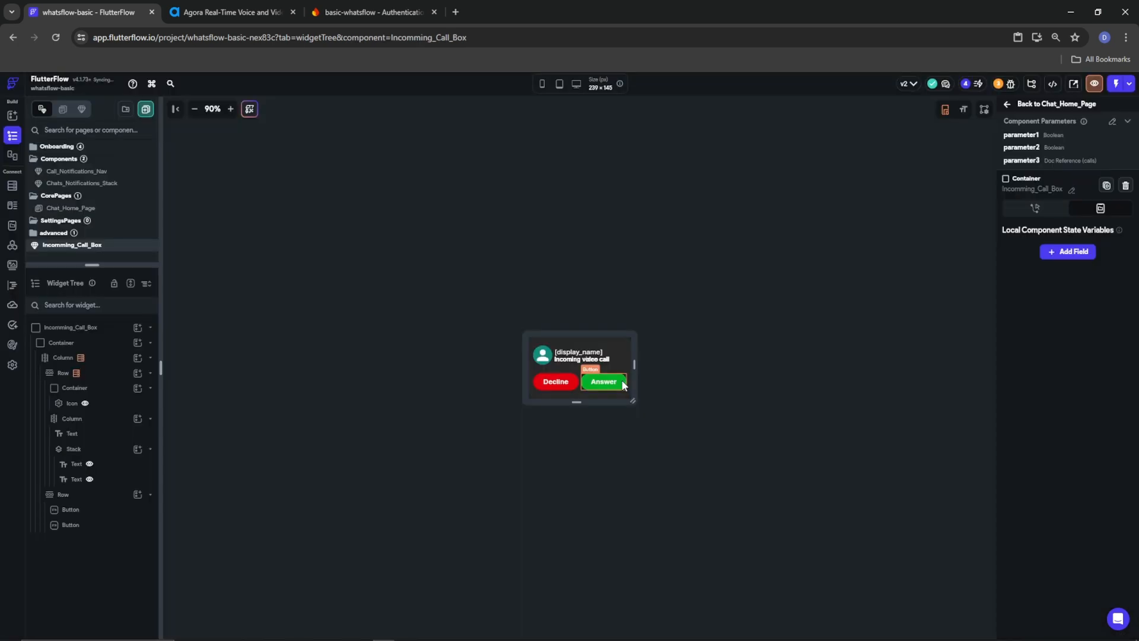
Set the component Column's Main Axis Size to minimum so the card hugs its content
click(59, 392)
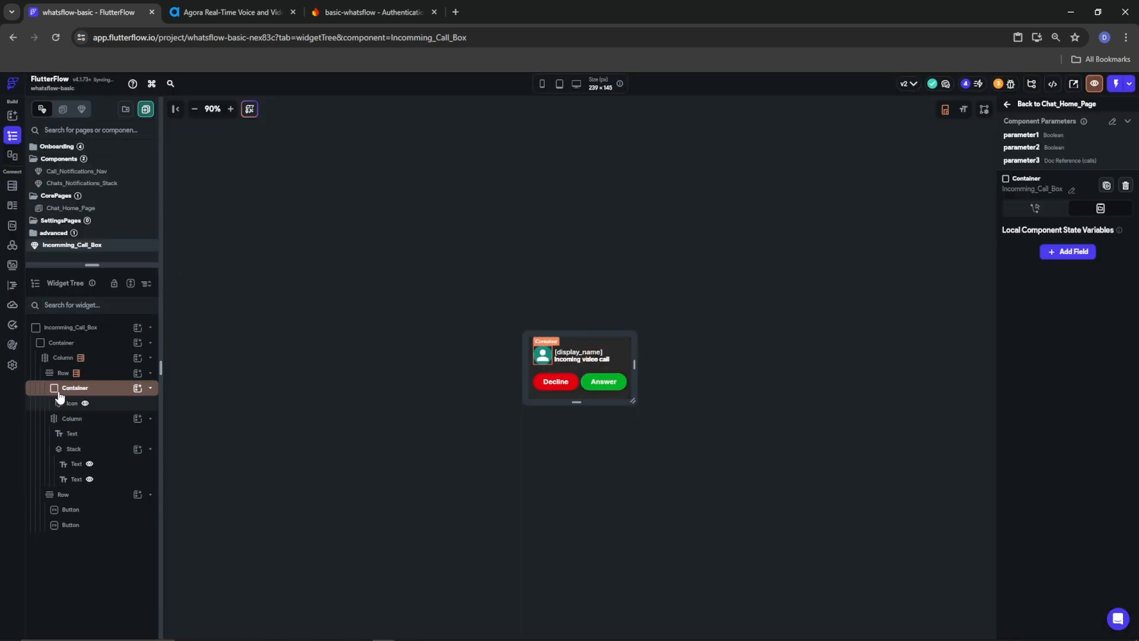
click(74, 328)
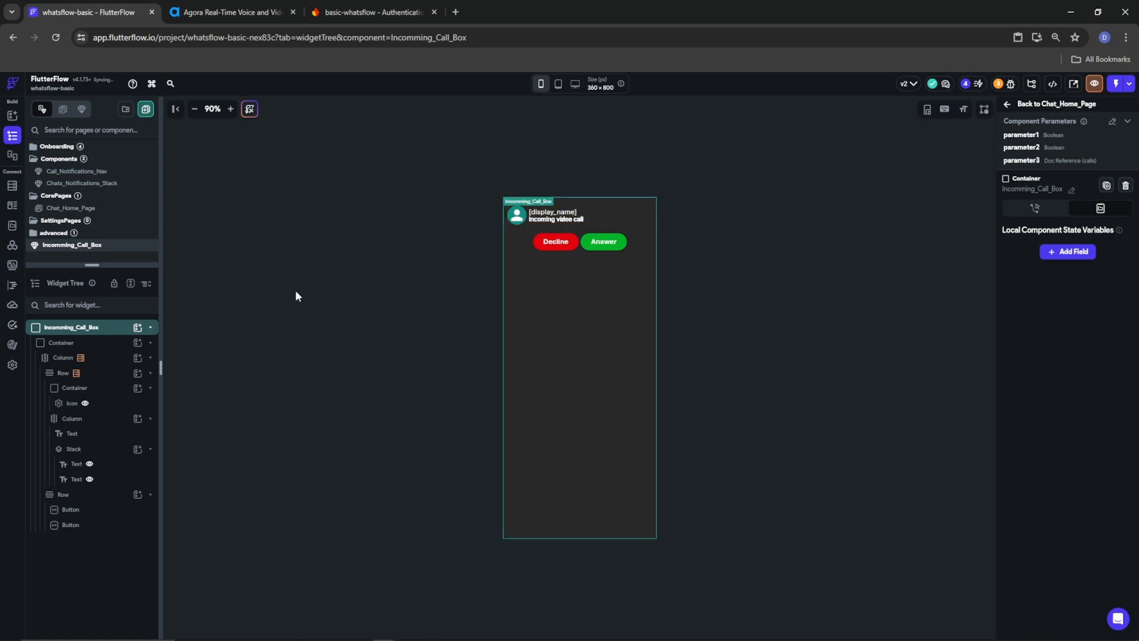
click(61, 357)
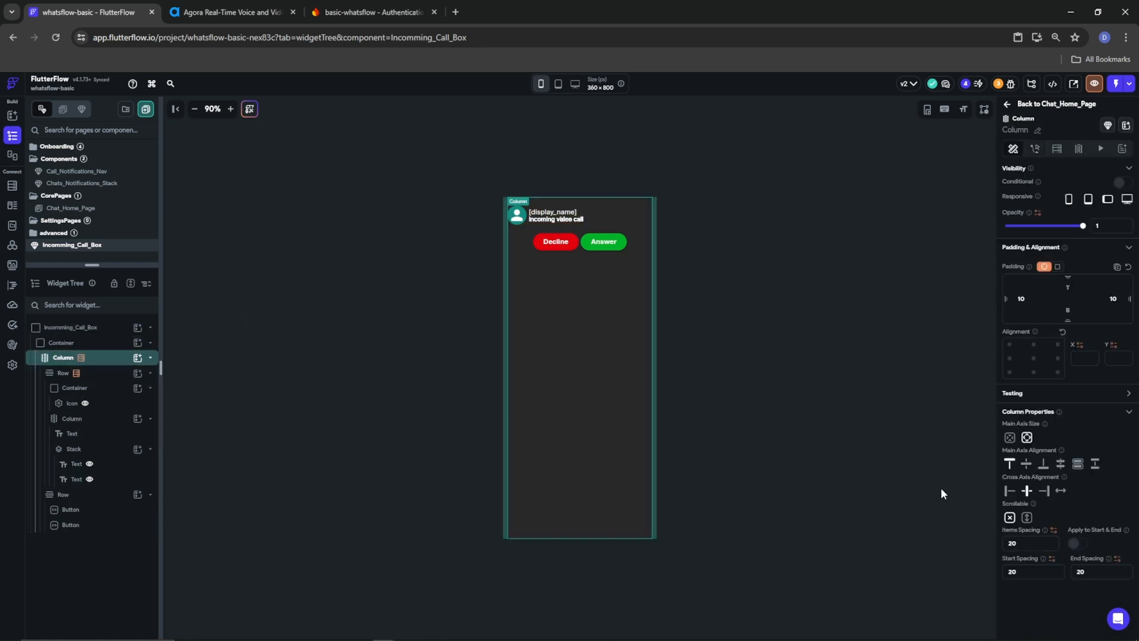
click(1009, 437)
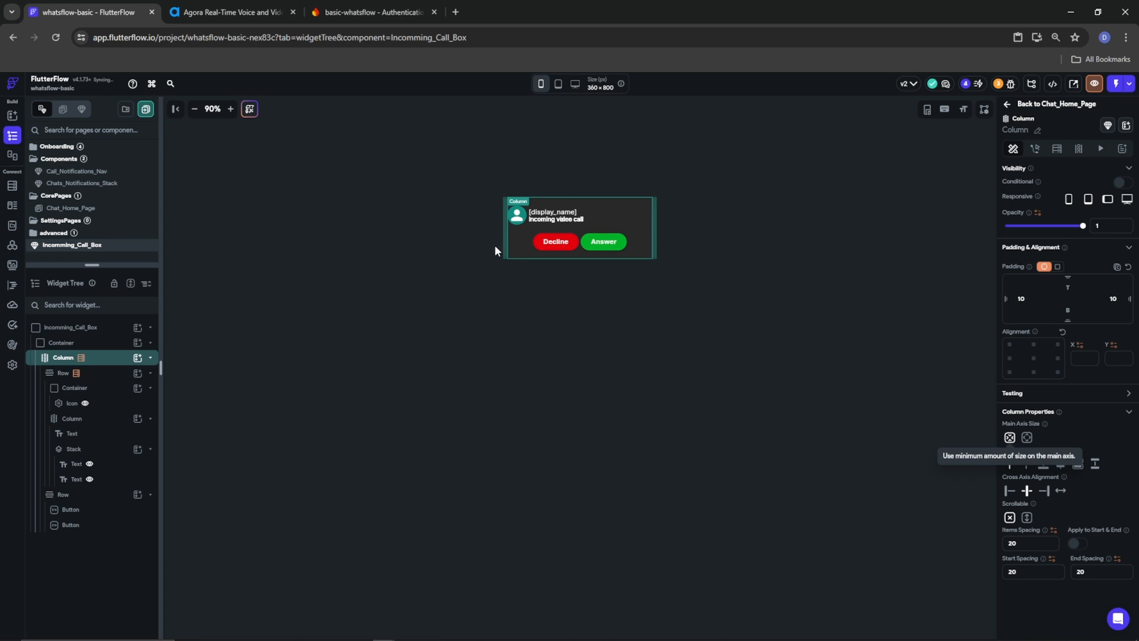
click(805, 258)
click(805, 258)
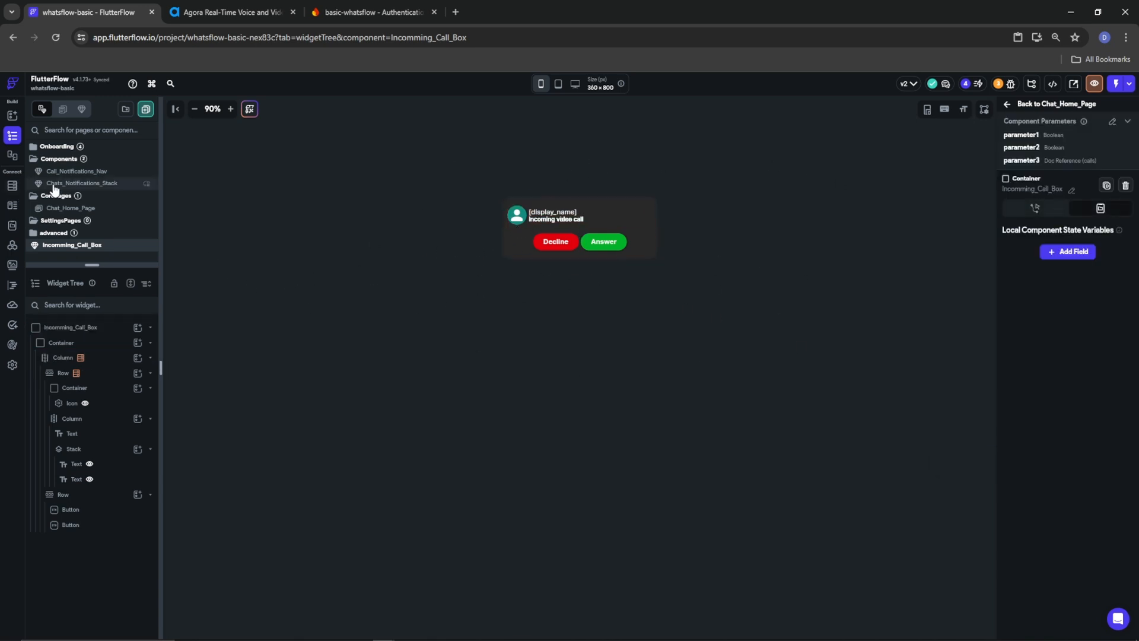
On Chat_Home_Page, center the Incomming_Call_Box within its Row
click(64, 212)
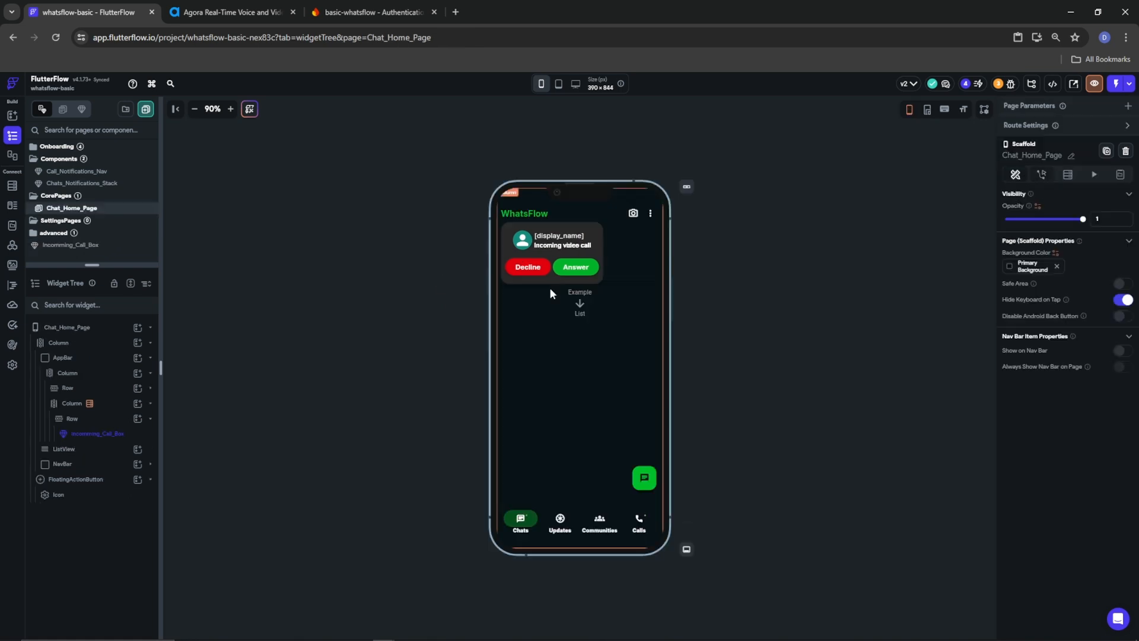
click(607, 266)
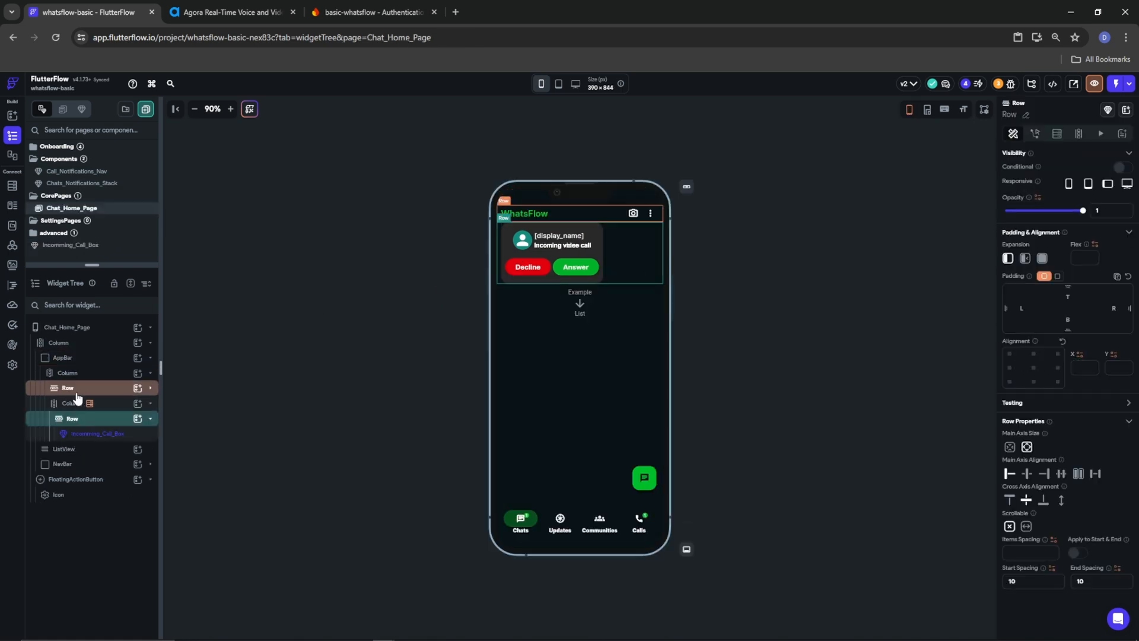
click(92, 436)
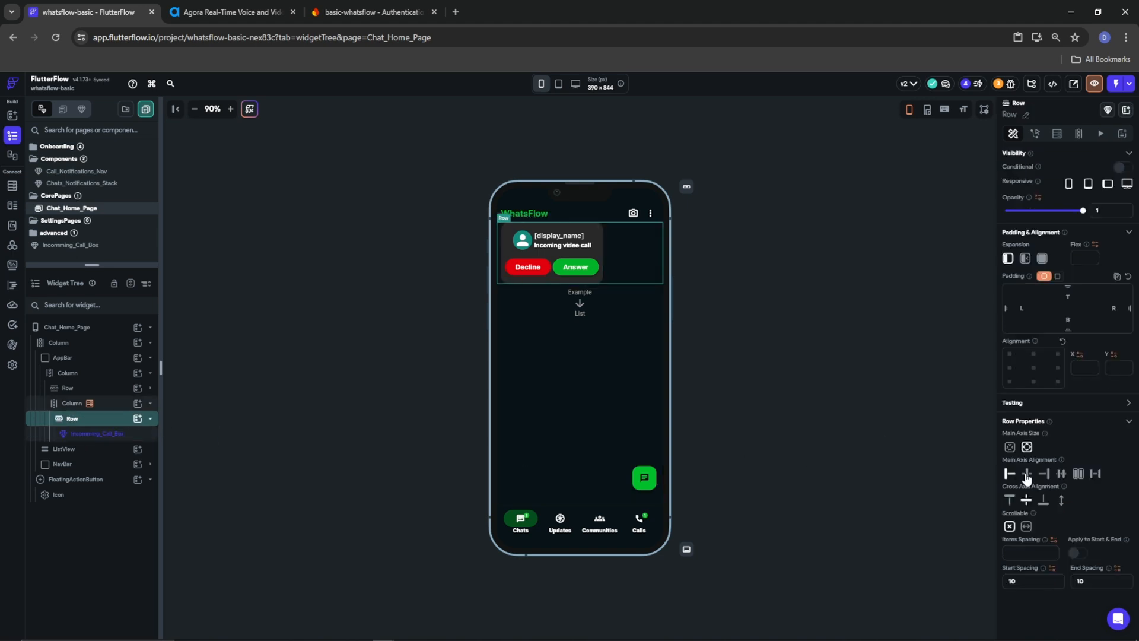
click(1027, 473)
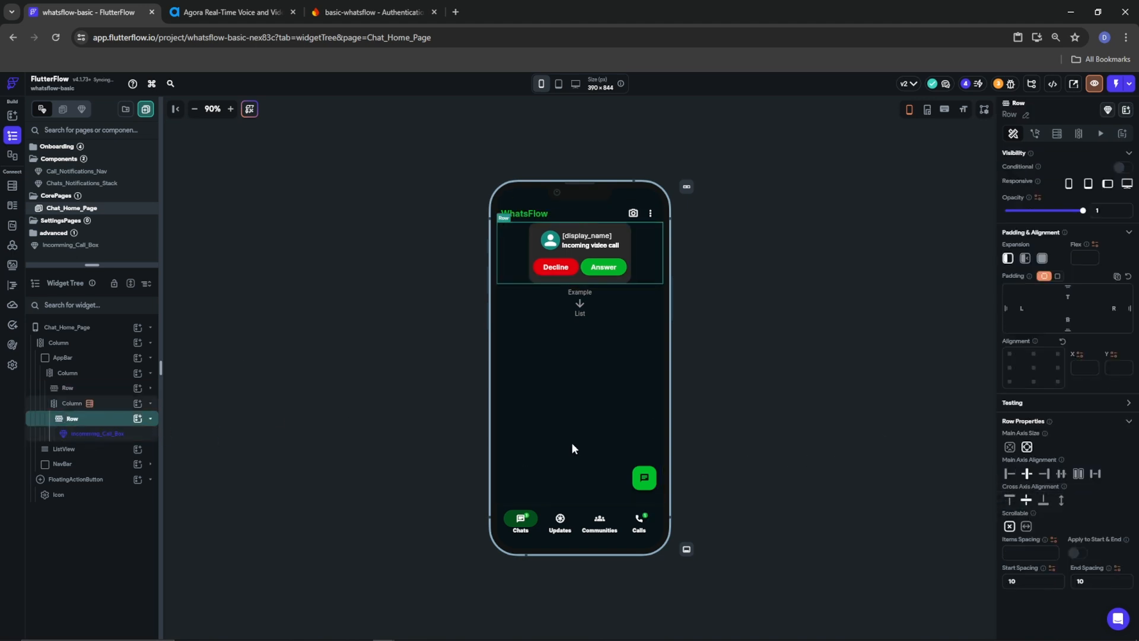
Set the Incomming_Call_Box instance's expansion to expanded to fill the Row's width
click(98, 434)
click(1043, 298)
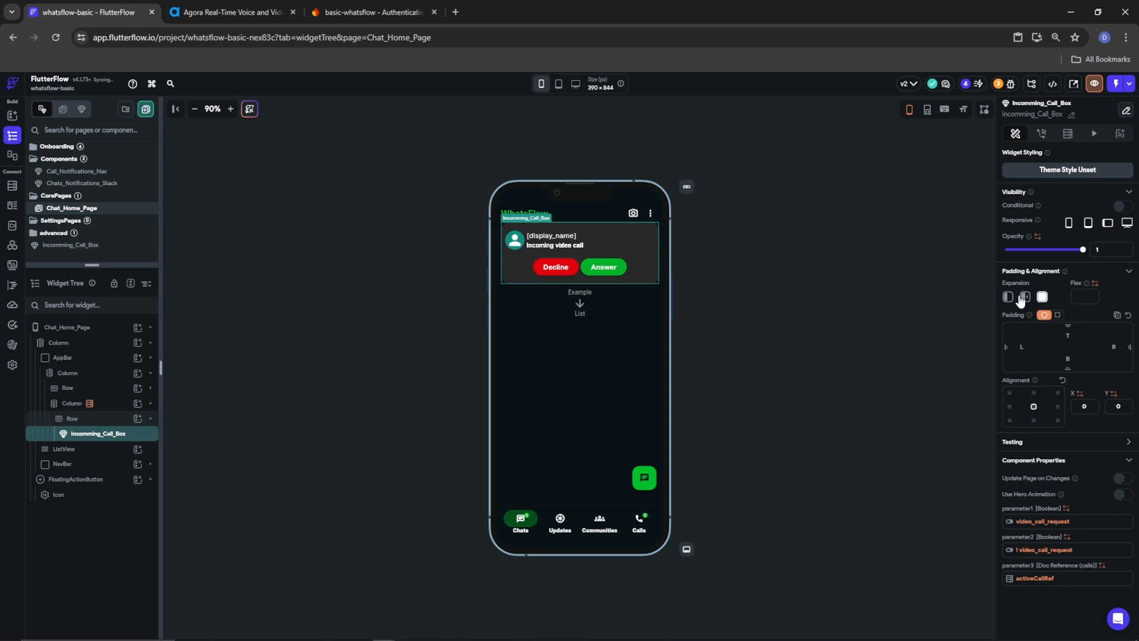
click(771, 255)
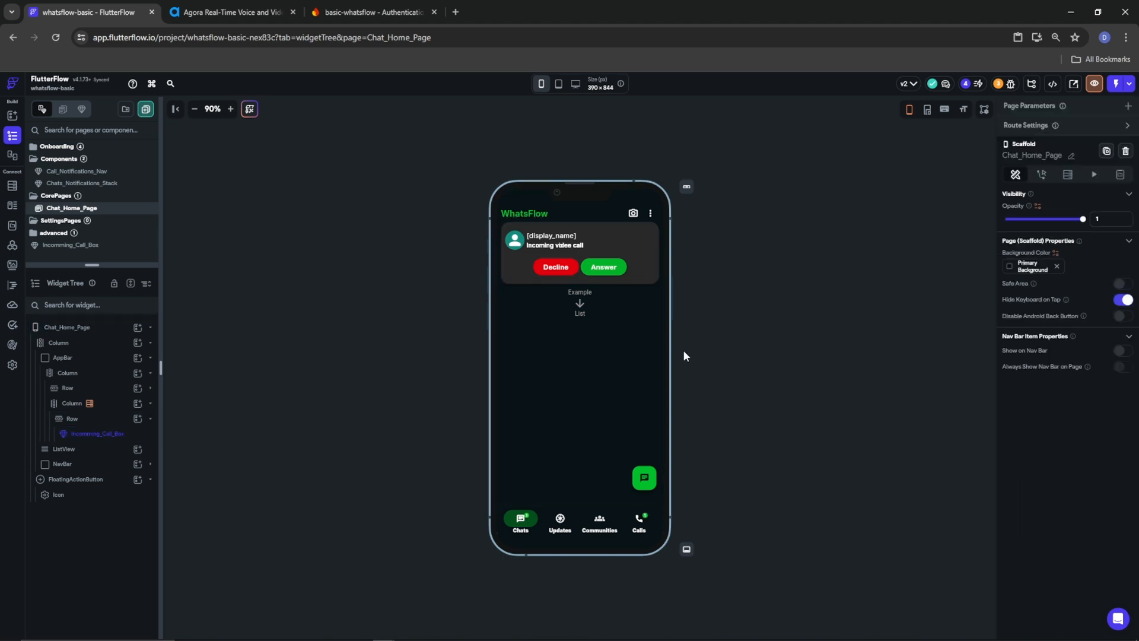
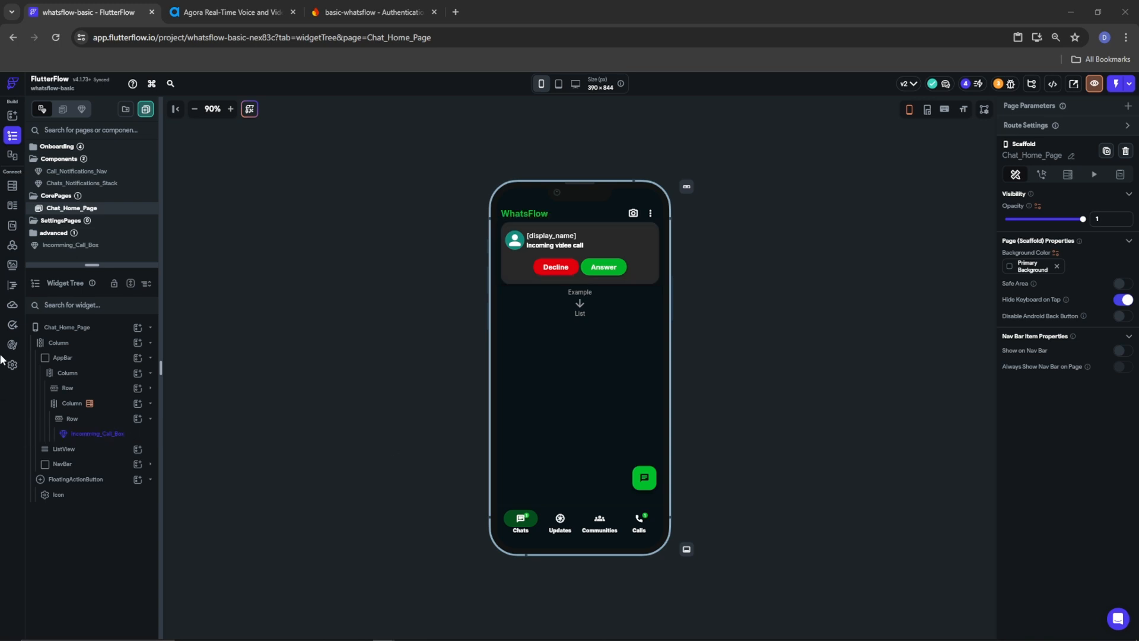
Select the Column holding the Incomming_Call_Box and bring up its list of widgets to add
click(69, 406)
click(69, 407)
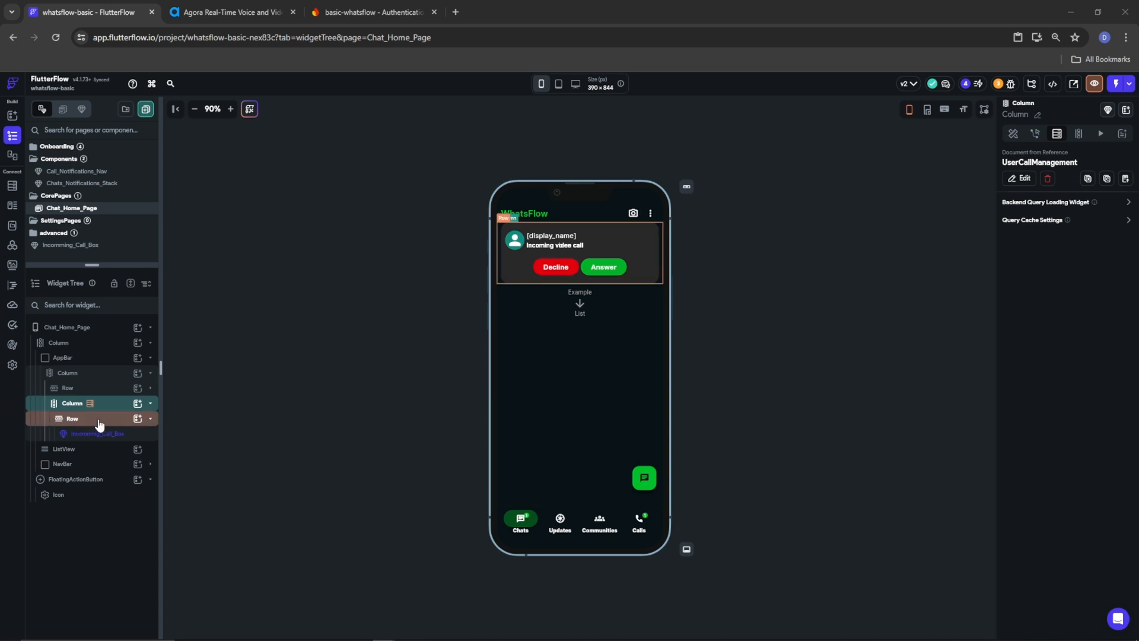
click(72, 418)
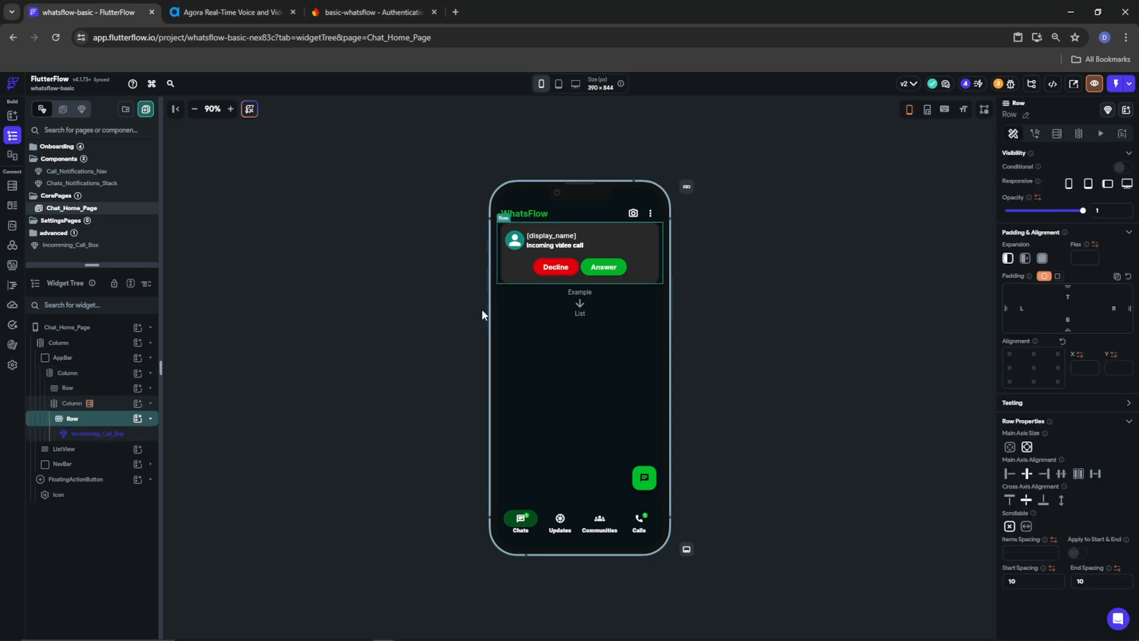
click(126, 406)
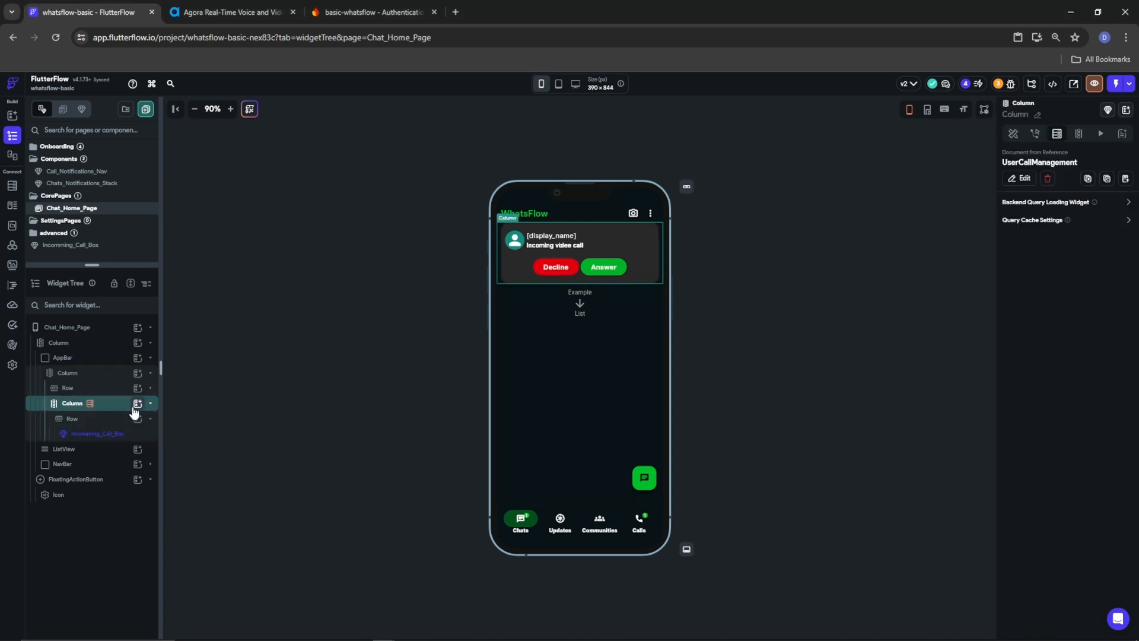
click(137, 404)
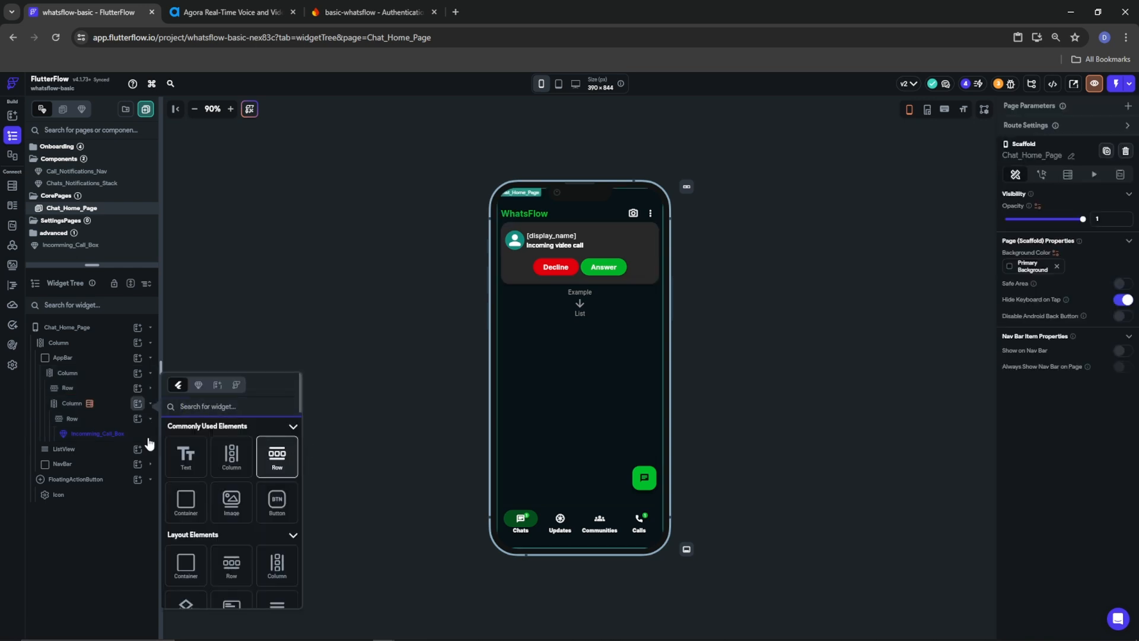
Add a Row below the call box with a top-right-aligned, full-width Container that has no fixed height
click(274, 456)
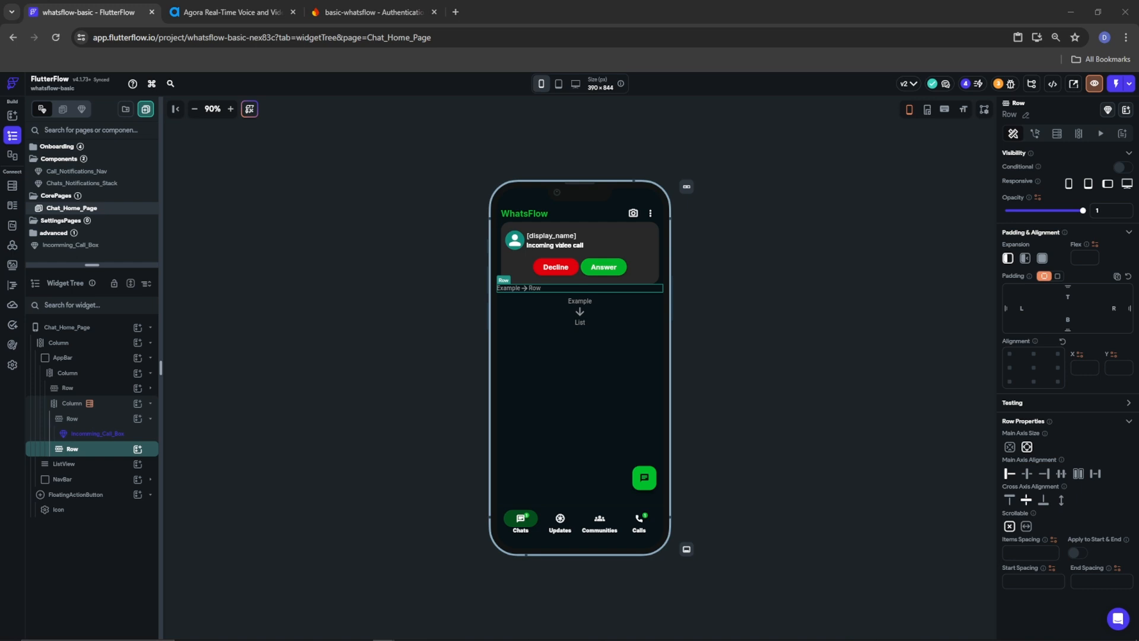
click(138, 452)
click(138, 449)
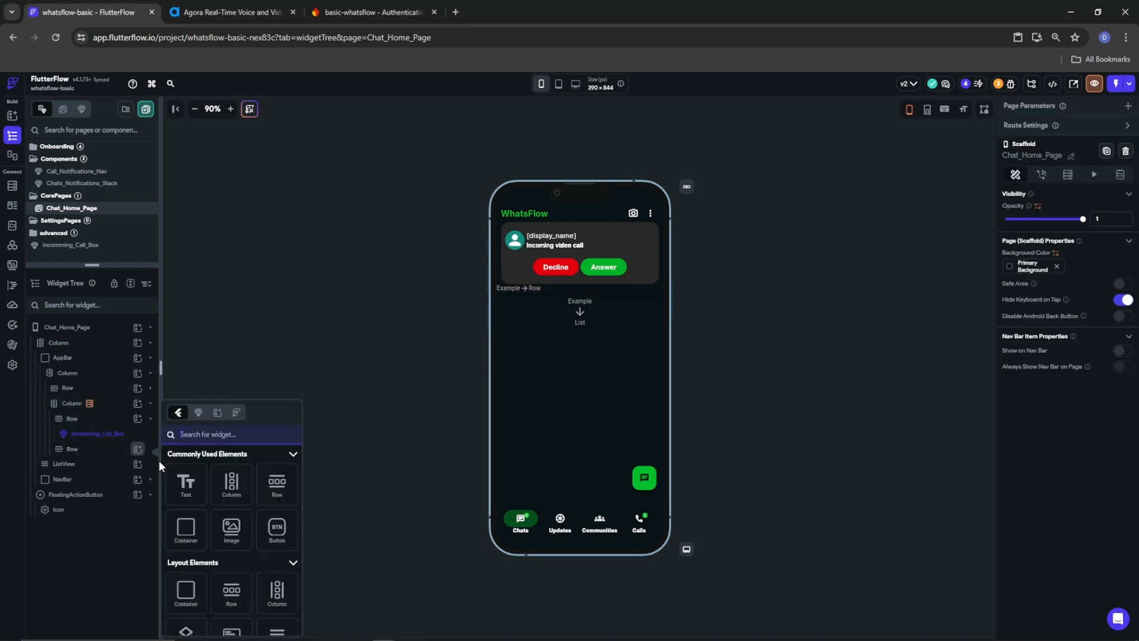
click(193, 529)
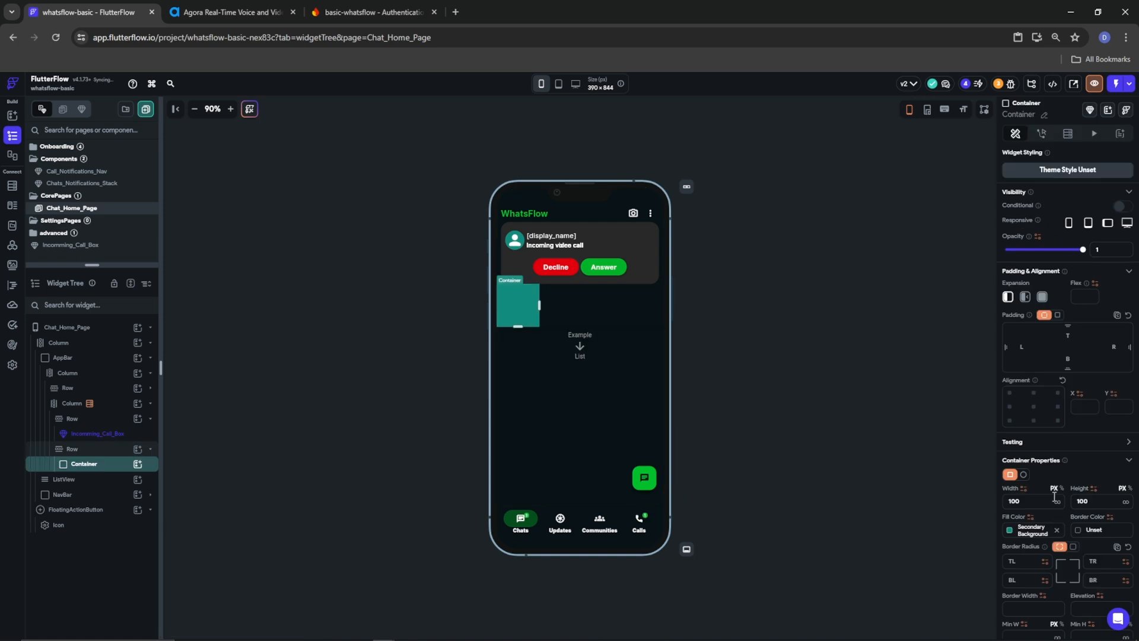
click(1057, 392)
click(1041, 297)
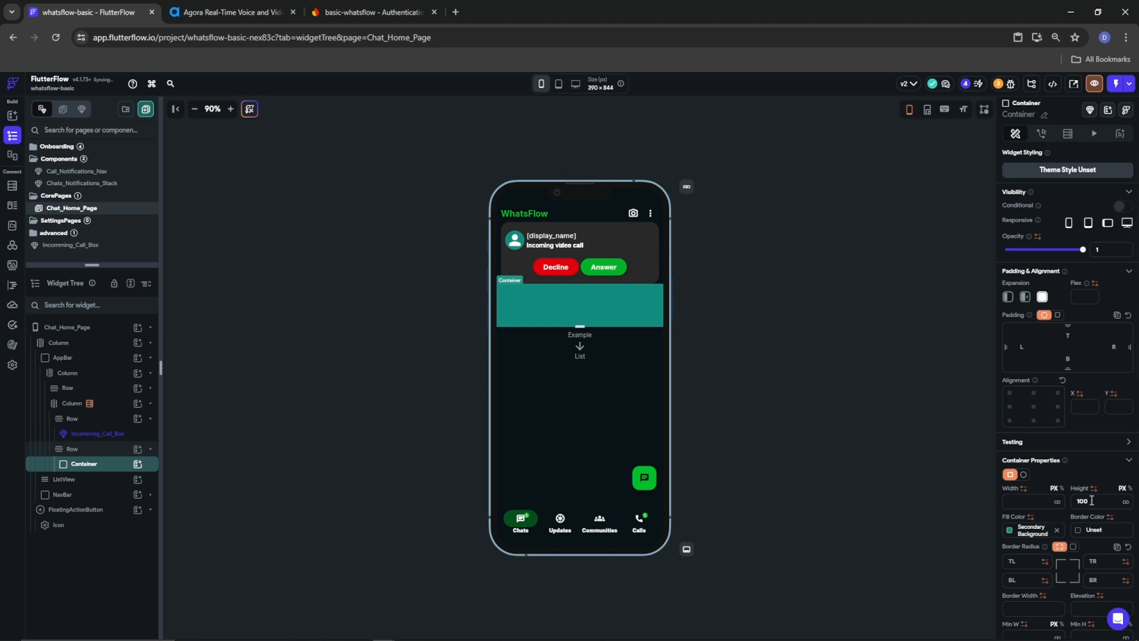
key(BackSpace)
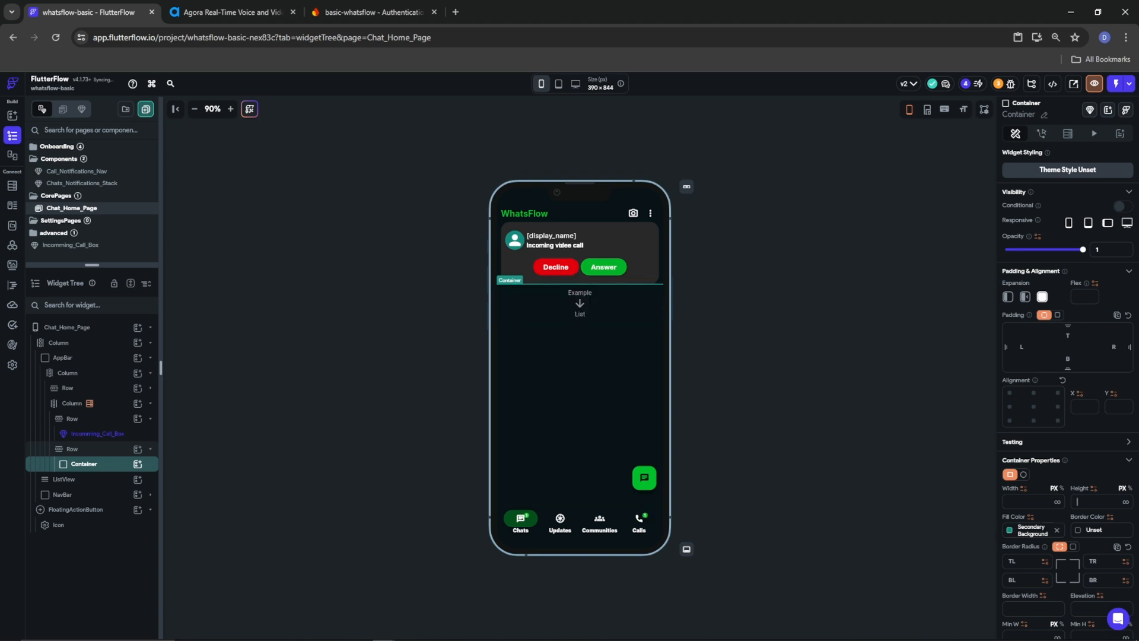
Give the container SearchBox fill, a Tertiary border, corner radius 25 and border width 2
click(1016, 529)
scroll(888, 586, down, 5)
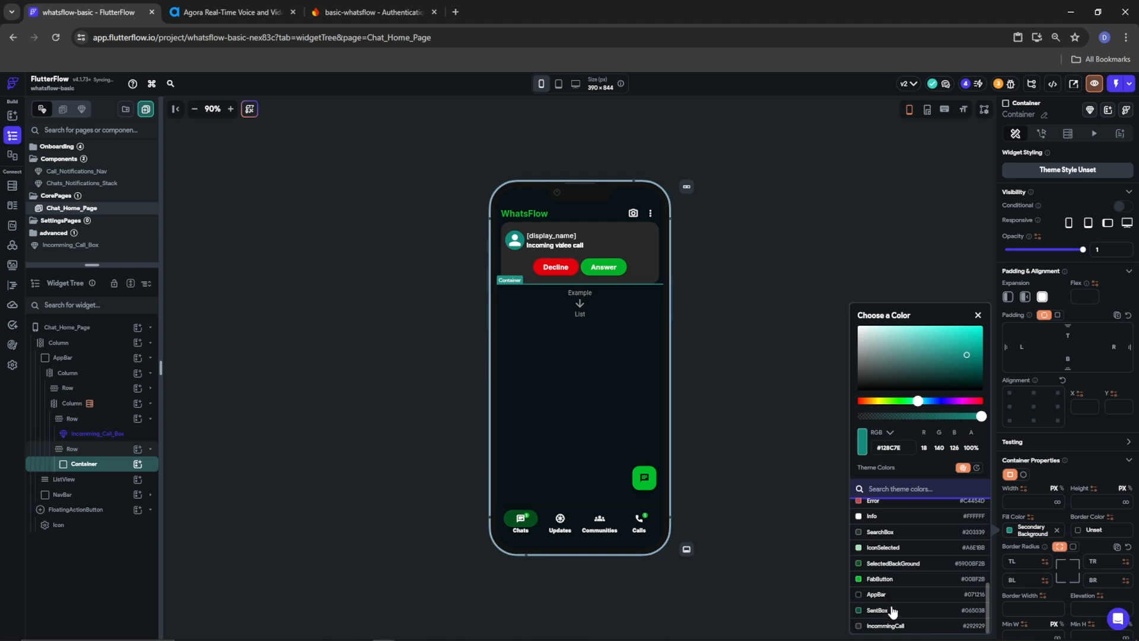
click(881, 532)
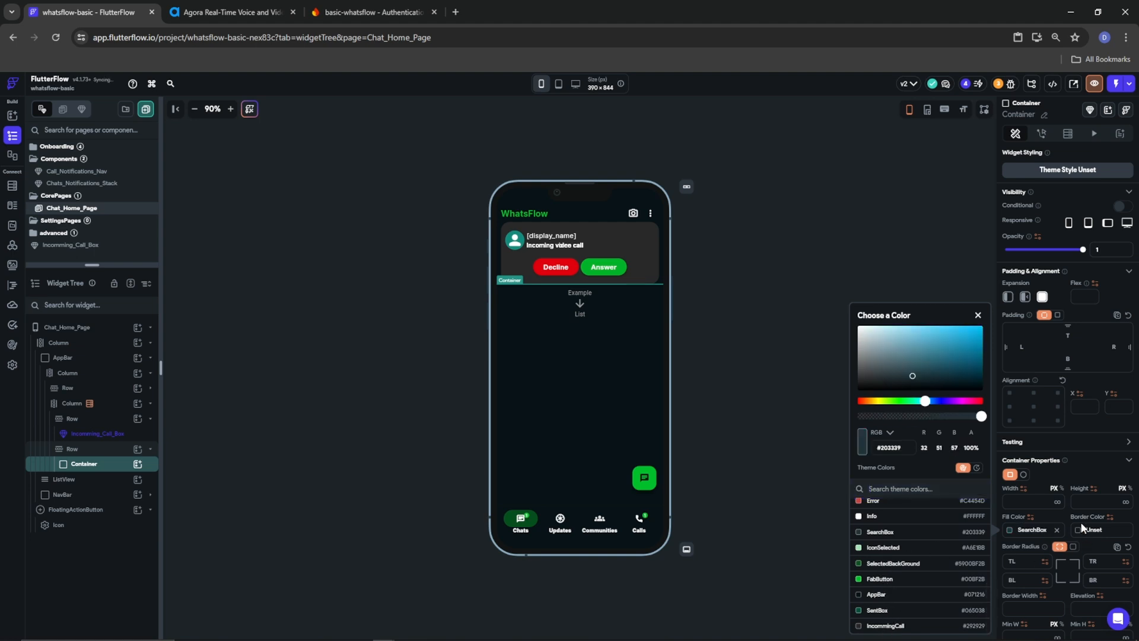
click(1081, 527)
click(1080, 532)
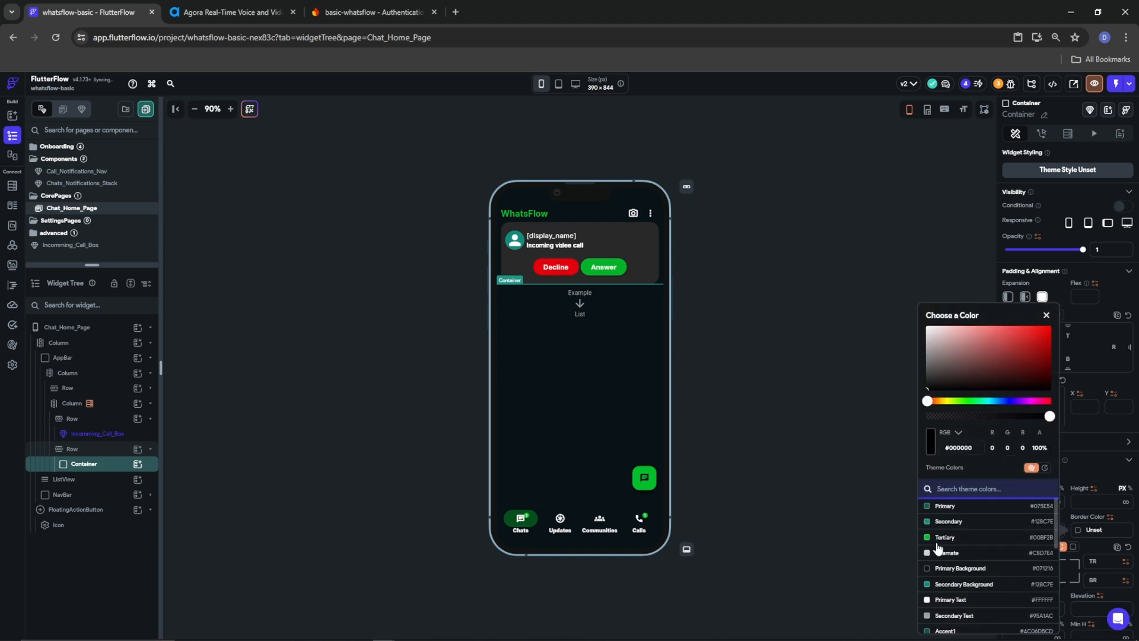
click(943, 537)
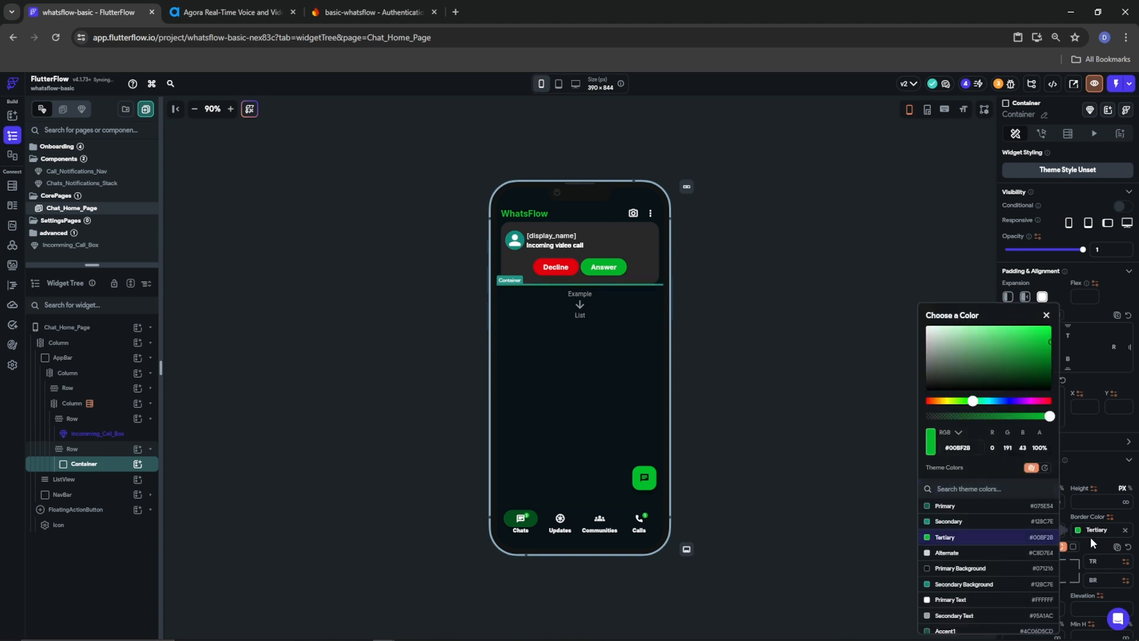
click(1084, 539)
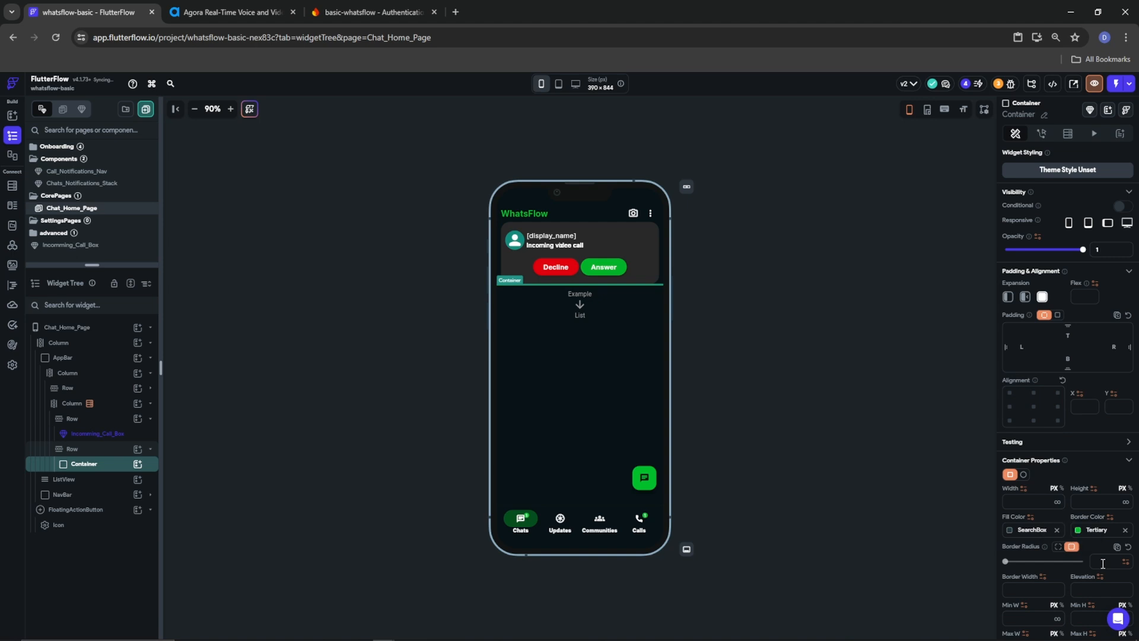
click(1102, 562)
text(252)
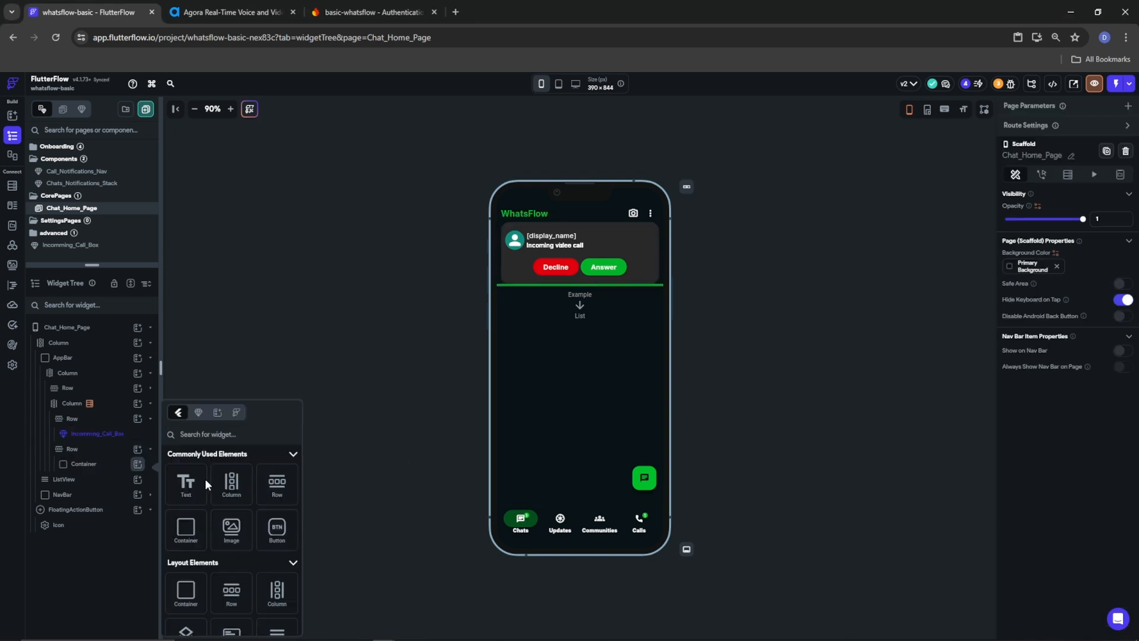
Add a Row with 10 start/end spacing inside the container and place a LottieAnimation in it
click(277, 483)
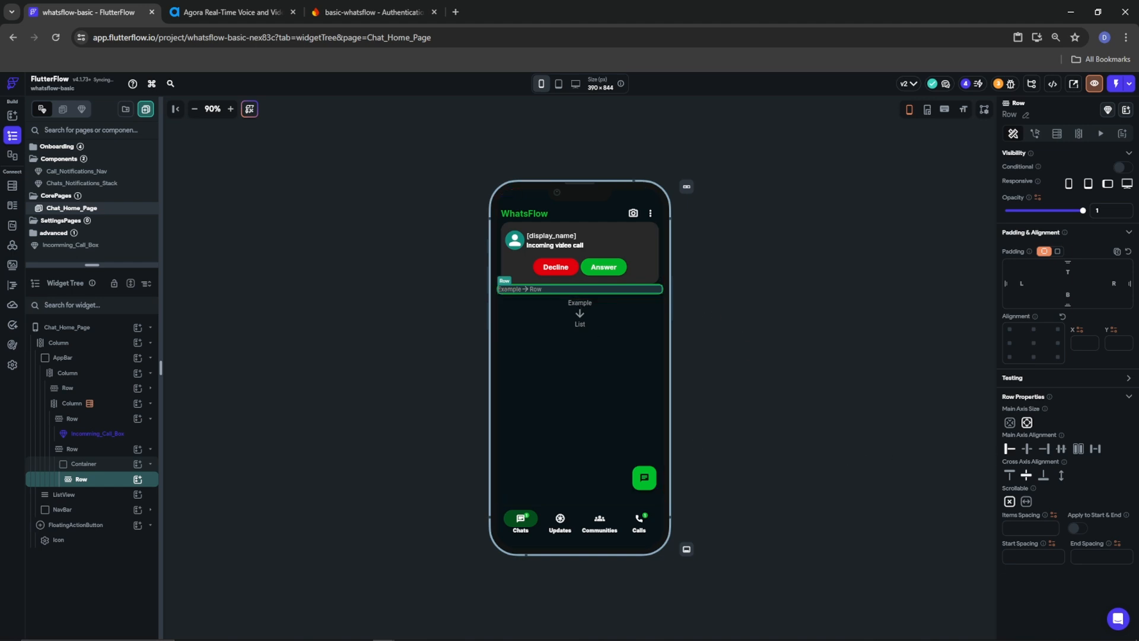
click(1023, 555)
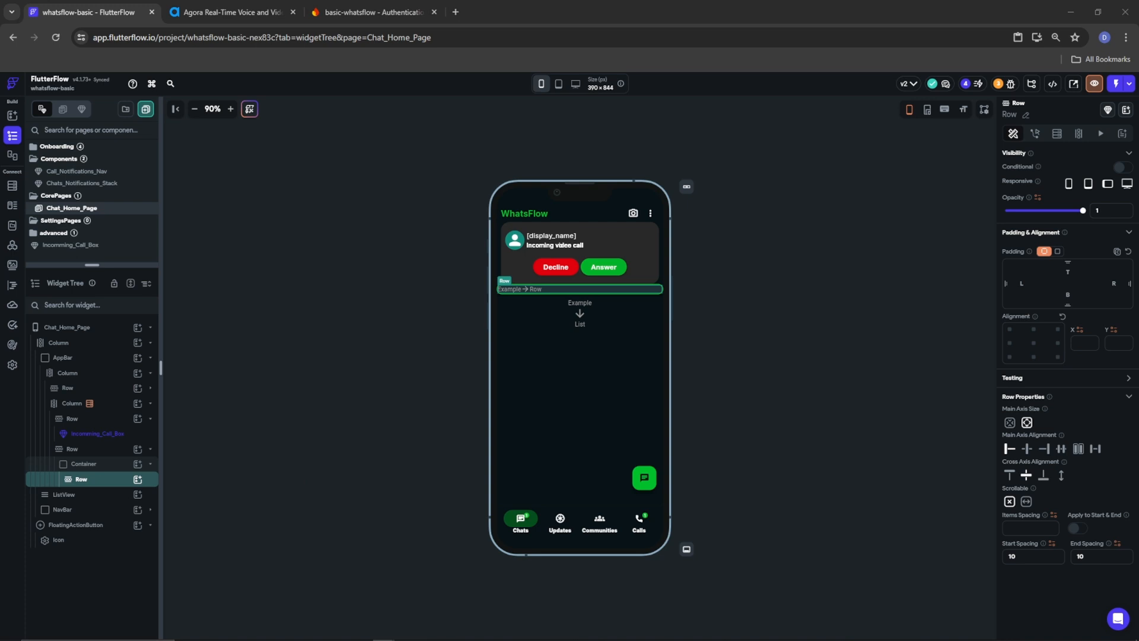
click(138, 479)
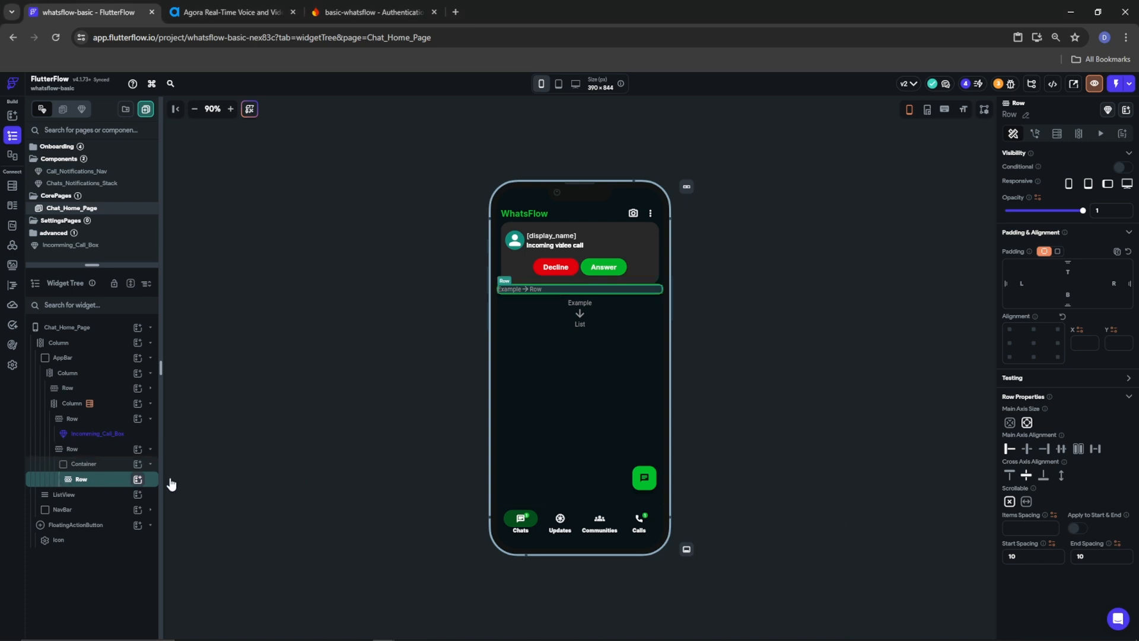
text(lotti)
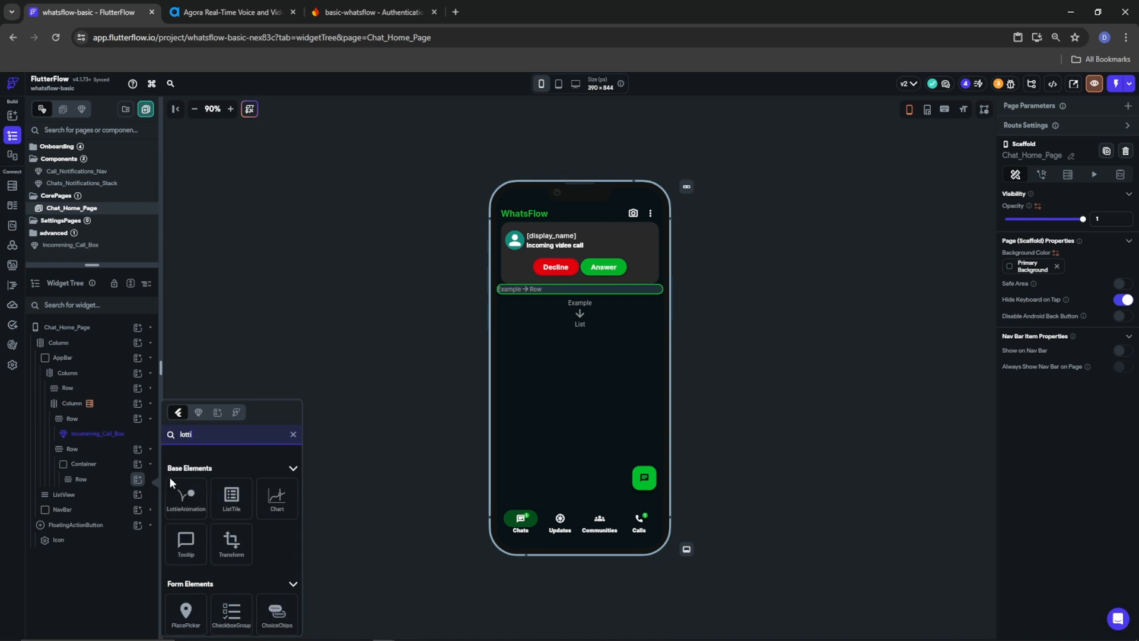
click(185, 496)
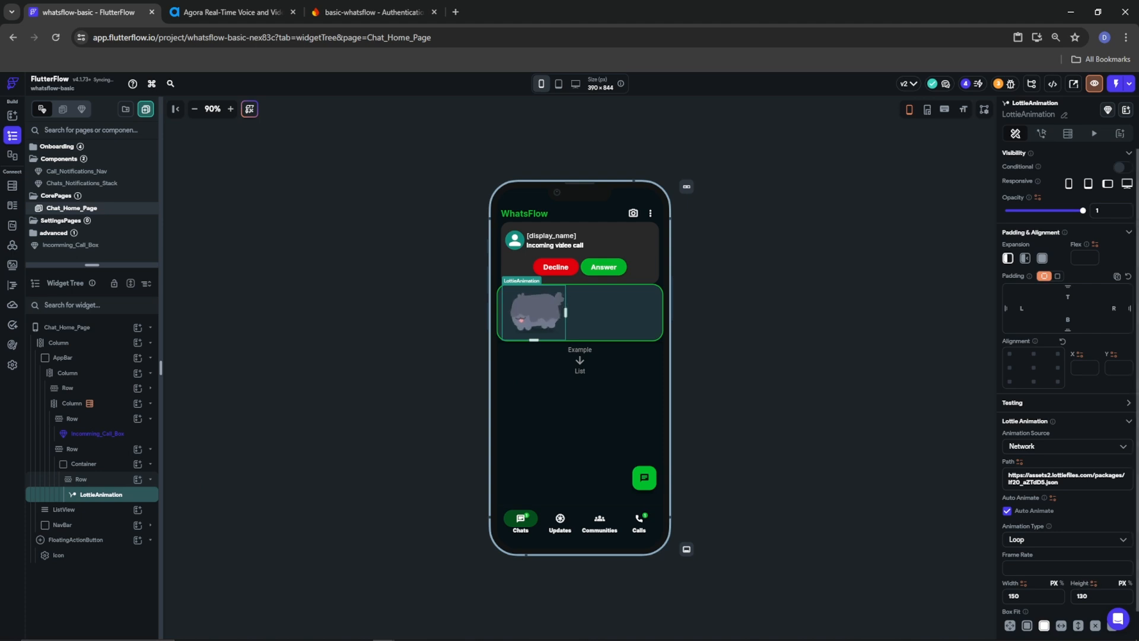
Size the Lottie animation to 45×45 and switch its source to Asset
double_click(1024, 594)
text(45)
double_click(1105, 595)
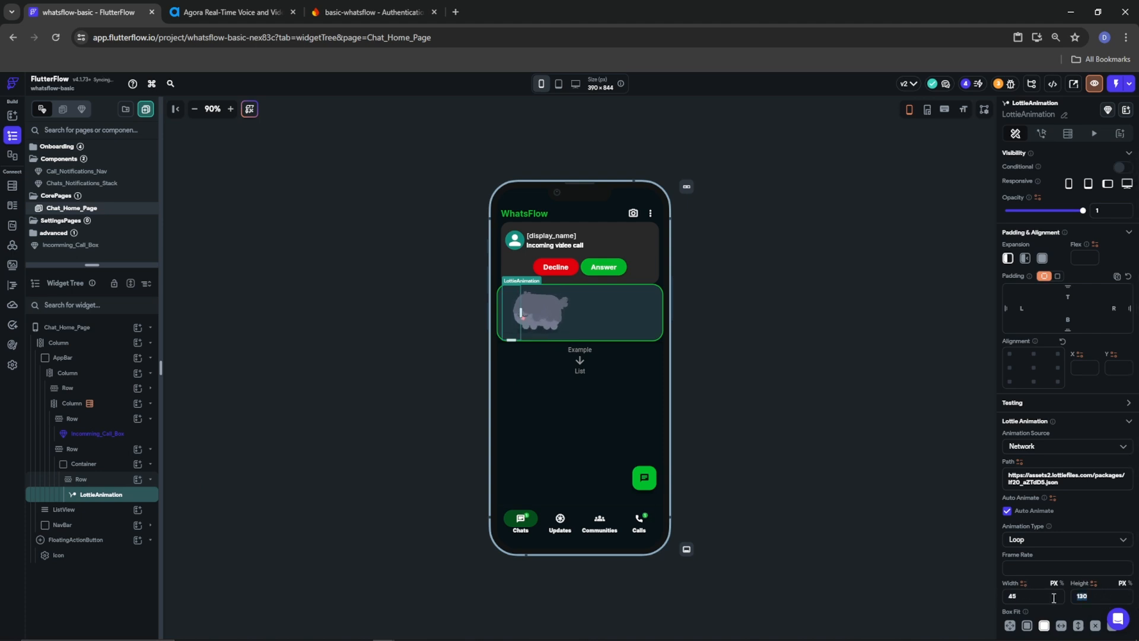
text(45)
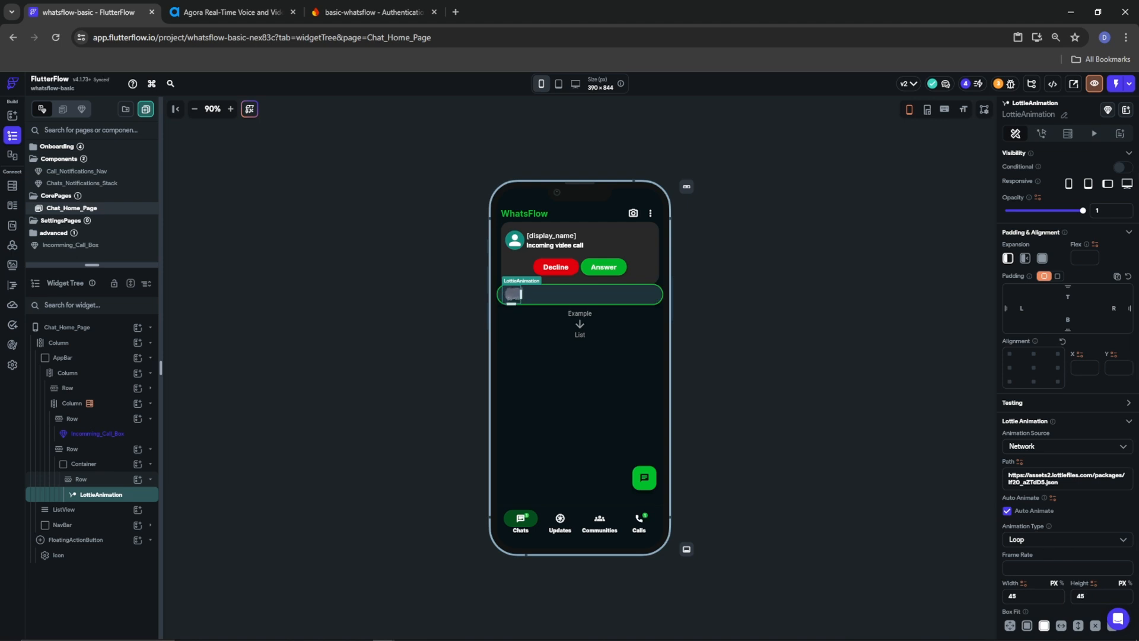
click(1052, 451)
click(1032, 468)
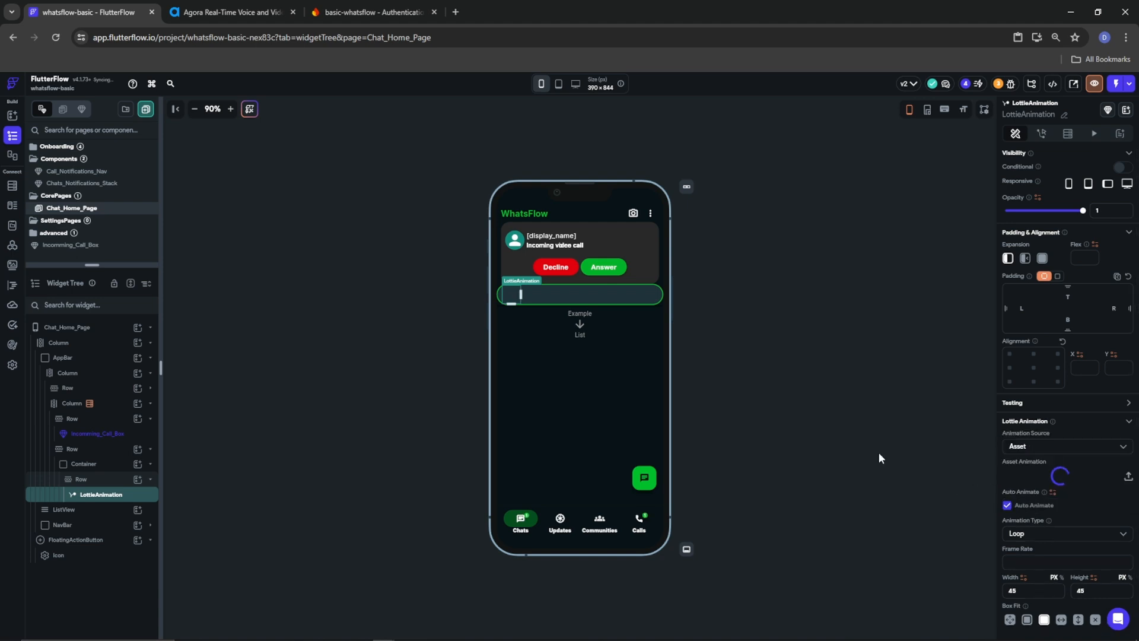
click(455, 12)
Go to the LottieFiles website and search for 'ai' animations
text(lottiefiles.com)
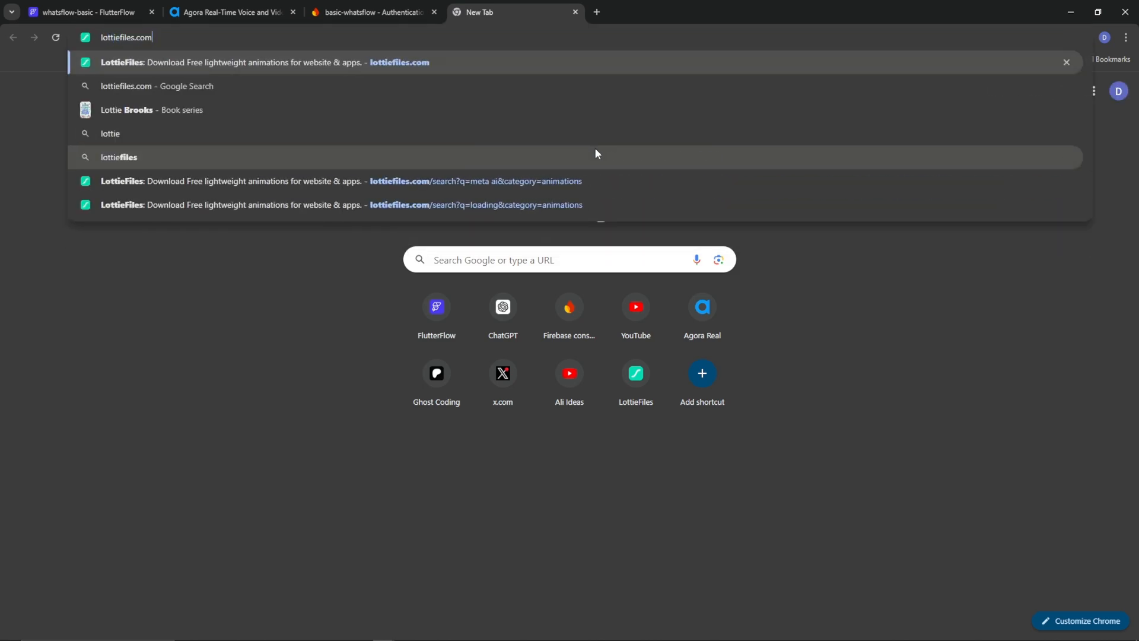
key(Return)
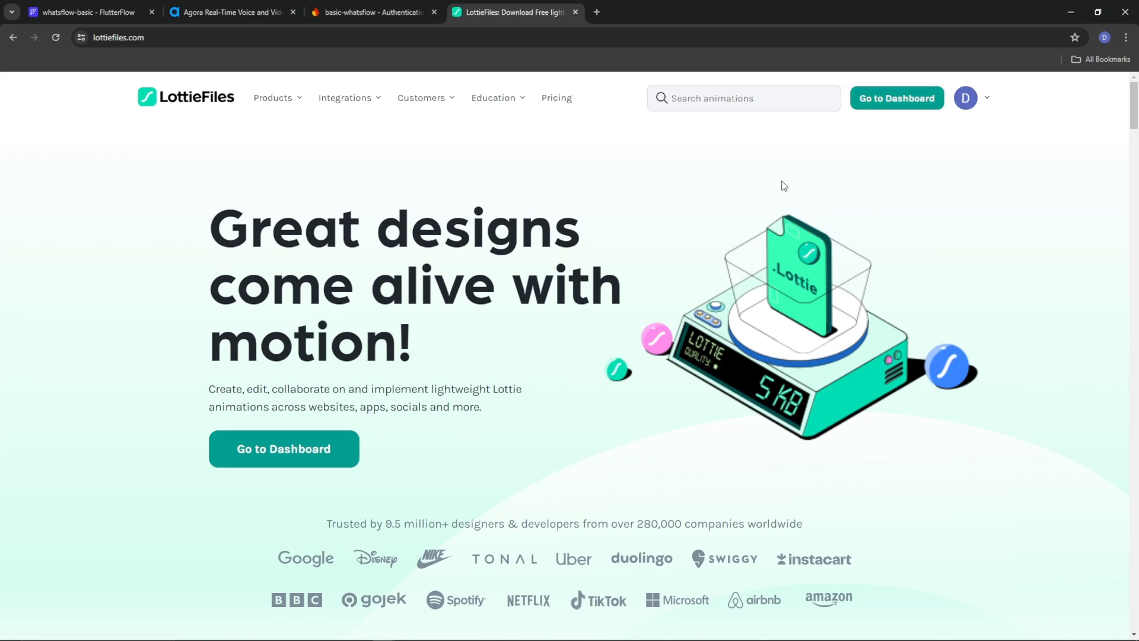
click(732, 108)
text(ai)
key(Return)
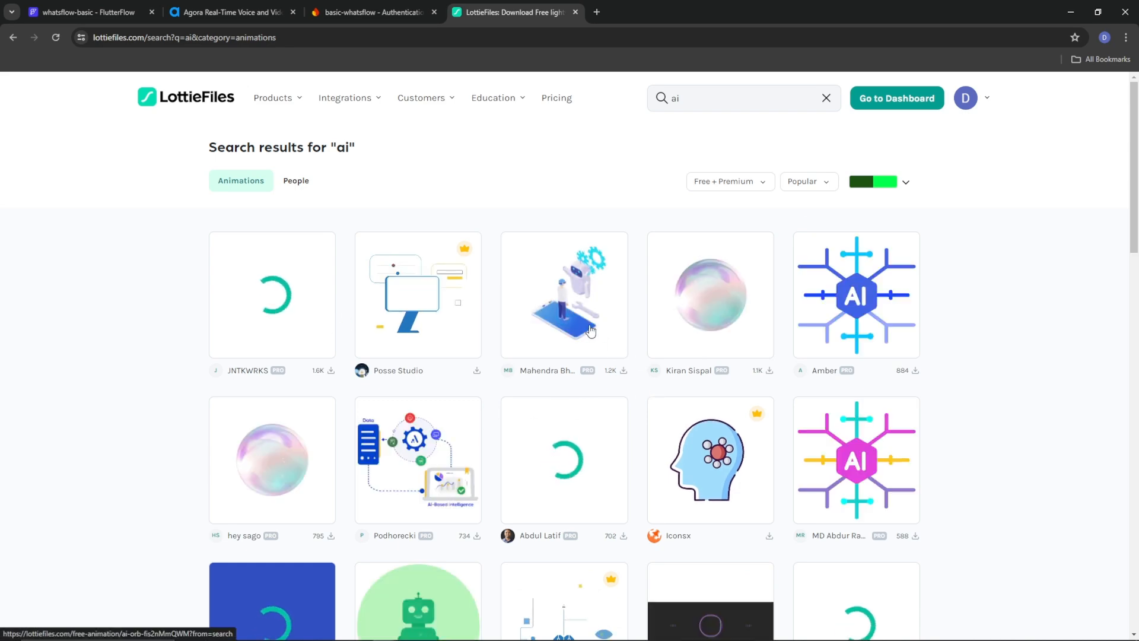
scroll(826, 415, down, 2)
scroll(648, 508, down, 3)
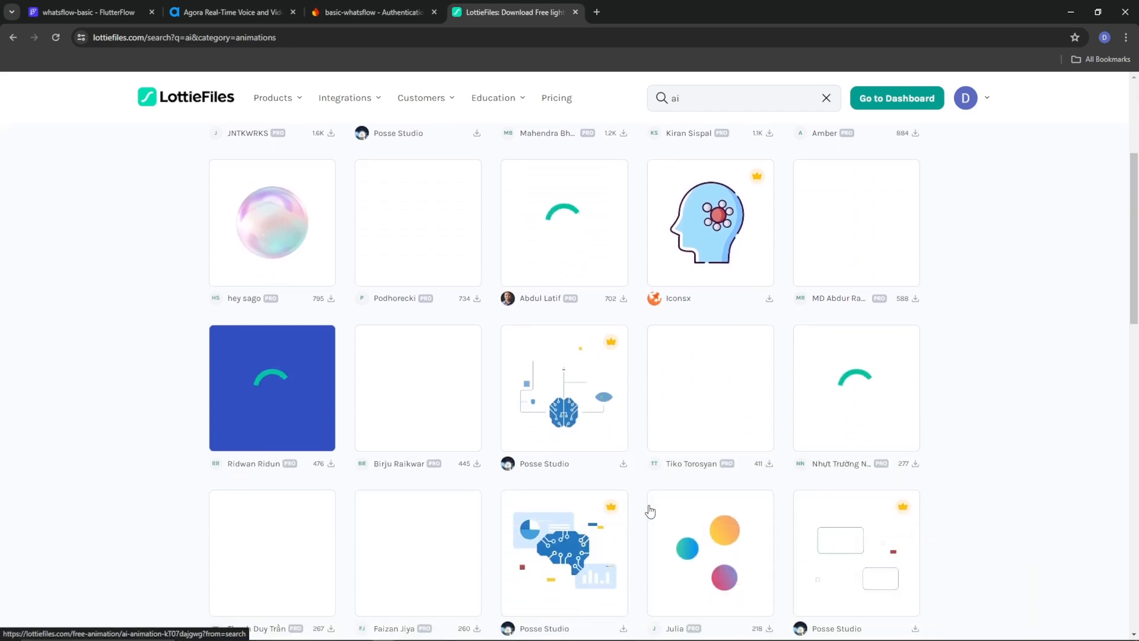
scroll(674, 522, up, 5)
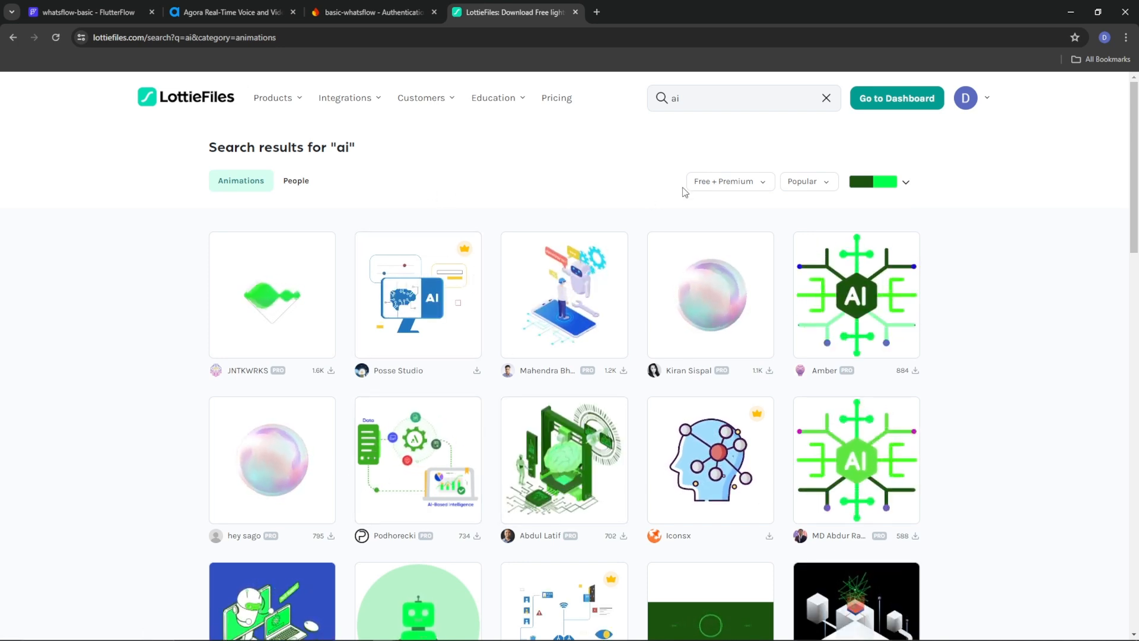
Change the LottieFiles search to 'meta ai' and browse the results
double_click(675, 98)
text(meta ai)
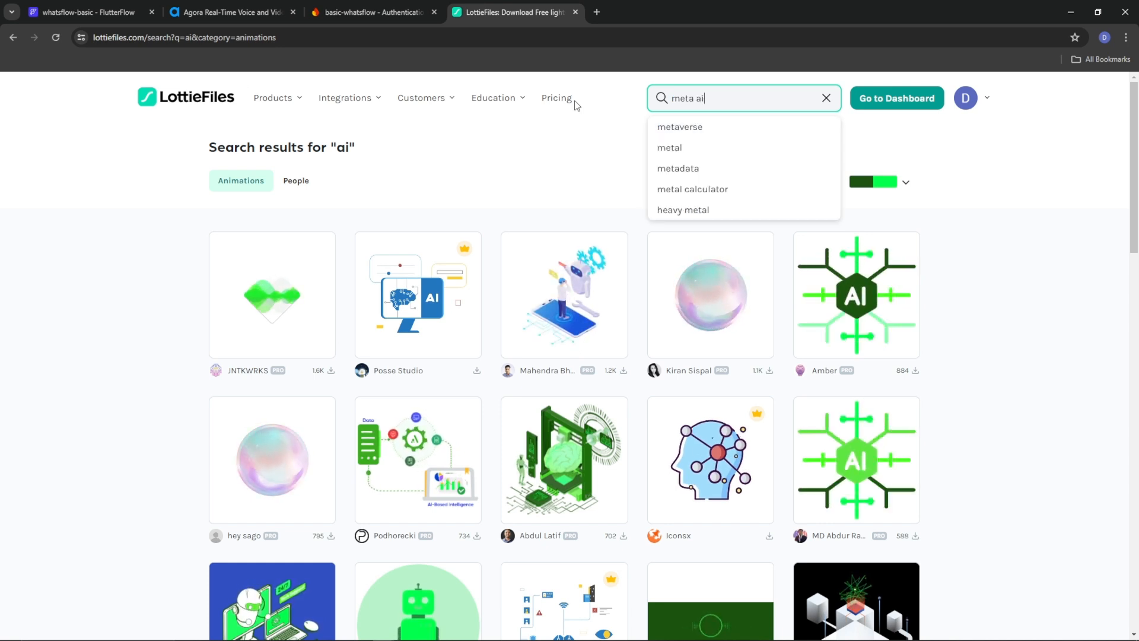
key(Return)
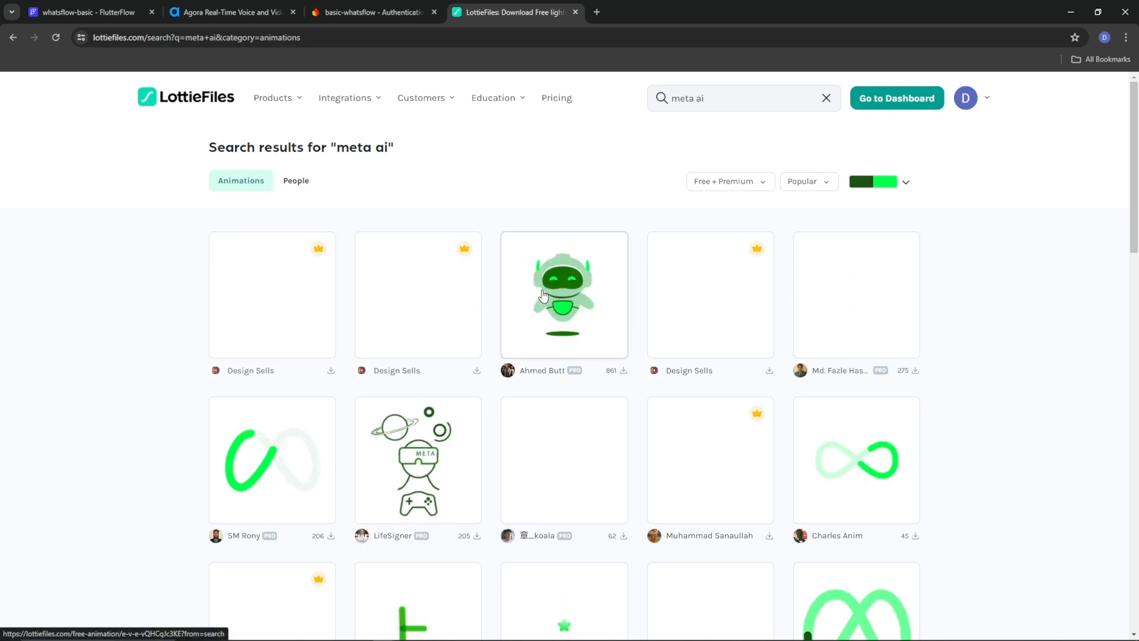
scroll(548, 300, down, 1)
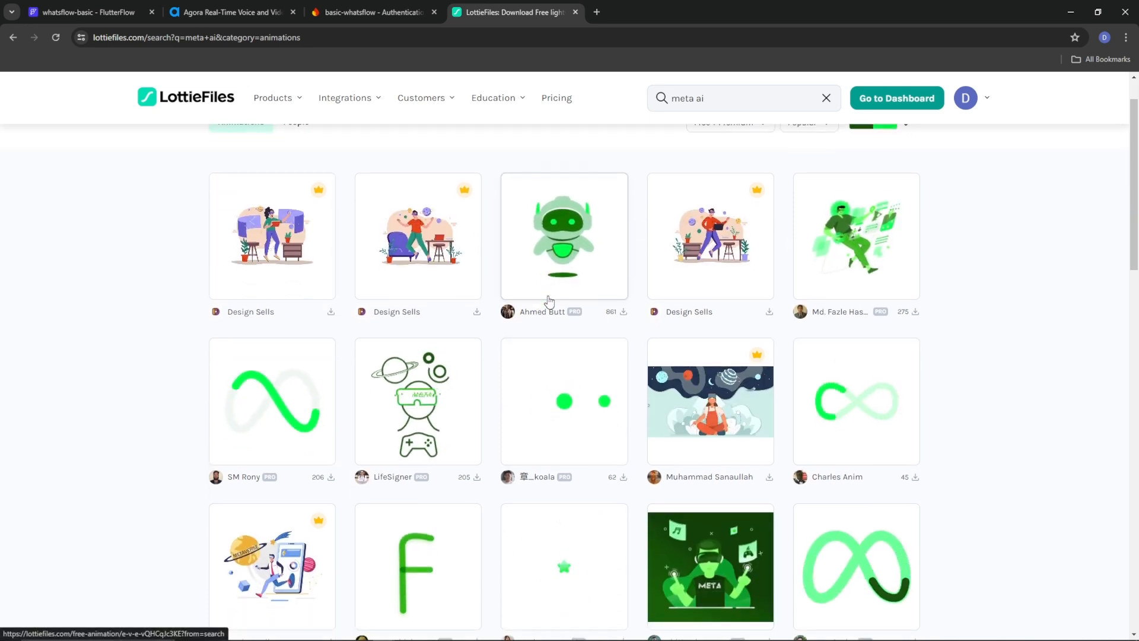
scroll(274, 402, down, 4)
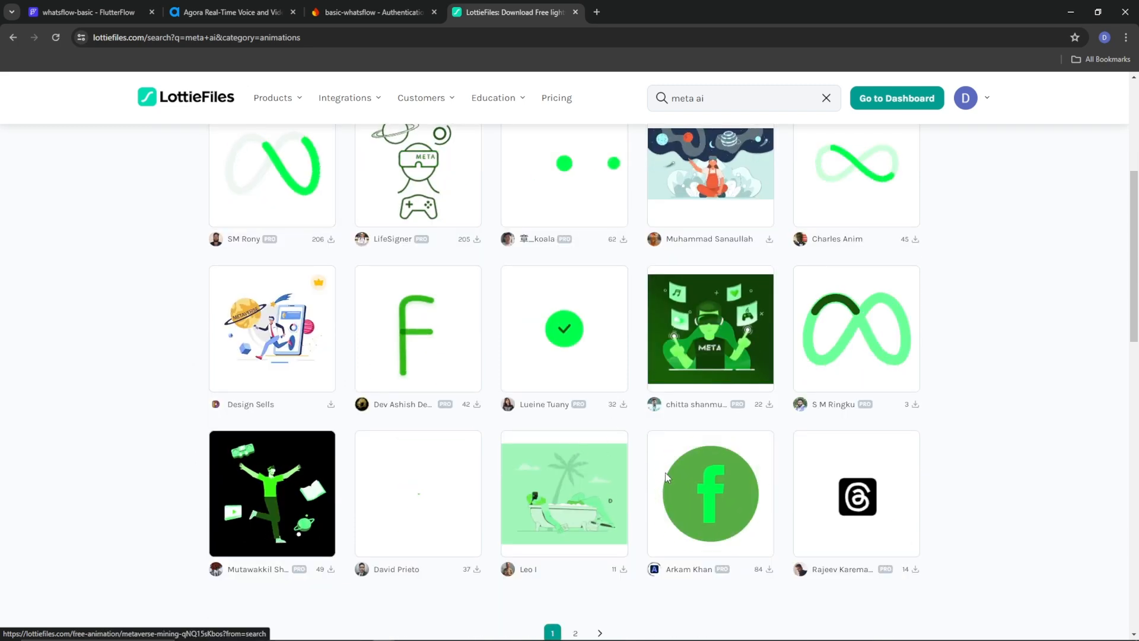
scroll(838, 472, down, 3)
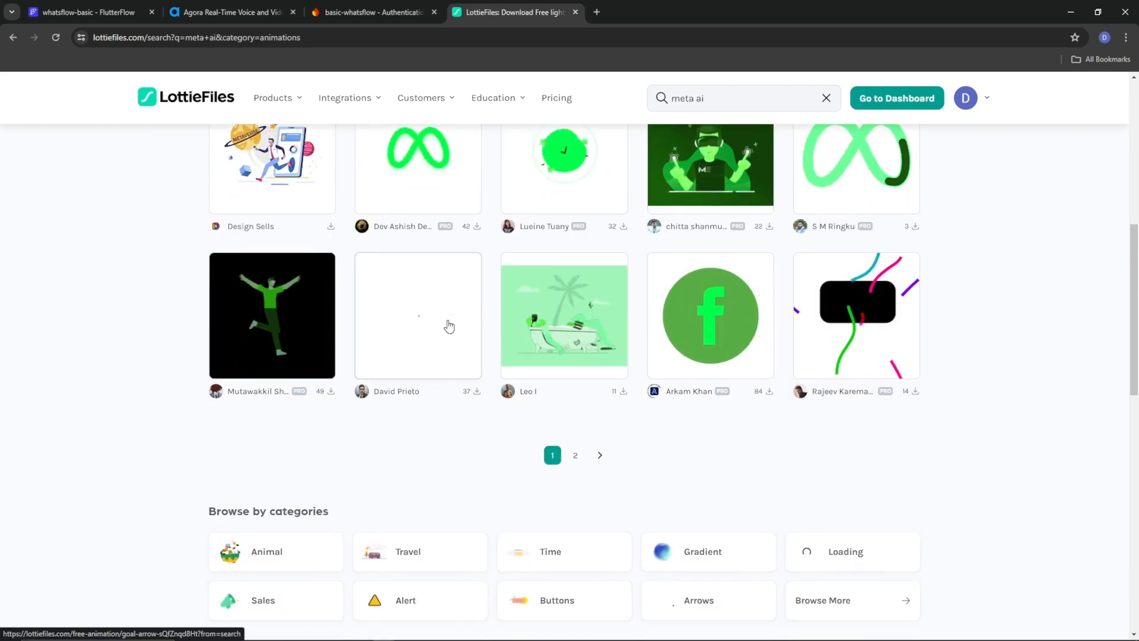
scroll(447, 323, up, 7)
From the workspace dashboard, download the robot animation as a Lottie JSON file
click(872, 96)
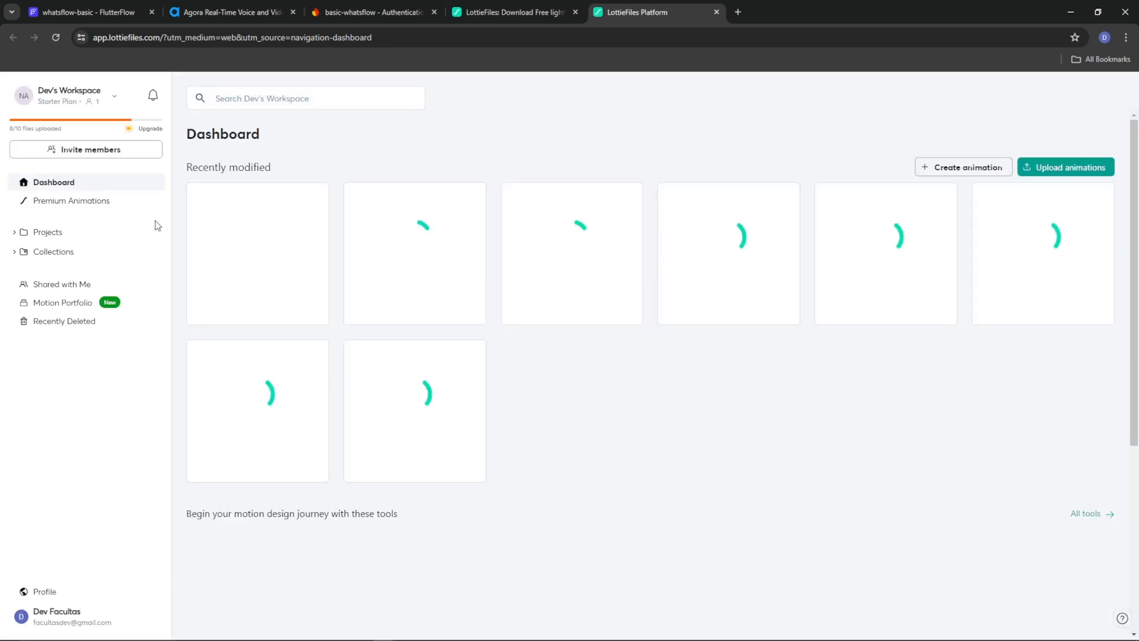
click(256, 268)
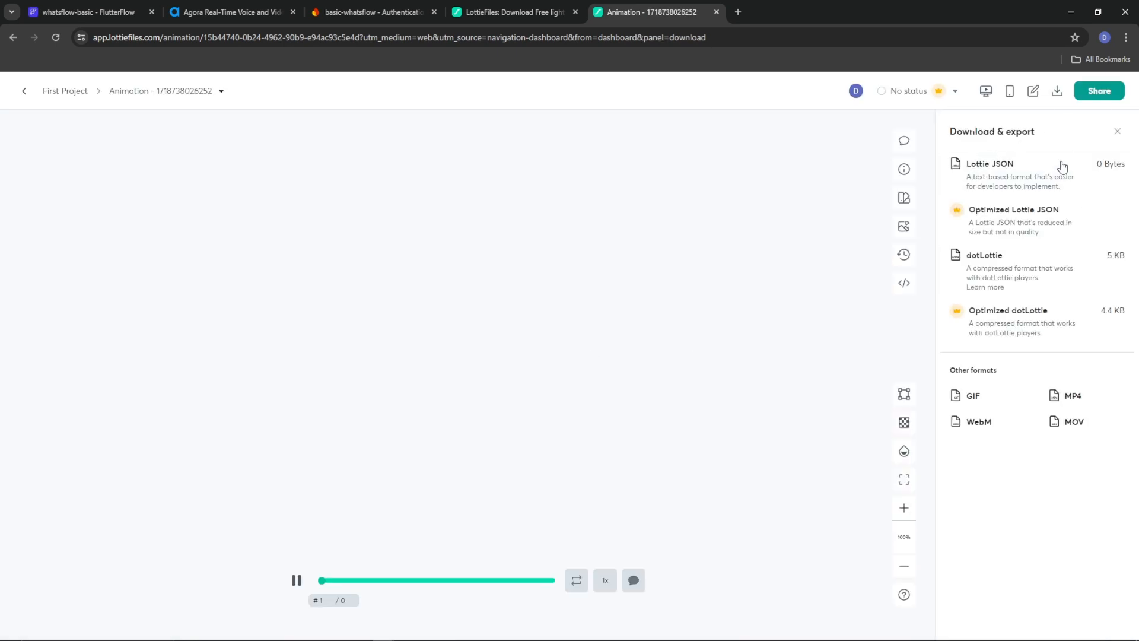
mouse_move(1040, 173)
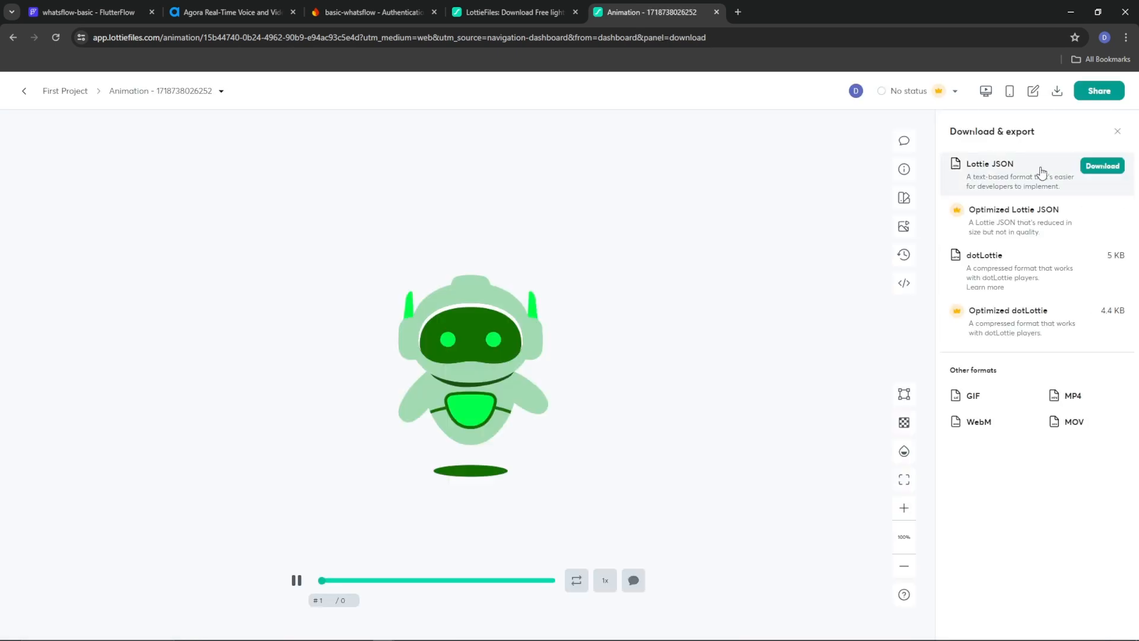
click(1101, 171)
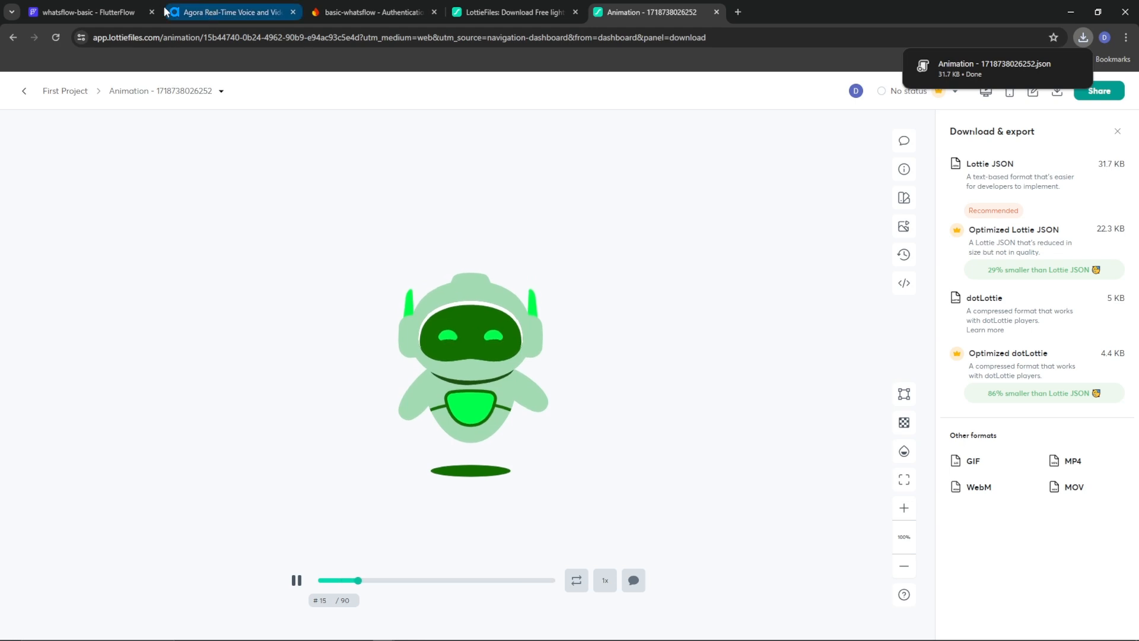
click(87, 12)
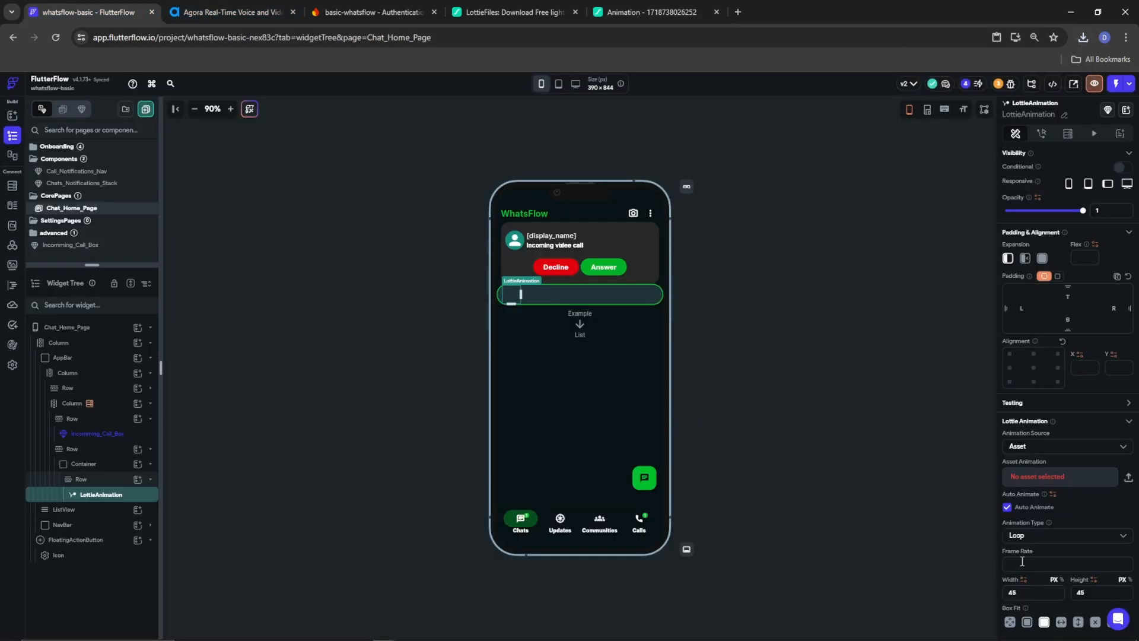
Upload the downloaded robot animation JSON from Downloads as the LottieAnimation's asset
click(1128, 478)
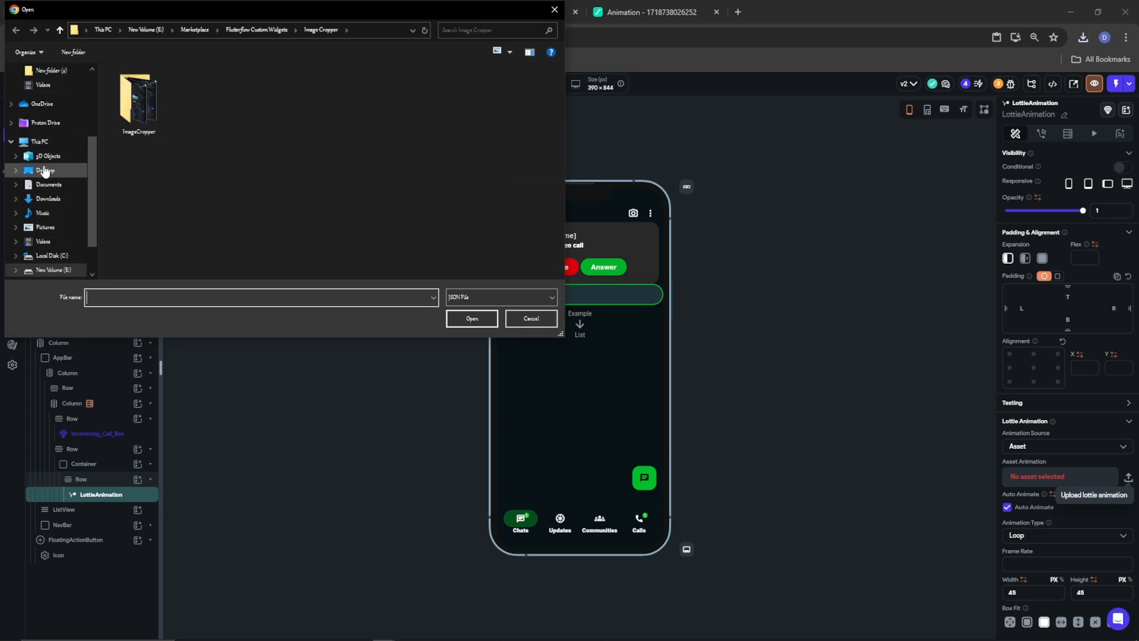
click(48, 199)
click(130, 127)
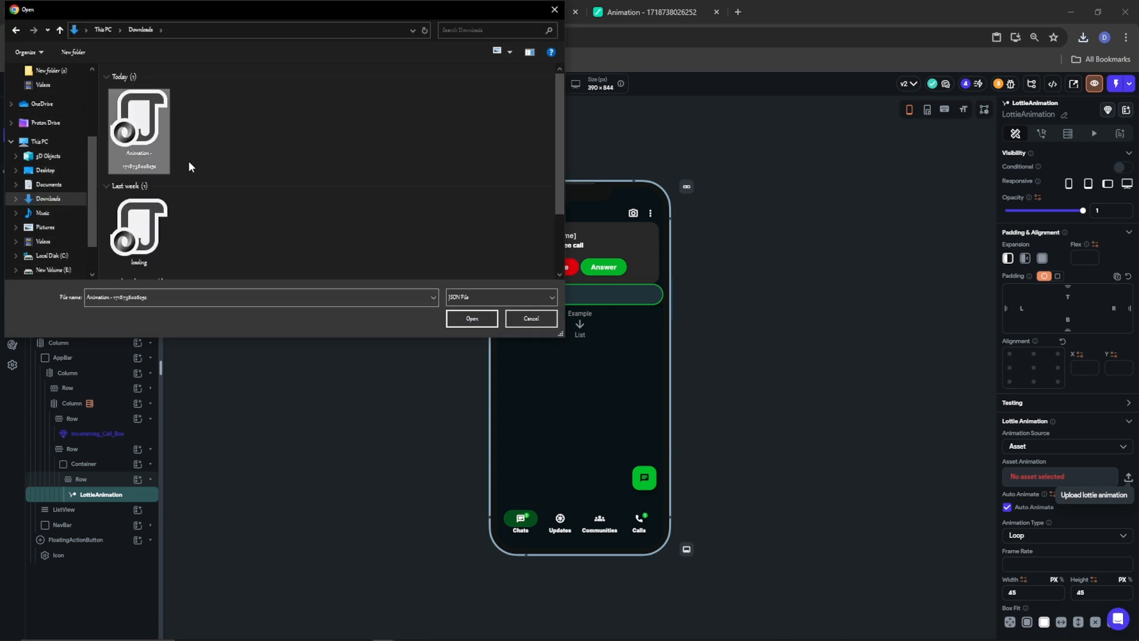
click(460, 320)
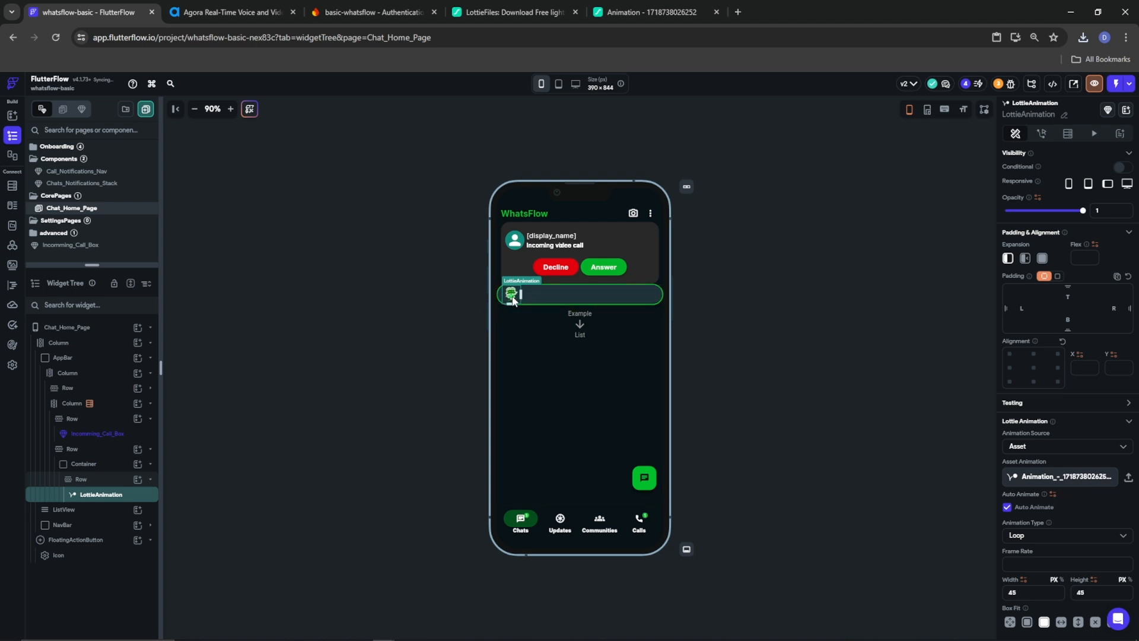
click(99, 481)
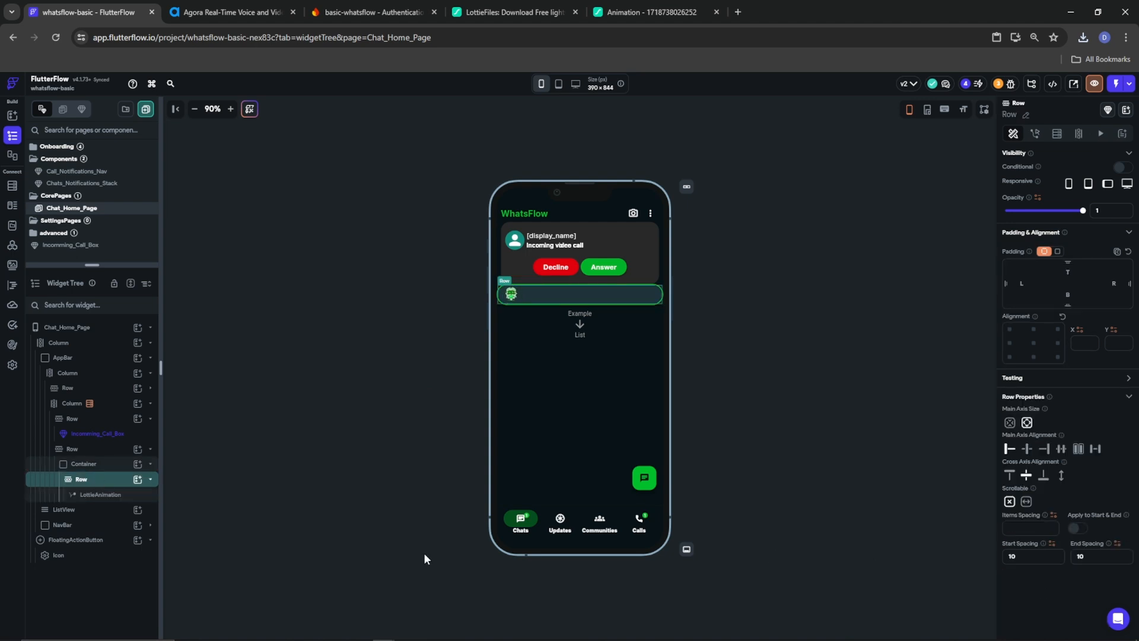
Insert a TextField and then an IconButton into the Row after the robot animation
click(137, 480)
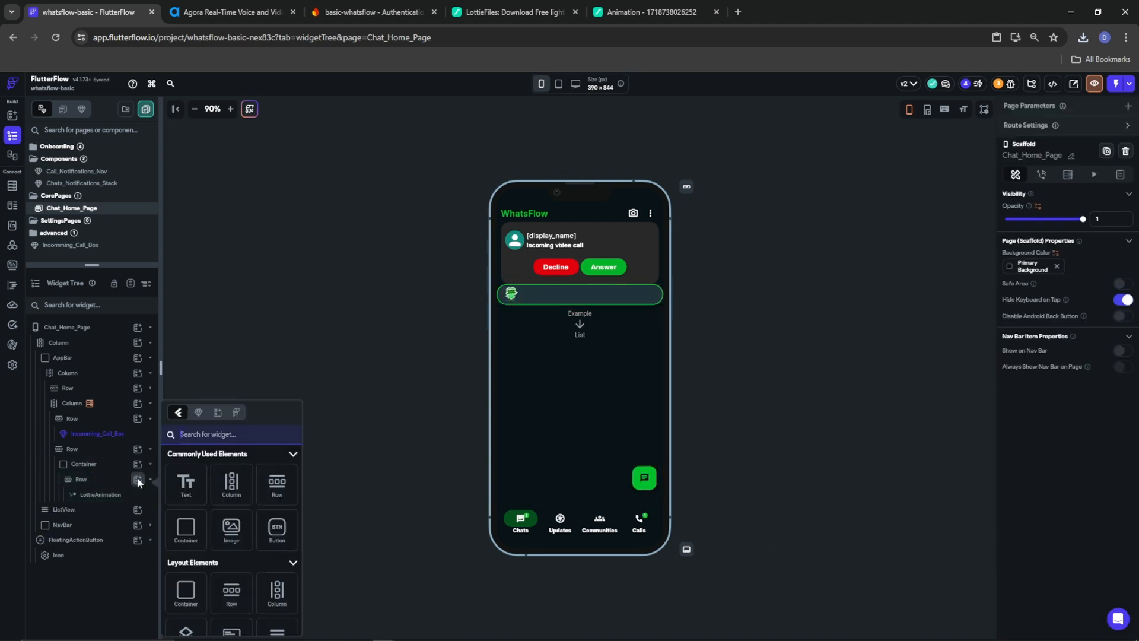
text(texf)
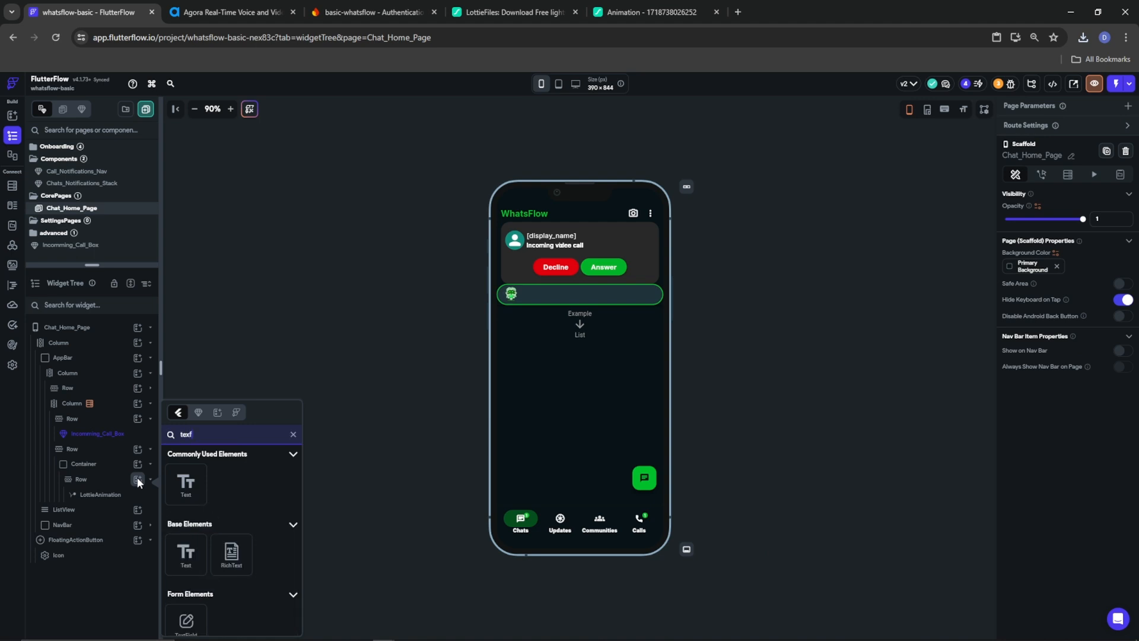
click(196, 630)
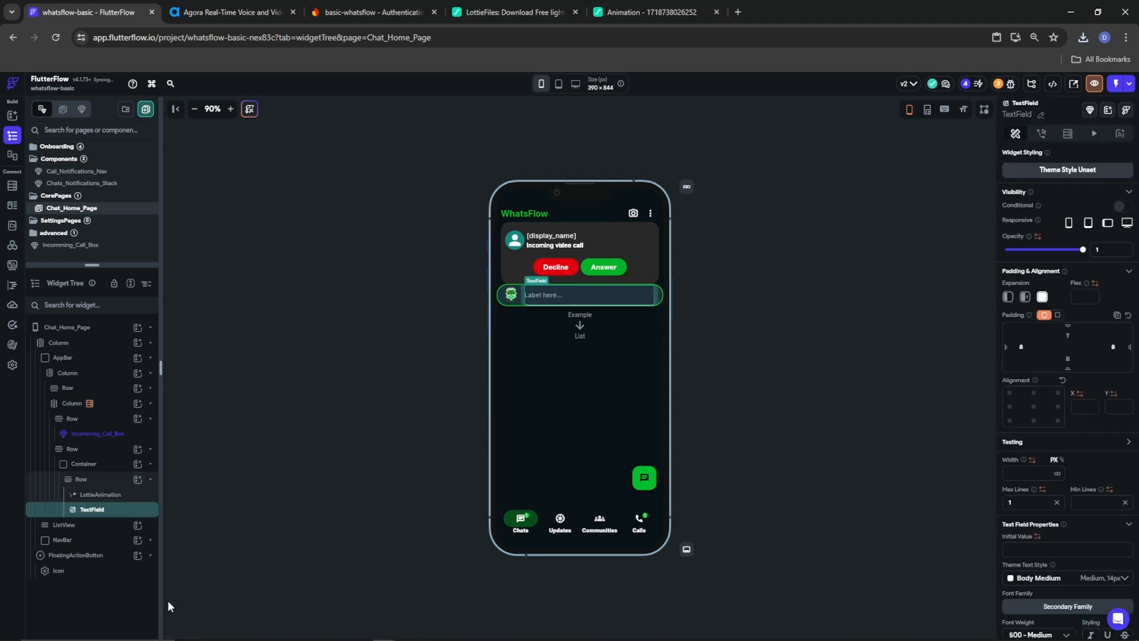
click(137, 479)
text(icon)
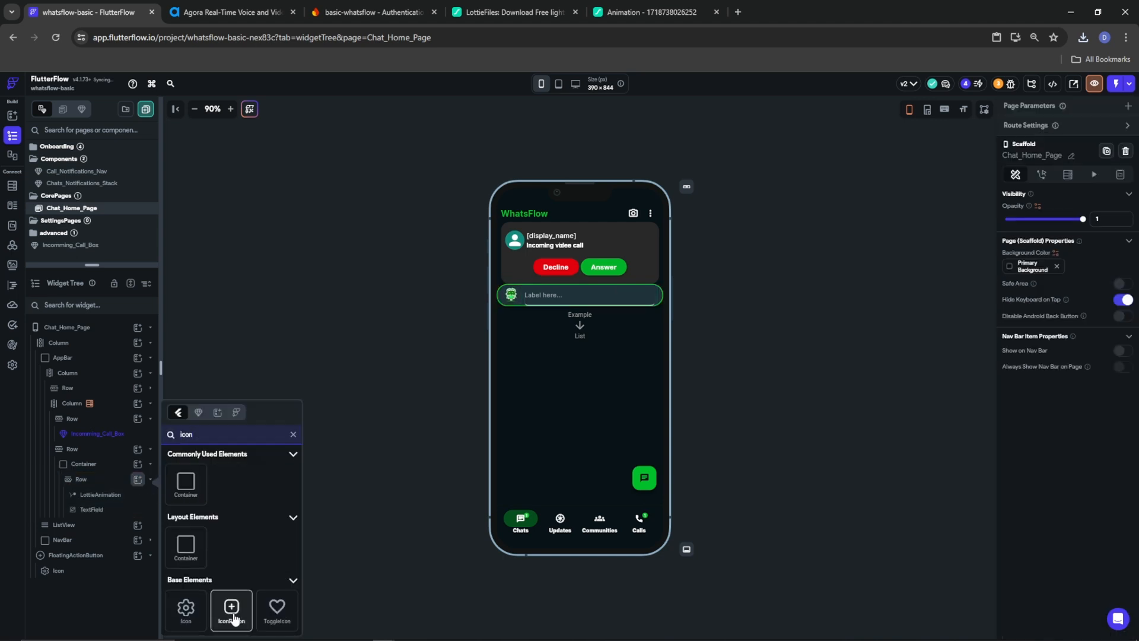
click(232, 611)
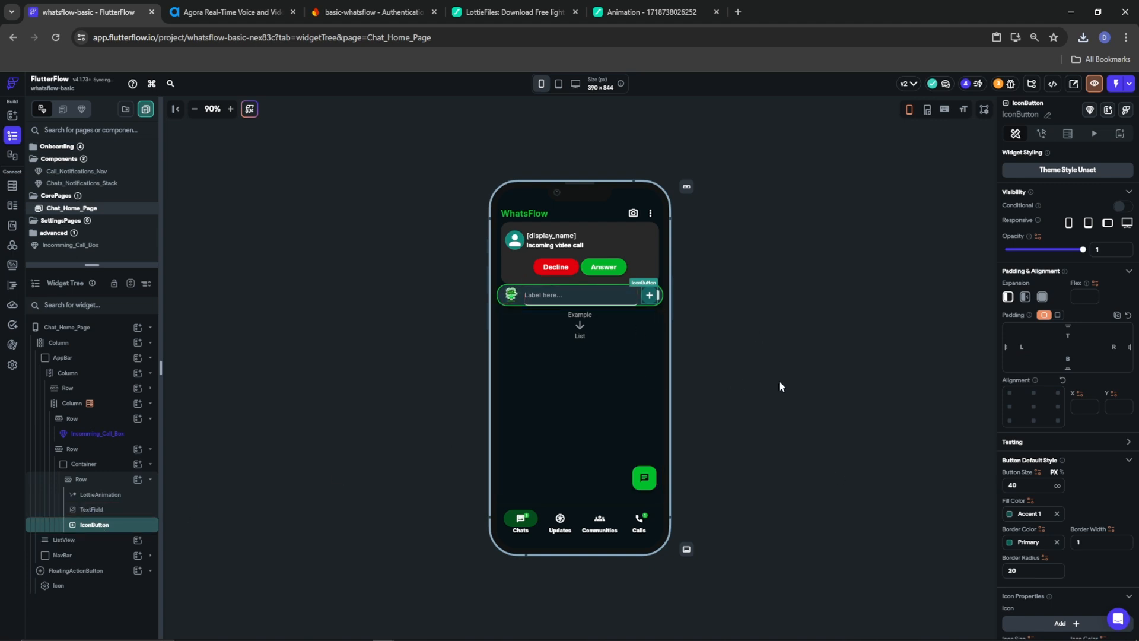
click(90, 509)
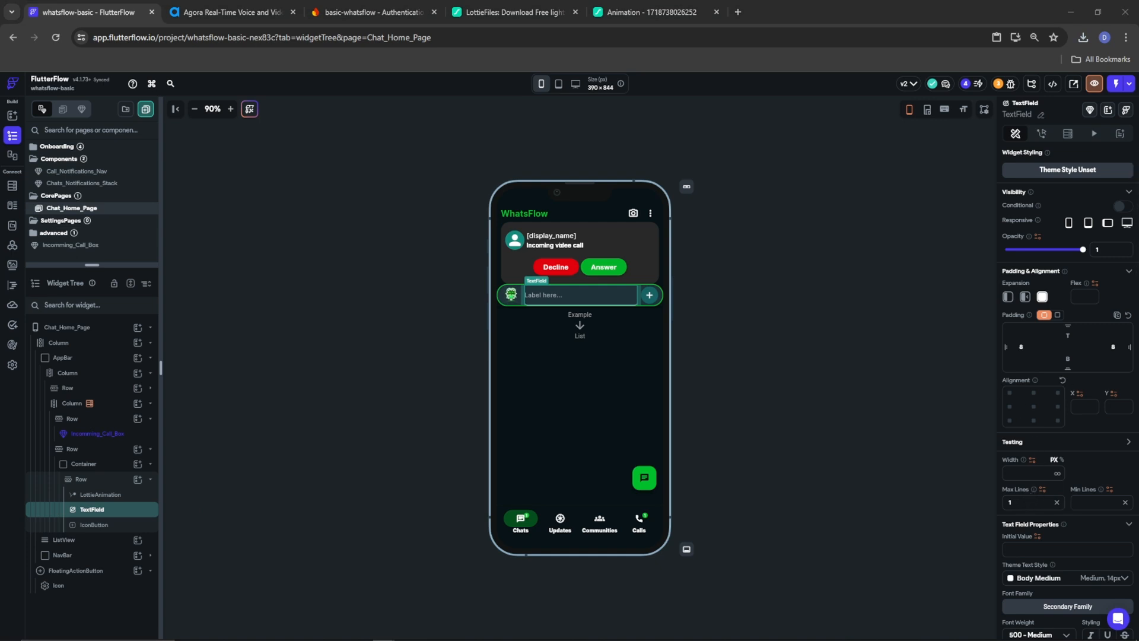
Set the TextField's text colour to Alternate and font weight to 400 - Normal
scroll(1052, 575, down, 3)
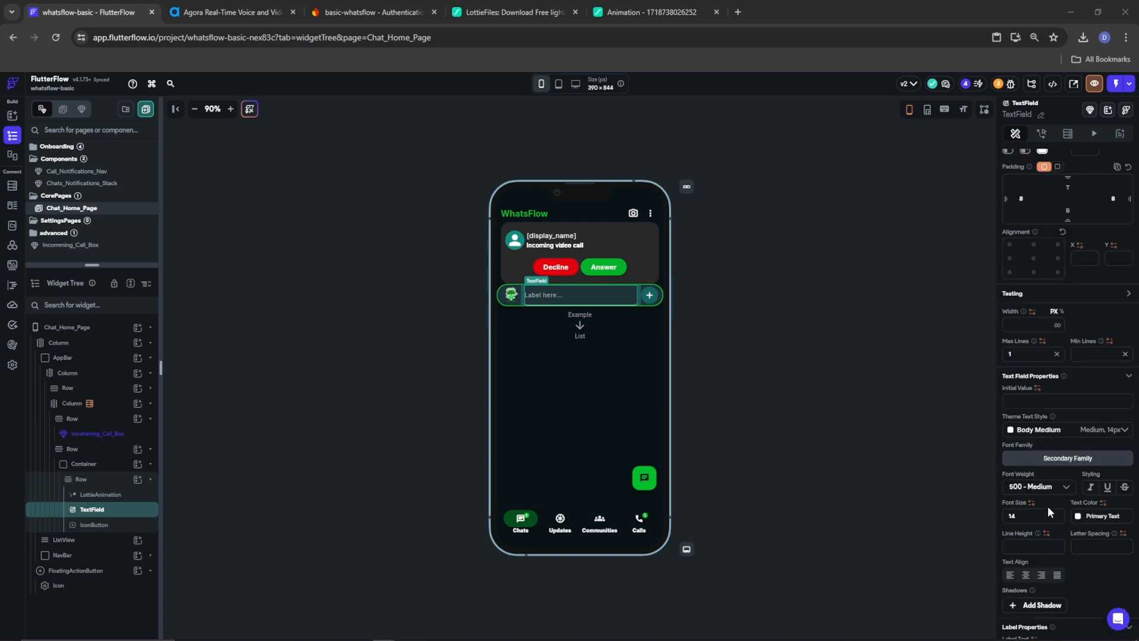
click(1078, 517)
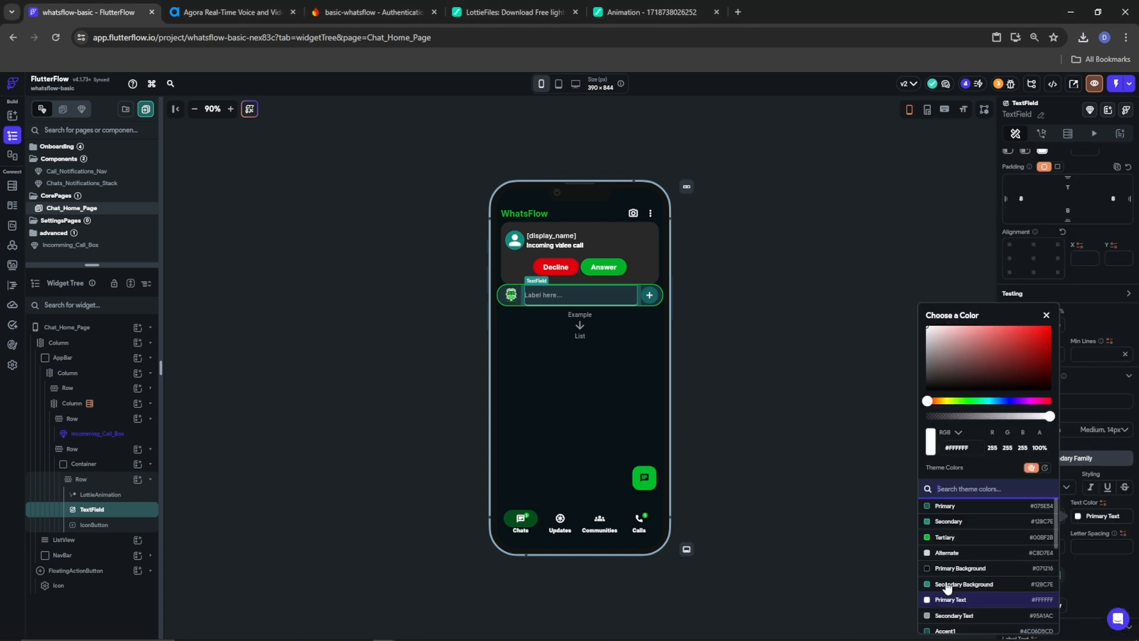
click(962, 553)
click(1091, 555)
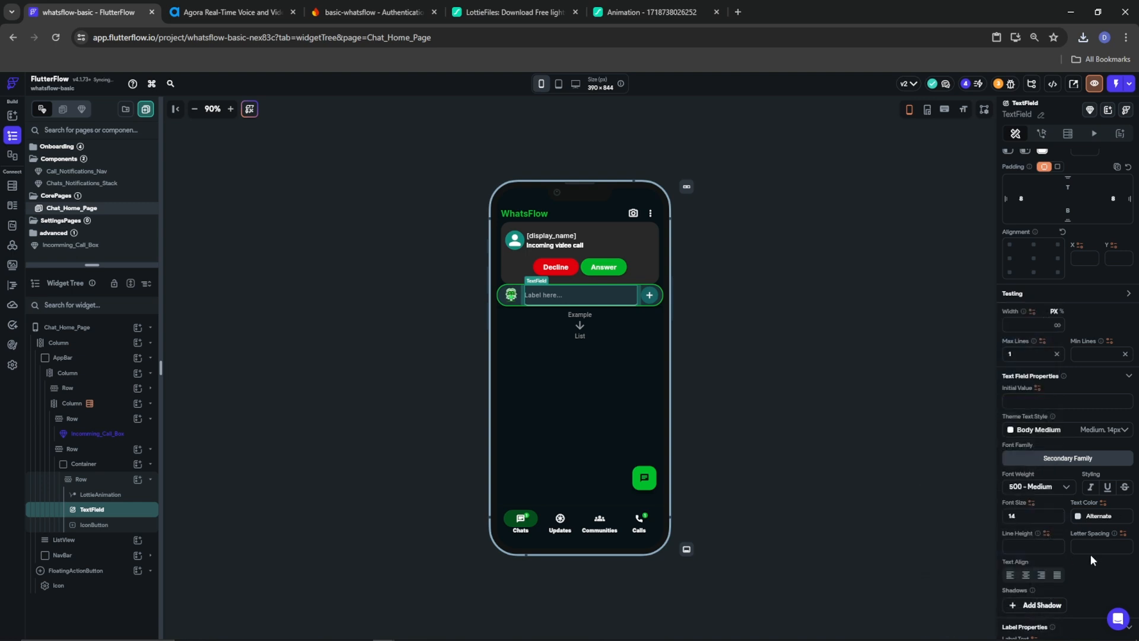
click(1041, 488)
click(1040, 465)
Clear the field's label and set the hint 'Ask Flow AI or search chats' at font size 12
scroll(1077, 568, down, 5)
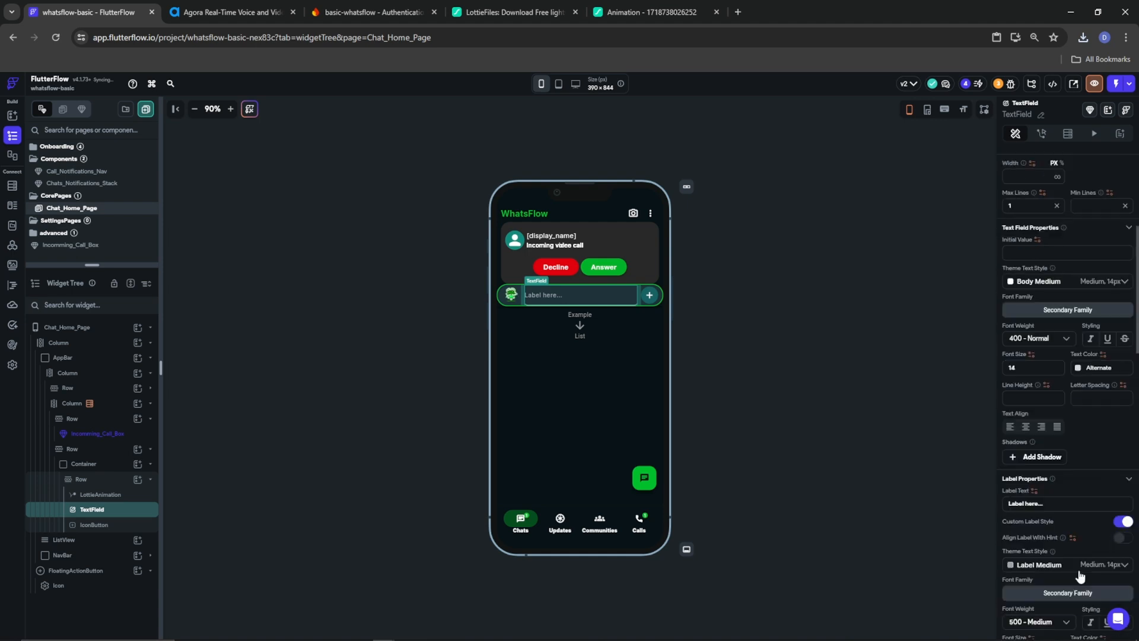
drag(1050, 359, 955, 365)
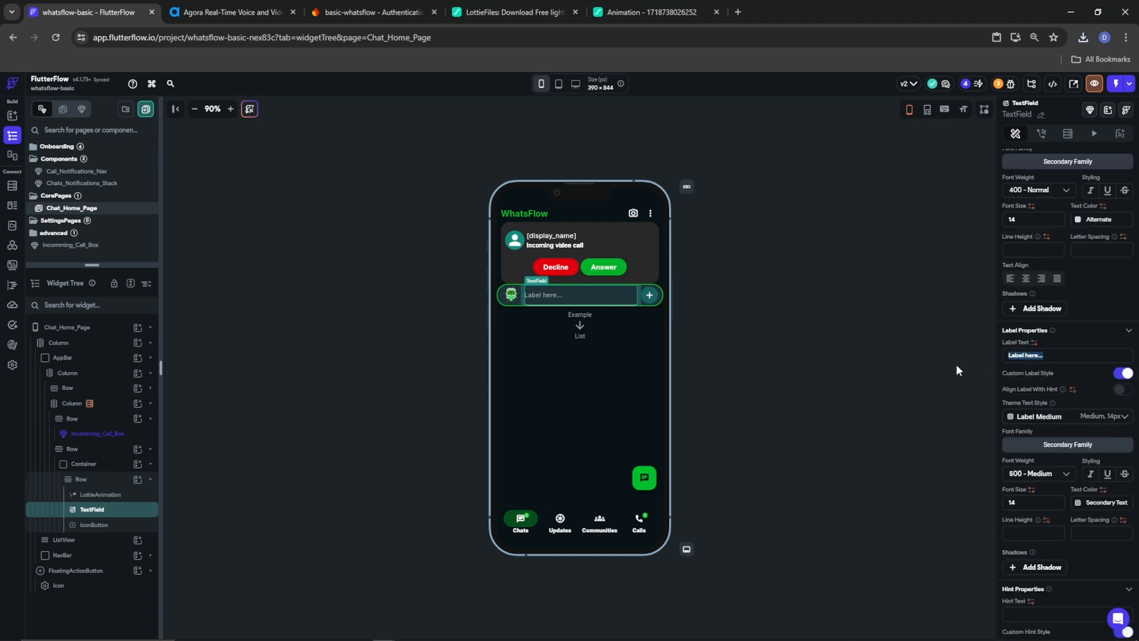
key(BackSpace)
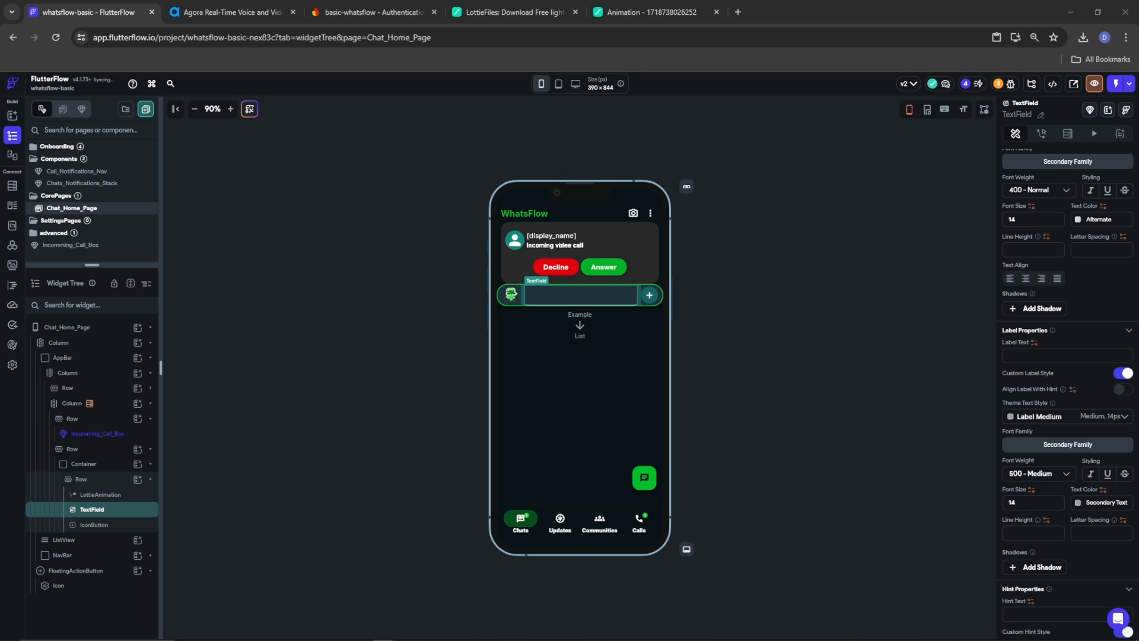
click(1032, 616)
text(Ask Flow AI or search chats)
scroll(1062, 564, down, 3)
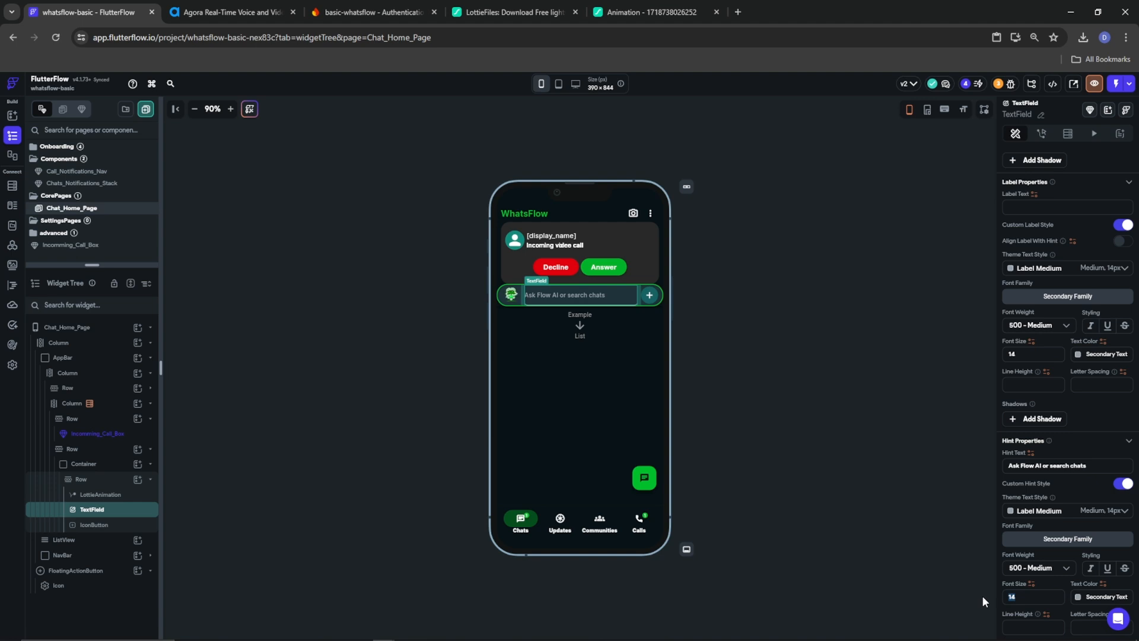
text(12)
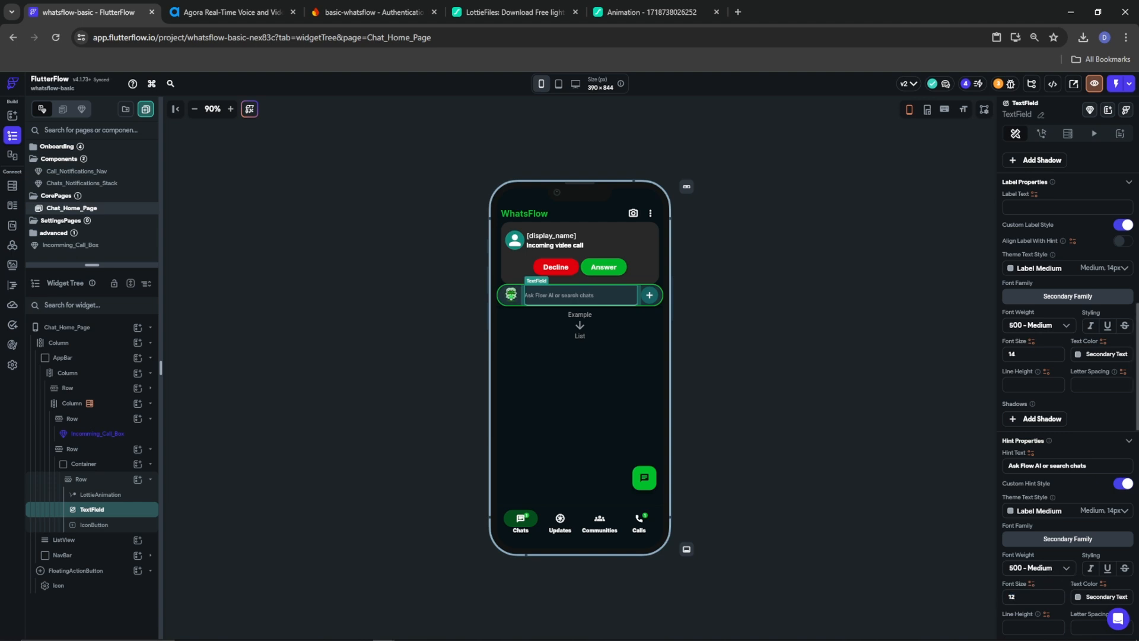
Set the field's border type to None and refresh the page on text change with a 100 ms delay
scroll(1071, 603, down, 4)
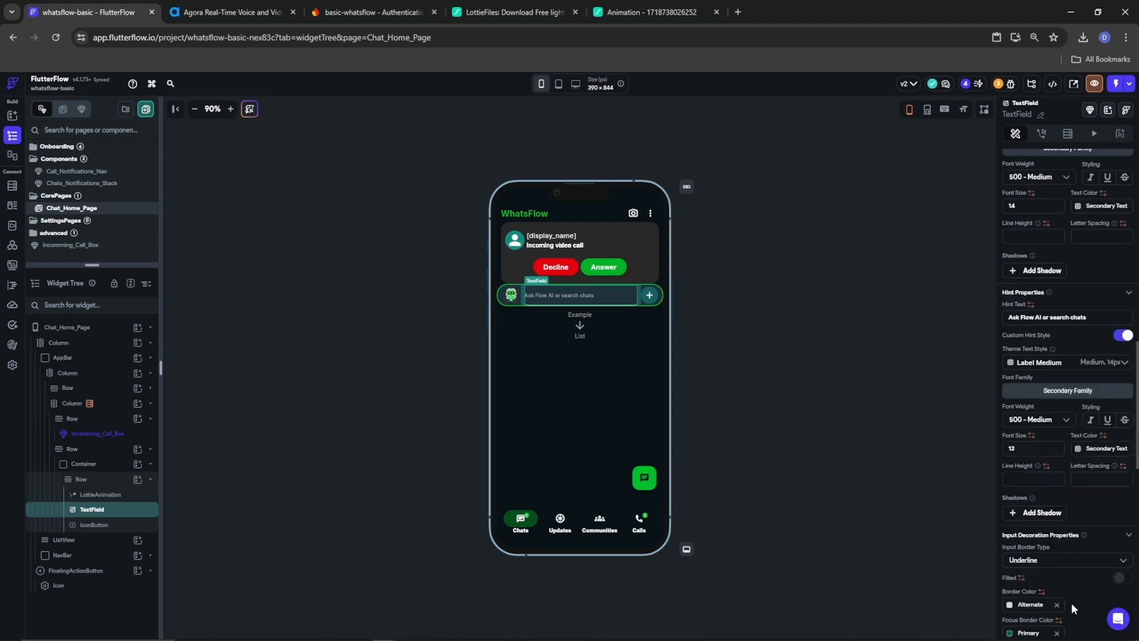
click(1049, 486)
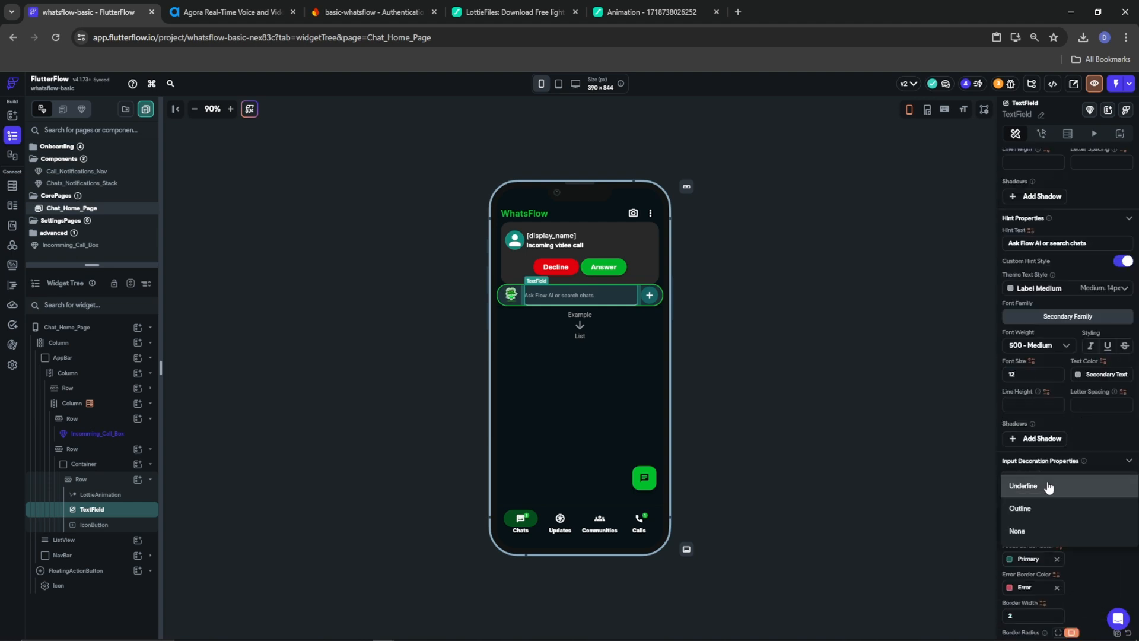
click(1041, 533)
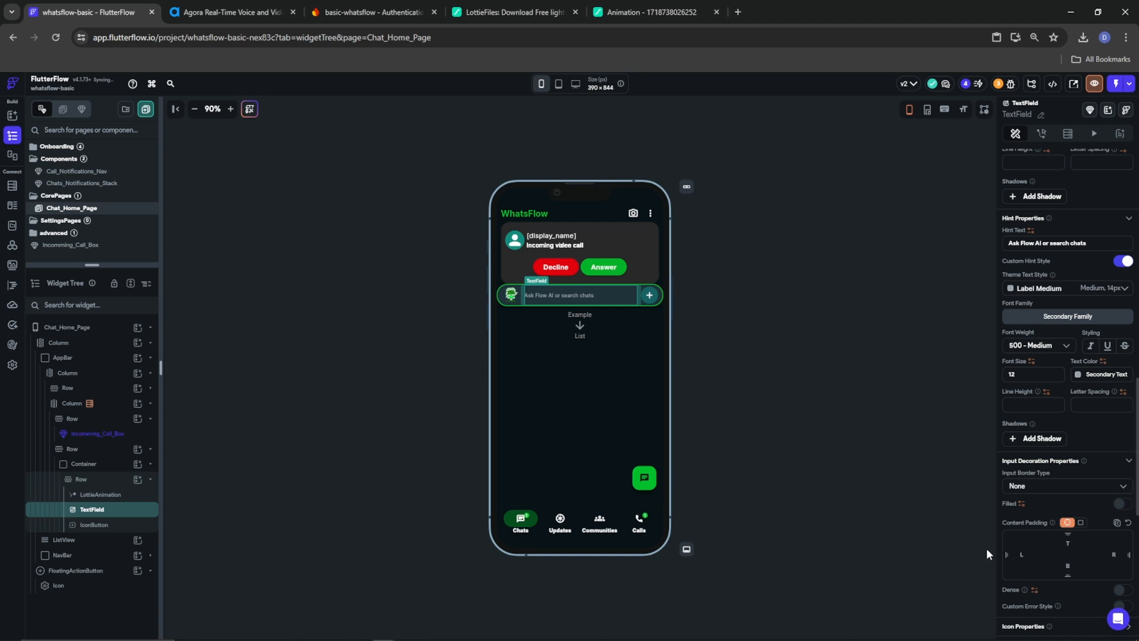
scroll(1053, 547, down, 5)
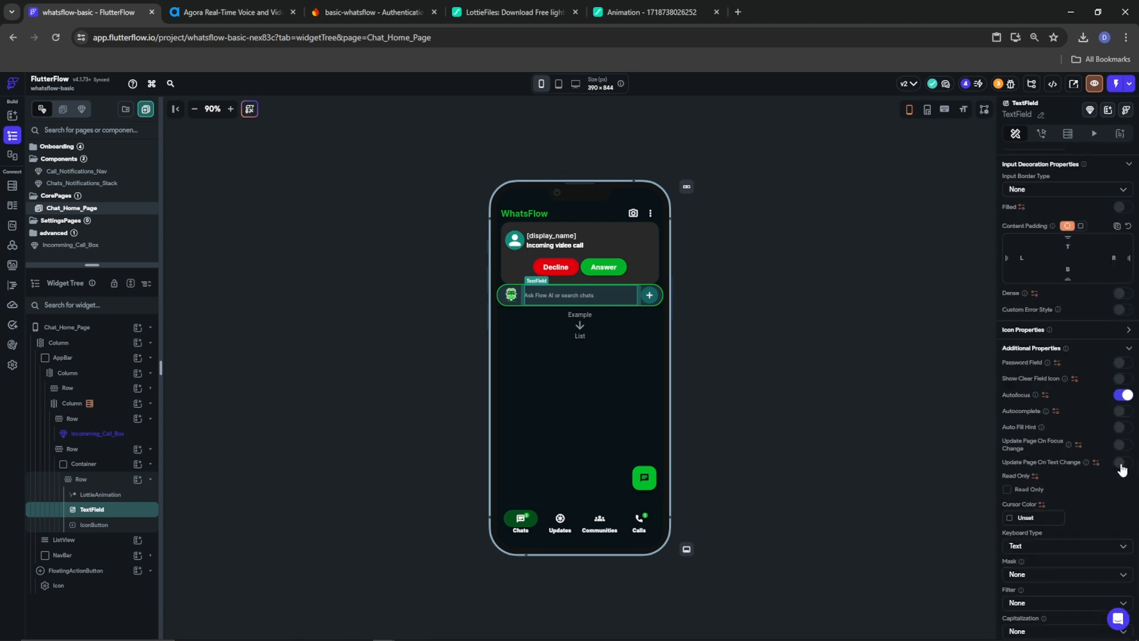
click(1120, 463)
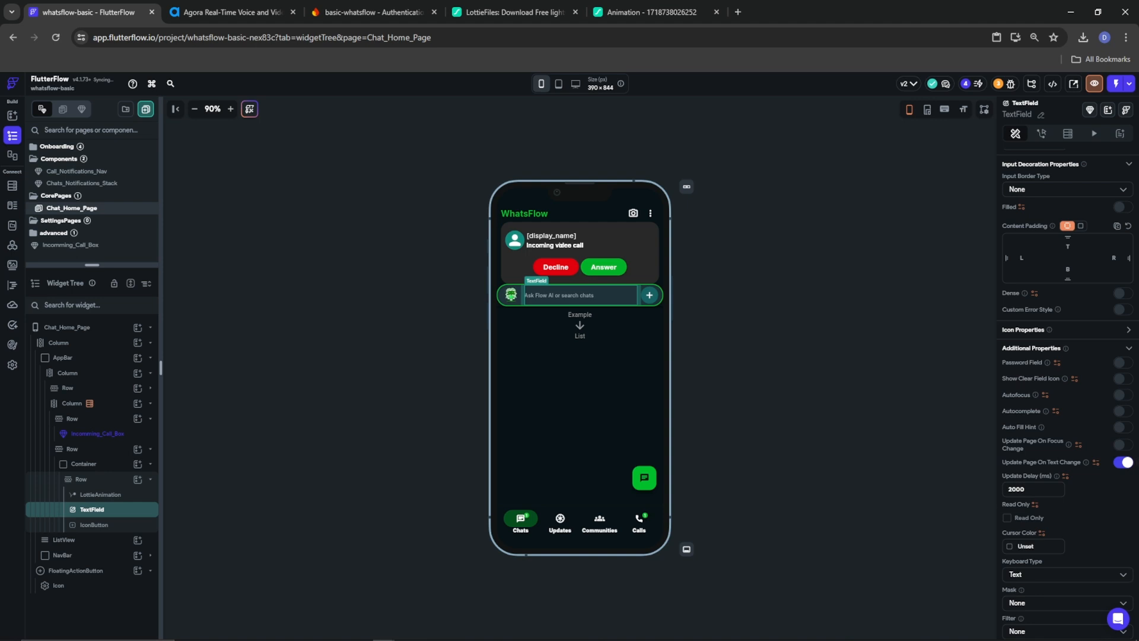
scroll(1066, 557, down, 3)
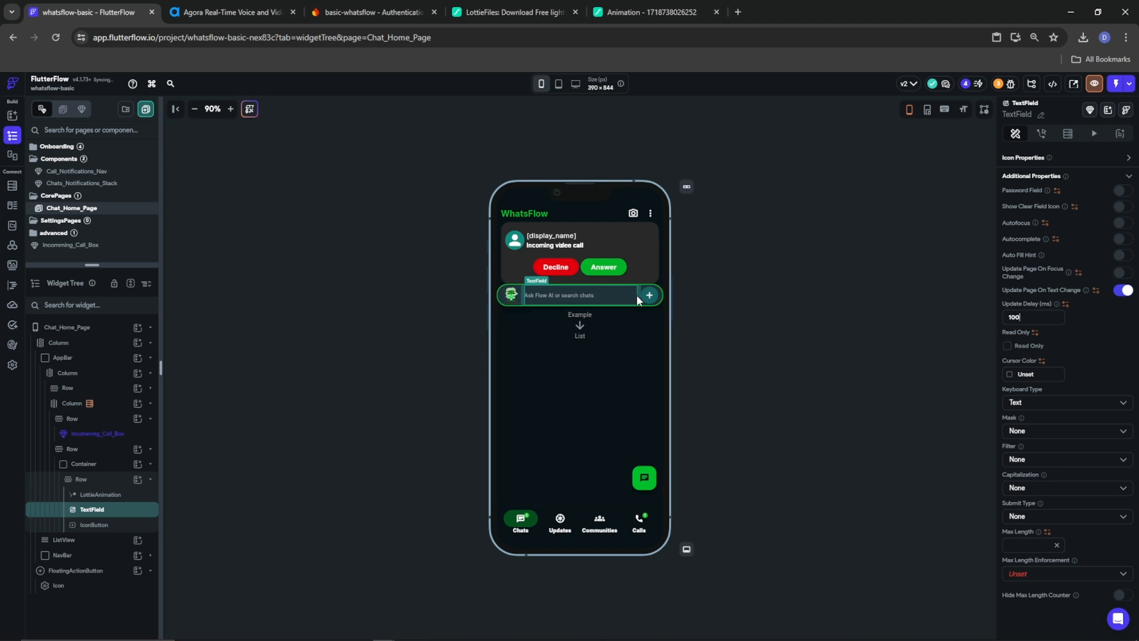
click(1030, 317)
click(650, 296)
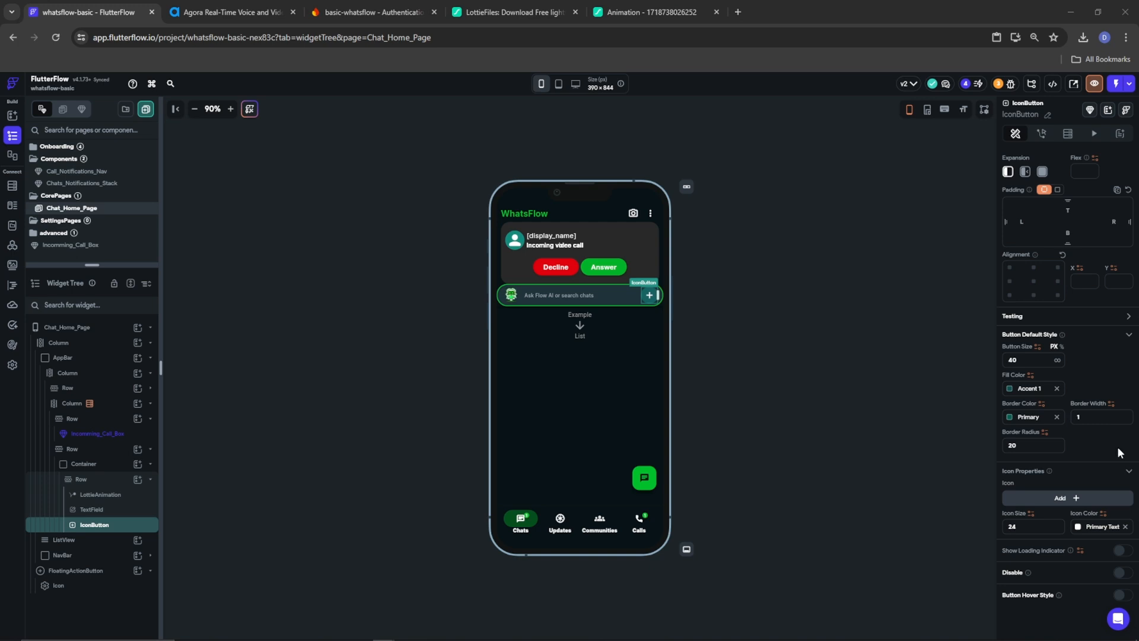
Clear the plus button's fill and make its border and icon colours Tertiary
click(1057, 390)
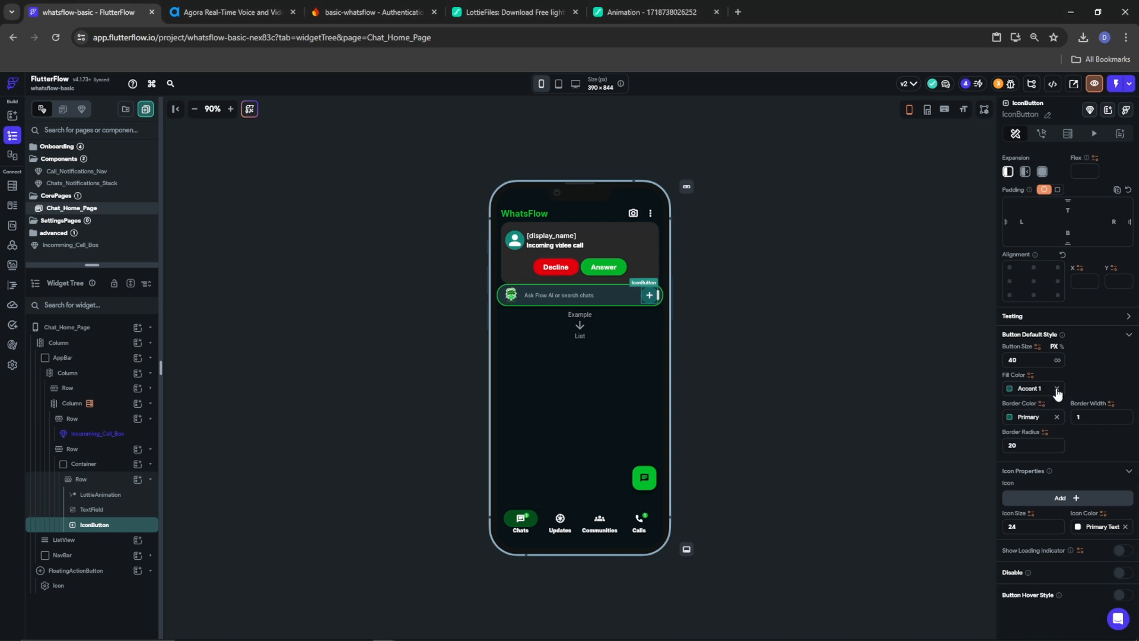
click(1012, 419)
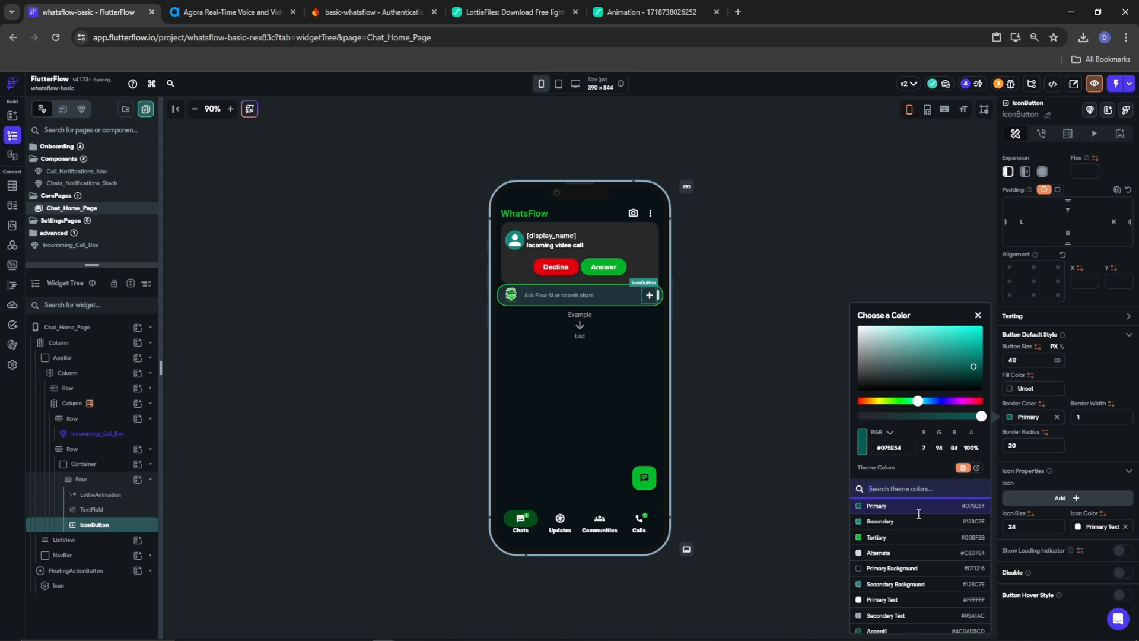
click(877, 537)
click(1080, 454)
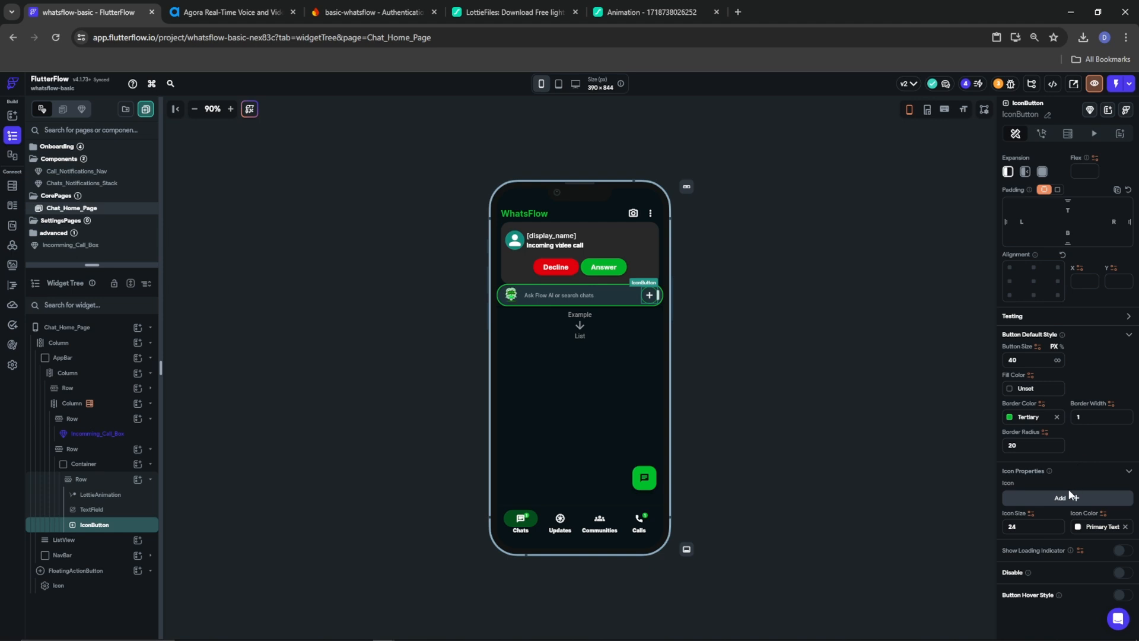
click(1081, 528)
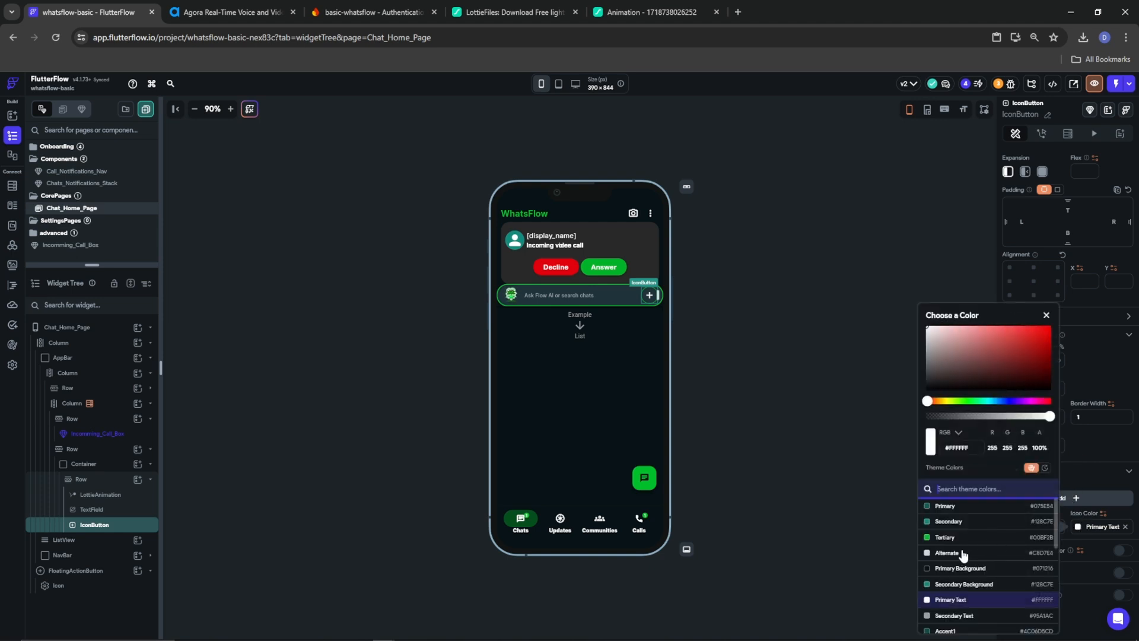
click(949, 538)
click(1086, 535)
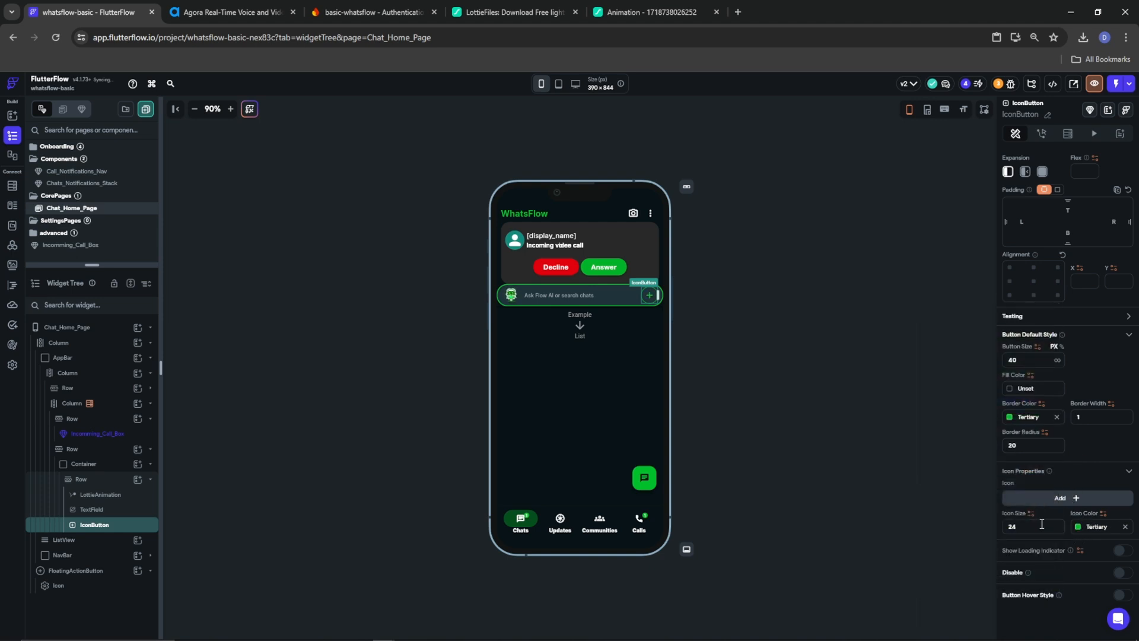
Replace the button's plus icon with the Search Off Outlined icon
click(1075, 497)
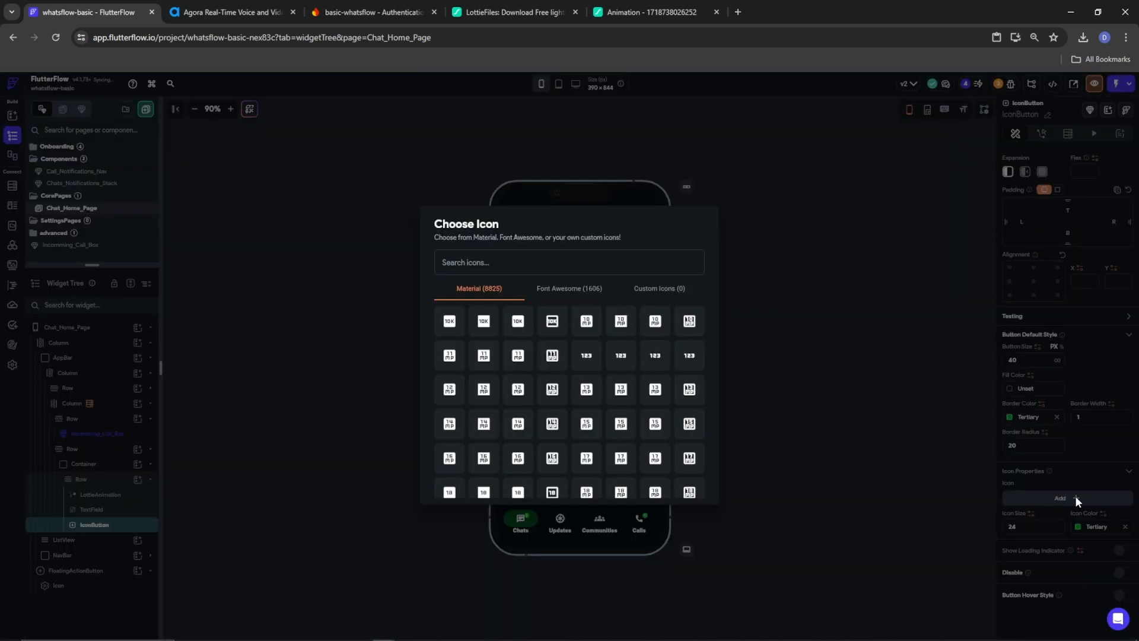
text(search)
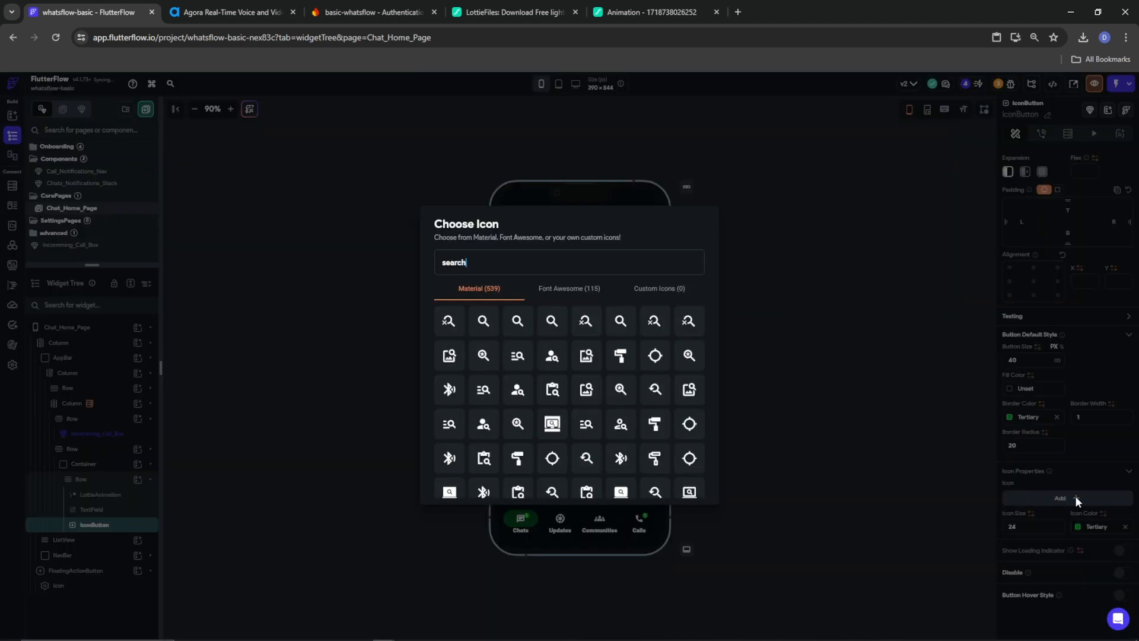
click(686, 322)
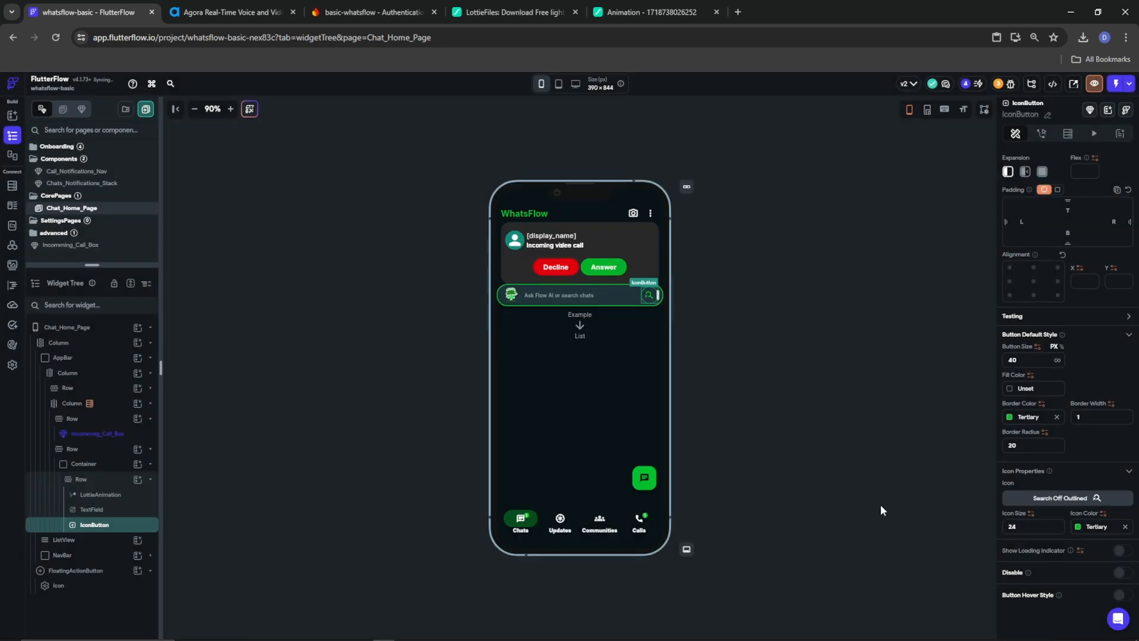
click(704, 302)
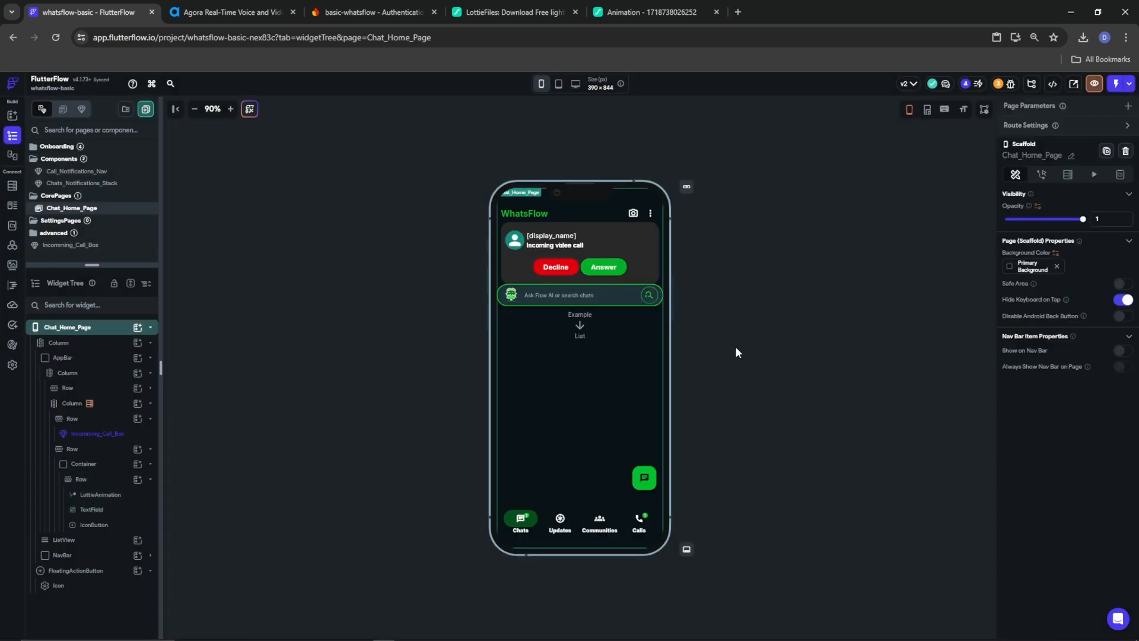
Give the icon button a single visibility condition: the search TextField's widget state Is Set and Not Empty
click(649, 296)
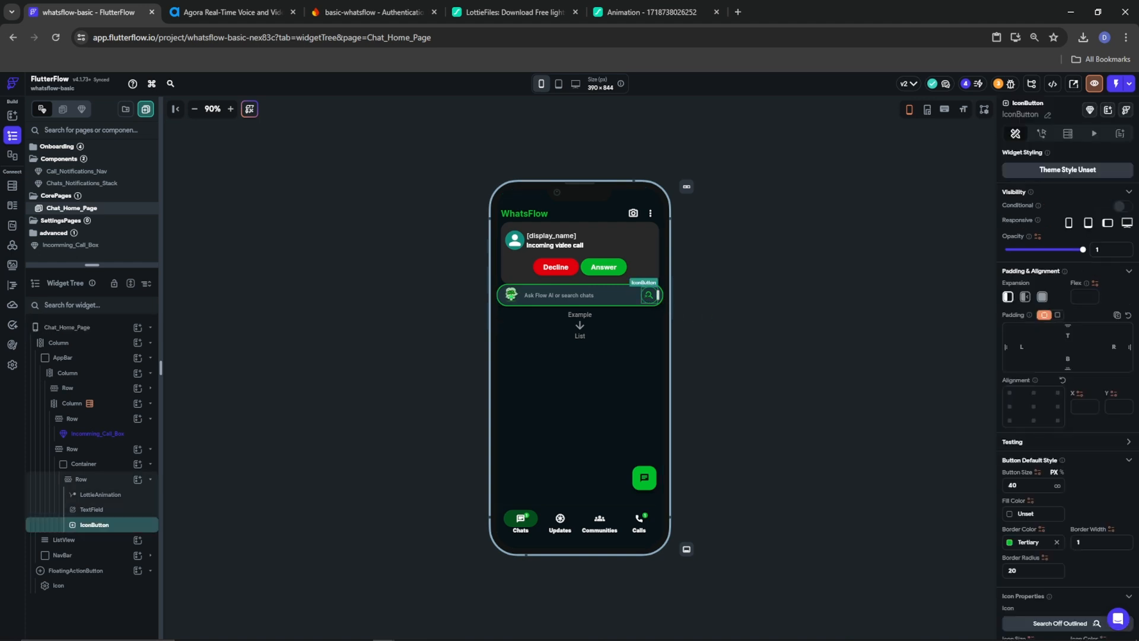
click(1120, 206)
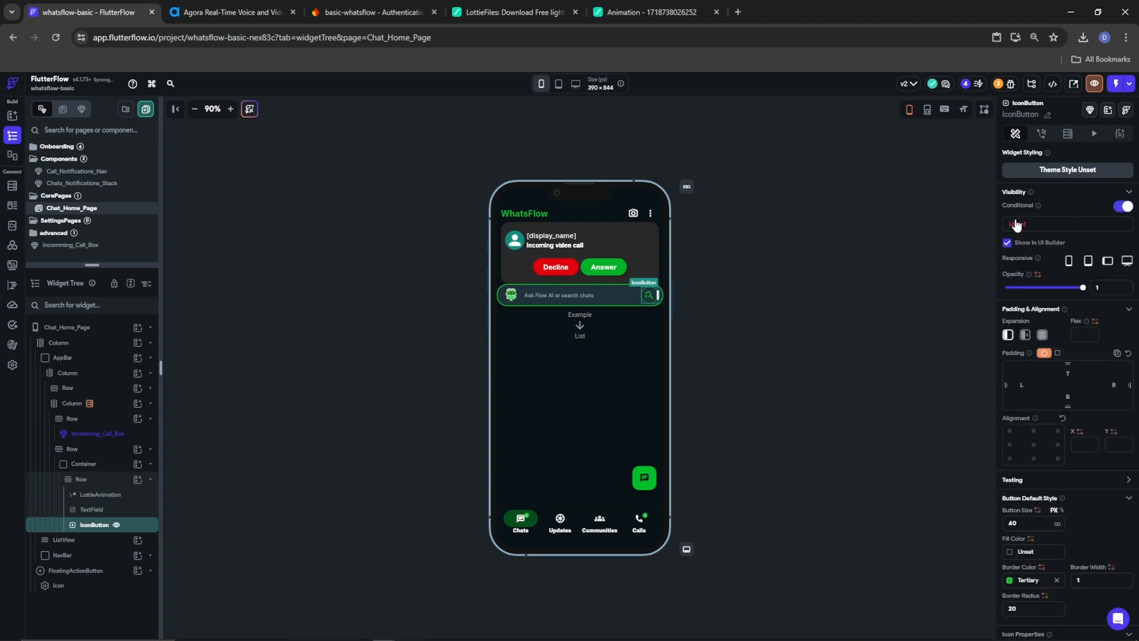
click(1015, 224)
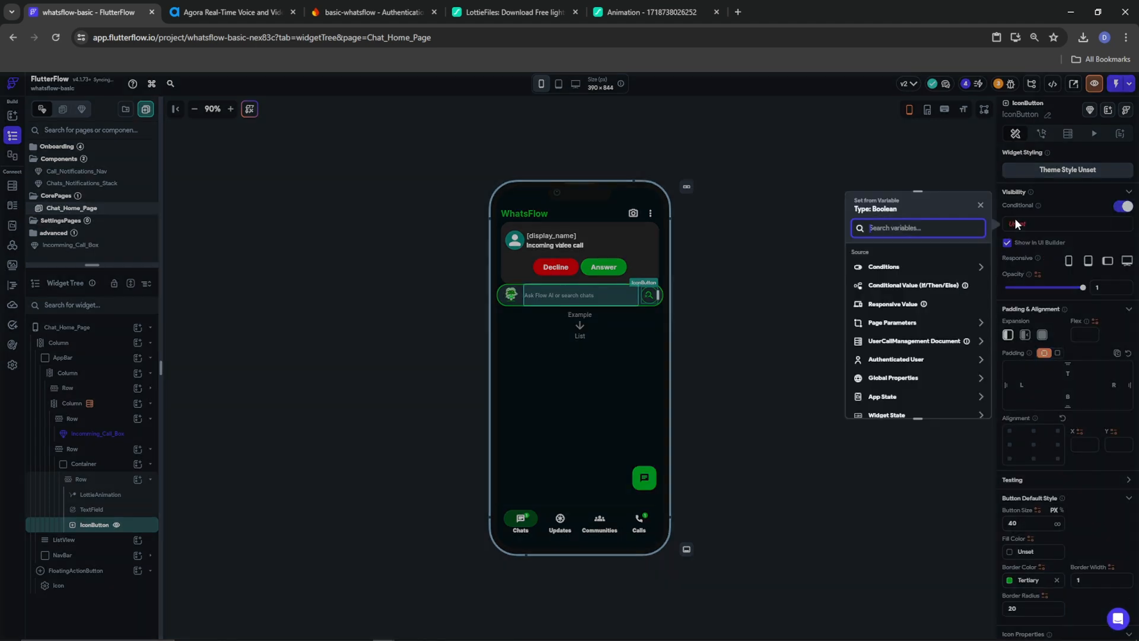
click(885, 269)
click(886, 291)
click(860, 301)
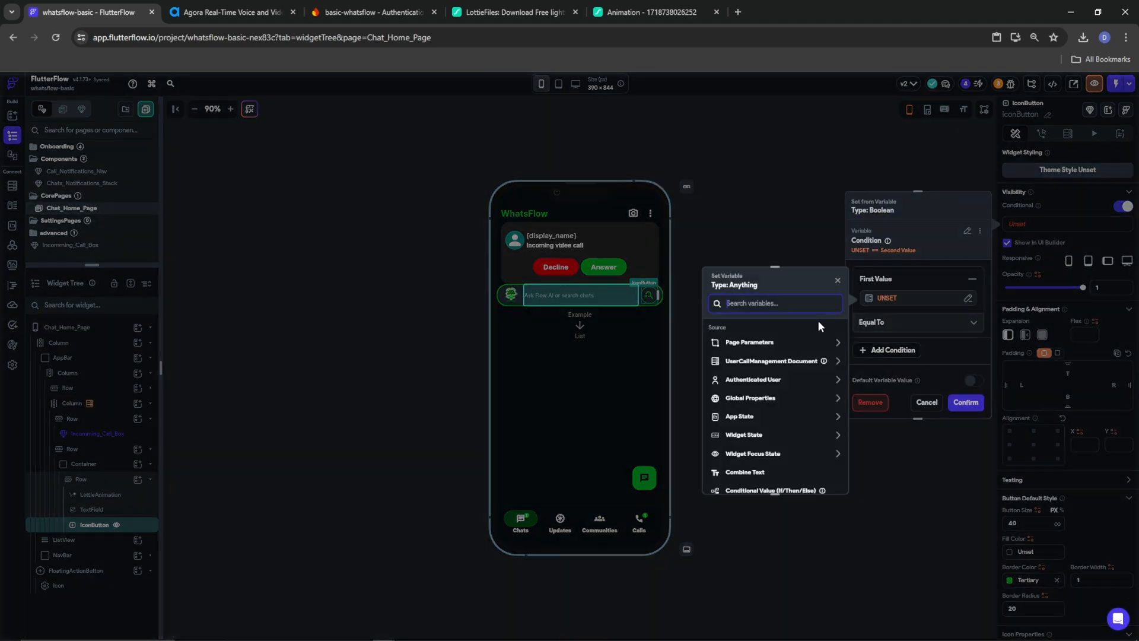
click(744, 435)
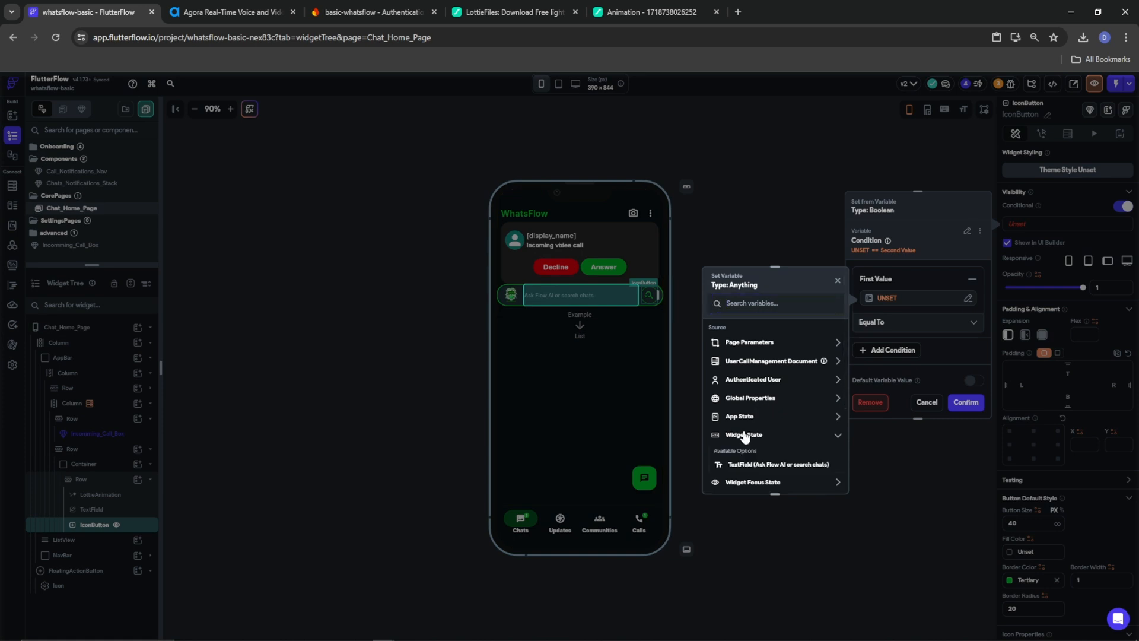
click(792, 464)
click(903, 327)
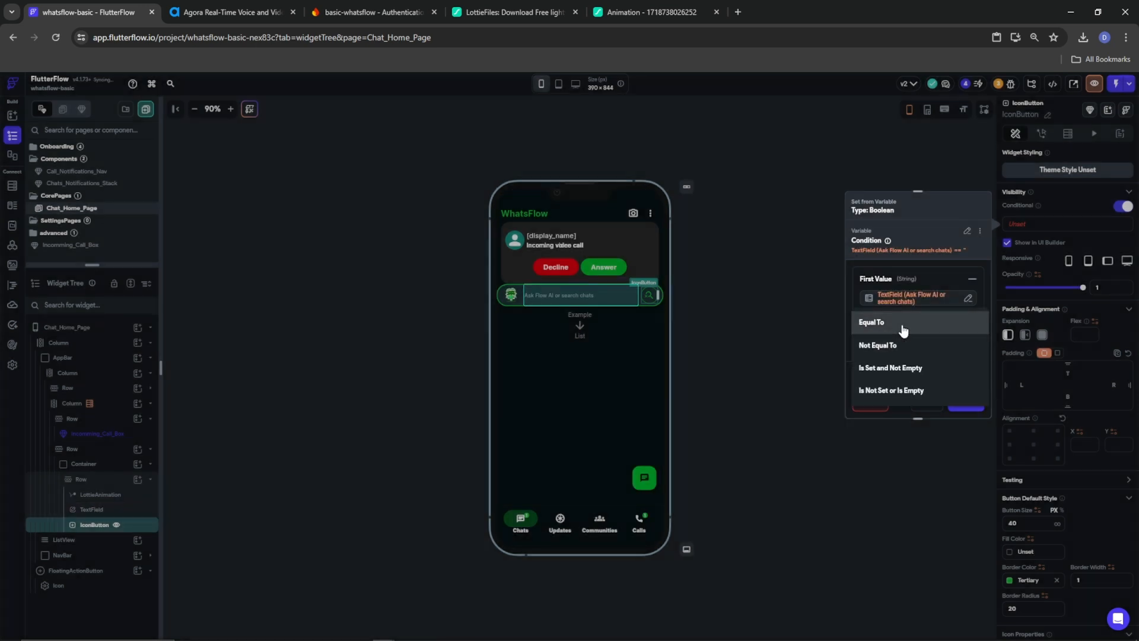
click(901, 372)
click(962, 401)
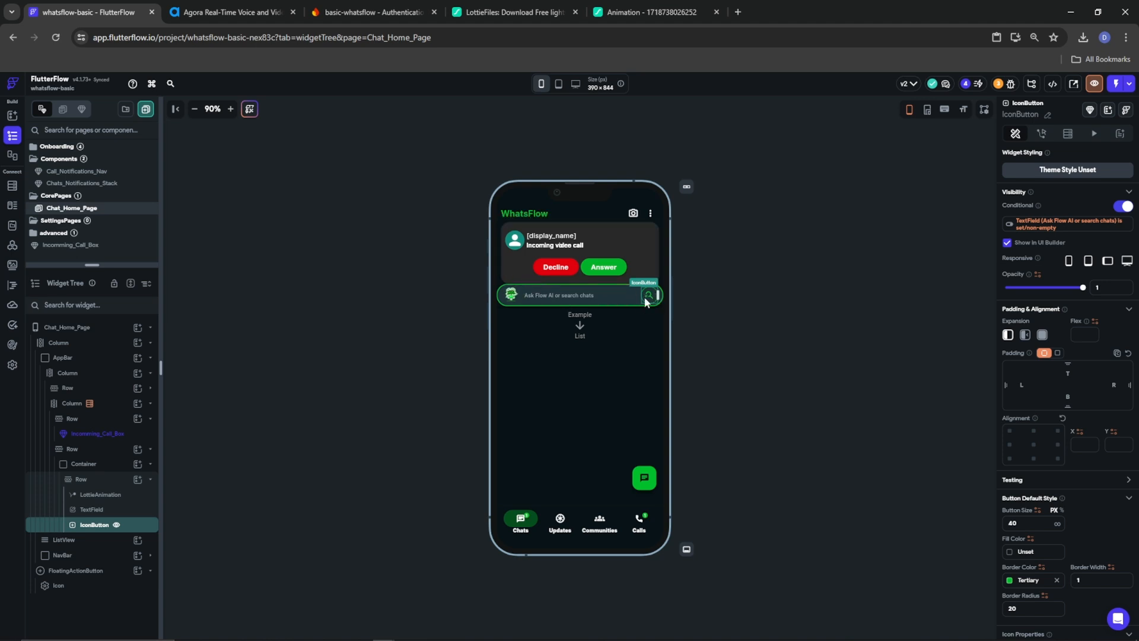
click(1043, 134)
Add a Clear Text Fields action on TextField_1 to the search icon button's tap
click(1057, 235)
click(1038, 308)
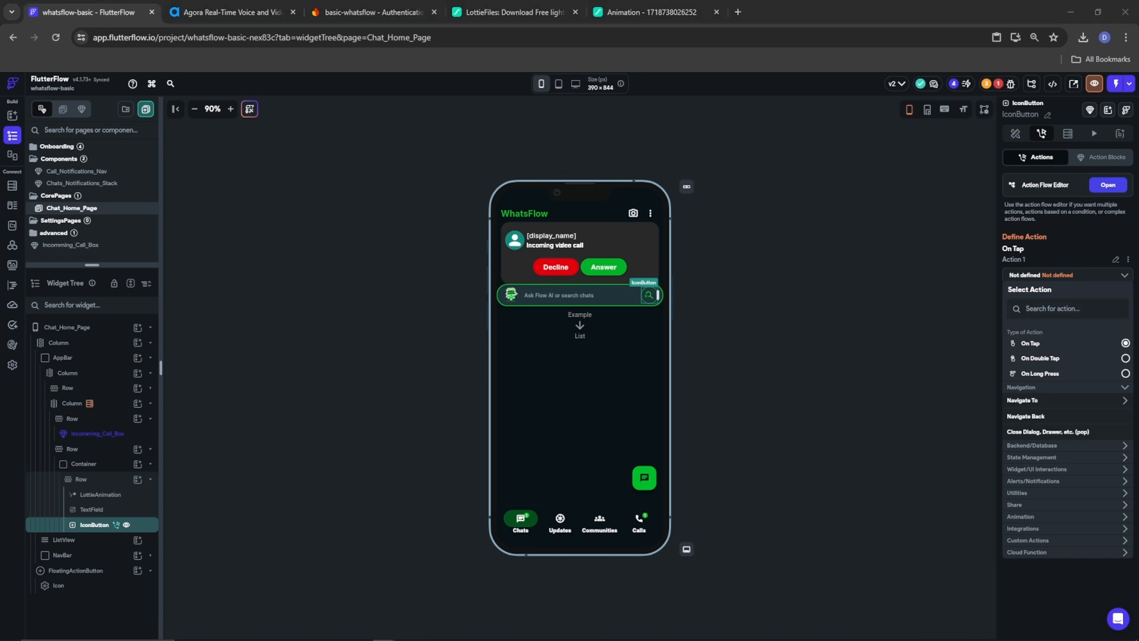
click(1057, 308)
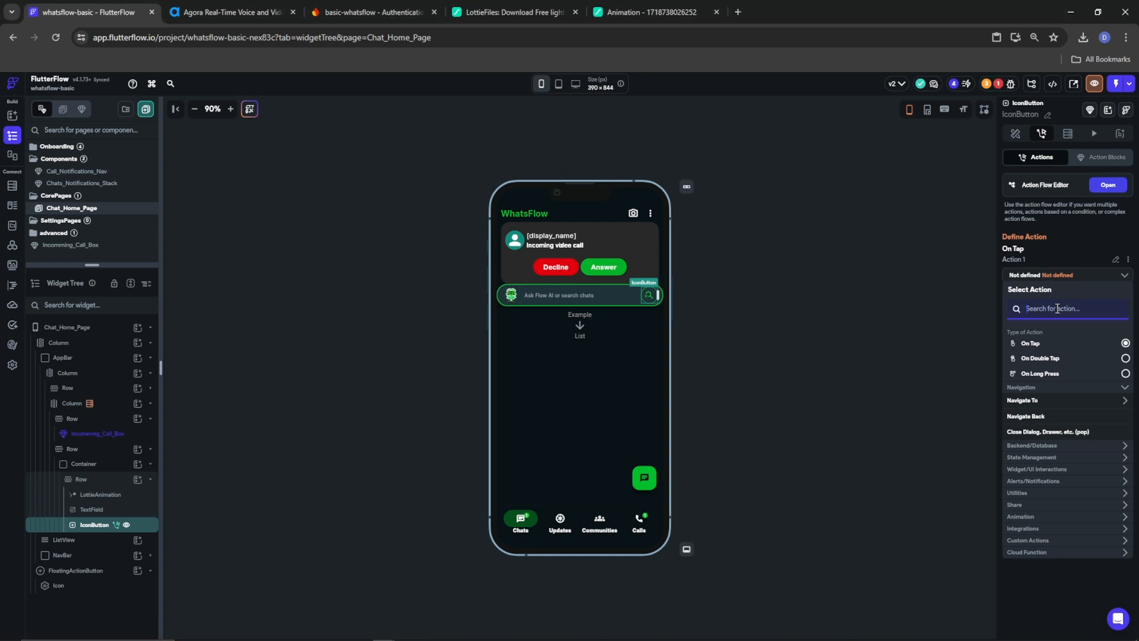
text(clear)
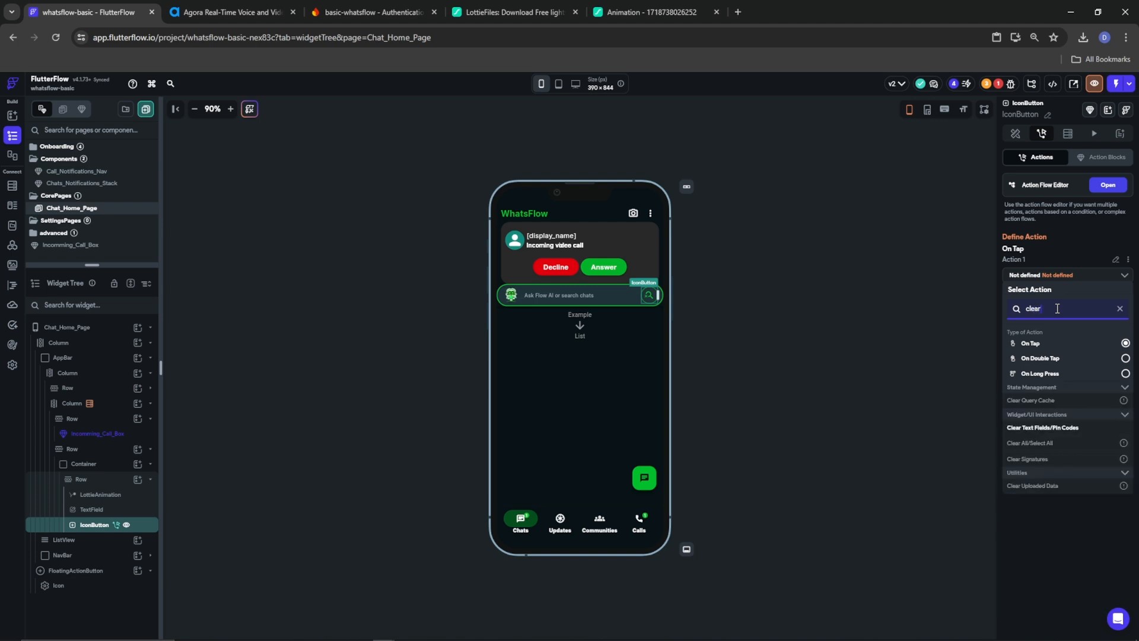
click(1047, 428)
click(1007, 307)
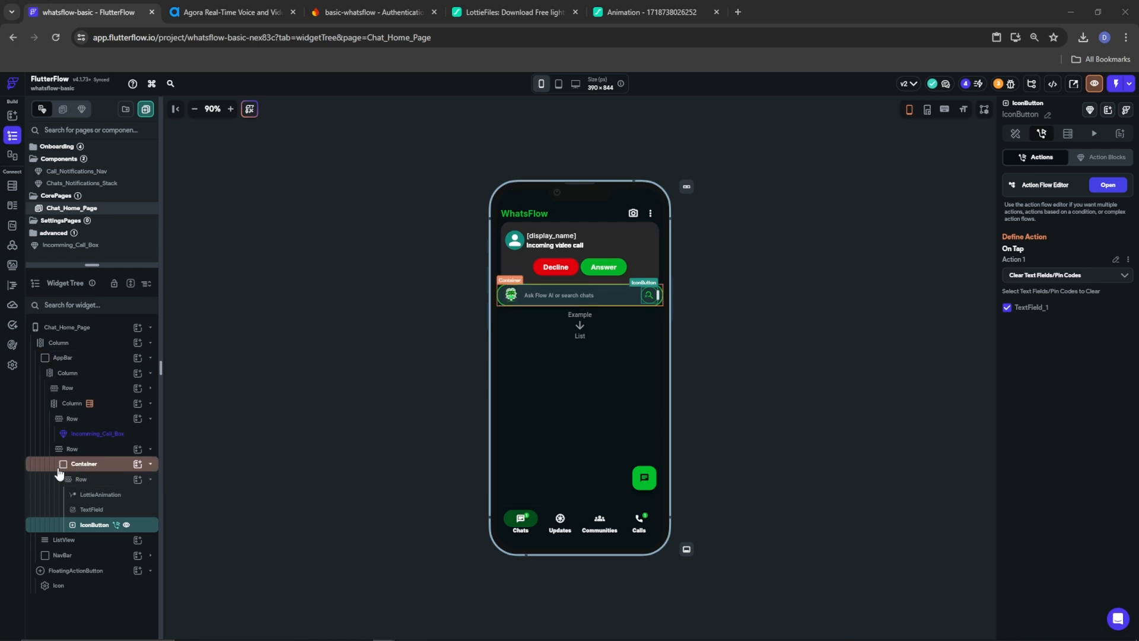
click(70, 404)
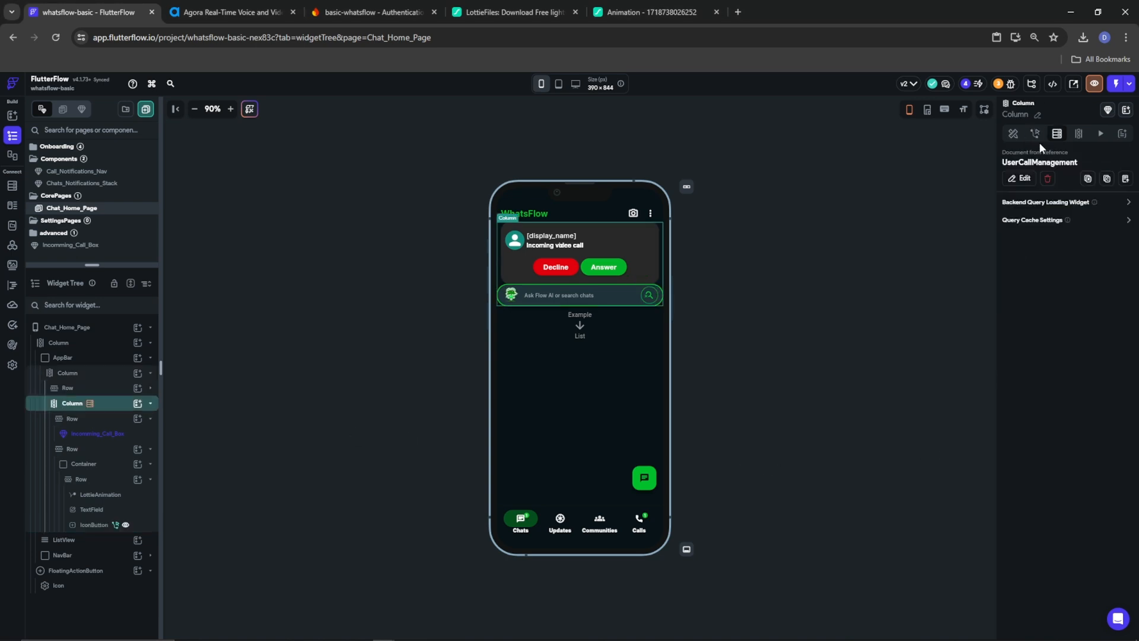
Give the app bar's column 10 top and bottom padding and remove its end spacing
click(1013, 138)
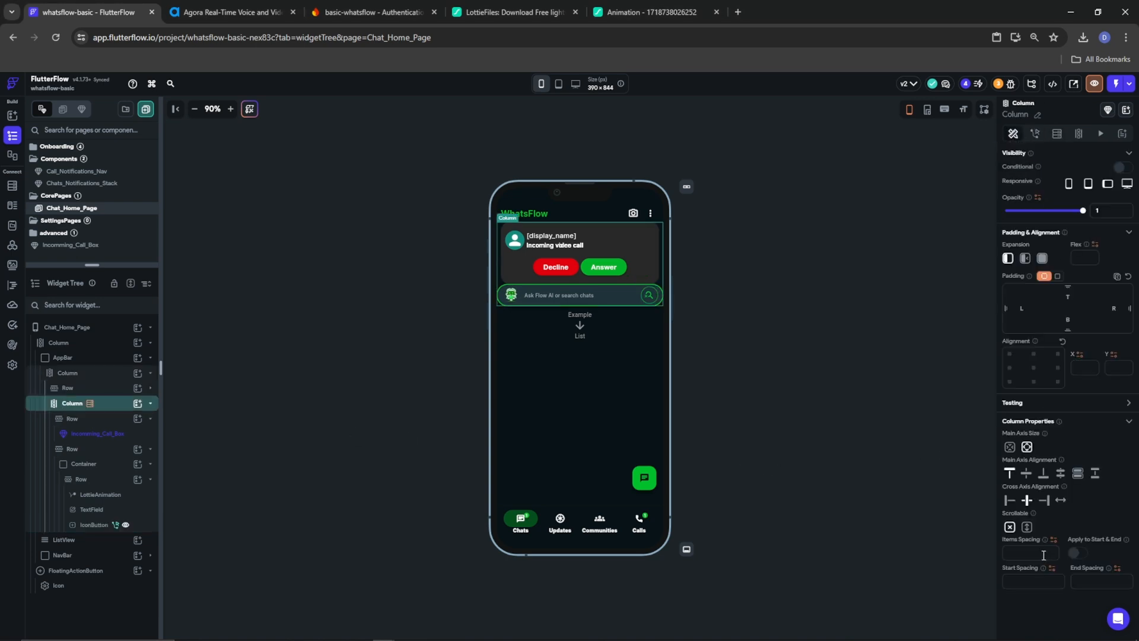
text(5)
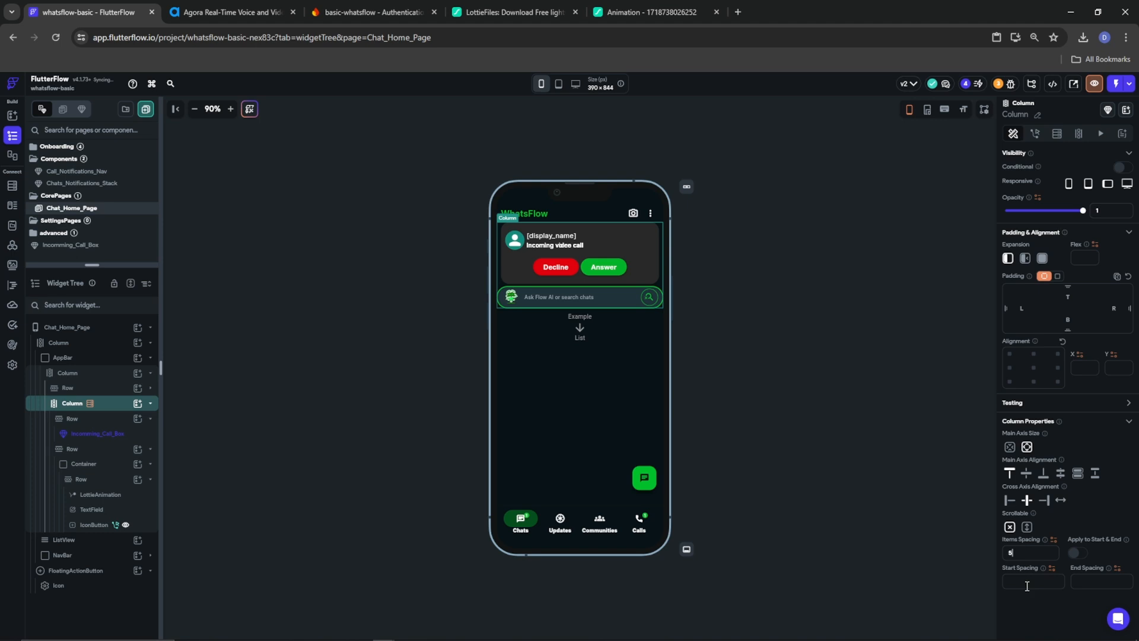
text(10)
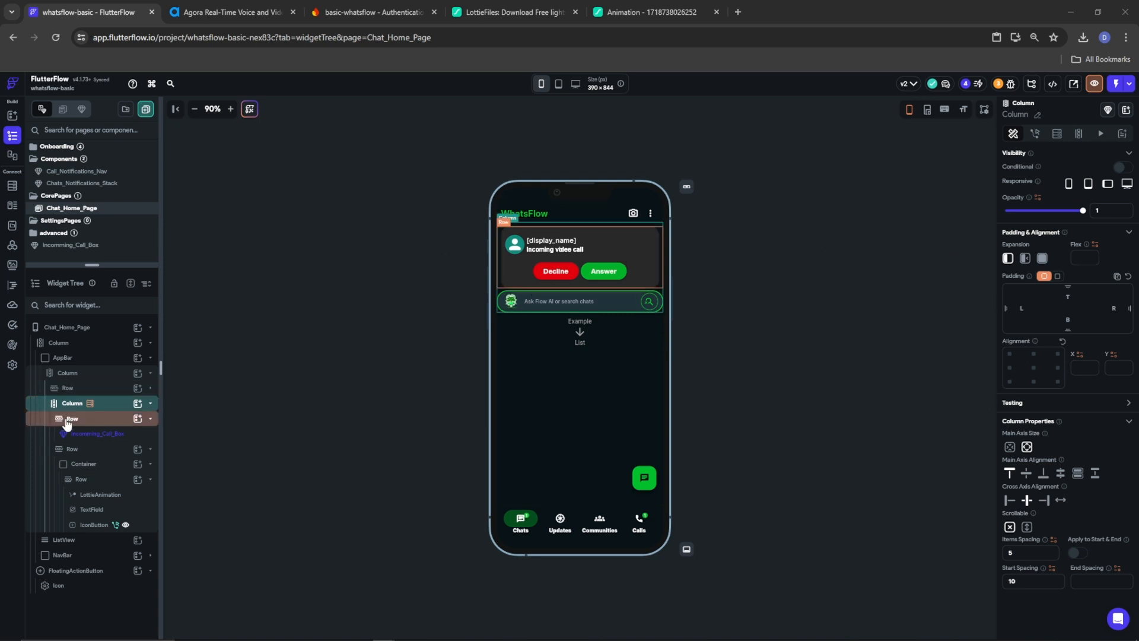
click(59, 374)
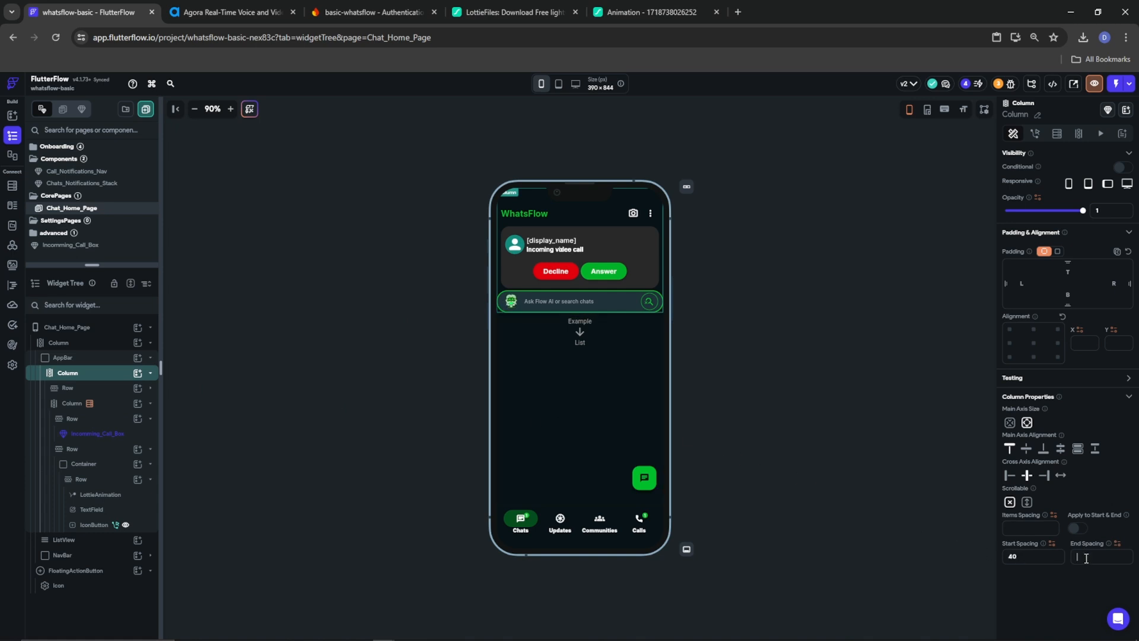
text(10)
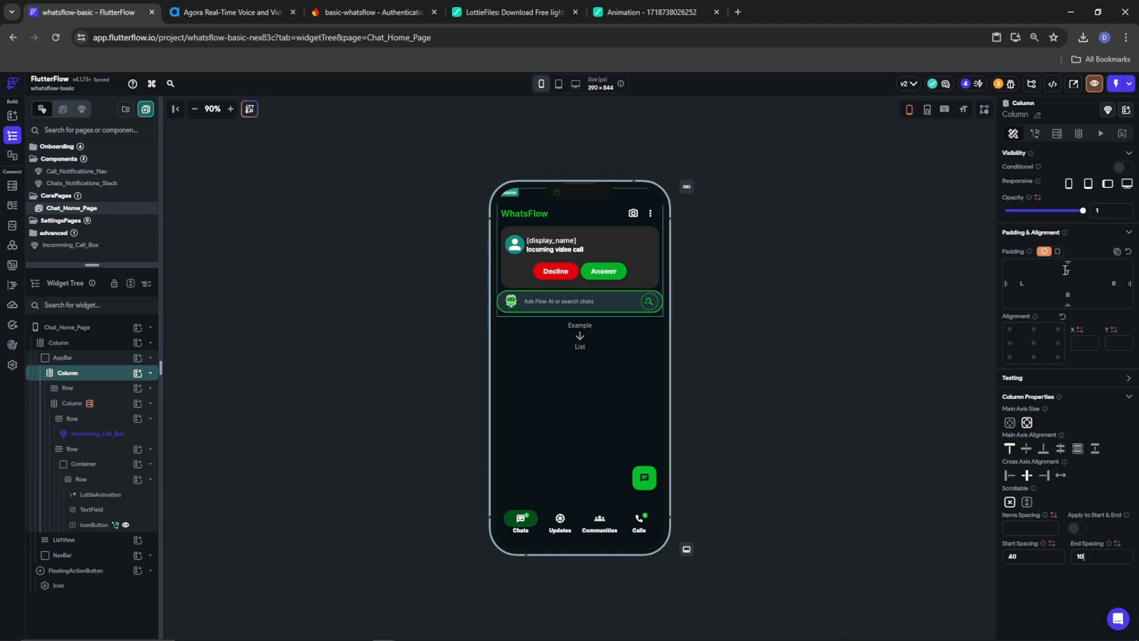
click(1067, 294)
text(10)
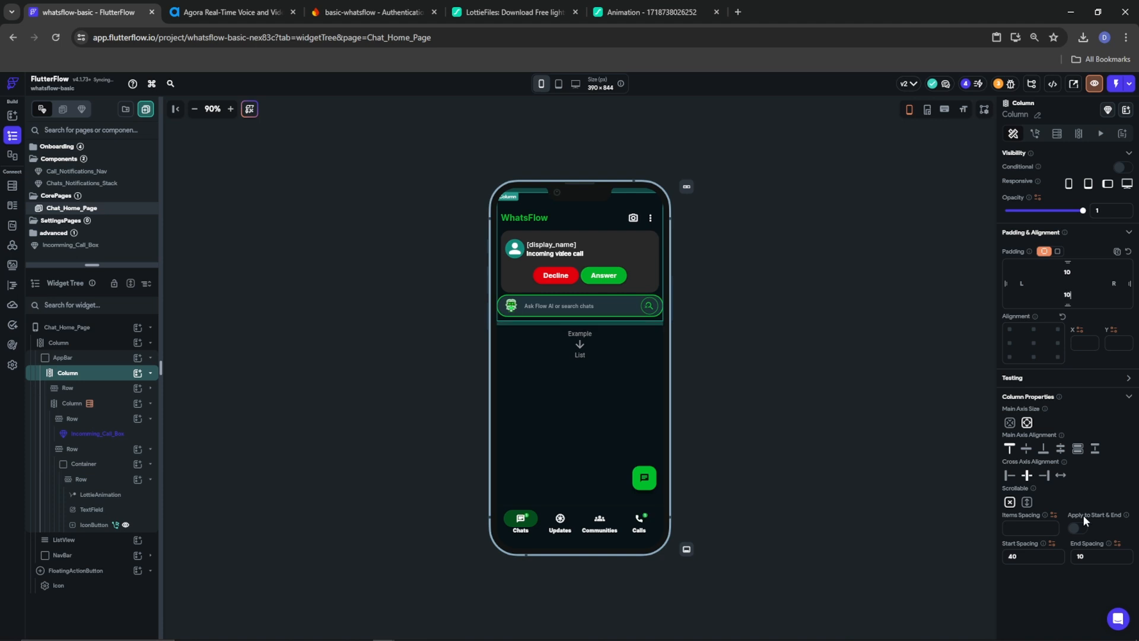
drag(1087, 555, 1061, 558)
key(BackSpace)
click(710, 301)
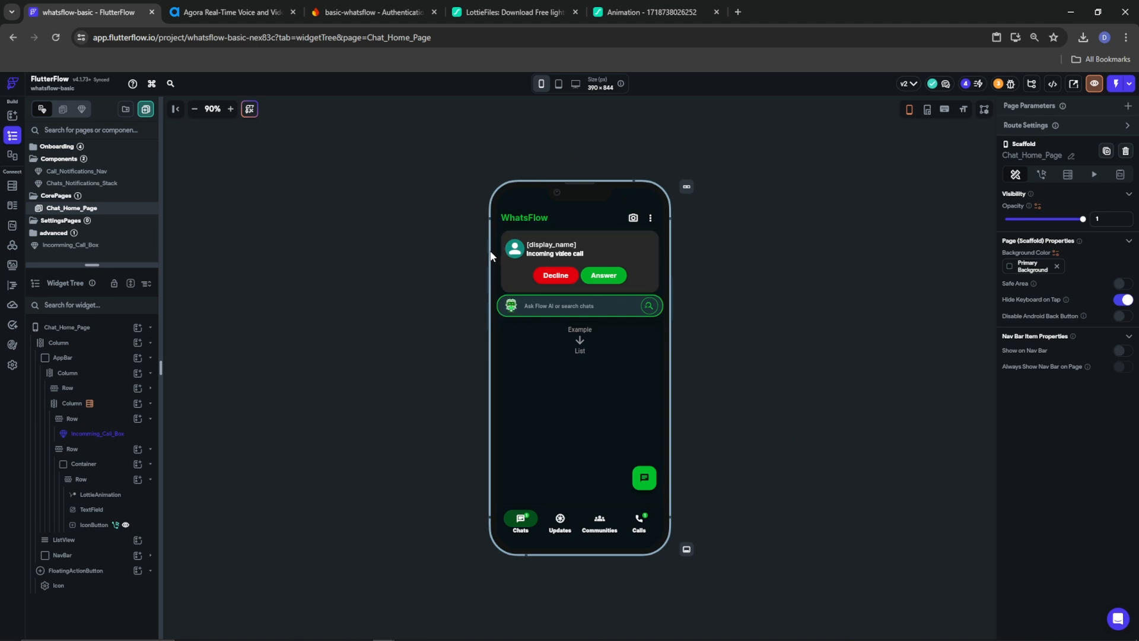
Make the incoming-call row visible only when UserCallManagement Document's incomming field is set
click(55, 404)
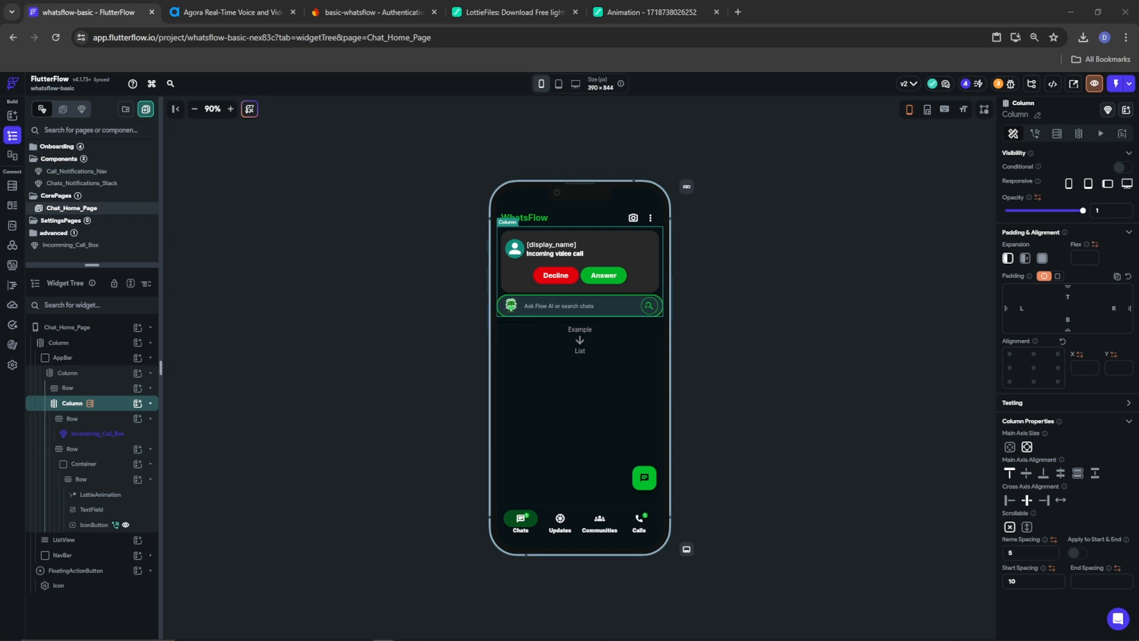
click(93, 421)
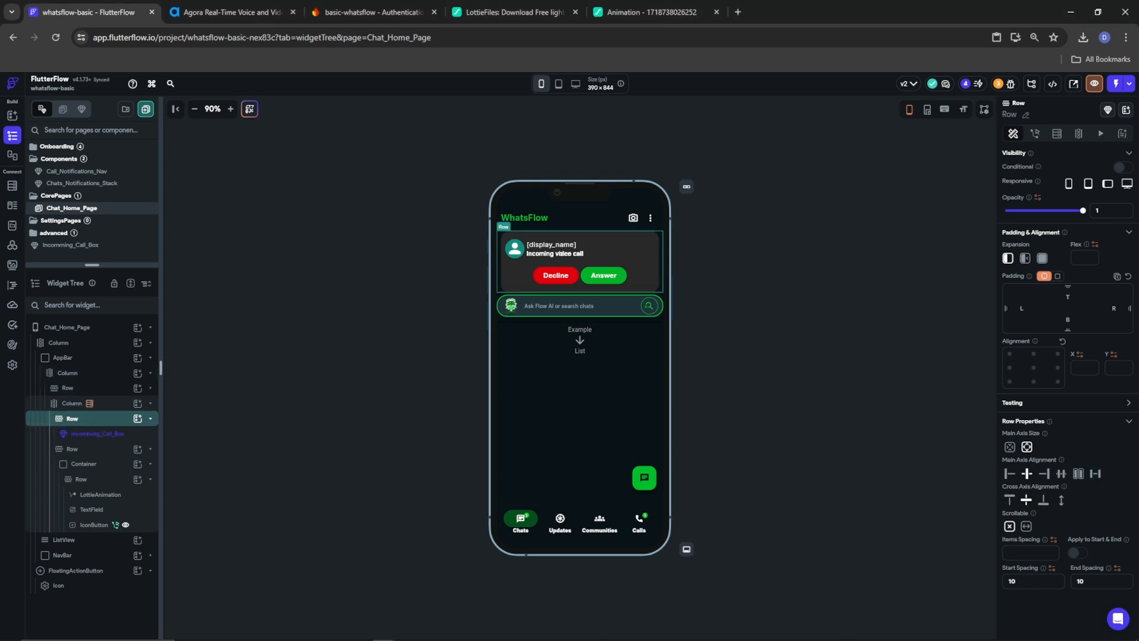
click(1120, 167)
click(1038, 185)
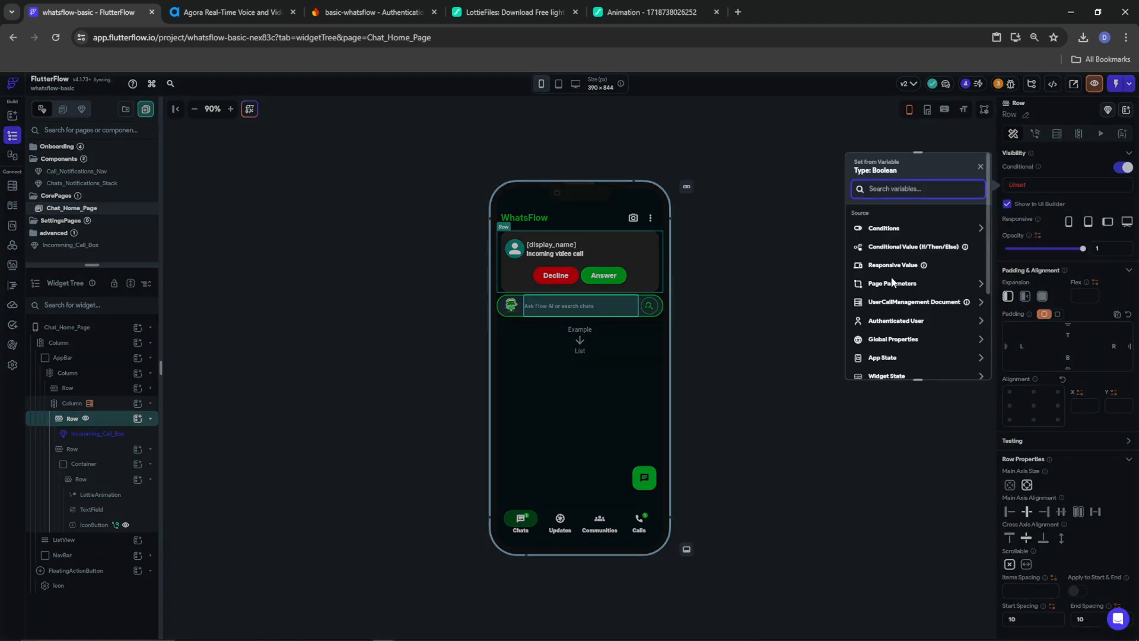
click(899, 302)
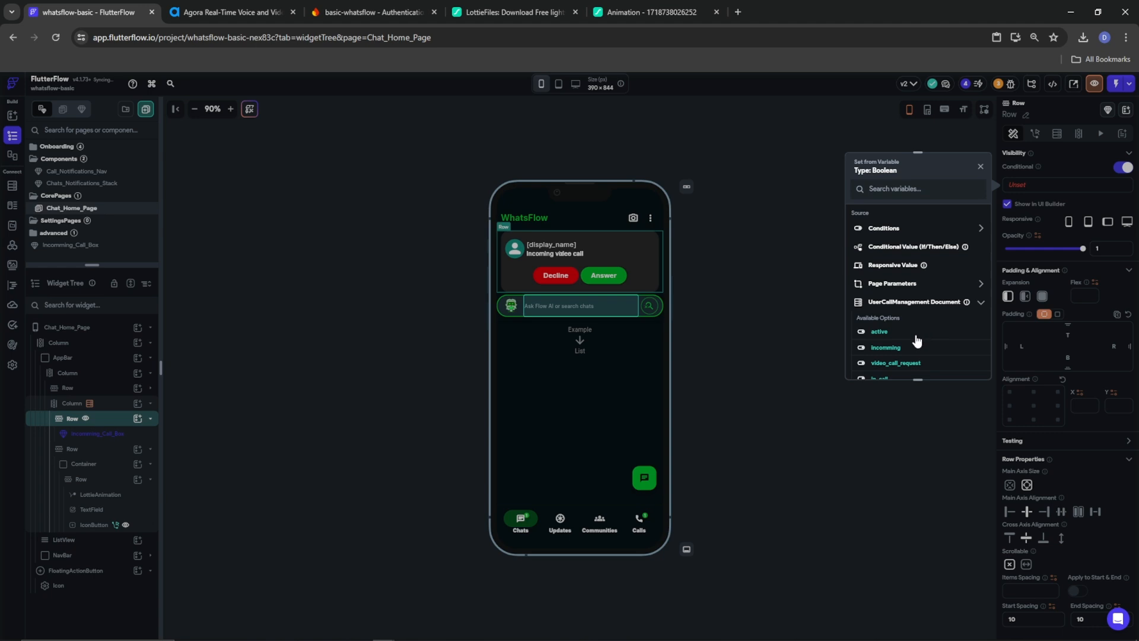
click(881, 348)
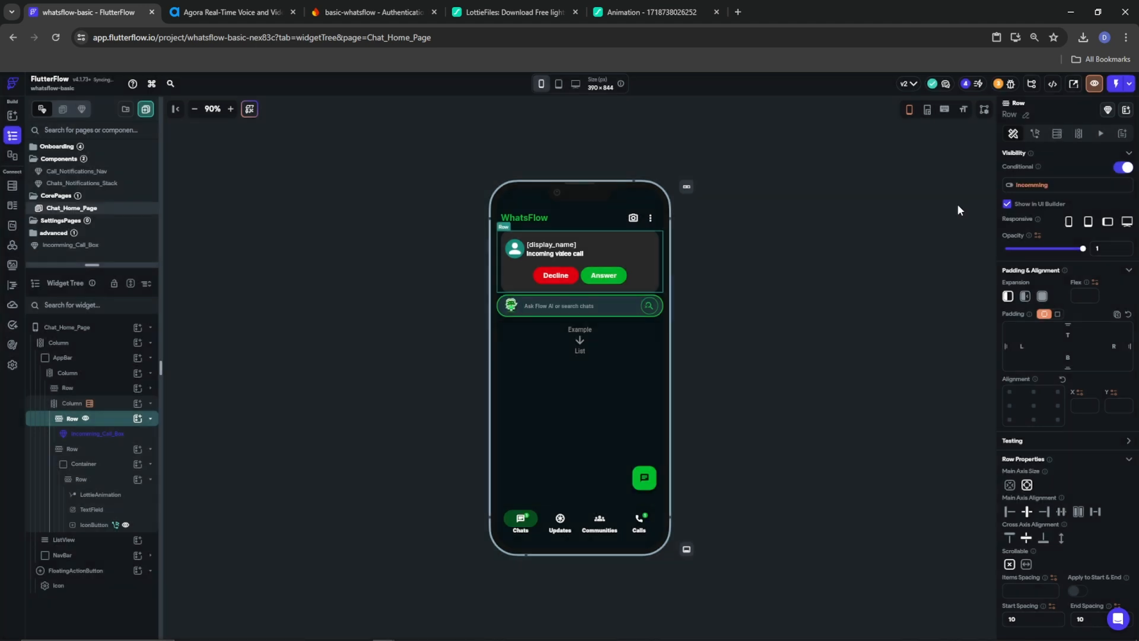
click(1014, 195)
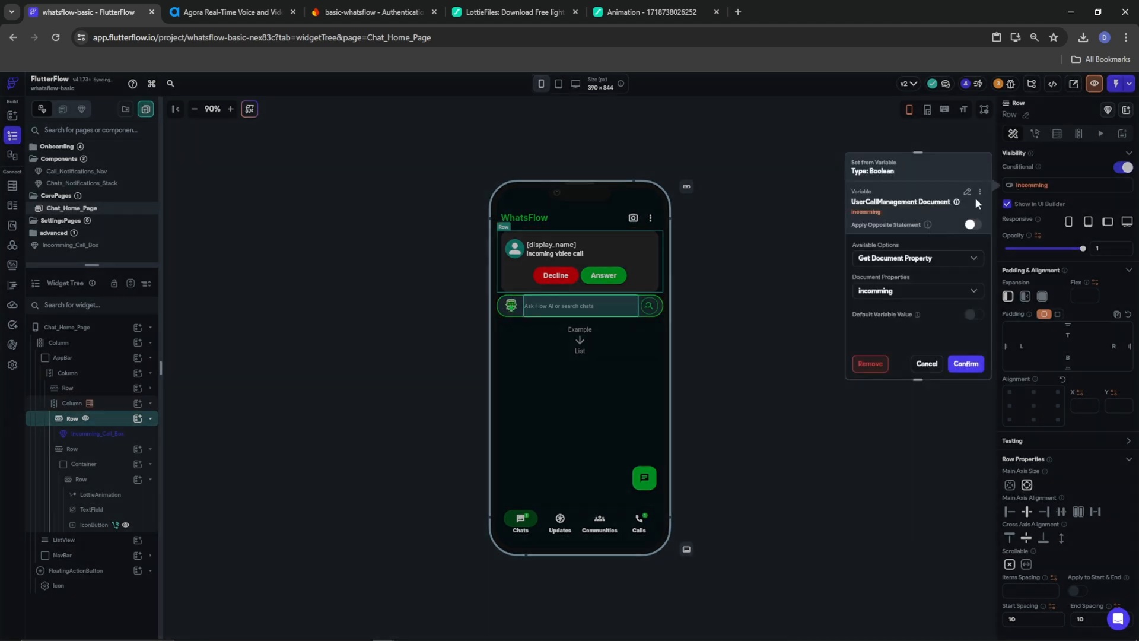
click(980, 192)
click(938, 216)
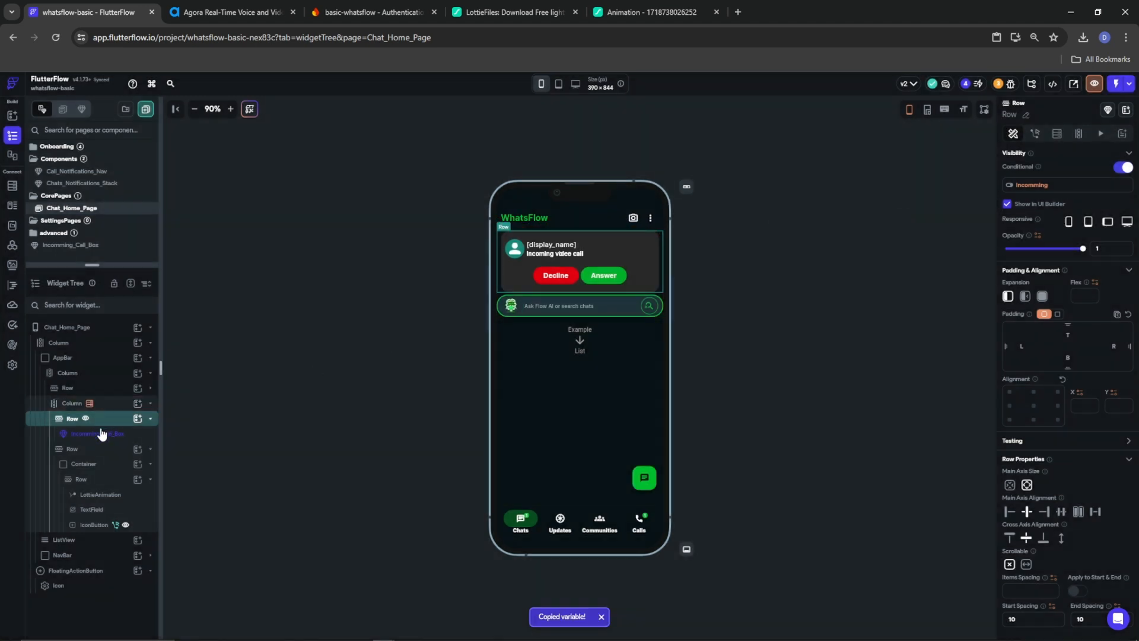
Show the search row on the opposite incomming condition and hide the call row in the builder
click(89, 449)
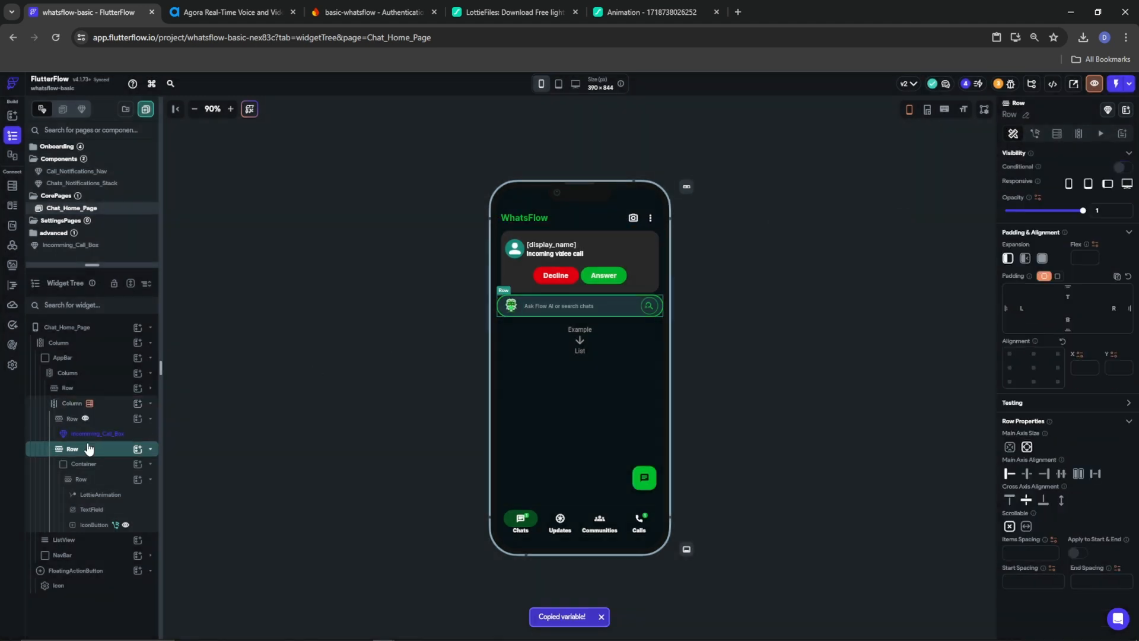
click(1121, 167)
click(1054, 188)
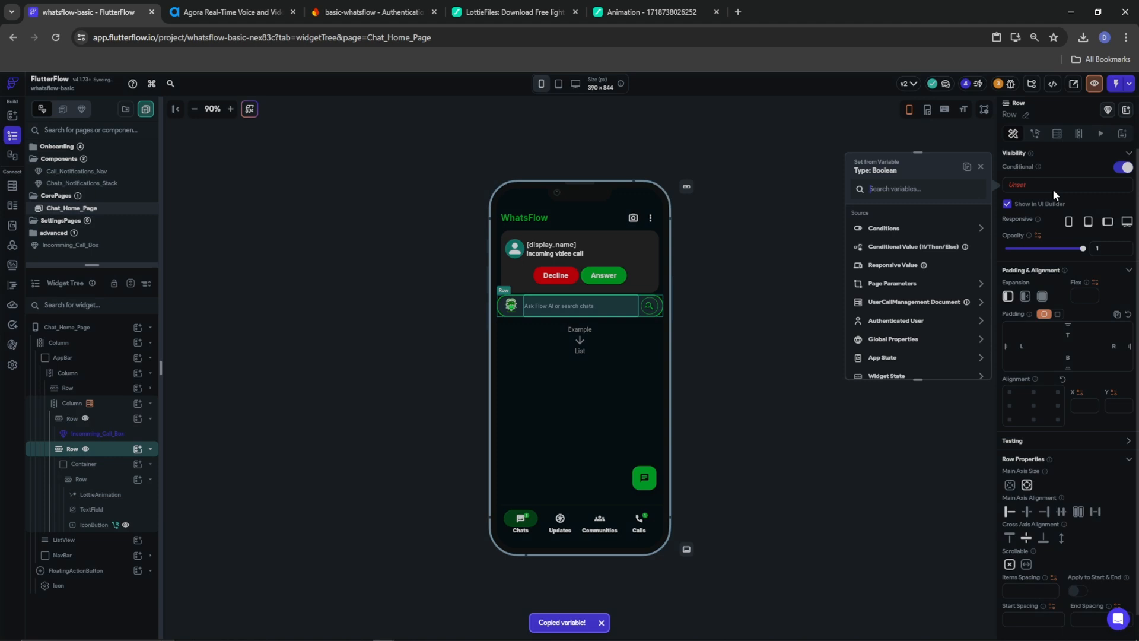
click(969, 169)
click(971, 225)
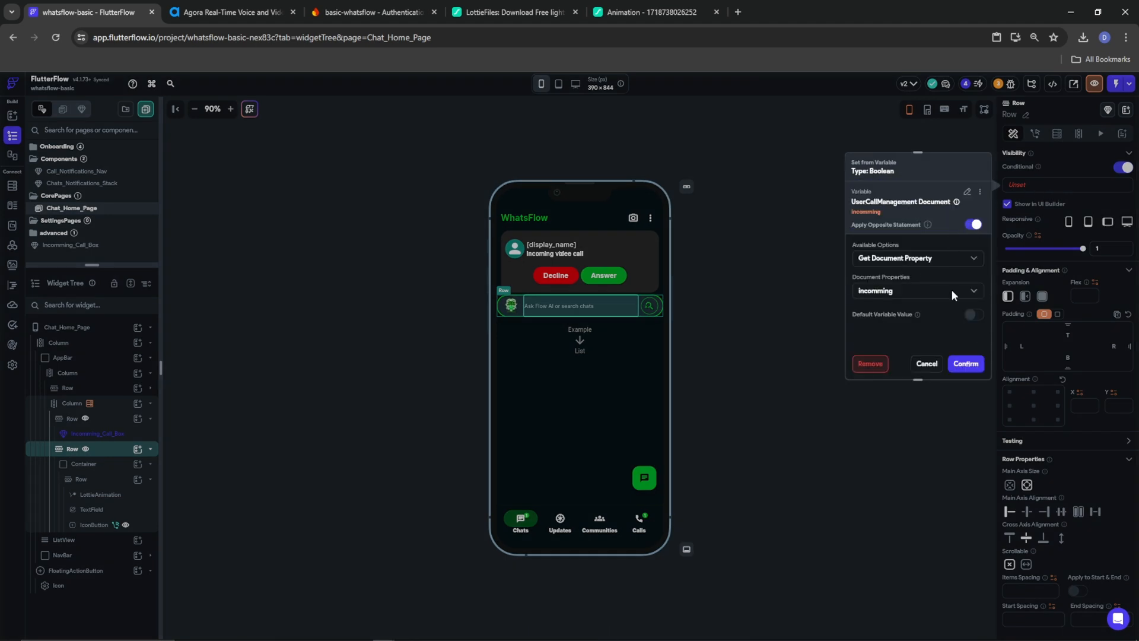
click(1004, 297)
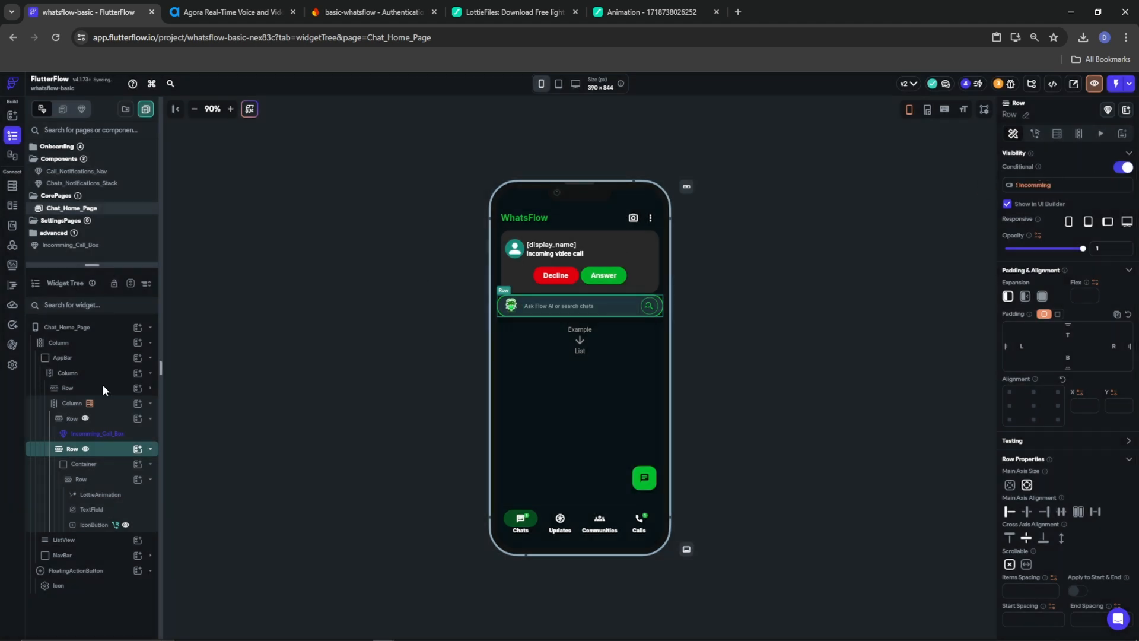
click(72, 420)
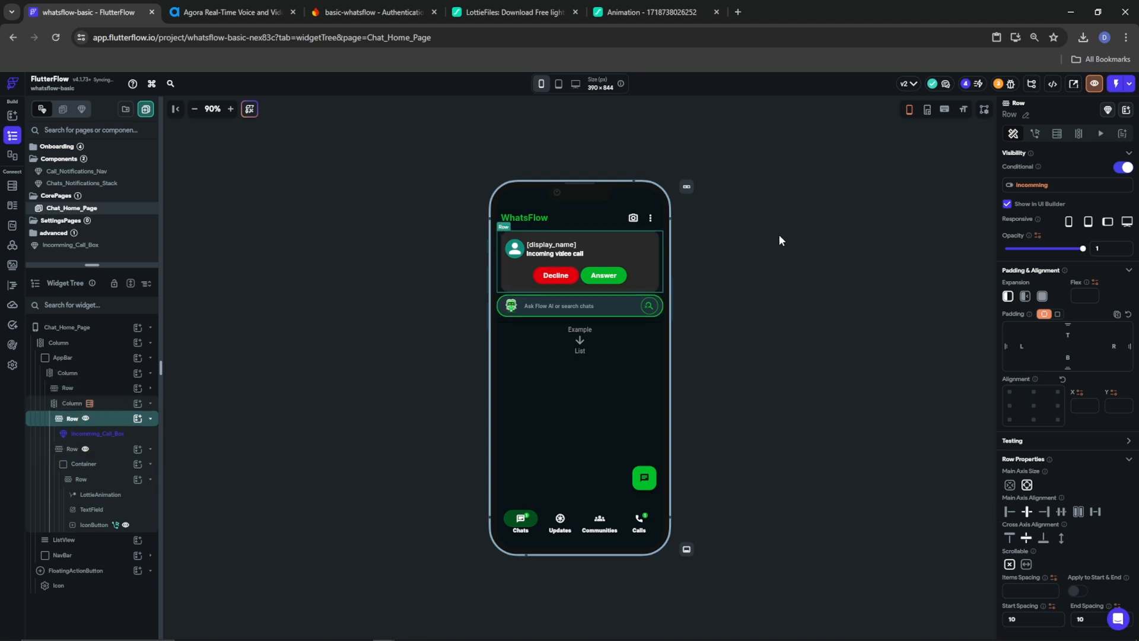
click(1008, 206)
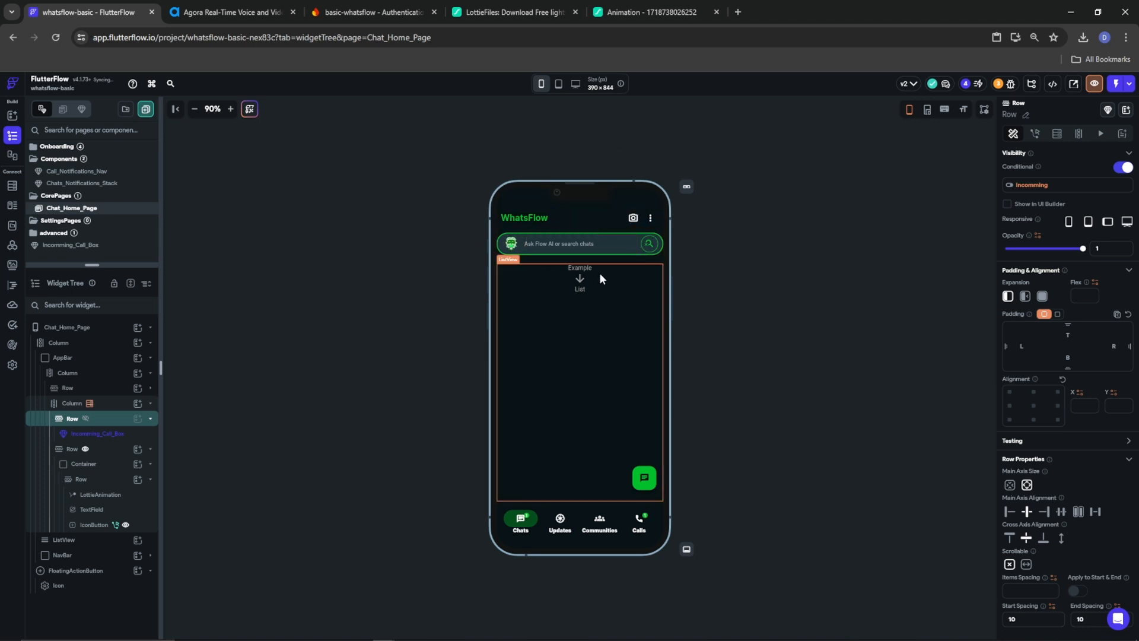
Add a backend query on the Chats collection to the chat ListView
click(623, 305)
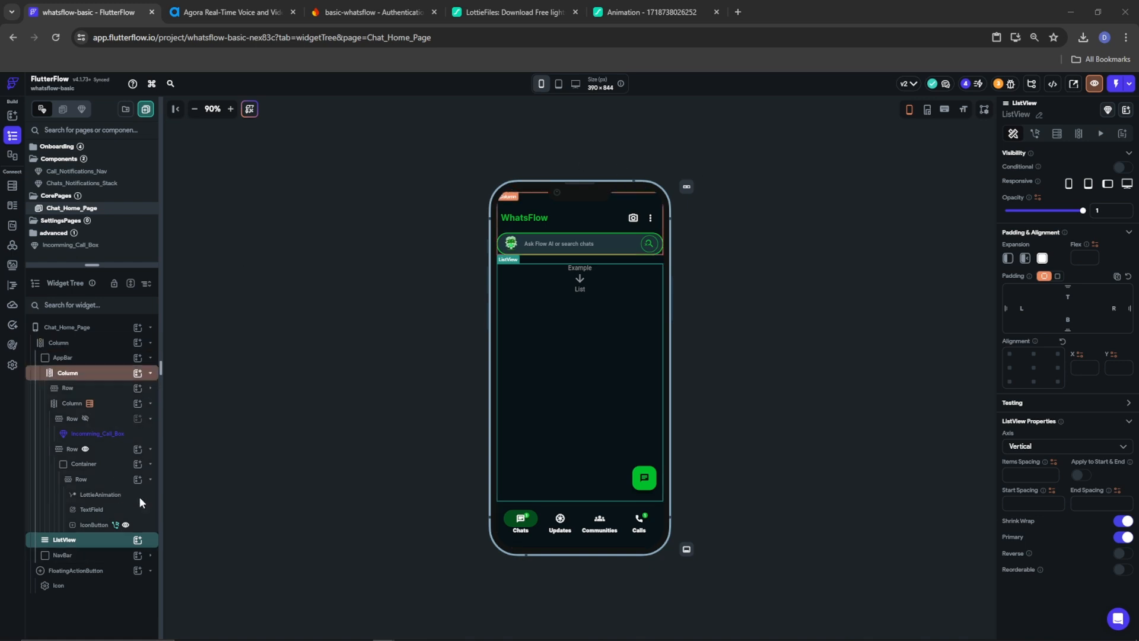
click(1057, 135)
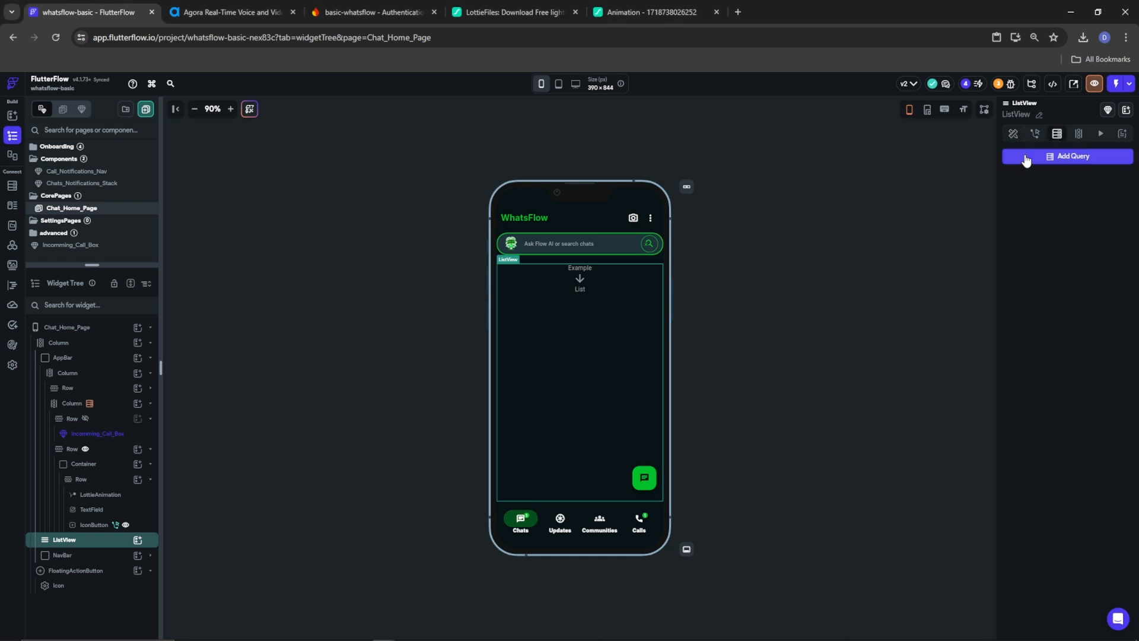
click(1059, 156)
click(917, 163)
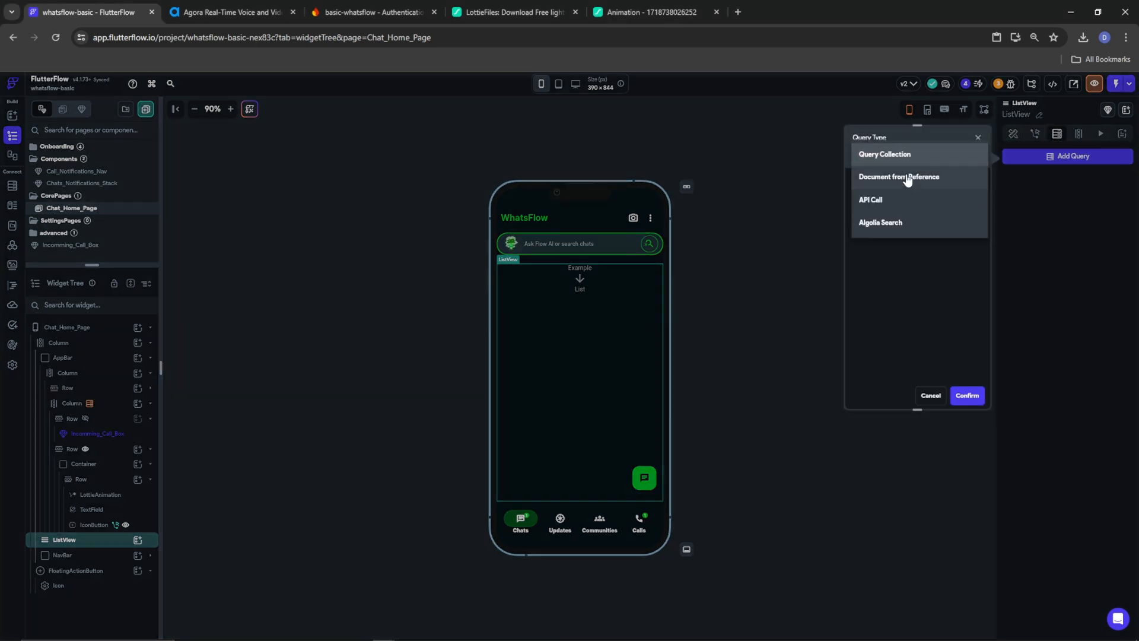
click(911, 159)
click(901, 212)
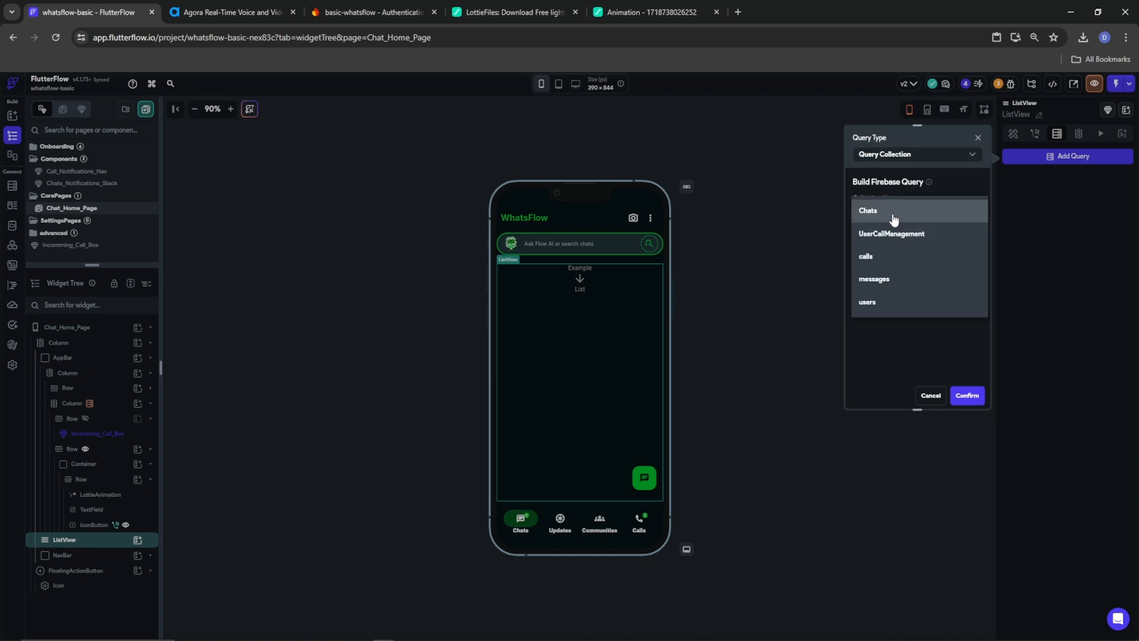
click(894, 218)
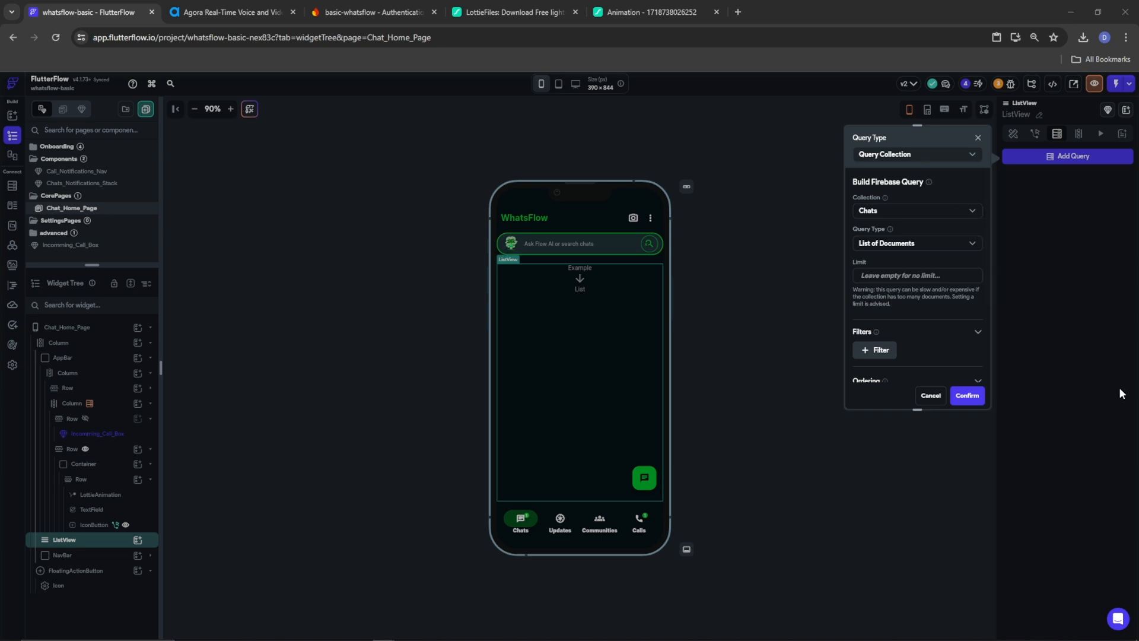
Filter the query to chats whose users array contains the authenticated user's reference, and save
click(895, 350)
scroll(936, 323, down, 2)
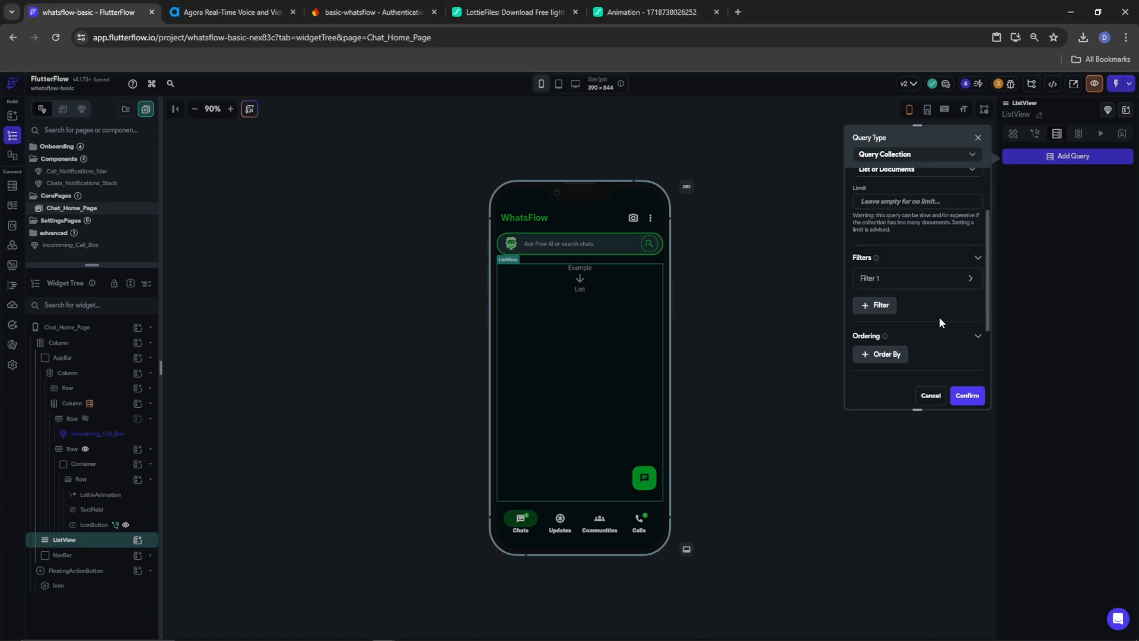
click(972, 289)
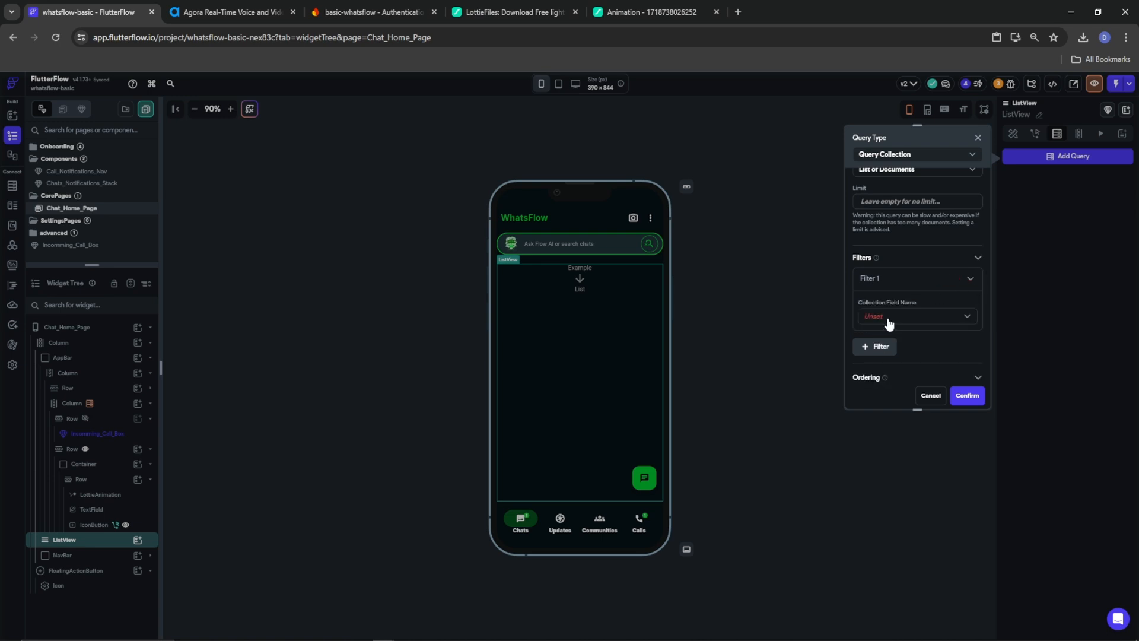
click(887, 318)
click(884, 340)
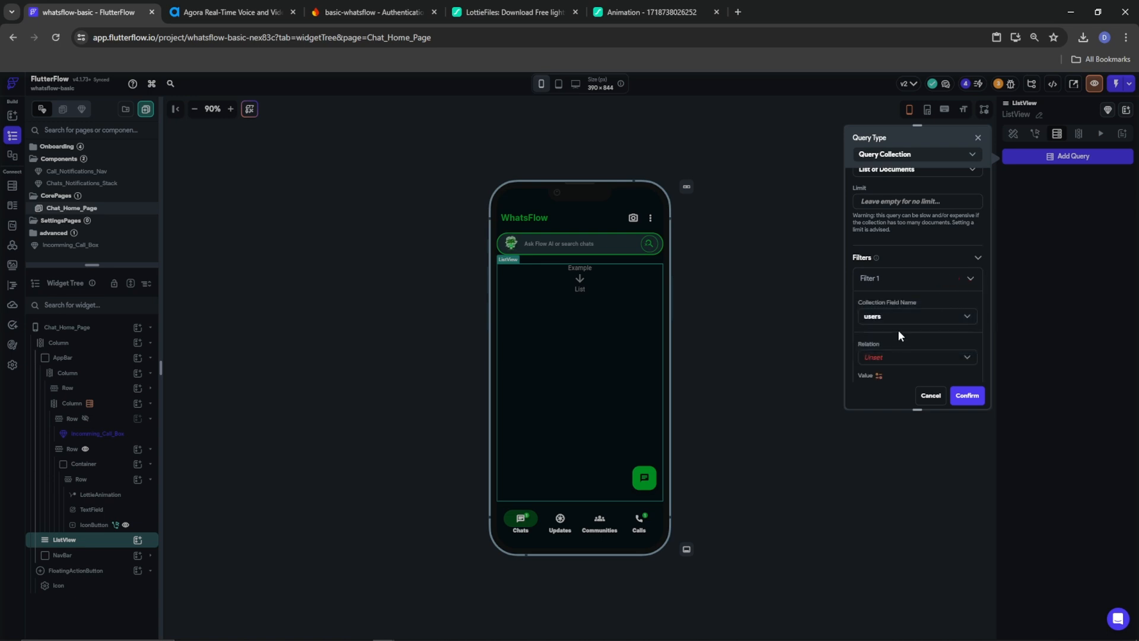
scroll(898, 330, down, 2)
click(895, 283)
click(893, 285)
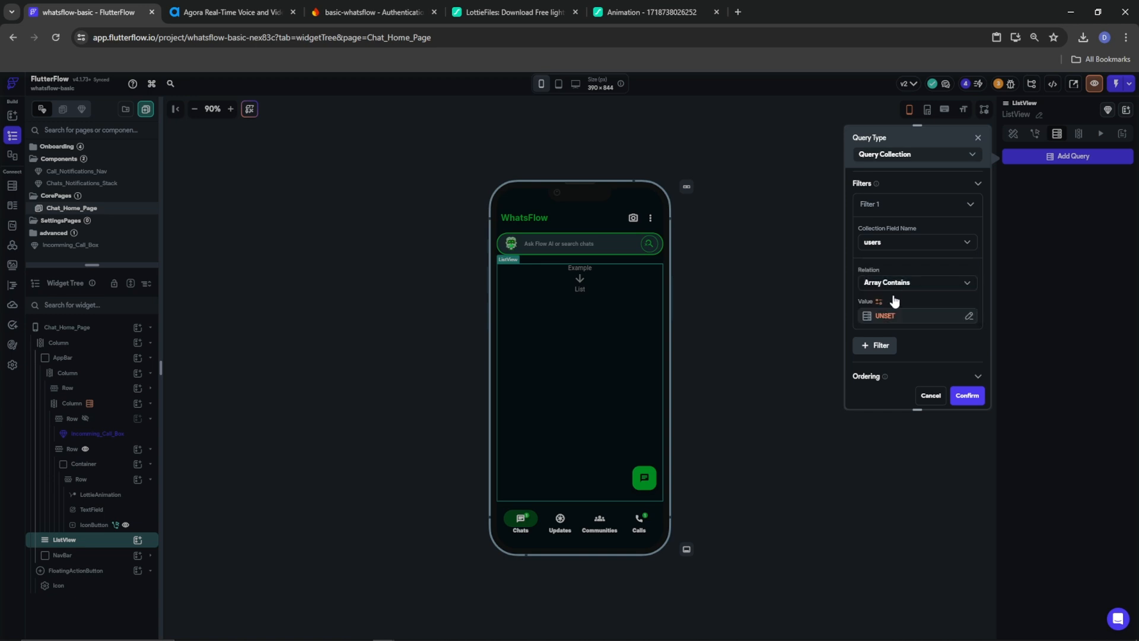
click(885, 316)
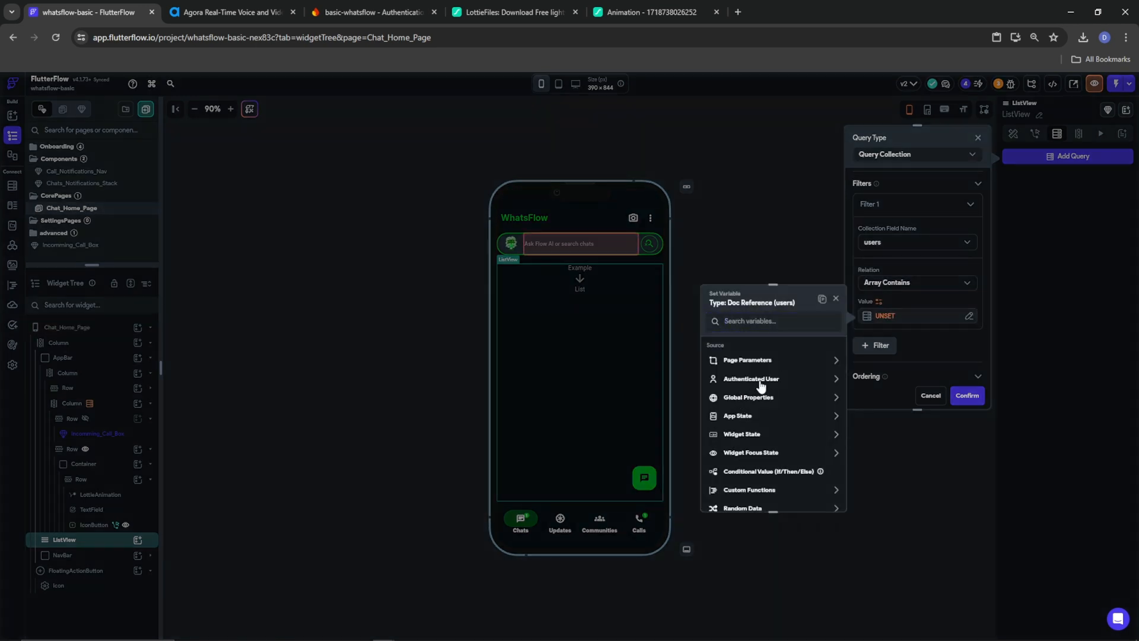
click(753, 379)
click(748, 472)
click(818, 497)
scroll(935, 321, down, 3)
click(967, 395)
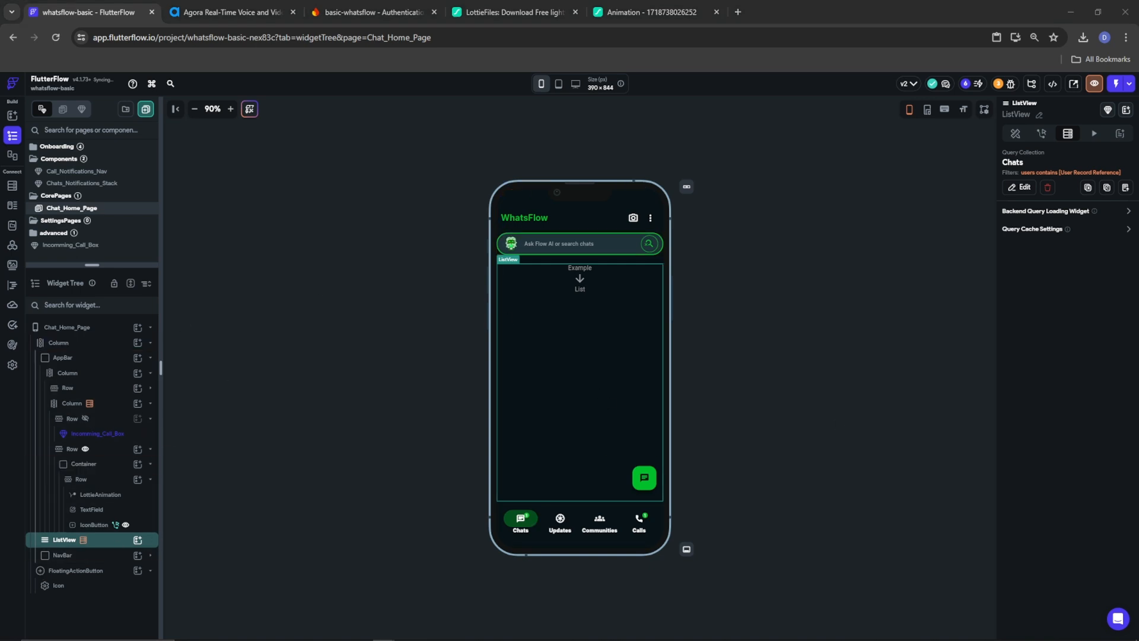
click(138, 542)
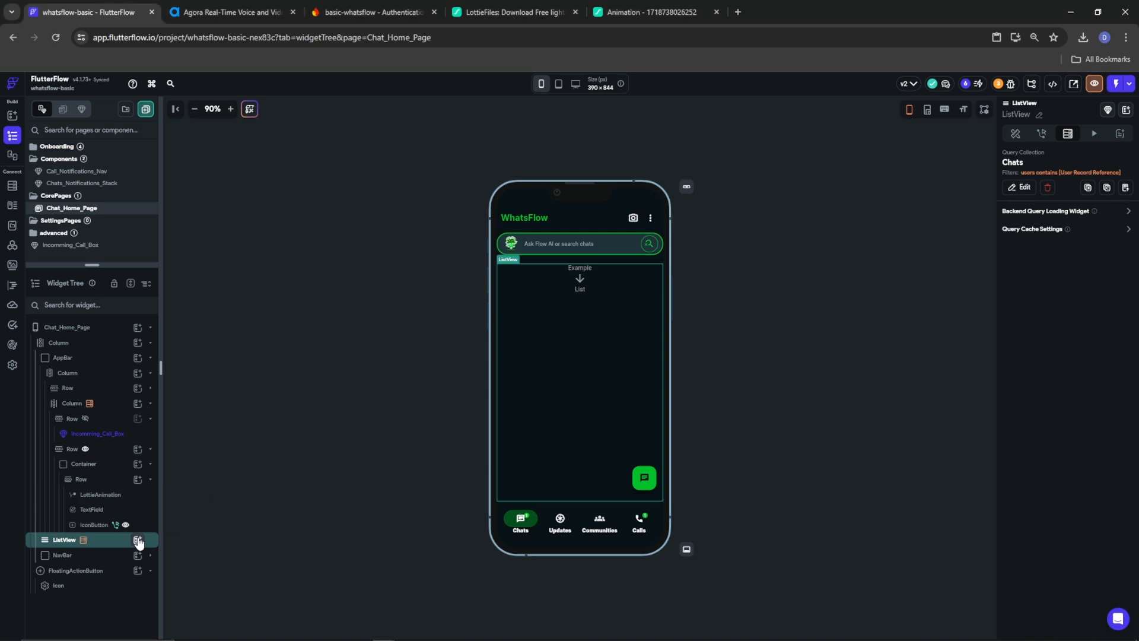
Add a full-width Container with no fill or fixed height to the ListView, containing a Row
click(138, 541)
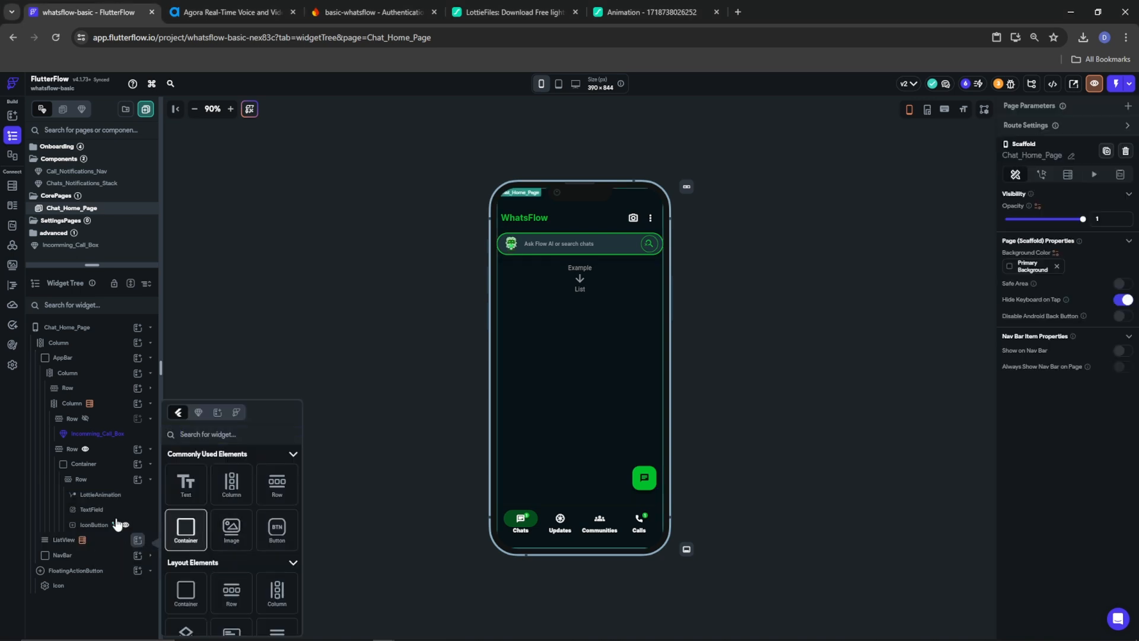
click(186, 530)
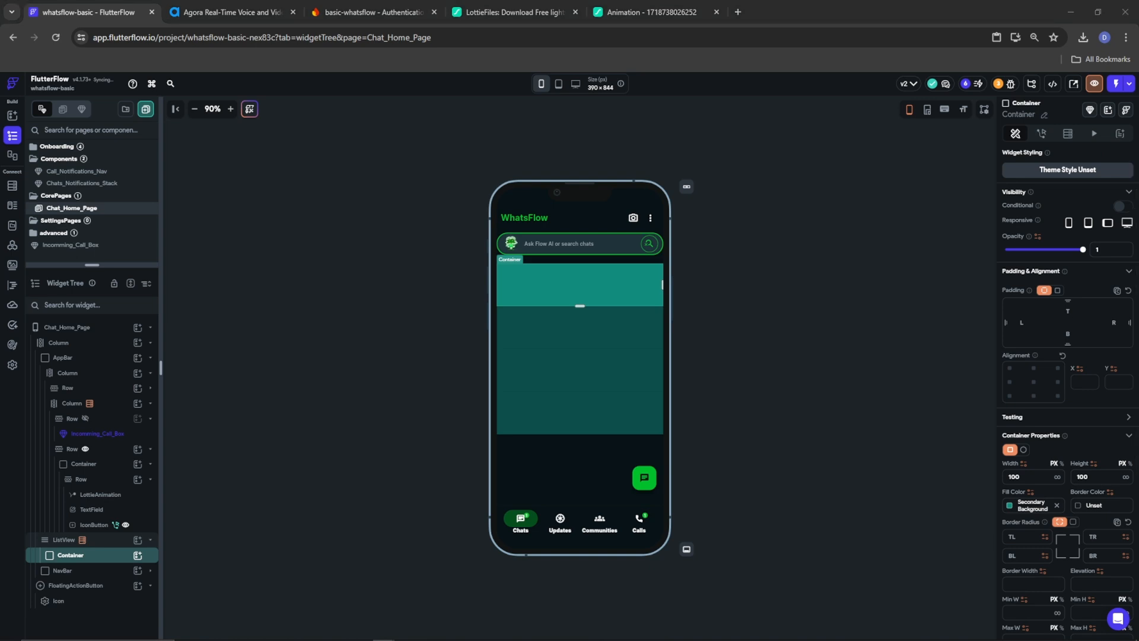
click(1057, 505)
click(1057, 477)
scroll(1062, 468, down, 1)
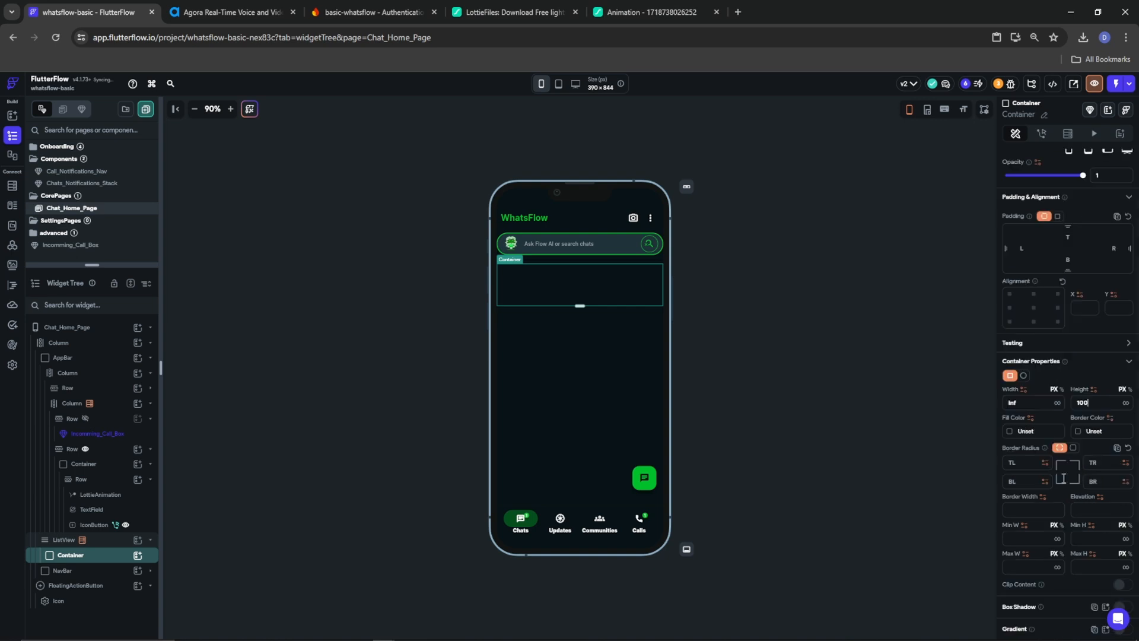
key(BackSpace)
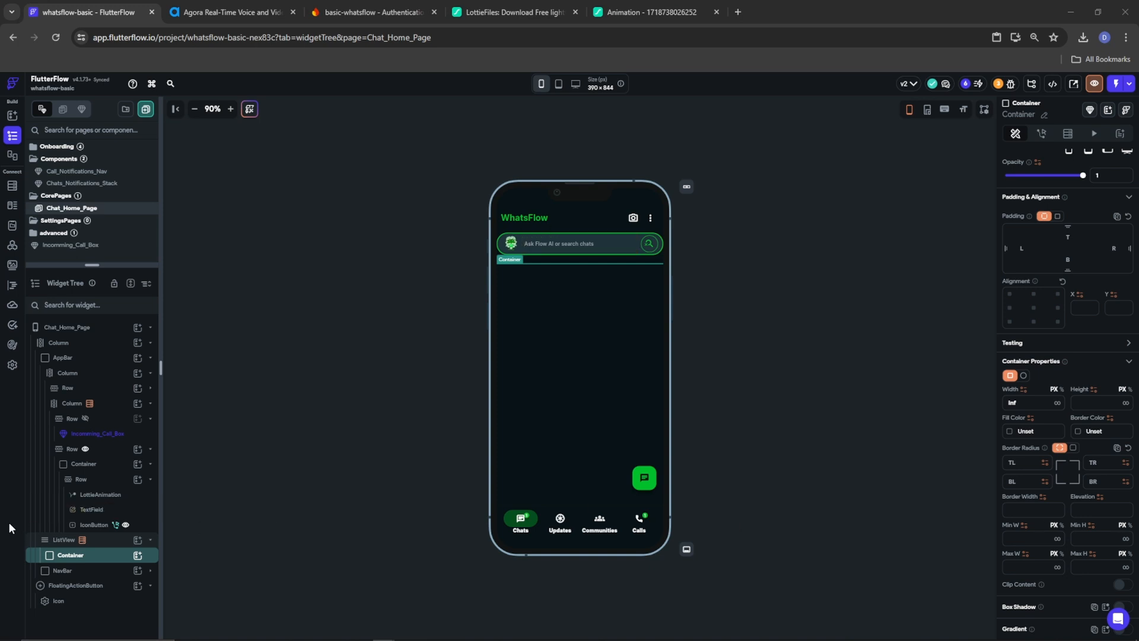
click(137, 558)
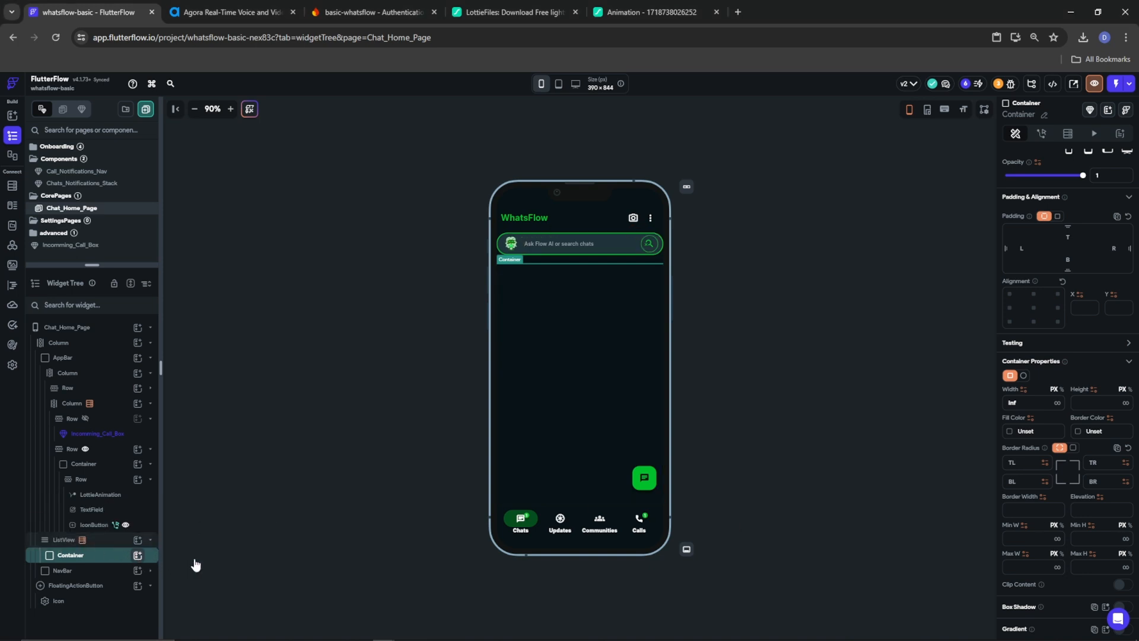
click(276, 484)
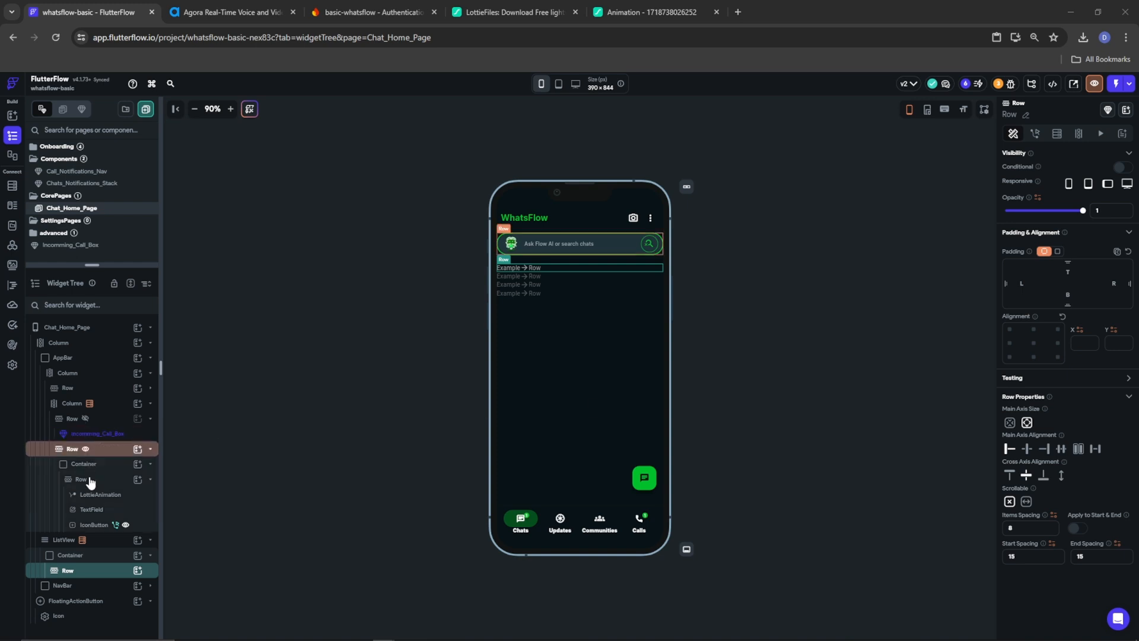
Add a circular Container of diameter 35 to the row with a 2 px Tertiary border
click(137, 570)
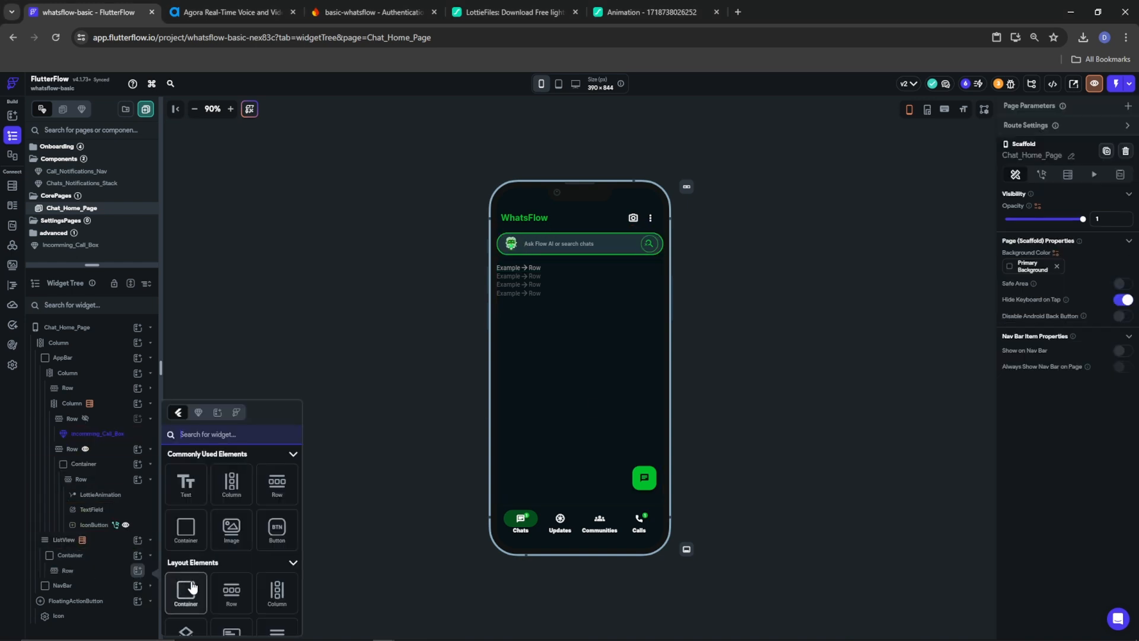
click(186, 530)
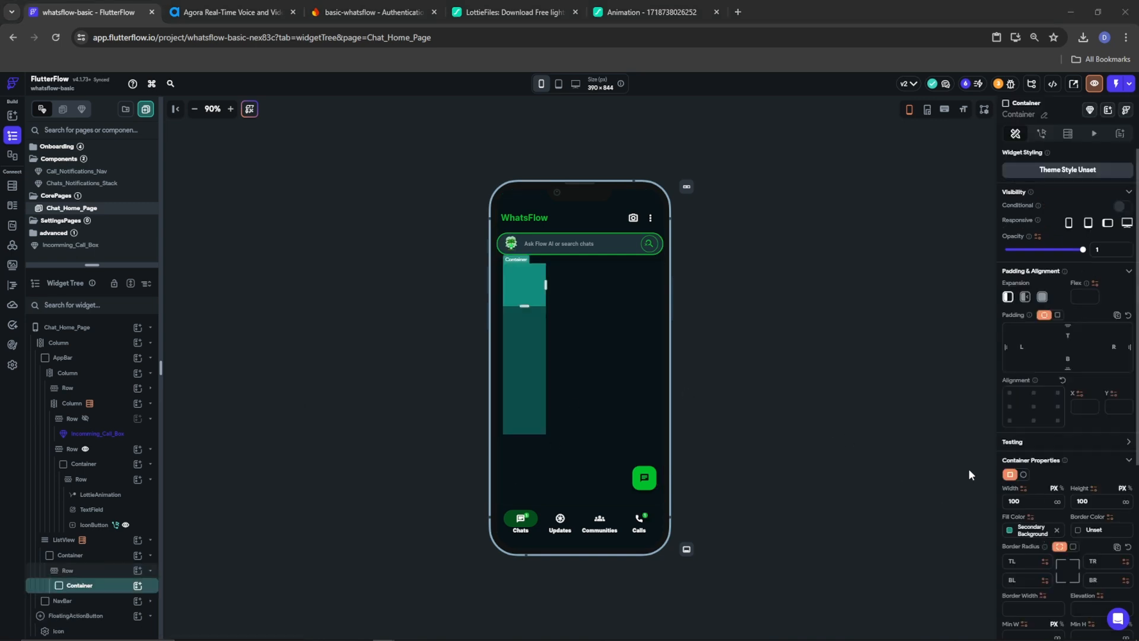
click(1022, 474)
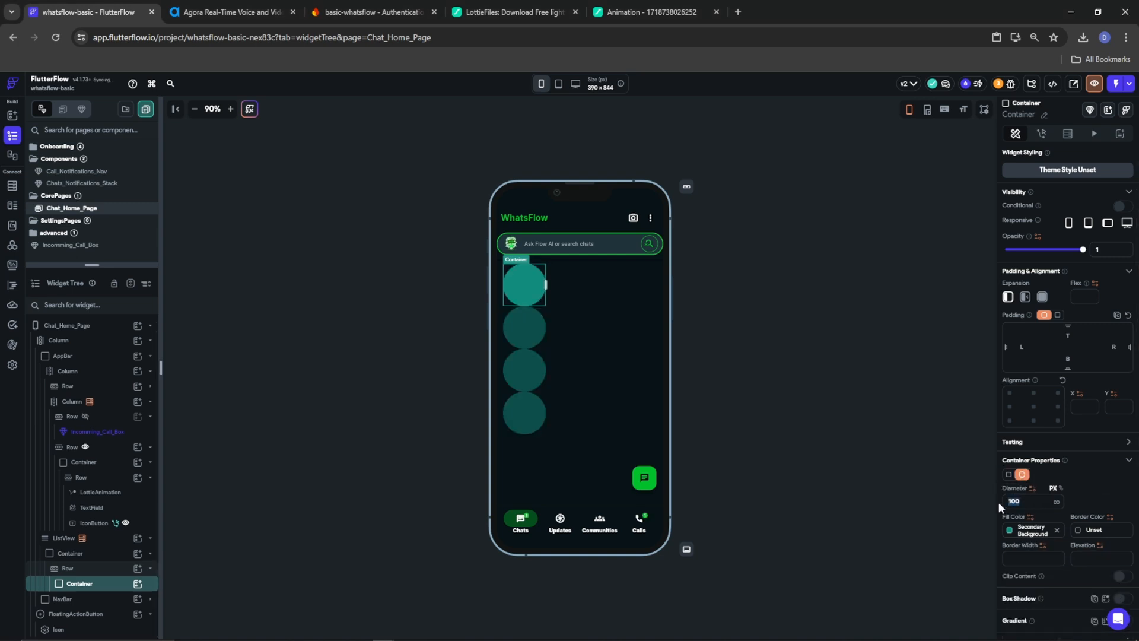
text(35)
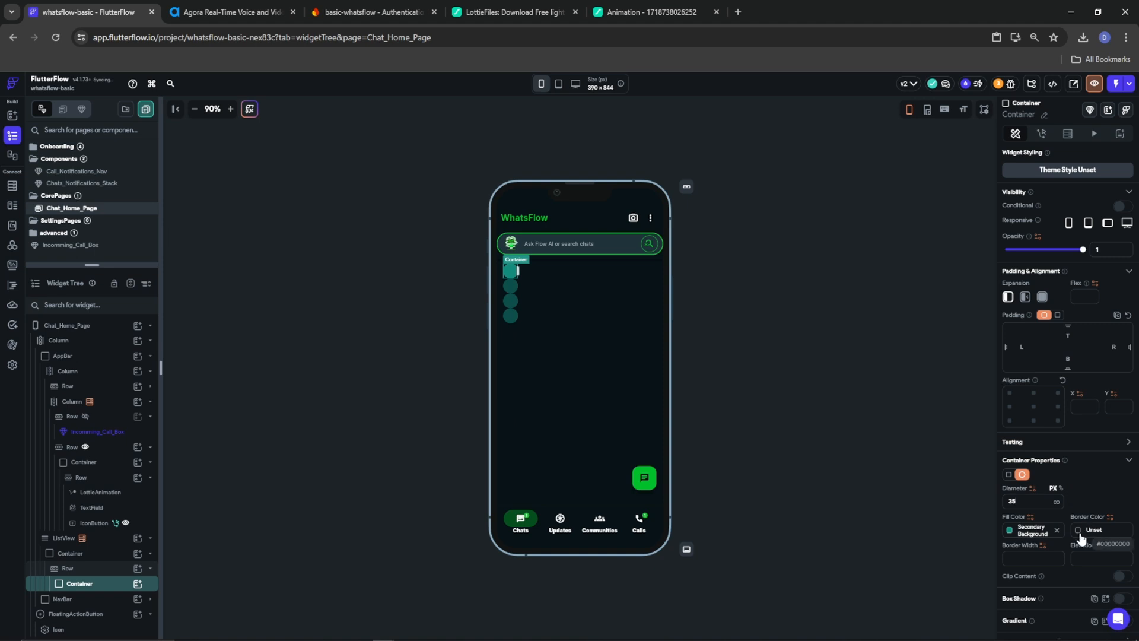
click(1081, 534)
click(952, 537)
click(1098, 491)
click(1021, 556)
text(2)
Turn on caching for the circle's background image
scroll(1081, 538, down, 3)
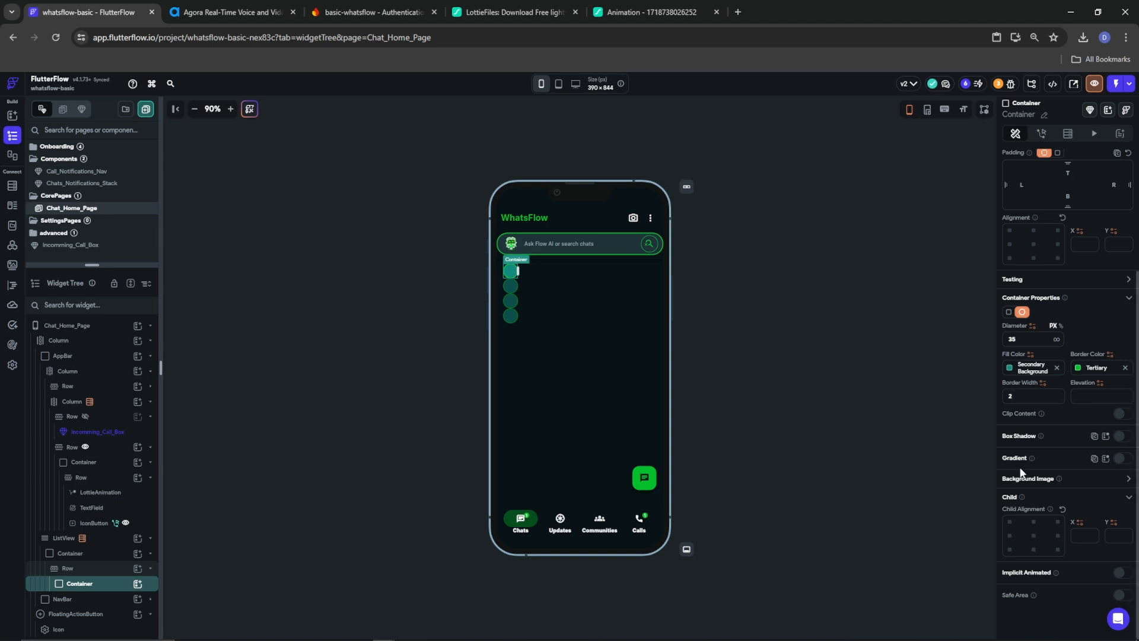
click(1126, 478)
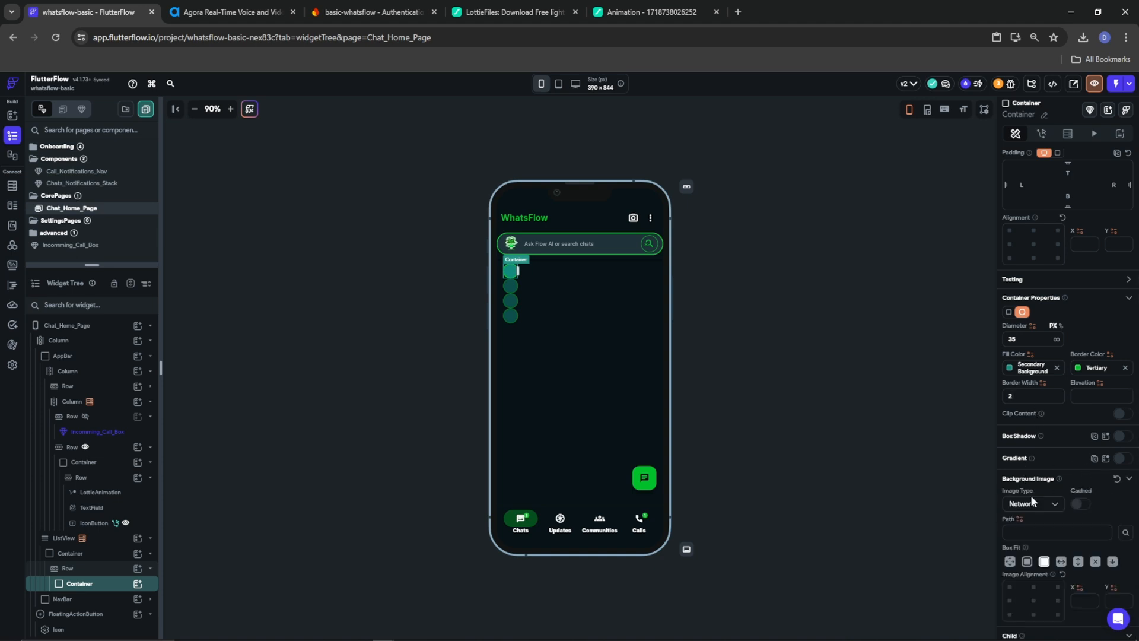
click(1080, 504)
click(1020, 519)
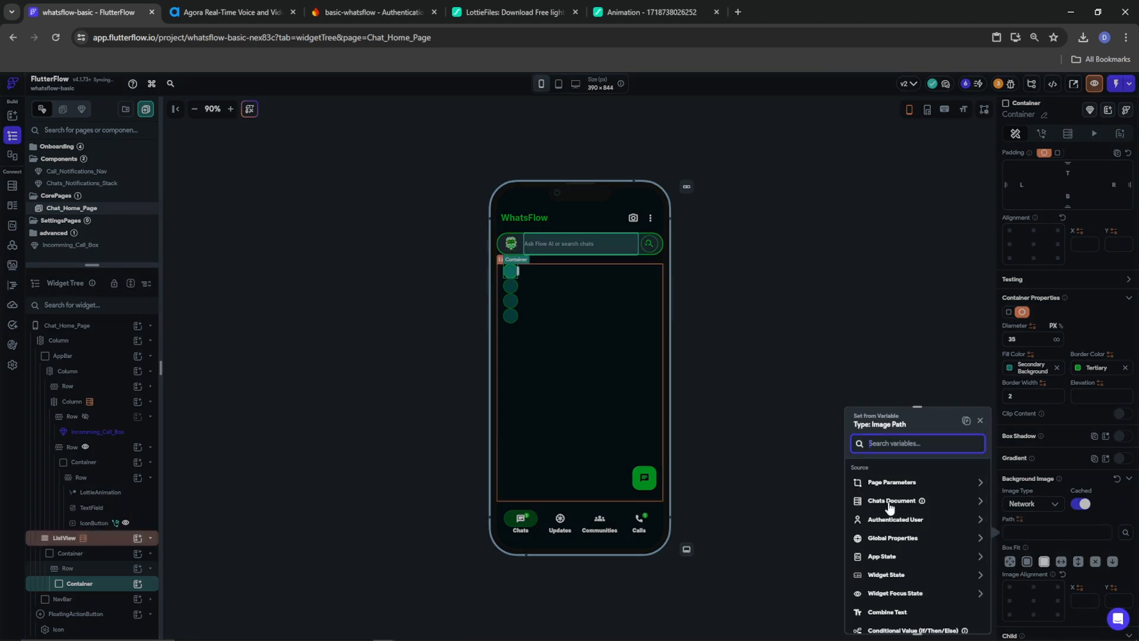
click(1072, 479)
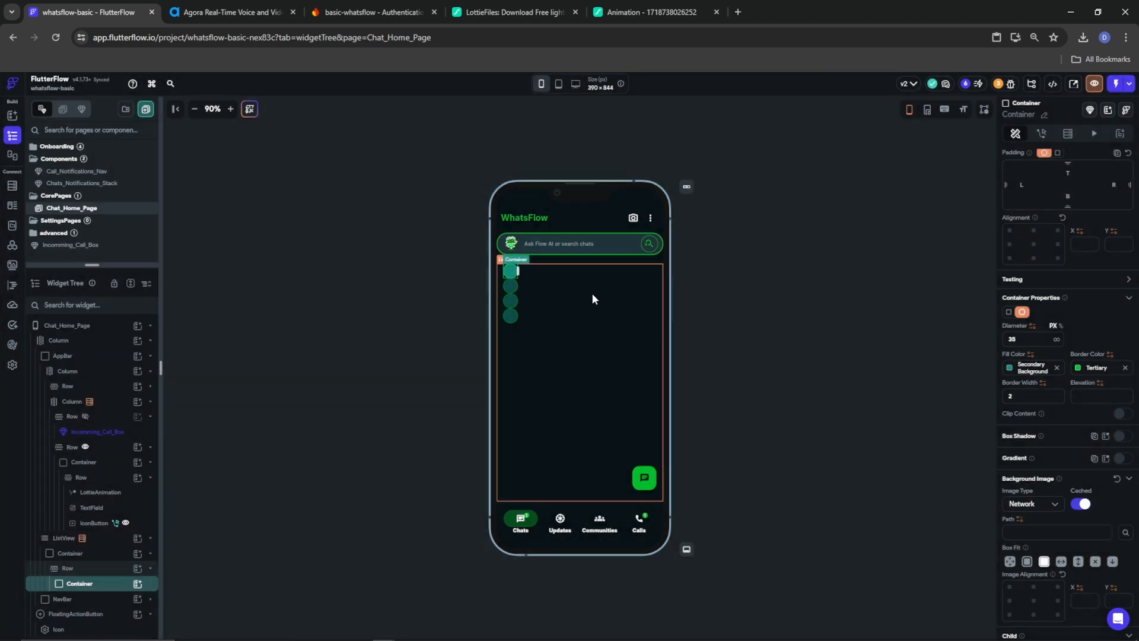
Place a Person icon coloured Primary Text inside the circular avatar Container
click(137, 583)
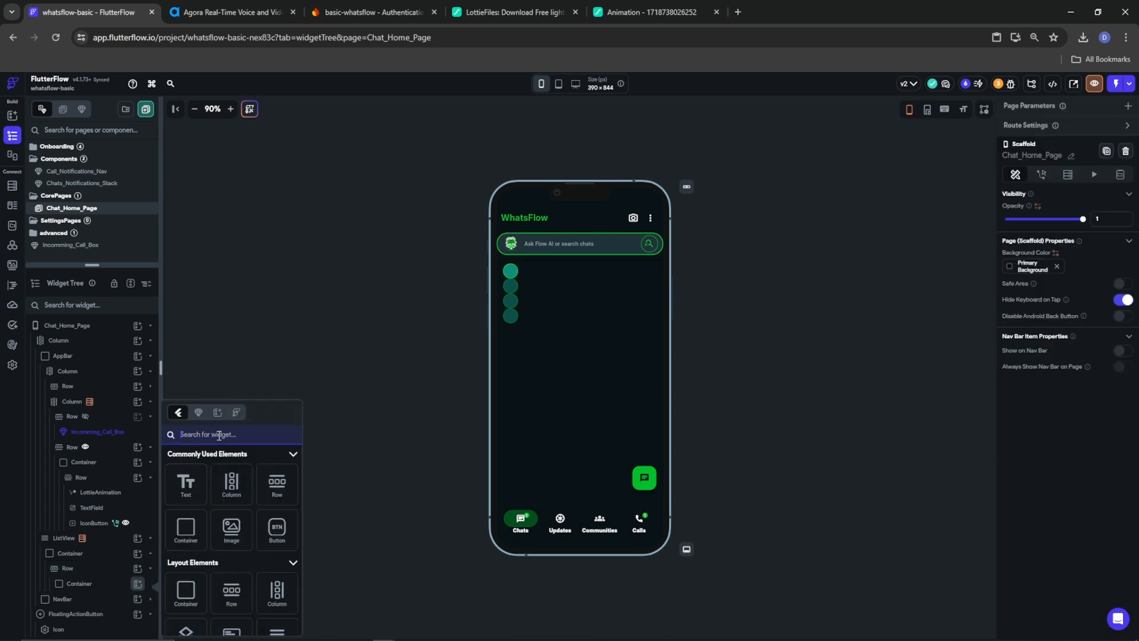
text(icon)
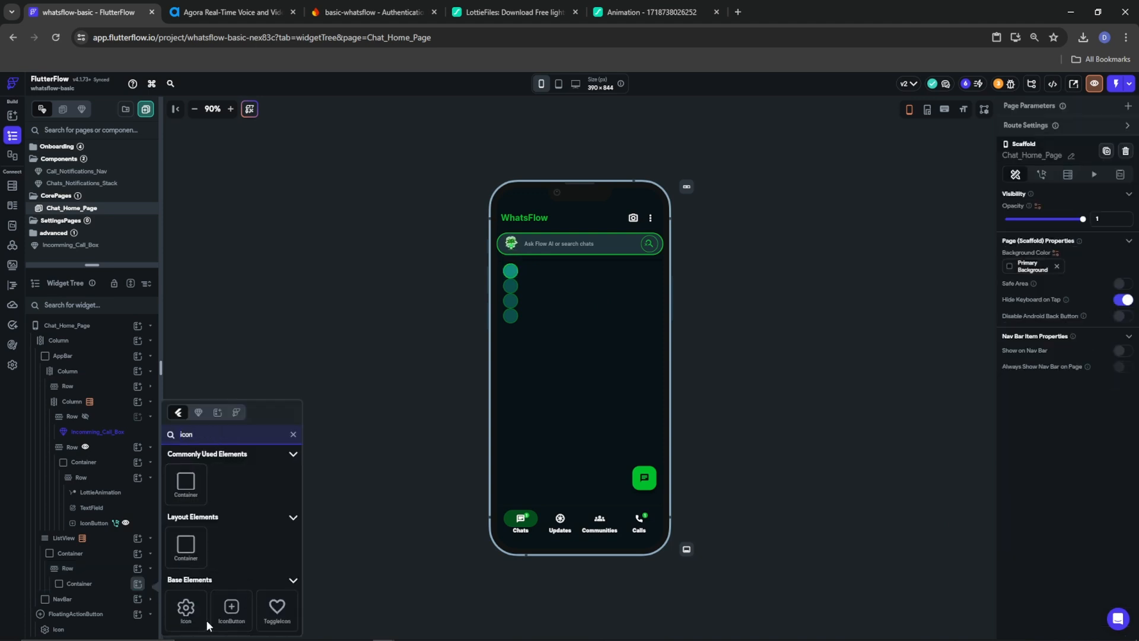
click(188, 616)
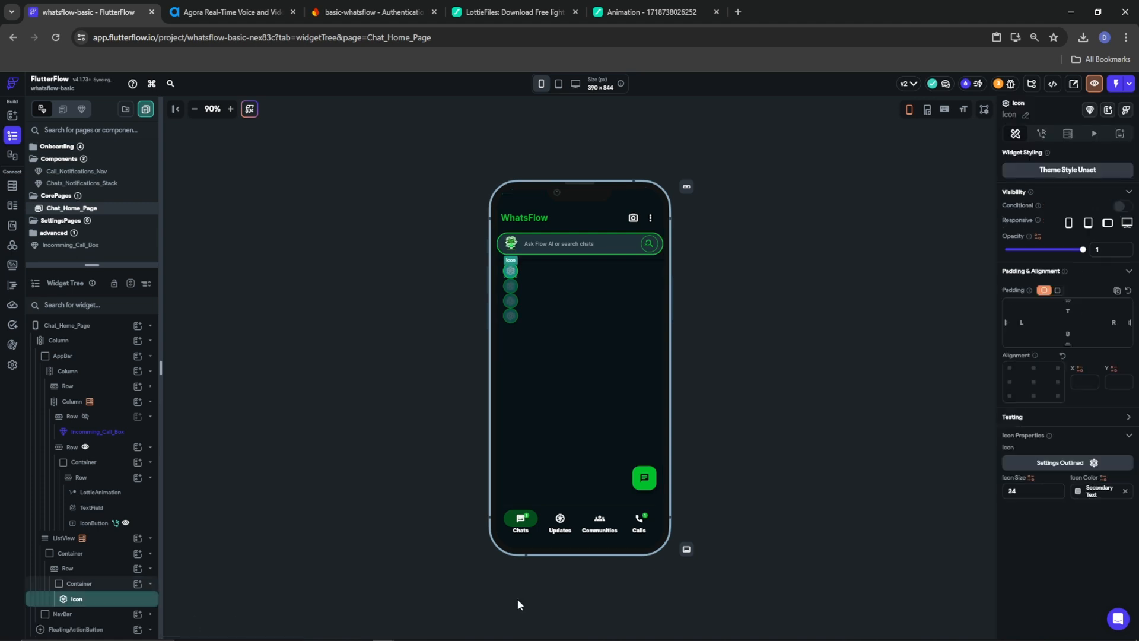
click(1081, 463)
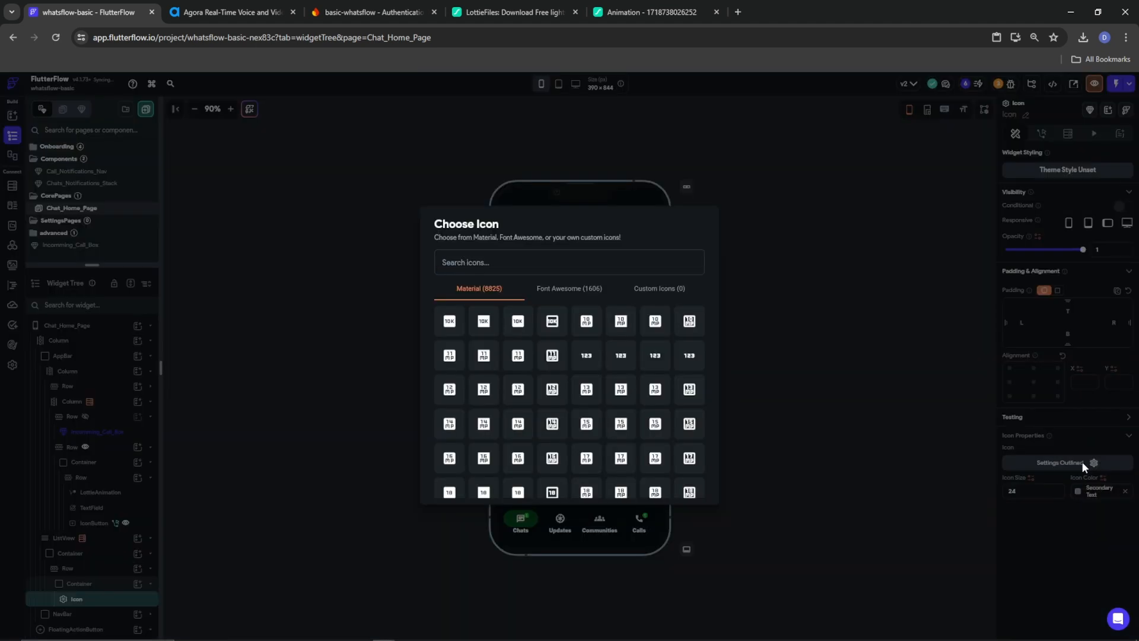
text(person)
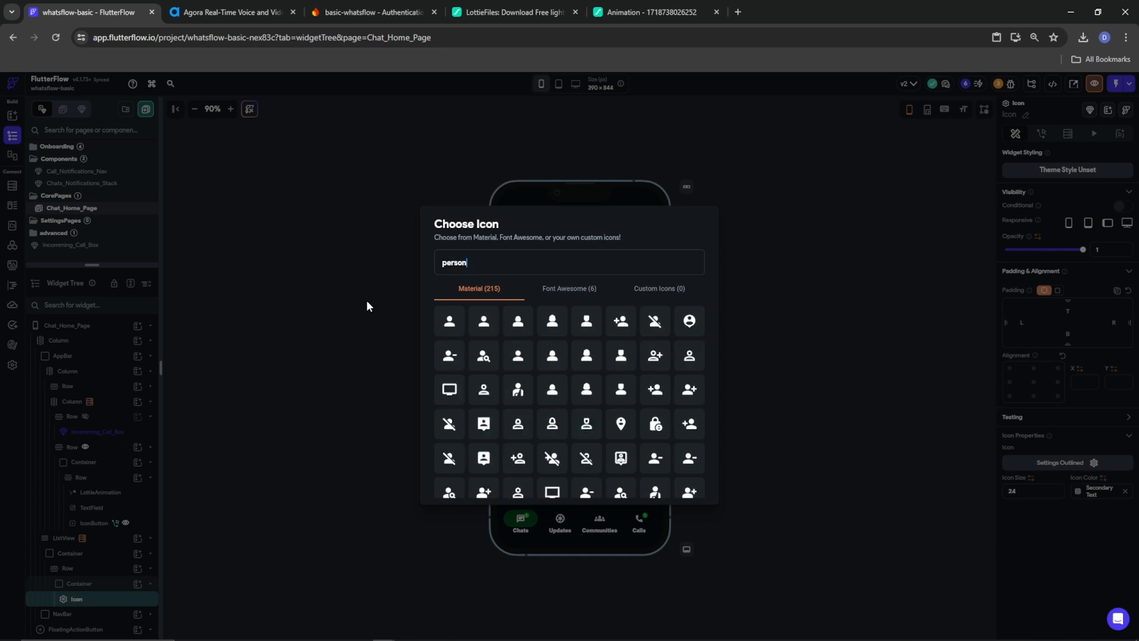
click(451, 323)
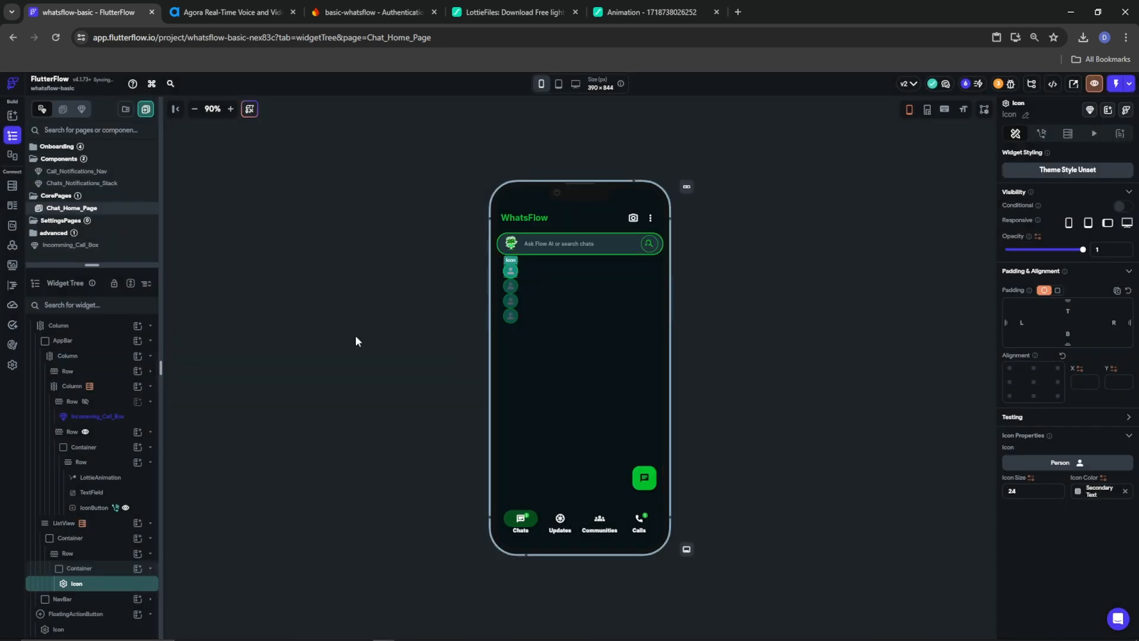
click(1079, 491)
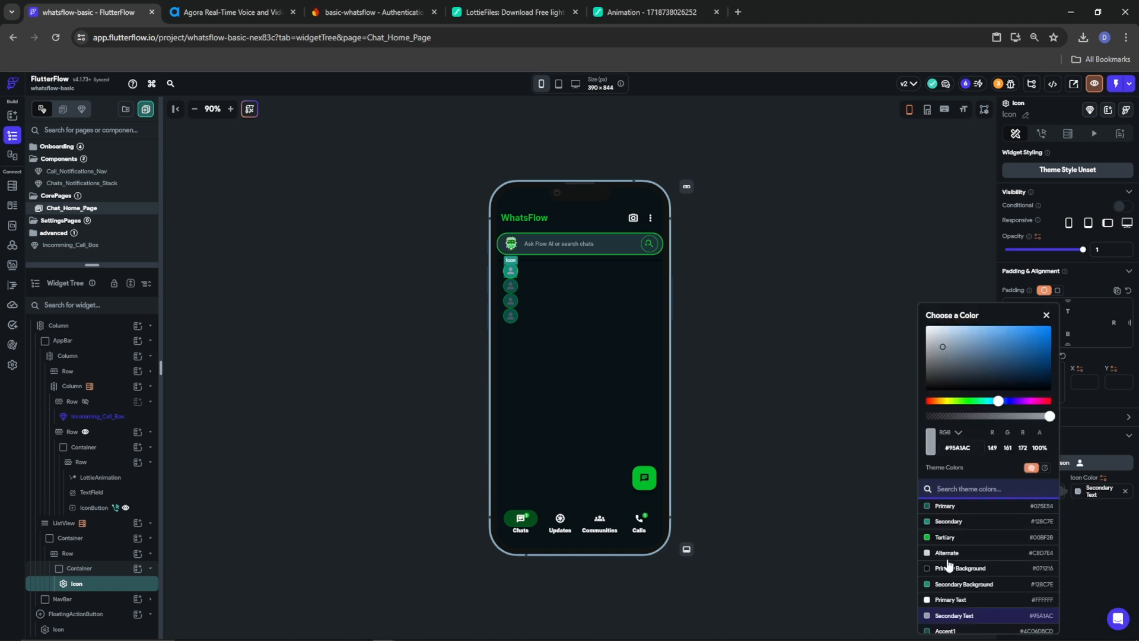
click(947, 602)
click(1089, 542)
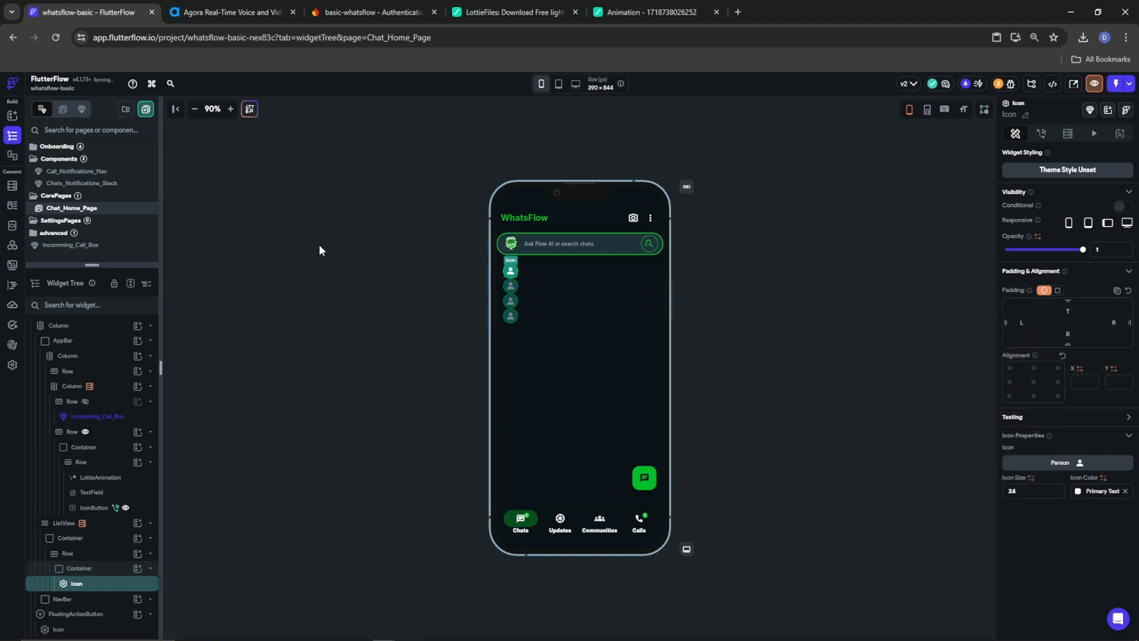
Wrap the avatar circle in a Stack and paste a duplicate circle into it
right_click(76, 573)
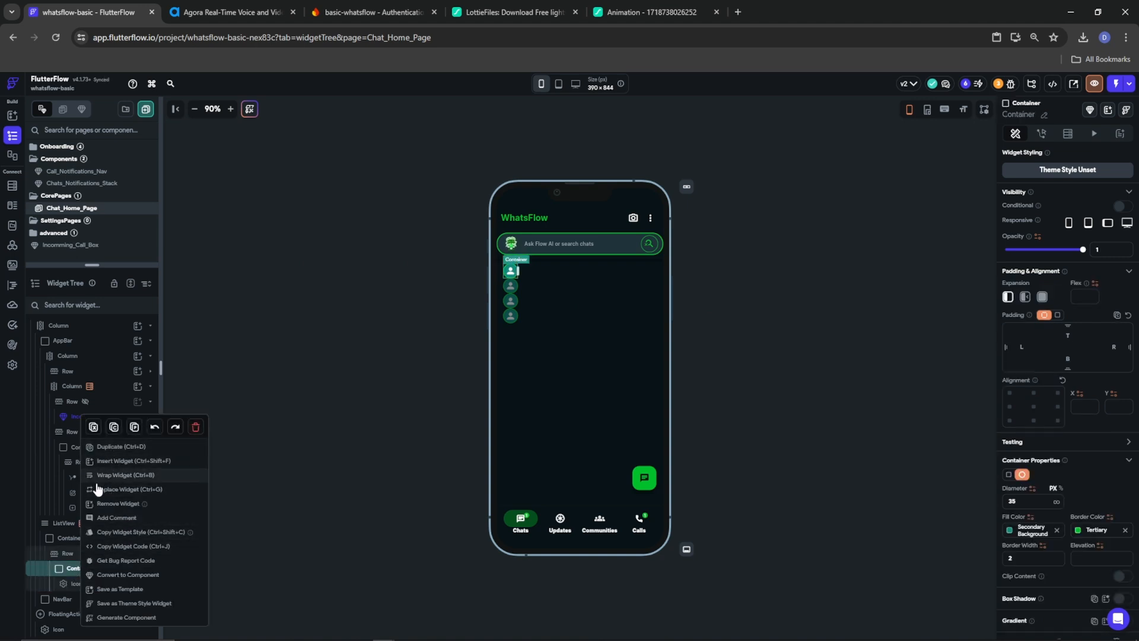
click(119, 475)
click(496, 337)
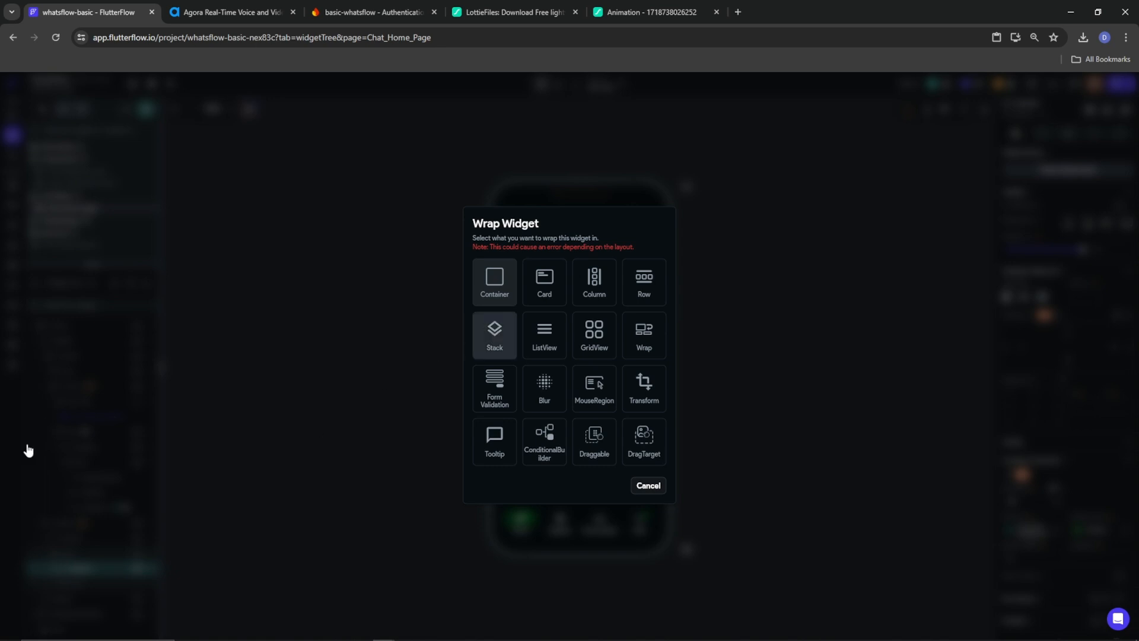
right_click(89, 589)
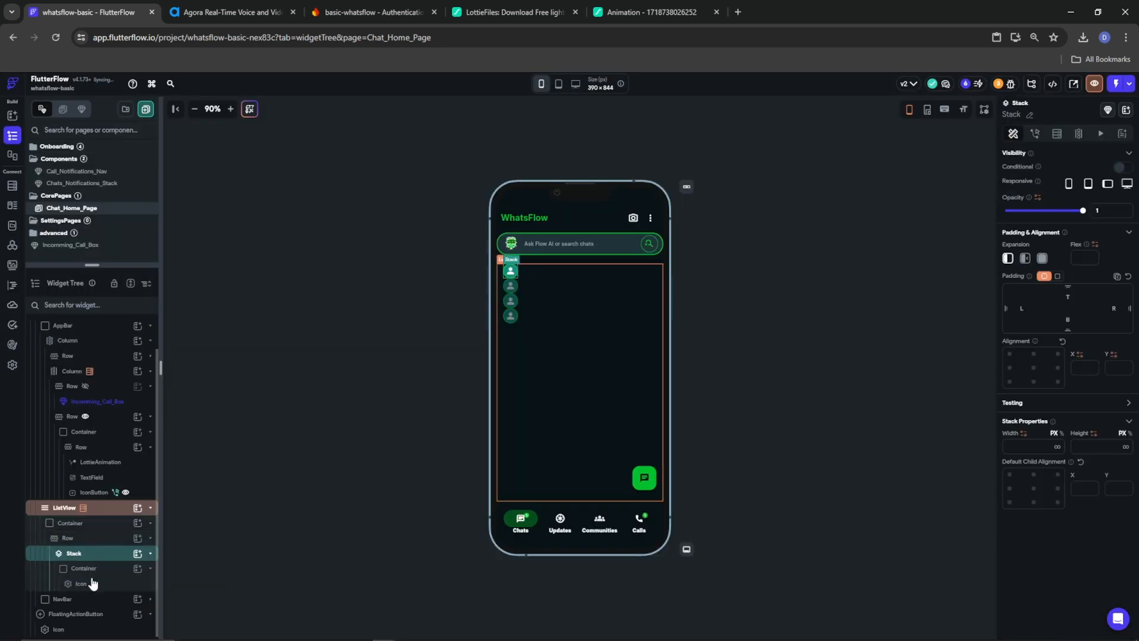
key(ctrl+v)
Change the duplicate circle's icon to Groups Rounded and check both avatar containers
click(71, 616)
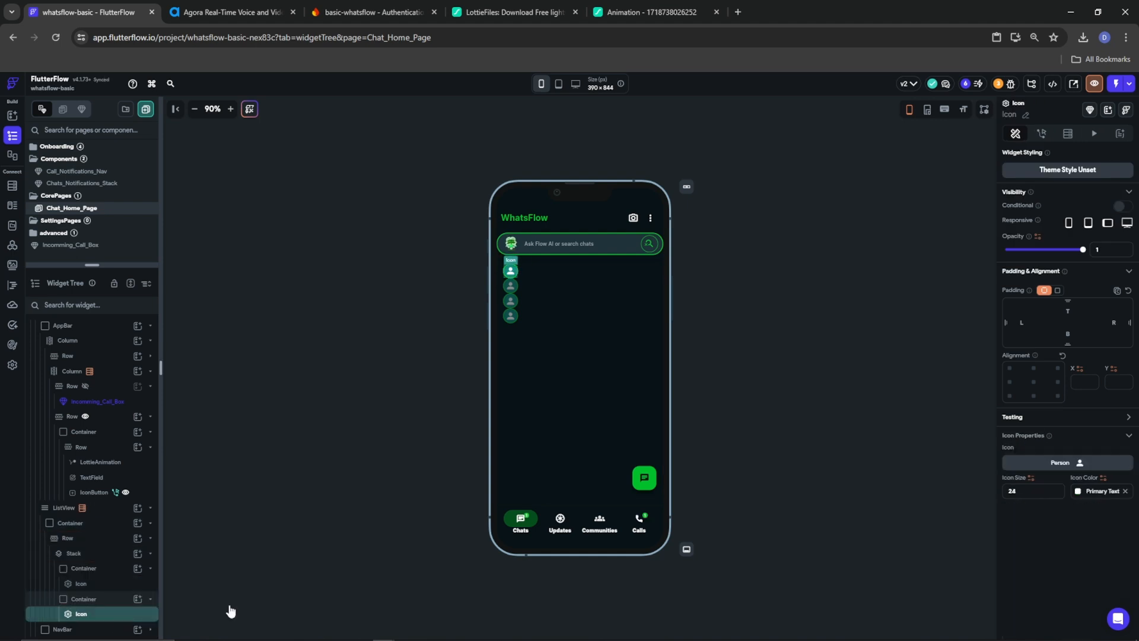
click(1068, 467)
text(group)
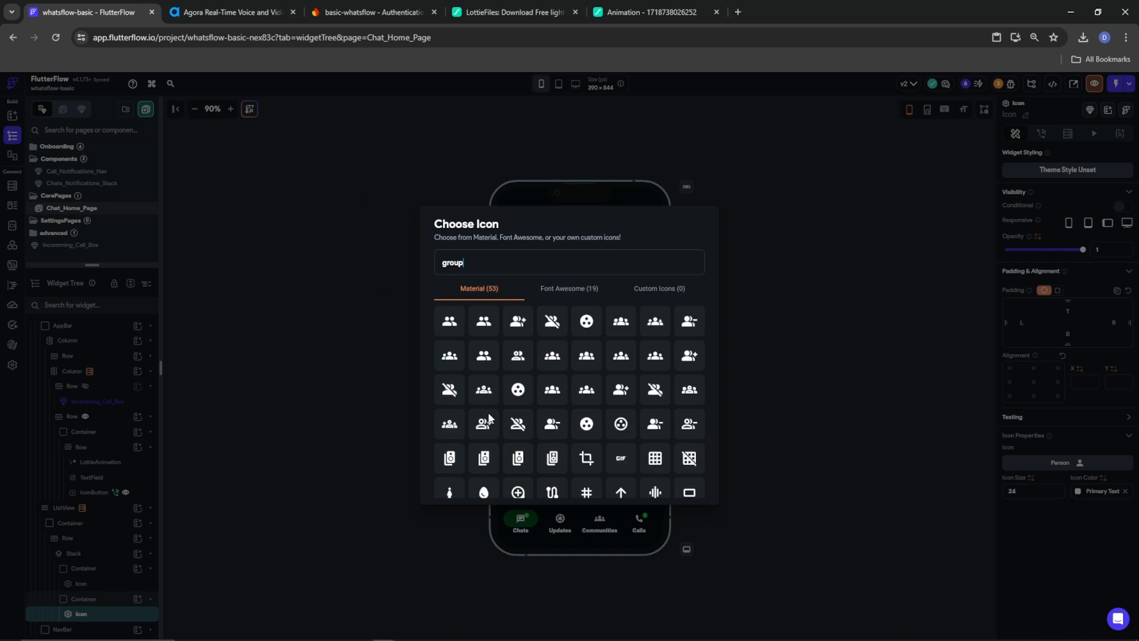
click(550, 366)
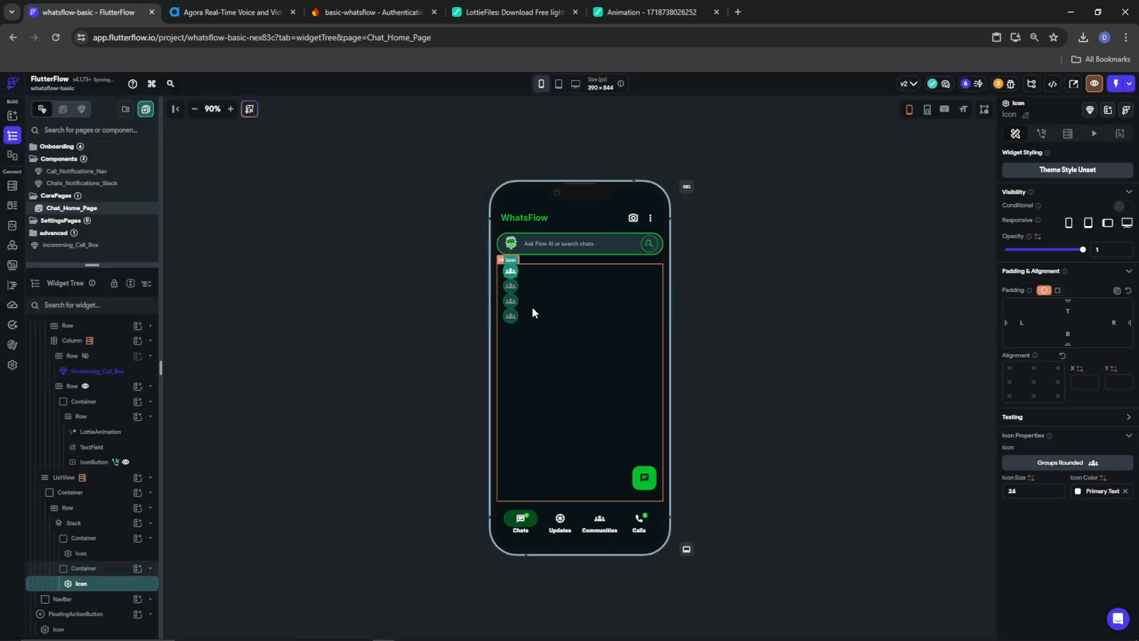
click(74, 539)
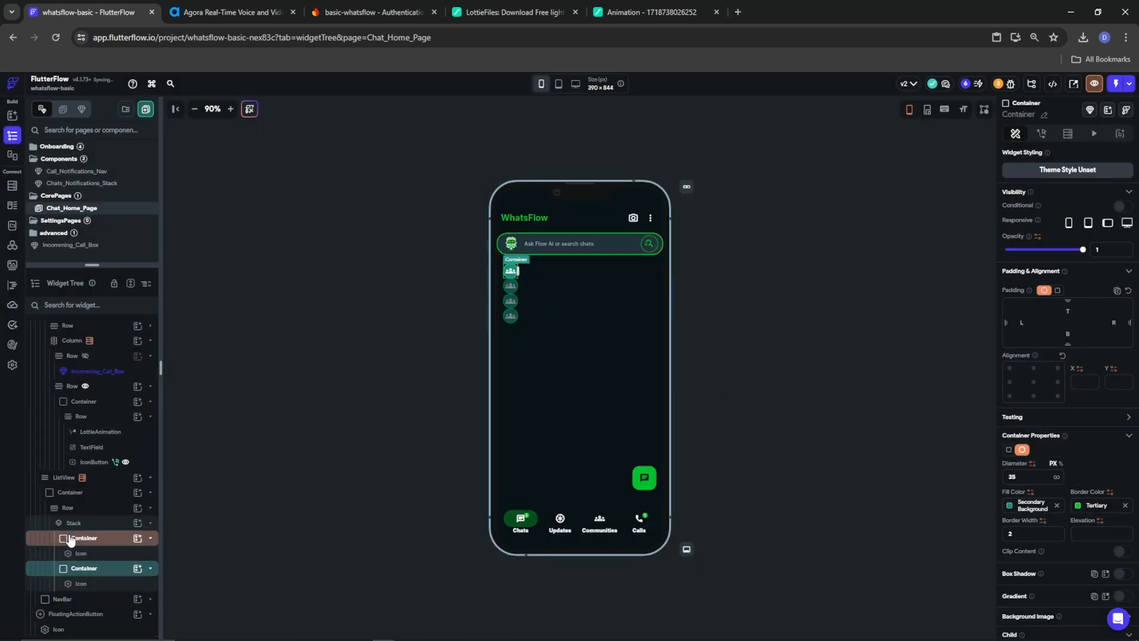
click(80, 570)
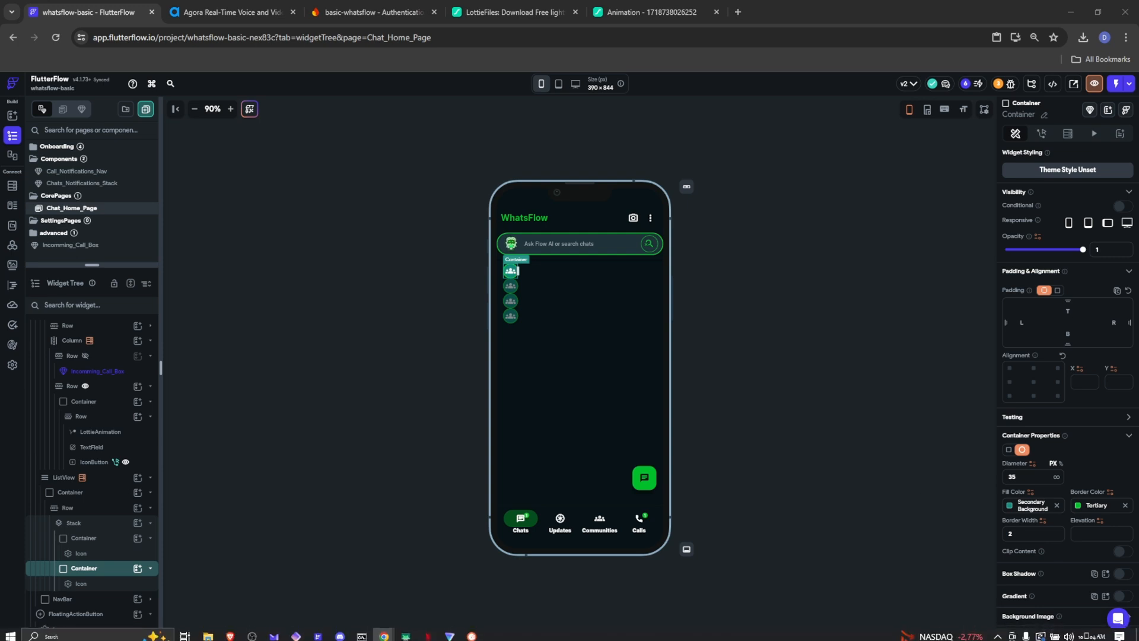
Add a Column beside the avatar stack in the chat row, with a Row inside it
click(110, 524)
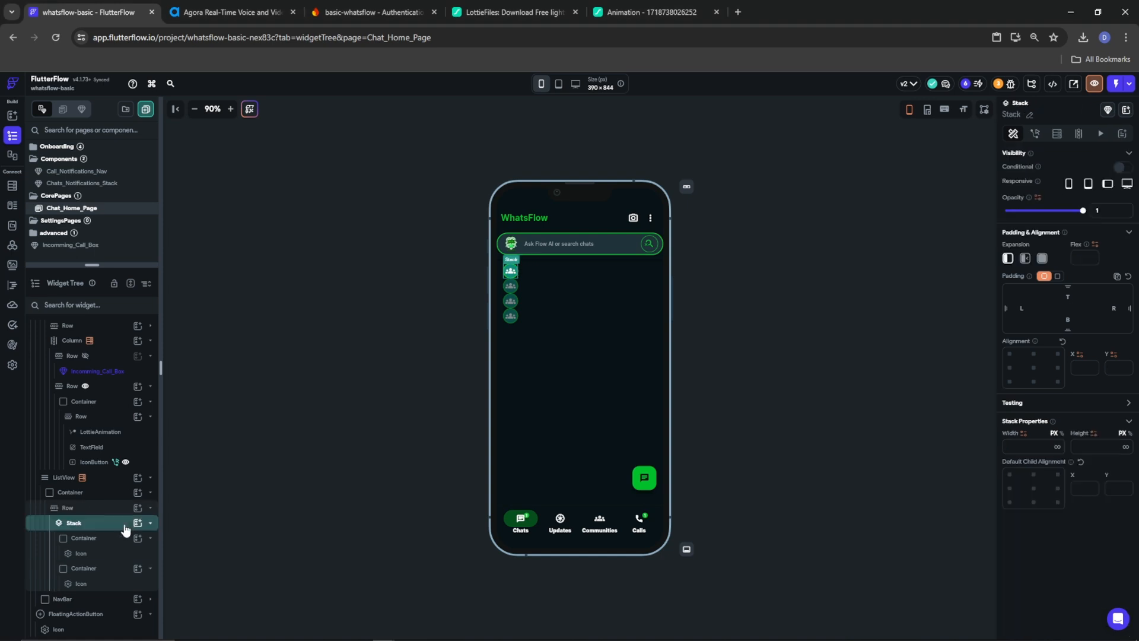
click(150, 524)
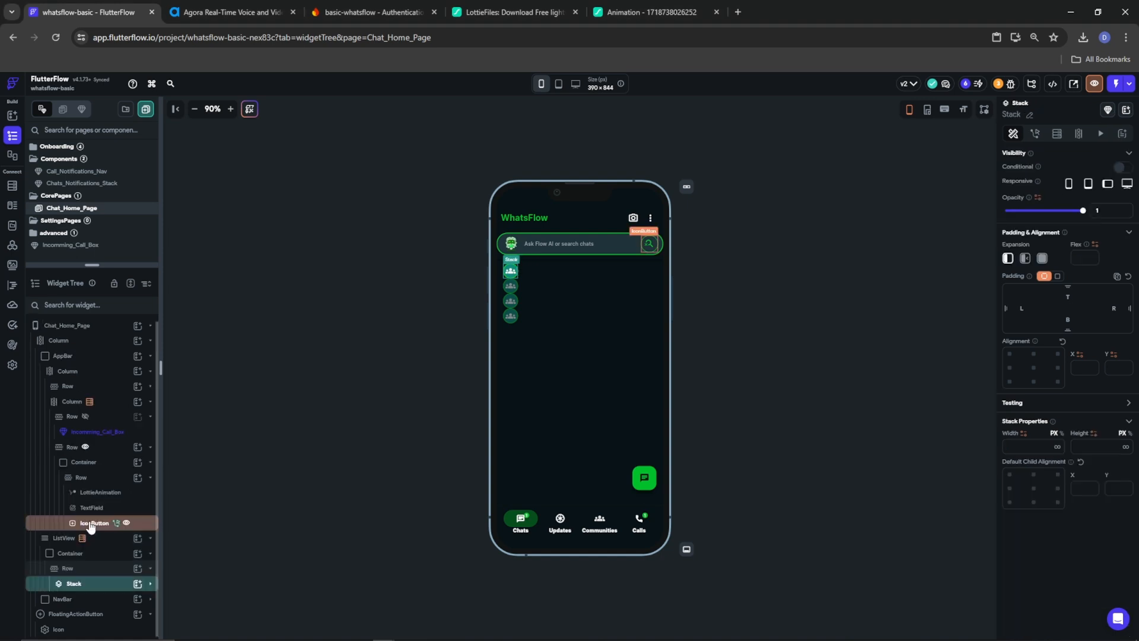
click(81, 571)
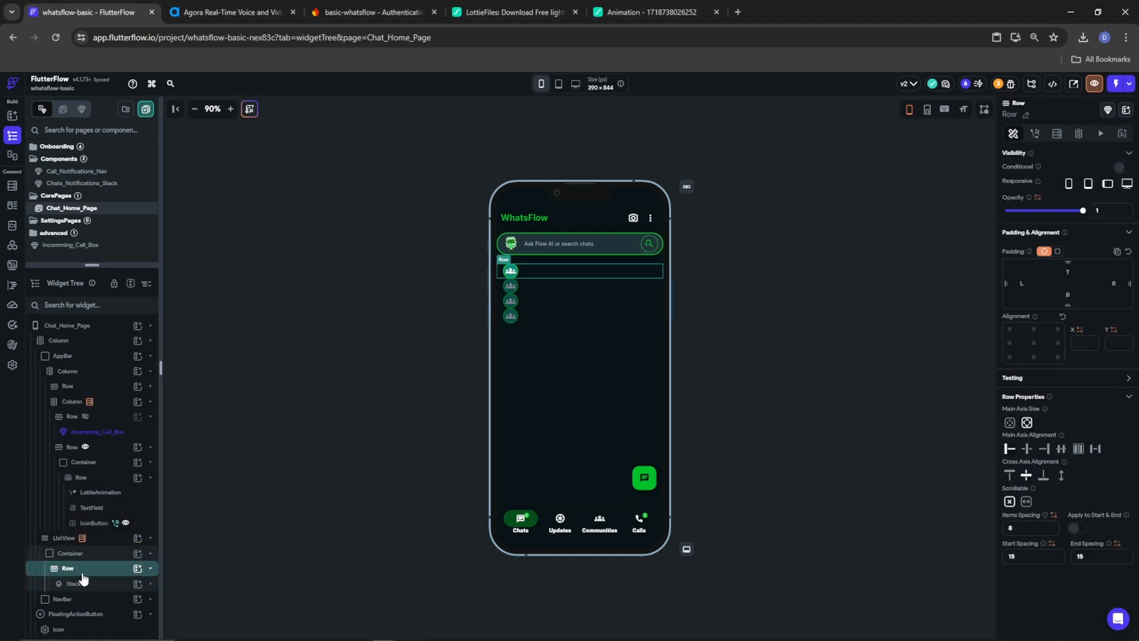
click(137, 569)
click(238, 492)
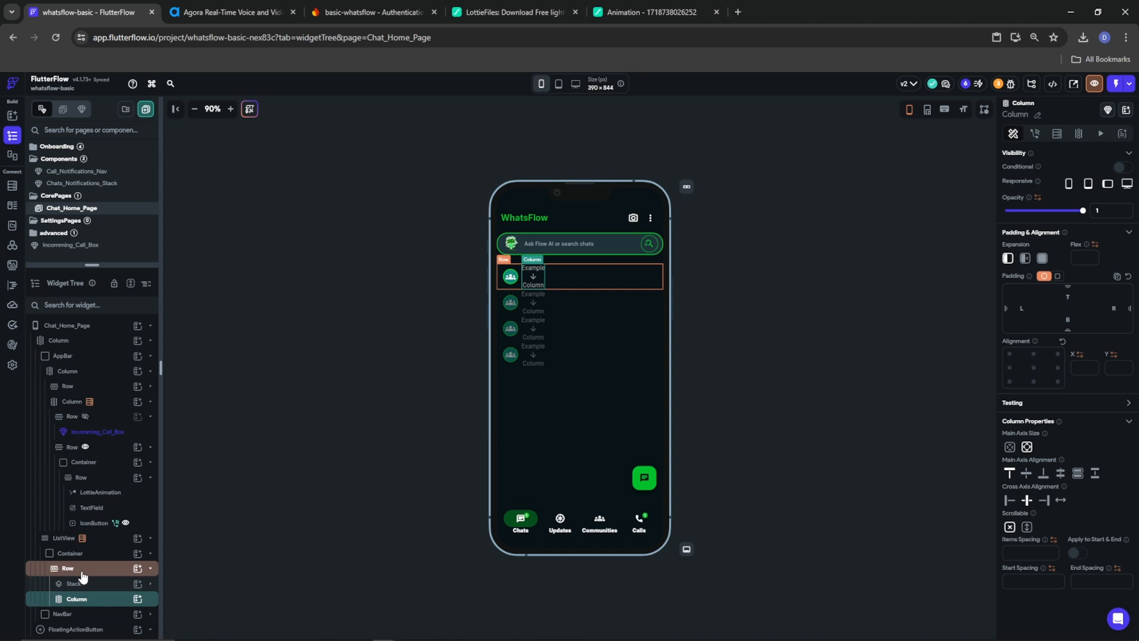
click(137, 599)
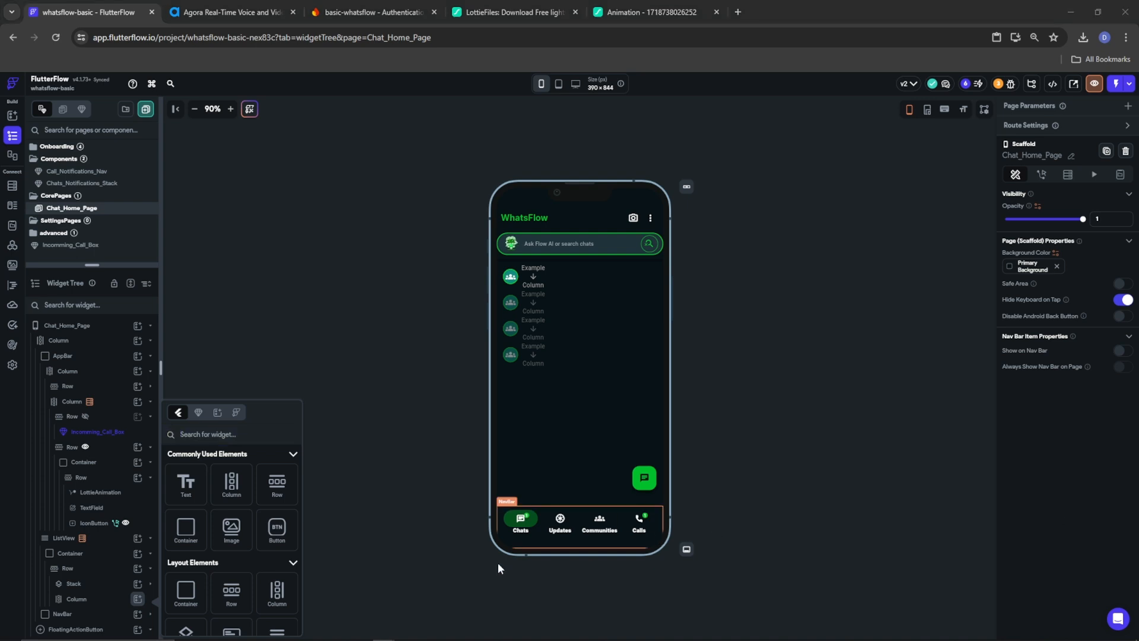
click(277, 481)
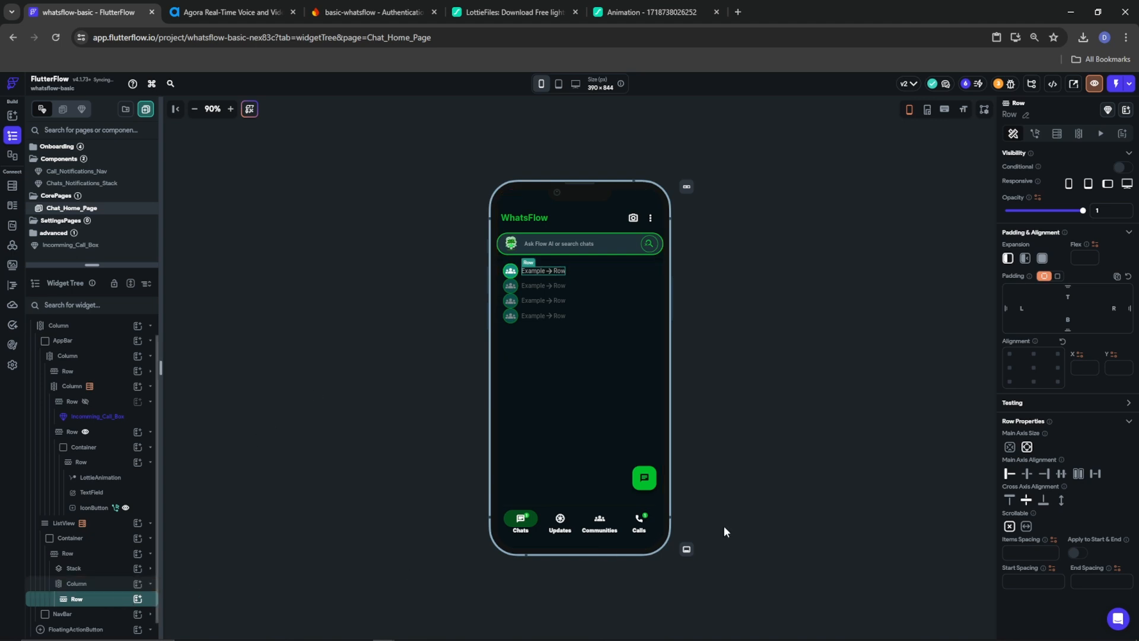
Set the new Column's expansion to Expanded, dismissing the Invalid Action notice
click(1043, 258)
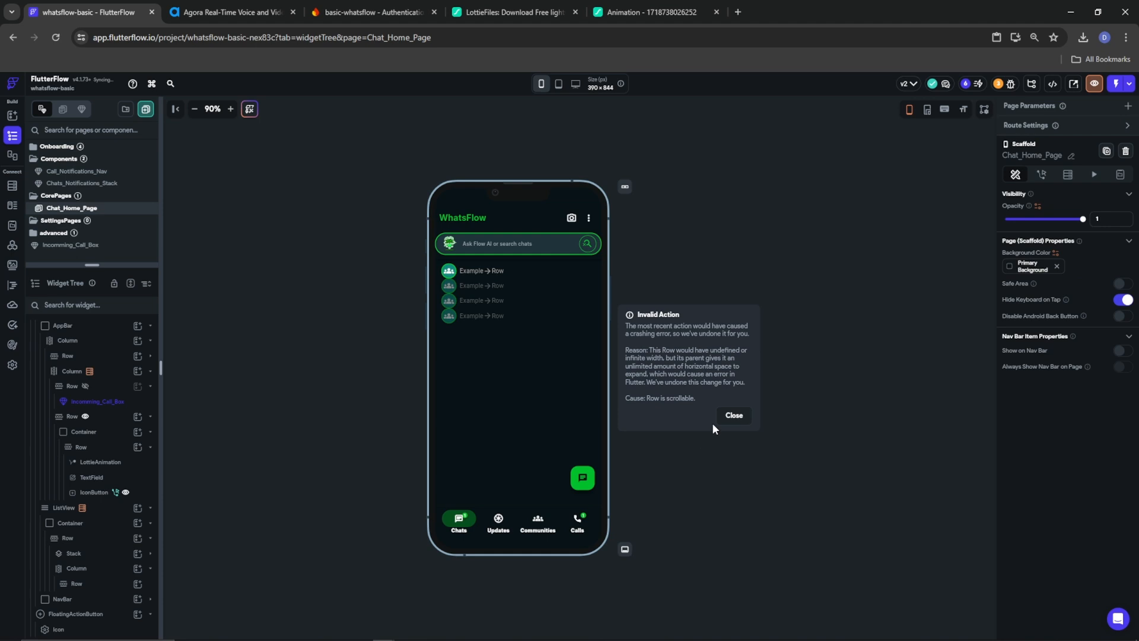
click(734, 415)
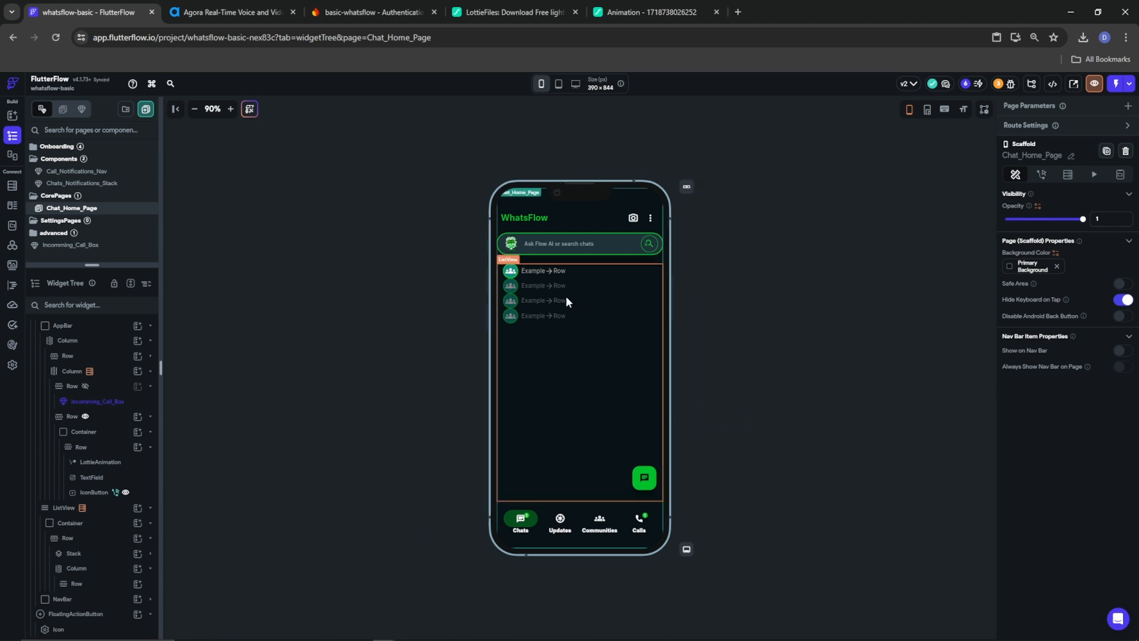
click(549, 270)
click(74, 569)
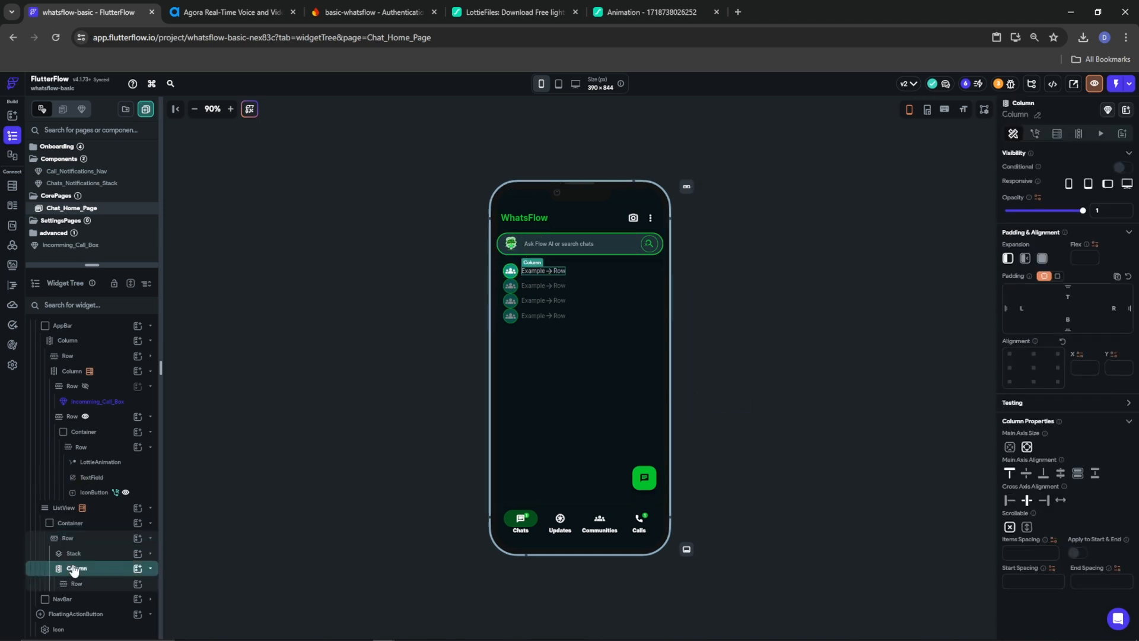
click(1042, 259)
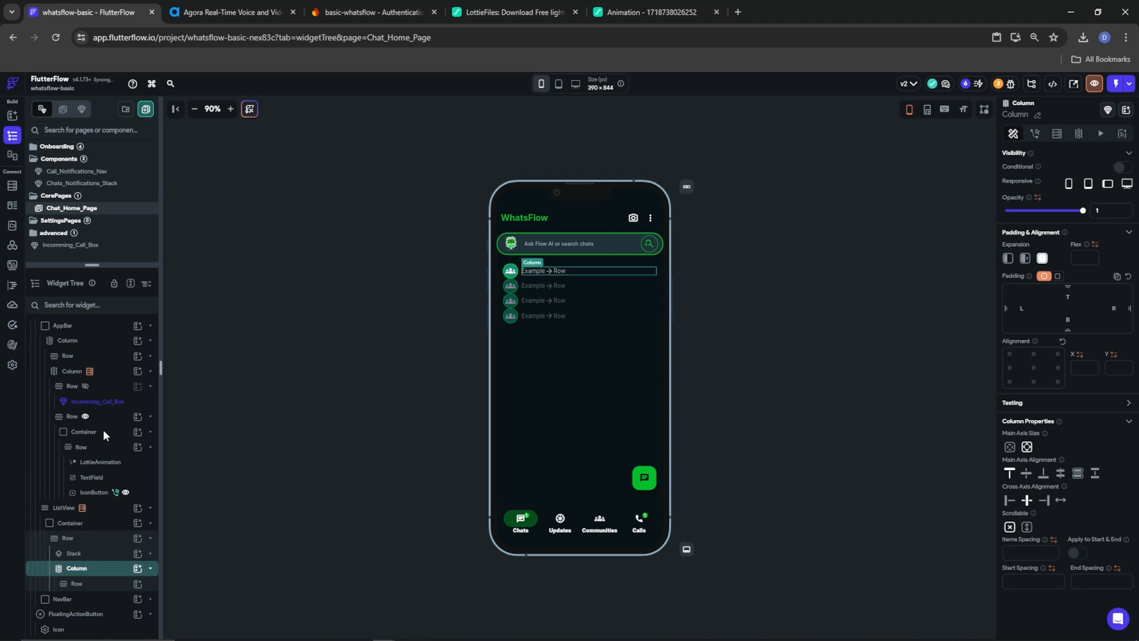
click(93, 587)
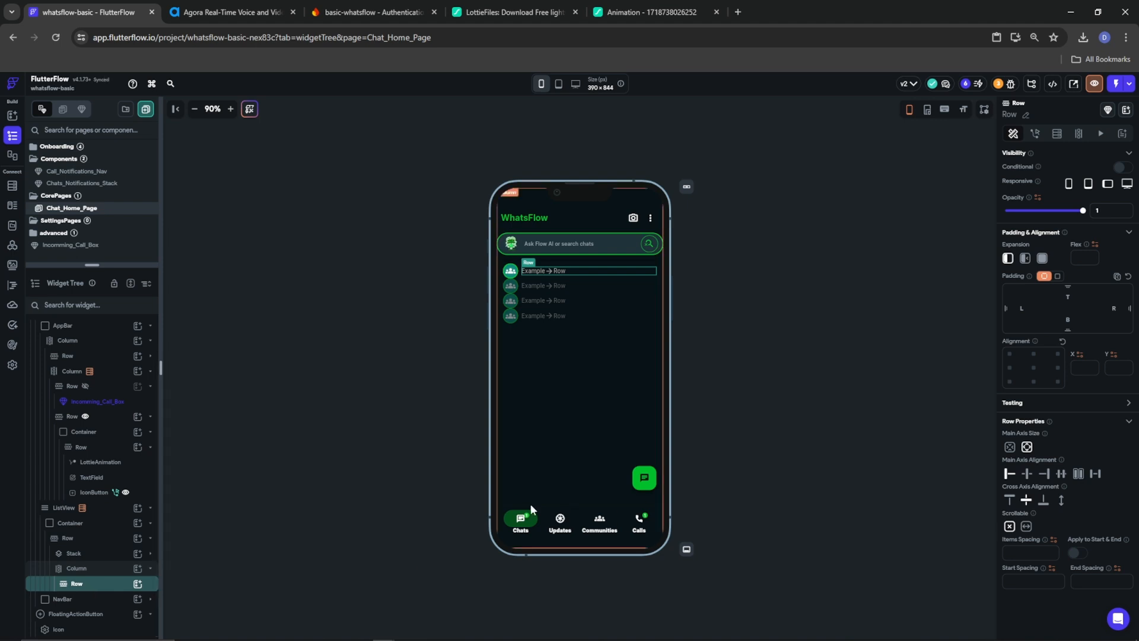
click(138, 586)
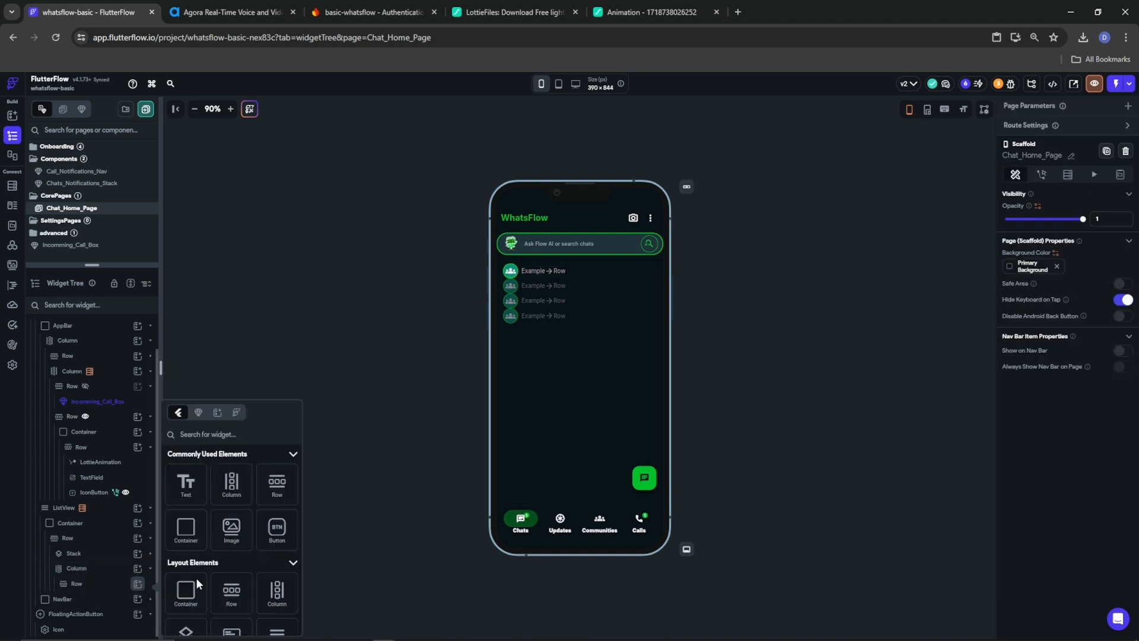
Add a Text widget reading 'Name or the group' to the inner row
click(184, 486)
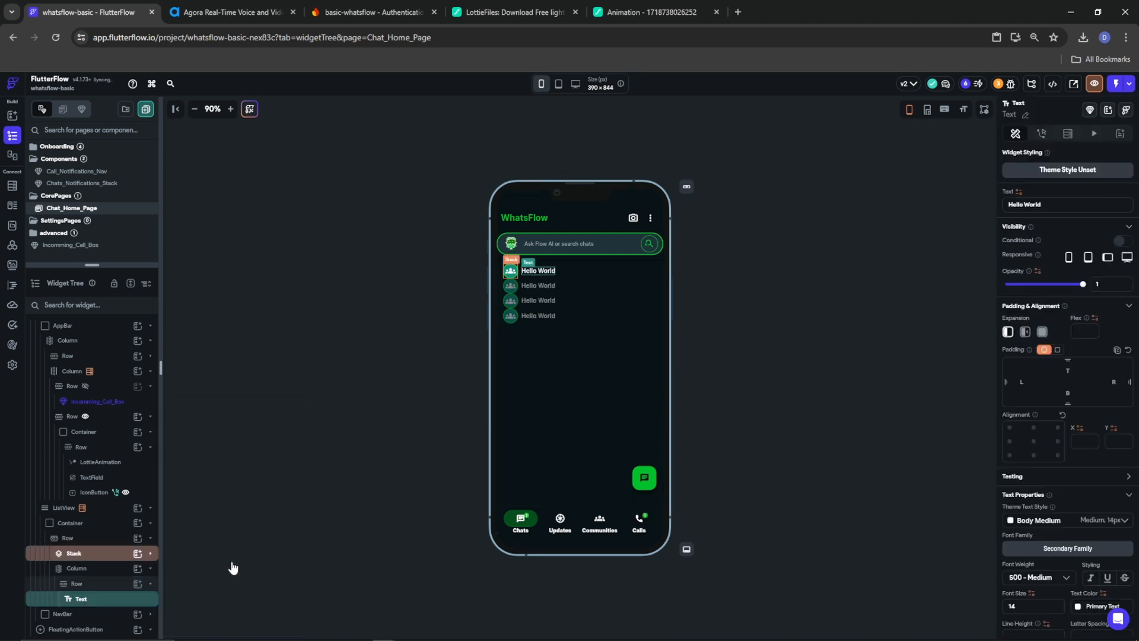
triple_click(1064, 205)
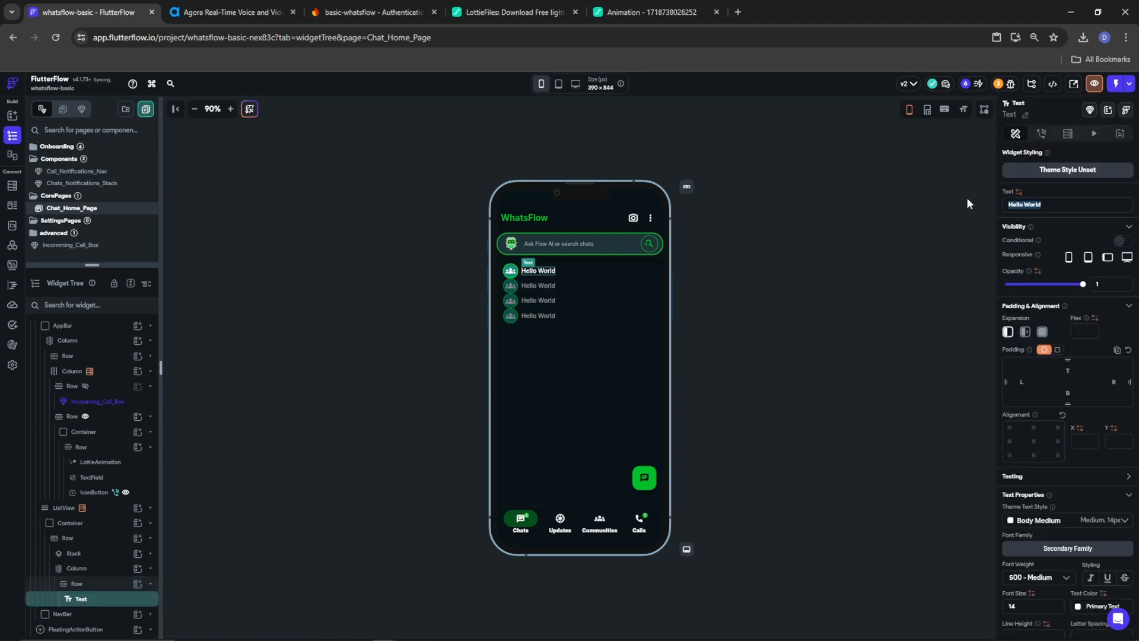
text(Name or the group)
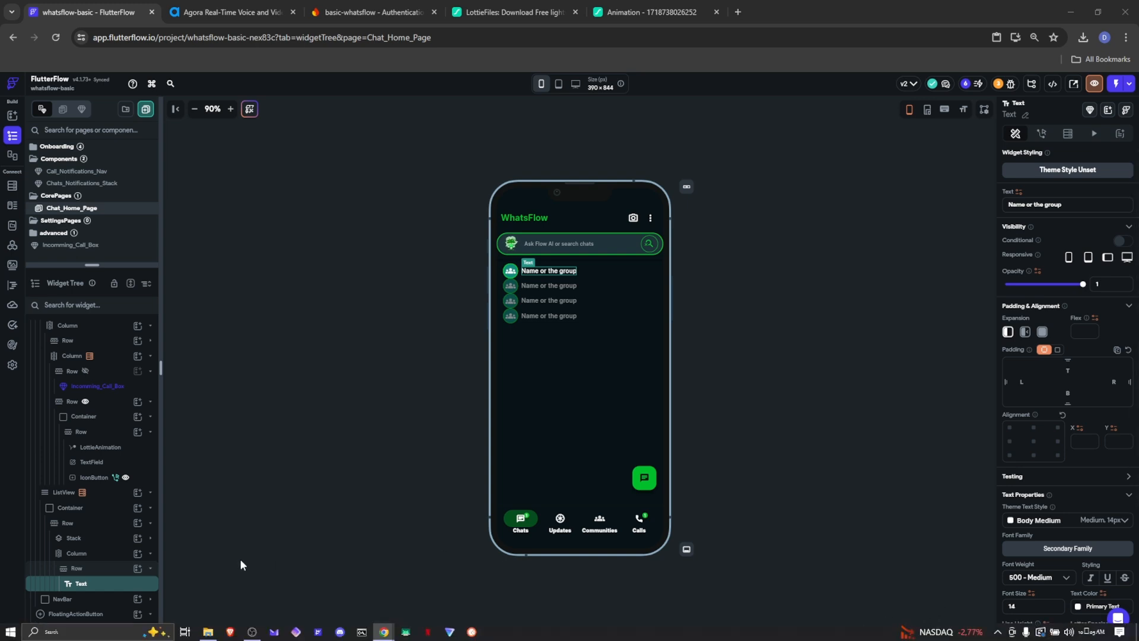
Add a bottom-aligned, right-pushed 'Hello World' text beside the chat name, size 9, Alternate colour
click(137, 568)
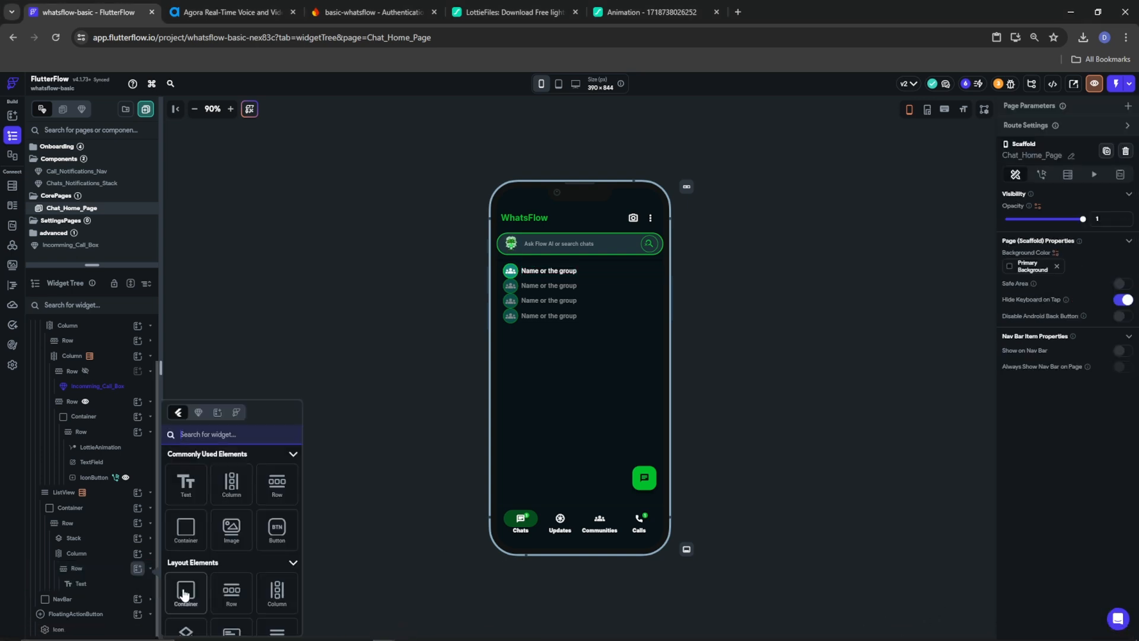
click(185, 484)
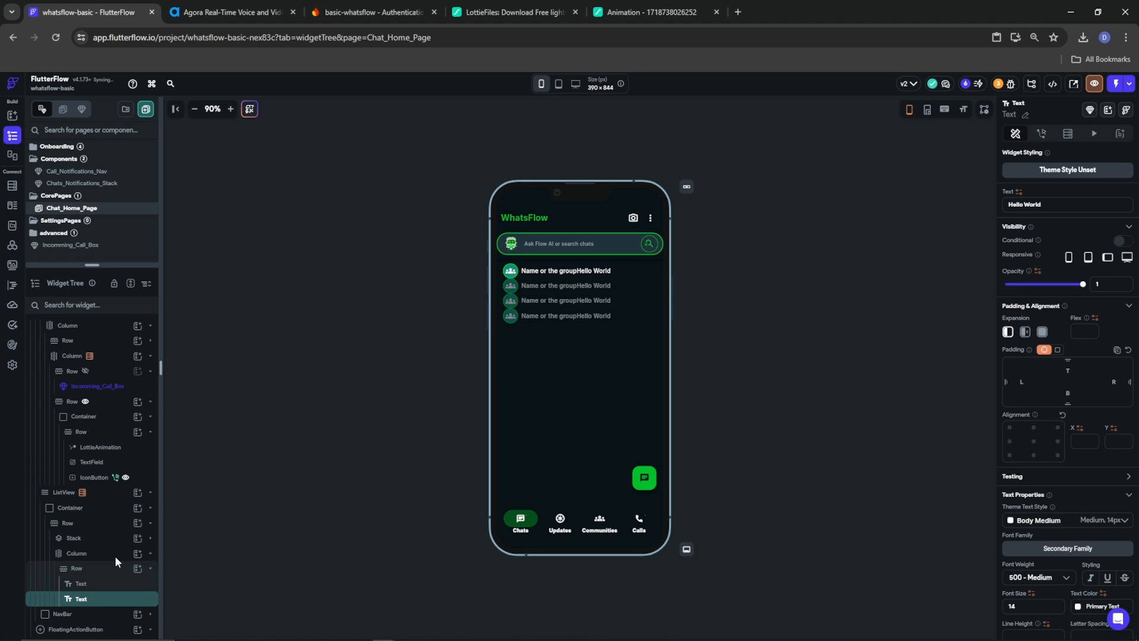
click(78, 569)
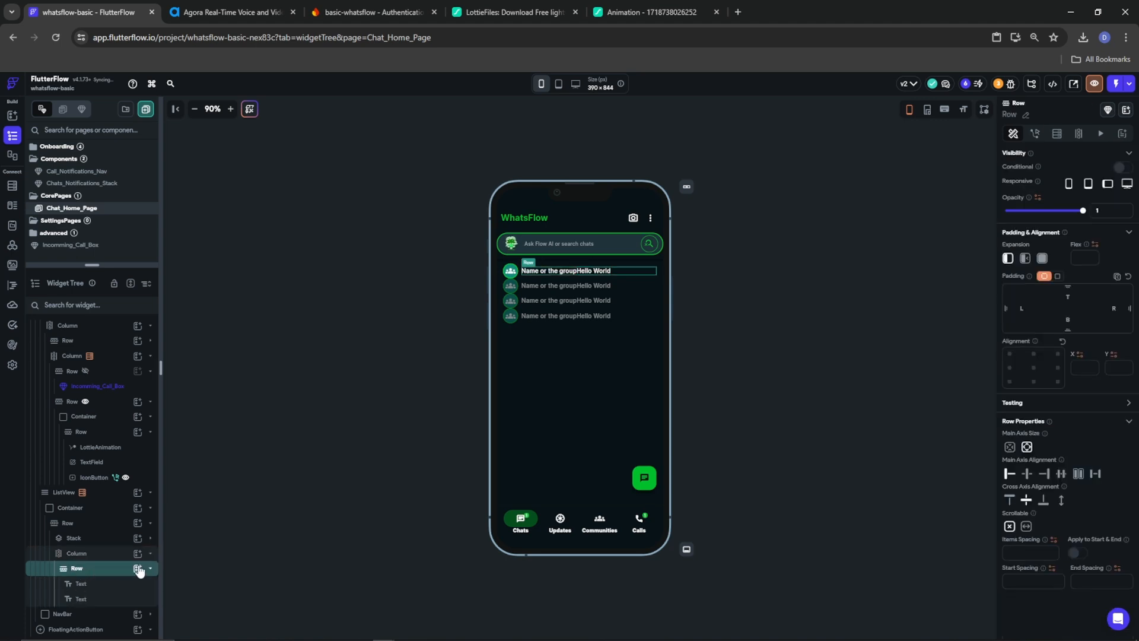
click(1044, 504)
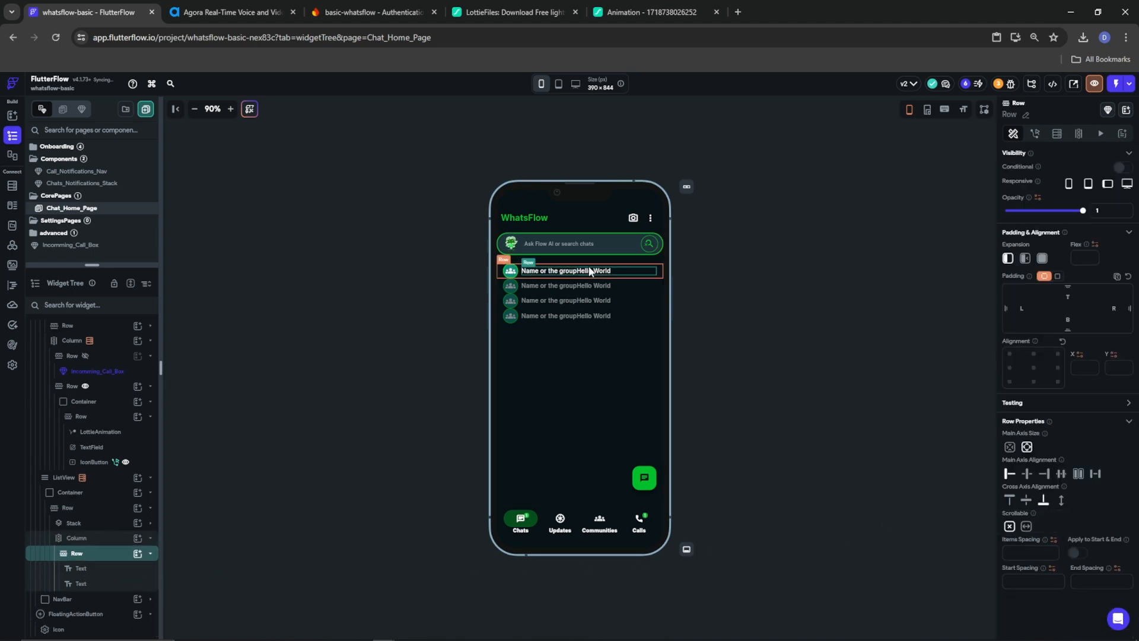
click(1093, 475)
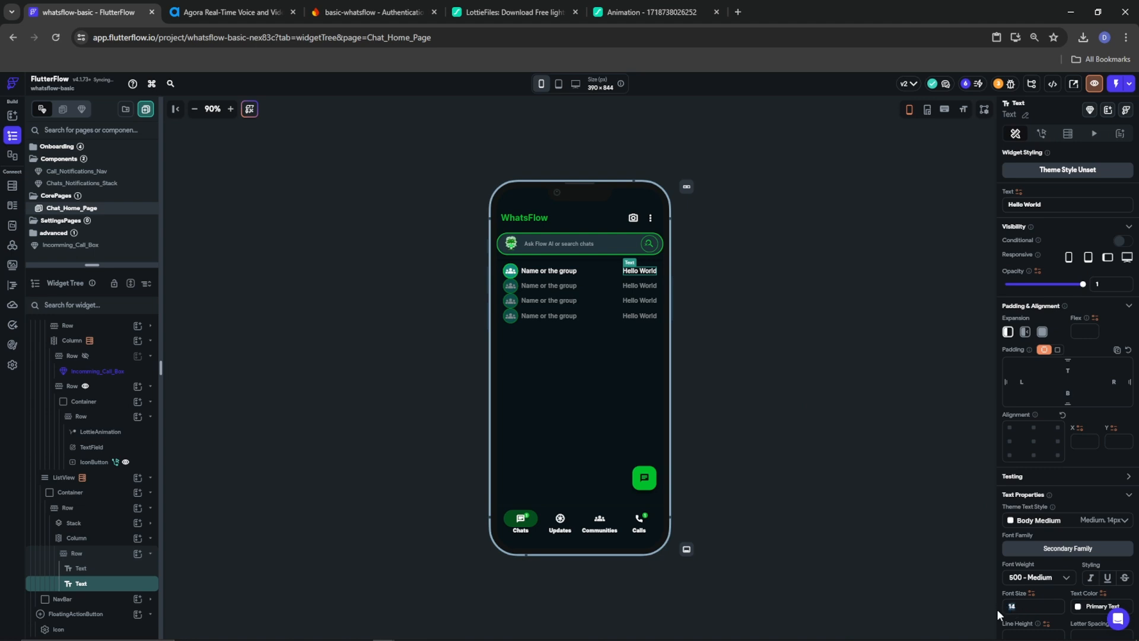
text(9)
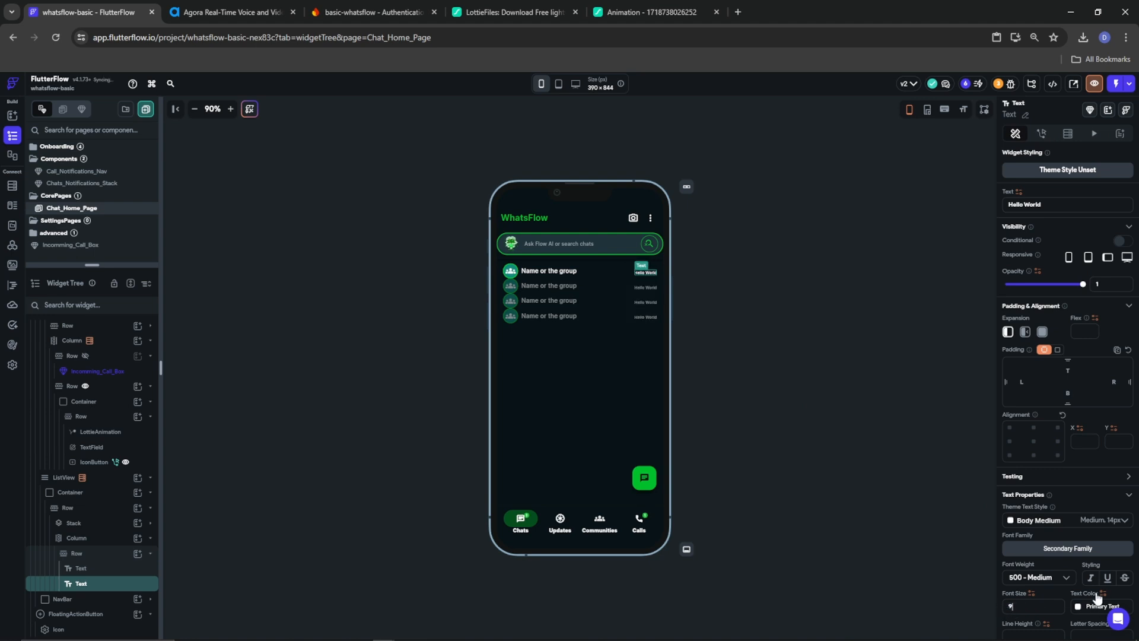
click(1077, 607)
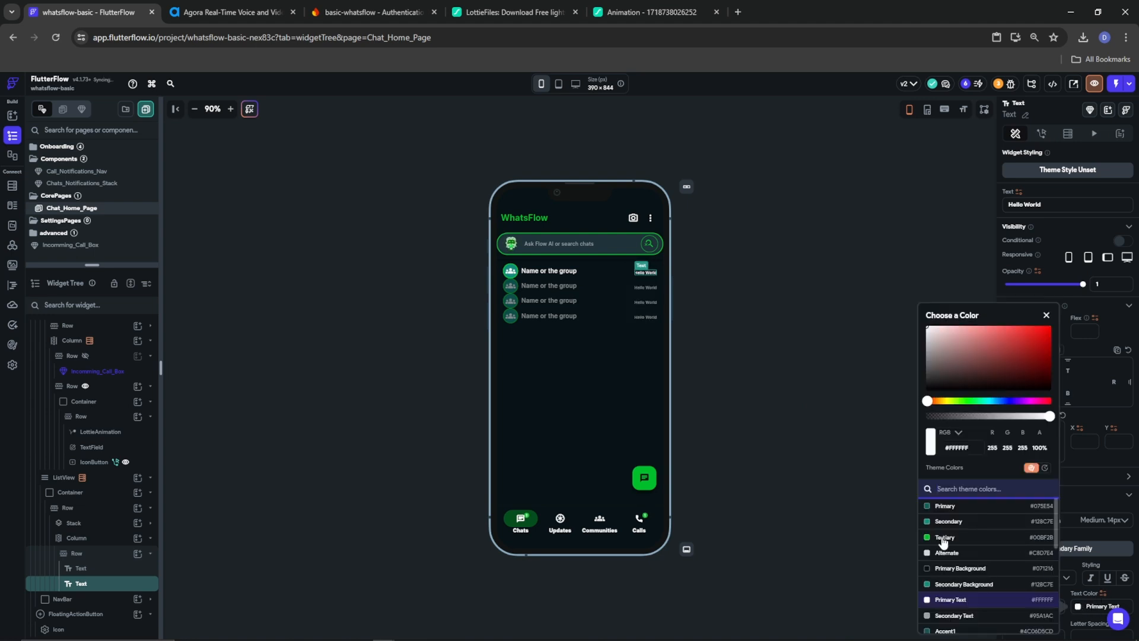
click(944, 616)
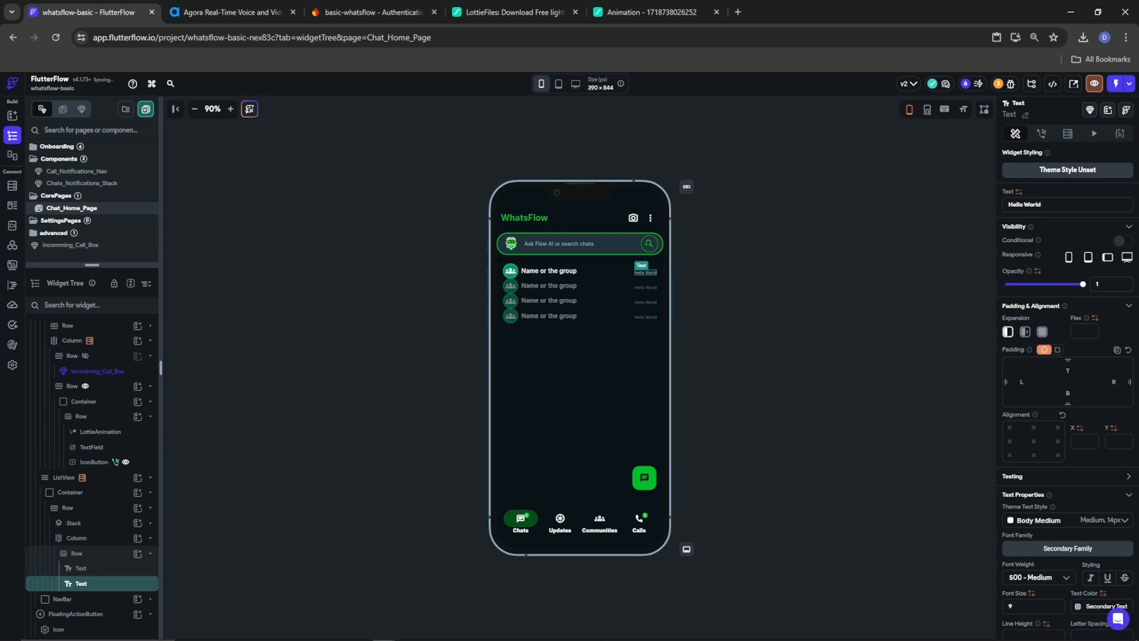
click(1078, 606)
click(944, 553)
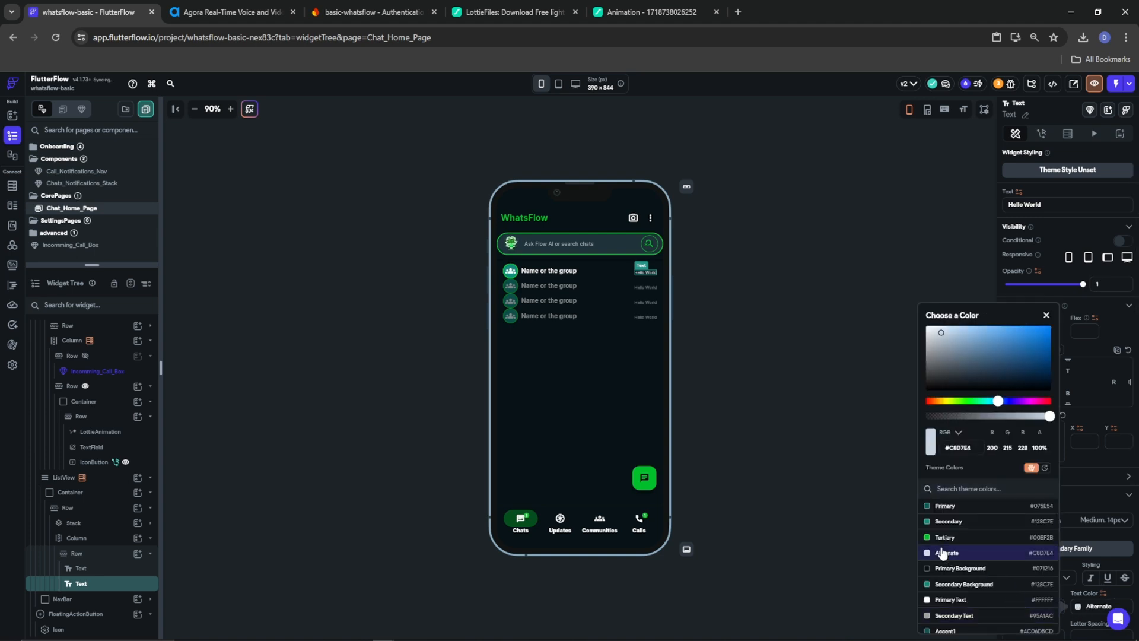
click(542, 277)
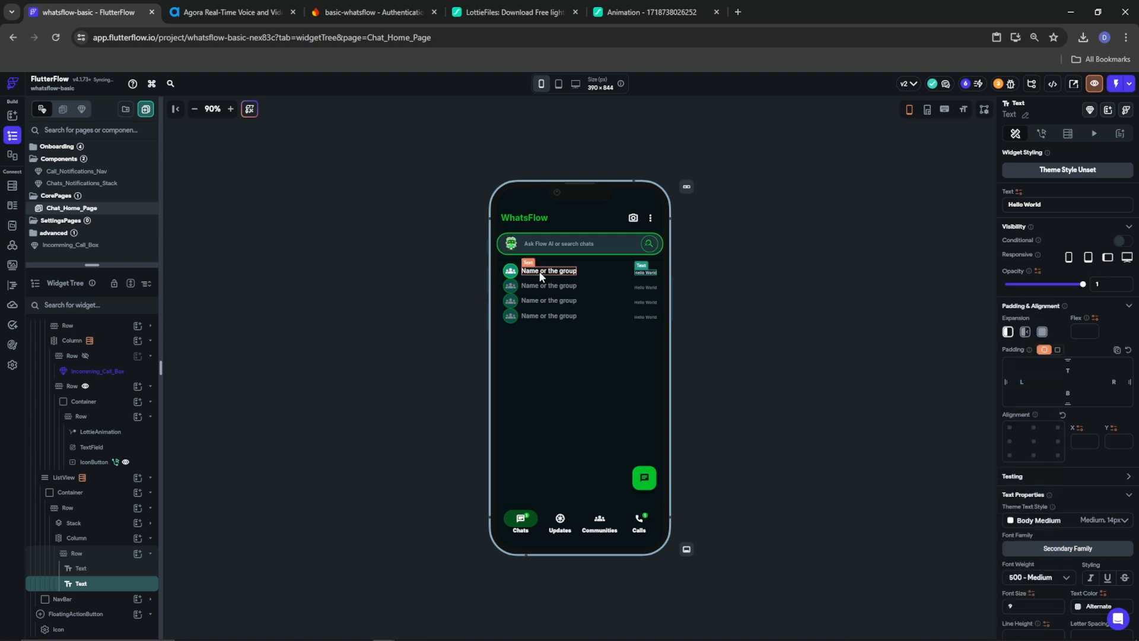
Edit the chat label to read 'Name or the group nam', then open its Column's widget picker
click(551, 271)
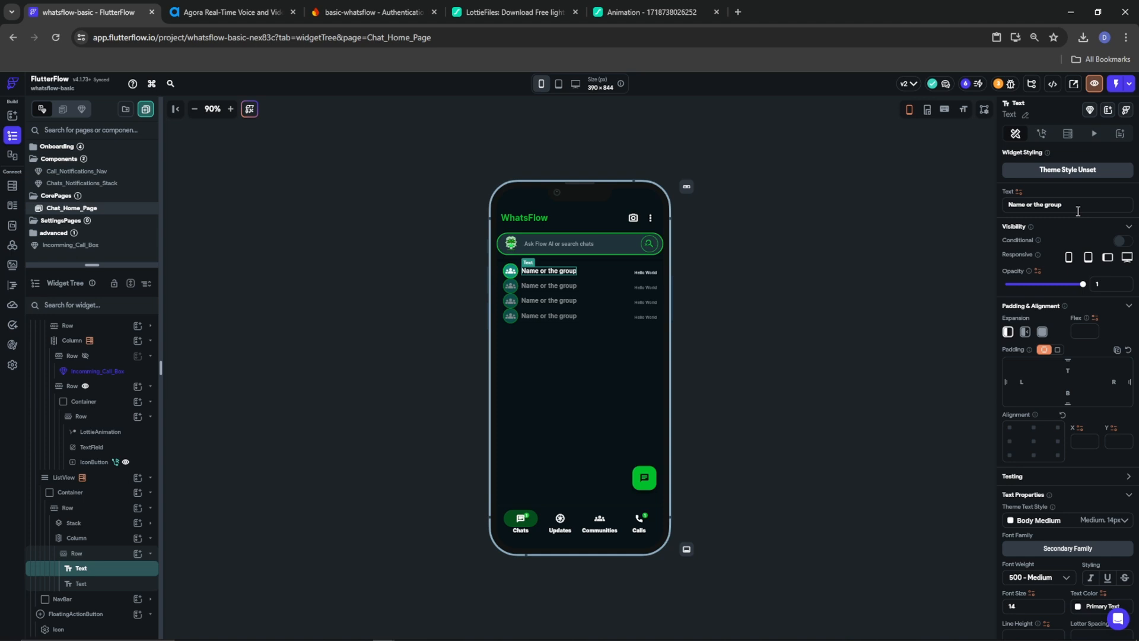
text(nam)
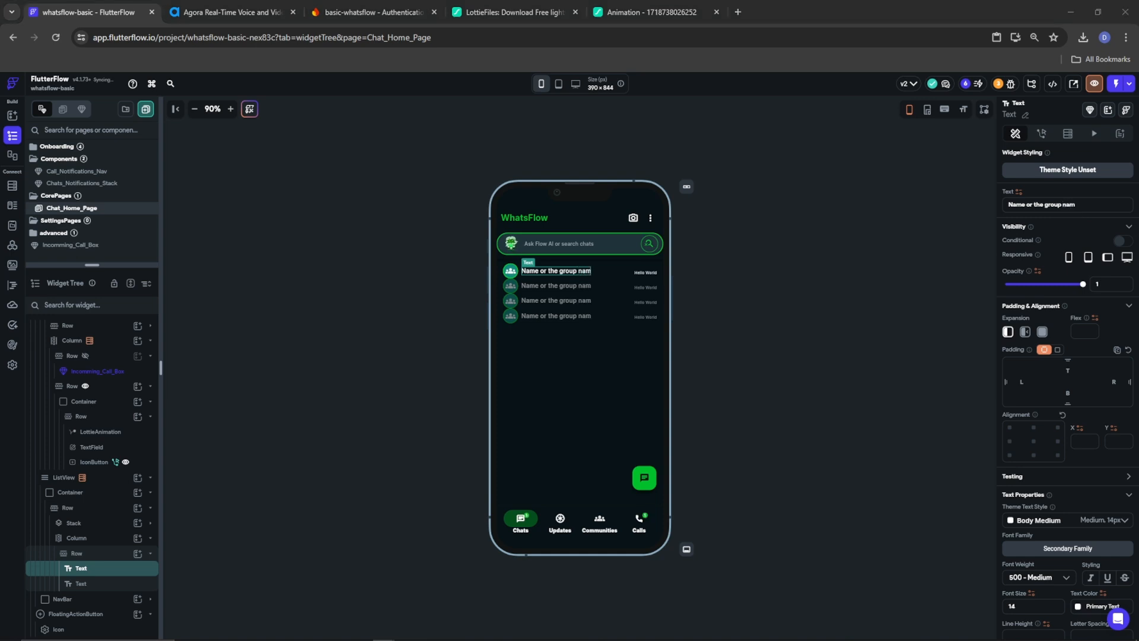
click(123, 538)
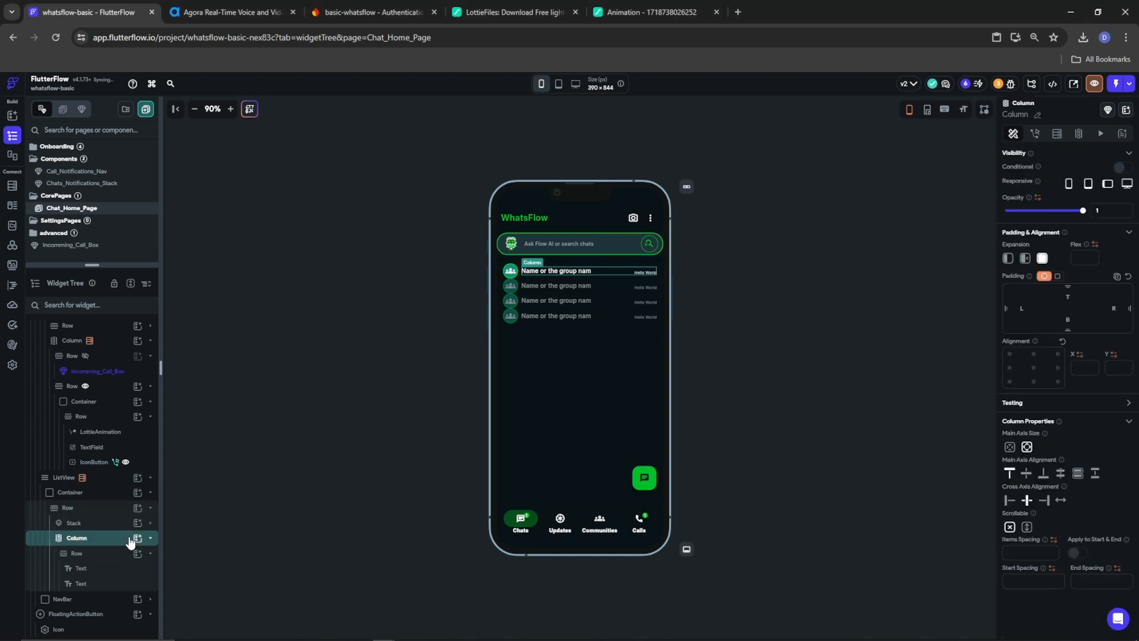
click(137, 538)
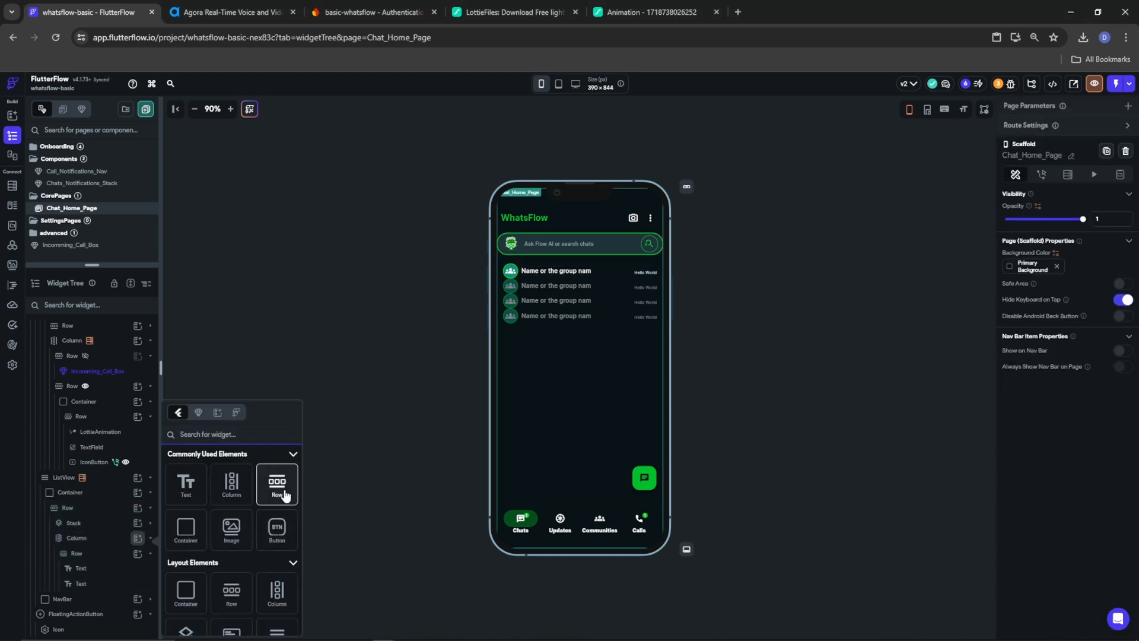
Add a Row under the chat name with an expanded Hello World text followed by a Stack
click(277, 485)
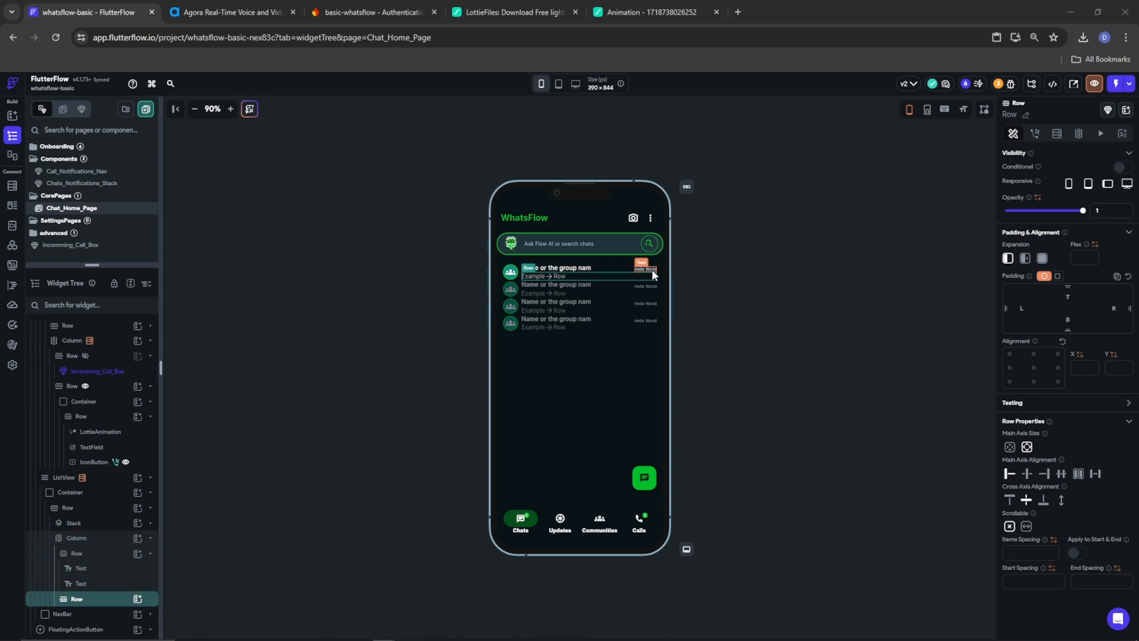
click(138, 598)
click(184, 485)
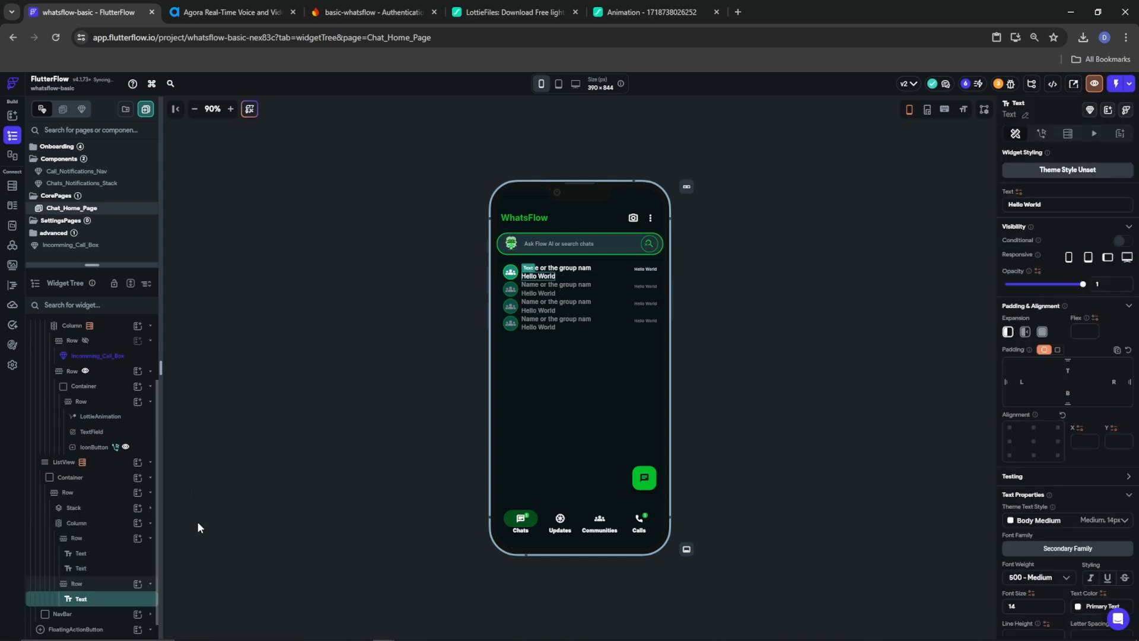
click(1042, 332)
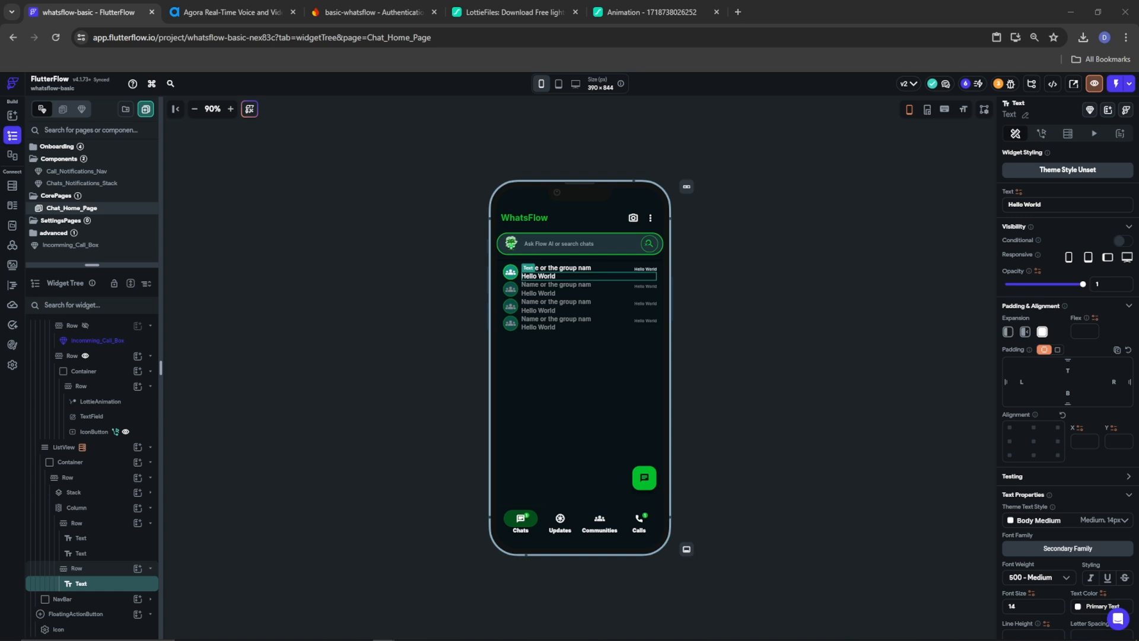
click(142, 570)
scroll(206, 563, down, 3)
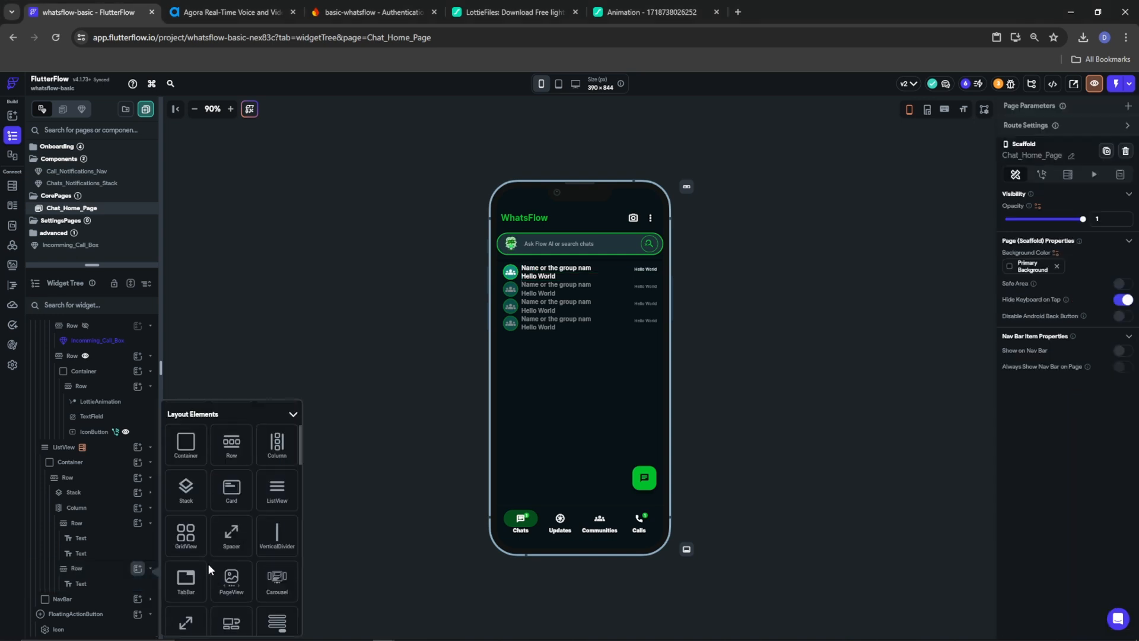
click(186, 493)
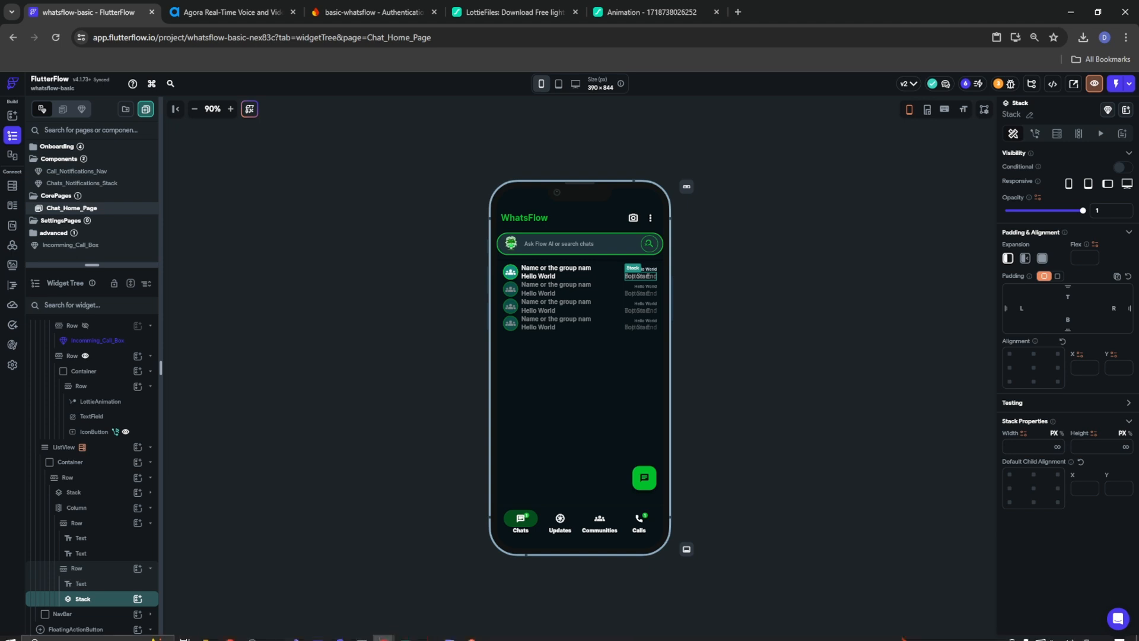
click(137, 600)
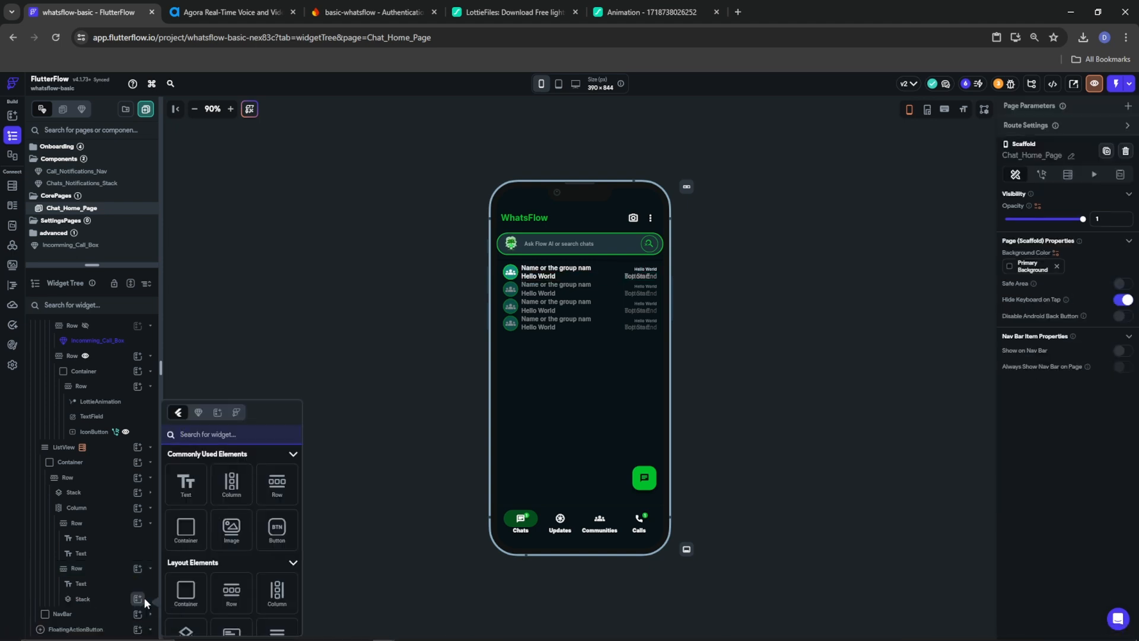
Add an Icon inside the Stack and set it to the Done check mark
text(icon)
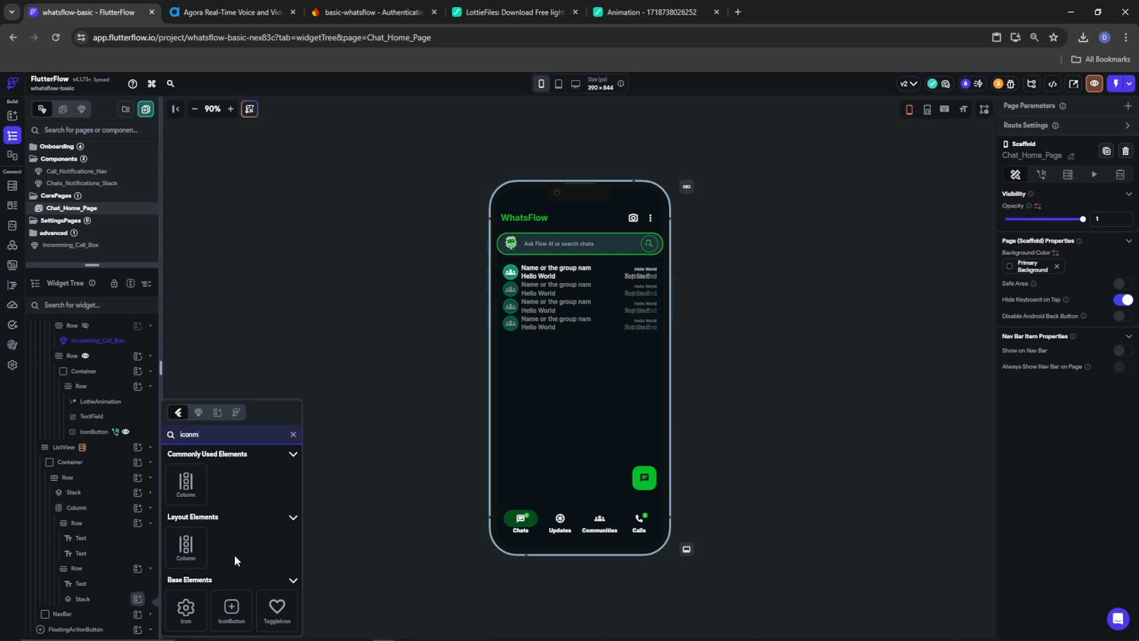
drag(202, 611, 114, 617)
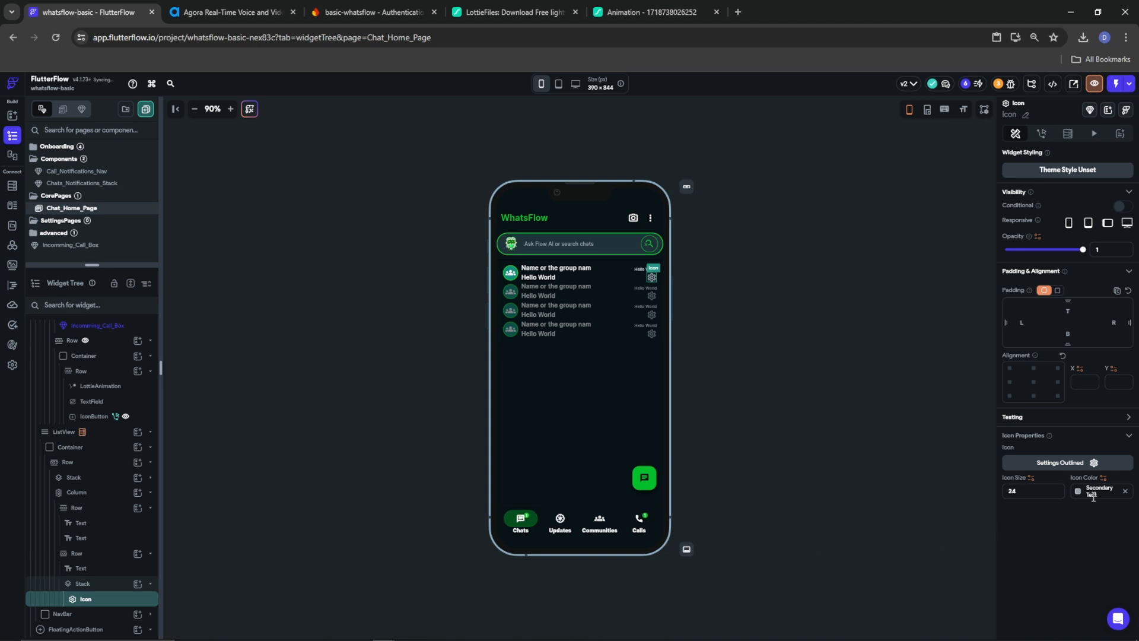
click(1062, 463)
text(check)
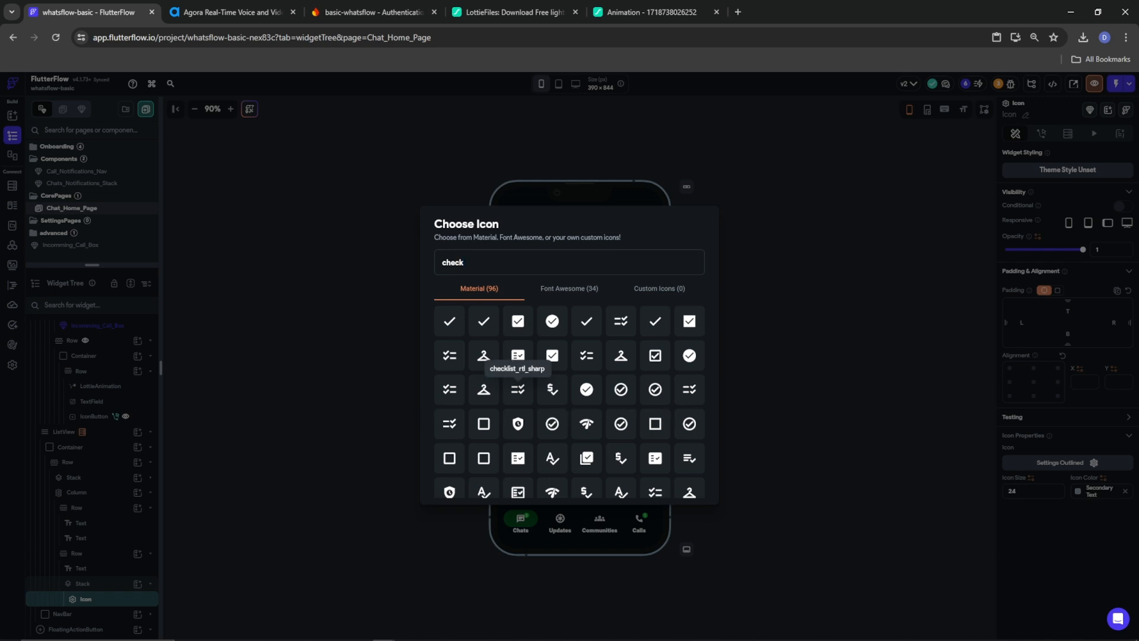
scroll(621, 413, down, 5)
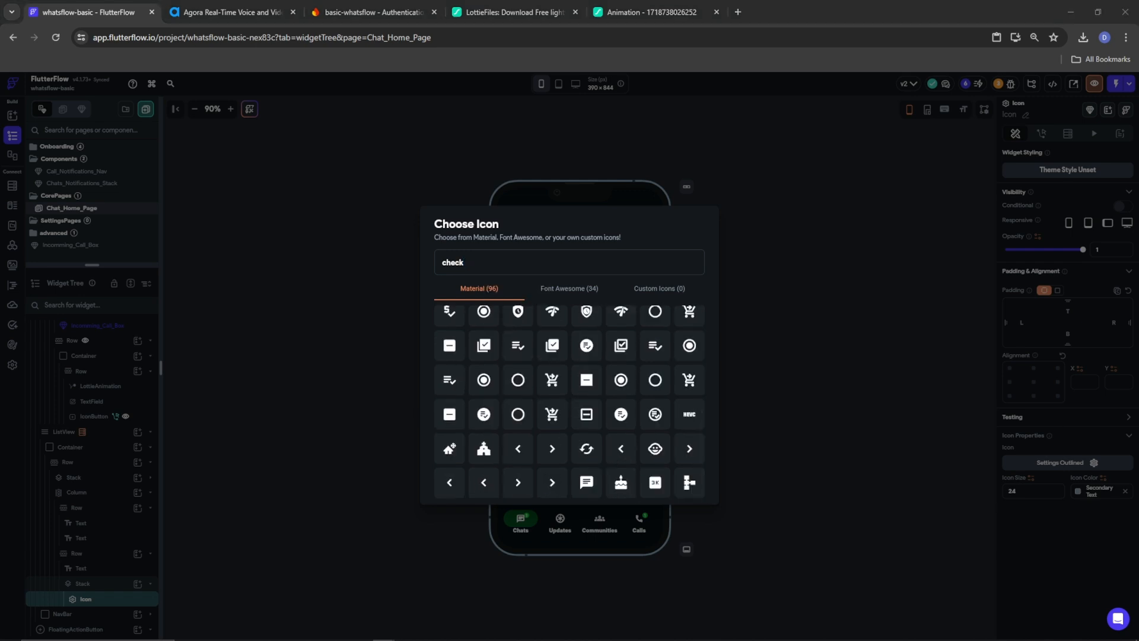
drag(501, 262, 408, 268)
text(done)
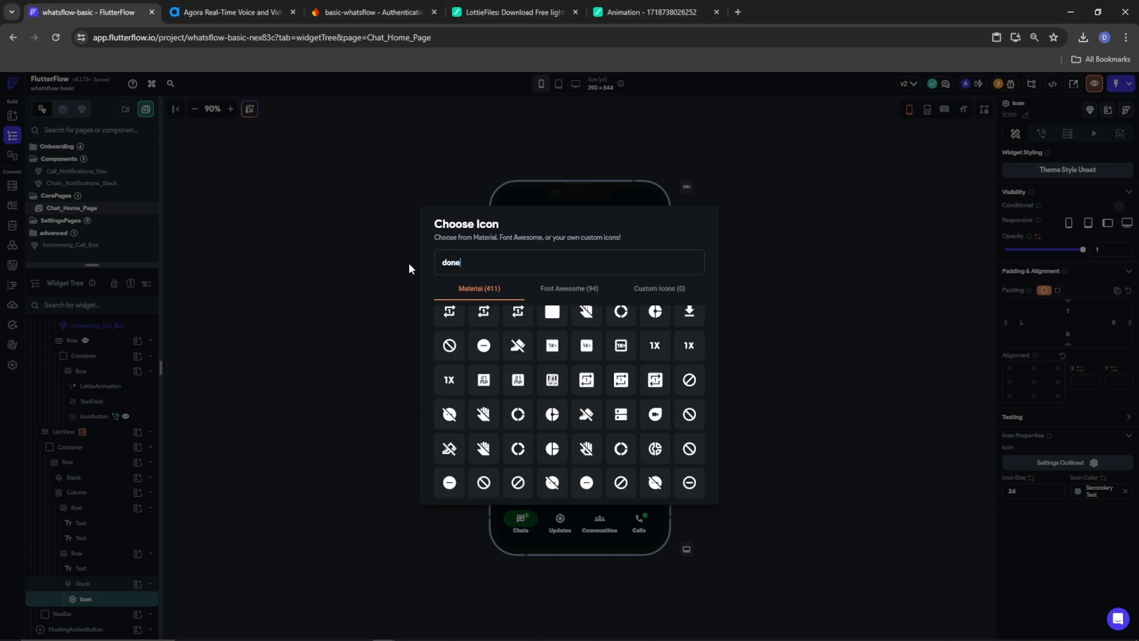
scroll(624, 398, up, 3)
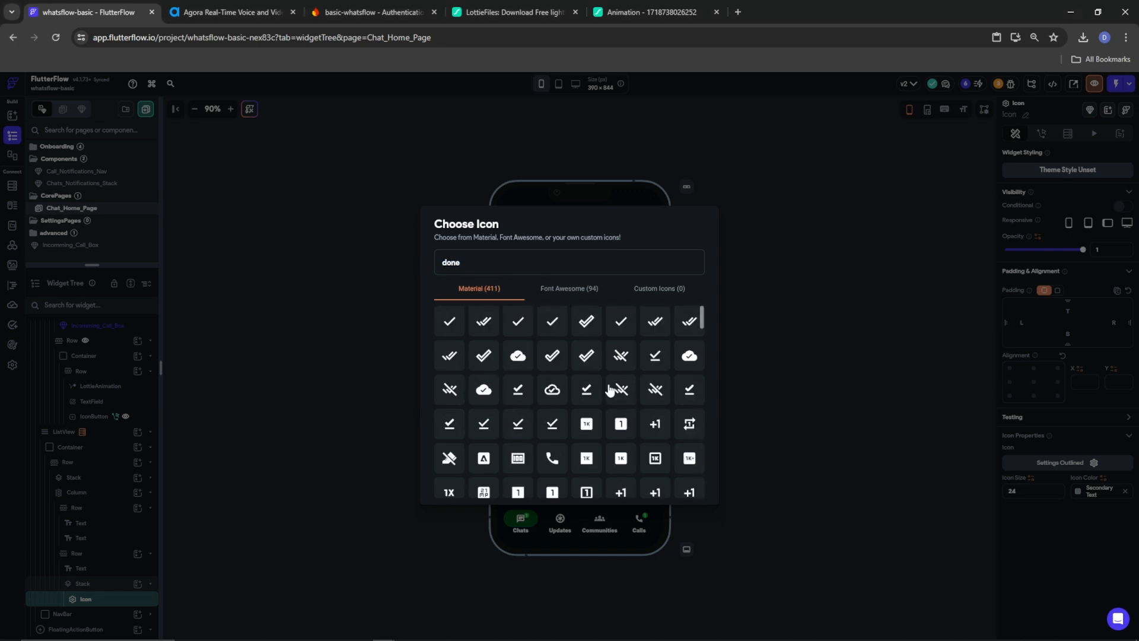
click(460, 324)
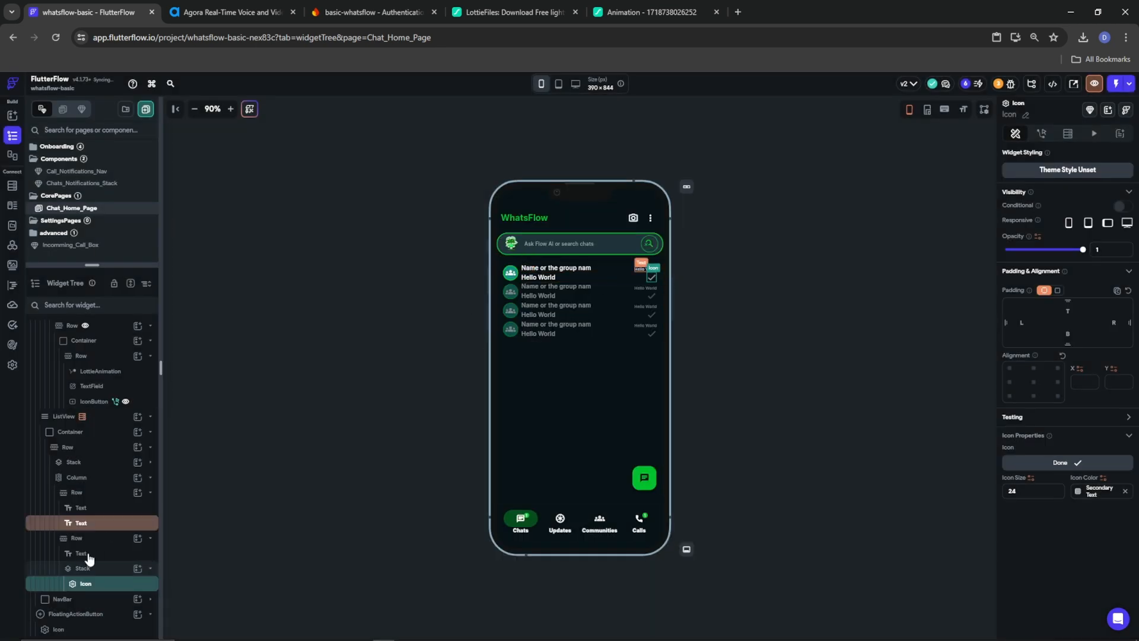
Duplicate the icon and switch the copy to the Done All double check
right_click(99, 582)
click(141, 446)
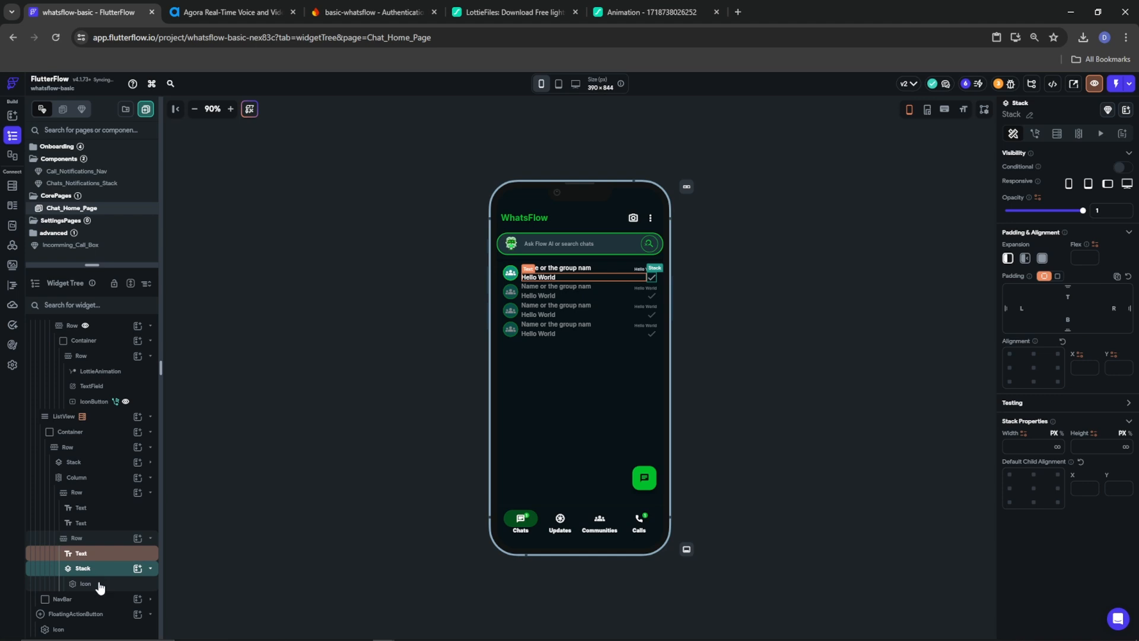
click(87, 599)
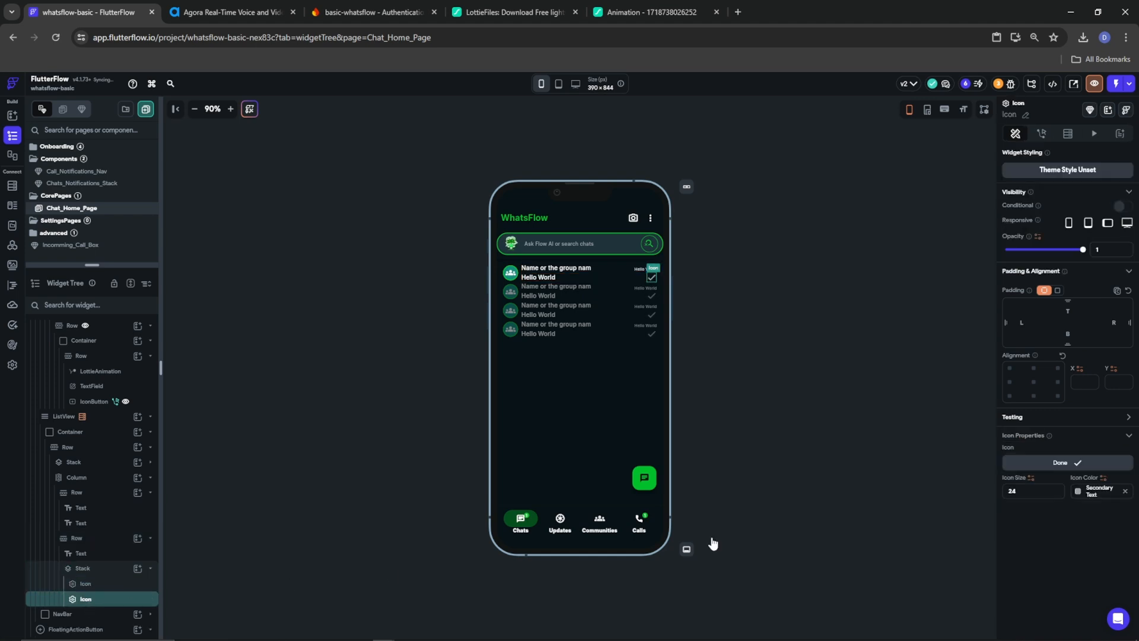
click(1077, 464)
text(done)
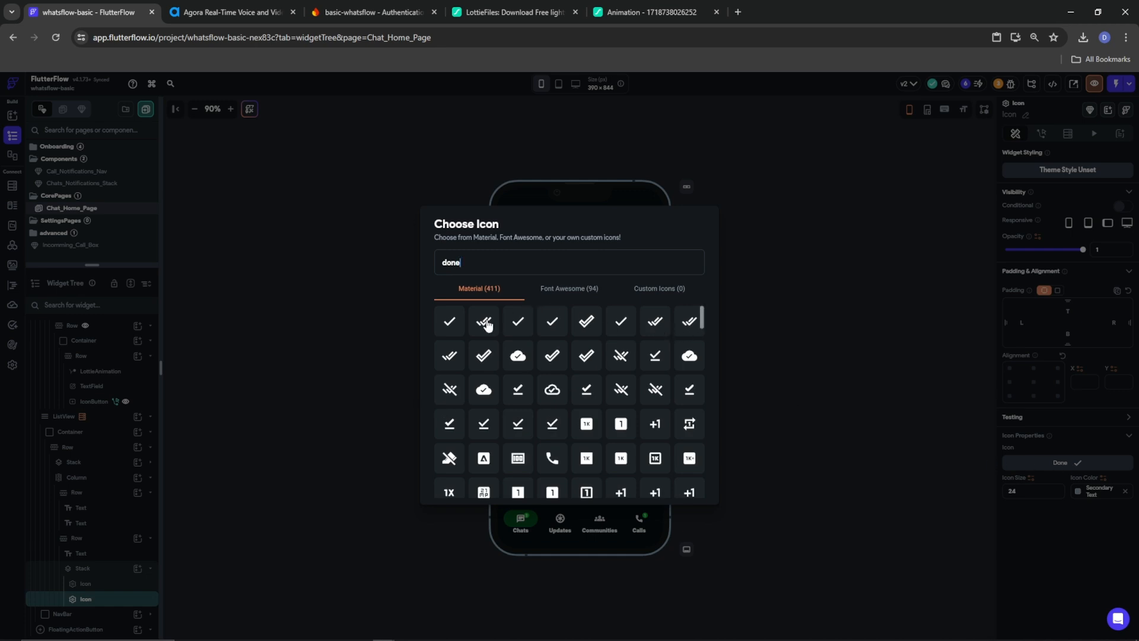
click(486, 322)
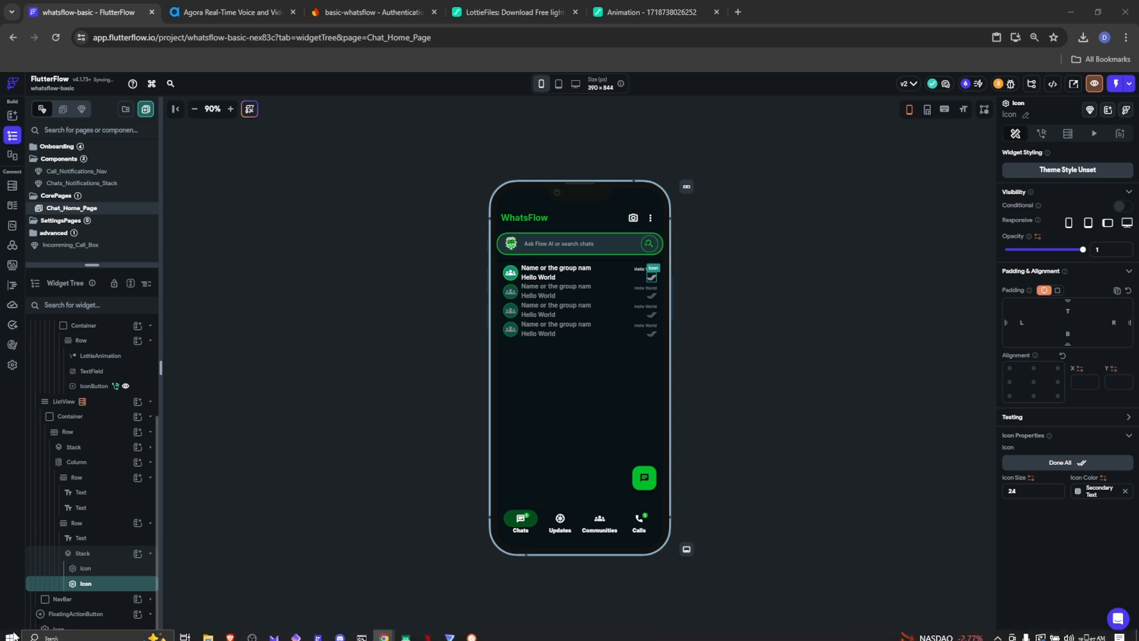
click(84, 541)
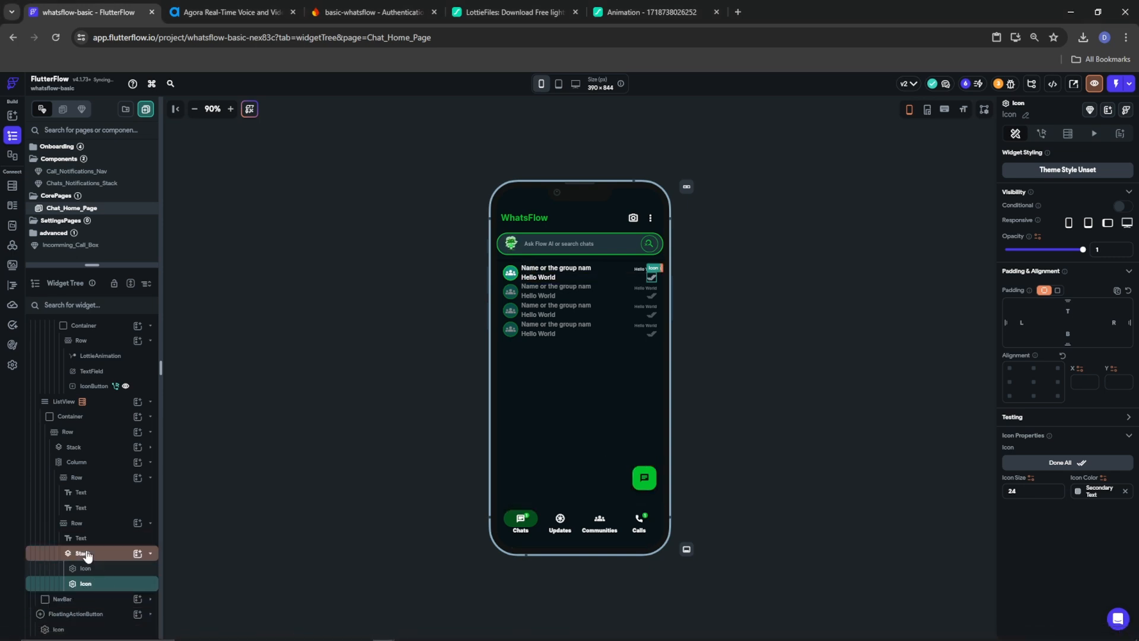
click(83, 553)
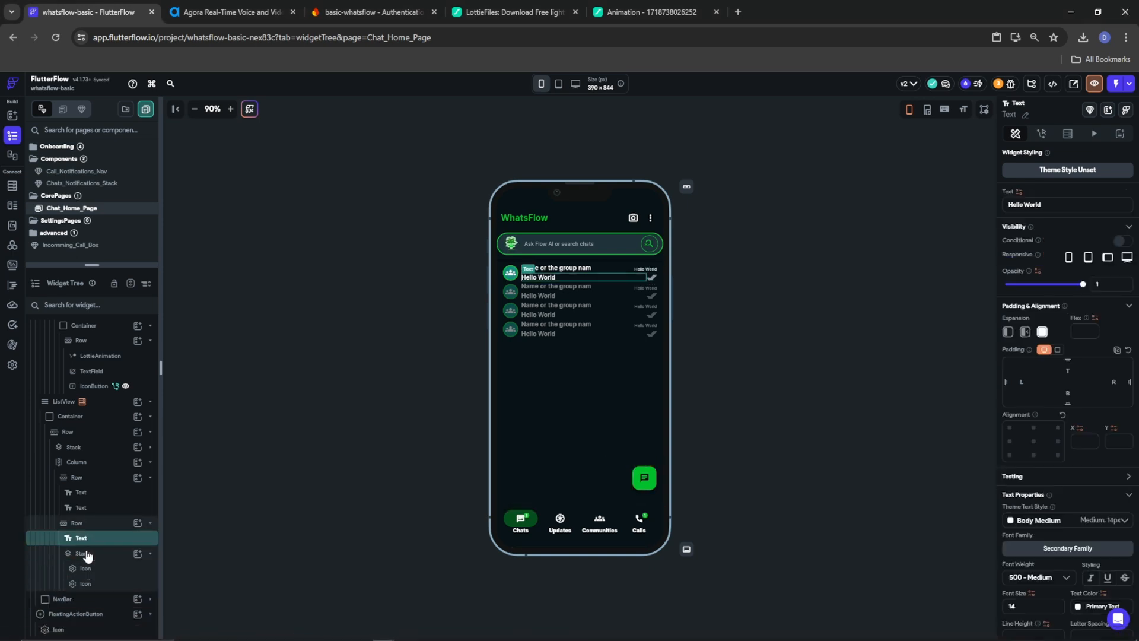
click(137, 553)
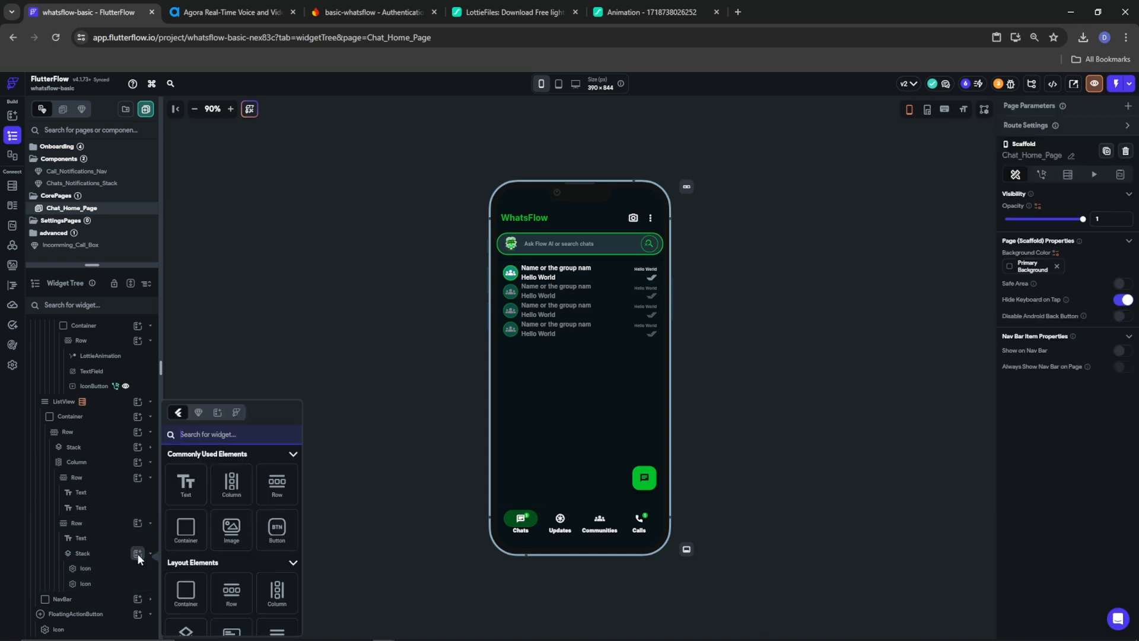
Add a Badge to the Stack with font size 1 and a fully transparent badge colour
text(badge)
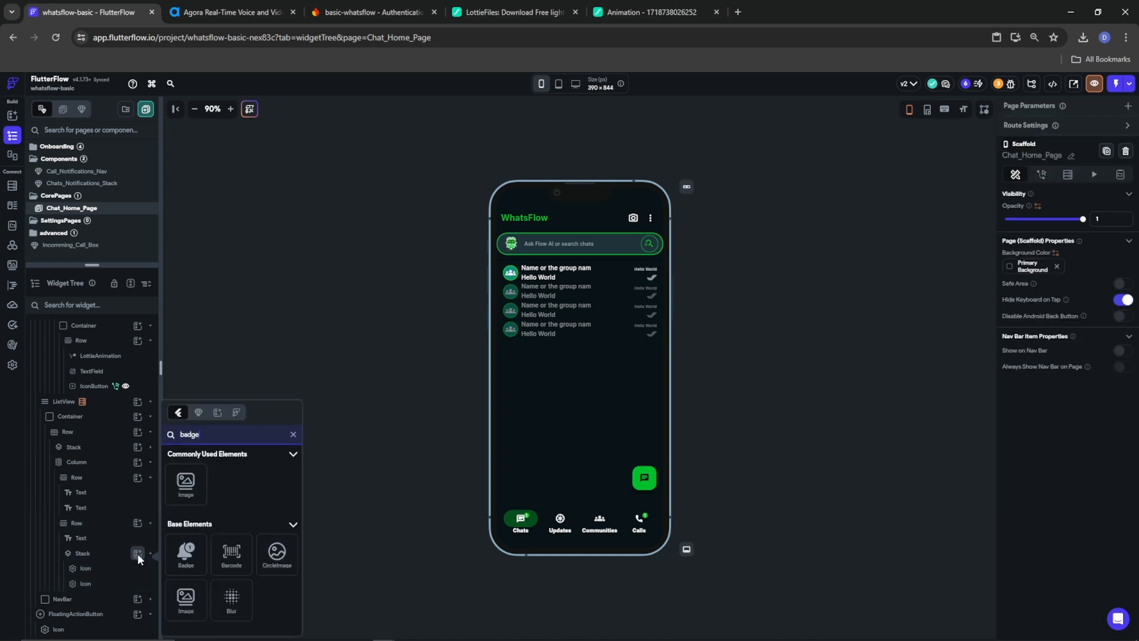
click(189, 560)
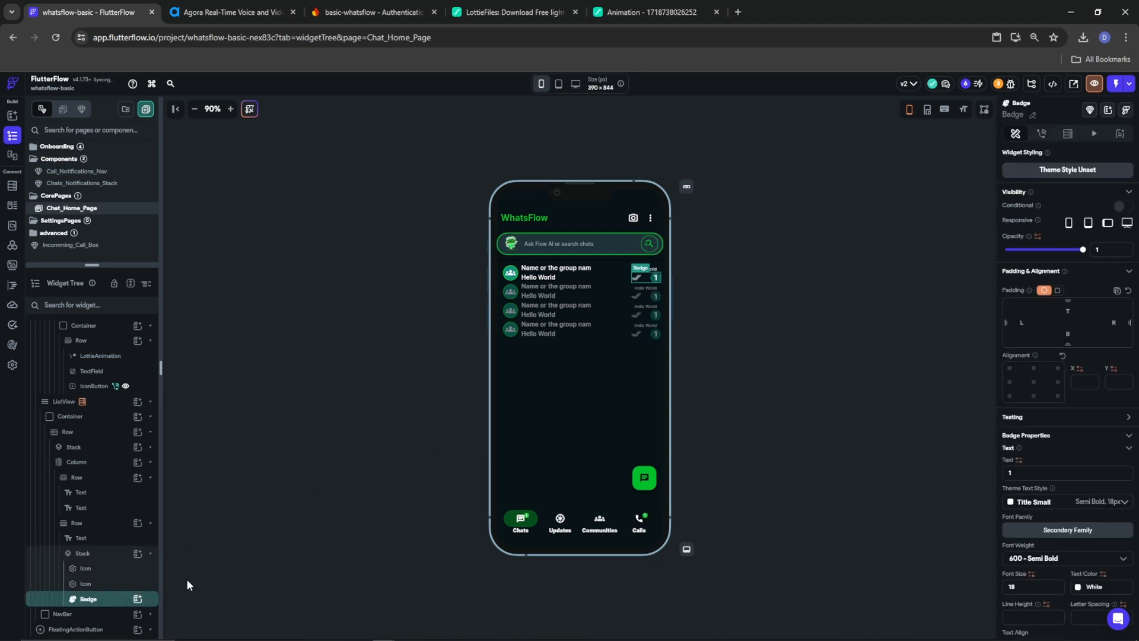
scroll(1035, 564, down, 4)
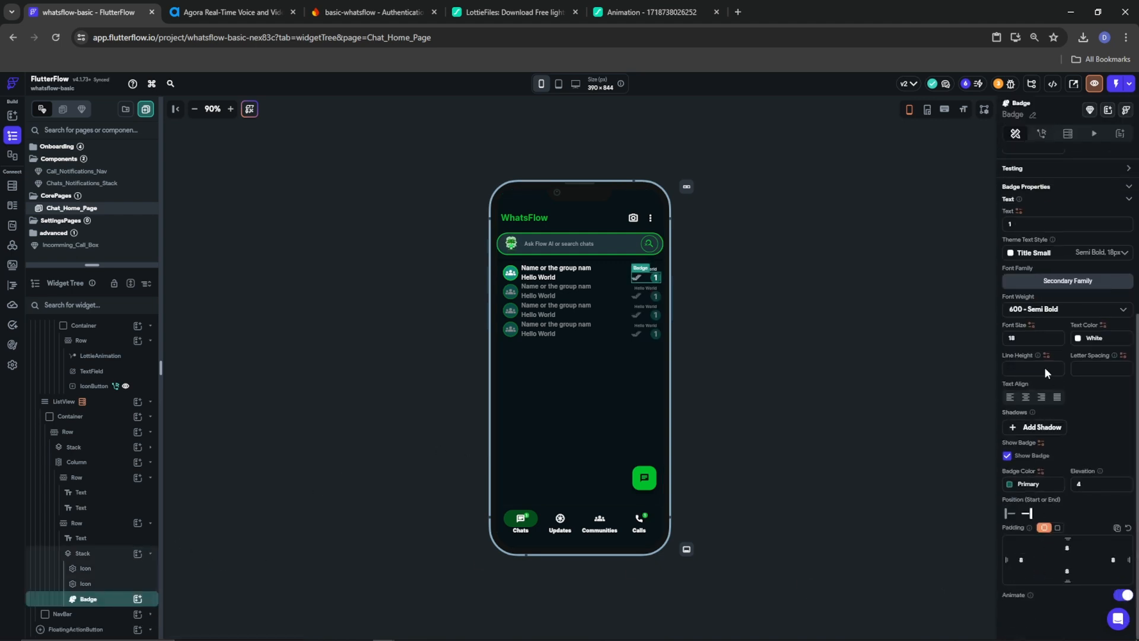
drag(1030, 340, 907, 332)
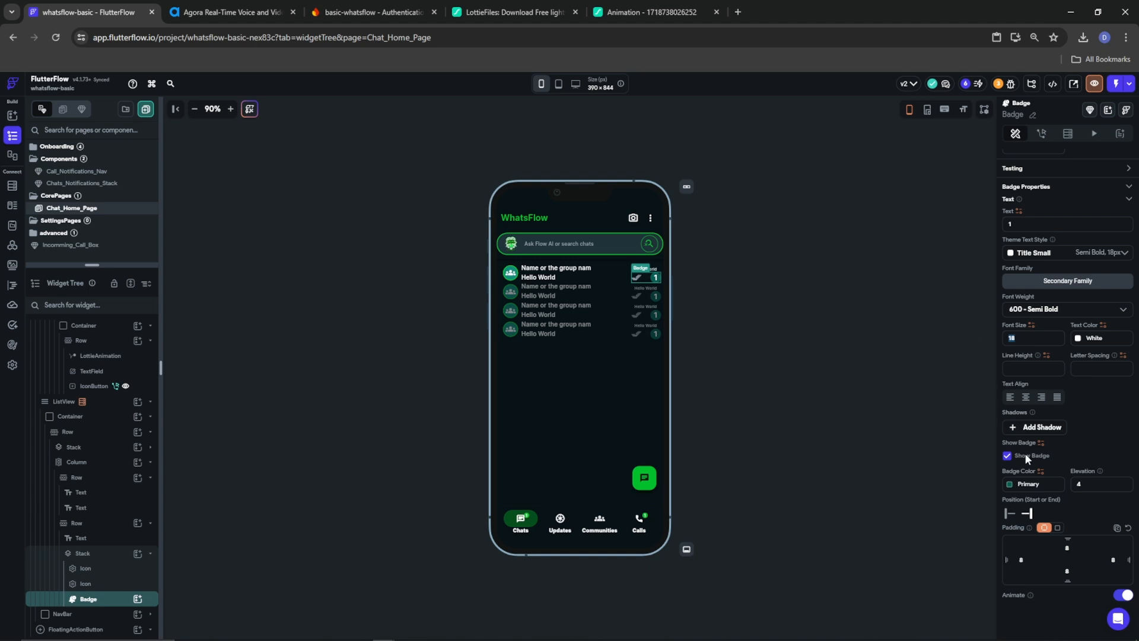
text(1)
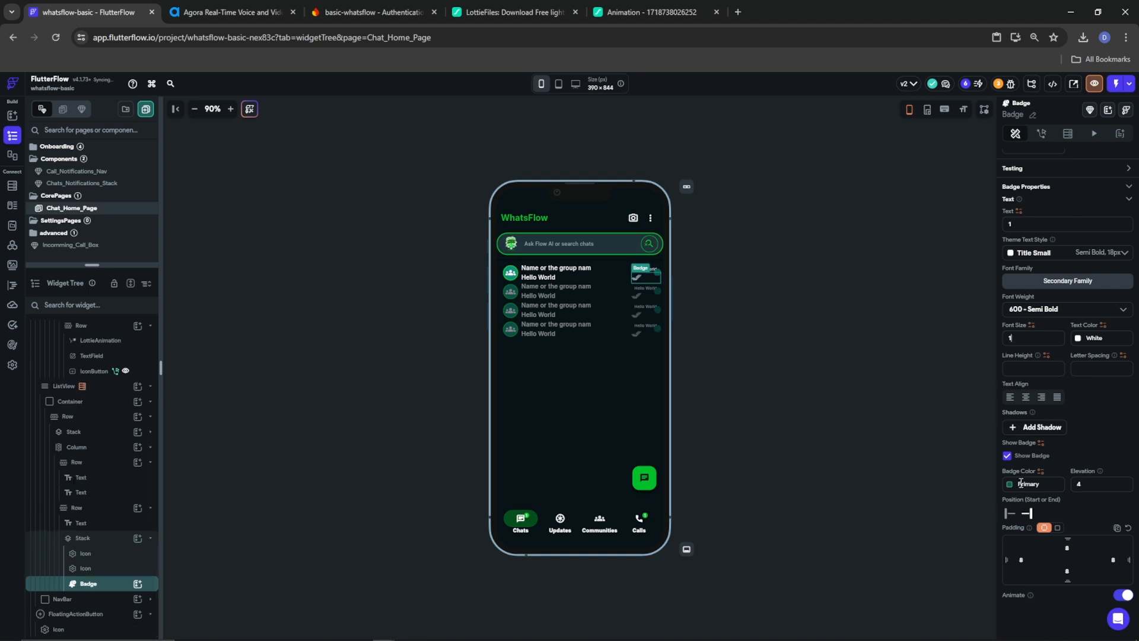
click(1009, 484)
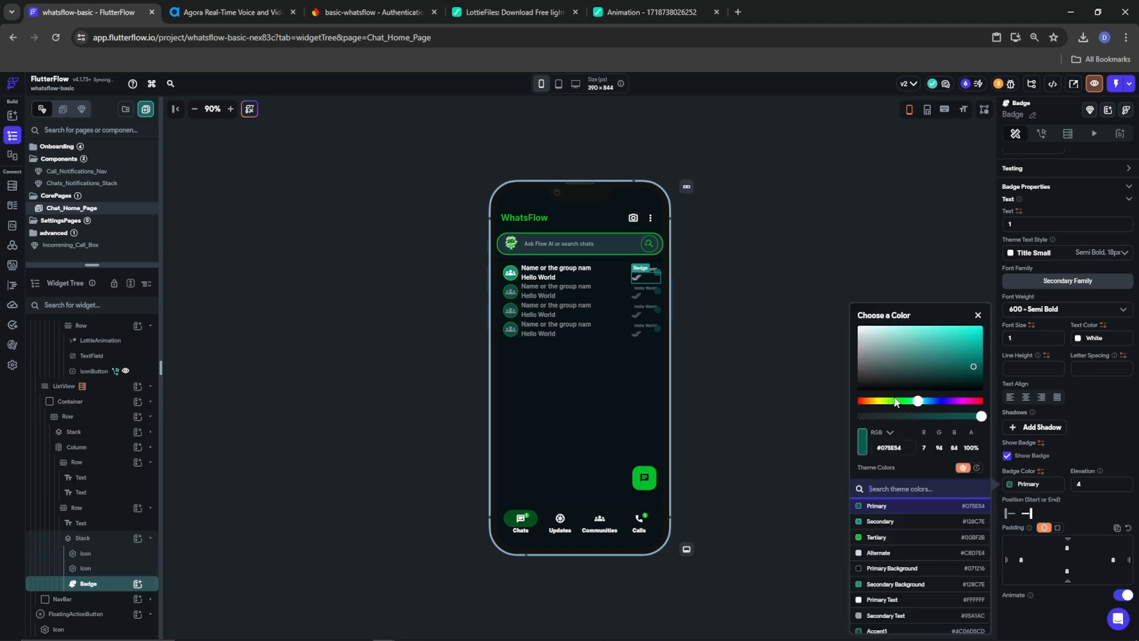
drag(896, 366, 813, 388)
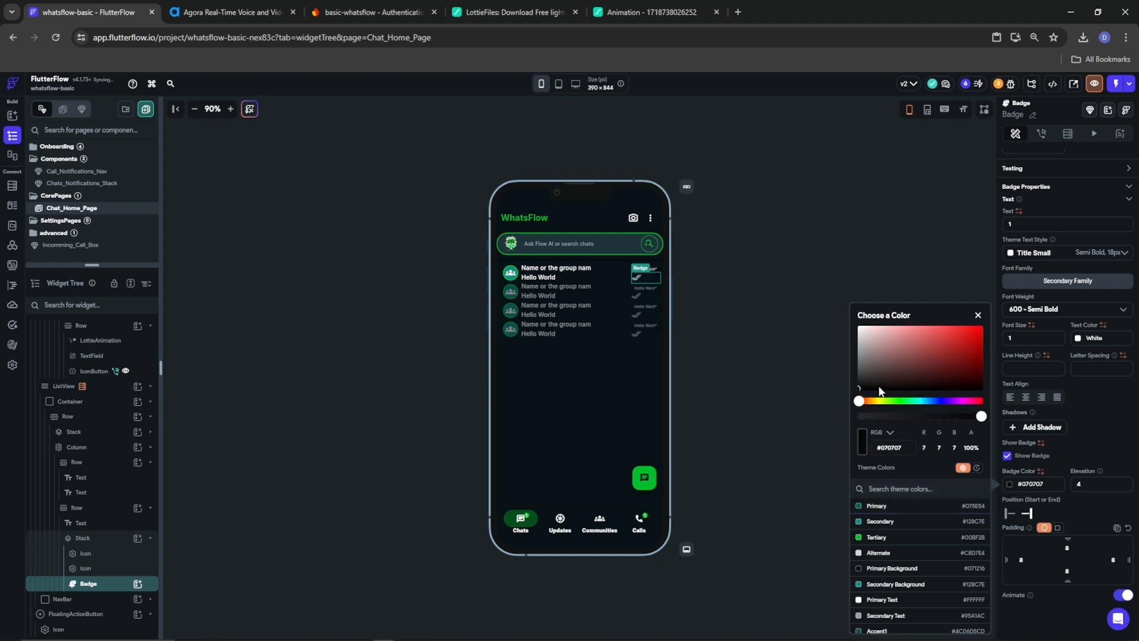
click(873, 415)
click(1103, 454)
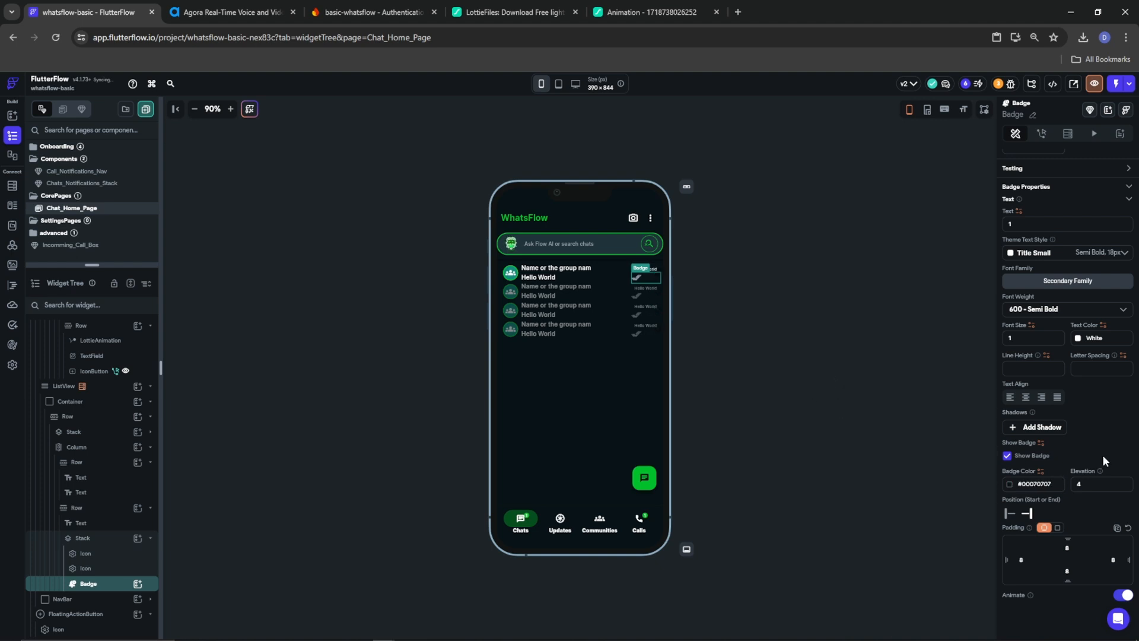
Set the badge padding to 0 and make its text colour fully transparent black
double_click(1019, 562)
text(000)
scroll(1070, 408, up, 5)
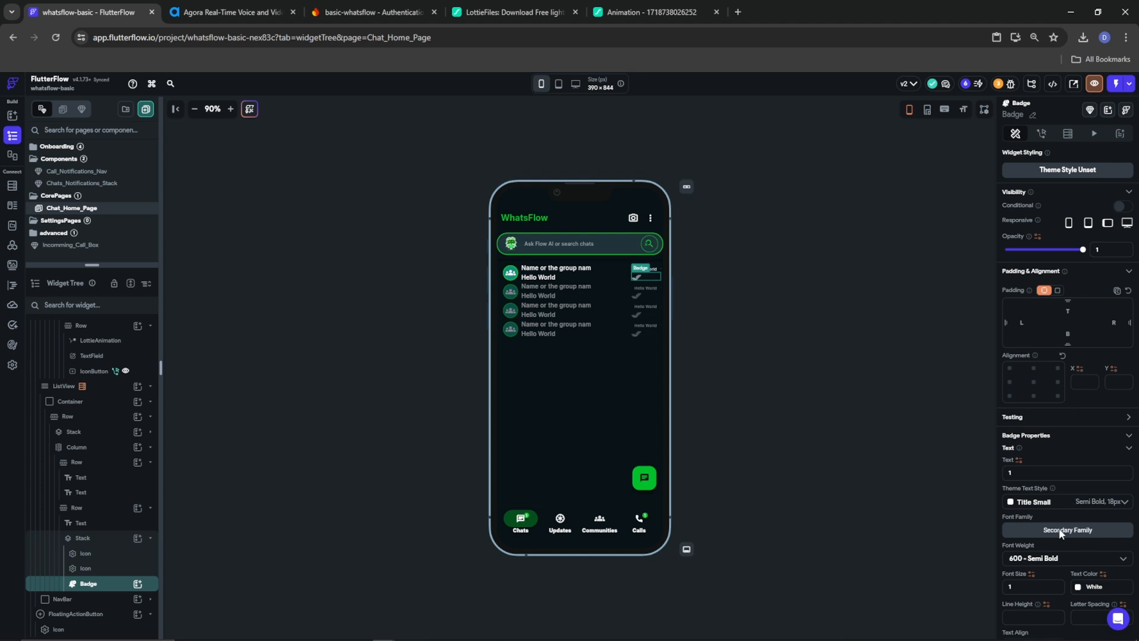
scroll(1057, 574, down, 4)
click(1080, 364)
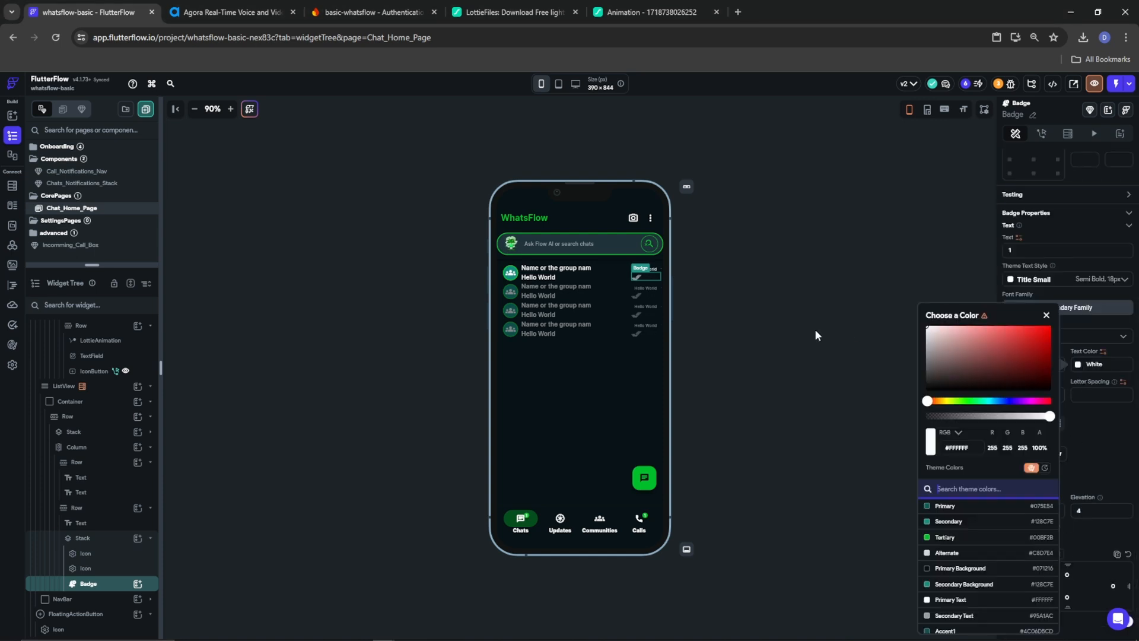
click(939, 392)
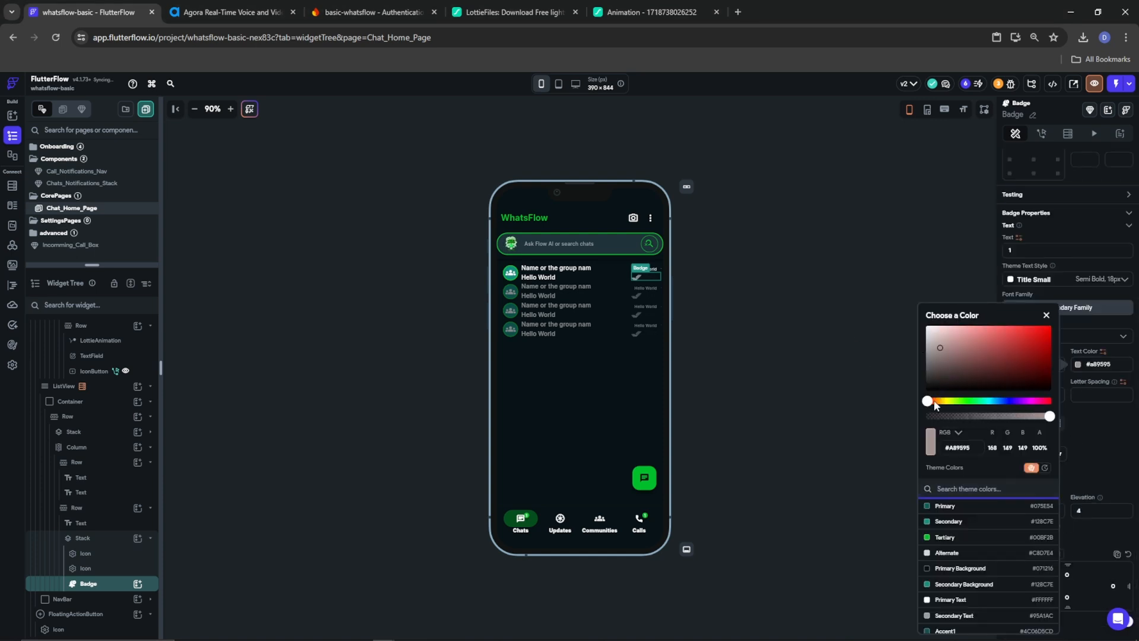
drag(944, 418, 896, 415)
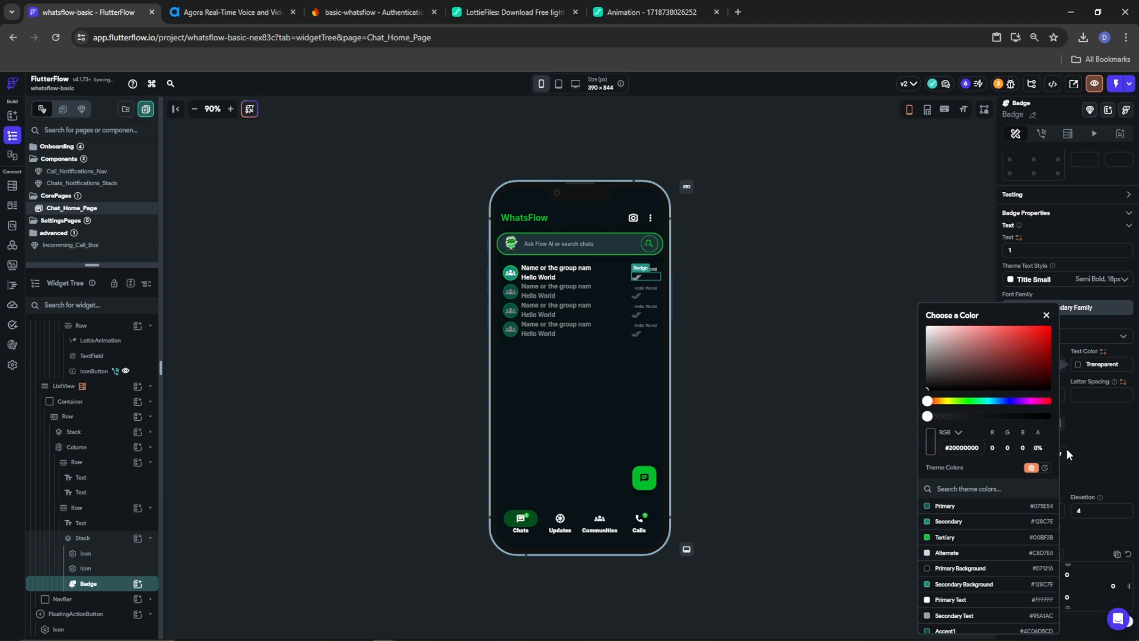
click(1100, 443)
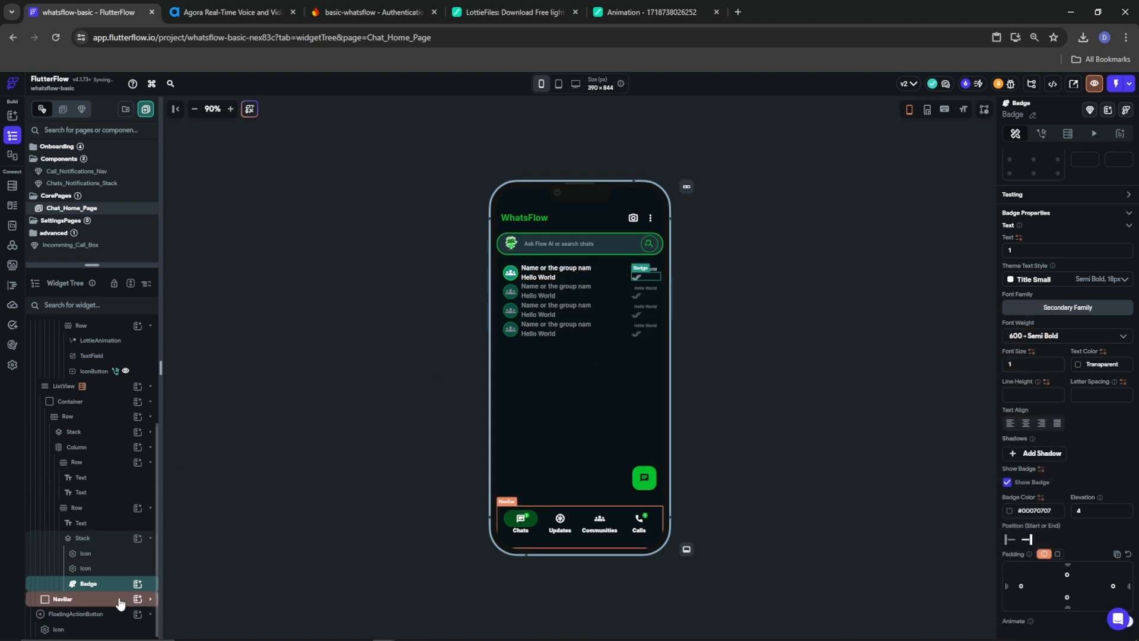
click(136, 584)
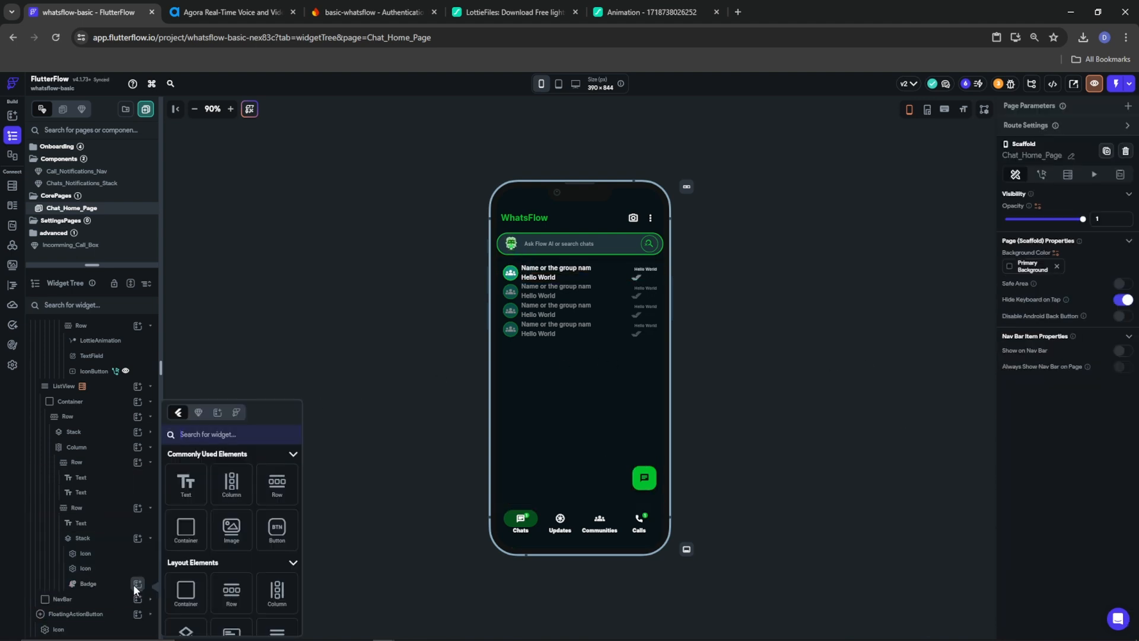
Add a circular Container of diameter 20 inside the badge, holding a Text '1'
click(190, 534)
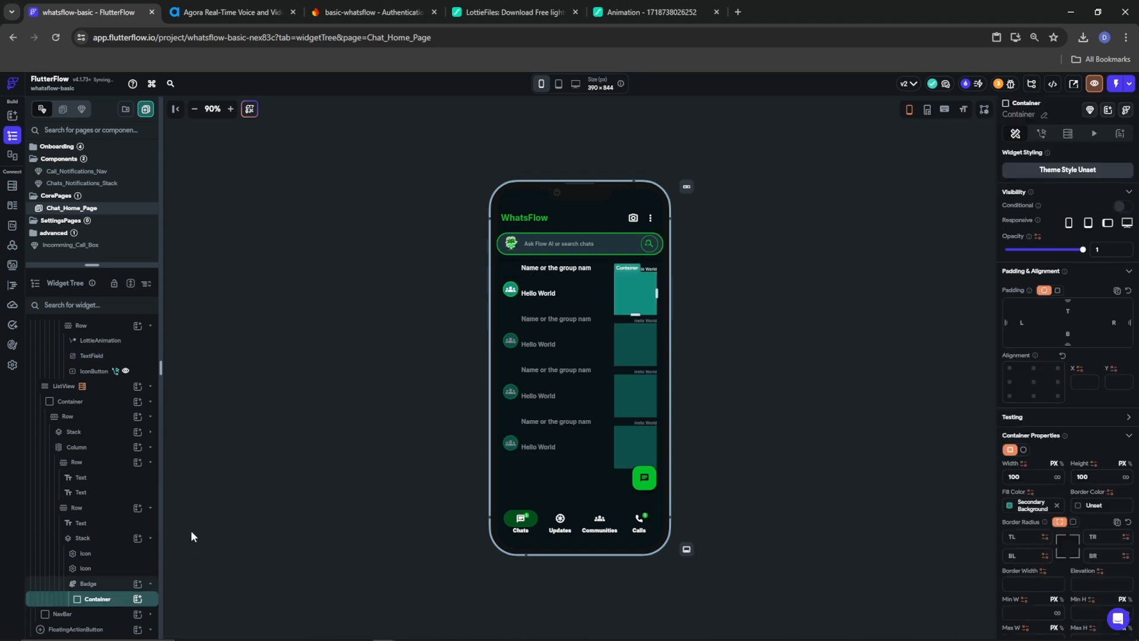
click(1024, 449)
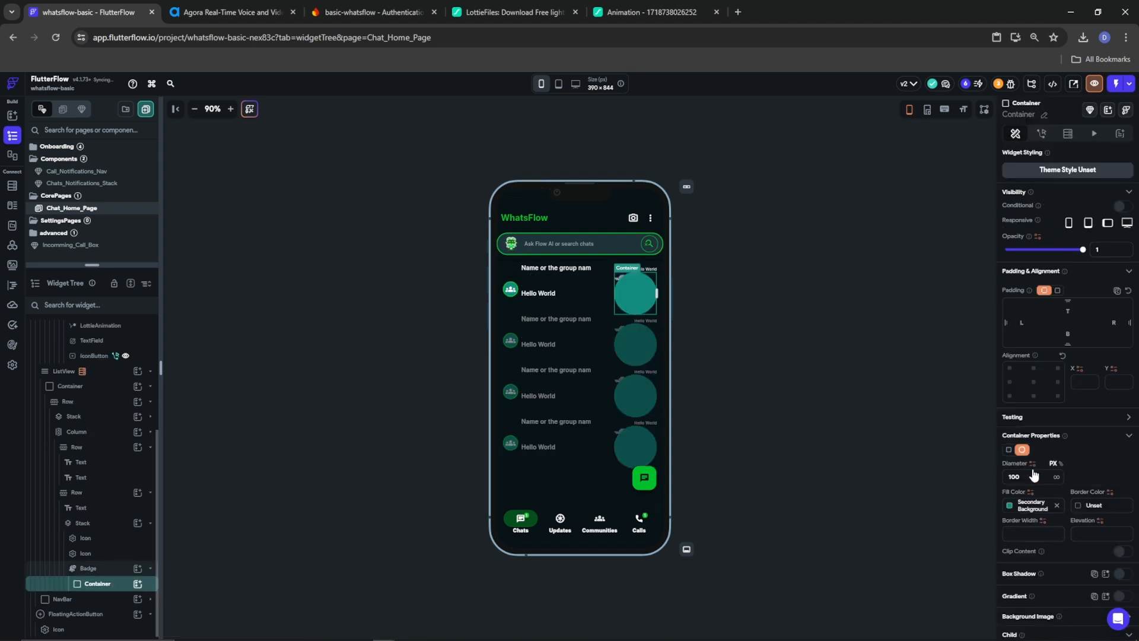
text(20)
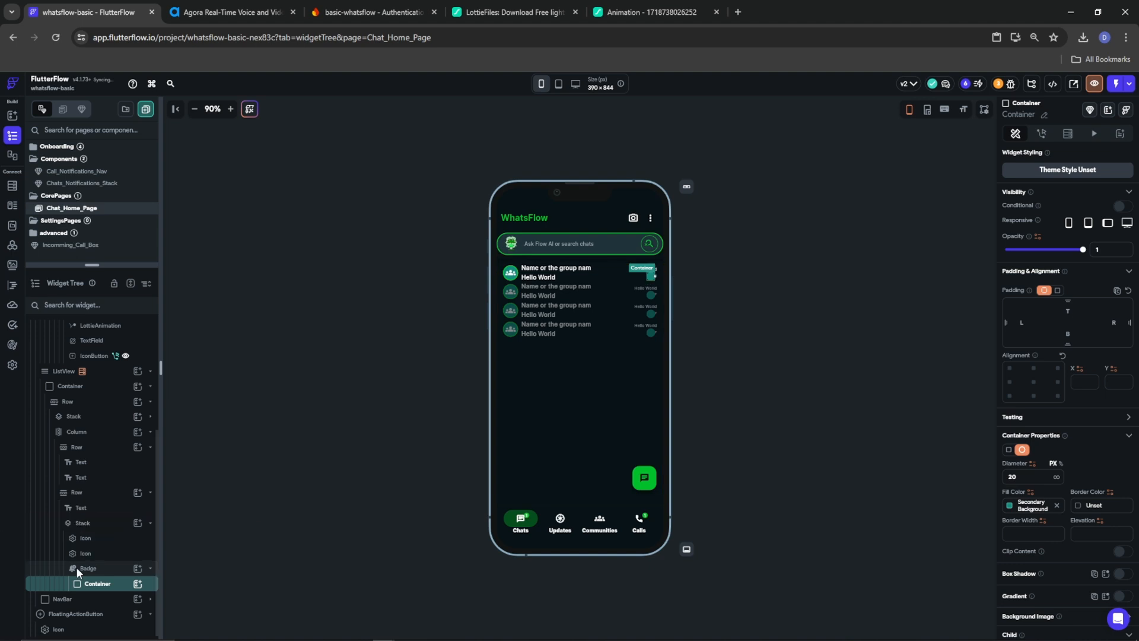
click(137, 586)
click(184, 476)
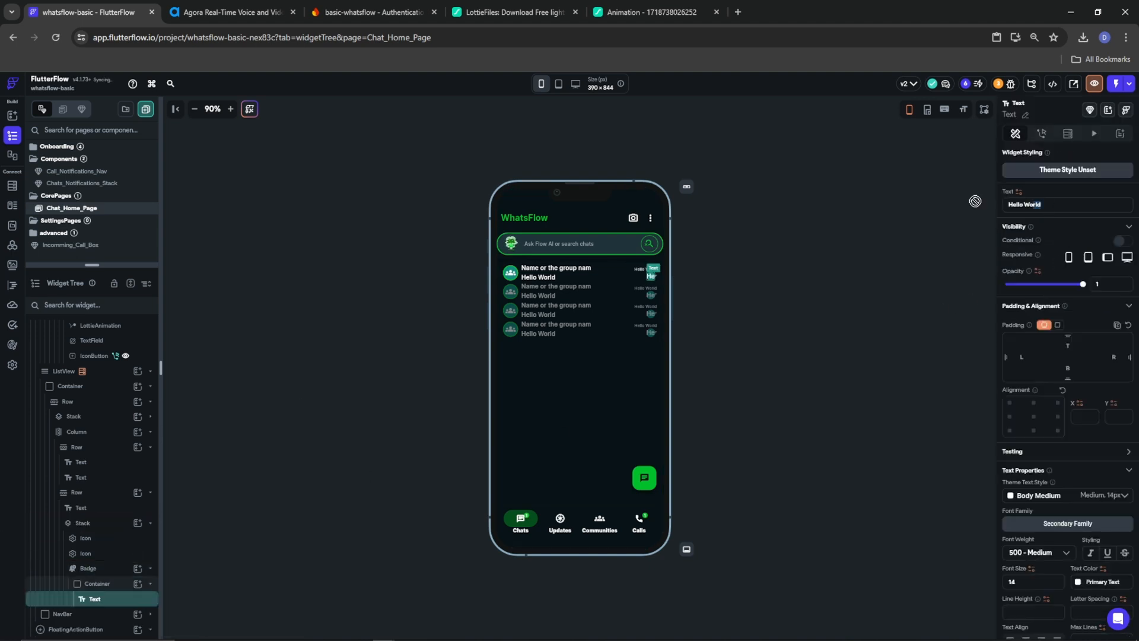
drag(1042, 205, 1005, 203)
text(1)
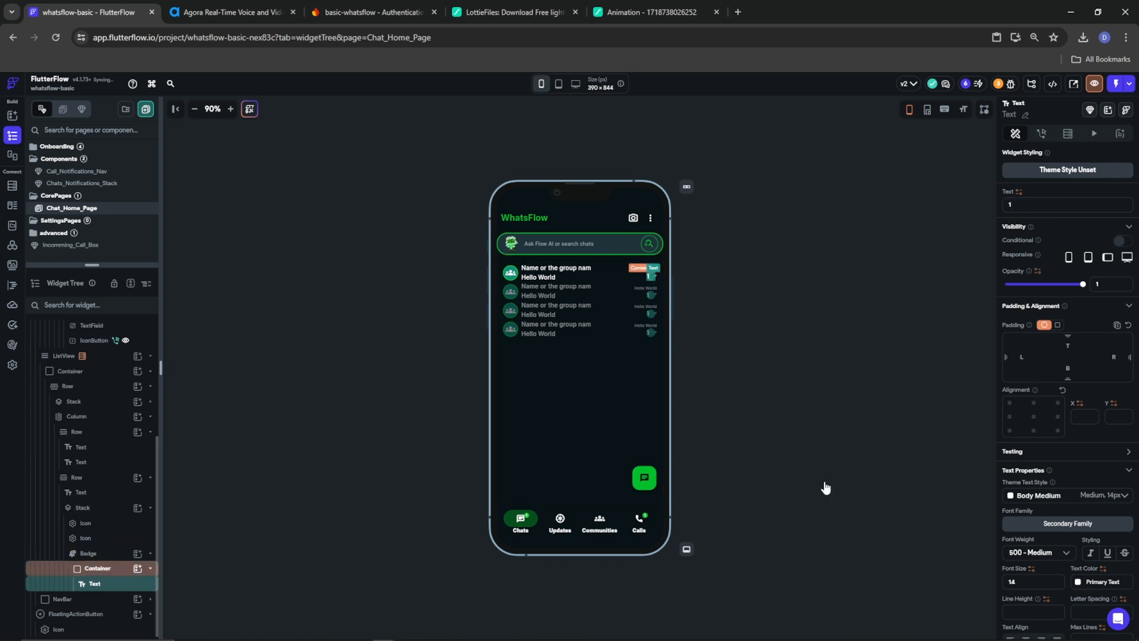
Centre the '1', make it 800 Extra Bold, and fill the circle with Tertiary colour
click(1032, 418)
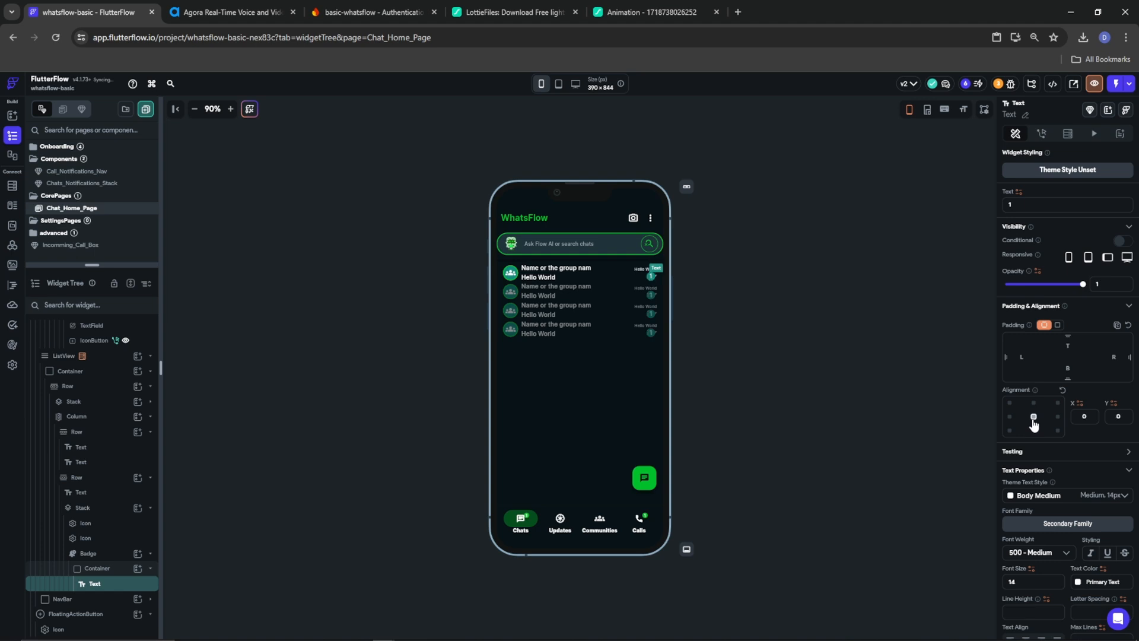
click(1032, 552)
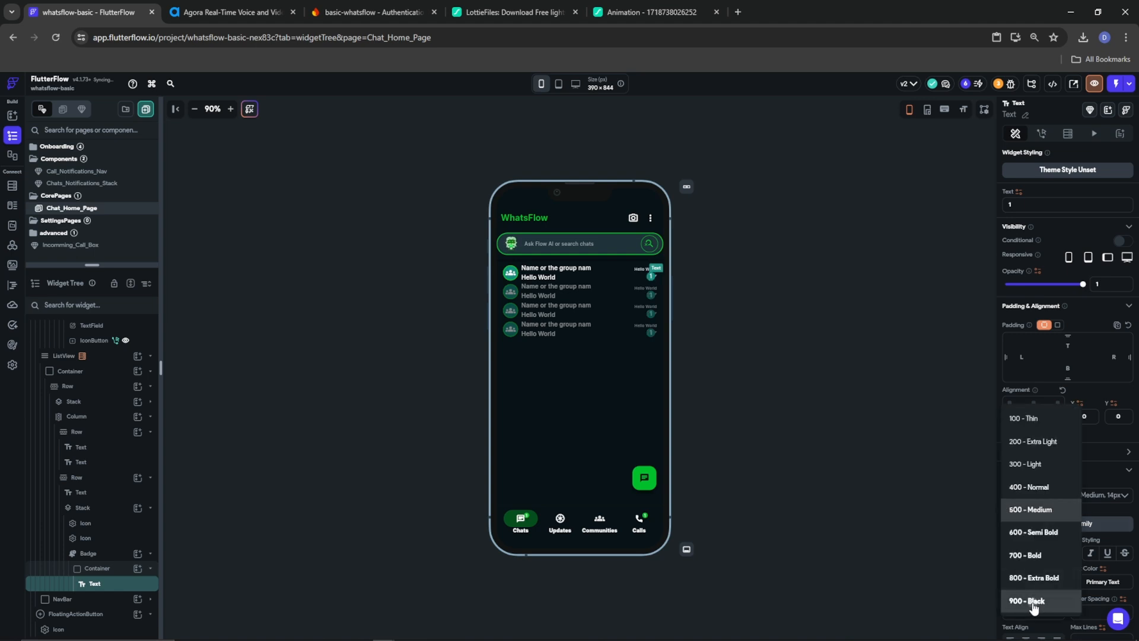
click(1033, 603)
click(1032, 556)
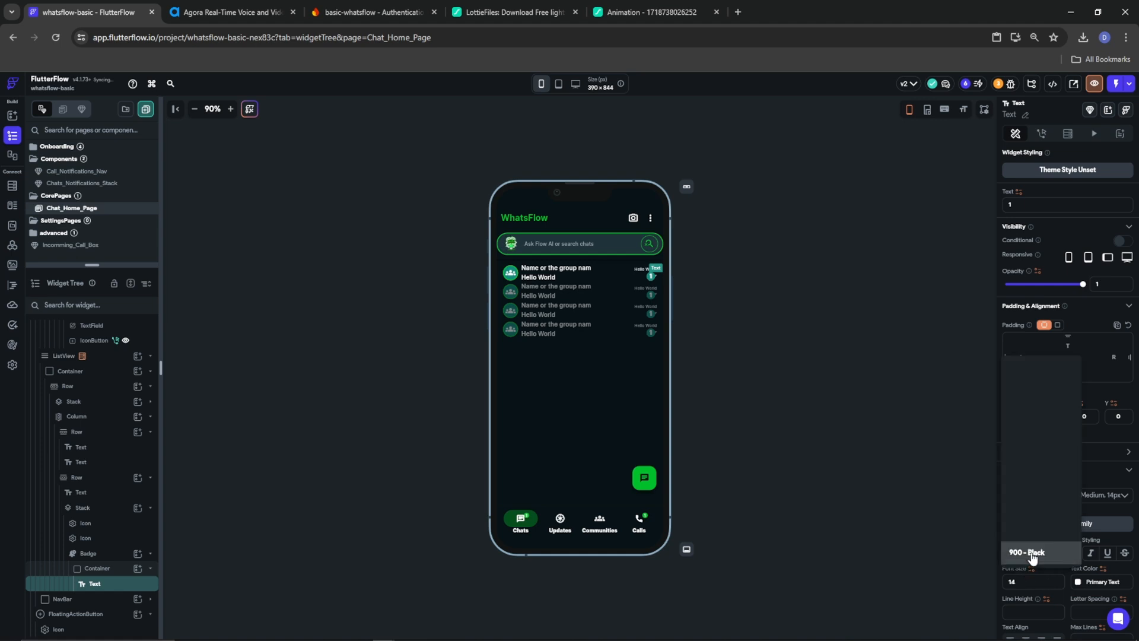
click(1030, 531)
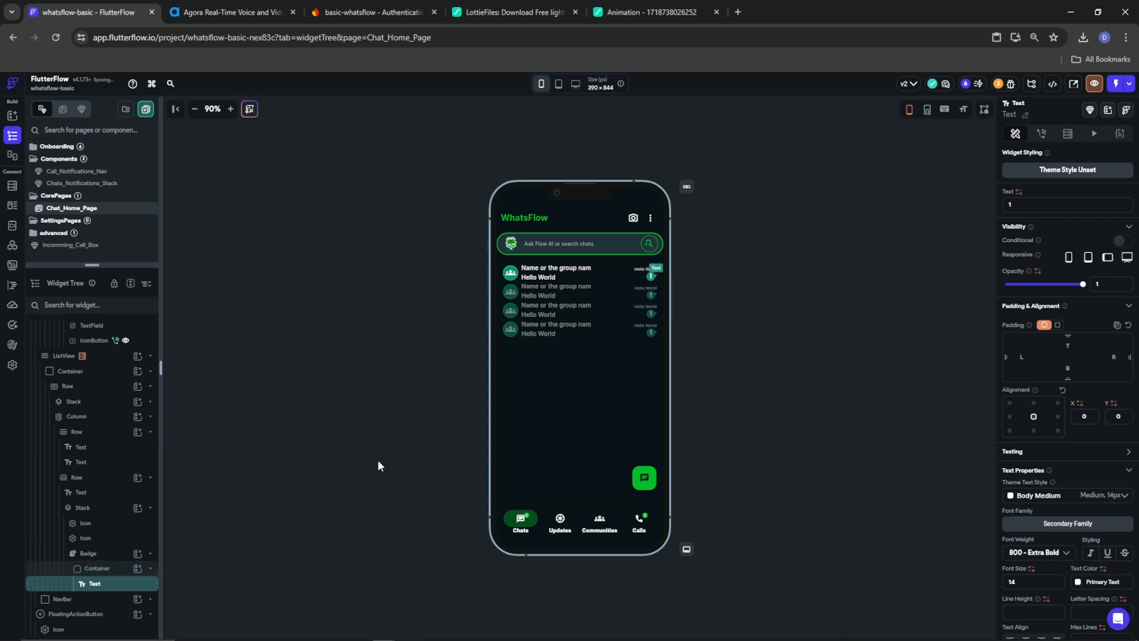
click(94, 569)
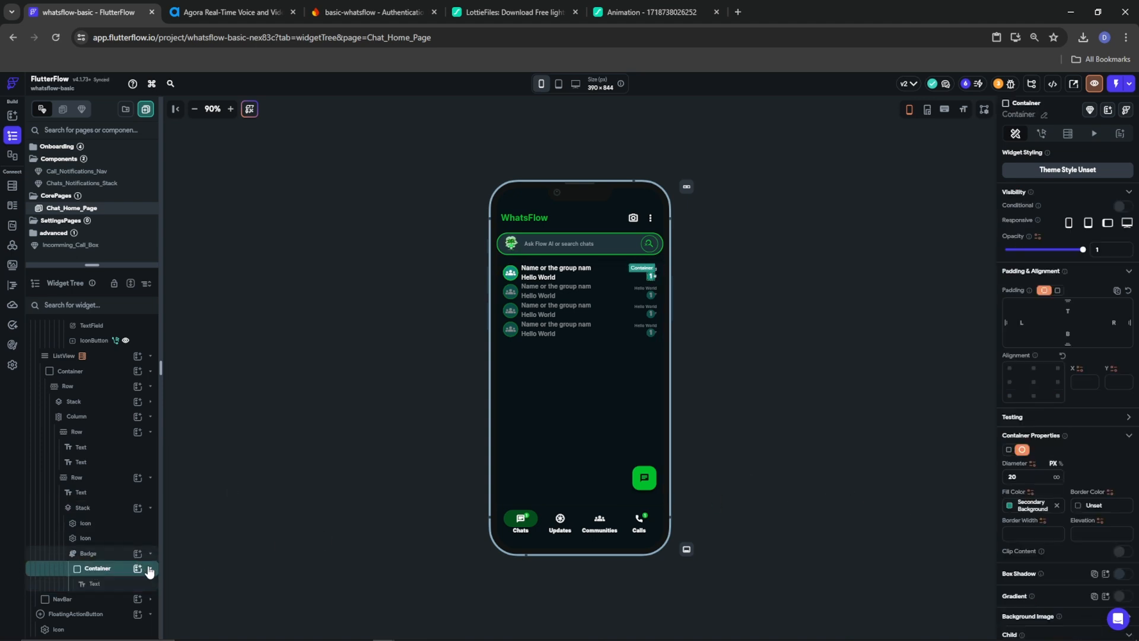
click(1010, 508)
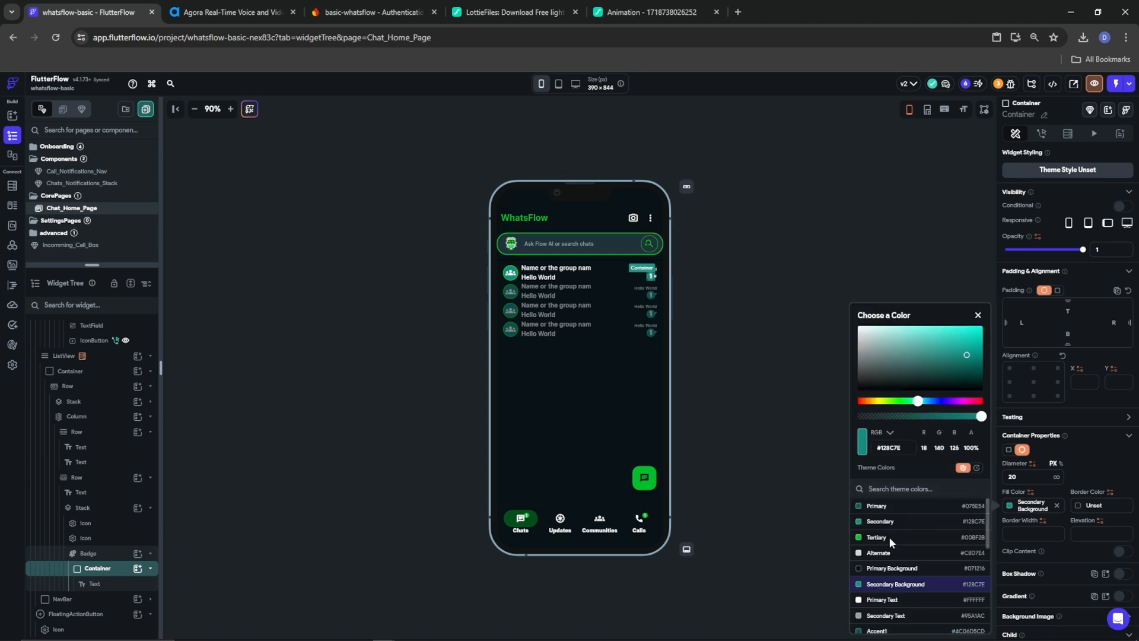
click(886, 538)
click(749, 265)
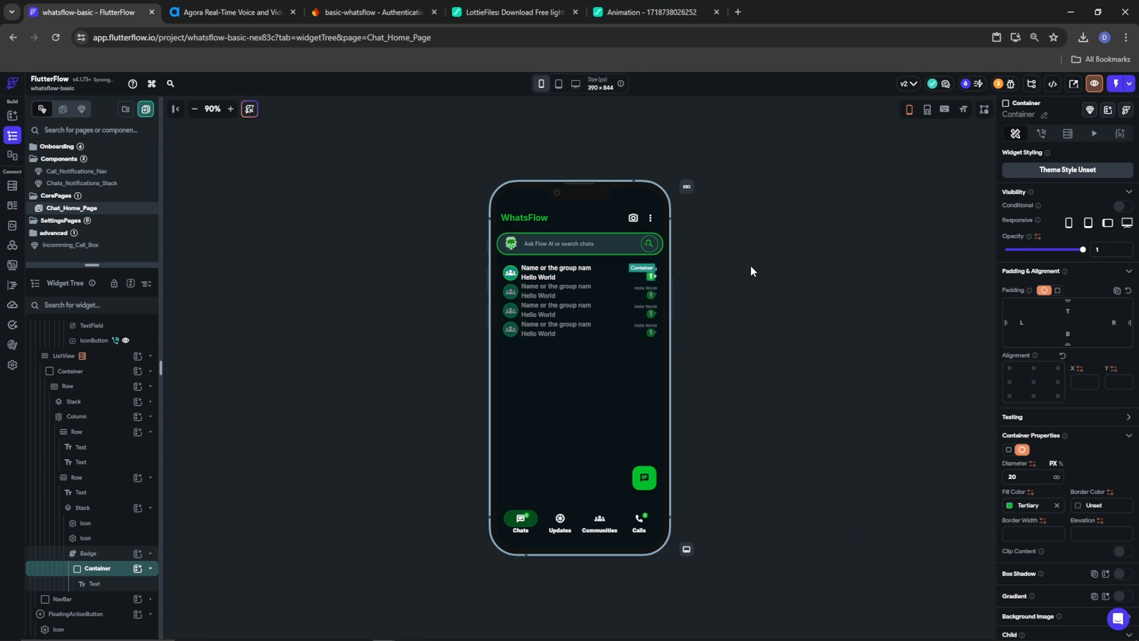
click(749, 265)
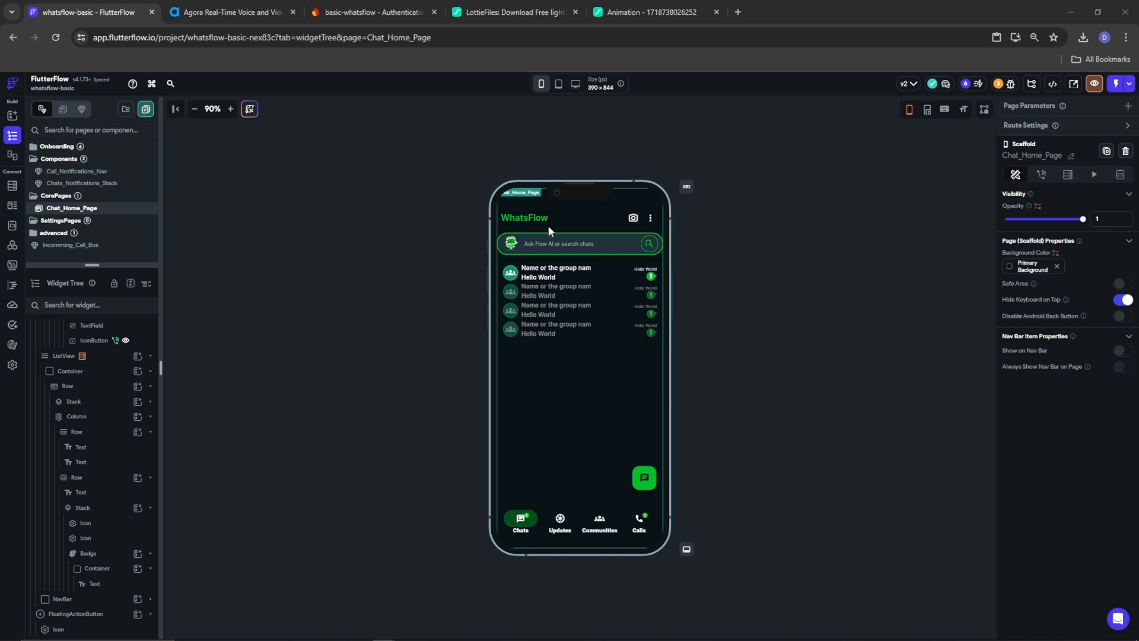
Change the Hello World preview text to 'Last Message Sent'
click(584, 278)
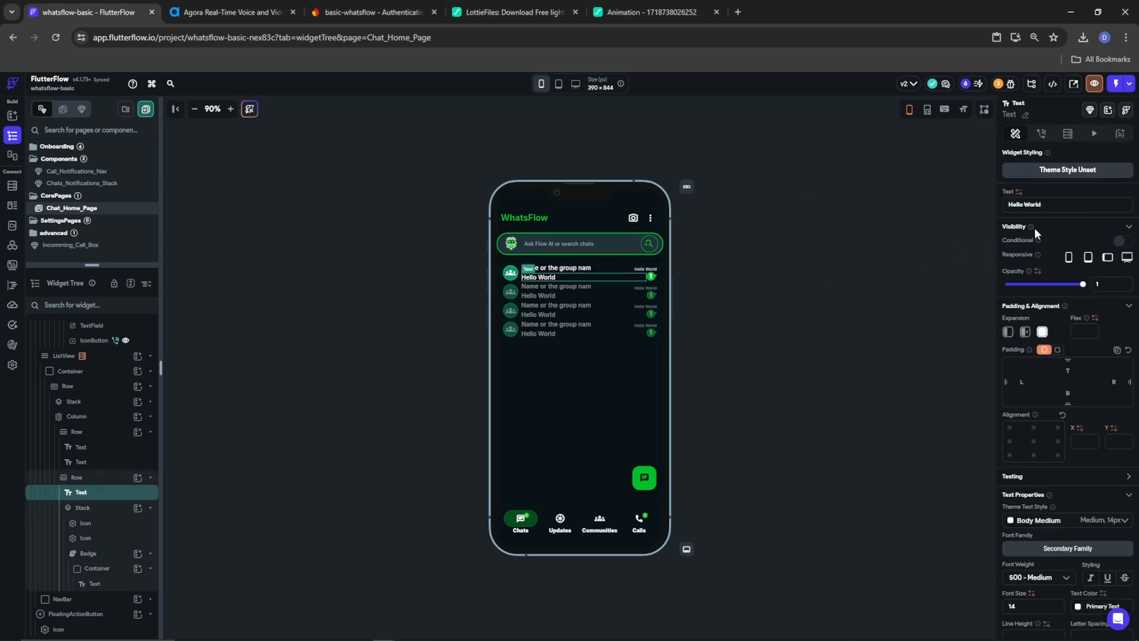
drag(1055, 207, 990, 204)
text(Last Message)
text(Sent)
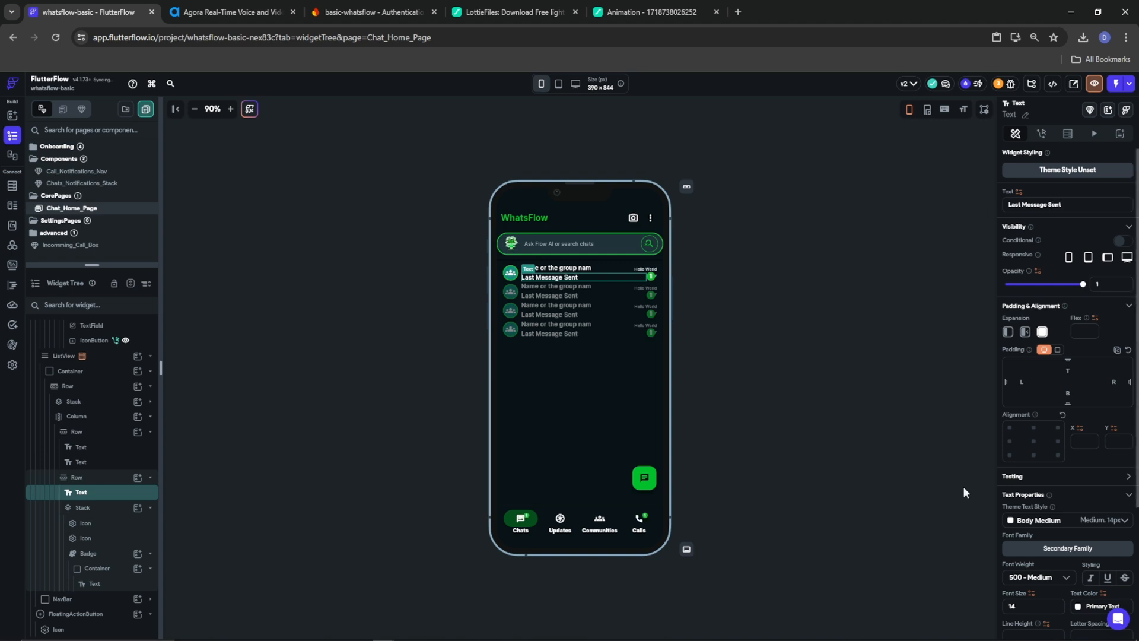
double_click(1020, 605)
text(12)
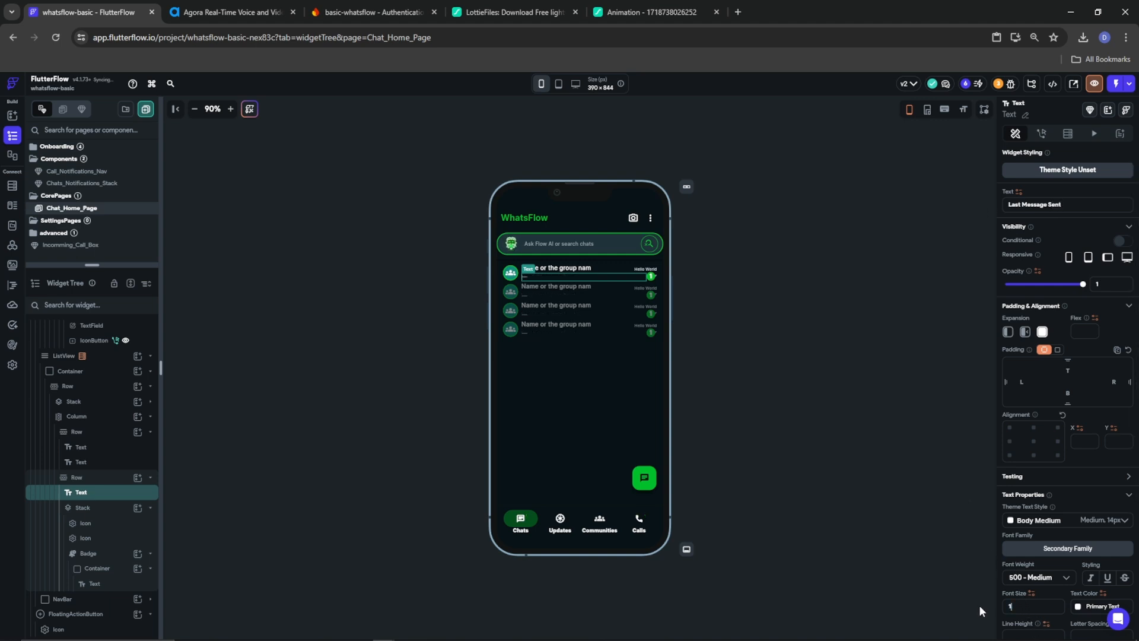
Set the chat name font size to 12 and the Last Message Sent line to 11
click(589, 270)
double_click(1029, 605)
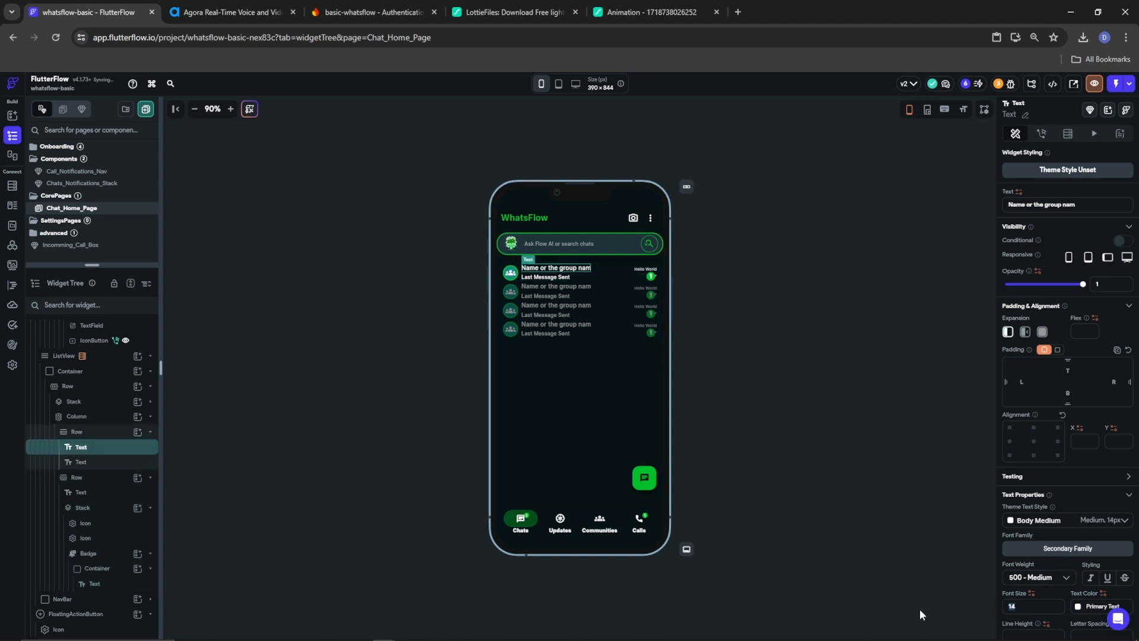
text(12)
click(543, 276)
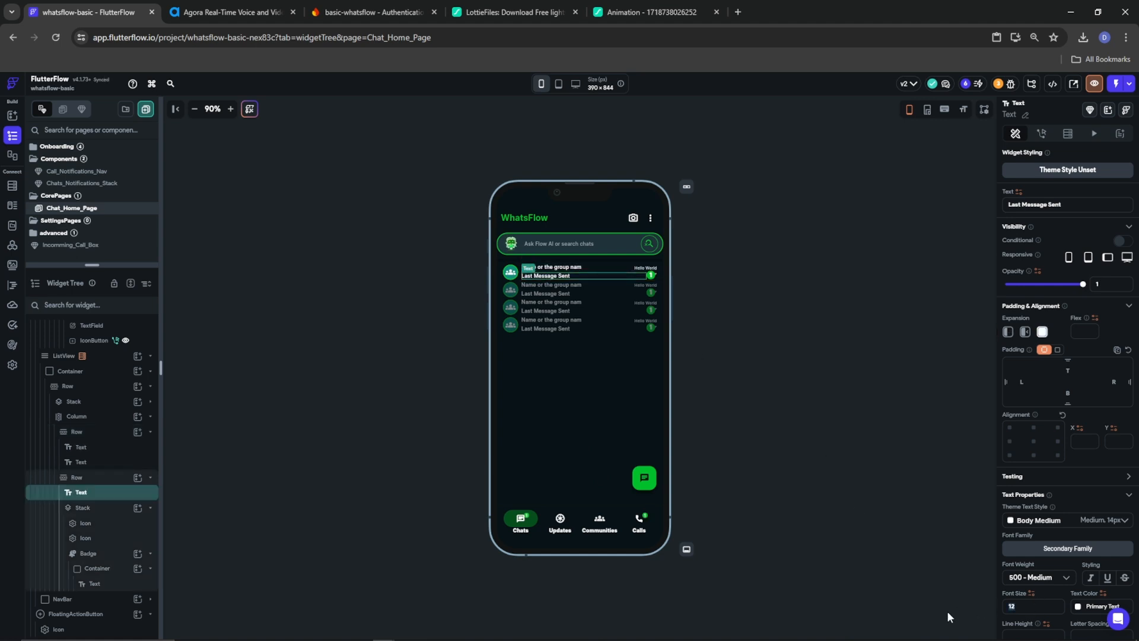
text(12)
text(10)
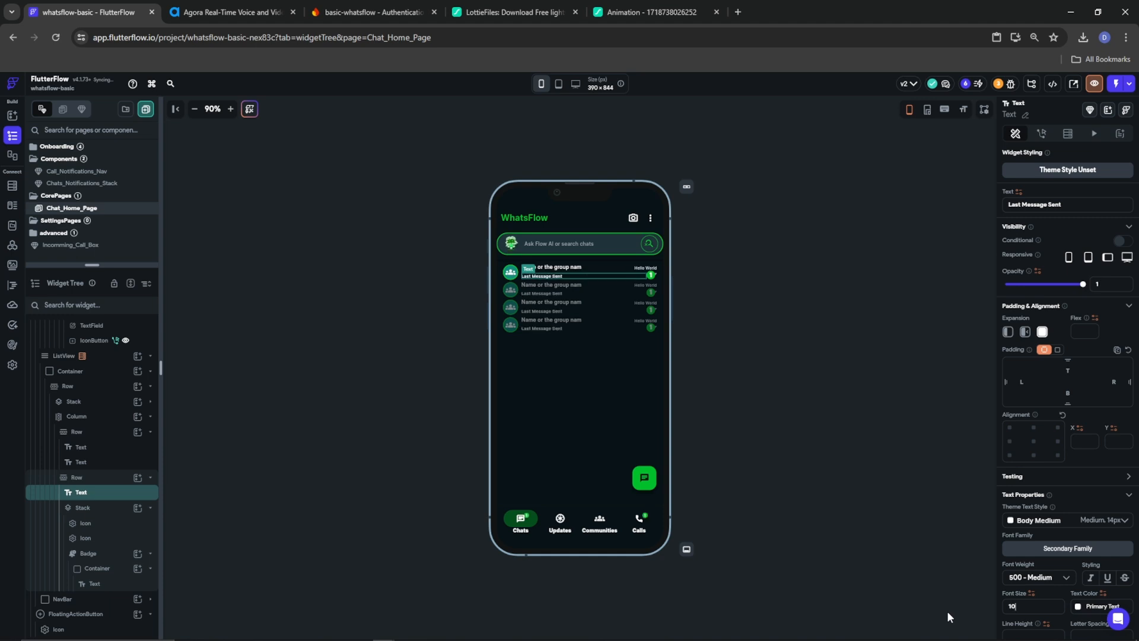
key(BackSpace)
text(1)
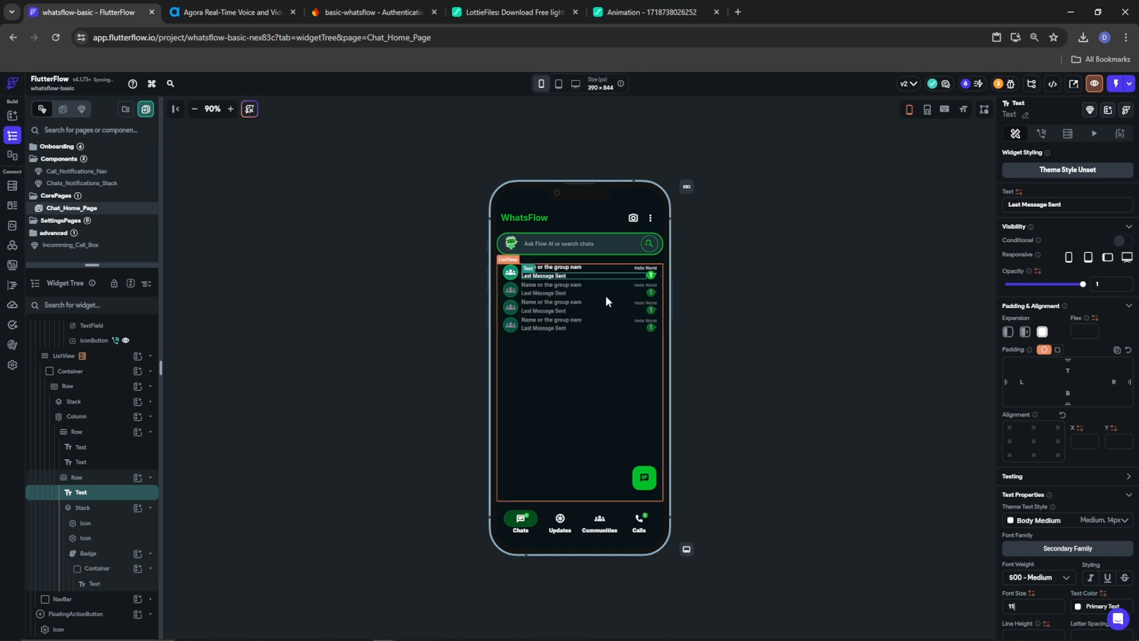
click(796, 321)
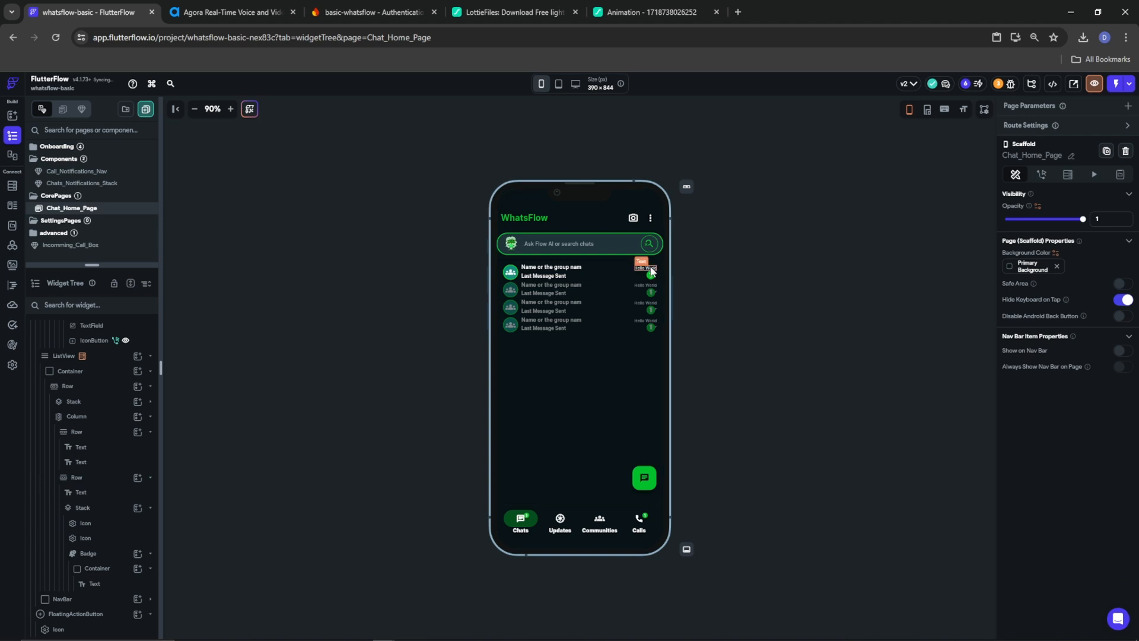
drag(1049, 205, 947, 201)
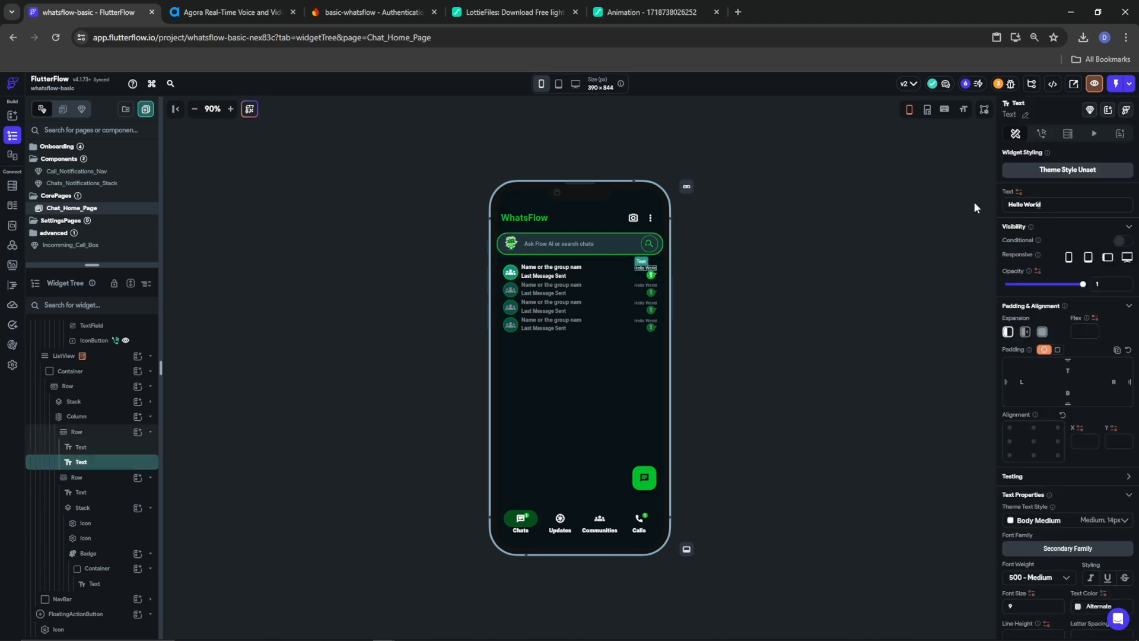
drag(1056, 204, 981, 206)
text(now)
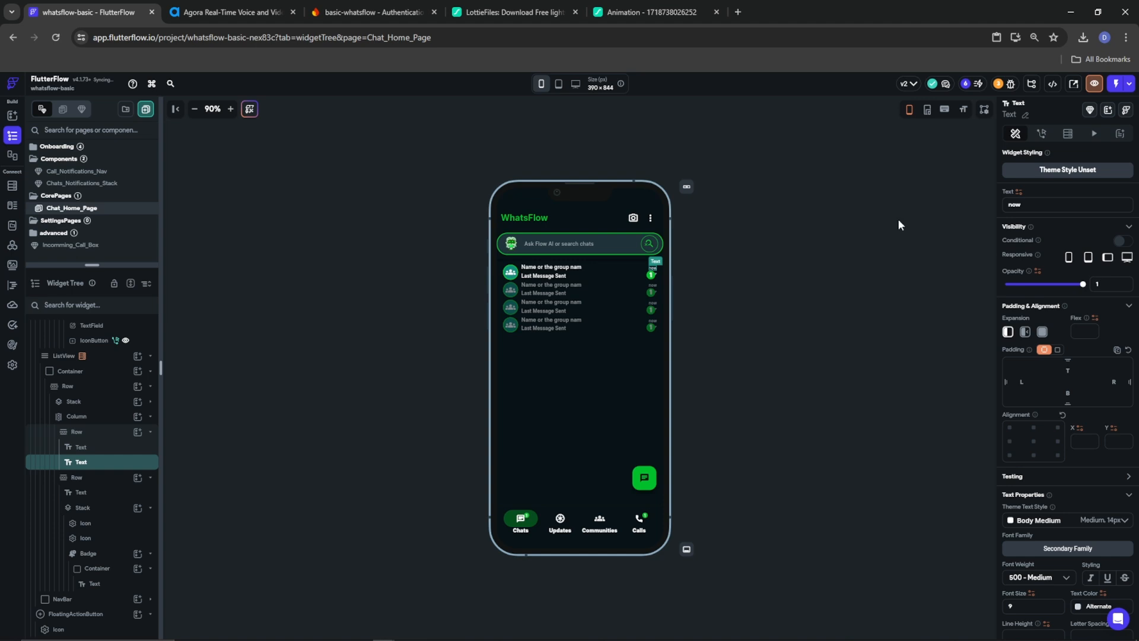
click(755, 319)
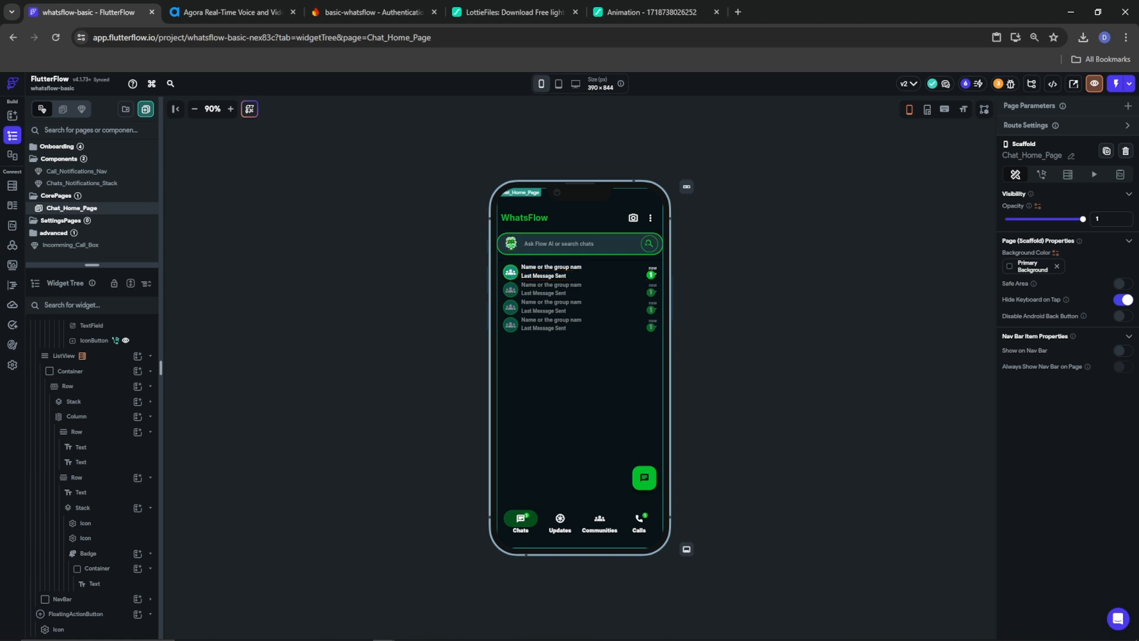
click(646, 481)
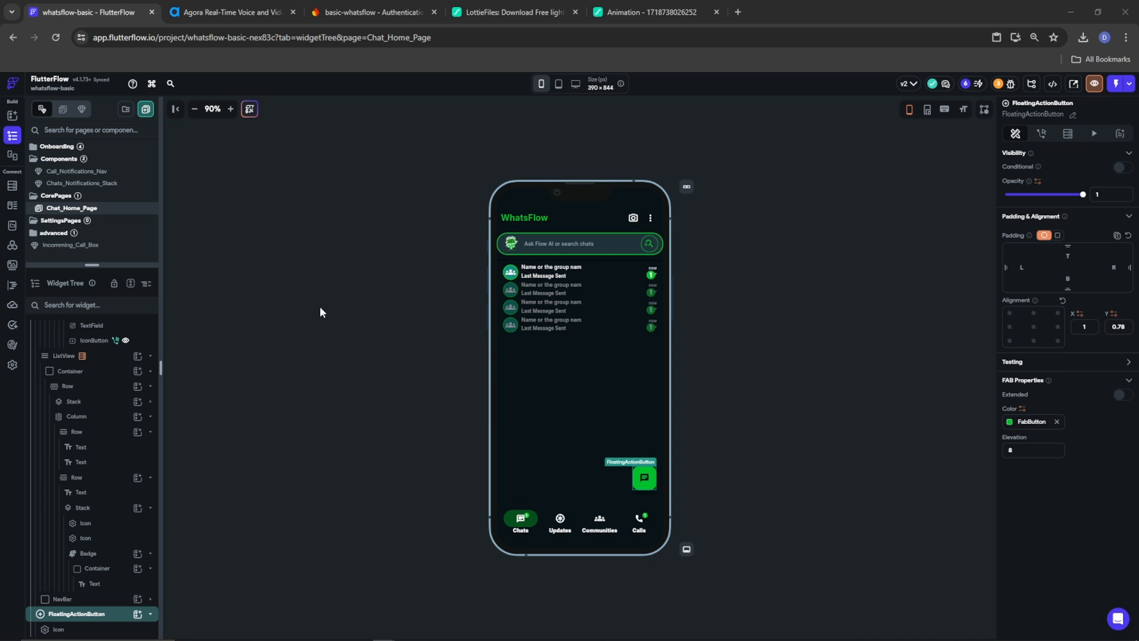
Create a Chats folder under CorePages and move Chat_Home_Page into it
right_click(56, 197)
click(89, 251)
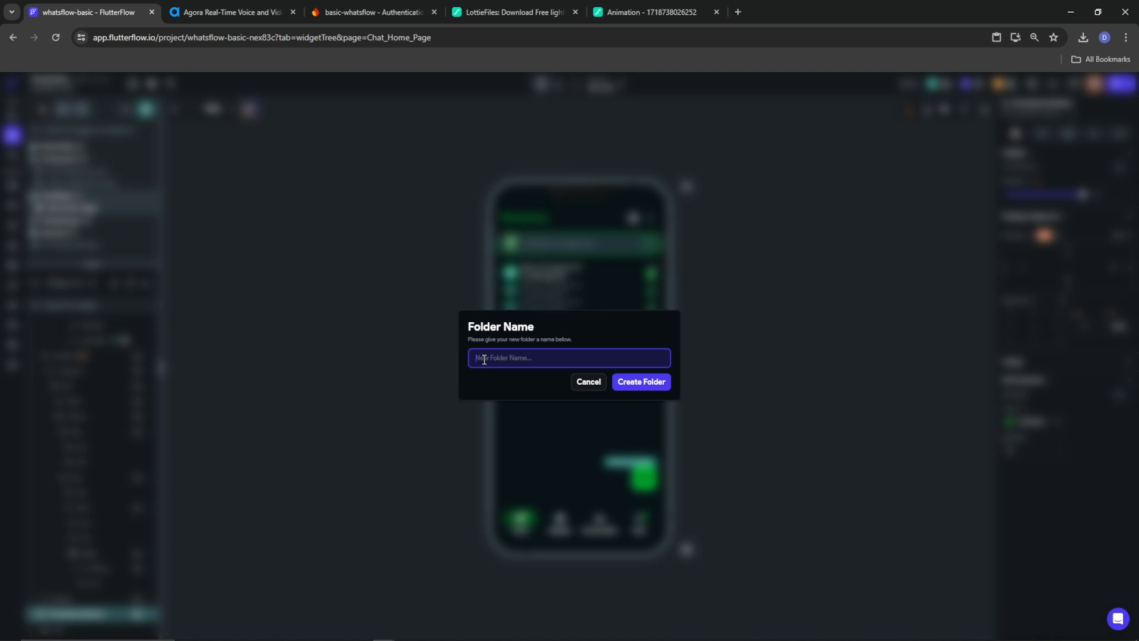
text(Chats)
click(633, 386)
mouse_move(71, 224)
mouse_down()
mouse_move(77, 210)
mouse_move(59, 209)
mouse_up()
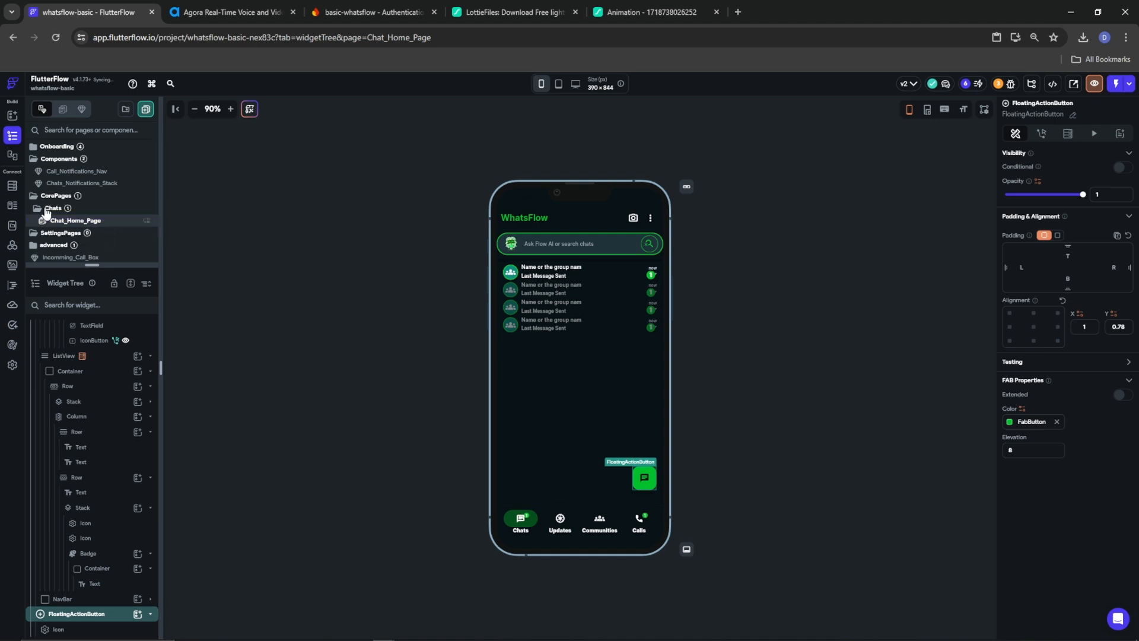
click(55, 209)
Add an empty users folder under CorePages
right_click(62, 197)
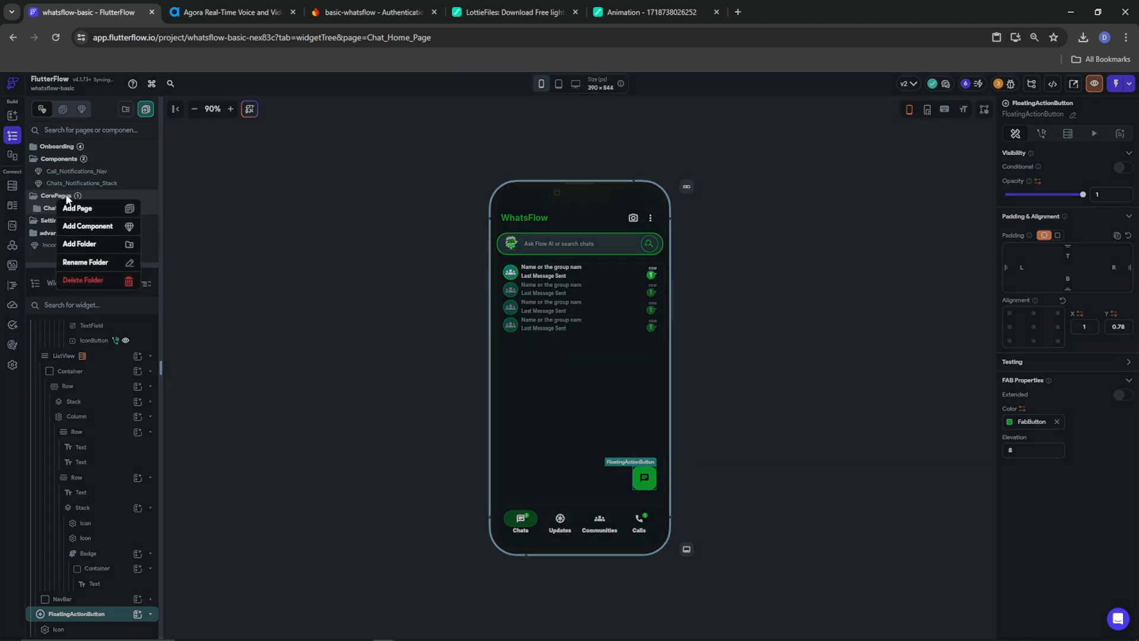
click(88, 244)
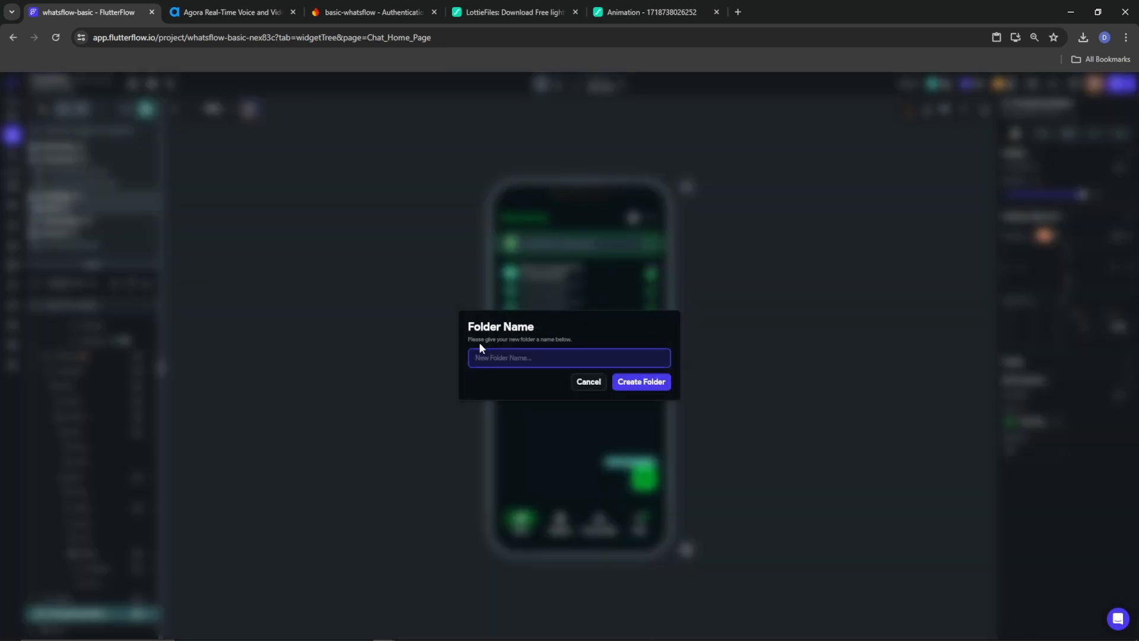
text(us)
click(644, 385)
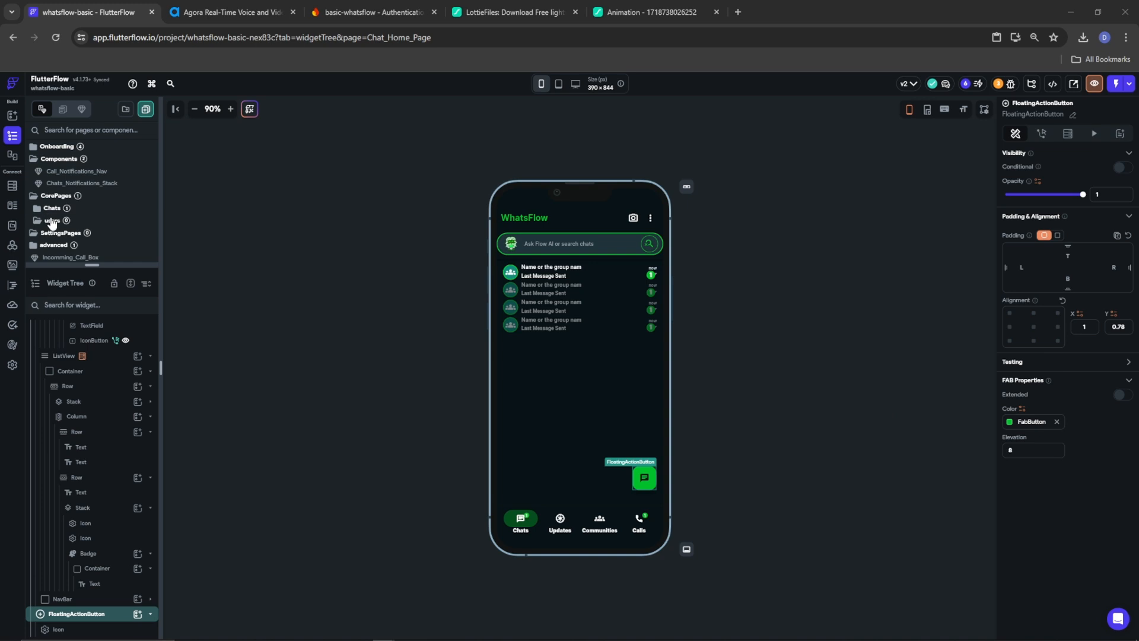
Create a blank Auth_Profile page in the users folder
right_click(53, 222)
click(78, 232)
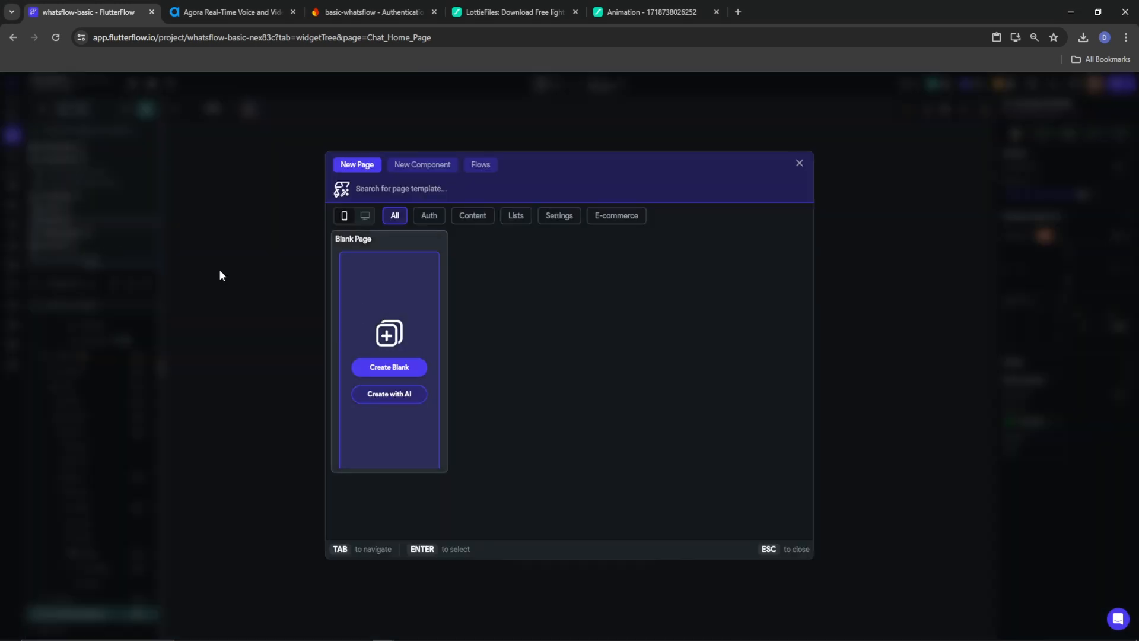
click(383, 363)
text(Auth)
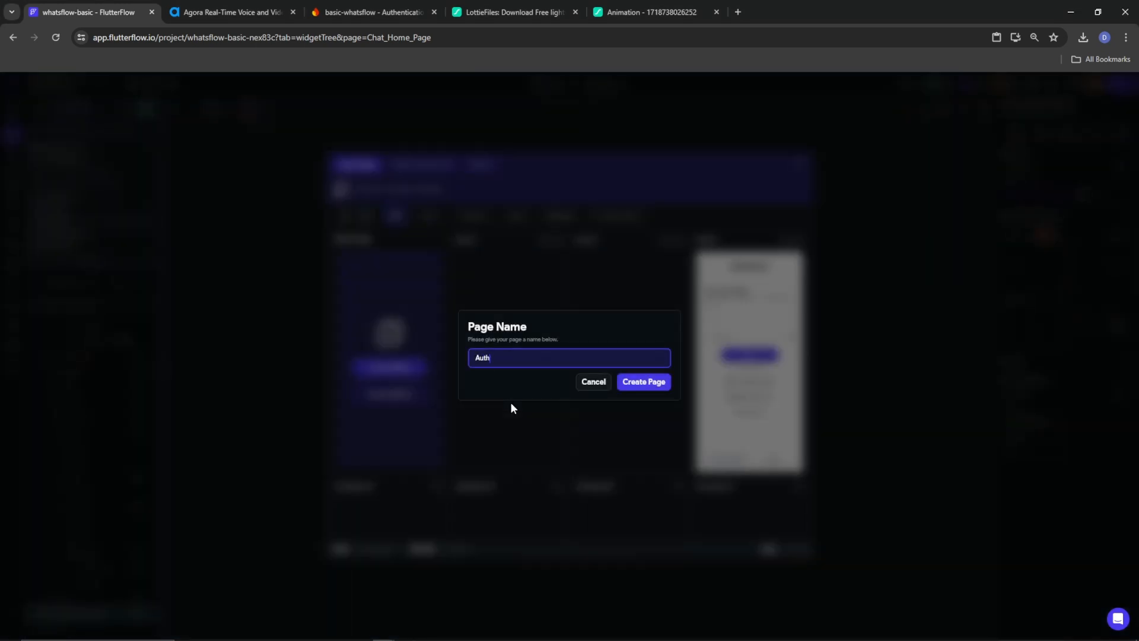
text(_Profile)
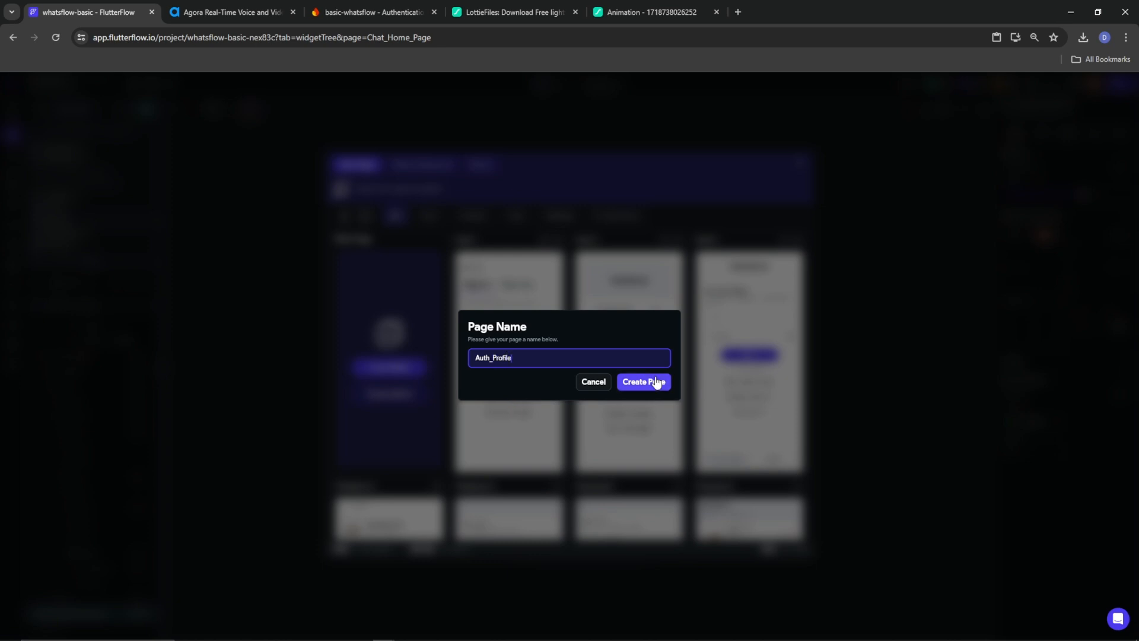
click(657, 382)
Create a blank Contacts_Page page in the users folder
right_click(67, 222)
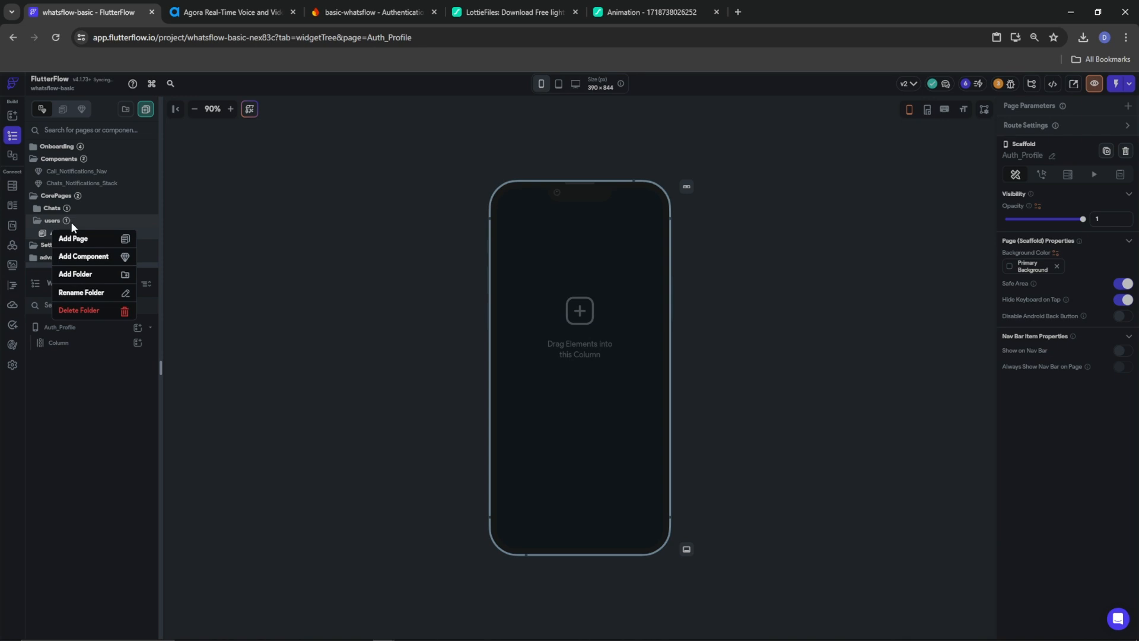
click(89, 239)
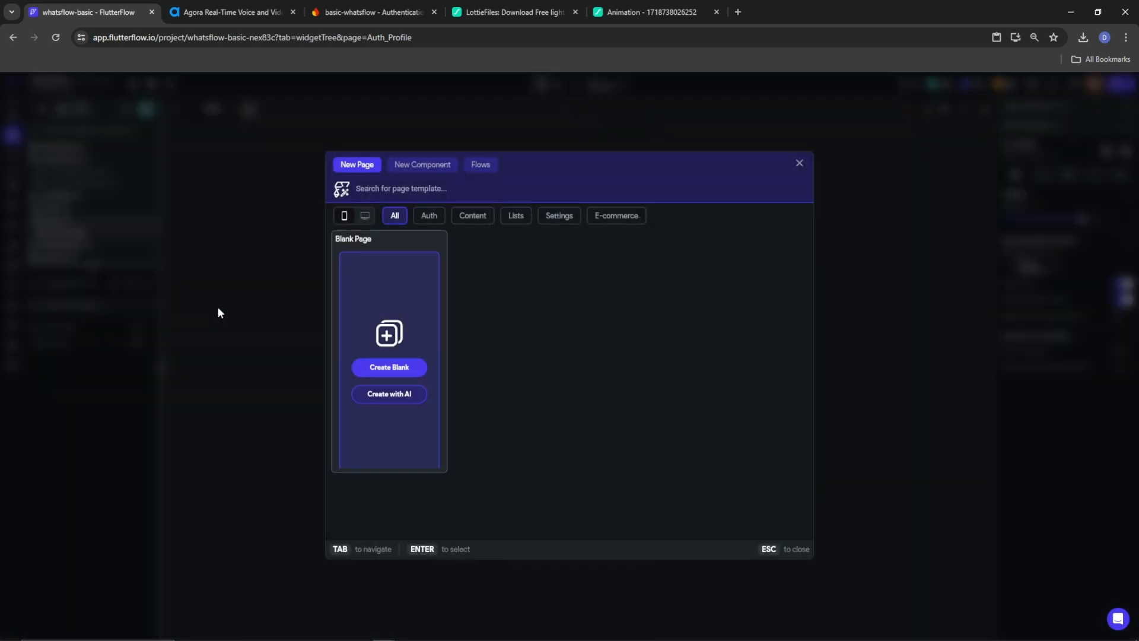
click(381, 365)
text(Contacts_Page)
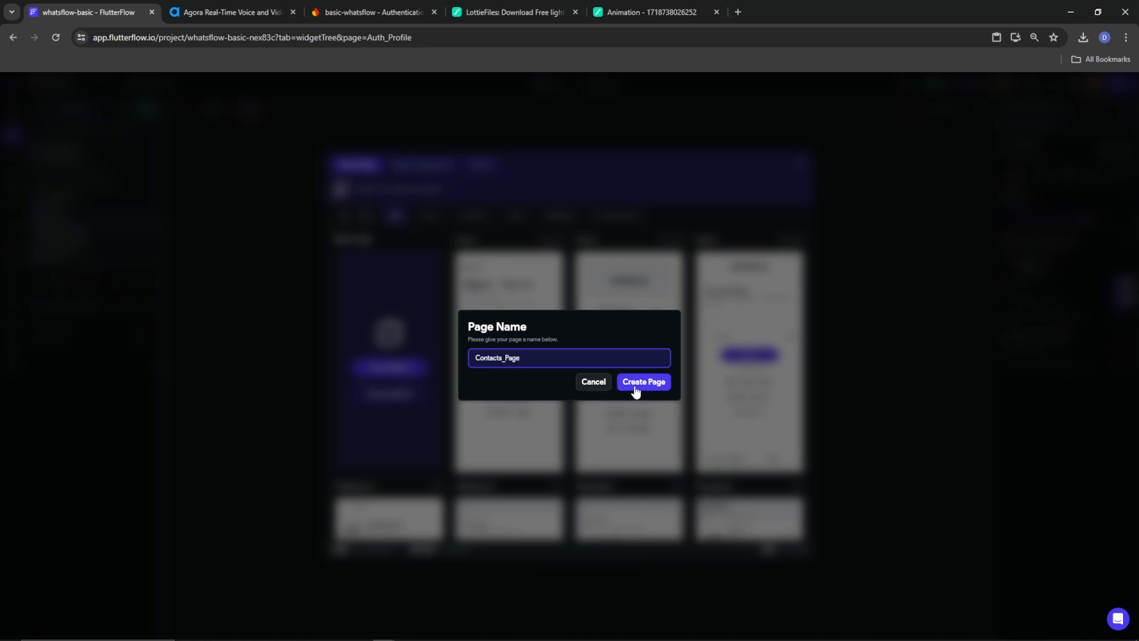
click(621, 385)
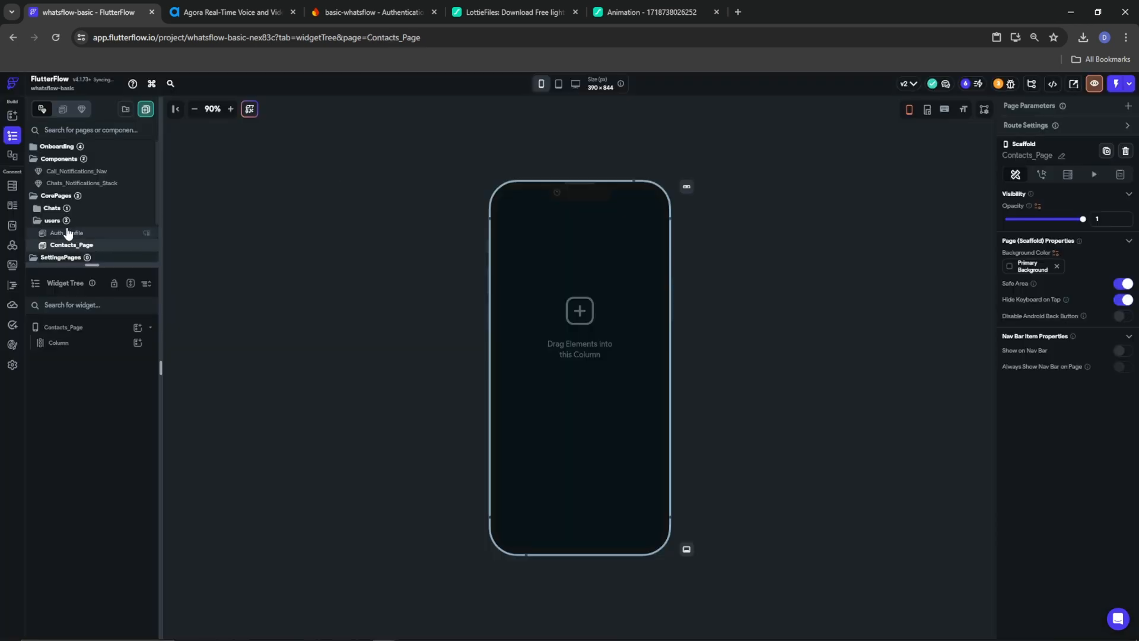
Create a blank Public_Profile page in the users folder and expand the page list
right_click(57, 220)
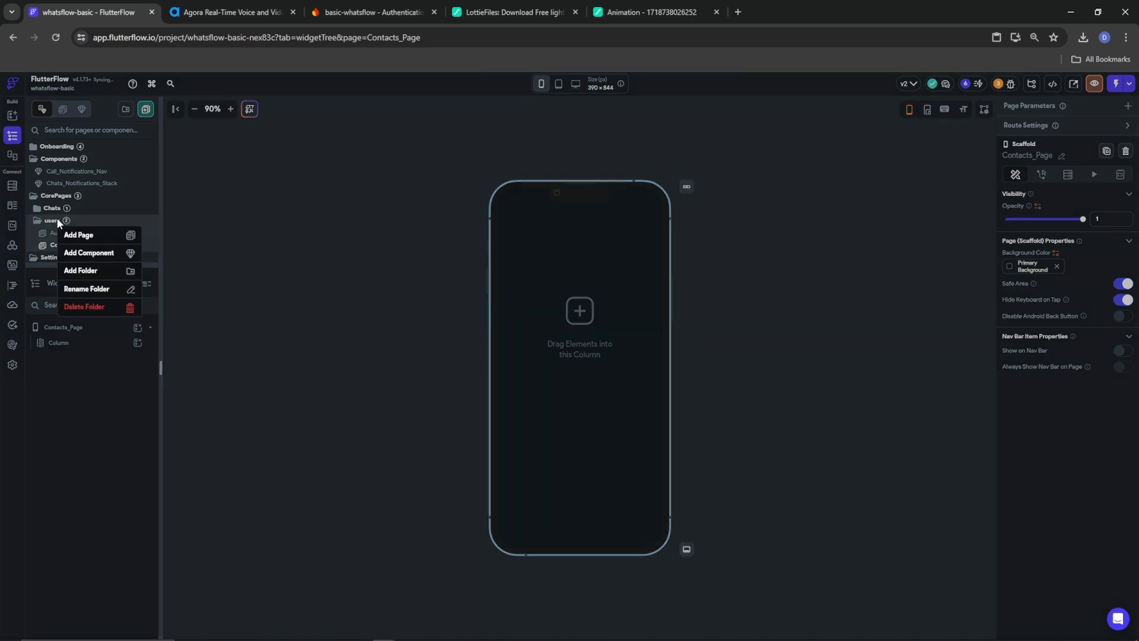
click(106, 238)
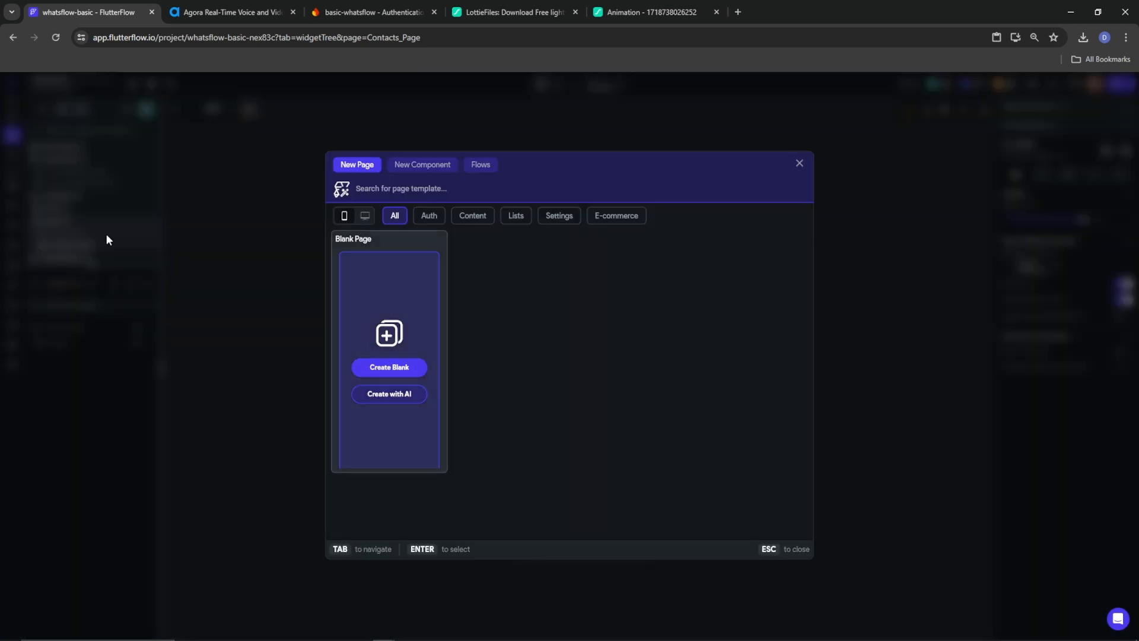
click(388, 369)
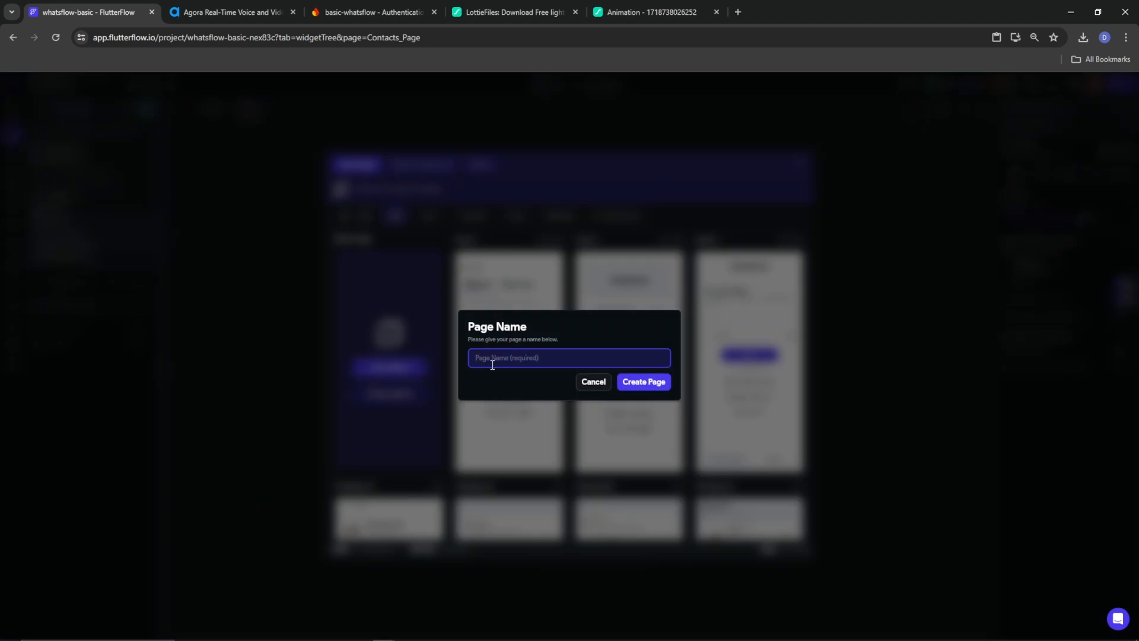
text(Pag)
key(BackSpace)
key(BackSpace)
text(ublic Profile)
click(643, 383)
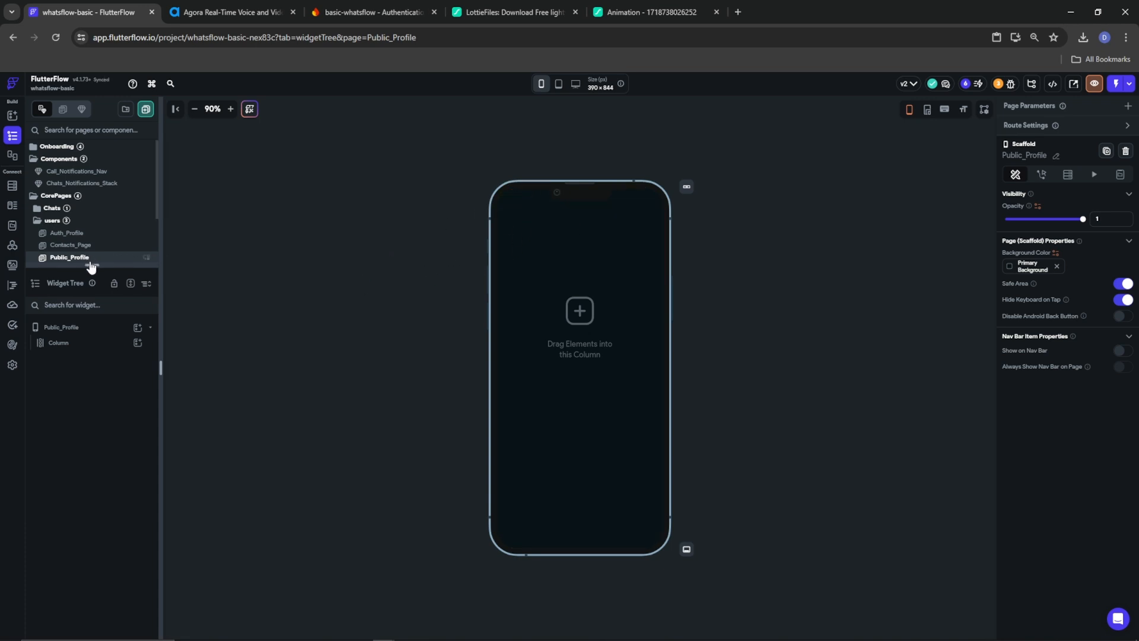
drag(89, 271, 87, 314)
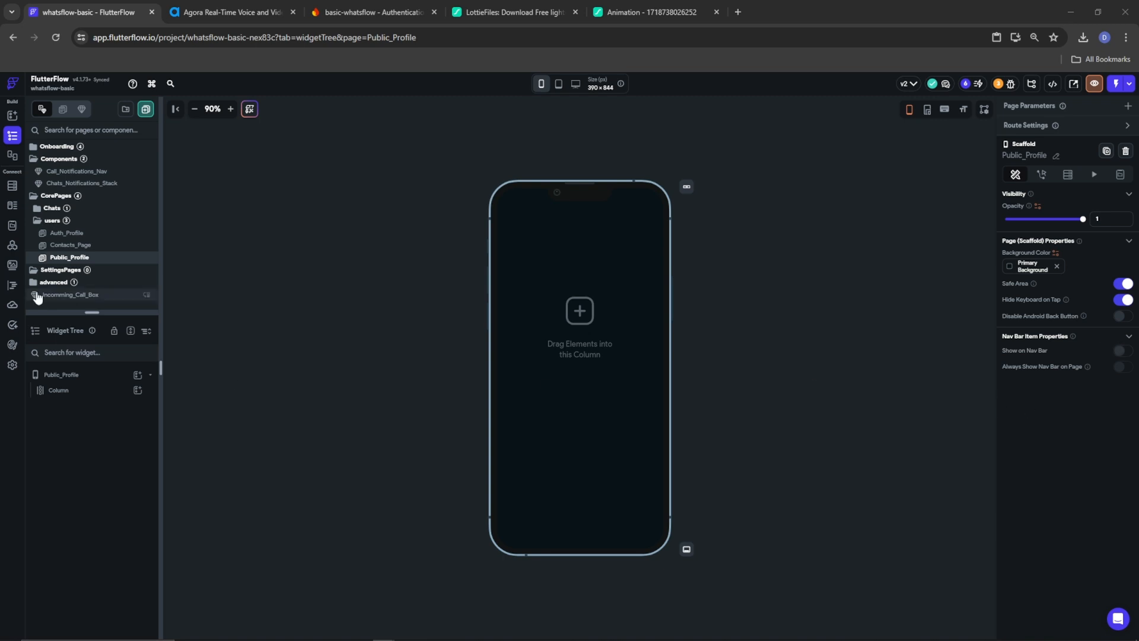
Open Contacts_Page, switch off its Safe Area, and select its empty Column
click(63, 234)
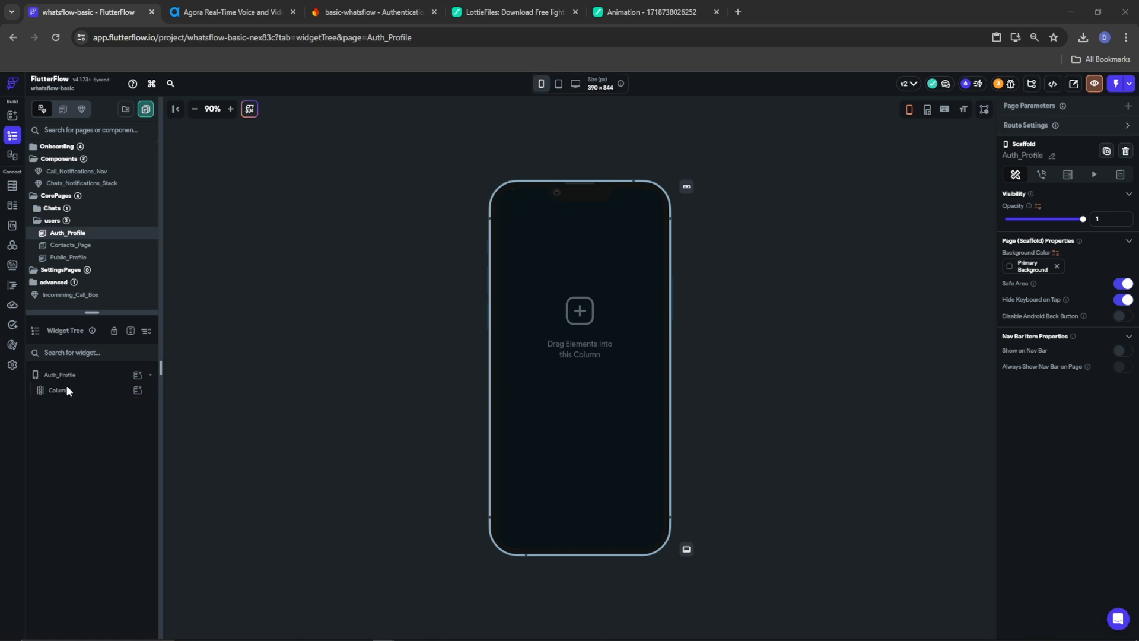
click(66, 245)
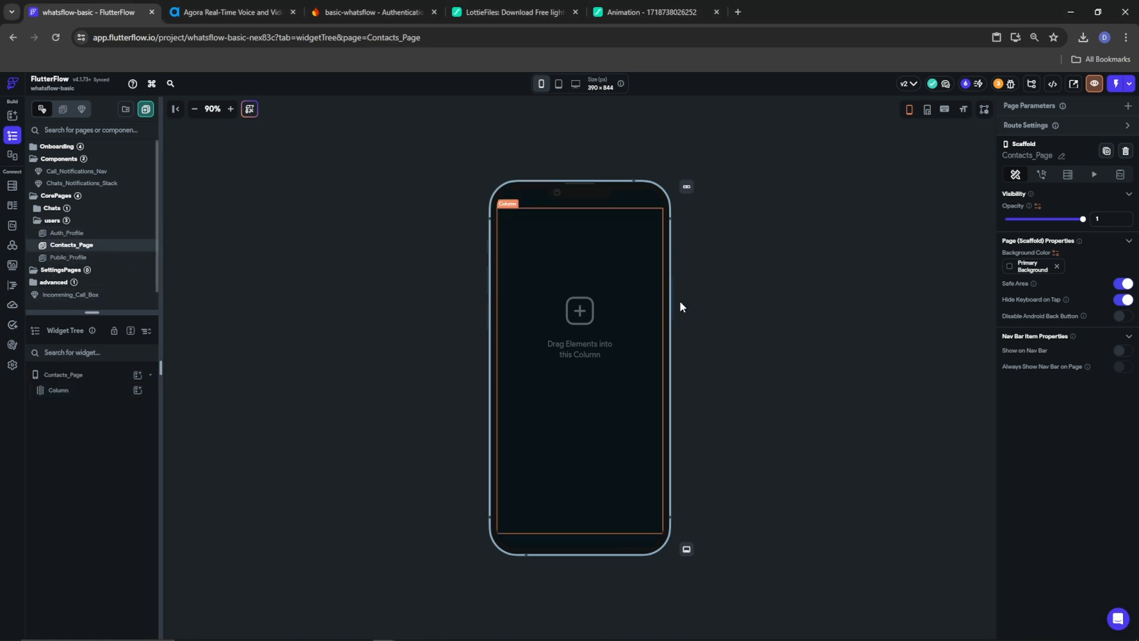
click(104, 374)
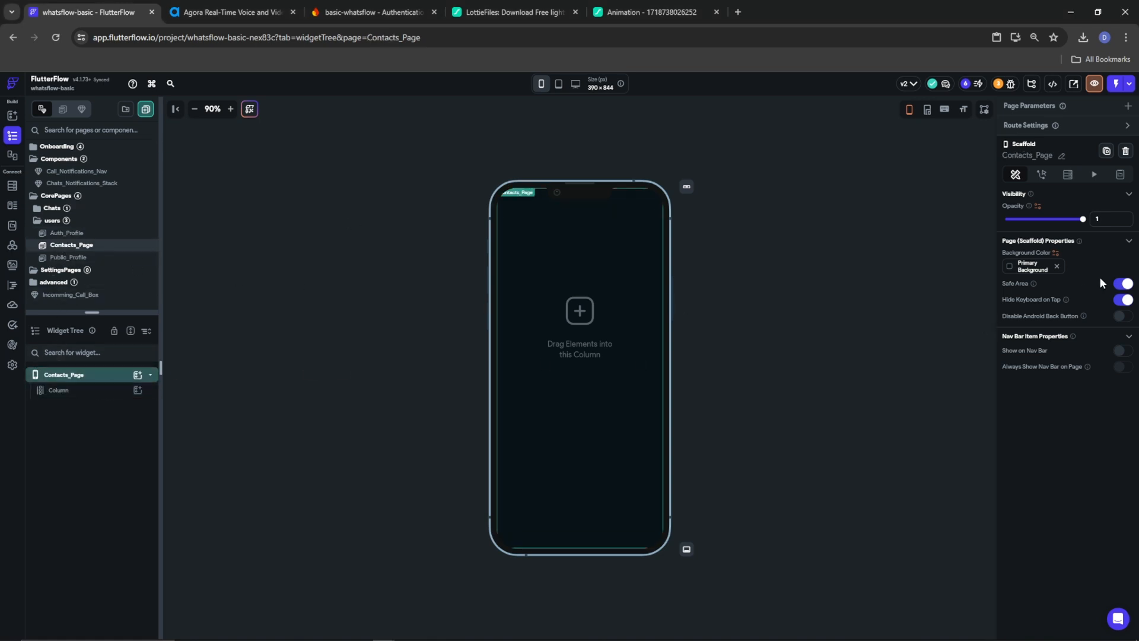
click(1123, 285)
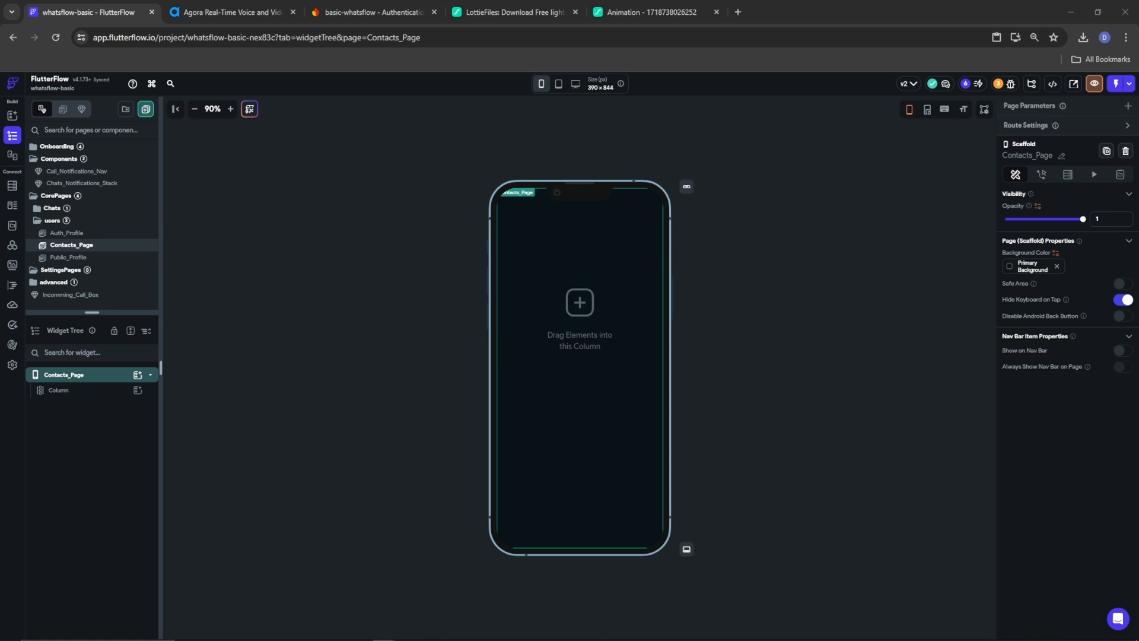
click(64, 390)
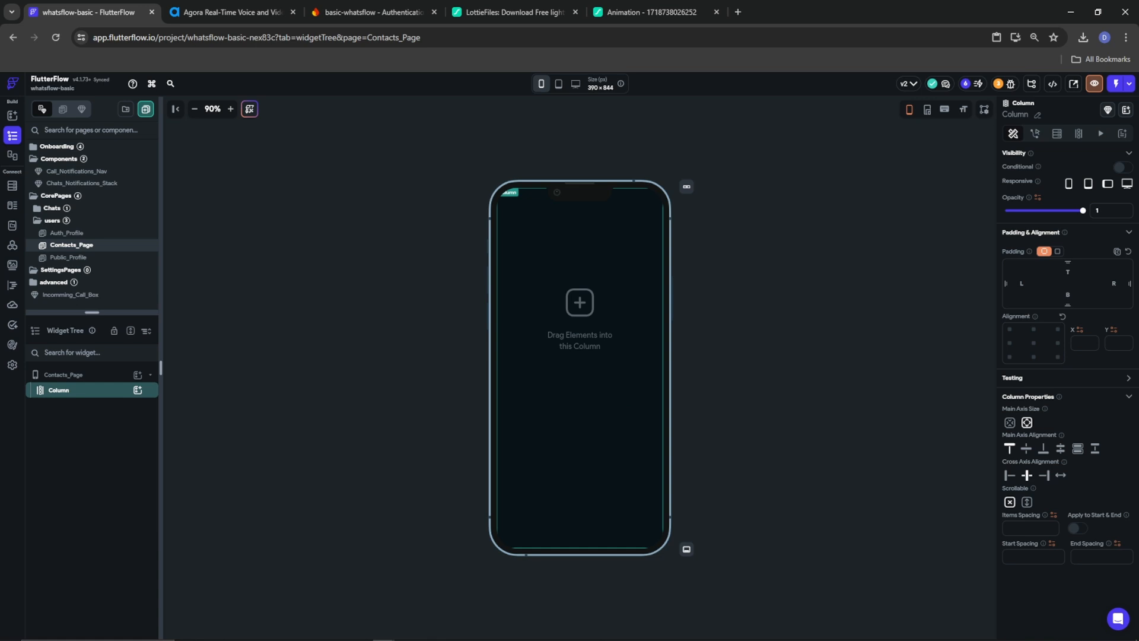
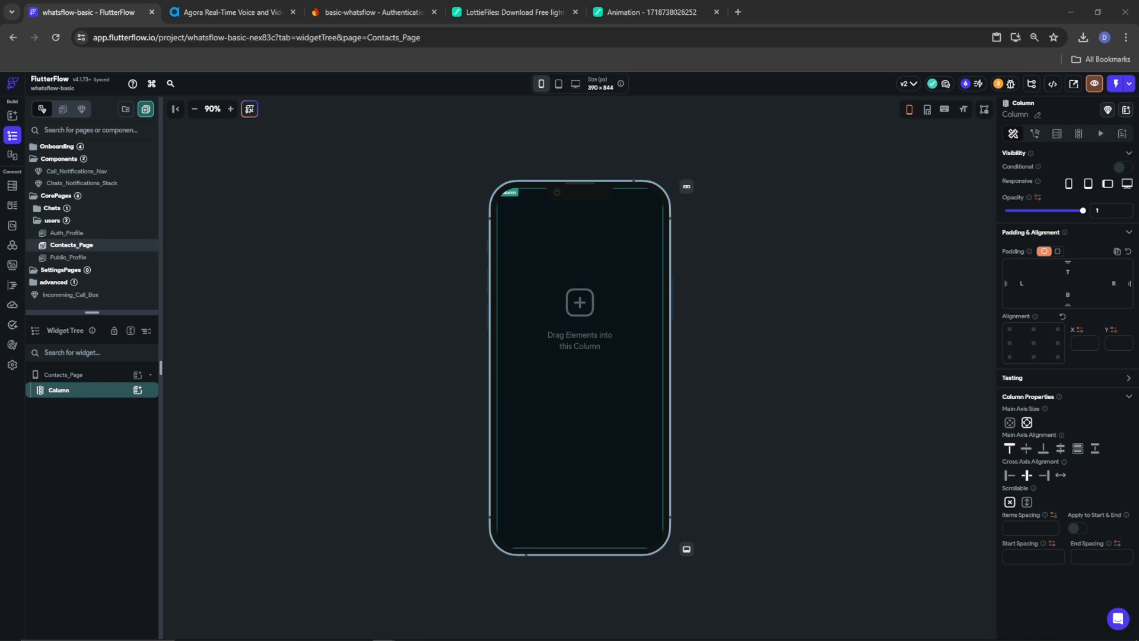
Copy the WhatsFlow AppBar from Chat_Home_Page and paste it into the Contacts_Page Column
click(56, 210)
click(67, 220)
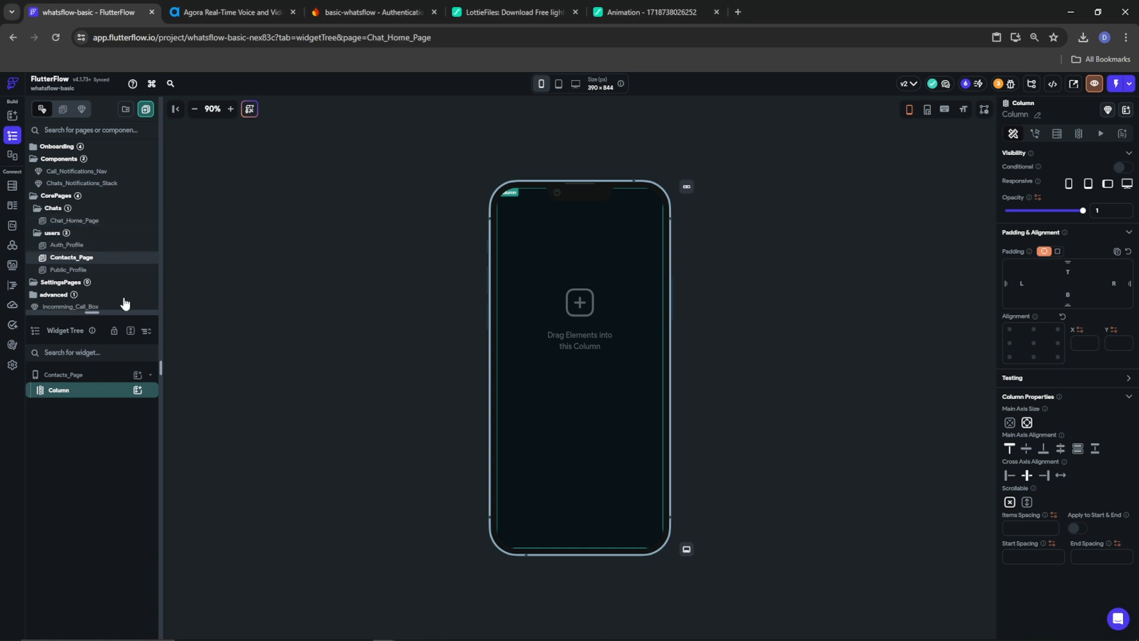
click(59, 406)
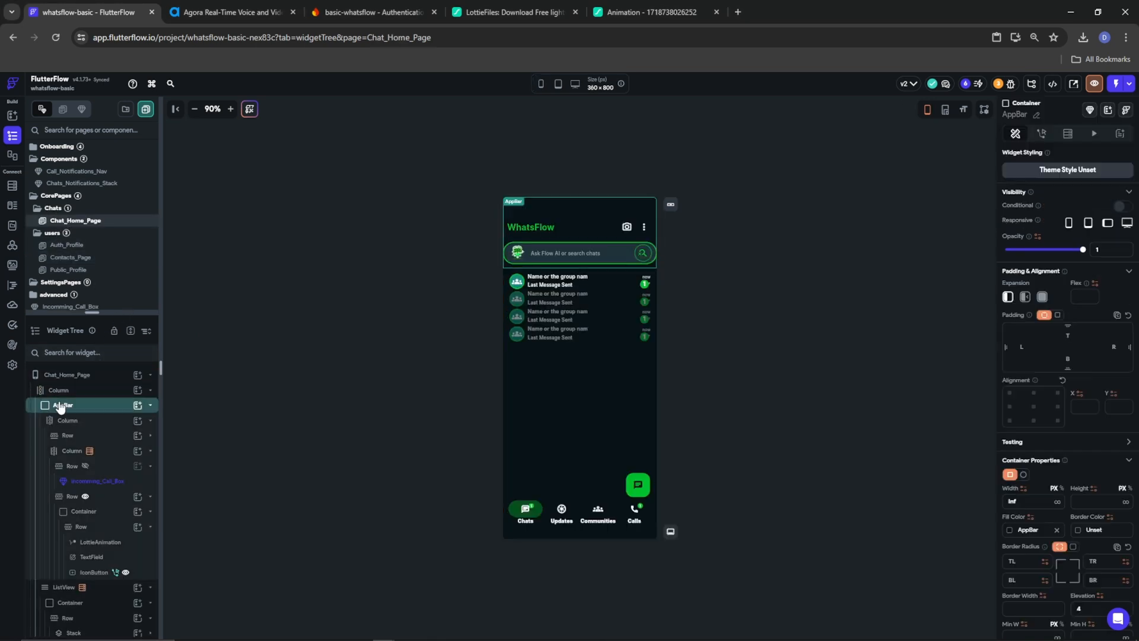
right_click(59, 405)
click(97, 401)
click(69, 258)
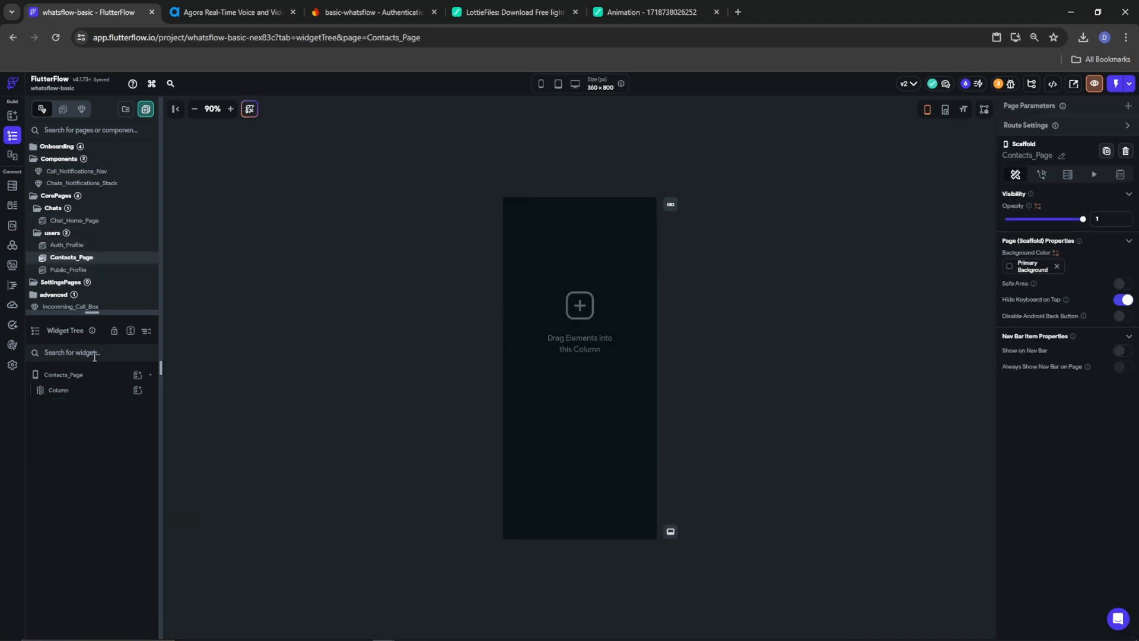
right_click(66, 393)
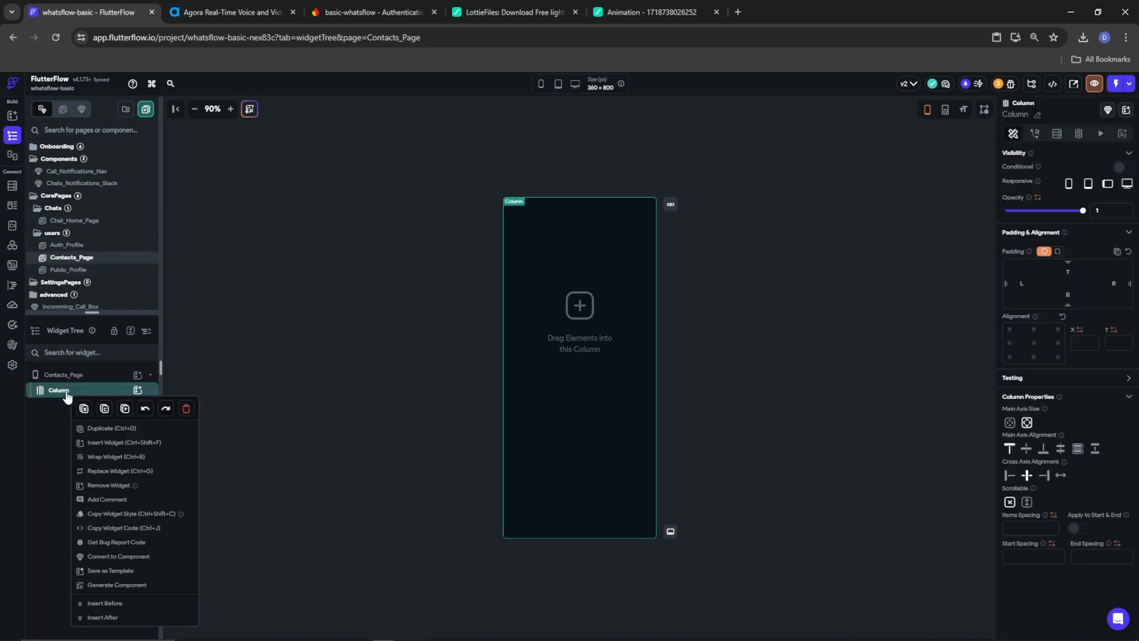
click(124, 408)
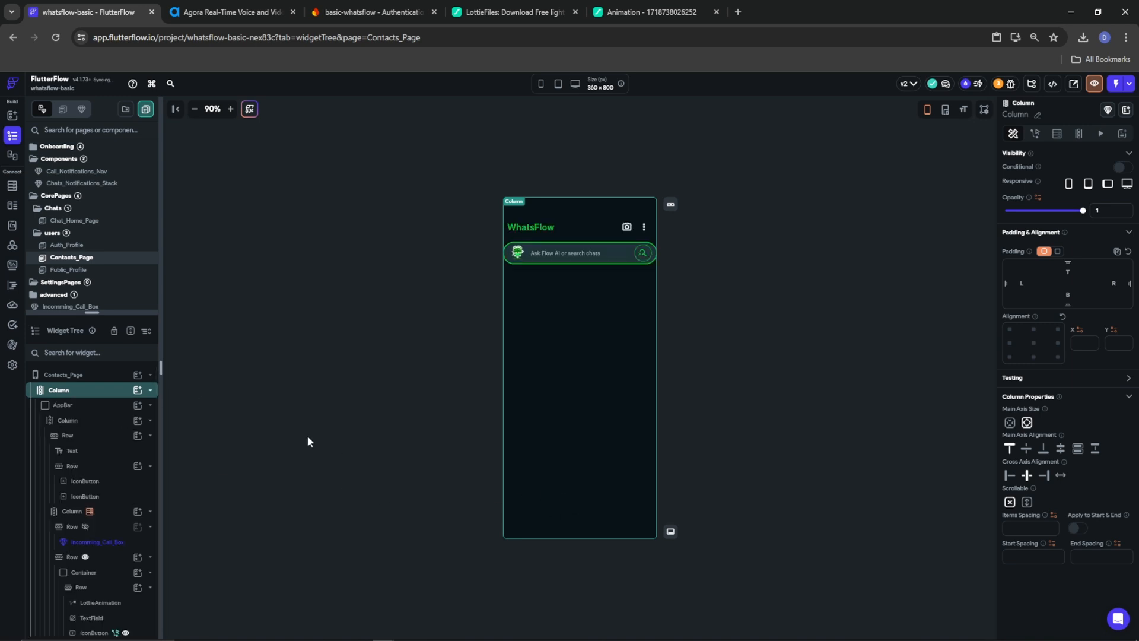
Change the header title from WhatsFlow to Contacts and colour it Primary Text
click(539, 226)
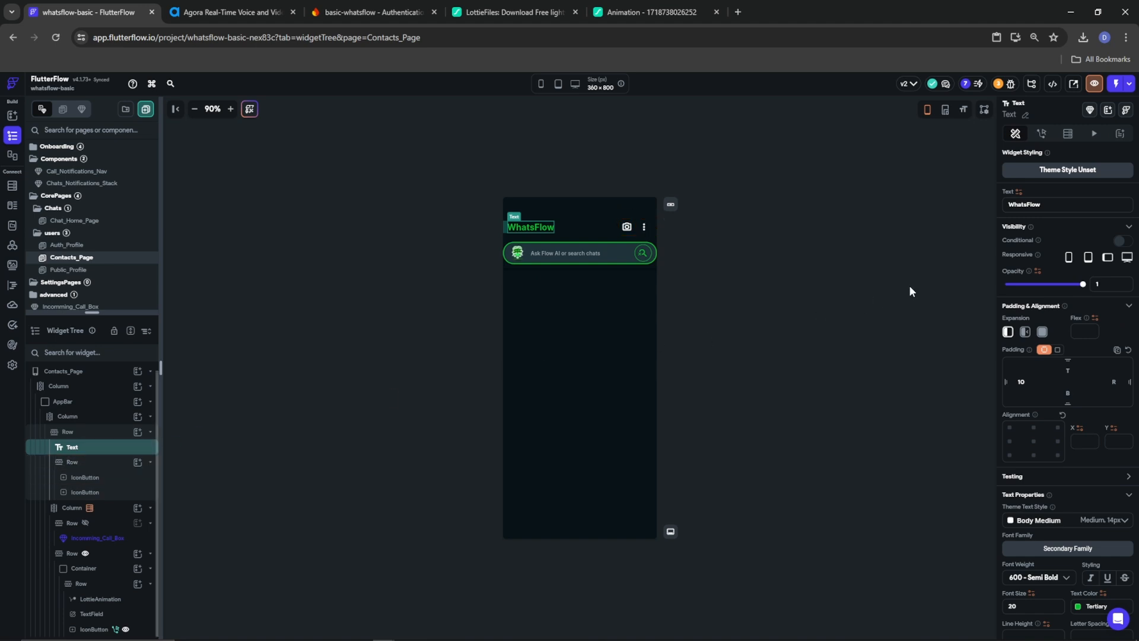
double_click(1021, 205)
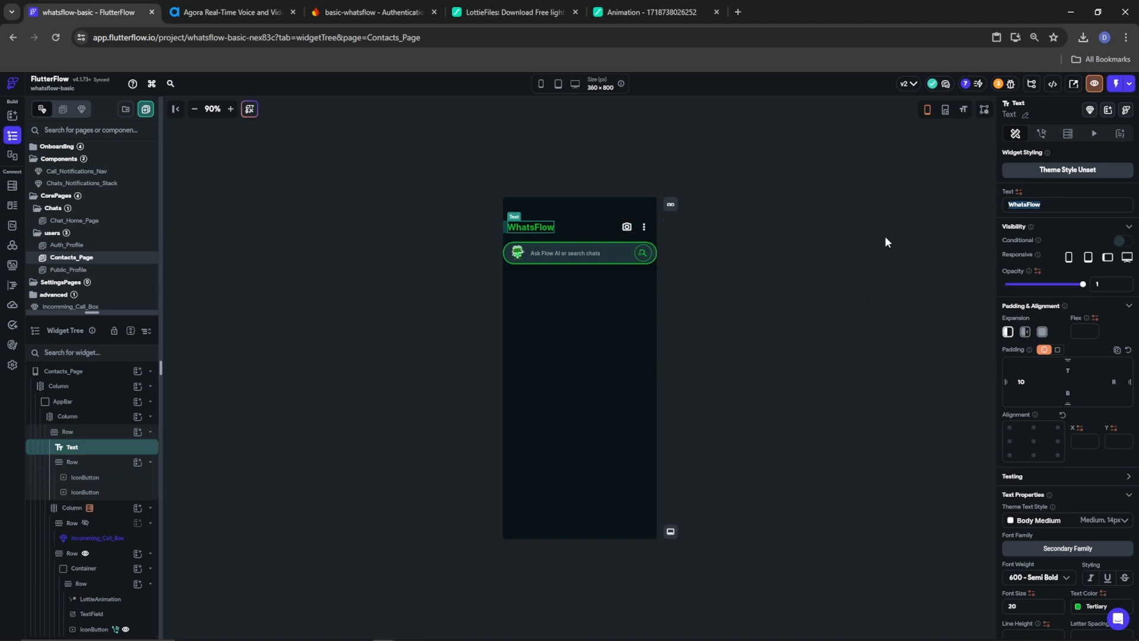
text(Contacts)
click(1078, 607)
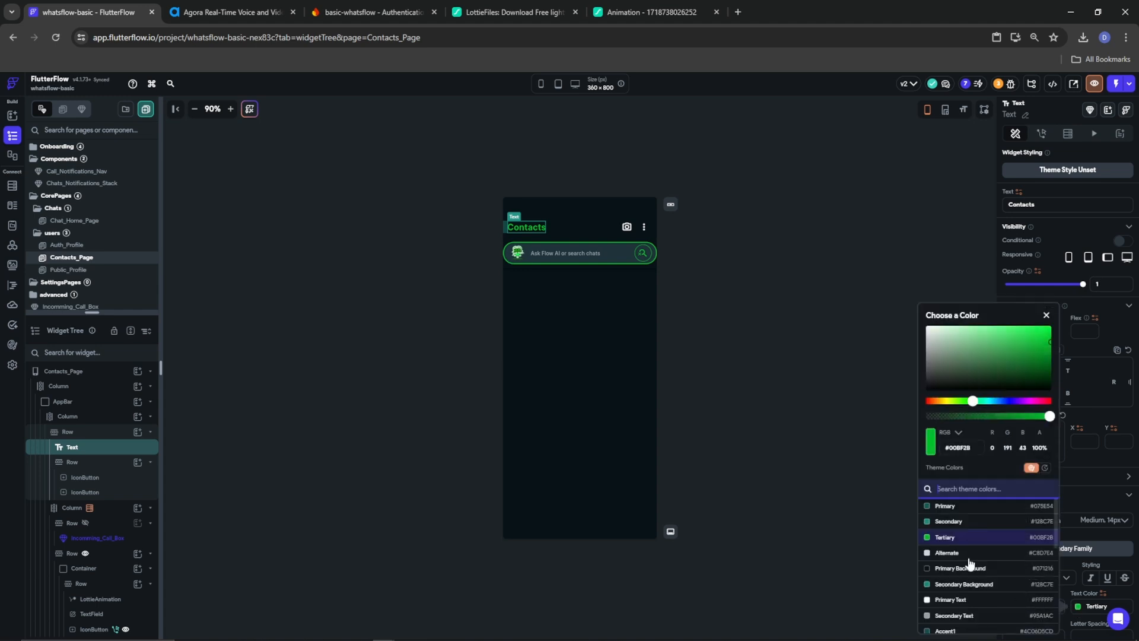
click(942, 556)
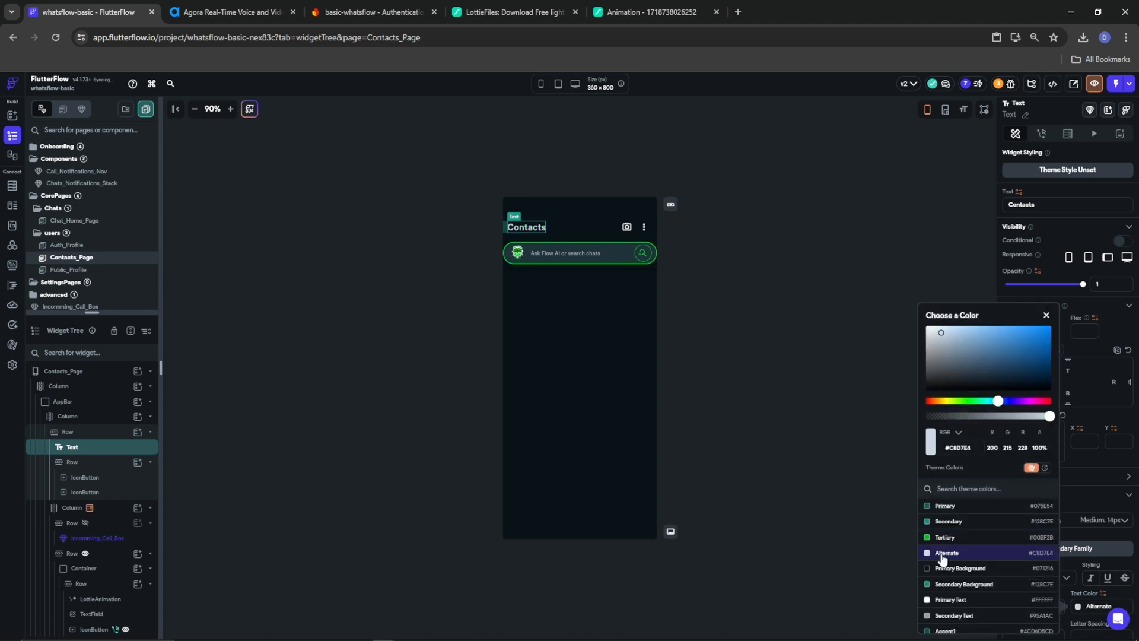
click(953, 601)
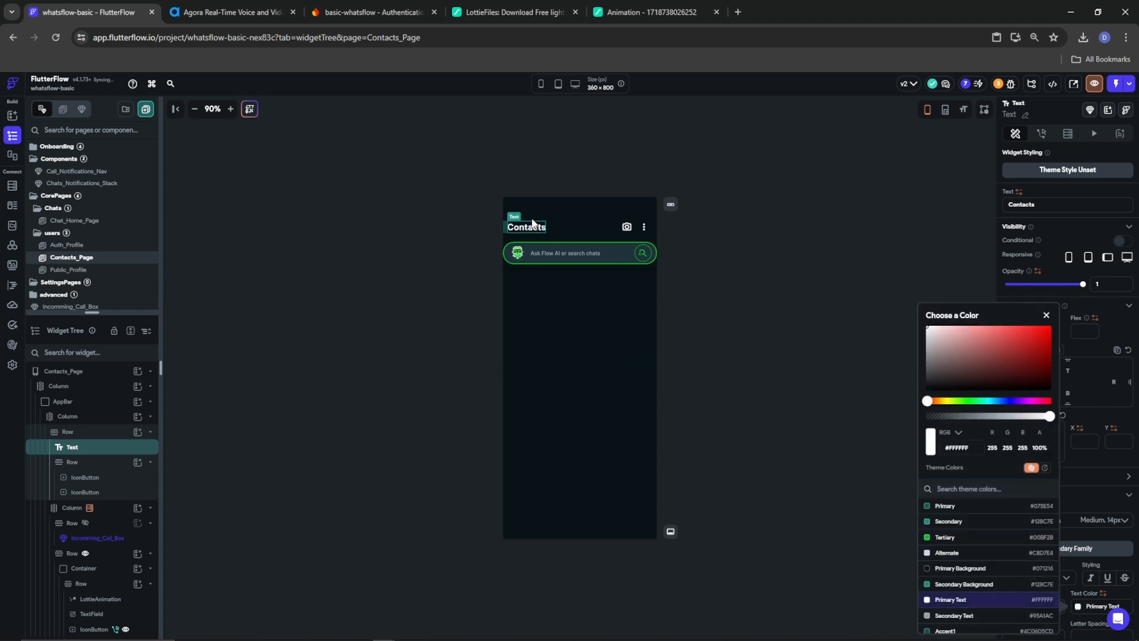
click(68, 451)
Wrap the title in a Row and paste a copy of the camera IconButton before it
right_click(68, 450)
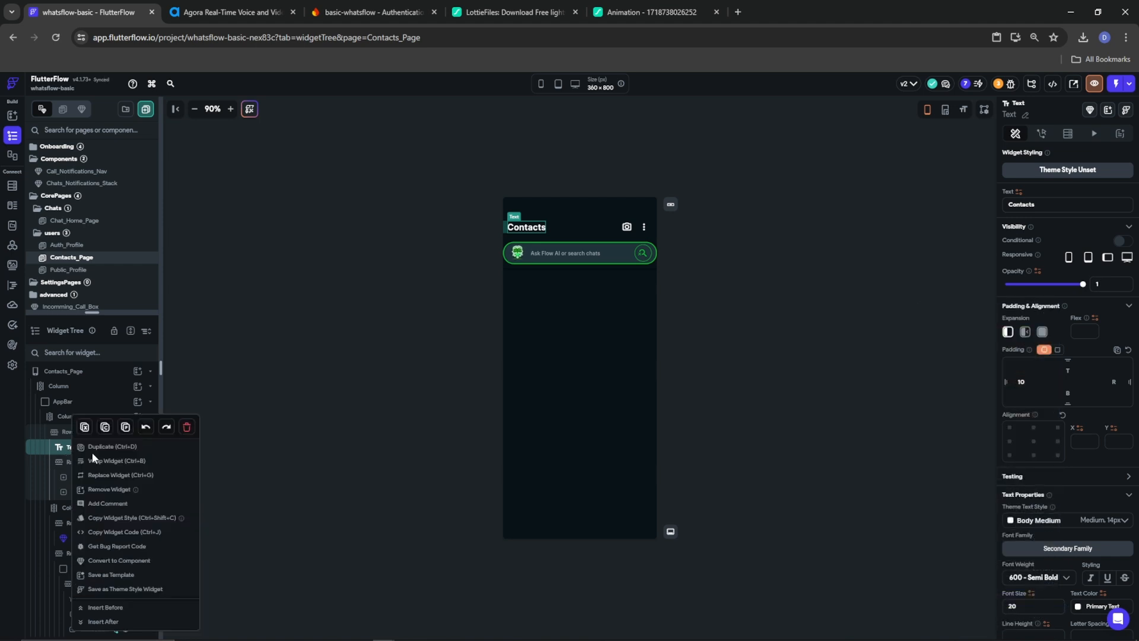
click(114, 461)
click(643, 289)
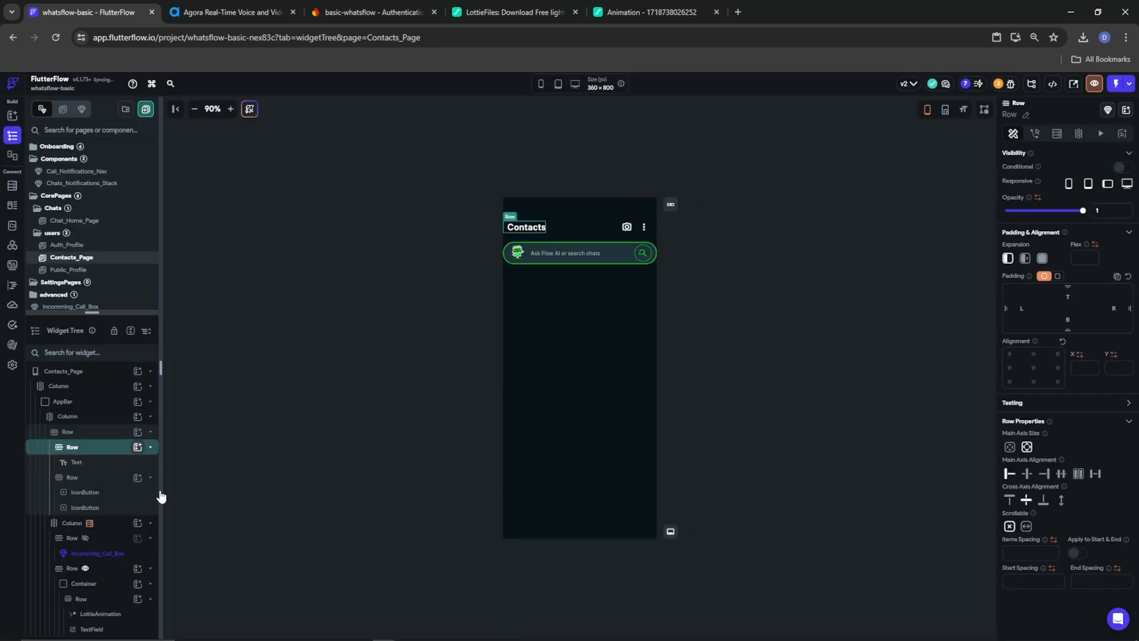
click(138, 447)
click(81, 493)
click(81, 495)
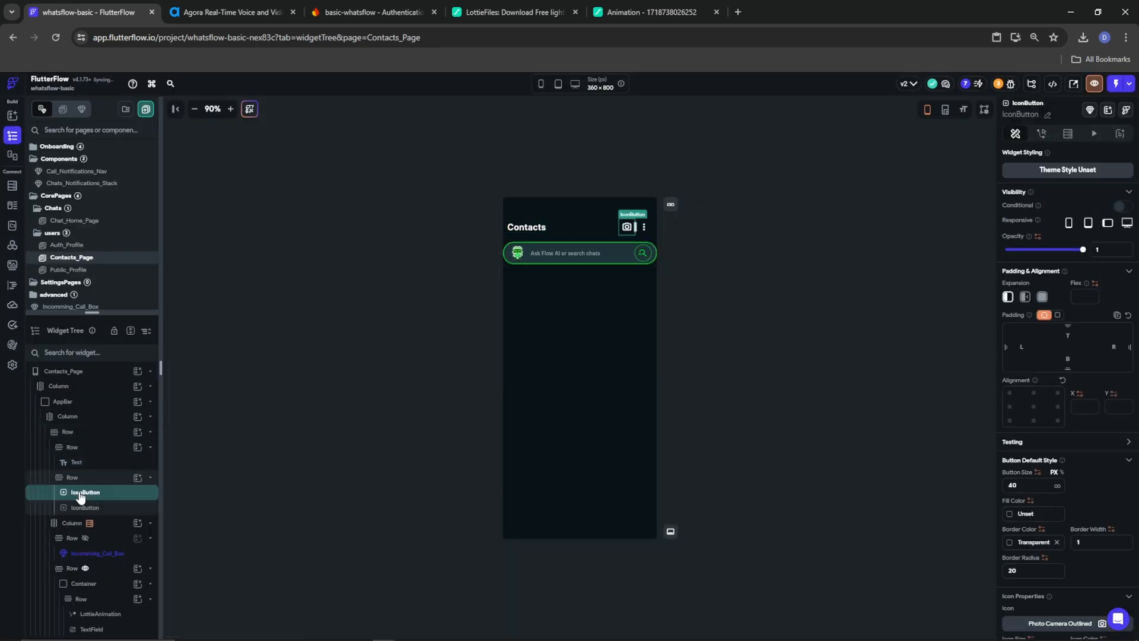
right_click(87, 415)
click(118, 431)
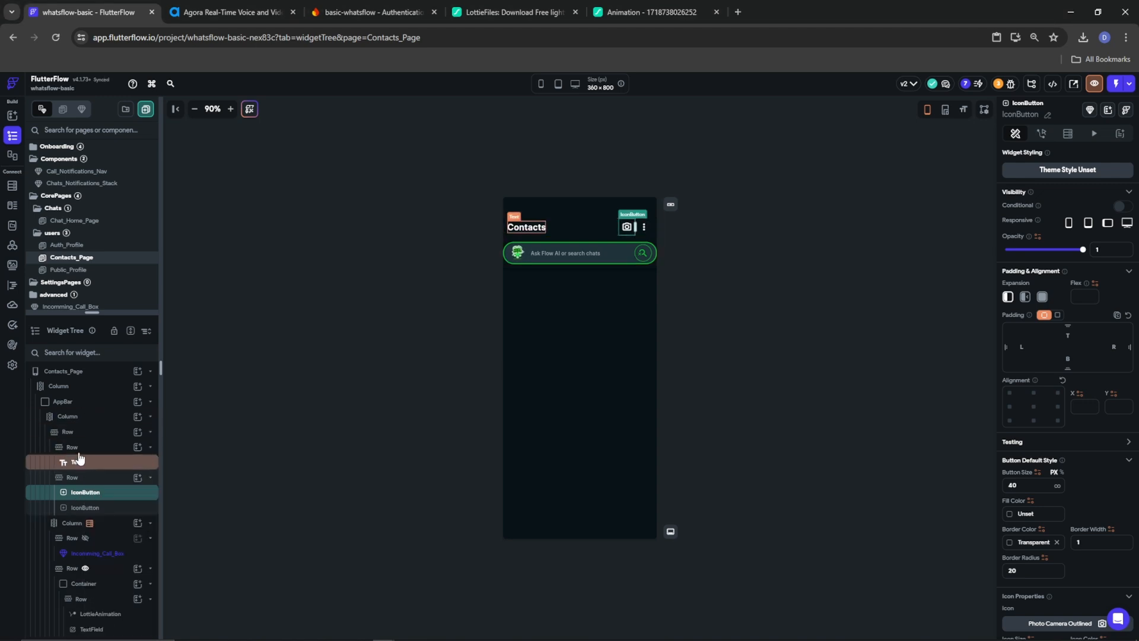
right_click(83, 447)
click(136, 412)
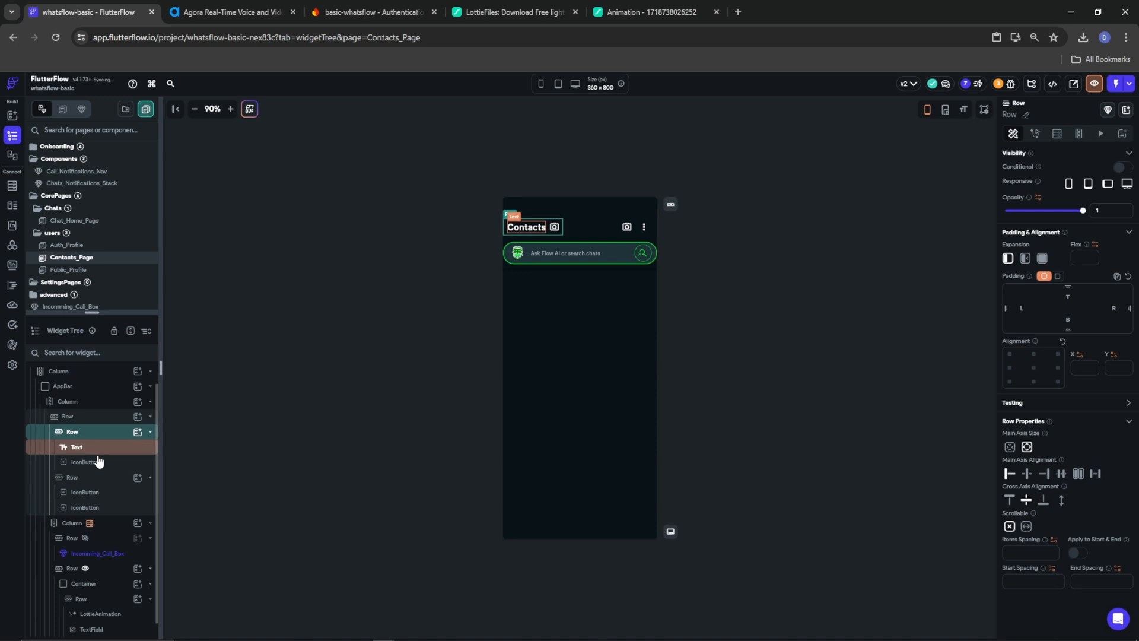
mouse_move(97, 455)
mouse_down()
mouse_move(104, 436)
mouse_move(81, 442)
mouse_up()
Give the new button a Chevron Left icon, padding 5, and a Navigate Back tap action
click(79, 434)
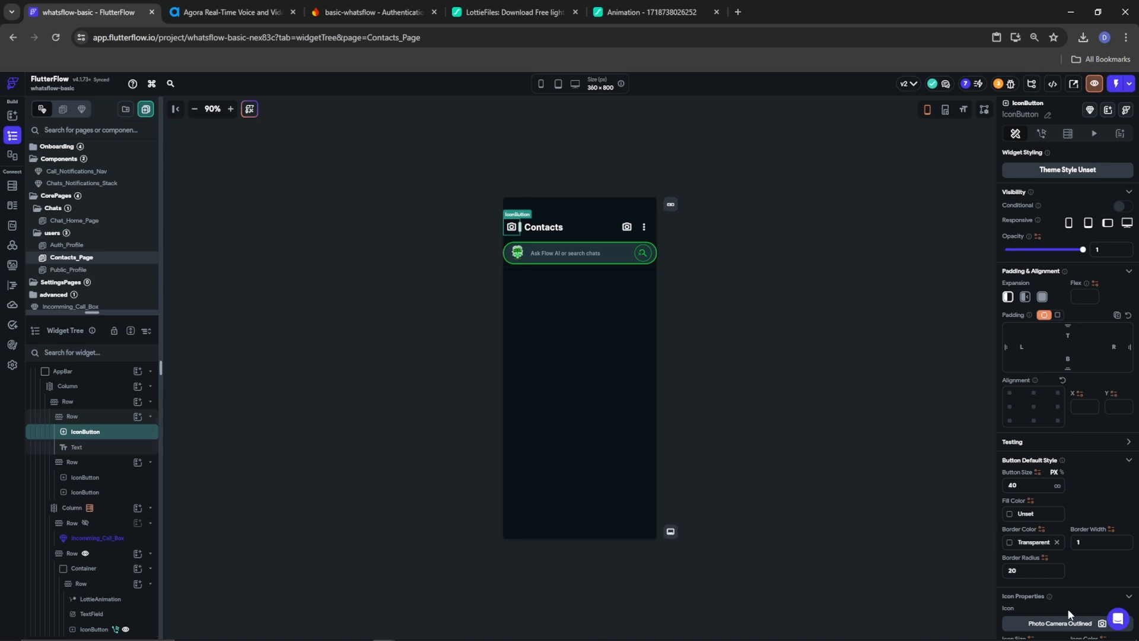
click(1070, 621)
text(back)
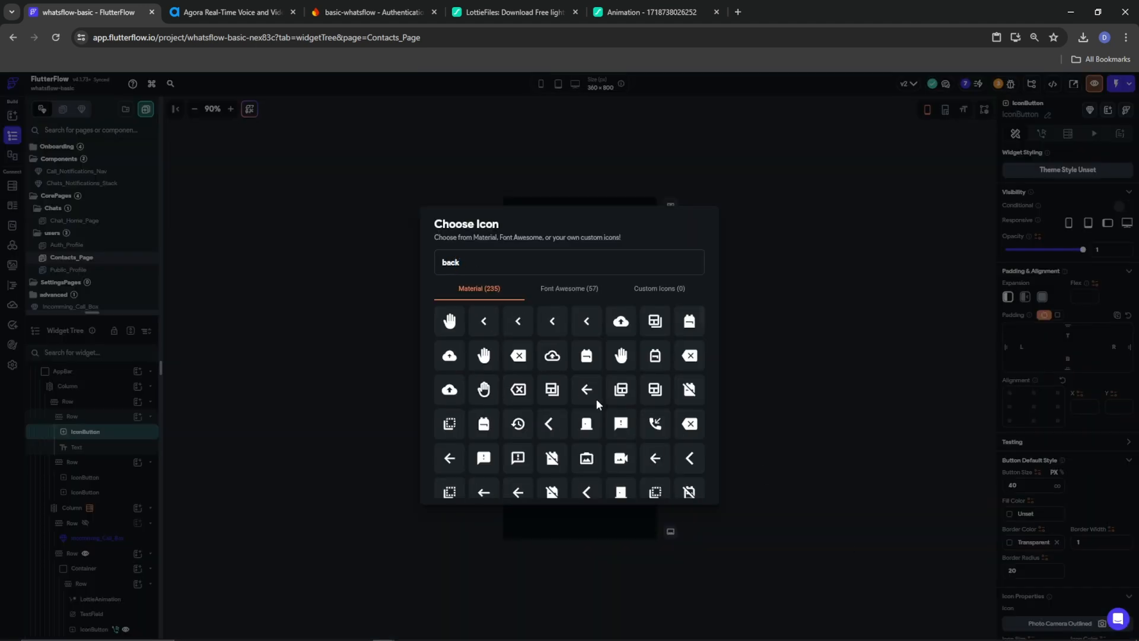
click(485, 322)
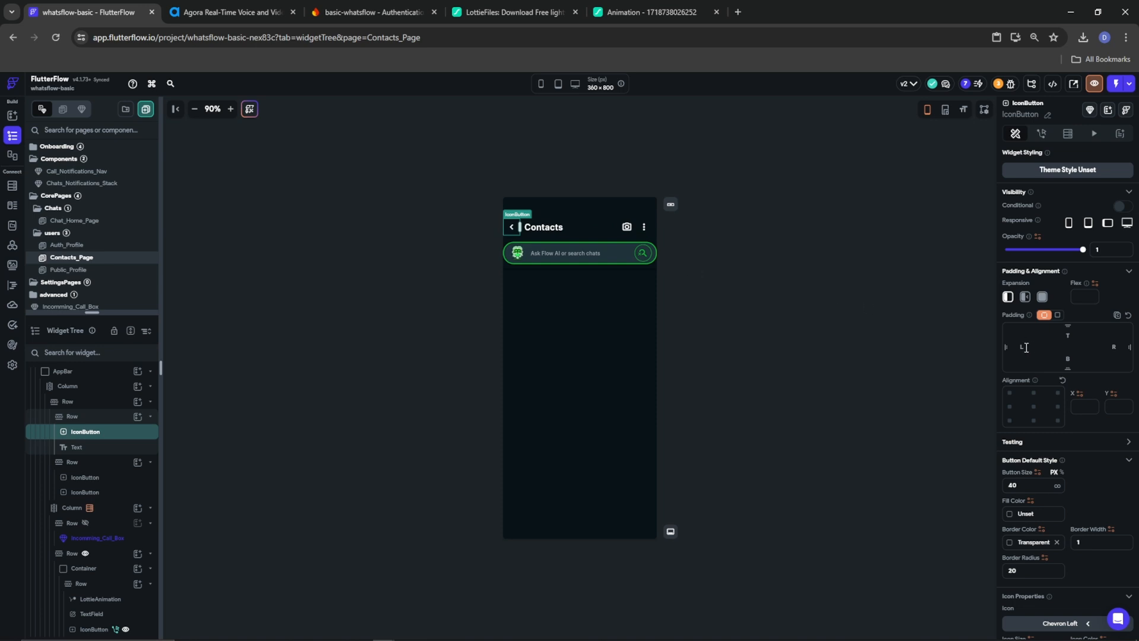
text(5)
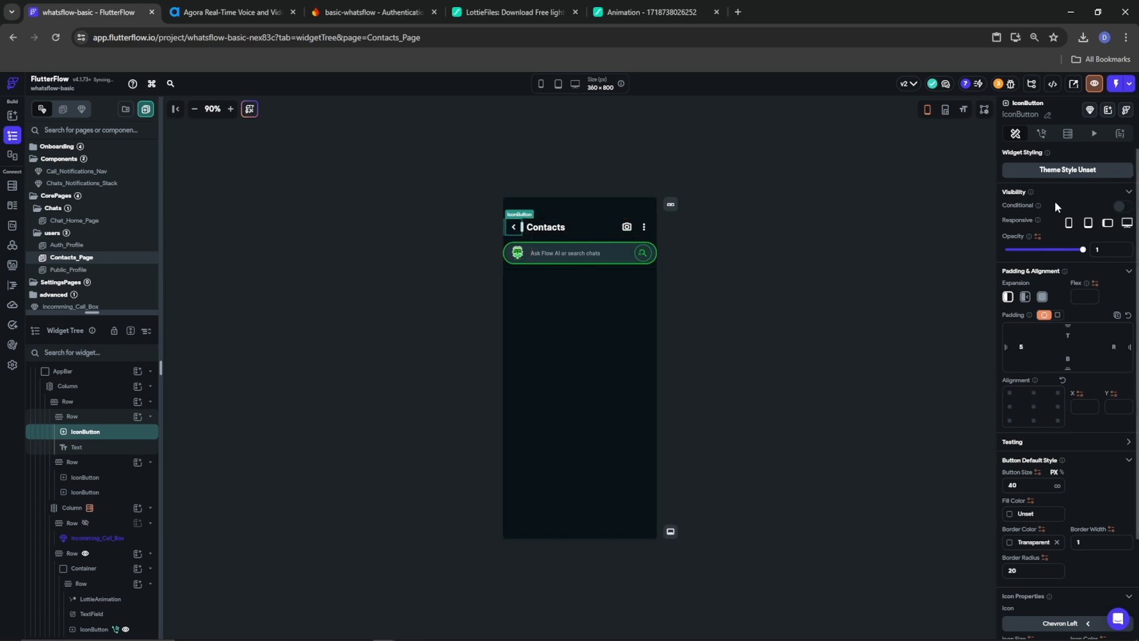
click(1043, 134)
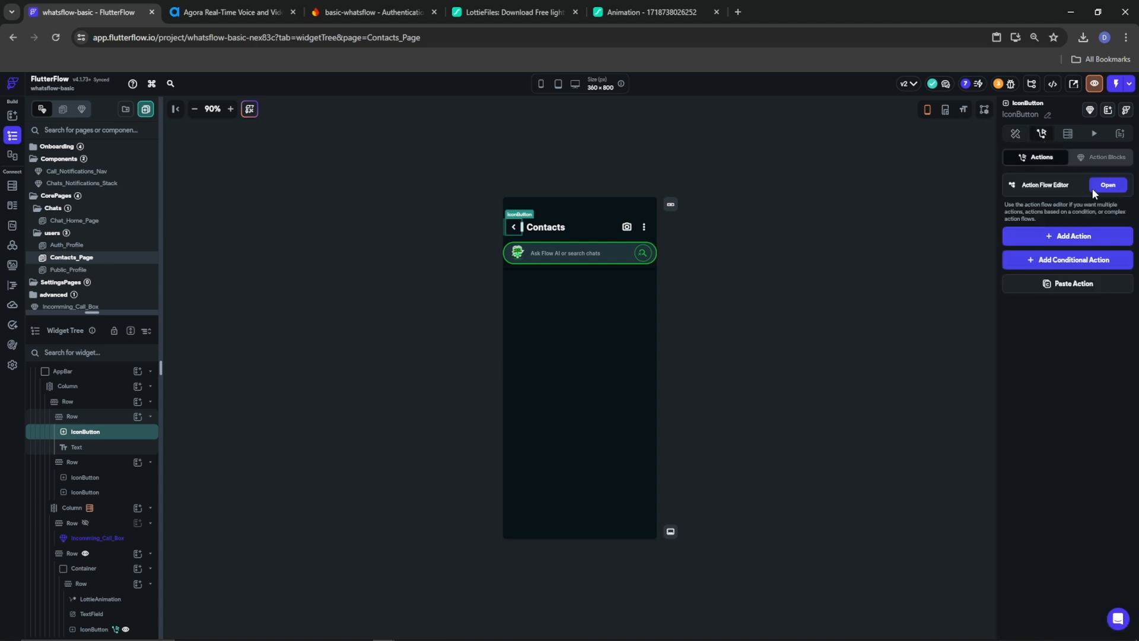
click(1085, 237)
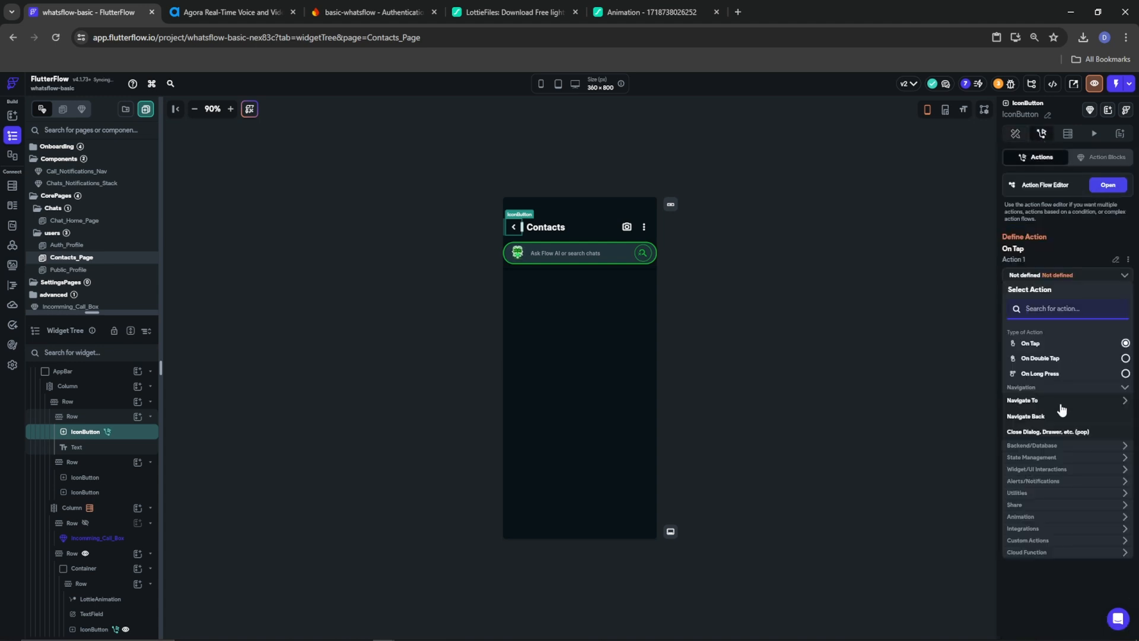
click(1030, 415)
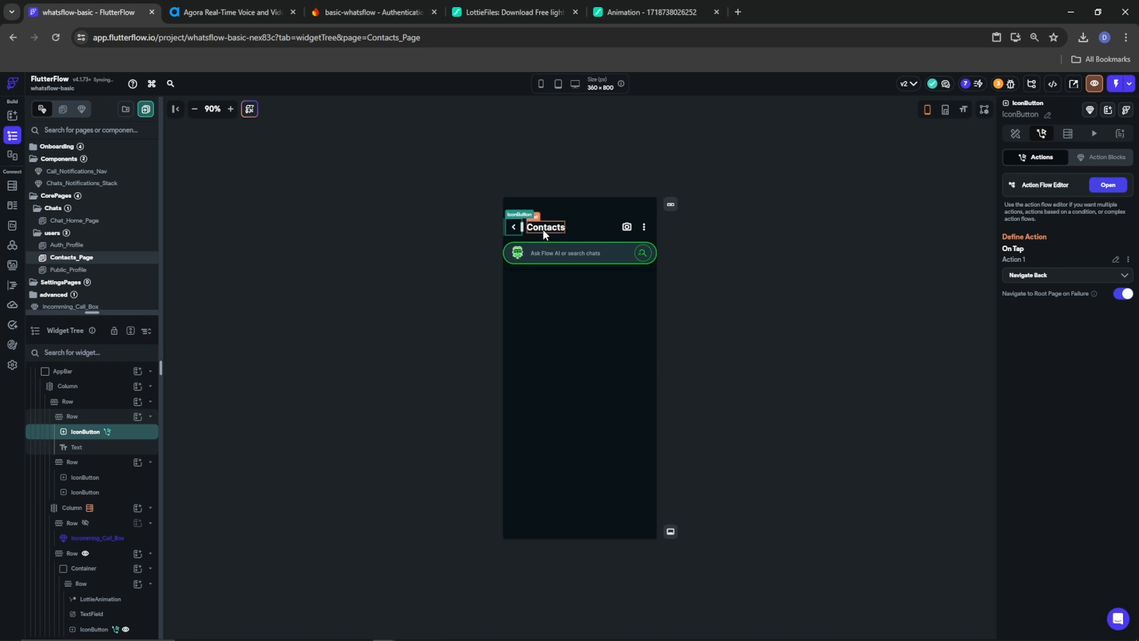
click(625, 226)
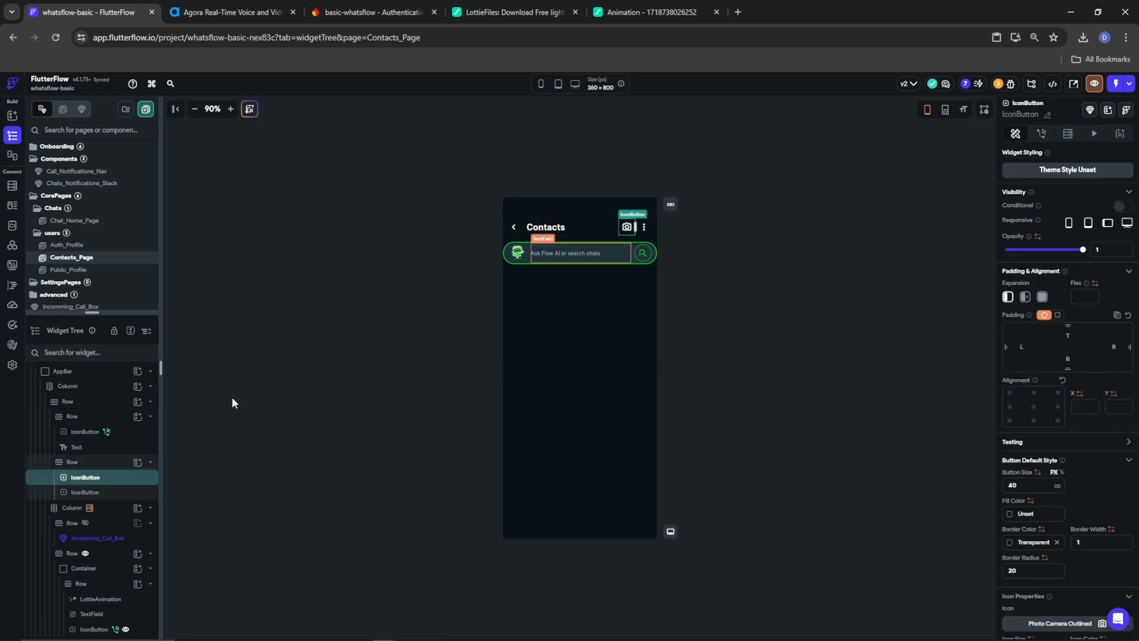
click(67, 468)
right_click(67, 468)
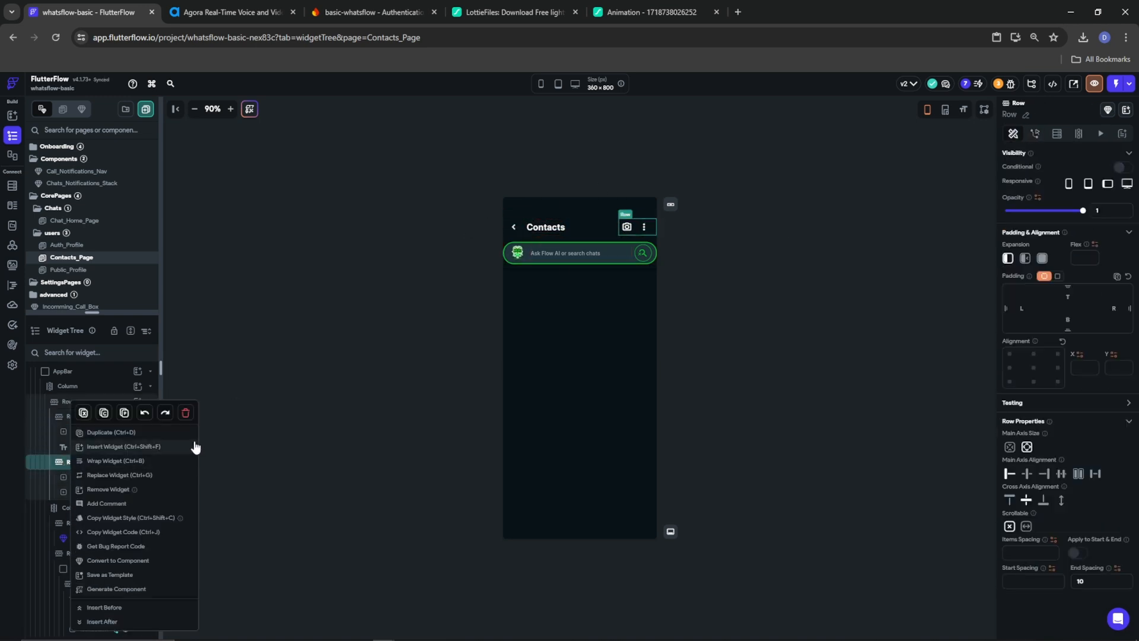
click(839, 388)
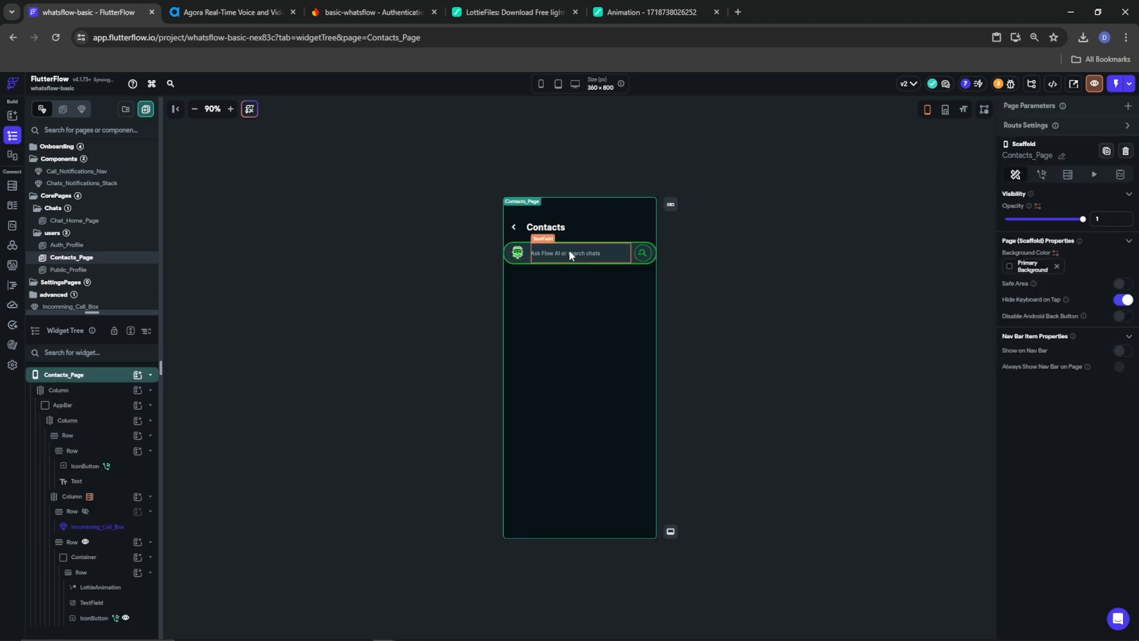
click(579, 251)
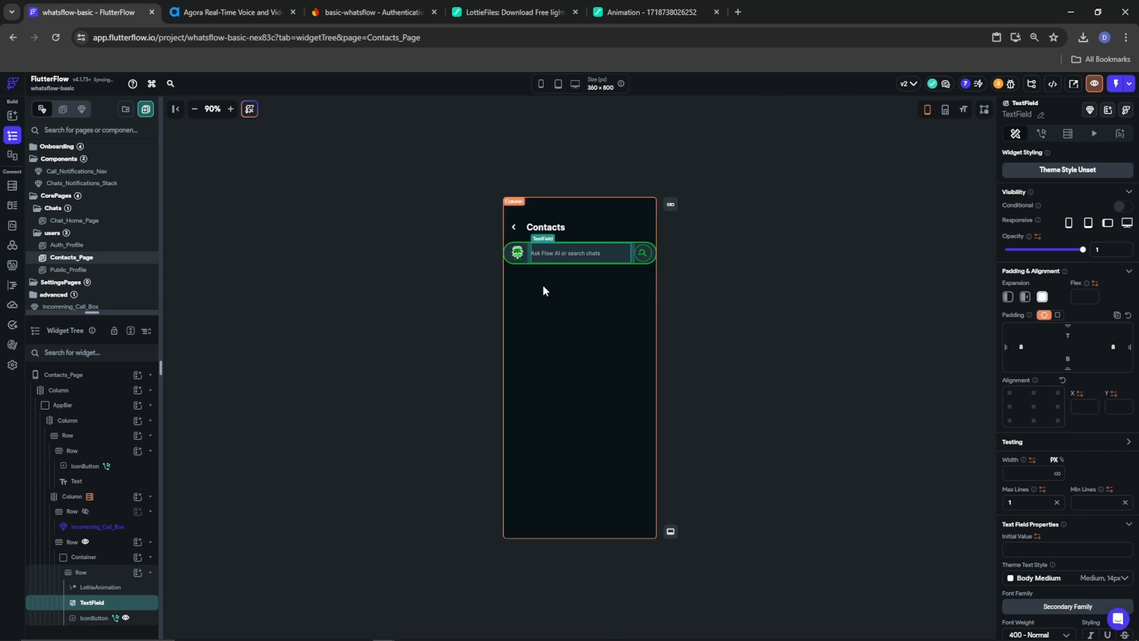
scroll(1084, 547, down, 5)
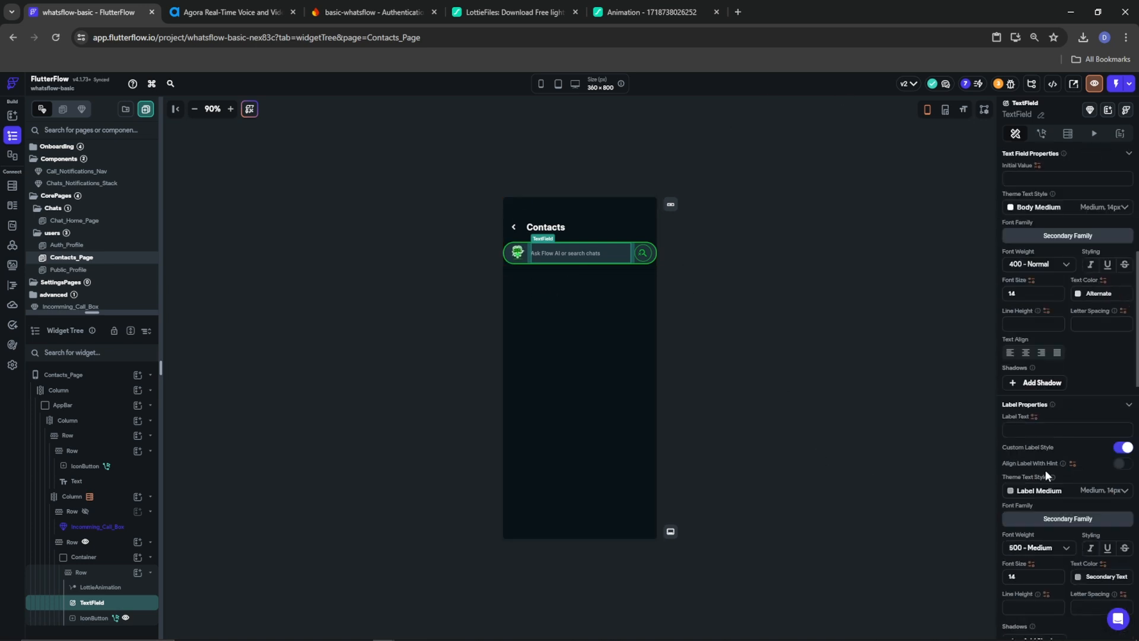
scroll(1040, 468, down, 4)
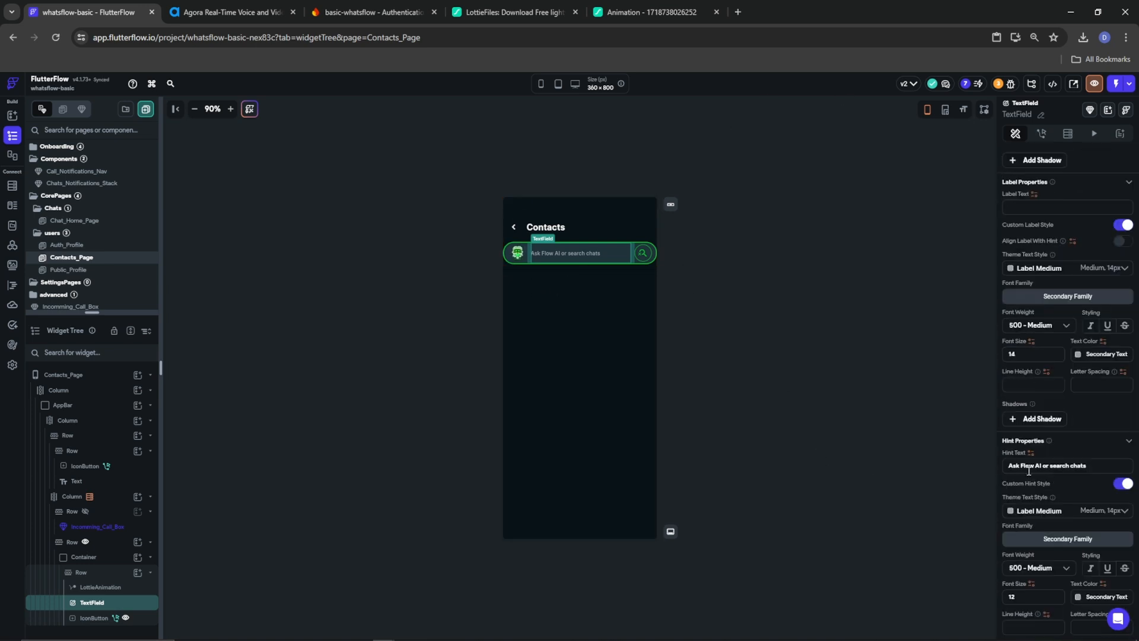
double_click(1078, 467)
text(contac)
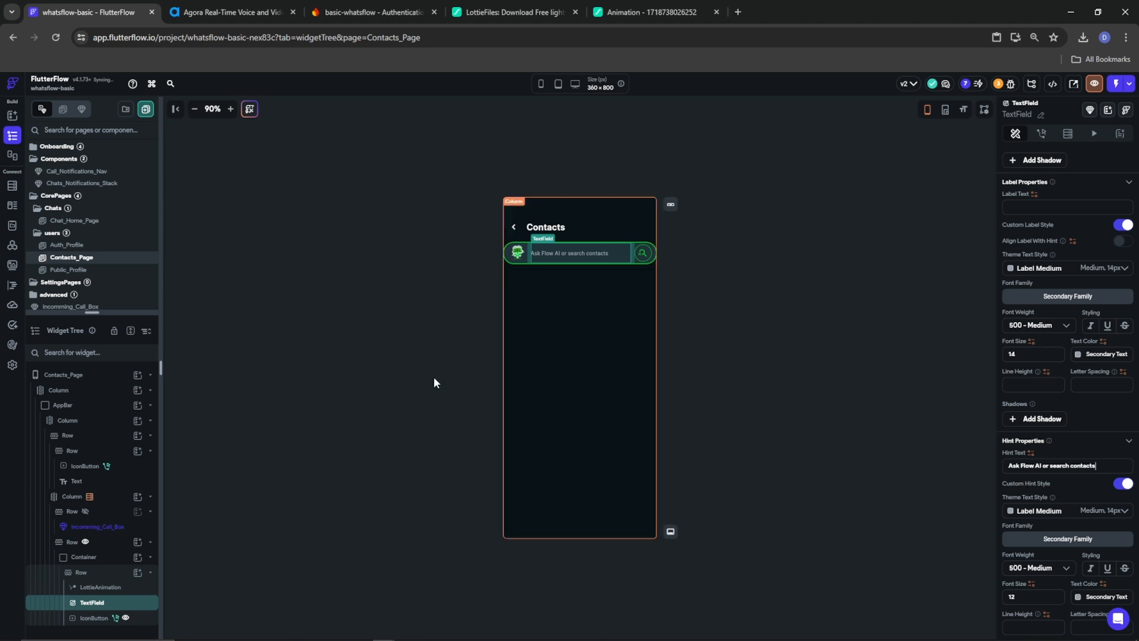
click(70, 544)
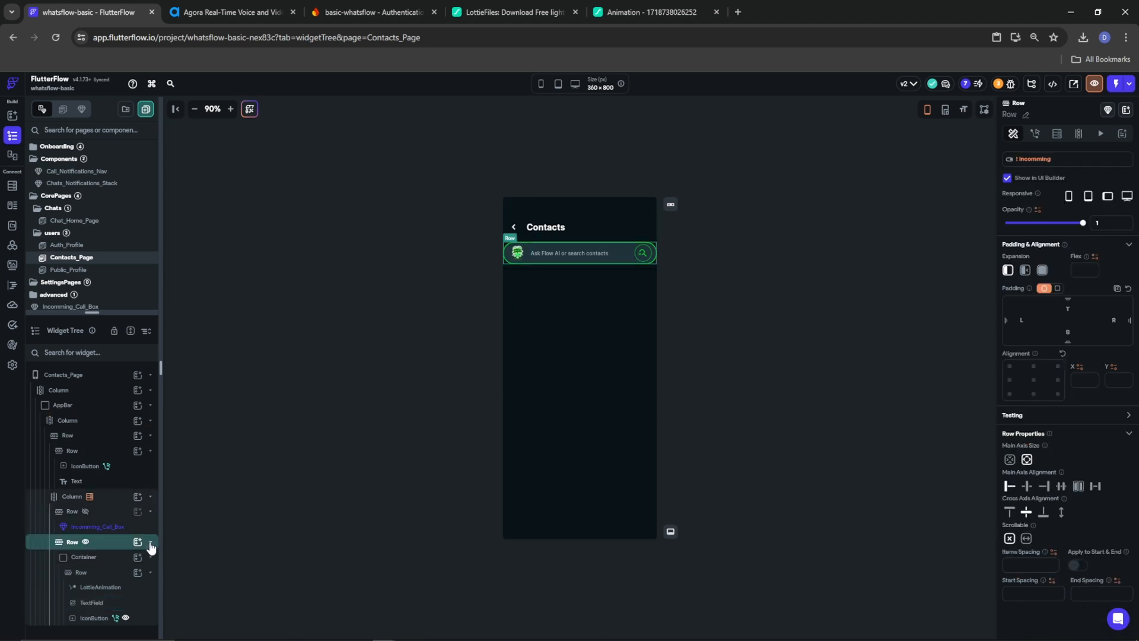
click(150, 541)
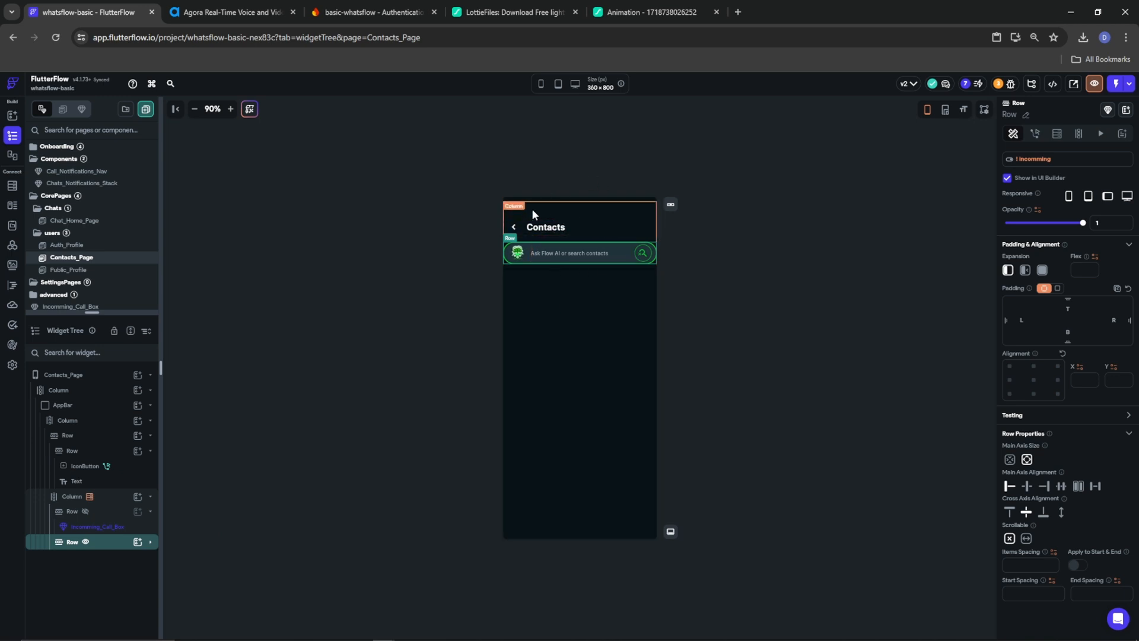
click(621, 225)
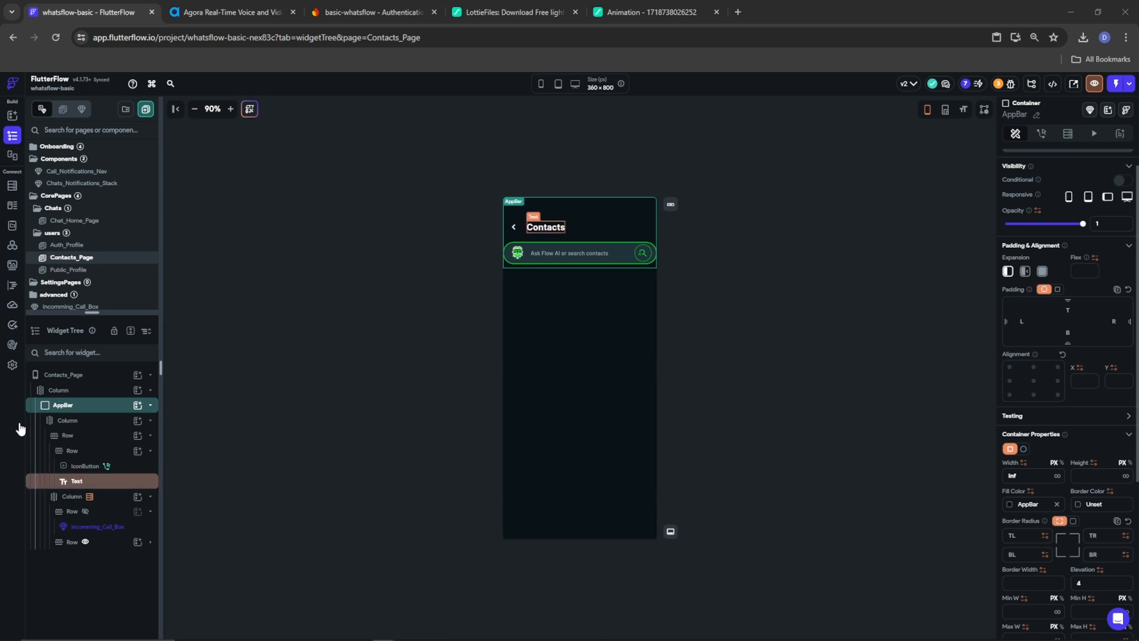
Add a Container named NewGroupContainer below the app bar with infinite width, no fill, and no height
click(150, 405)
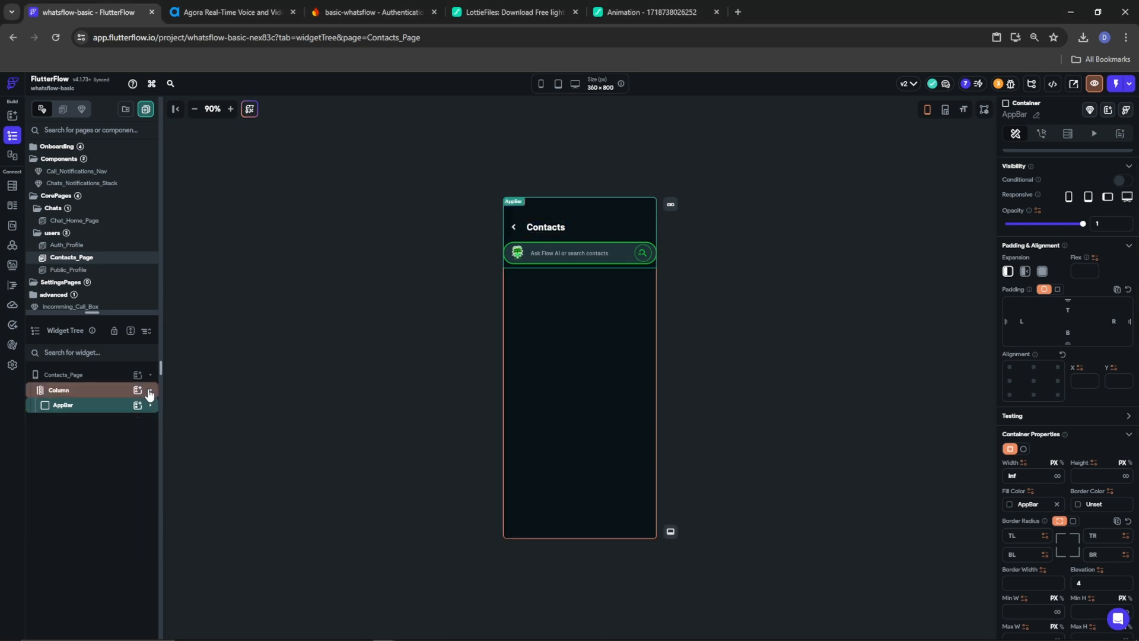
click(137, 389)
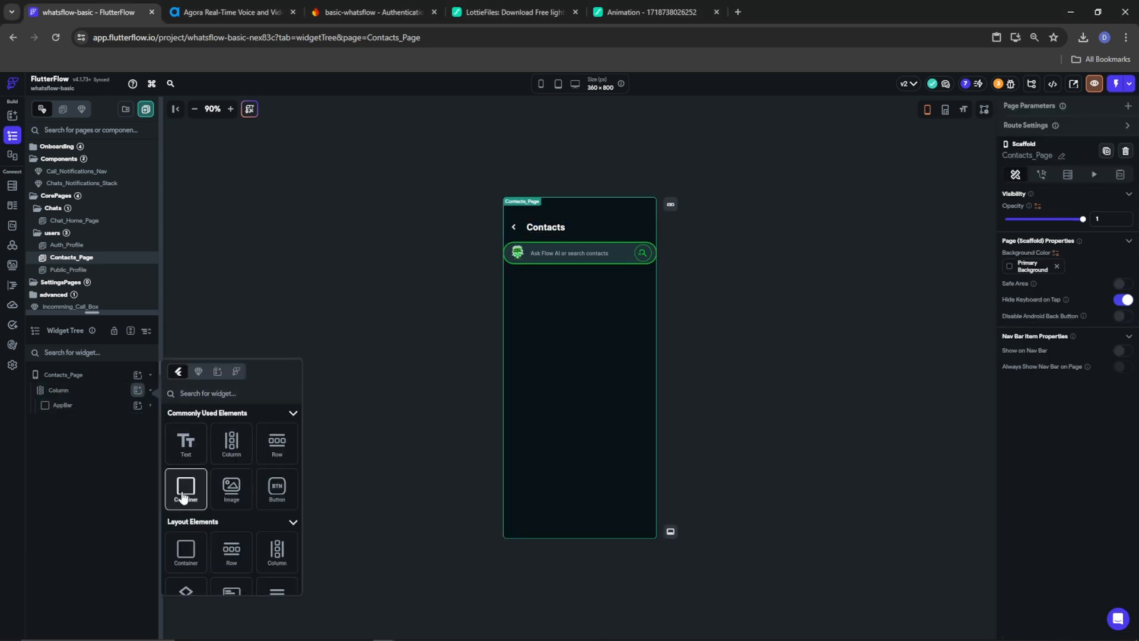
click(186, 485)
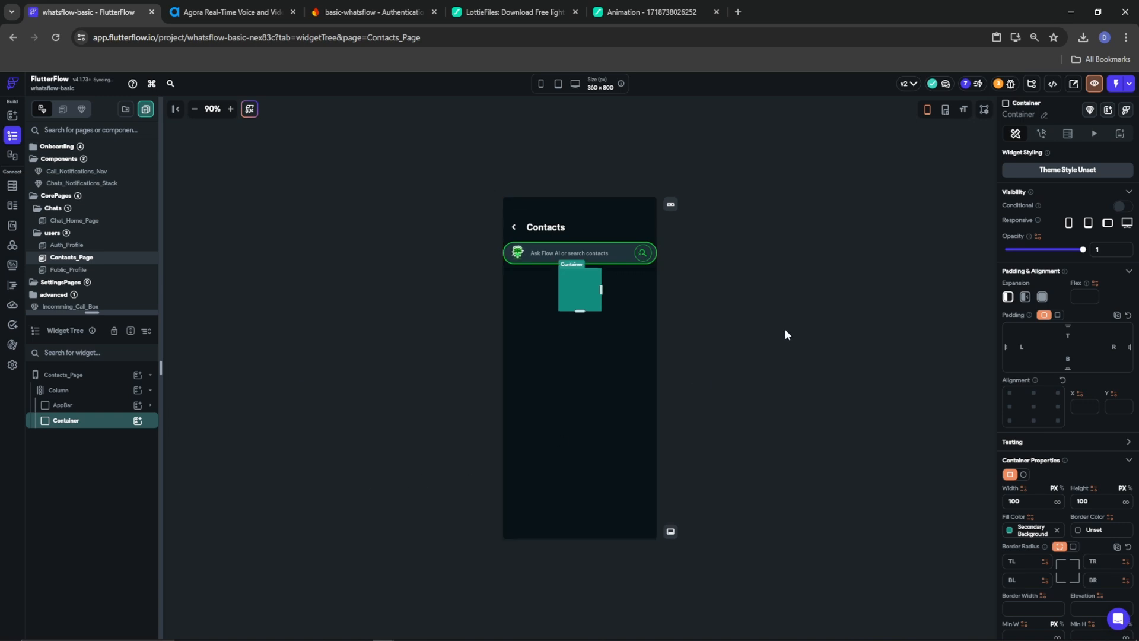
click(1044, 115)
text(NewGroupConta)
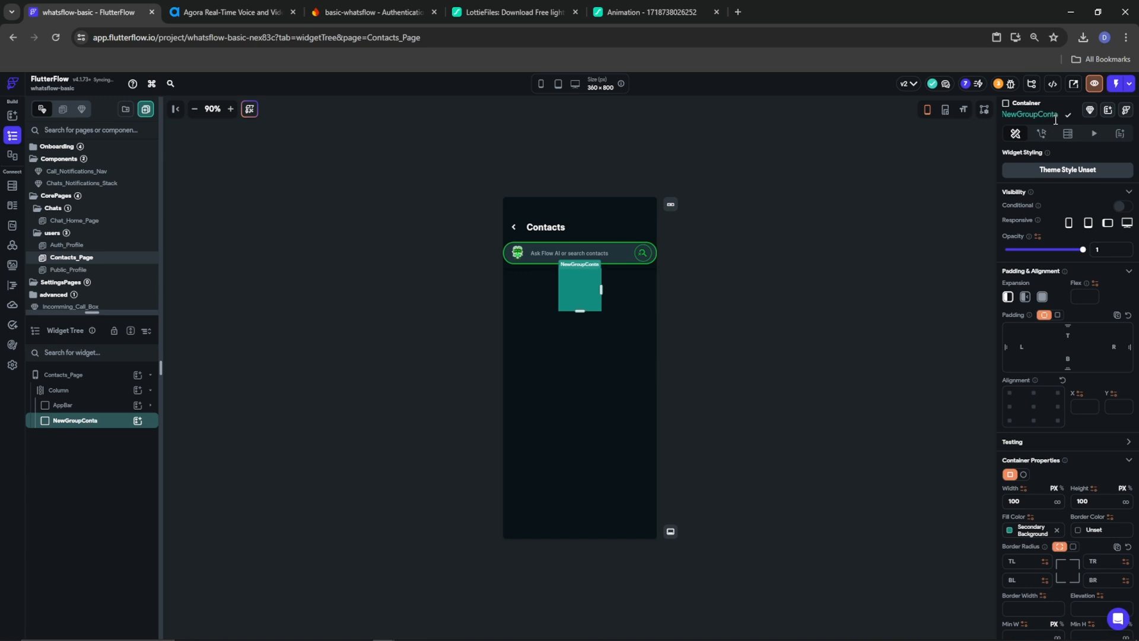
text(iner)
click(1067, 115)
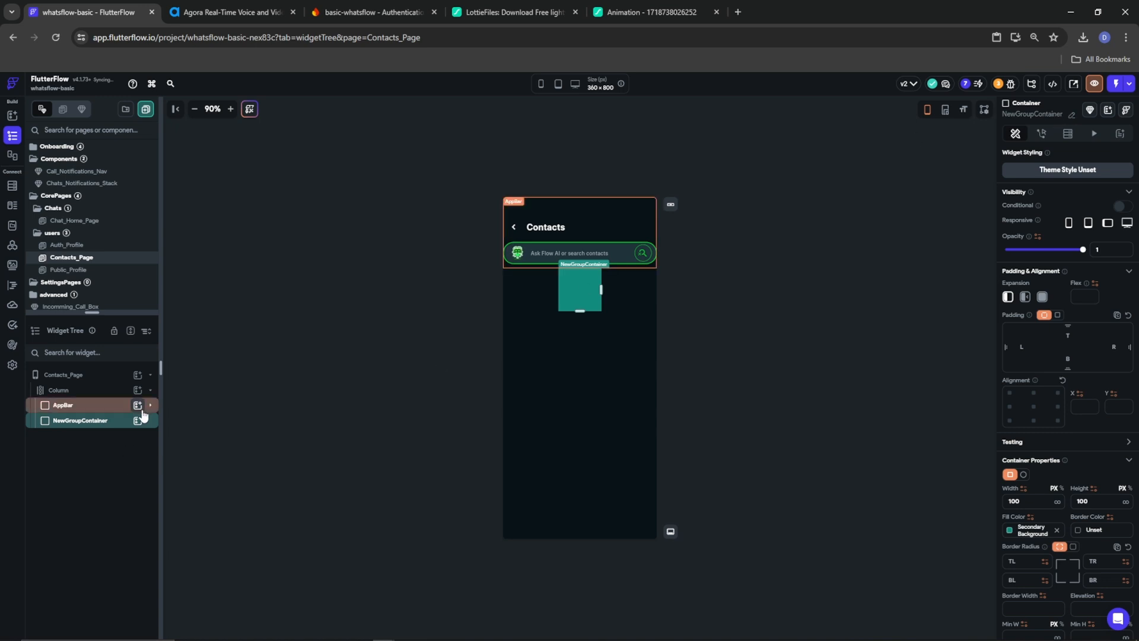
click(1057, 501)
click(1056, 530)
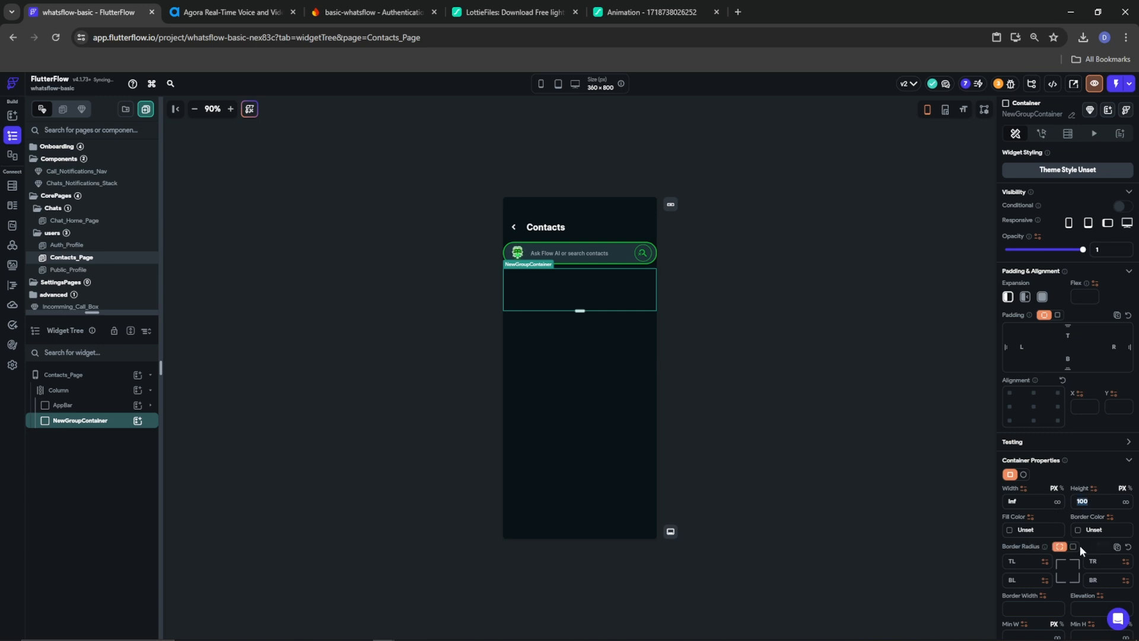
key(BackSpace)
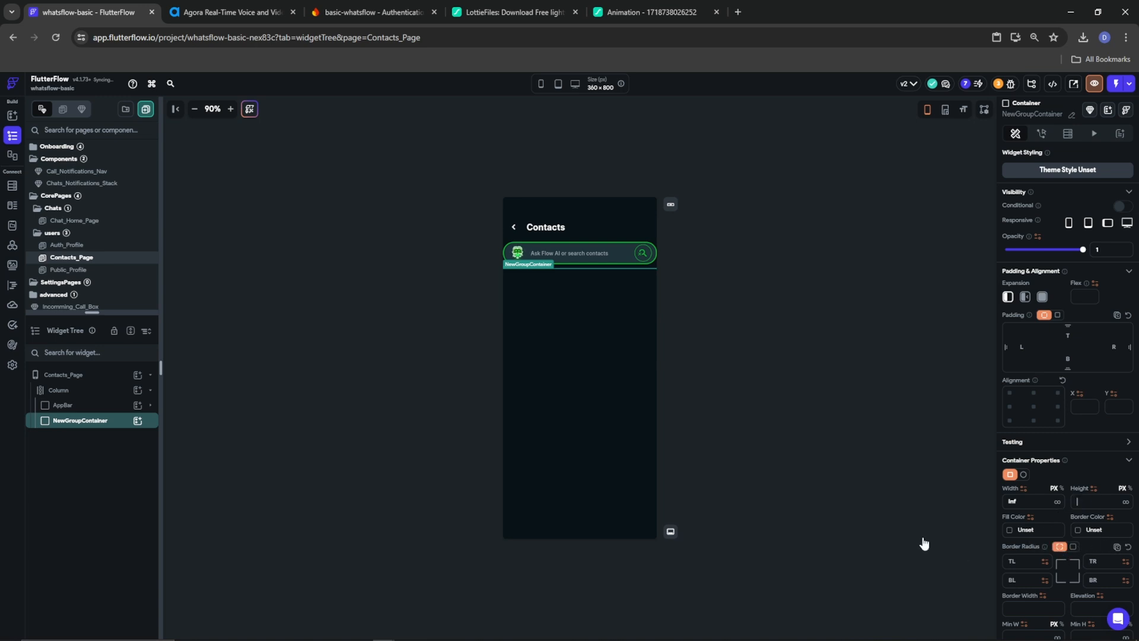
Add a Row holding a circular 50-diameter Container with Tertiary fill and border
click(138, 420)
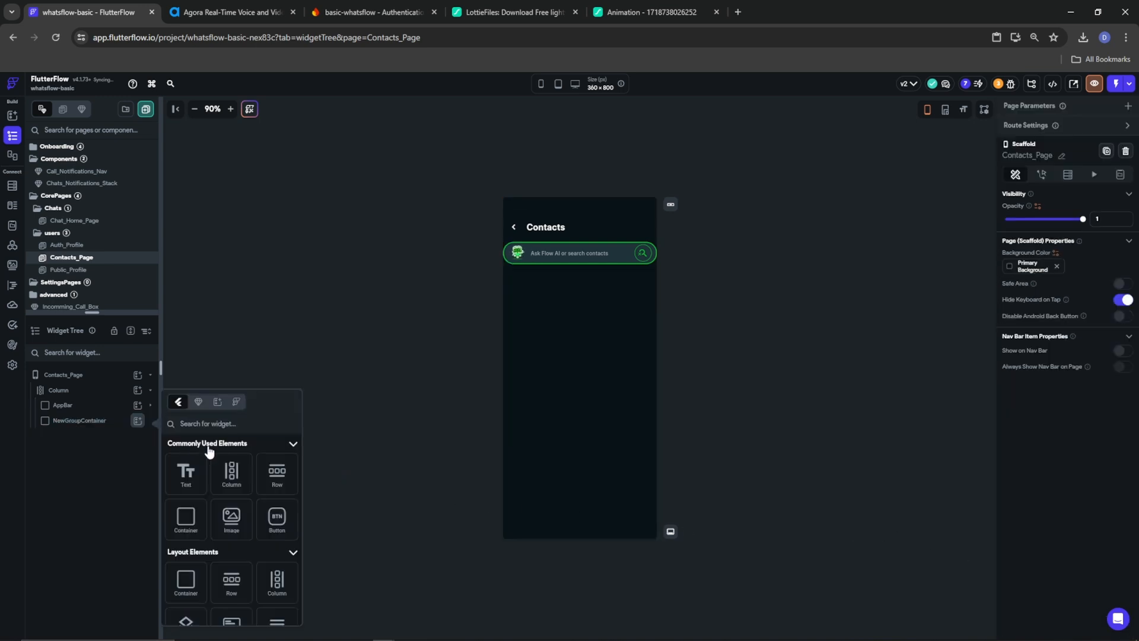
click(278, 474)
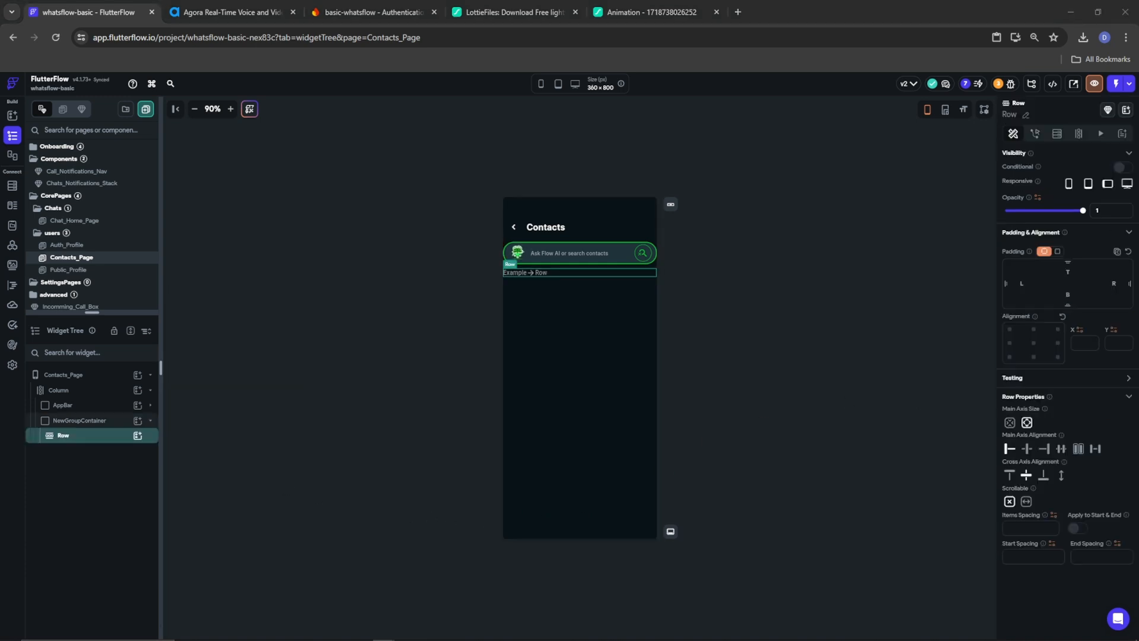
click(138, 435)
click(186, 541)
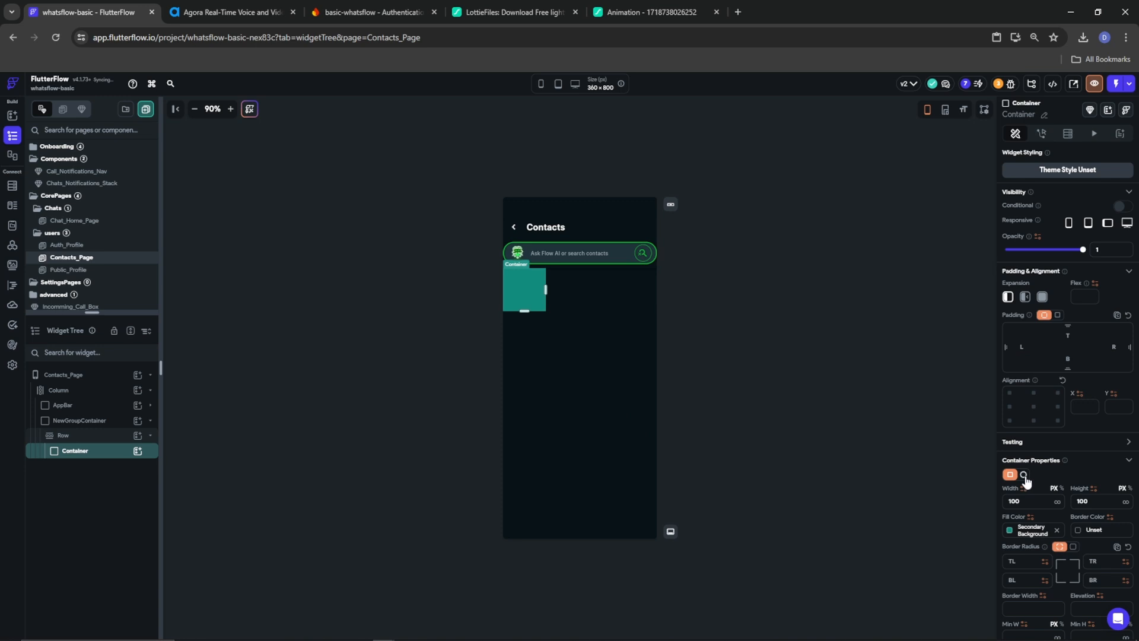
click(1024, 474)
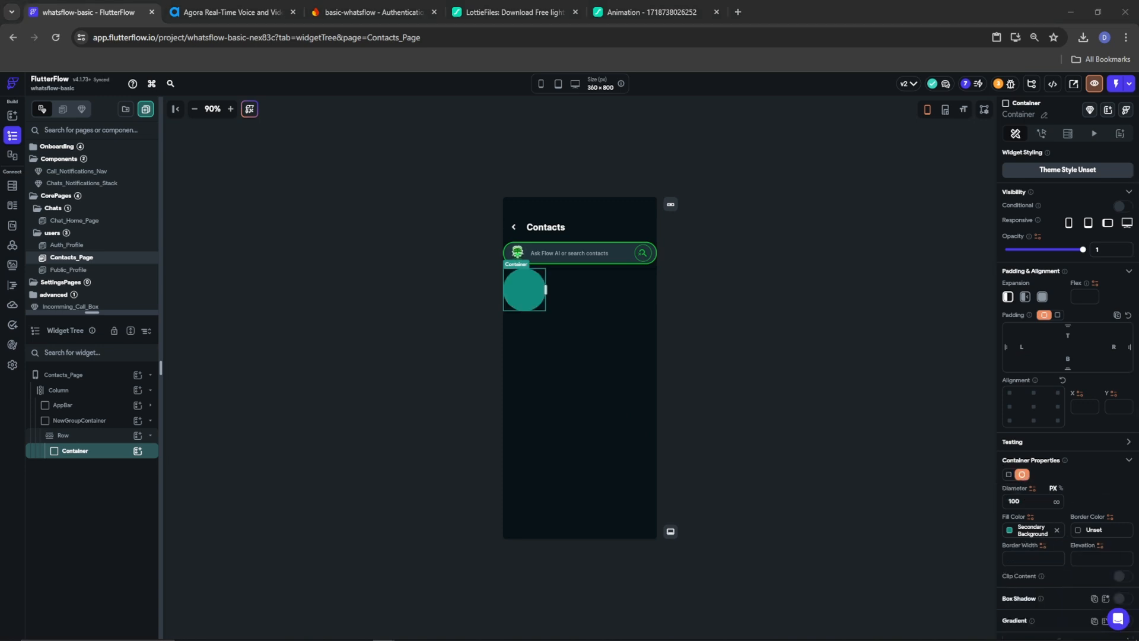
drag(1025, 503, 986, 504)
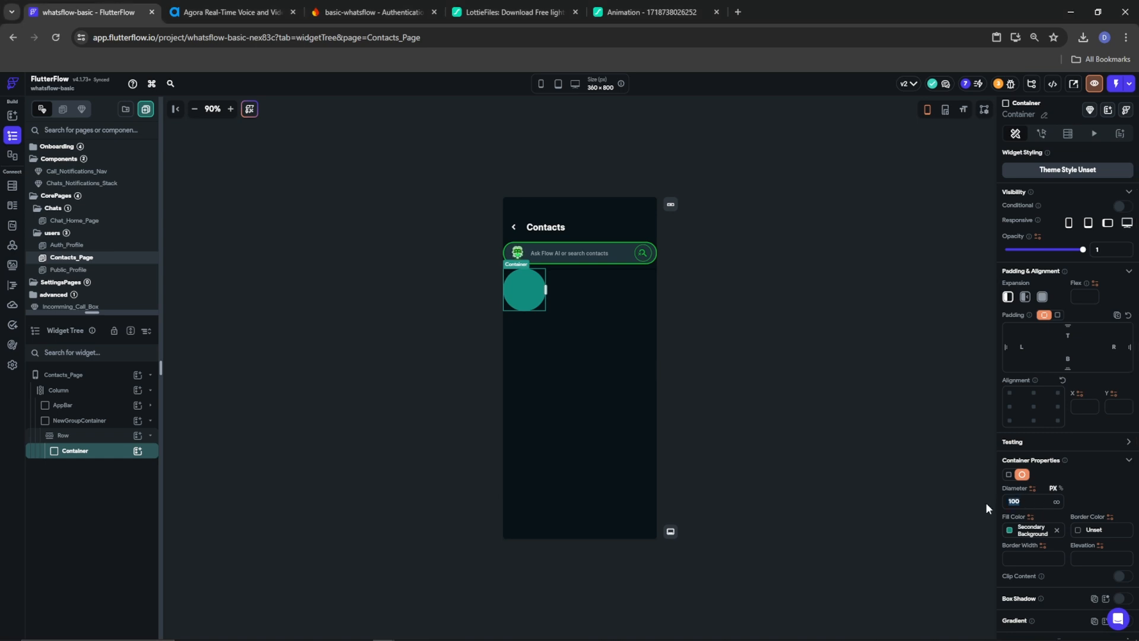
text(50)
click(1012, 530)
click(889, 537)
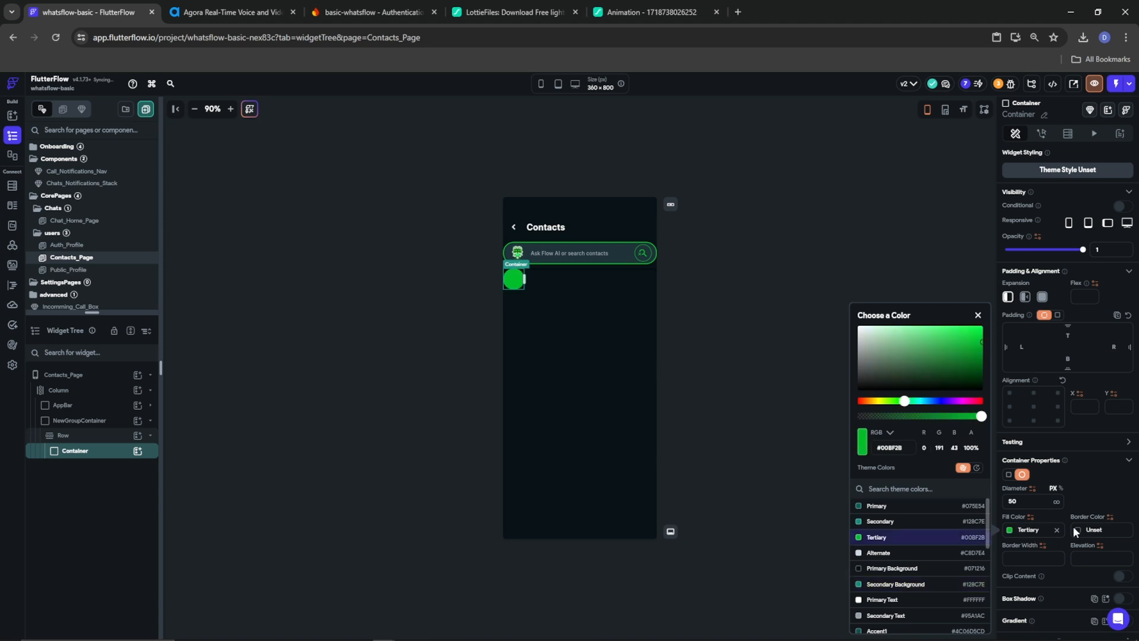
click(1077, 526)
click(1075, 529)
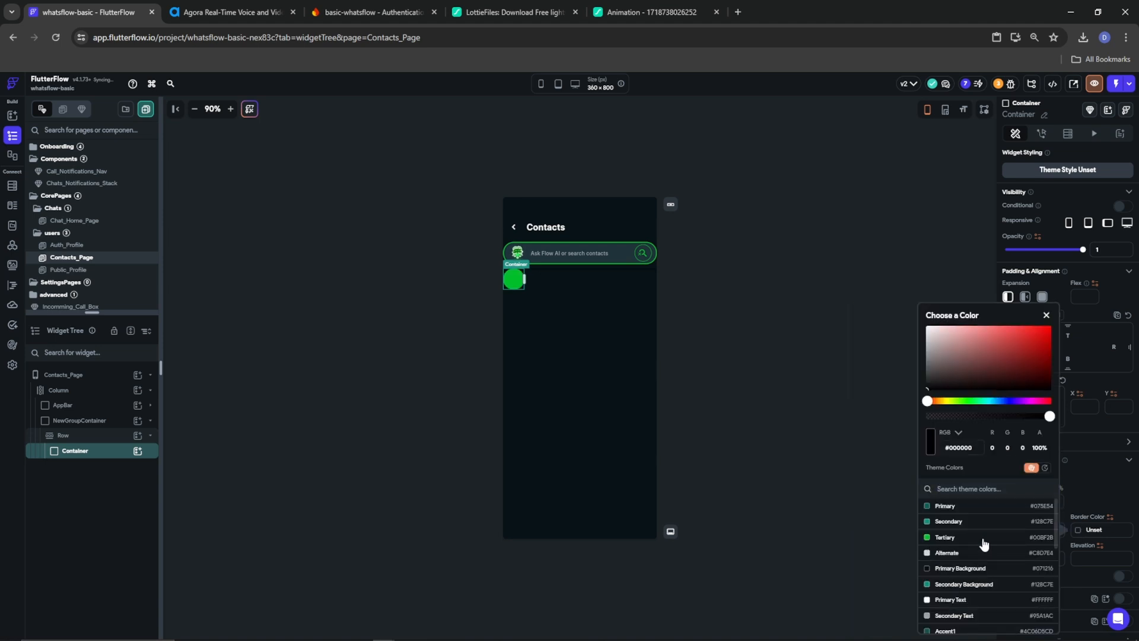
click(955, 541)
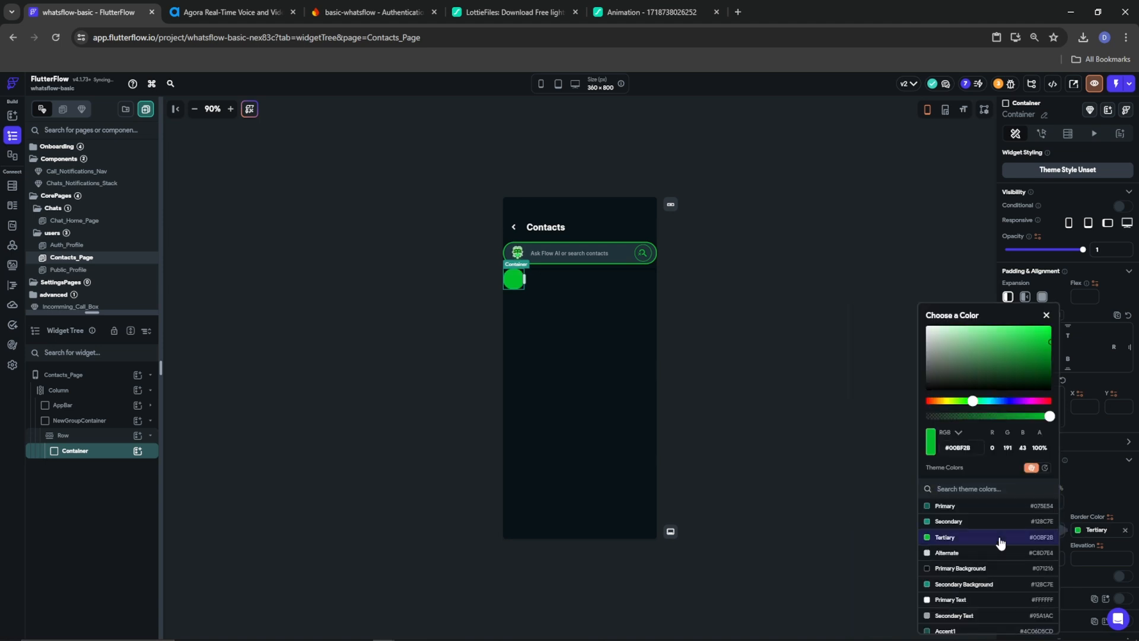
click(1081, 573)
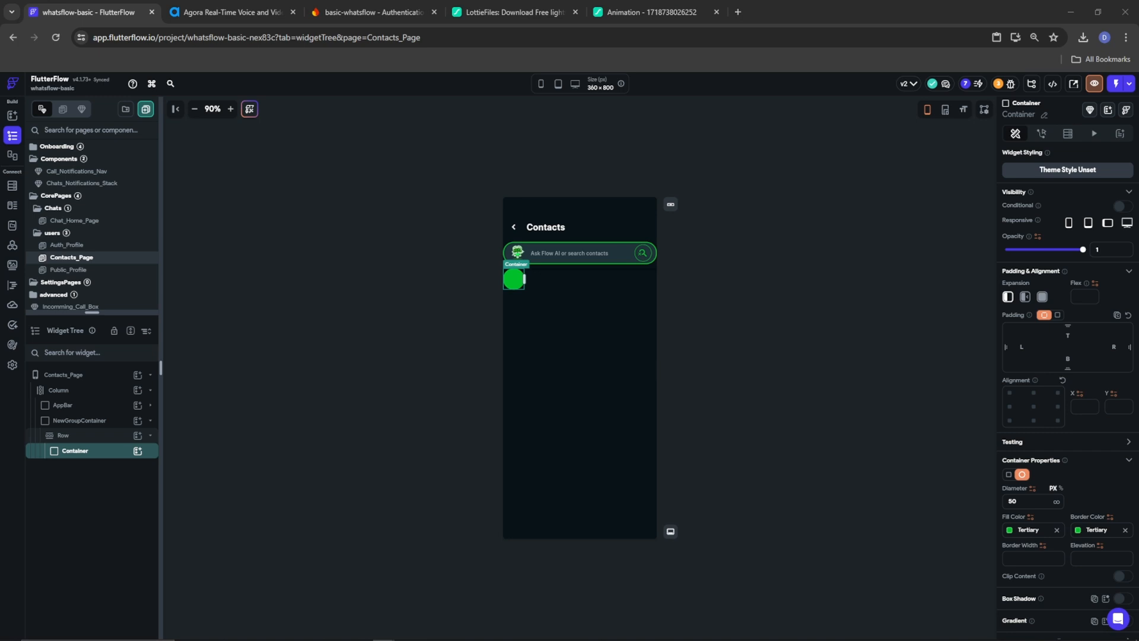
click(137, 450)
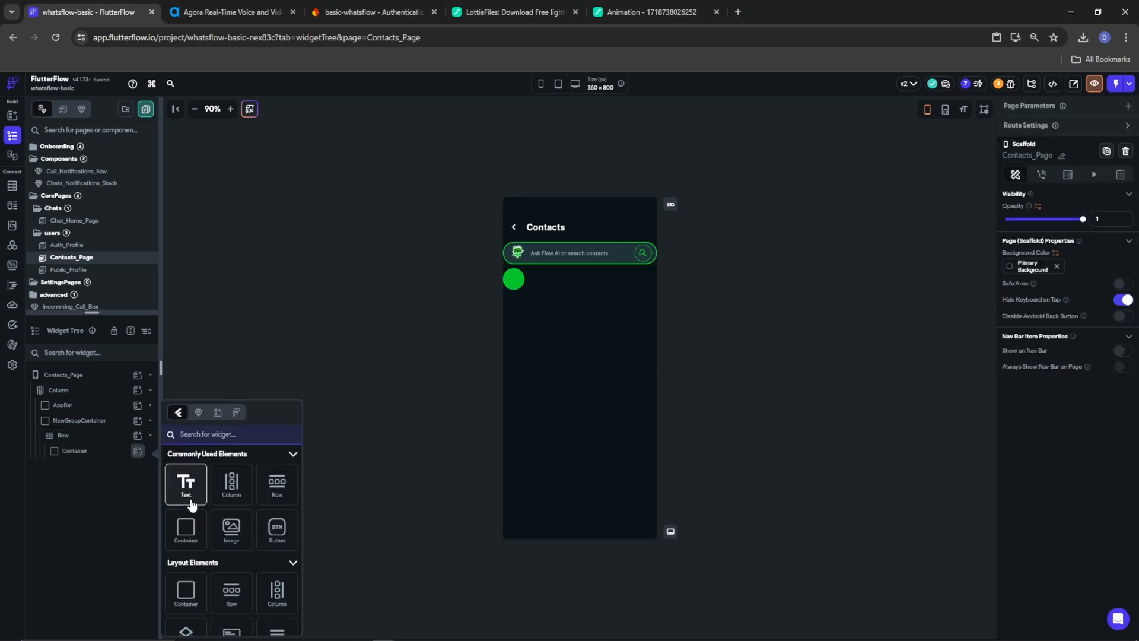
Put an Icon in the circle, coloured Primary Background, size 30, using the Group Add Sharp glyph
text(icon)
click(187, 610)
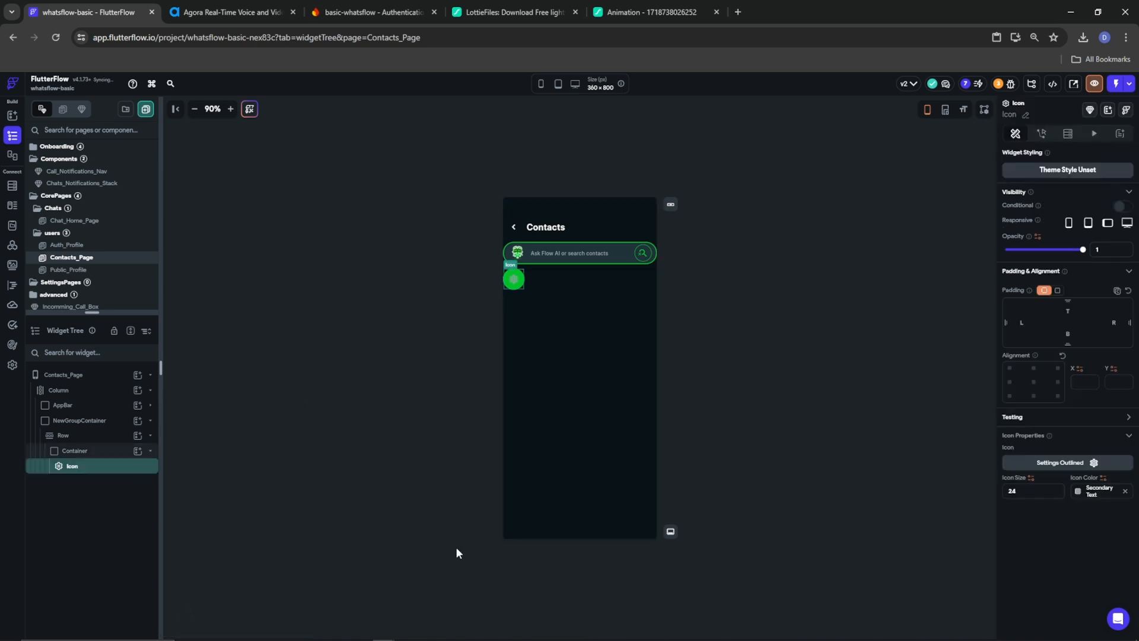
click(1078, 497)
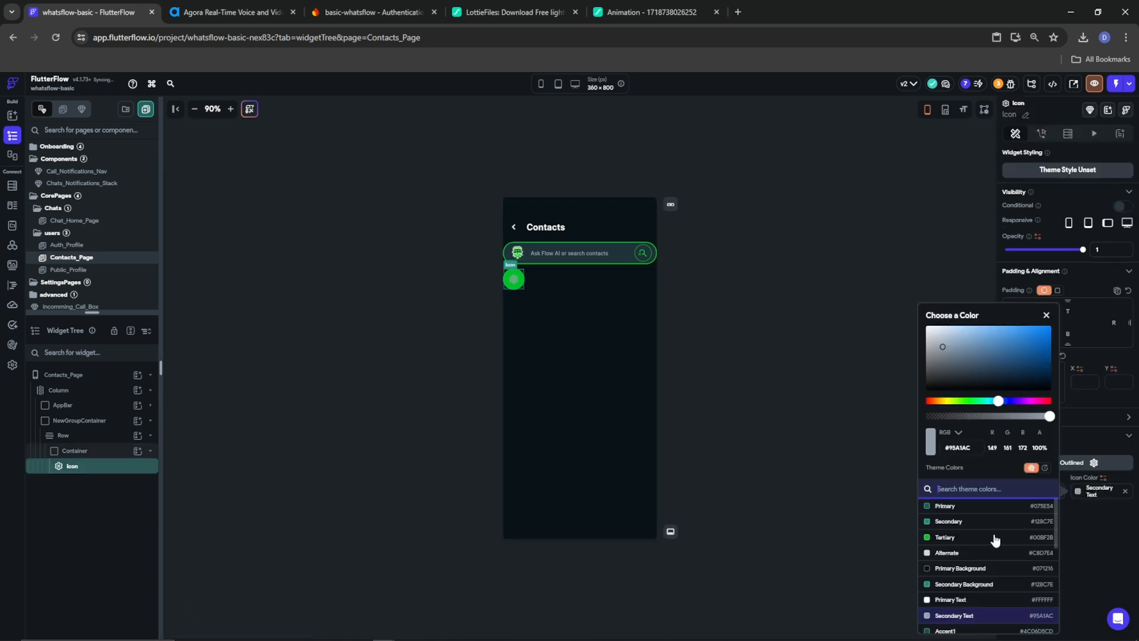
click(962, 569)
click(1106, 537)
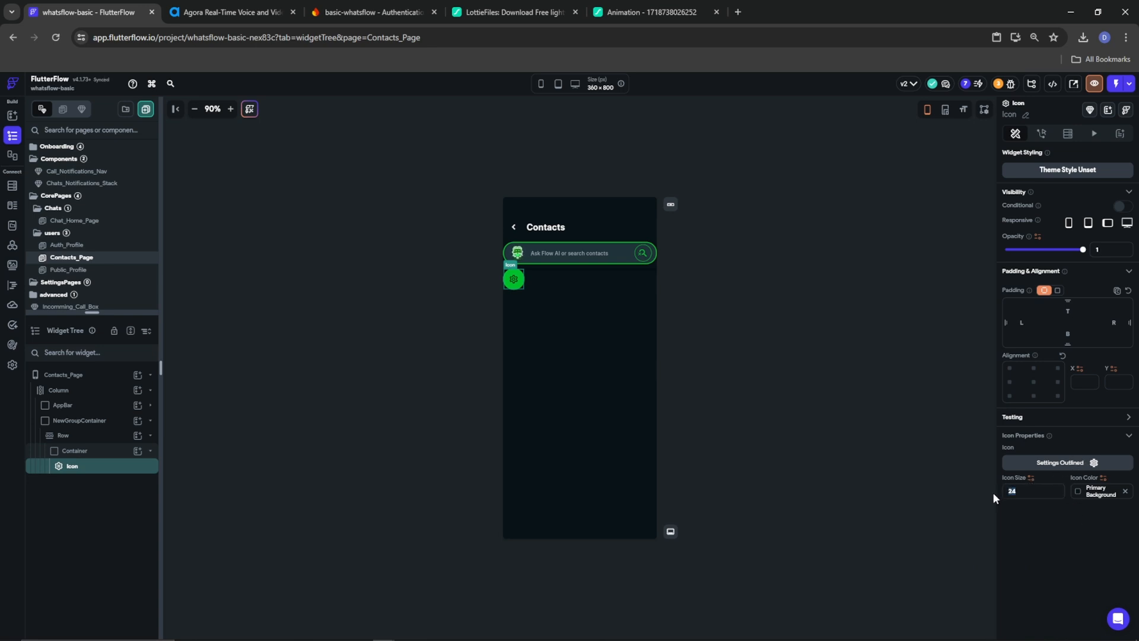
text(30)
click(1067, 466)
text(person add)
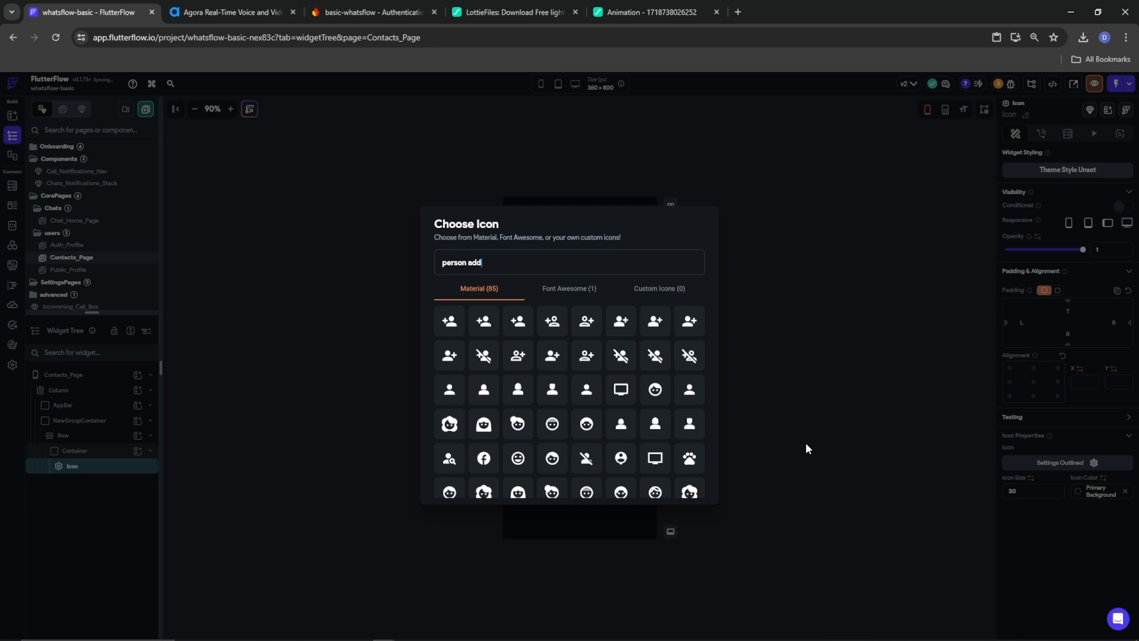
drag(501, 264, 364, 265)
text(group)
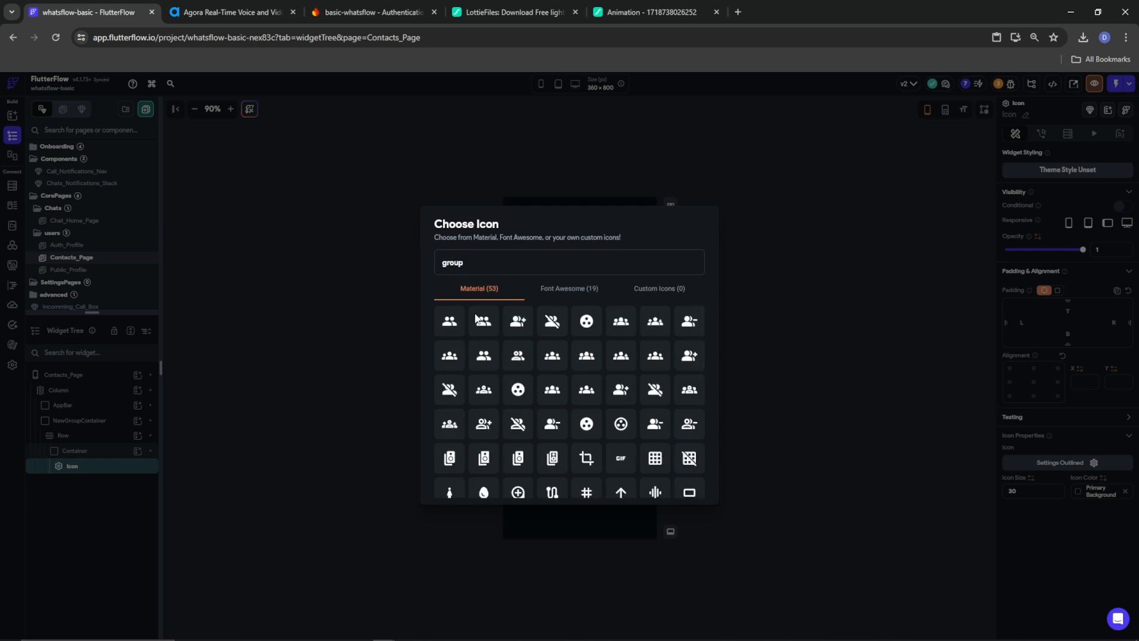
click(688, 358)
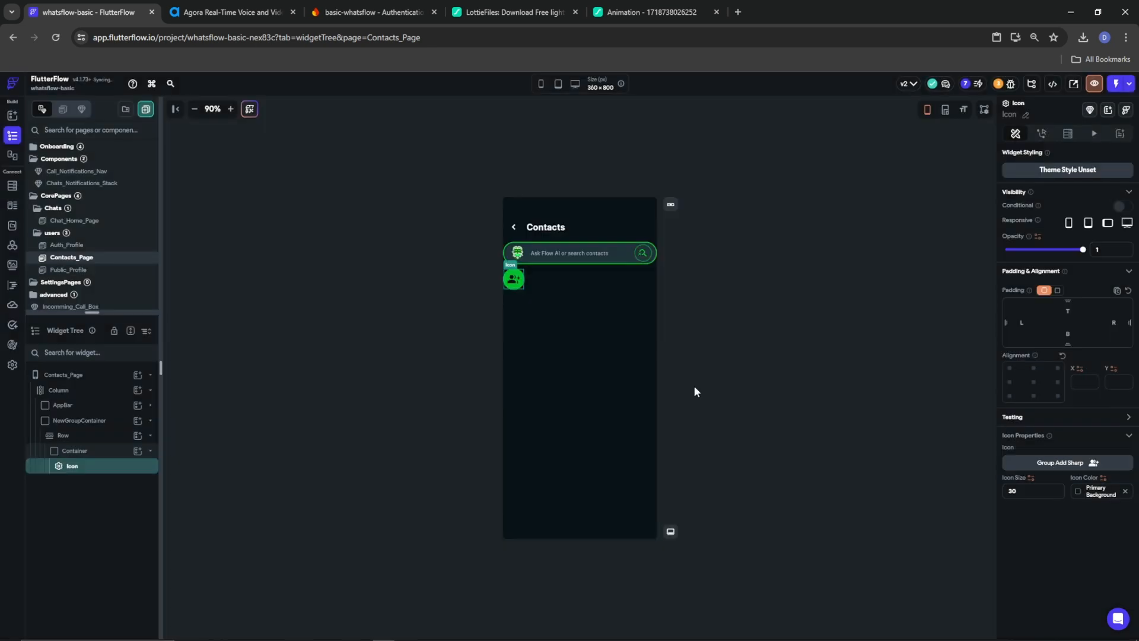
click(68, 441)
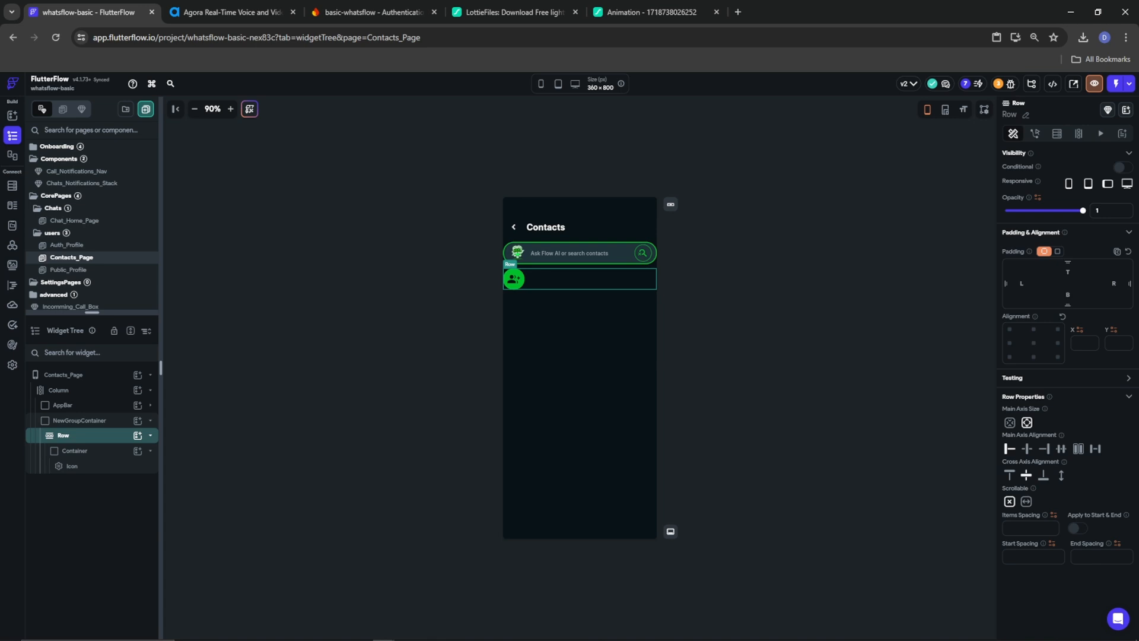
Set the Row spacing to 10 and add a 'New Group' label in 600 Semi Bold beside the circle
click(1031, 527)
text(1010)
click(1090, 556)
click(137, 435)
click(178, 471)
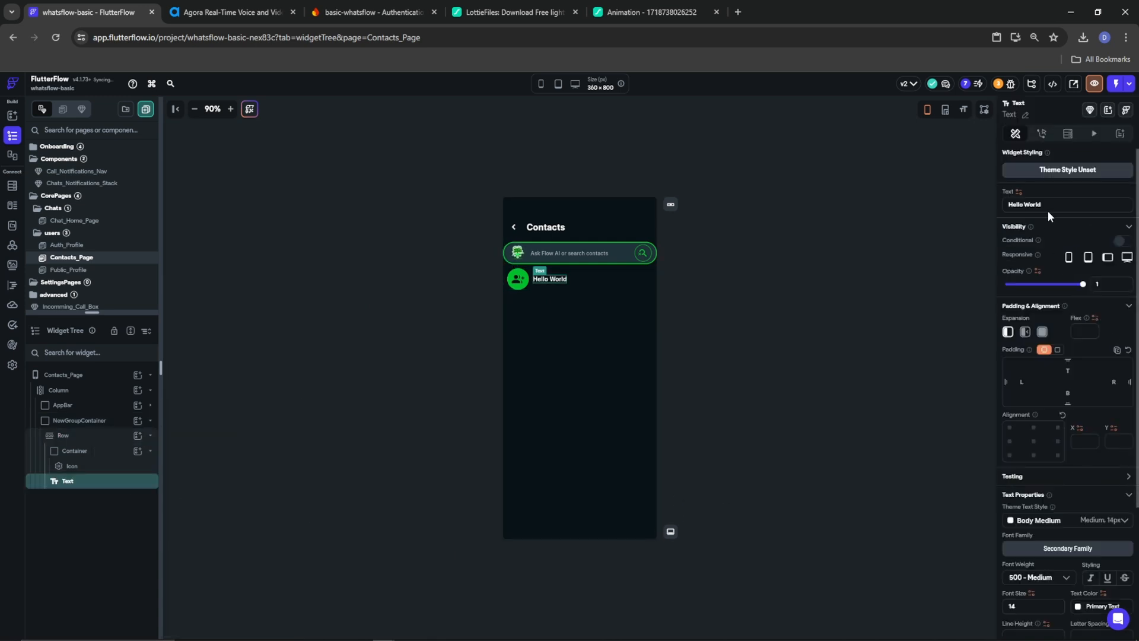
triple_click(1032, 204)
text(N)
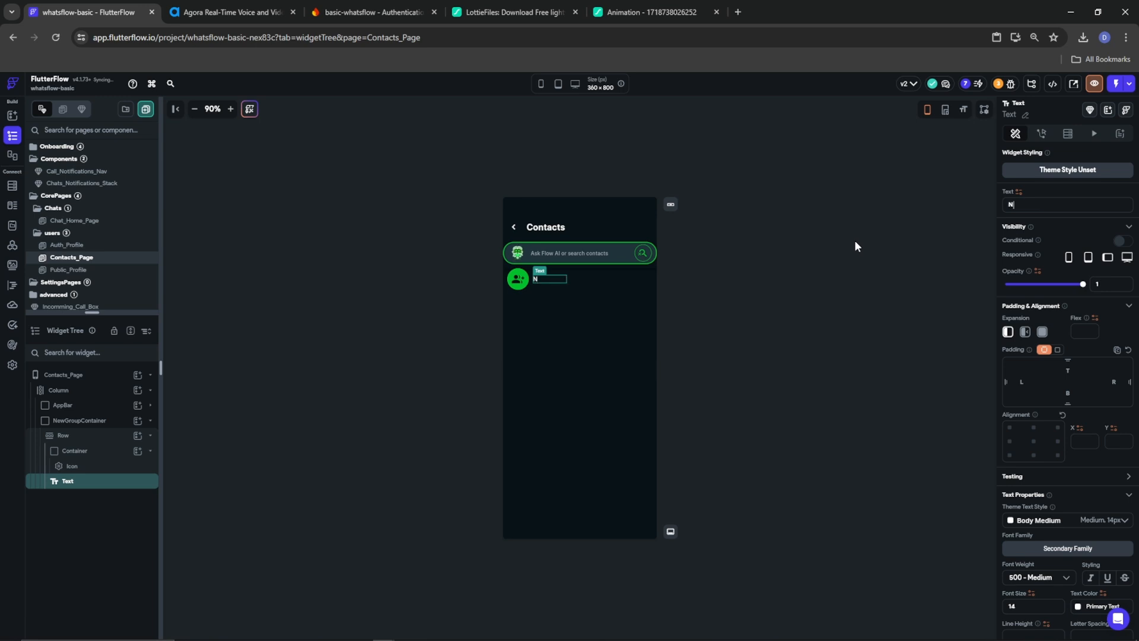
text(ew Group)
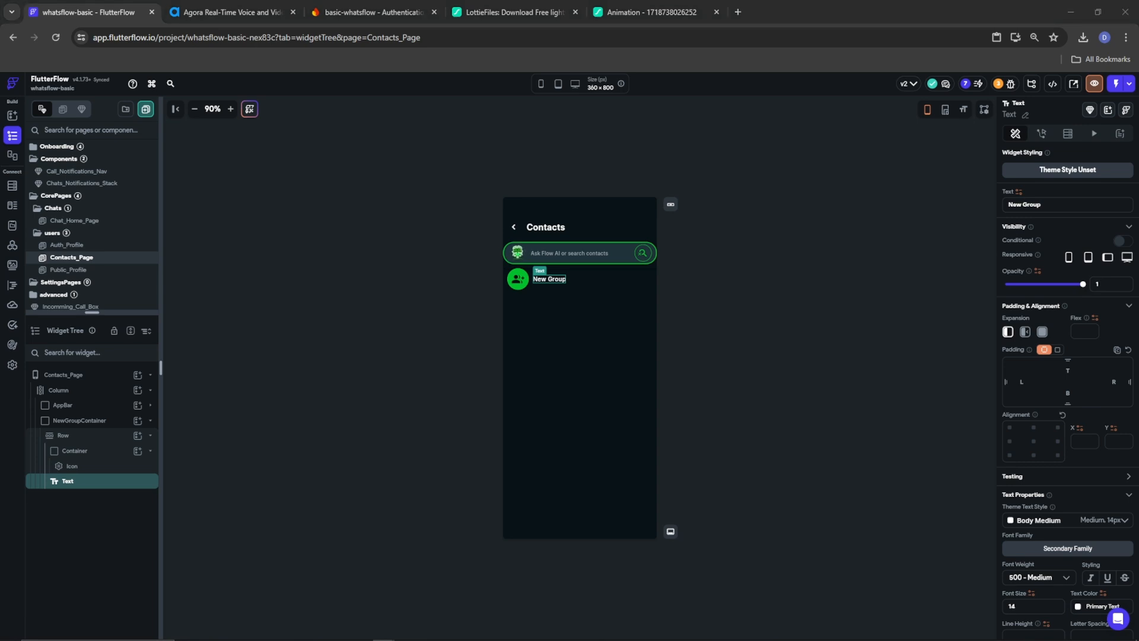
click(1053, 578)
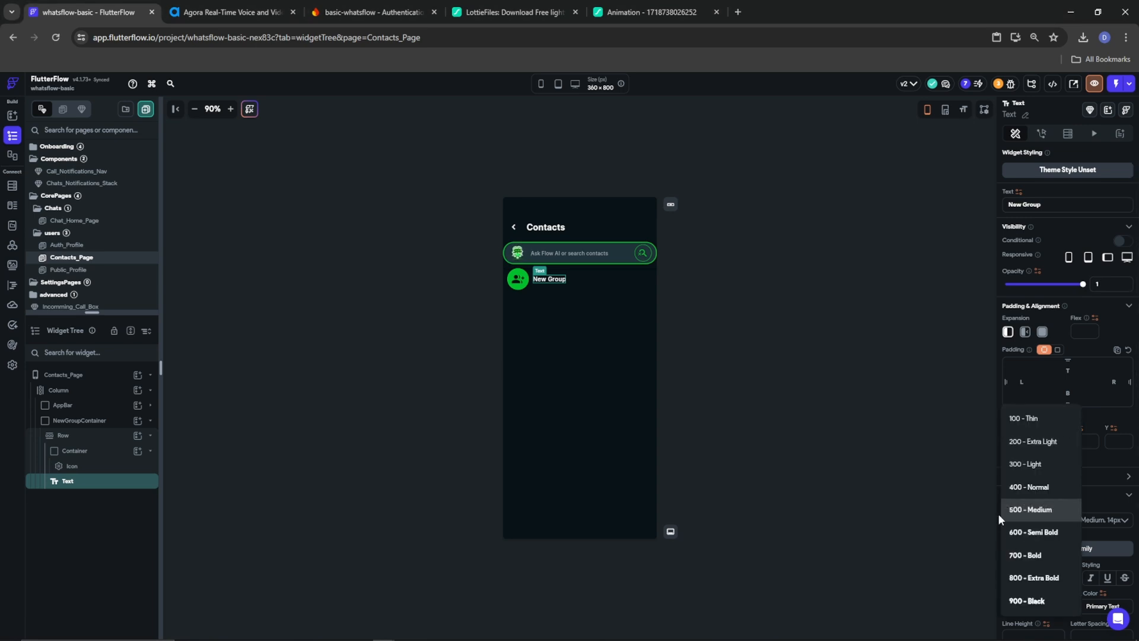
click(1038, 531)
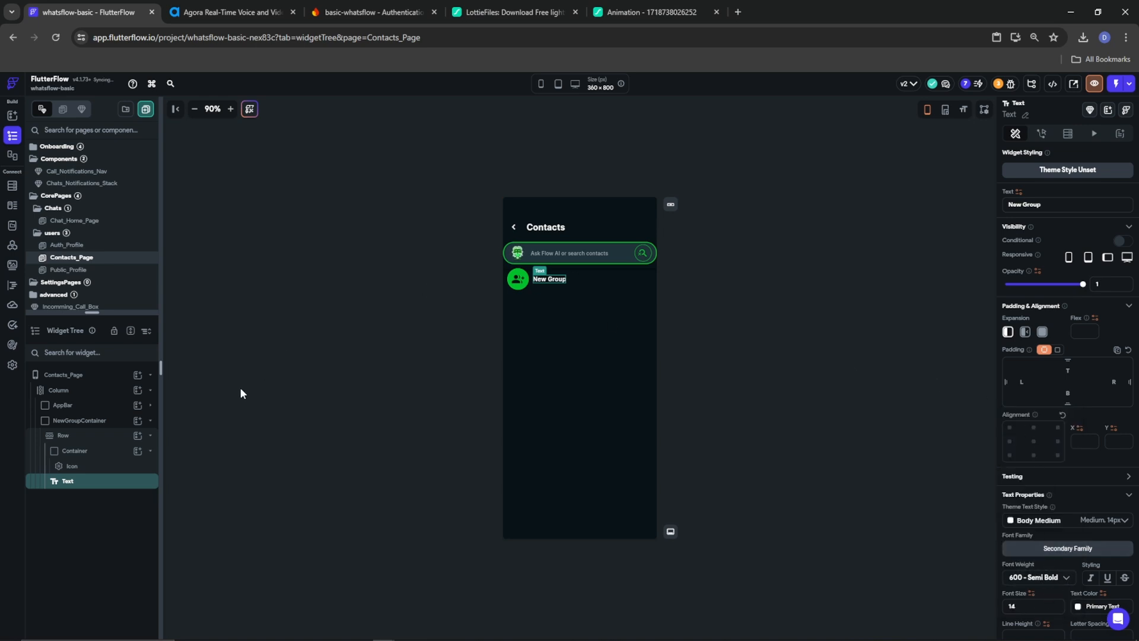
click(63, 437)
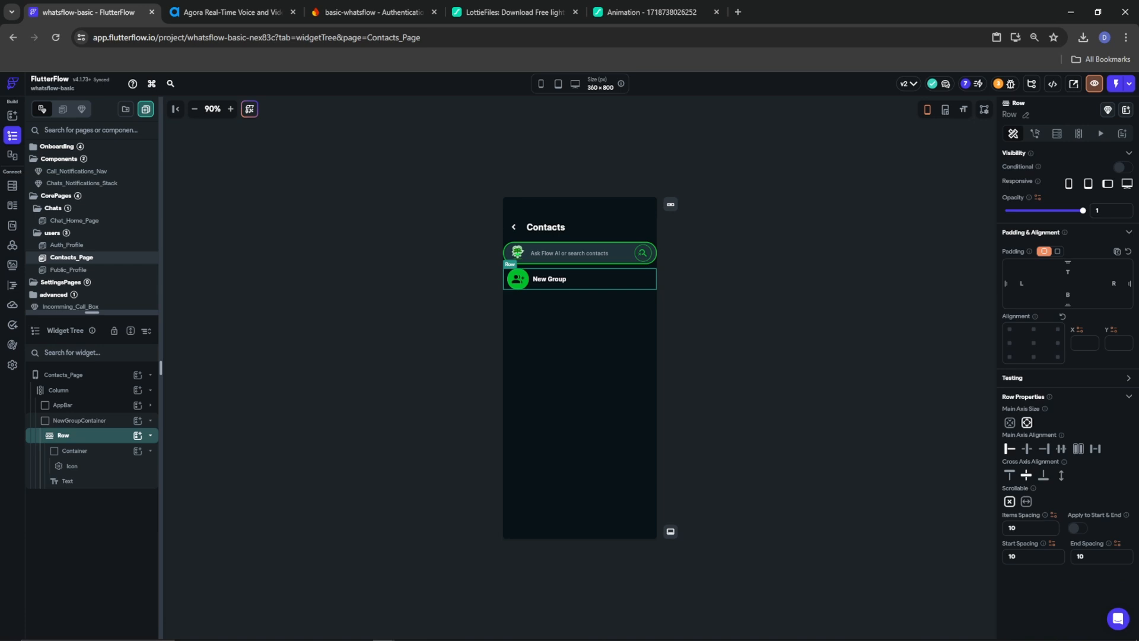
Duplicate the NewGroupContainer row
click(57, 421)
right_click(57, 421)
click(98, 421)
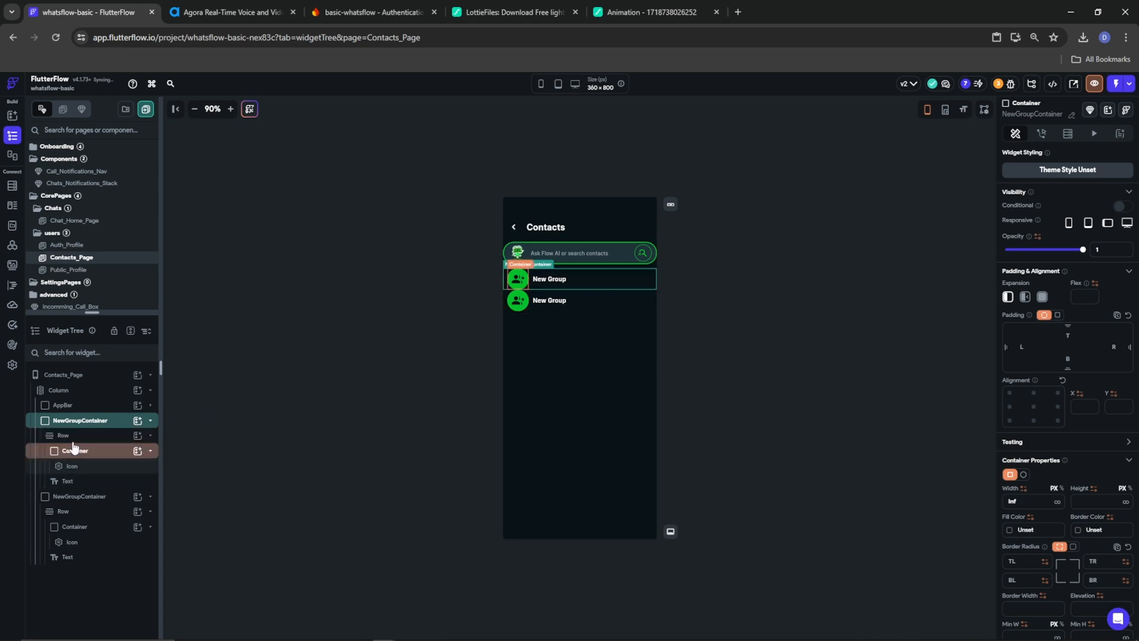
Give the page Column items spacing 10 and start spacing 20, and turn on the device frame
click(70, 391)
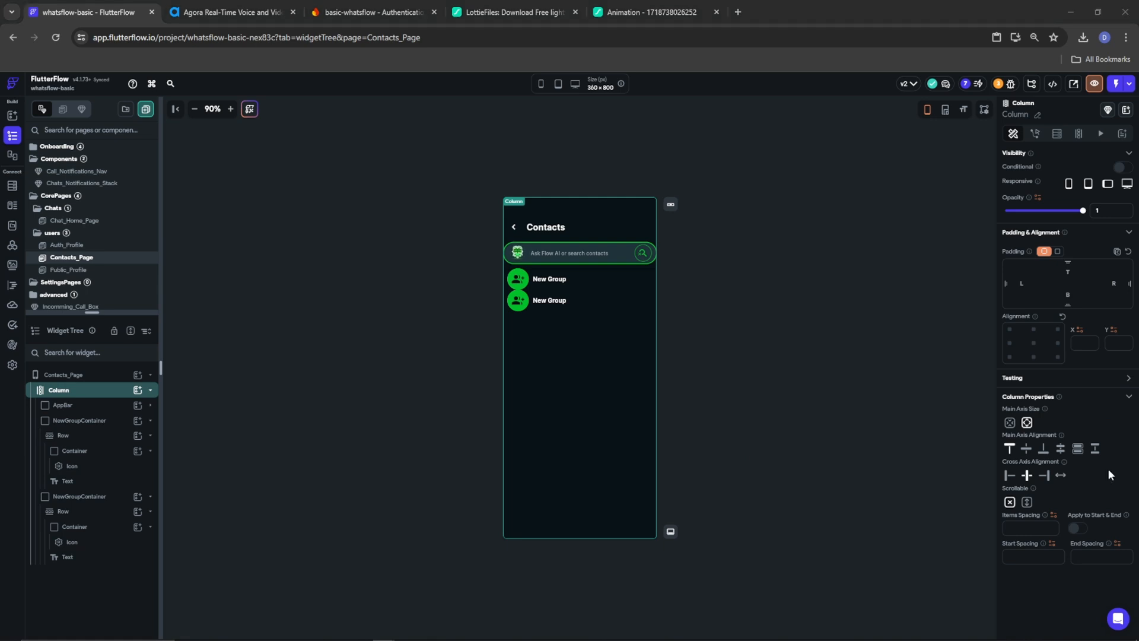
click(1031, 528)
text(10)
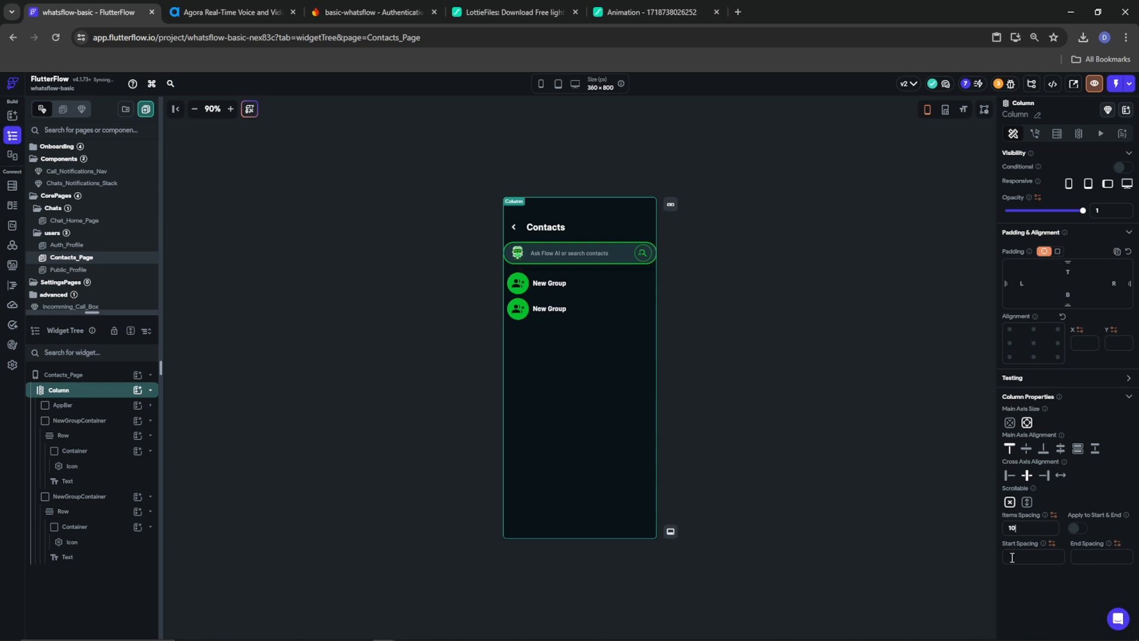
text(20)
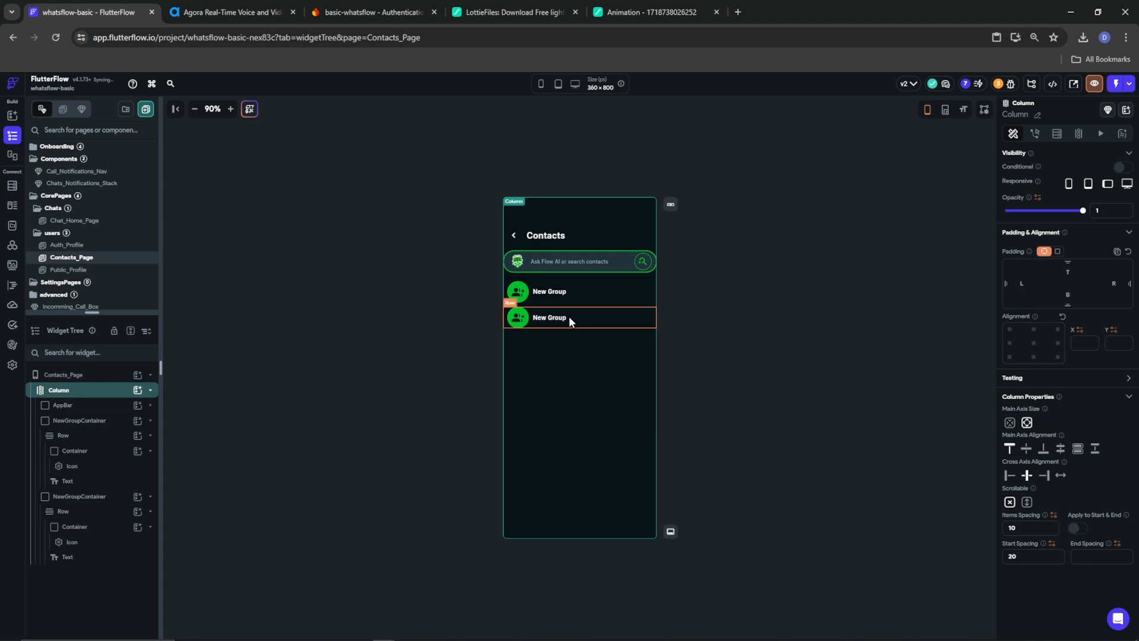
click(926, 111)
click(541, 86)
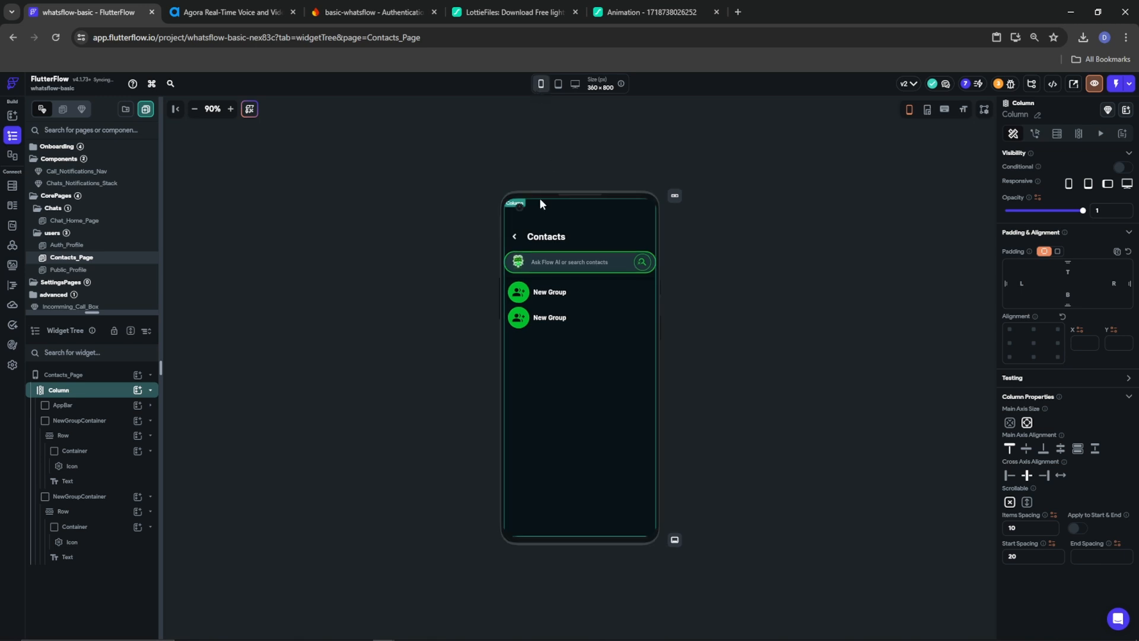
Clear the Column's 20 start spacing and preview the page on Galaxy Note 20 Ultra (412x883)
click(541, 86)
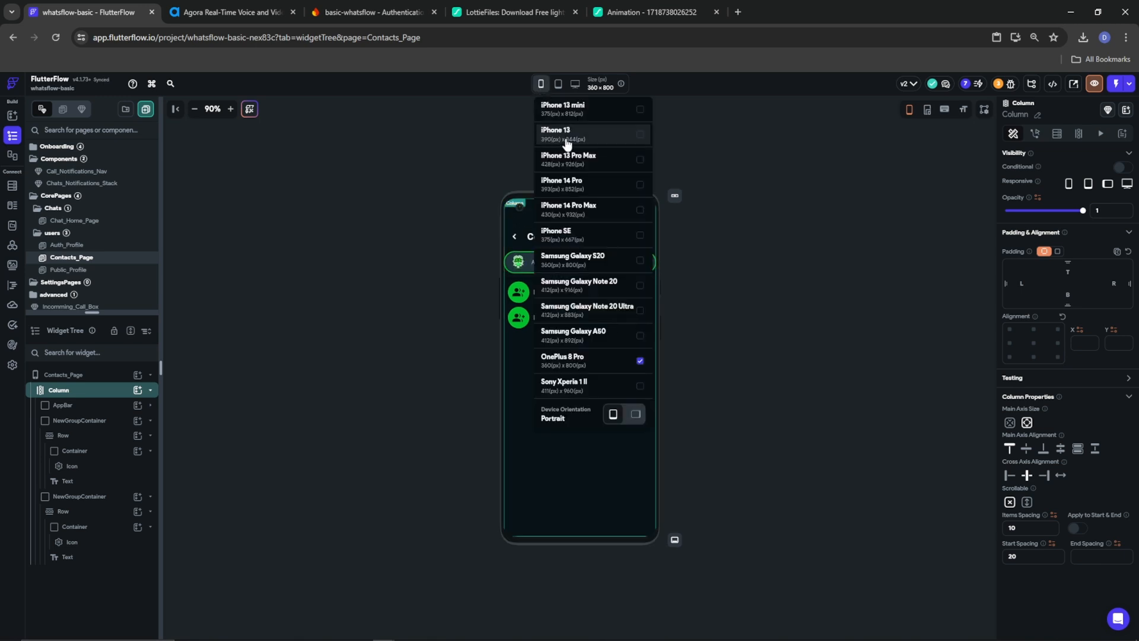
click(571, 142)
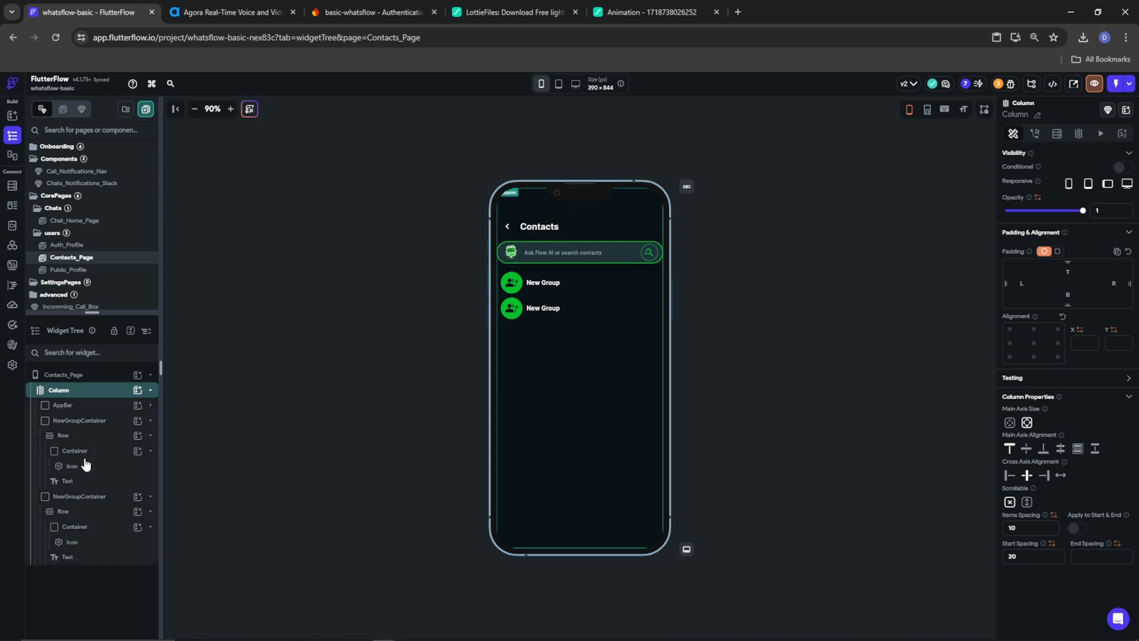
click(1027, 555)
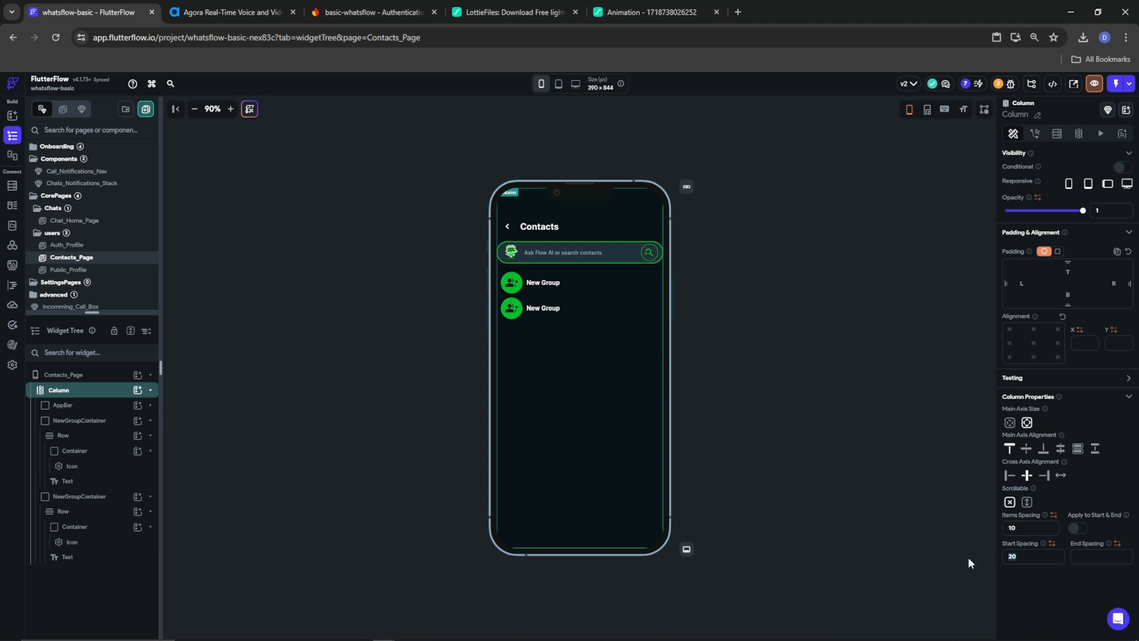
key(BackSpace)
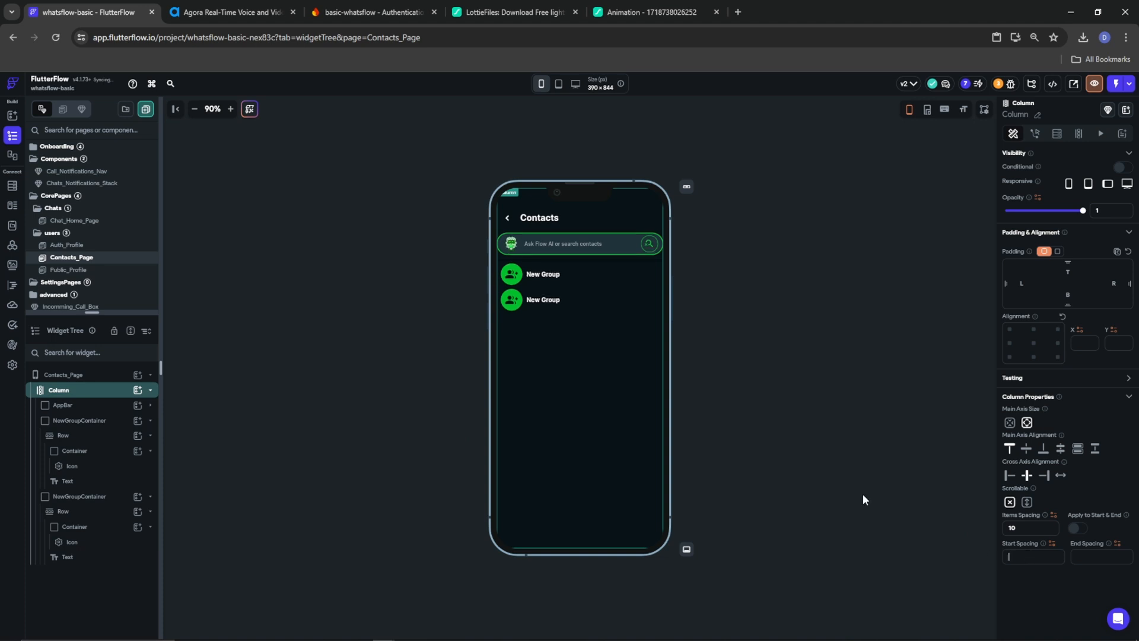
click(545, 87)
click(596, 309)
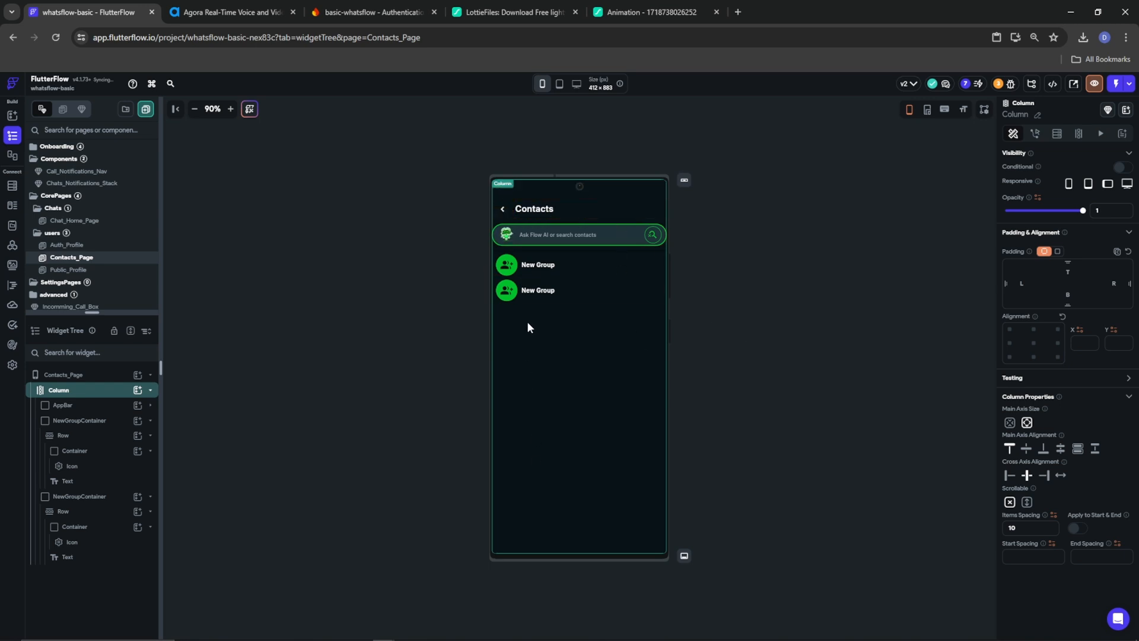
click(266, 387)
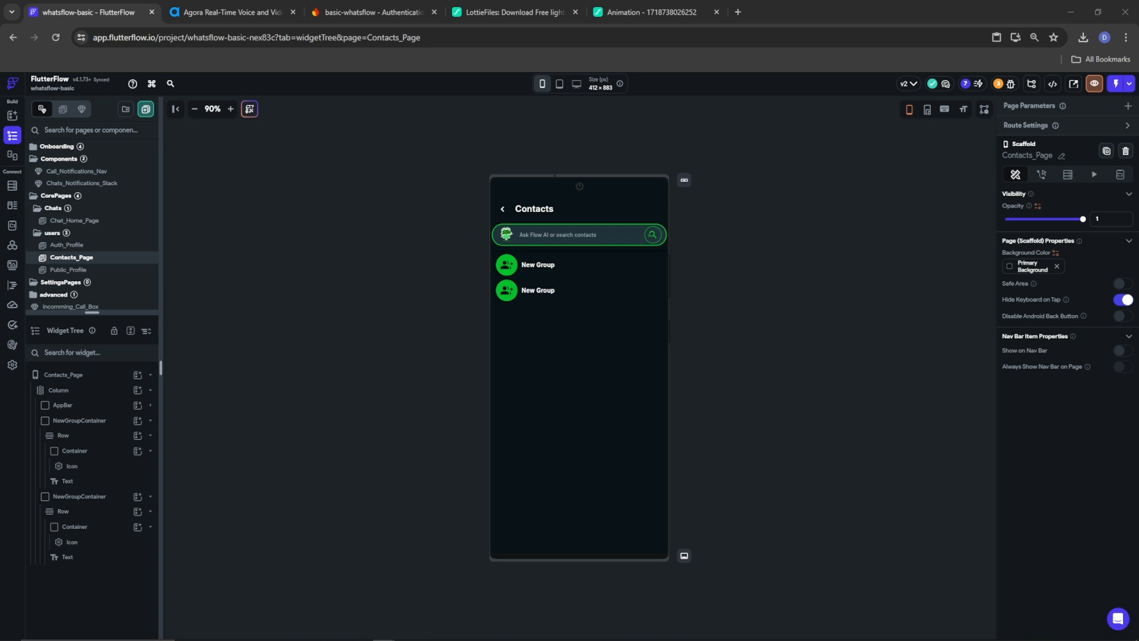
Inspect the group icons in both rows and leave the icon chooser without changes
click(538, 291)
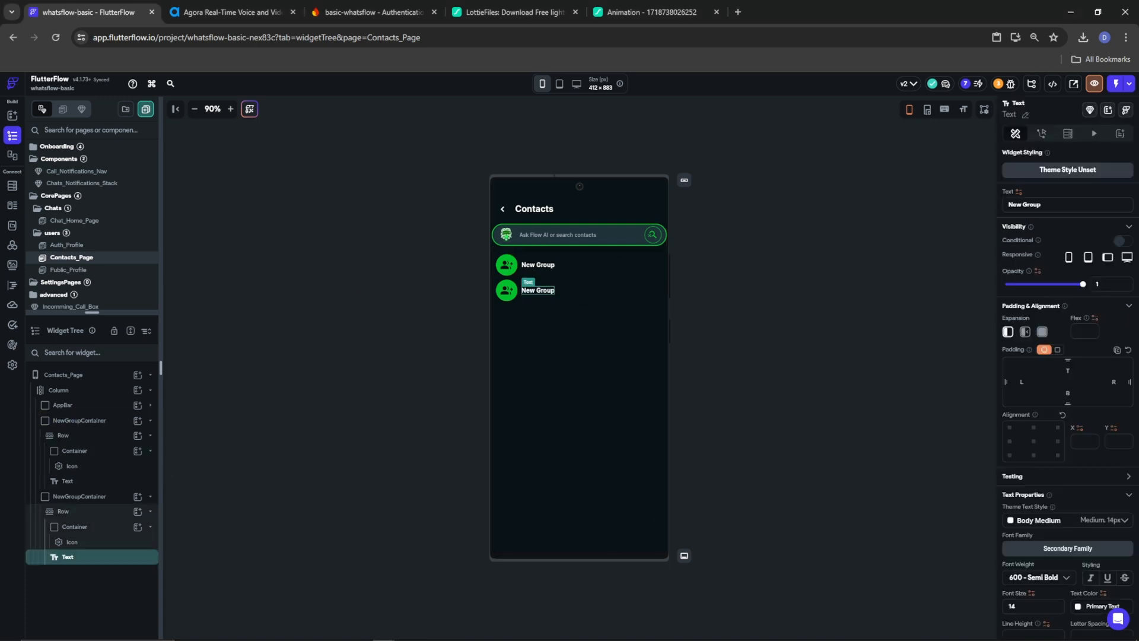
click(506, 293)
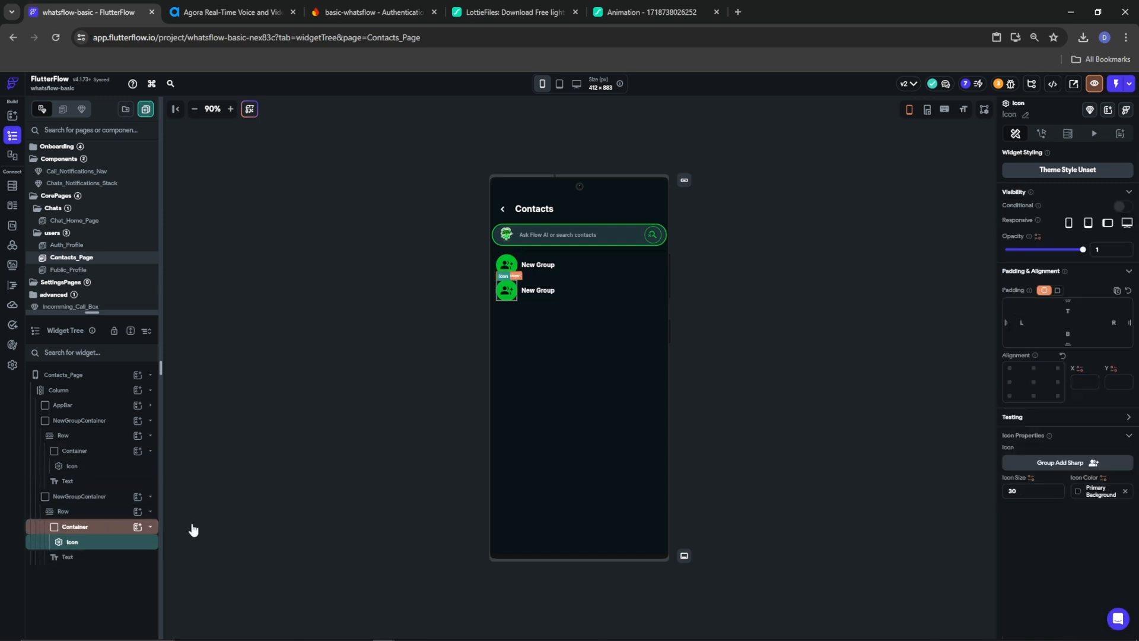
click(506, 264)
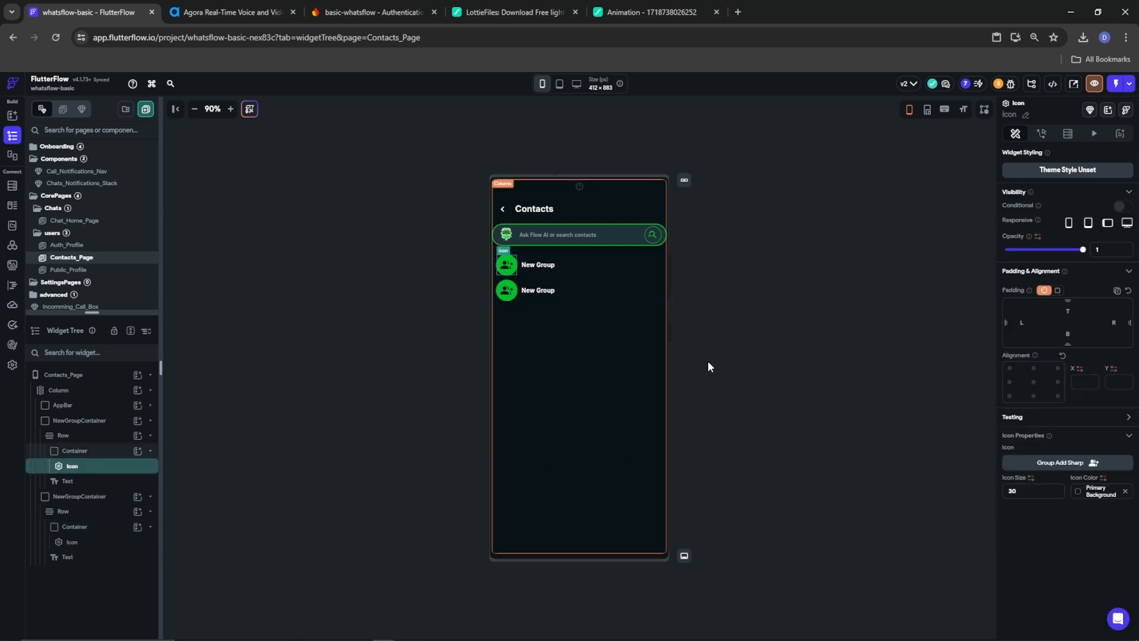
click(1074, 465)
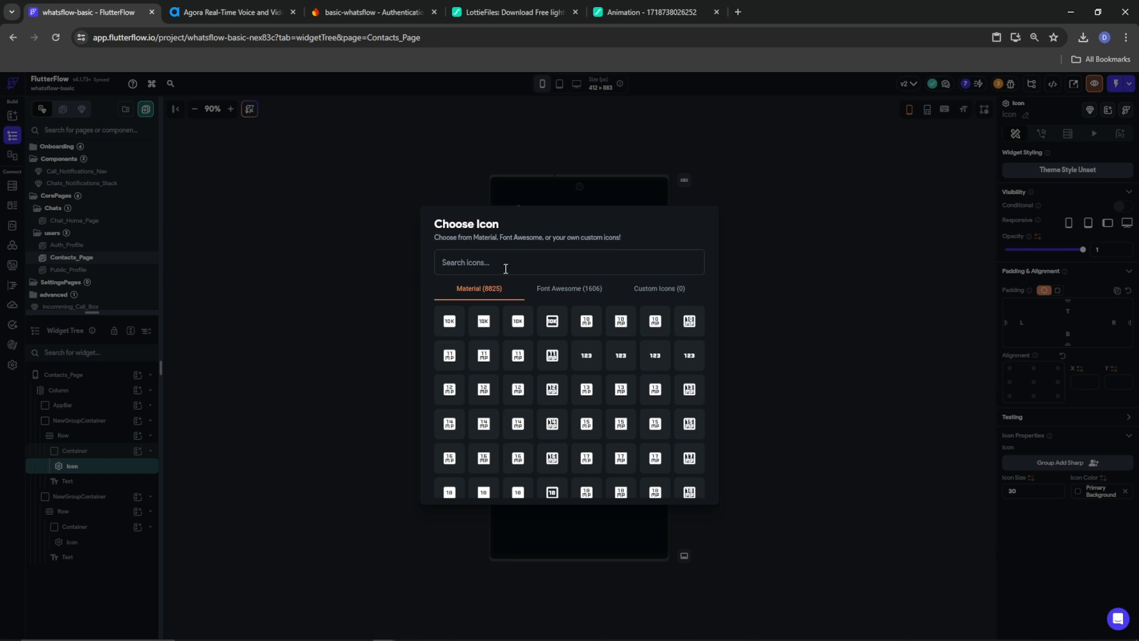
click(758, 222)
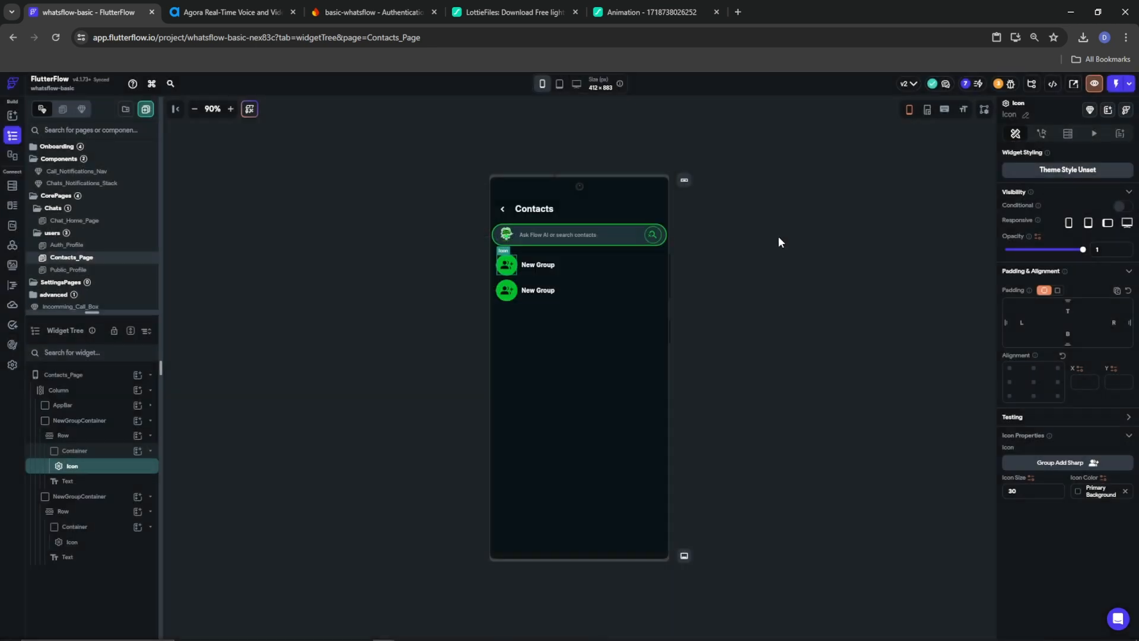
Delete the duplicated NewGroupContainer
click(586, 294)
click(75, 496)
right_click(74, 496)
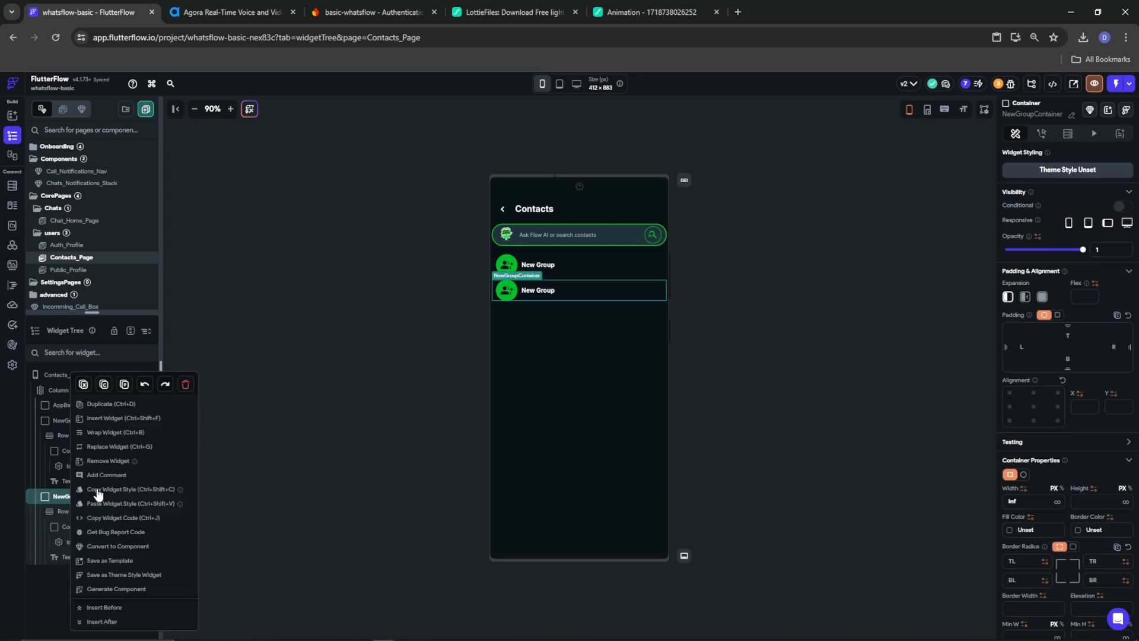
click(185, 384)
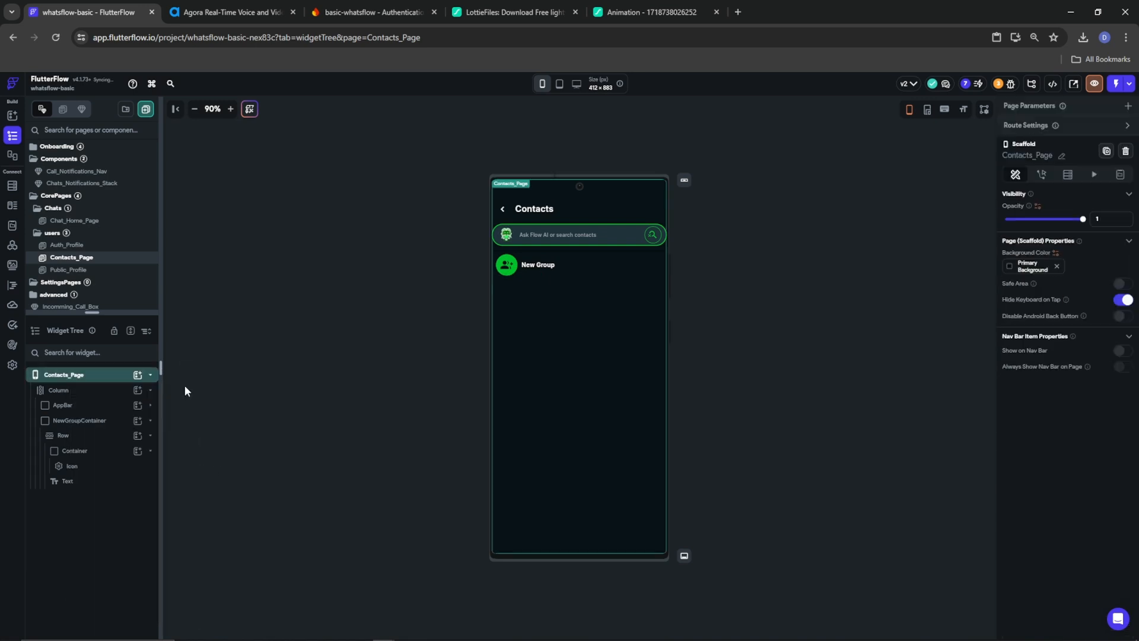
click(576, 256)
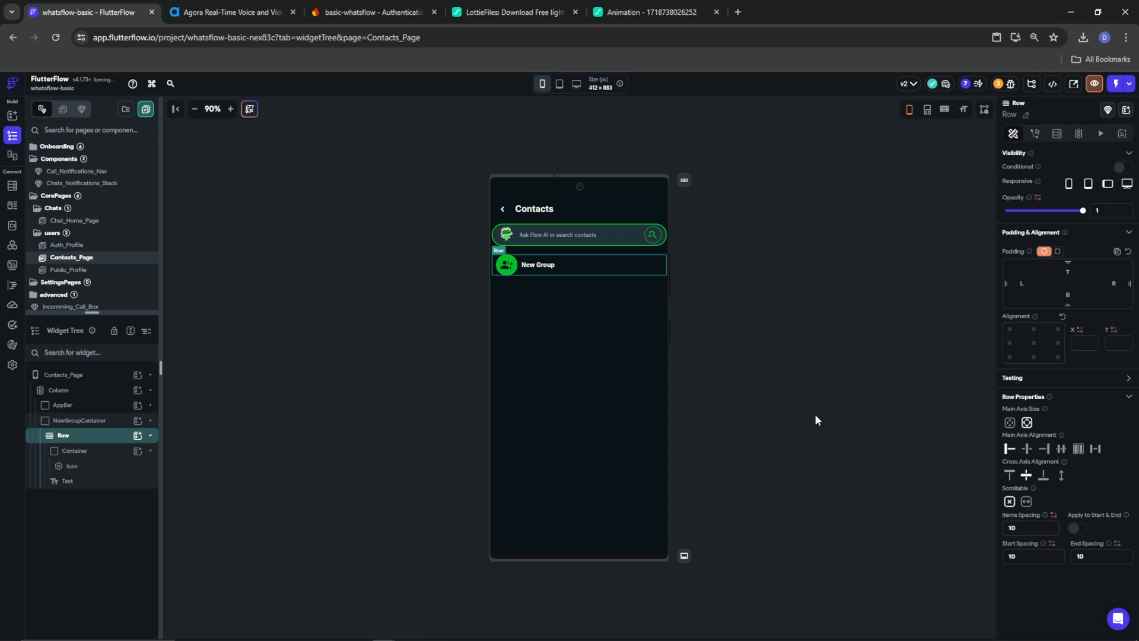
Add a 'My Contact' Text to the Column, aligned centre-left, 700 Bold, font size 18
click(66, 391)
click(138, 390)
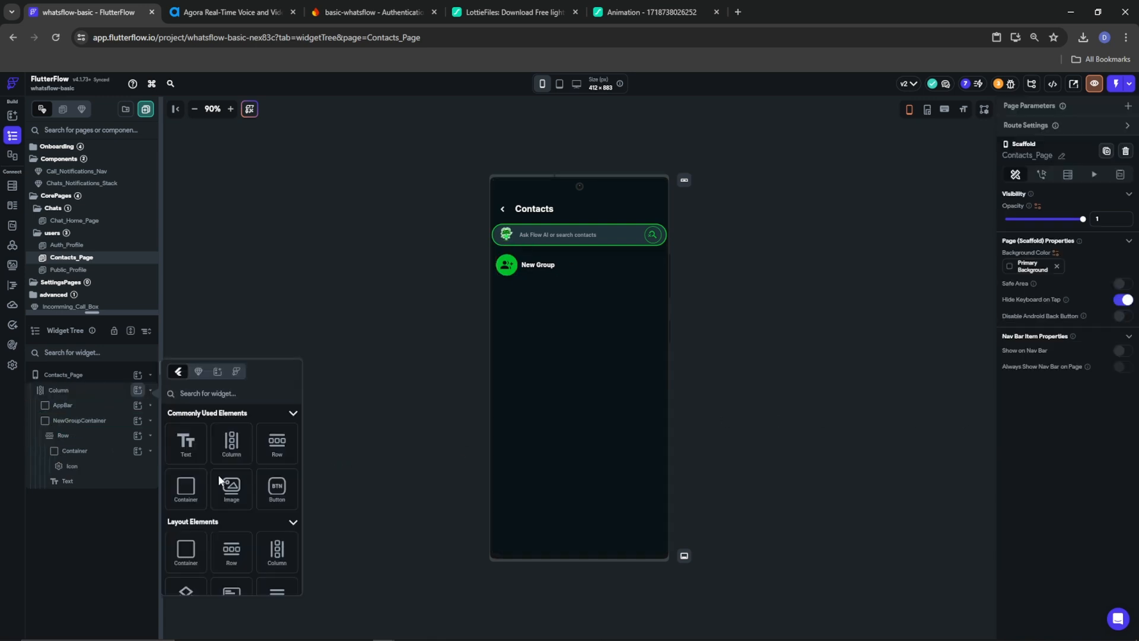
click(196, 449)
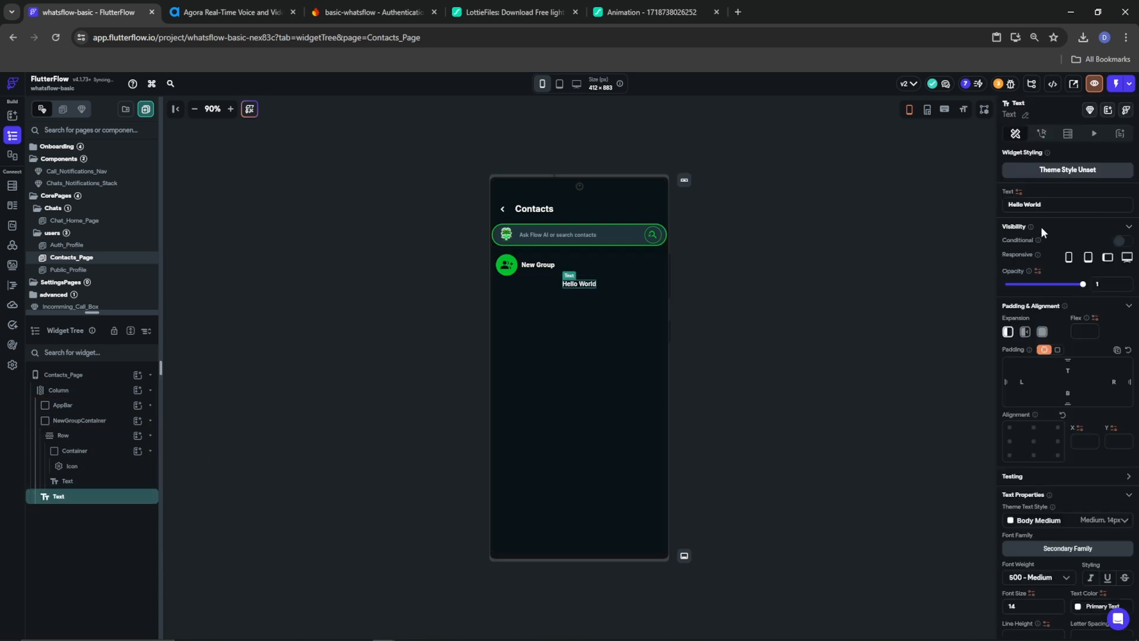
drag(1060, 202, 973, 204)
text(My Clo)
key(BackSpace)
key(BackSpace)
text(ontact)
click(1009, 441)
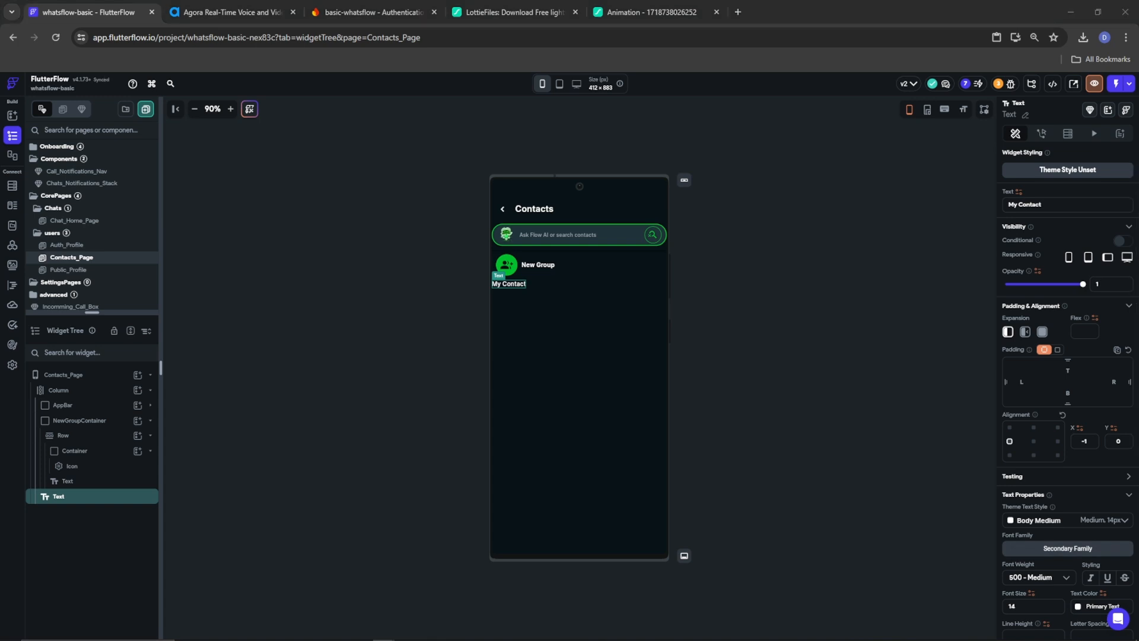
click(1050, 579)
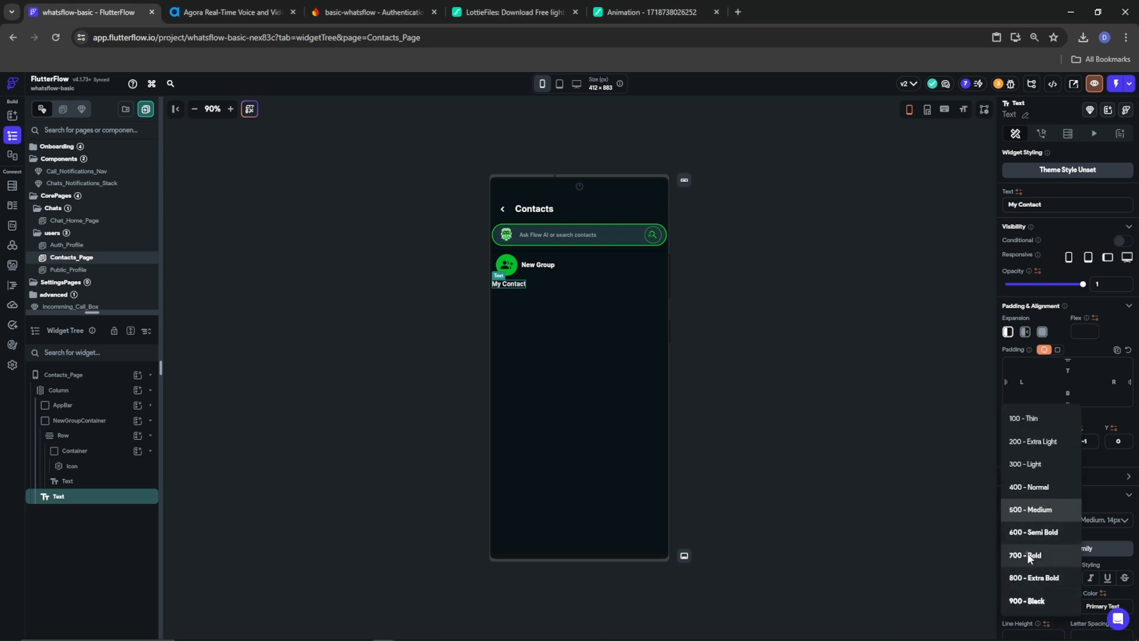
click(1031, 556)
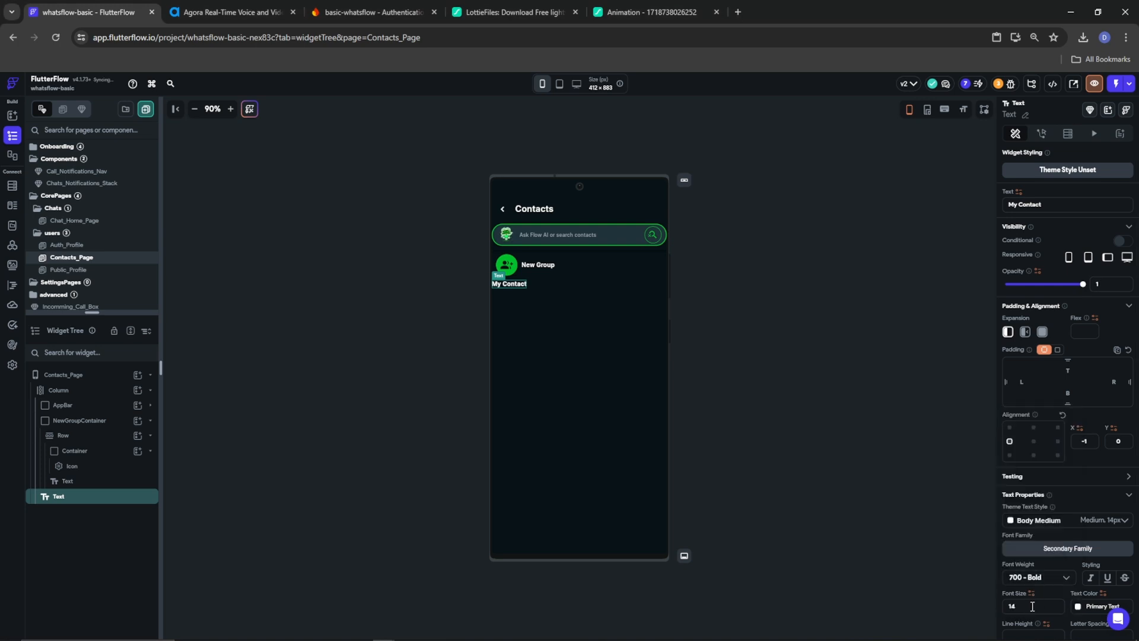
text(18)
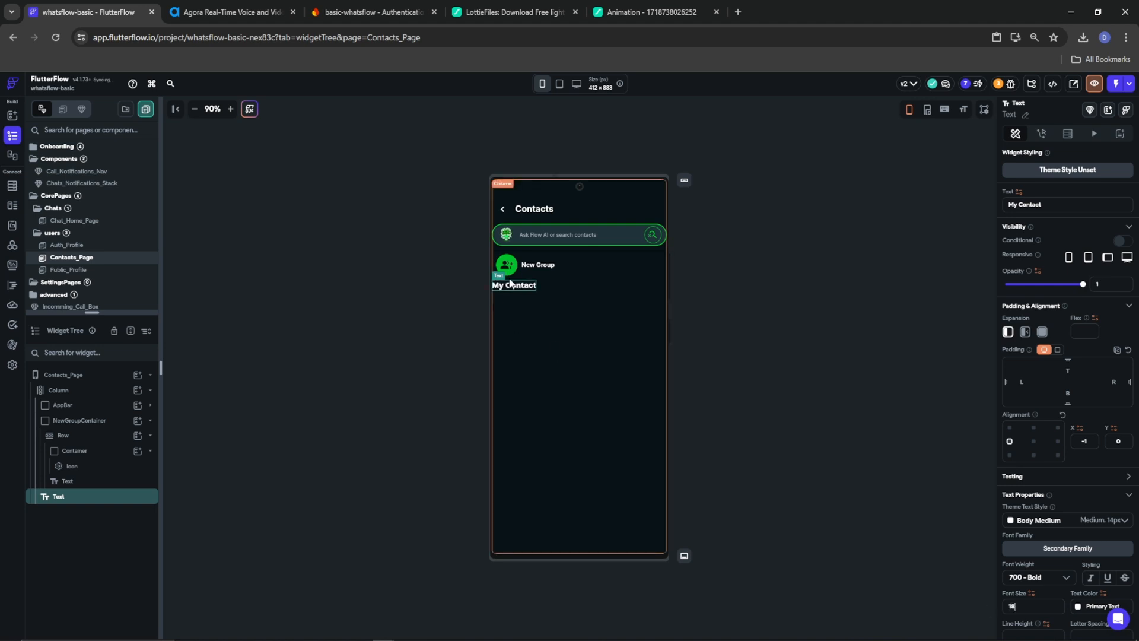
right_click(74, 503)
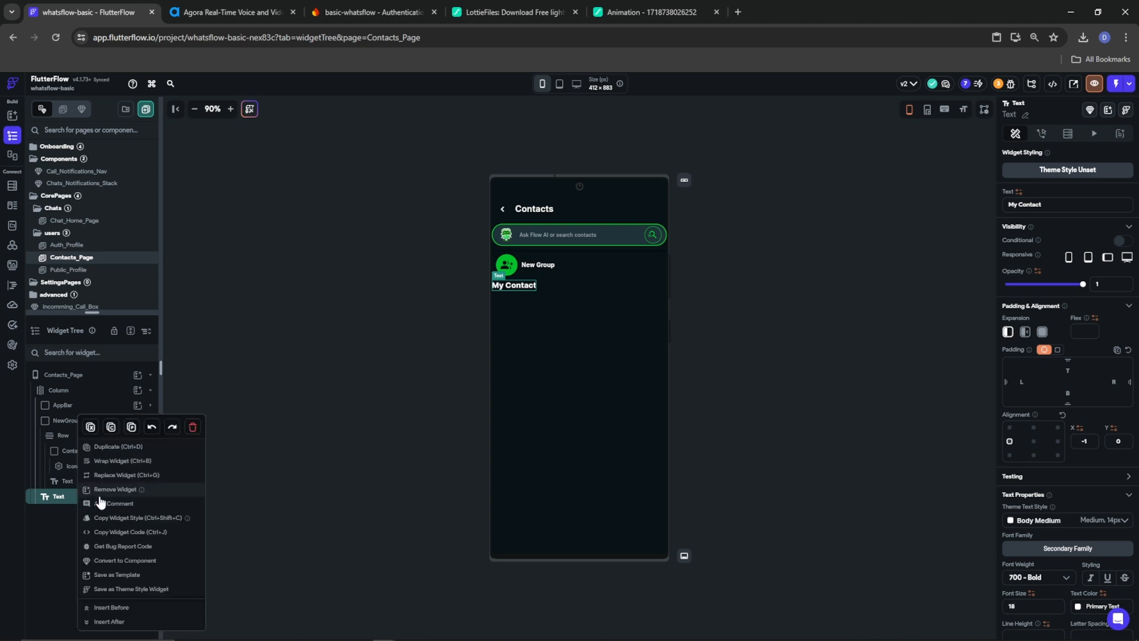
Wrap My Contact in a Column, add a ListView beneath it, and start adding a backend query
click(119, 460)
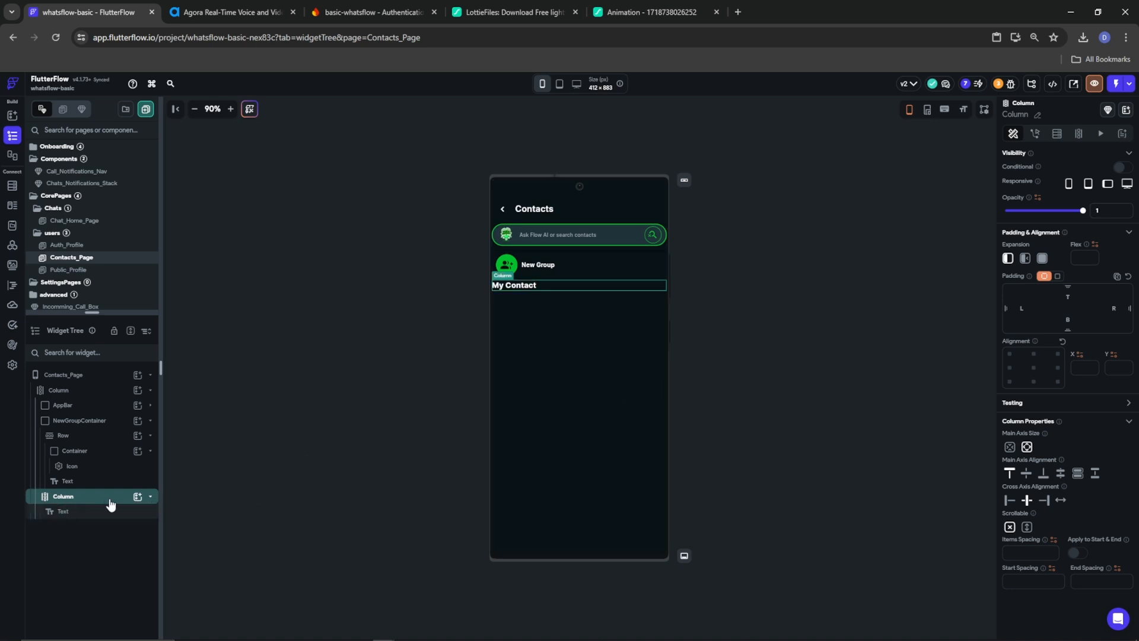
click(90, 511)
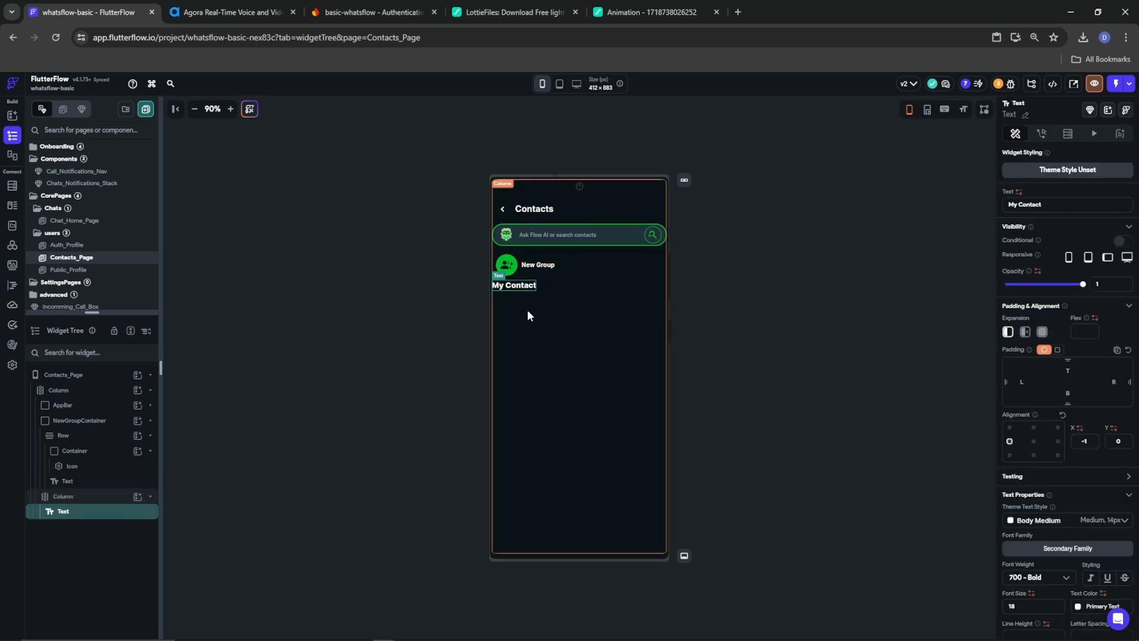
click(125, 497)
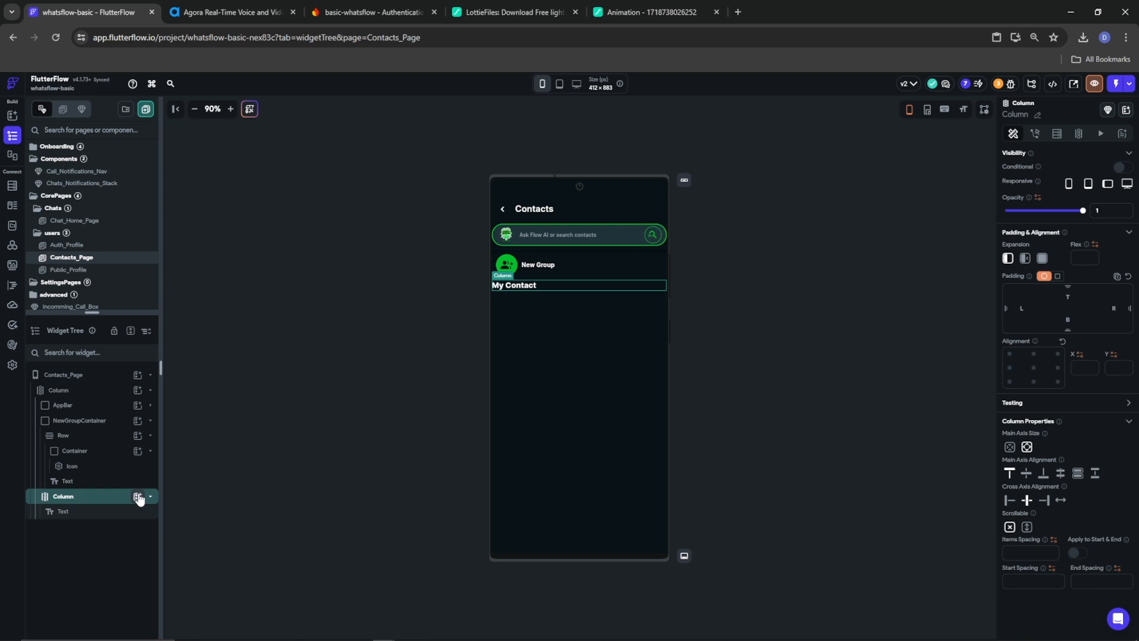
click(138, 497)
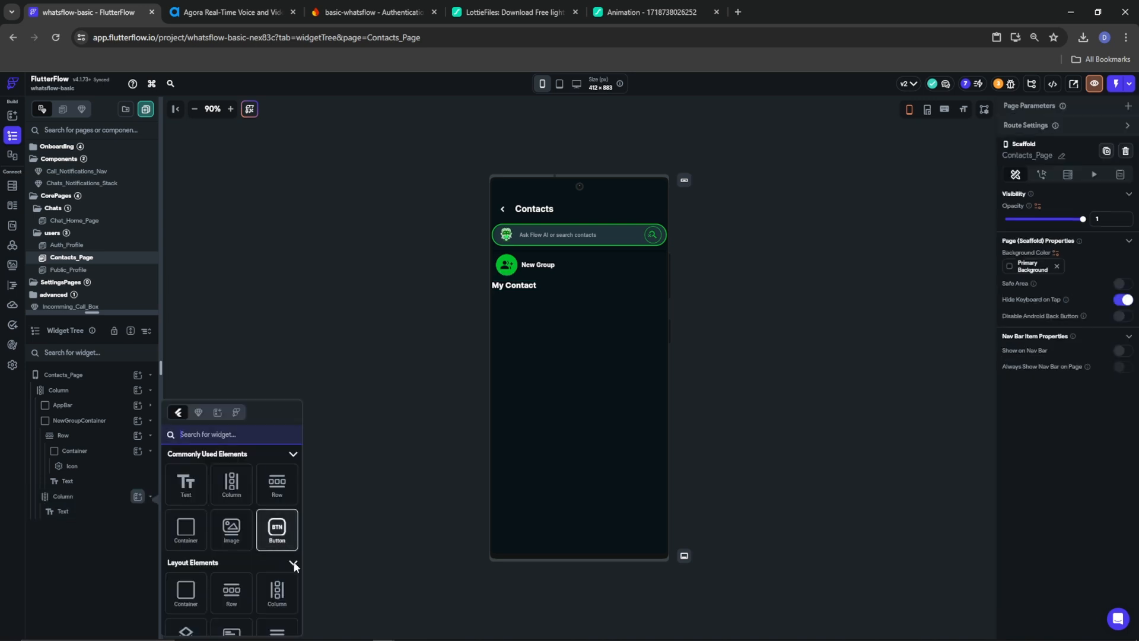
click(277, 628)
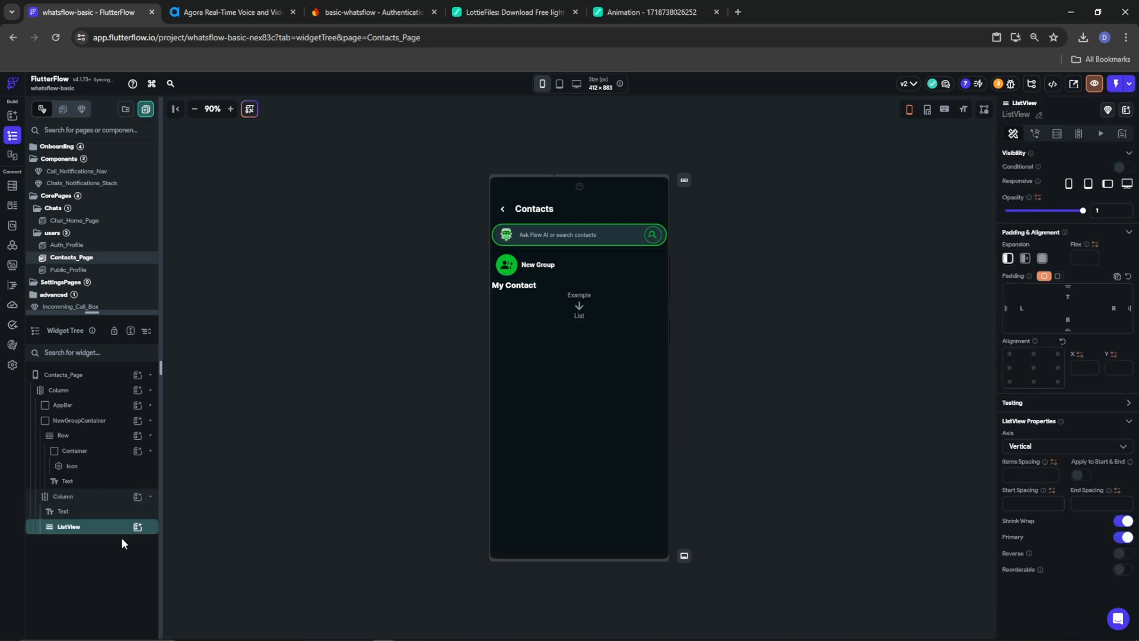
click(1064, 138)
click(1031, 157)
Query the users collection and exclude the current user from results
click(881, 155)
click(882, 213)
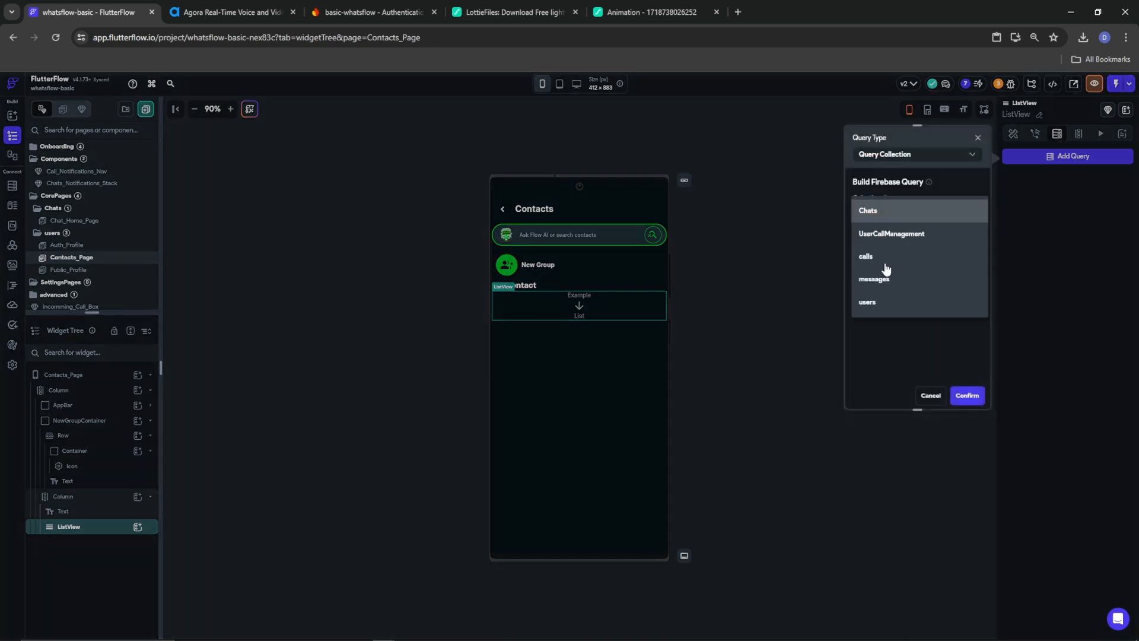
click(867, 302)
scroll(904, 314, down, 3)
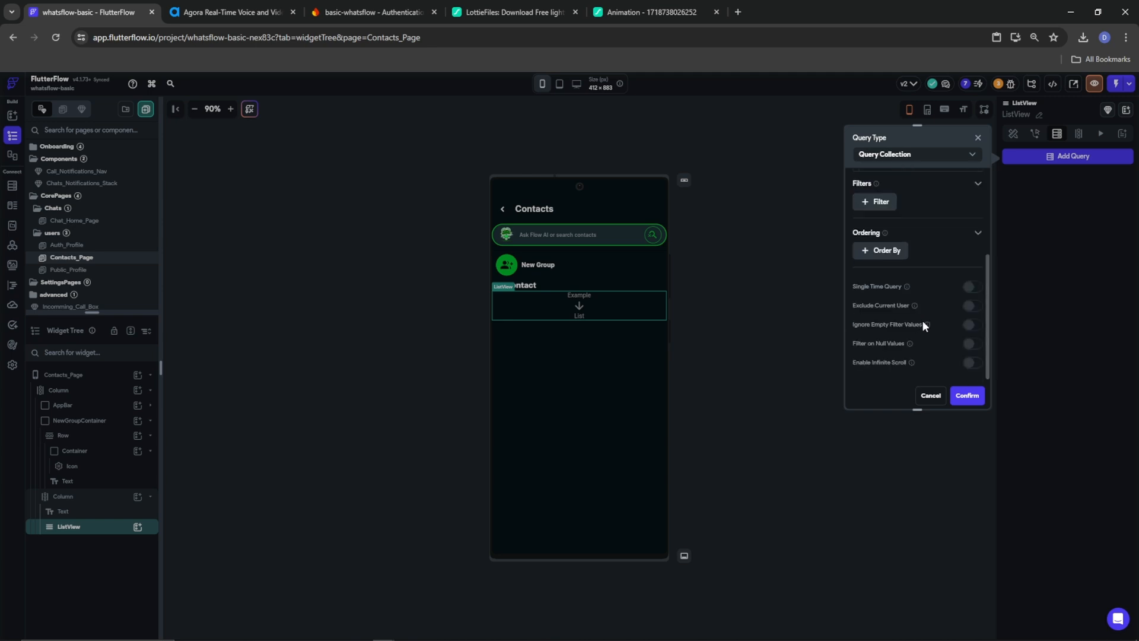
click(970, 306)
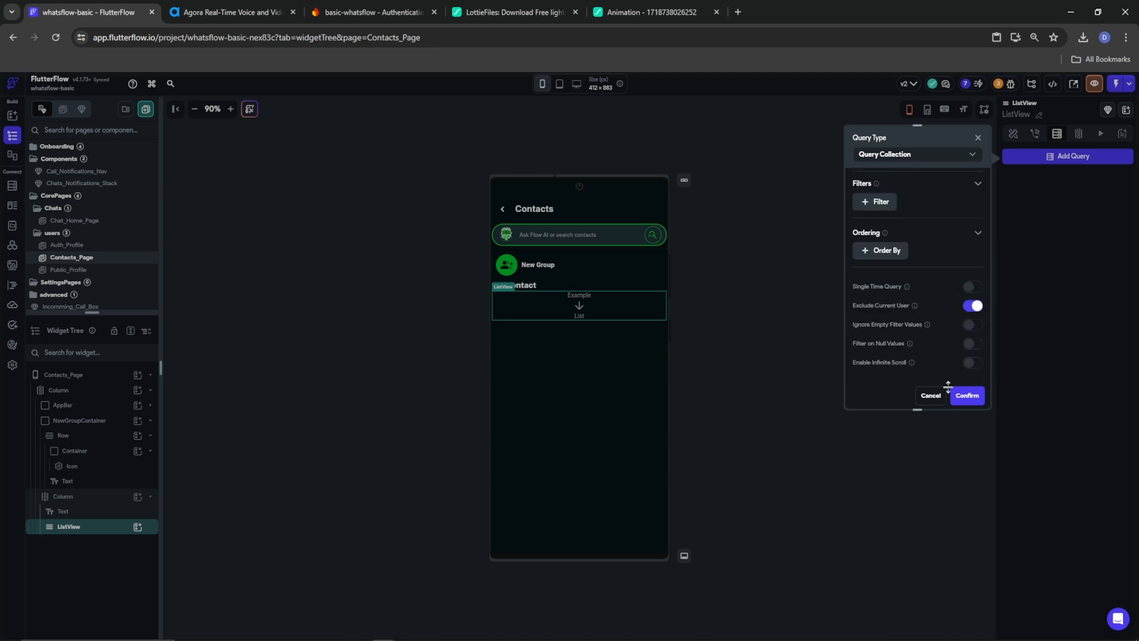
scroll(920, 347, up, 3)
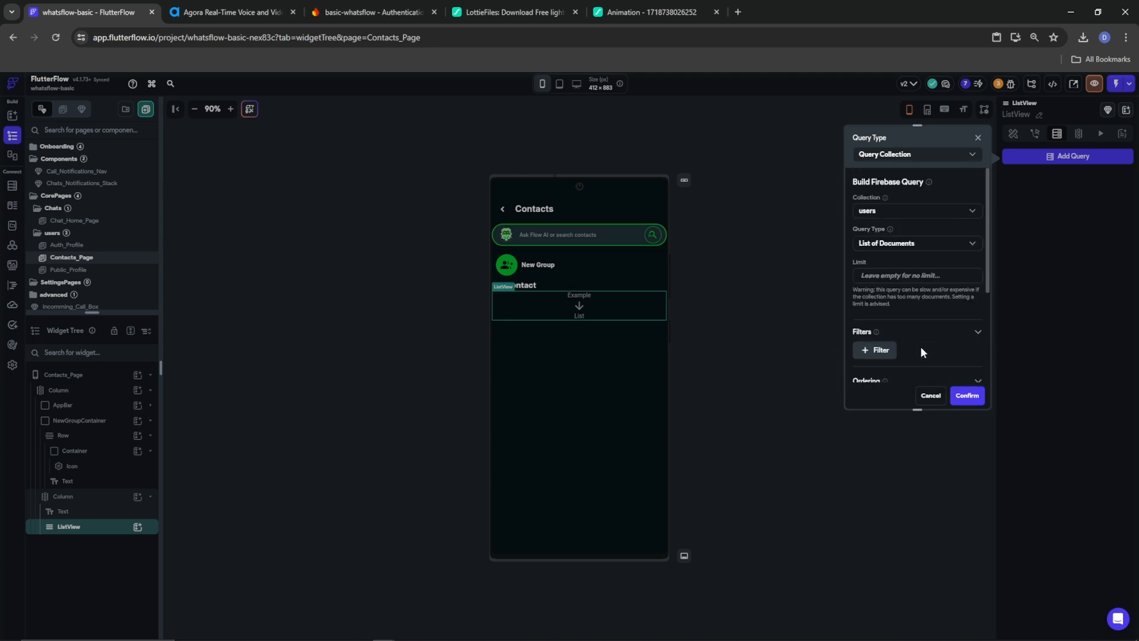
scroll(920, 346, down, 3)
Order the query by display_name decreasing and confirm the backend query
click(888, 250)
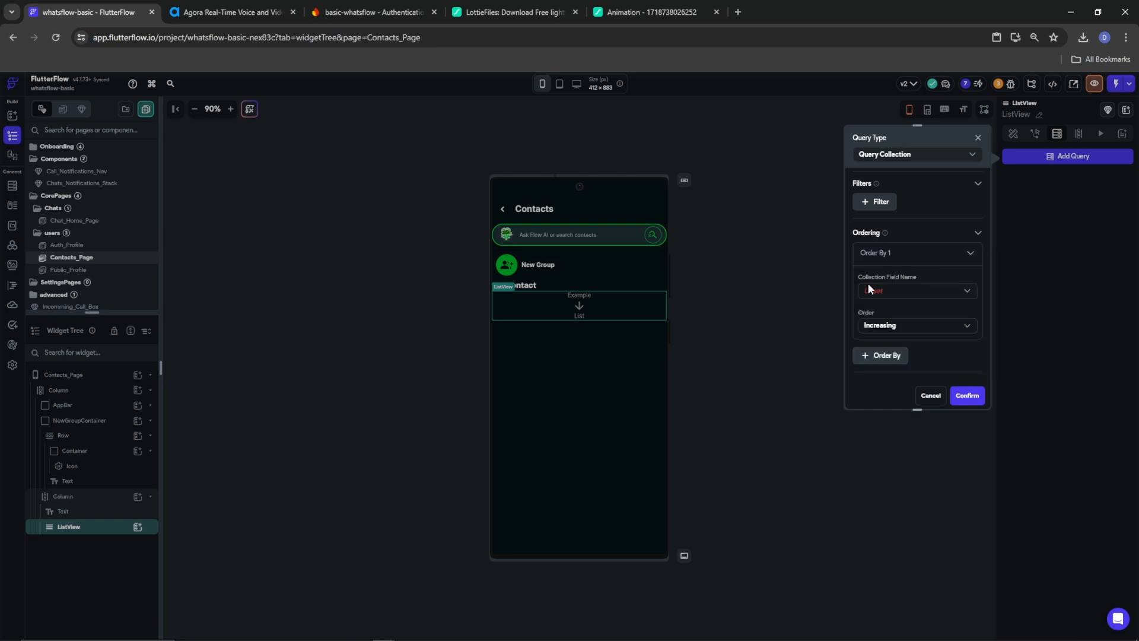
click(875, 290)
click(884, 313)
click(879, 325)
click(896, 348)
click(967, 395)
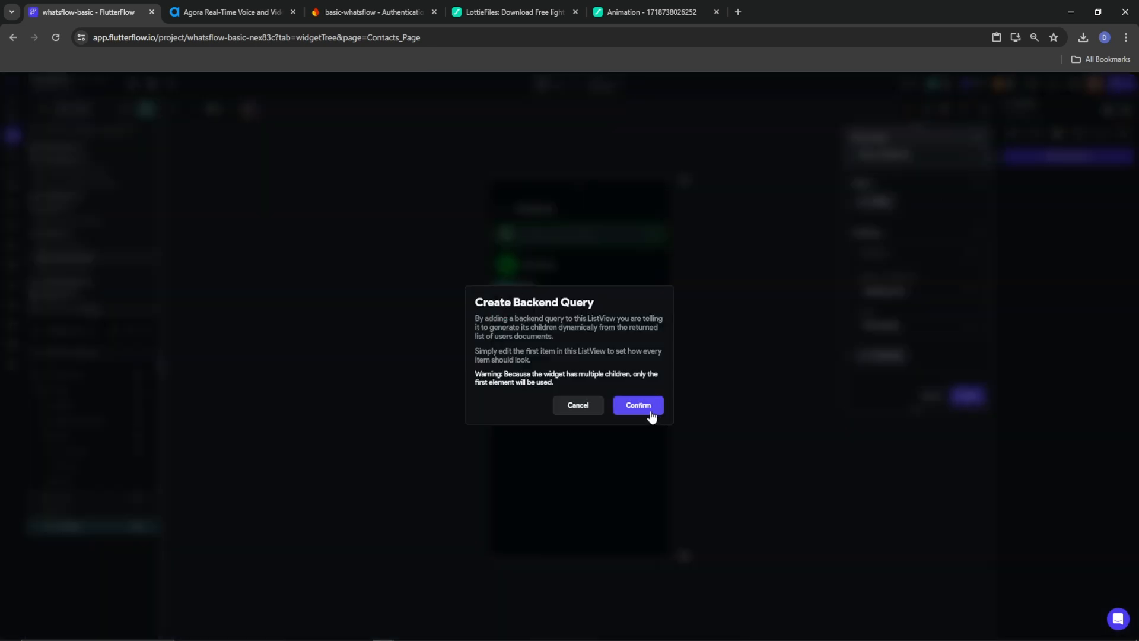
click(650, 412)
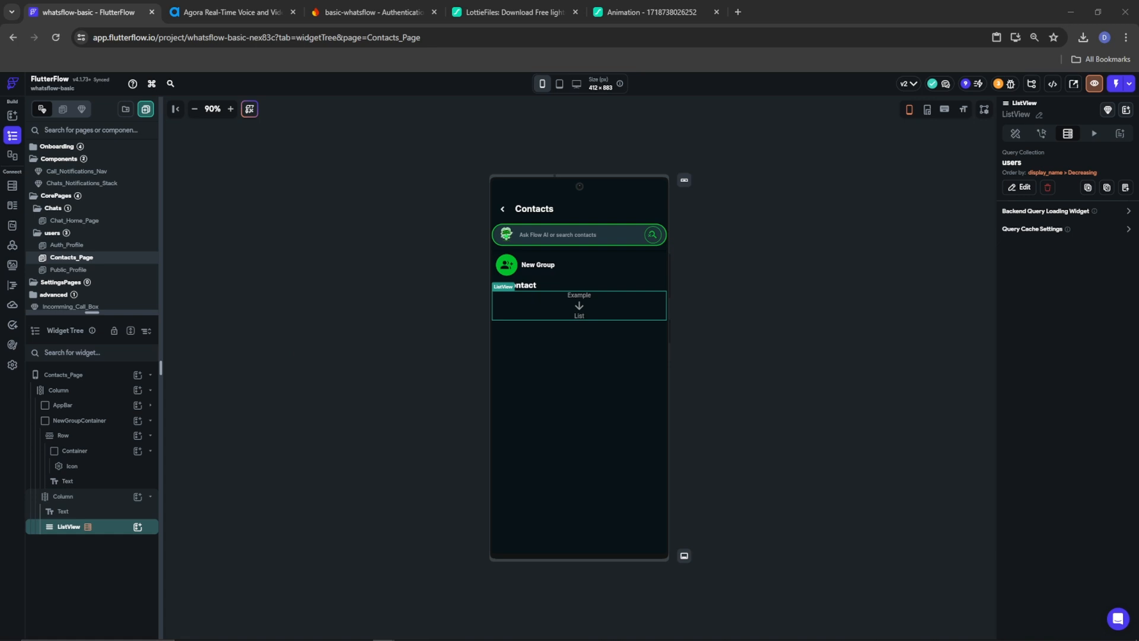
Add a Container to the ListView with no fixed width or height and 10 px side padding
click(137, 526)
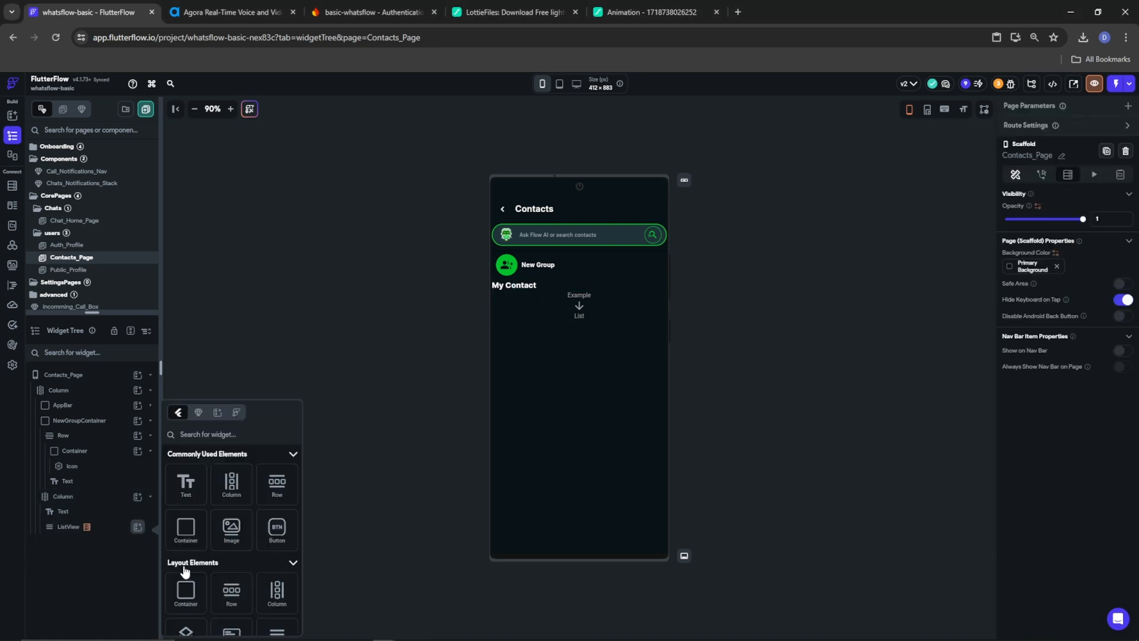
click(182, 539)
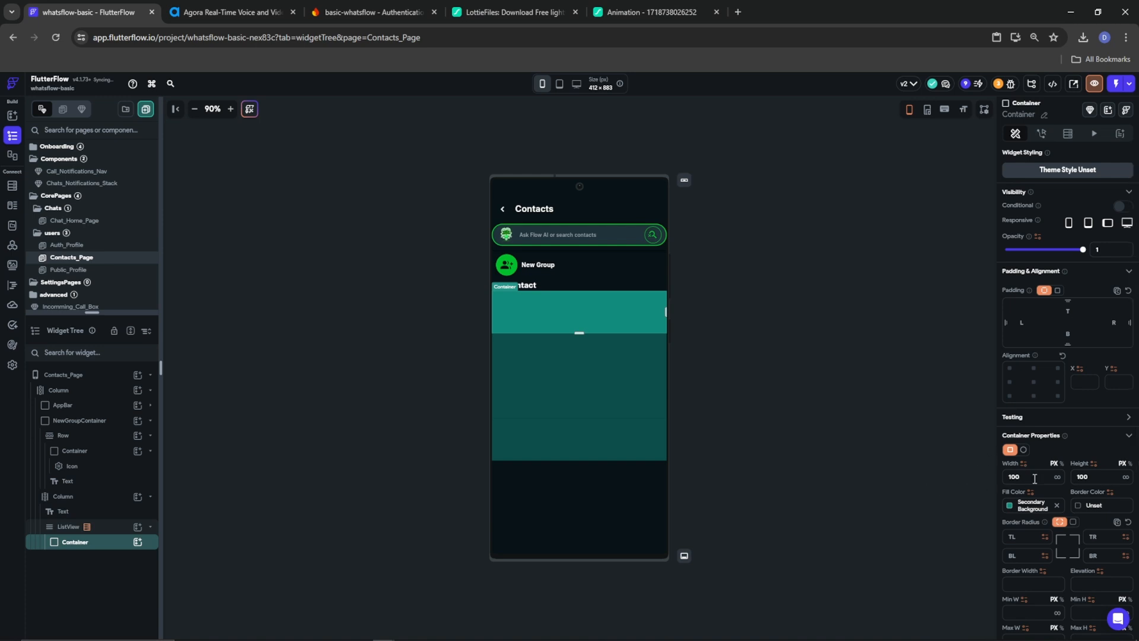
double_click(1014, 477)
key(BackSpace)
key(Tab)
key(BackSpace)
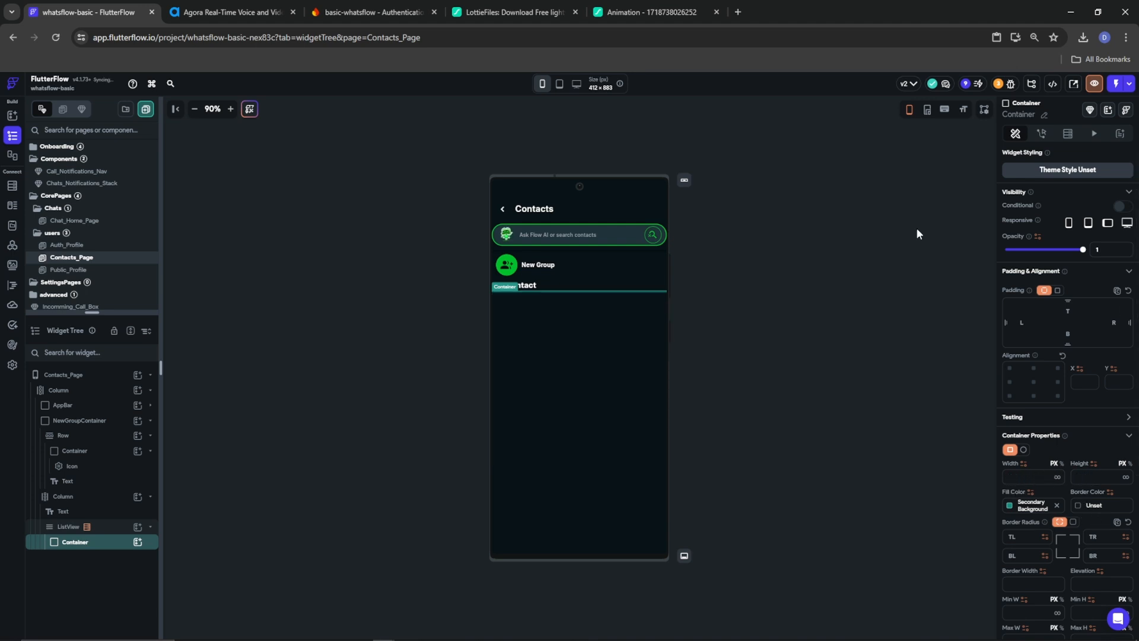
text(10)
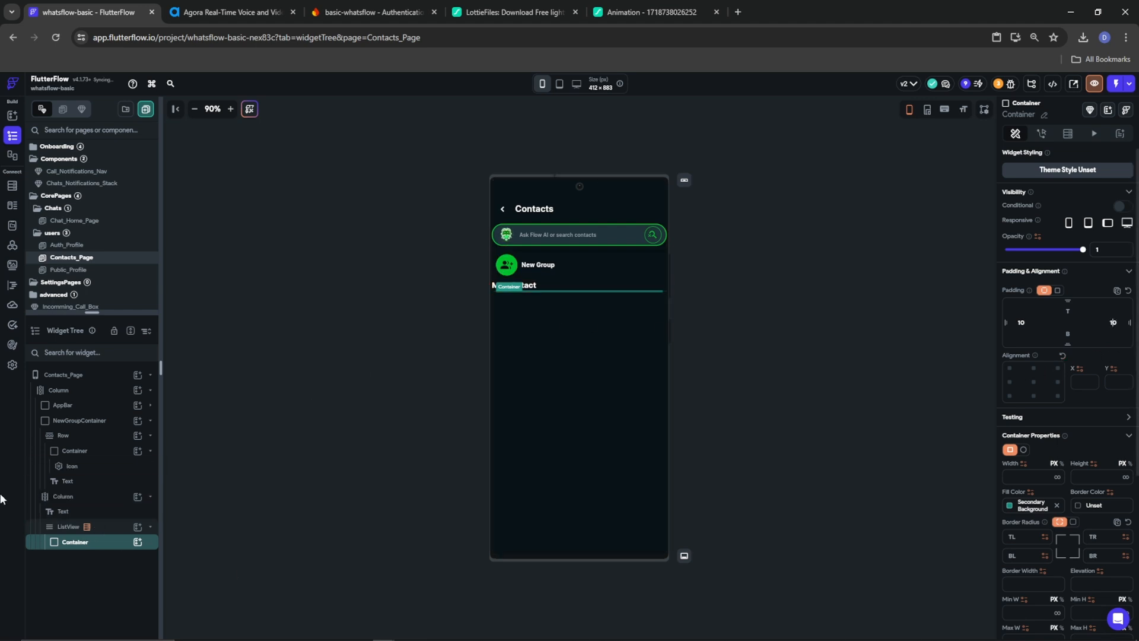
Put a Row inside the Container and unset the Container's fill colour
click(137, 542)
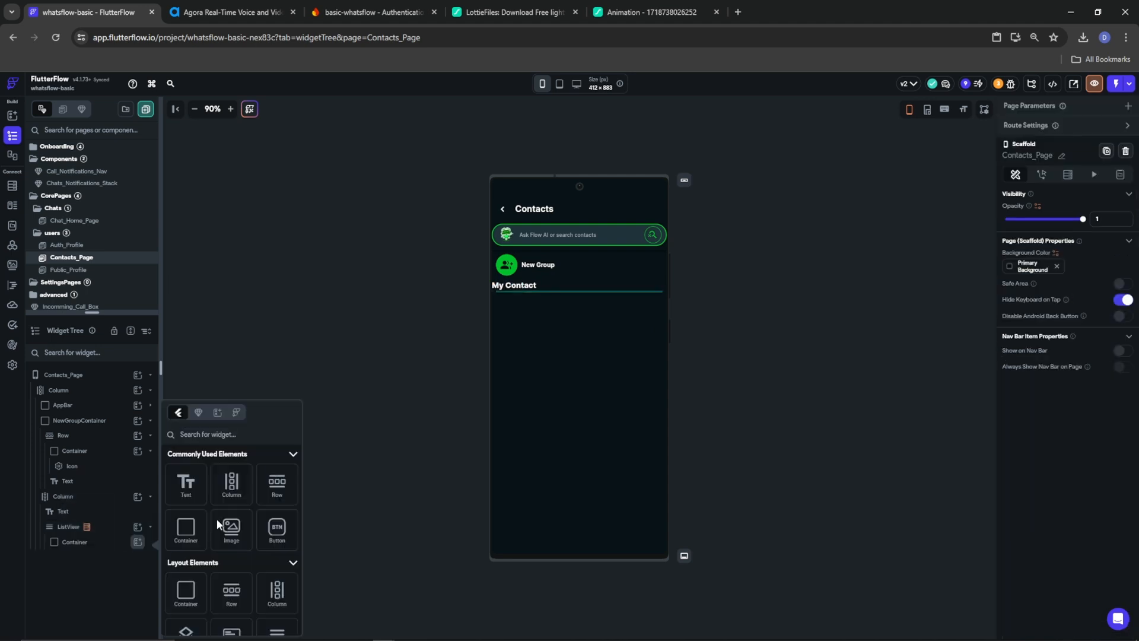
click(277, 485)
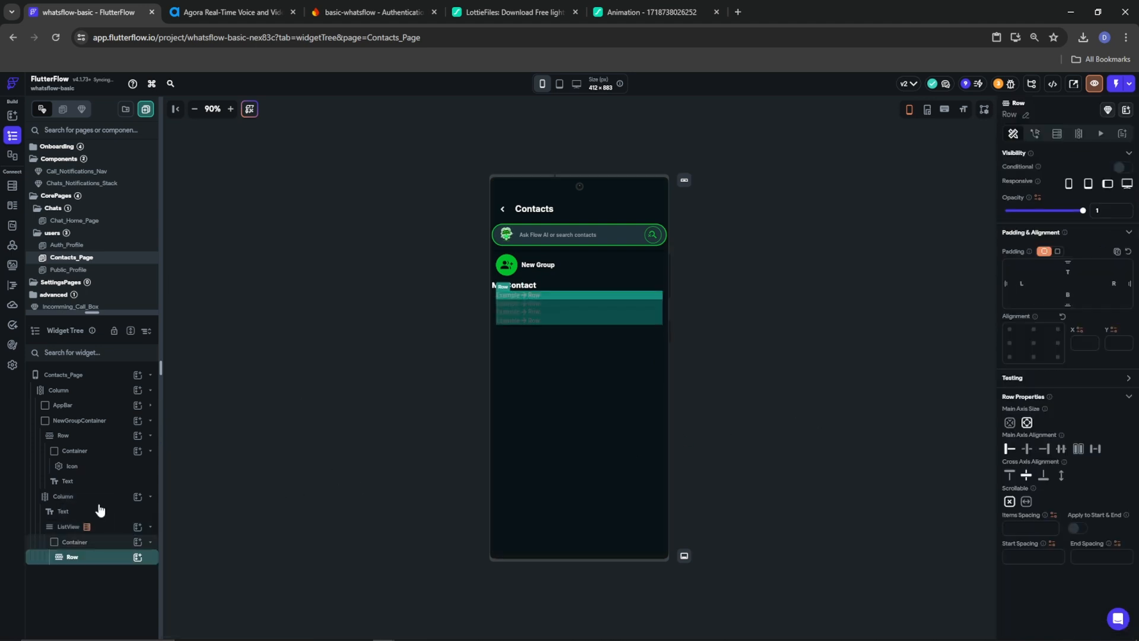
click(128, 542)
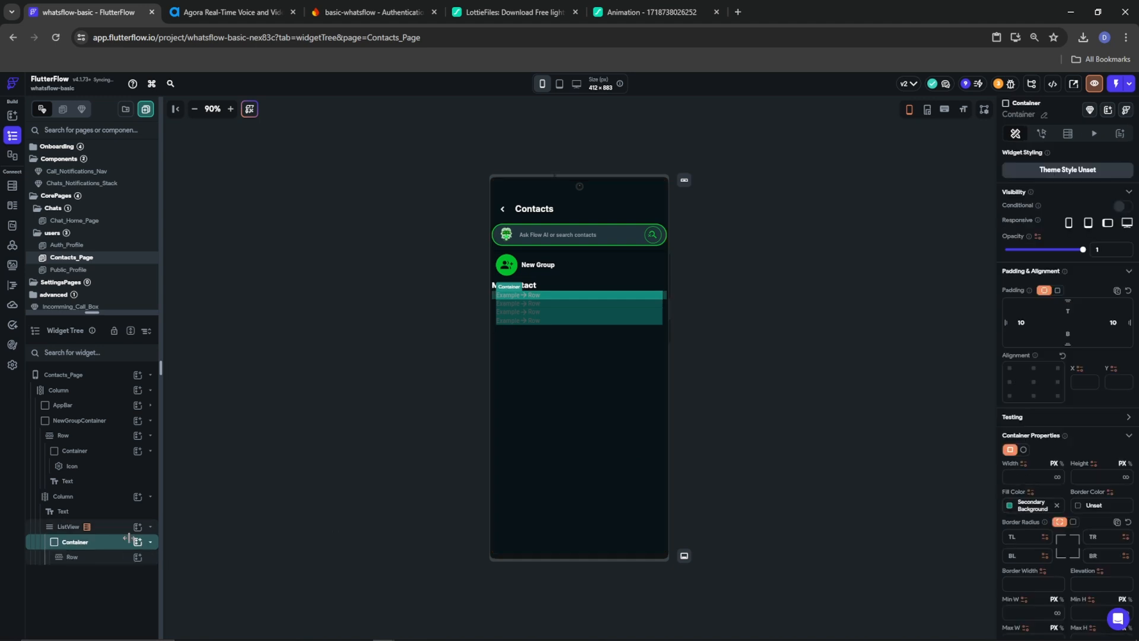
click(1056, 504)
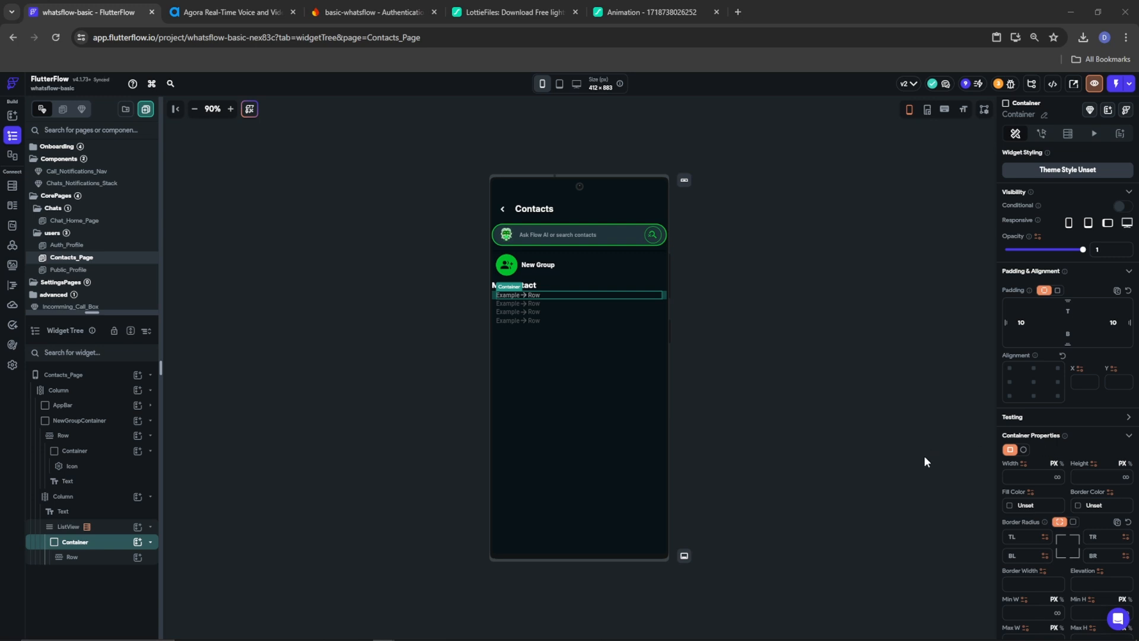
scroll(1037, 607, down, 5)
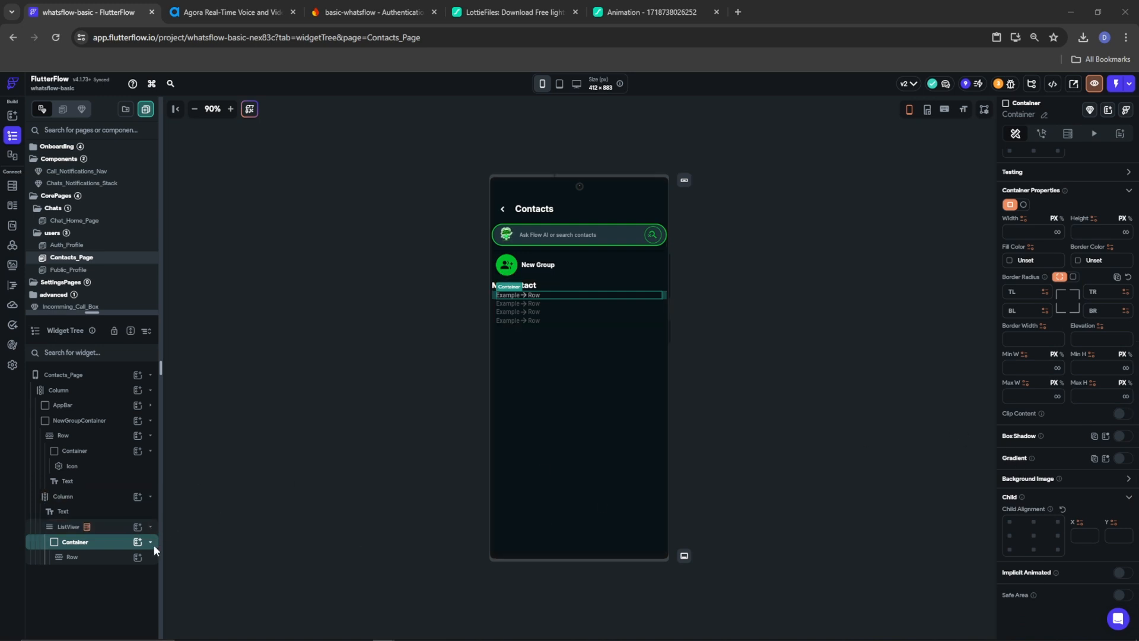
click(103, 528)
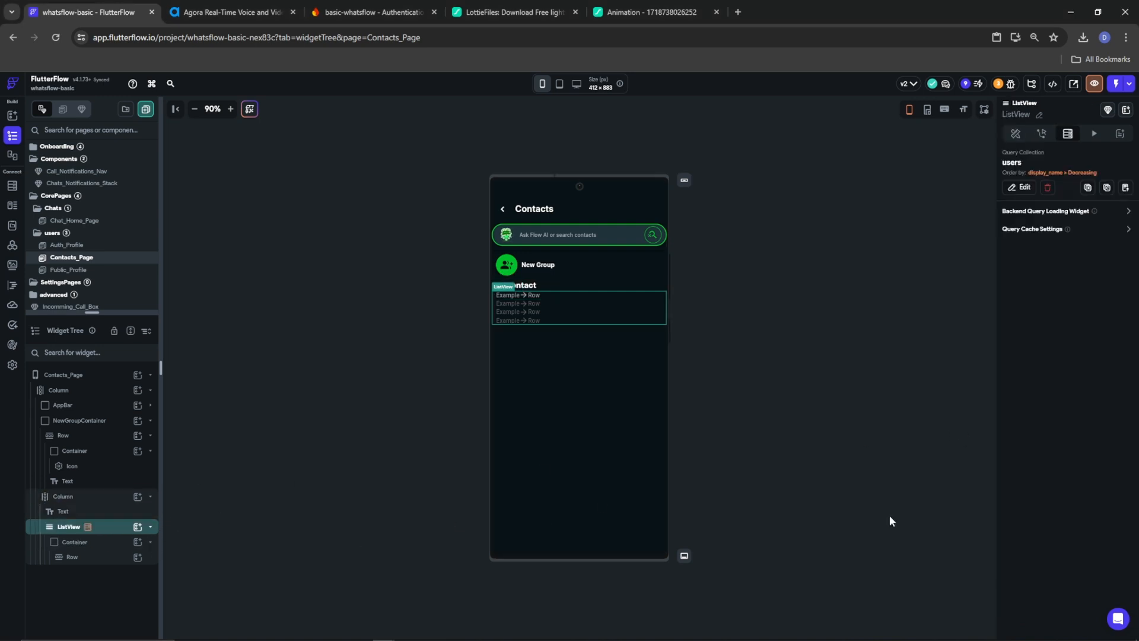
Set the ListView's items spacing to 10, start spacing 10 and end spacing 50
click(1015, 133)
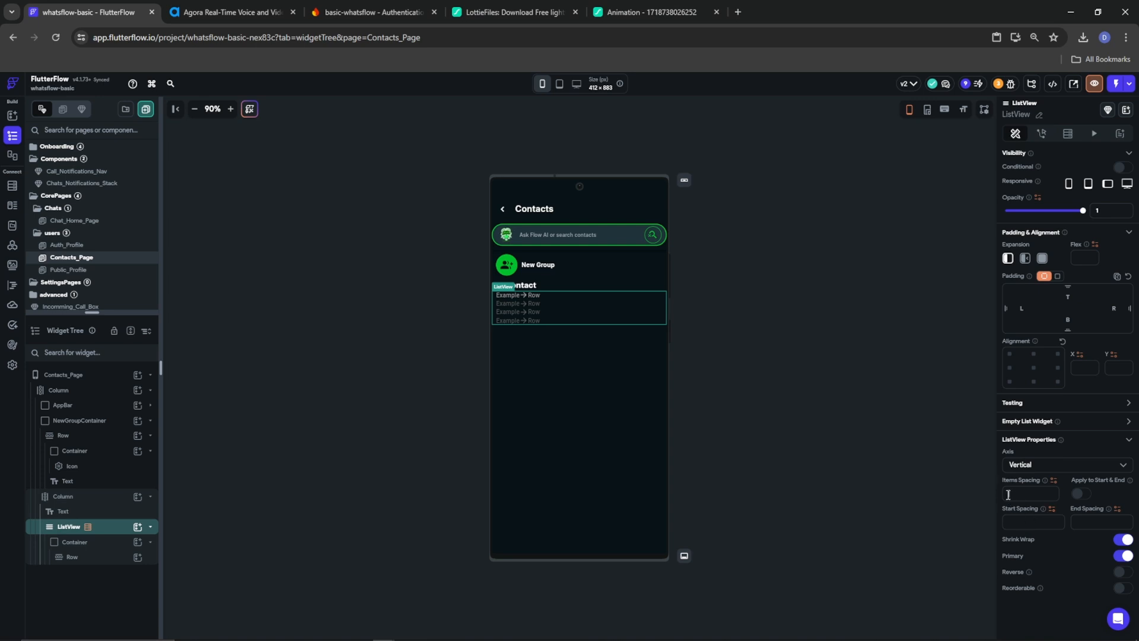
click(1007, 494)
text(10)
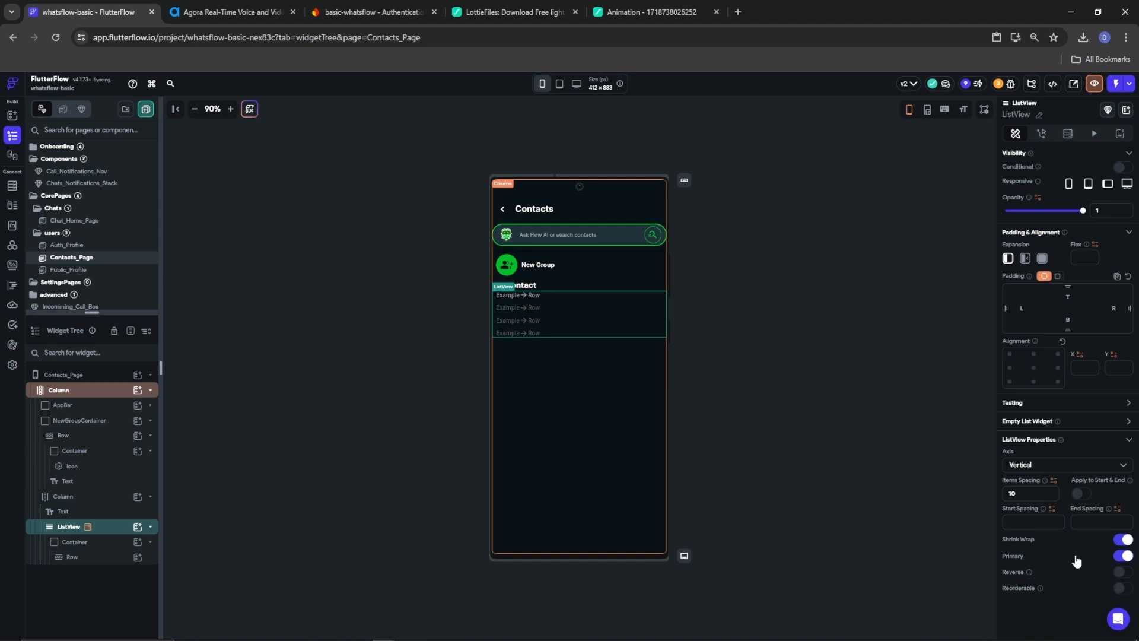
text(10)
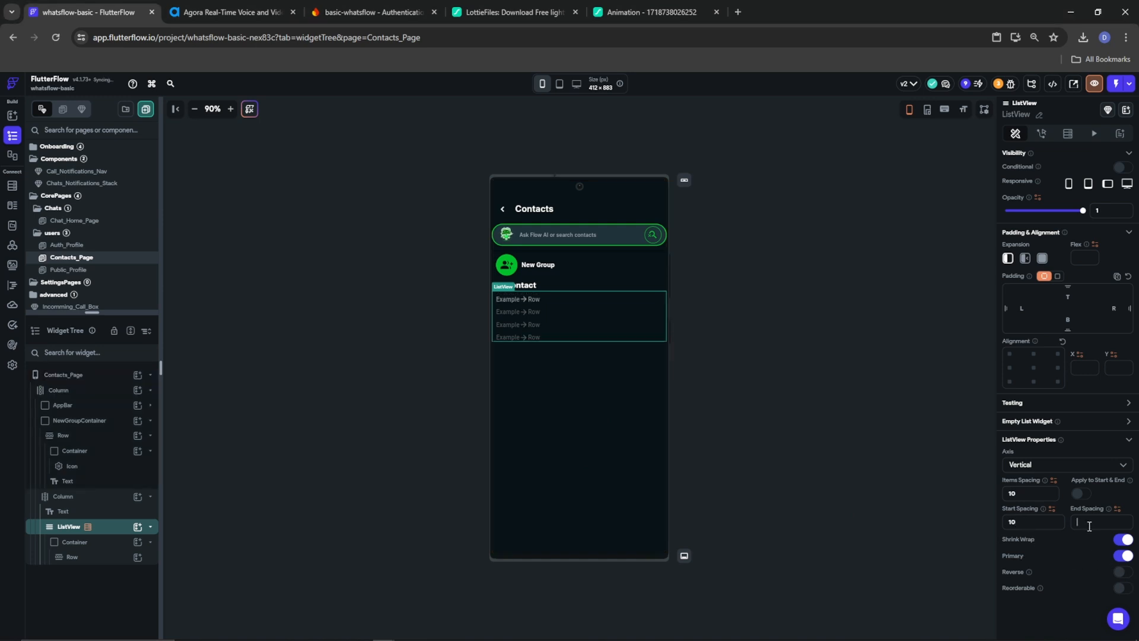
text(40)
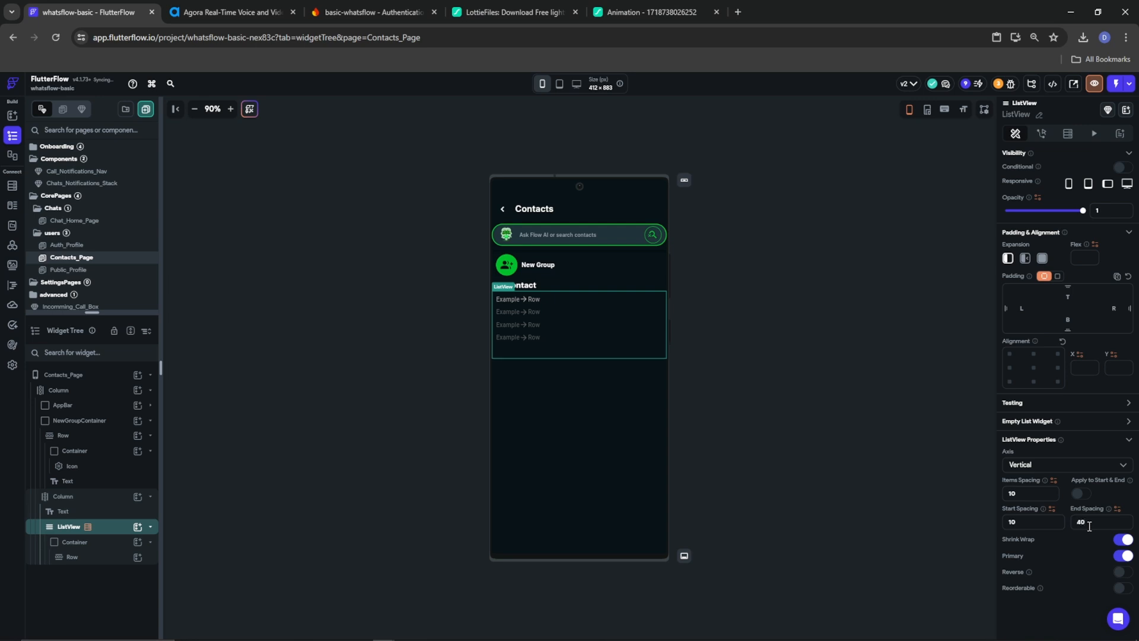
text(50)
click(1044, 263)
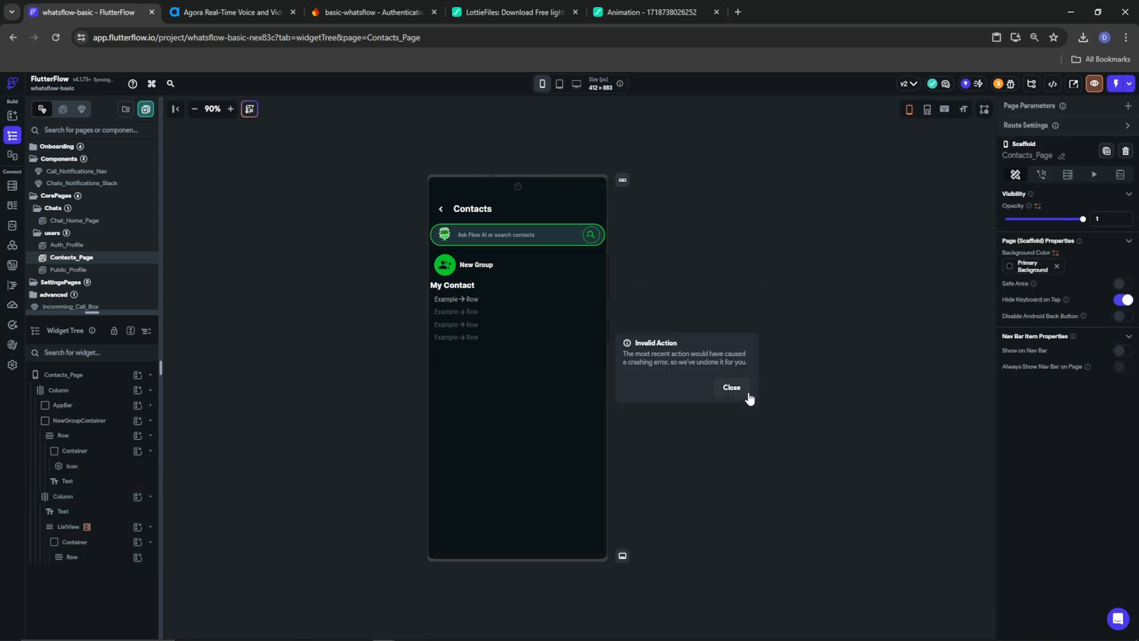
click(727, 386)
Attempt to change the ListView's shrink wrap, then bring up widgets for the contact Row
click(568, 314)
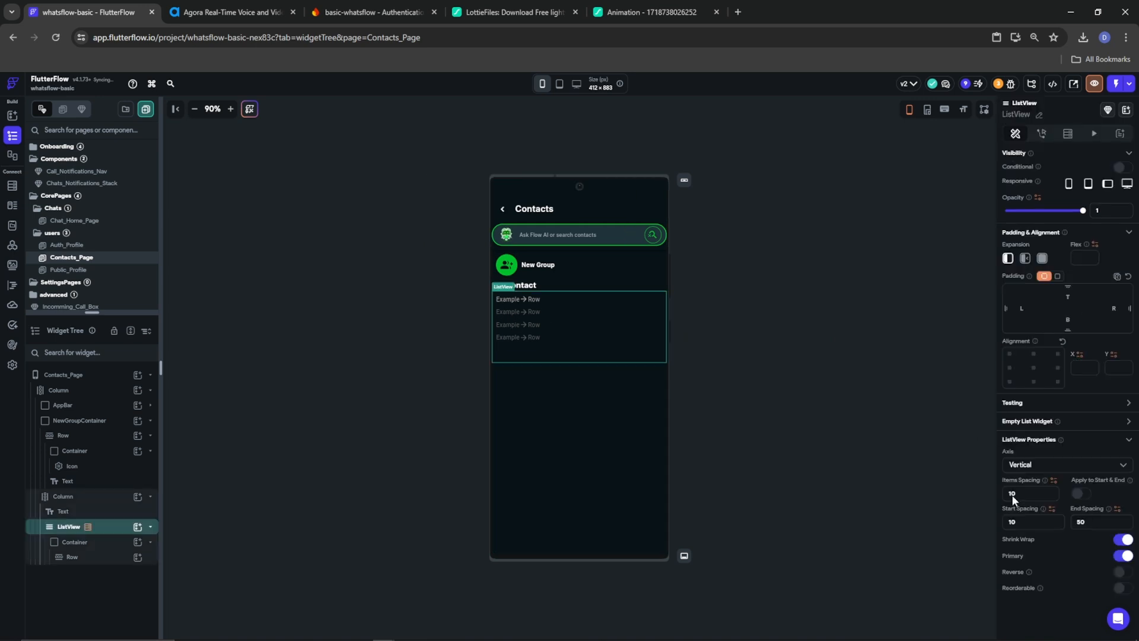
click(1114, 539)
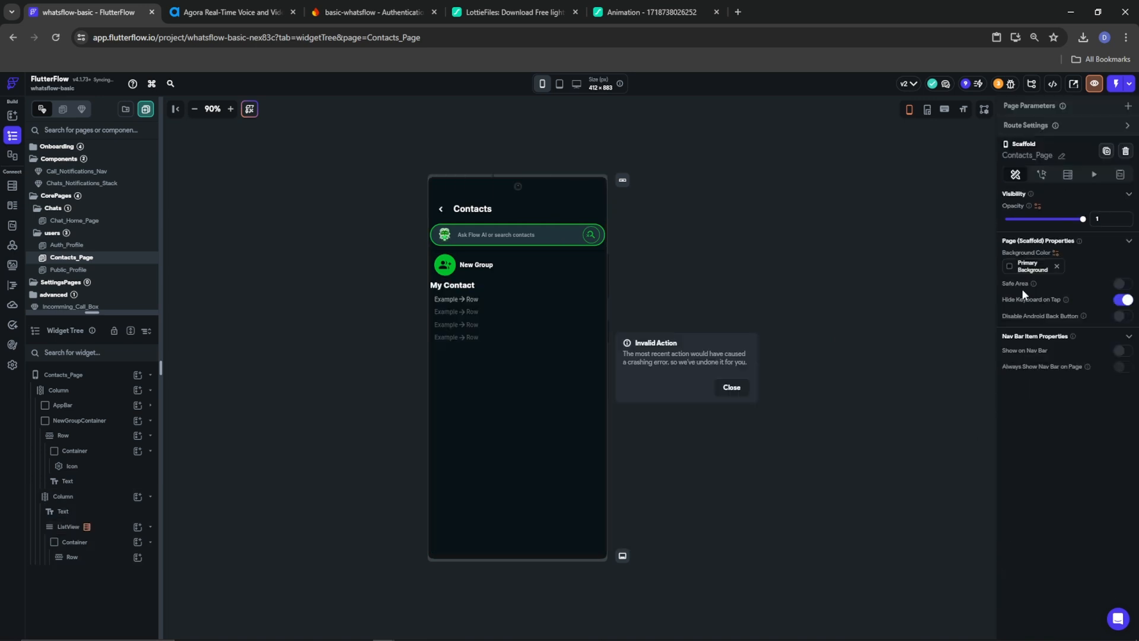
click(732, 387)
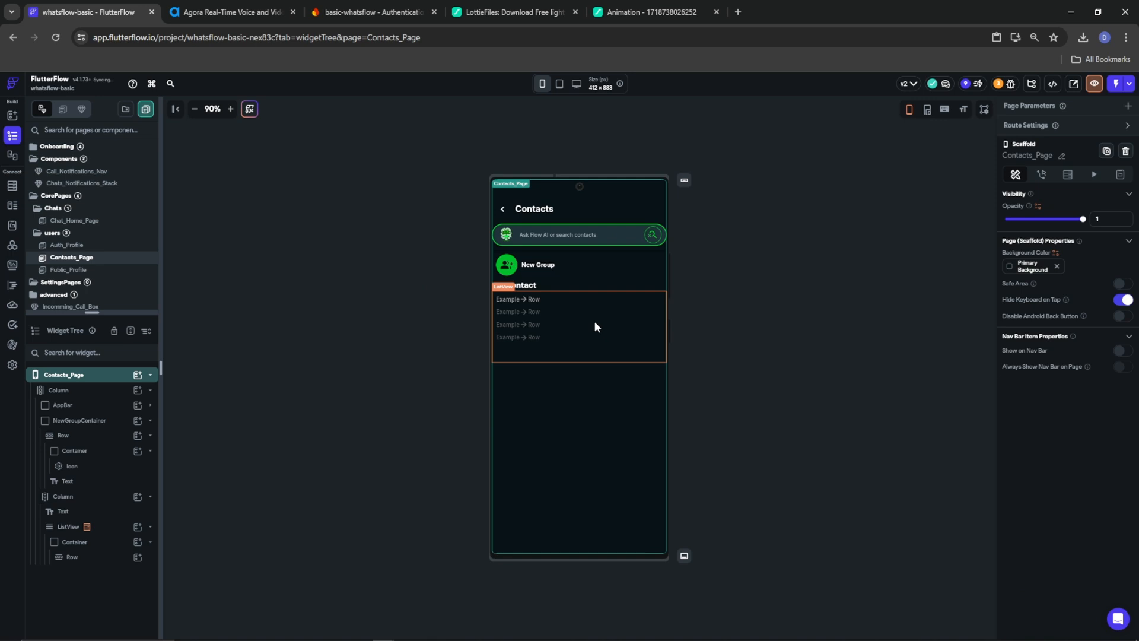
click(593, 320)
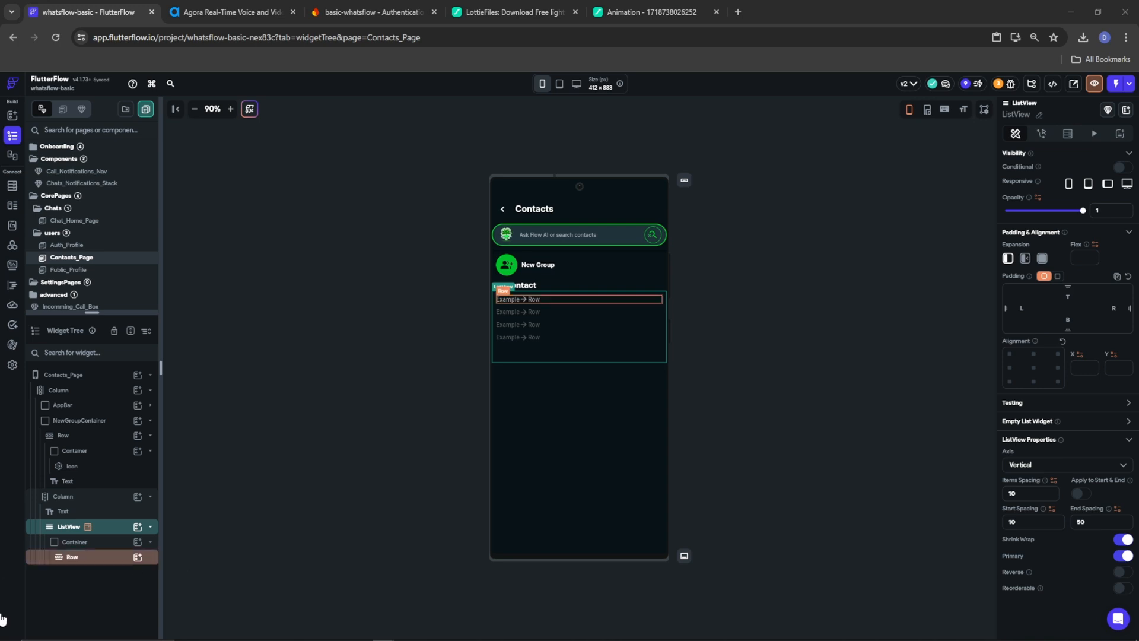
click(93, 566)
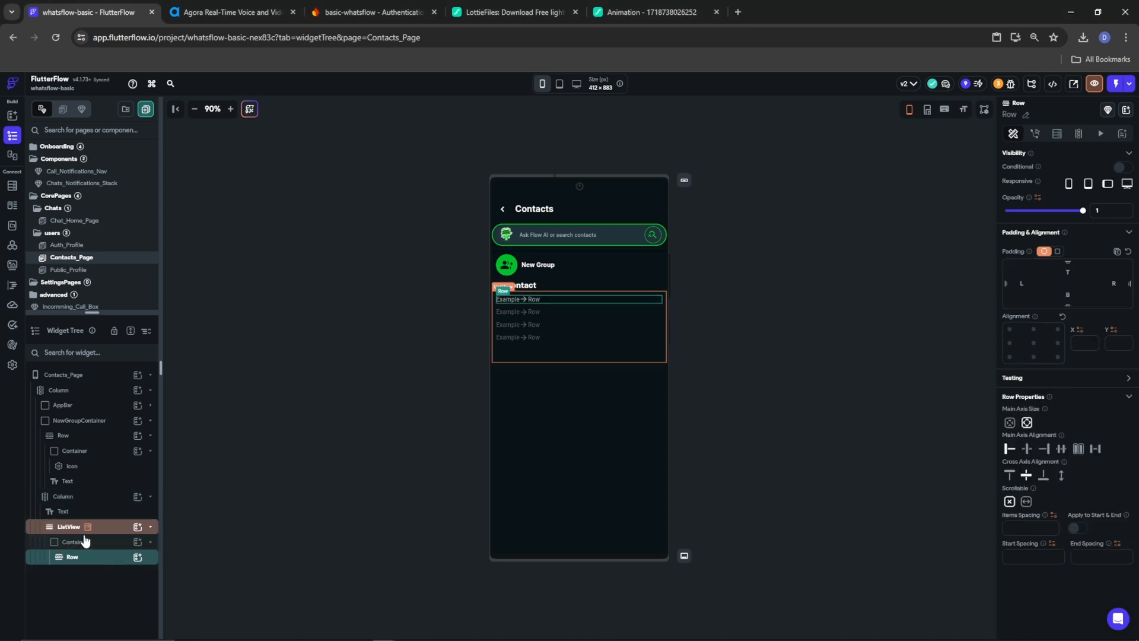
click(137, 558)
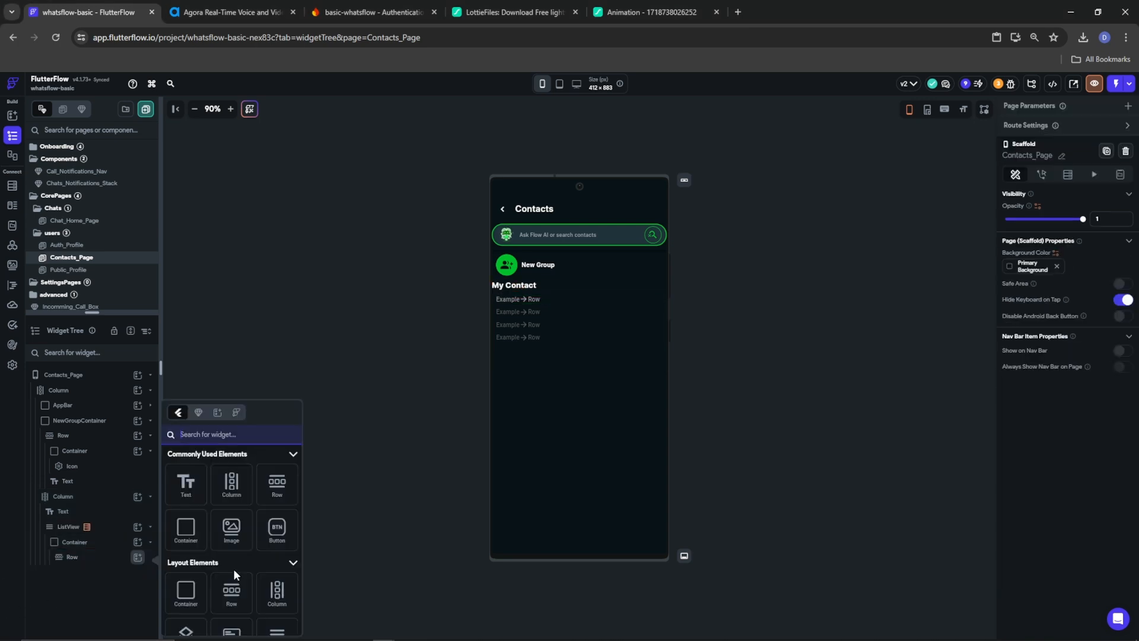
Add a 50 px circular Container with a Tertiary border to the row
click(185, 529)
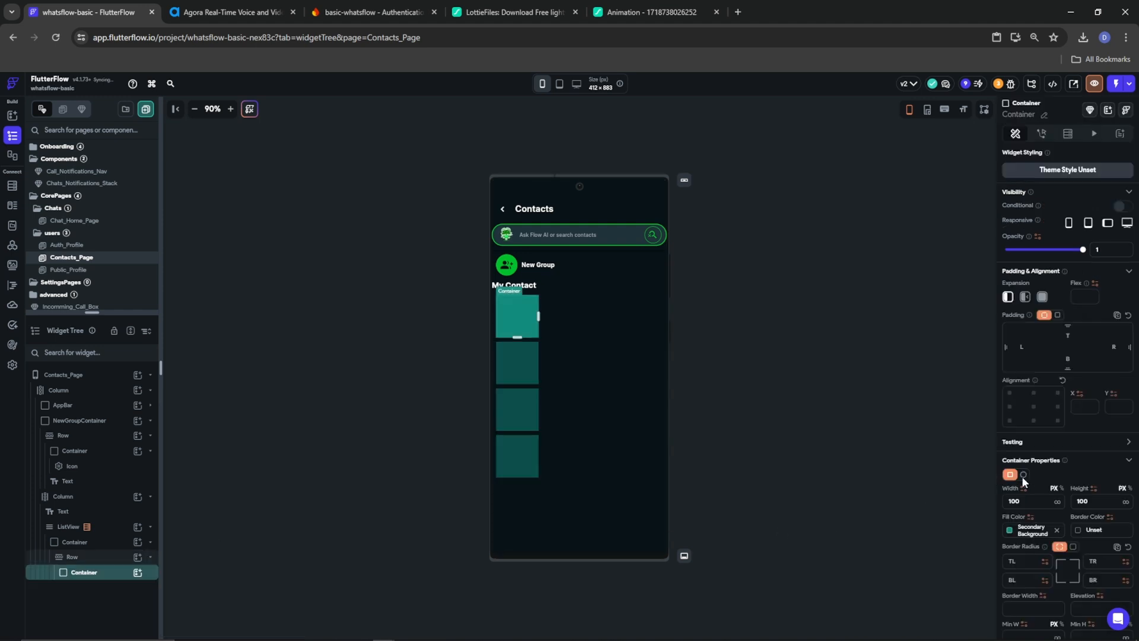
click(1023, 475)
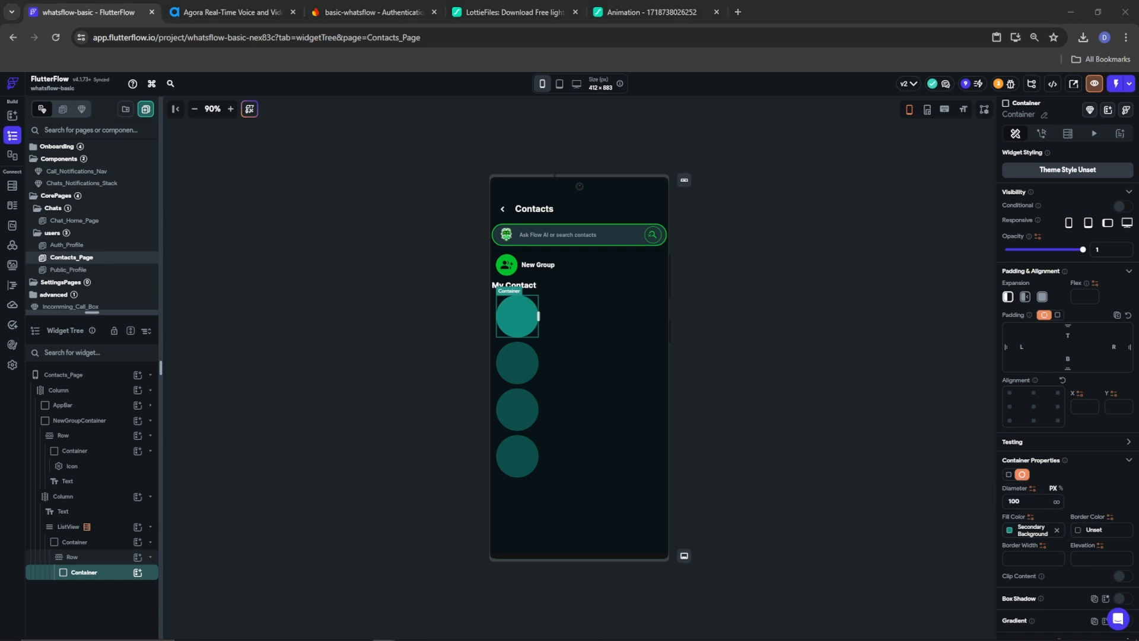
double_click(1039, 502)
text(50)
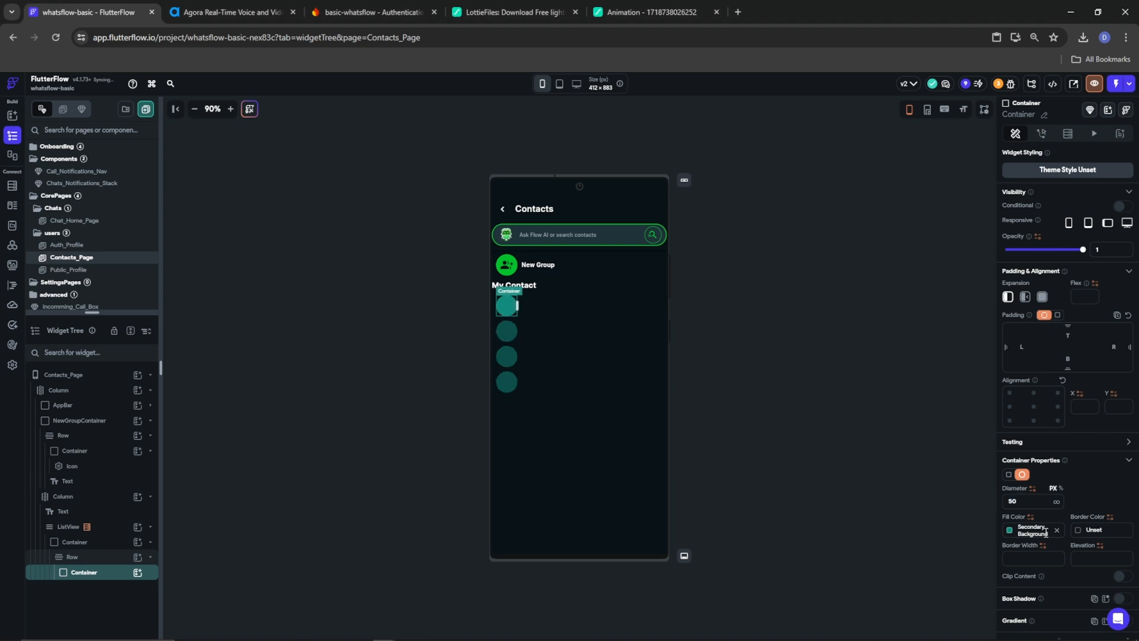
click(1076, 537)
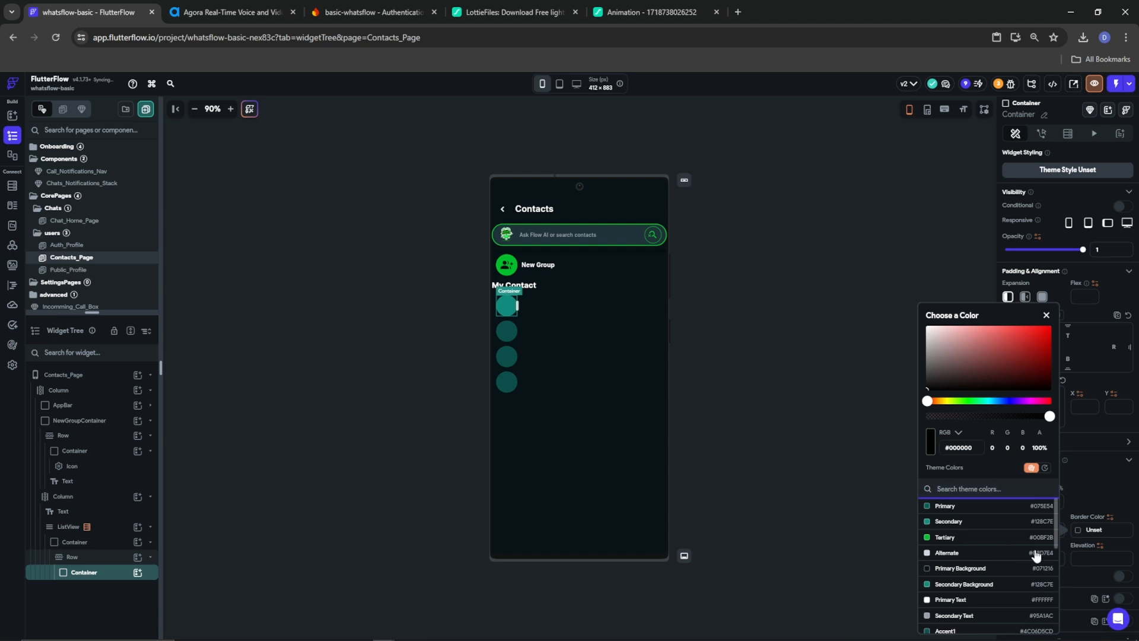
click(1008, 536)
click(1095, 482)
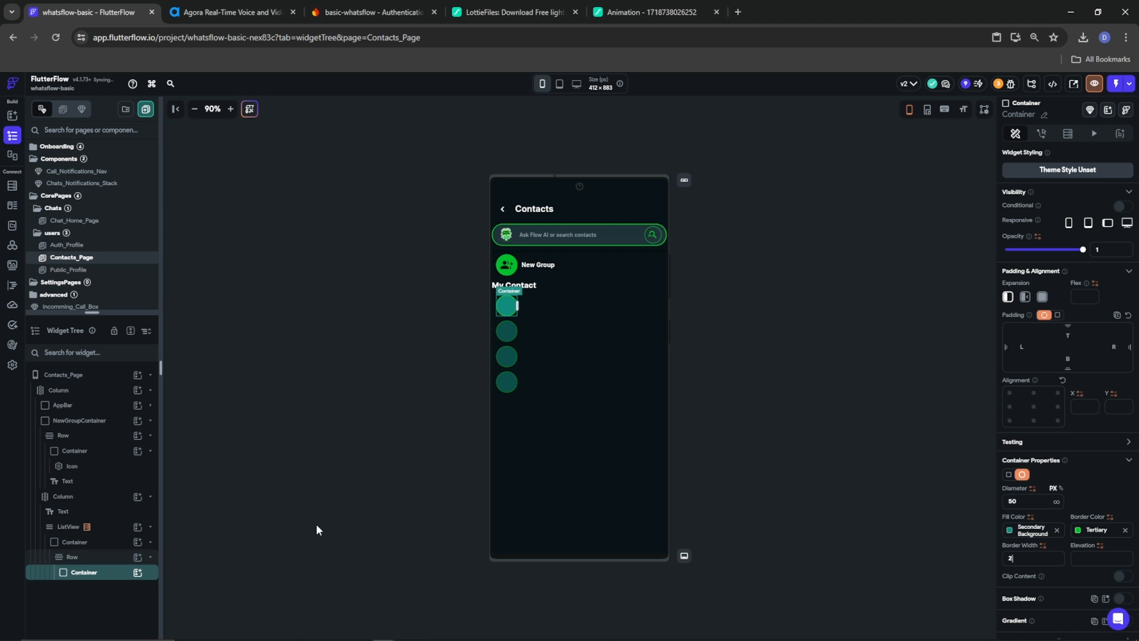
Place a 45 px Person Rounded icon in Alternate colour inside the circle
click(138, 573)
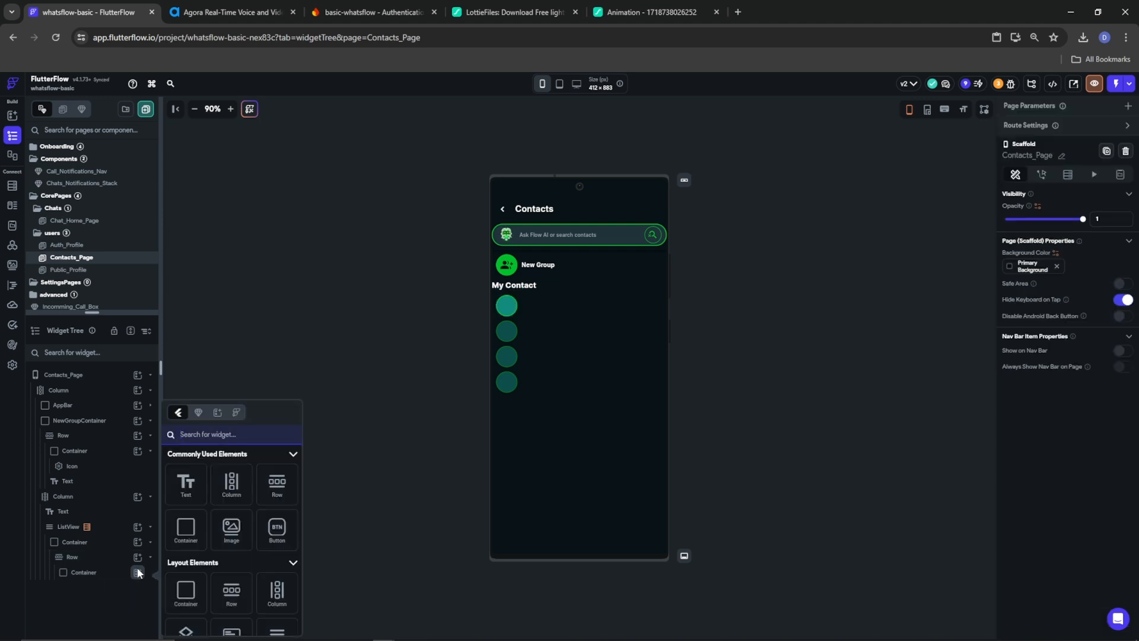
text(icon)
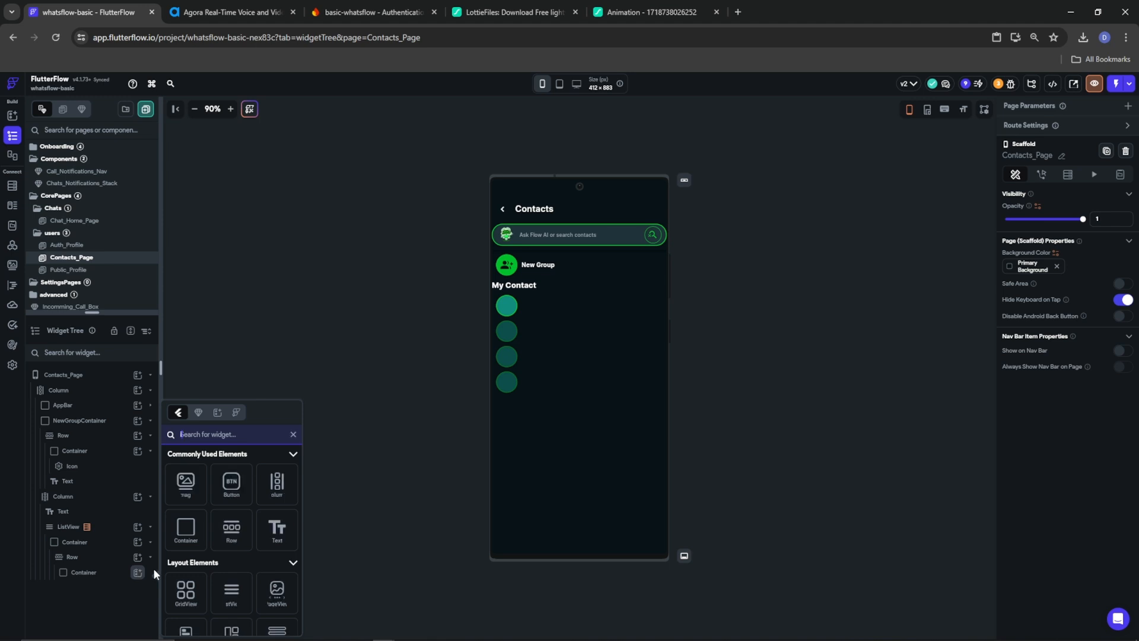
click(190, 608)
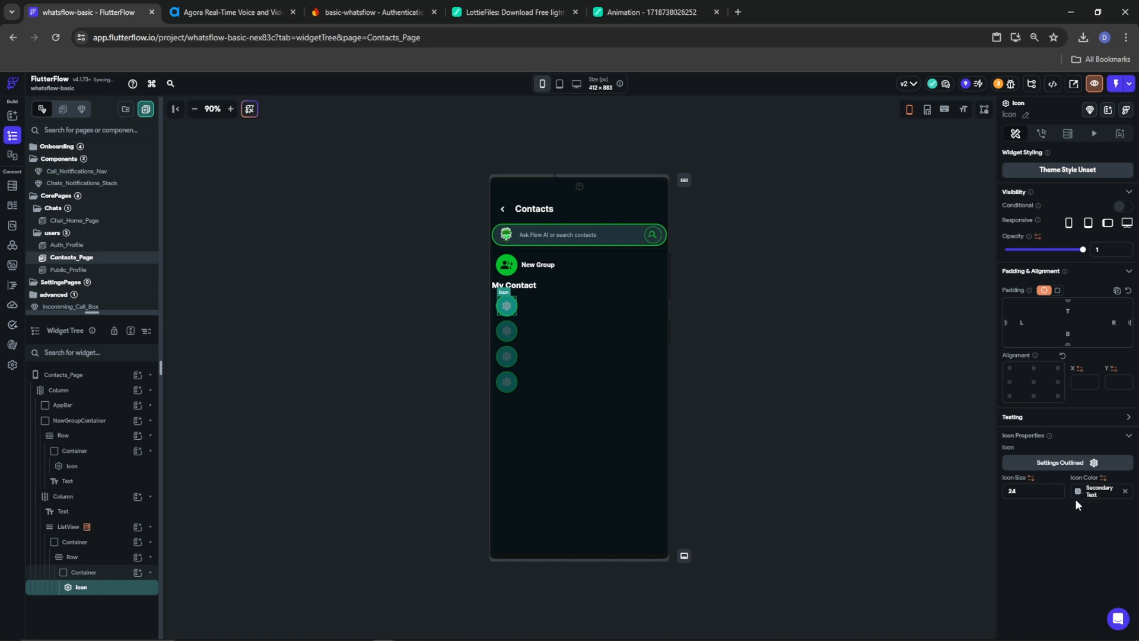
click(1080, 492)
click(1055, 553)
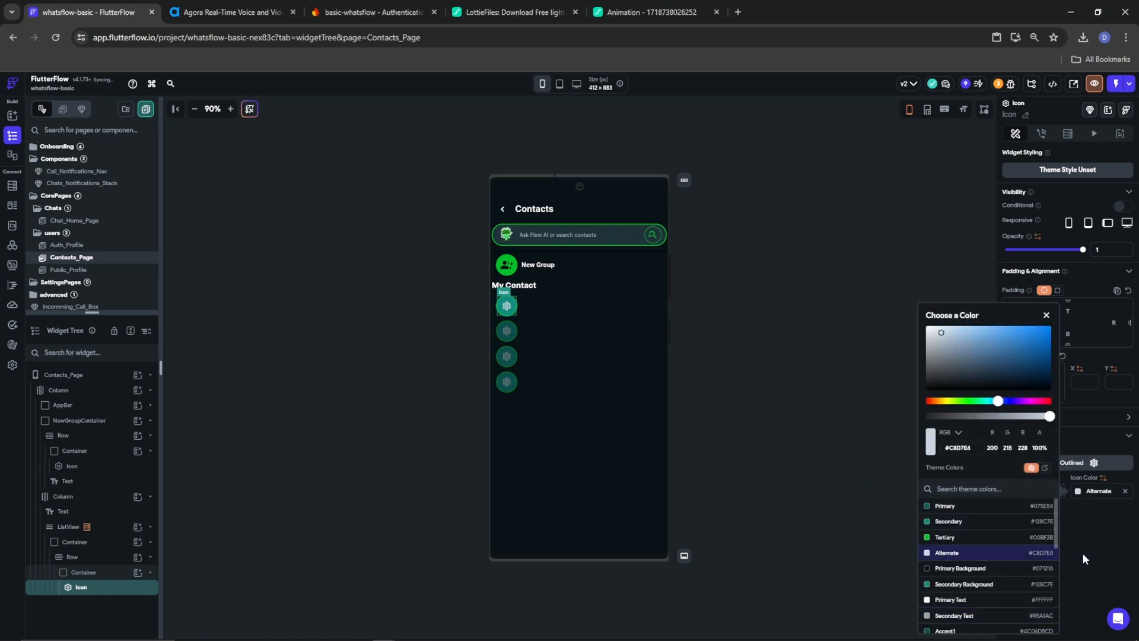
click(1088, 462)
text(pers)
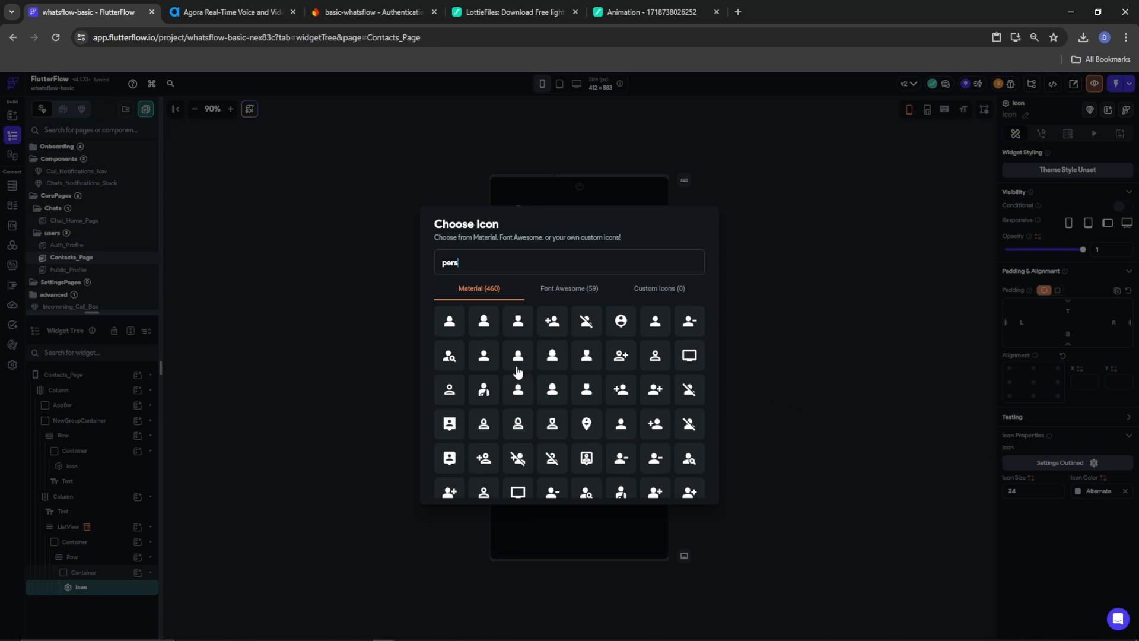
click(484, 356)
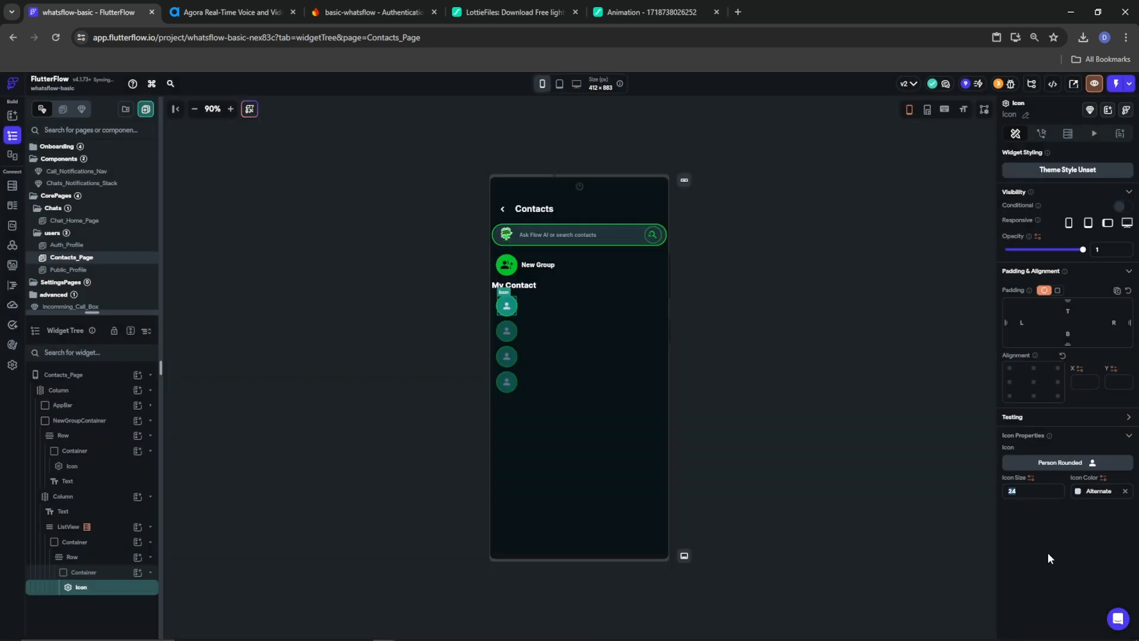
text(45)
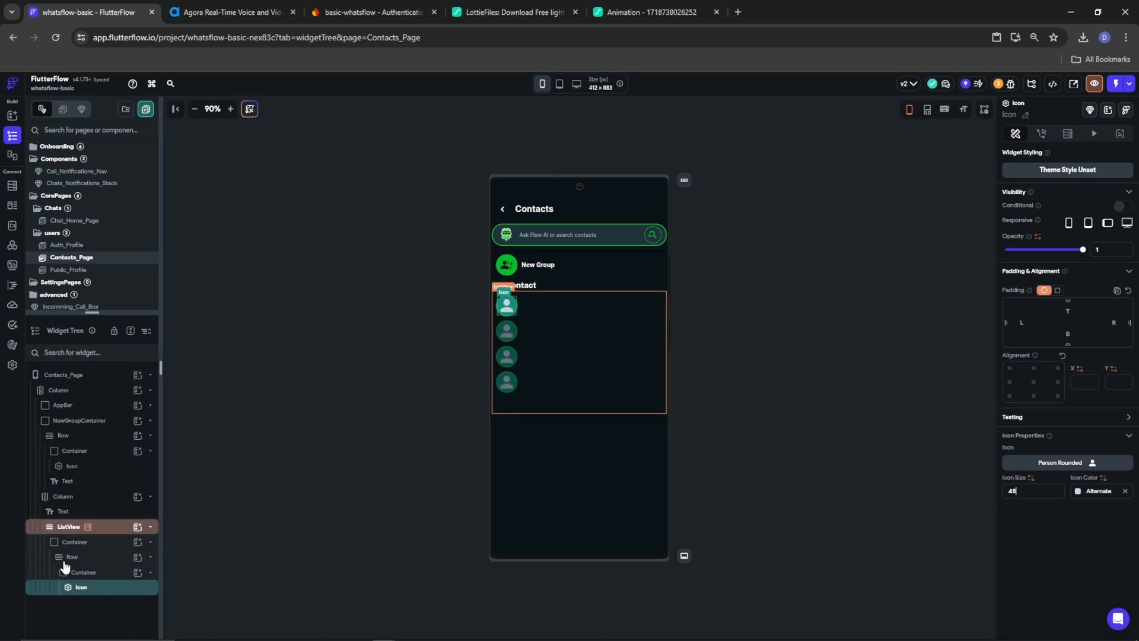
Show the person icon only when the users document's photo_url Is Not Set
click(1121, 205)
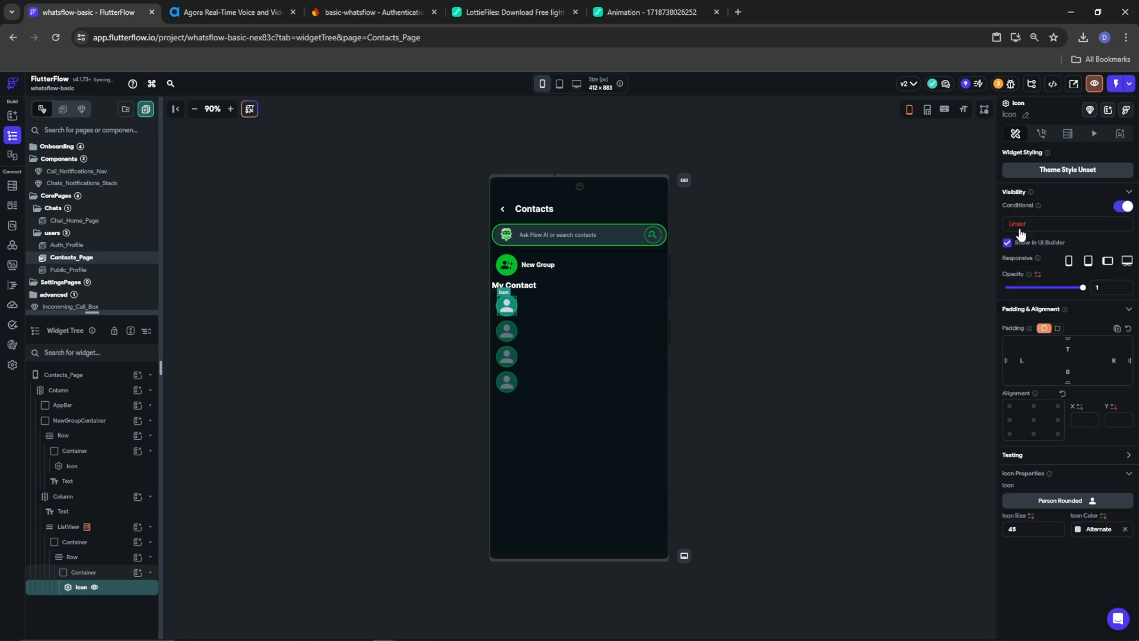
click(1023, 225)
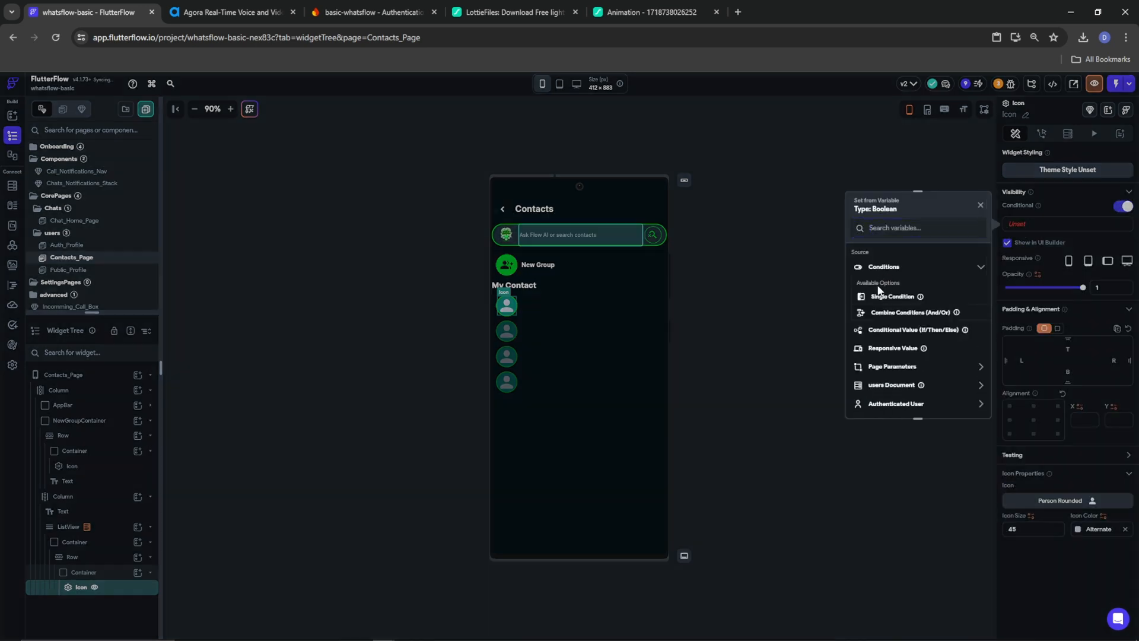
click(879, 294)
click(877, 302)
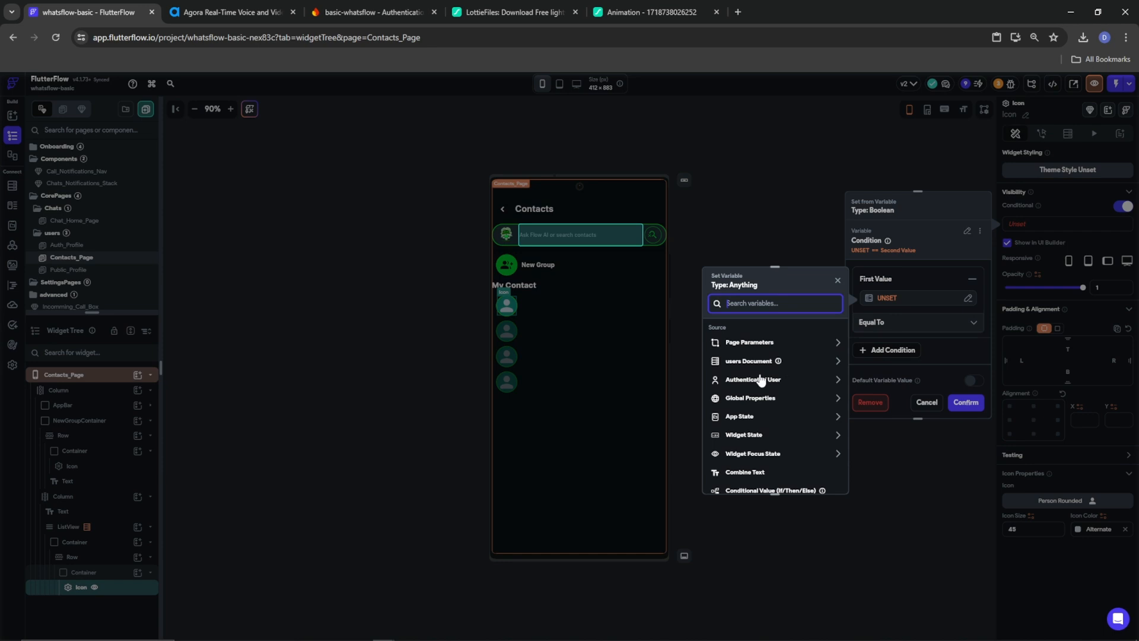
click(745, 361)
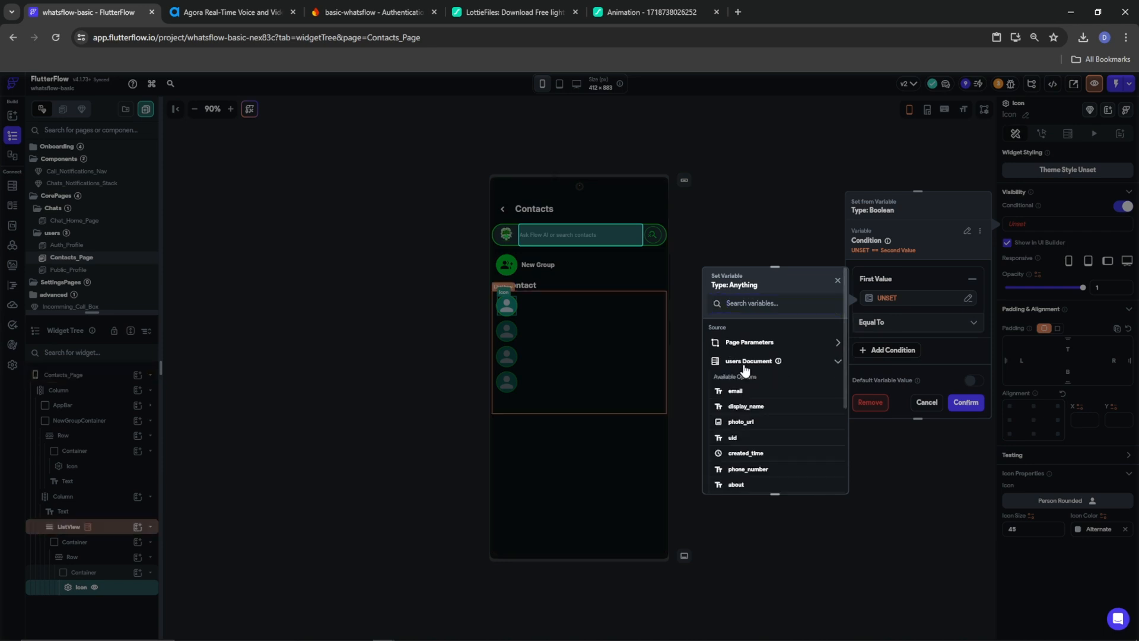
click(741, 422)
click(890, 323)
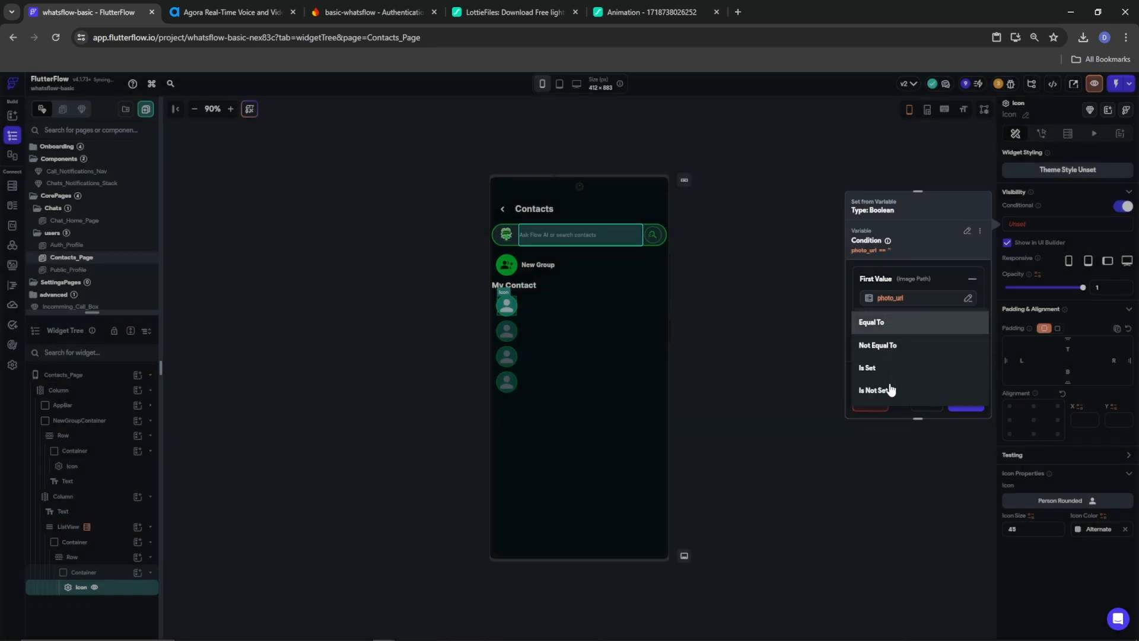
click(889, 388)
click(966, 407)
Use a cached network image from photo_url as the avatar background and add a Column to the row
click(84, 572)
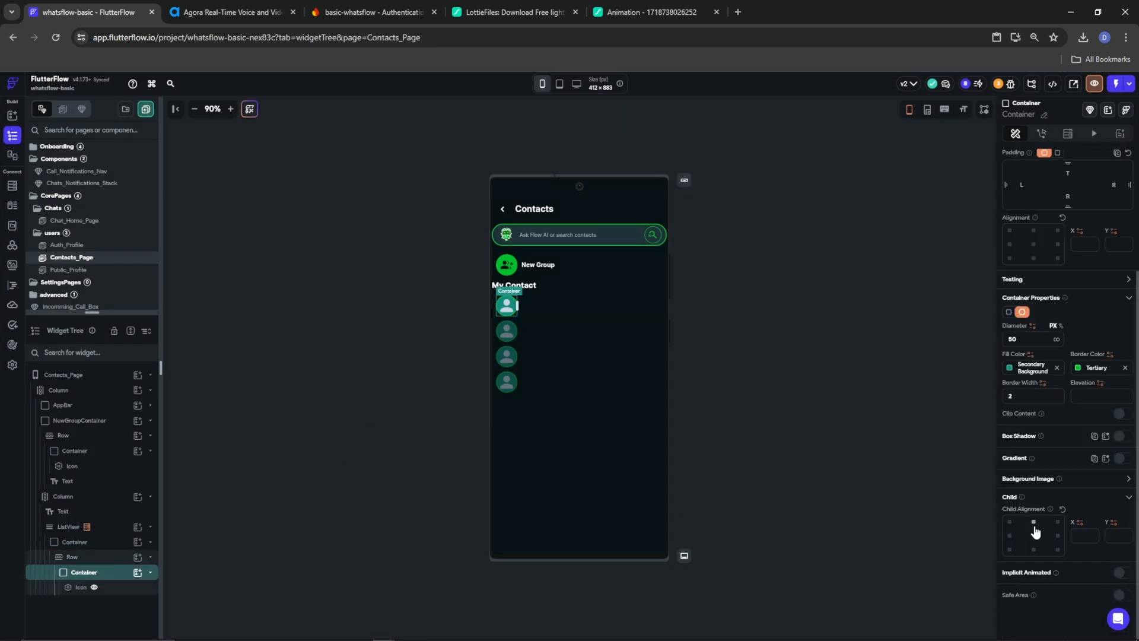
click(1127, 479)
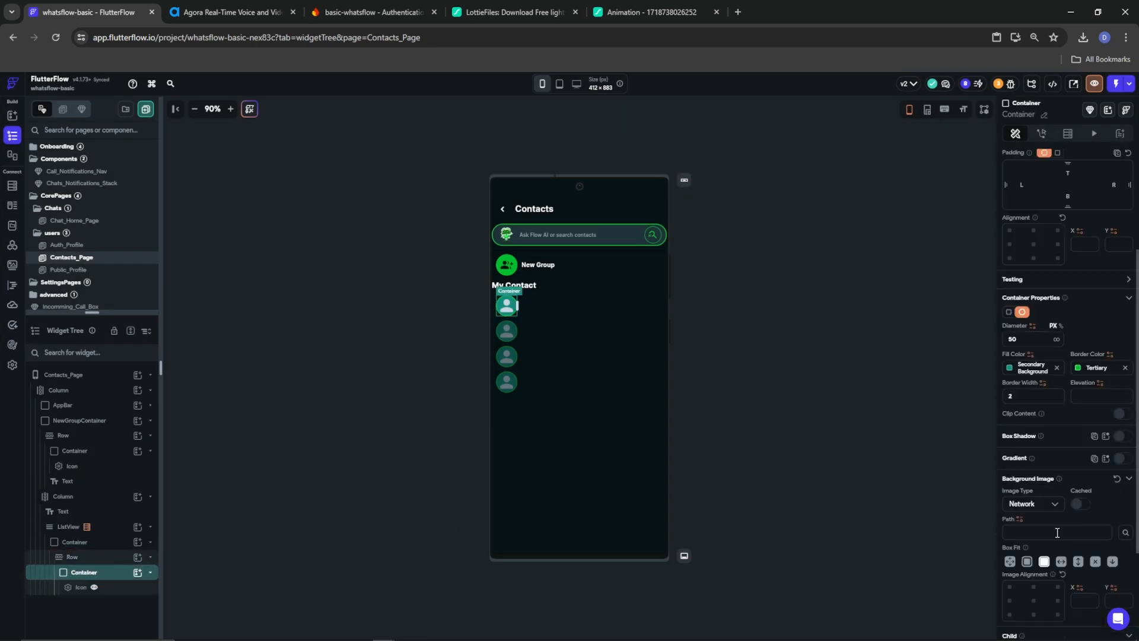
click(1077, 504)
click(1019, 519)
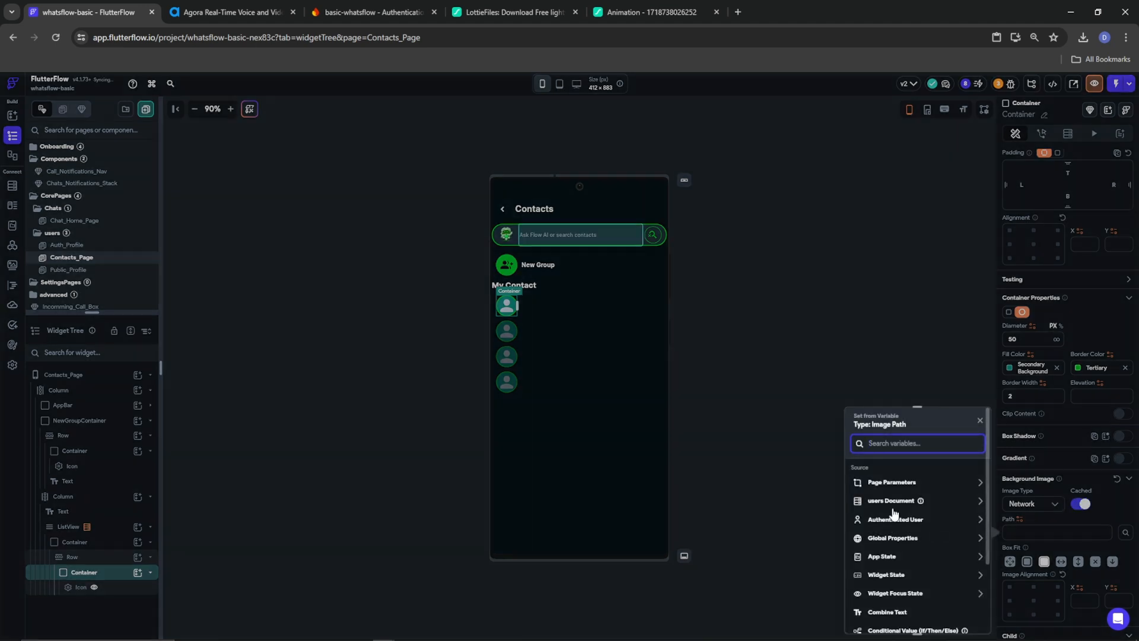
click(891, 504)
click(891, 561)
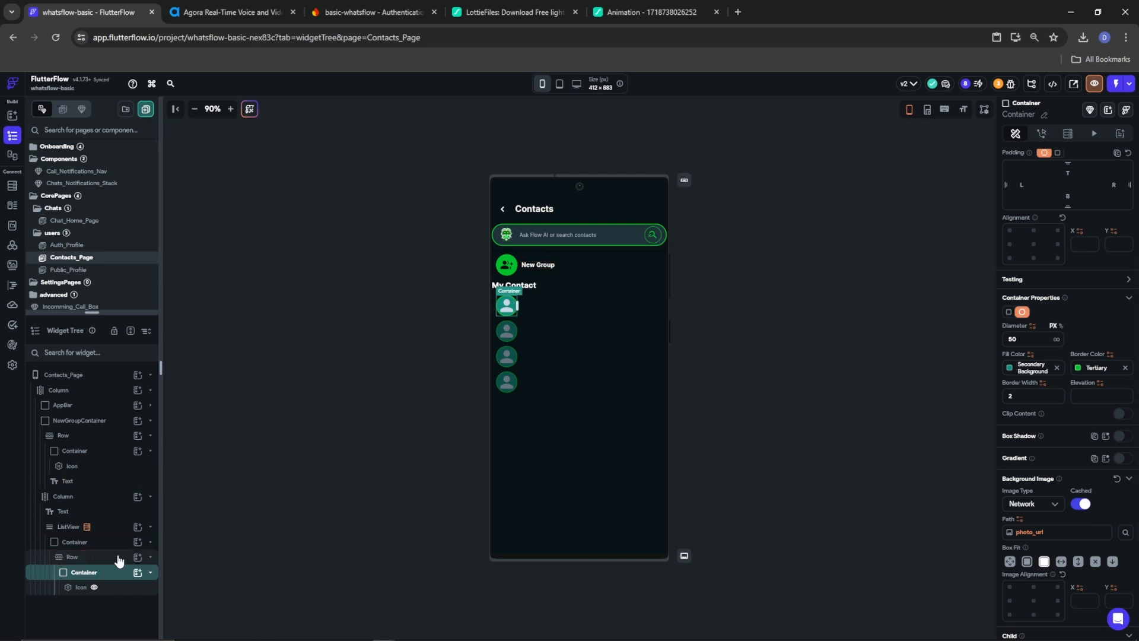
click(139, 557)
click(240, 491)
Expand and left-align the Column, then fill it with two Hello World texts
click(1042, 259)
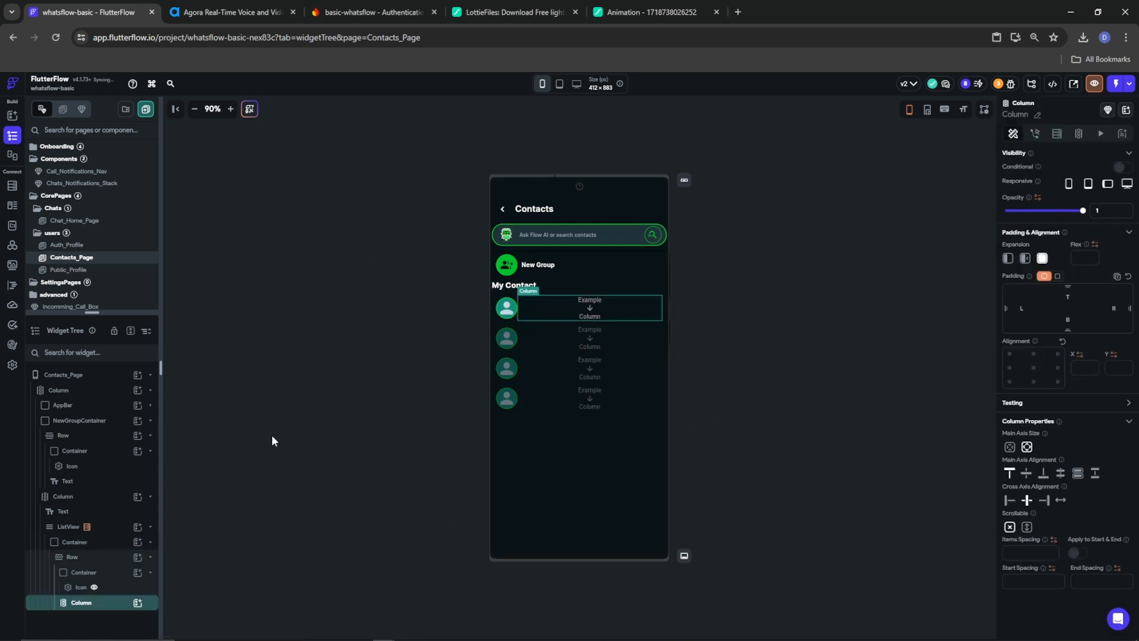
click(1010, 500)
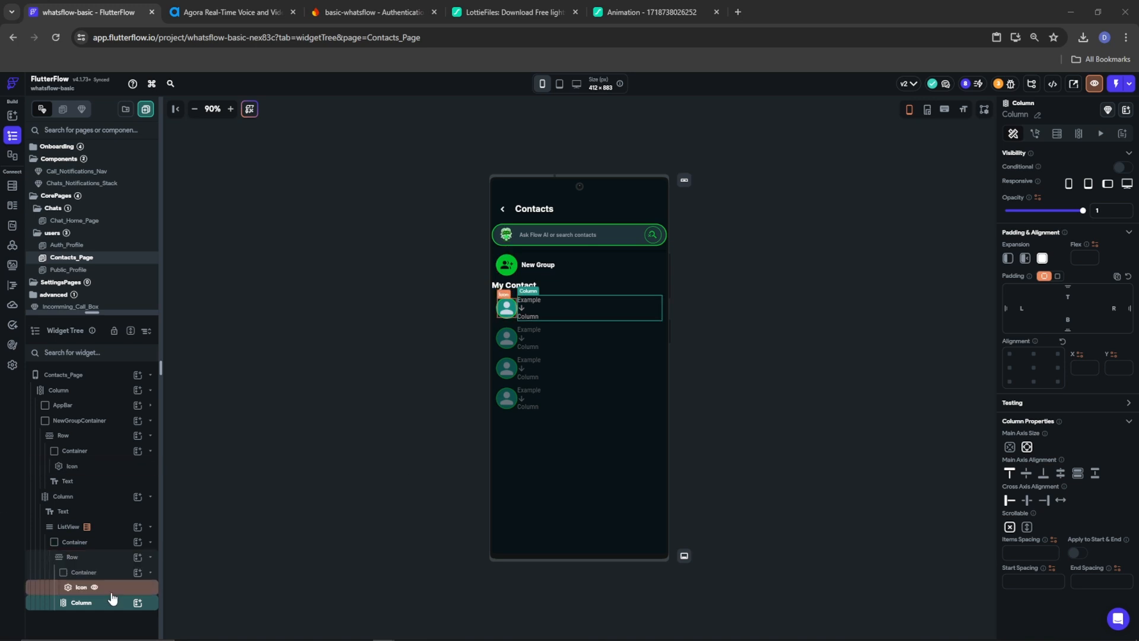
click(138, 602)
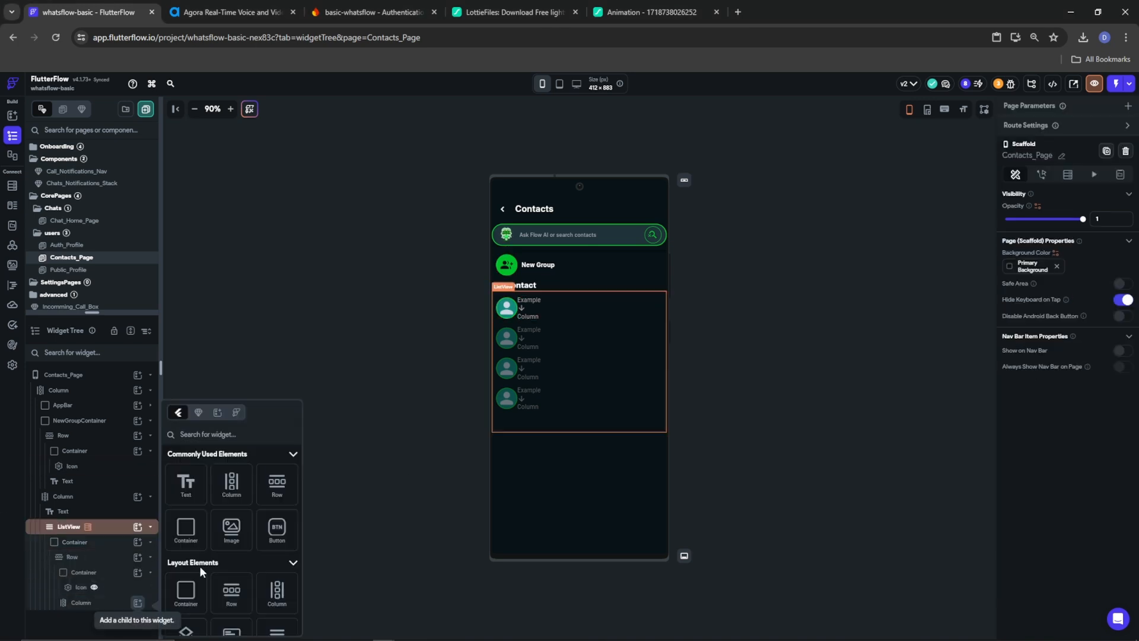
click(185, 483)
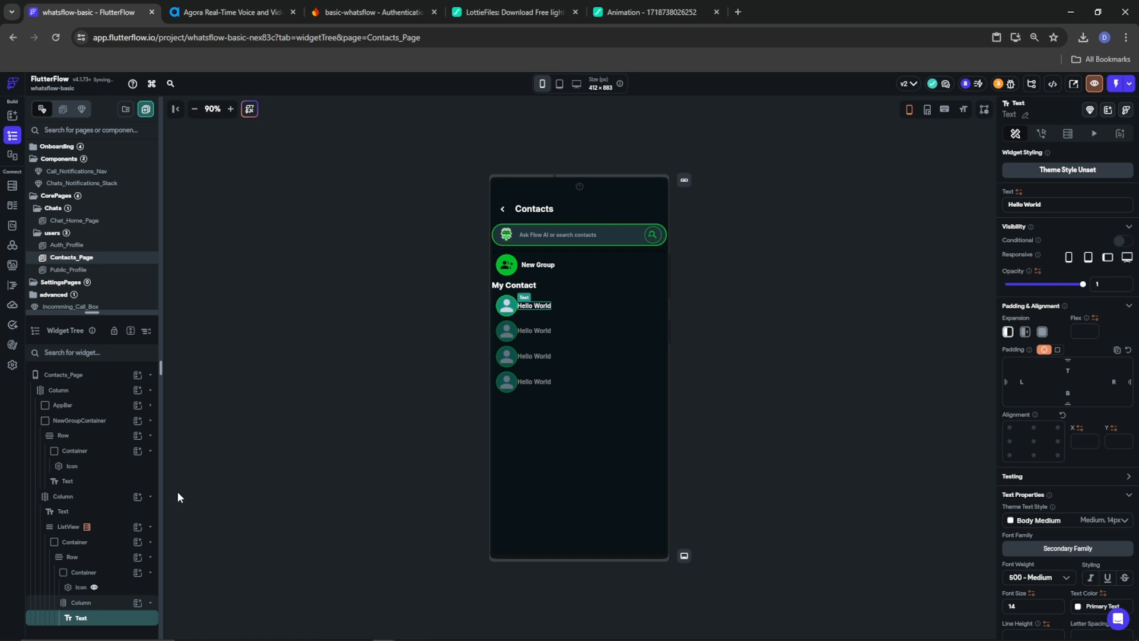
right_click(82, 617)
click(132, 446)
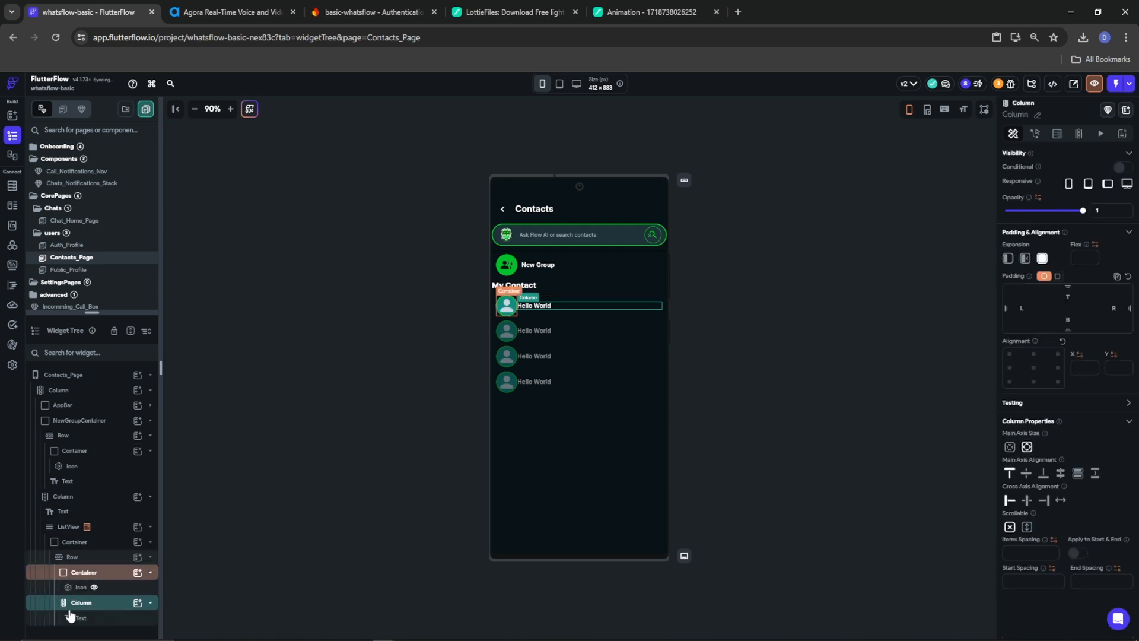
Set the contact Row's items spacing to 10
click(90, 604)
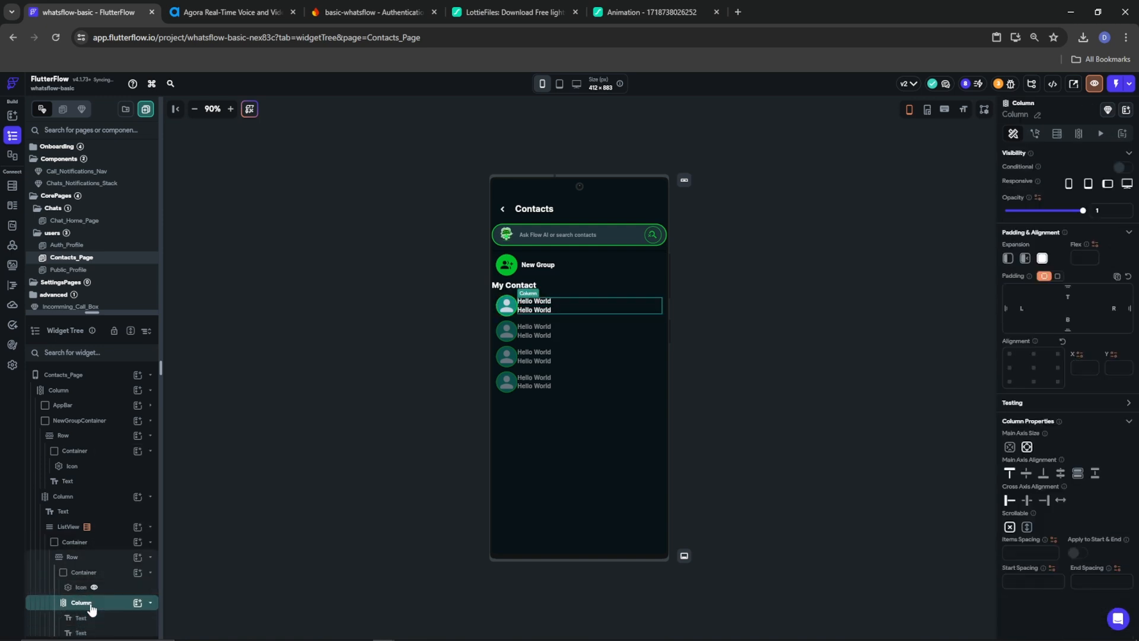
click(66, 557)
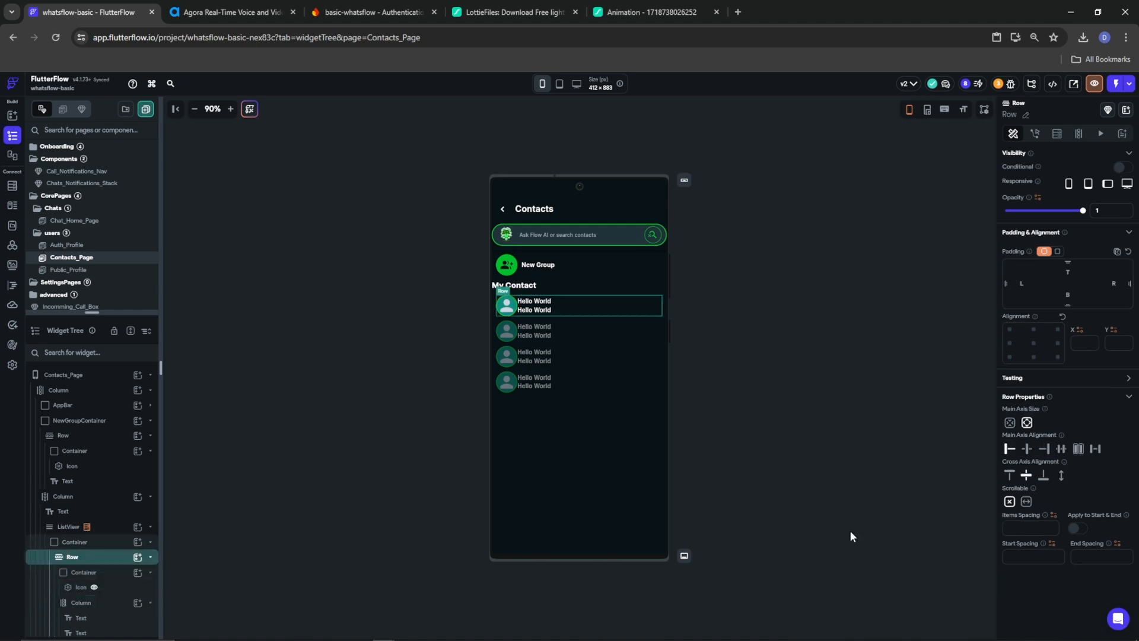
click(1021, 528)
text(10)
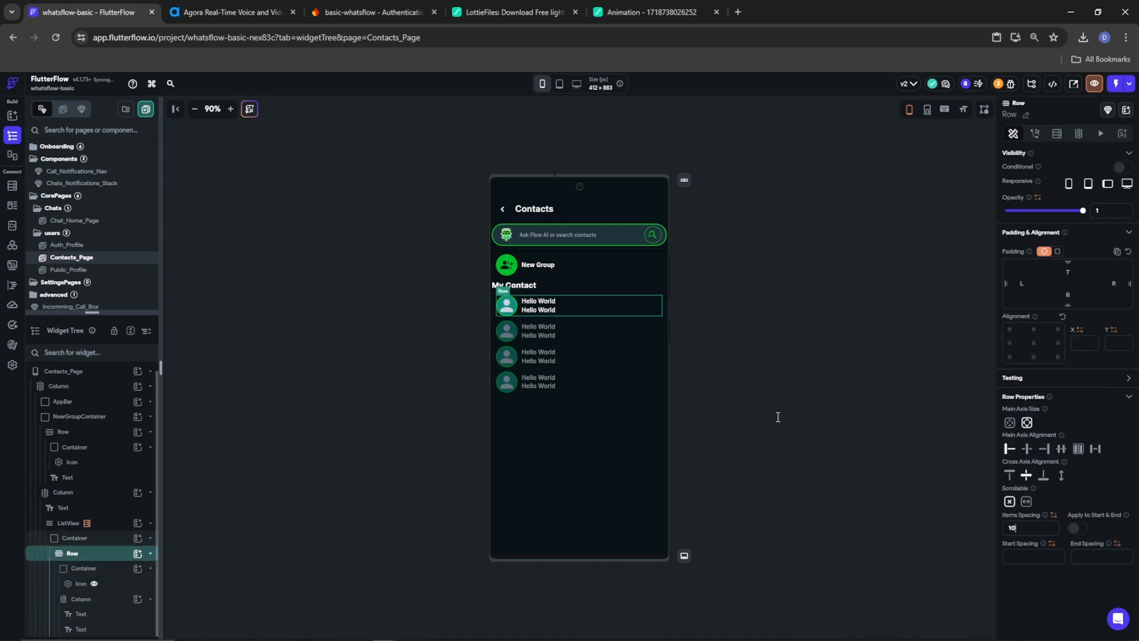
click(545, 302)
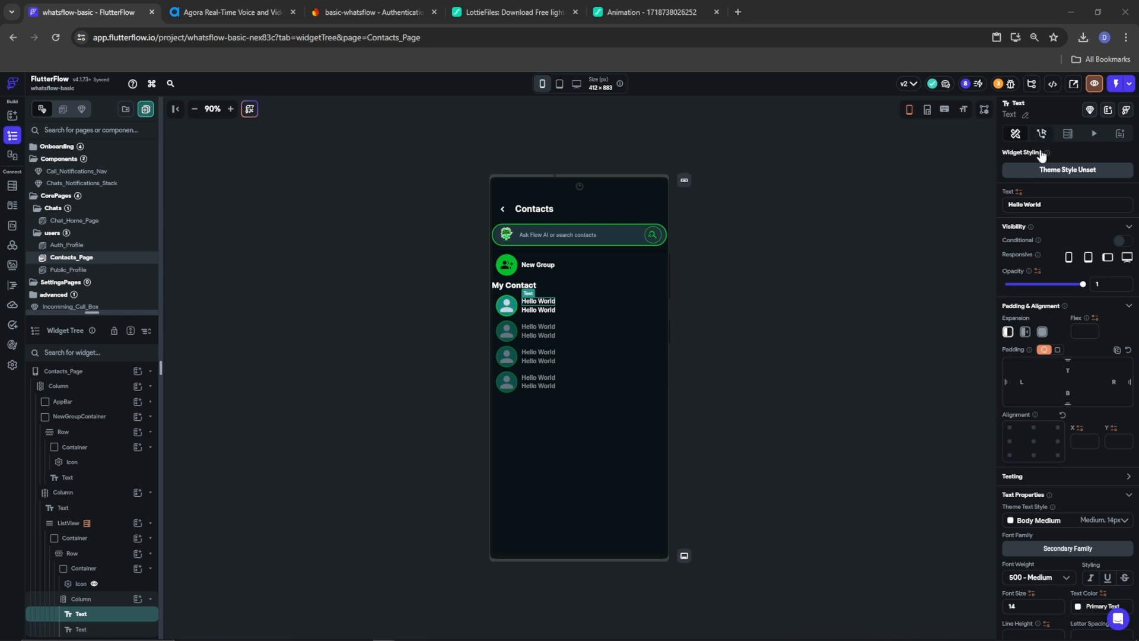
Bind the two texts to the users document's display_name and phone_number fields
click(1018, 191)
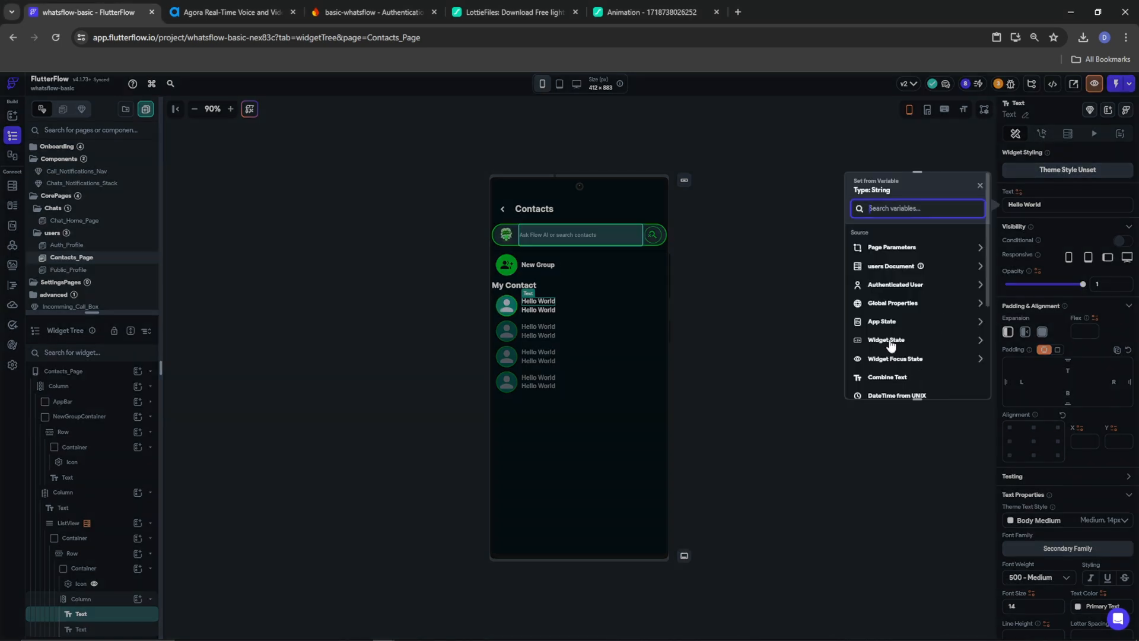
click(884, 266)
click(881, 314)
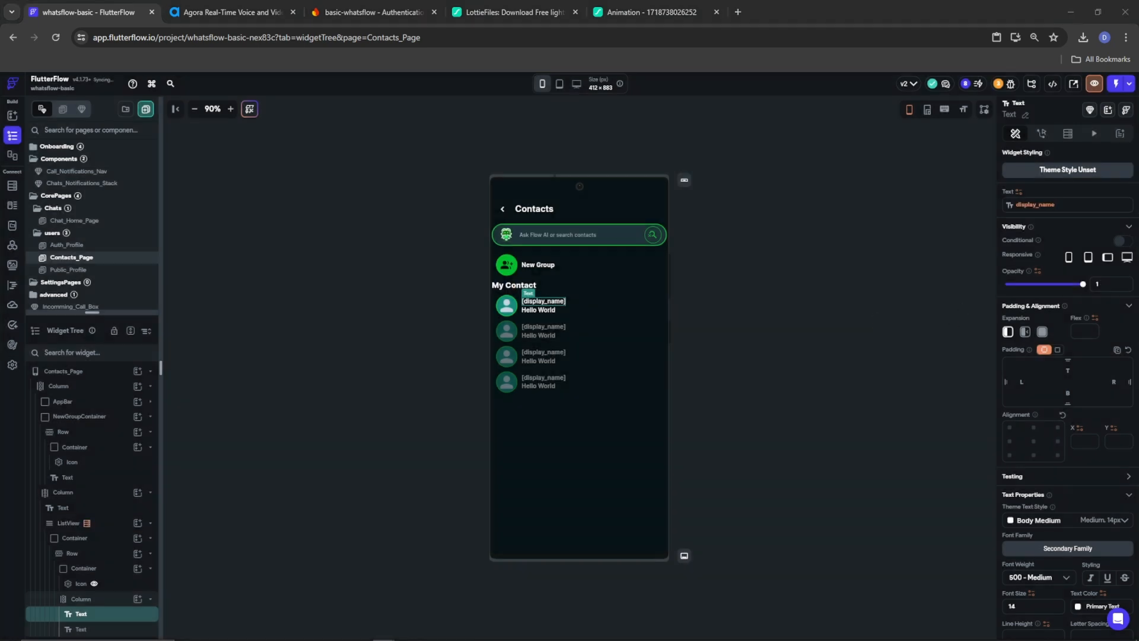
click(538, 310)
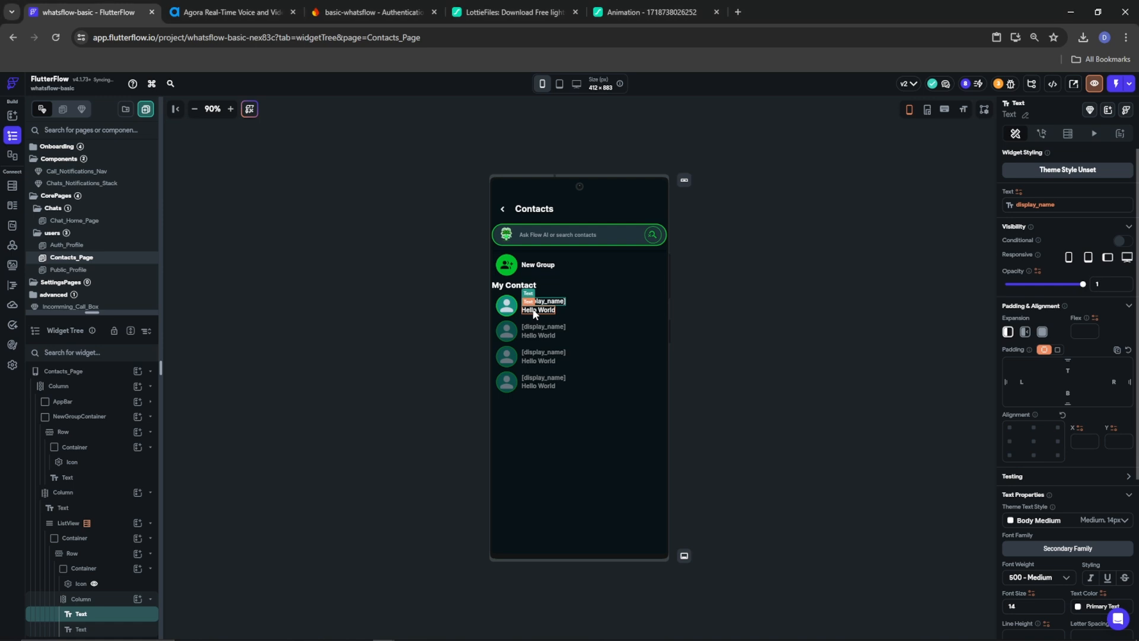
click(1018, 191)
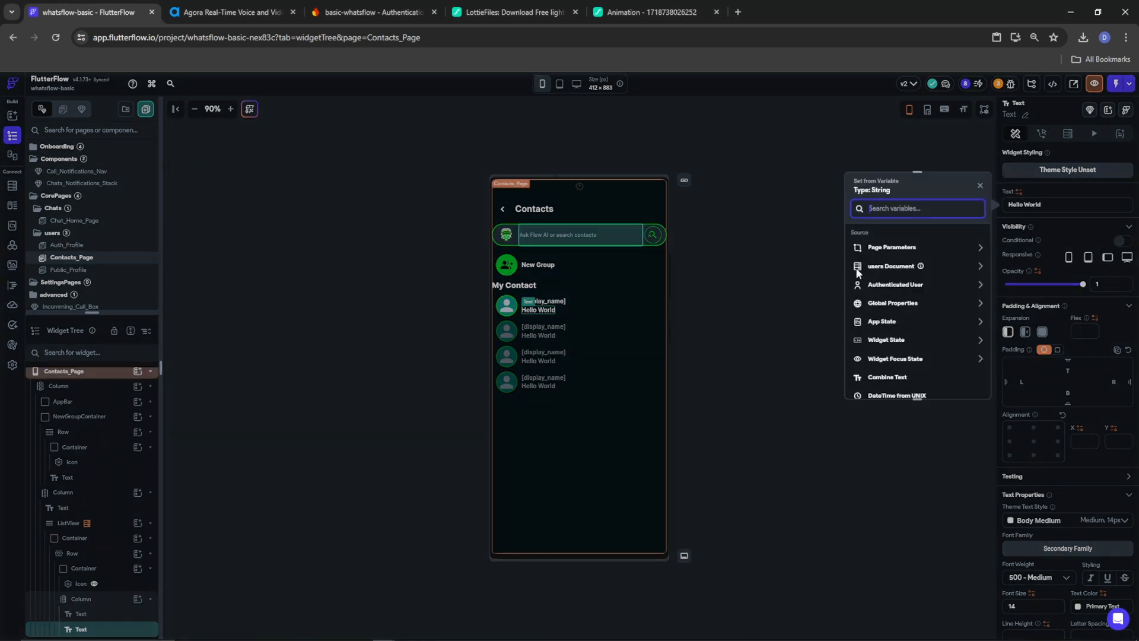
click(896, 268)
click(889, 376)
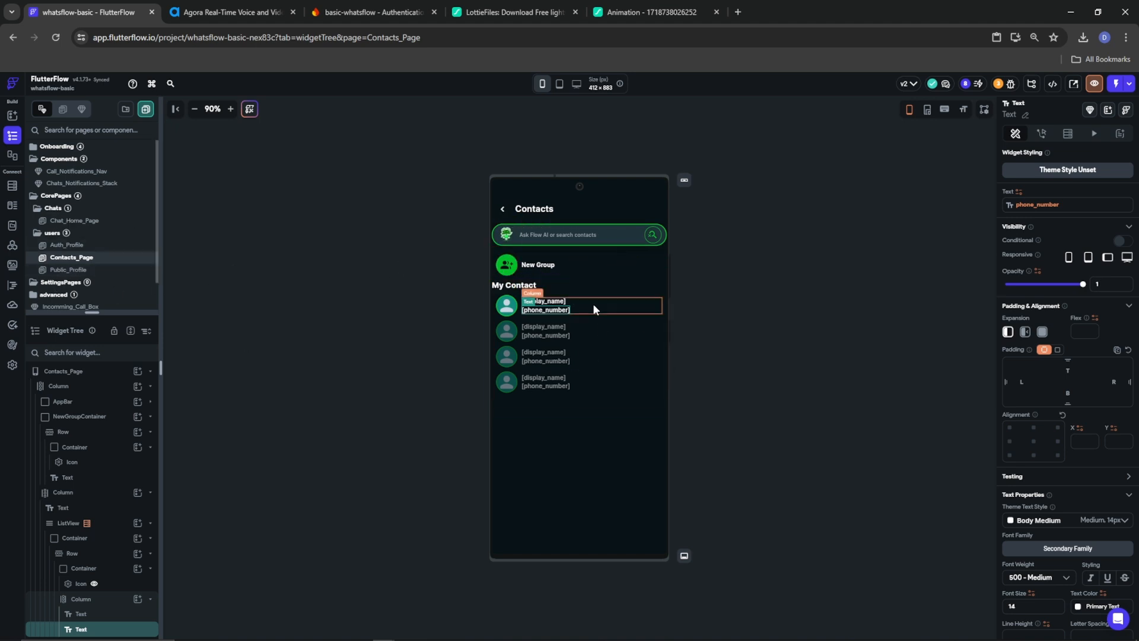
click(81, 583)
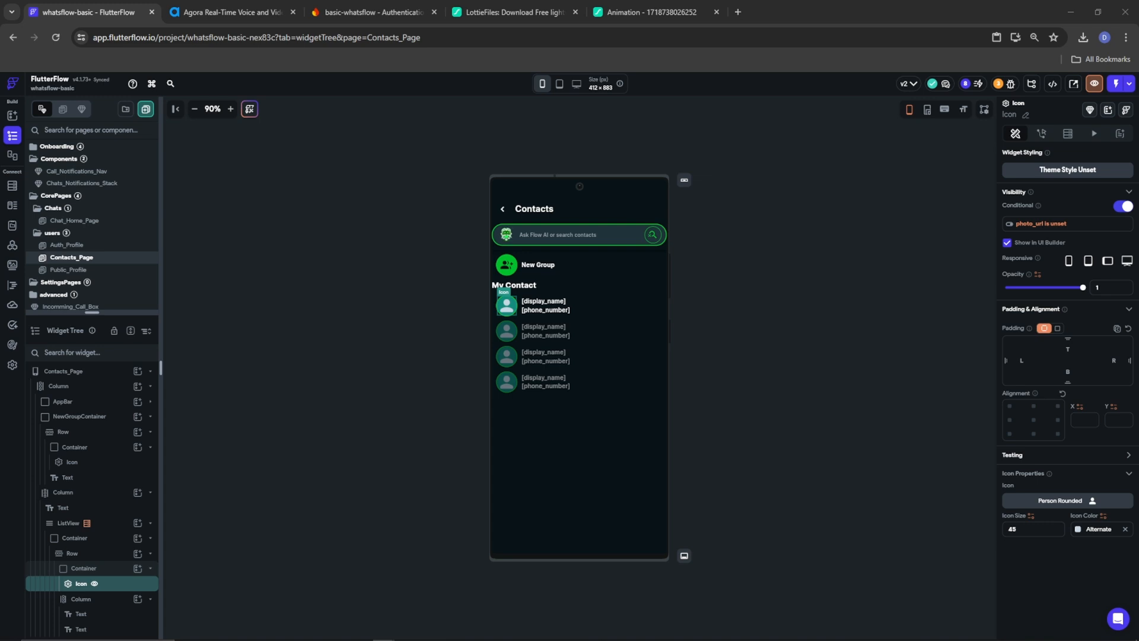
Add a blank component to the Components folder and name it View_Contact
drag(94, 314, 92, 357)
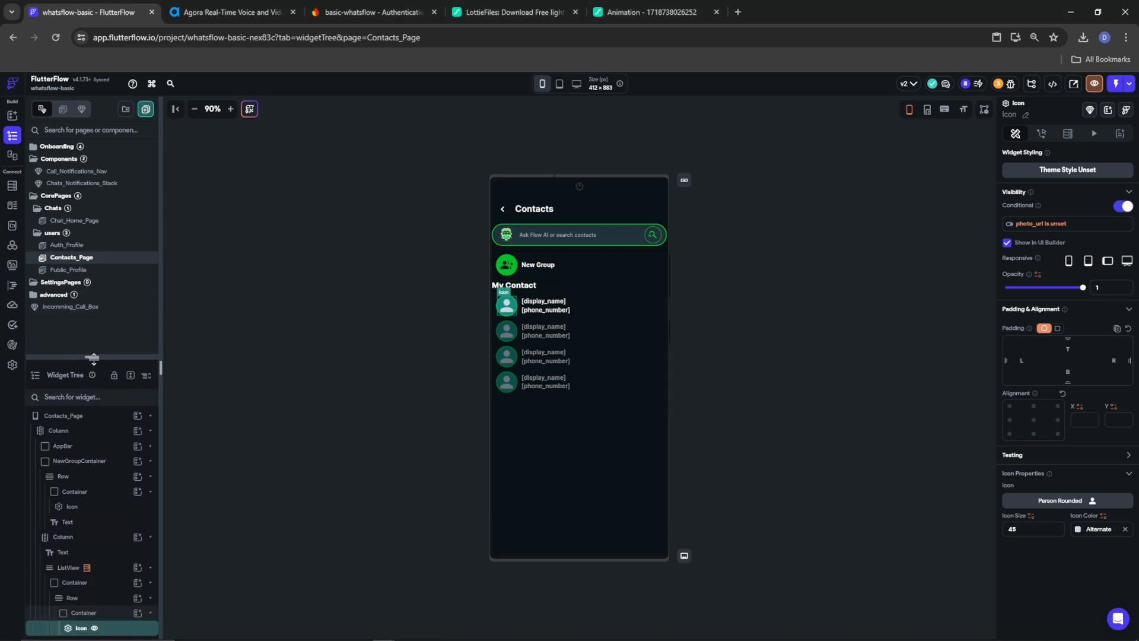
click(69, 308)
drag(69, 309, 64, 160)
right_click(61, 158)
click(102, 199)
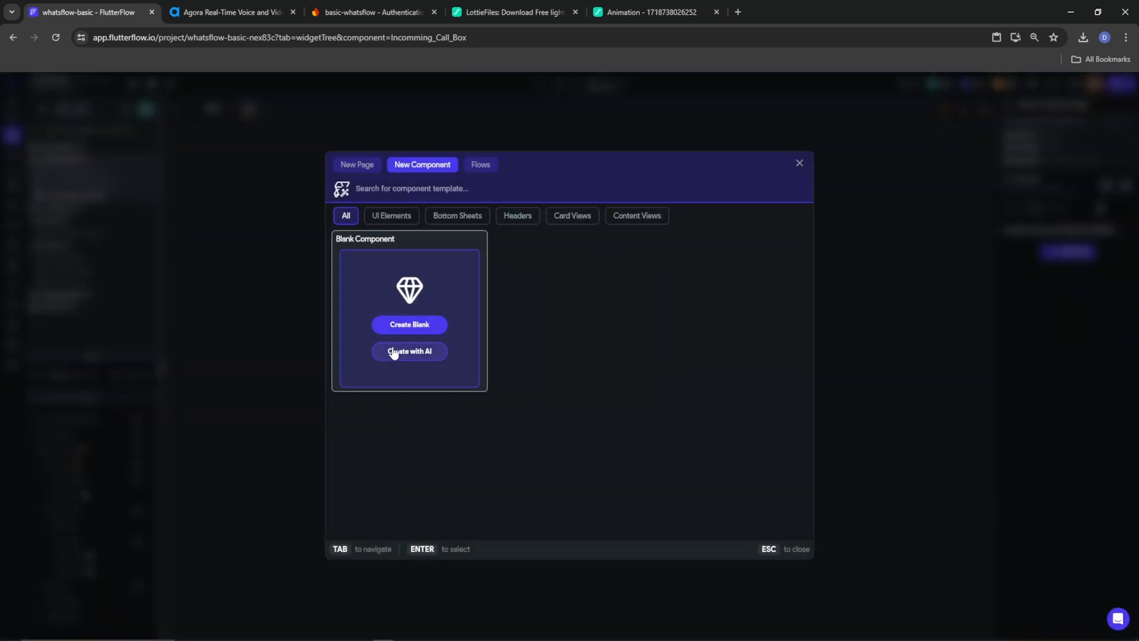
click(407, 324)
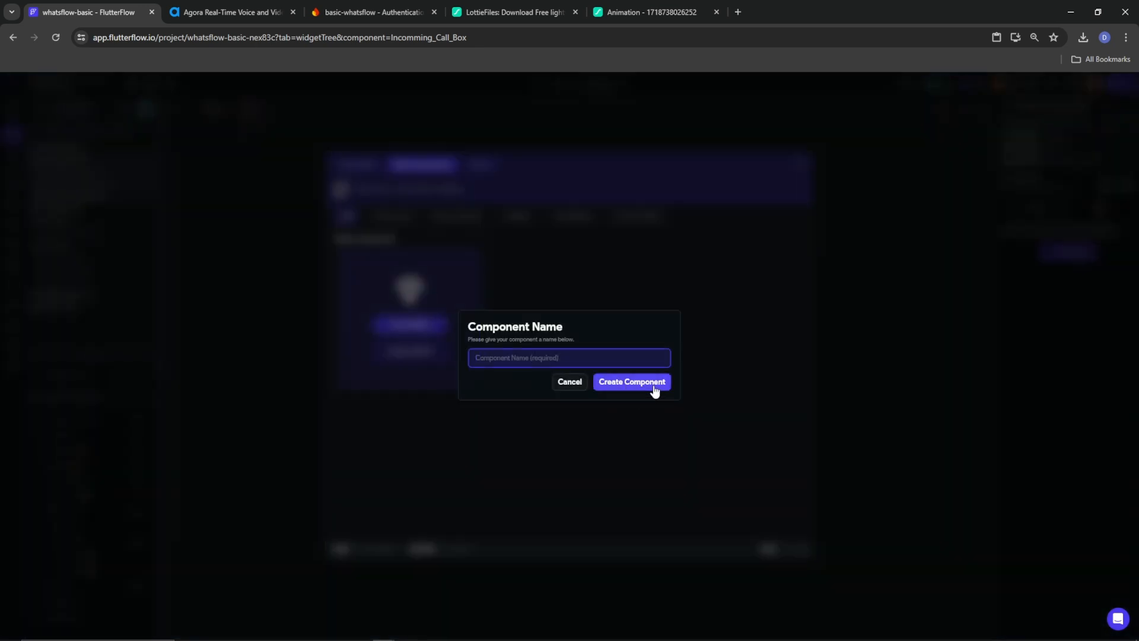
text(Vi)
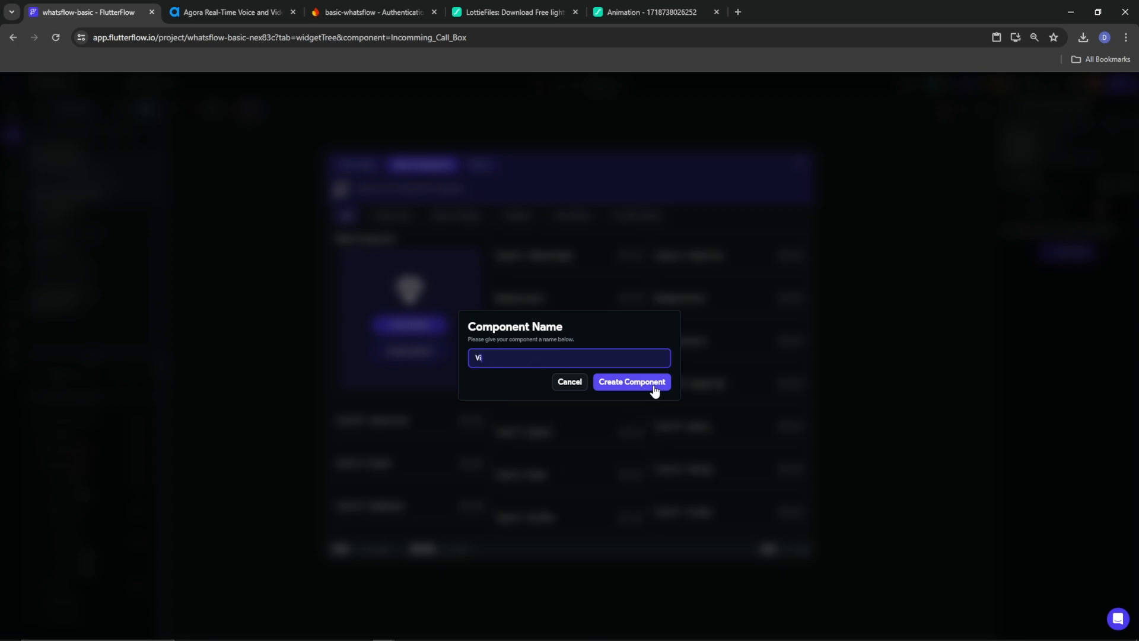
text(ew_Contact)
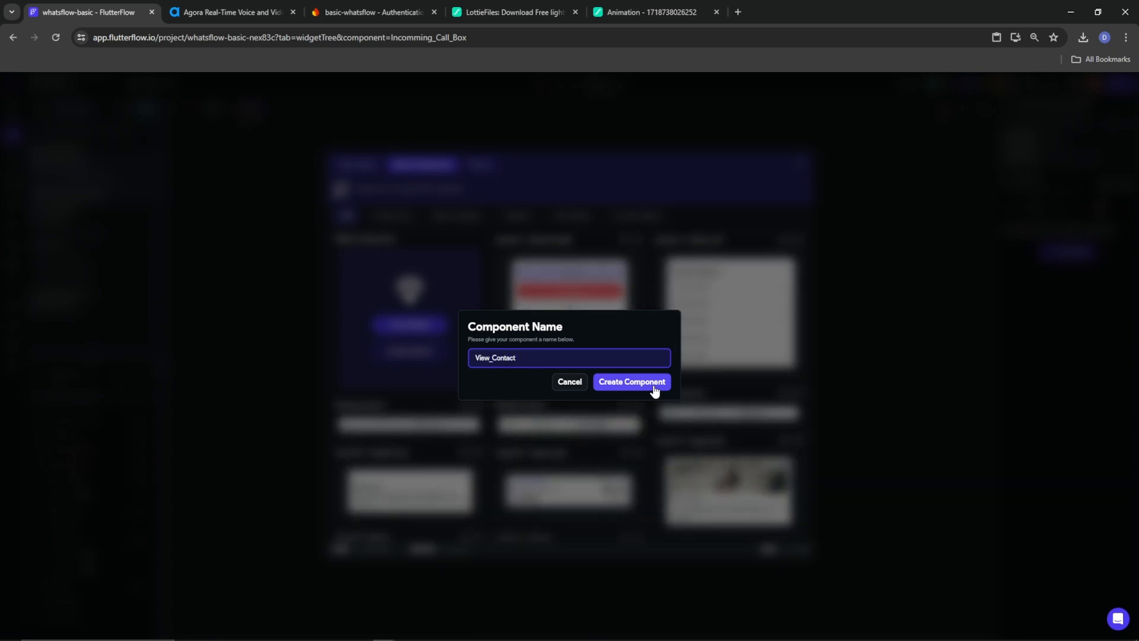
click(610, 382)
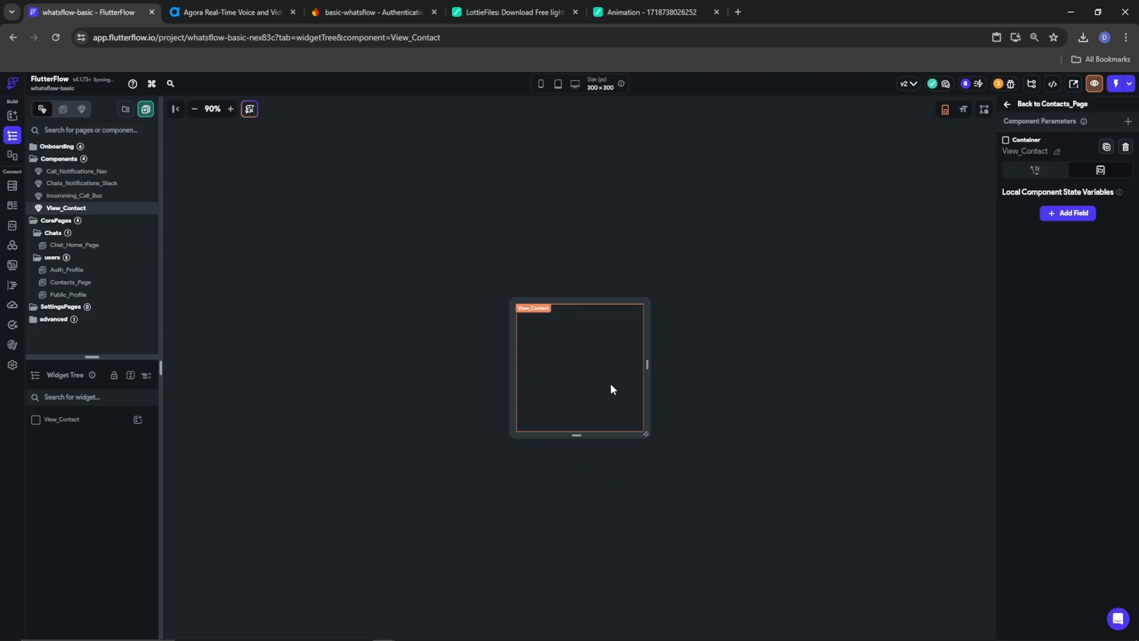
Preview at phone size, add a Column centred both ways, and drop a Container into it
click(540, 83)
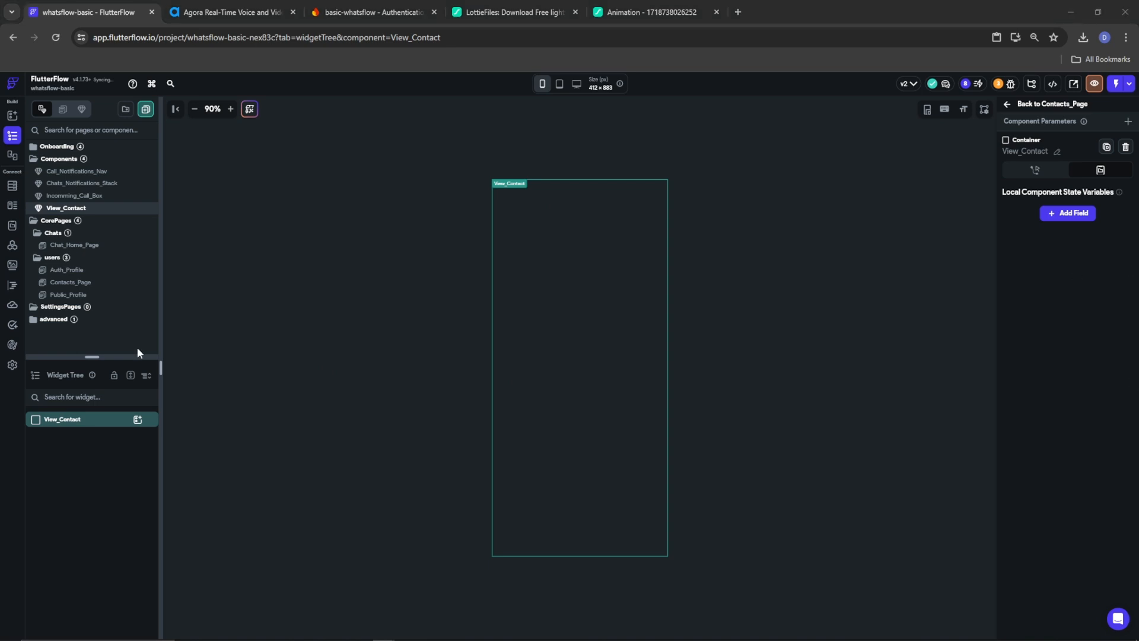
click(140, 420)
click(234, 474)
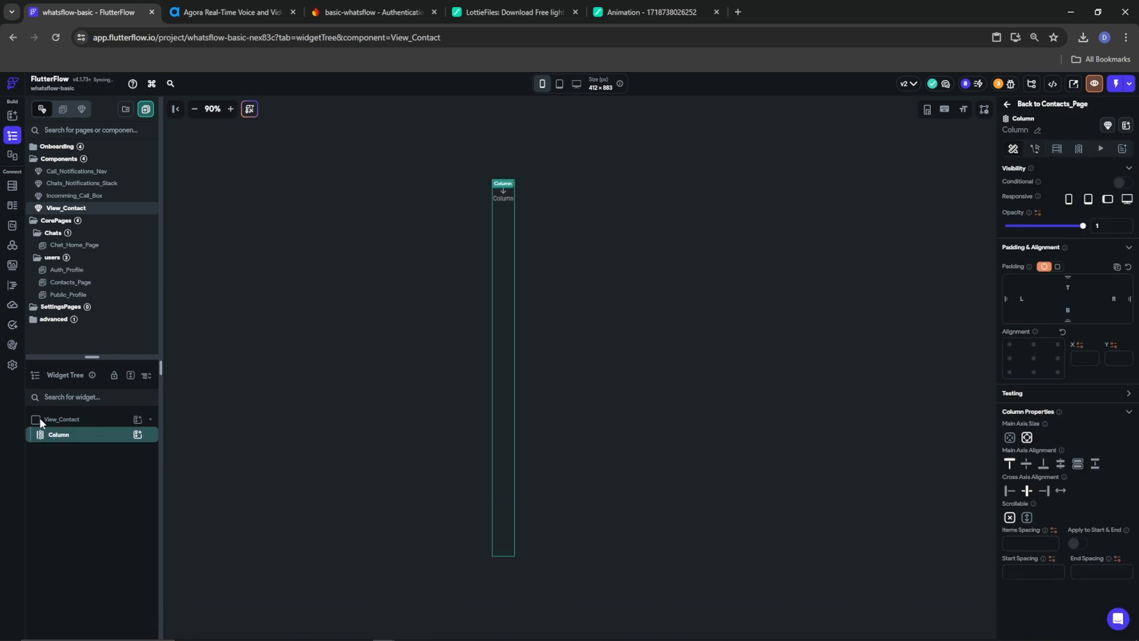
click(1034, 358)
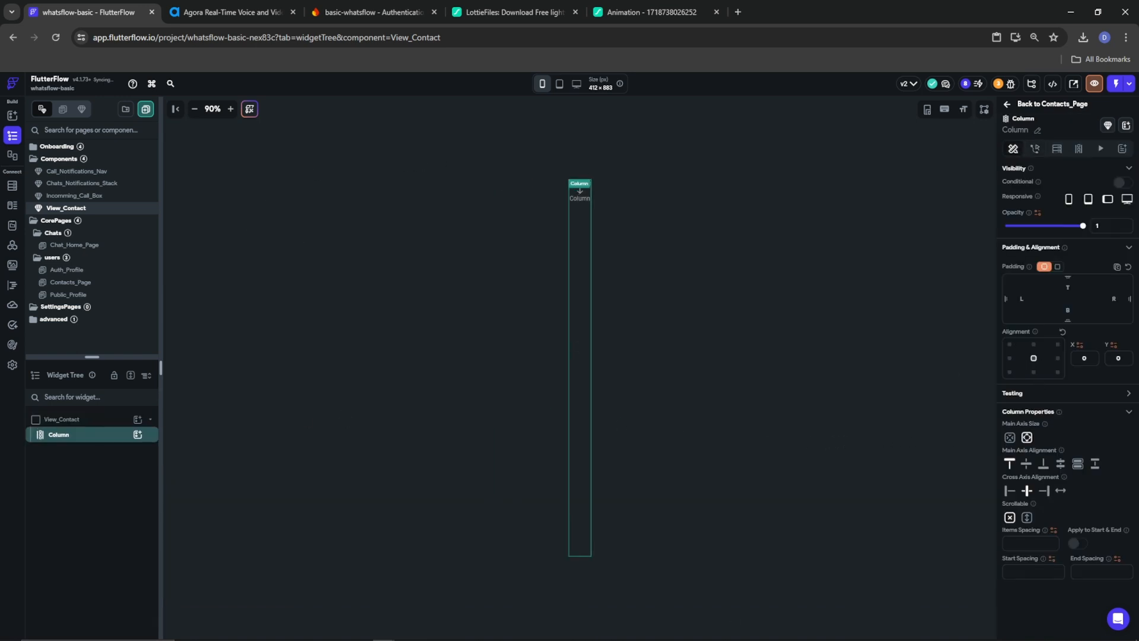
click(1025, 465)
click(138, 434)
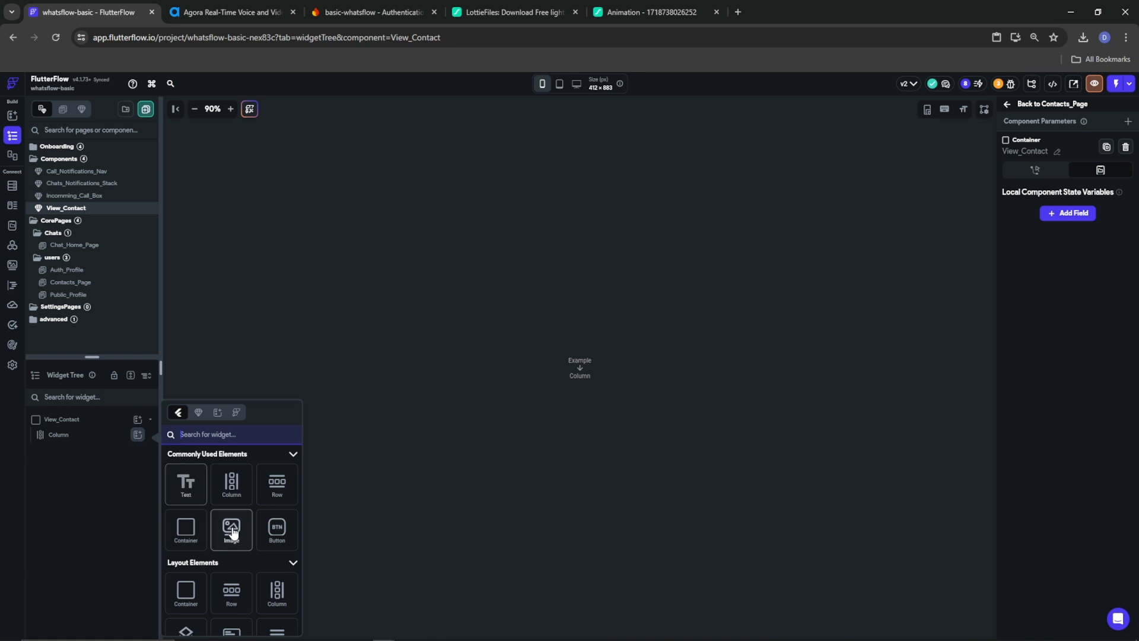
drag(178, 531, 527, 487)
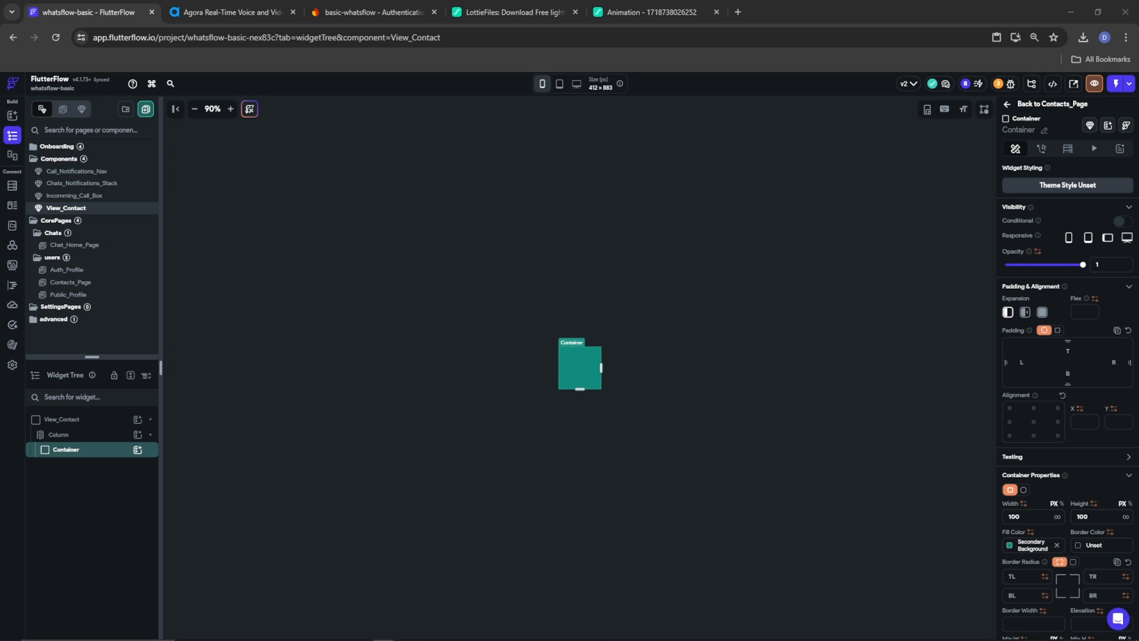
Fill the Container with Primary Background and give it elevation 5
click(1009, 545)
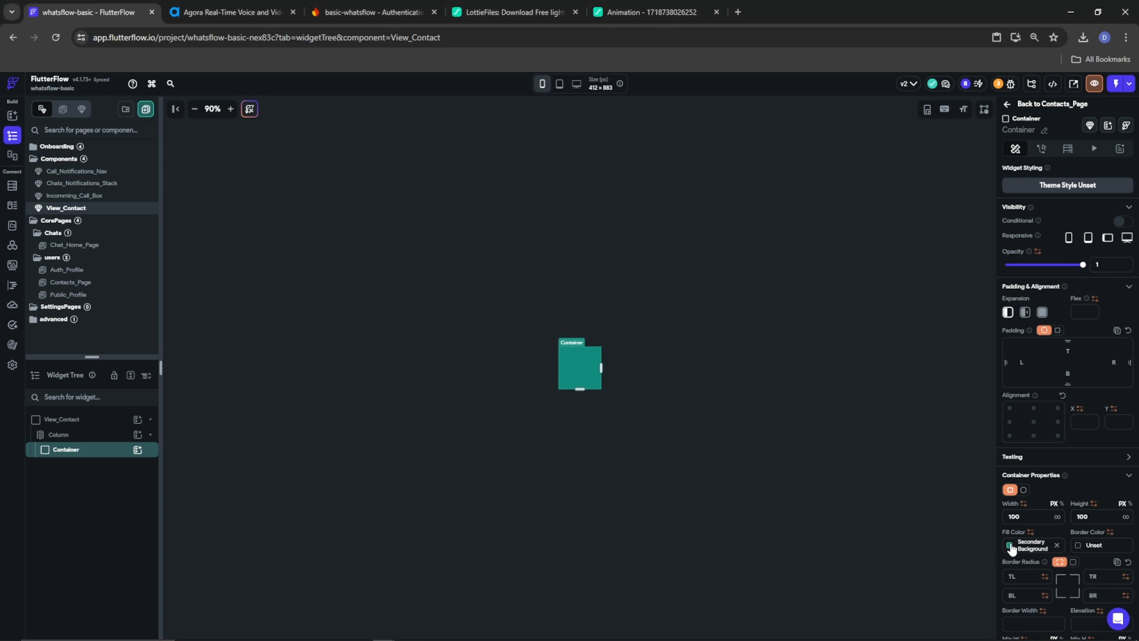
click(892, 568)
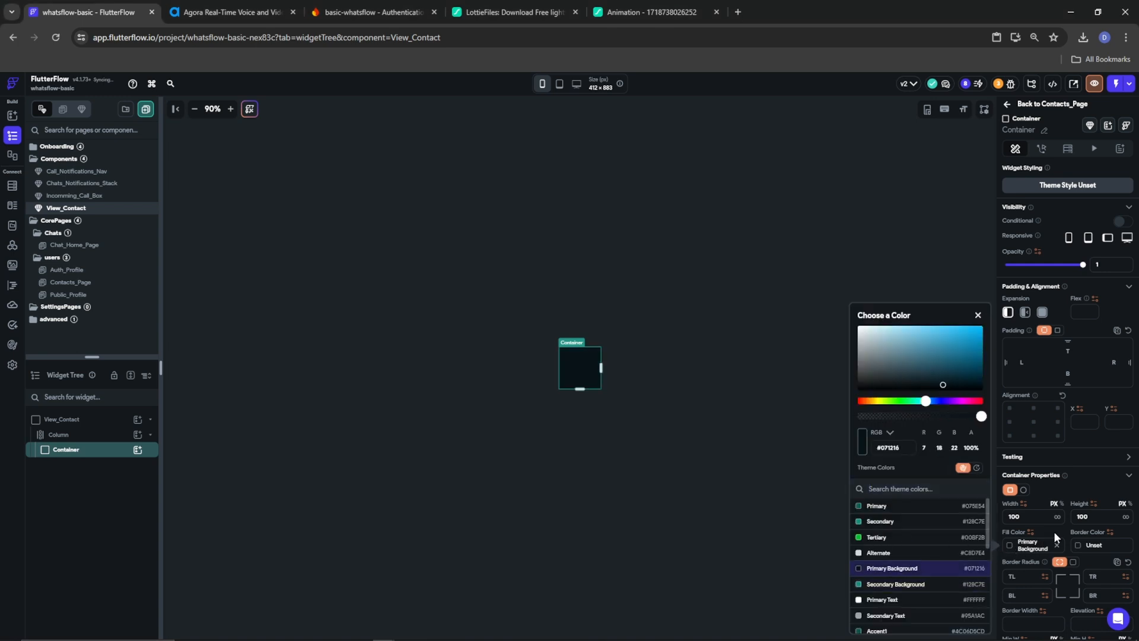
click(1054, 532)
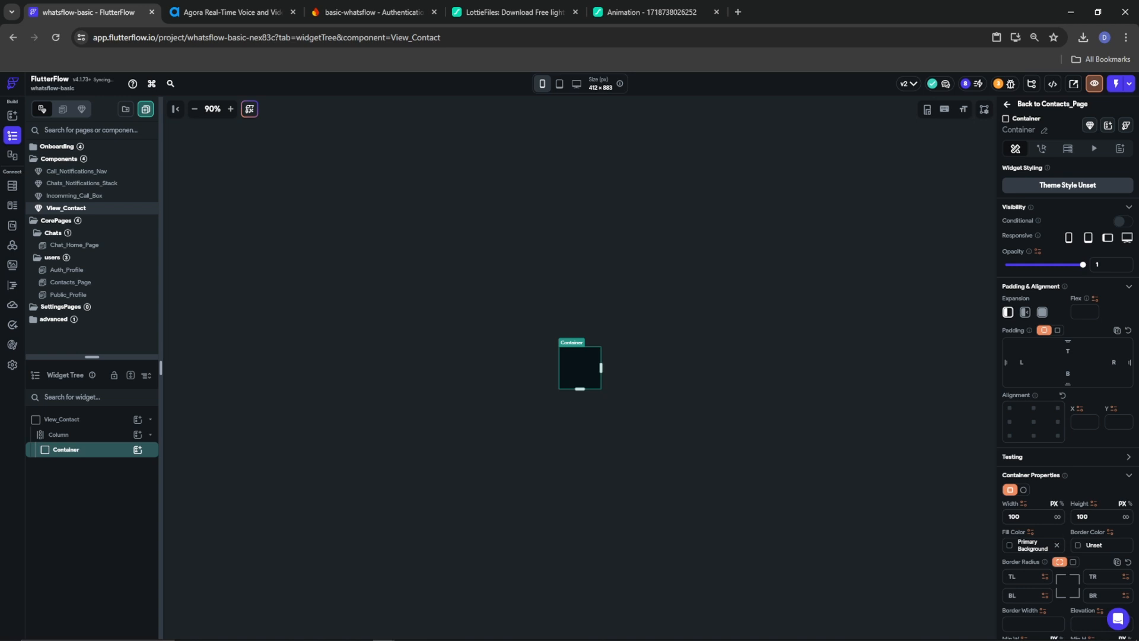
scroll(1062, 575, down, 4)
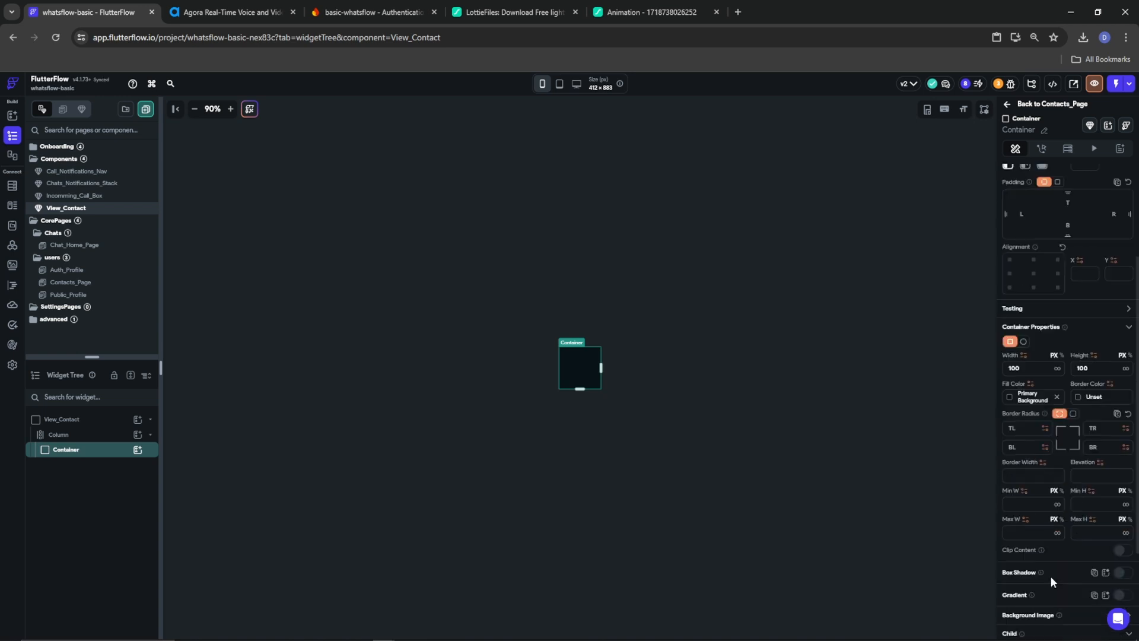
click(1084, 404)
text(5)
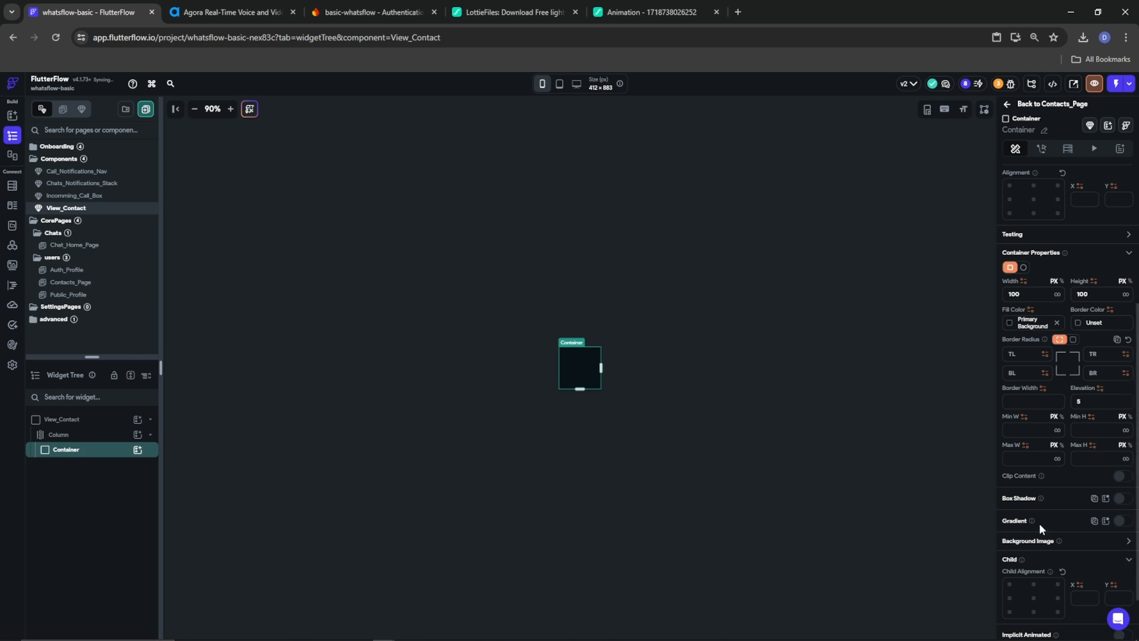
Enable a Secondary-coloured box shadow on the Container
click(1123, 498)
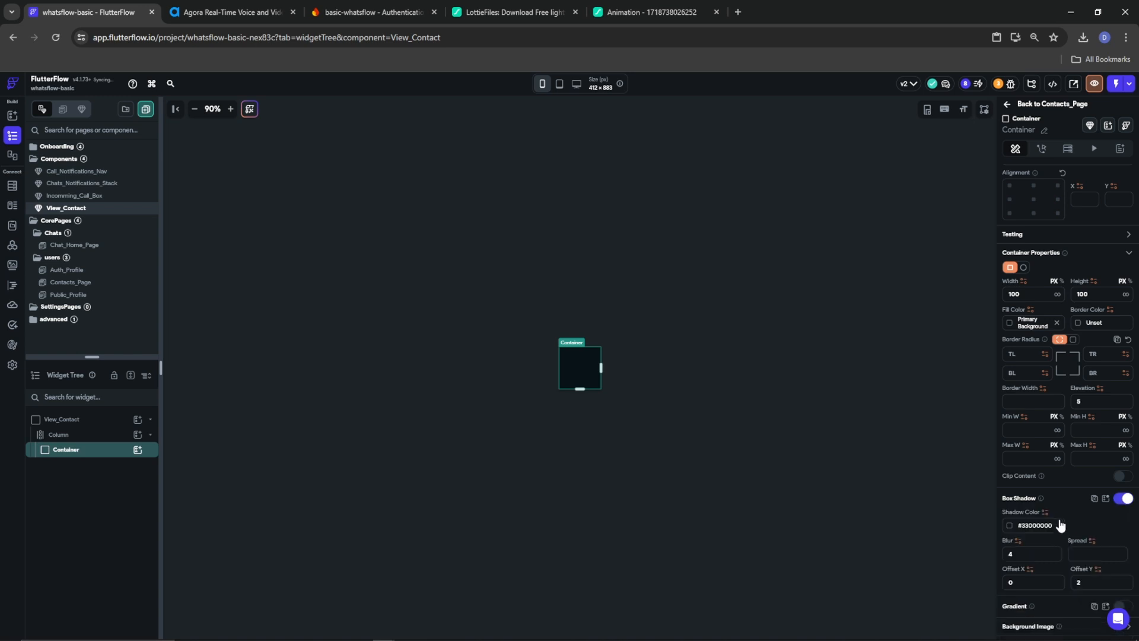
click(1009, 526)
click(866, 508)
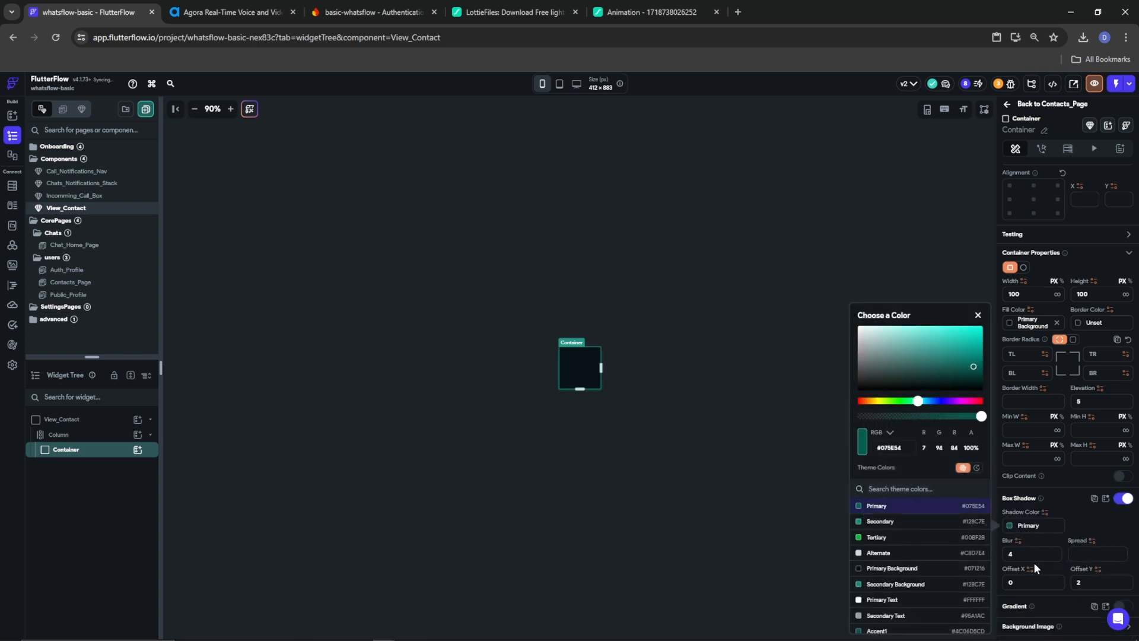
click(877, 522)
click(1076, 524)
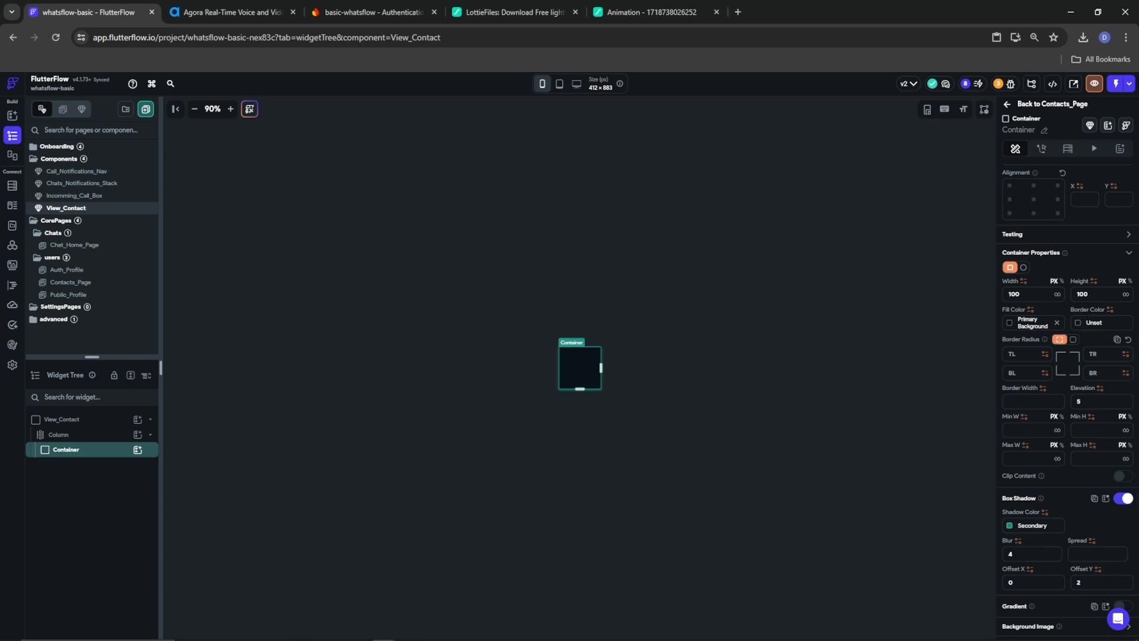
Resize the Container to 250 wide by 300 high
drag(1026, 294, 943, 291)
text(250)
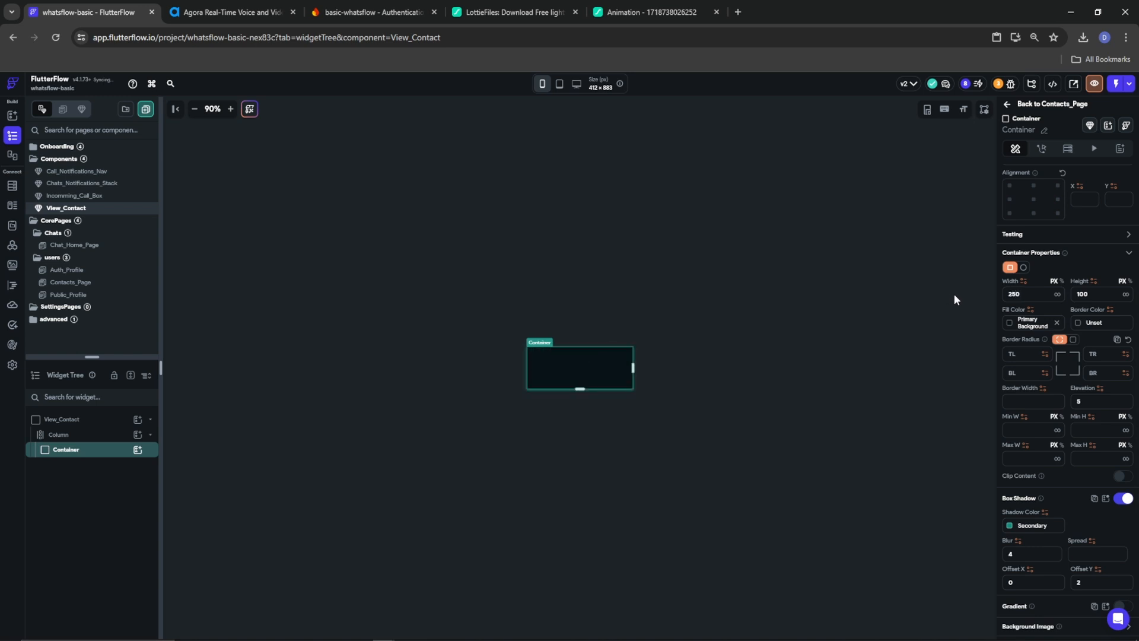
drag(1085, 295, 1075, 295)
text(300)
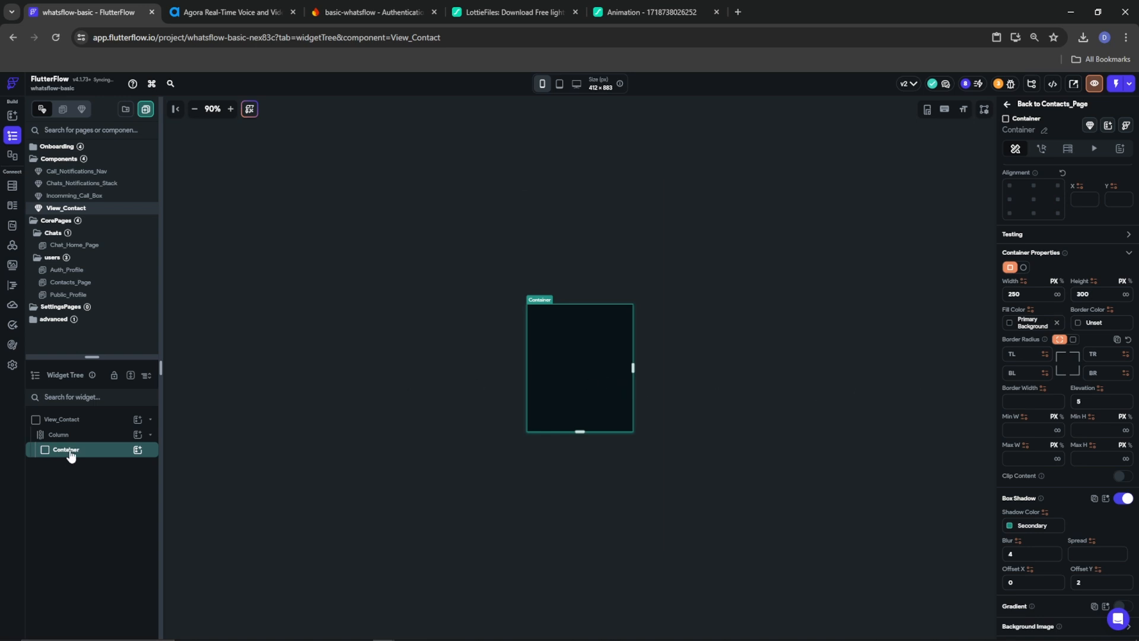
click(138, 449)
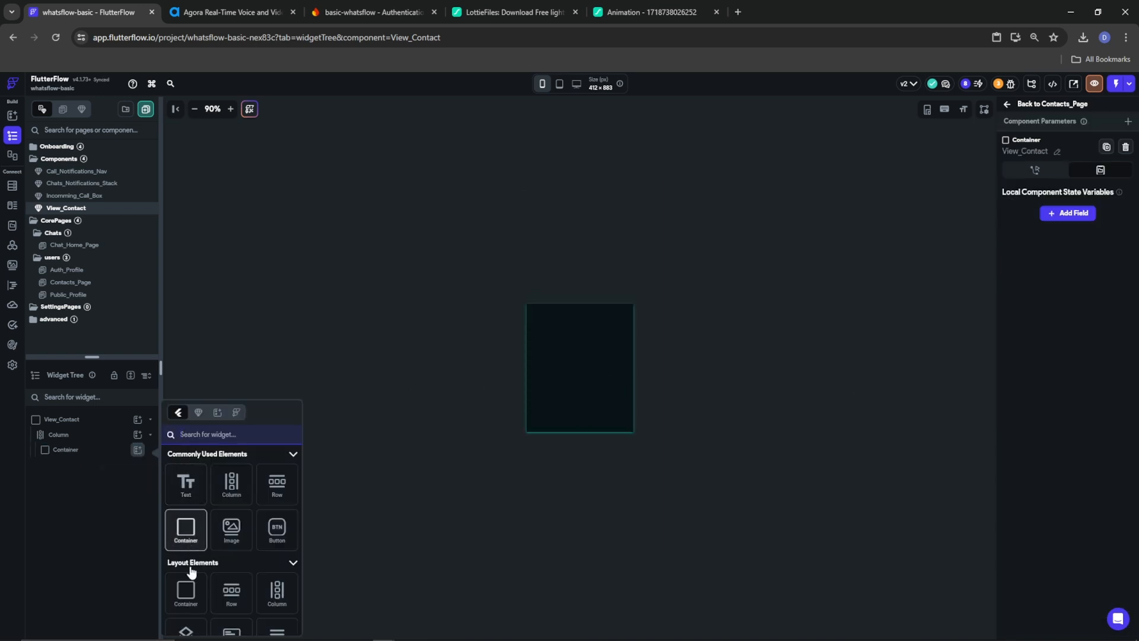
Replace the Stack inside View_Contact's Container with a Column
click(185, 630)
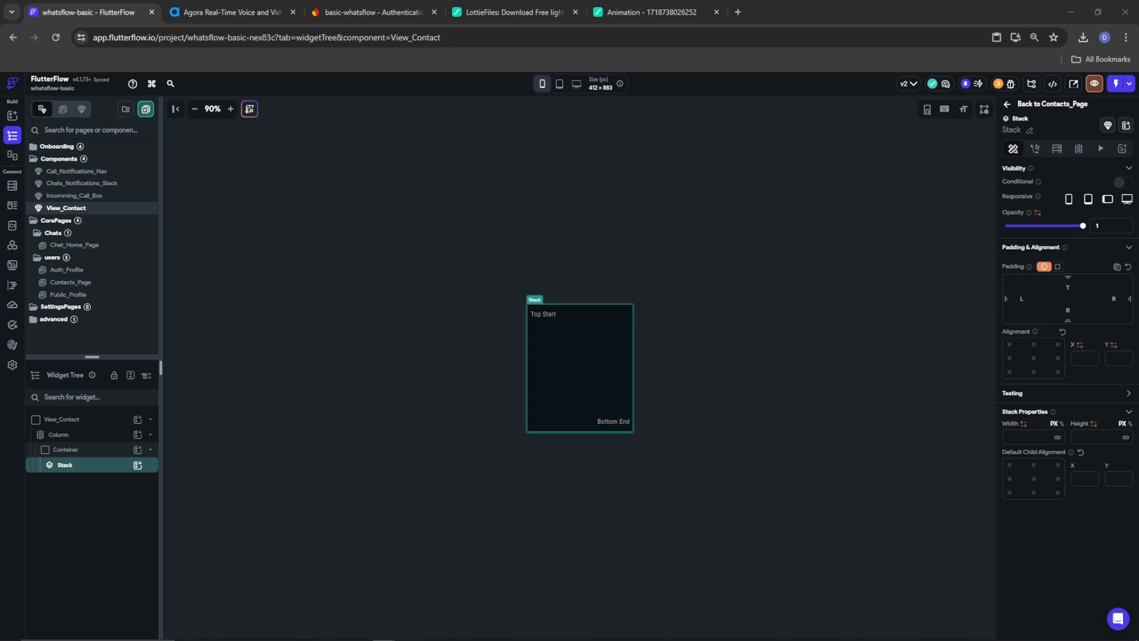
right_click(83, 462)
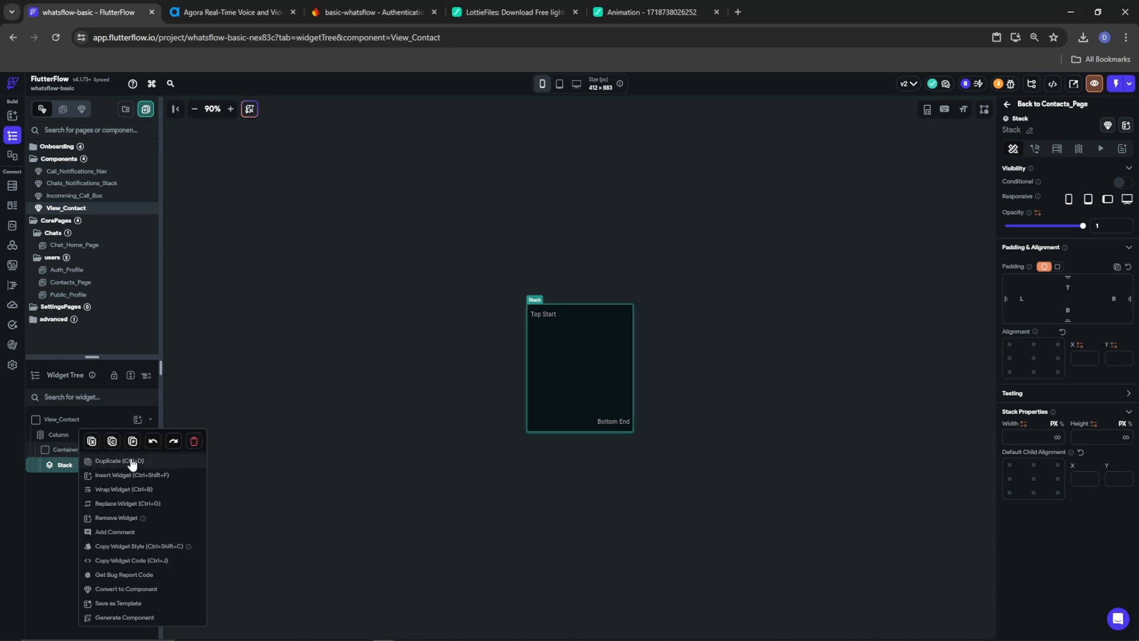
click(196, 444)
click(137, 449)
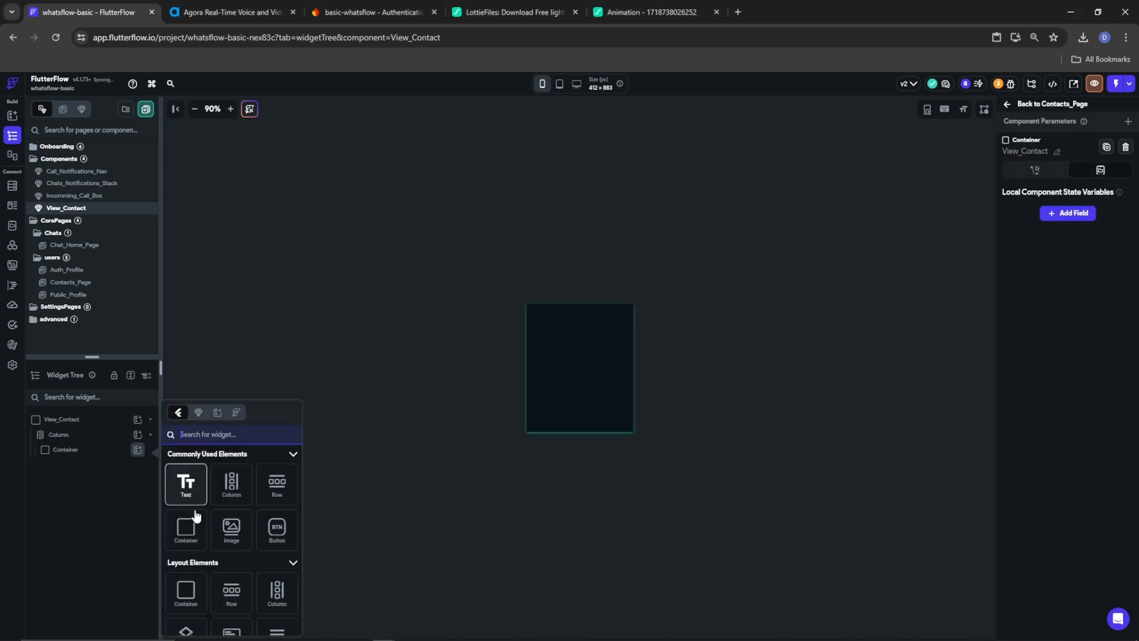
click(232, 484)
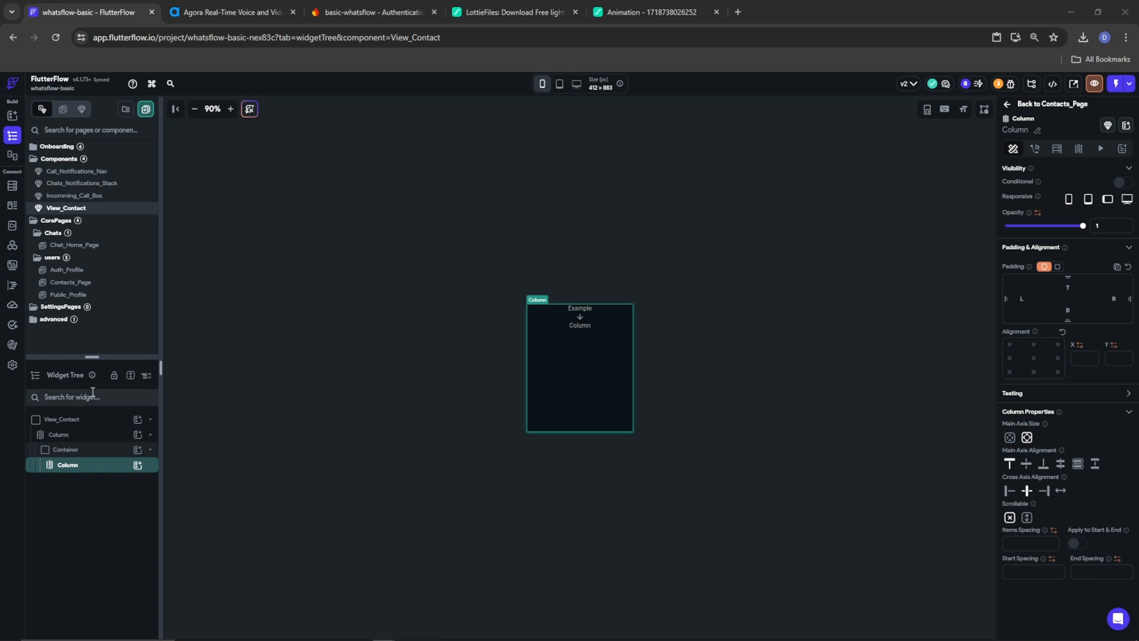
Add a Stack to the Column, with a Row below it
click(138, 465)
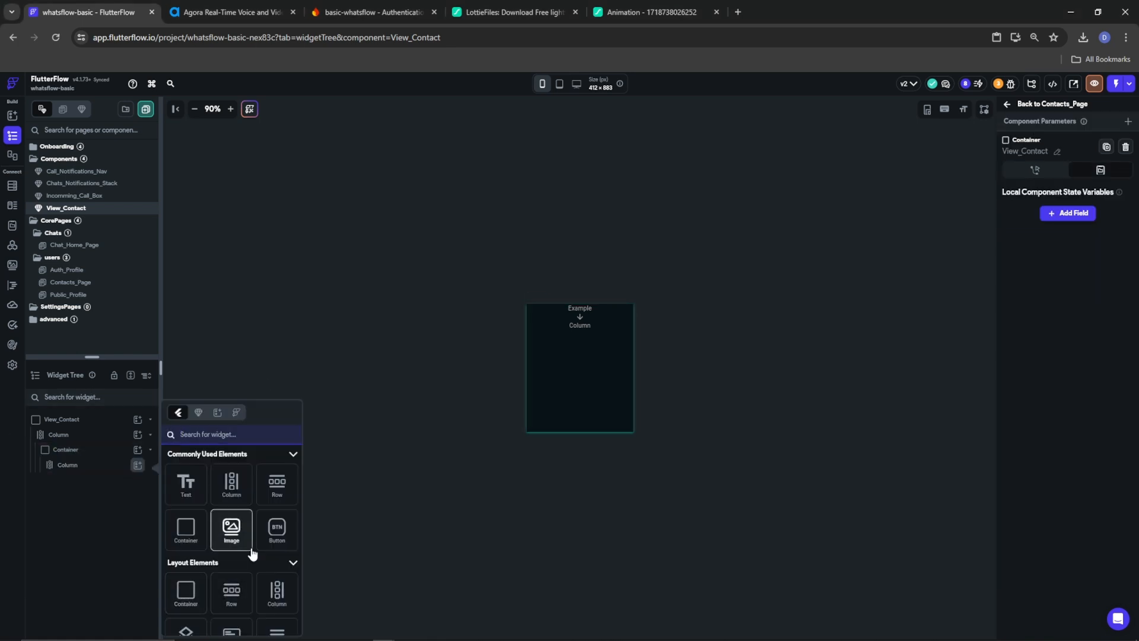
text(stac)
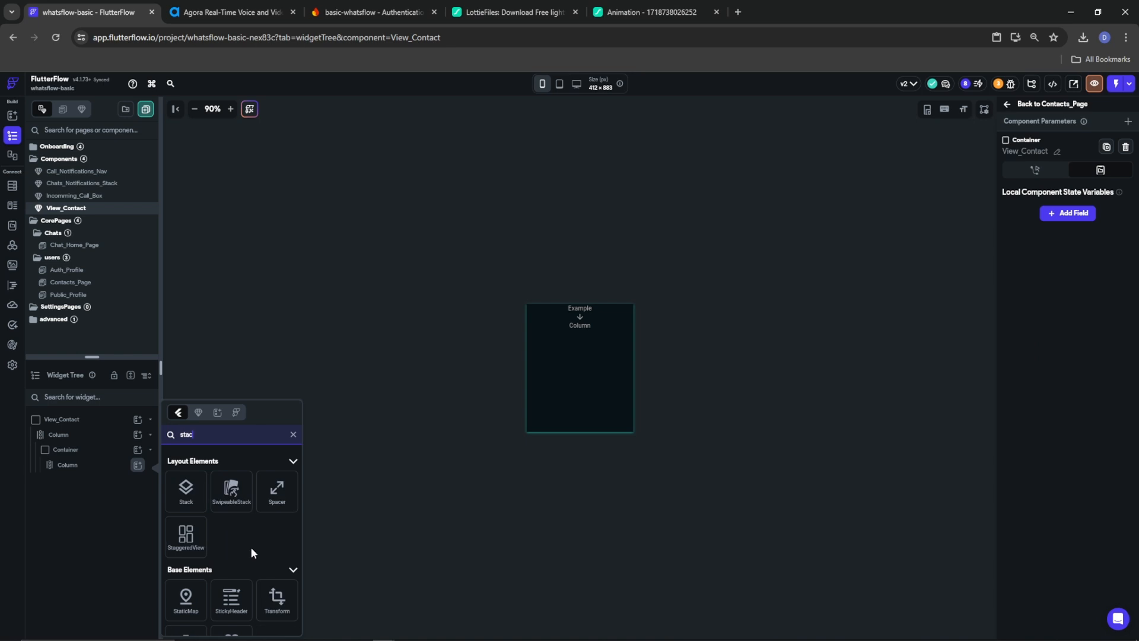
click(181, 498)
click(138, 465)
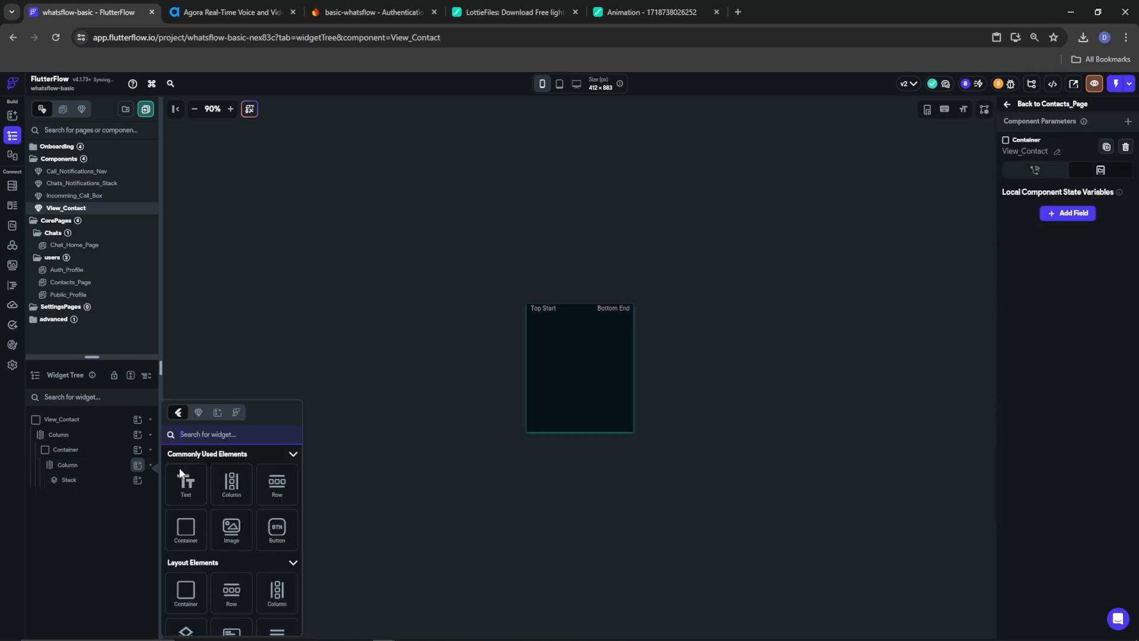
click(270, 484)
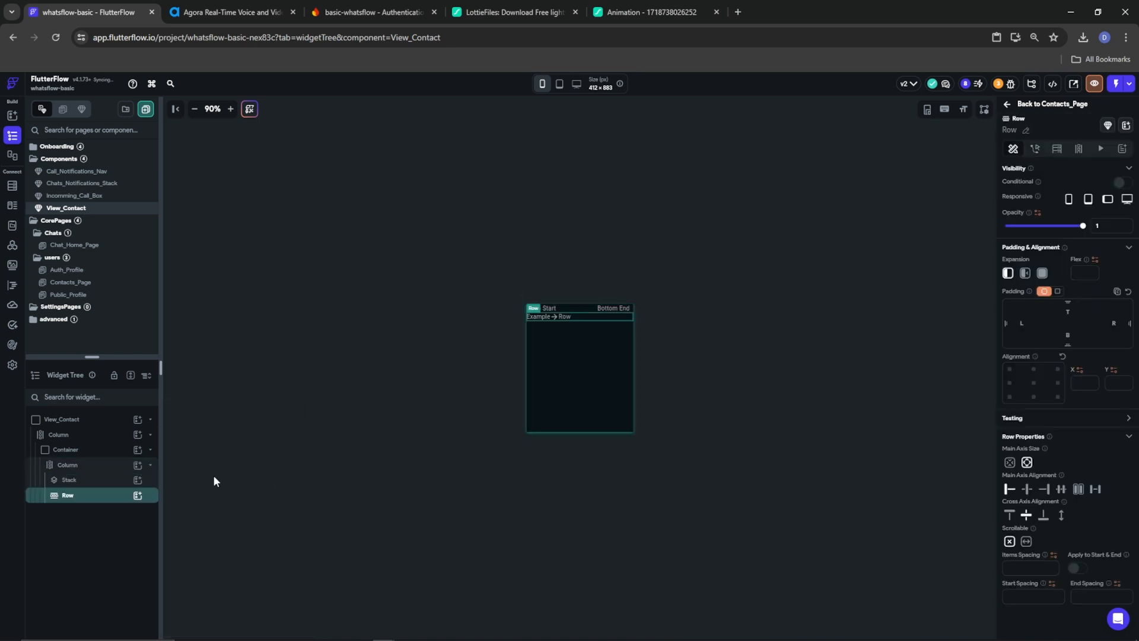
Set the Stack to Expanded and add a Container inside it
click(70, 479)
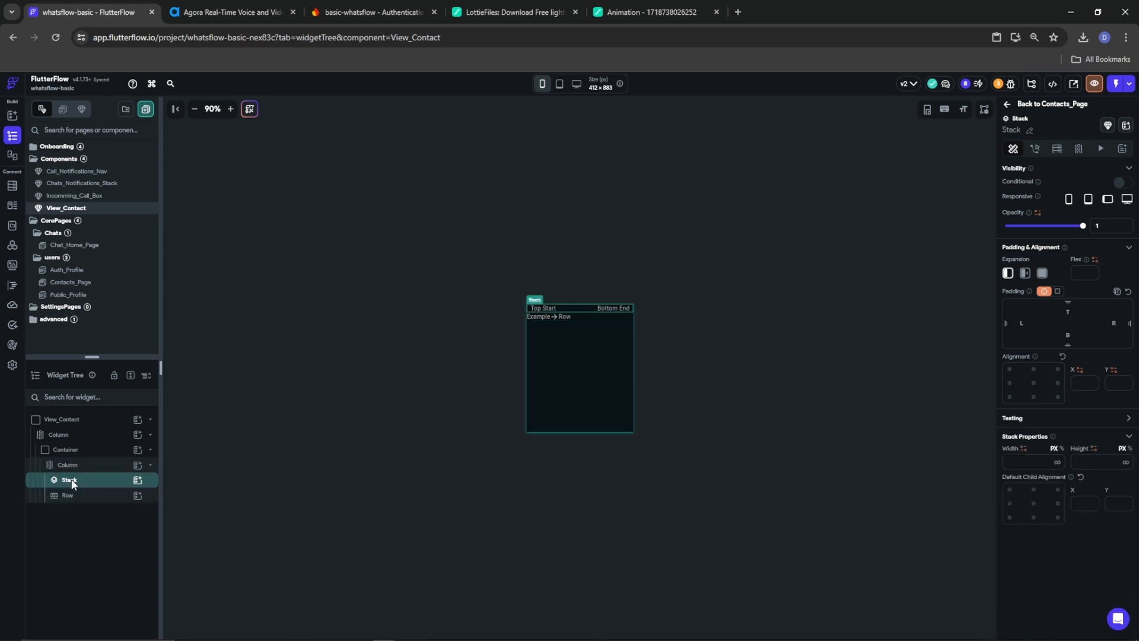
click(1042, 273)
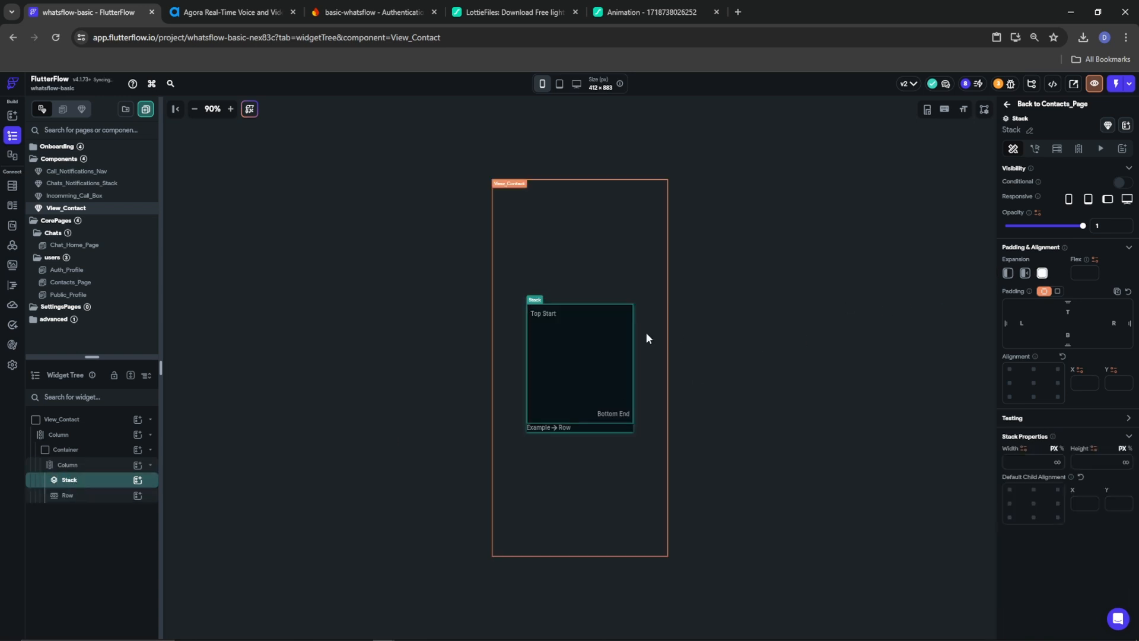
click(69, 496)
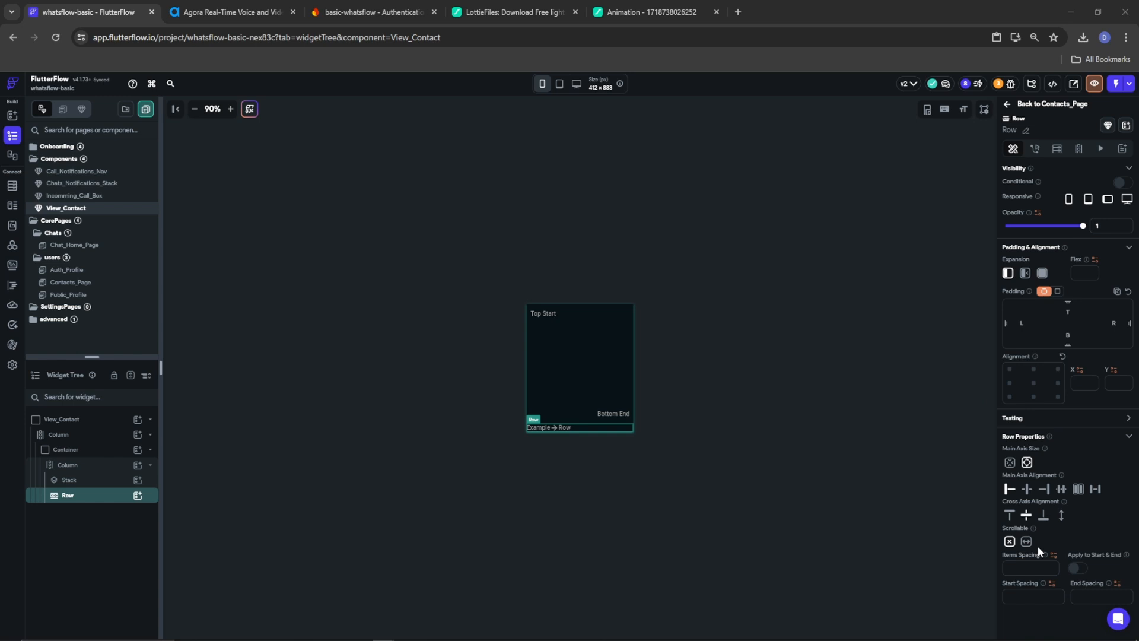
click(29, 480)
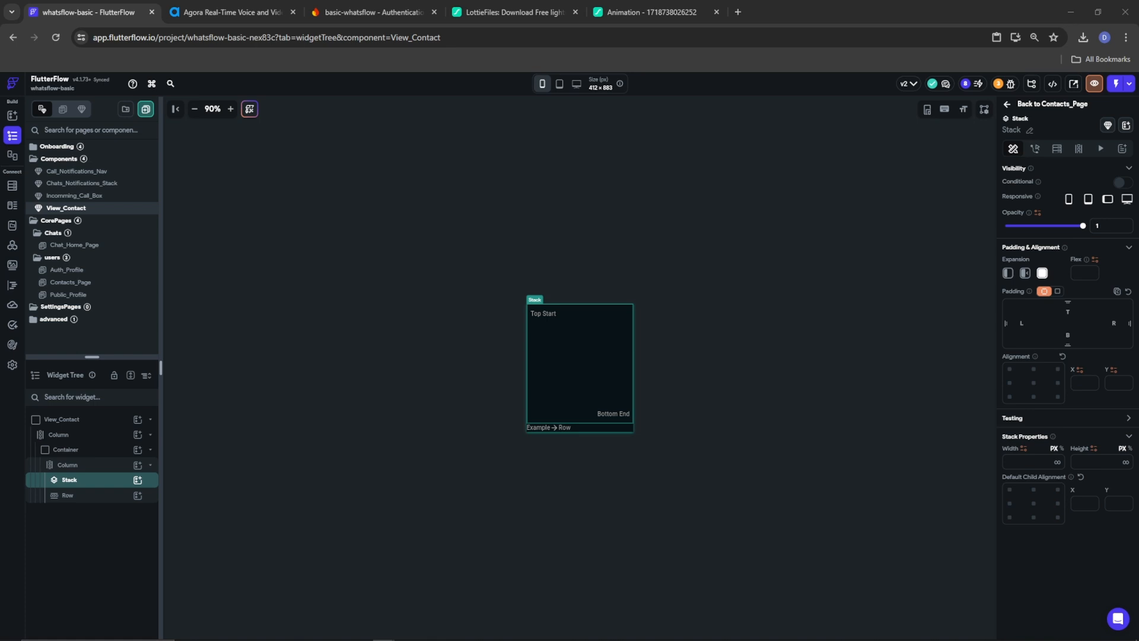
click(137, 480)
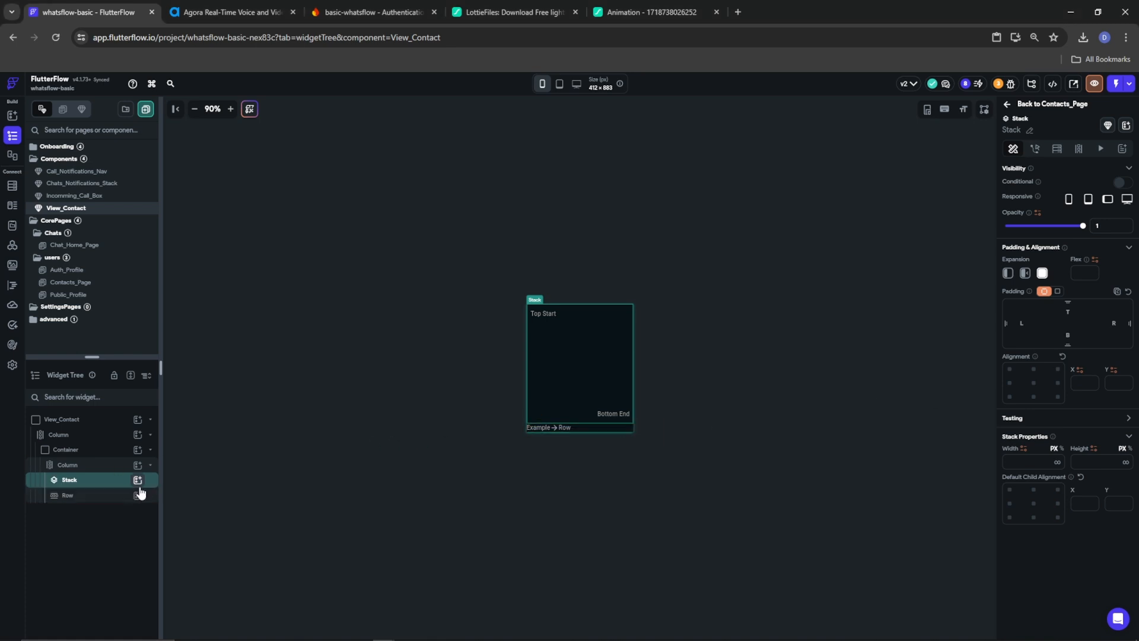
click(185, 526)
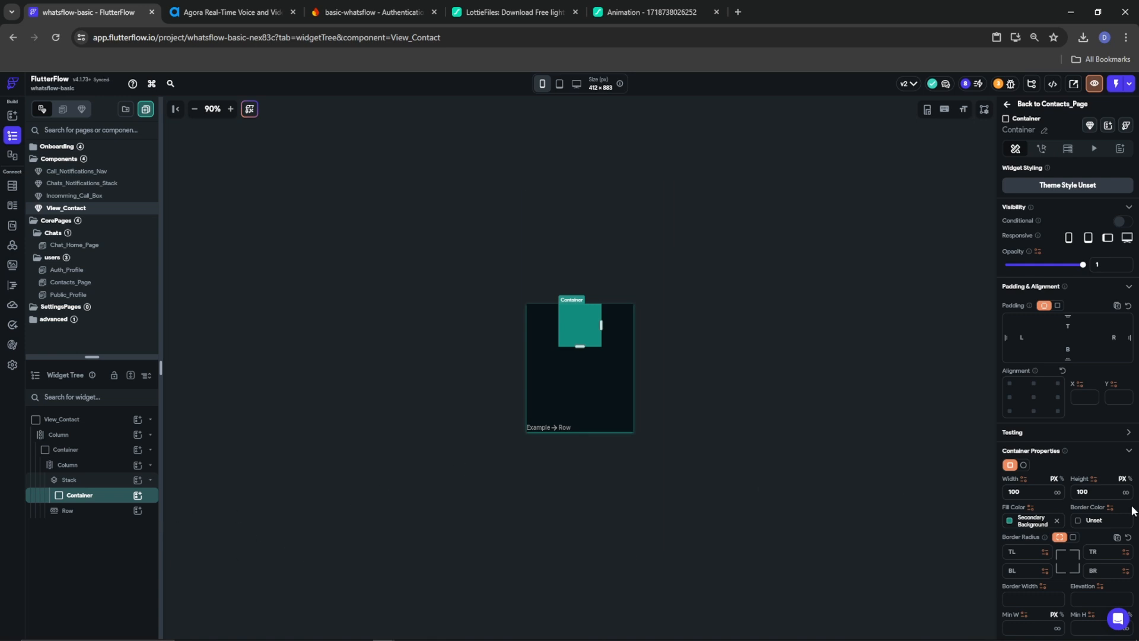
Set the Stack's Container to inf width and height with a #042723 fill colour
click(1057, 492)
click(1125, 492)
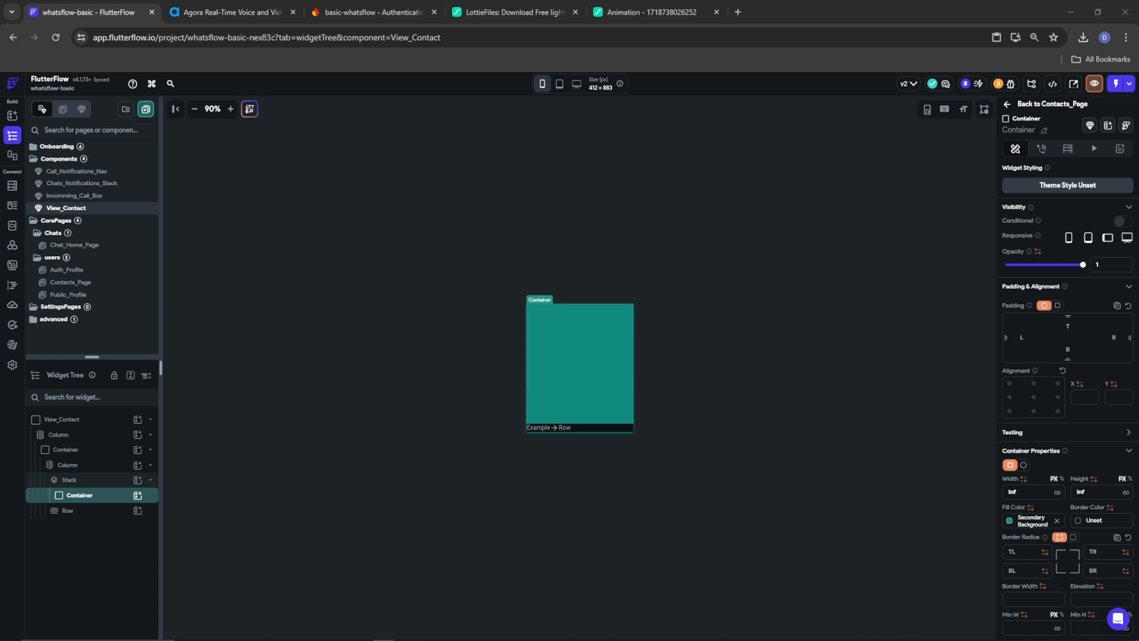
click(1025, 520)
drag(901, 449, 869, 449)
text(#042723)
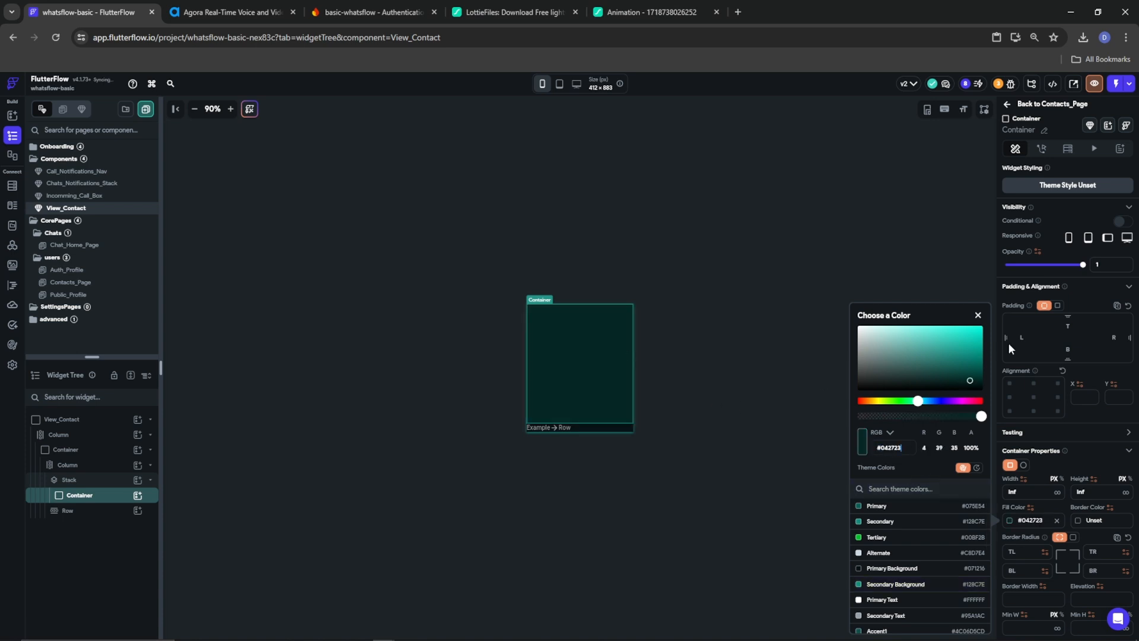
click(1076, 421)
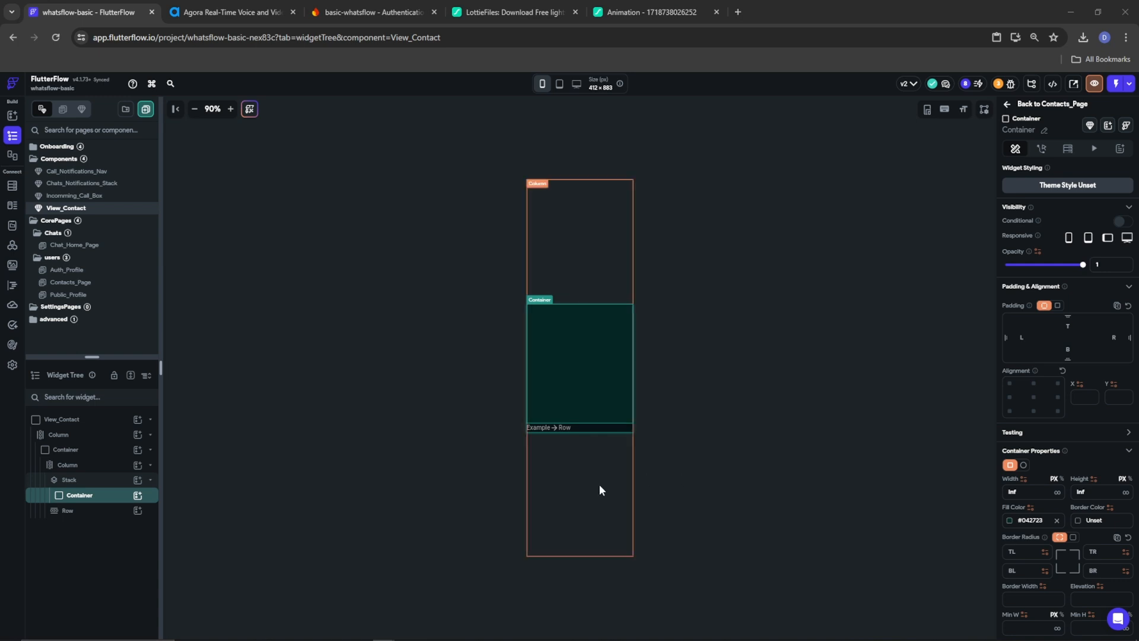
scroll(1052, 594, down, 4)
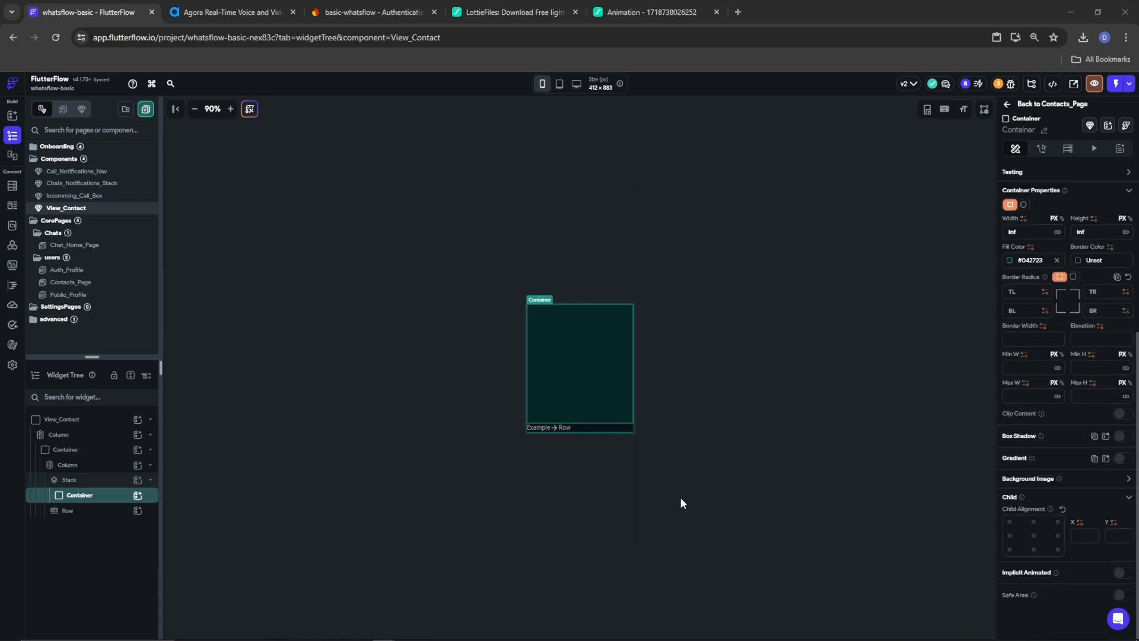
Insert an Icon in the dark green Container, set its size to 150, and choose the Material 'person' icon
click(138, 494)
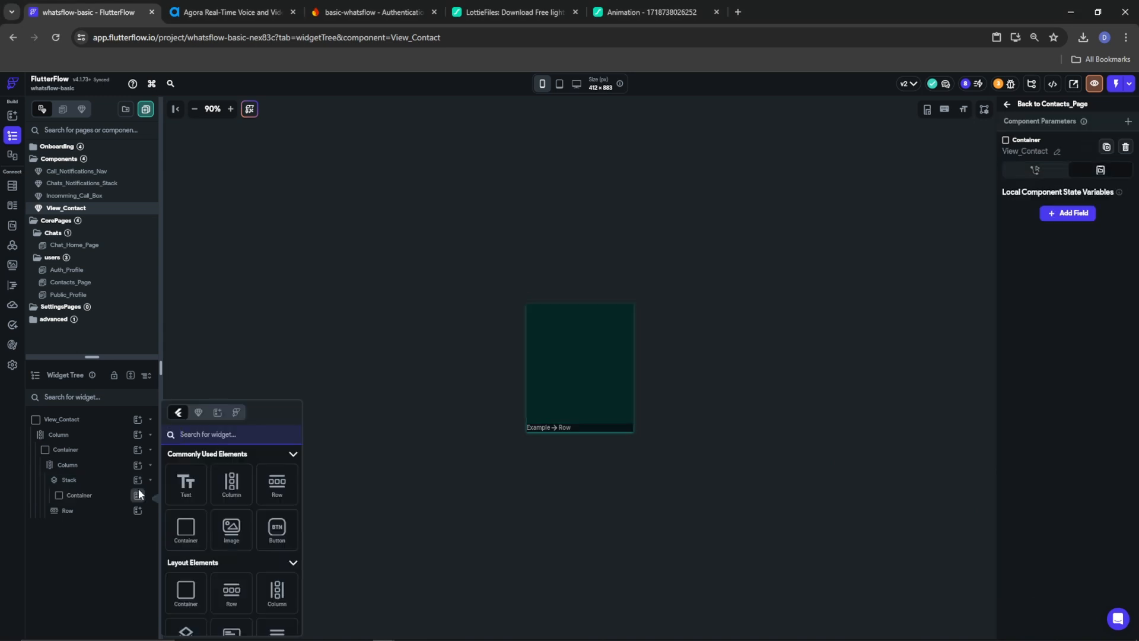
text(icon)
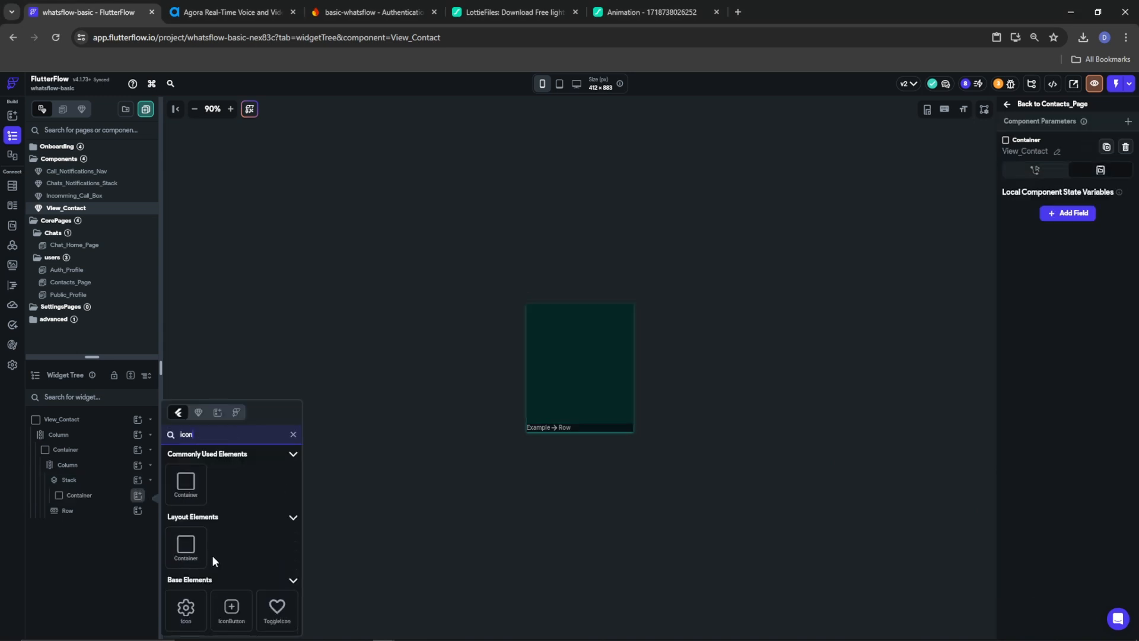
click(185, 606)
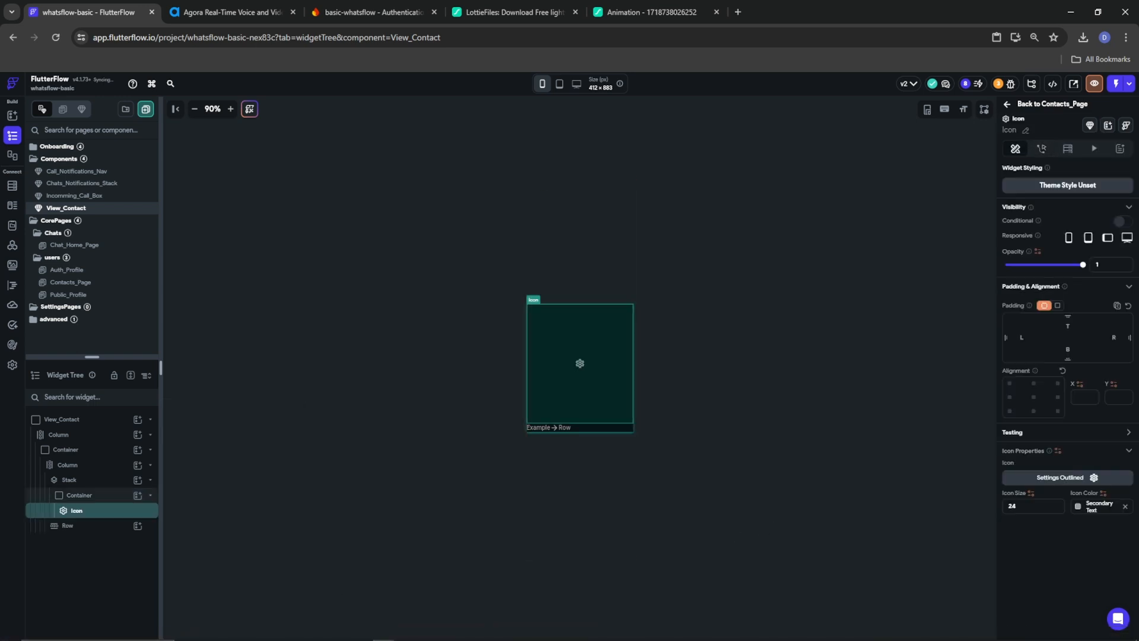
drag(1036, 506, 953, 517)
text(150)
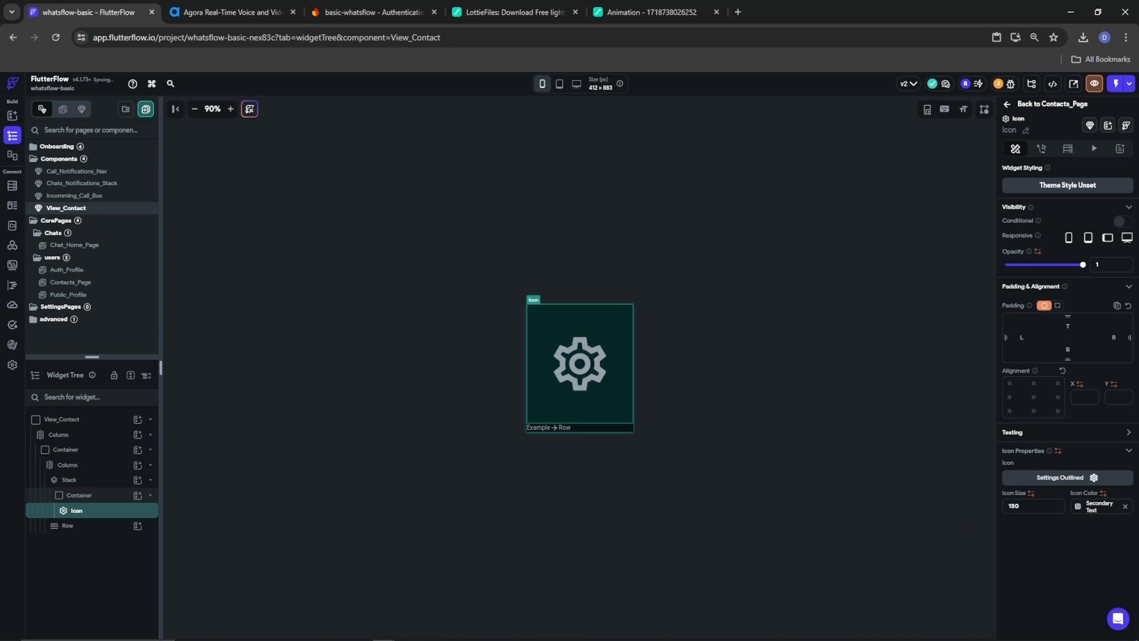
click(1085, 476)
text(person)
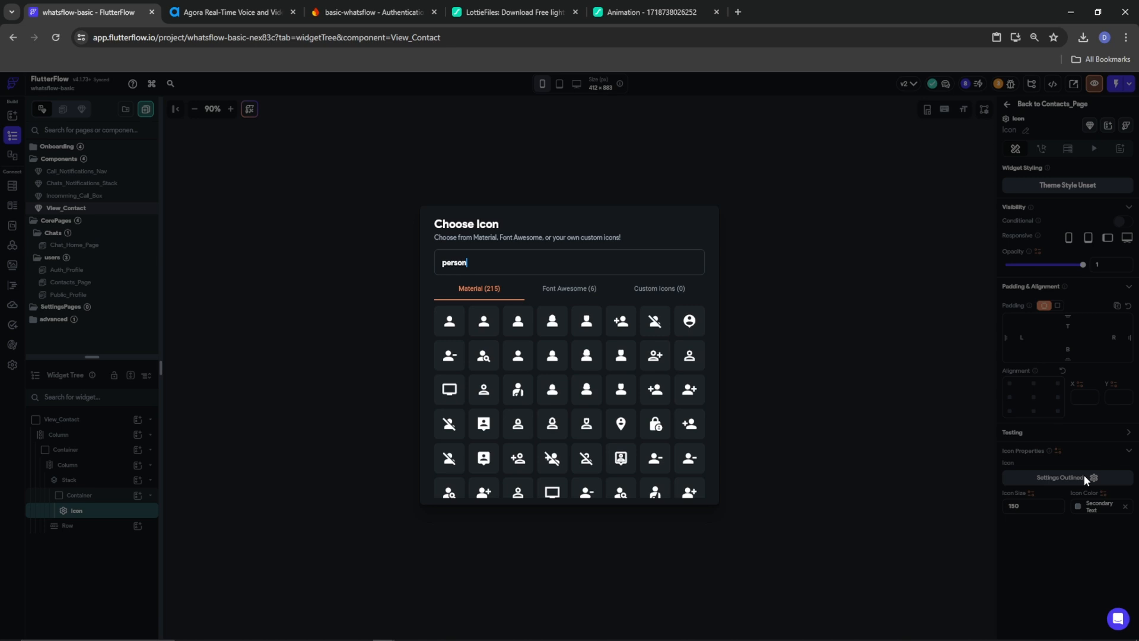
click(442, 329)
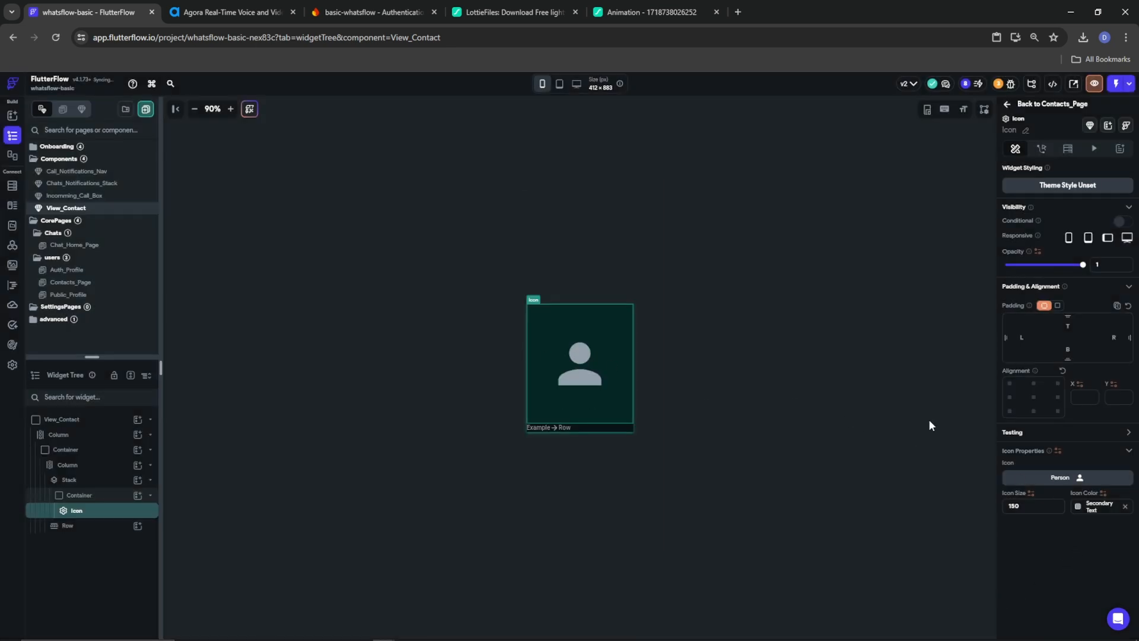
click(90, 495)
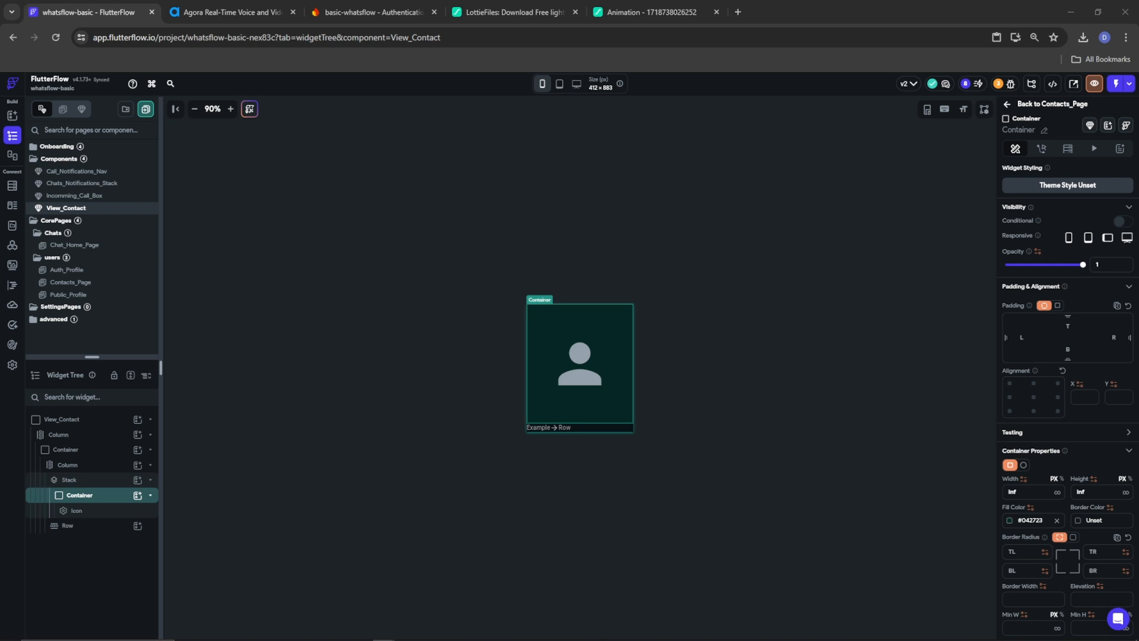
Duplicate the icon Container and delete the Icon from the copy
right_click(76, 496)
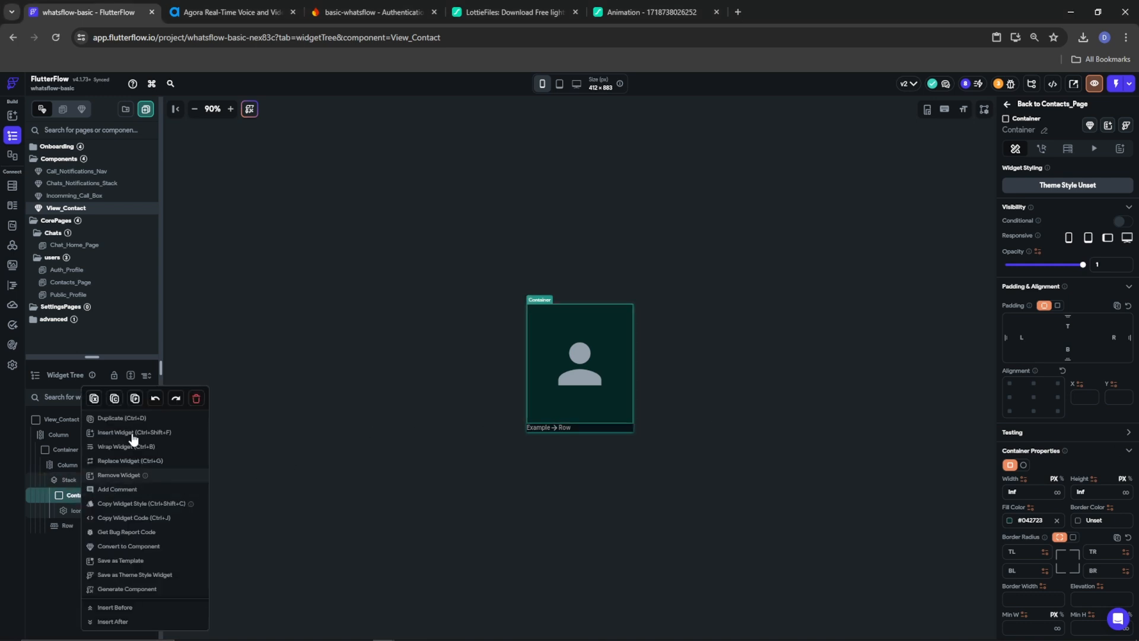
click(121, 419)
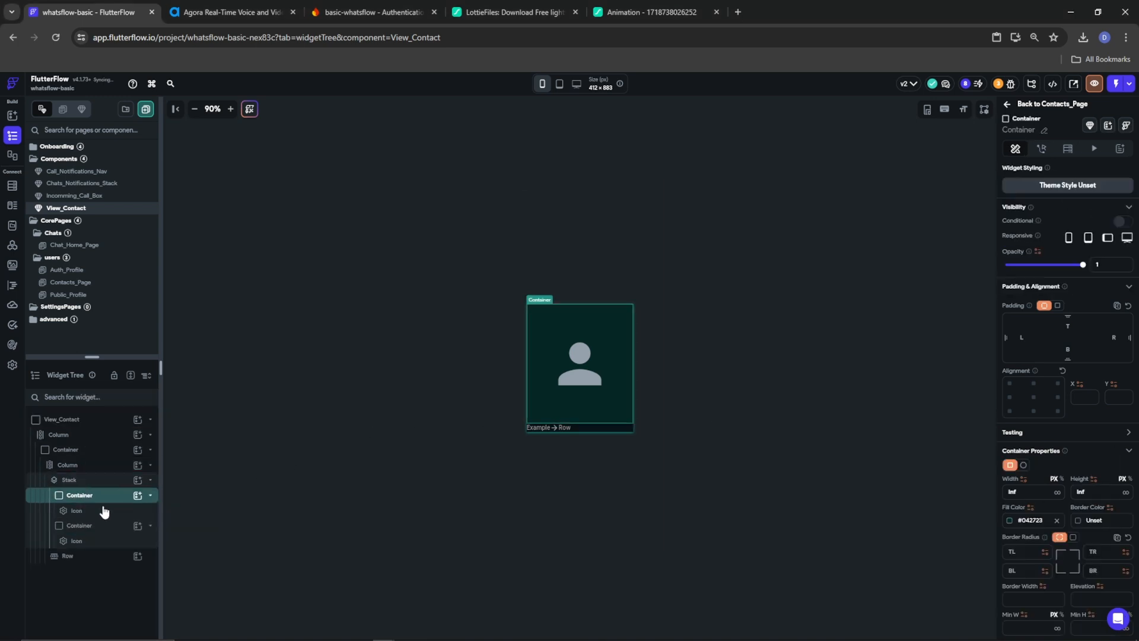
click(77, 542)
right_click(77, 542)
click(198, 458)
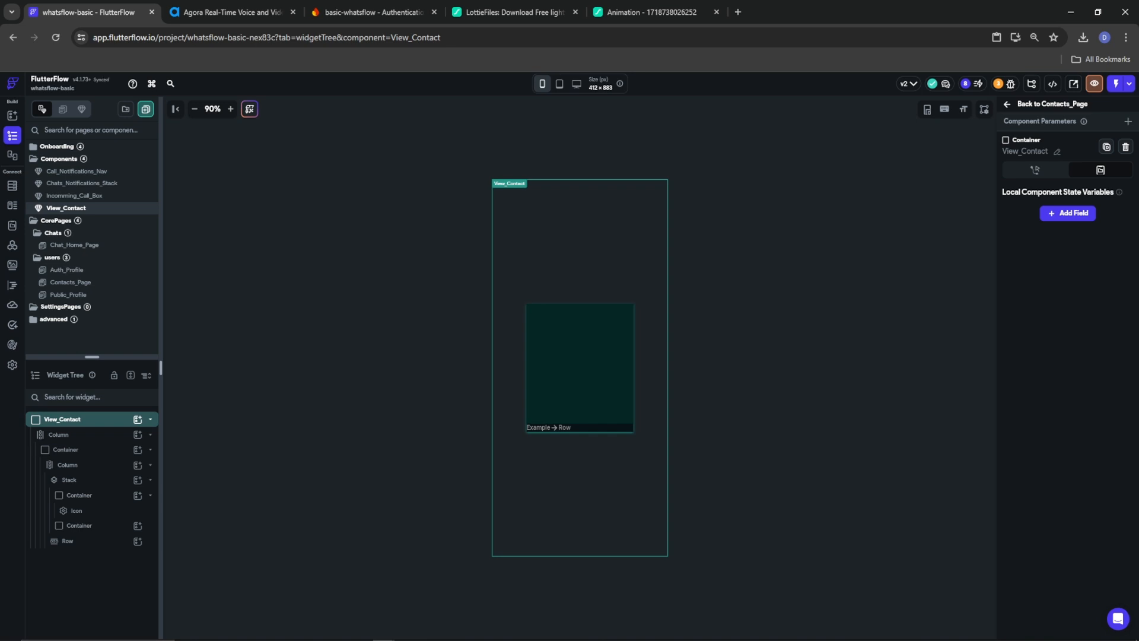
Give the empty Container a cached Network background image
click(67, 526)
scroll(1051, 511, down, 3)
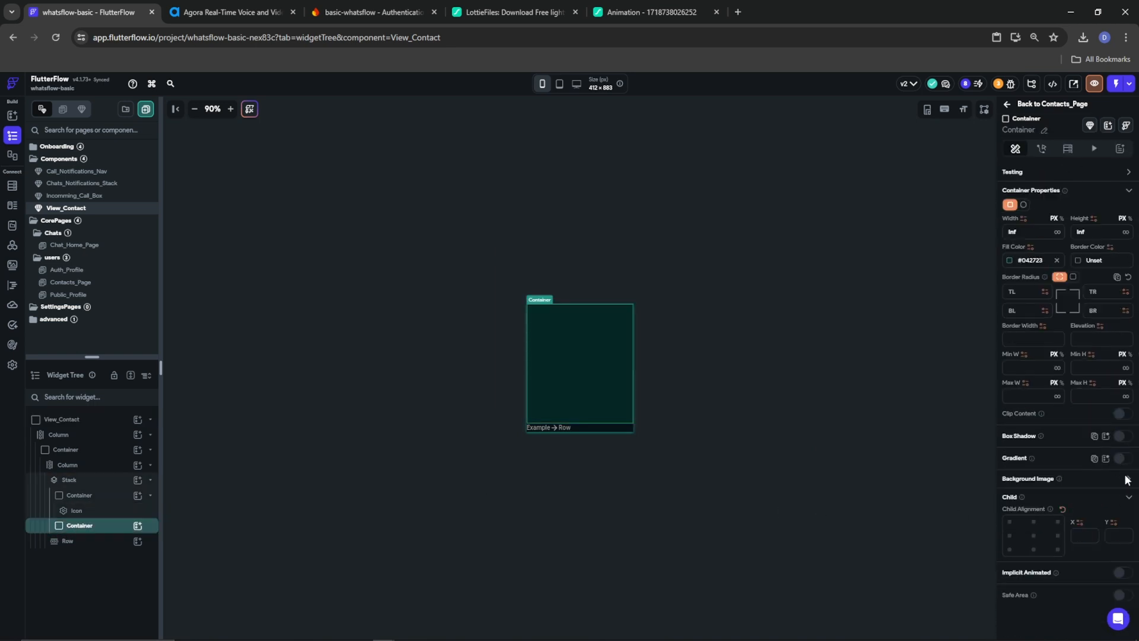
click(1127, 479)
click(1077, 506)
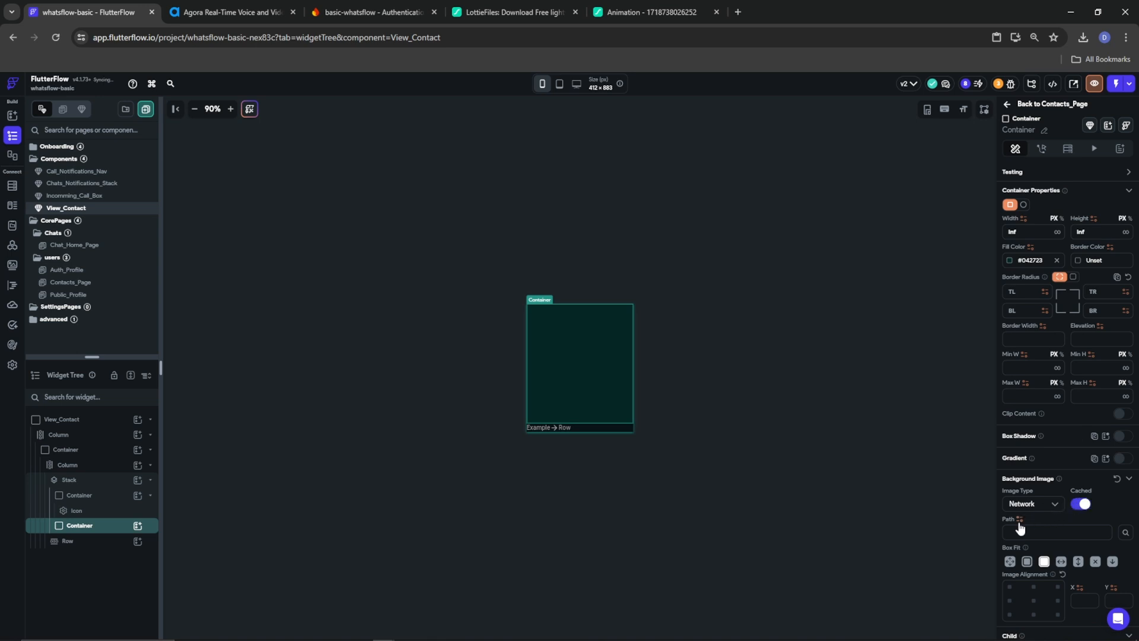
click(1020, 519)
click(1053, 511)
click(52, 421)
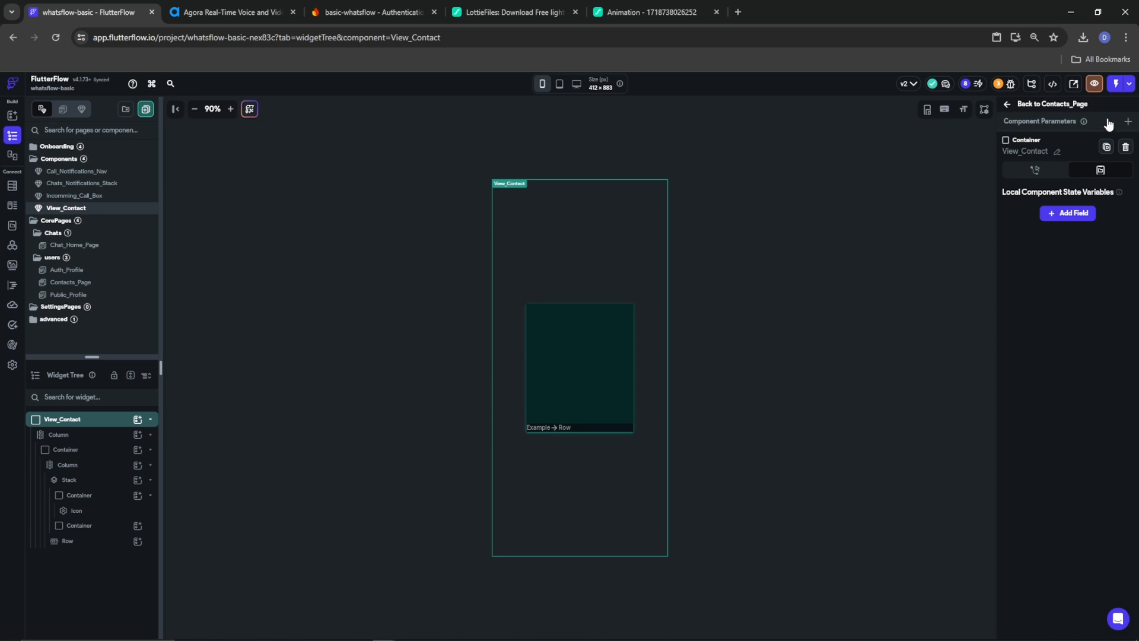
Add a component parameter userRef of type DocumentReference pointing to the users collection
click(1127, 121)
click(1055, 185)
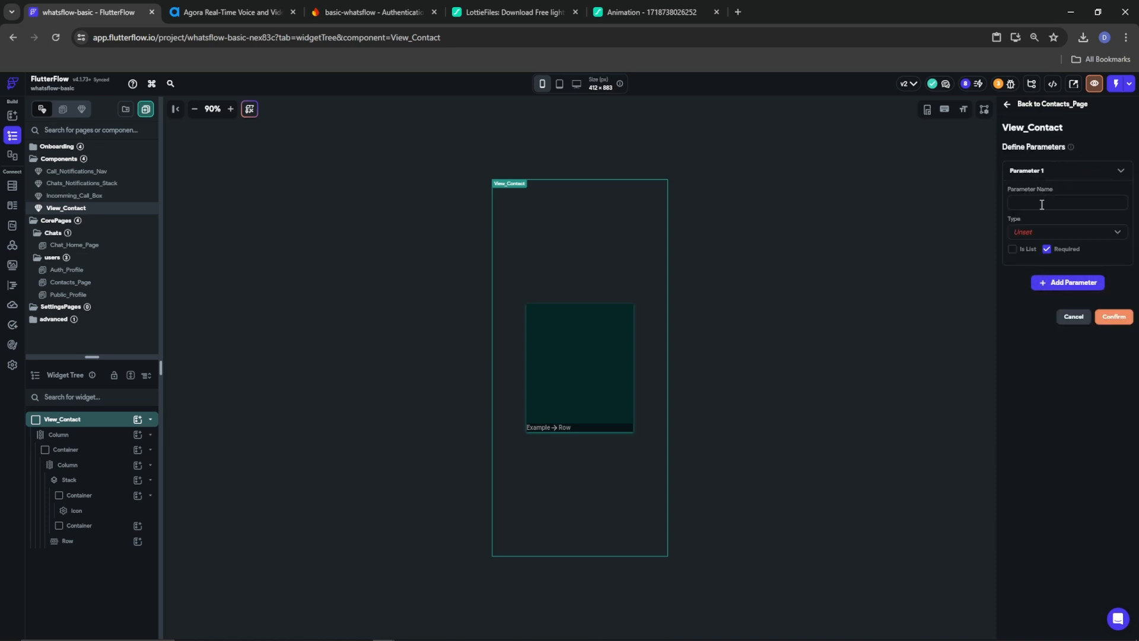
click(1037, 235)
click(955, 278)
text(userRef)
click(1054, 236)
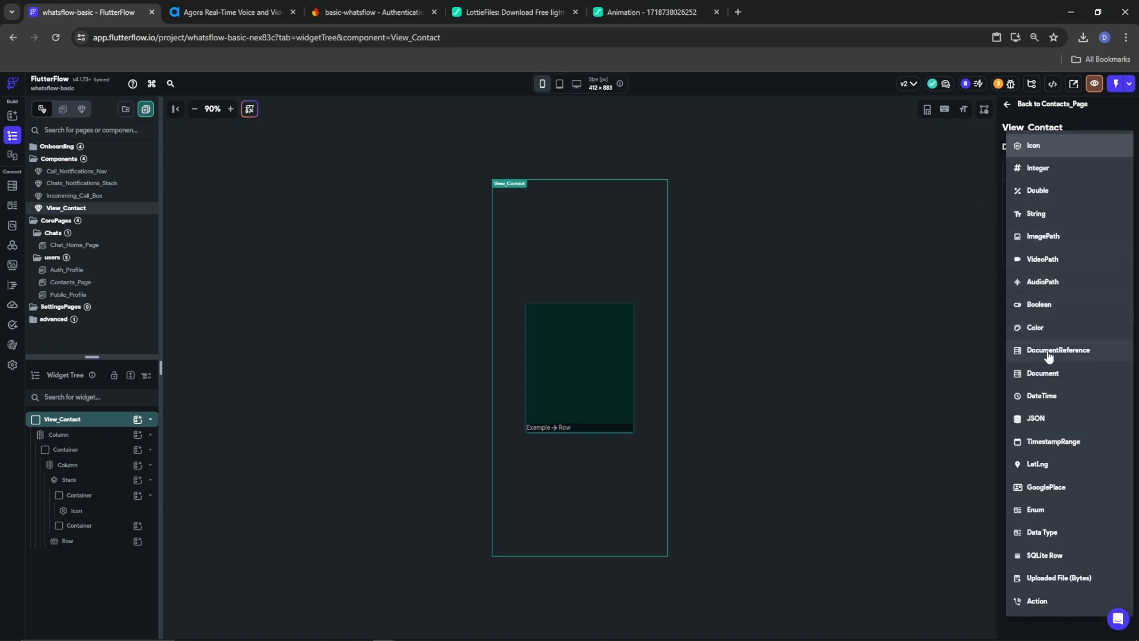
click(1048, 358)
click(1035, 284)
click(1023, 275)
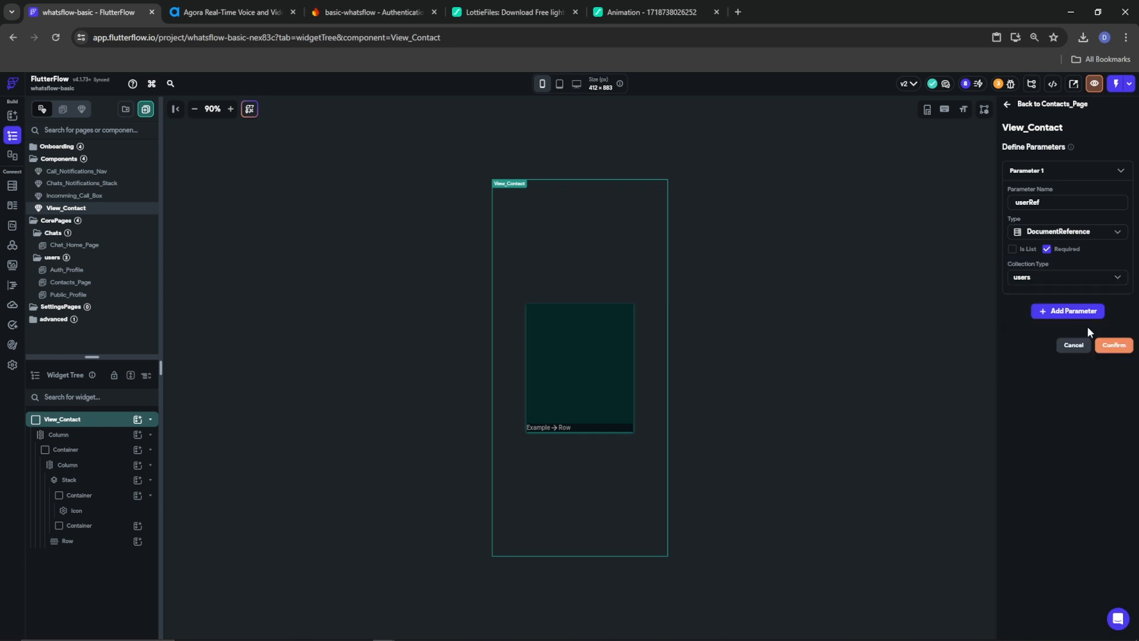
click(1113, 345)
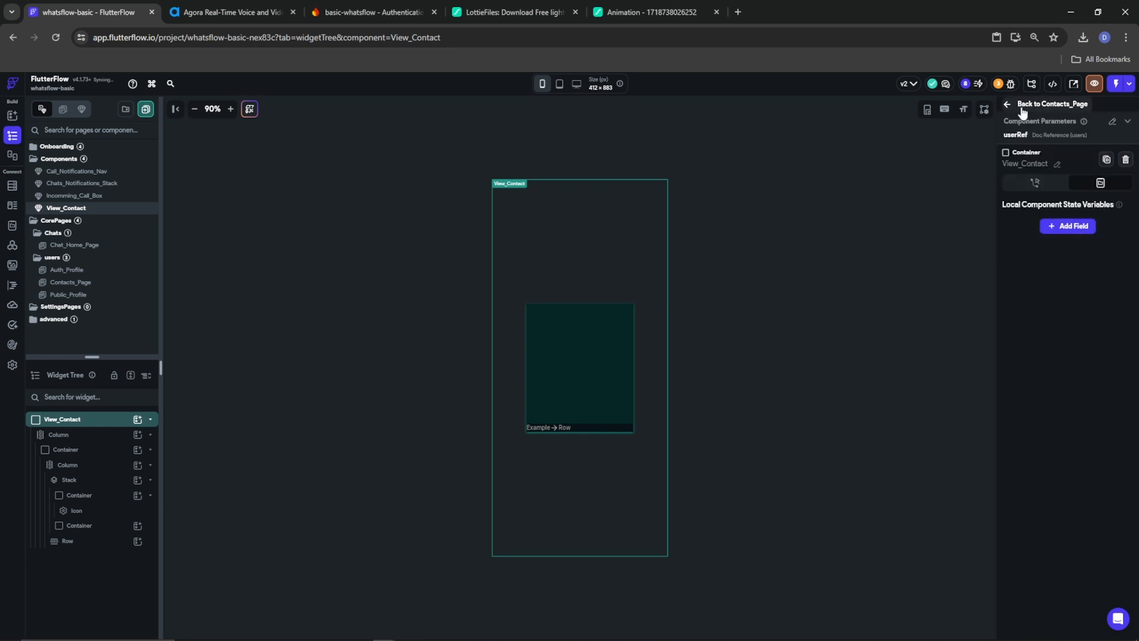
Give the Column a Document from Reference query on users using userRef
click(65, 435)
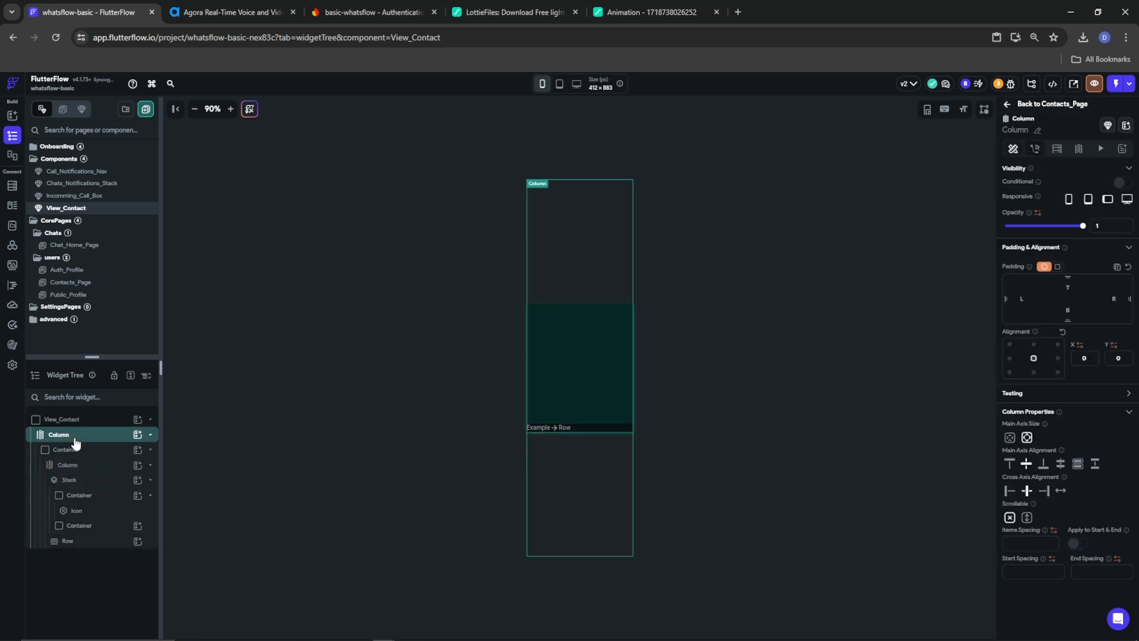
click(1056, 149)
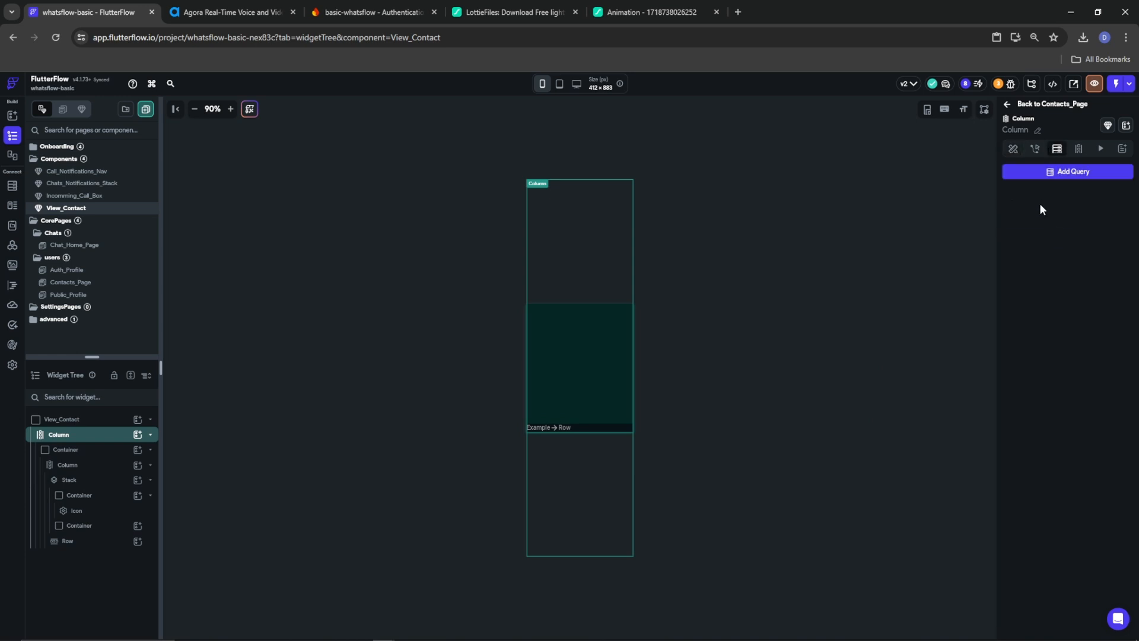
click(1050, 171)
click(882, 177)
click(881, 198)
click(883, 223)
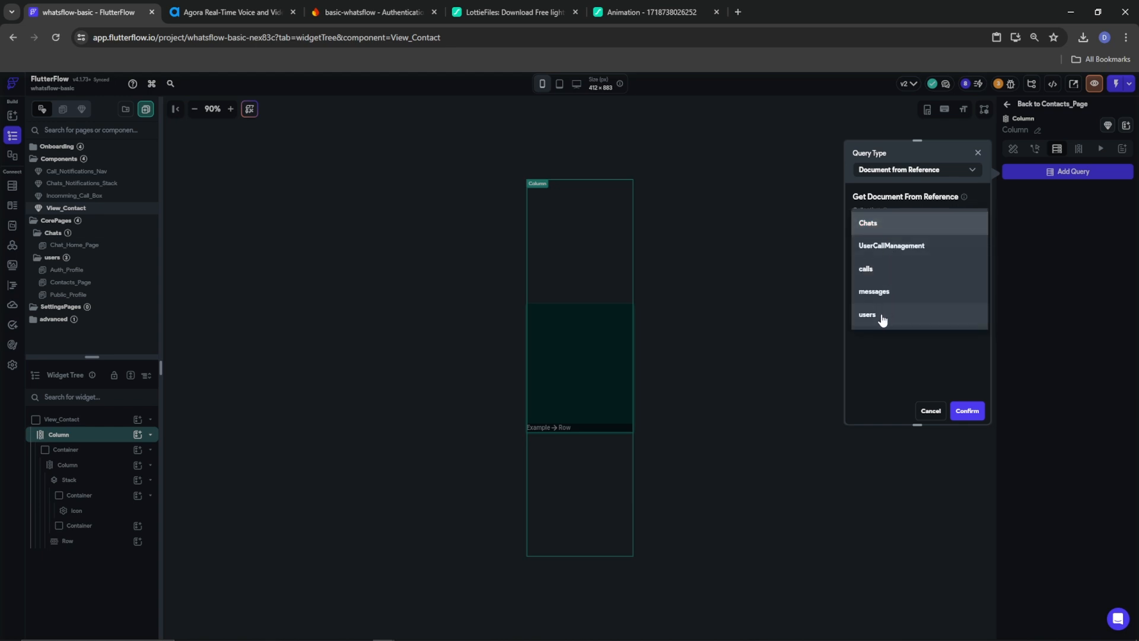
click(875, 315)
click(884, 244)
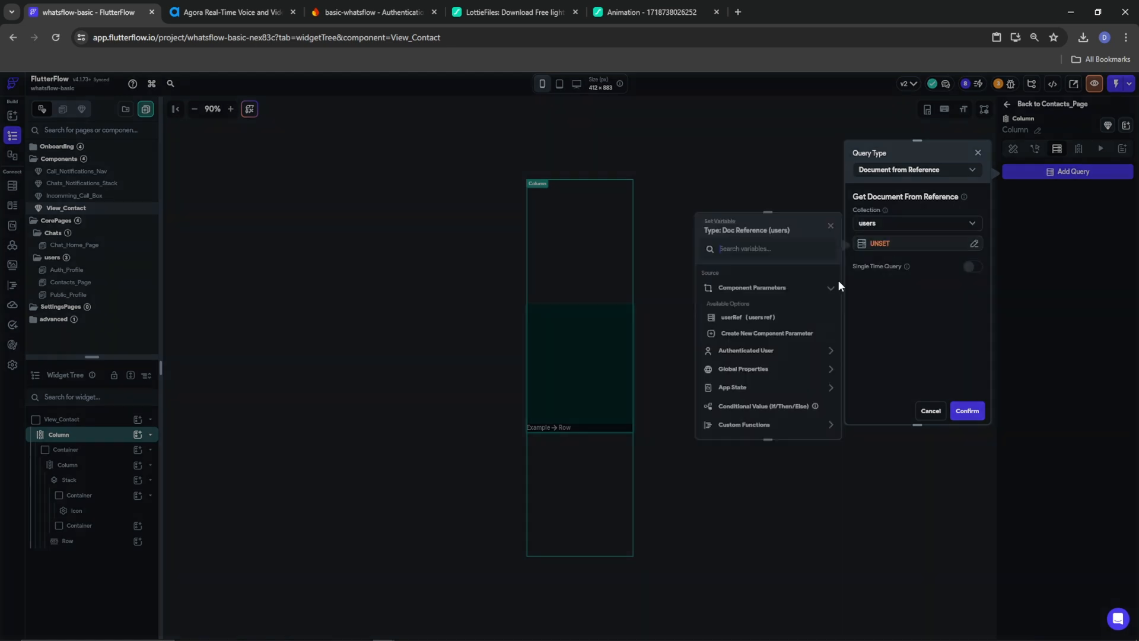
click(747, 316)
click(816, 423)
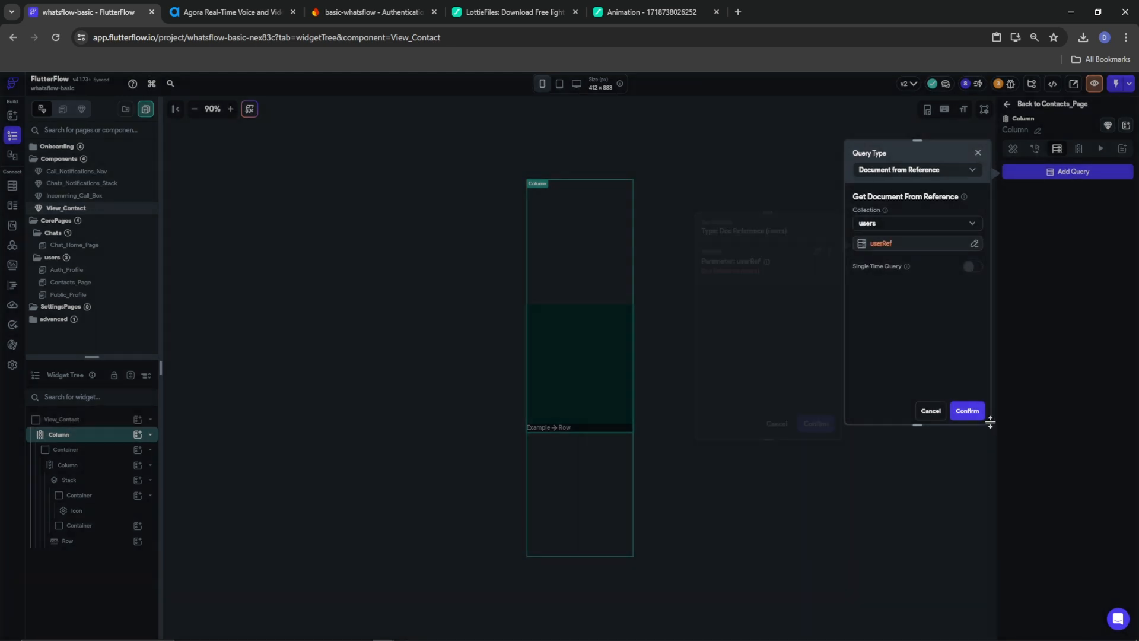
click(958, 412)
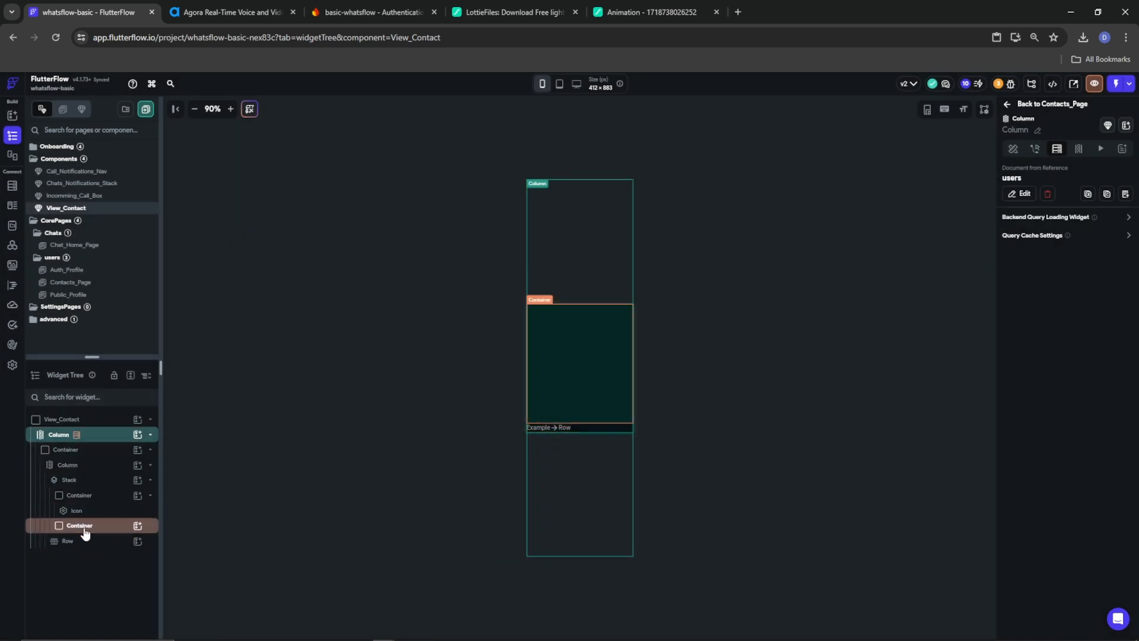
Make the lower Container visible only when the users document's photo_url Is Set
click(78, 496)
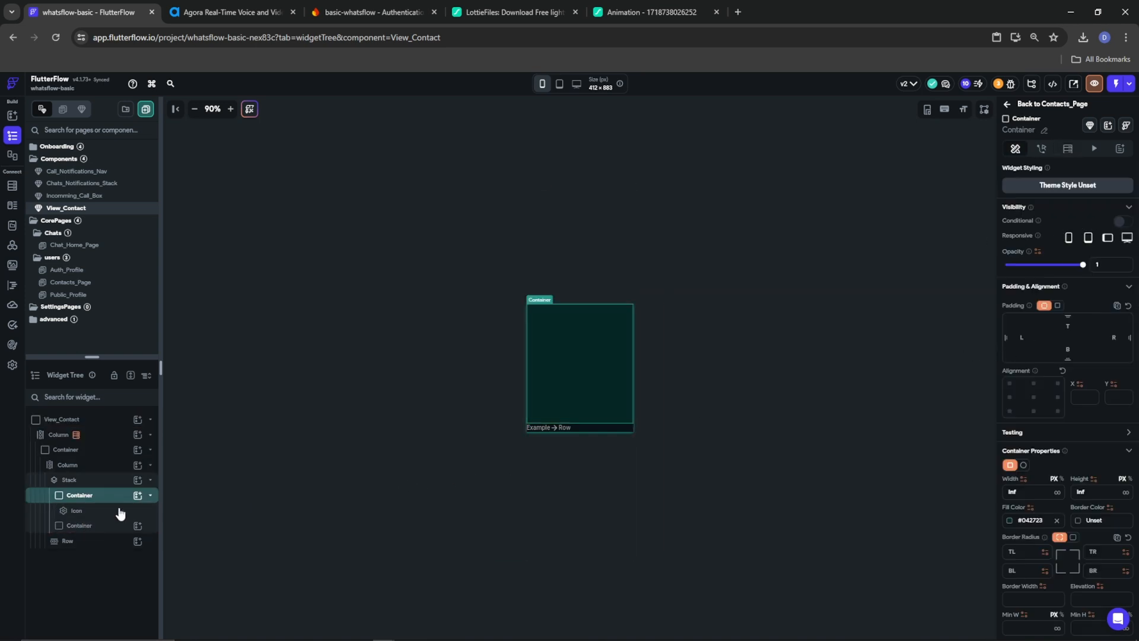
click(83, 526)
click(1113, 222)
click(1048, 238)
click(884, 283)
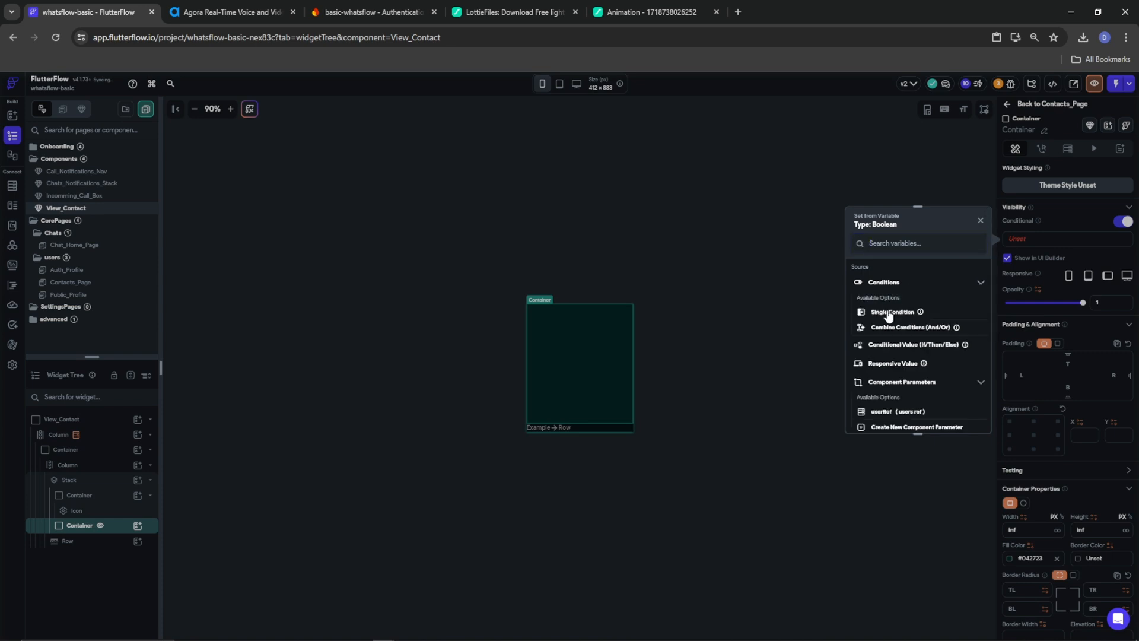
click(887, 303)
click(884, 314)
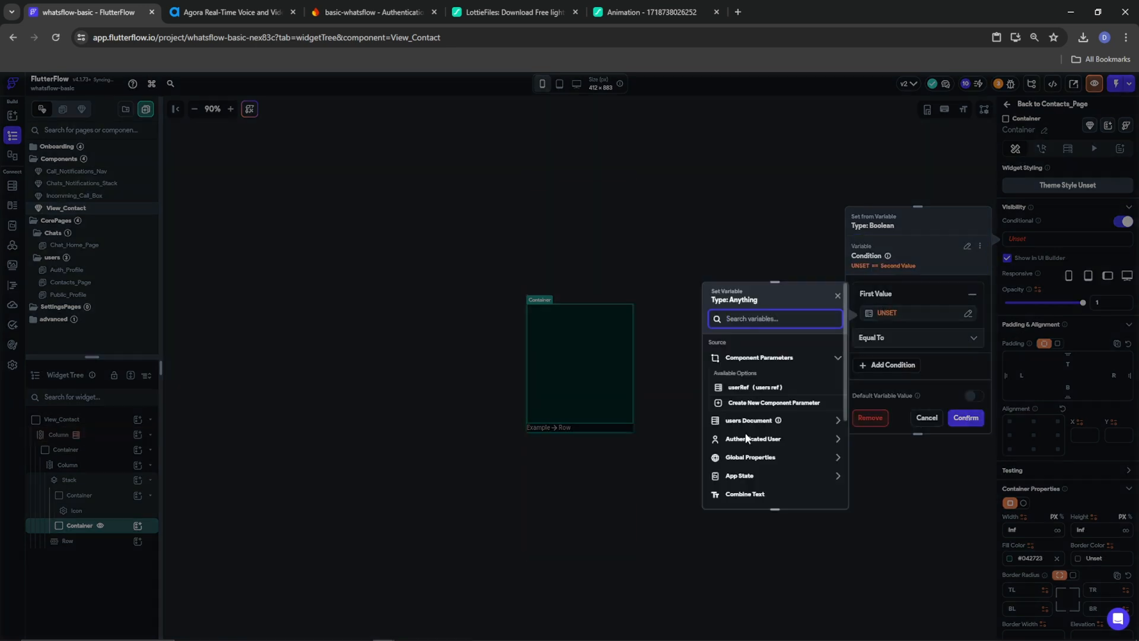
click(739, 480)
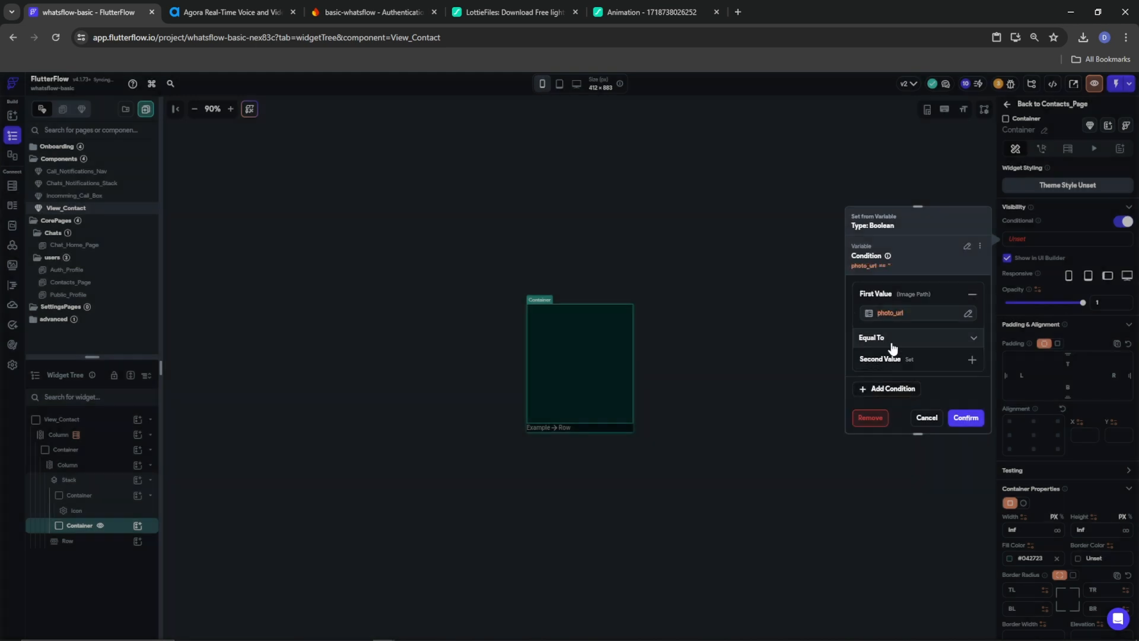
click(890, 342)
click(885, 383)
click(966, 415)
Bind the lower Container's network background image path to the users document's photo_url
scroll(1048, 452, down, 8)
click(1019, 381)
click(888, 499)
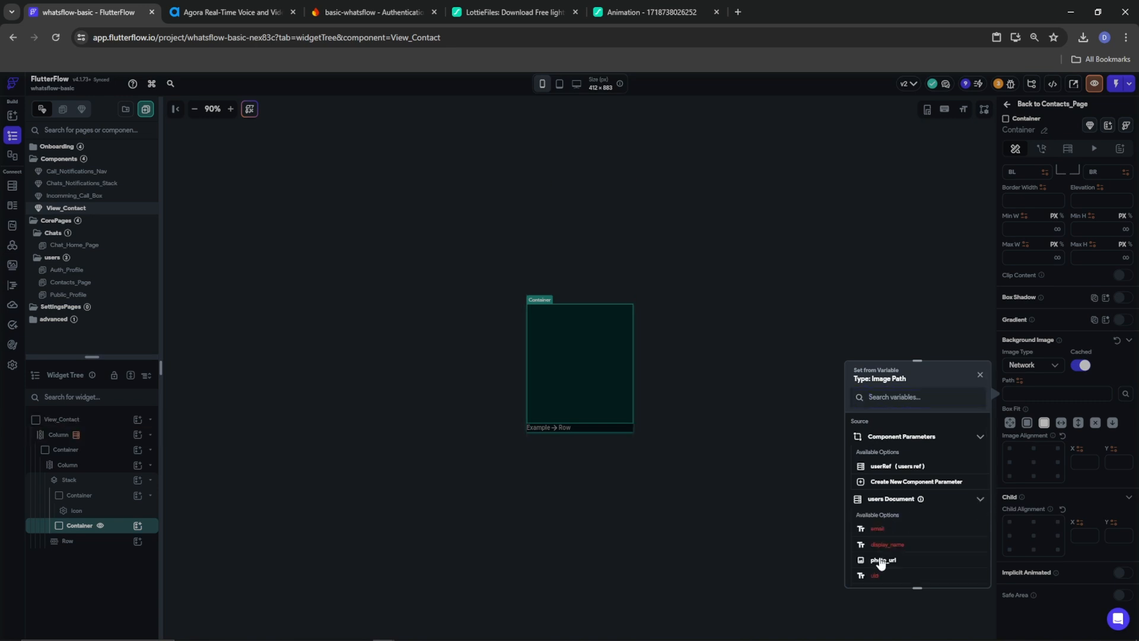
click(883, 559)
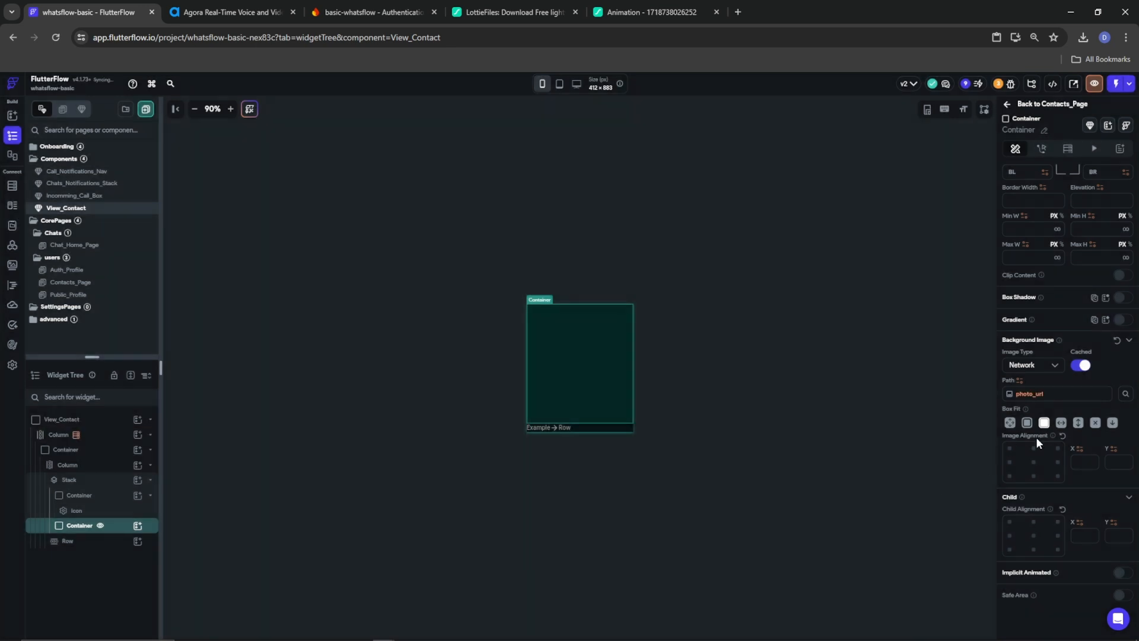
click(80, 485)
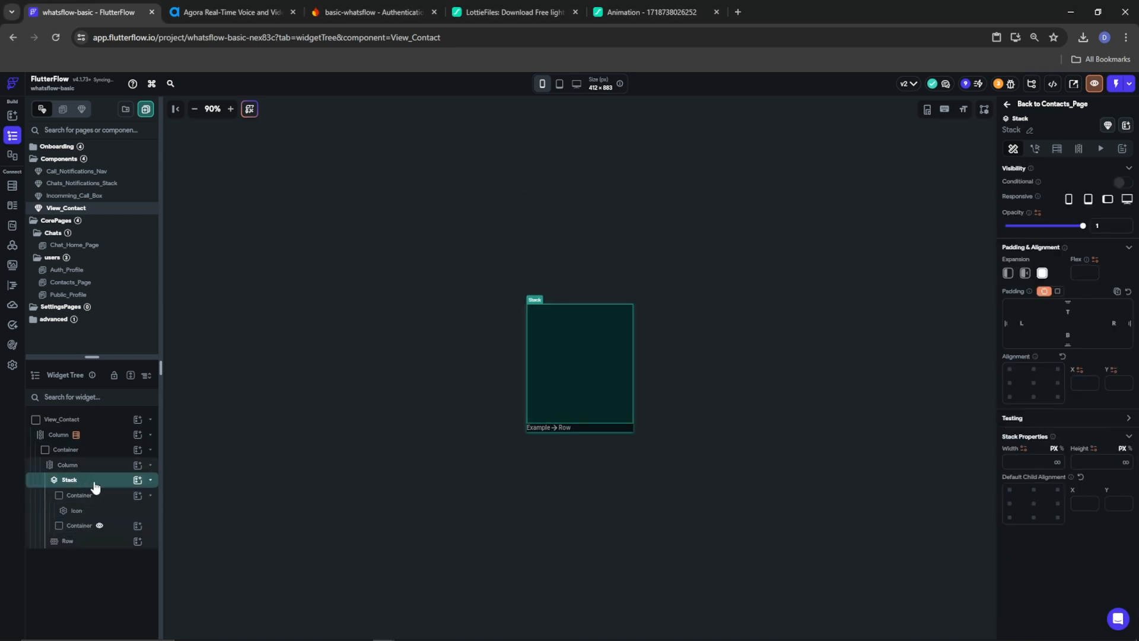
Add a Container to the Stack with inf width and Height cleared, then add a Row inside it
click(136, 480)
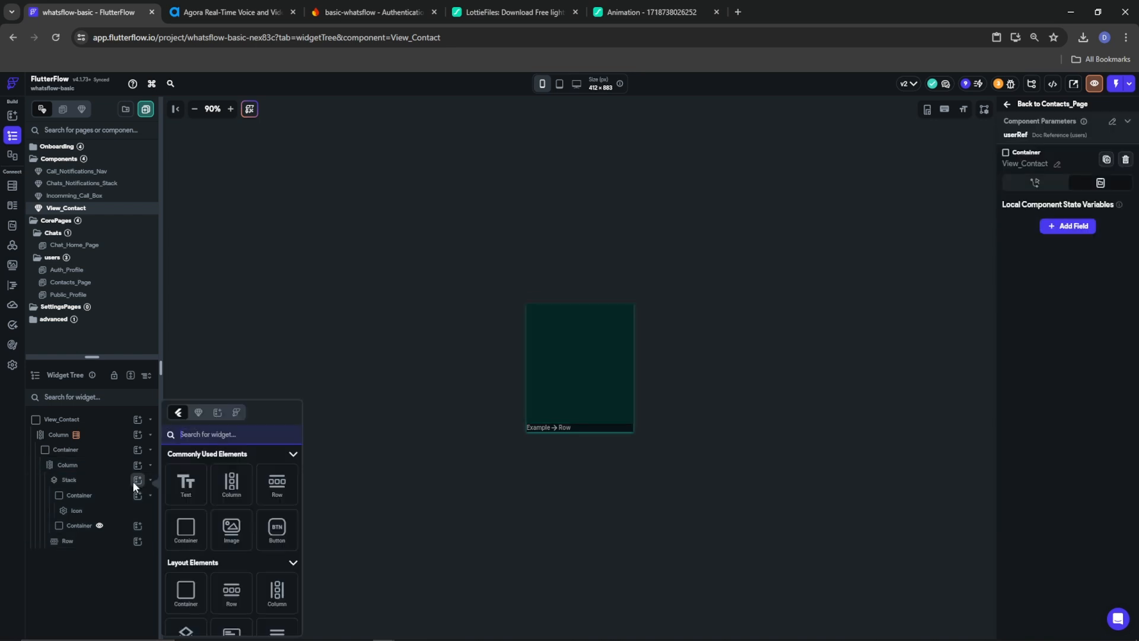
click(196, 529)
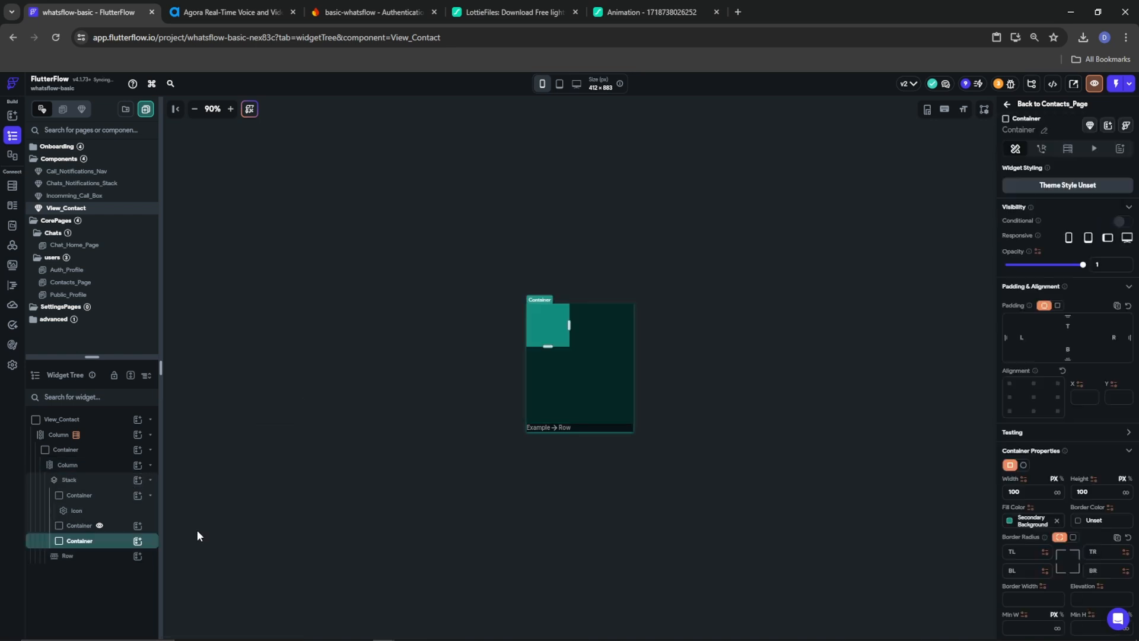
click(1057, 492)
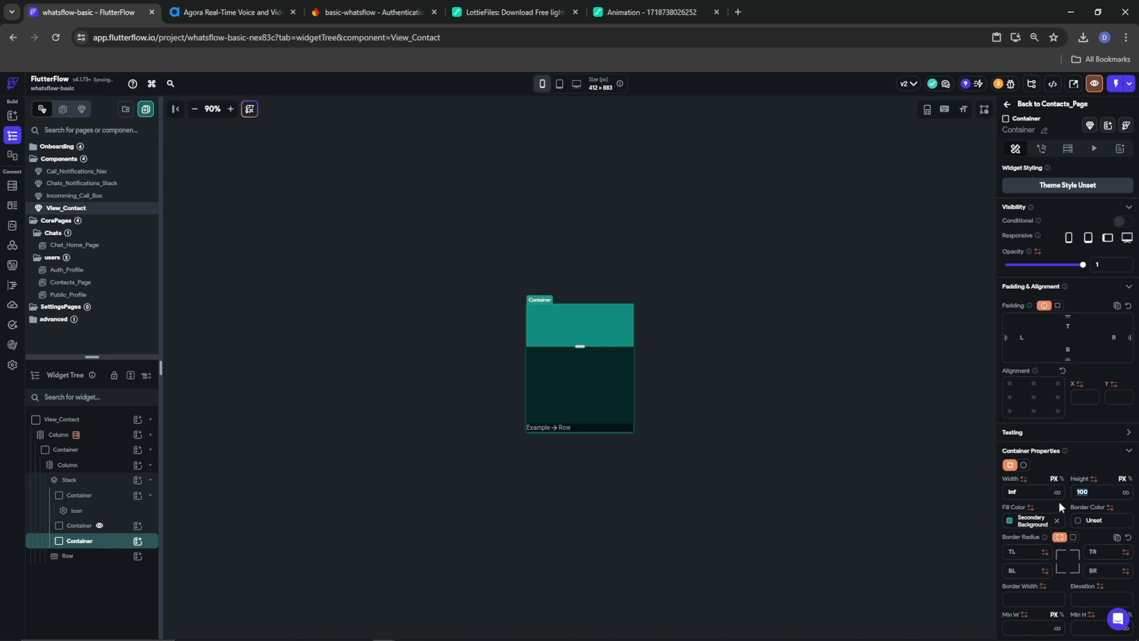
key(BackSpace)
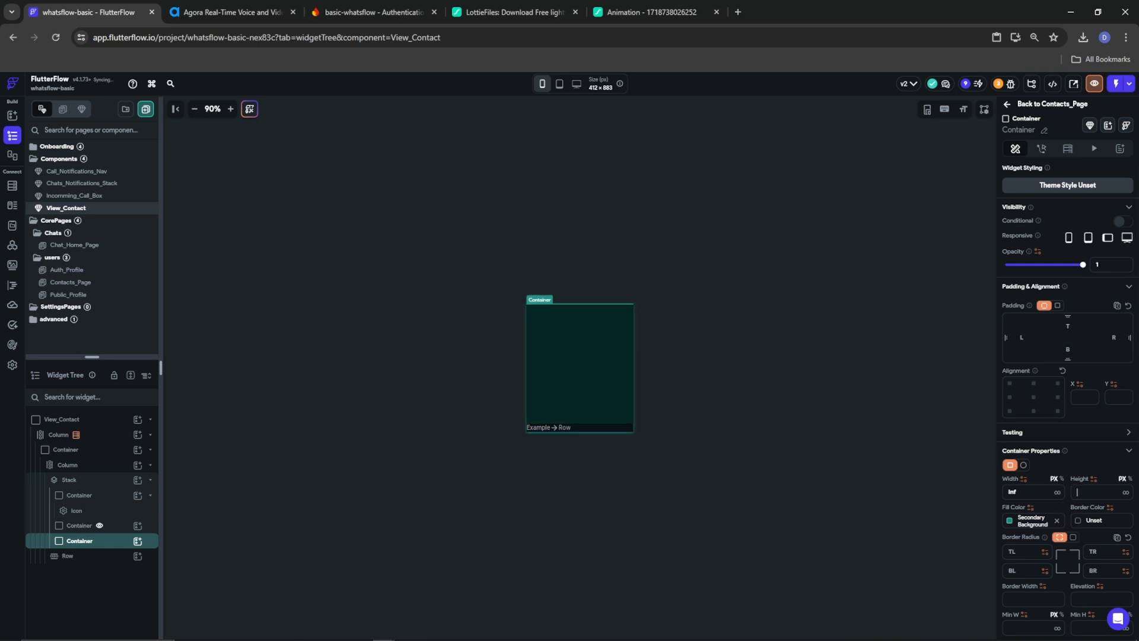
click(139, 541)
click(138, 541)
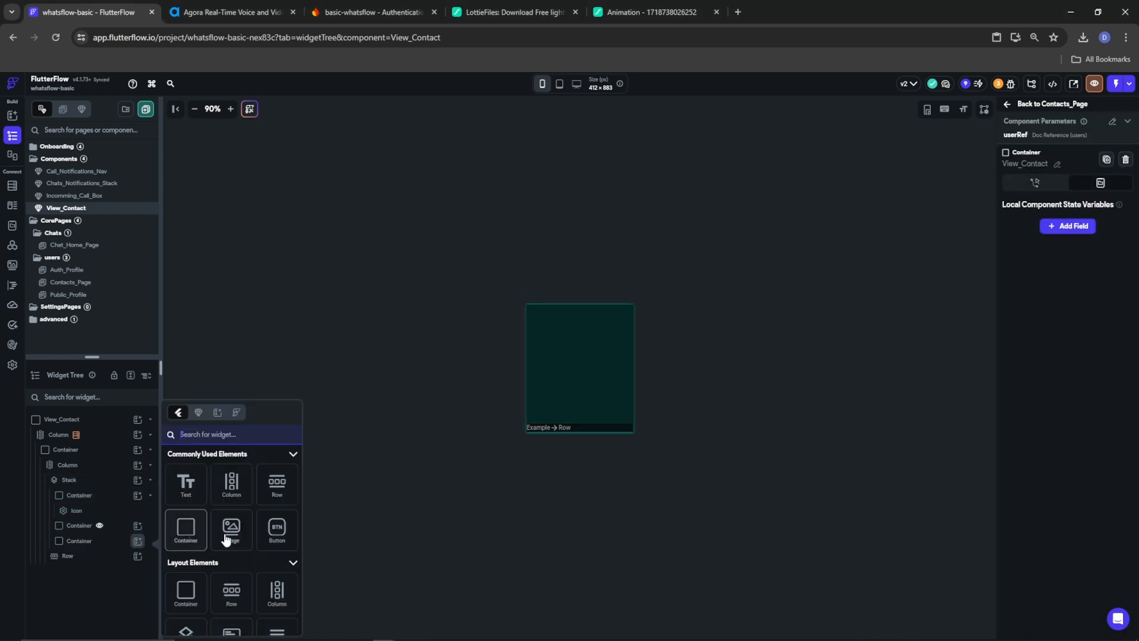
click(270, 491)
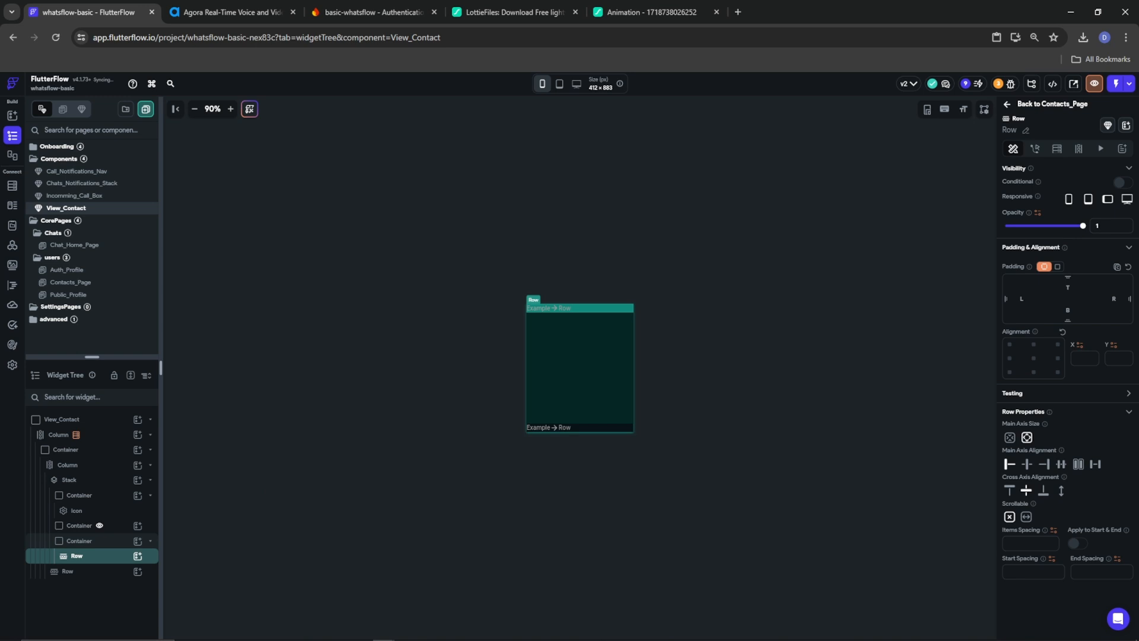
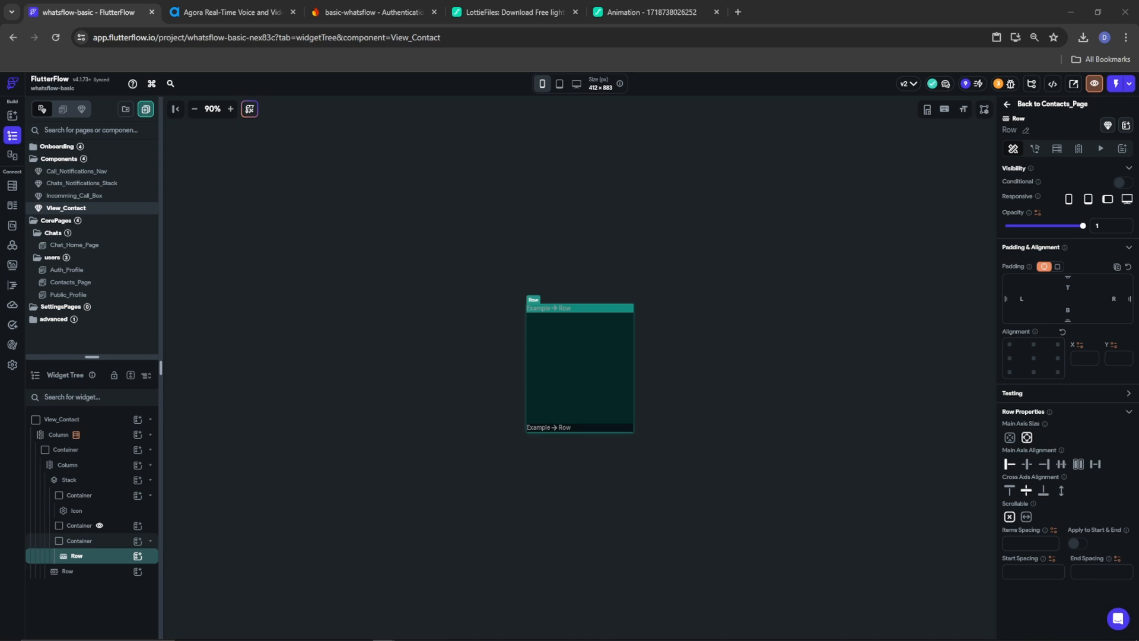
Nest a Column inside the Row and a Hello World Text inside that Column
click(137, 555)
click(231, 483)
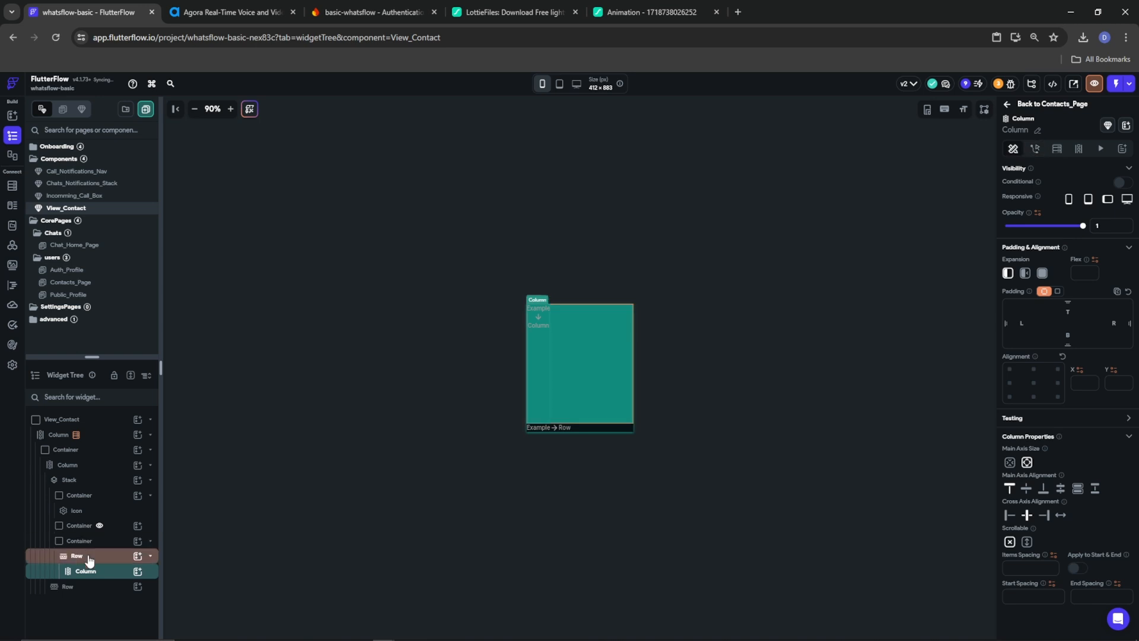
click(89, 557)
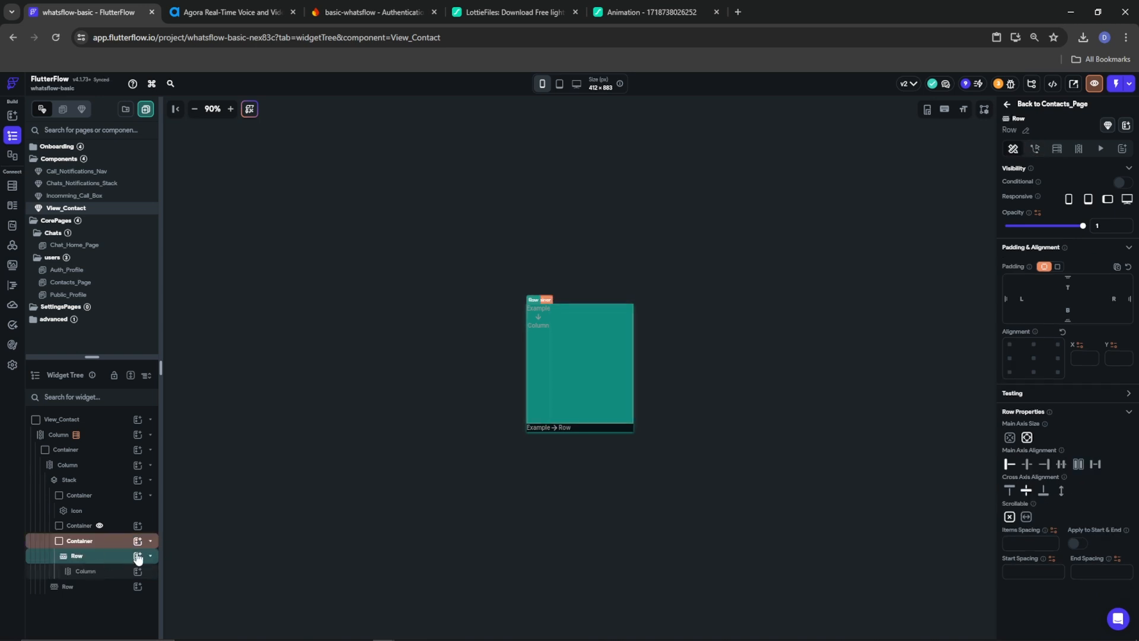
click(110, 572)
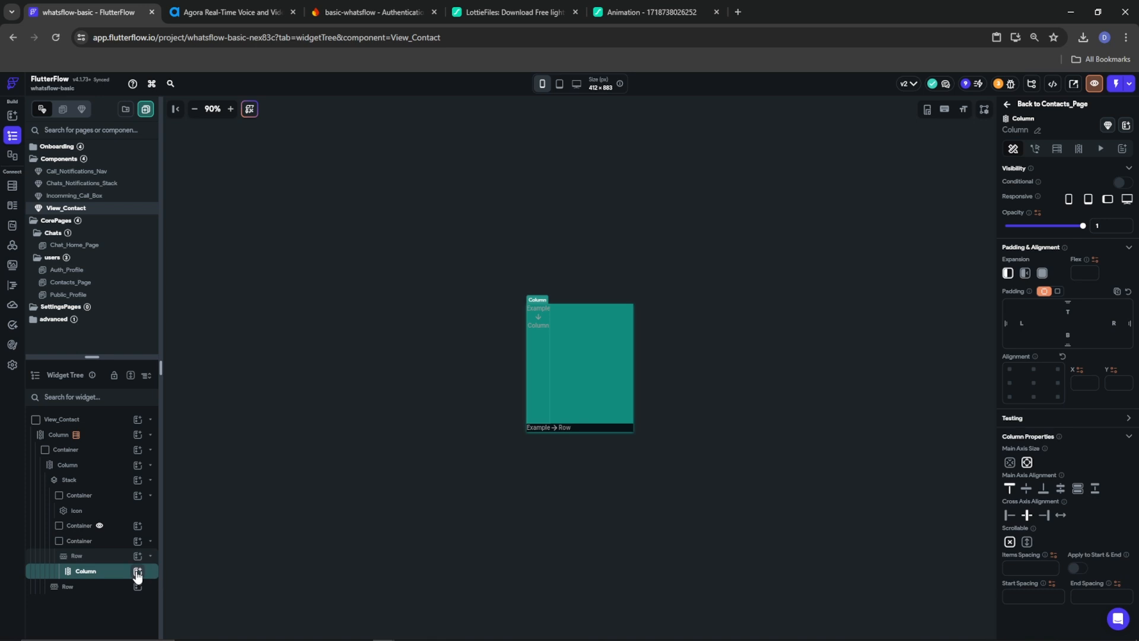
click(138, 570)
click(188, 485)
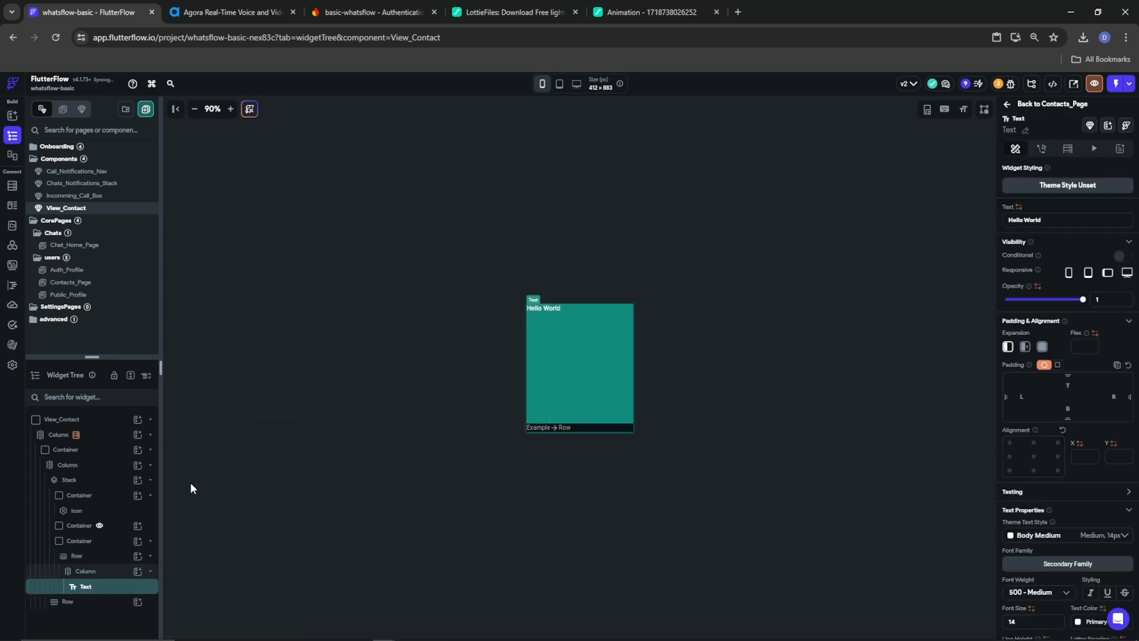
click(84, 547)
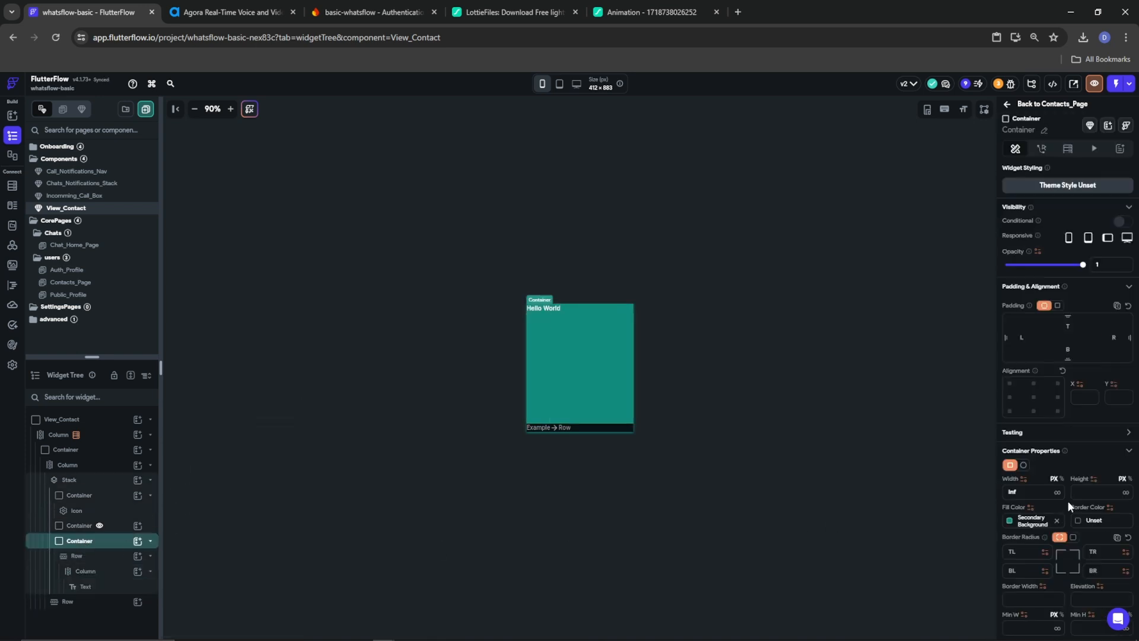
click(76, 556)
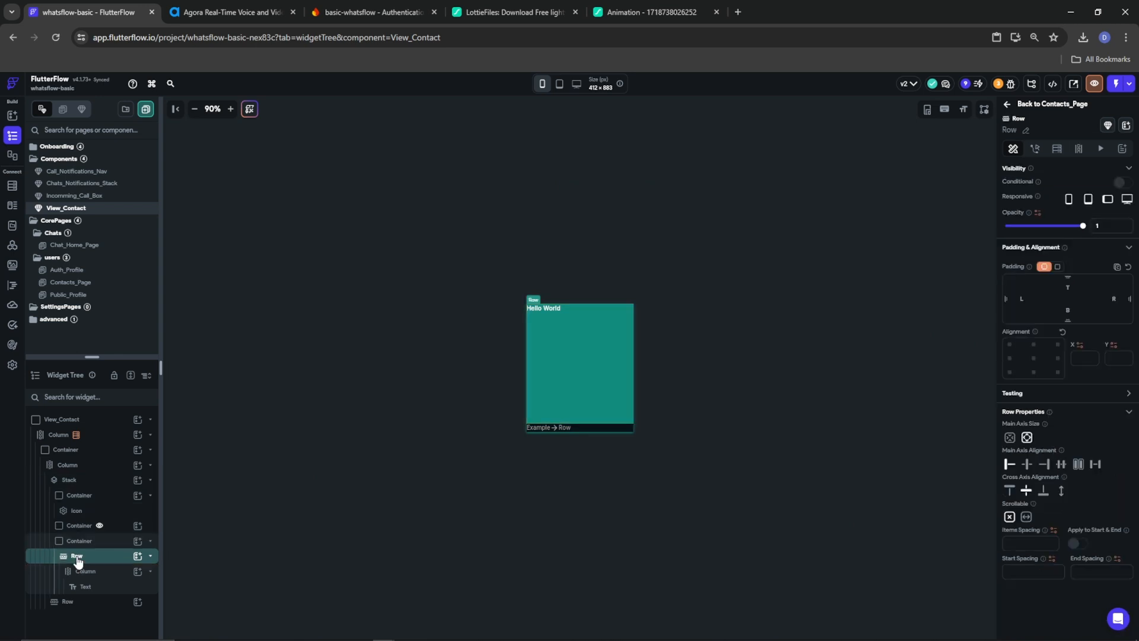
click(77, 549)
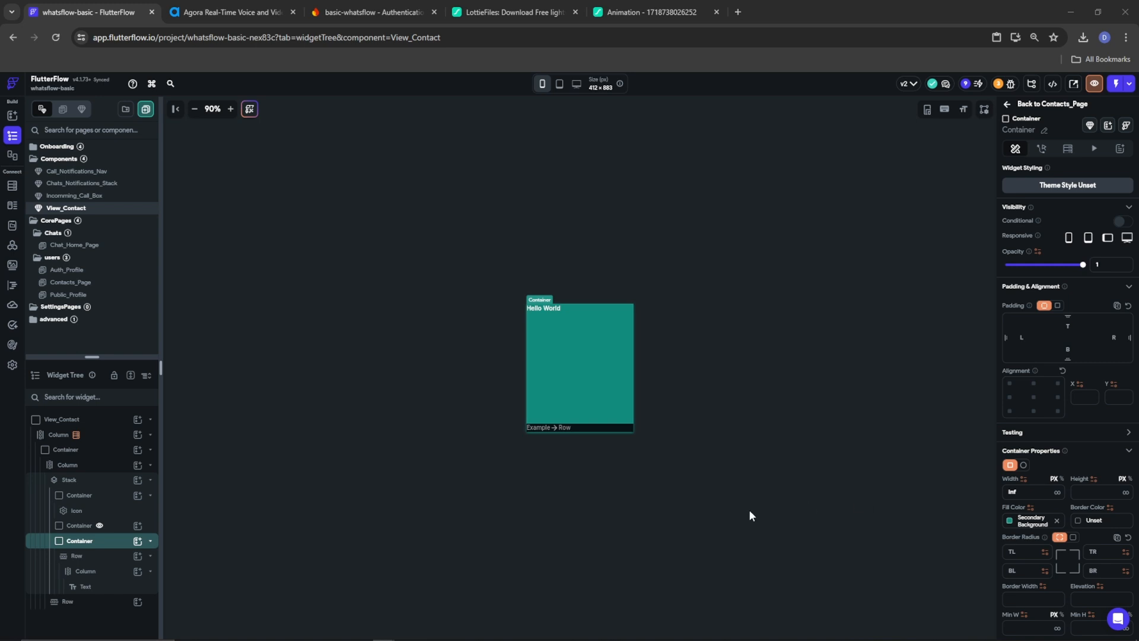
Give the selected Container a translucent black #5E000000 fill
click(1010, 521)
click(1010, 519)
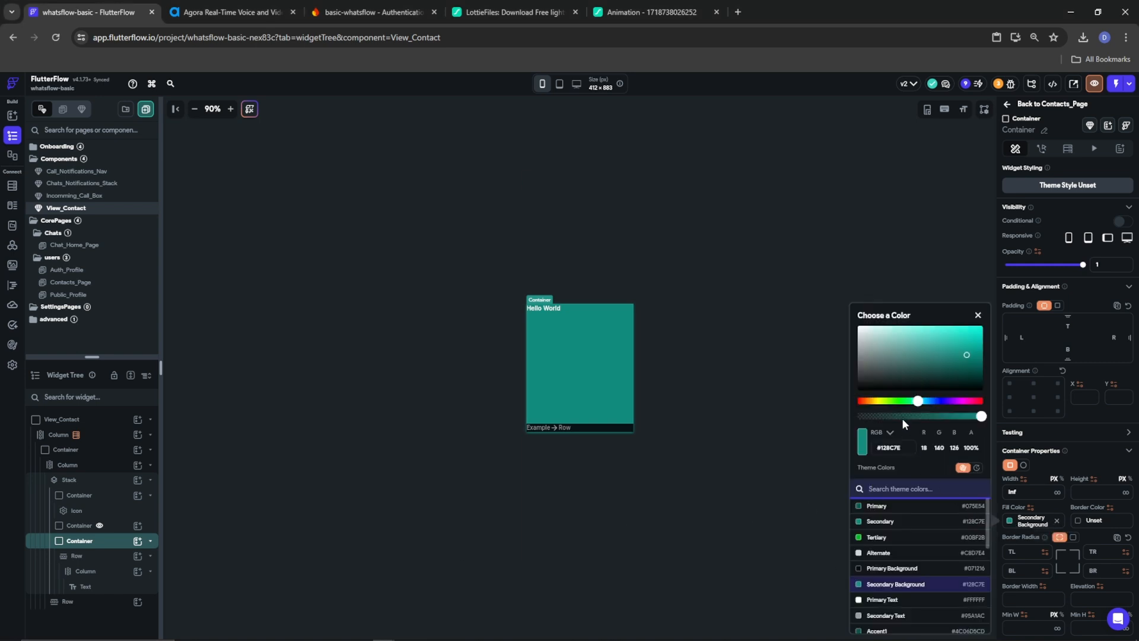
text(#5E000000)
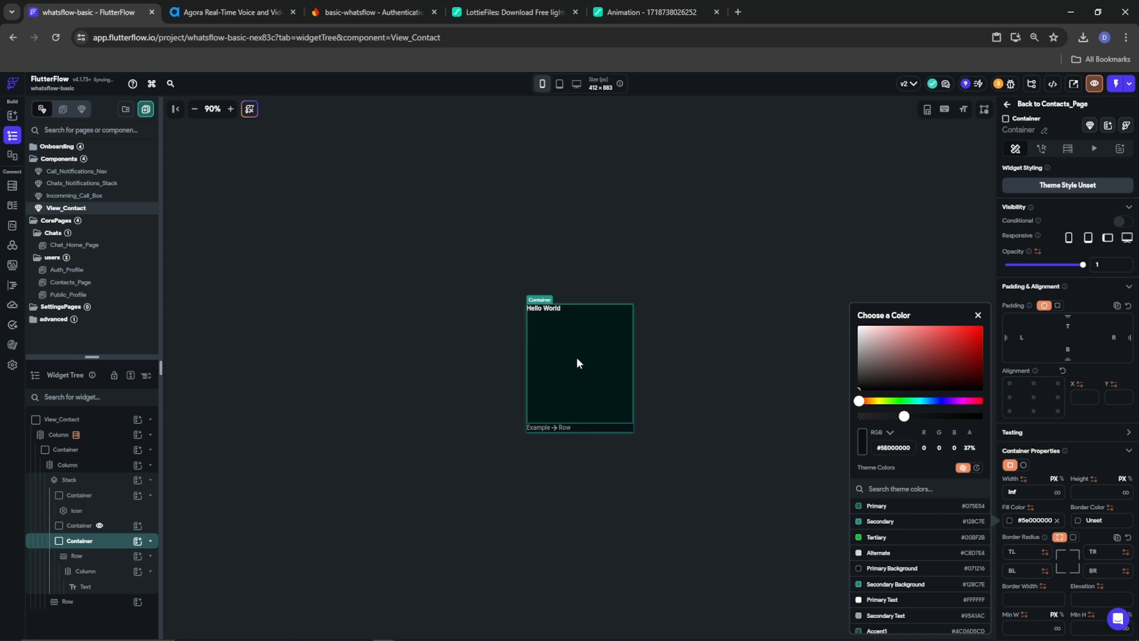
click(1086, 463)
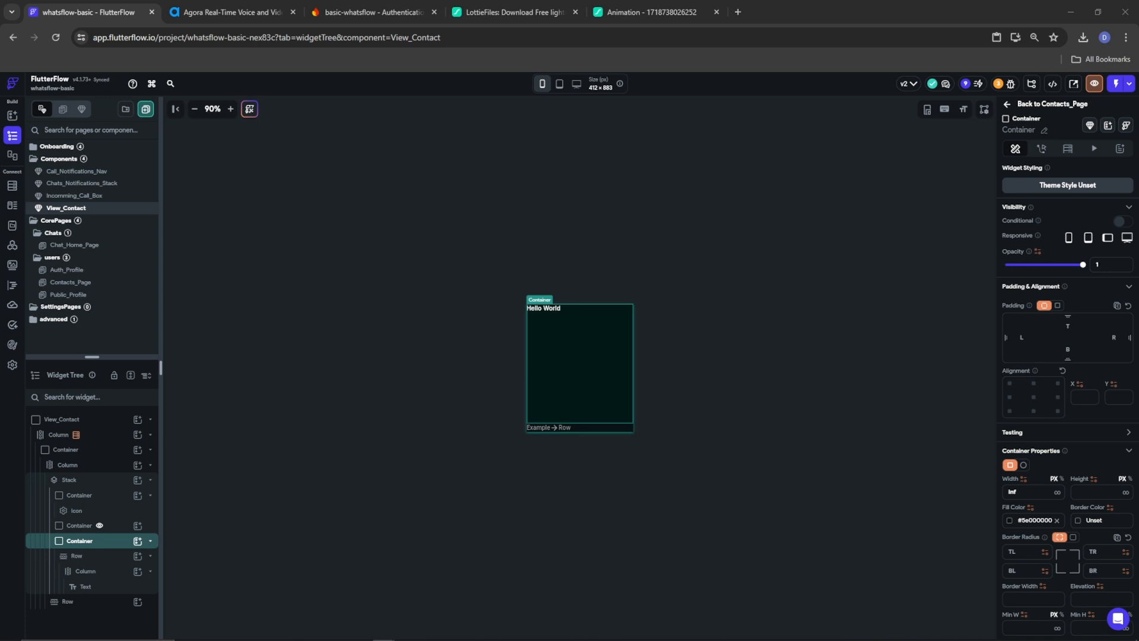
Select the lower Container holding Hello World and bring up its actions menu
click(66, 496)
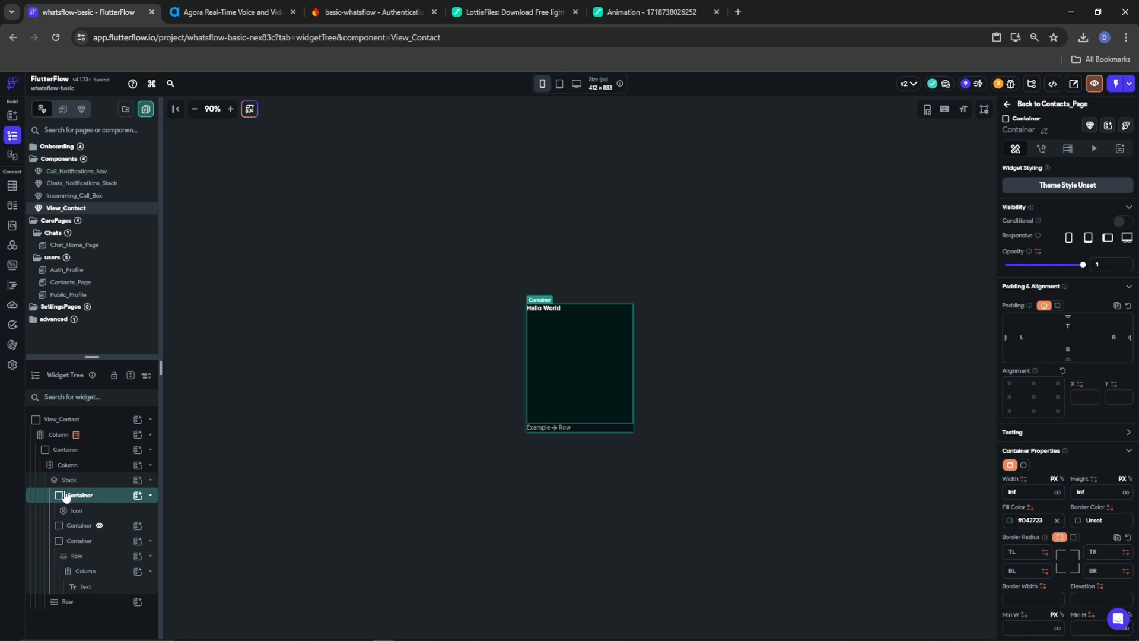
click(67, 527)
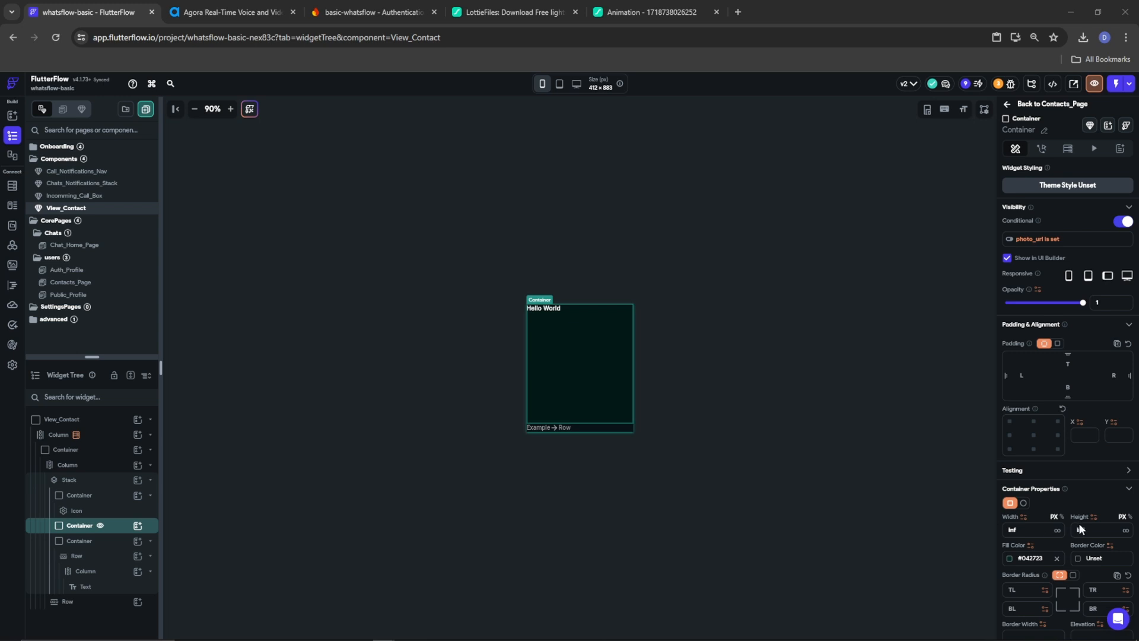
click(70, 540)
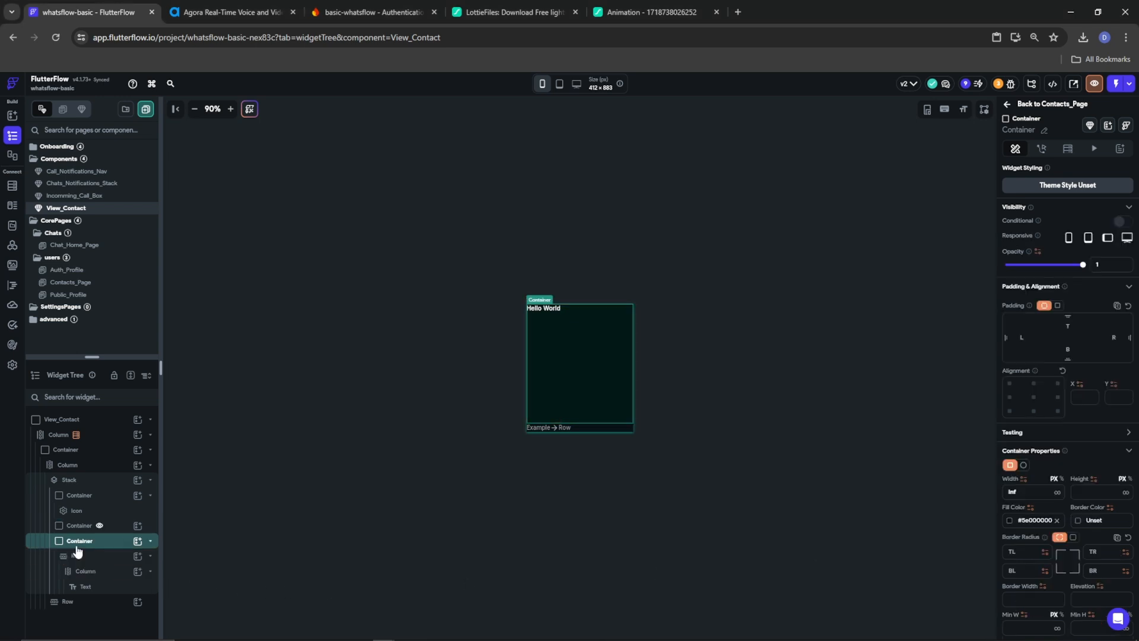
right_click(70, 540)
Delete the lower Hello World Container and select the photo-conditional Container
click(195, 384)
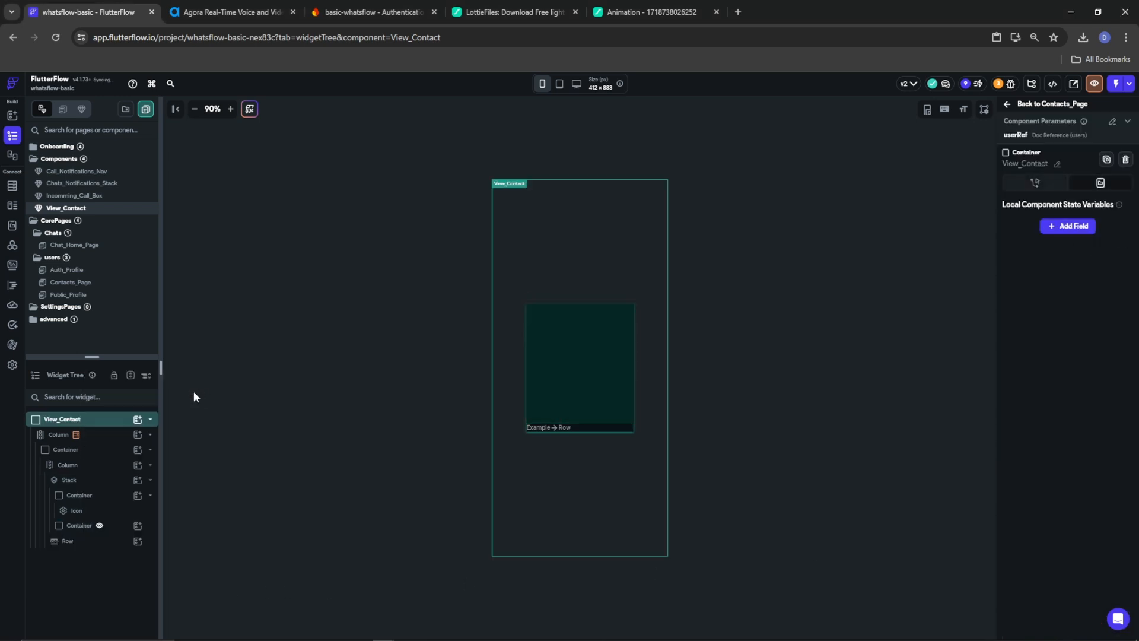
click(92, 481)
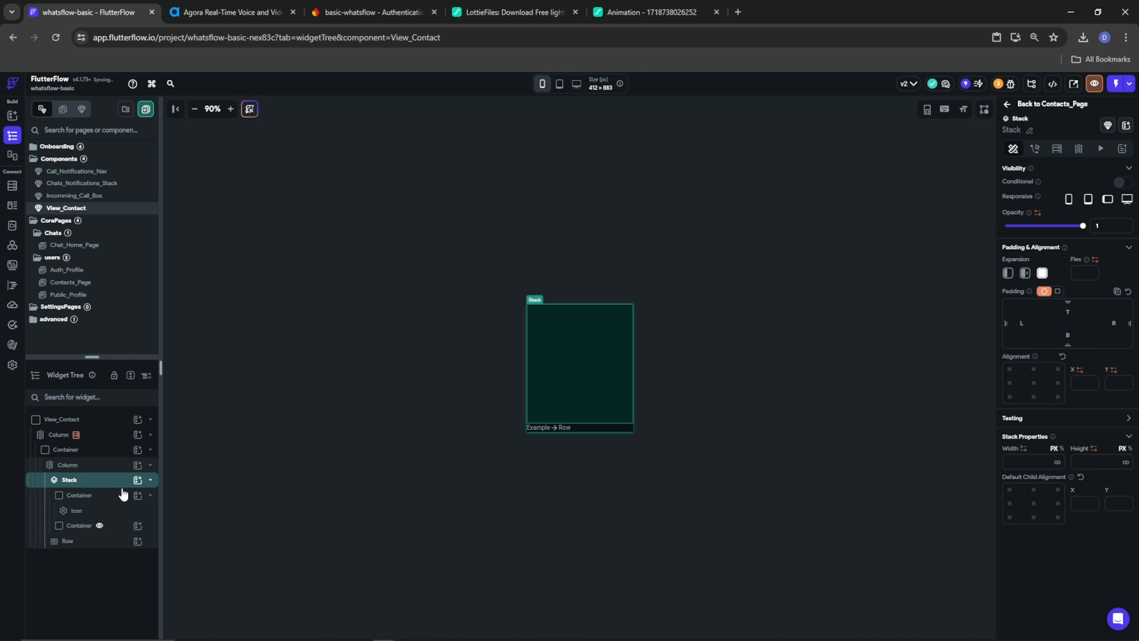
click(79, 526)
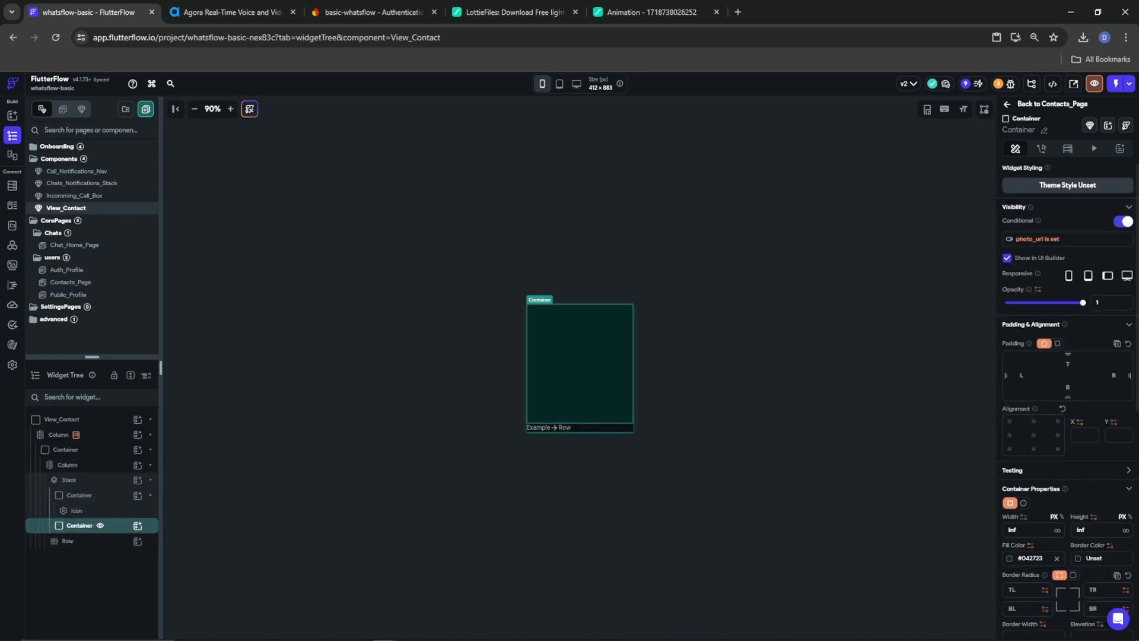
Set the photo Container's fill to black at 0% alpha, making it transparent
click(1011, 558)
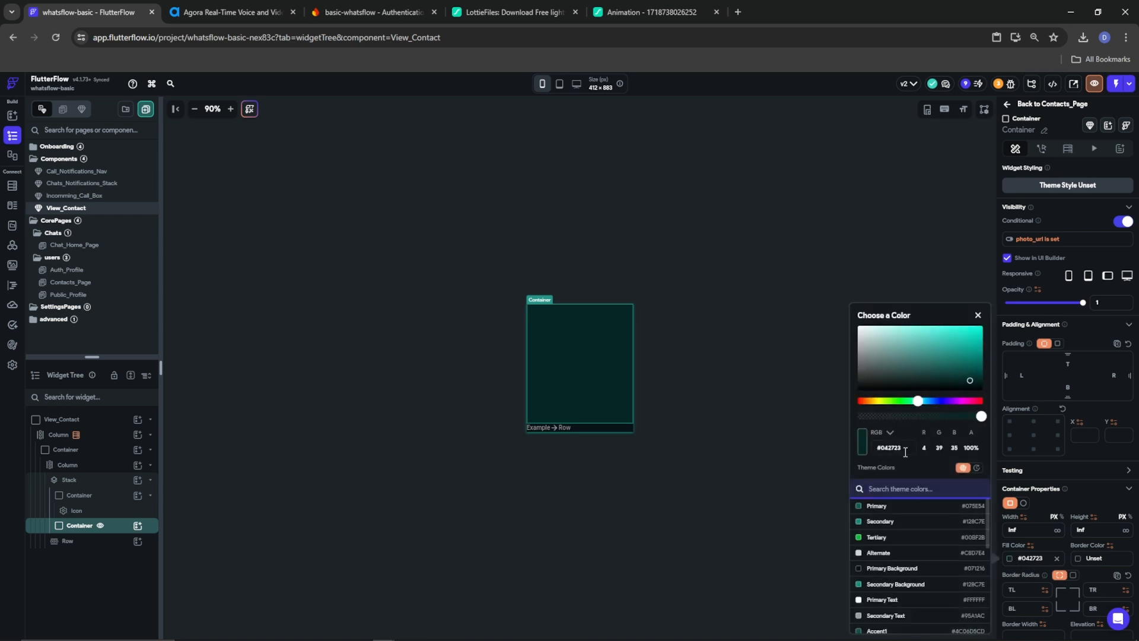
click(877, 380)
click(871, 389)
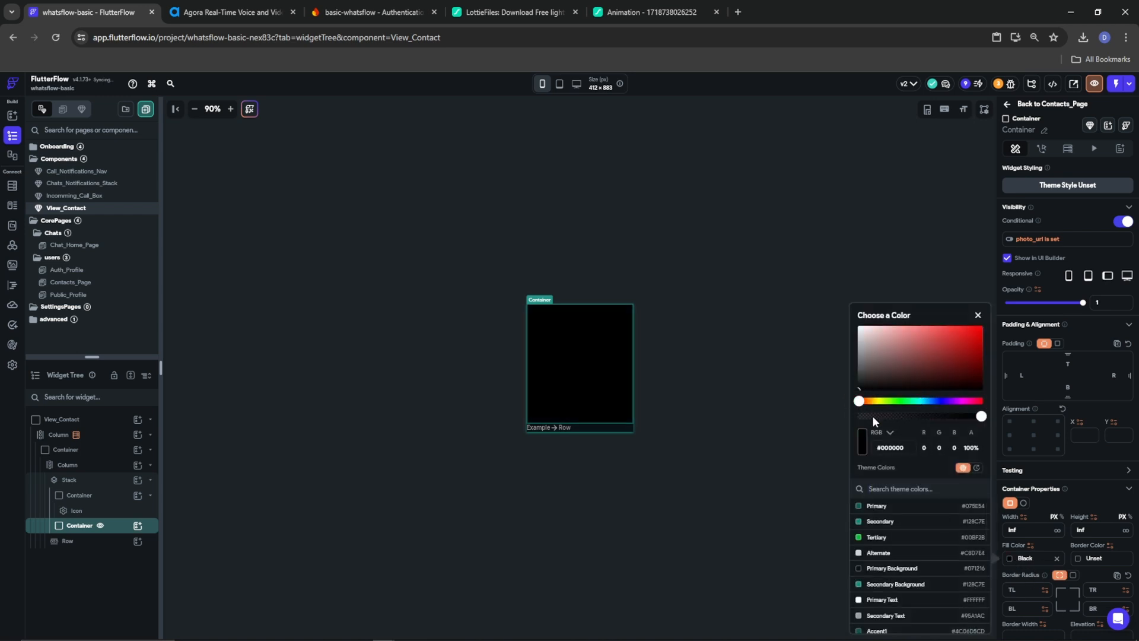
drag(873, 416, 858, 419)
click(1063, 506)
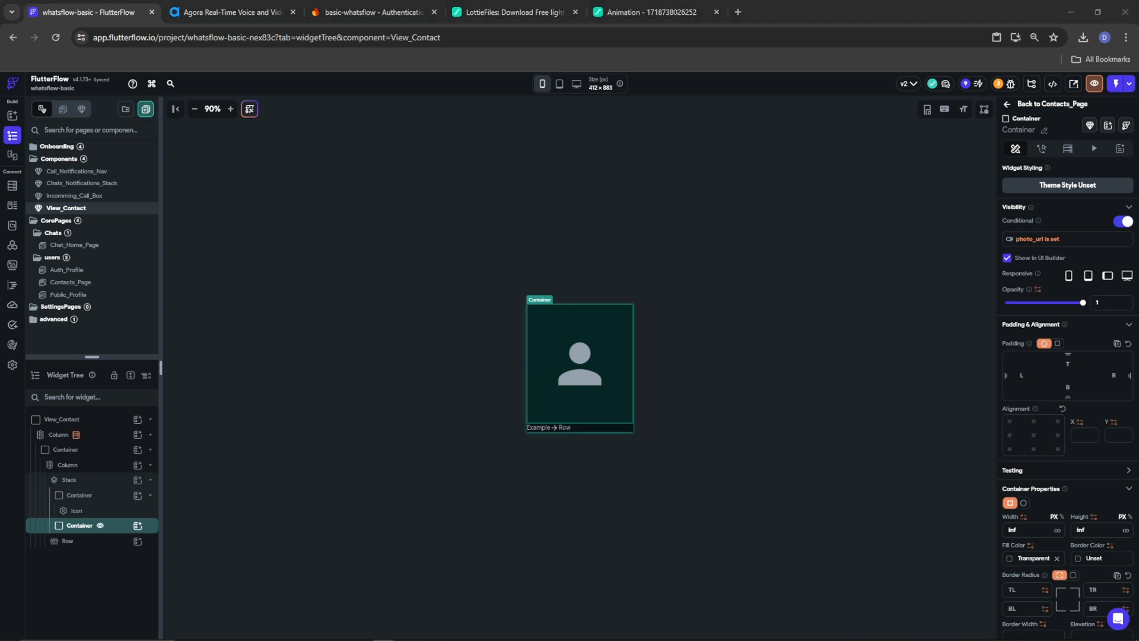
Add a Container to the Stack with inf width and no fixed height
click(74, 481)
click(137, 481)
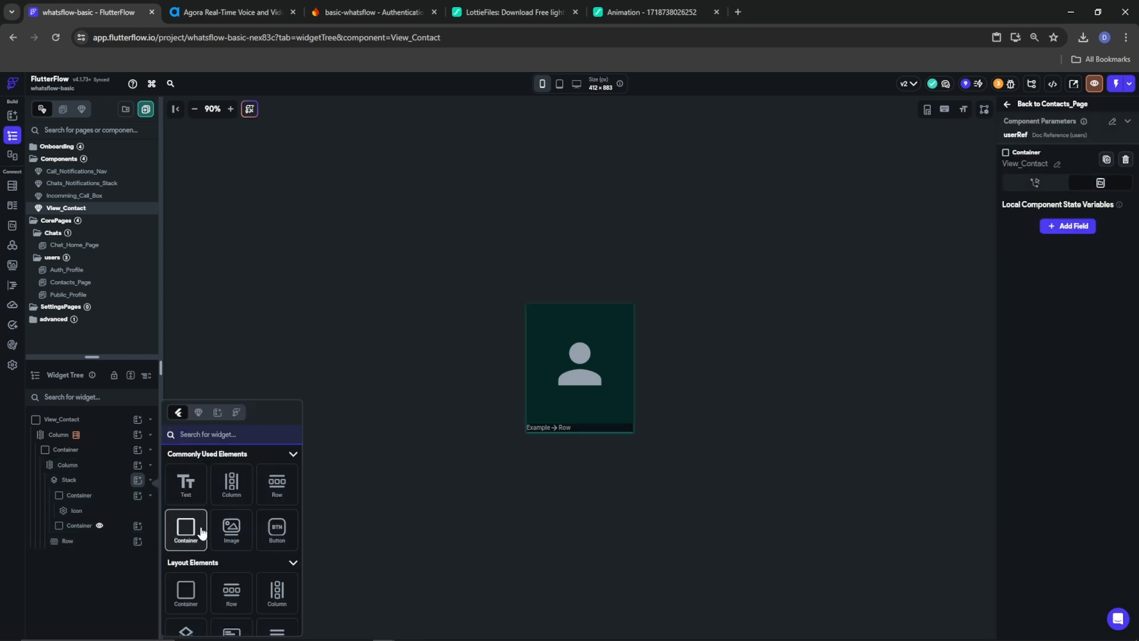
click(198, 529)
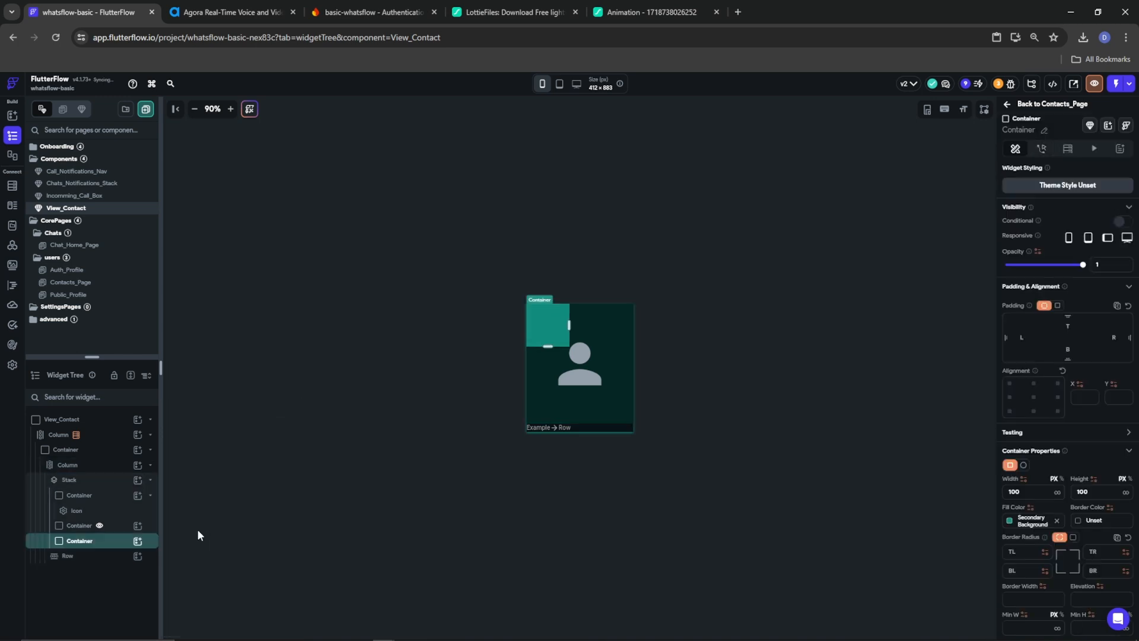
click(1057, 491)
key(BackSpace)
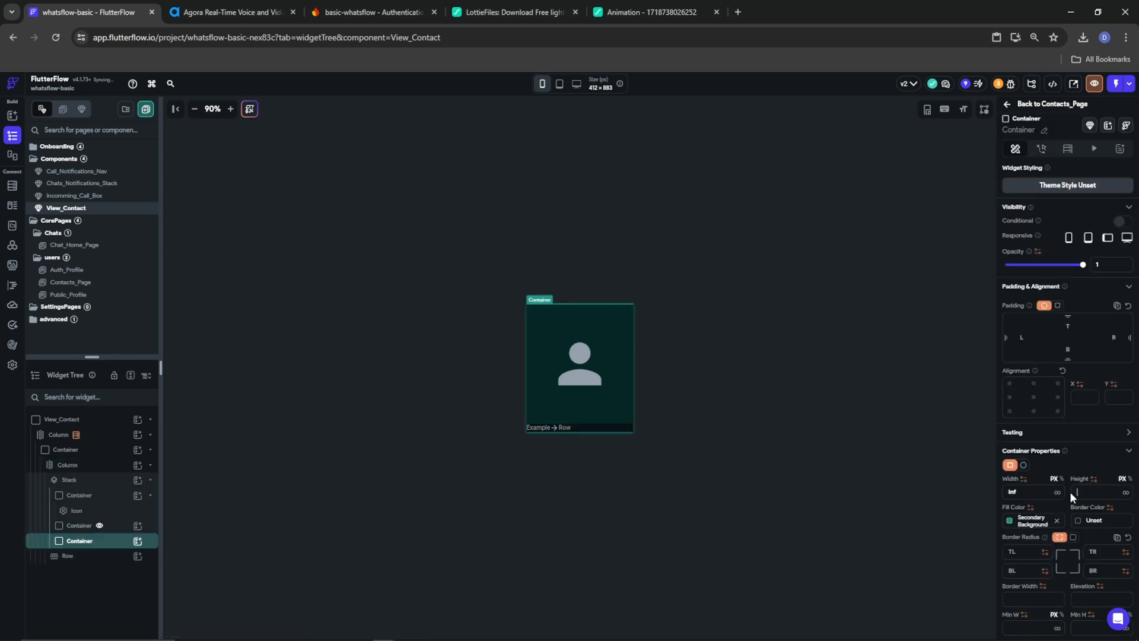
Fill the new Container with translucent black #5E000000 and add a Row inside it
click(1012, 524)
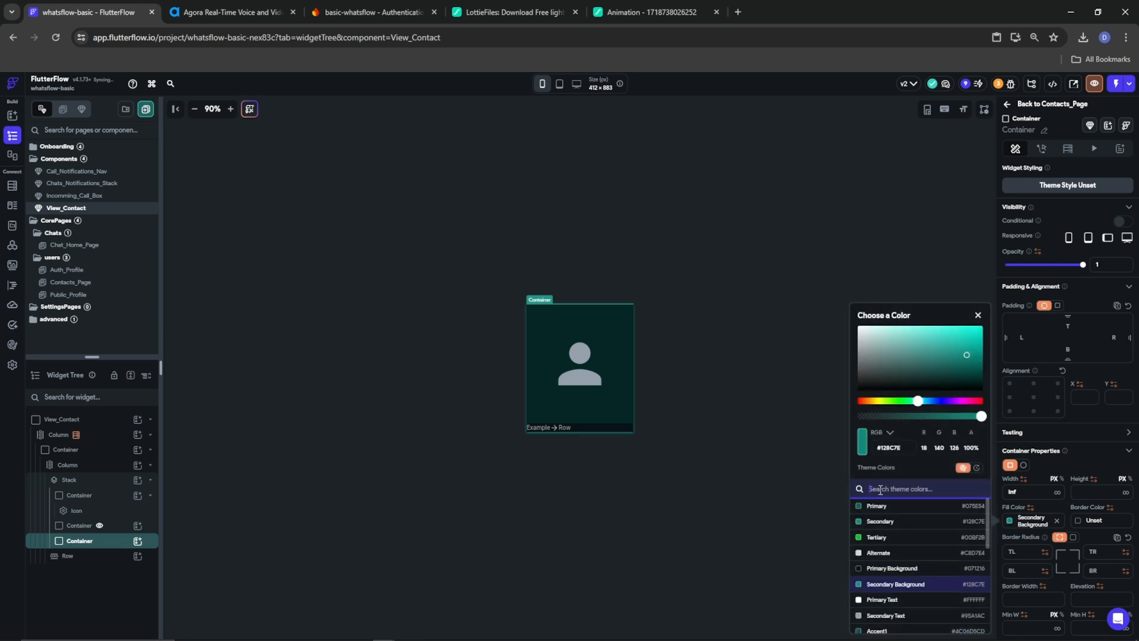
drag(905, 450, 820, 453)
text(#5E000000)
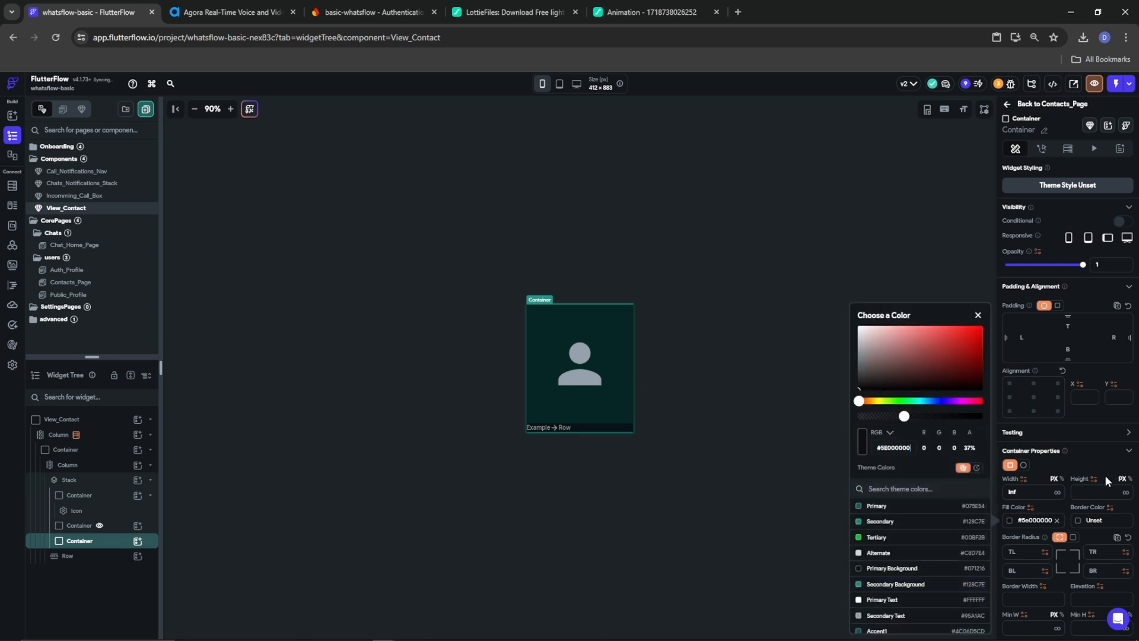
click(1073, 458)
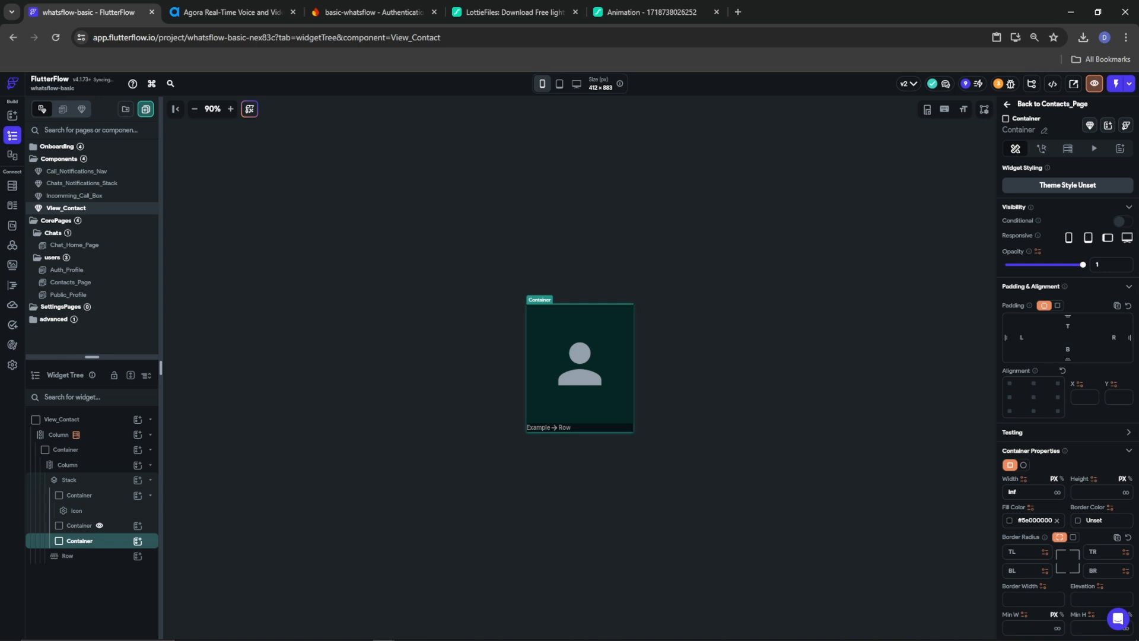
click(138, 540)
click(270, 488)
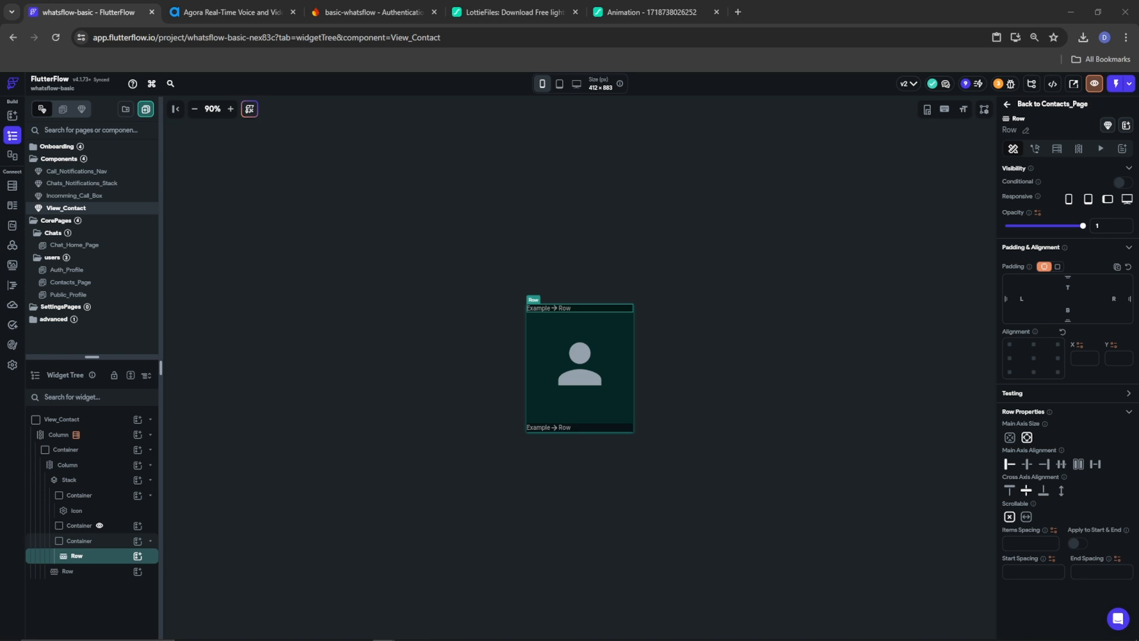
Give the Row uniform padding 5 and add a min-size Column holding a Hello World Text
click(1057, 266)
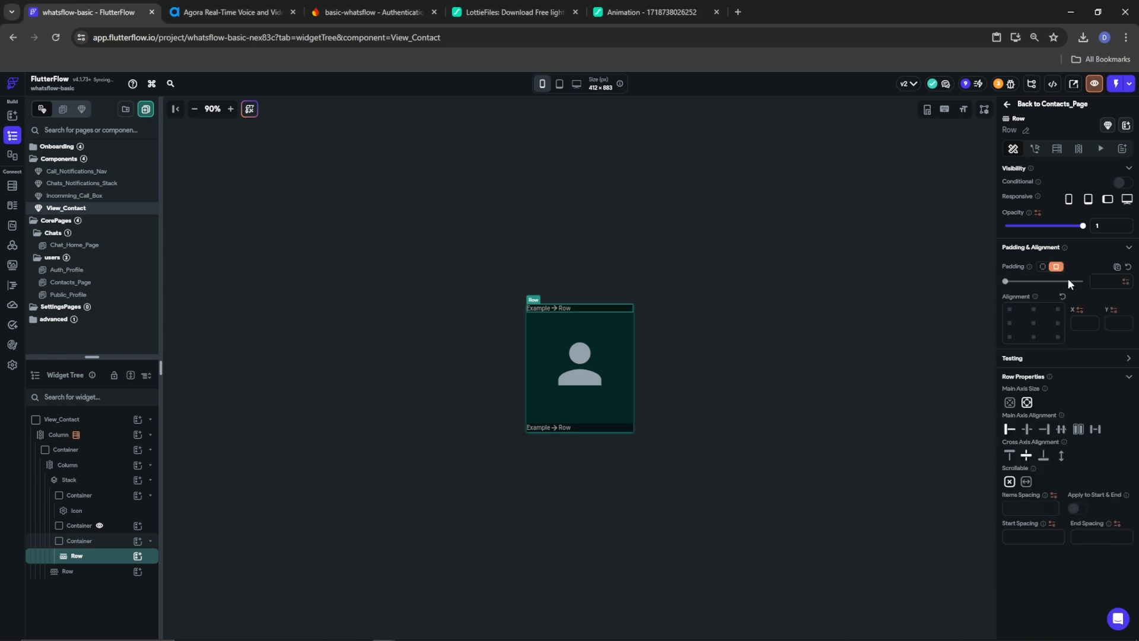
text(5)
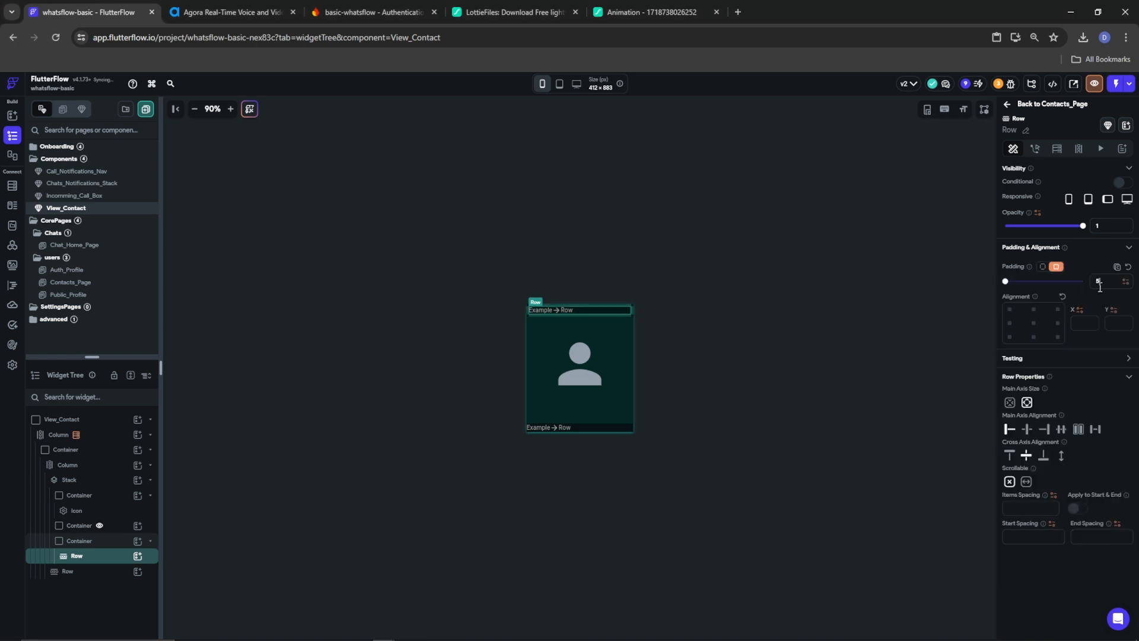
click(137, 556)
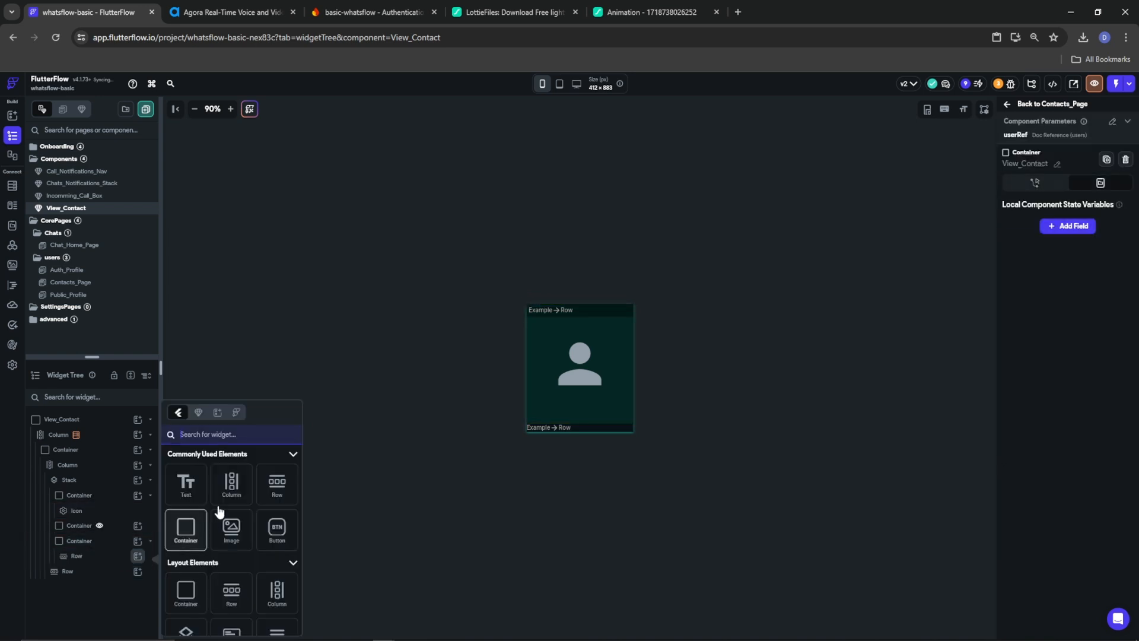
click(240, 478)
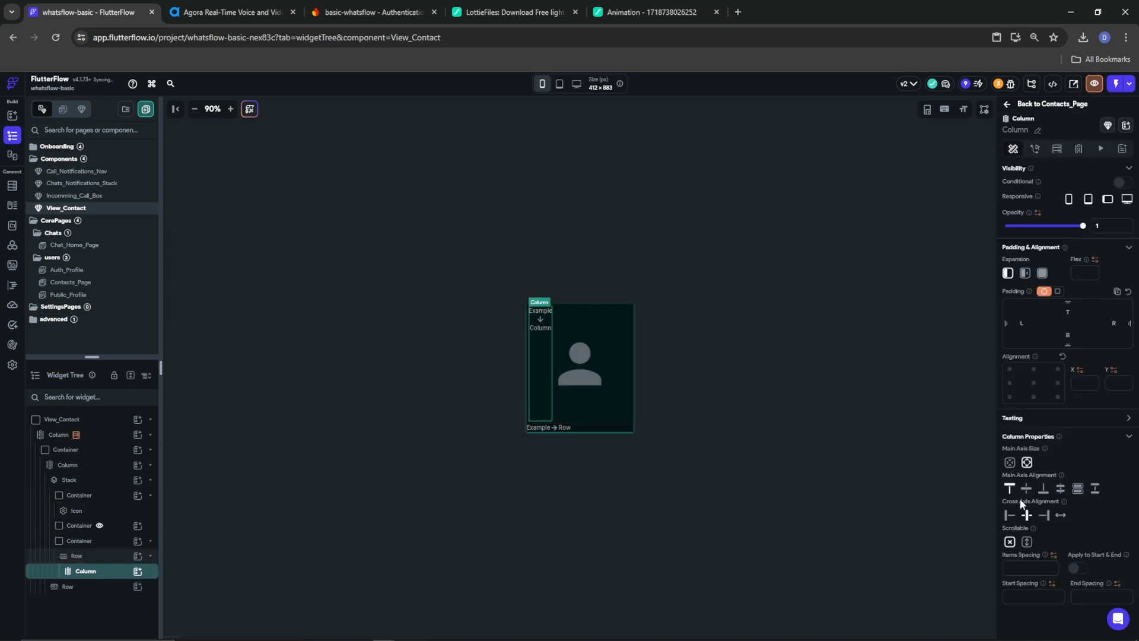
click(1009, 462)
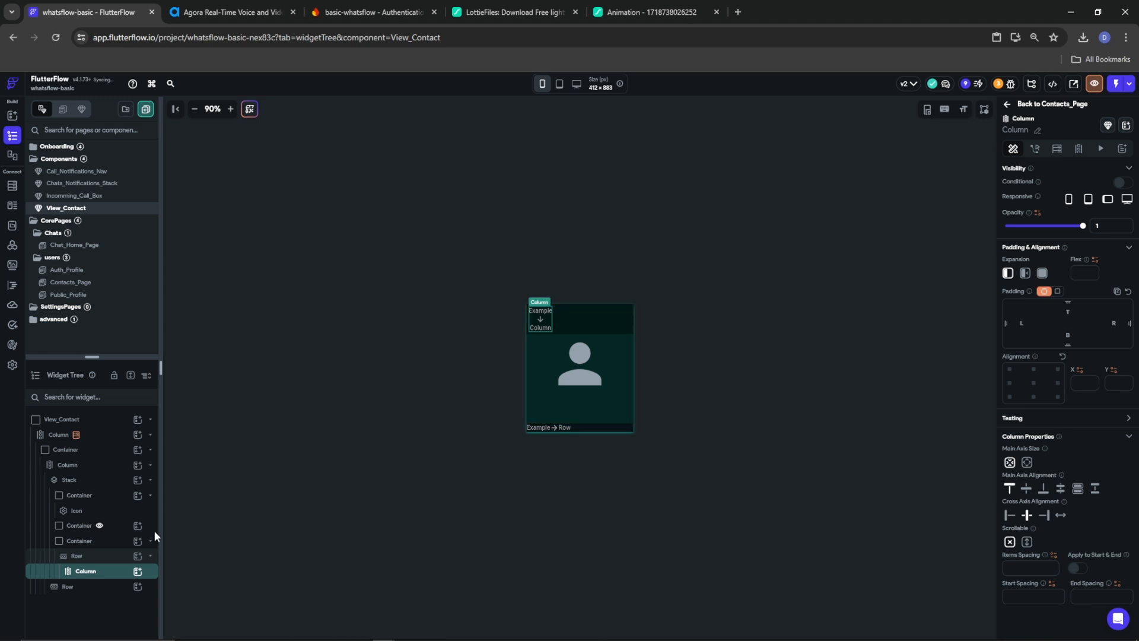
click(138, 571)
click(186, 484)
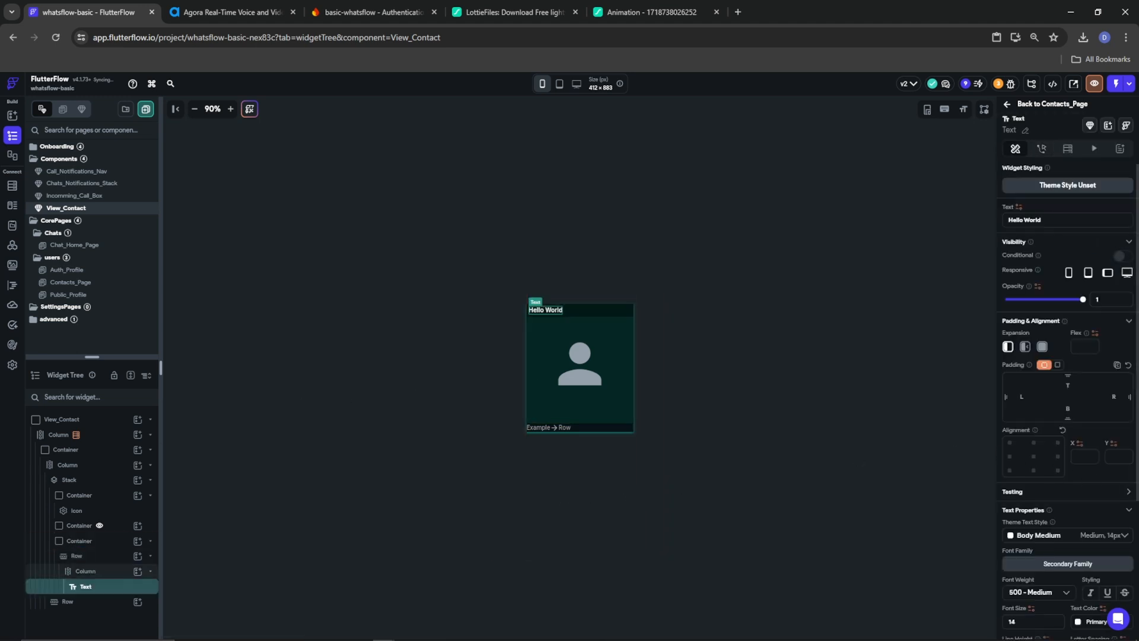
scroll(1067, 474, down, 2)
Colour the Hello World text Tertiary (#00BF2B) with font weight 400 - Normal
click(1084, 547)
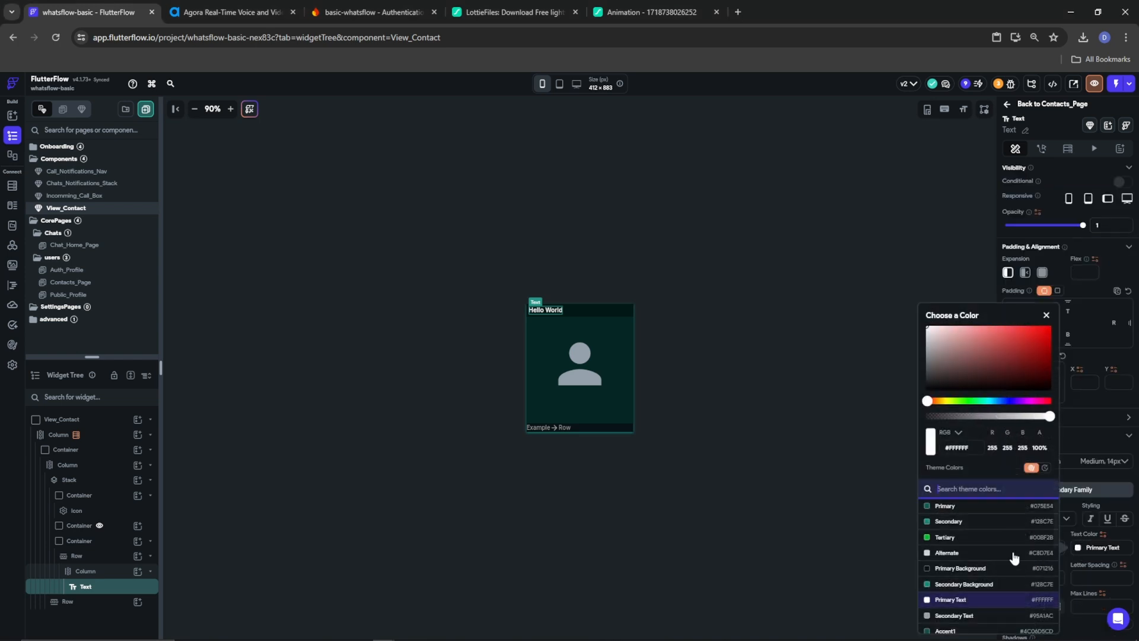
click(945, 537)
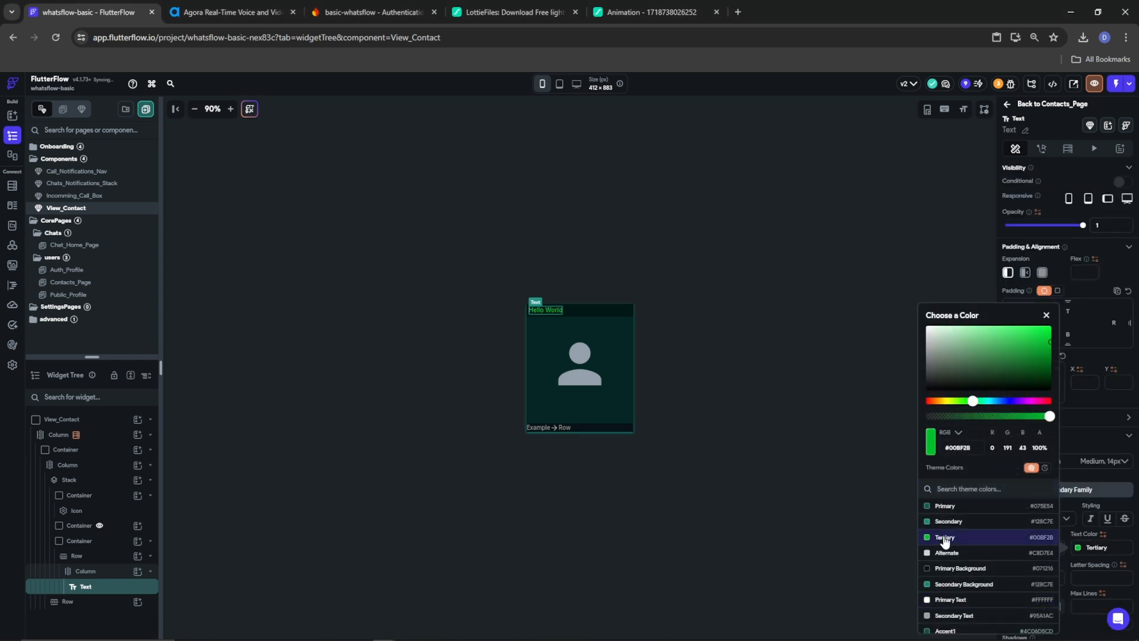
click(1094, 465)
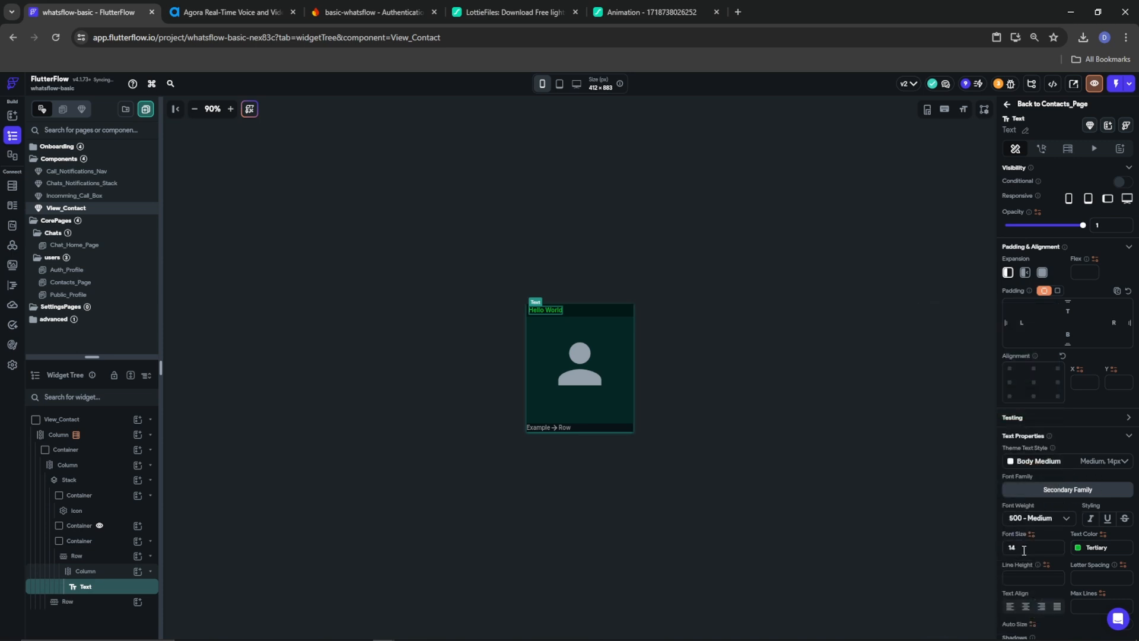
click(1053, 518)
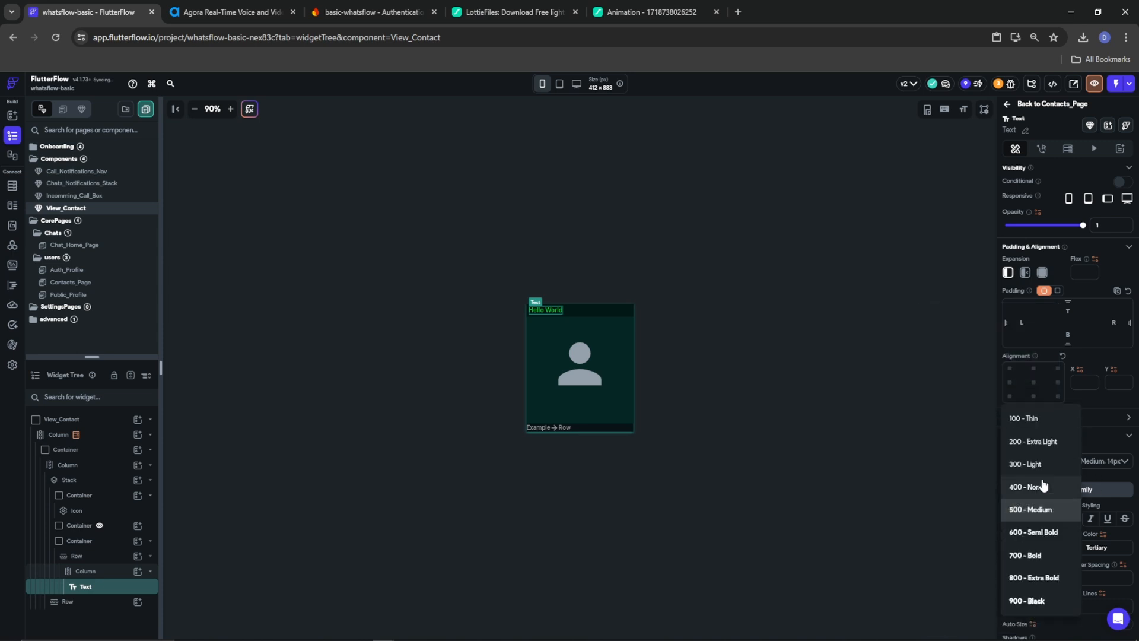
click(1044, 485)
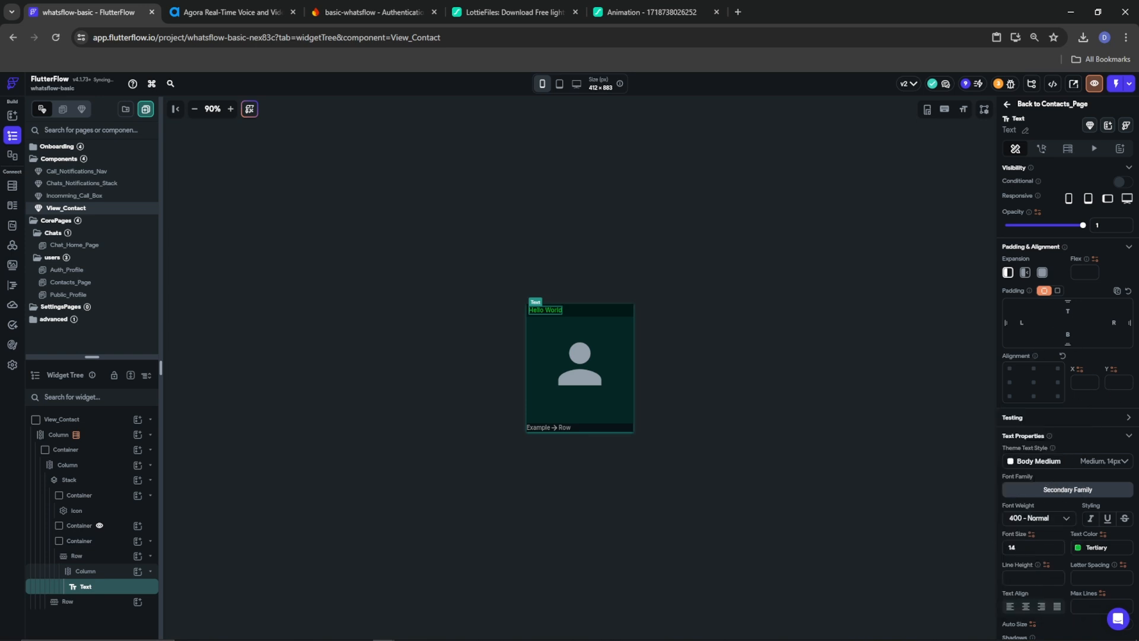
scroll(1042, 312, up, 2)
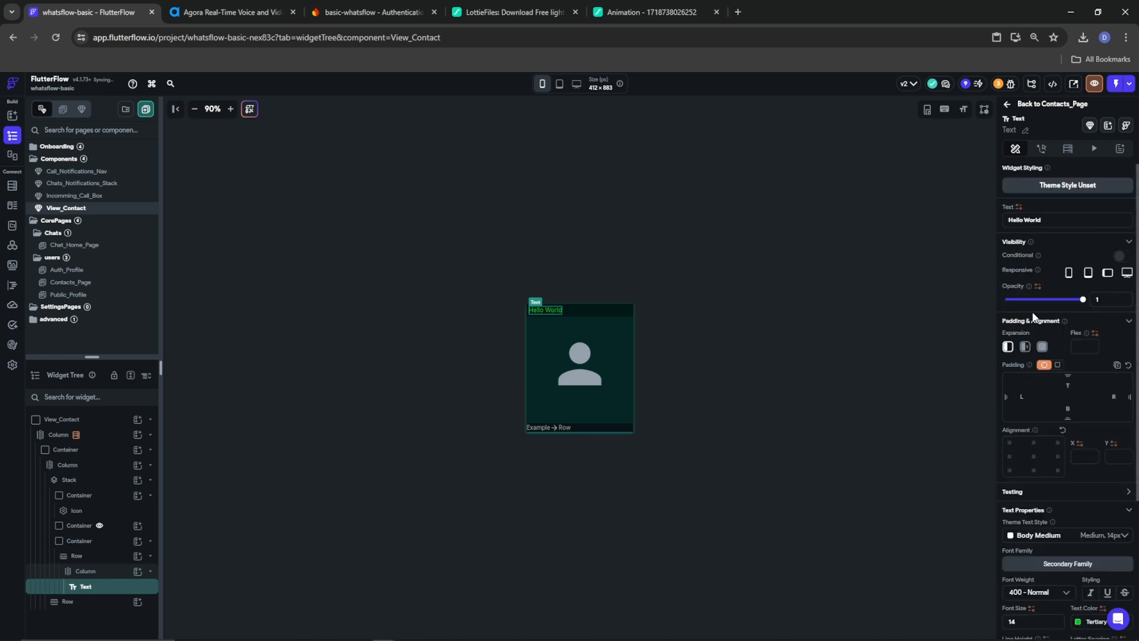
Bind the Text to a Conditional Value (If/Then/Else) variable
click(1018, 208)
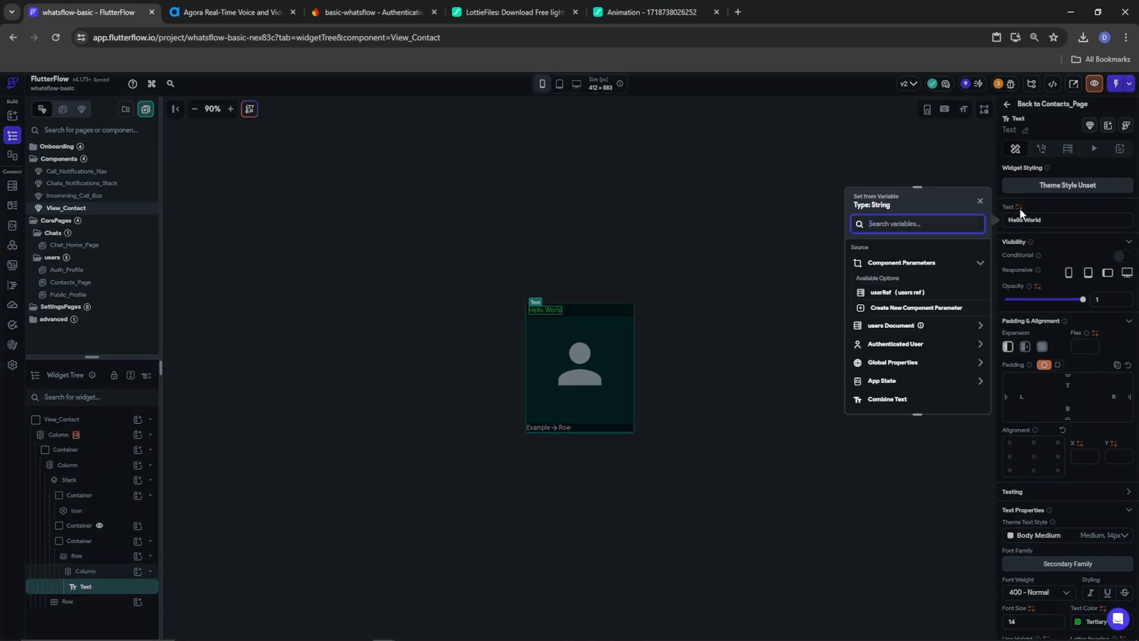
scroll(900, 337, down, 1)
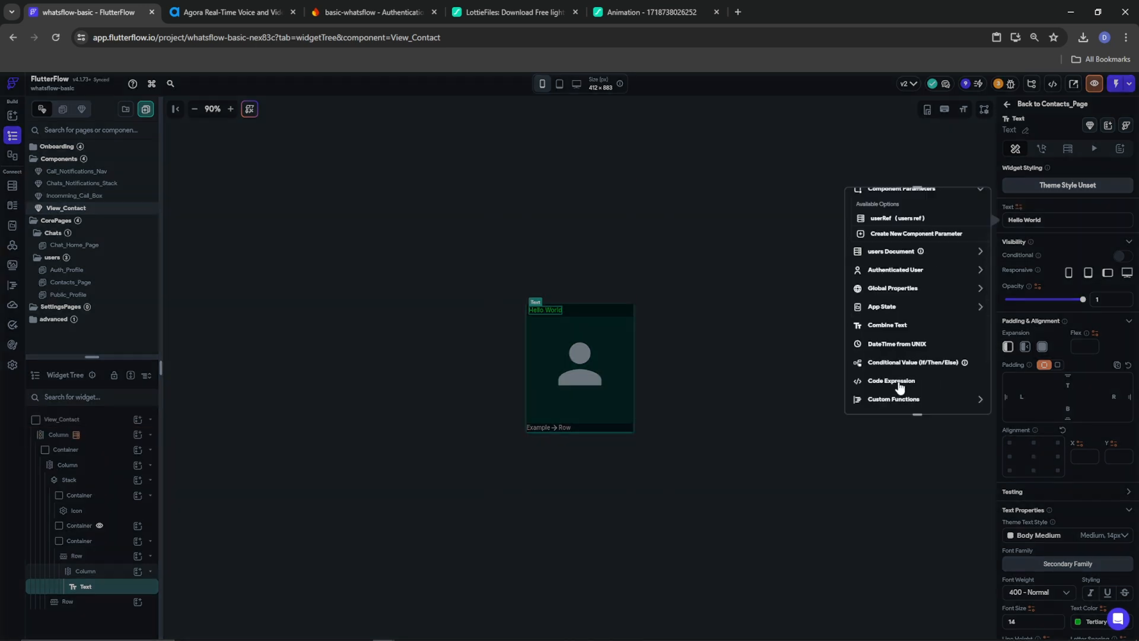
click(923, 364)
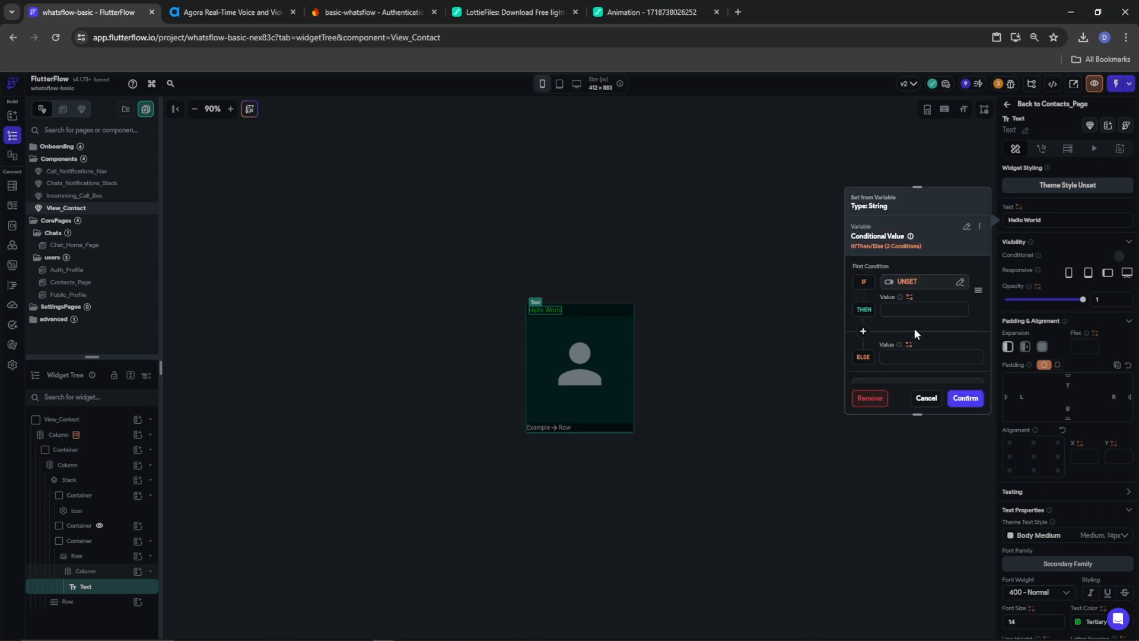
mouse_move(901, 298)
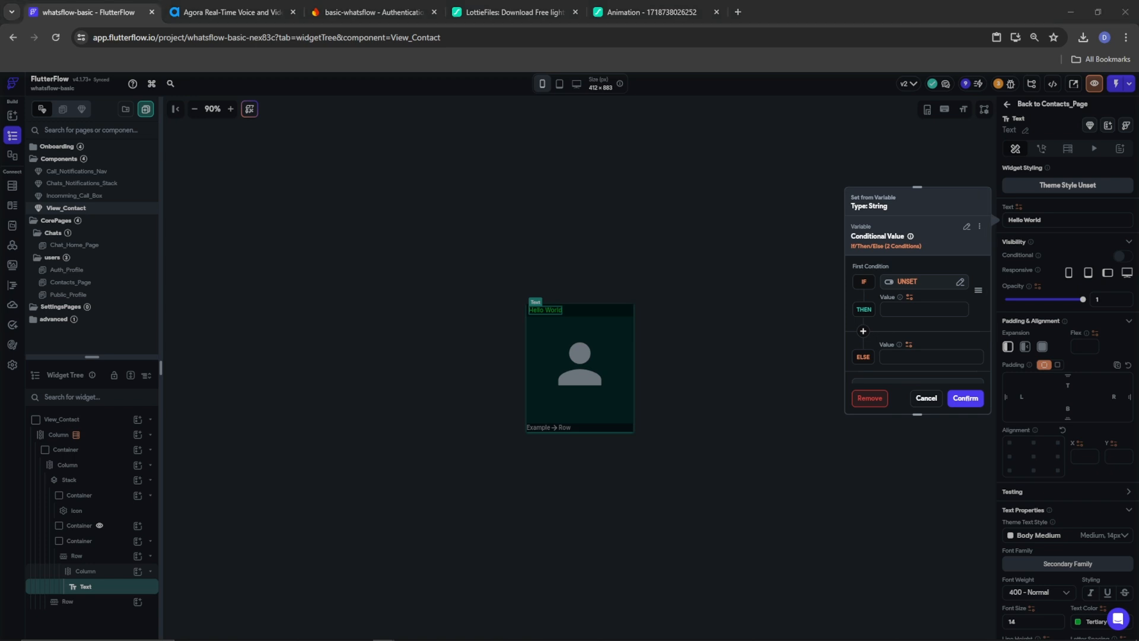
Try a users document Reference field as the If condition, then discard it
click(906, 282)
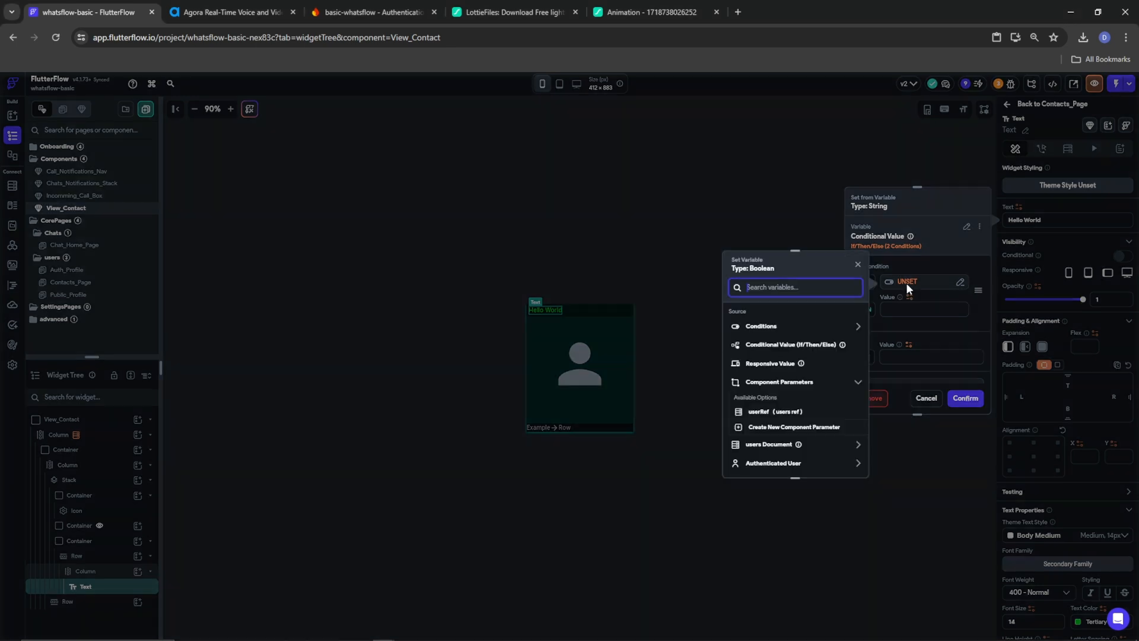
click(771, 445)
scroll(774, 448, down, 3)
scroll(774, 446, down, 2)
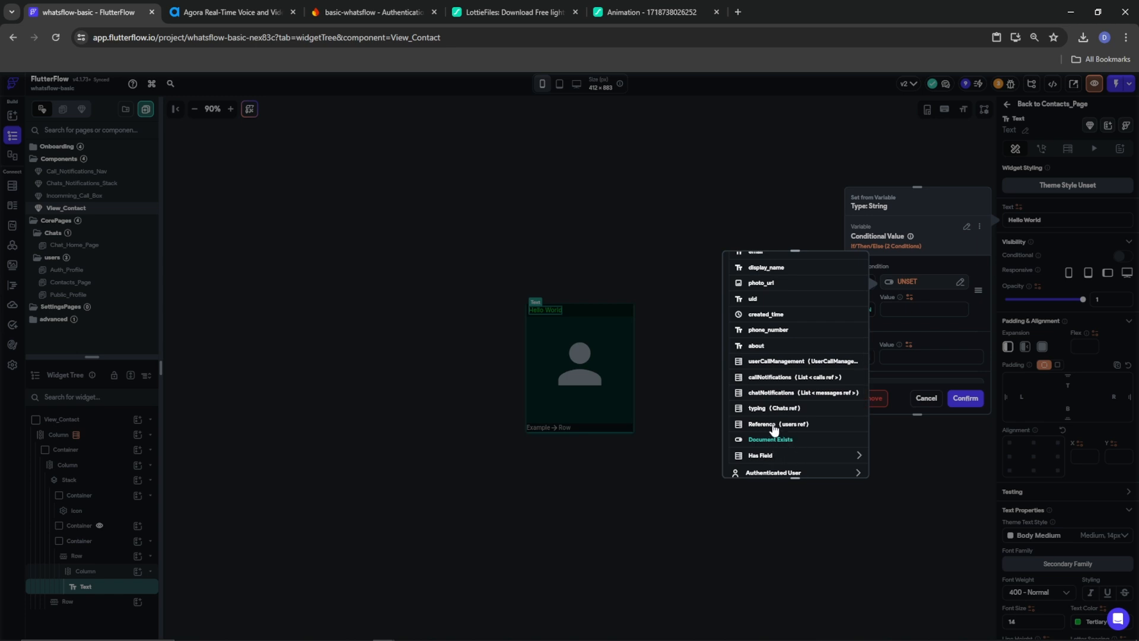
click(775, 424)
click(804, 461)
Set the If condition to userRef equals the Authenticated User Reference
click(906, 282)
click(797, 328)
click(770, 355)
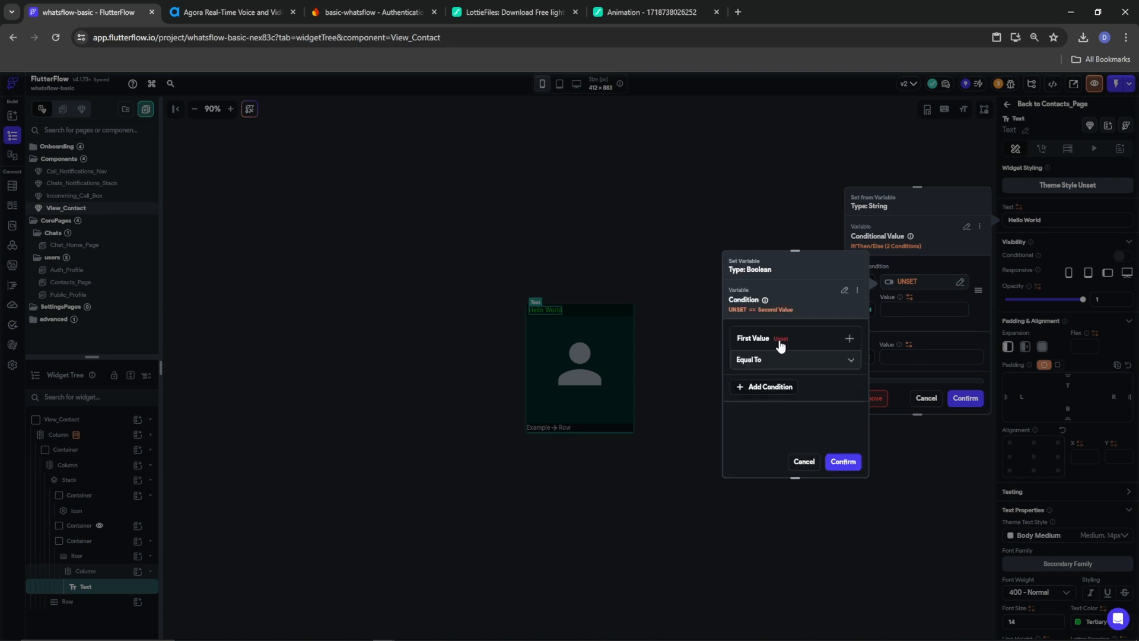
click(756, 357)
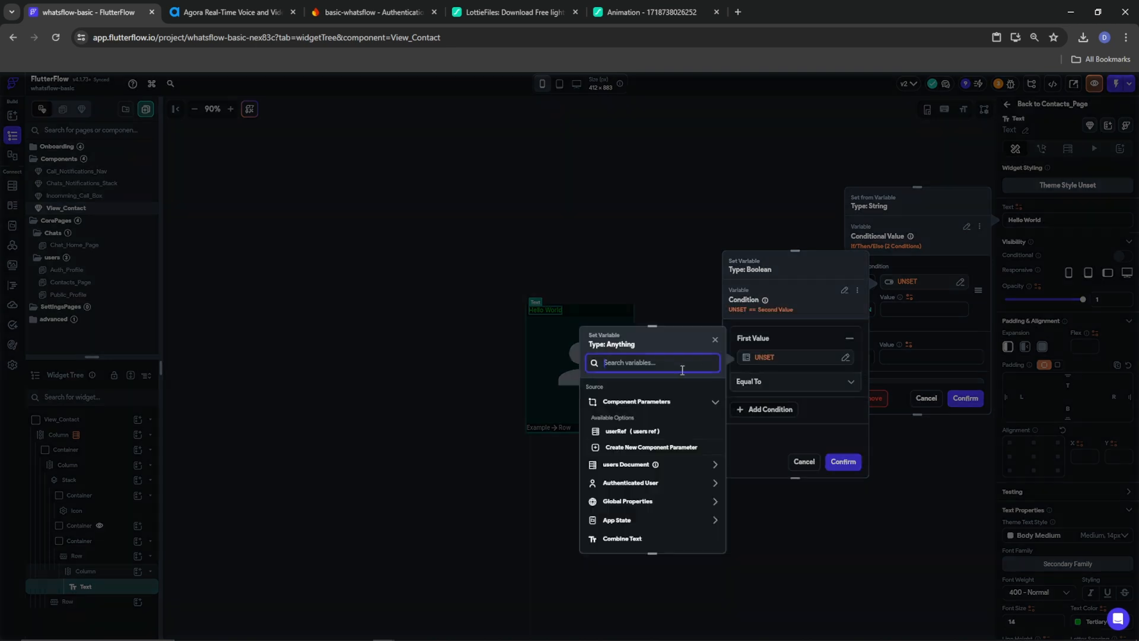
click(625, 468)
click(630, 431)
click(694, 537)
click(788, 405)
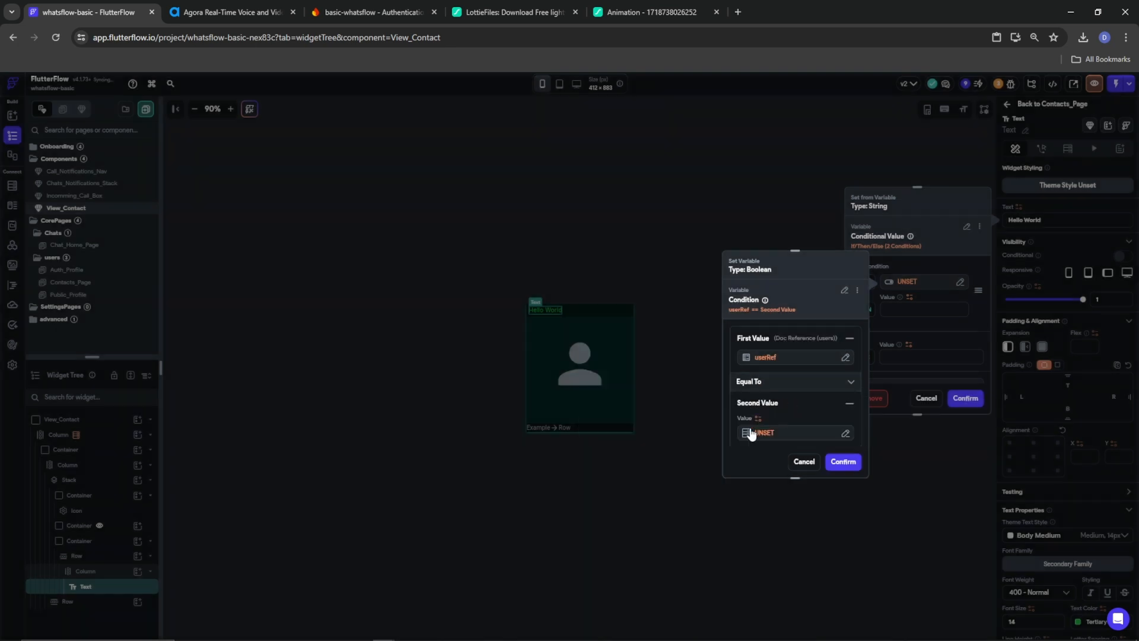
click(756, 432)
click(625, 559)
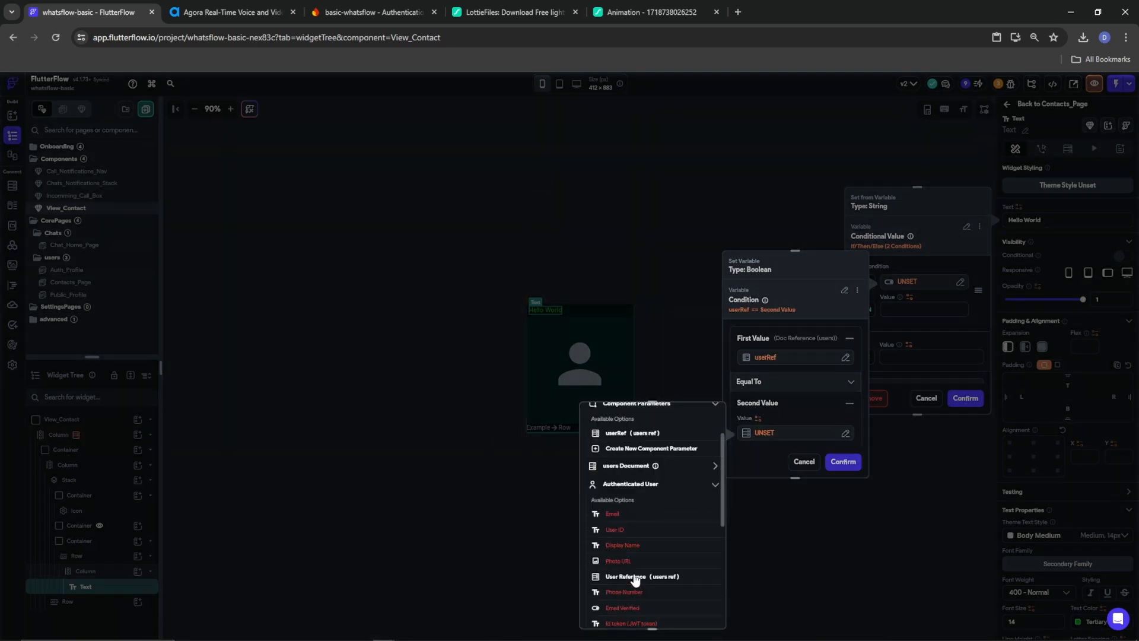
click(635, 582)
click(749, 525)
click(842, 462)
Use 'Me (You)' as the Then value and the users display_name as Else, and confirm
text(Me ())
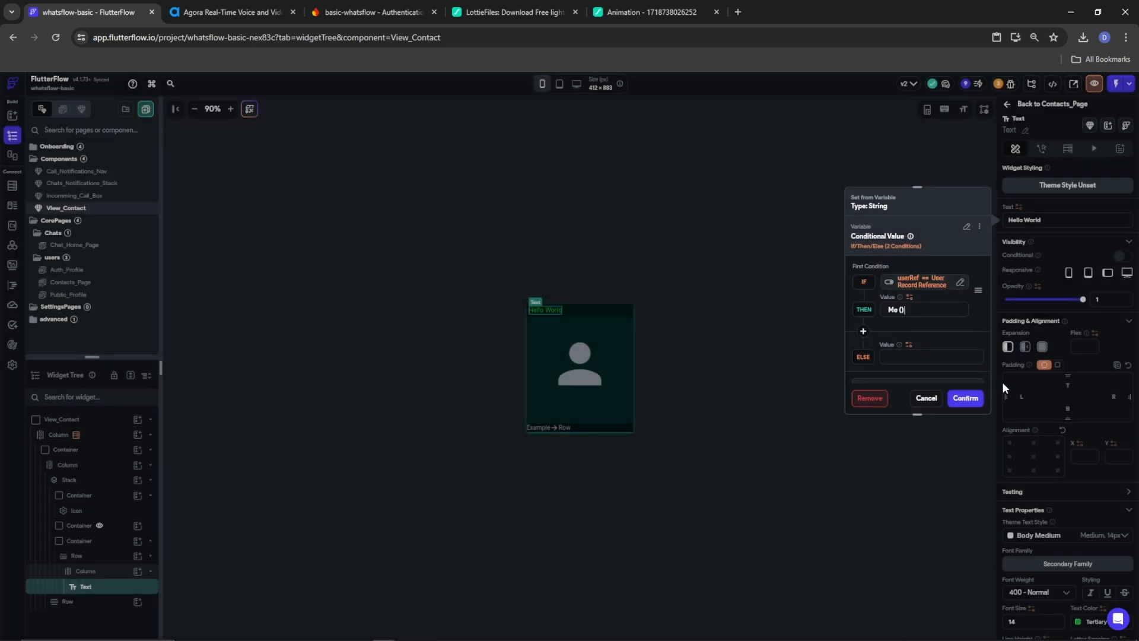
text(You)
click(908, 344)
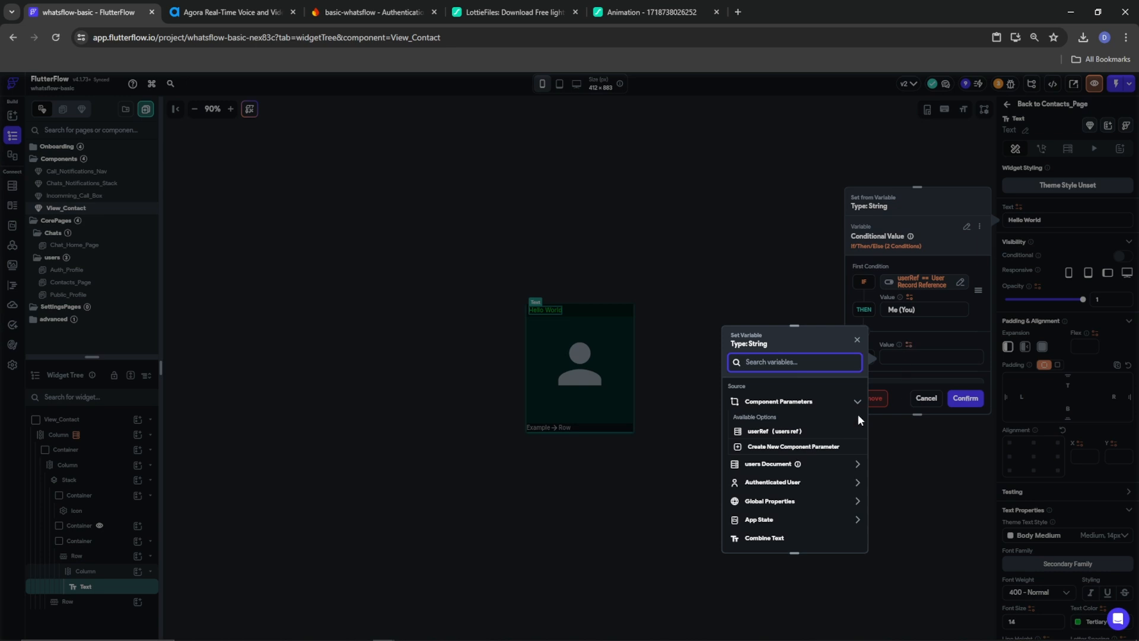
click(757, 467)
click(757, 506)
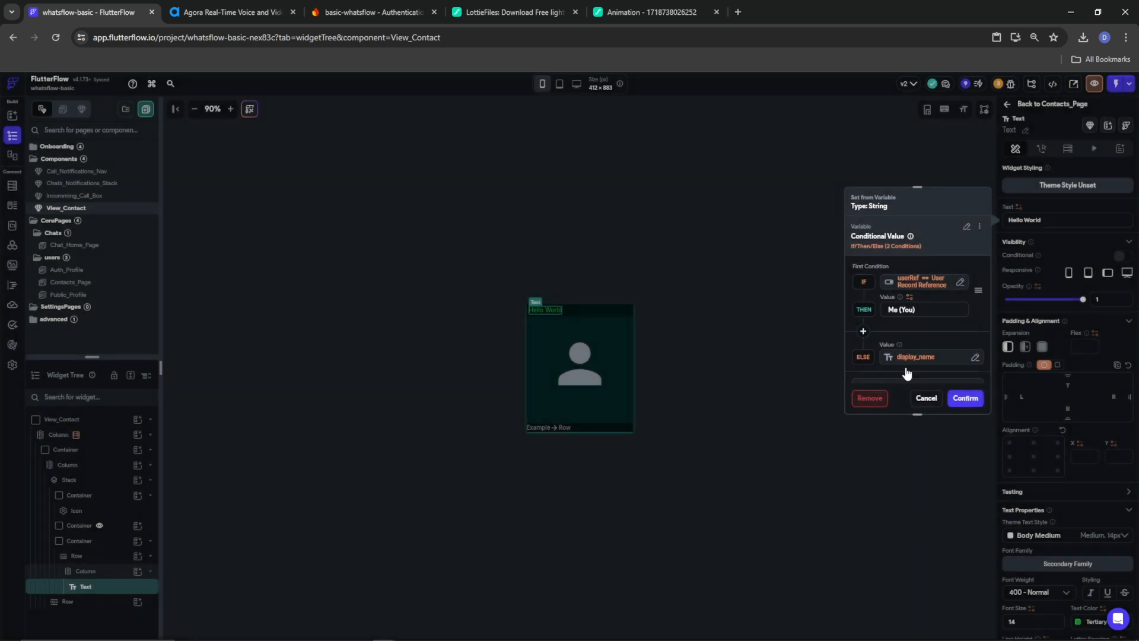
scroll(925, 379, down, 2)
click(965, 398)
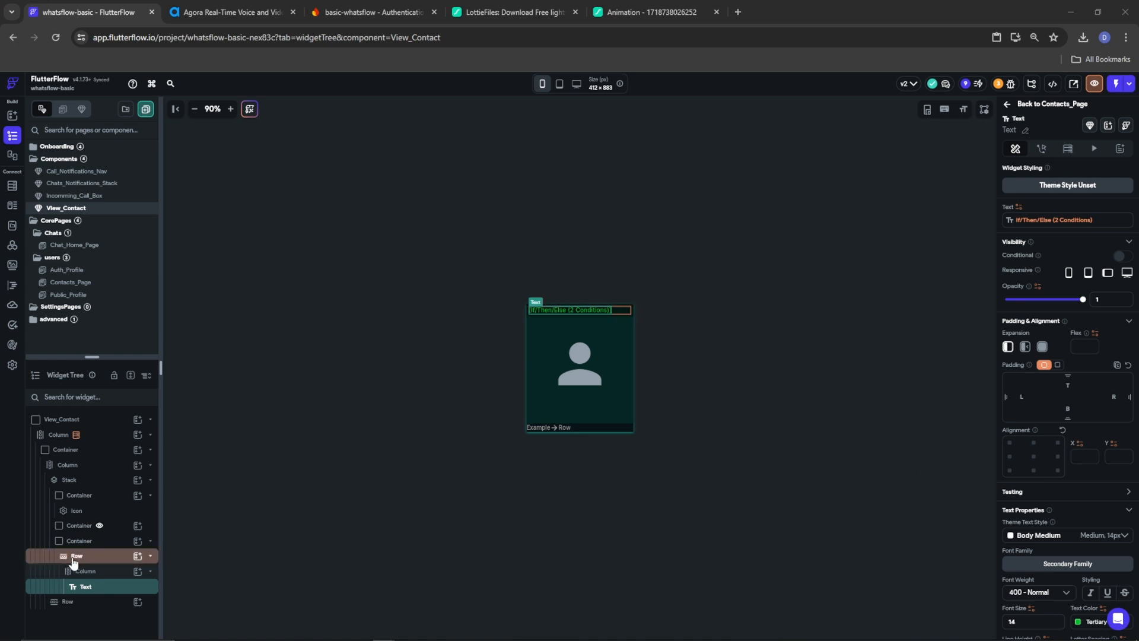
Collapse the name-row Container and add a centred Container to the avatar Stack
click(64, 541)
click(150, 541)
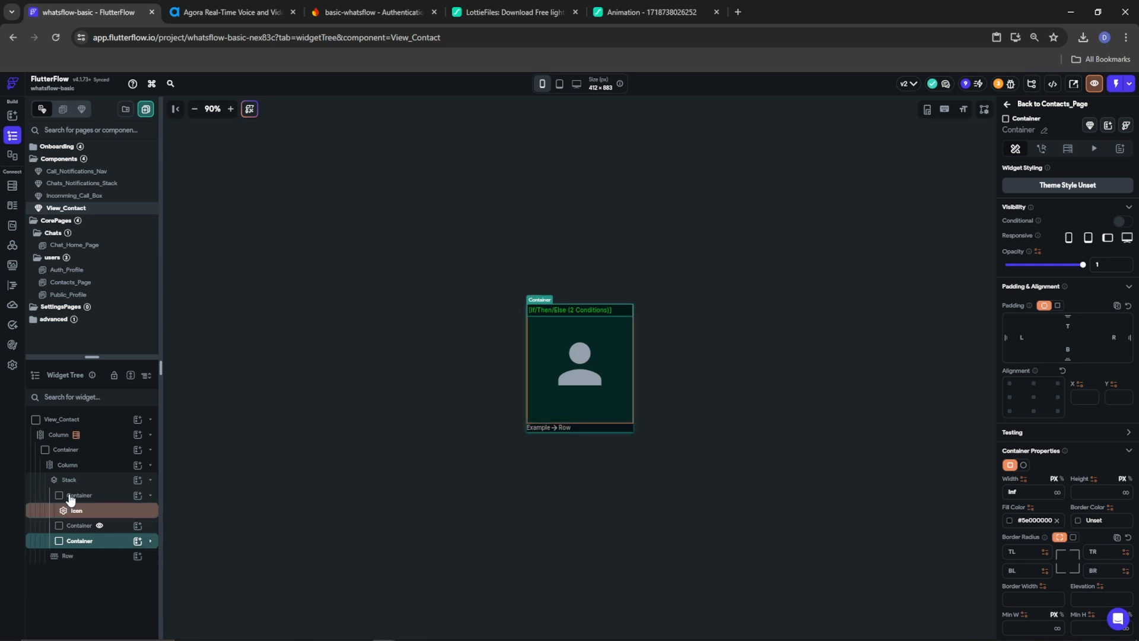
click(70, 479)
click(137, 482)
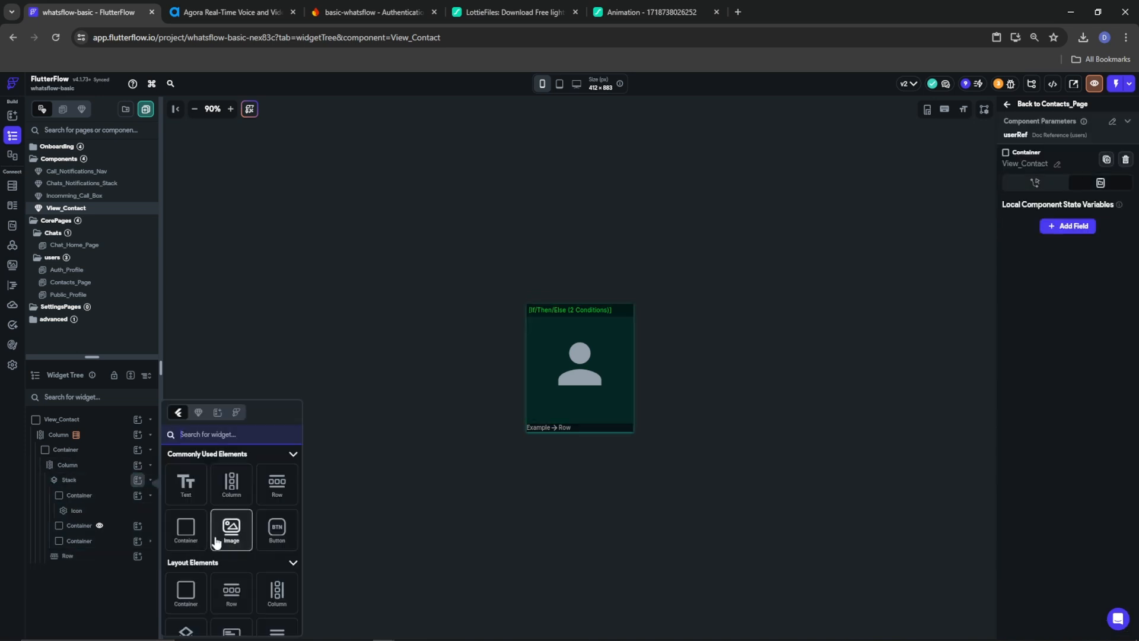
click(187, 533)
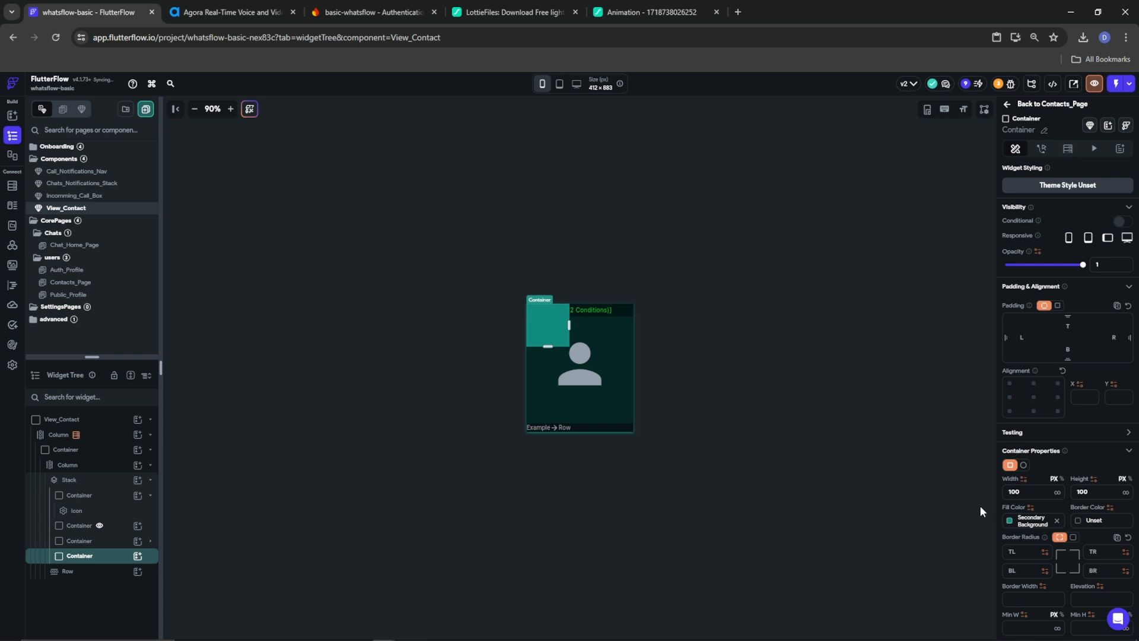
click(1033, 397)
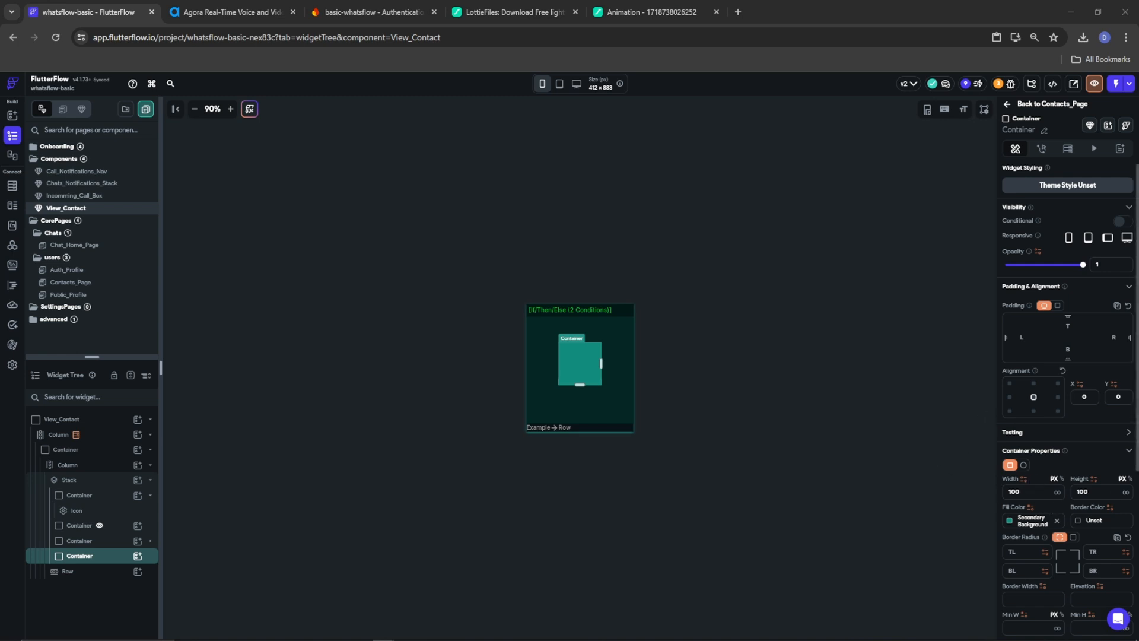
Fill the new Container with translucent black #A2000000 and add a Text inside it
click(1015, 522)
drag(904, 450, 861, 454)
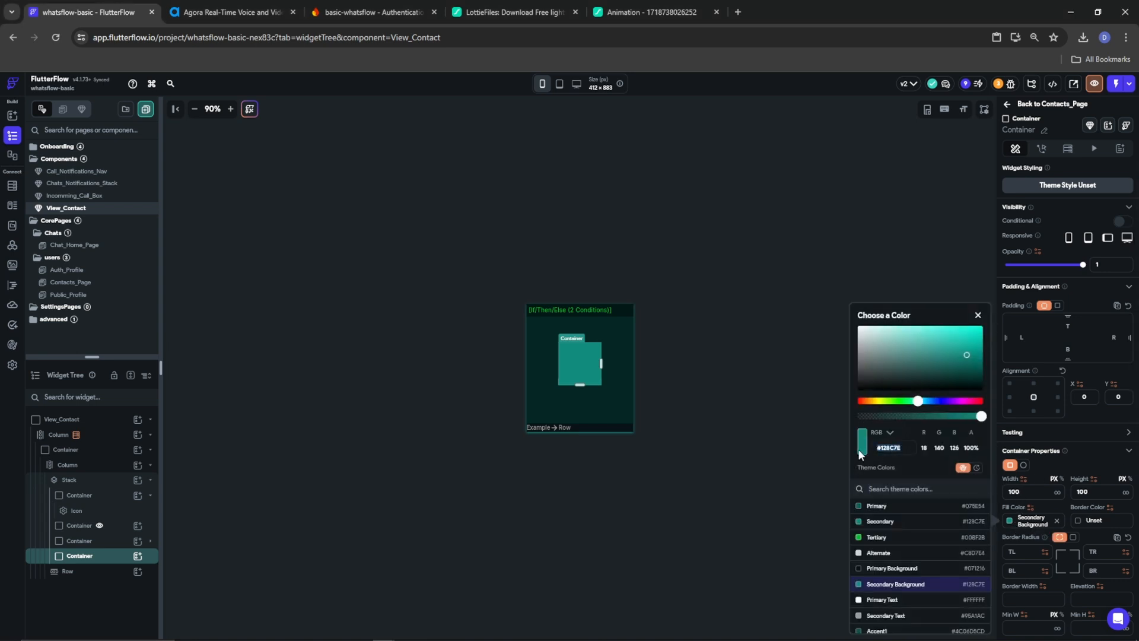
text(#A2000000)
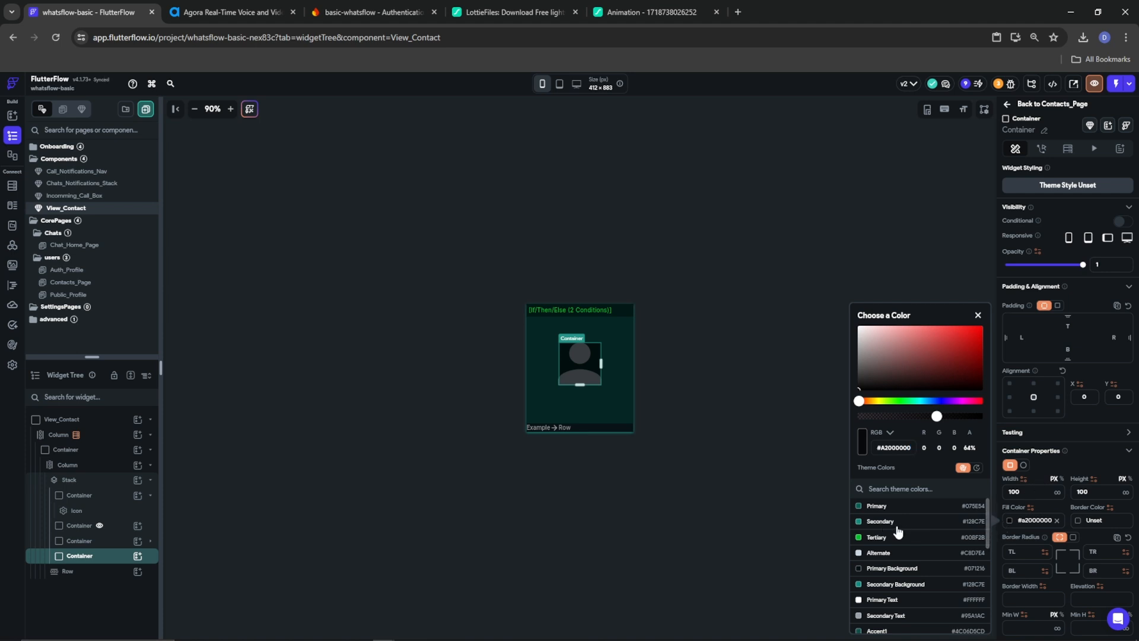
click(137, 557)
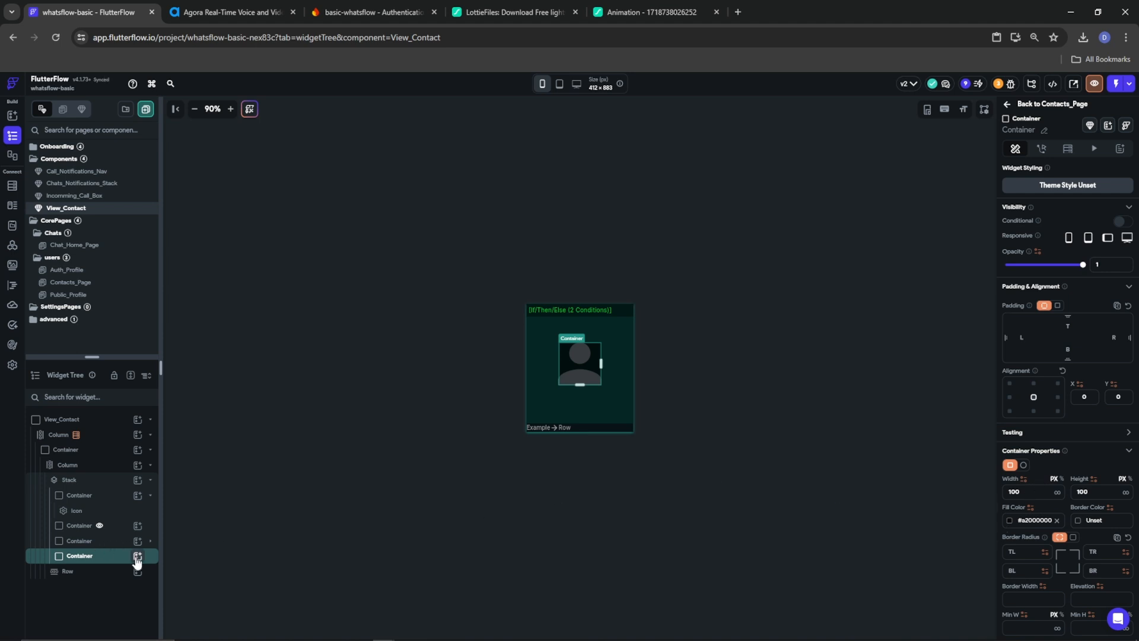
click(137, 556)
click(195, 501)
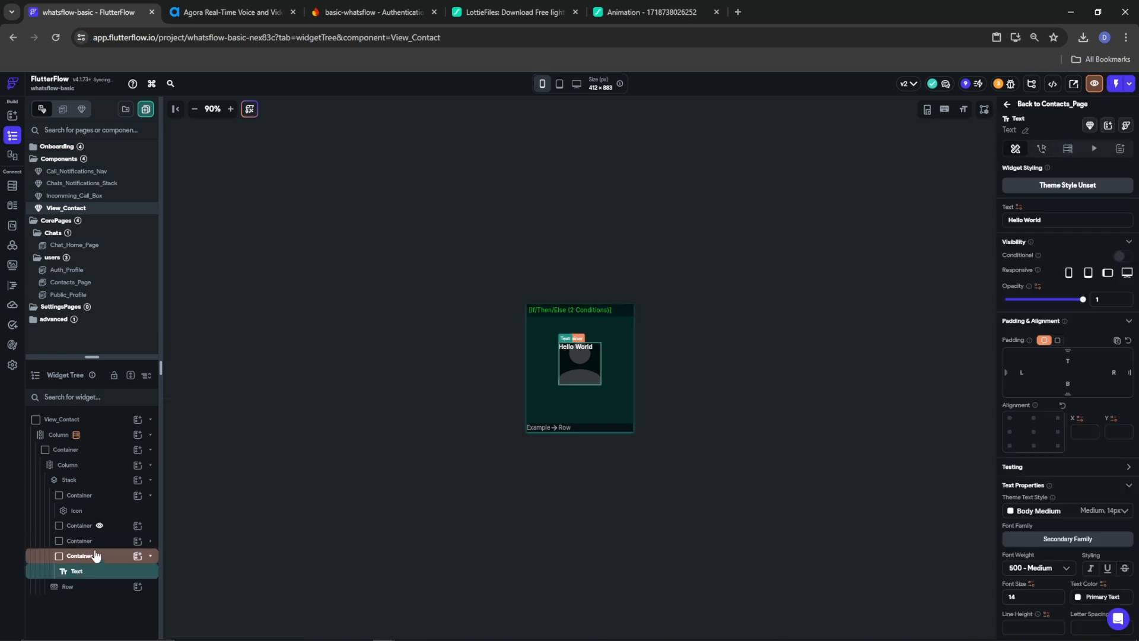
Clear the overlay Container's width, height and child alignment so it wraps its text
click(81, 556)
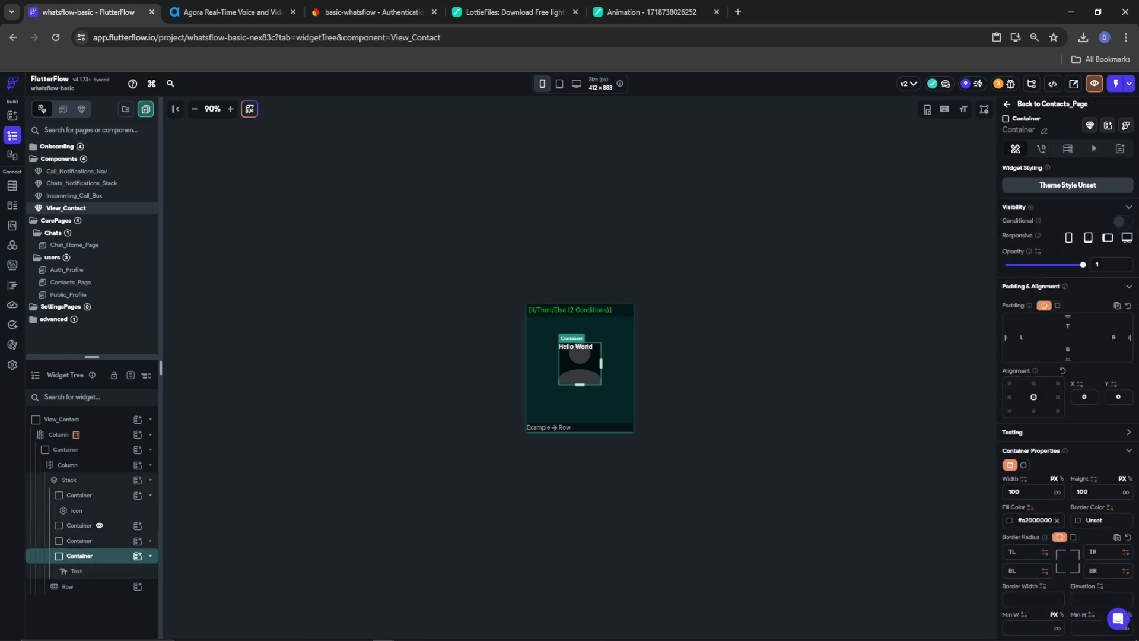
drag(1030, 493, 958, 493)
key(BackSpace)
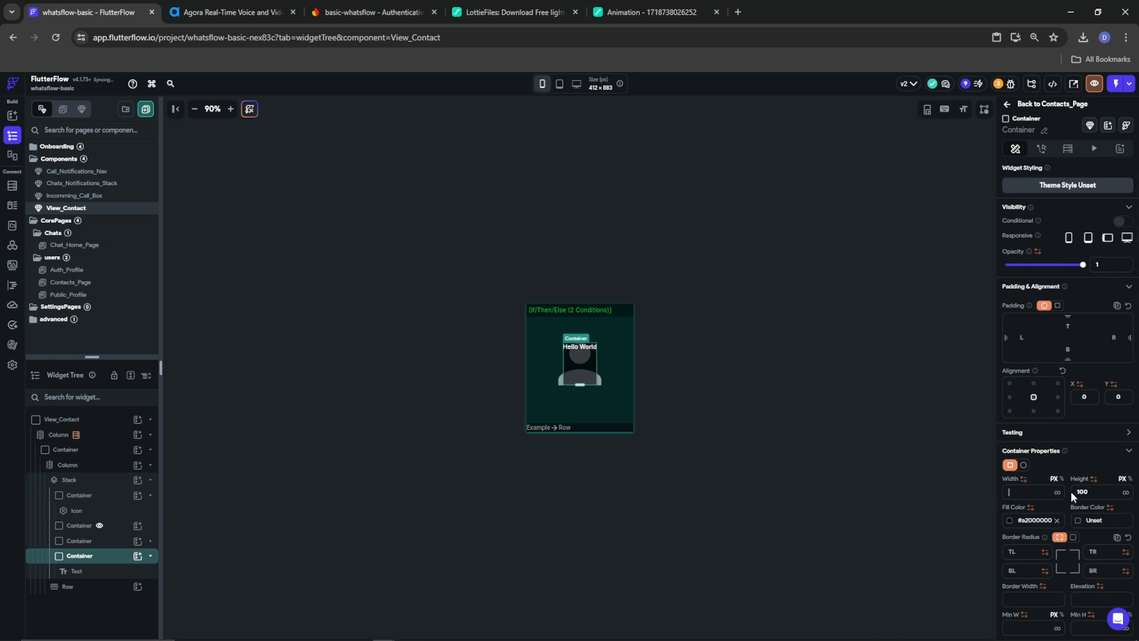
drag(1091, 492, 1077, 492)
key(BackSpace)
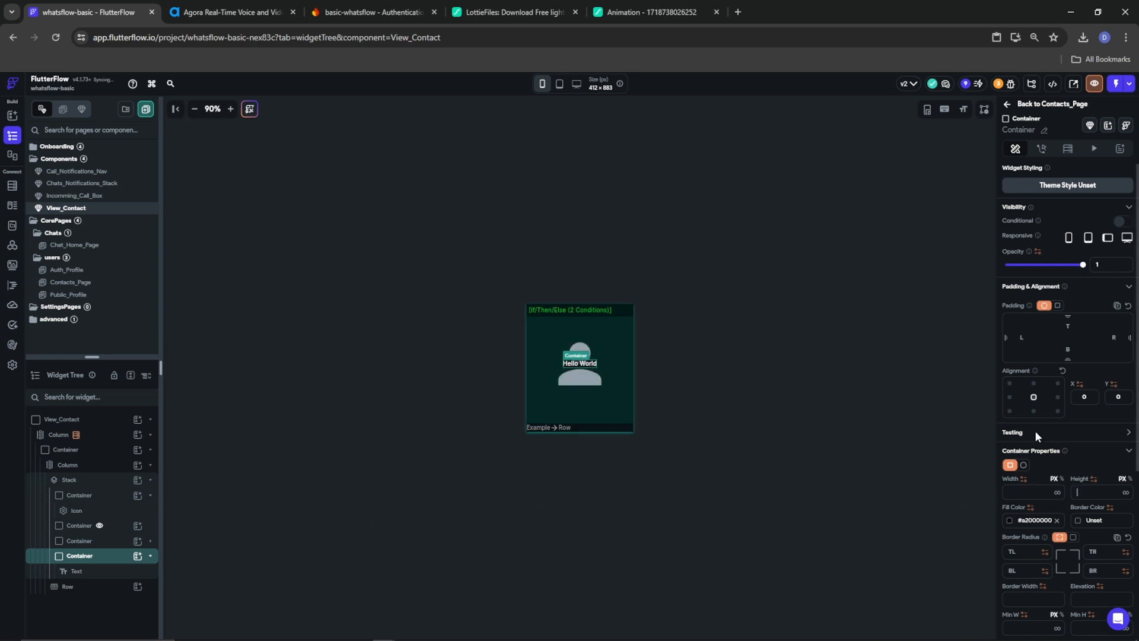
scroll(1067, 445, down, 5)
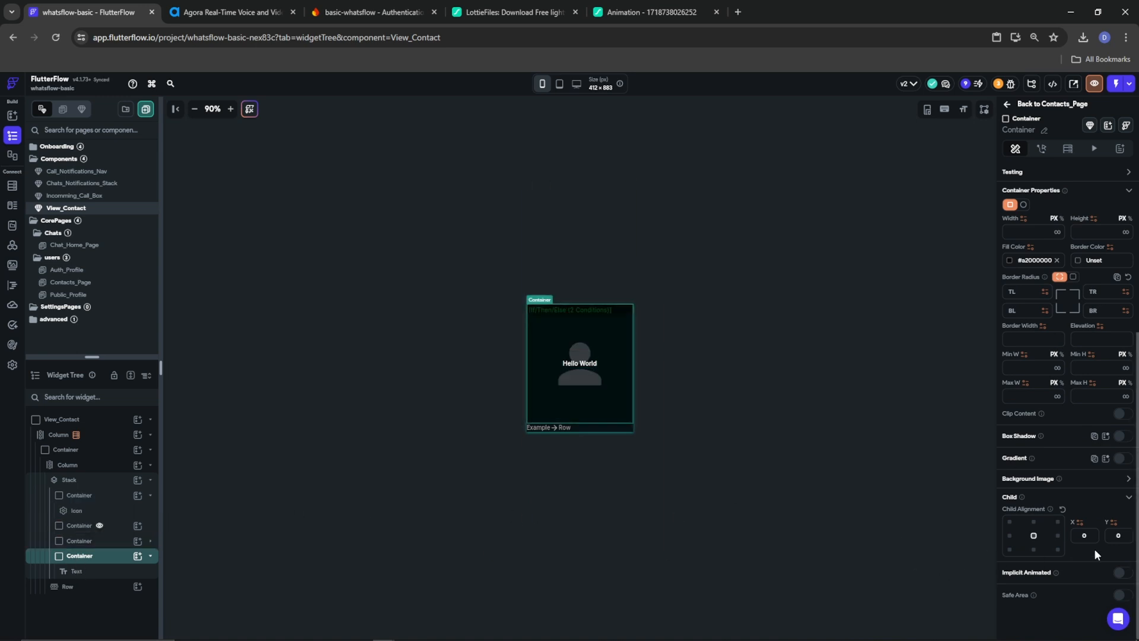
key(BackSpace)
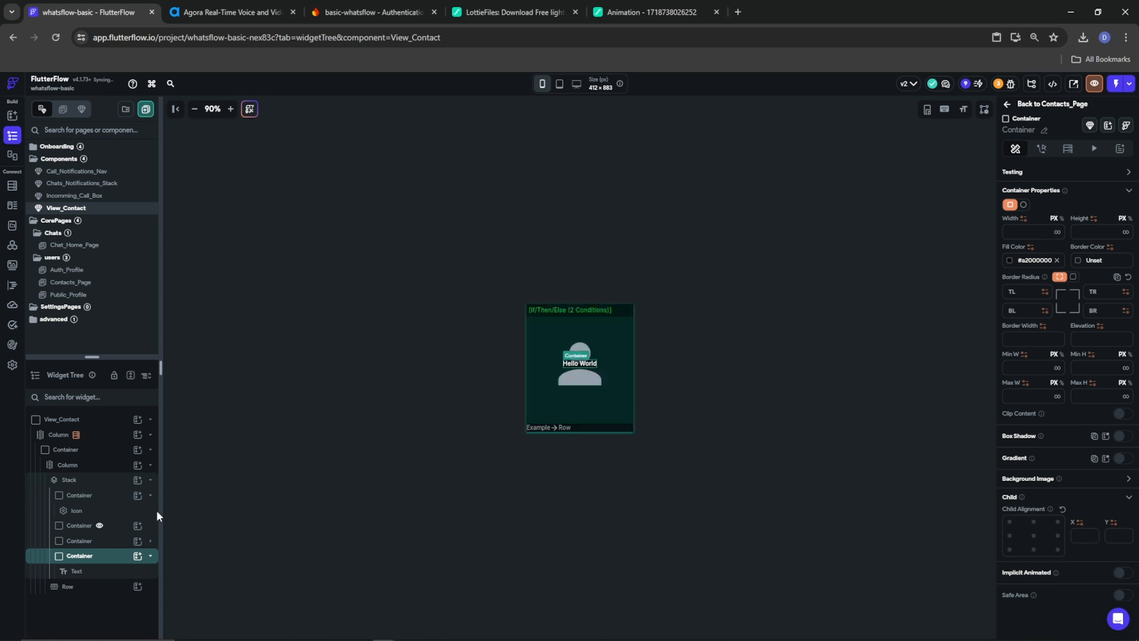
Give the Hello World text a uniform padding of 10
click(78, 570)
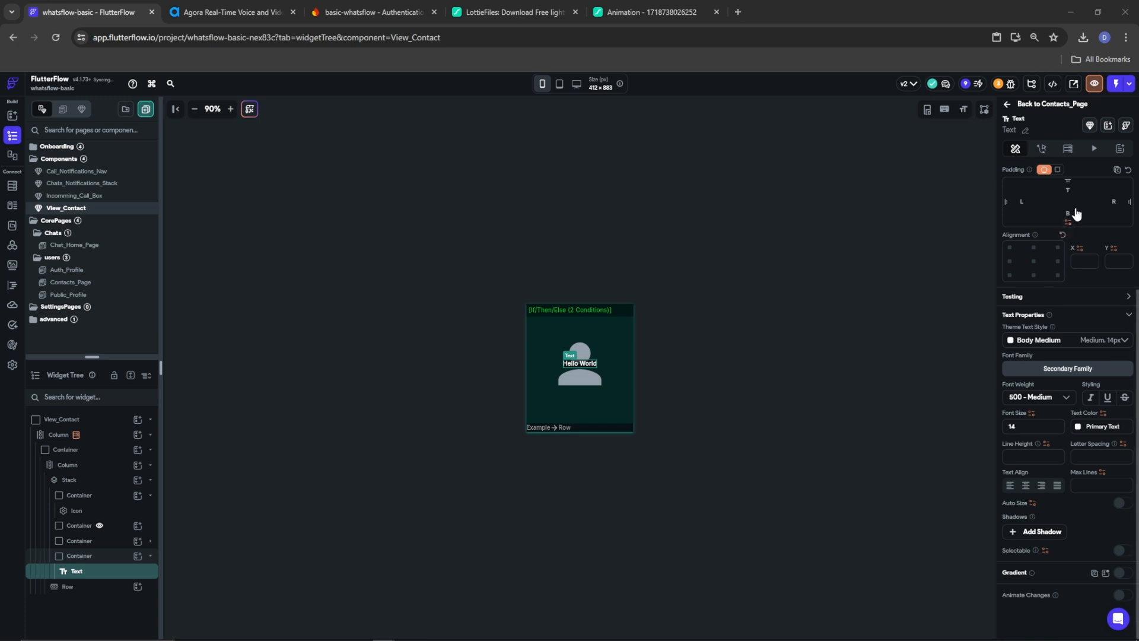
click(1067, 190)
click(1057, 170)
click(1116, 217)
text(10)
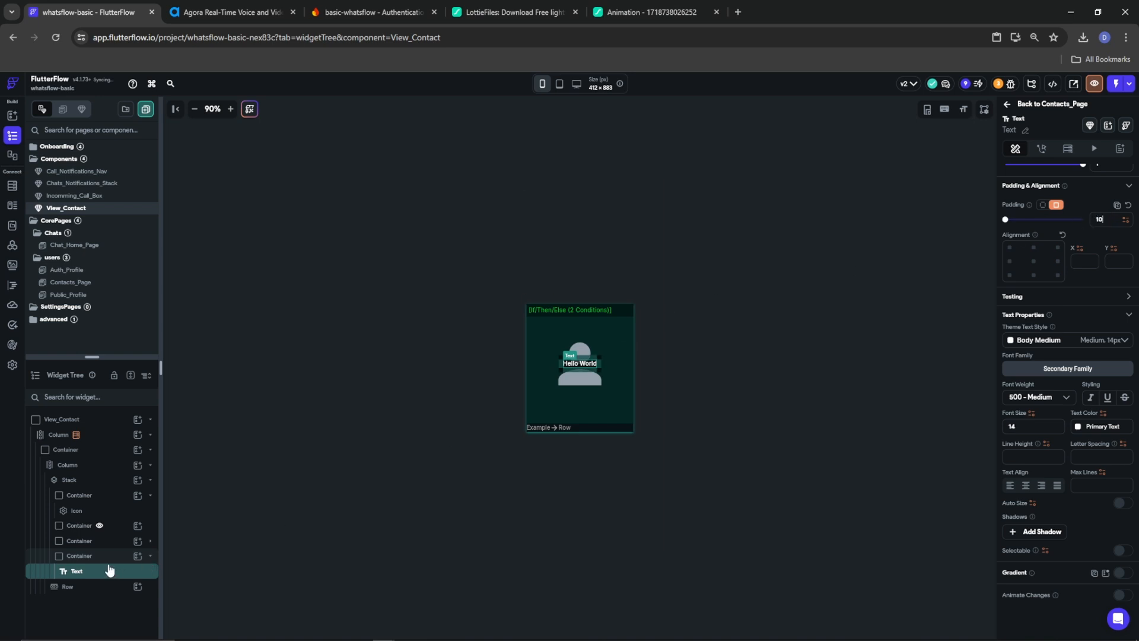
Round the Container's corners with a uniform 25 radius and colour the text Tertiary
click(89, 555)
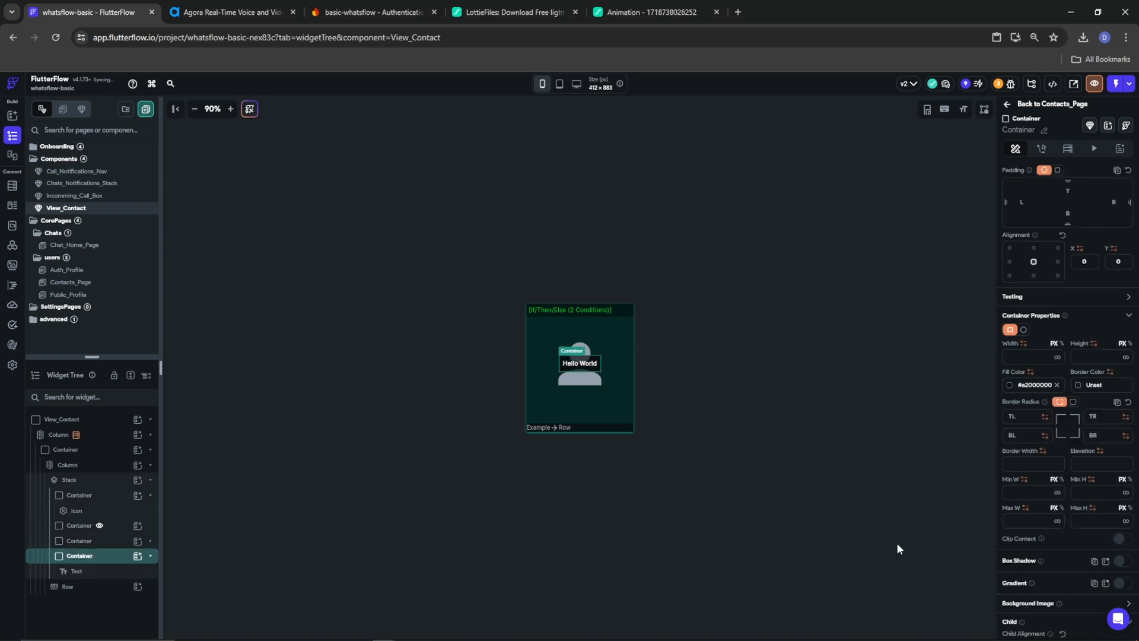
click(1073, 402)
click(1105, 420)
text(25)
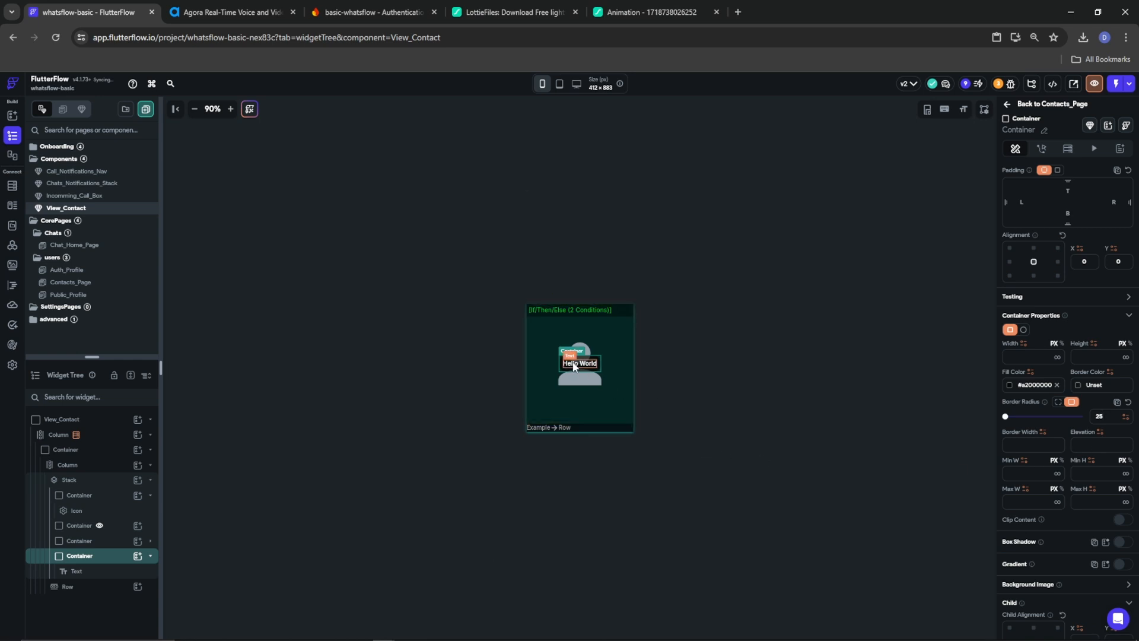
click(574, 366)
click(1078, 428)
click(947, 539)
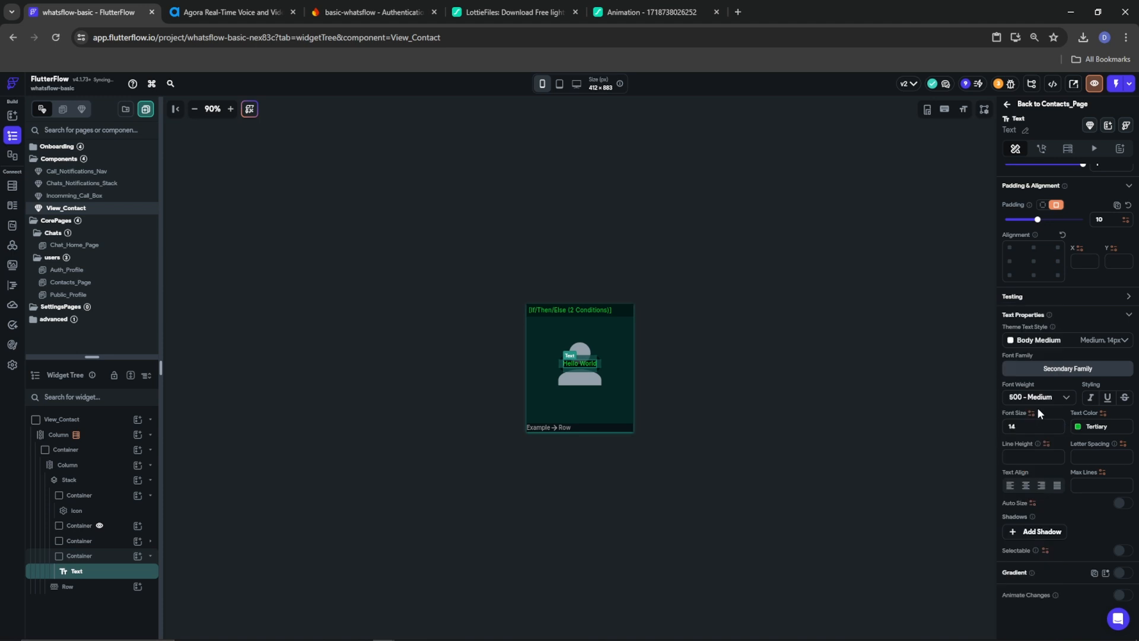
Change the overlay text to 'Calling...' in 900 - Black weight at font size 20
click(1018, 398)
click(1038, 490)
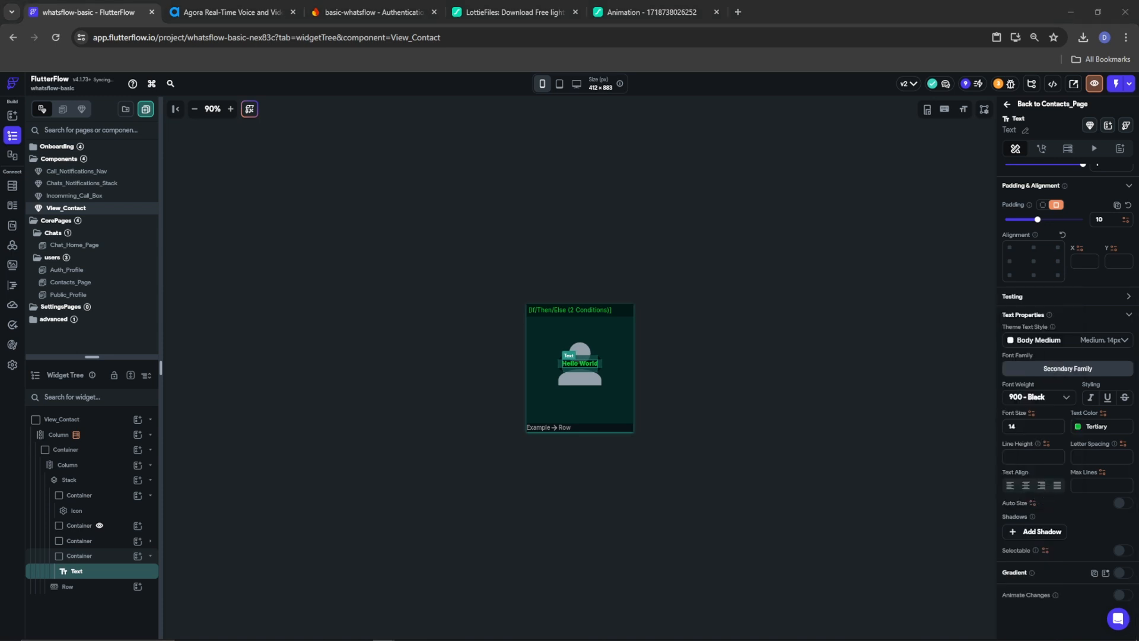
click(1017, 427)
key(BackSpace)
key(BackSpace)
text(20)
scroll(1023, 368, up, 3)
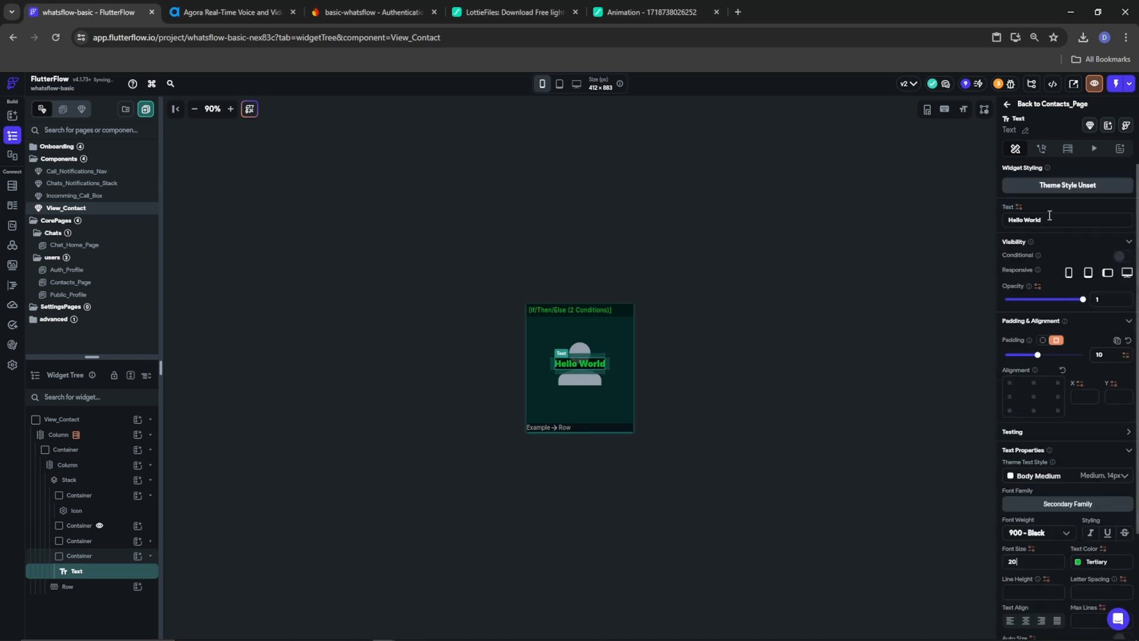
text(Calli)
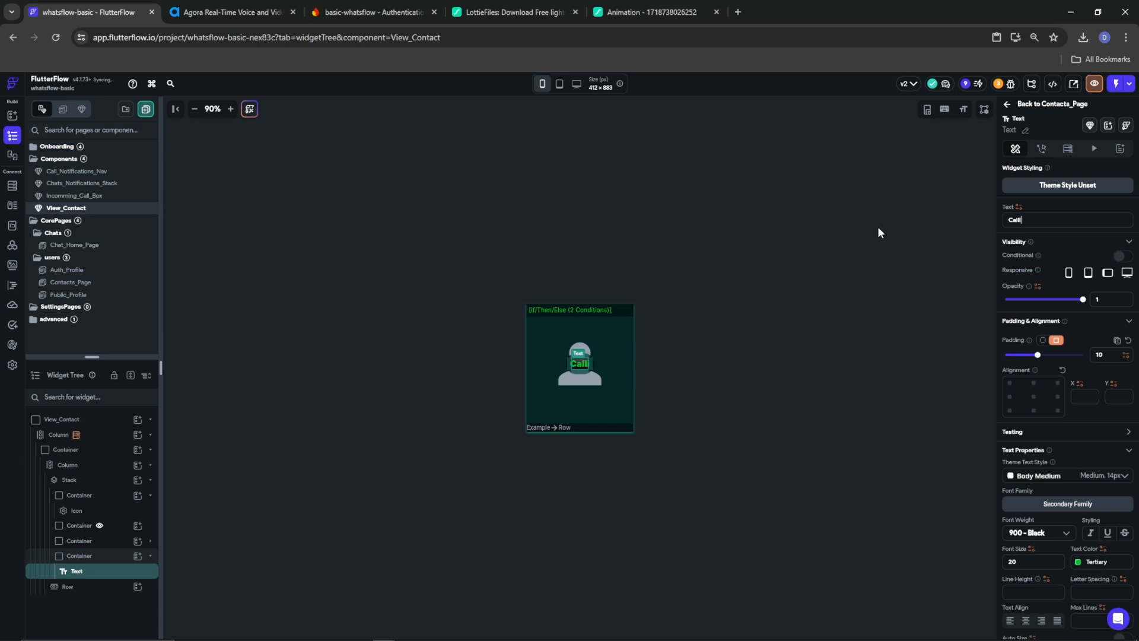
text(ng...)
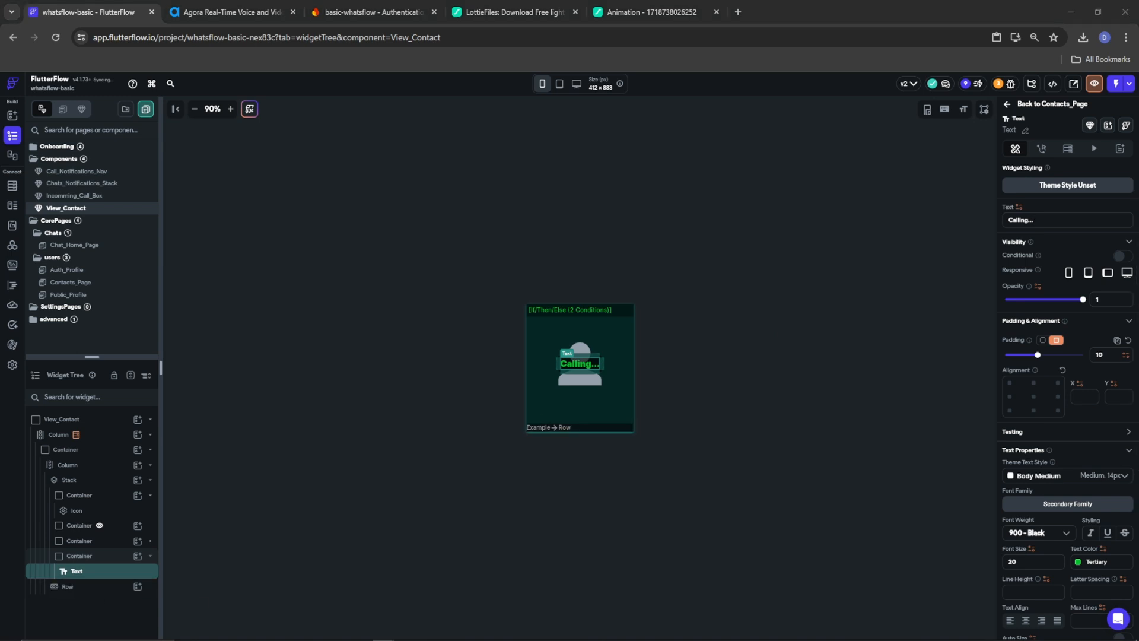
click(136, 587)
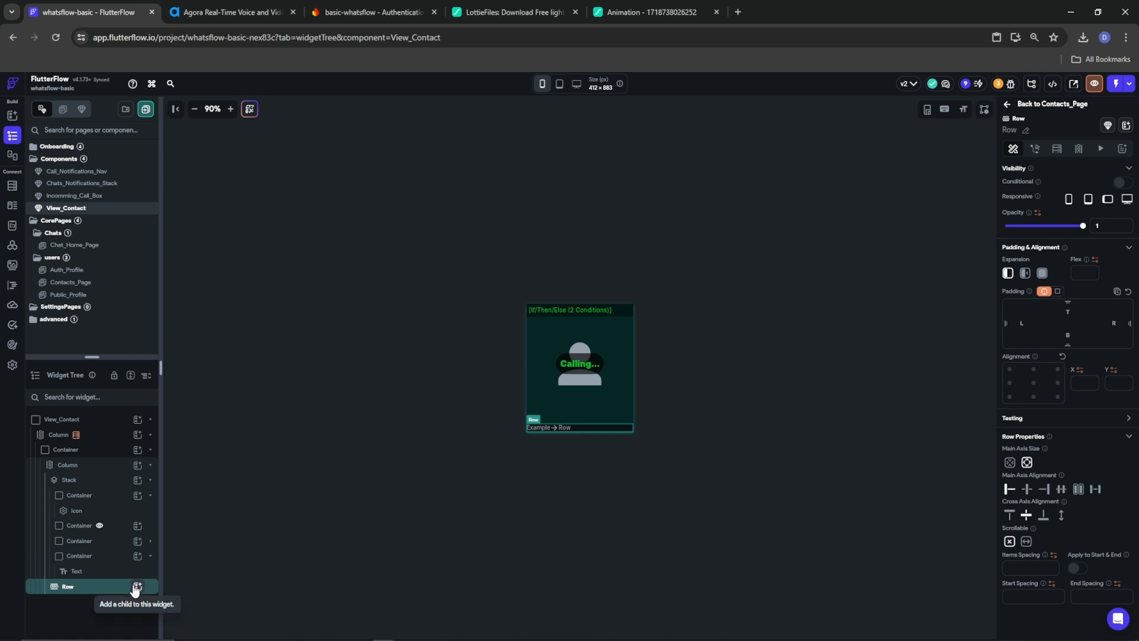
Add a Stack inside the Row and an IconButton inside that Stack
click(136, 588)
scroll(196, 589, down, 2)
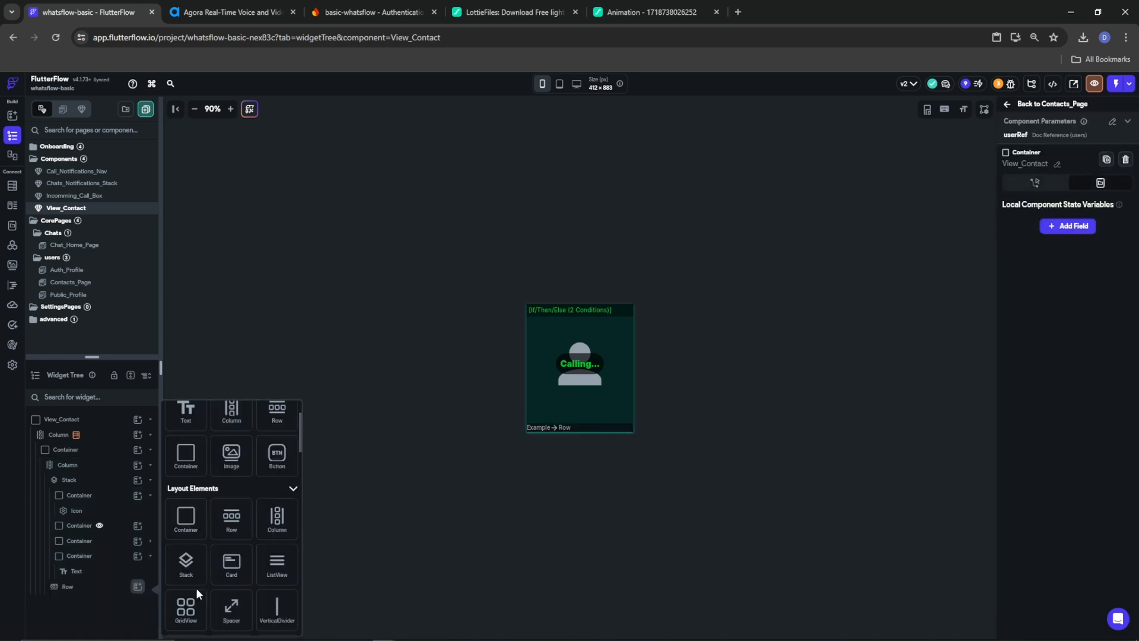
click(186, 570)
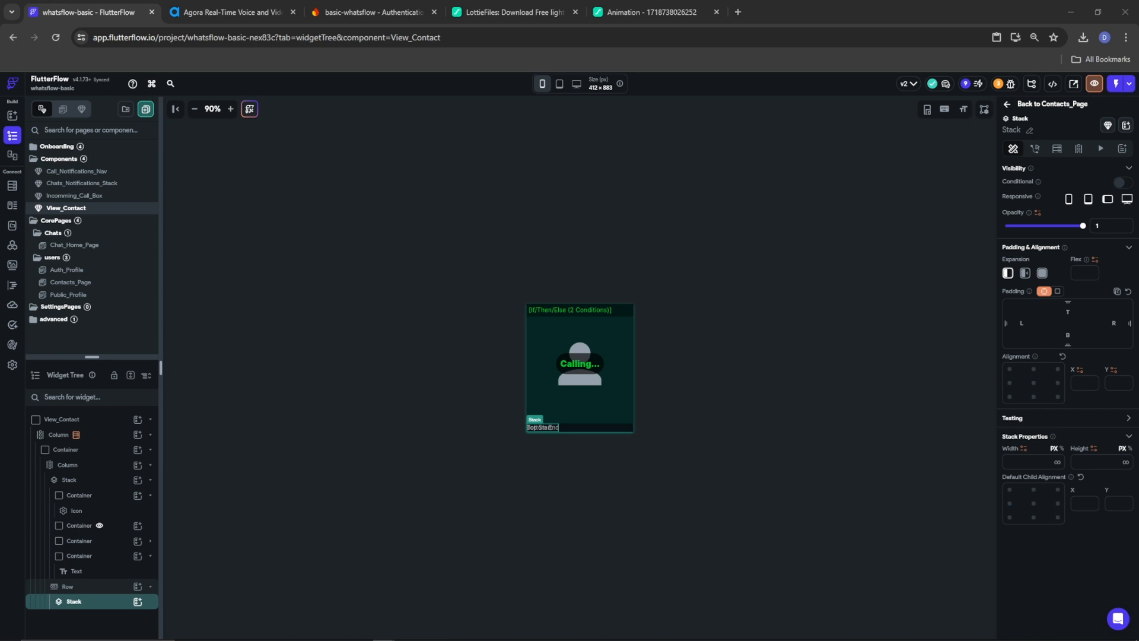
click(138, 601)
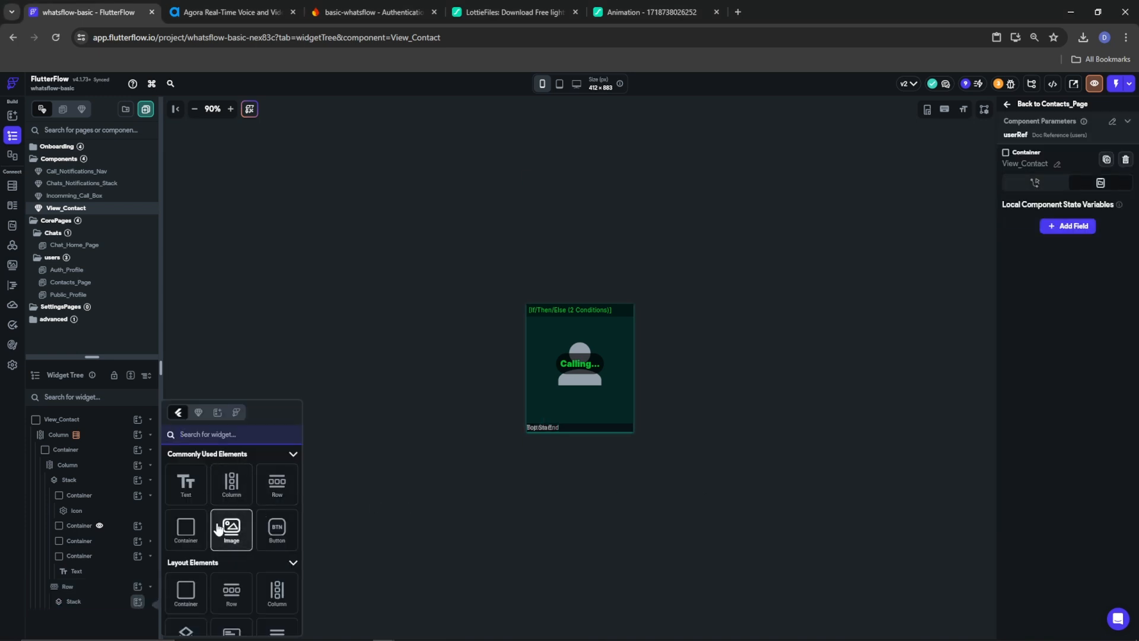
scroll(189, 533, down, 1)
scroll(206, 557, up, 1)
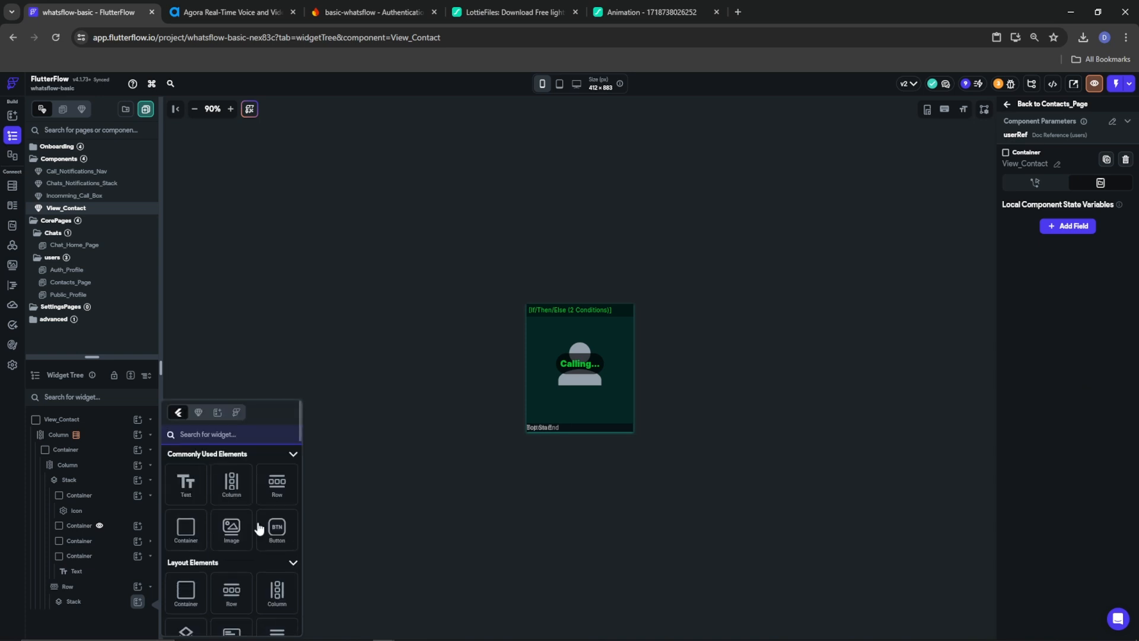
text(icon)
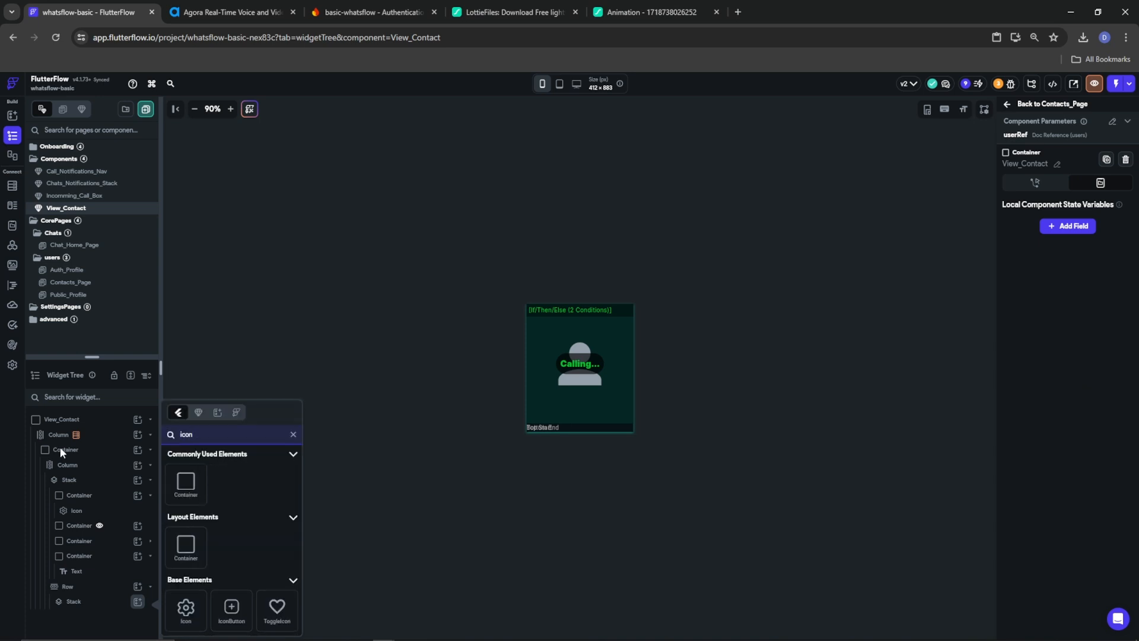
click(231, 608)
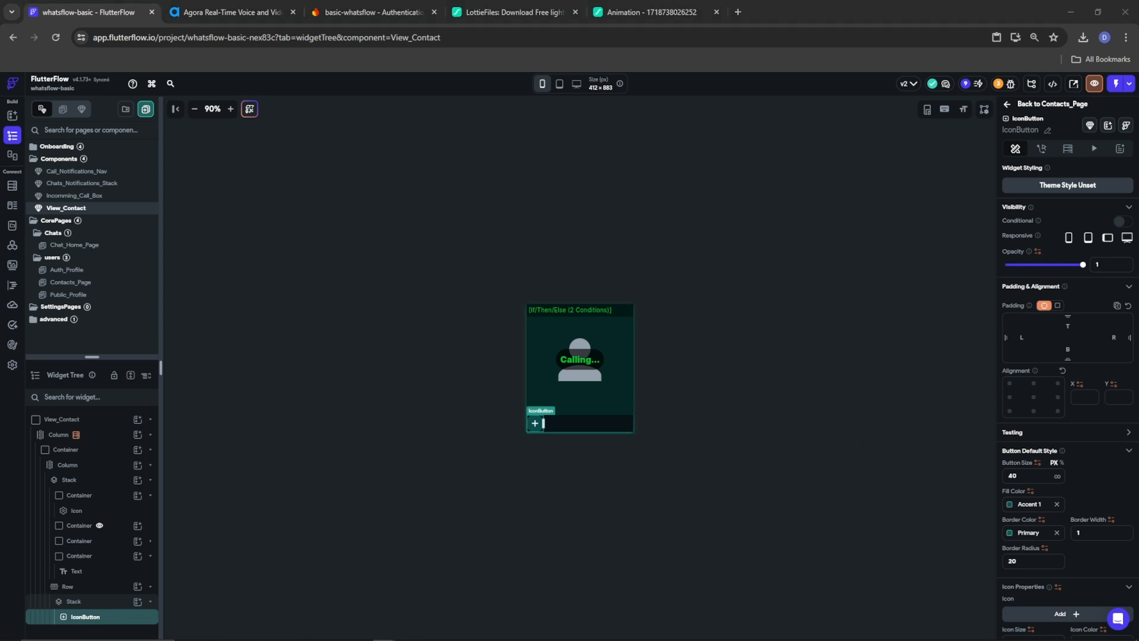
Clear the IconButton's fill and border colours and give it the chat icon
scroll(1055, 439, down, 2)
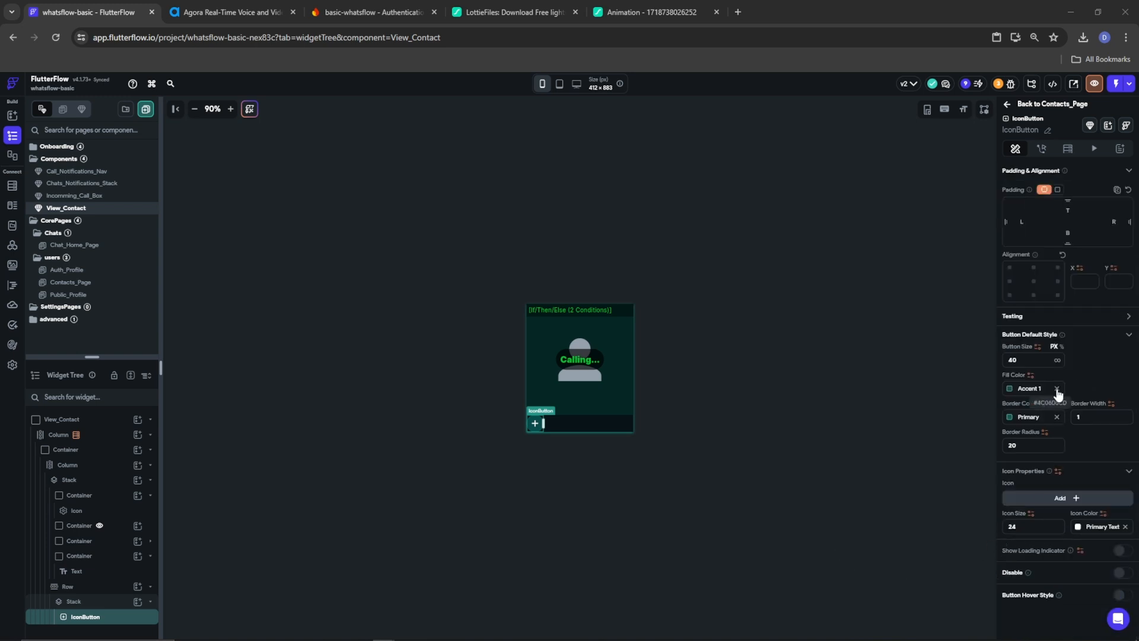
click(1057, 389)
click(1057, 416)
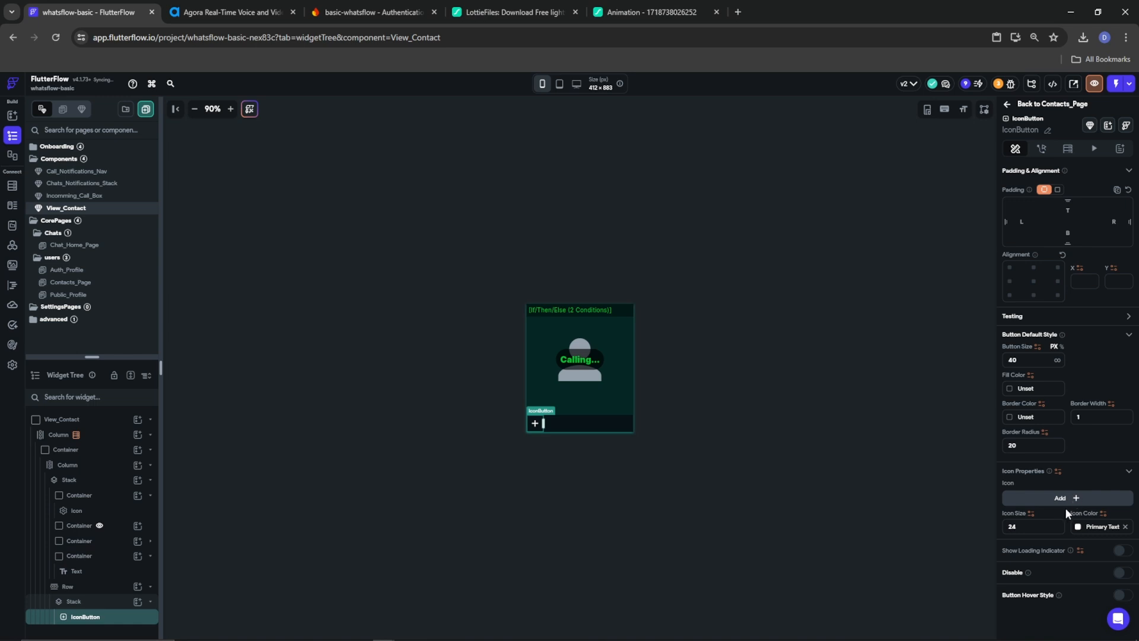
click(1065, 497)
text(chat)
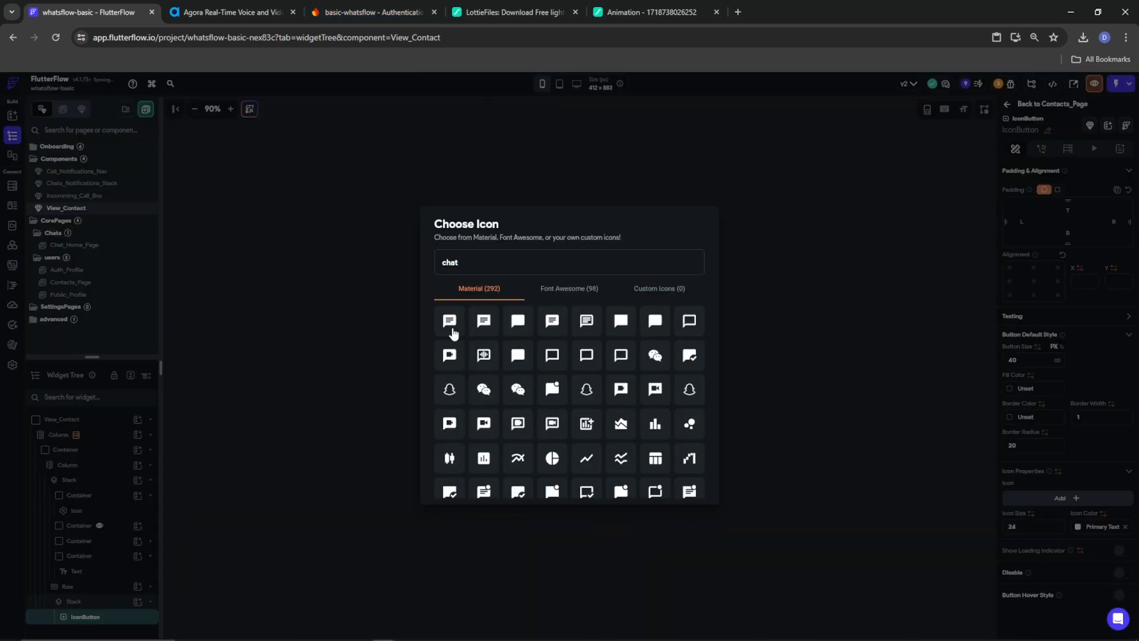
click(452, 328)
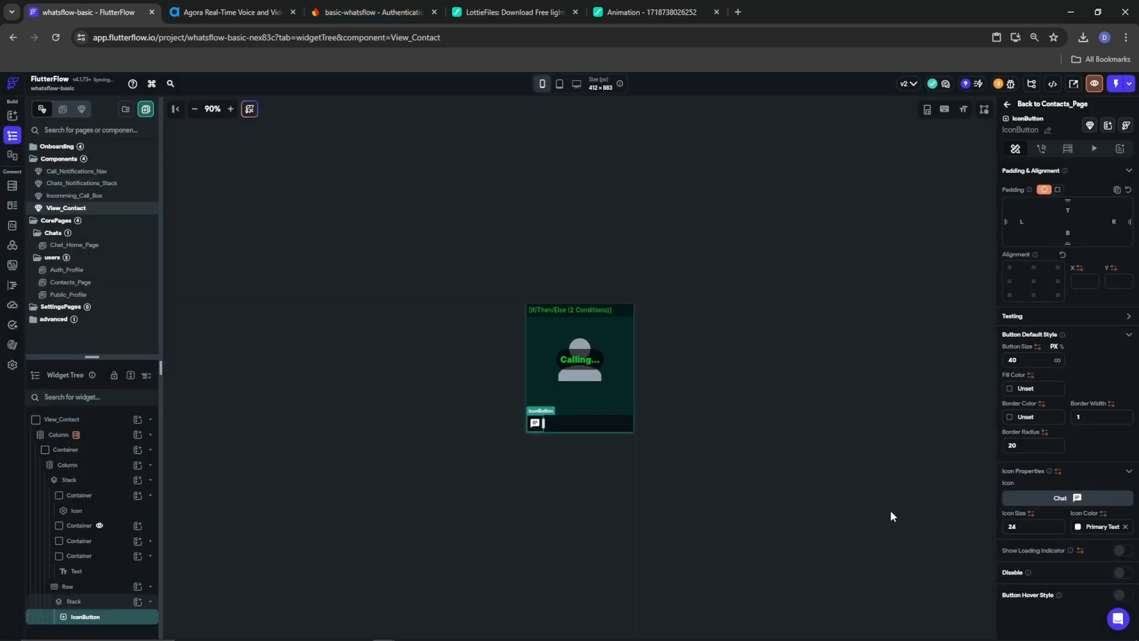
Set the chat icon's colour to Tertiary
click(1083, 526)
click(943, 537)
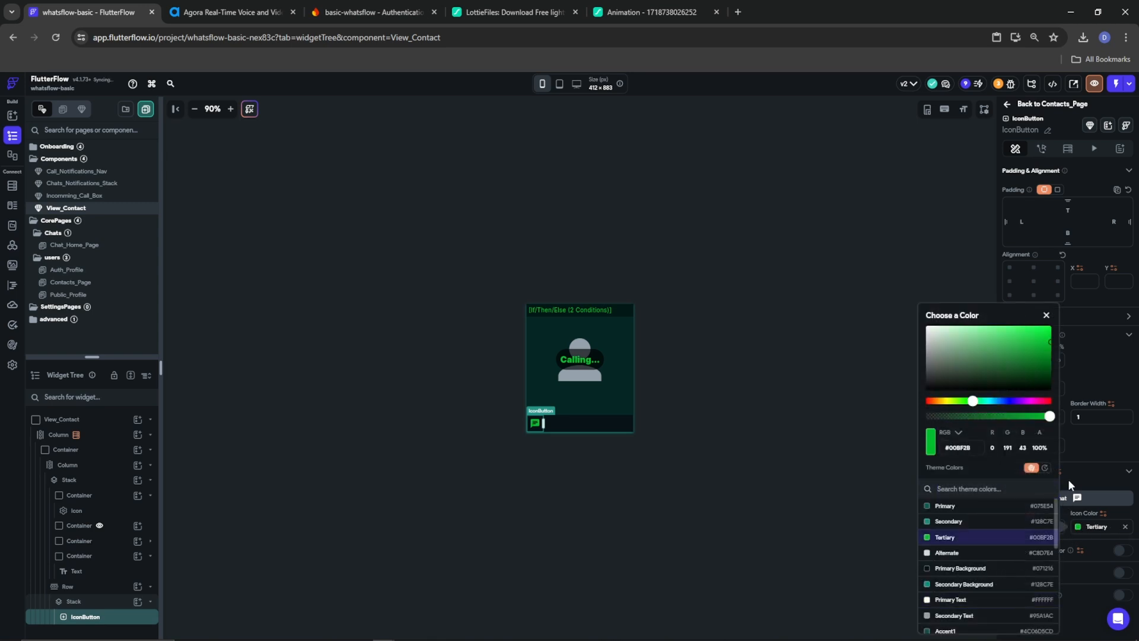
click(1101, 461)
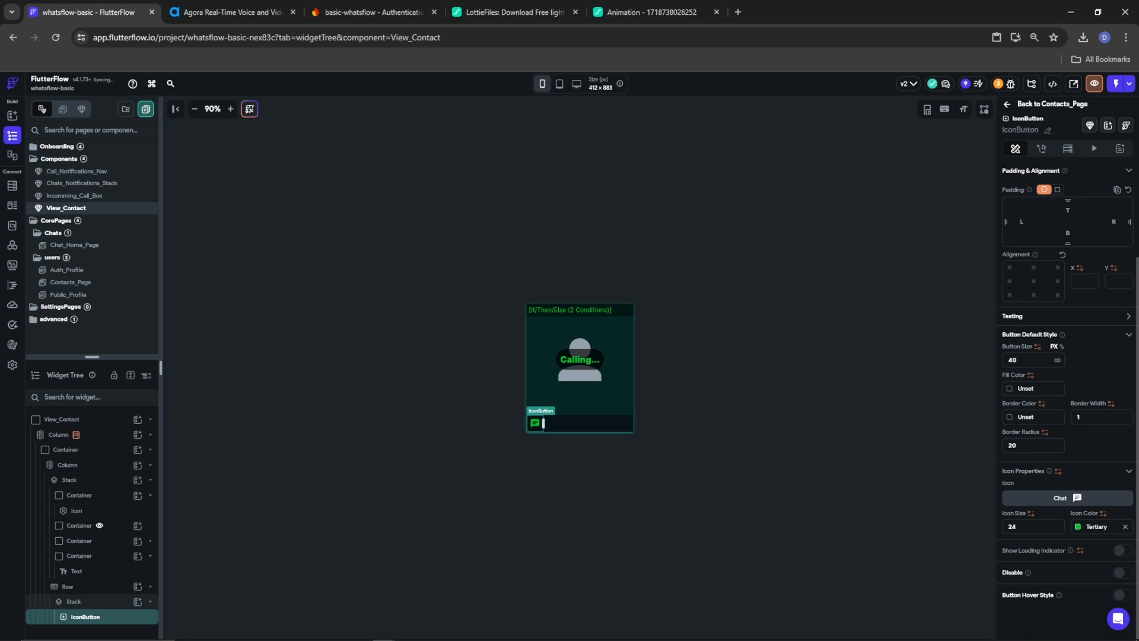
click(68, 587)
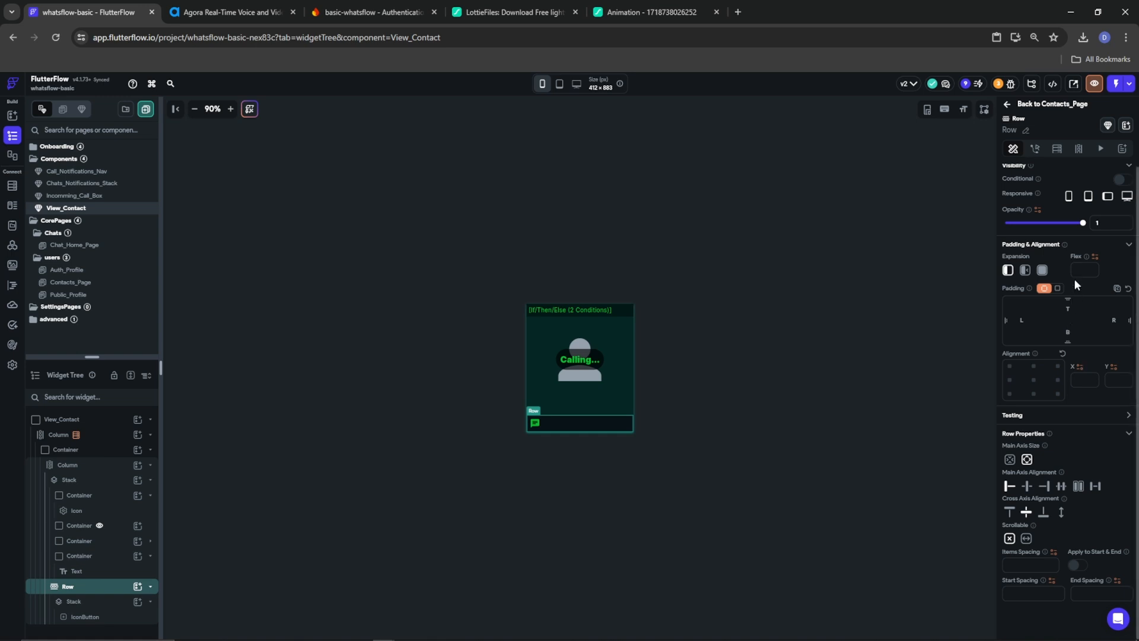
Give the Row uniform padding of 10 and centre the chat button along its main axis
click(1057, 288)
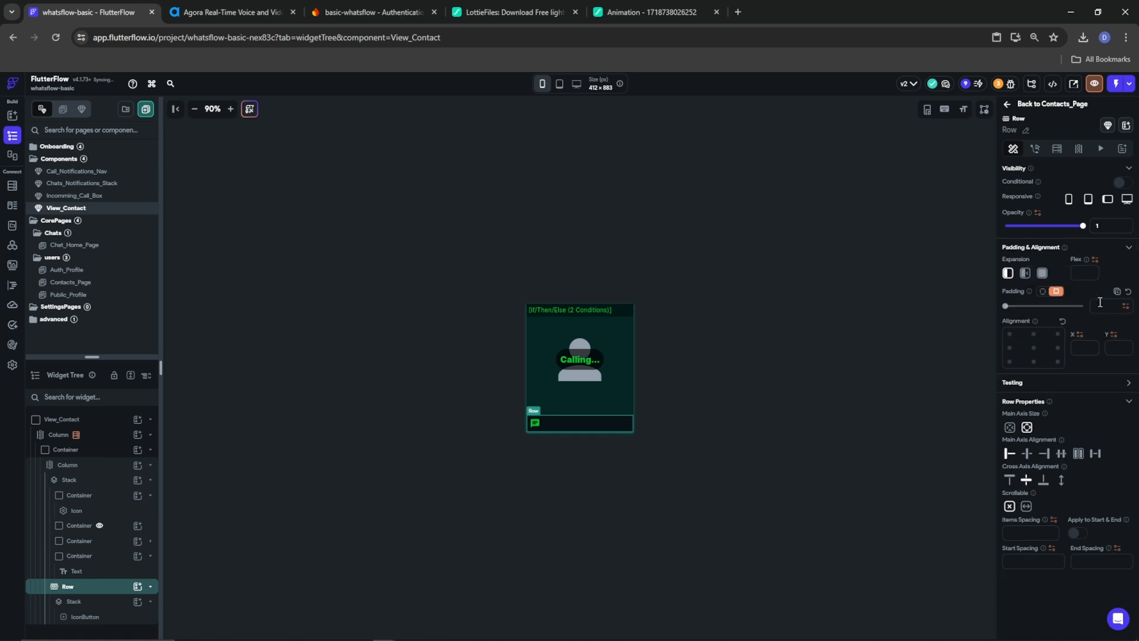
click(1103, 304)
text(10)
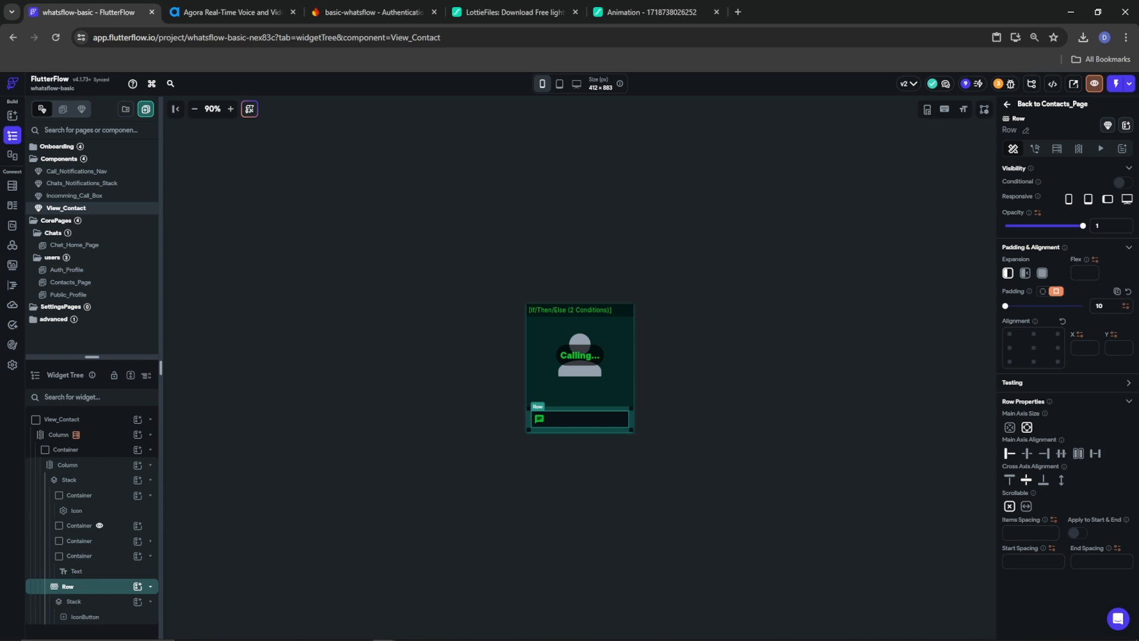
click(1061, 452)
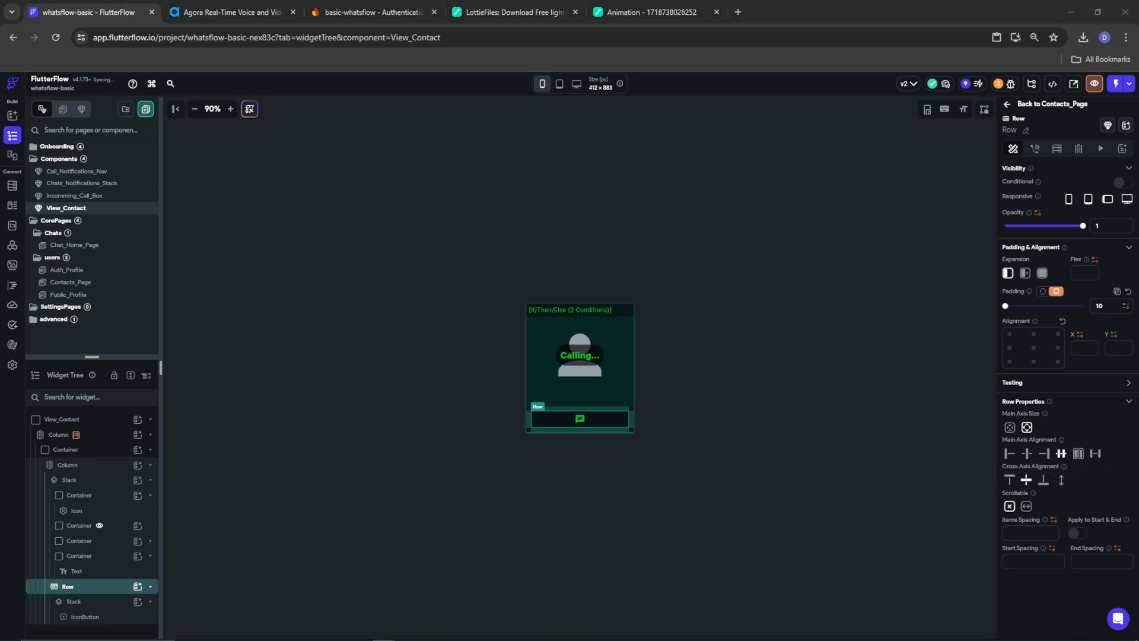
Duplicate the chat IconButton three times
click(83, 618)
click(83, 618)
right_click(83, 618)
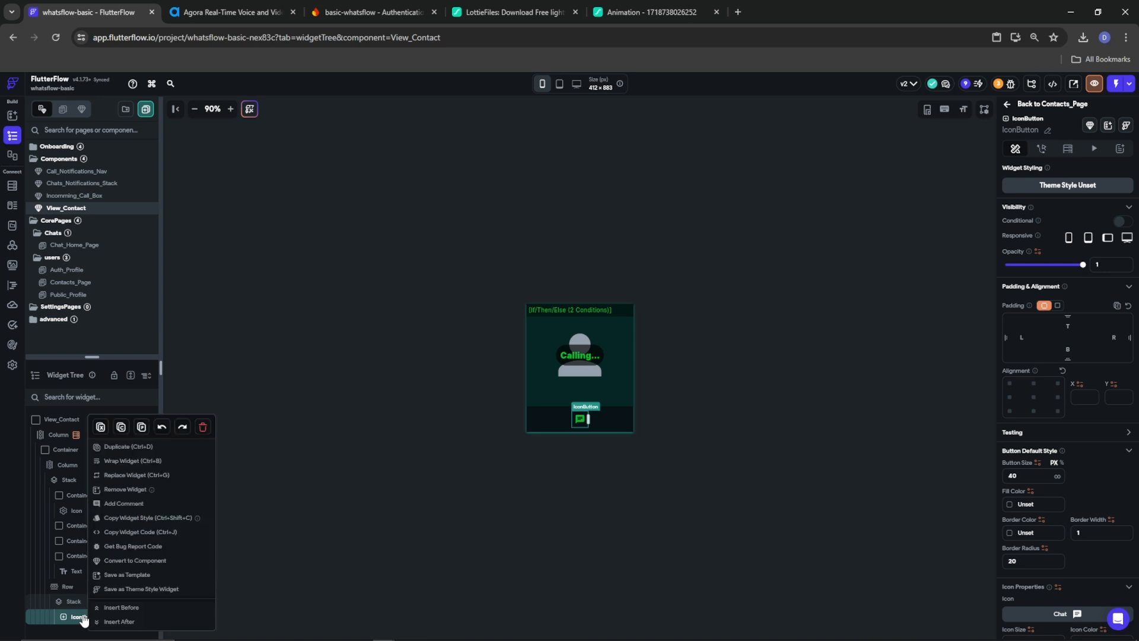
click(122, 446)
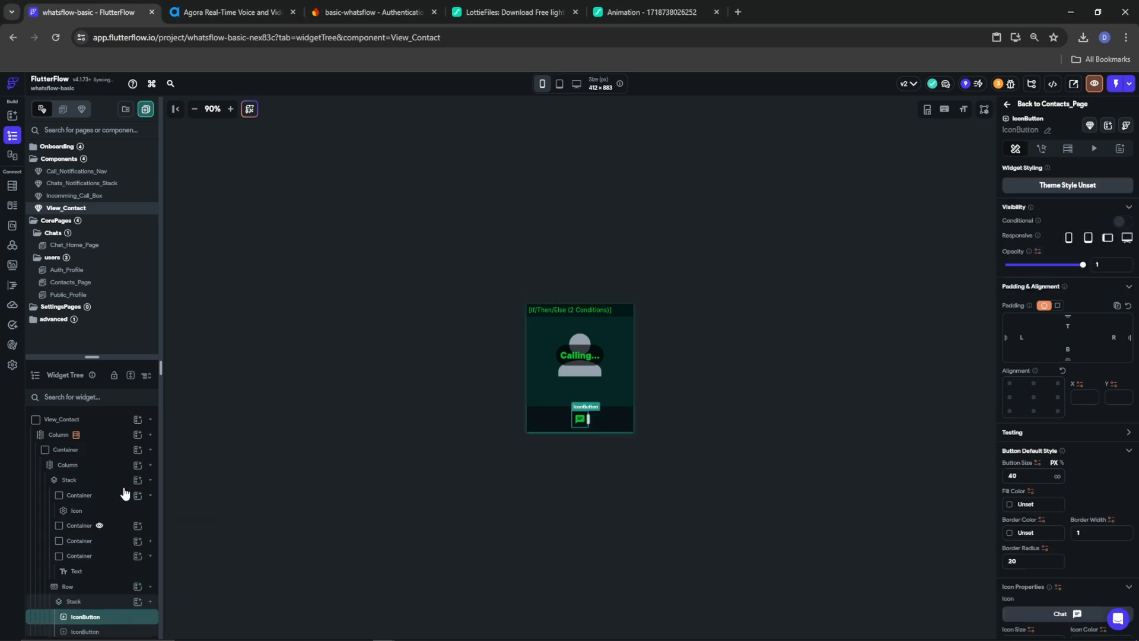
right_click(87, 618)
click(108, 434)
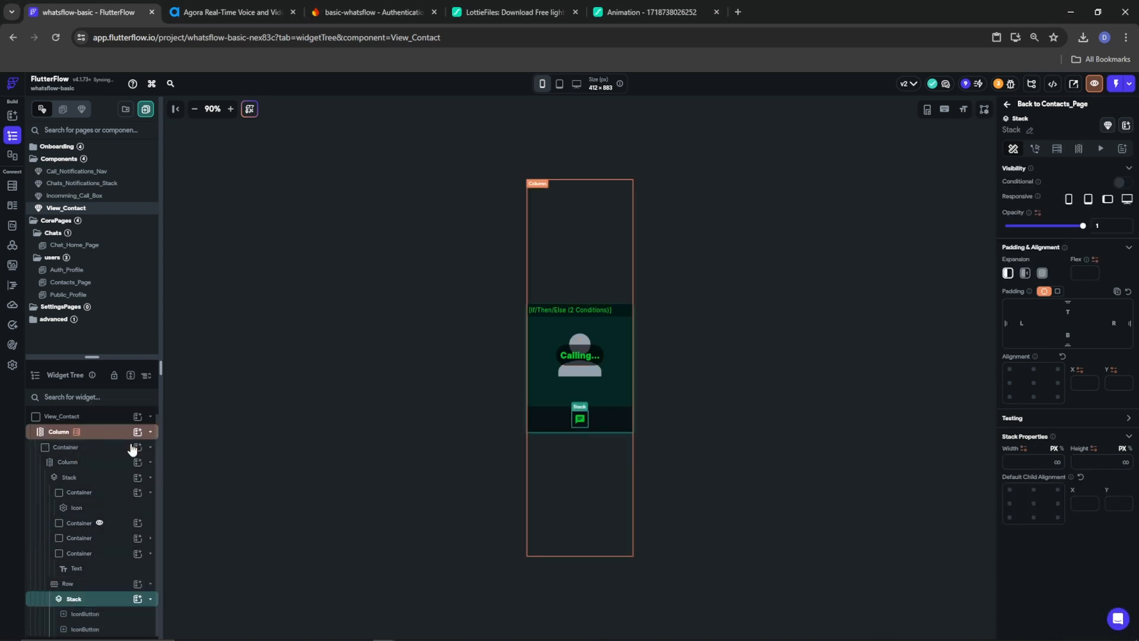
right_click(82, 614)
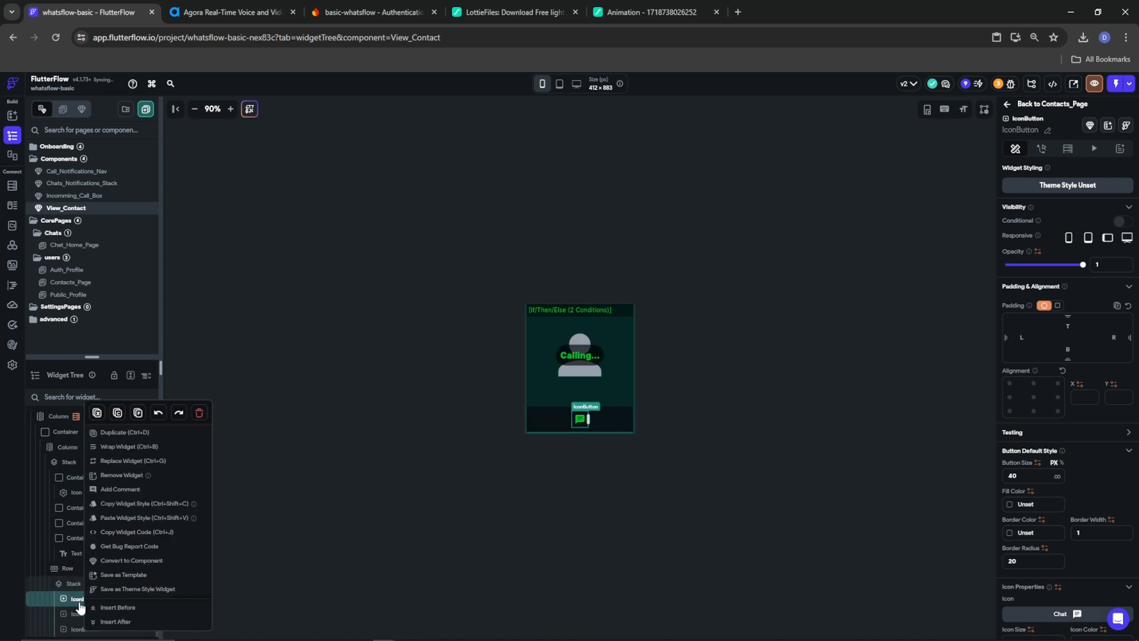
click(108, 417)
Duplicate an IconButton twice more so four chat buttons sit across the Row
click(80, 568)
right_click(74, 568)
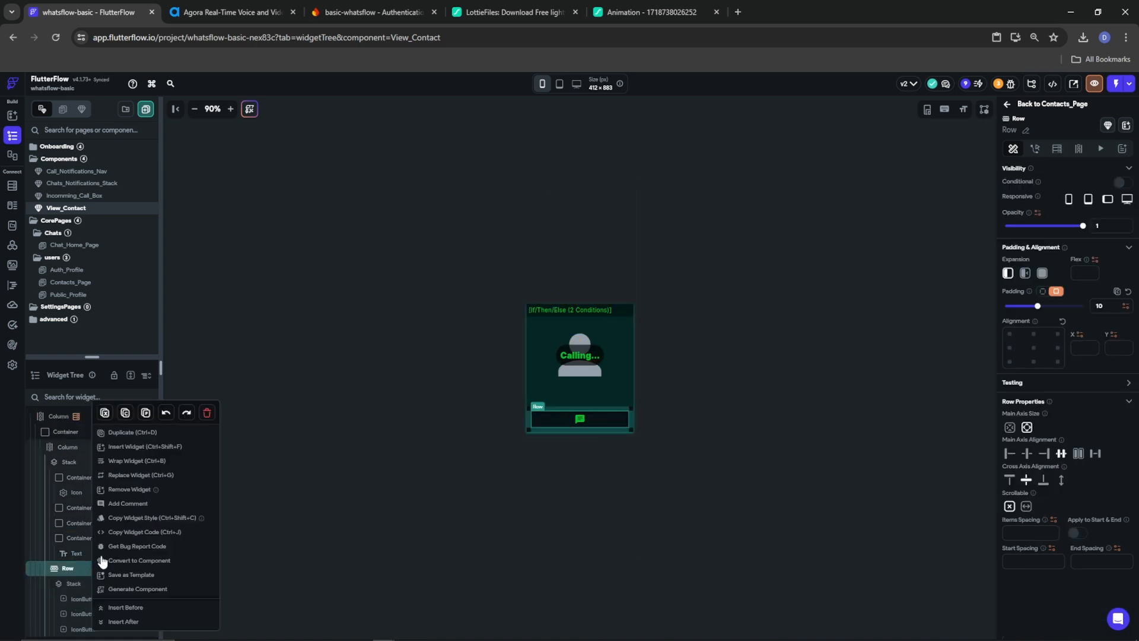
click(150, 417)
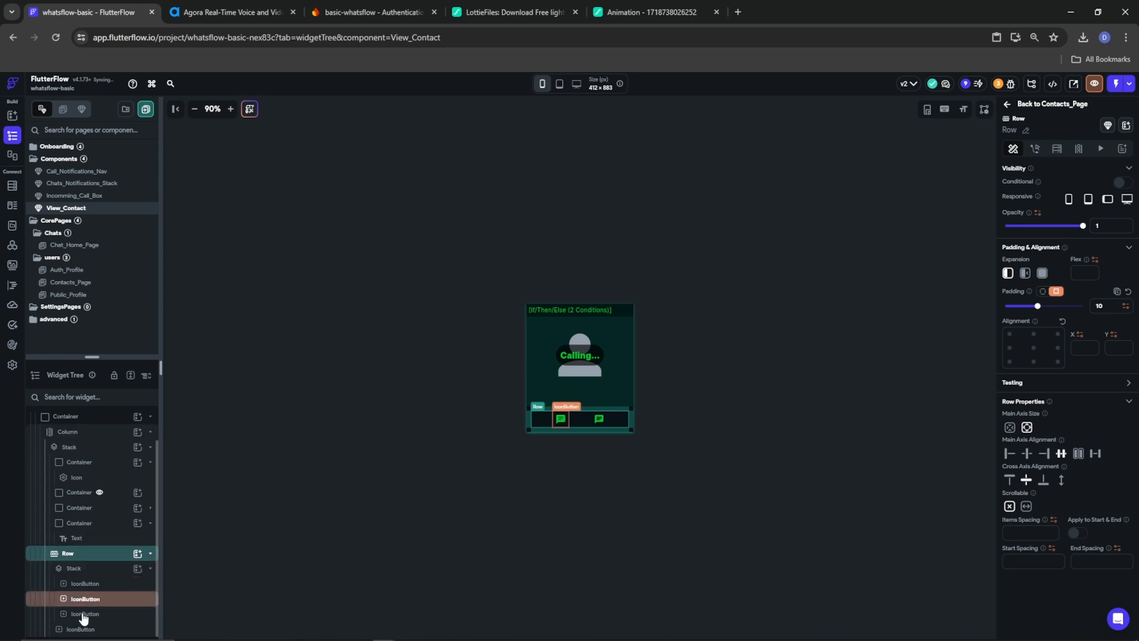
click(75, 630)
right_click(74, 631)
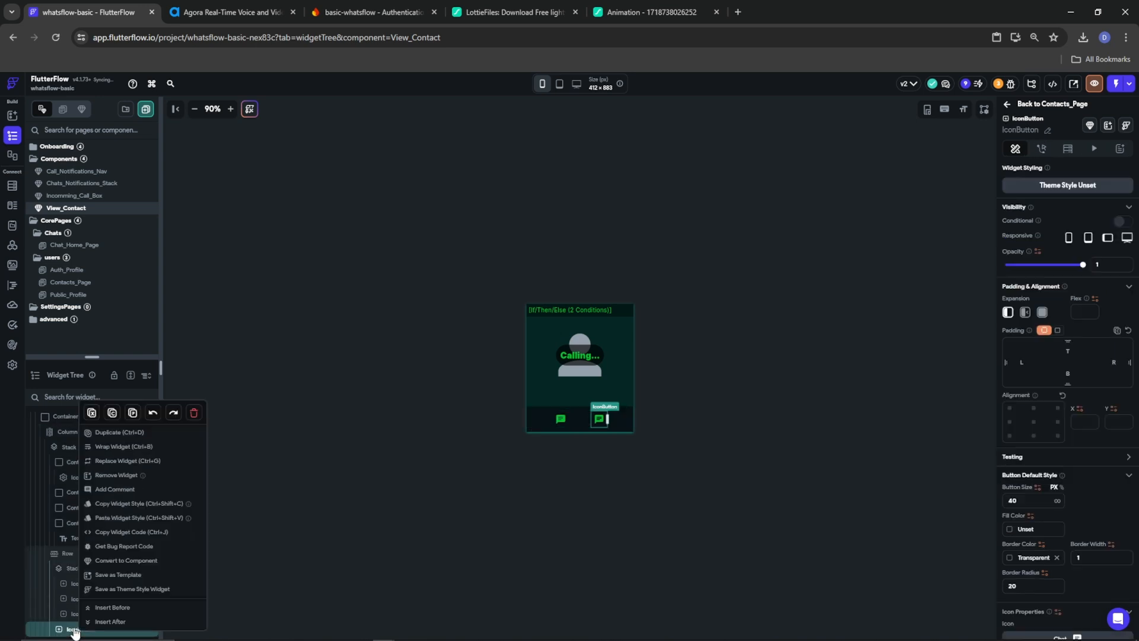
click(107, 438)
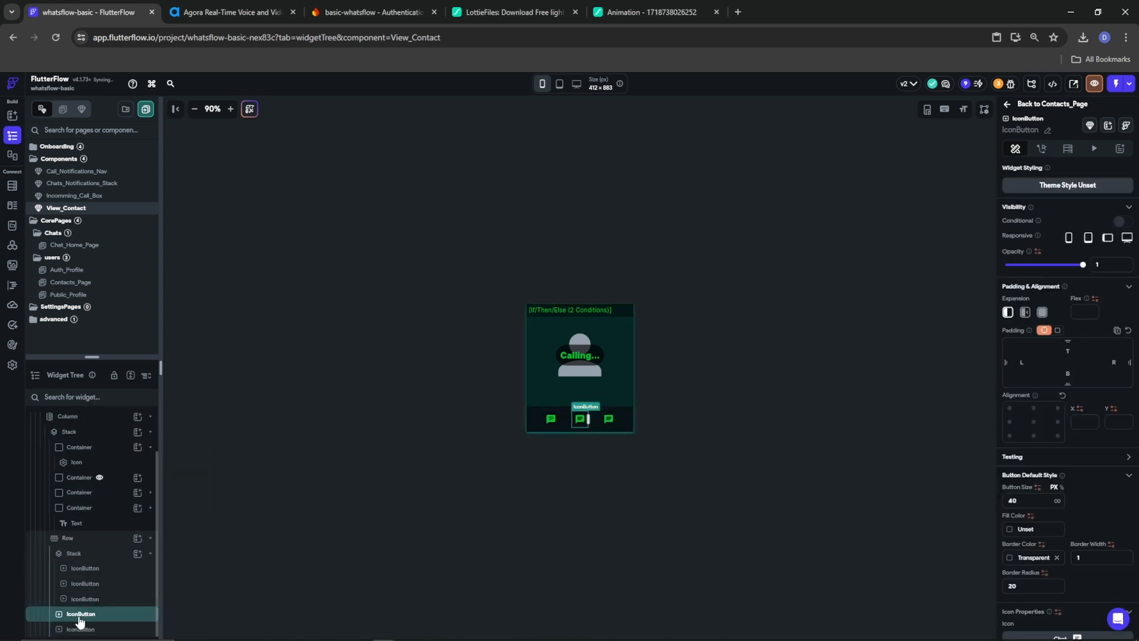
right_click(80, 617)
click(107, 438)
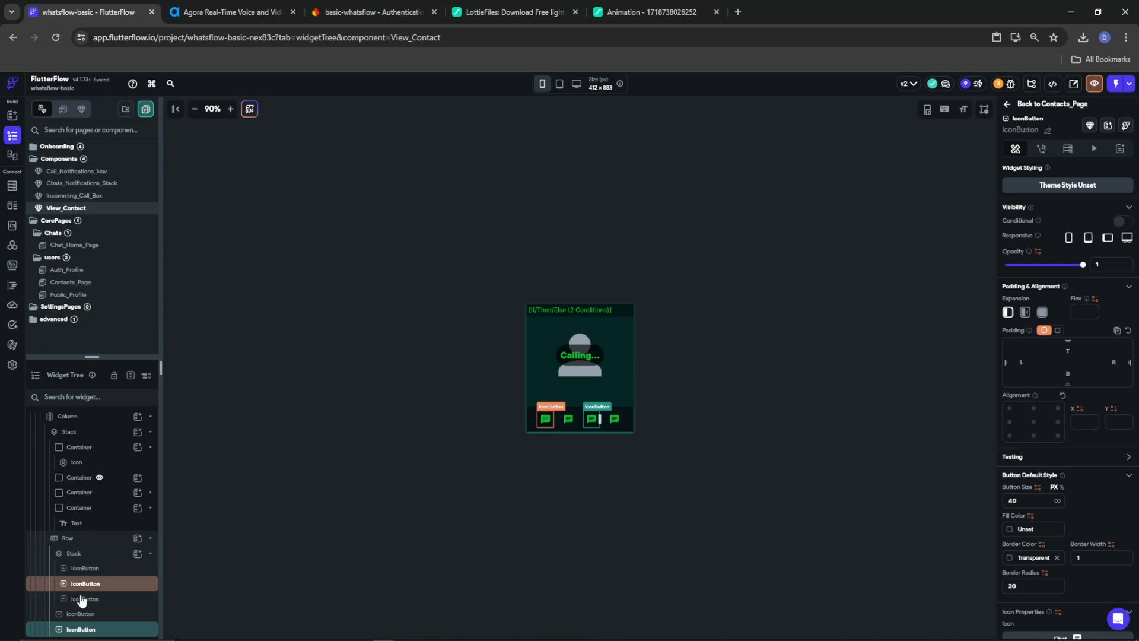
click(77, 615)
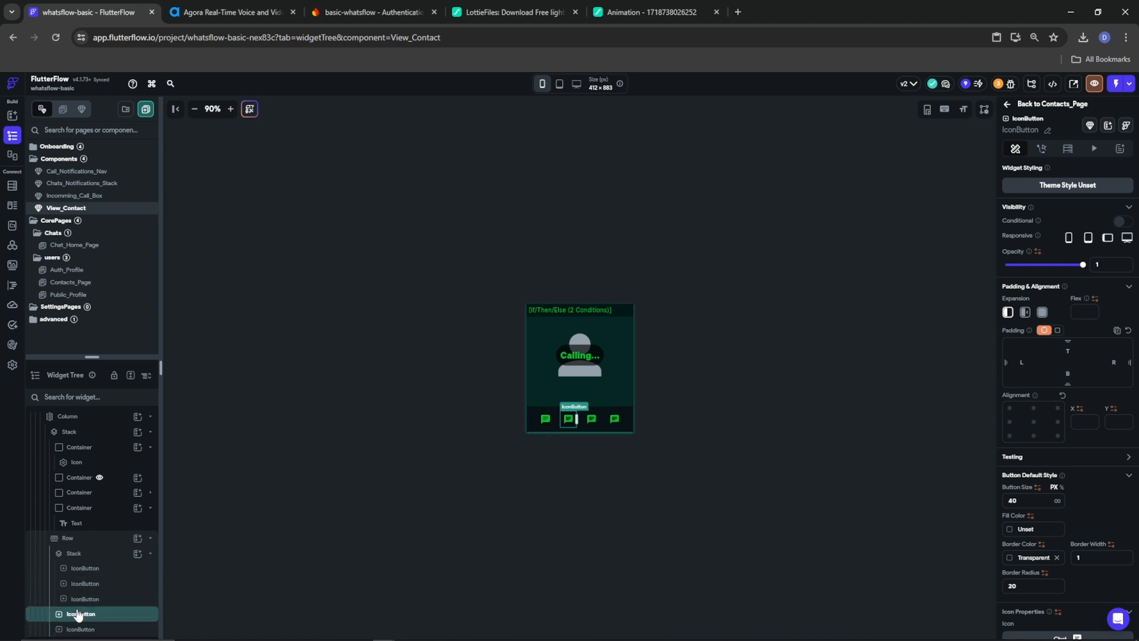
scroll(78, 611, down, 1)
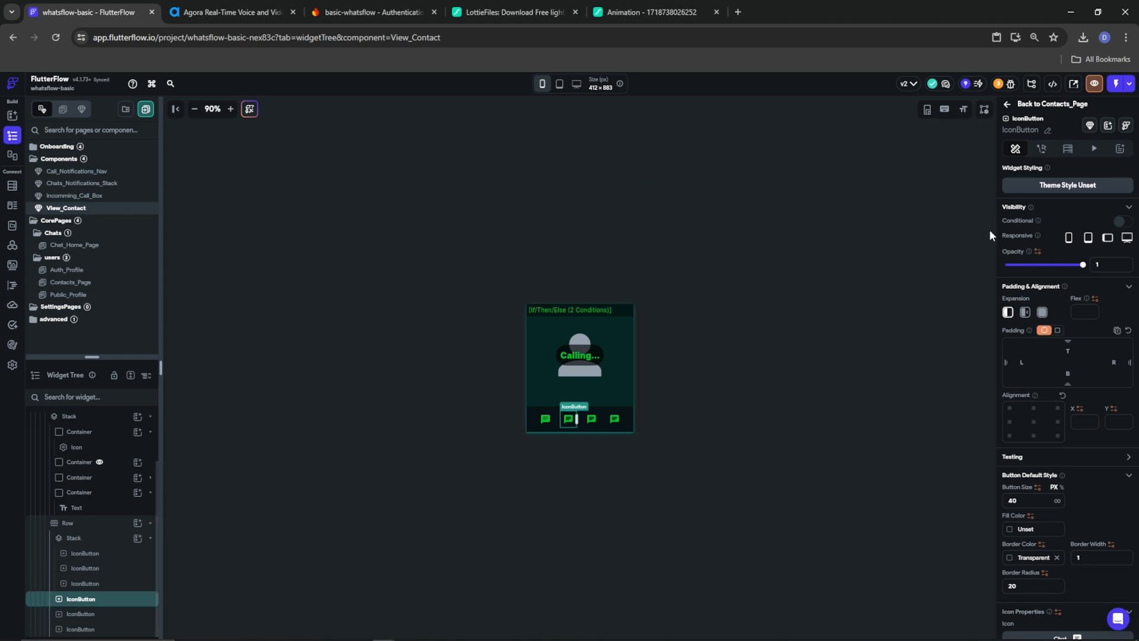
scroll(1053, 475, down, 3)
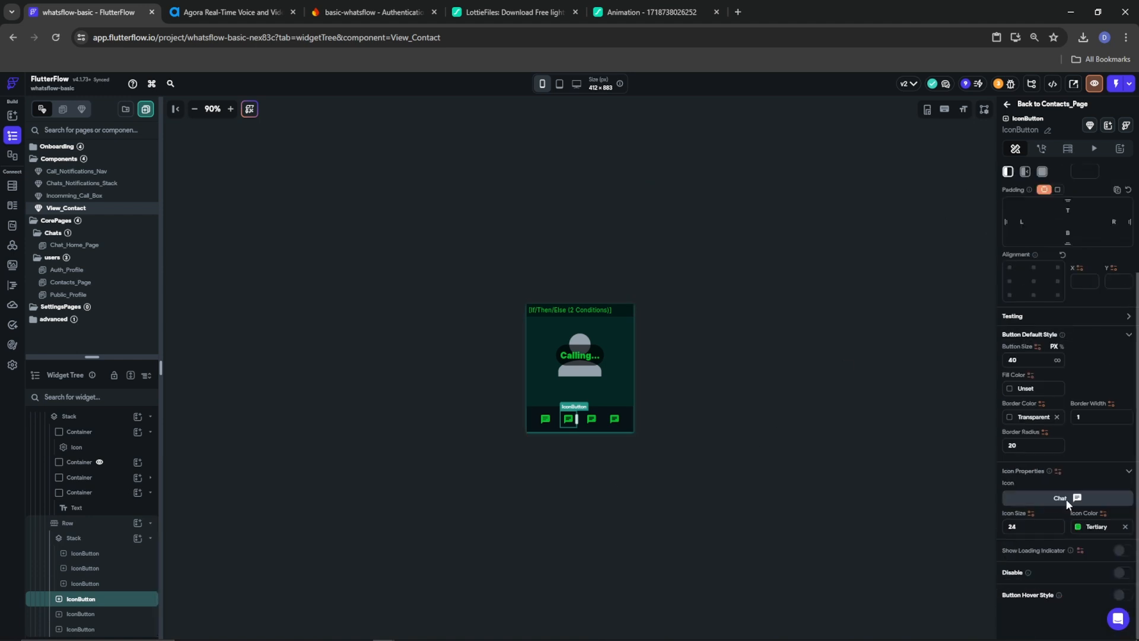
Set the second button's icon to call_outlined and the third's to a video camera
click(1066, 500)
text(call)
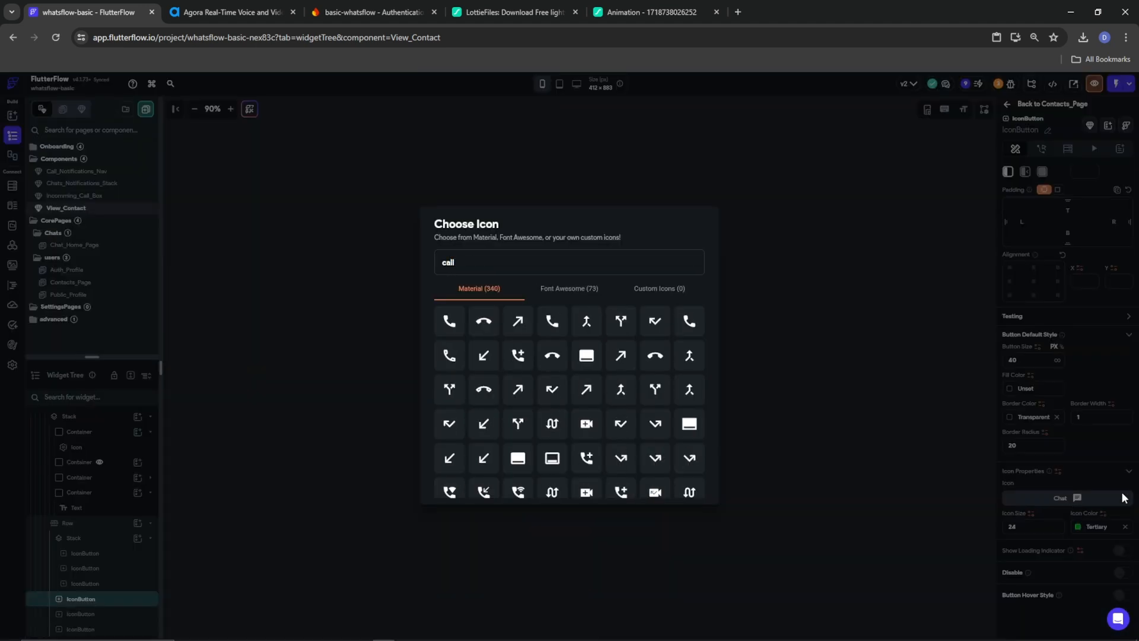
click(456, 356)
click(590, 420)
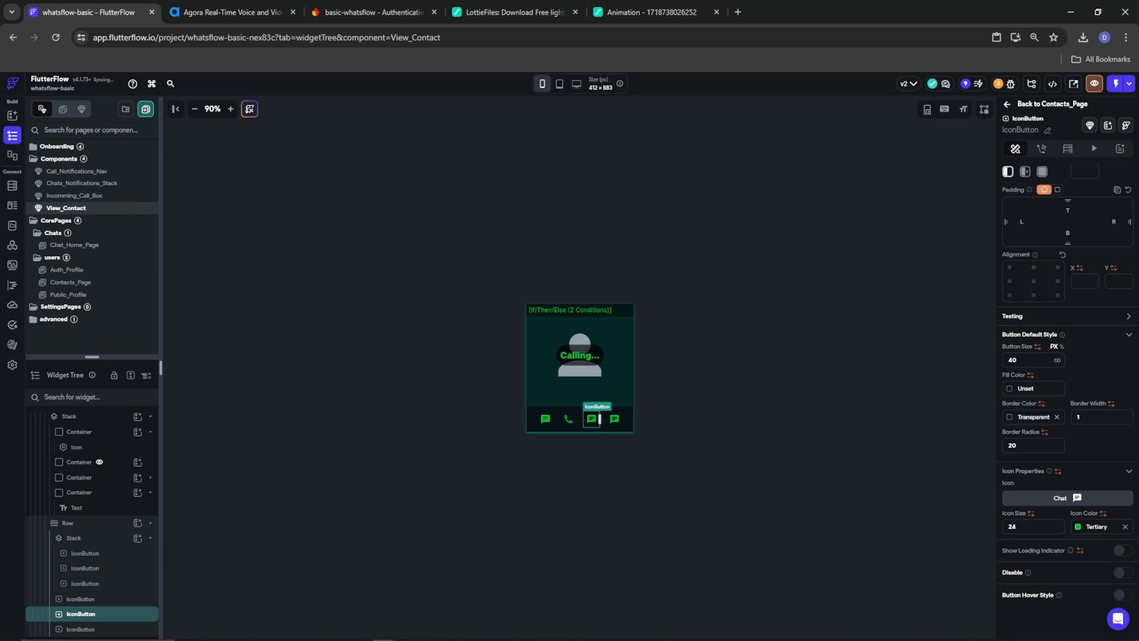
click(1078, 498)
text(video)
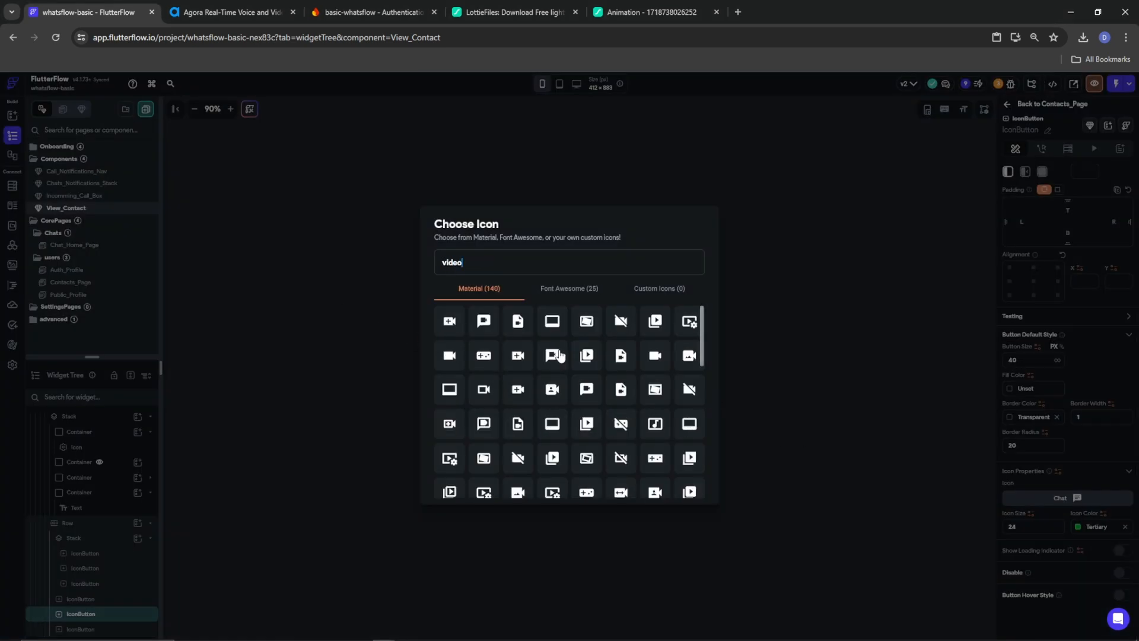
click(482, 392)
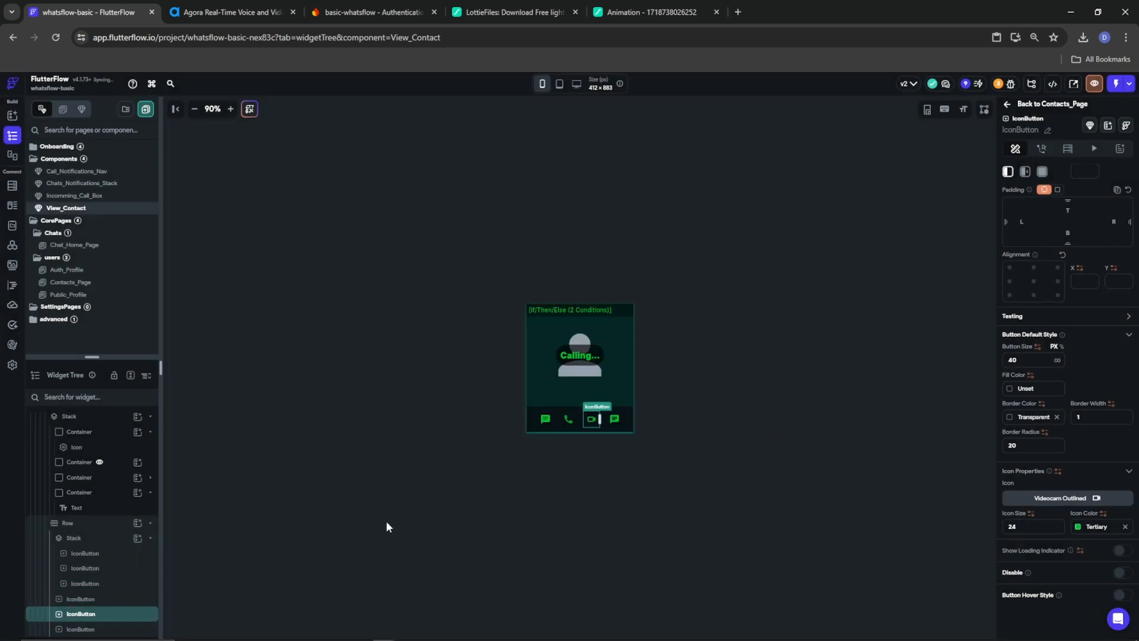
Set the fourth button's icon to Info Outline Rounded
click(621, 423)
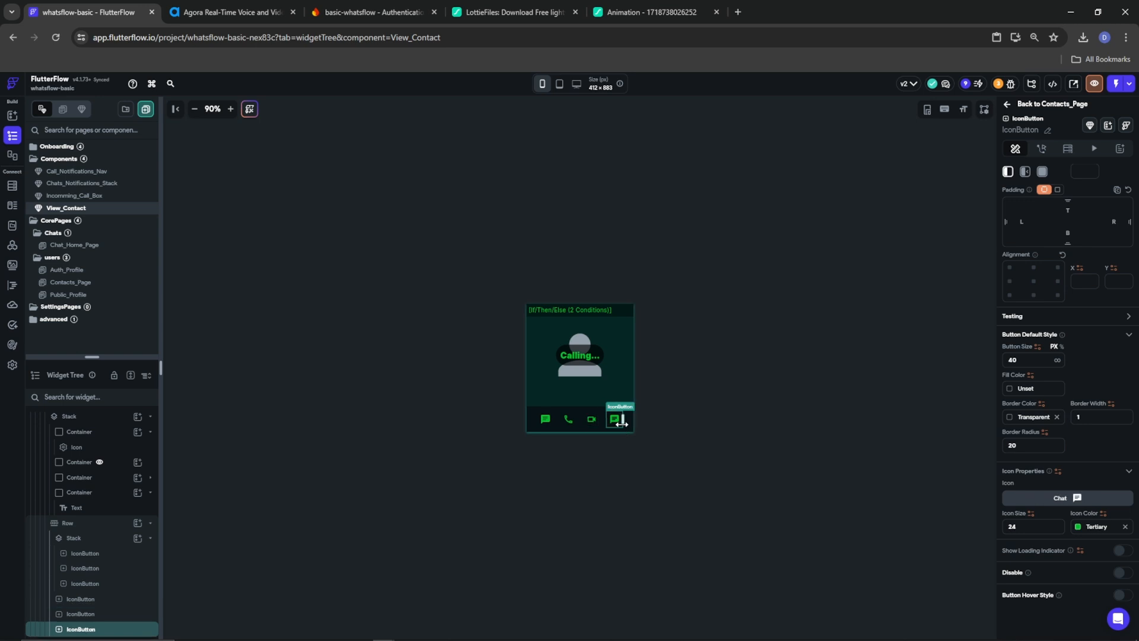
click(1078, 497)
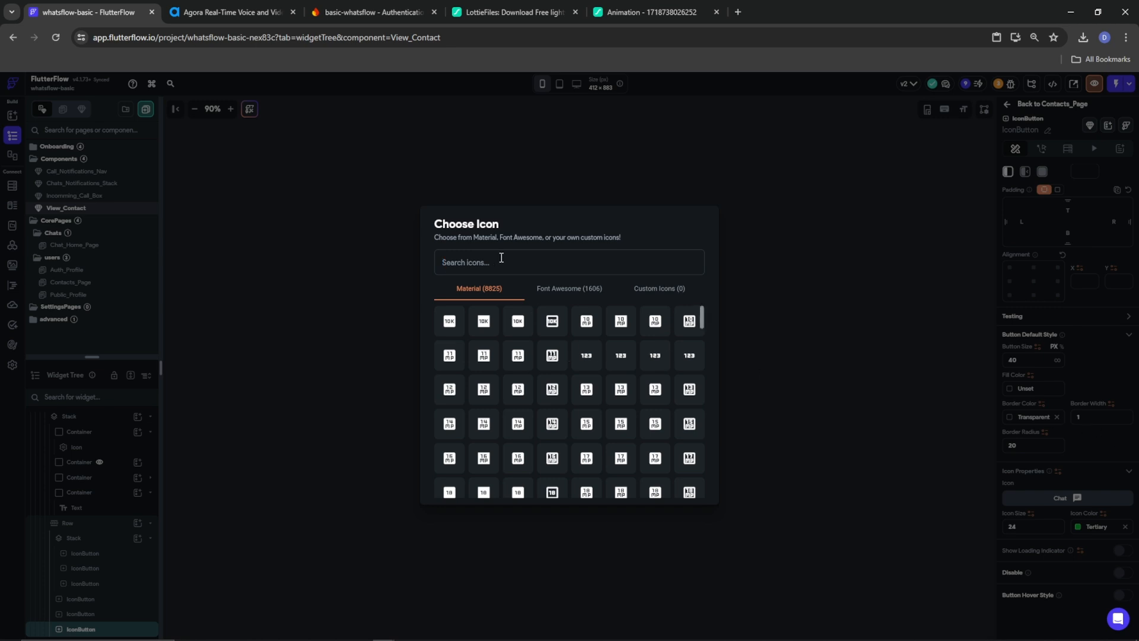
text(video)
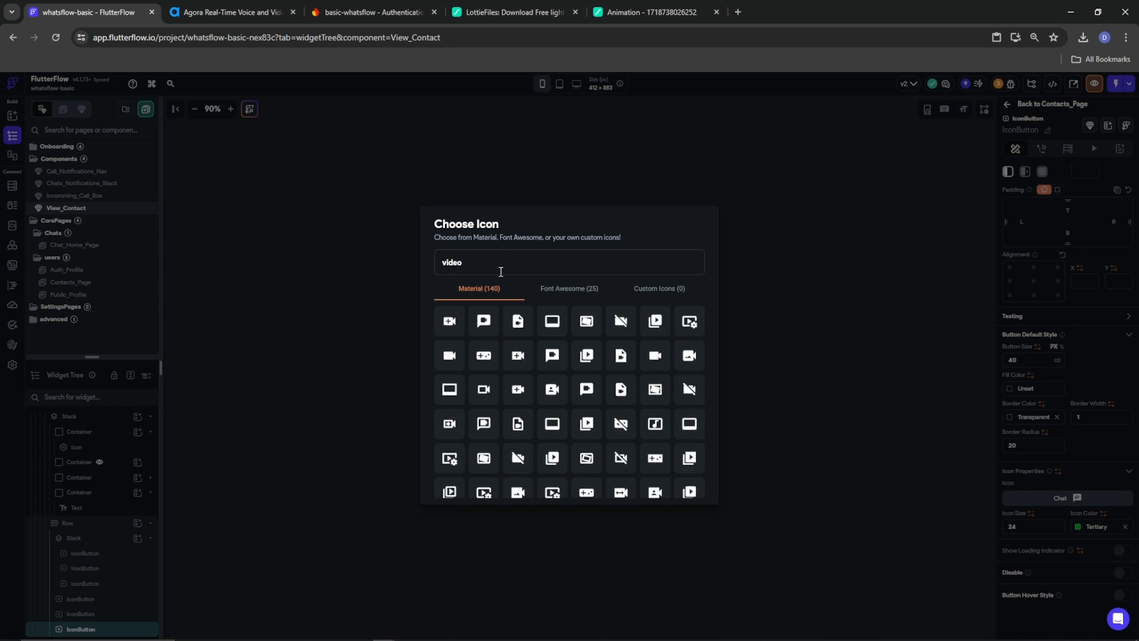
click(483, 390)
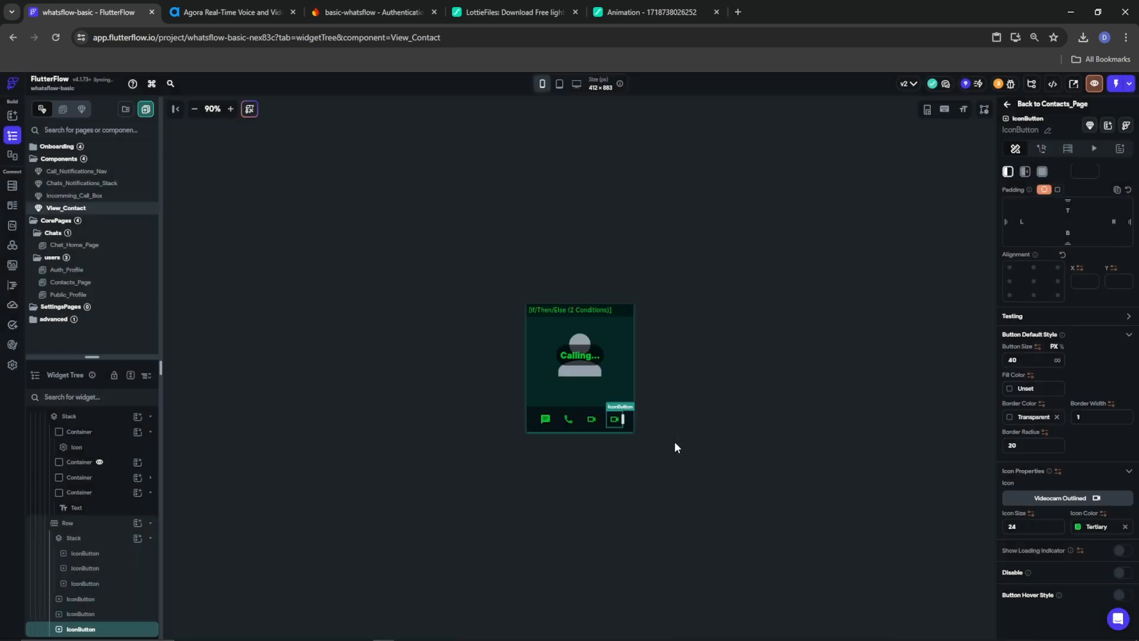
click(1089, 502)
text(infor)
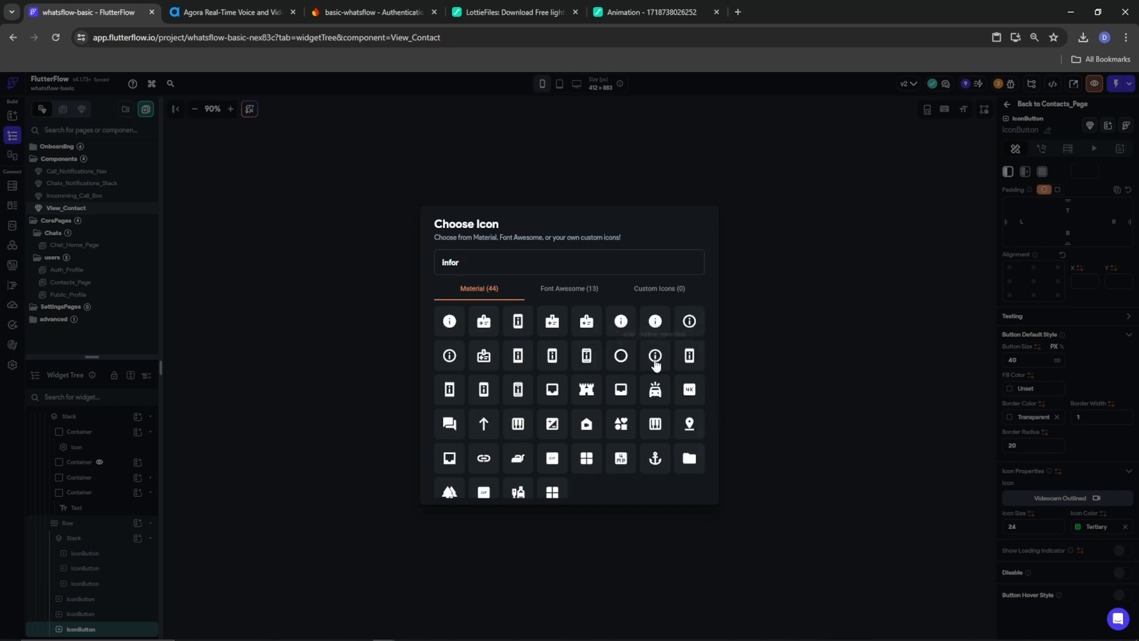
click(654, 358)
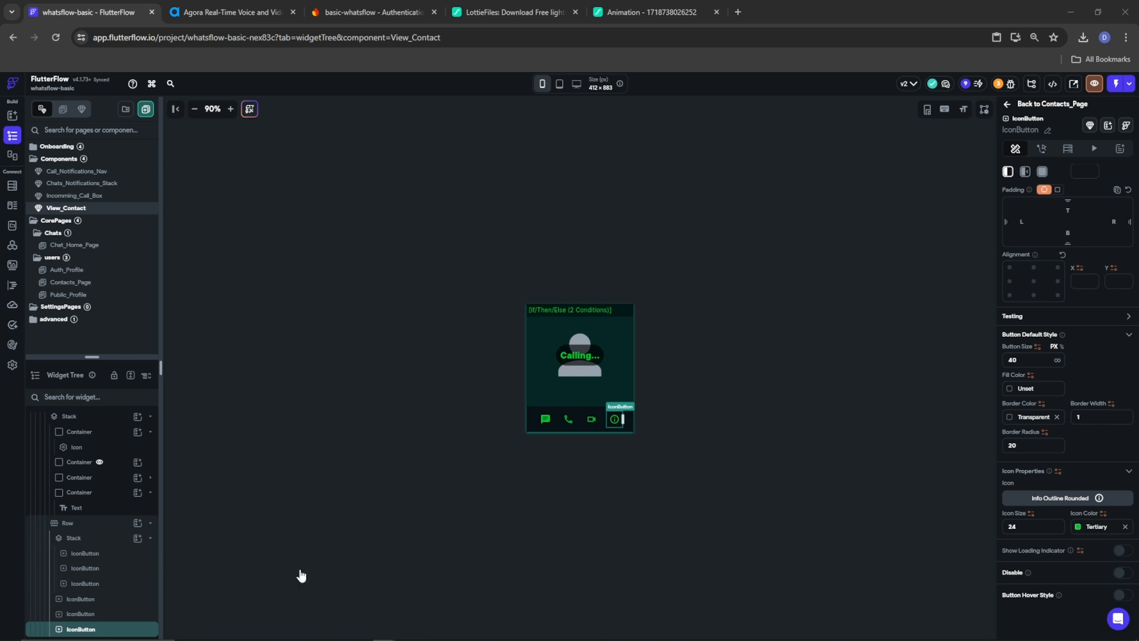
Add a single-condition Conditional Action on the info button with userRef as its first value
click(1041, 150)
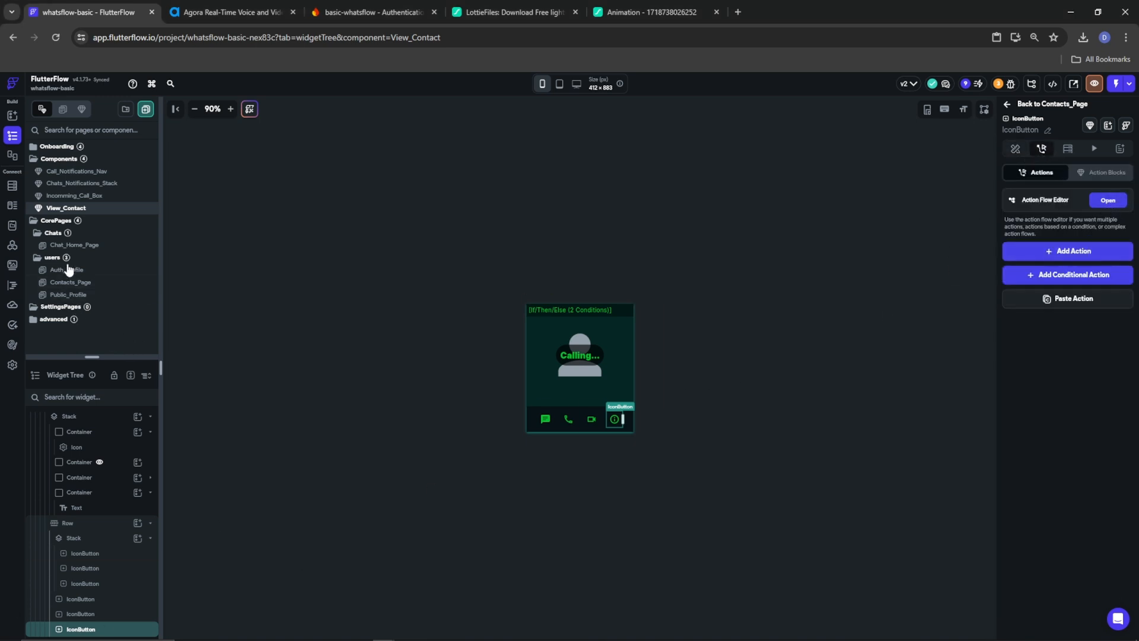
click(1074, 276)
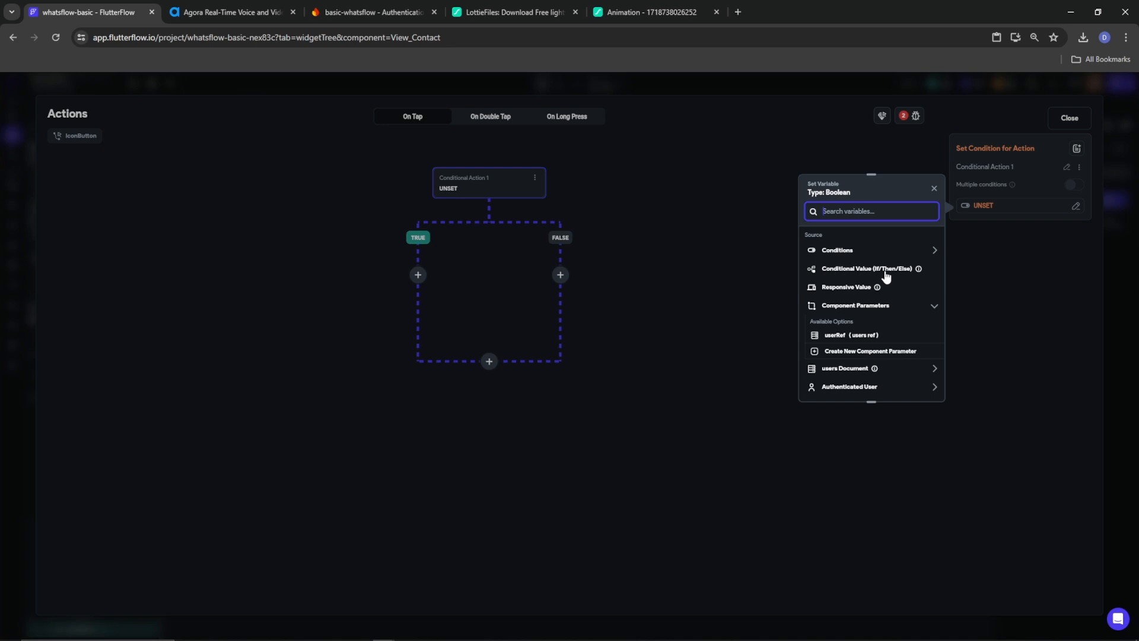
click(847, 335)
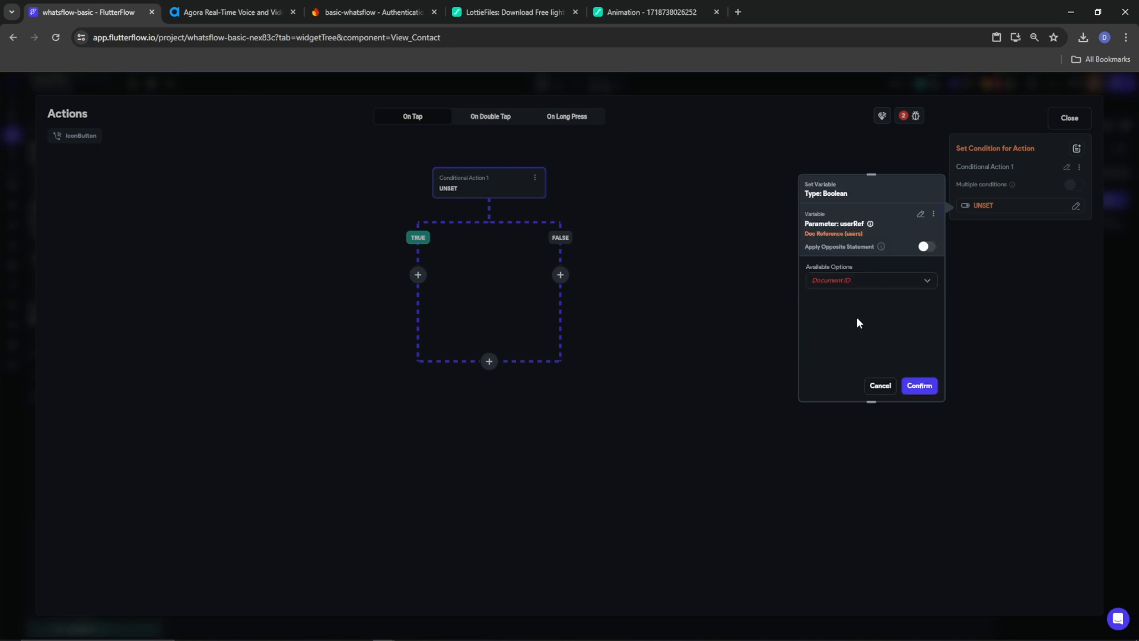
click(920, 215)
click(835, 258)
click(833, 282)
click(850, 261)
click(844, 287)
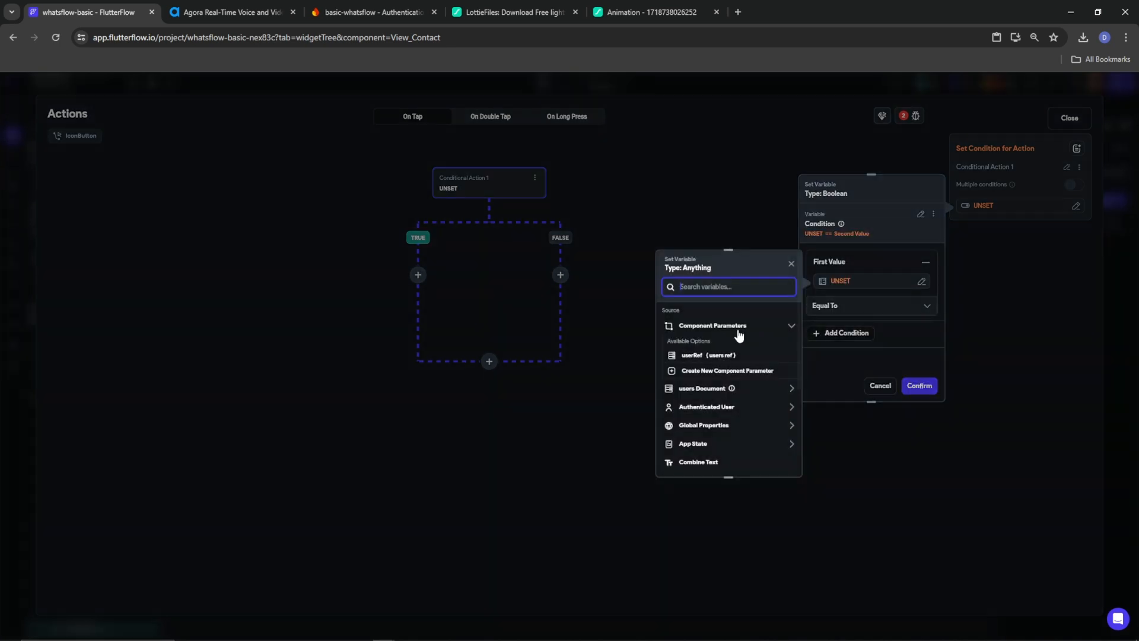
click(742, 353)
click(776, 461)
Compare userRef as Equal To the authenticated user's User Reference and confirm the condition
click(862, 328)
click(857, 355)
click(706, 482)
scroll(707, 526, down, 1)
click(701, 500)
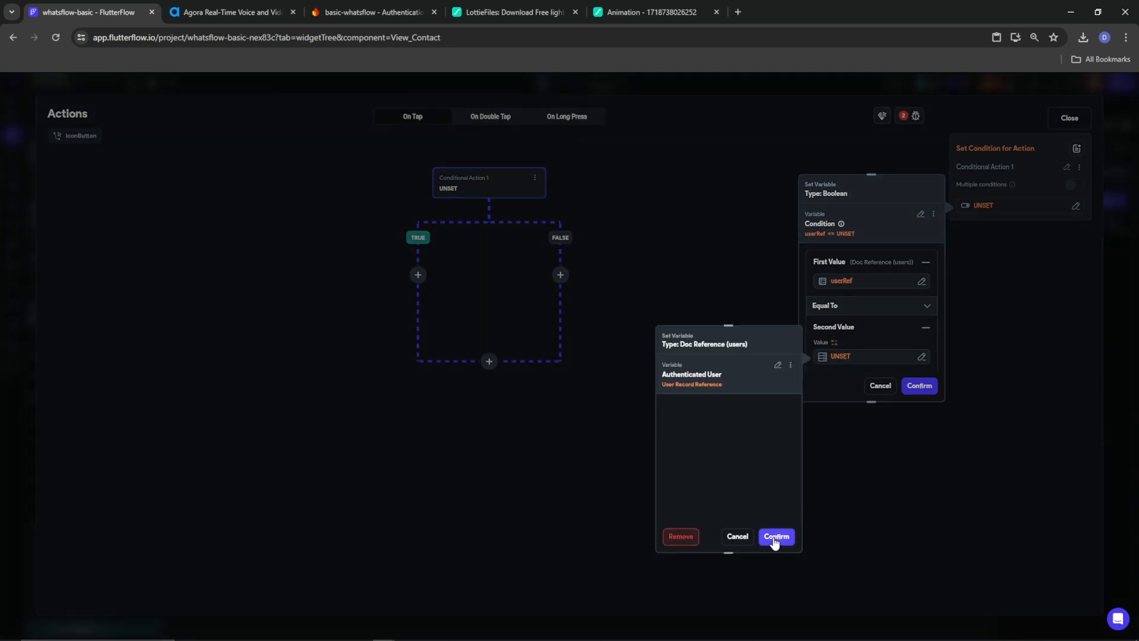
click(773, 539)
scroll(872, 338, down, 1)
click(920, 386)
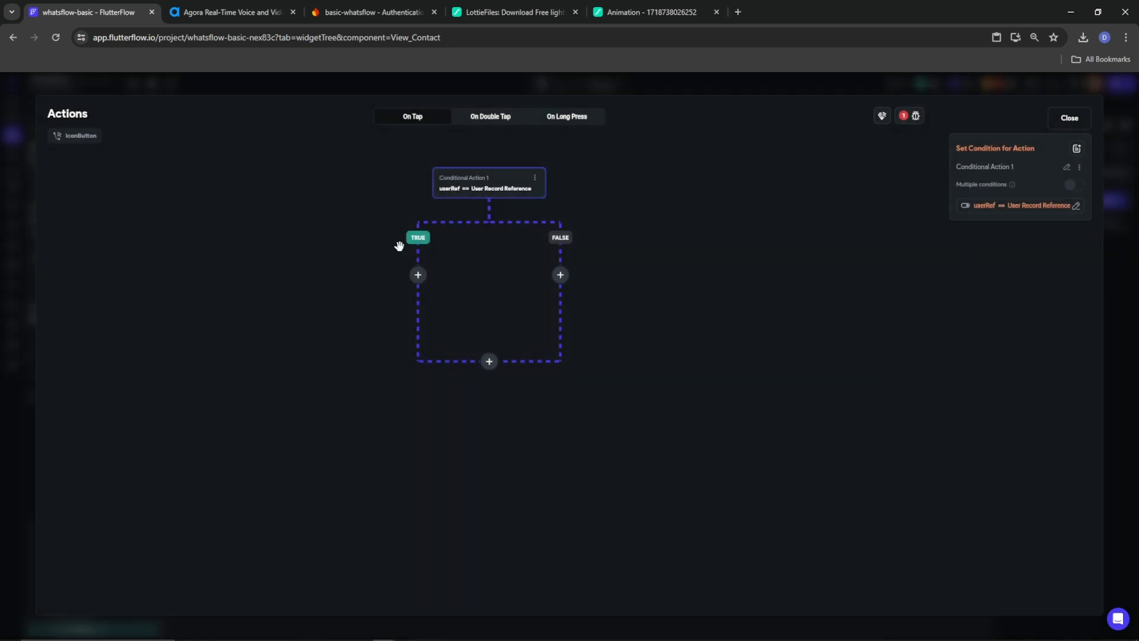
click(418, 275)
On the TRUE branch, navigate to Auth_Profile with an Instant transition
click(422, 299)
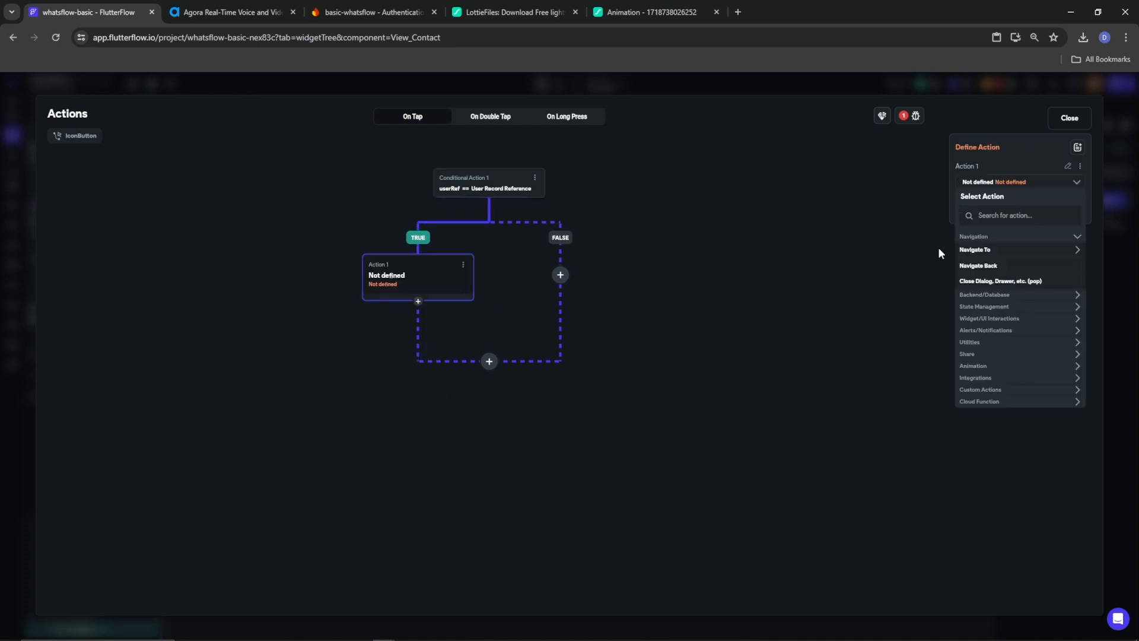
click(982, 252)
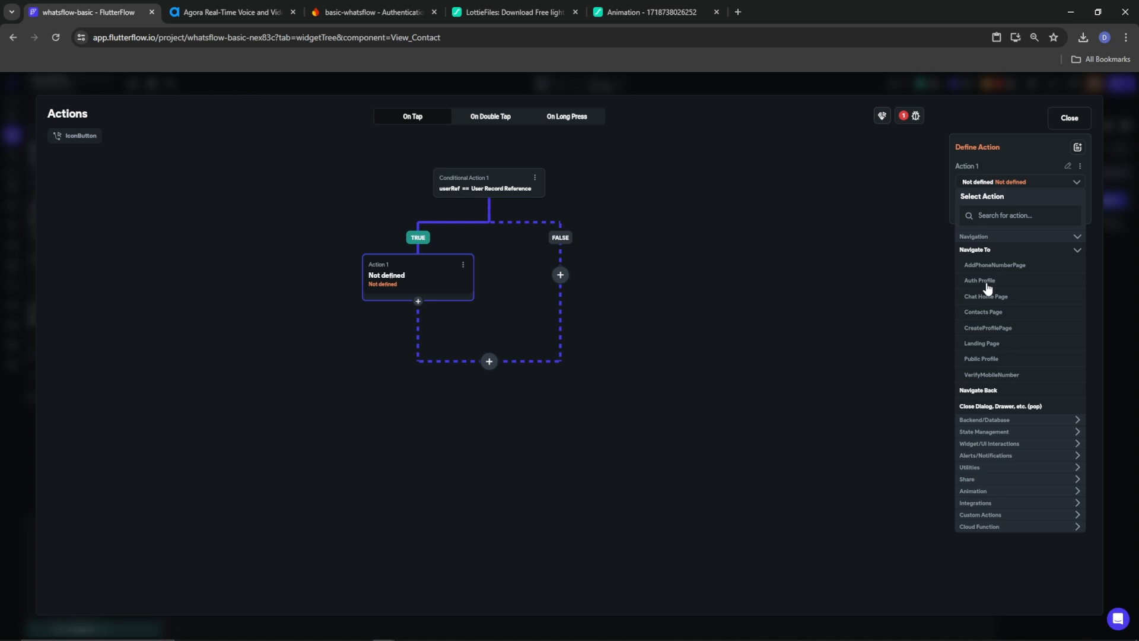
click(987, 285)
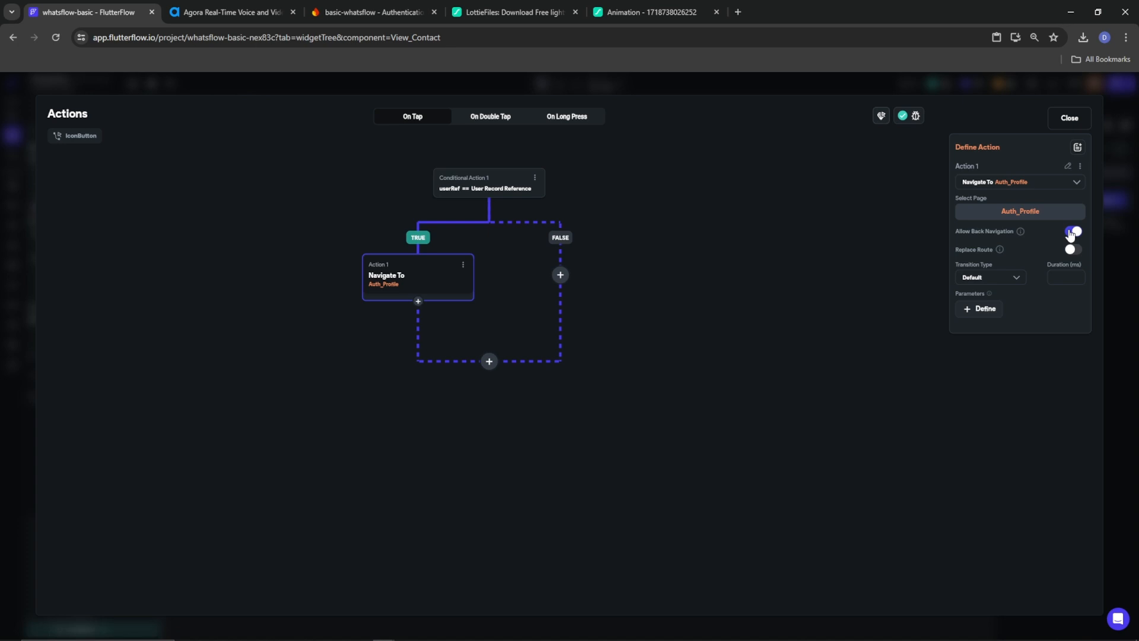
click(1002, 280)
click(988, 302)
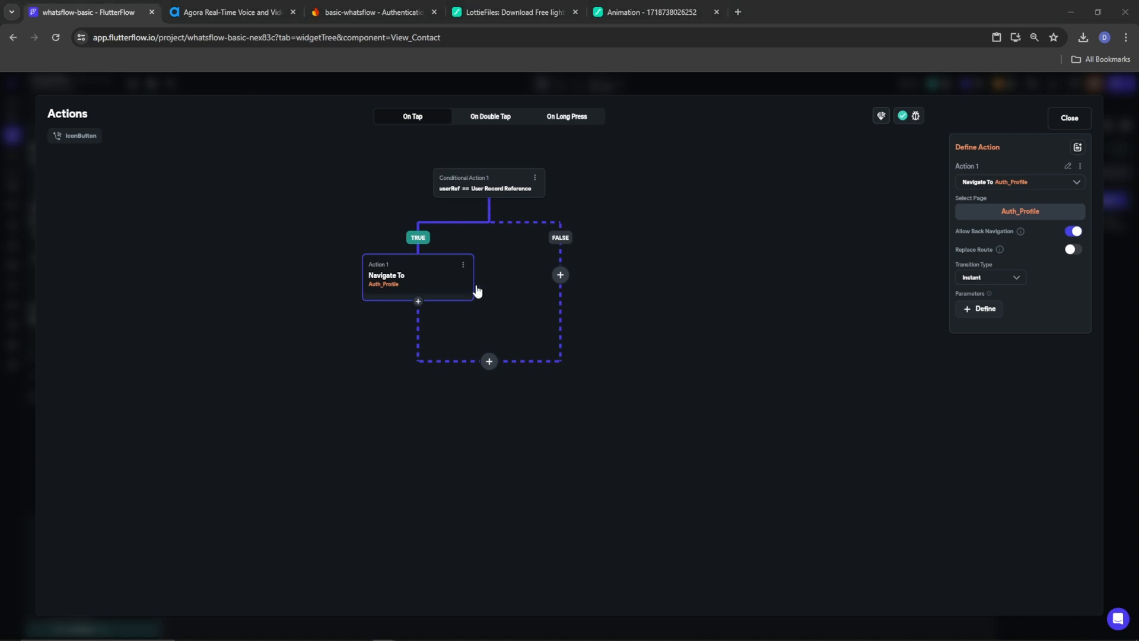
On the FALSE branch, navigate to Public_Profile with an Instant transition
click(560, 279)
click(560, 299)
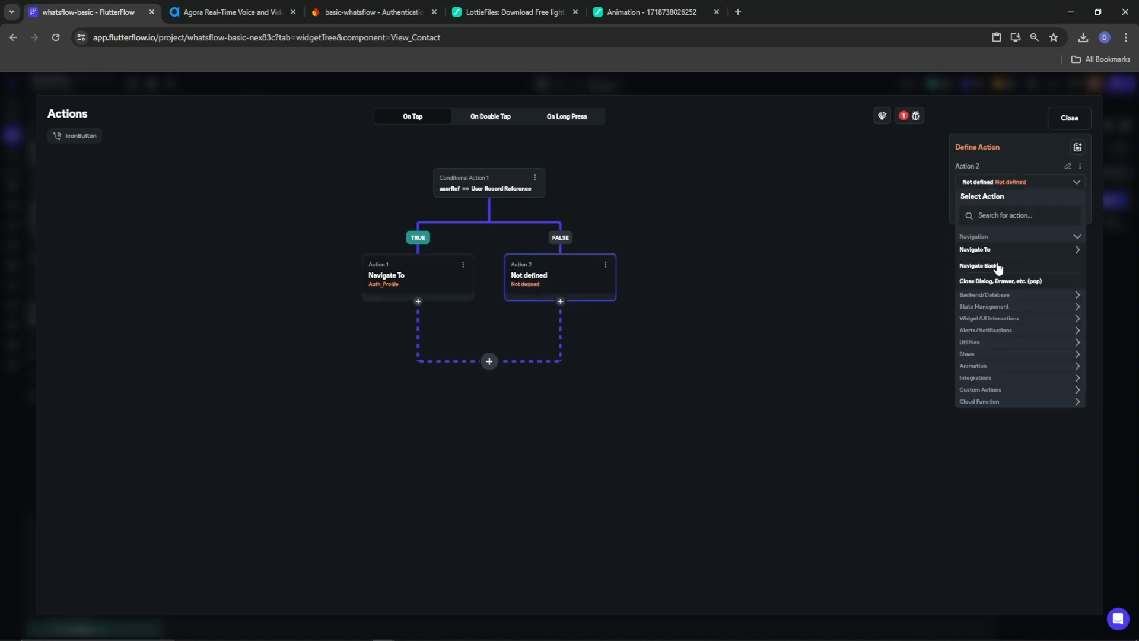
click(996, 249)
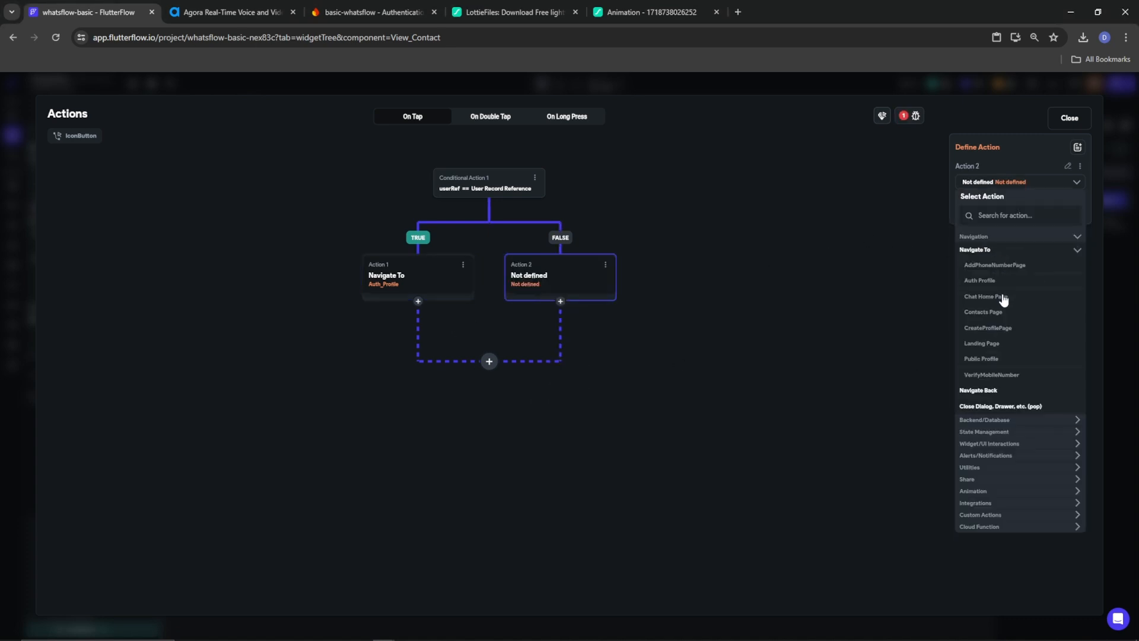
click(983, 359)
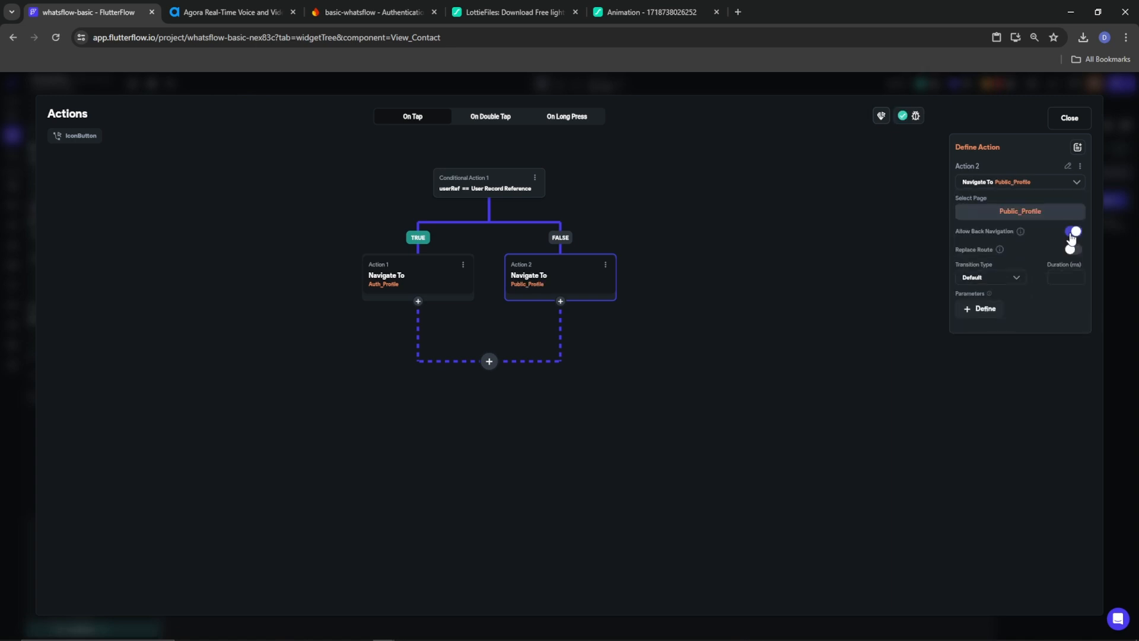
click(995, 279)
click(1027, 296)
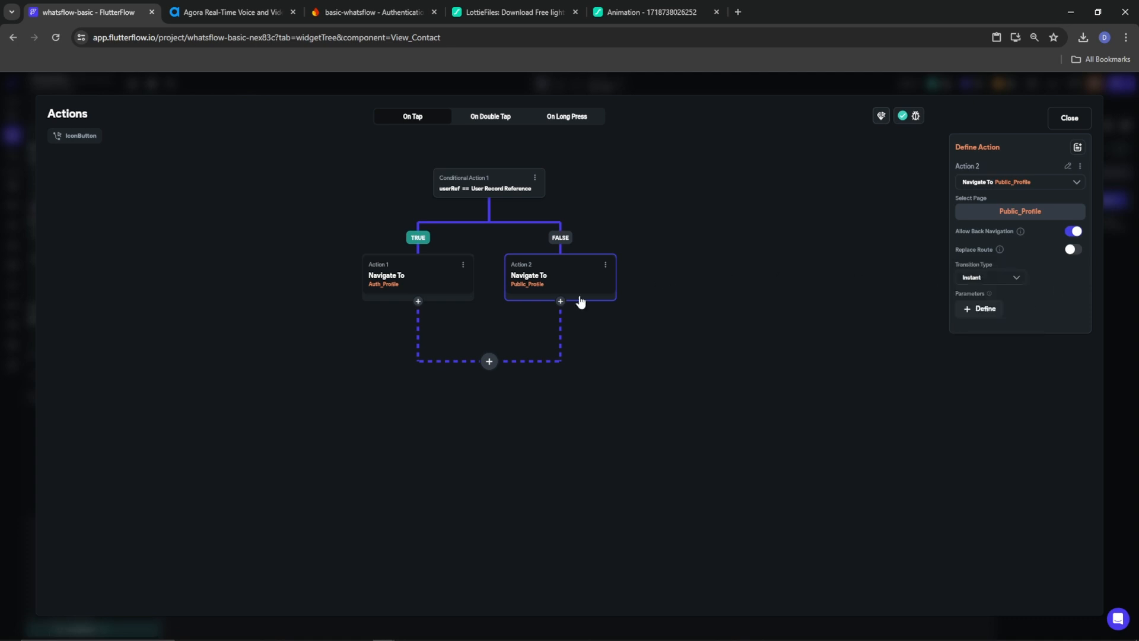
Add a Dismiss Dialog action after both branches and check the remaining project issue
click(490, 363)
click(489, 386)
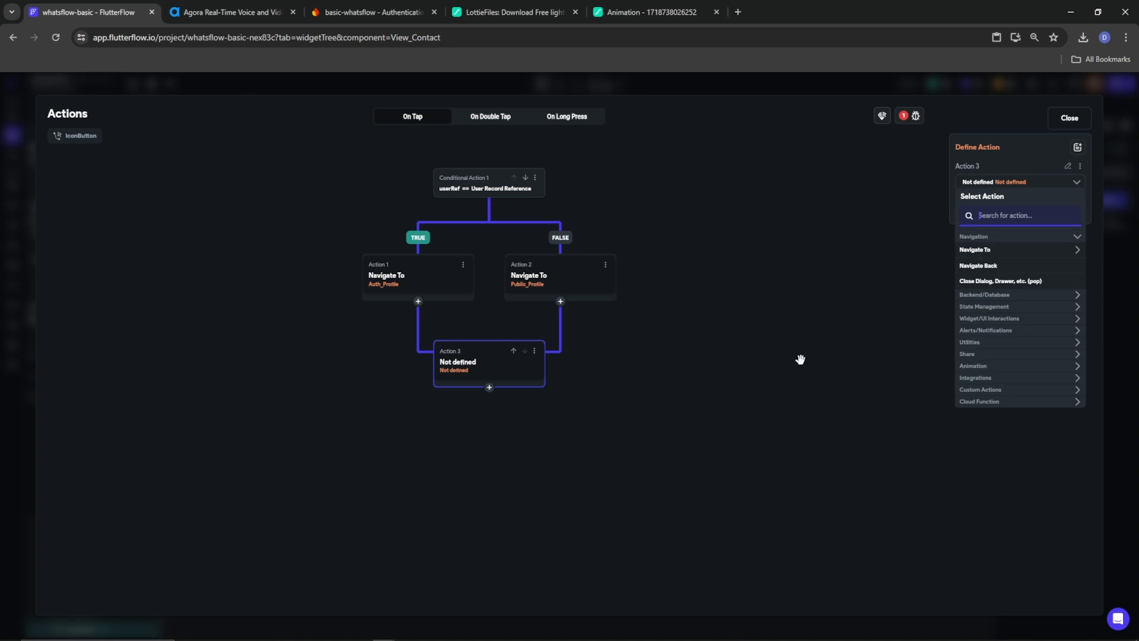
text(dismi)
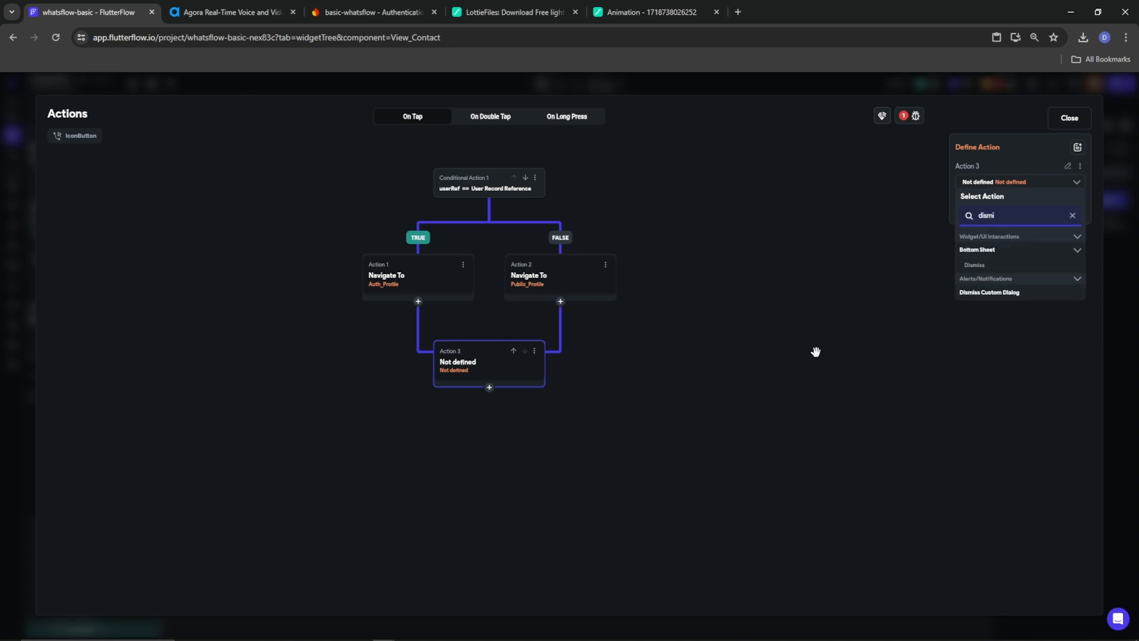
click(987, 292)
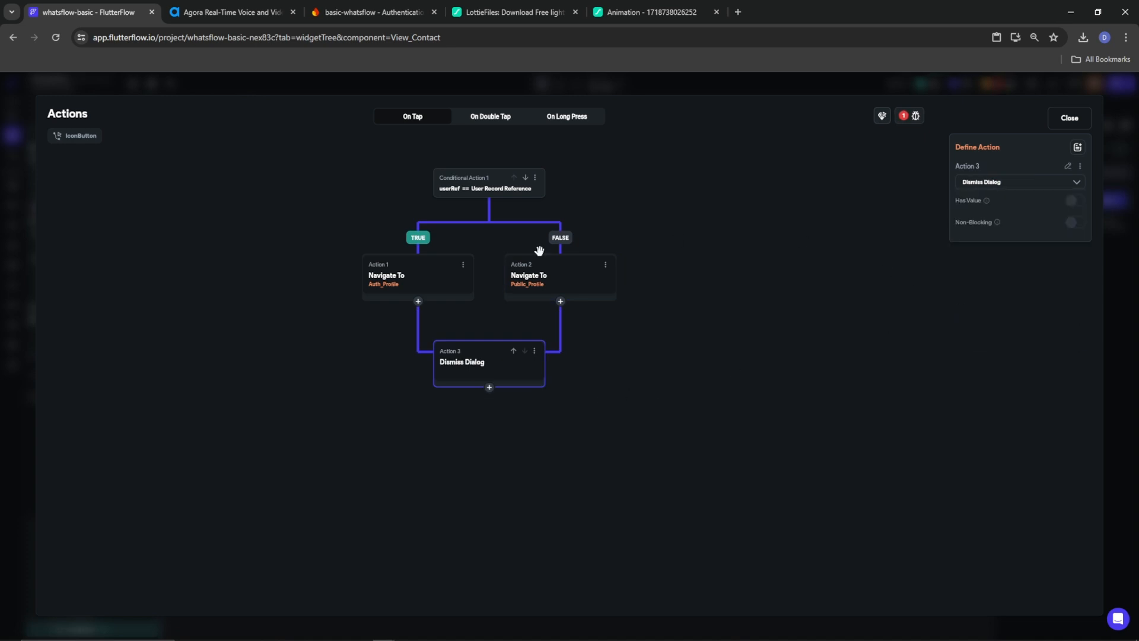
click(913, 116)
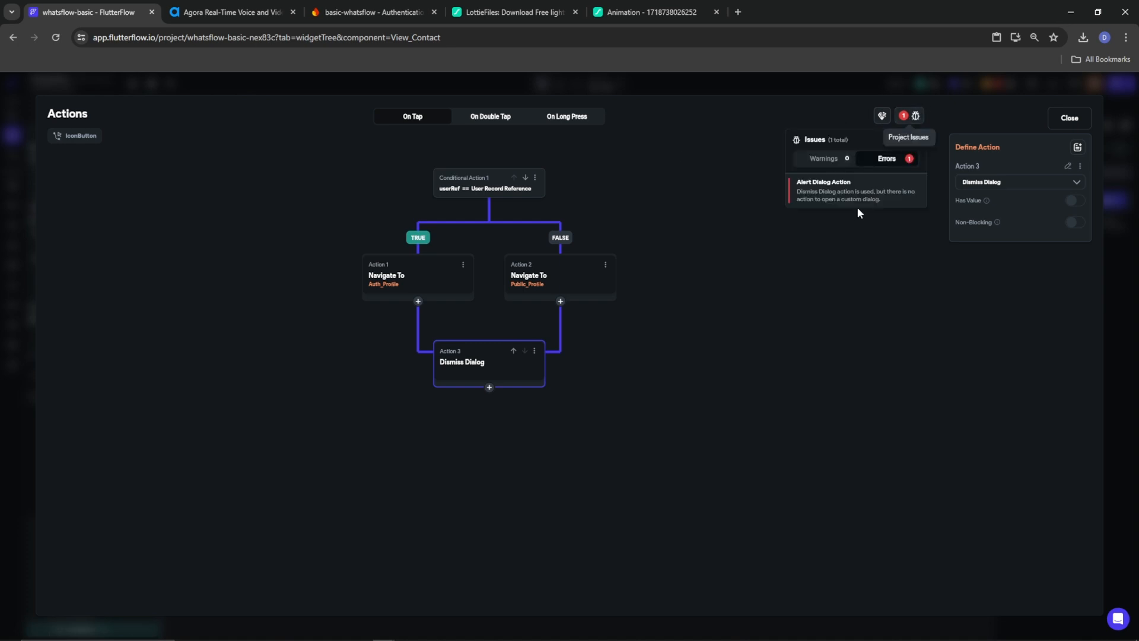
click(1062, 118)
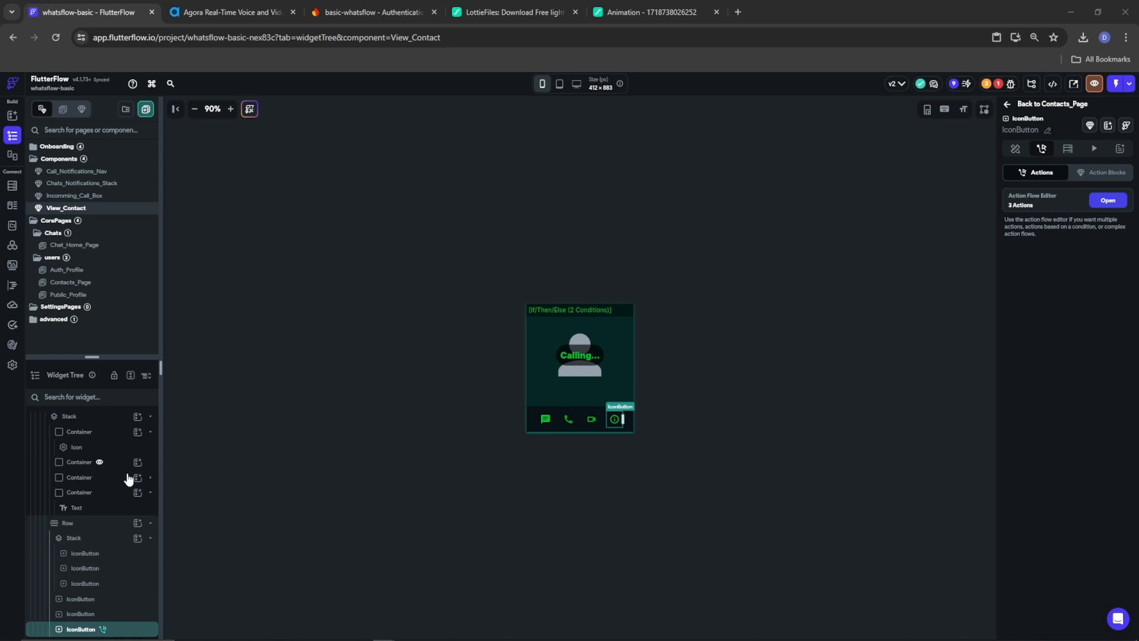
scroll(95, 475, up, 2)
click(83, 434)
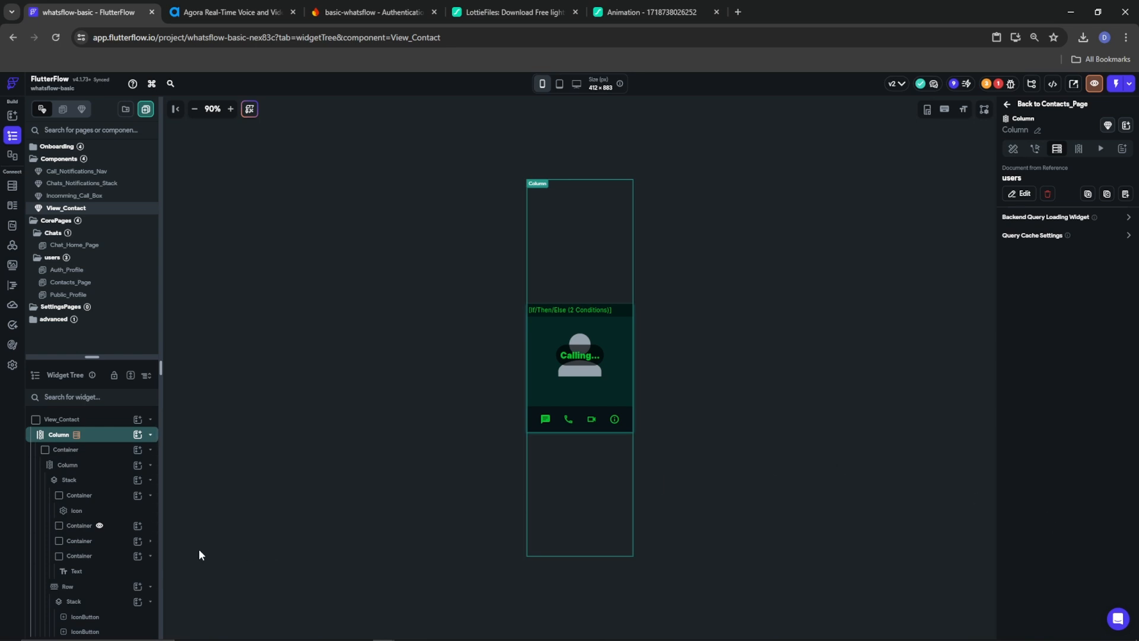
Wrap the View_Contact Column in a Container with Width set to inf
right_click(57, 434)
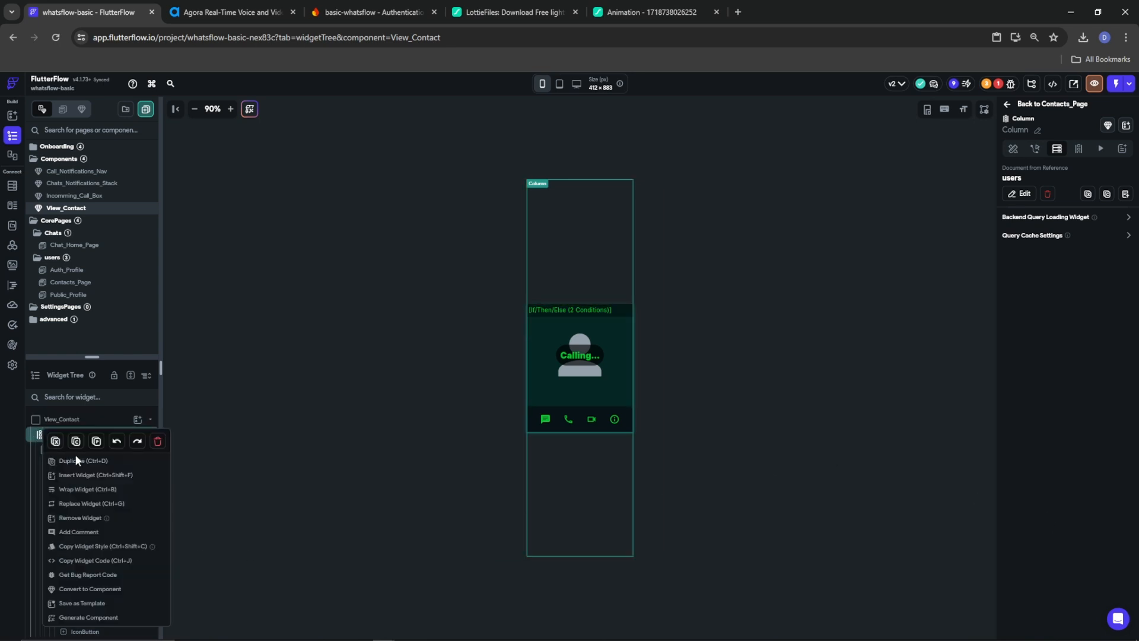
click(86, 490)
click(496, 293)
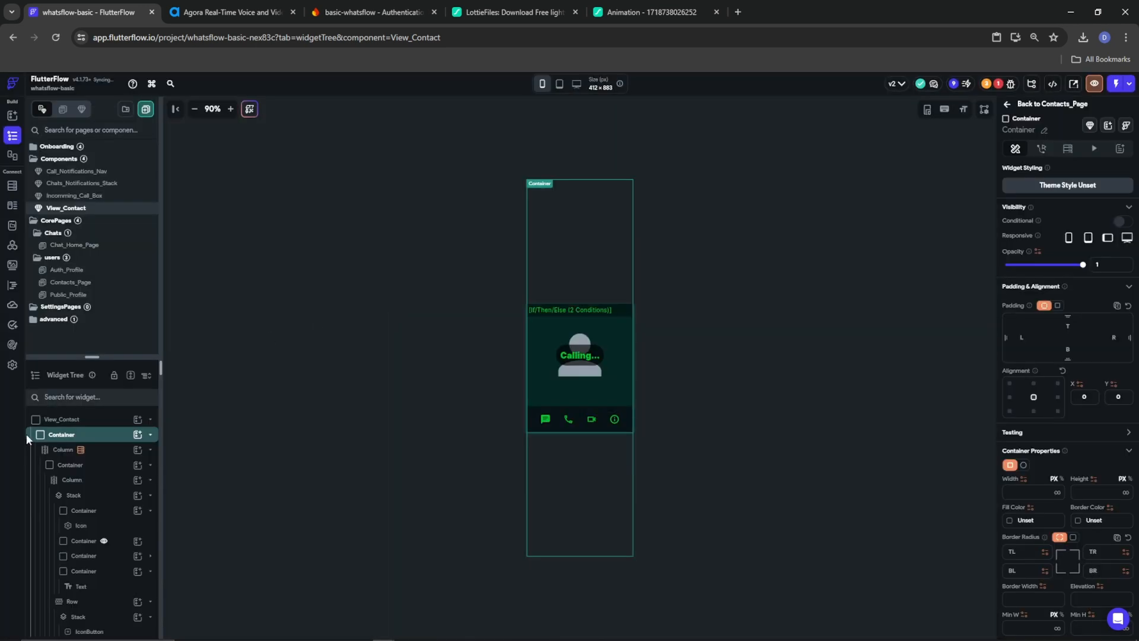
click(1056, 493)
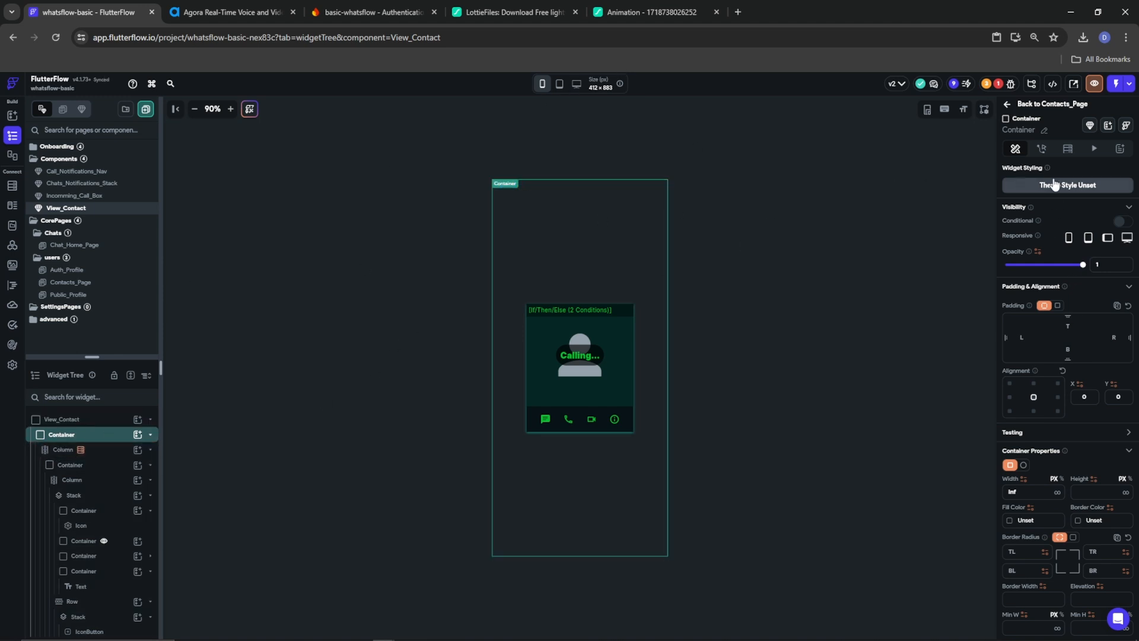
Give the Container an On Tap action of Dismiss Dialog
click(1041, 149)
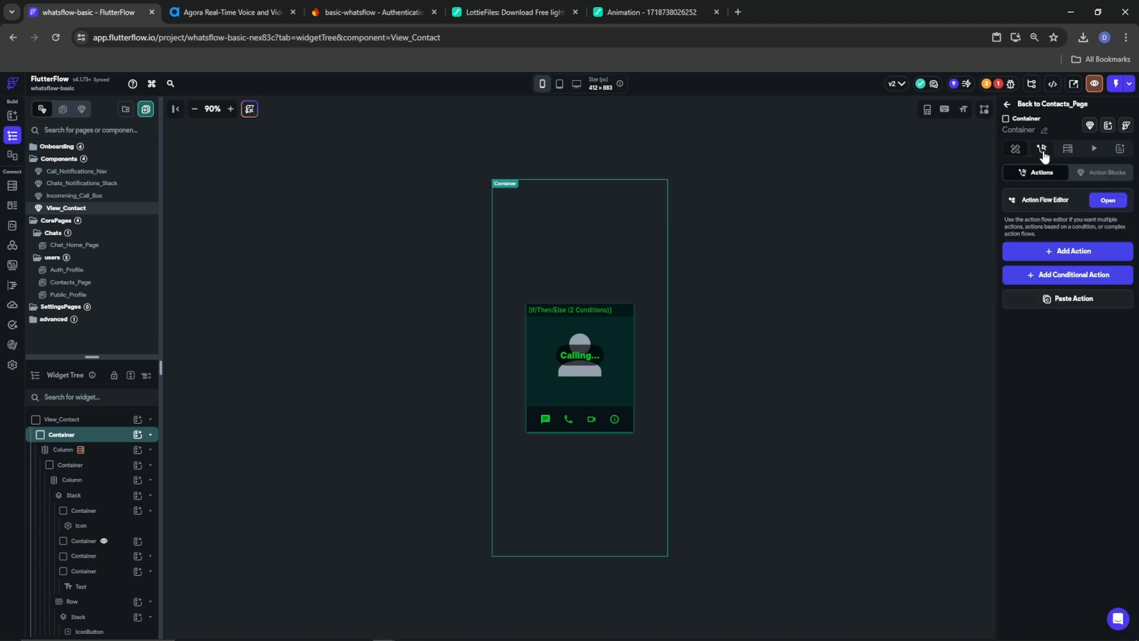
click(1063, 256)
click(1086, 325)
text(di)
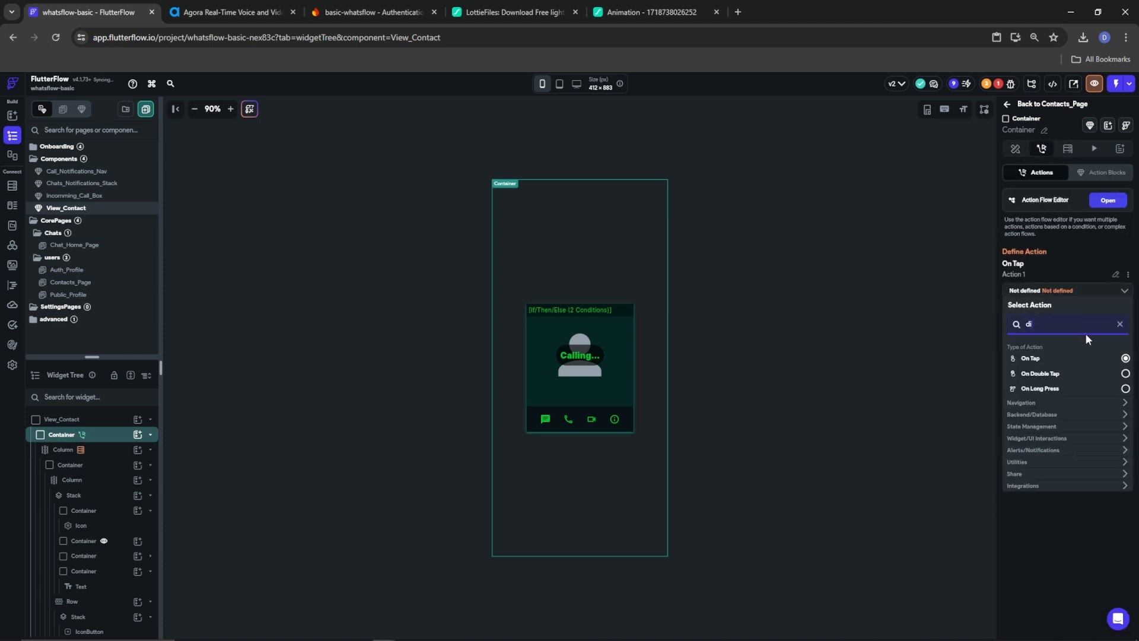
text(smi)
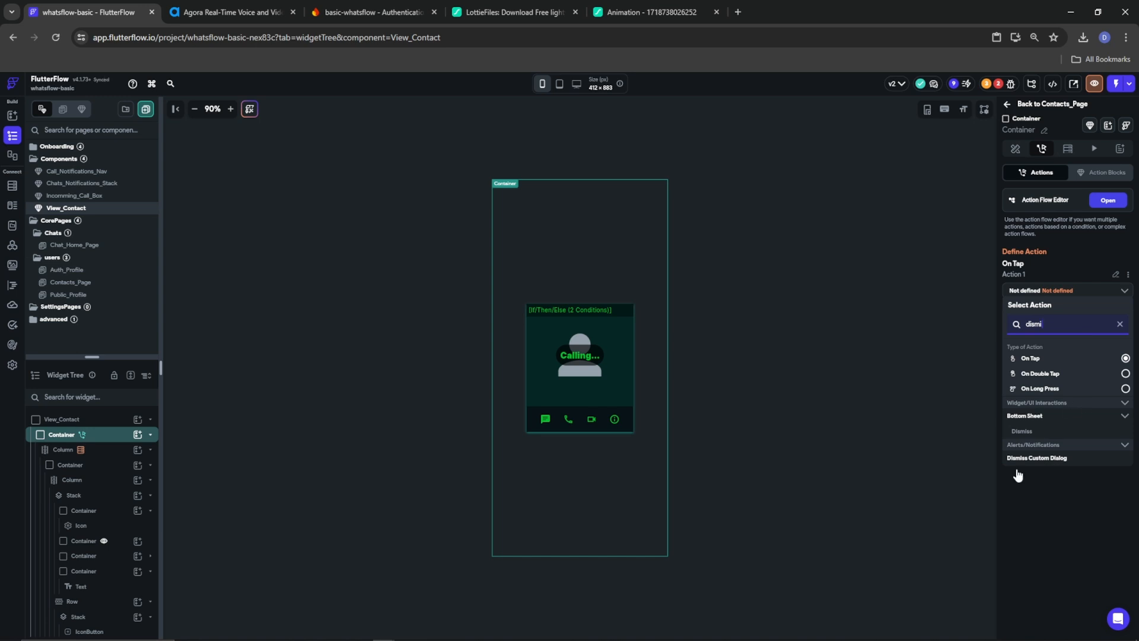
click(1031, 458)
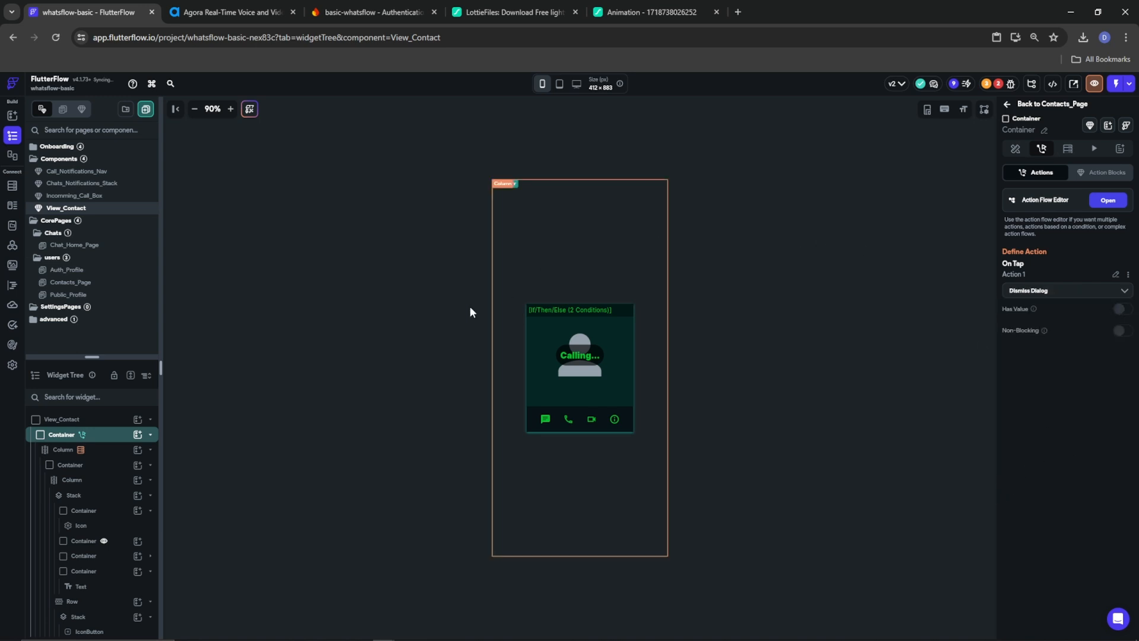
click(368, 341)
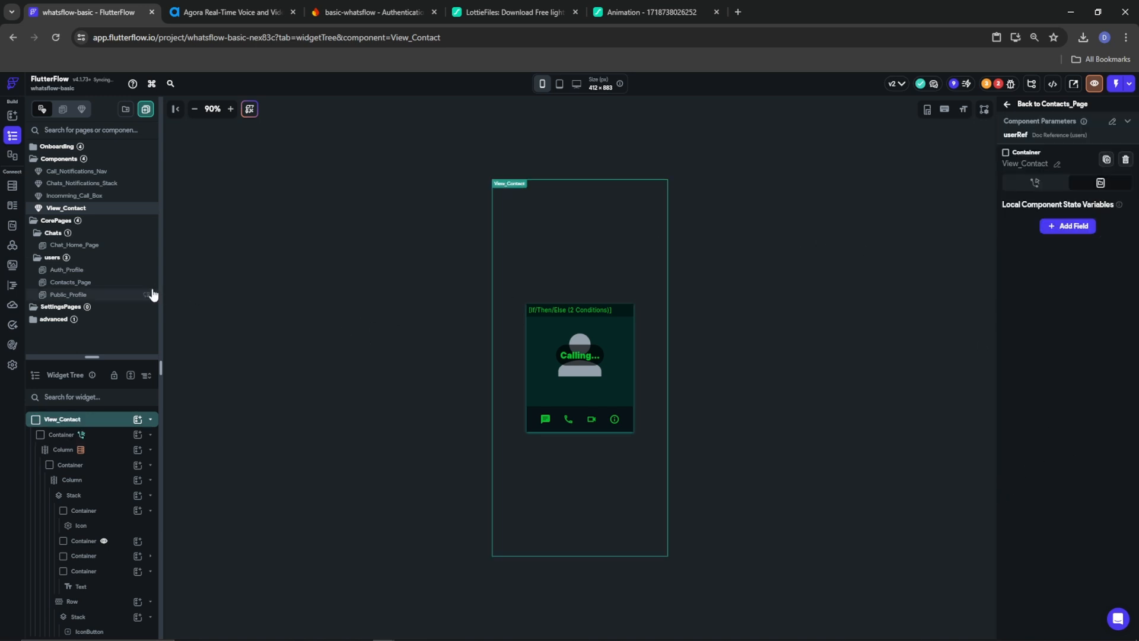
On Contacts_Page, give the contact avatar's Container an On Tap Custom Dialog action
click(71, 283)
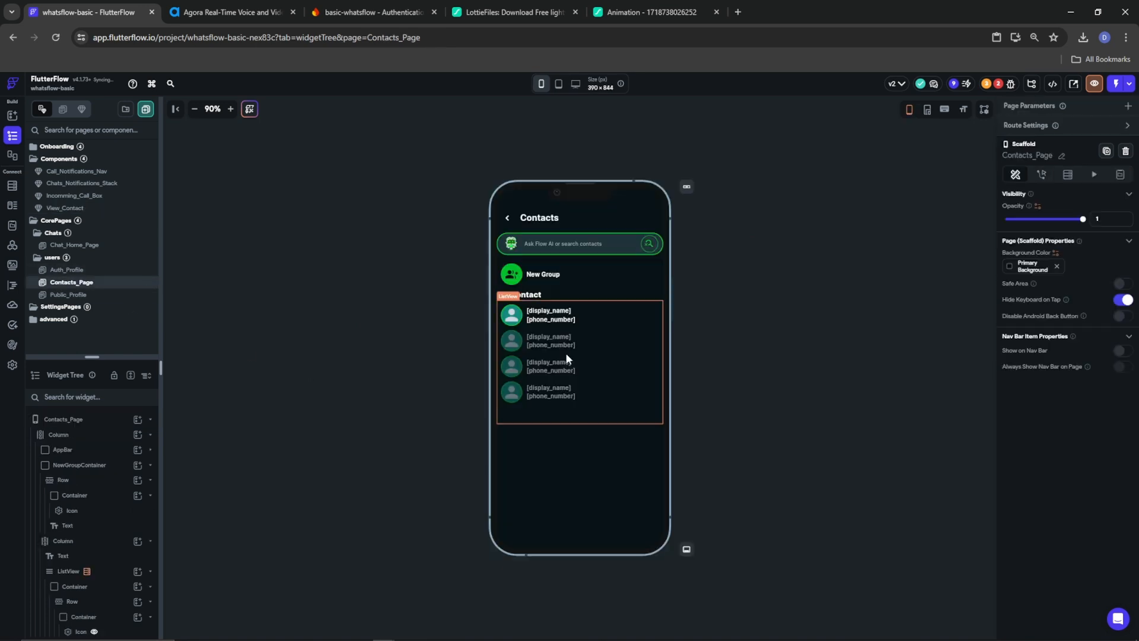
click(514, 319)
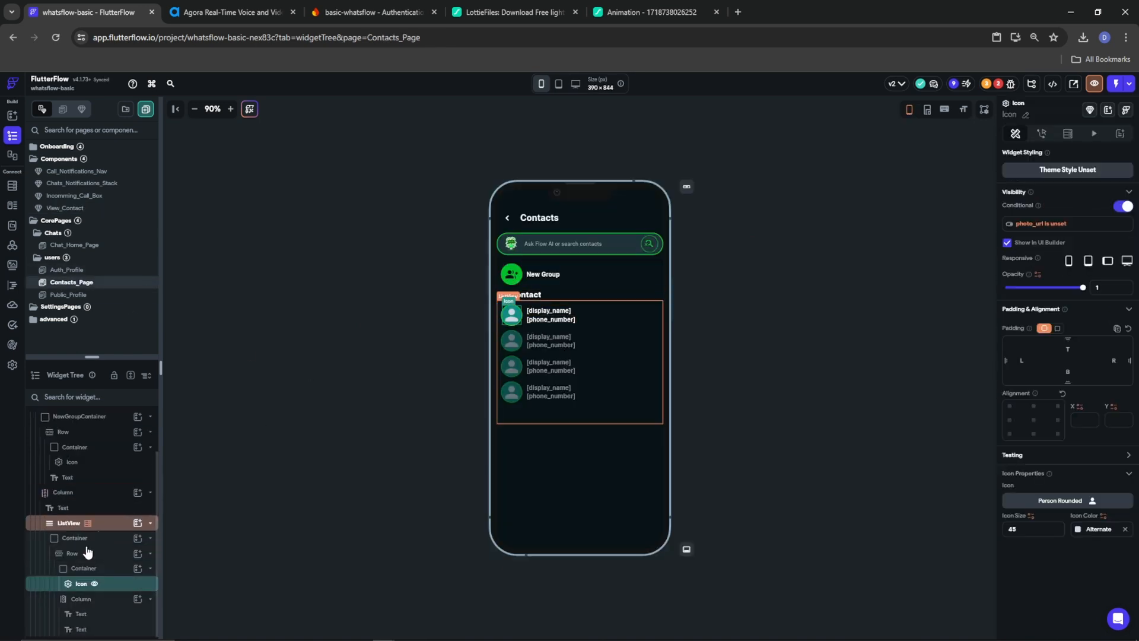
click(74, 570)
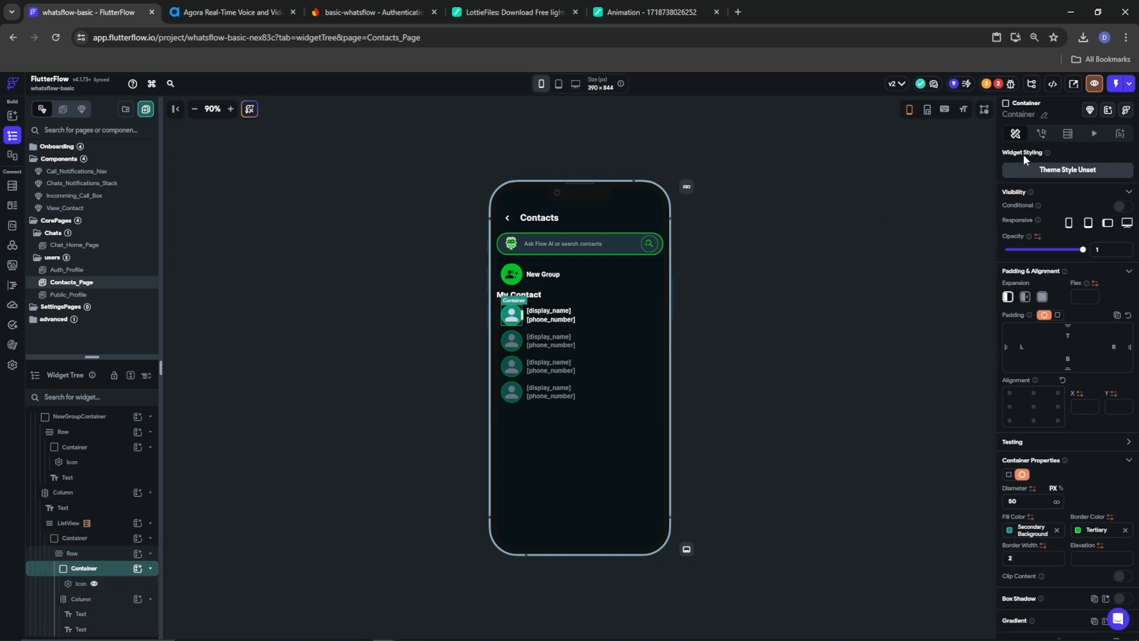
click(1041, 133)
click(1071, 239)
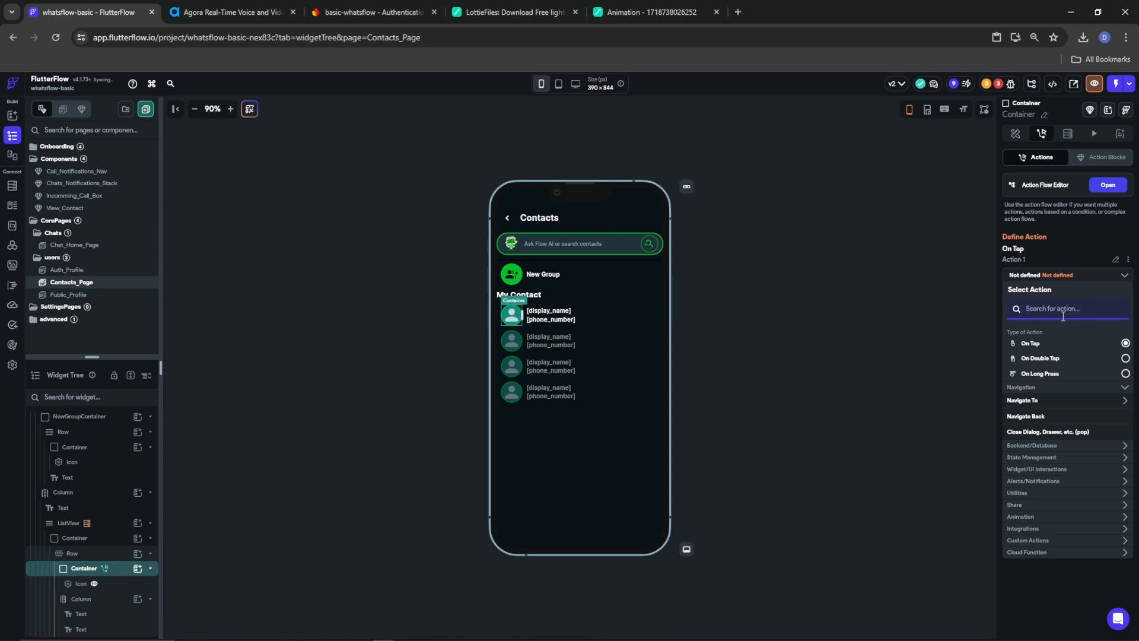
text(custom)
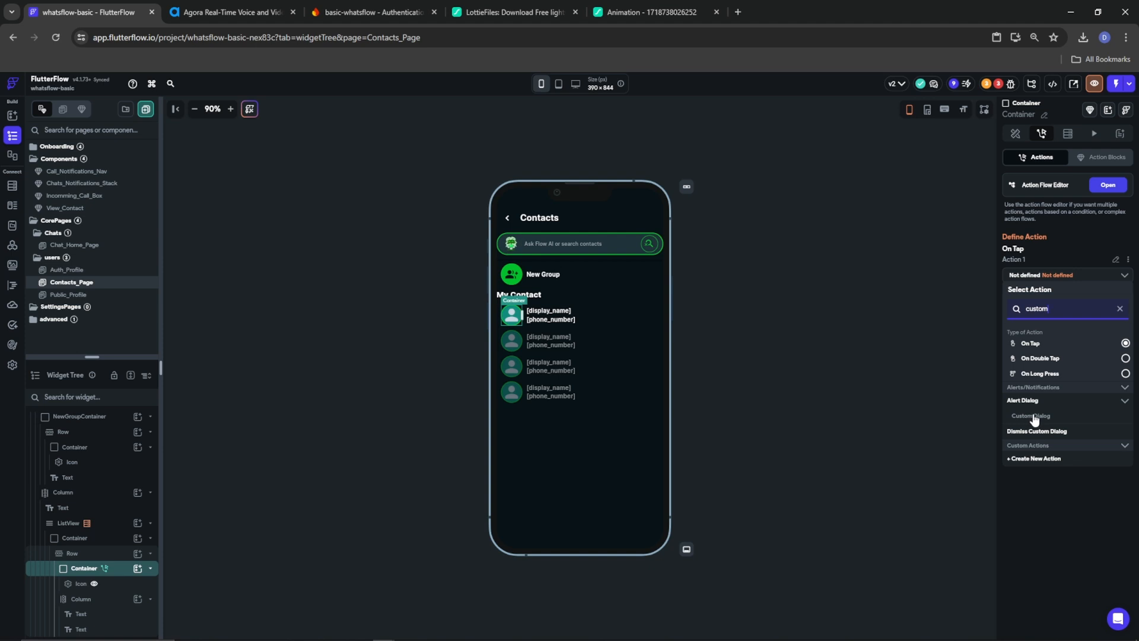
click(1032, 416)
Show View_Contact in the dialog, passing userRef as the listed user's Reference
click(1047, 337)
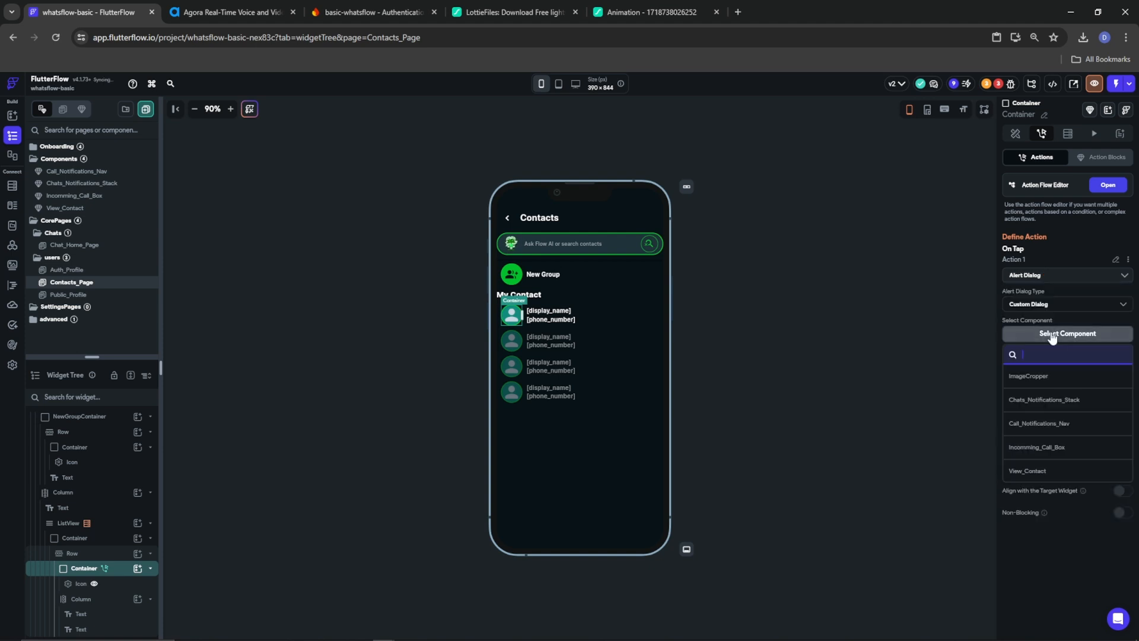
click(1030, 472)
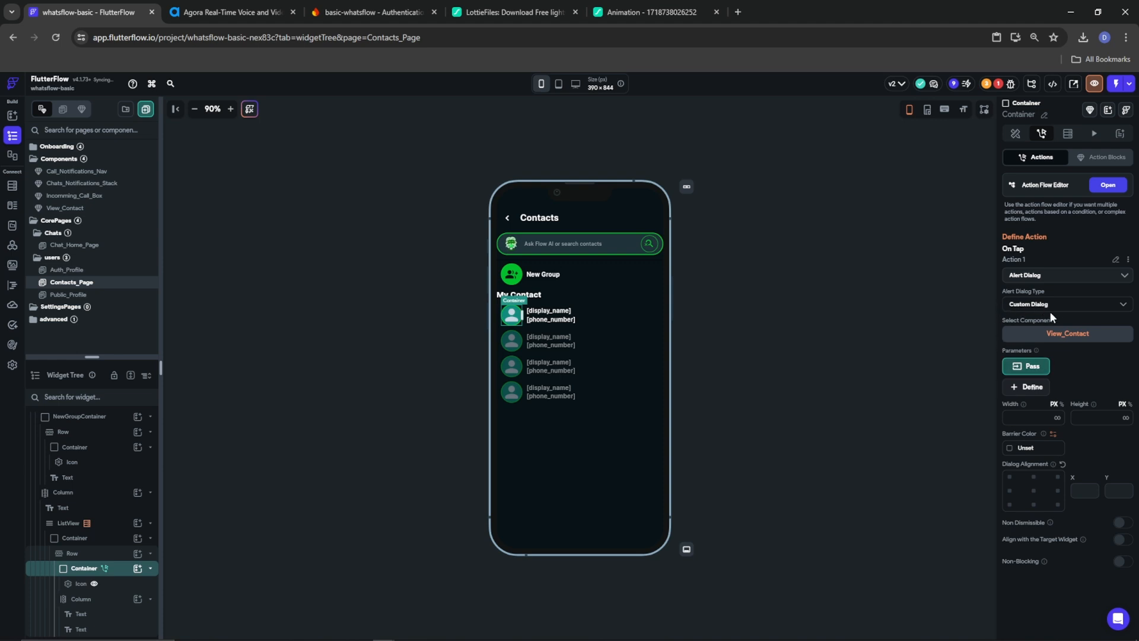
click(1029, 367)
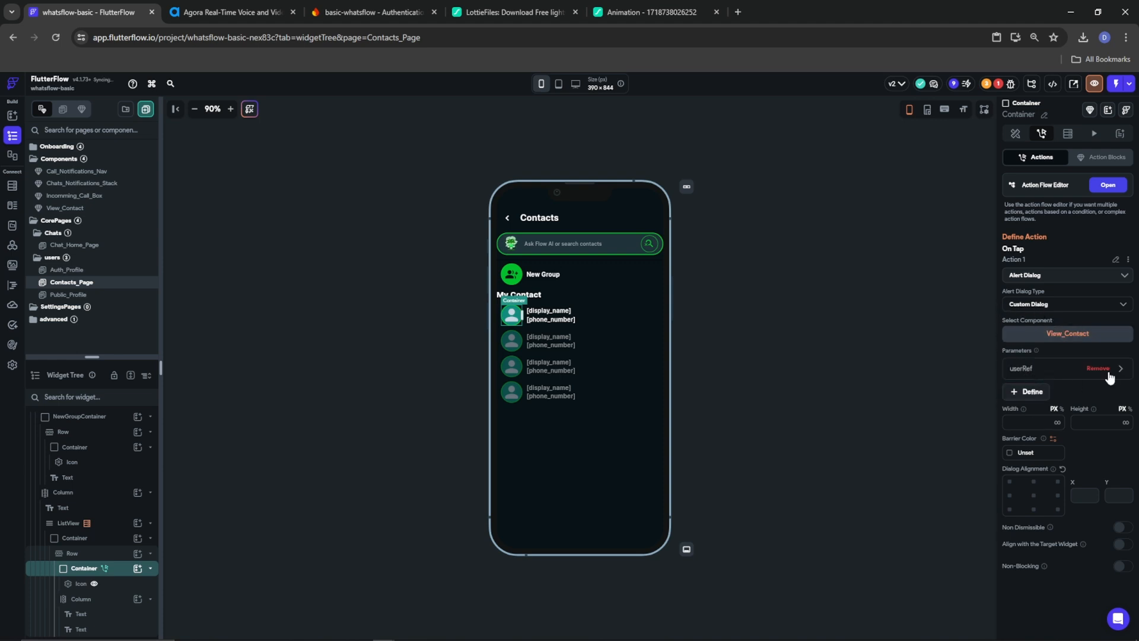
click(1121, 368)
click(896, 500)
scroll(903, 572, down, 2)
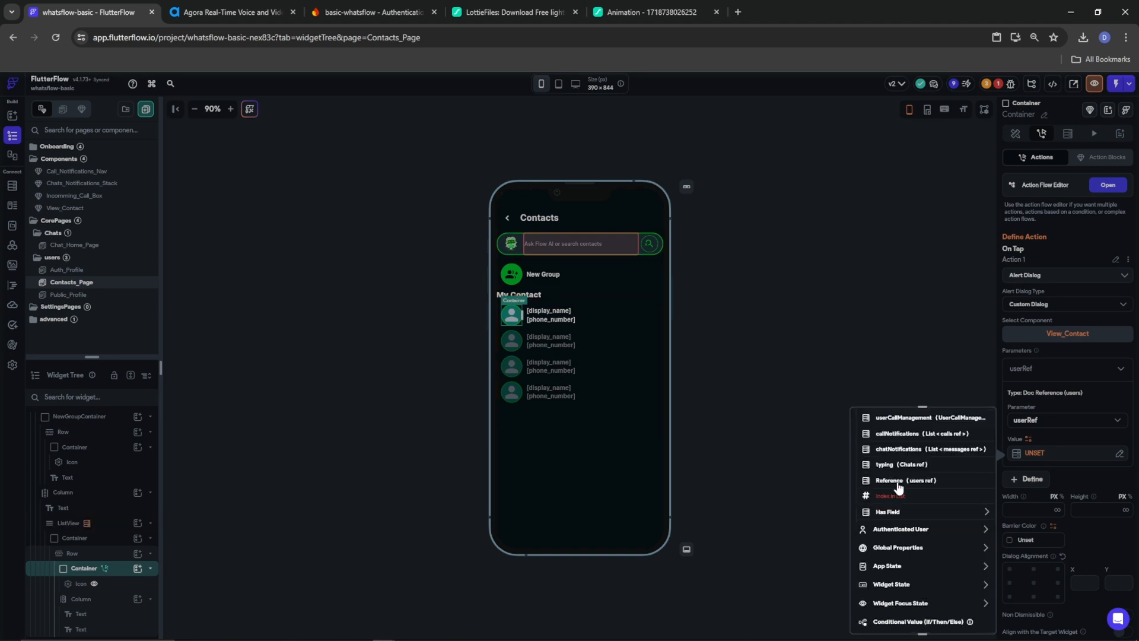
click(900, 480)
click(969, 618)
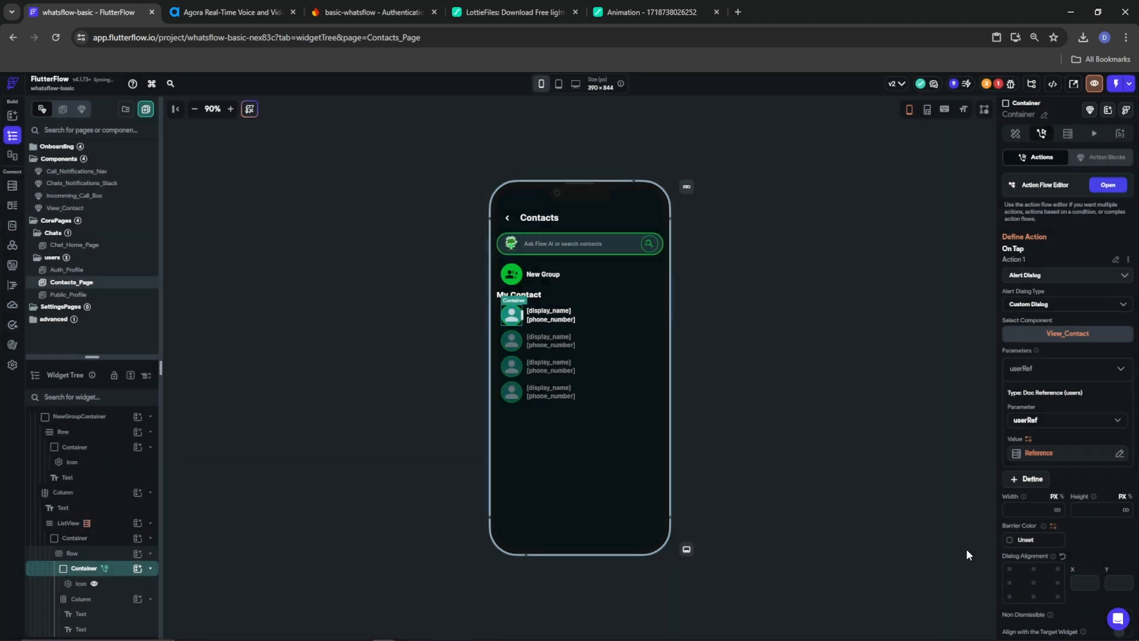
click(60, 524)
Turn off Exclude Current User in the contacts ListView's users backend query
click(1068, 134)
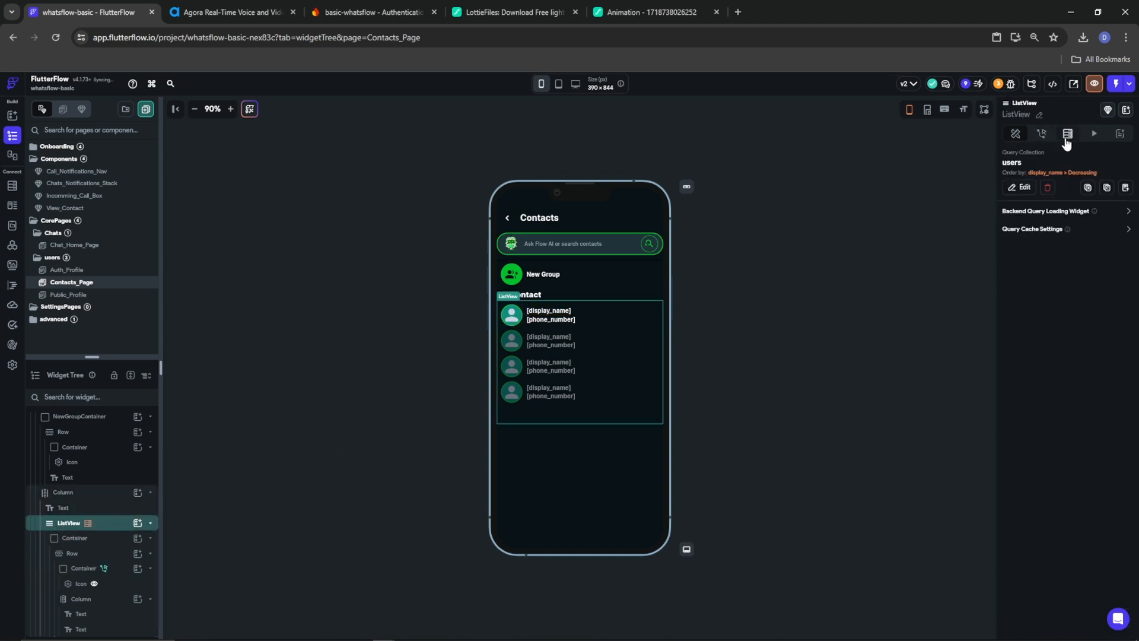
click(1025, 190)
scroll(922, 334, down, 5)
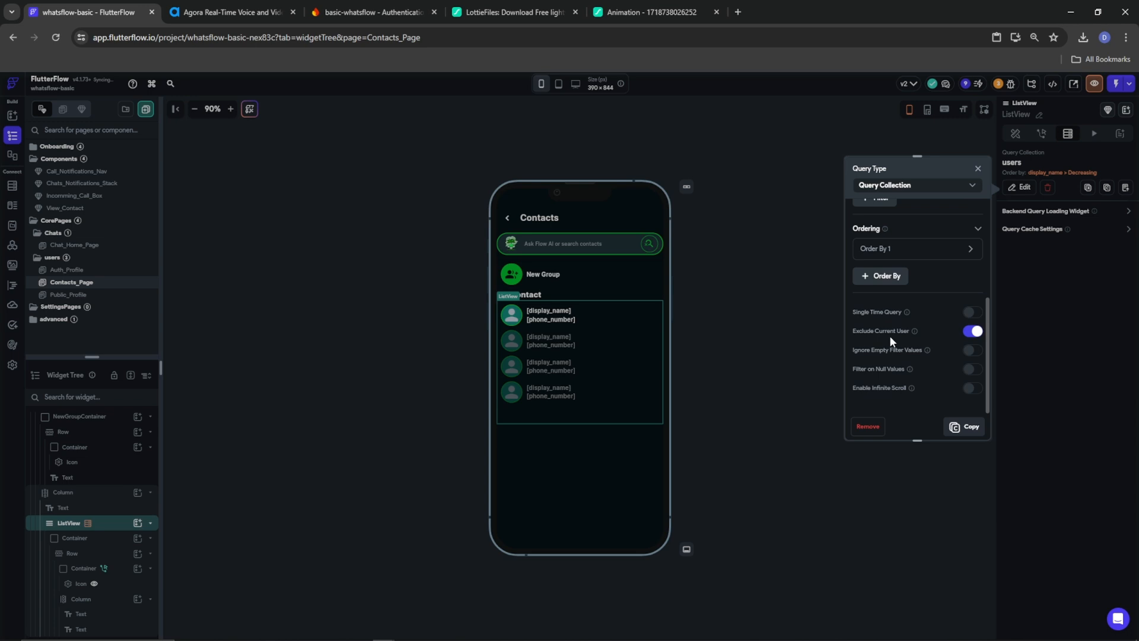
click(974, 330)
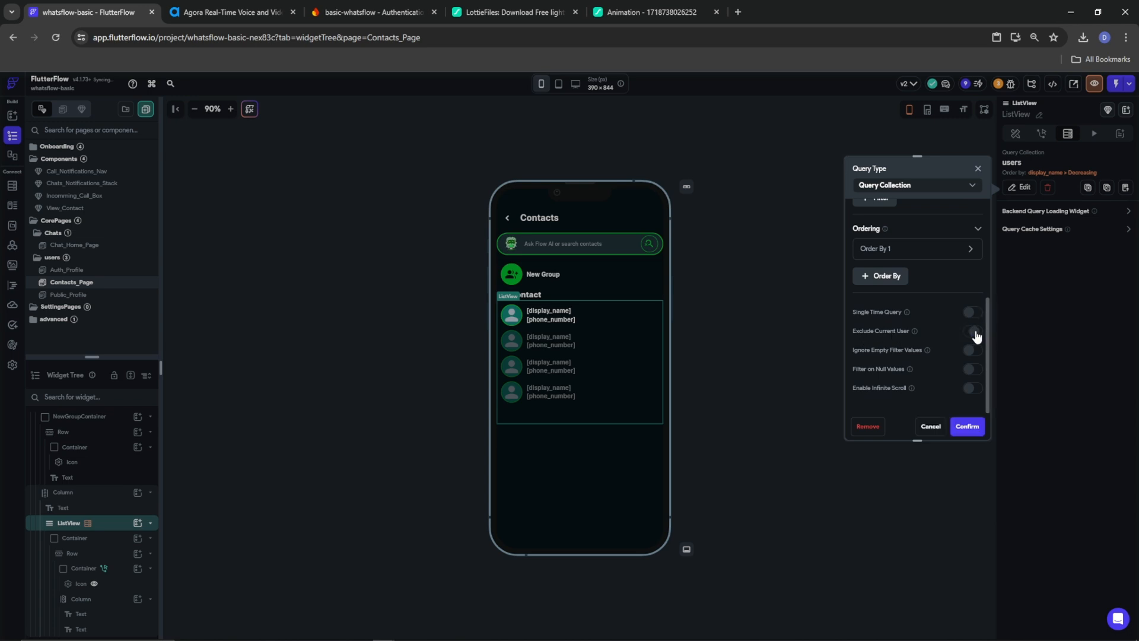
click(965, 427)
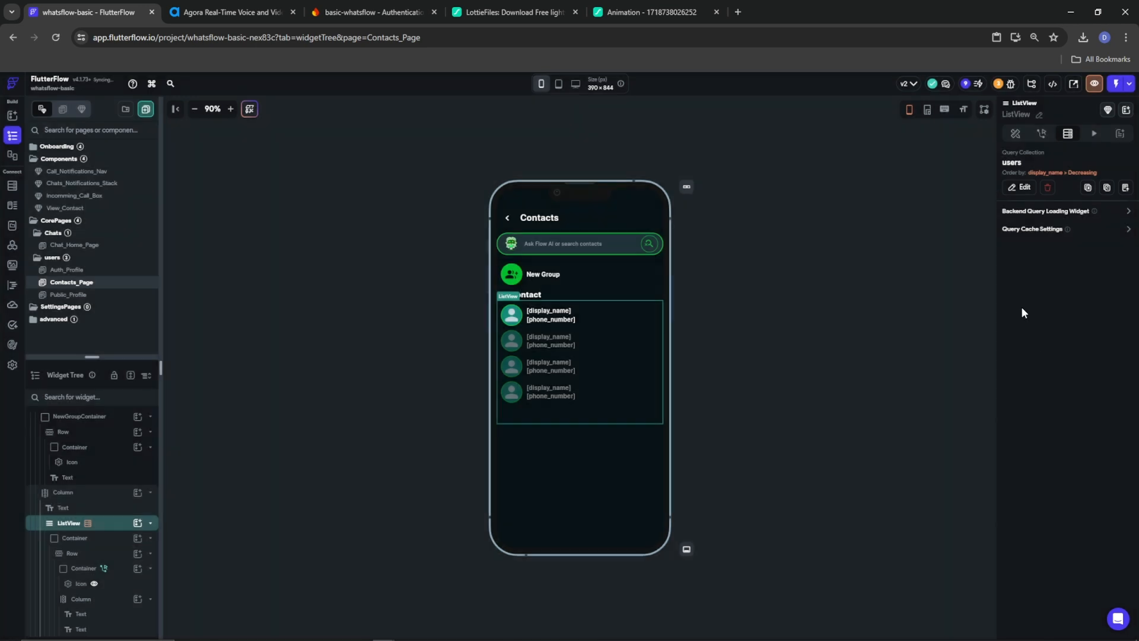
Make the contact name Text a conditional value whose condition starts with the listed user's Reference
click(540, 311)
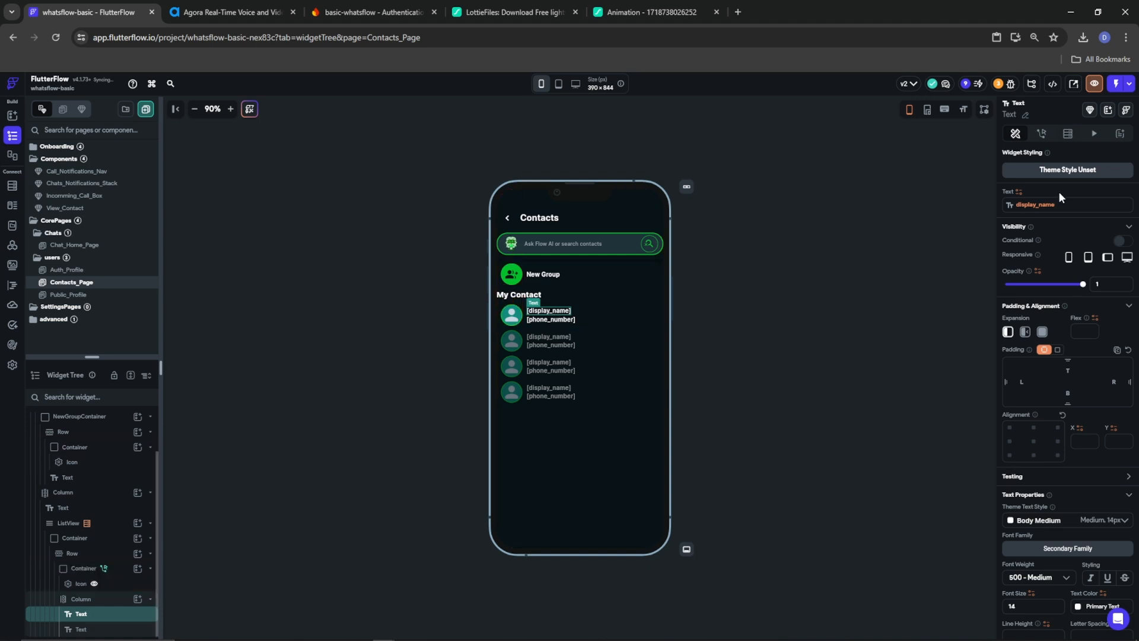
click(1047, 204)
click(963, 219)
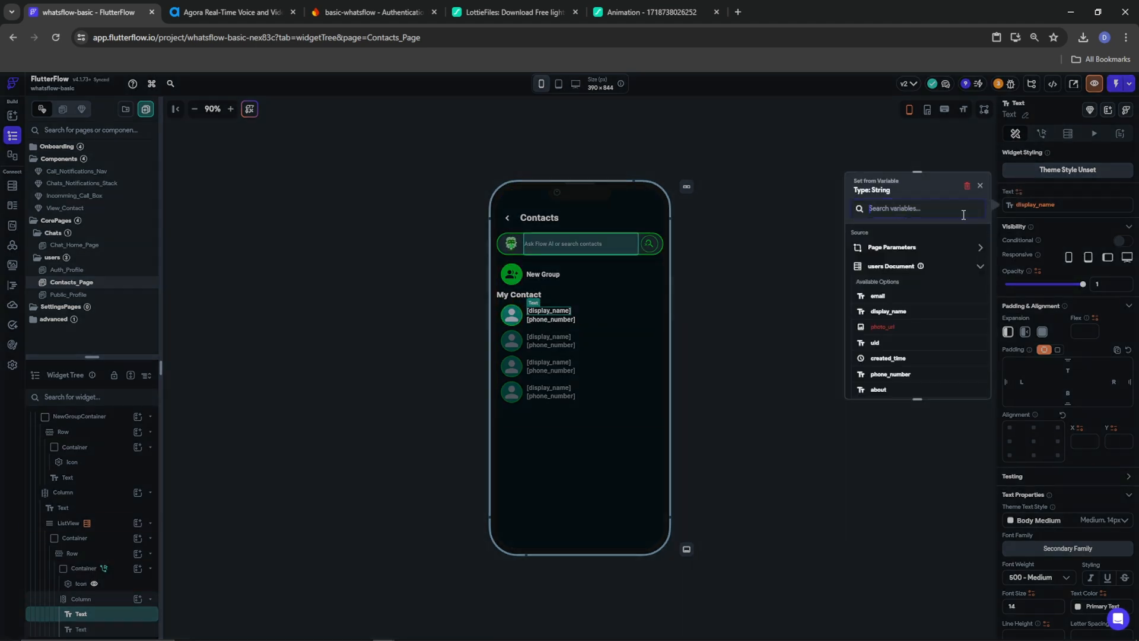
click(887, 272)
scroll(910, 365, down, 2)
click(915, 334)
click(903, 274)
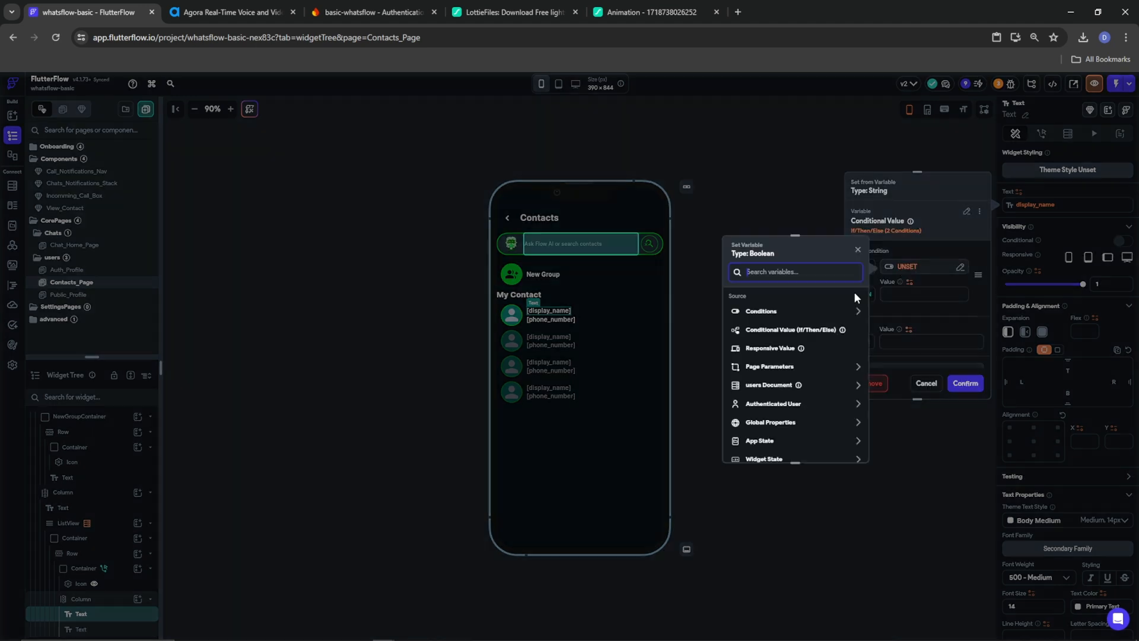
click(799, 309)
click(762, 341)
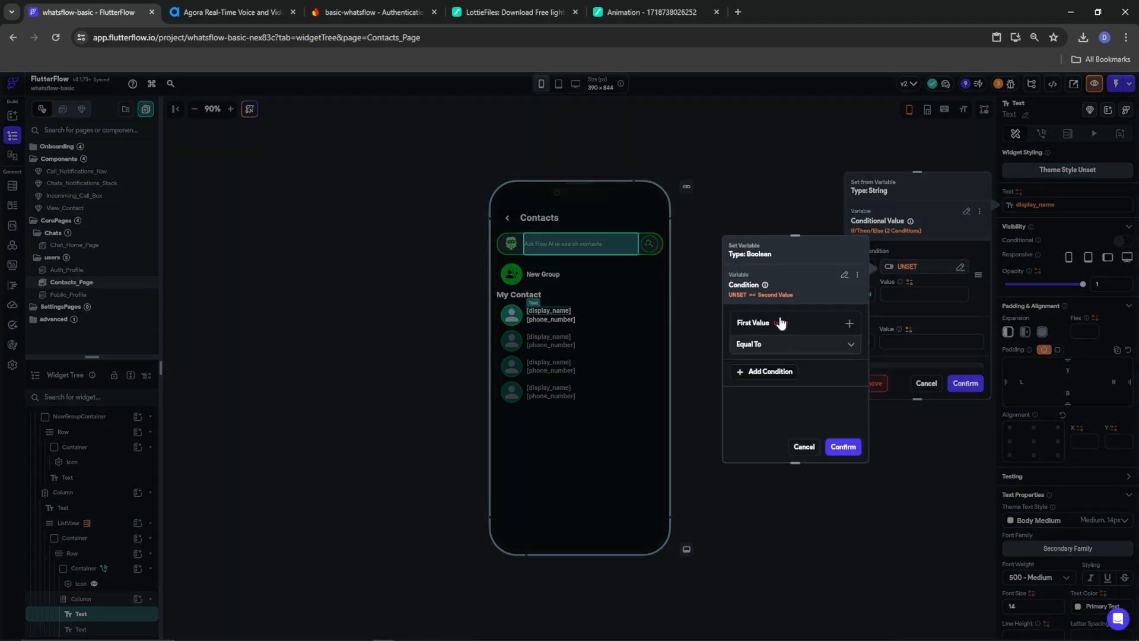
click(763, 341)
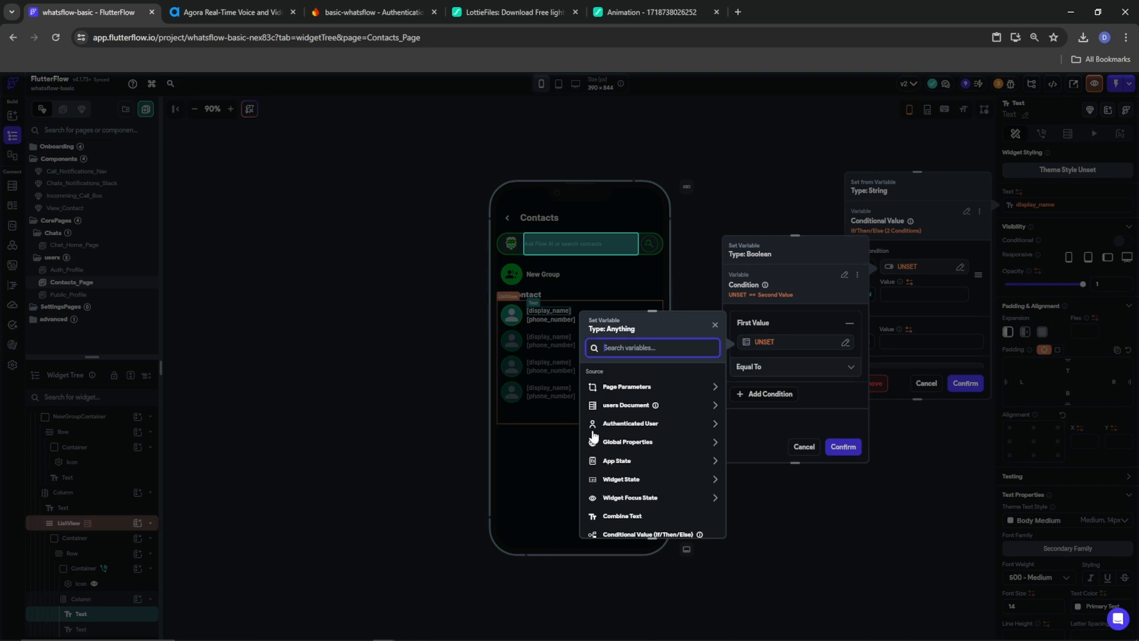
click(630, 405)
scroll(637, 457, down, 3)
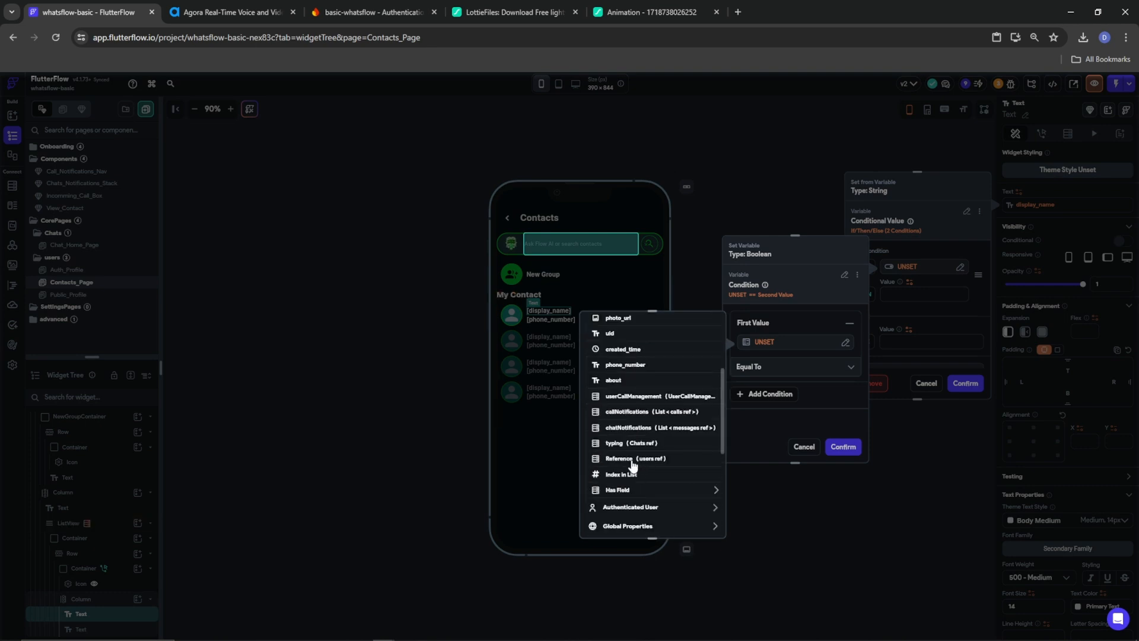
click(634, 459)
click(698, 520)
Compare that Reference for equality against the signed-in user's reference
click(778, 389)
click(762, 417)
click(630, 501)
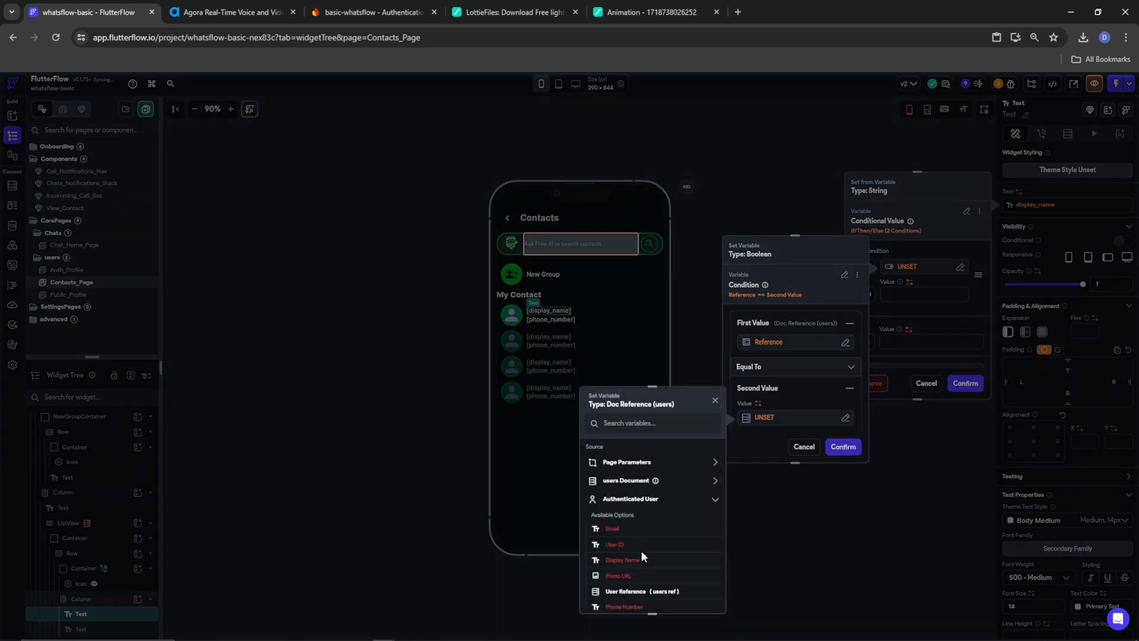
scroll(642, 558, down, 3)
click(634, 585)
click(699, 596)
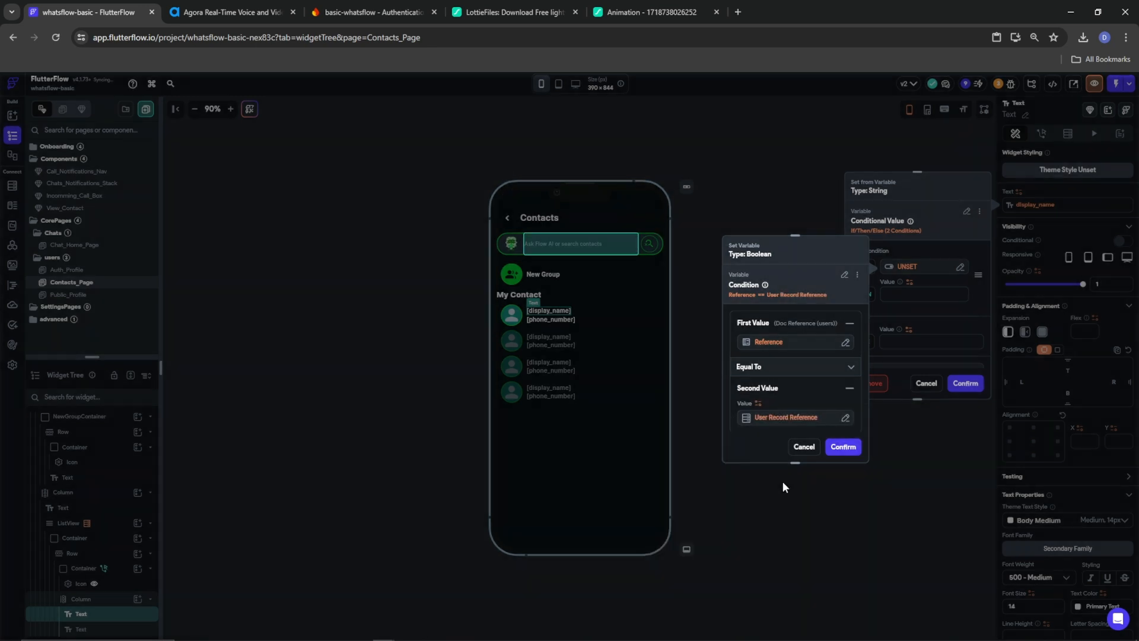
click(842, 446)
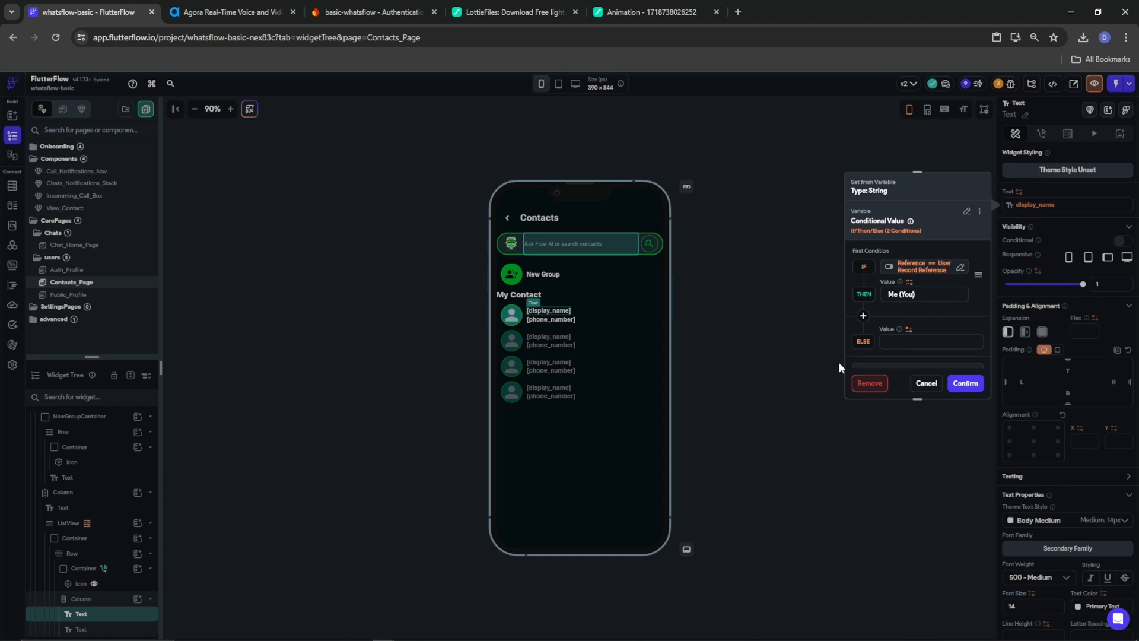
Show the contact's display_name otherwise, and apply the conditional name text
click(908, 330)
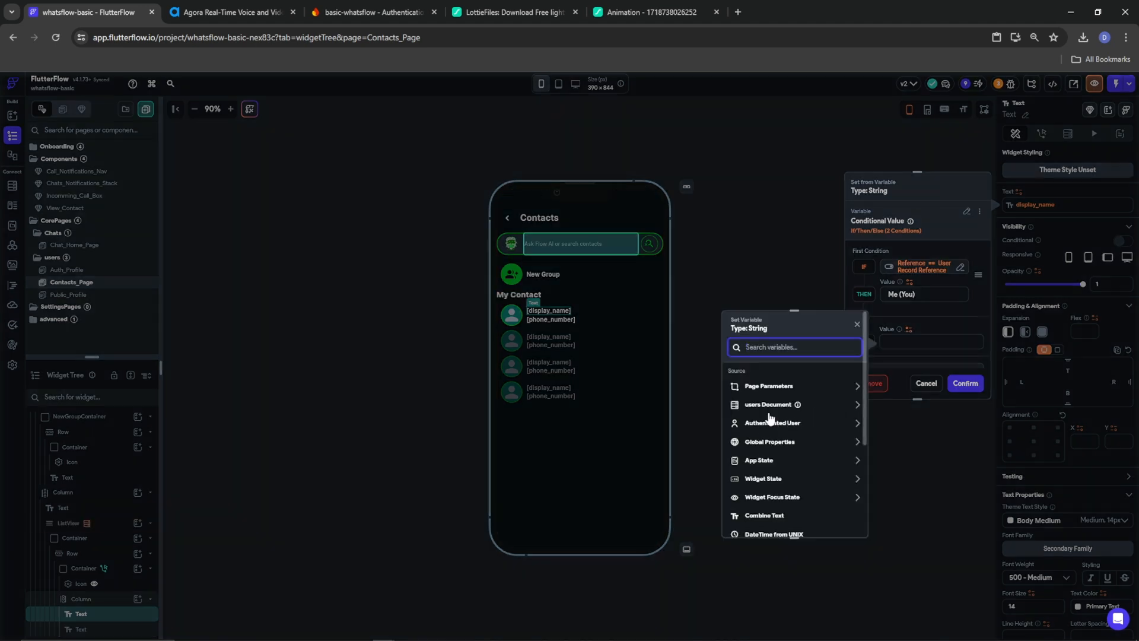
click(767, 451)
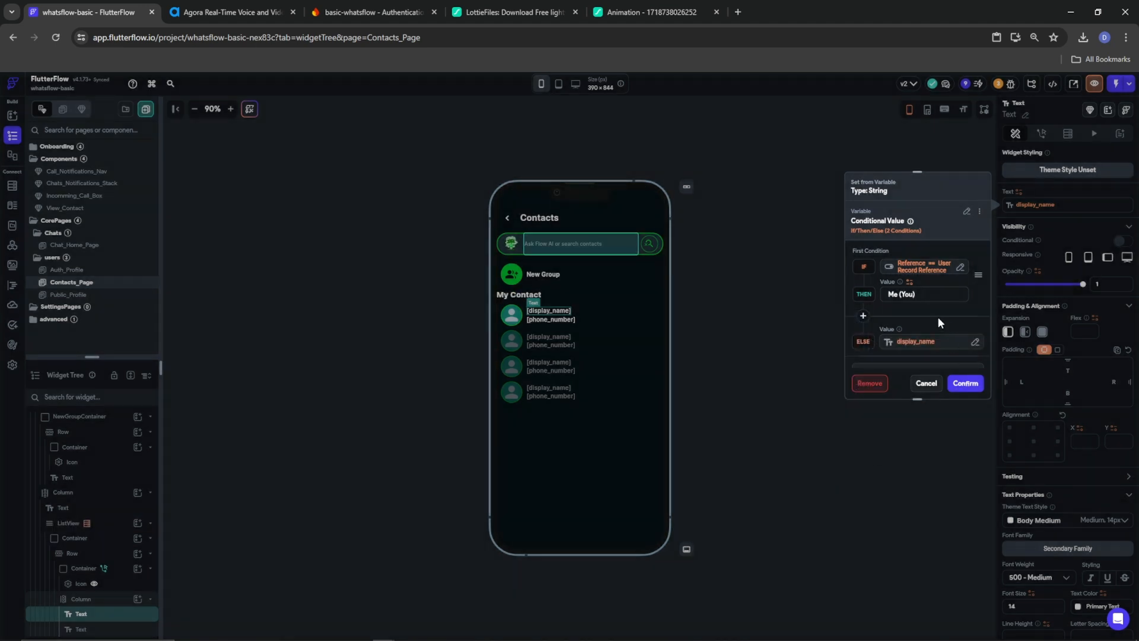
scroll(946, 361, down, 2)
click(966, 383)
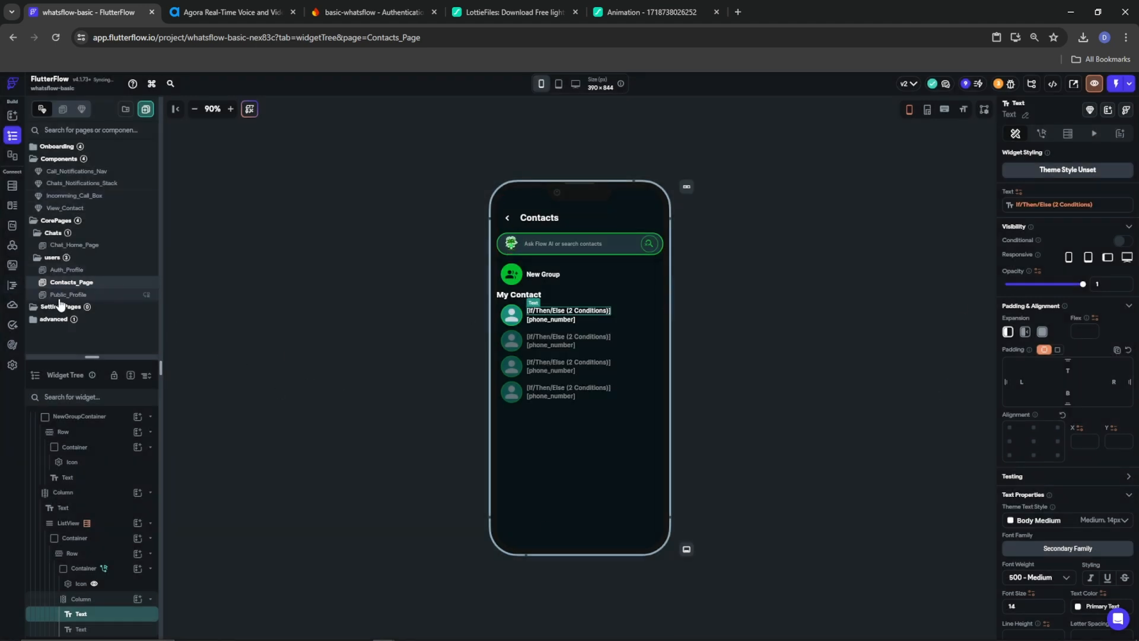
In the View_Contact component, select the voice call IconButton
click(65, 209)
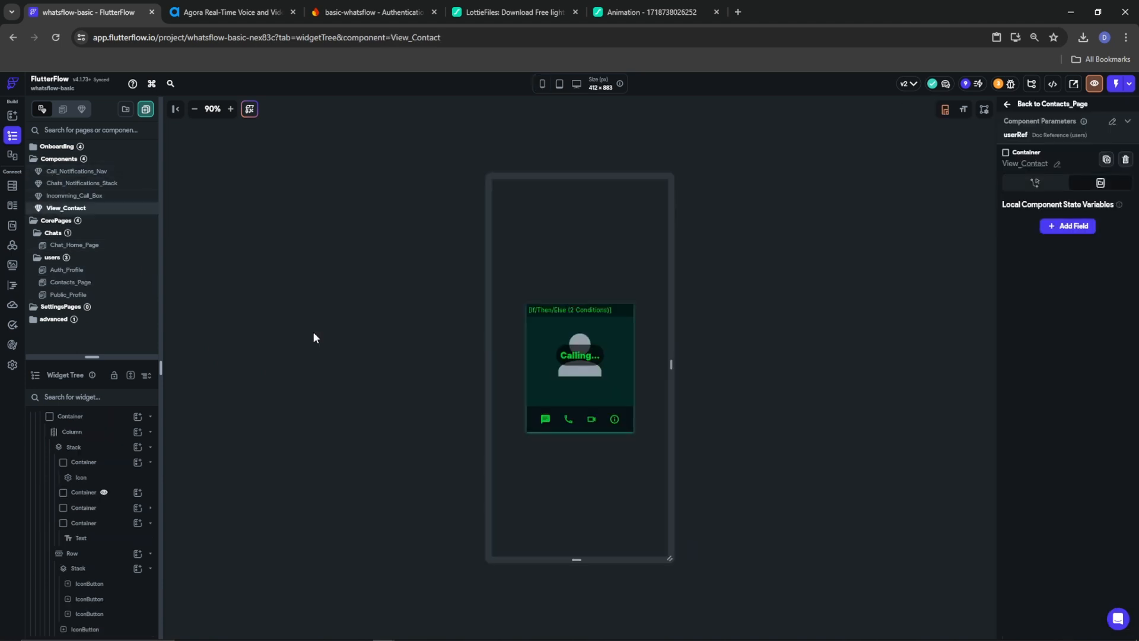
click(614, 420)
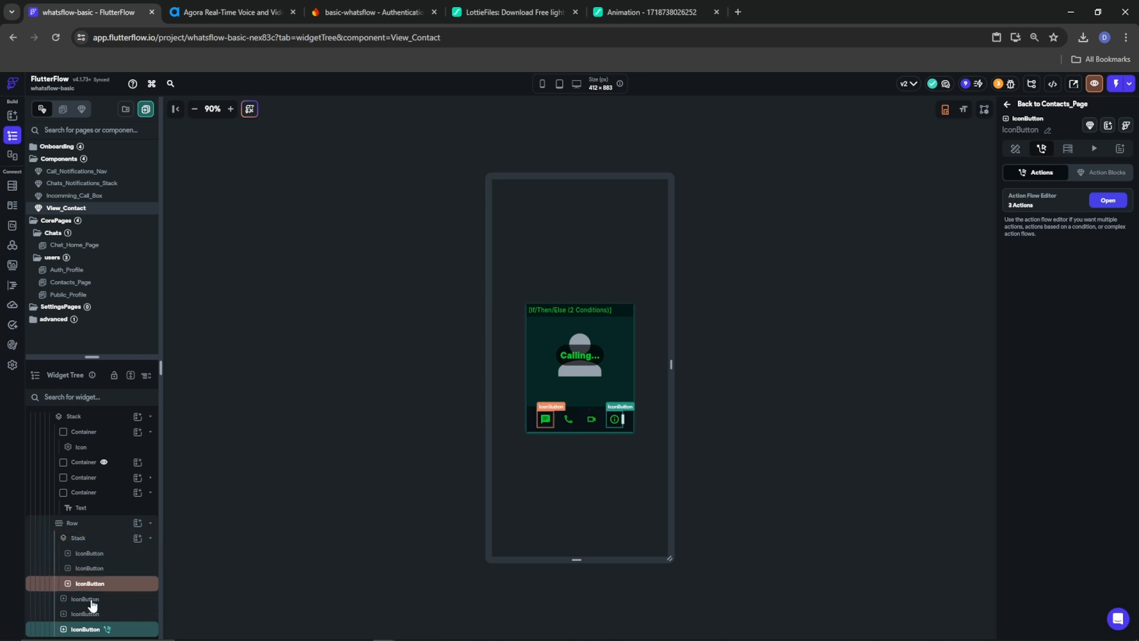
click(85, 617)
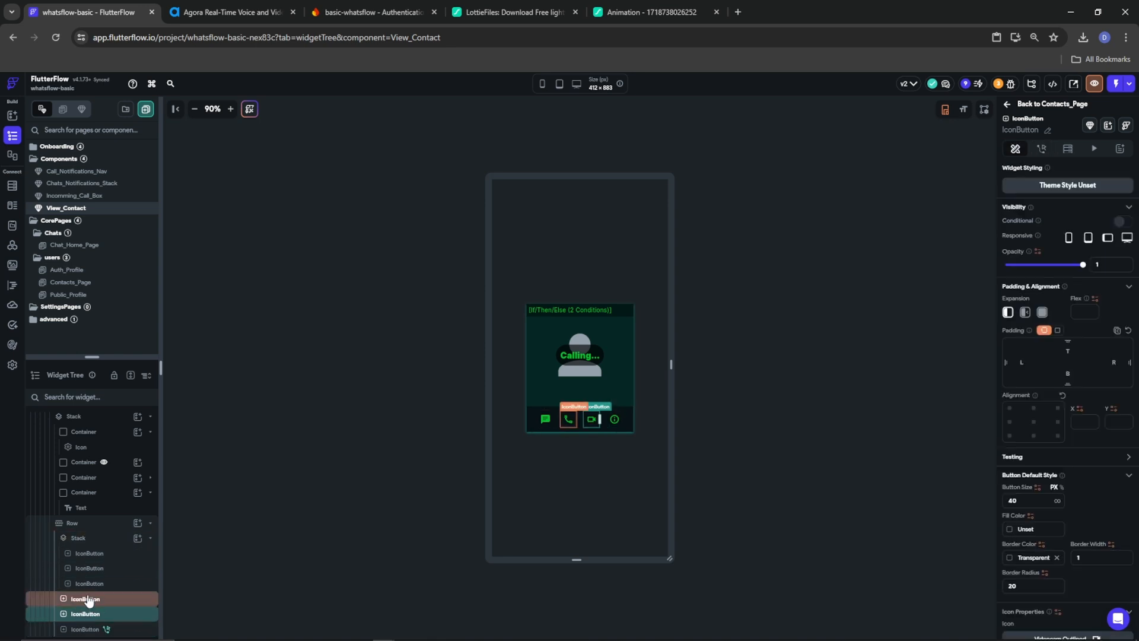
click(85, 600)
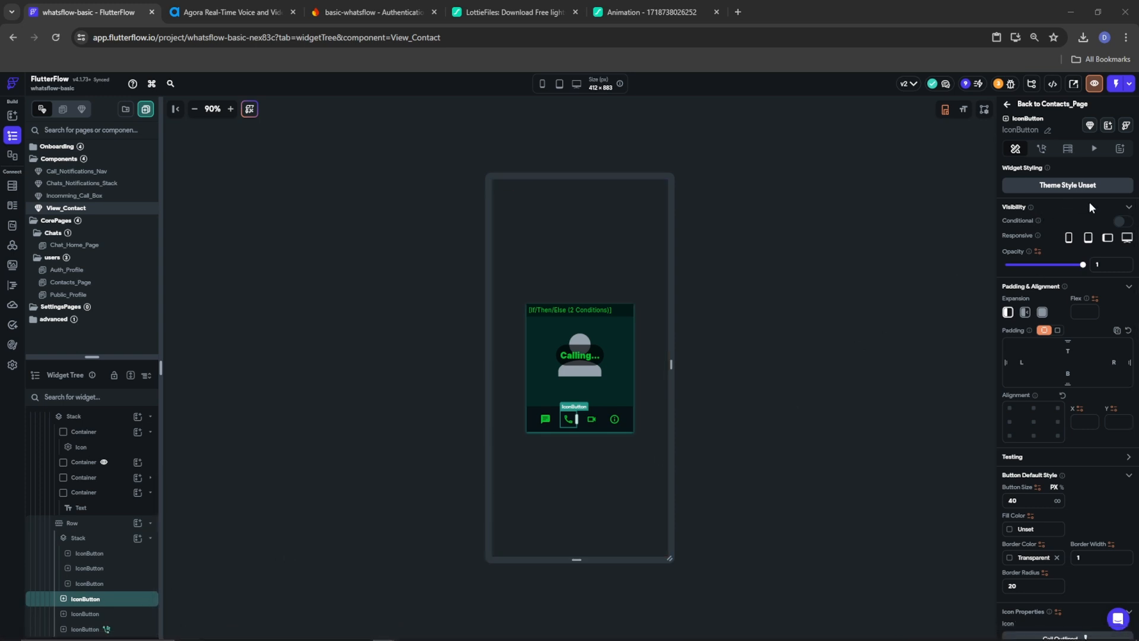
Give the call button conditional visibility with a single condition on userRef
click(1119, 223)
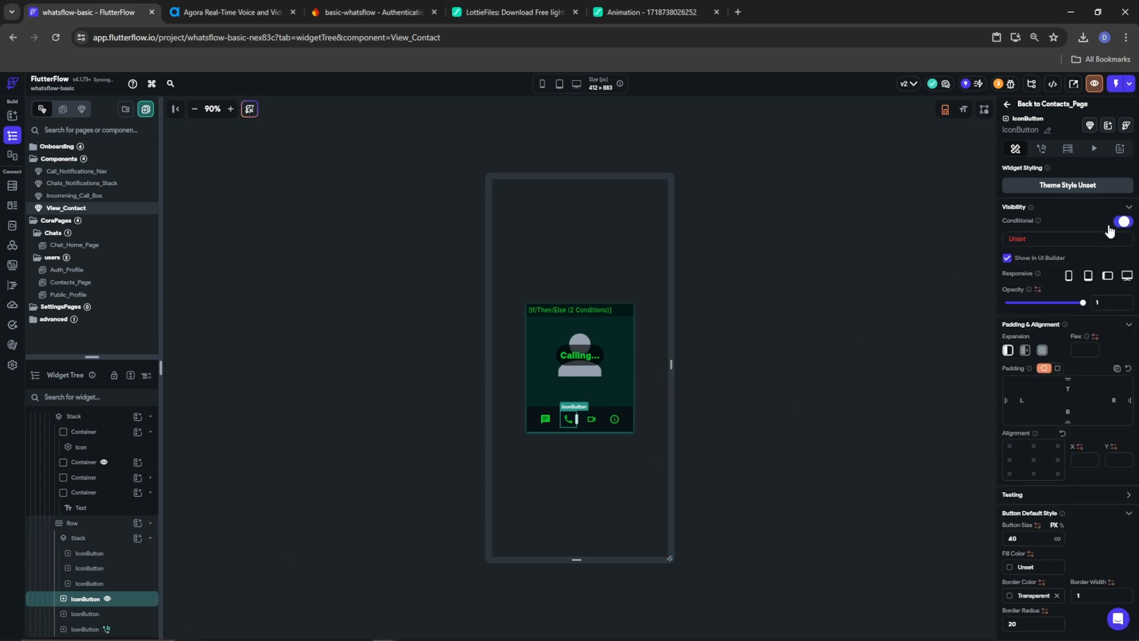
click(1029, 240)
click(884, 285)
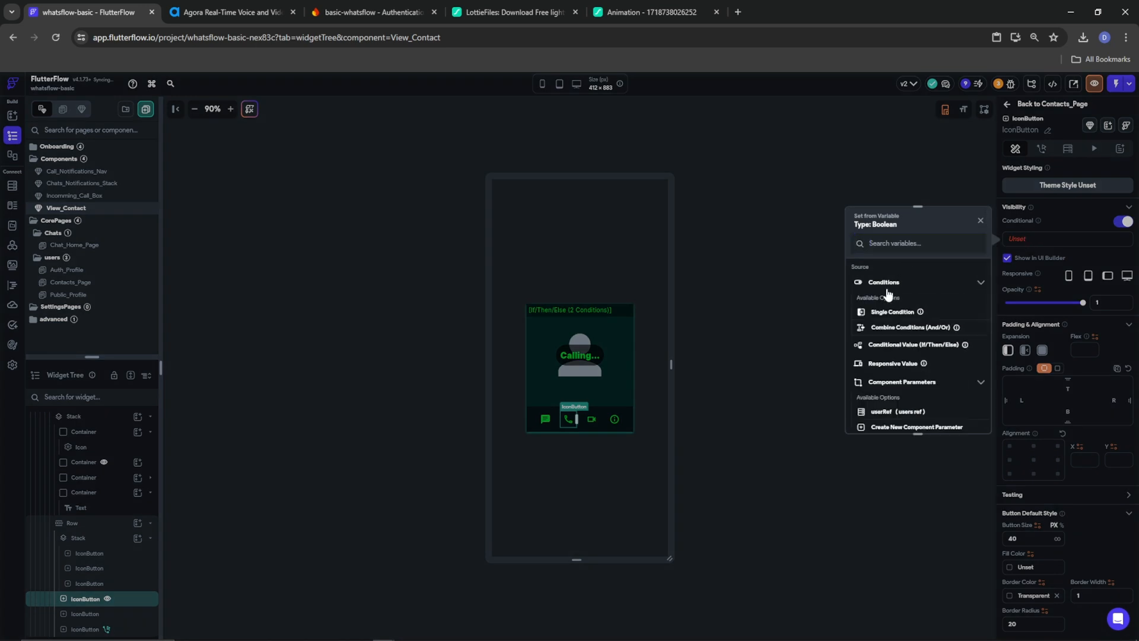
click(888, 308)
click(902, 299)
click(887, 313)
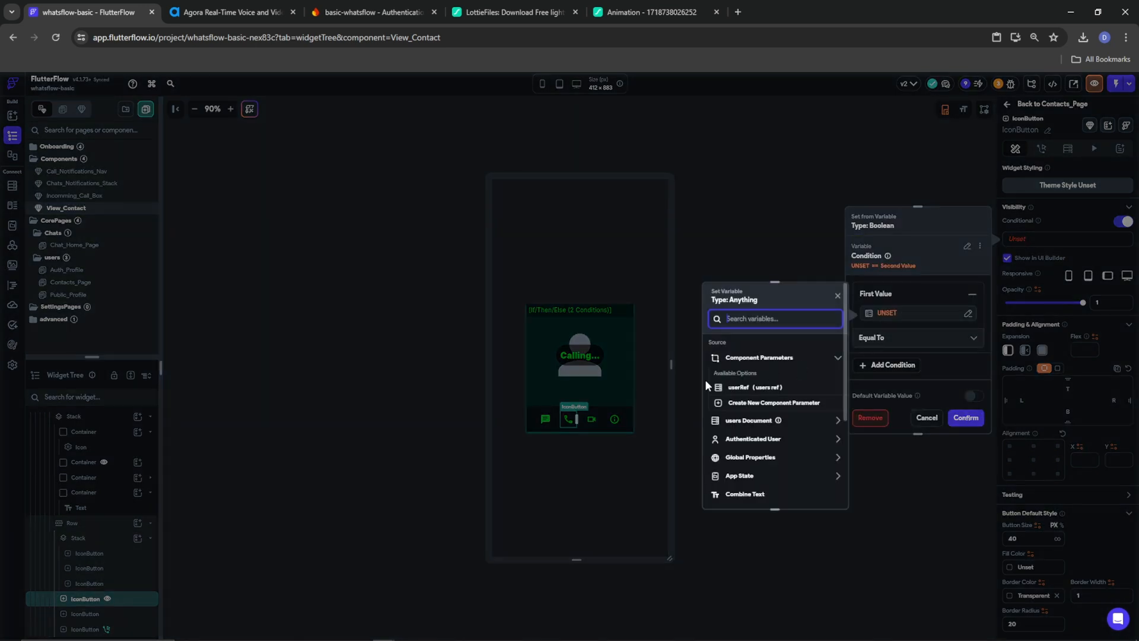
click(735, 387)
click(823, 493)
Complete the condition as userRef Not Equal To the signed-in user's reference
click(894, 359)
click(893, 388)
click(752, 514)
scroll(753, 533, down, 3)
click(757, 459)
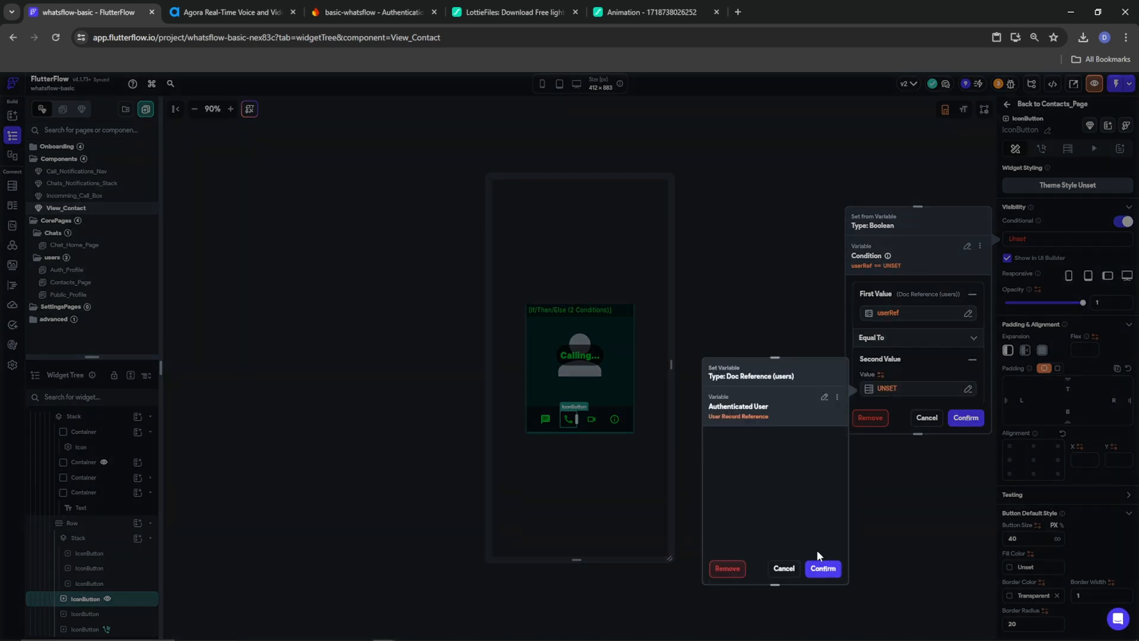
click(823, 568)
scroll(949, 300, down, 2)
scroll(949, 300, up, 2)
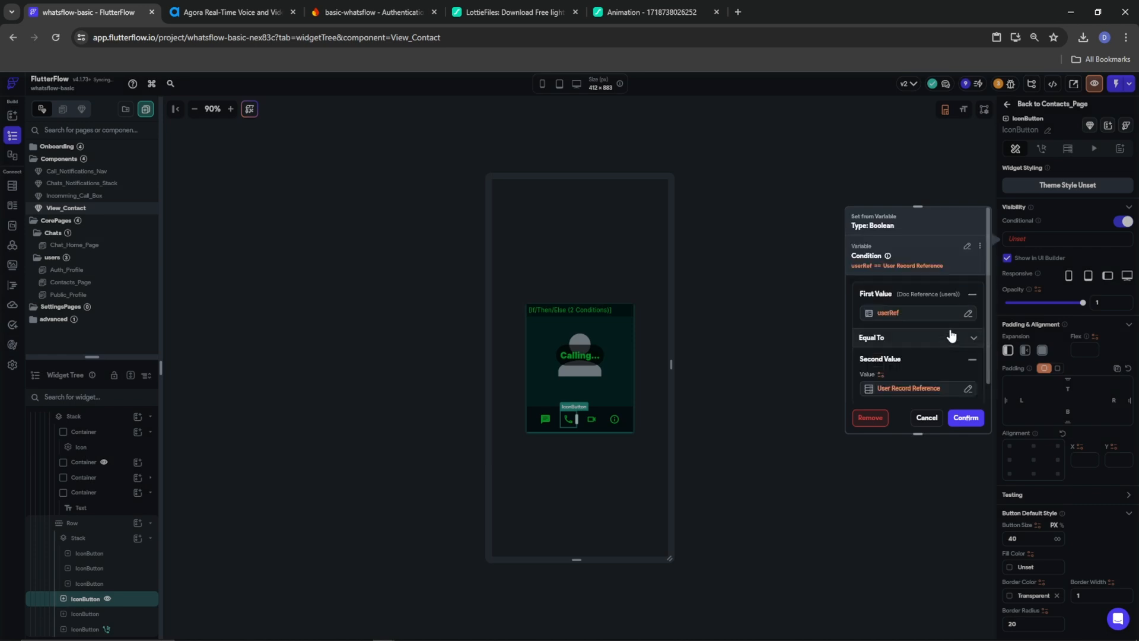
scroll(938, 362, down, 2)
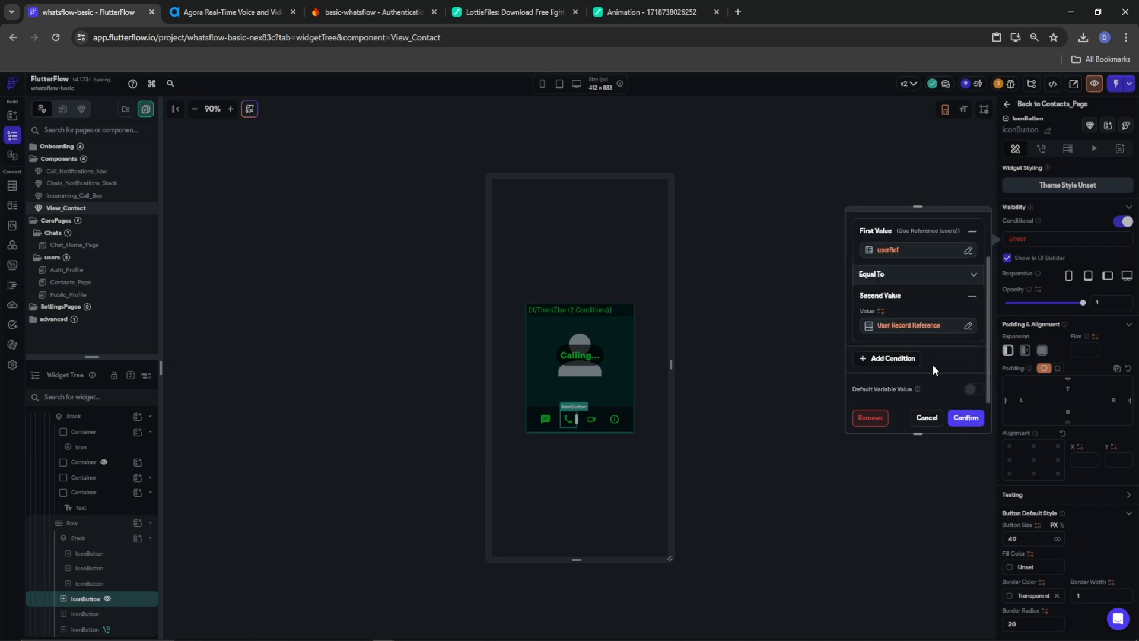
click(890, 274)
click(893, 297)
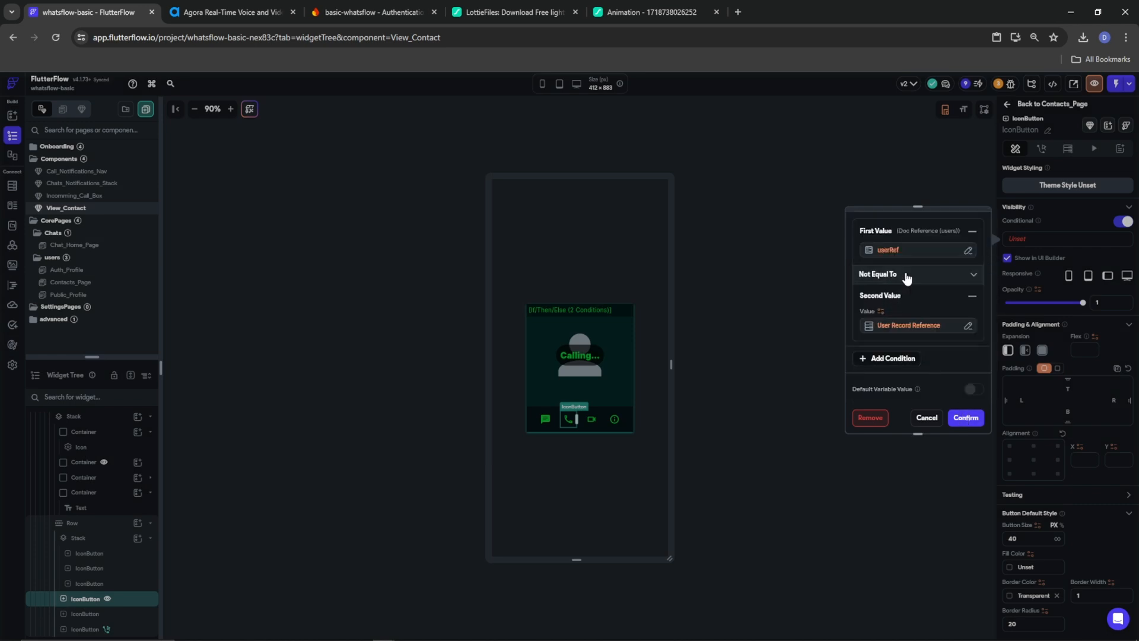
click(966, 417)
Copy the visibility condition and paste it onto the video call IconButton
click(1064, 242)
click(979, 246)
click(934, 265)
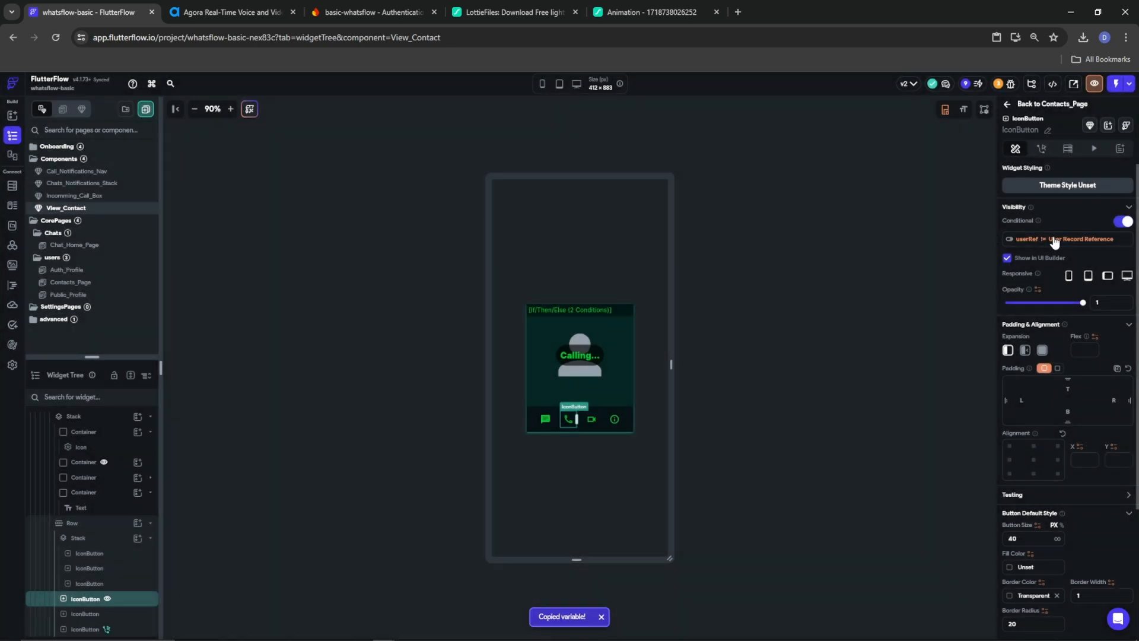
click(591, 419)
click(1121, 223)
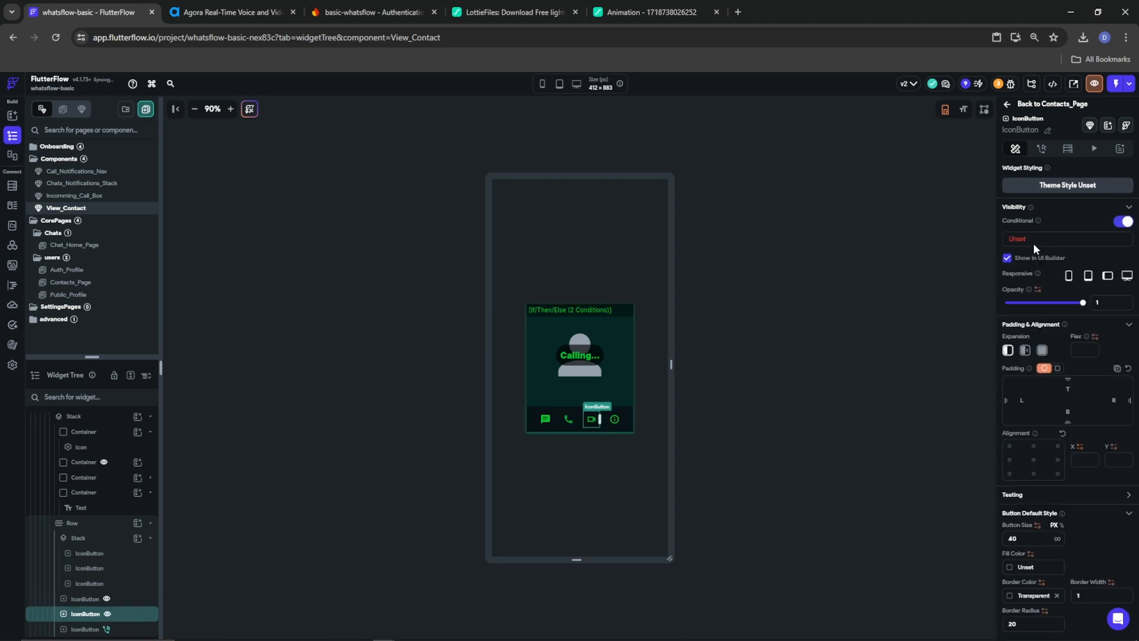
click(1035, 240)
click(966, 225)
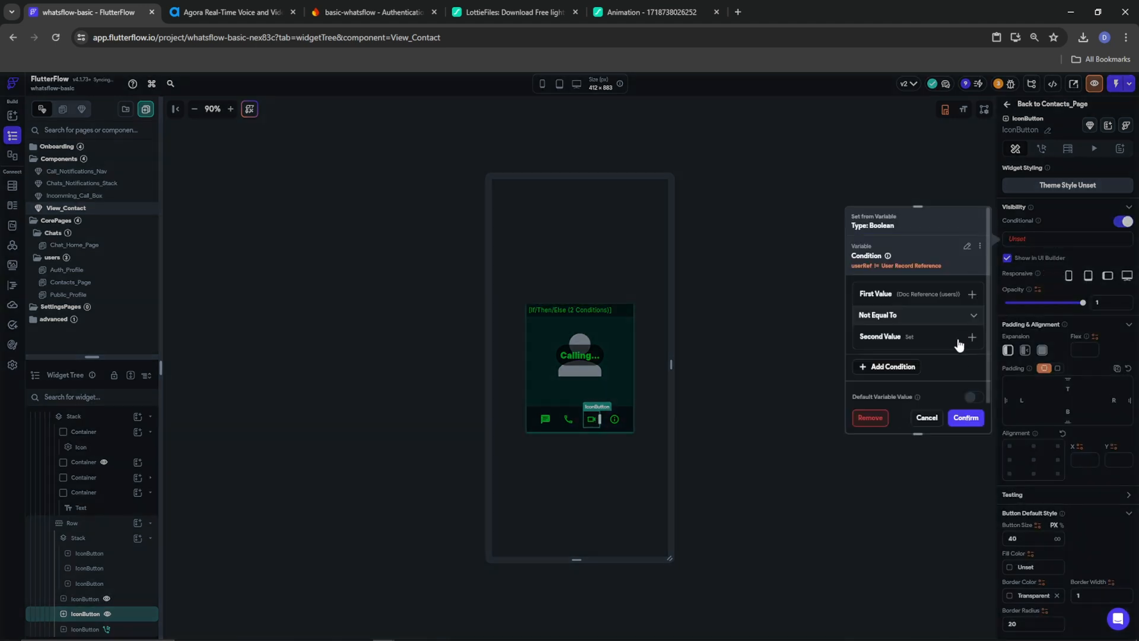
click(964, 418)
Add a Boolean local component state field named callingUser to View_Contact
click(345, 396)
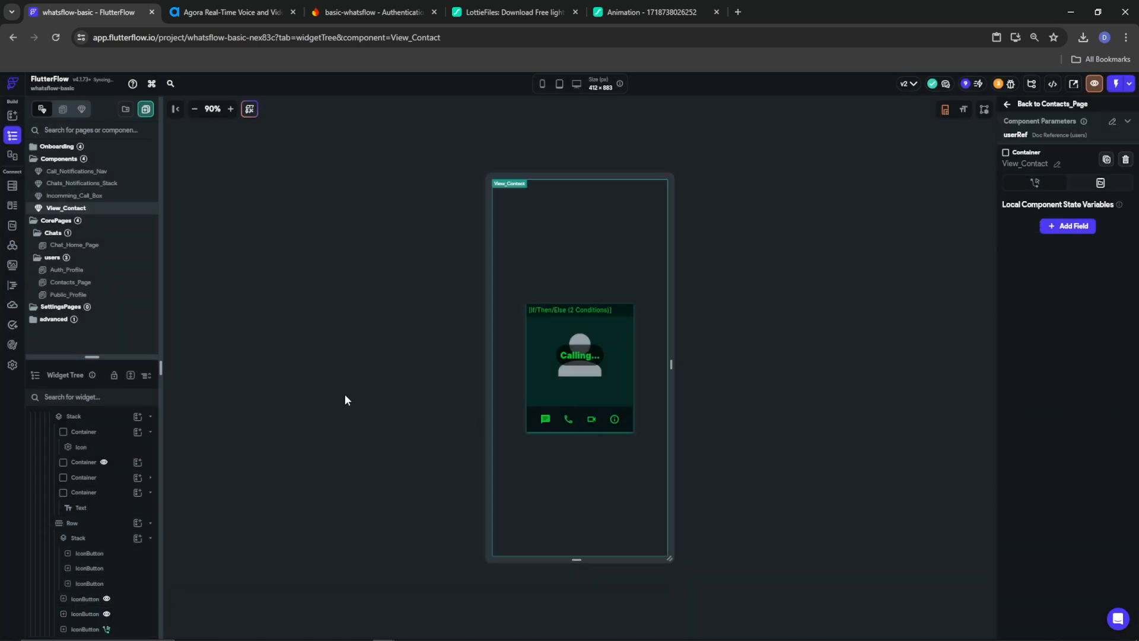
click(572, 365)
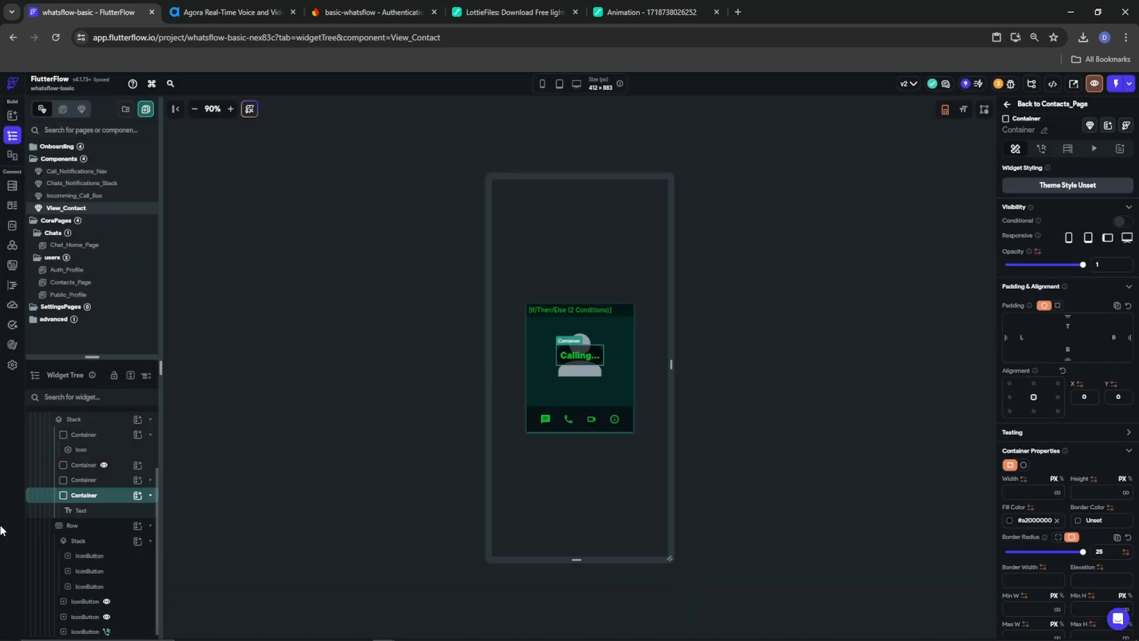
scroll(41, 488, up, 3)
click(491, 425)
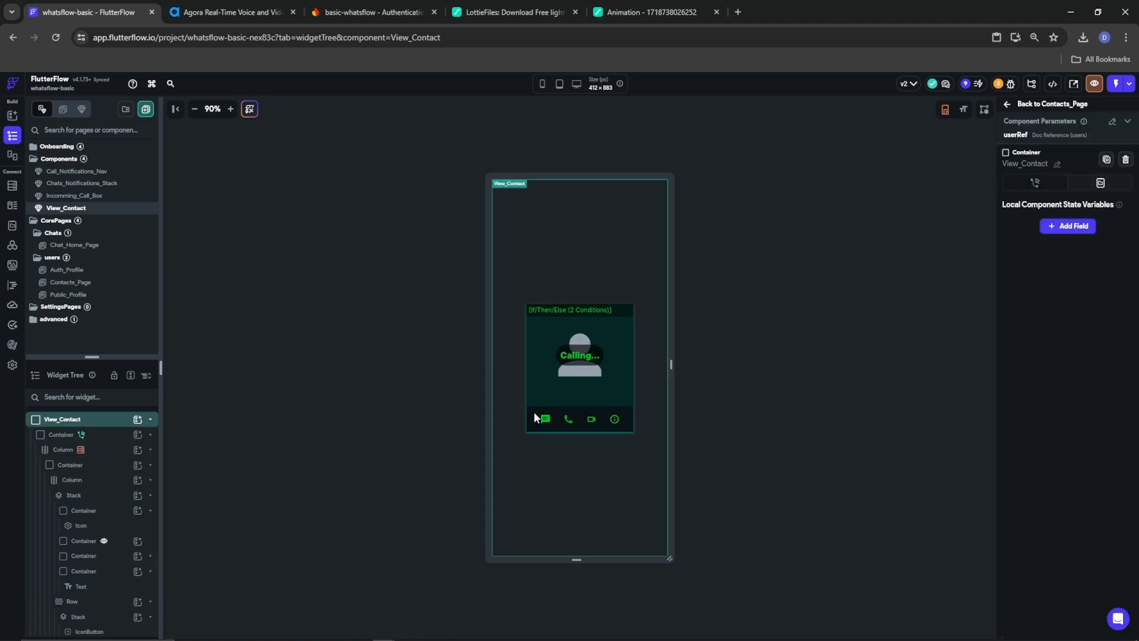
click(1068, 226)
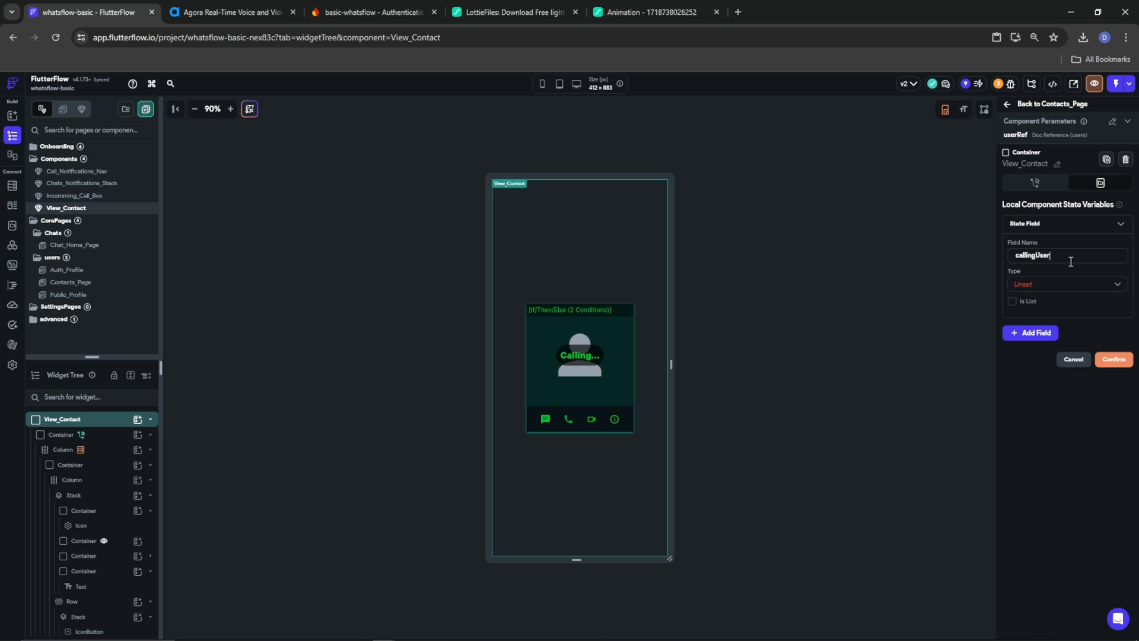
click(1027, 286)
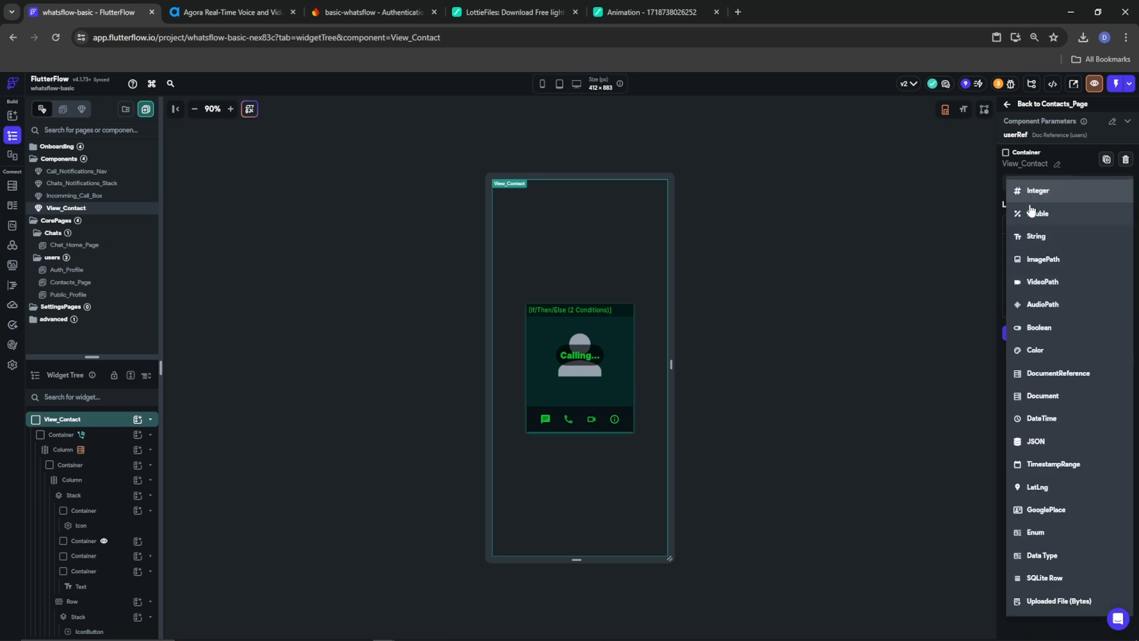
click(1039, 328)
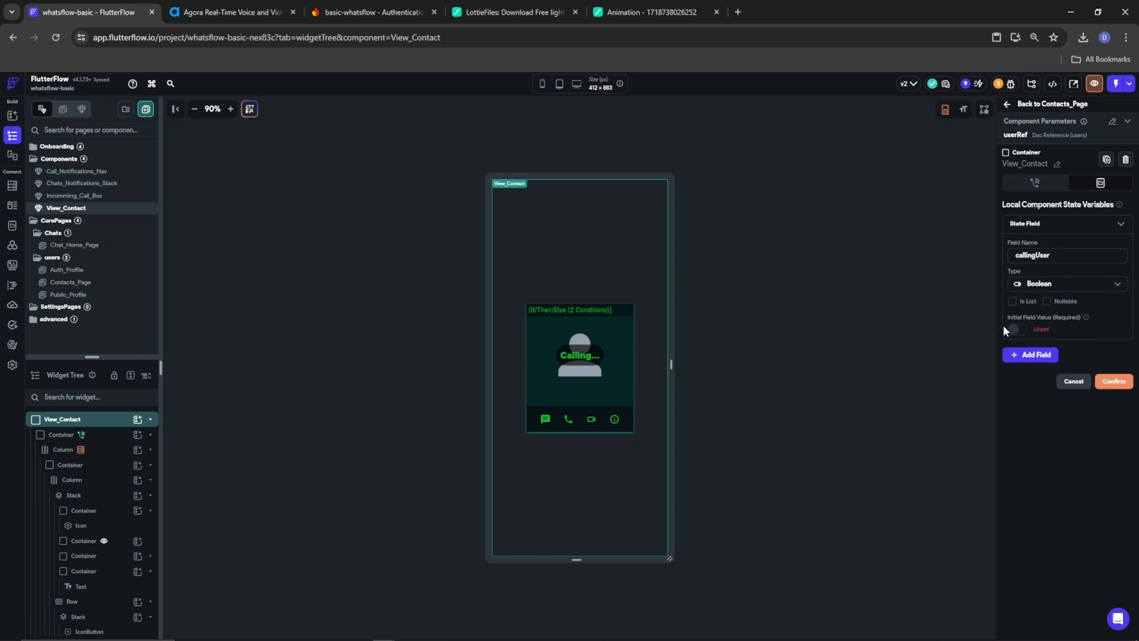
click(1017, 330)
click(1113, 381)
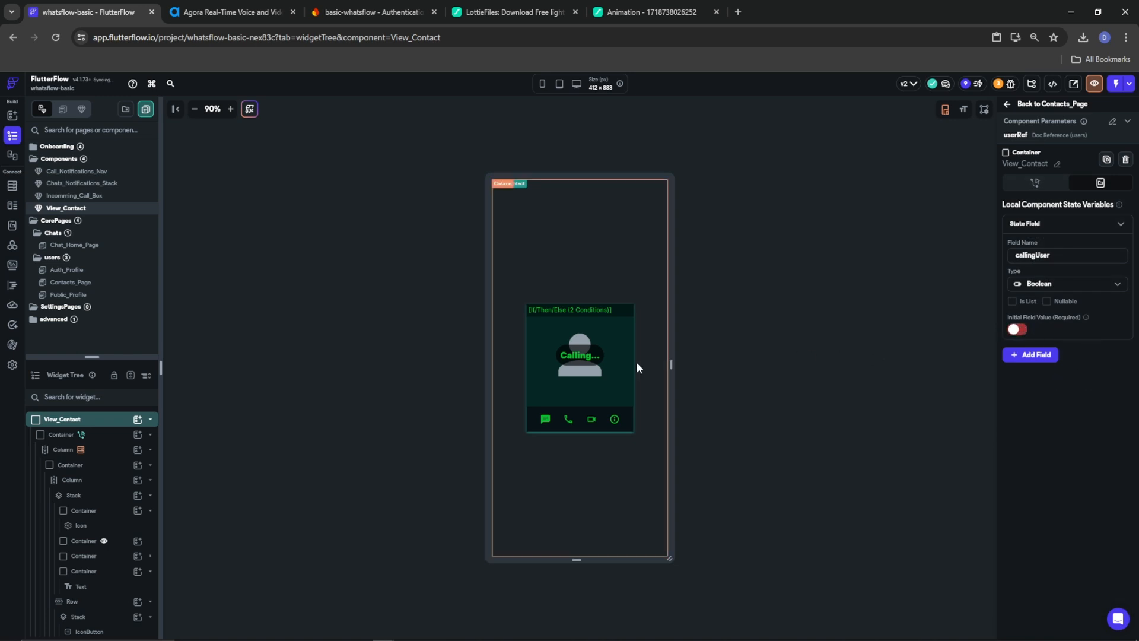
Make the Calling... container visible only when Component State callingUser is true
click(579, 355)
click(1041, 148)
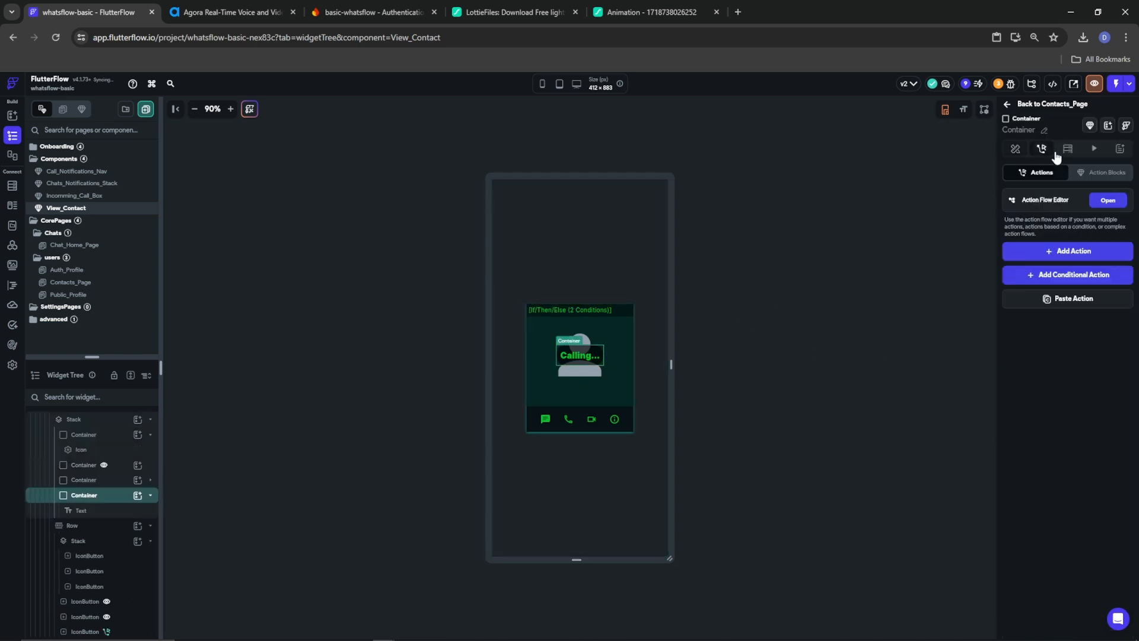
click(1014, 149)
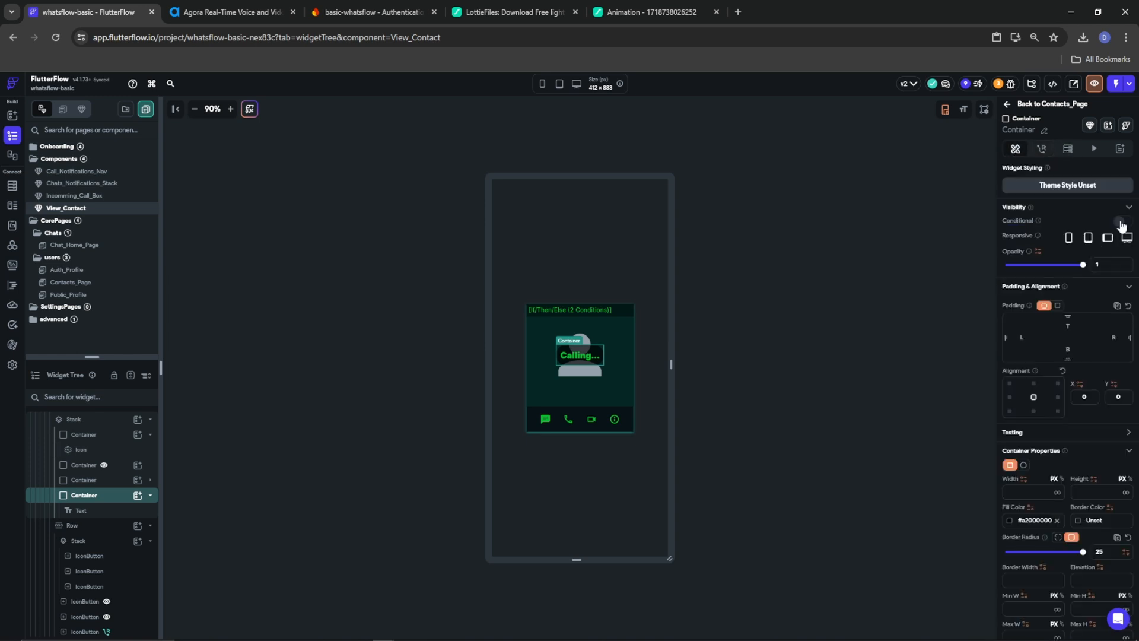
click(1120, 225)
click(1020, 238)
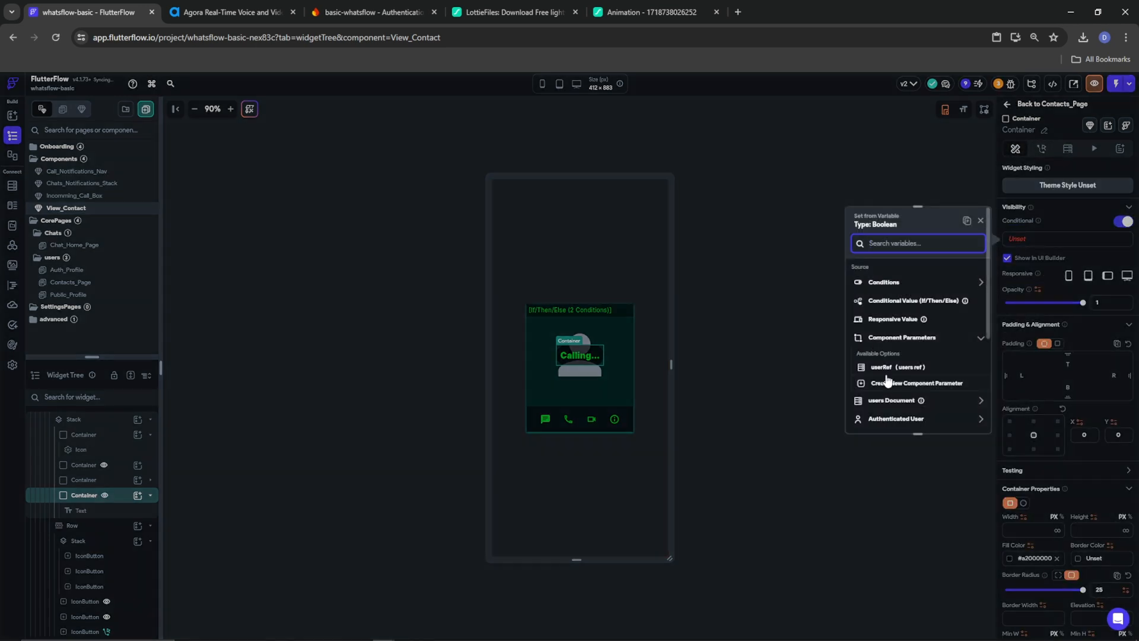
scroll(888, 401, down, 2)
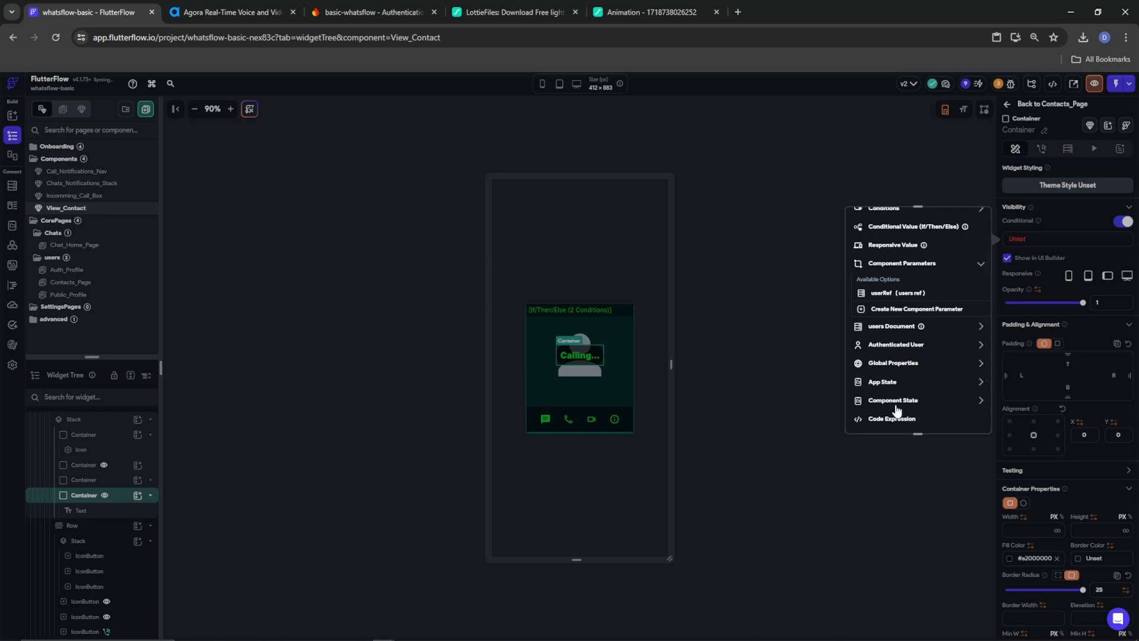
click(899, 407)
click(902, 369)
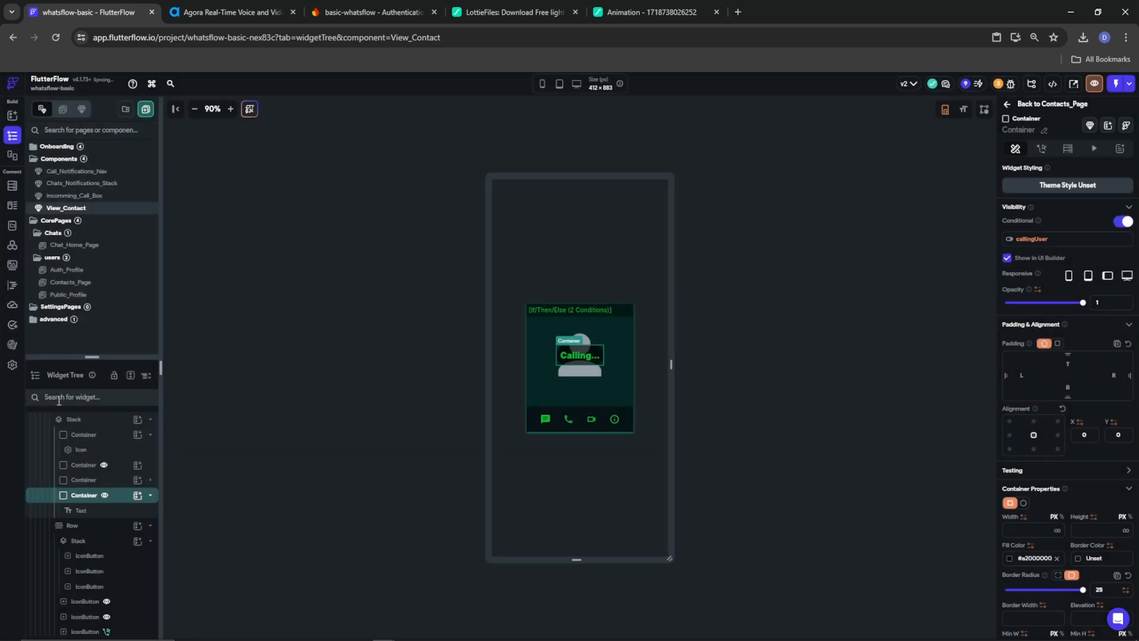
Have Chat_Home_Page's floating button navigate to Contacts_Page using a 250 ms Slide Up transition
click(89, 245)
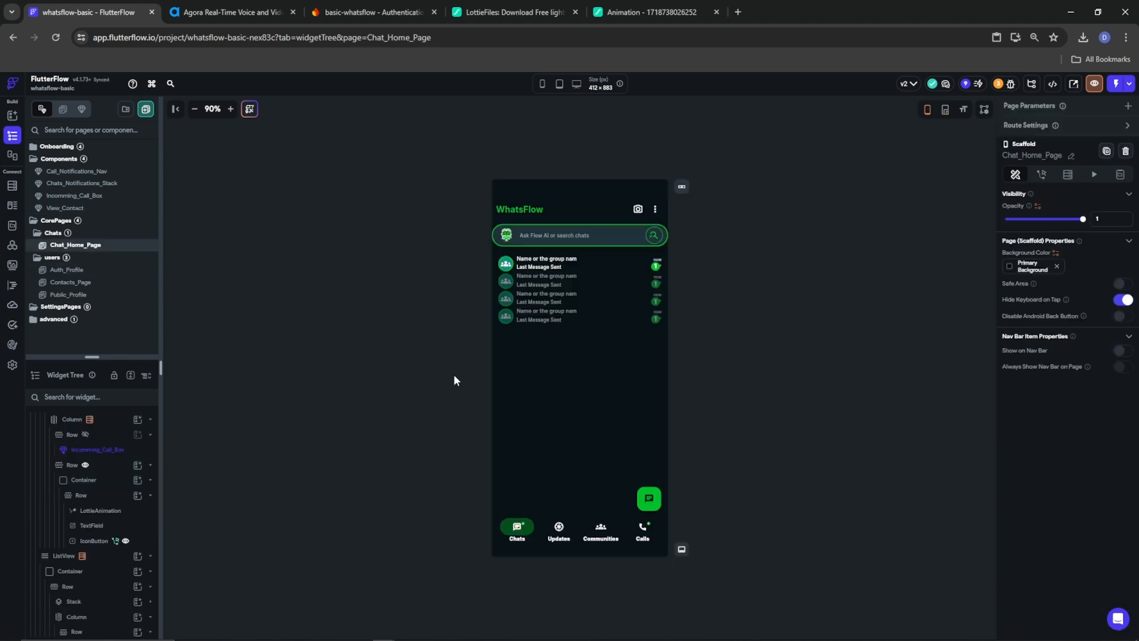
click(649, 498)
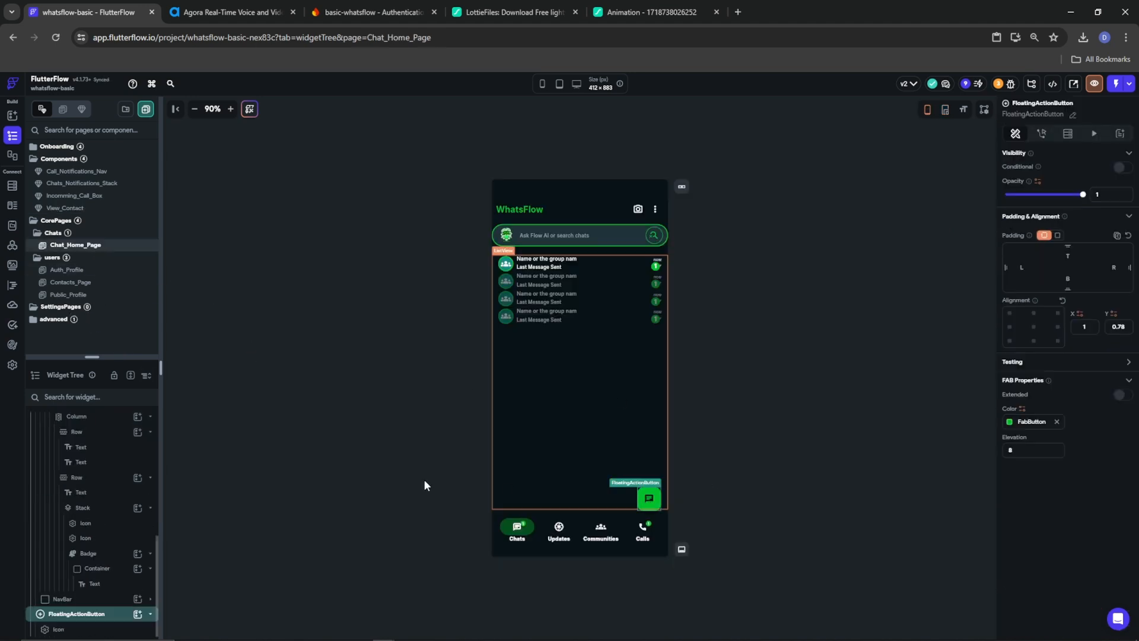
click(1041, 133)
click(1073, 237)
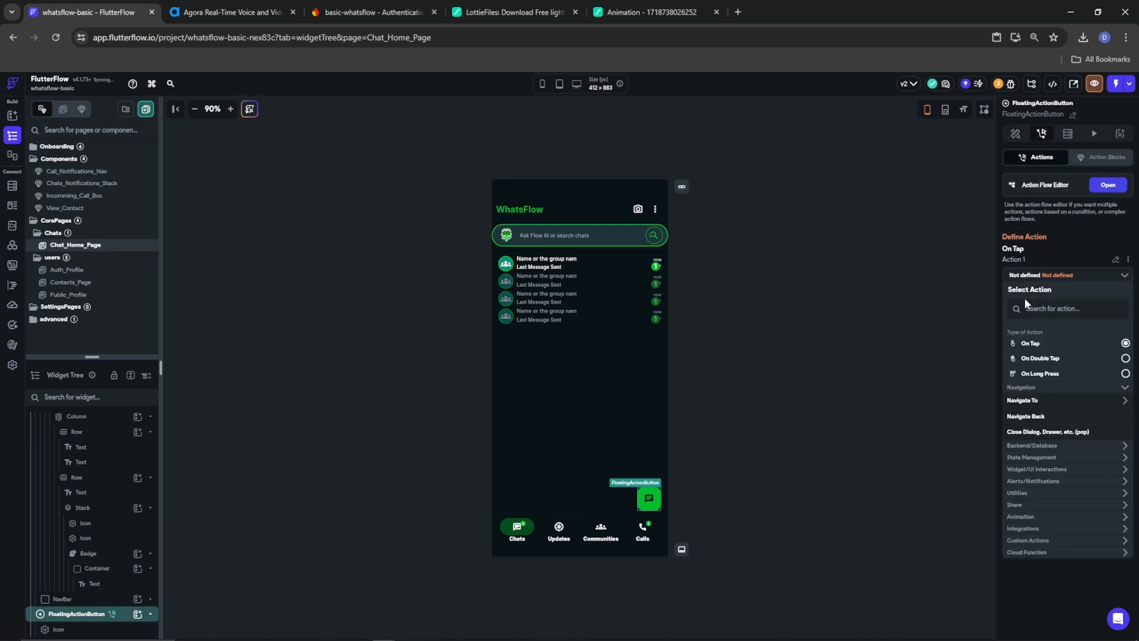
click(1038, 401)
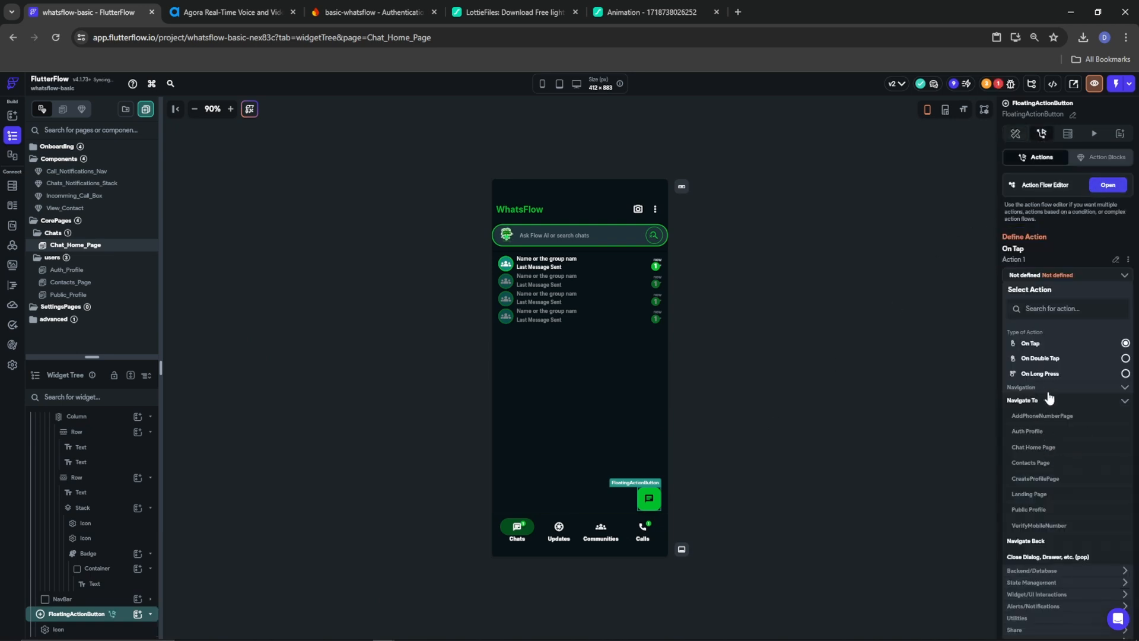
click(1035, 463)
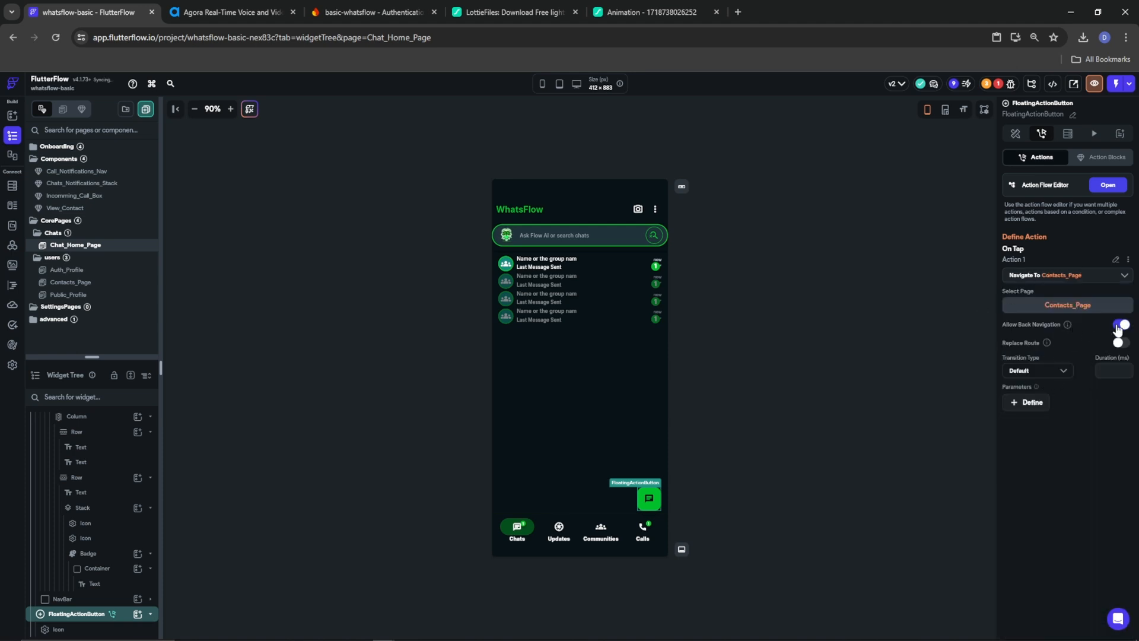
click(1045, 370)
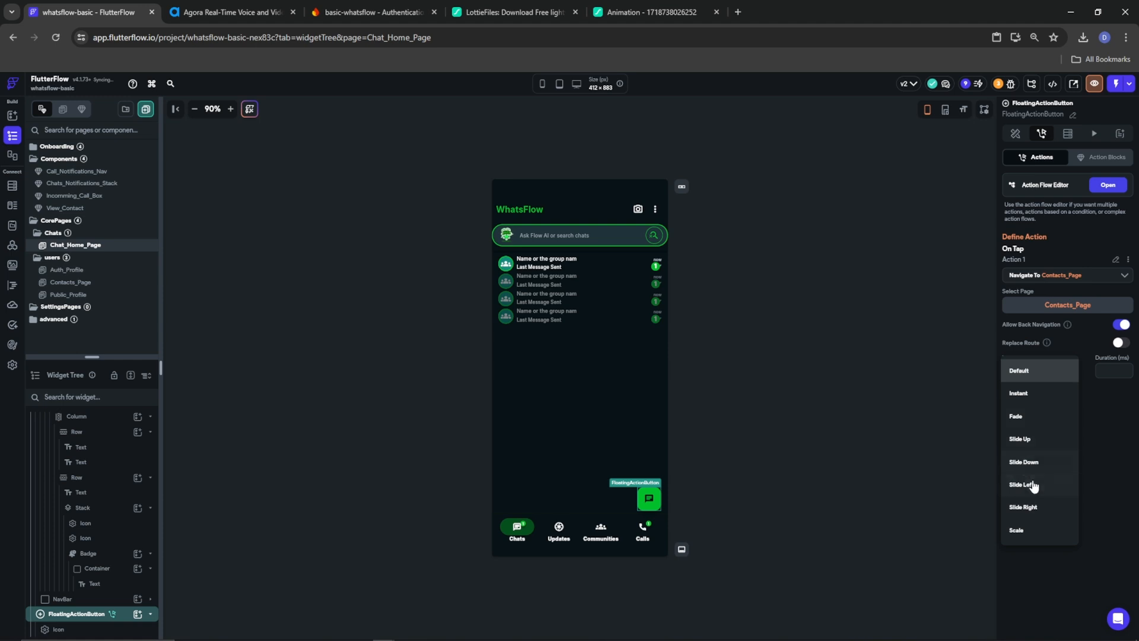
click(1022, 439)
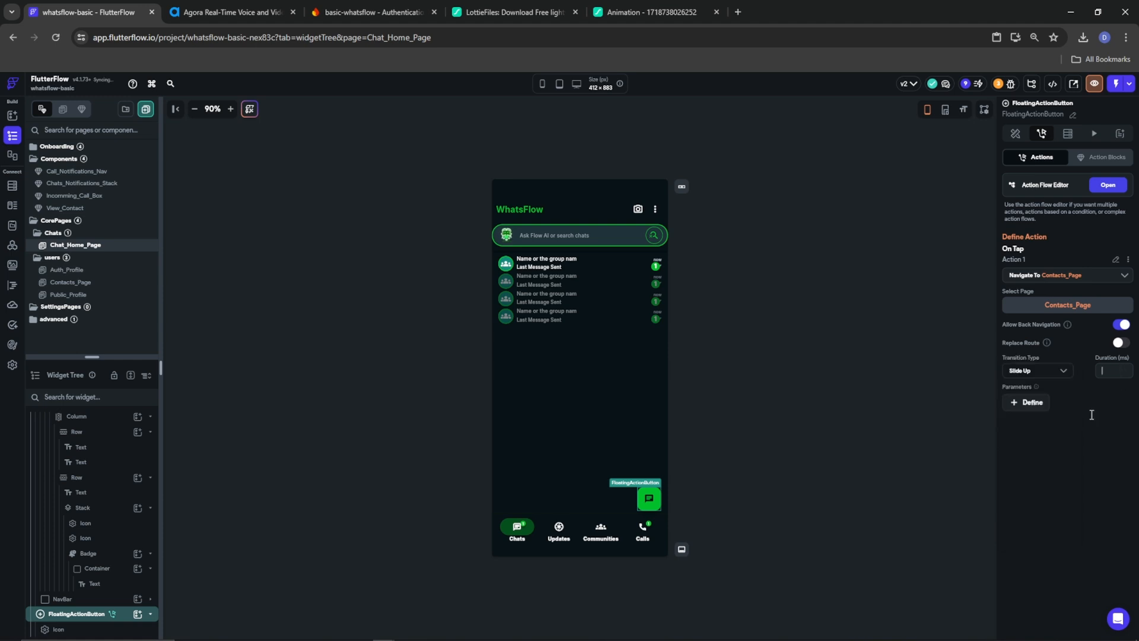
text(250)
click(281, 343)
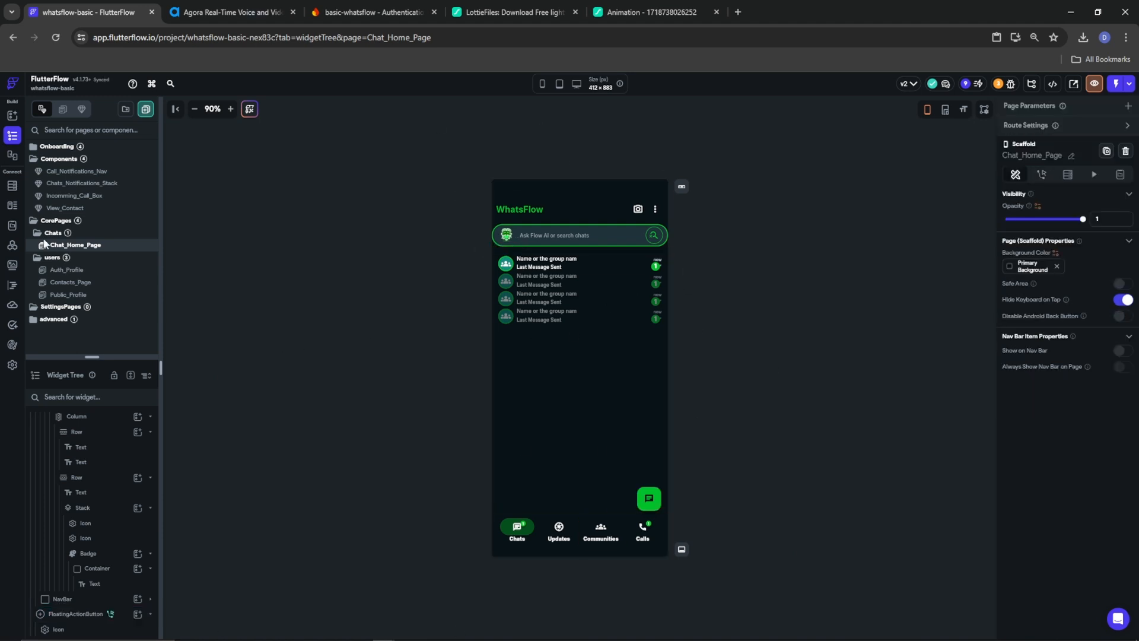
Look over the Public_Profile, Auth_Profile and Contacts_Page pages
click(84, 295)
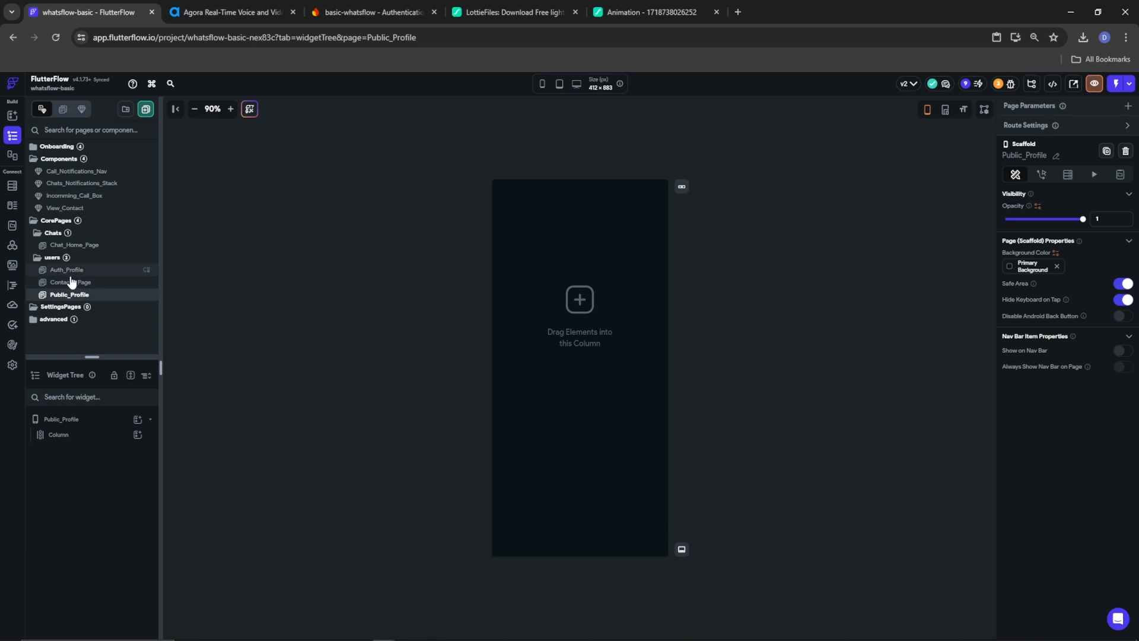
click(61, 273)
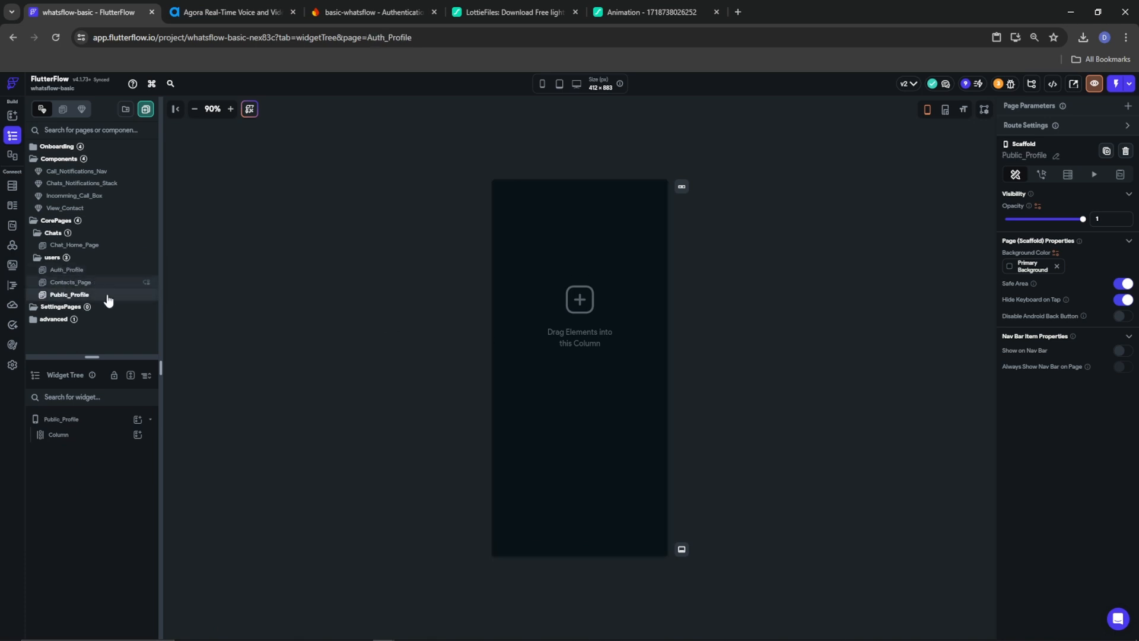
click(72, 286)
click(71, 273)
click(72, 297)
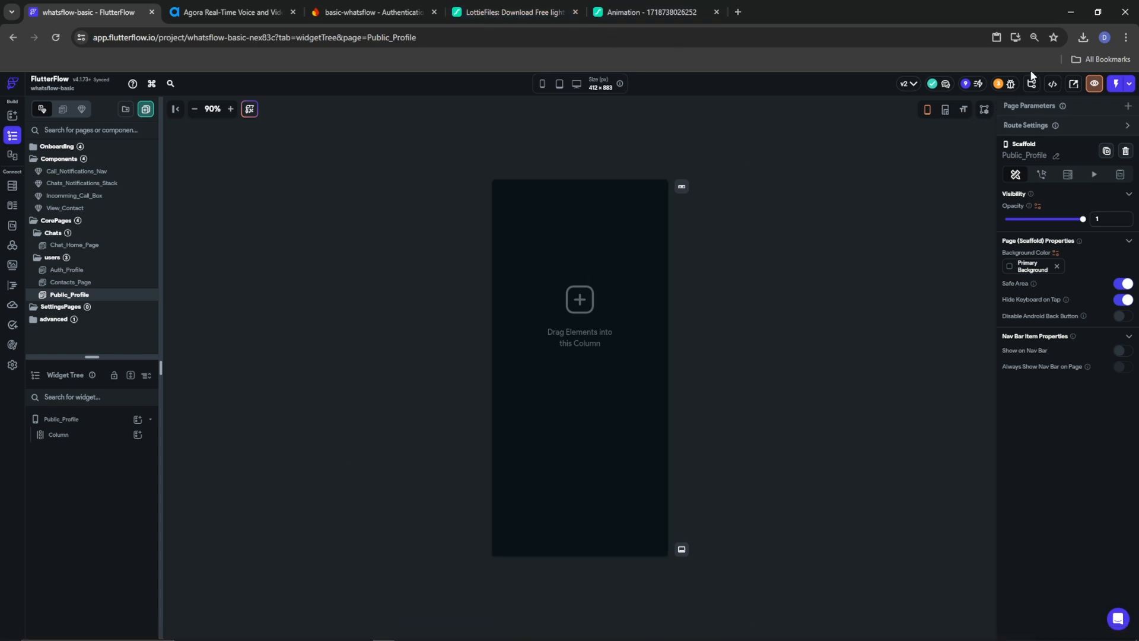
Start a Test Mode run and wait for the WhatsFlow chats screen to load
click(1115, 84)
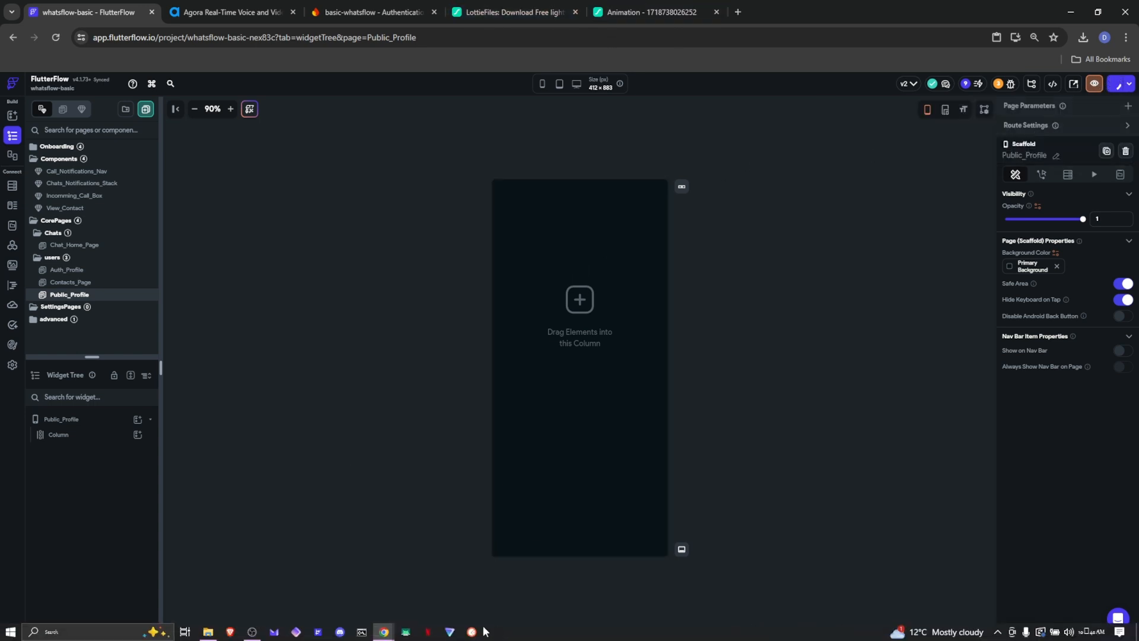
click(252, 633)
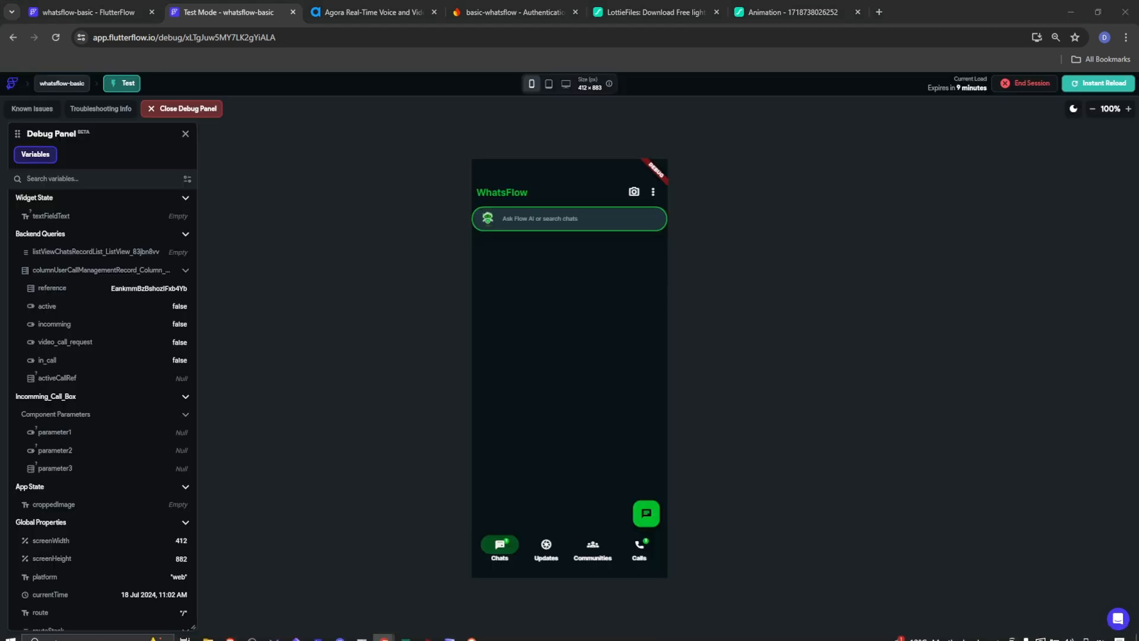
mouse_move(451, 636)
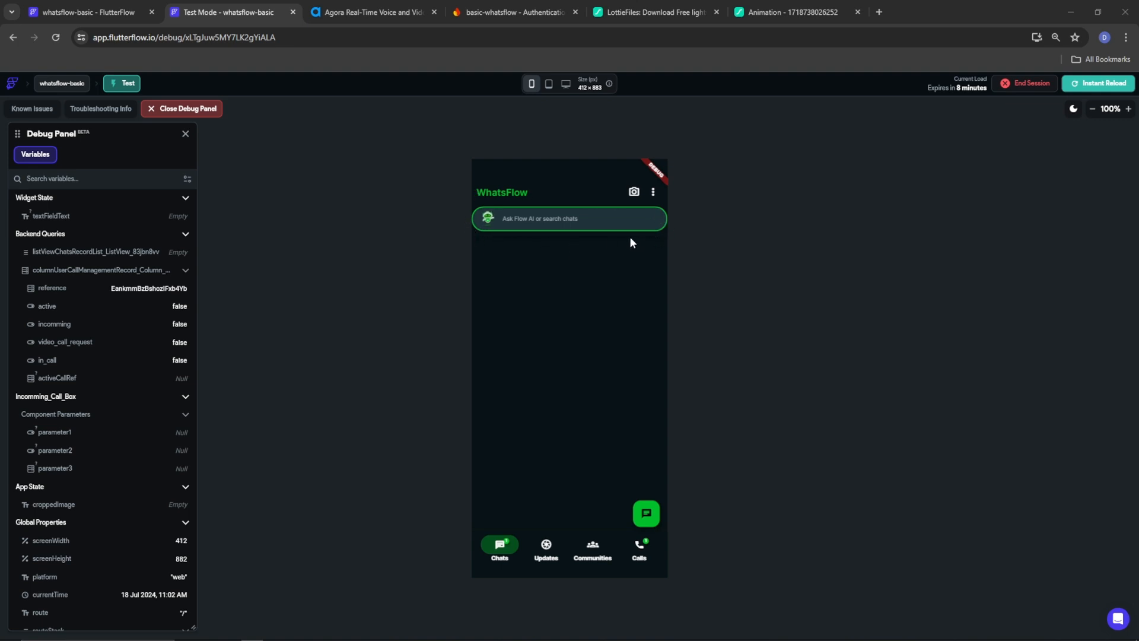
In the test app, go from Contacts through the Me (You) popup to Auth Profile, then return to the editor
click(646, 515)
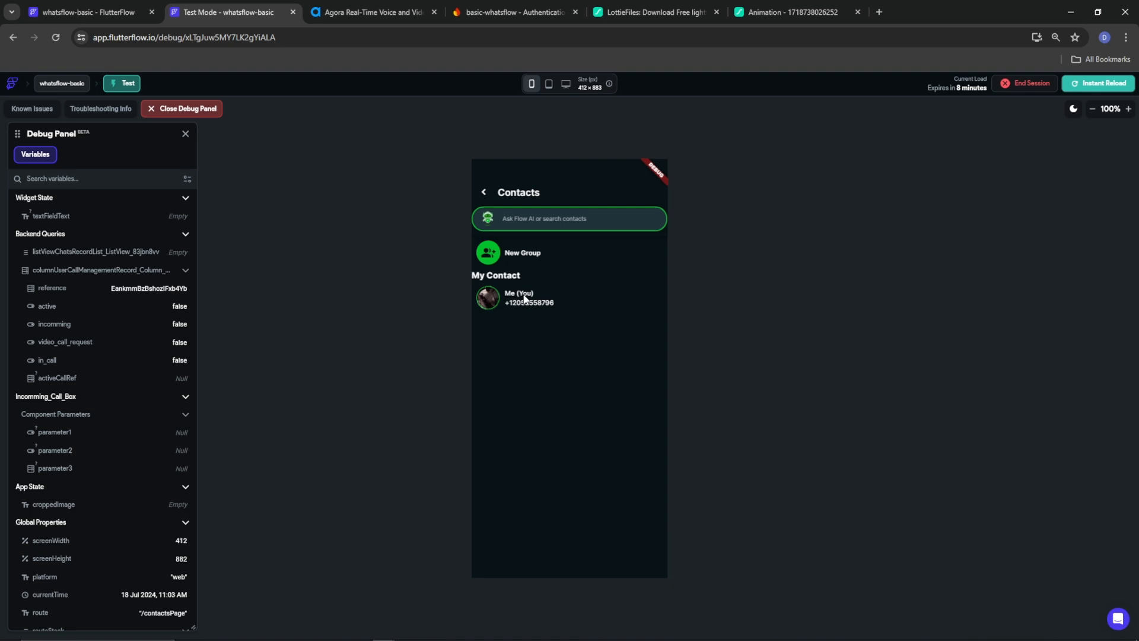
click(487, 303)
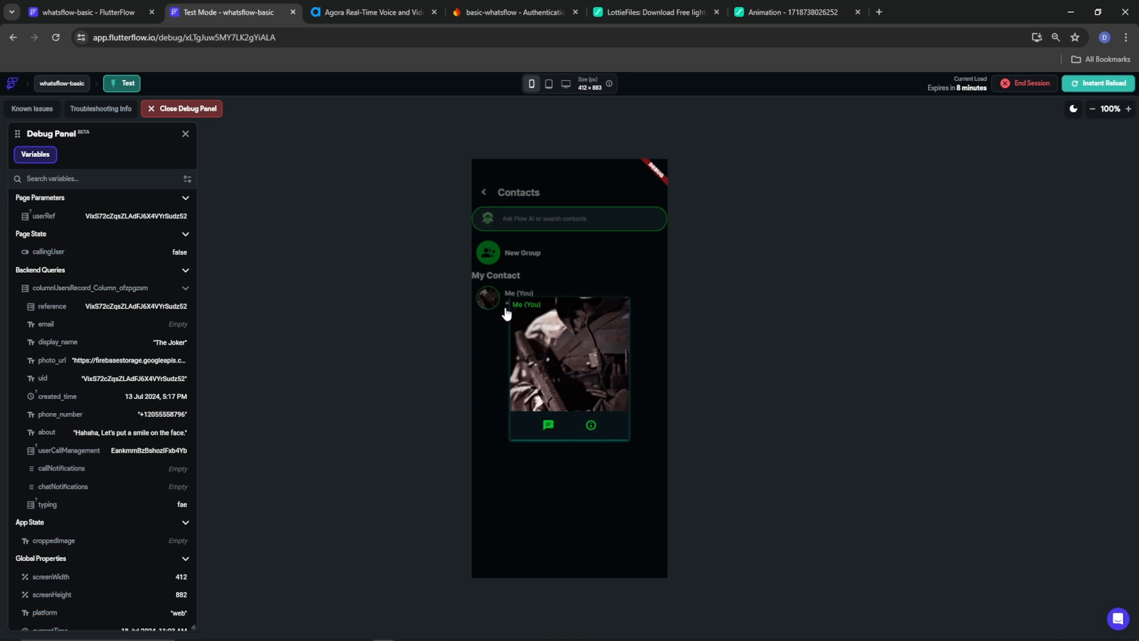
click(590, 427)
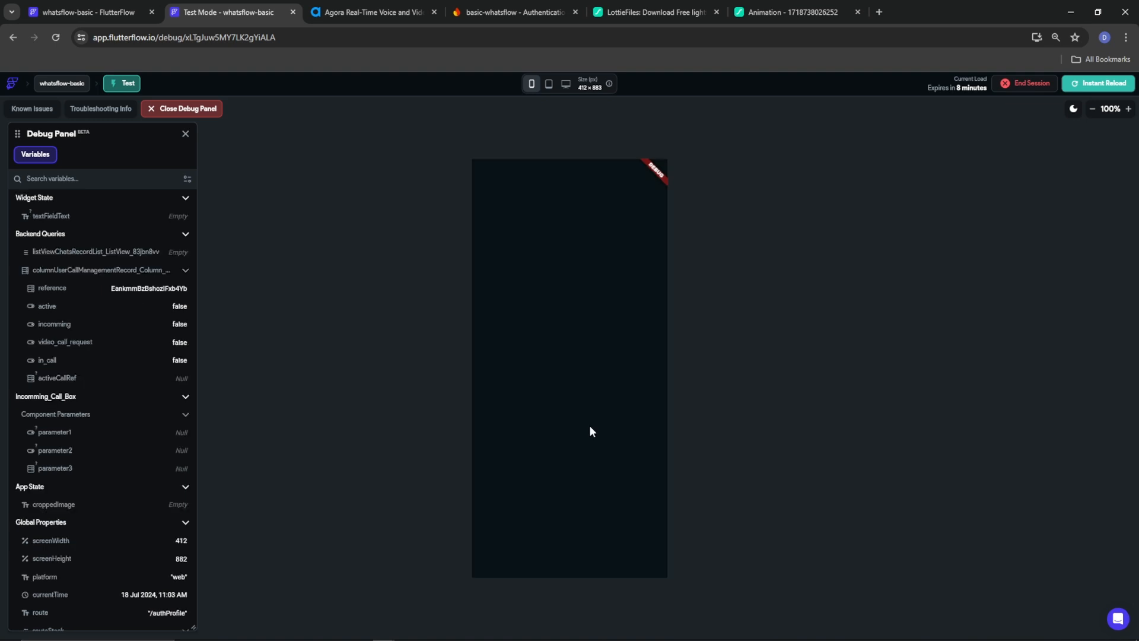
scroll(113, 534, down, 5)
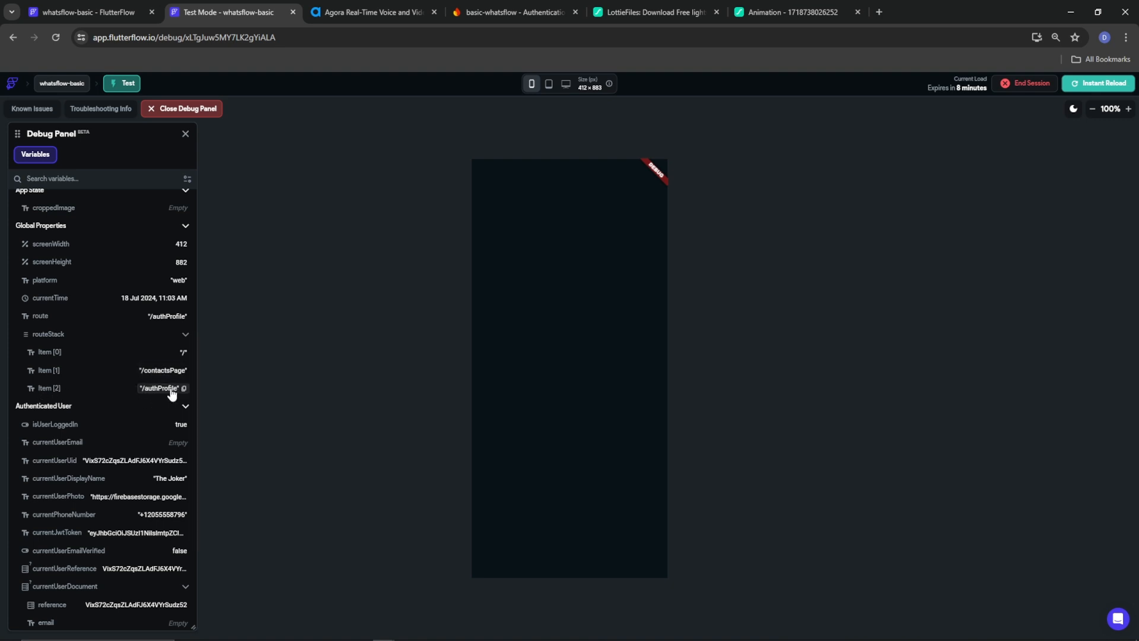
scroll(97, 515, down, 3)
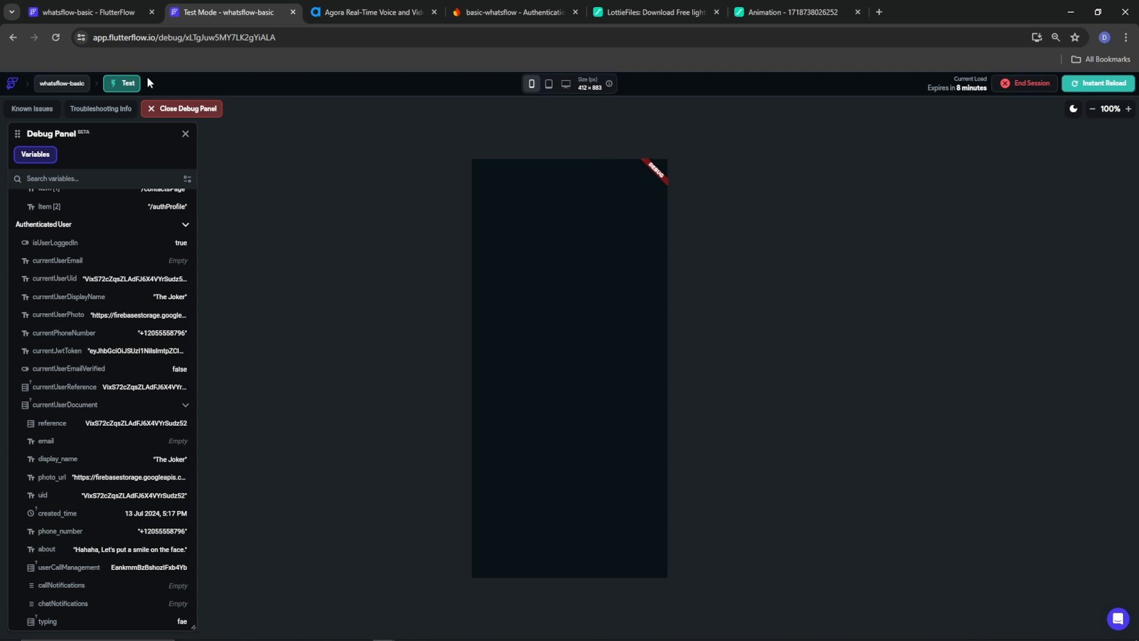
click(77, 15)
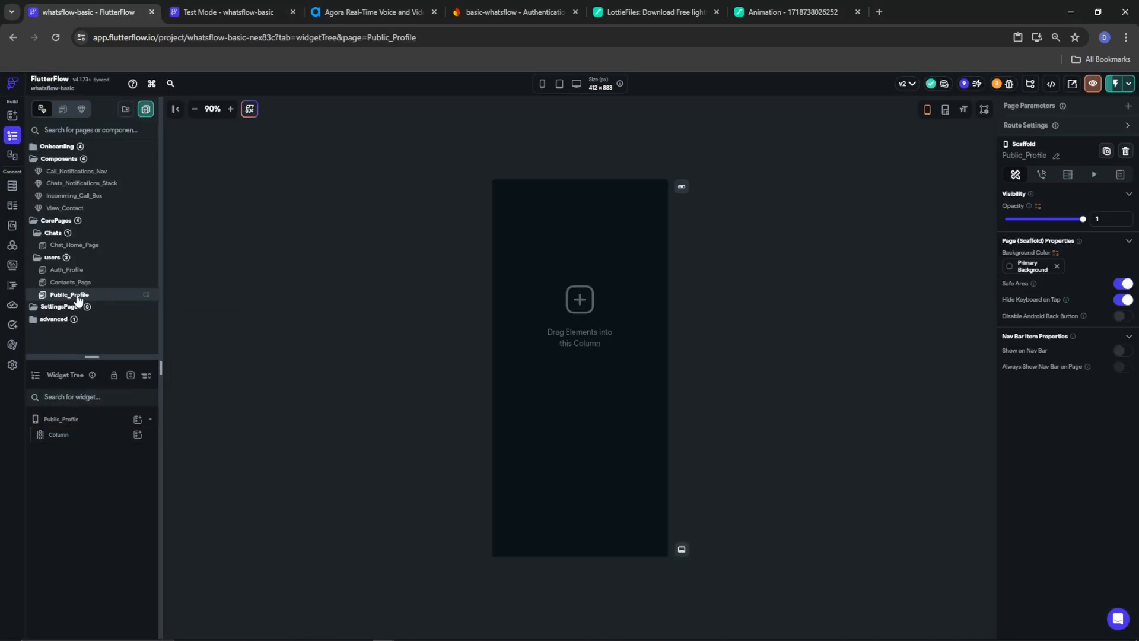
Centre Public_Profile's column and add a centred Text reading 'Public Profile'
click(71, 439)
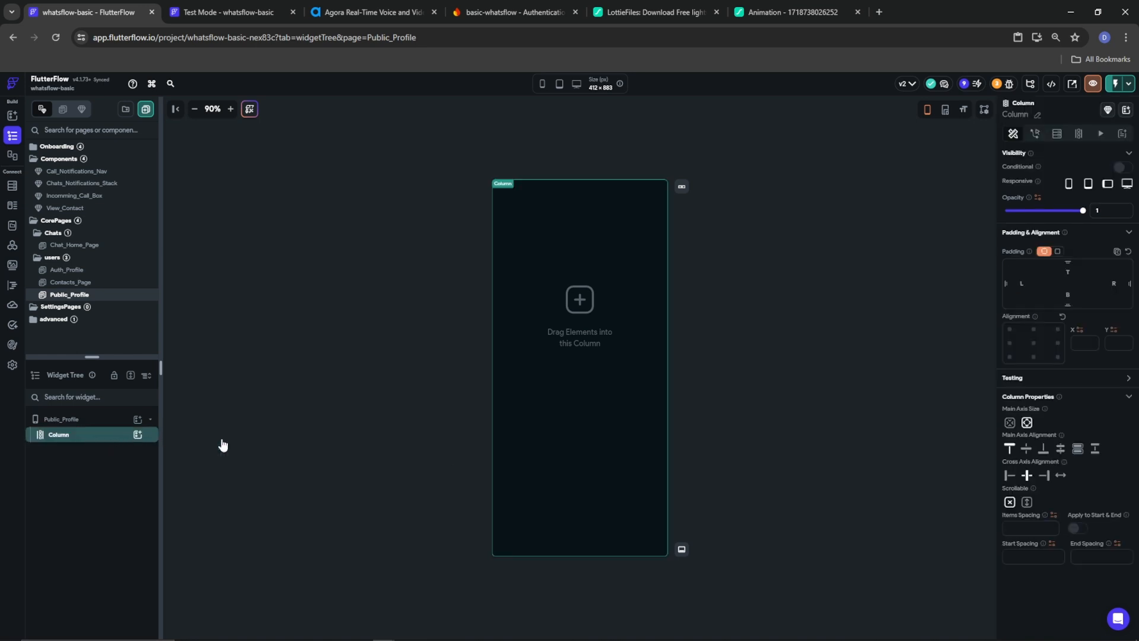
click(1026, 448)
click(137, 434)
click(182, 483)
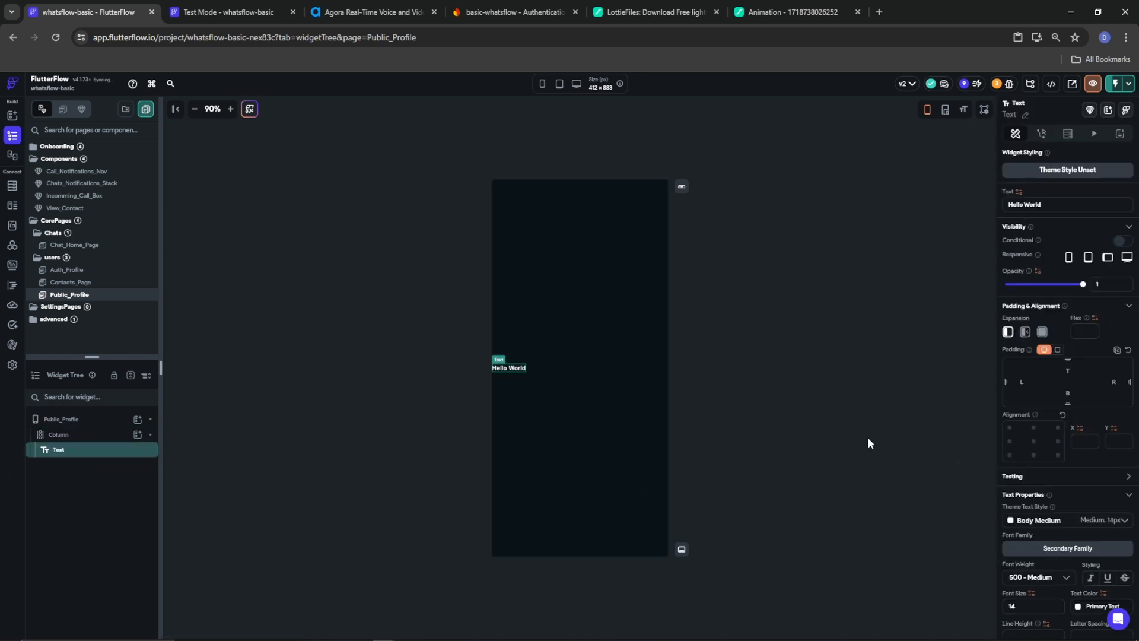
click(1034, 441)
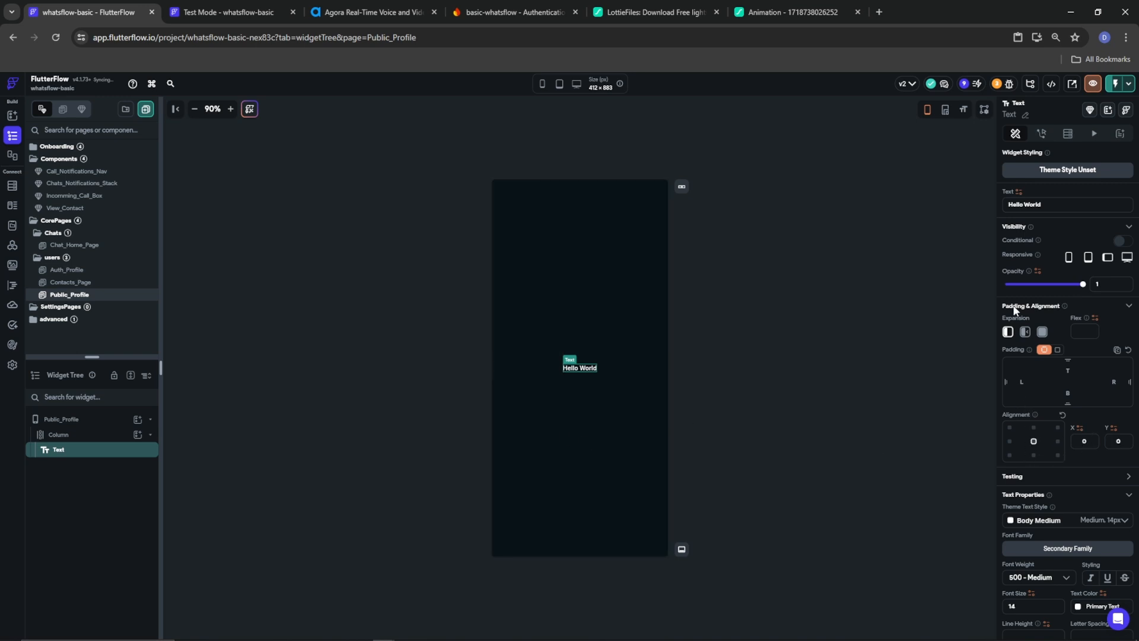
drag(1041, 205, 940, 206)
text(Public Profile)
On Auth_Profile, add a centred Text titled 'Auth Profile' to the column
click(67, 269)
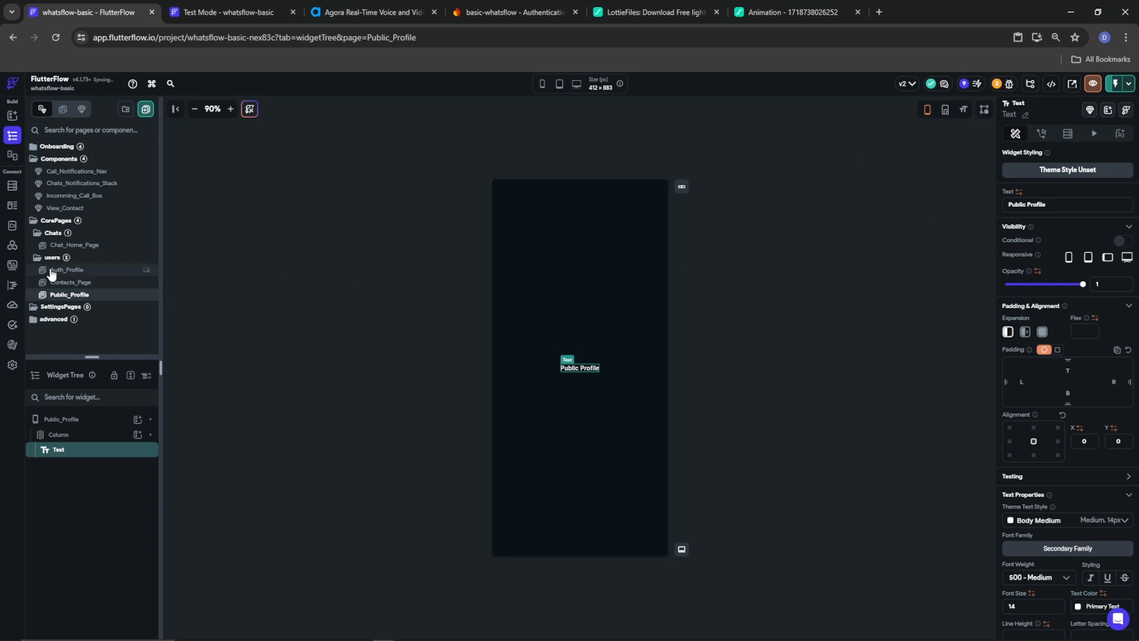
click(83, 437)
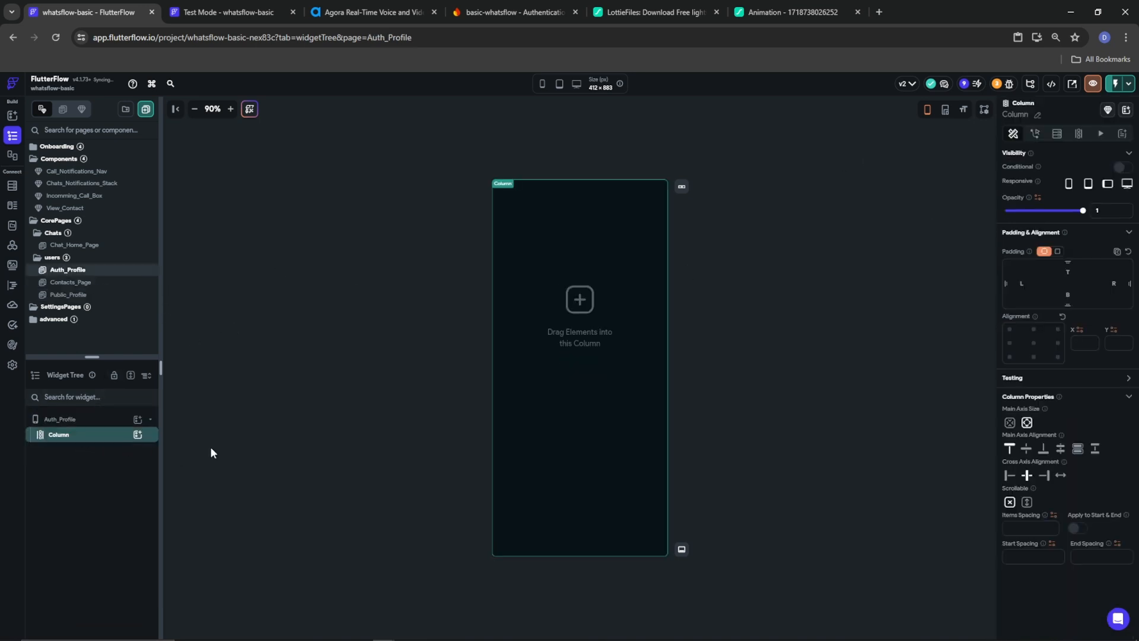
click(138, 435)
click(185, 484)
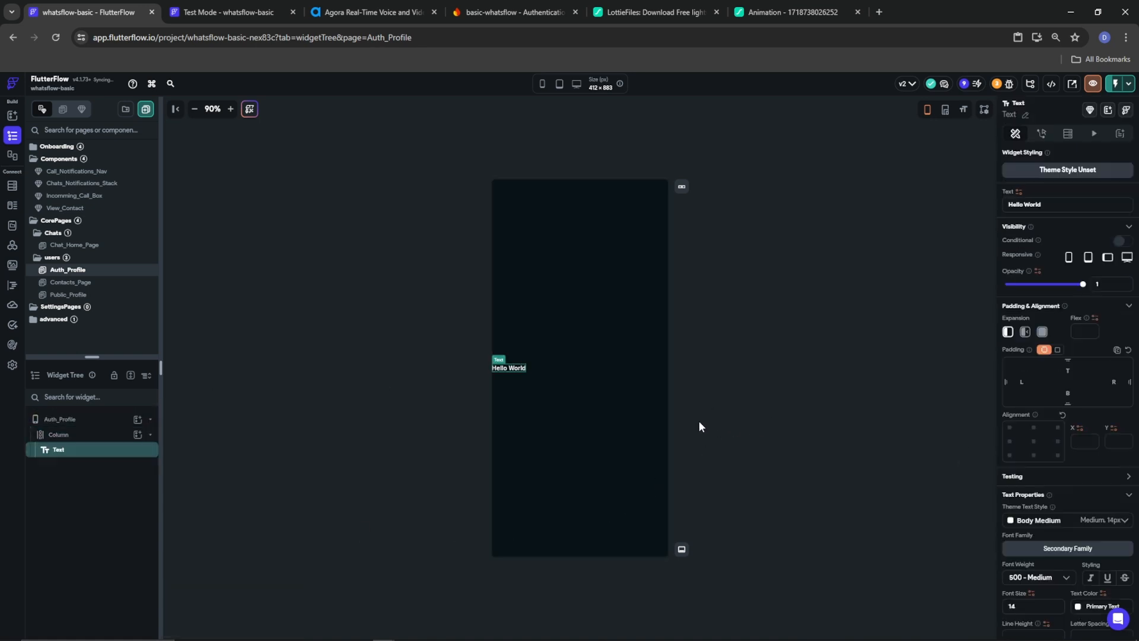
click(1034, 442)
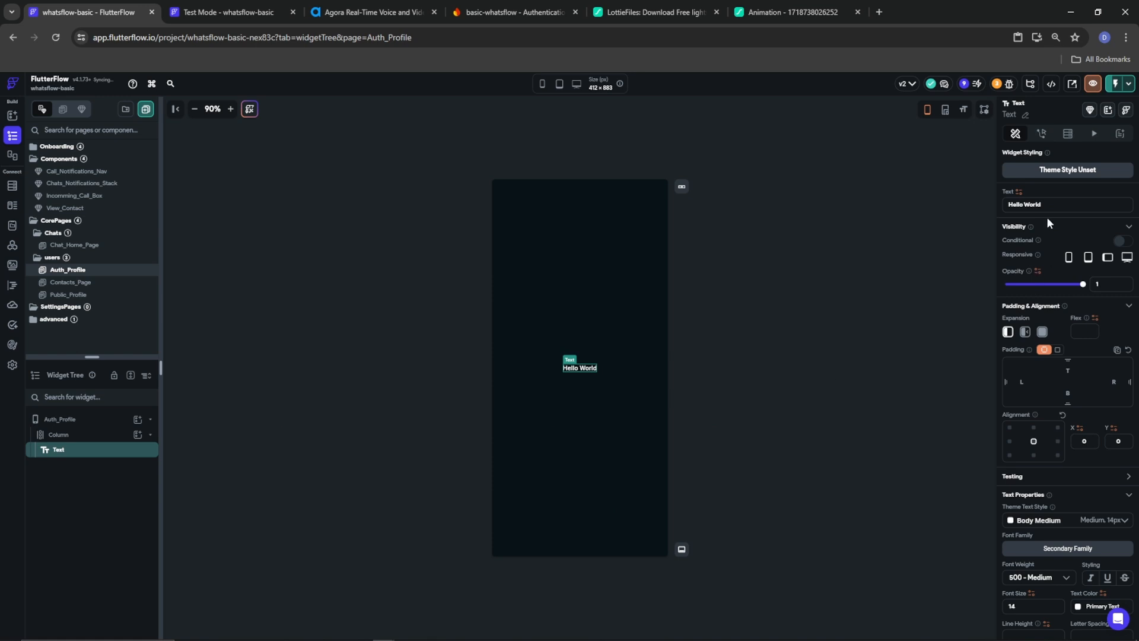
triple_click(1061, 205)
text(Al)
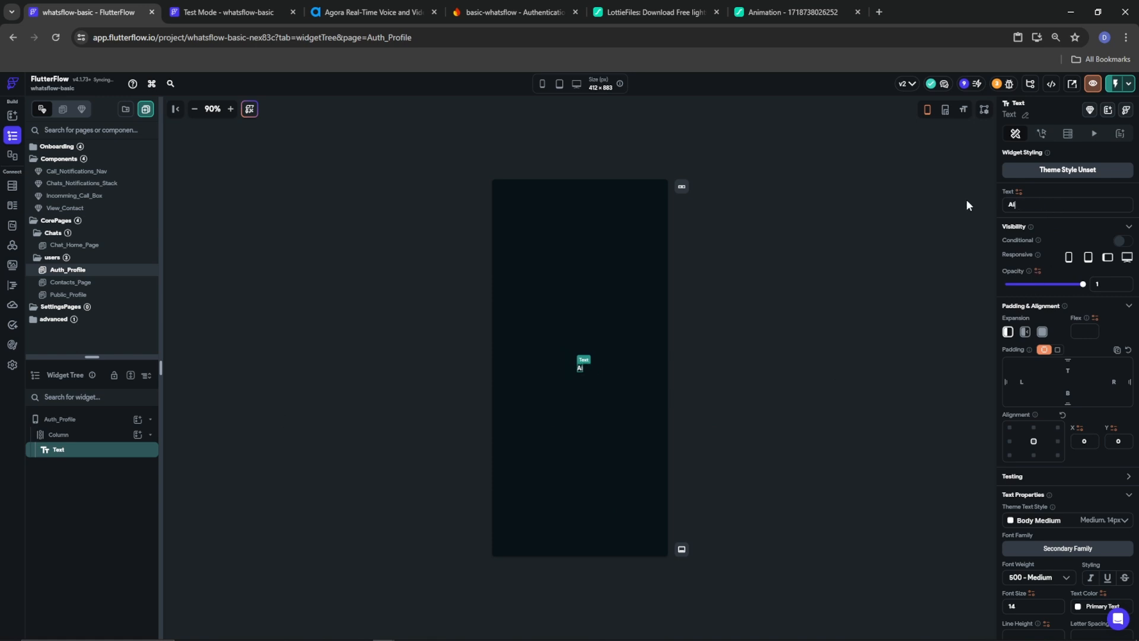
text(th Profile)
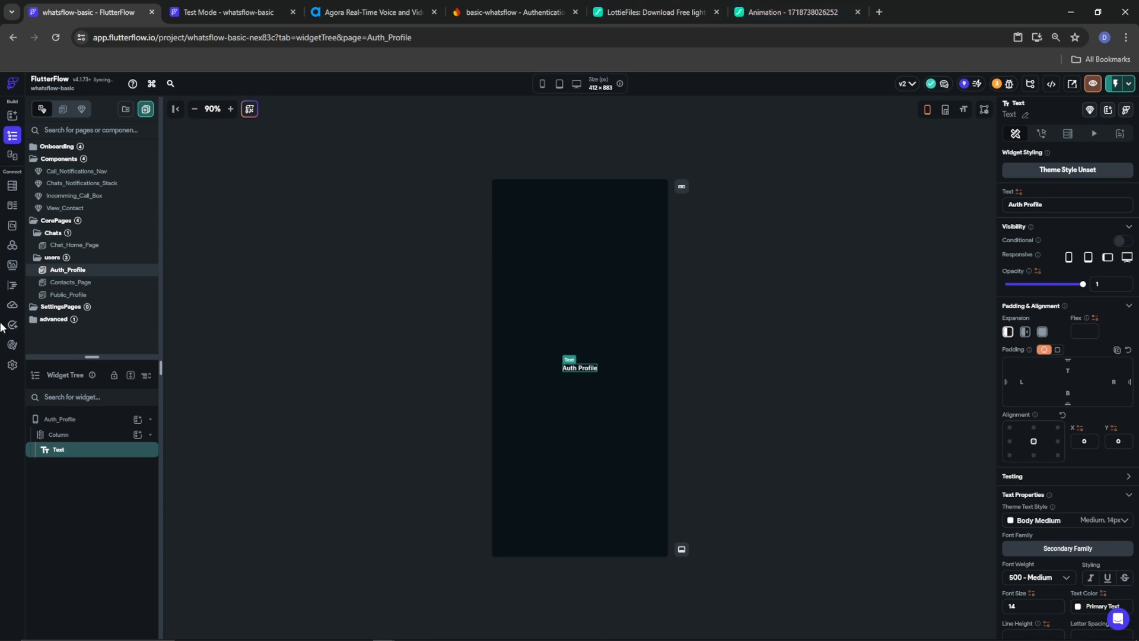
click(95, 434)
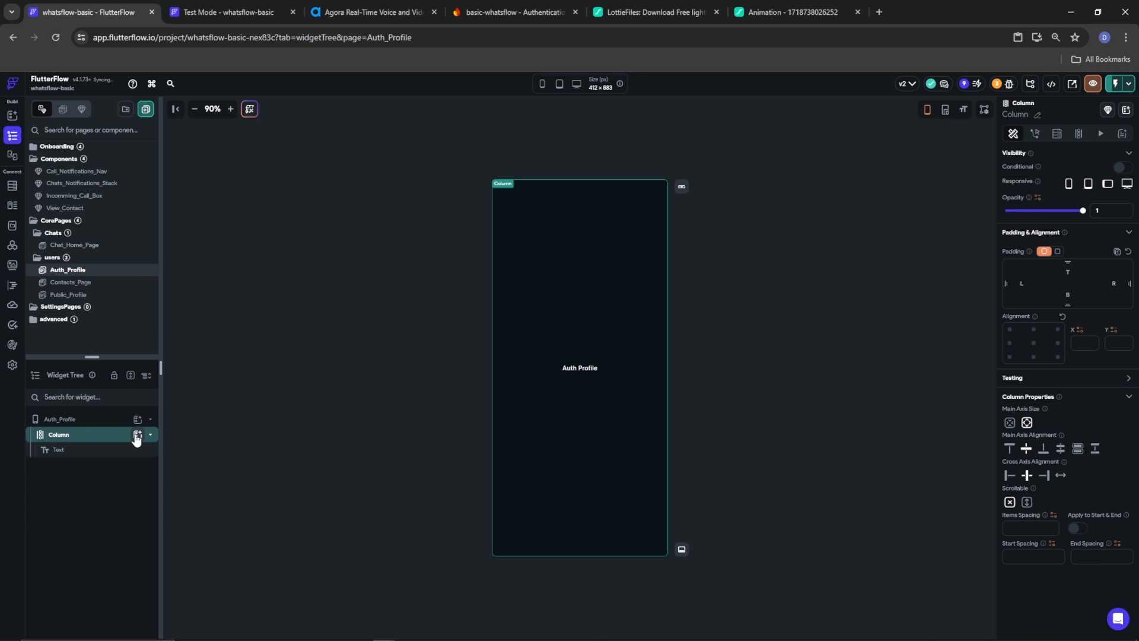
click(137, 434)
Add a 'Log out' button below the title with column item spacing 20
click(276, 534)
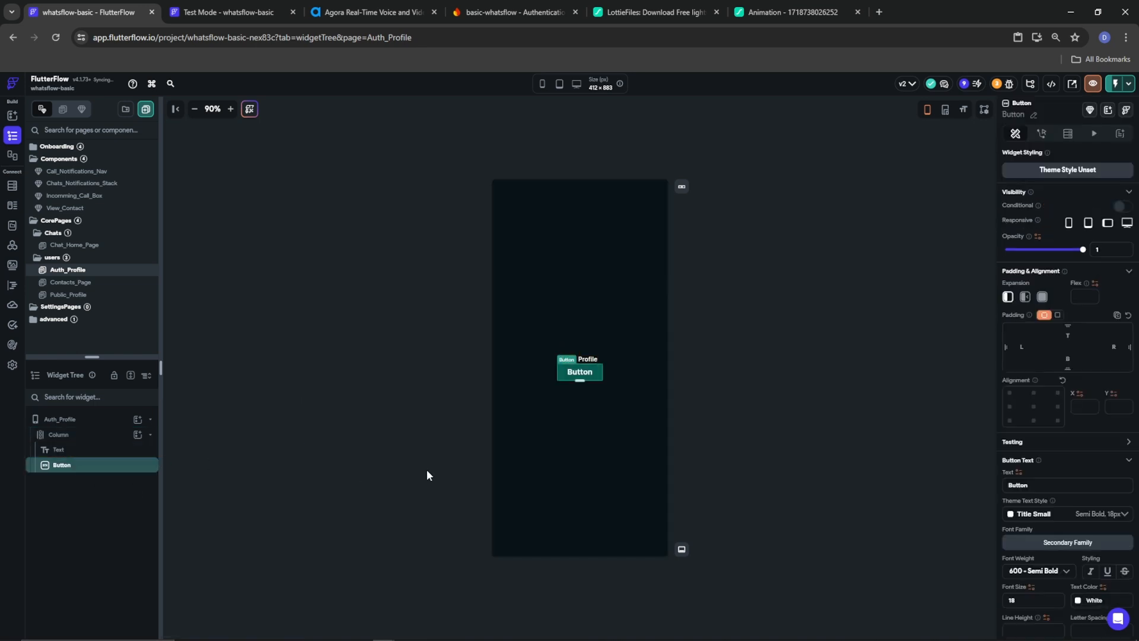
click(556, 442)
click(1029, 528)
text(20)
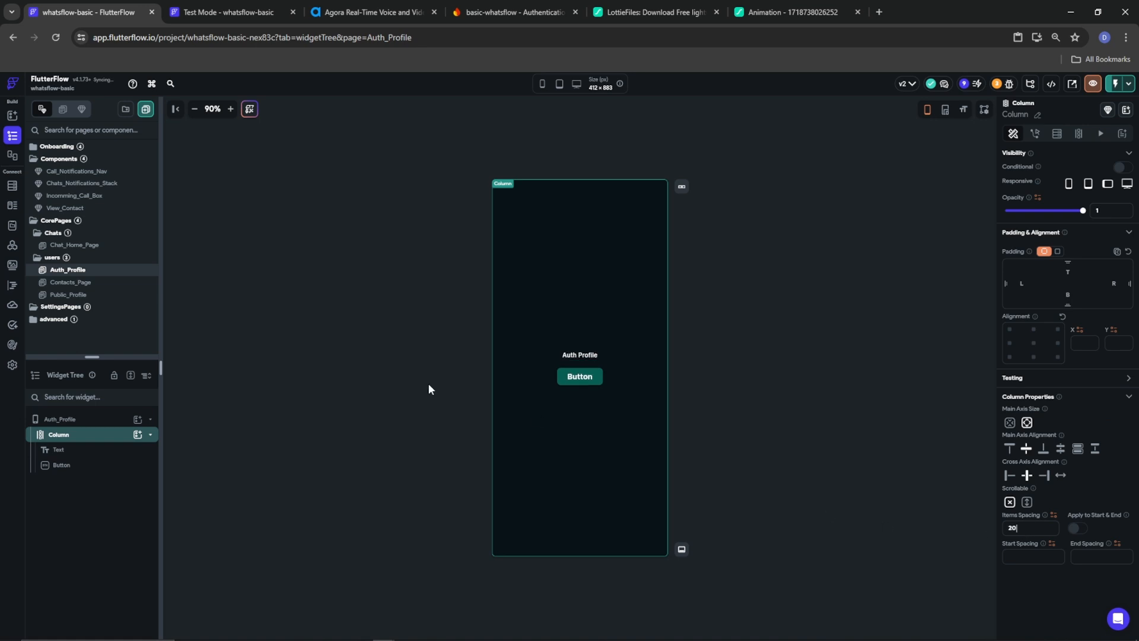
click(566, 376)
double_click(1043, 479)
text(Log po)
key(BackSpace)
key(BackSpace)
text(out)
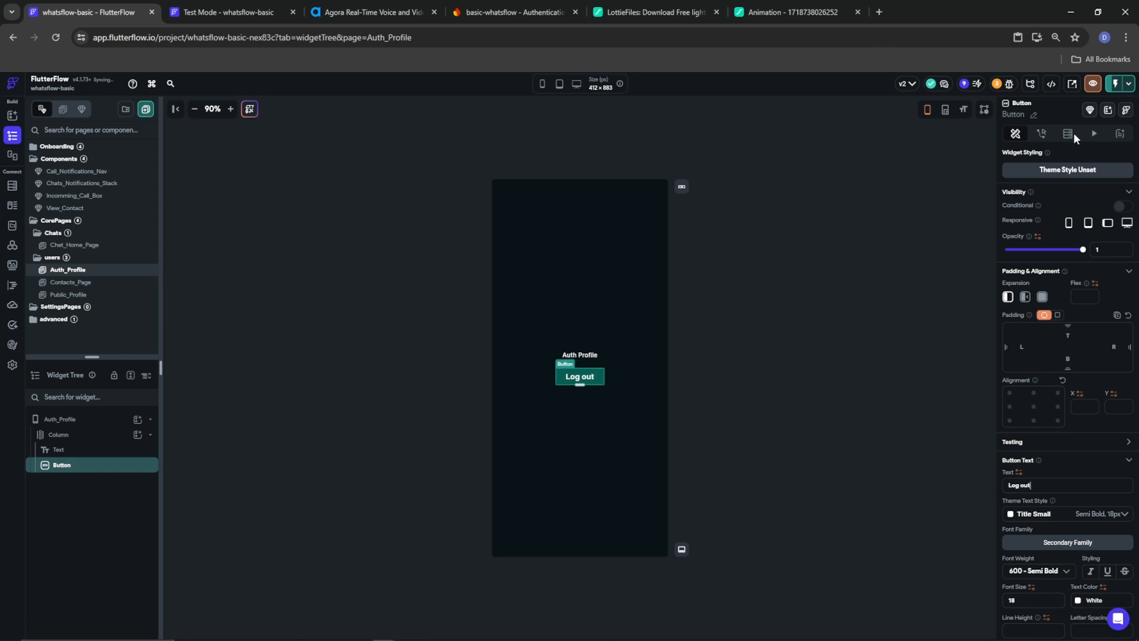
Give the Log out button an Auth Log Out on-tap action
click(1041, 133)
click(1085, 240)
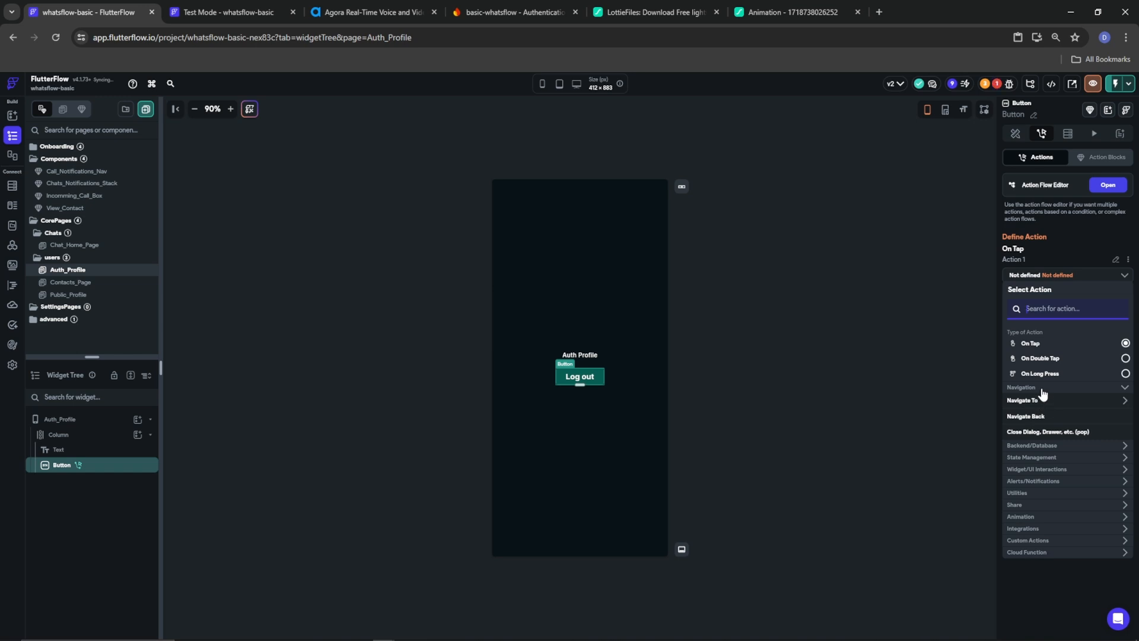
text(log)
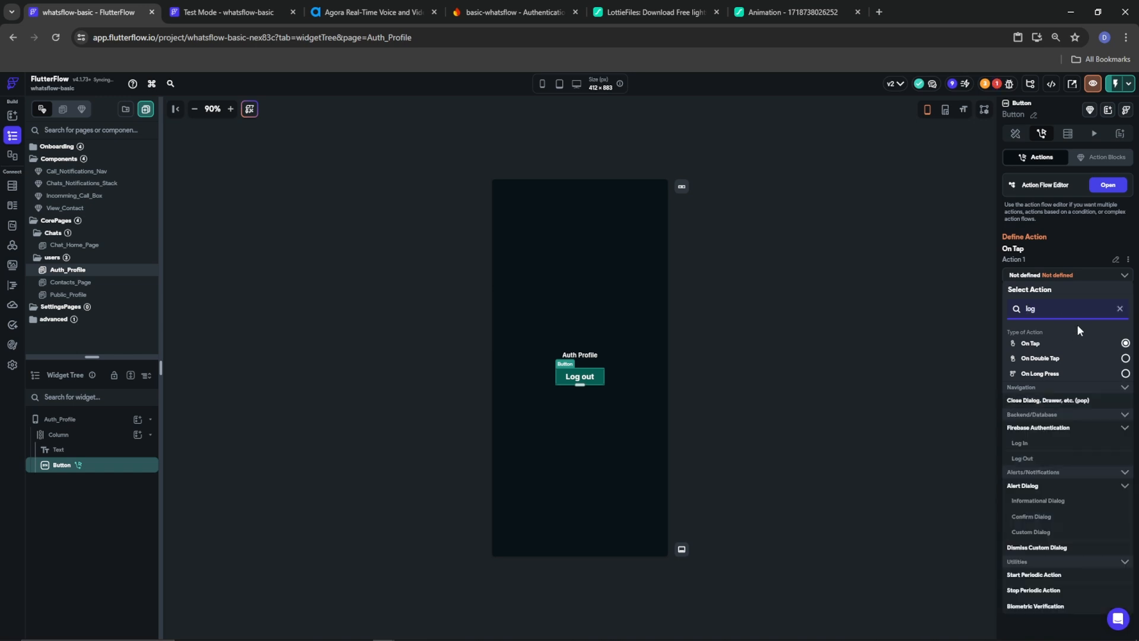
click(1022, 458)
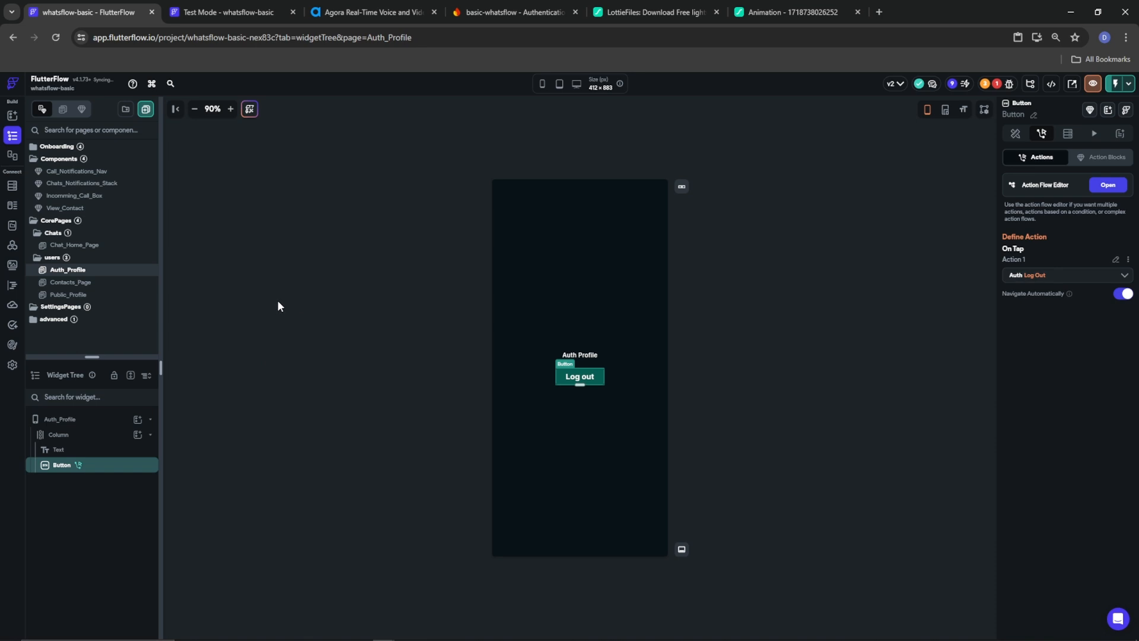
click(407, 213)
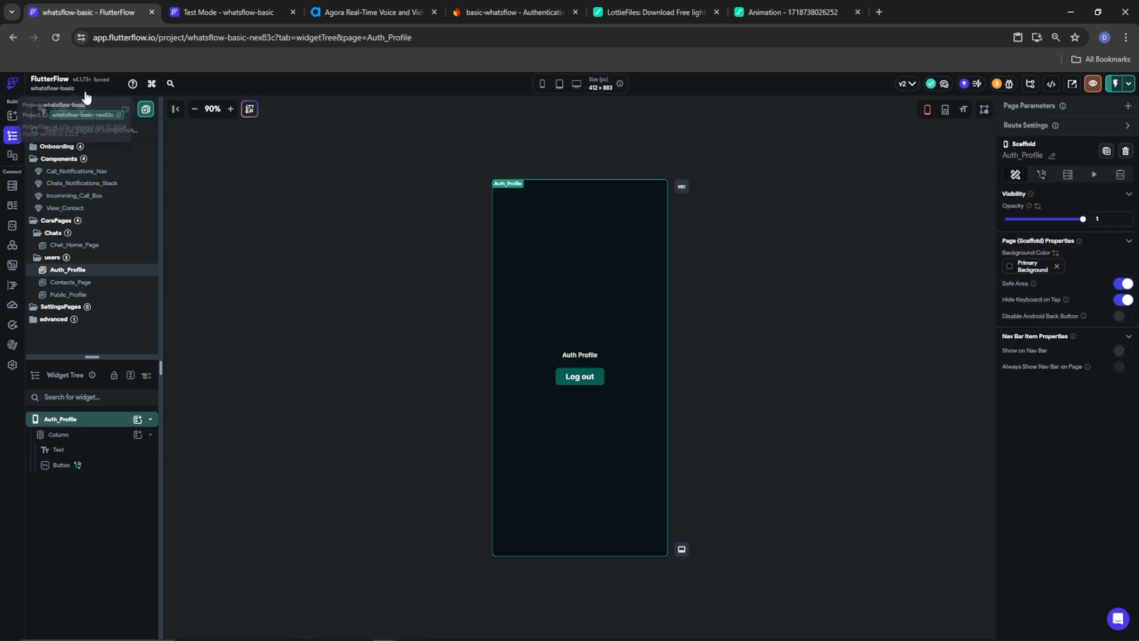
Reload the test app, then go Contacts > own avatar > Auth Profile and log out
click(252, 12)
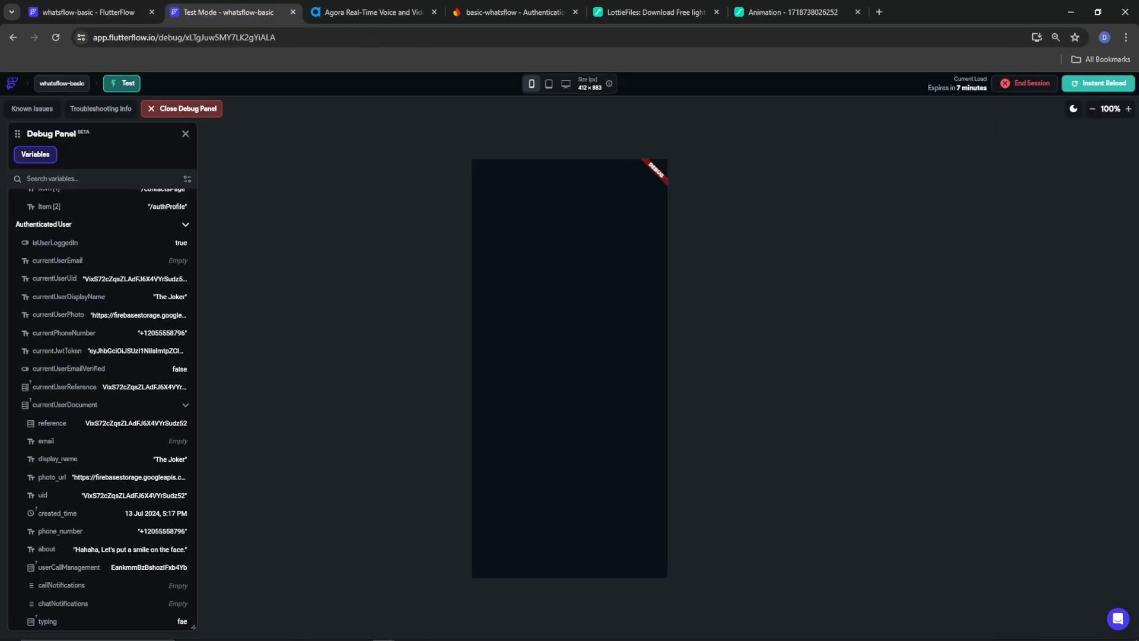
click(1097, 88)
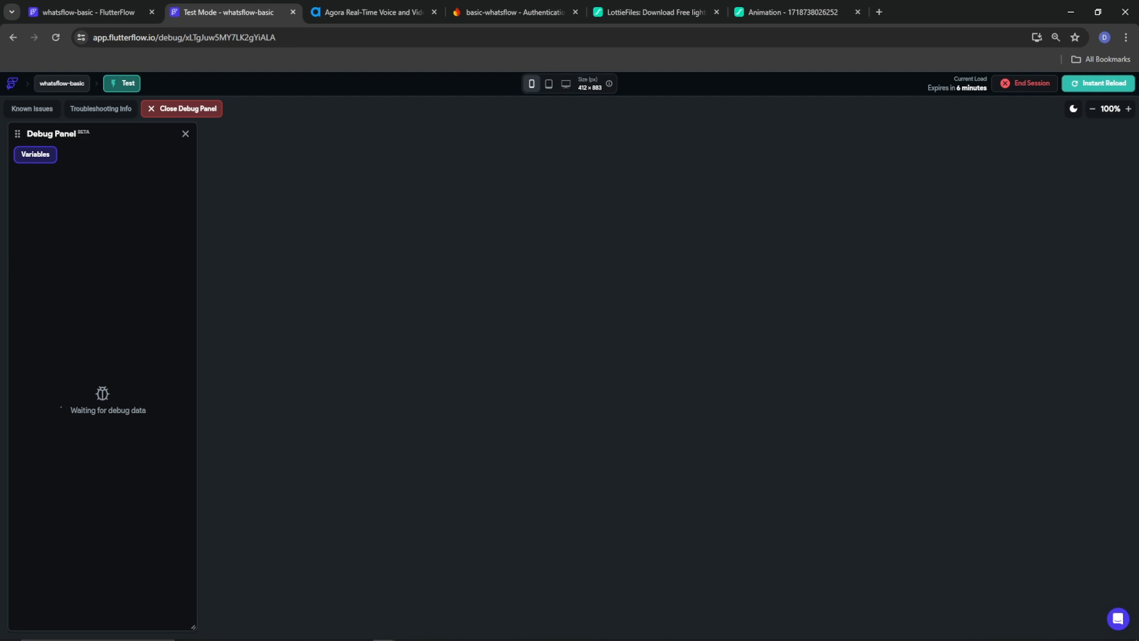
click(253, 632)
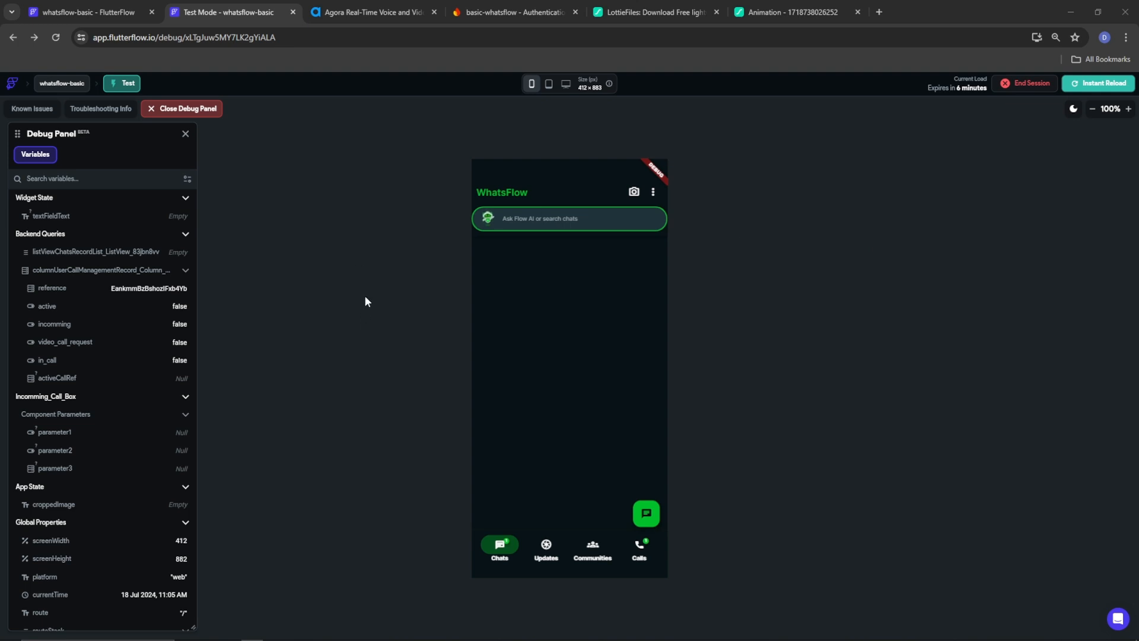
click(646, 513)
click(488, 298)
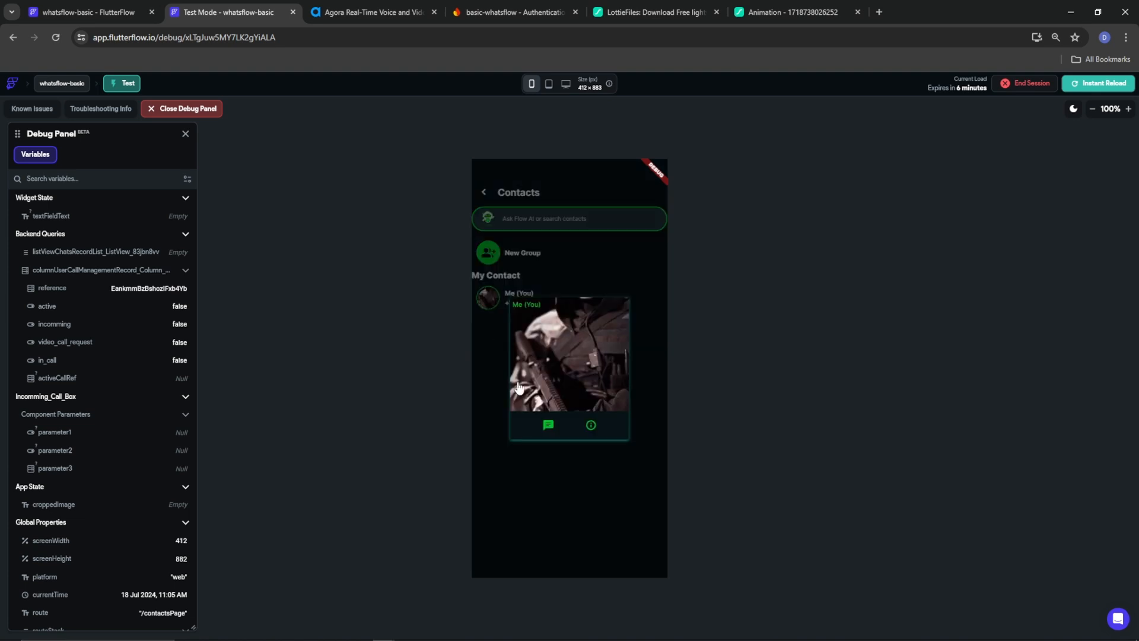
click(590, 425)
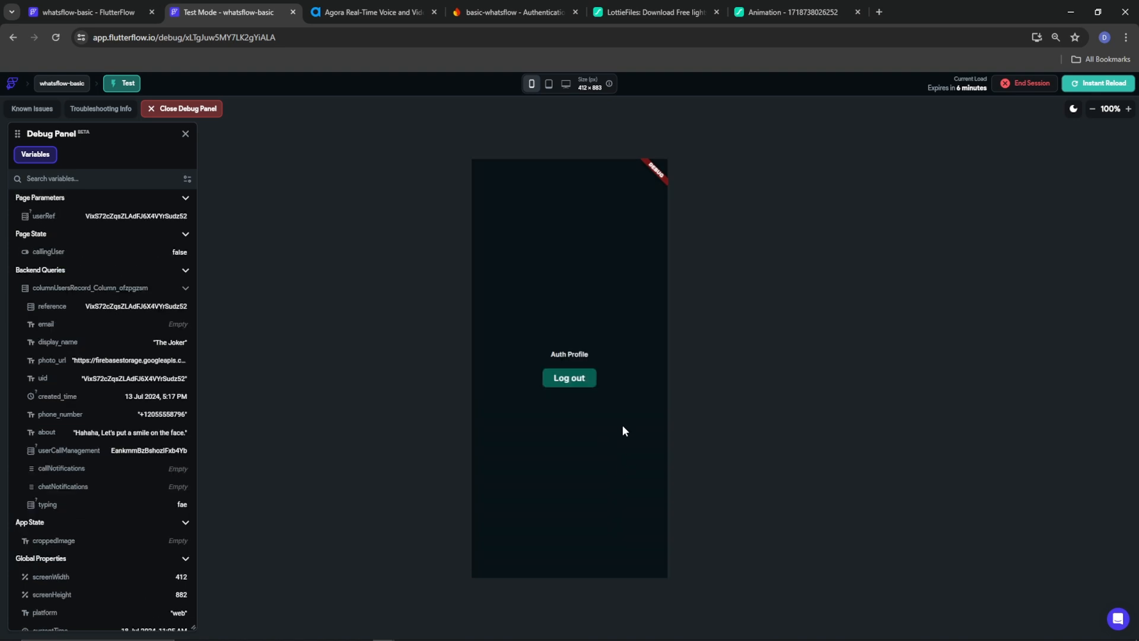
click(569, 380)
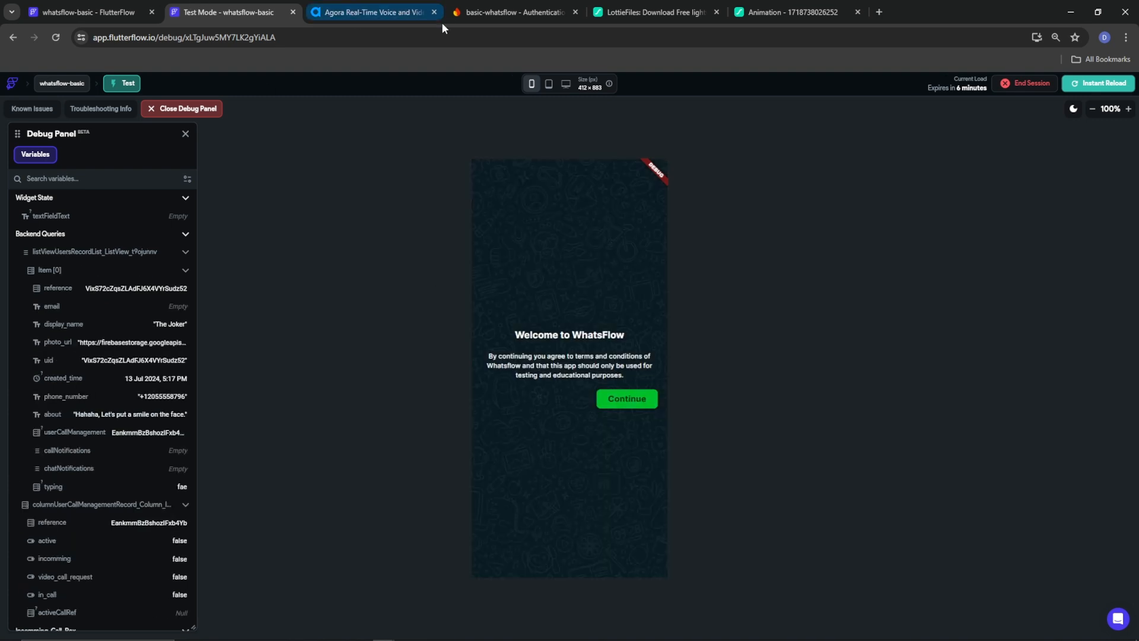
click(489, 11)
drag(533, 497, 475, 497)
right_click(474, 497)
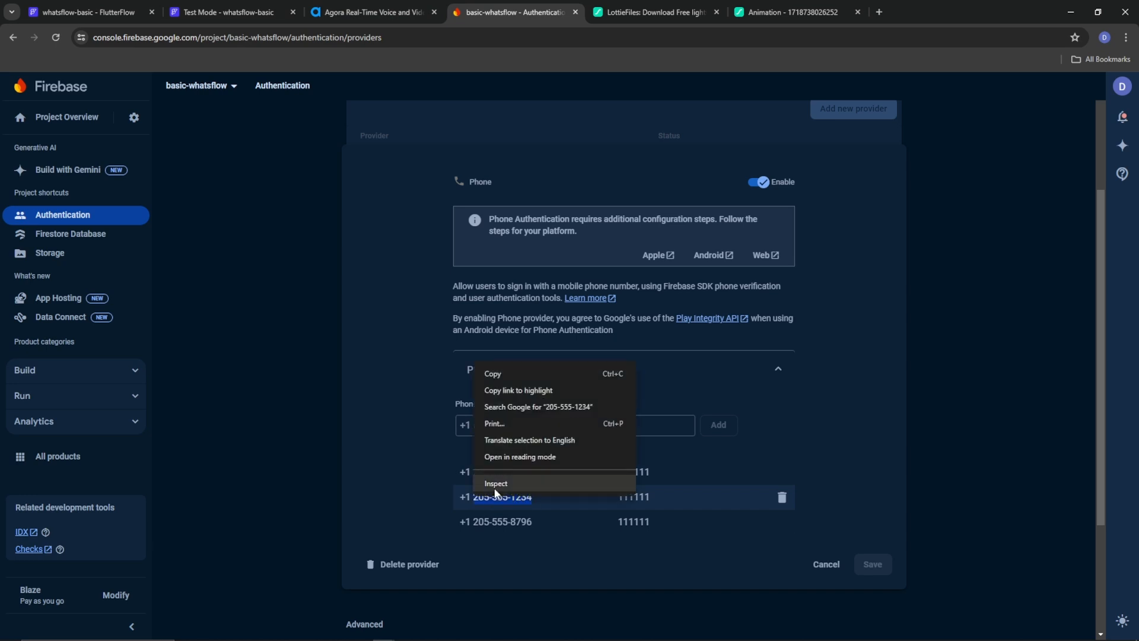
click(469, 374)
click(83, 12)
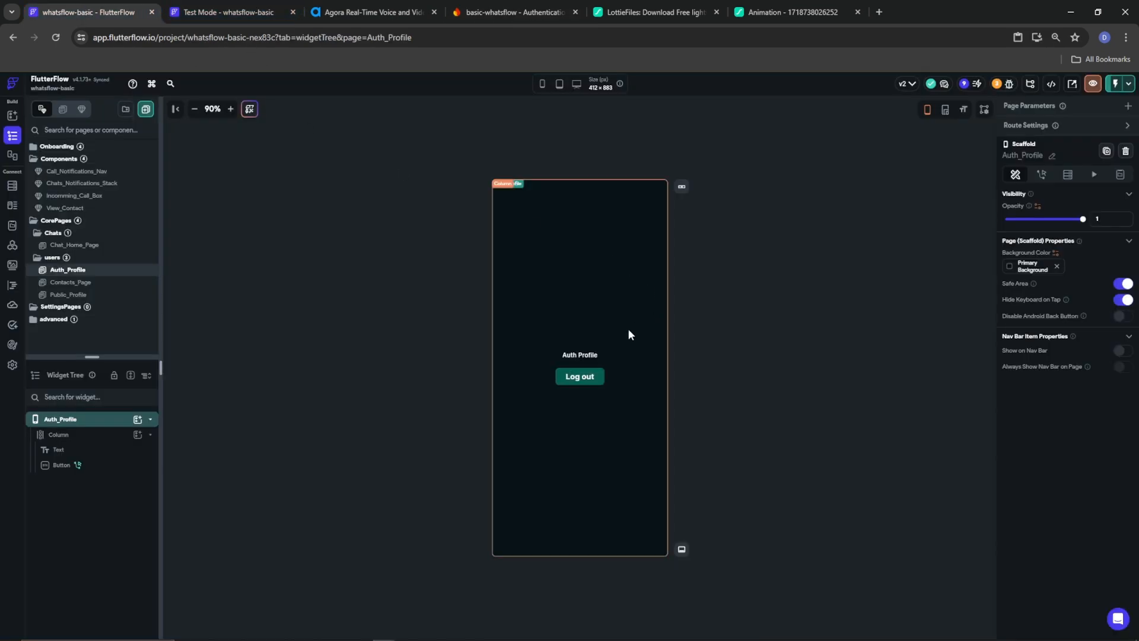
Sign in to the test app with the pasted second phone number and its test verification code
click(596, 375)
click(184, 13)
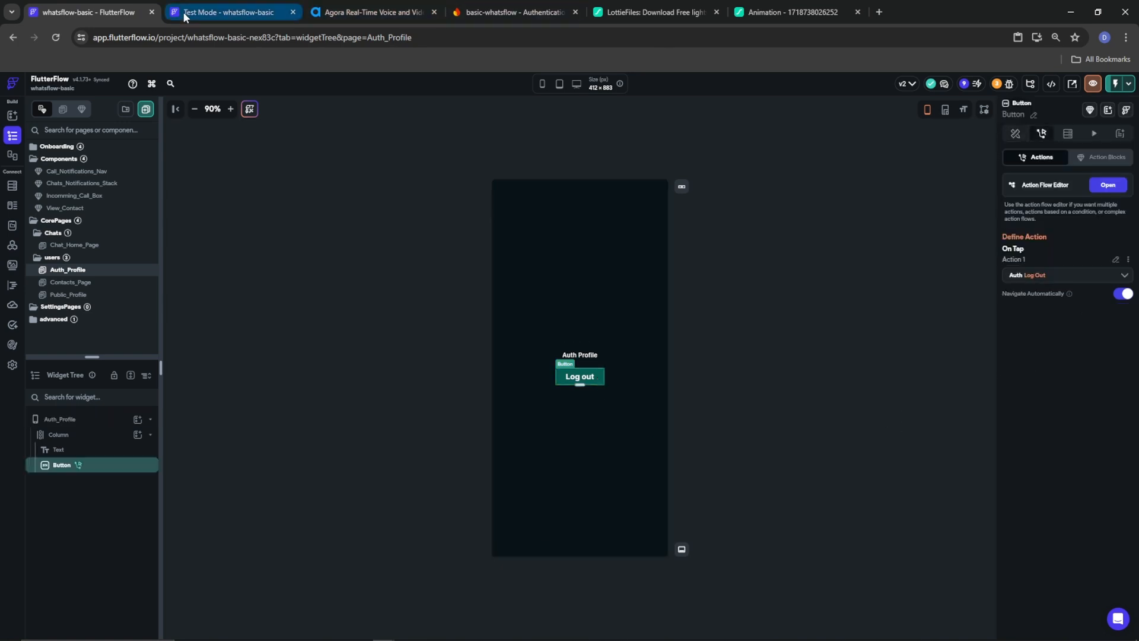
click(627, 408)
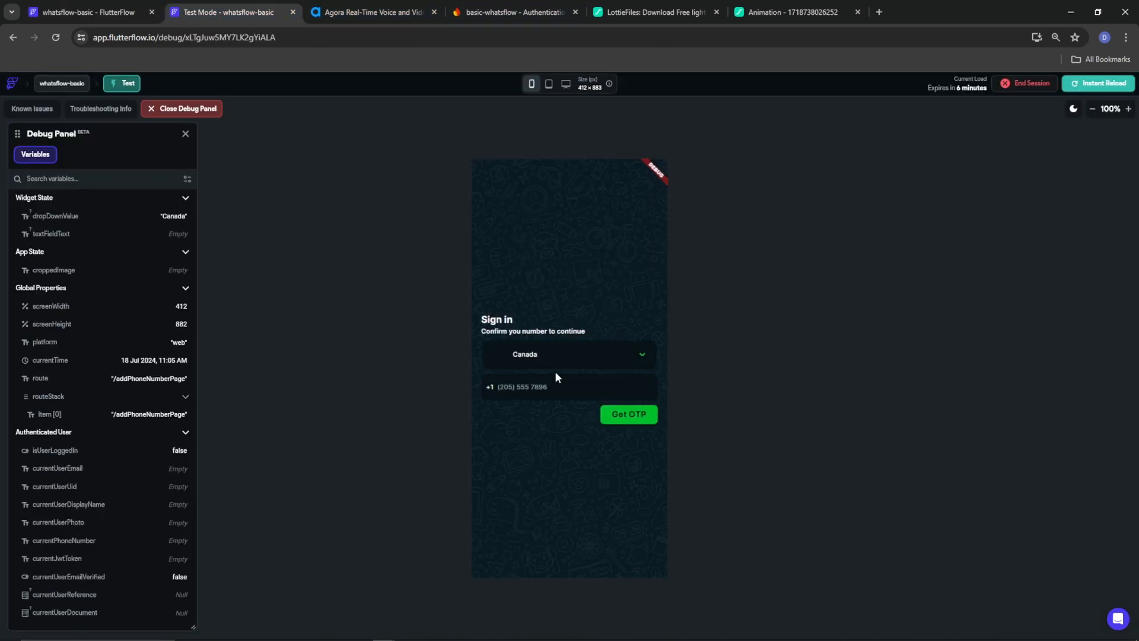
click(538, 390)
key(ctrl+v)
click(634, 422)
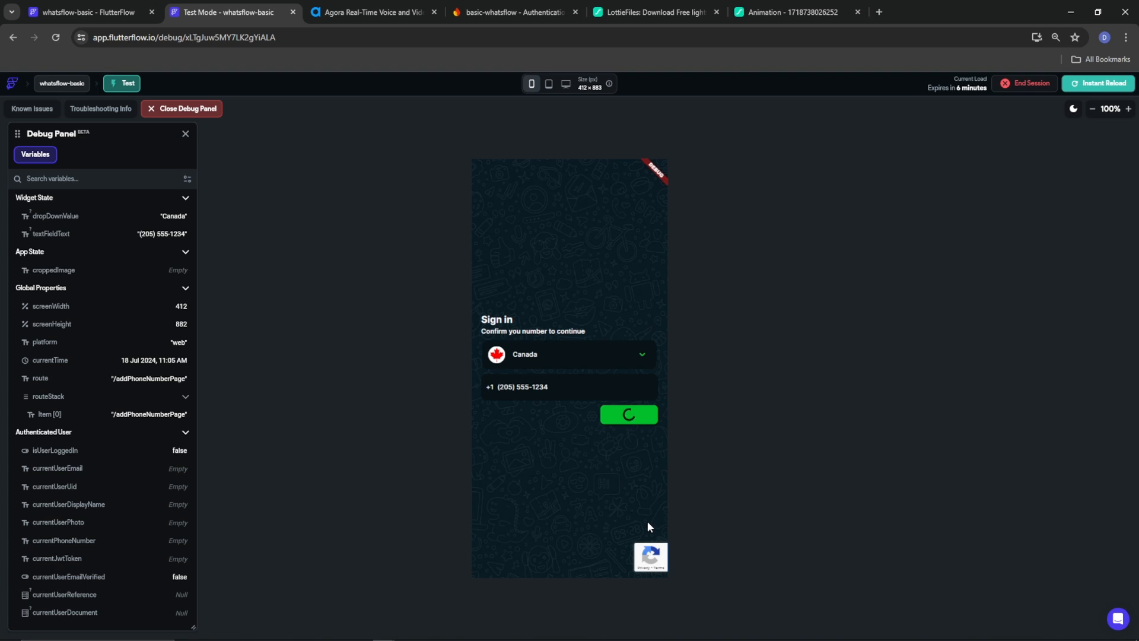
text(111111)
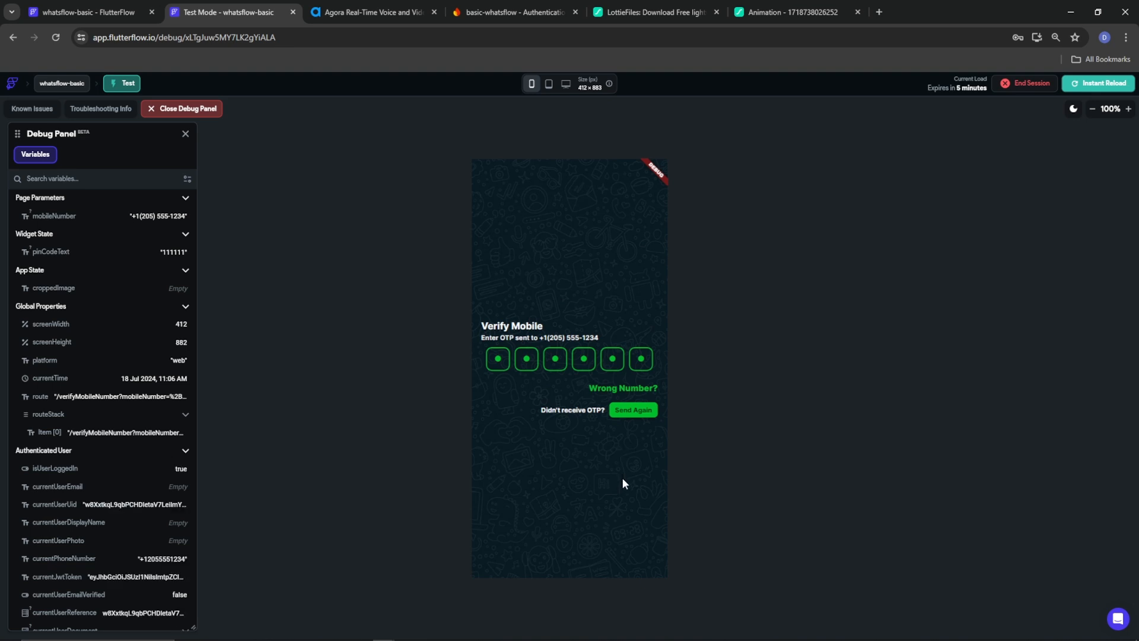
click(598, 267)
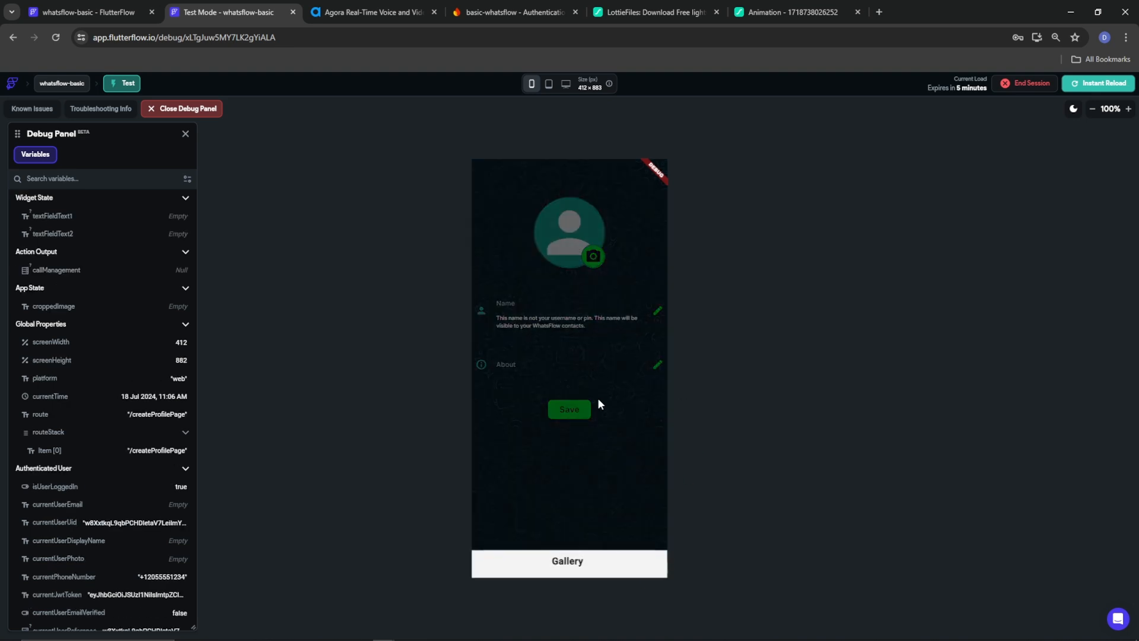
Pick the discord preview image from the gallery and crop it to frame the whole emblem
click(567, 560)
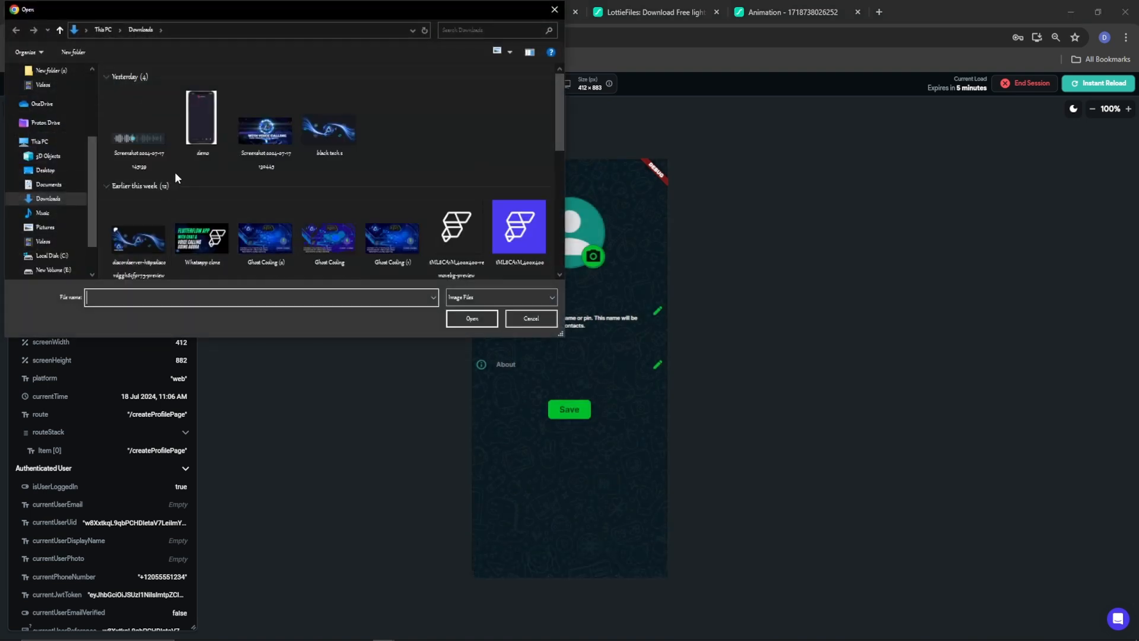
click(144, 236)
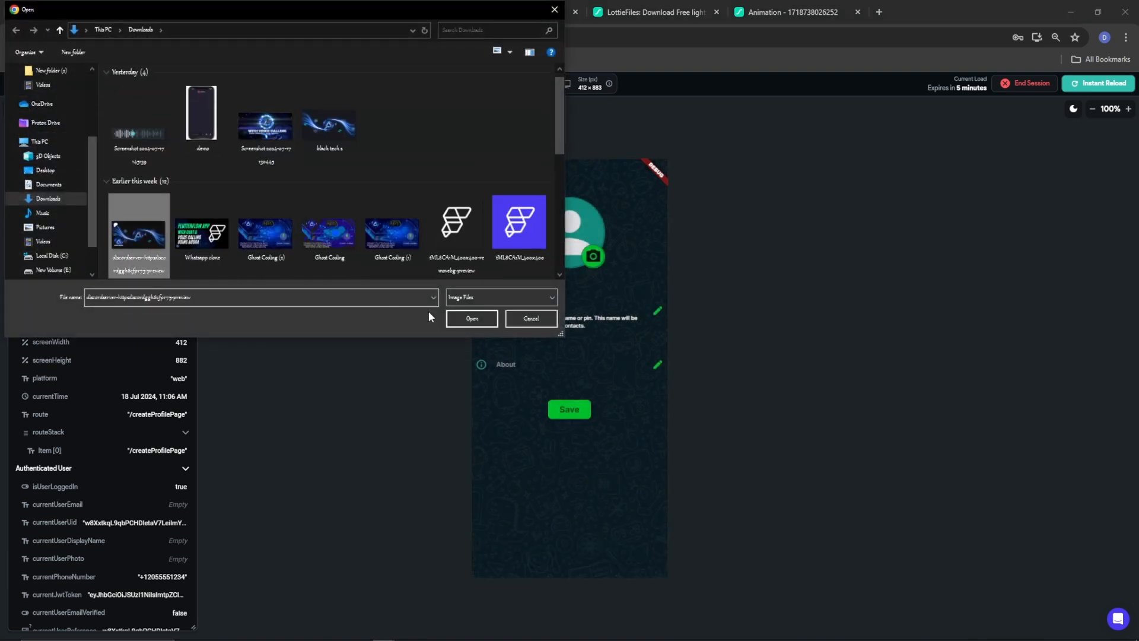
click(472, 318)
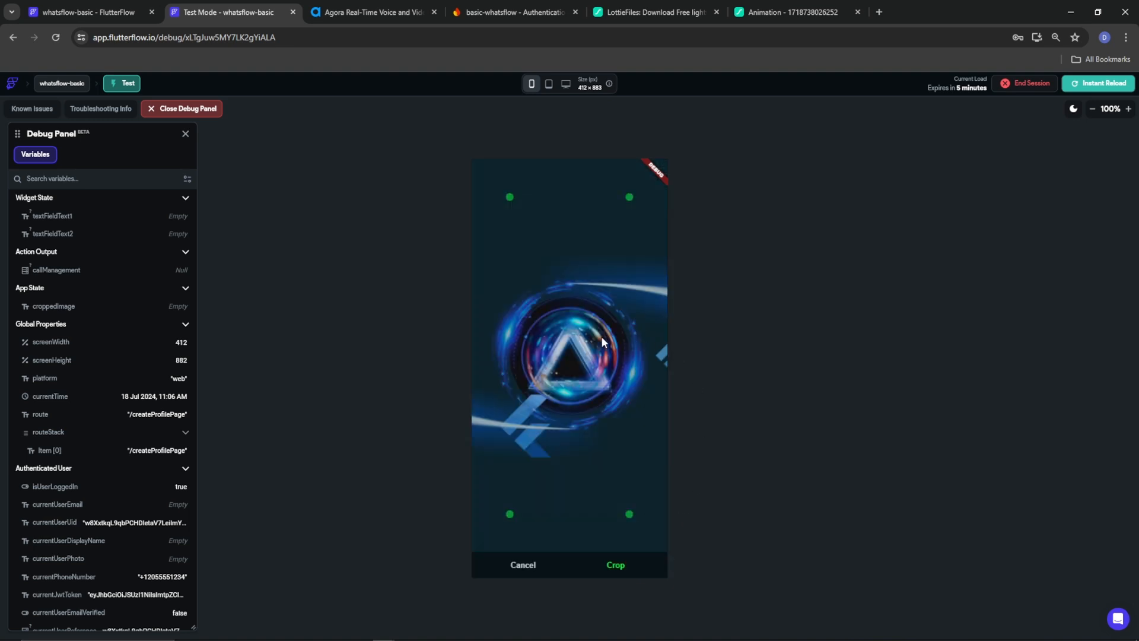
mouse_move(629, 511)
mouse_down()
mouse_move(706, 504)
mouse_move(642, 508)
mouse_move(645, 519)
mouse_up()
drag(509, 521, 484, 510)
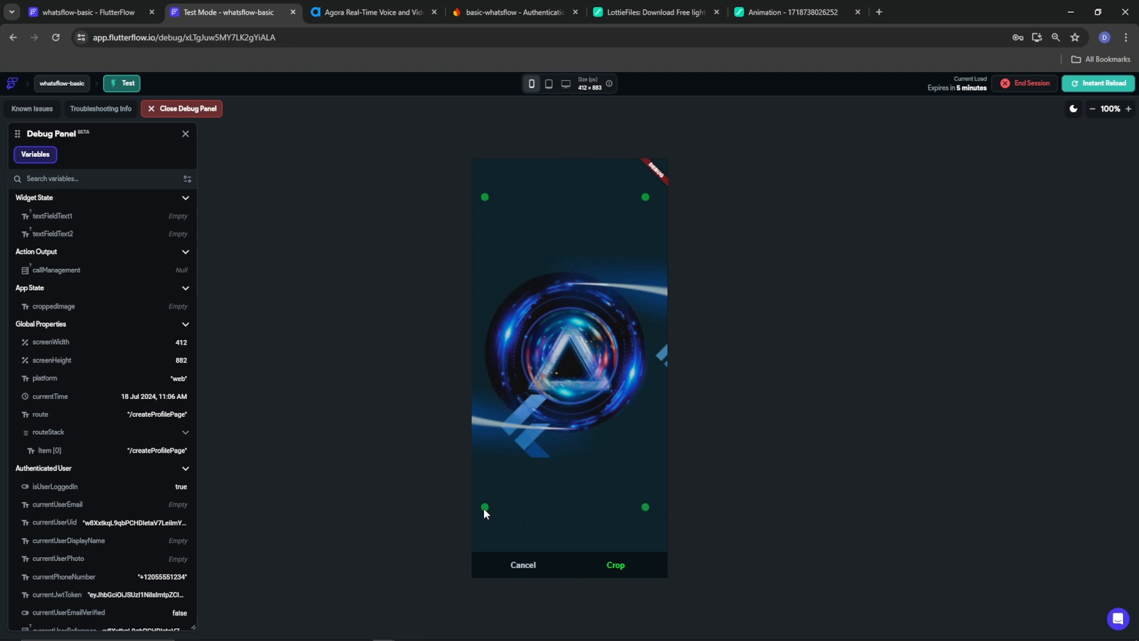
drag(640, 508, 654, 509)
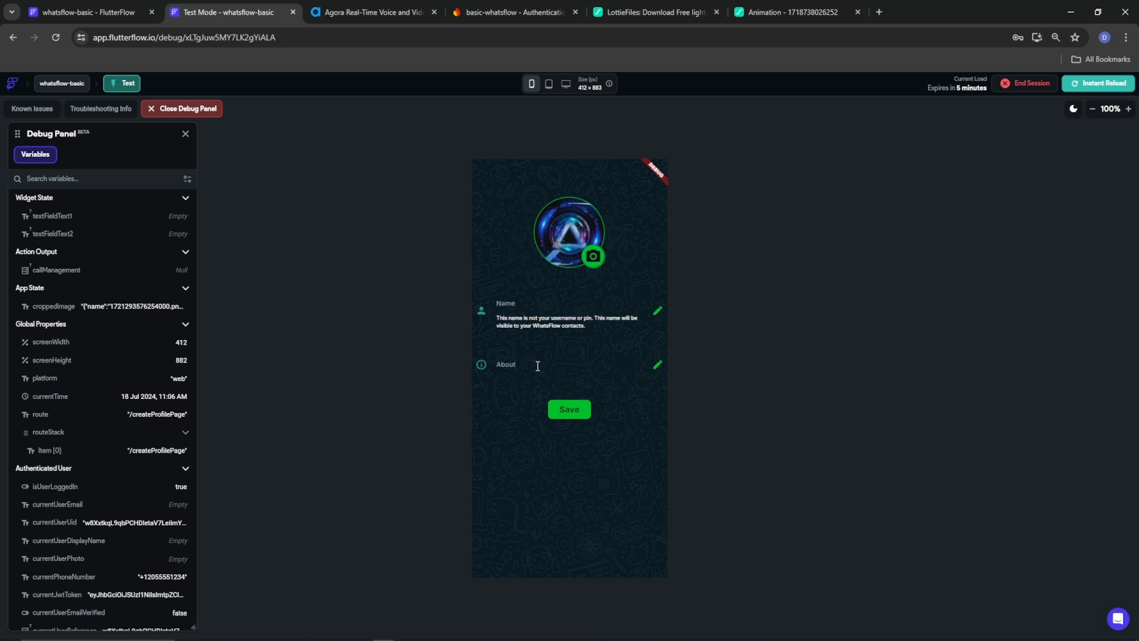
Enter a display name and About 'I am the ultimate programmer.', then save the profile
click(541, 306)
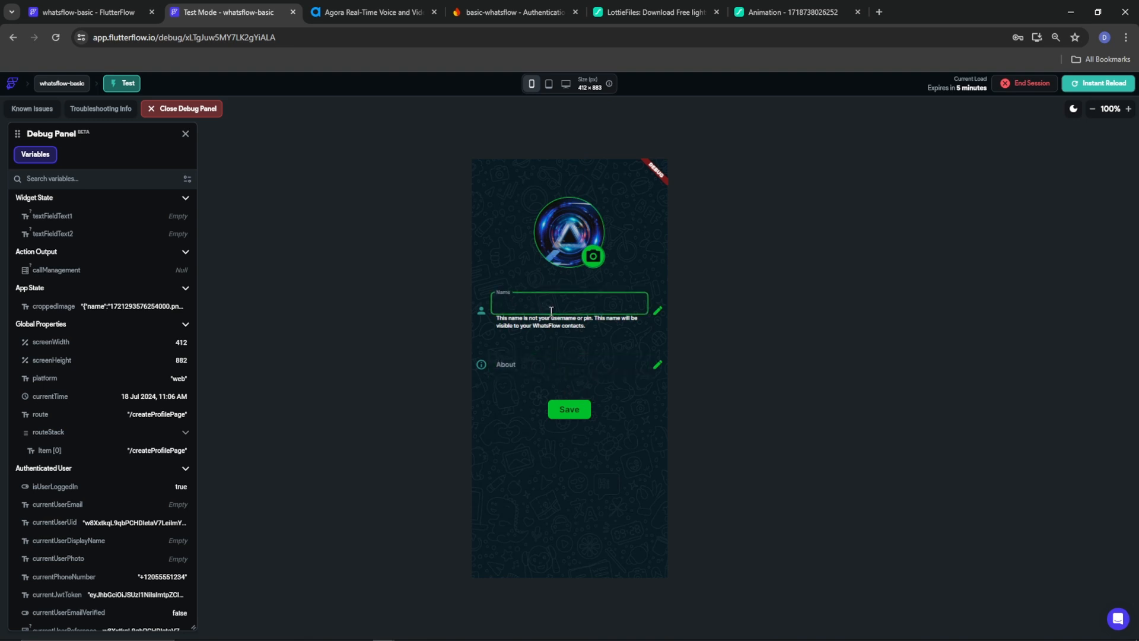
text(Ghost Coding)
click(560, 364)
text(I)
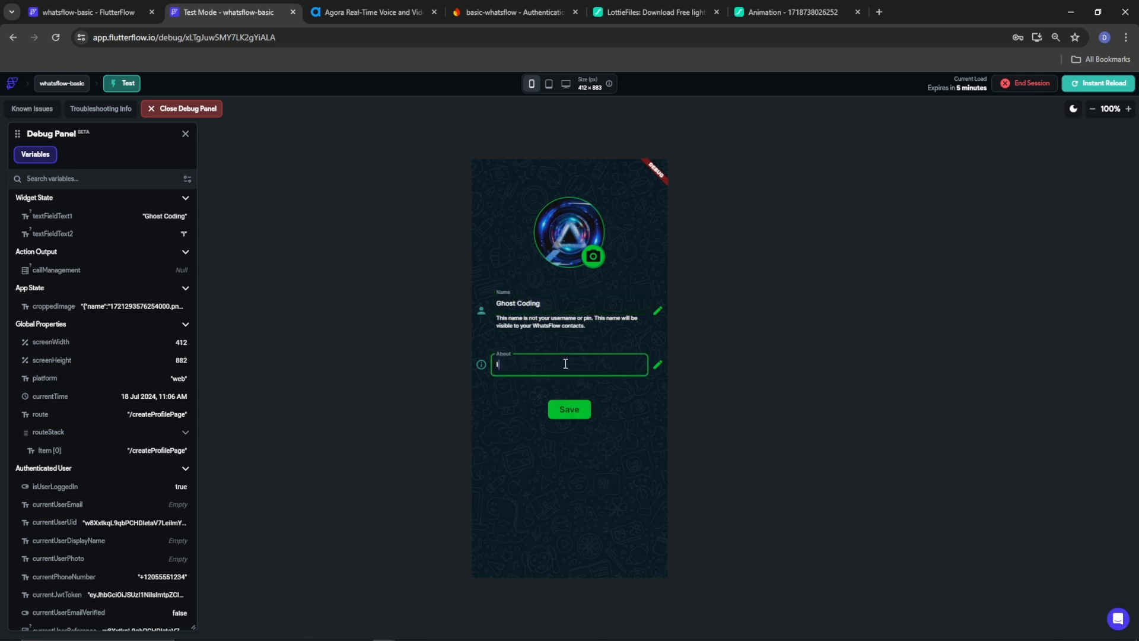
text( am the ultimate programmer.)
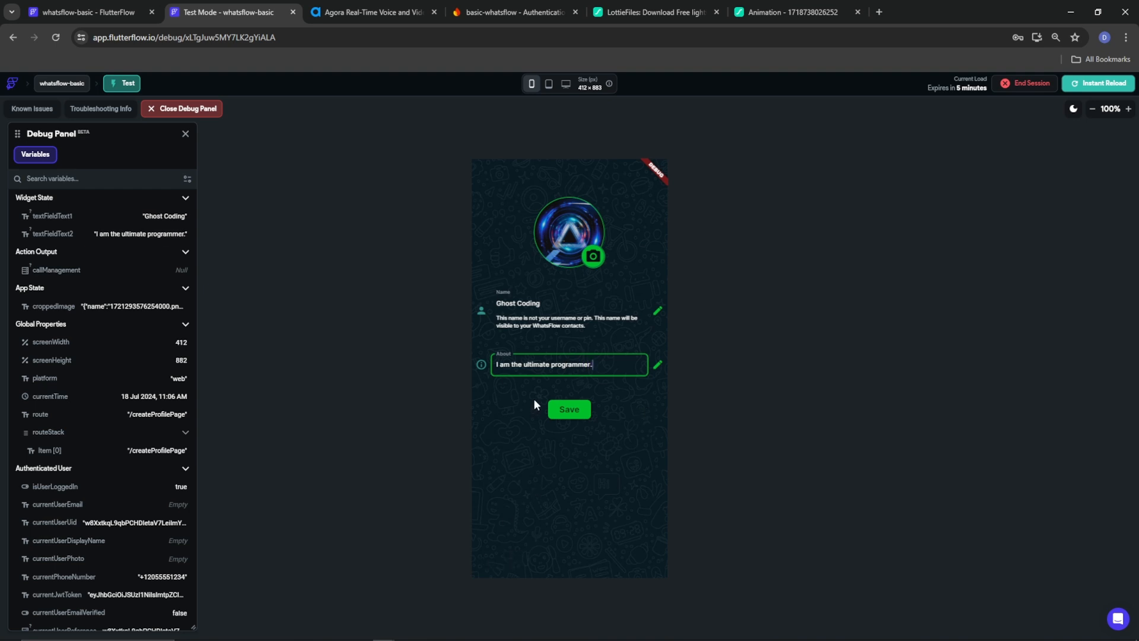
click(558, 412)
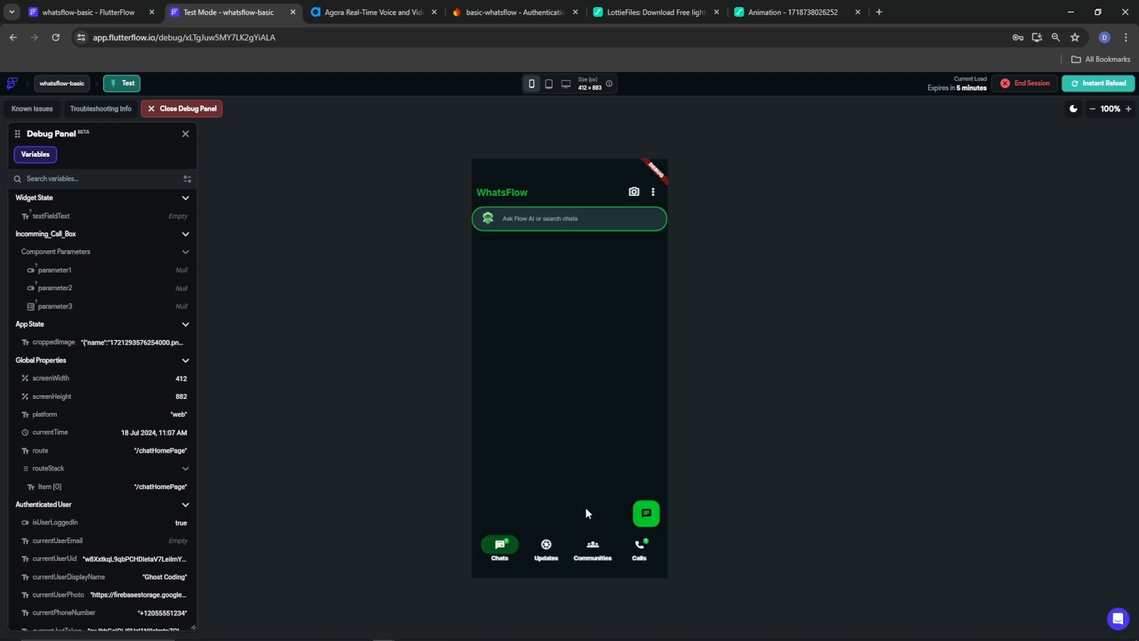
View both contacts' avatar popups, then open the other contact's Public Profile page
click(640, 524)
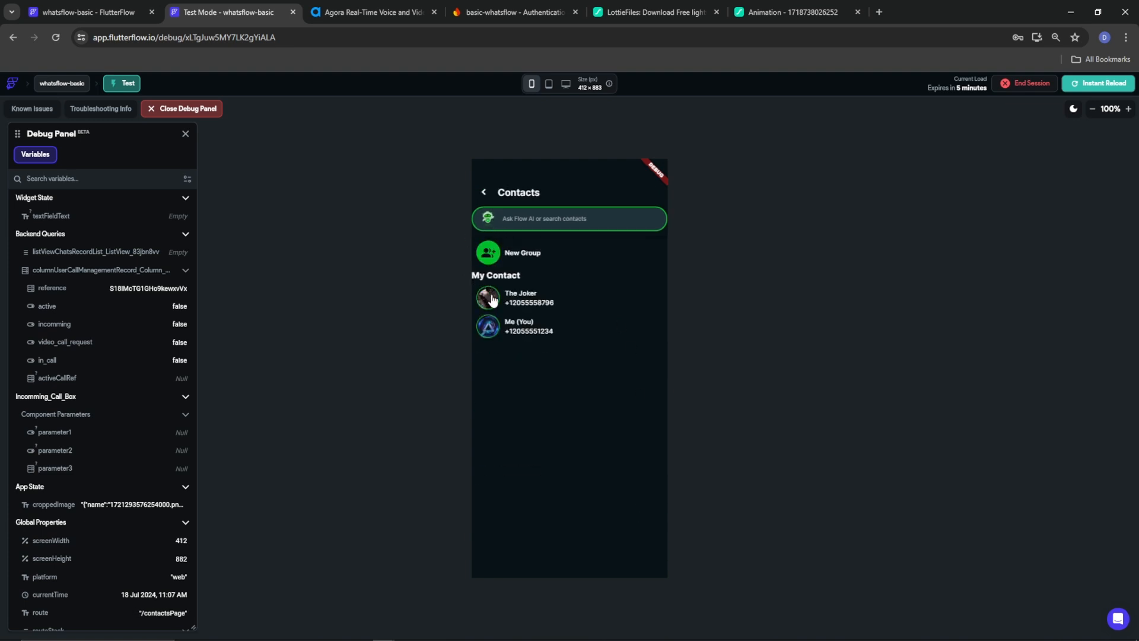
click(488, 327)
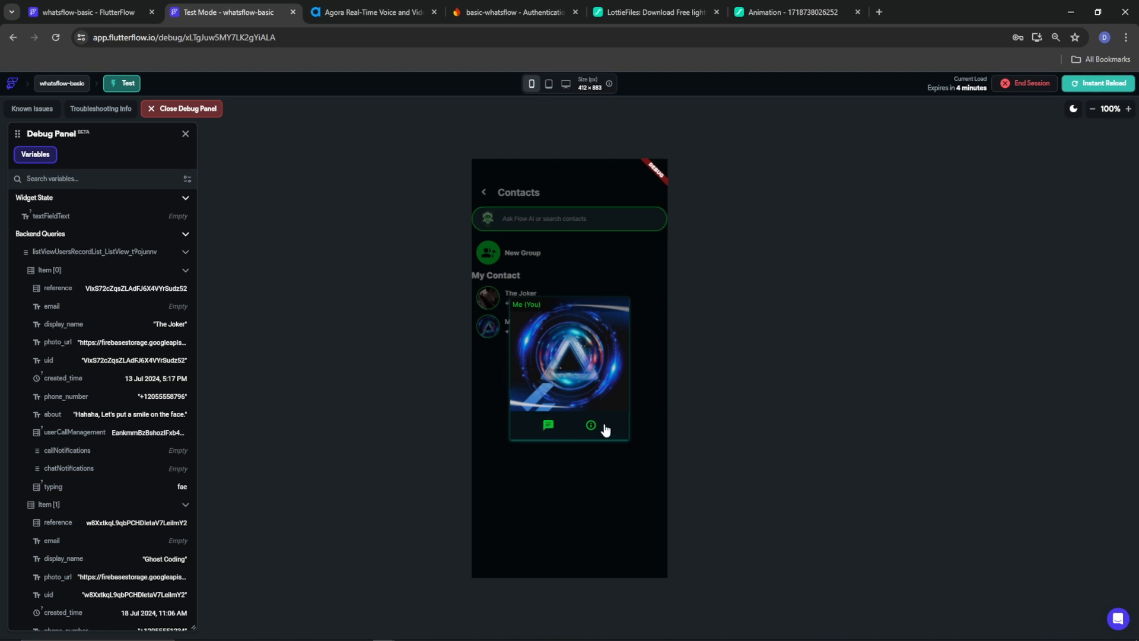
click(490, 336)
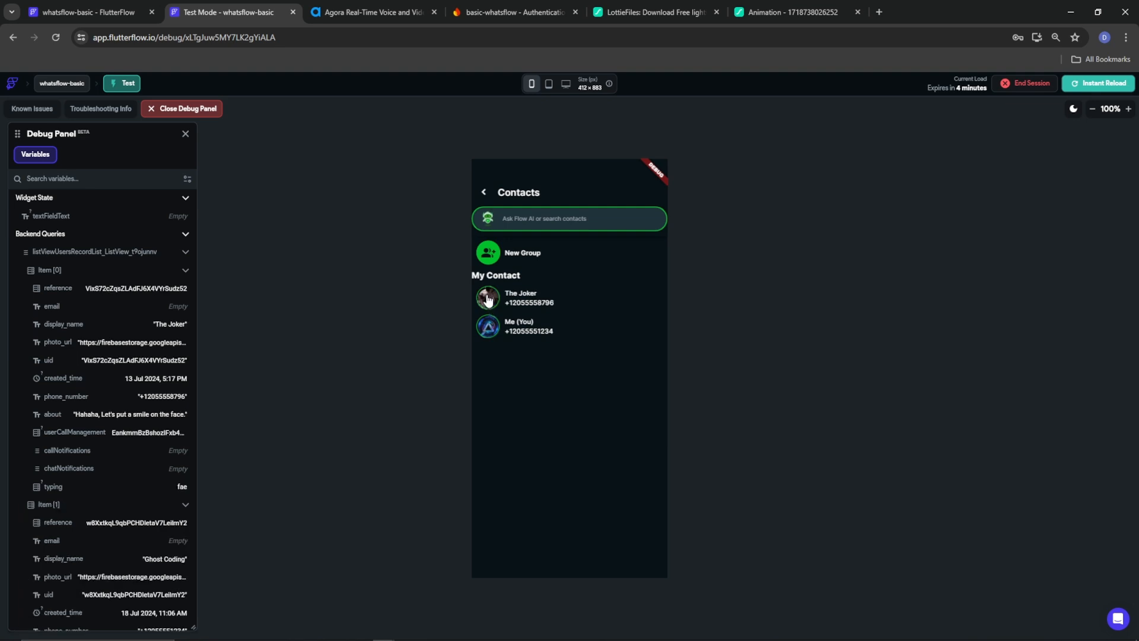
click(488, 300)
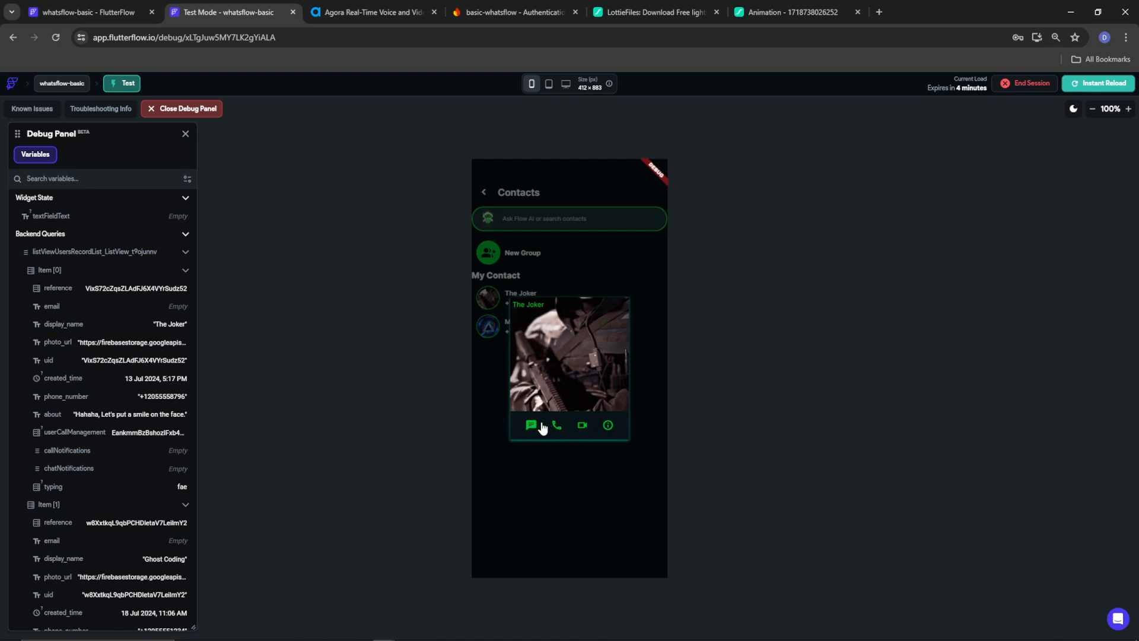
click(608, 425)
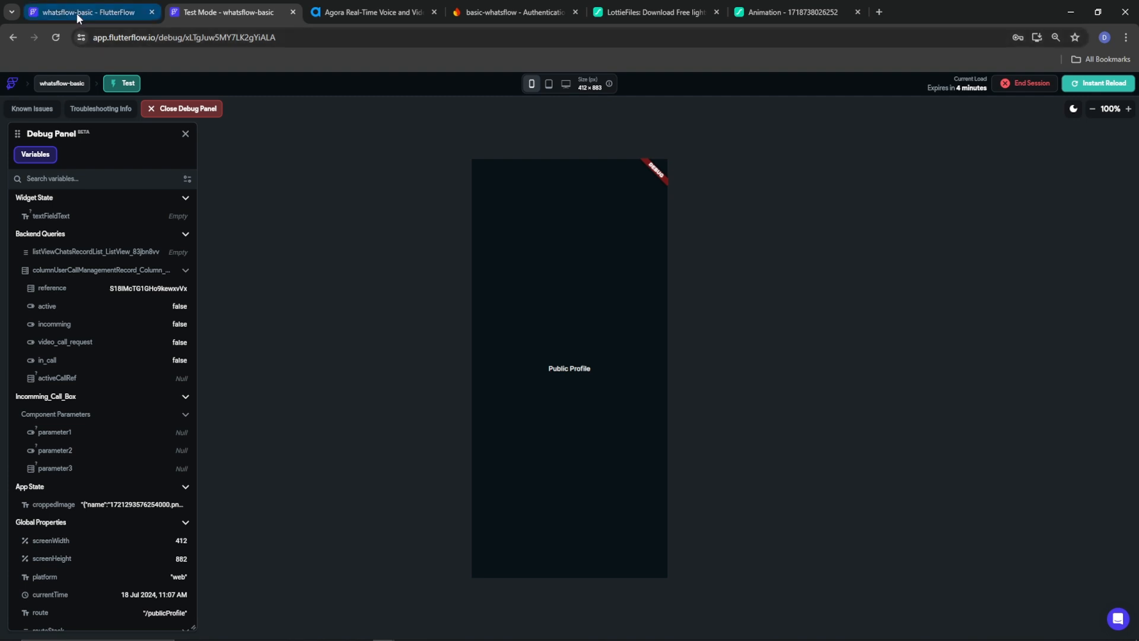
mouse_move(77, 13)
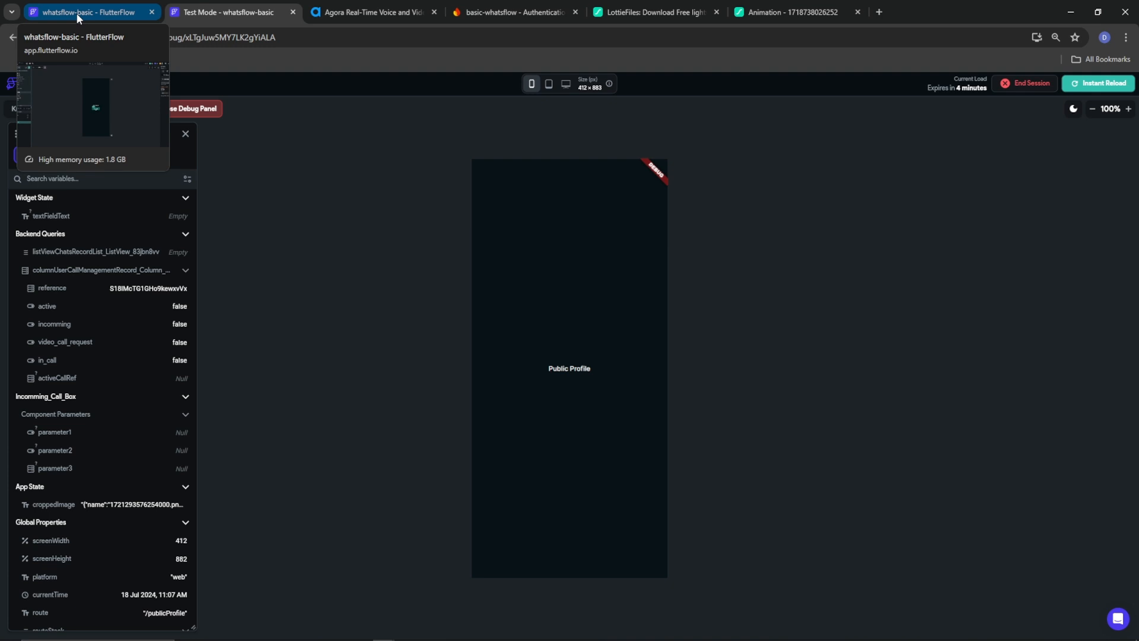
click(77, 13)
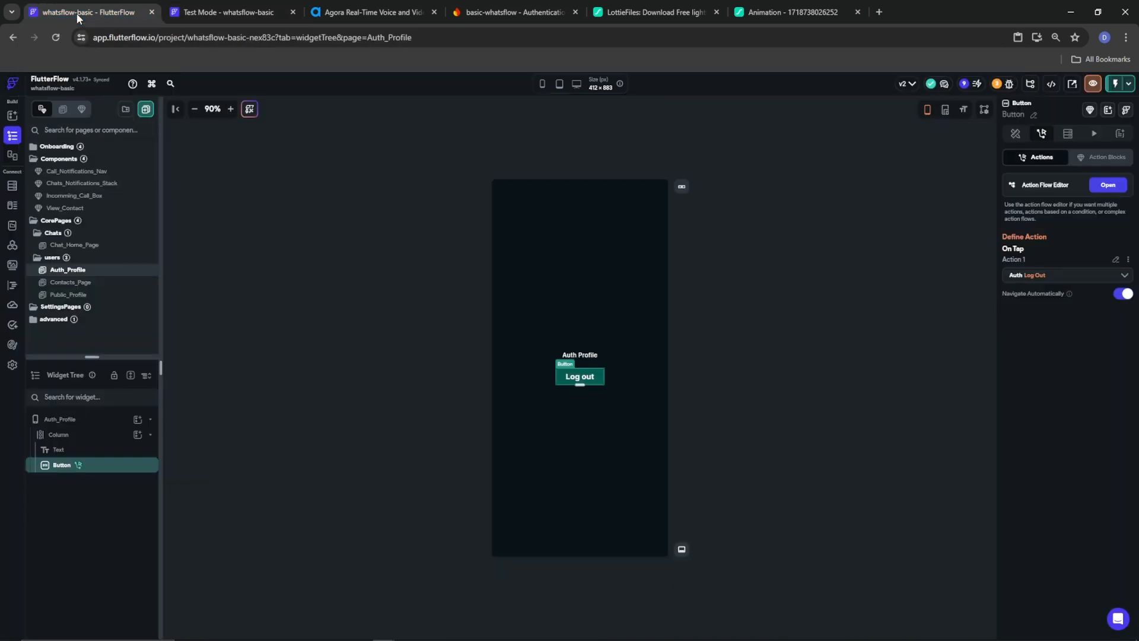
Glance at the Public_Profile page, then open Auth_Profile in the editor
click(83, 297)
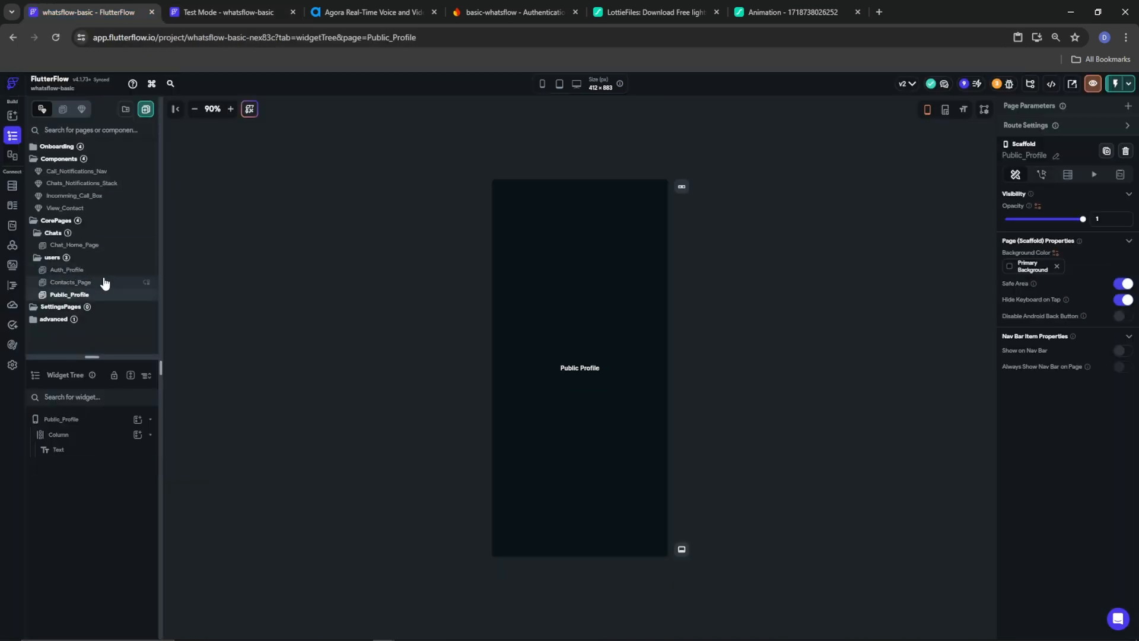
click(69, 273)
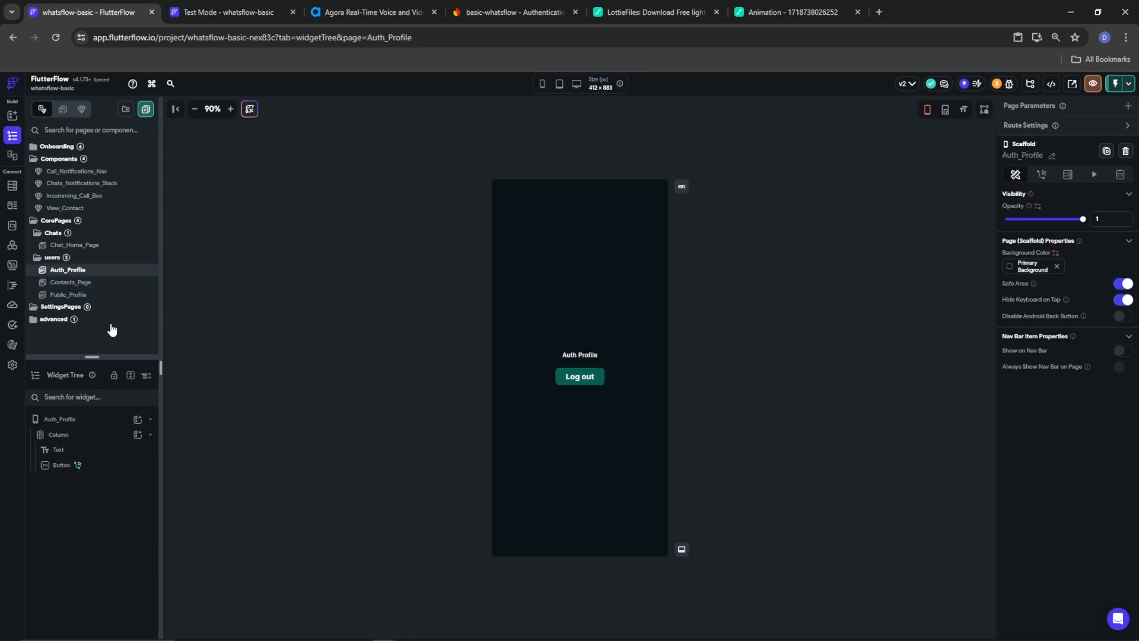